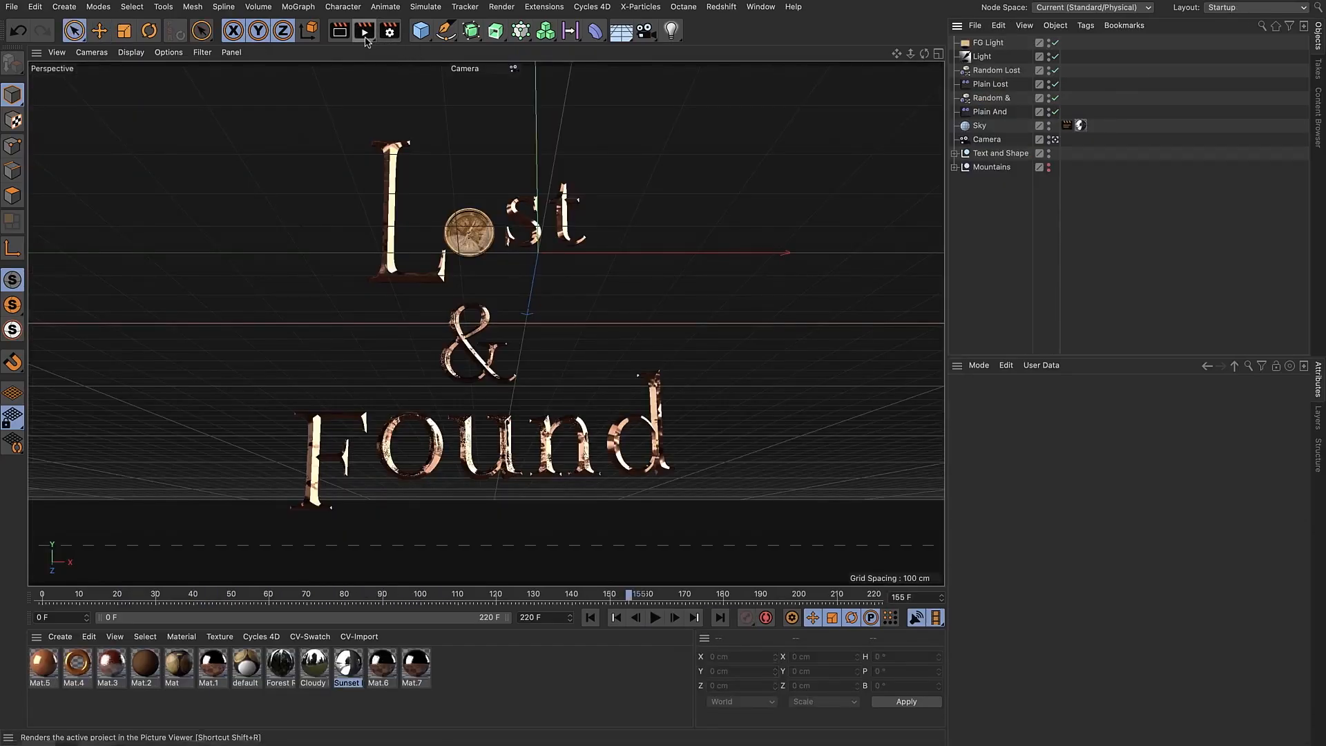
{"action": "left_click", "coordinate": [361, 33]}
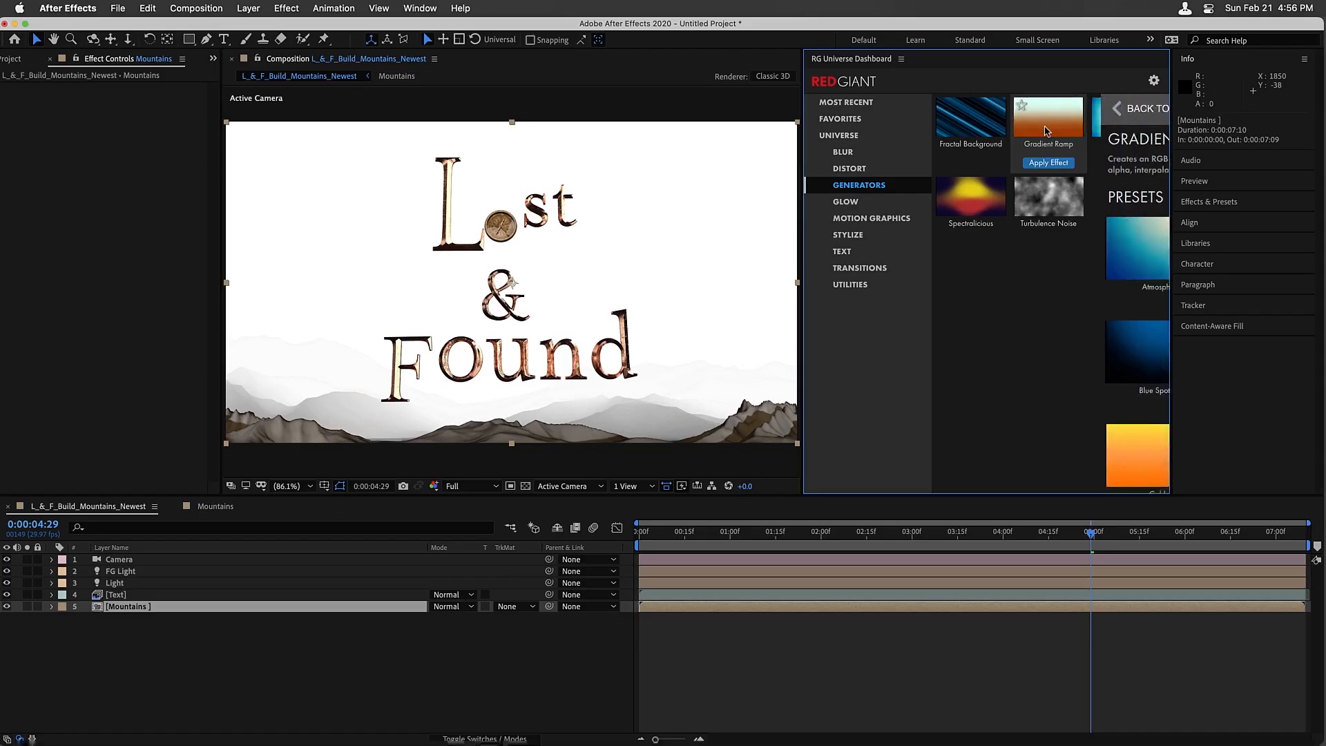
{"action": "scroll", "coordinate": [913, 187], "scroll_direction": "down", "scroll_amount": 1}
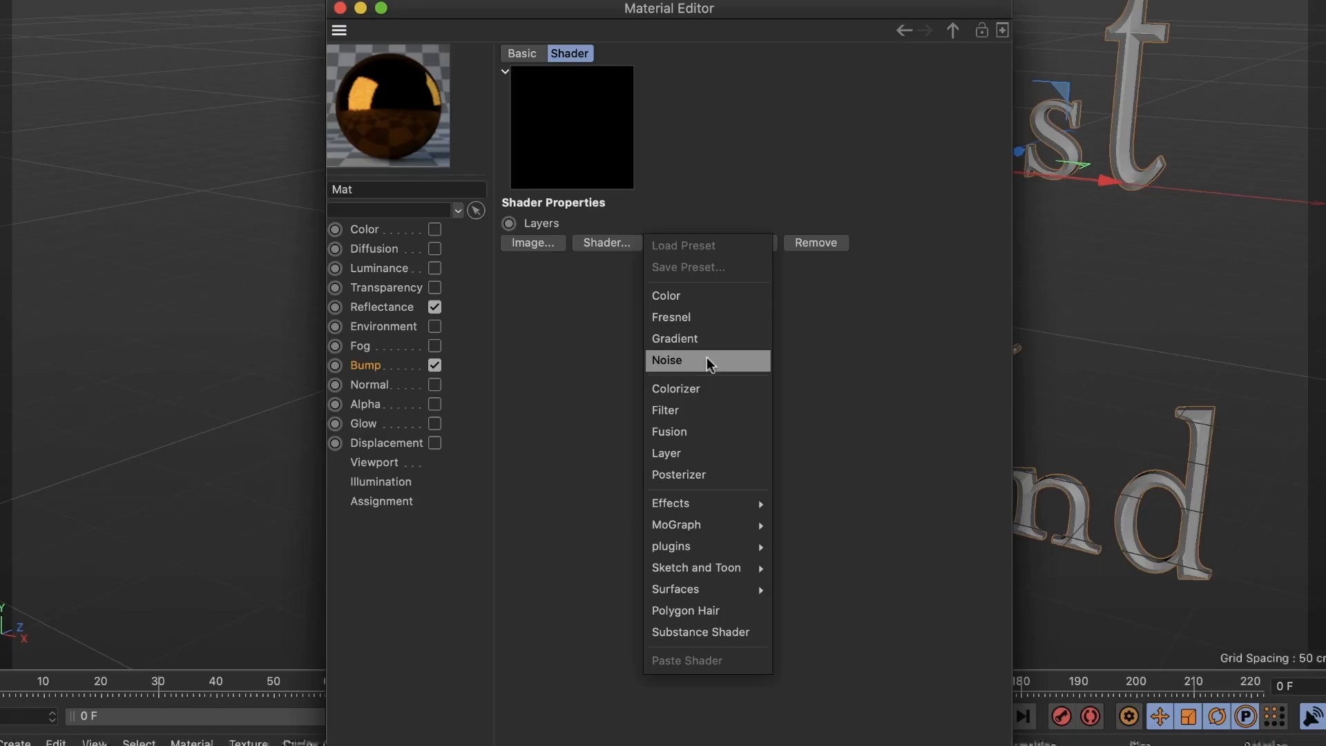
{"action": "left_click", "coordinate": [706, 359]}
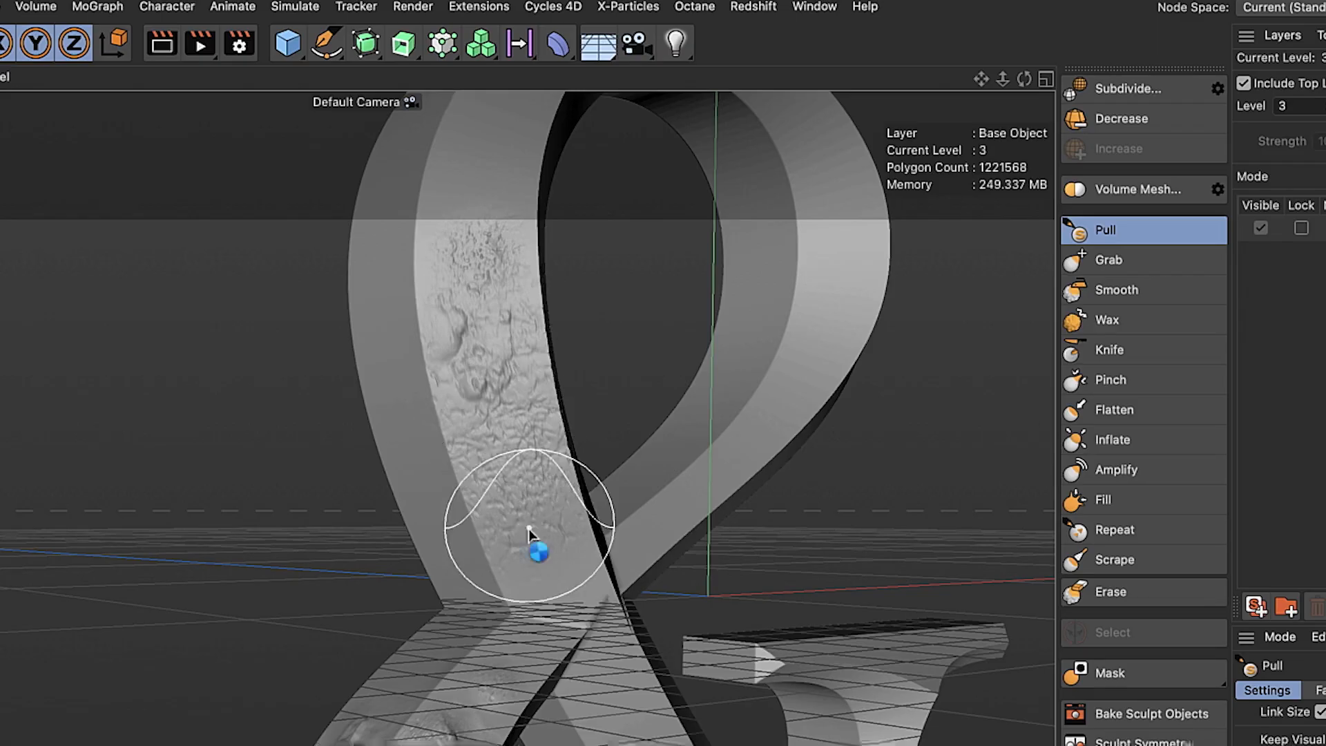
{"action": "mouse_move", "coordinate": [528, 529]}
{"action": "left_mouse_down"}
{"action": "mouse_move", "coordinate": [481, 377]}
{"action": "mouse_move", "coordinate": [475, 290]}
{"action": "left_mouse_up"}
{"action": "mouse_move", "coordinate": [476, 207]}
{"action": "left_mouse_down"}
{"action": "mouse_move", "coordinate": [490, 307]}
{"action": "mouse_move", "coordinate": [469, 315]}
{"action": "mouse_move", "coordinate": [502, 351]}
{"action": "mouse_move", "coordinate": [599, 368]}
{"action": "left_mouse_up"}
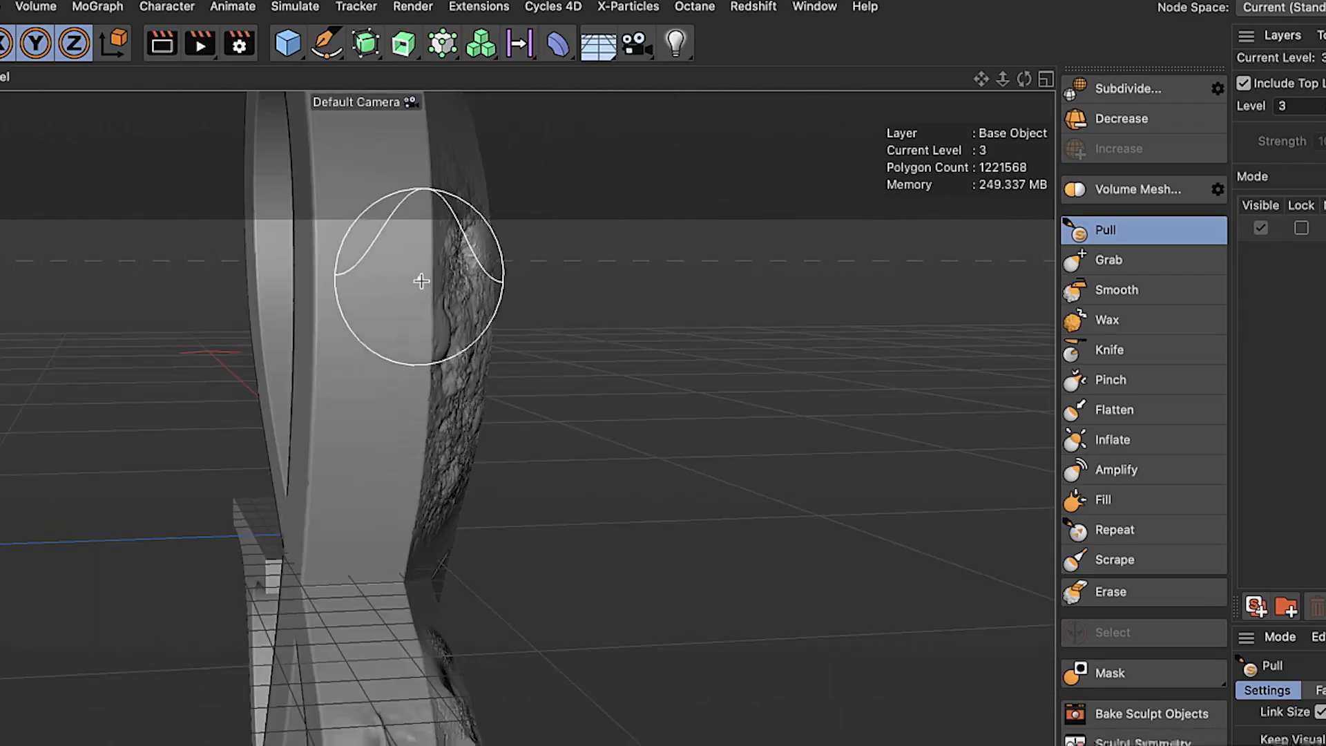
{"action": "left_click_drag", "start_coordinate": [418, 279], "coordinate": [395, 353]}
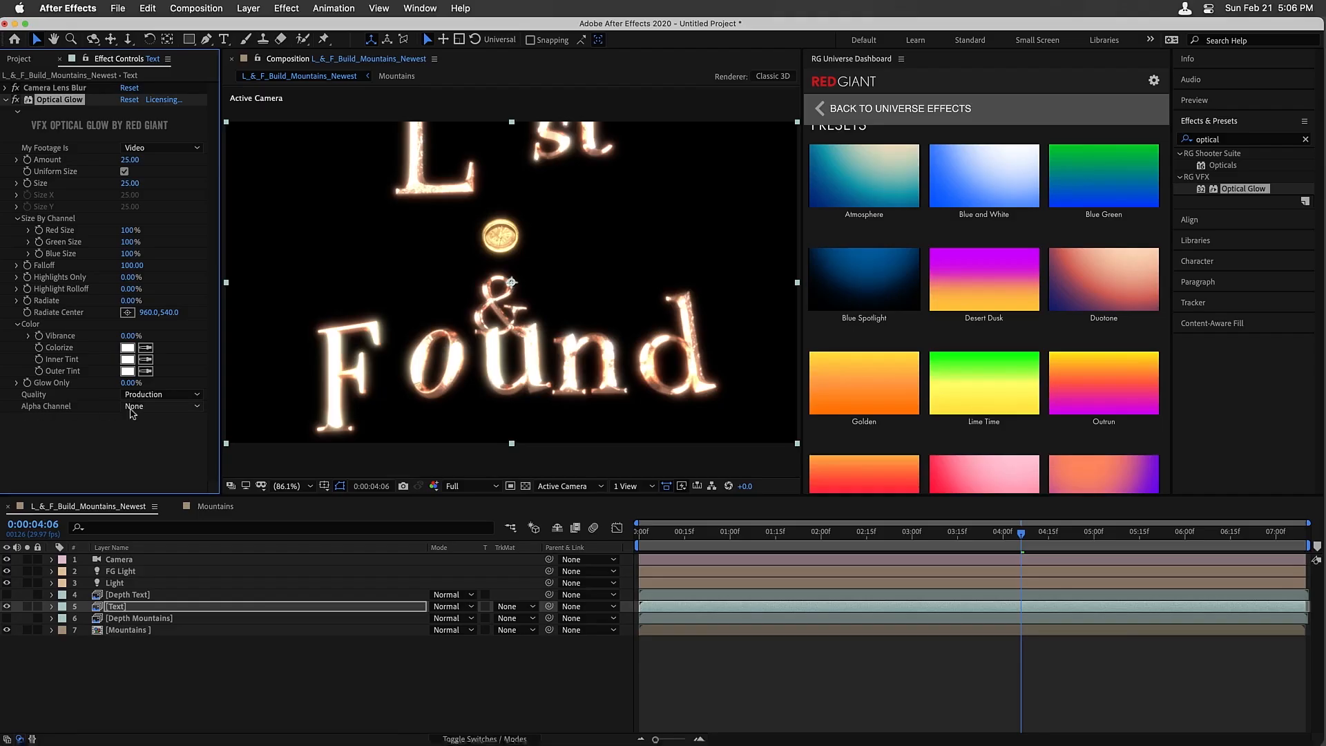
{"action": "left_click", "coordinate": [136, 407]}
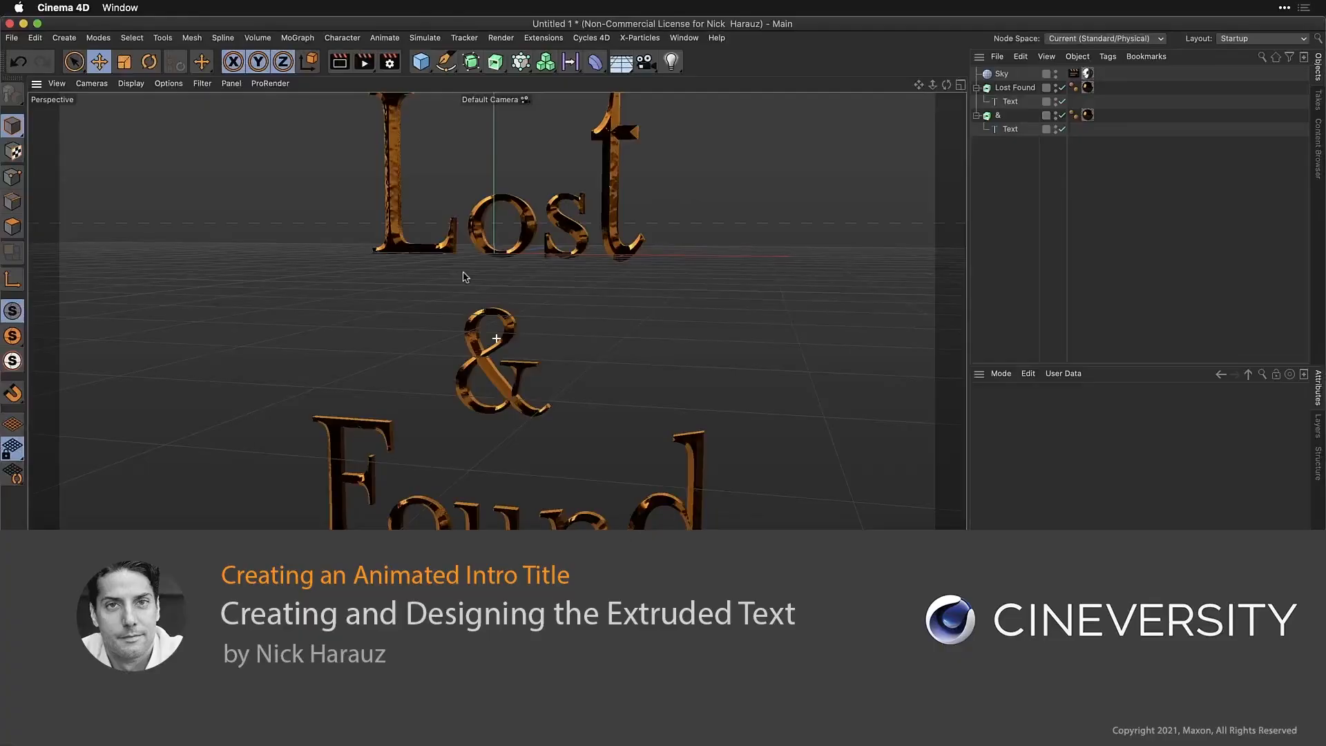
{"action": "left_click_drag", "start_coordinate": [463, 276], "coordinate": [676, 254], "text": "alt"}
{"action": "key", "text": "ctrl+r"}
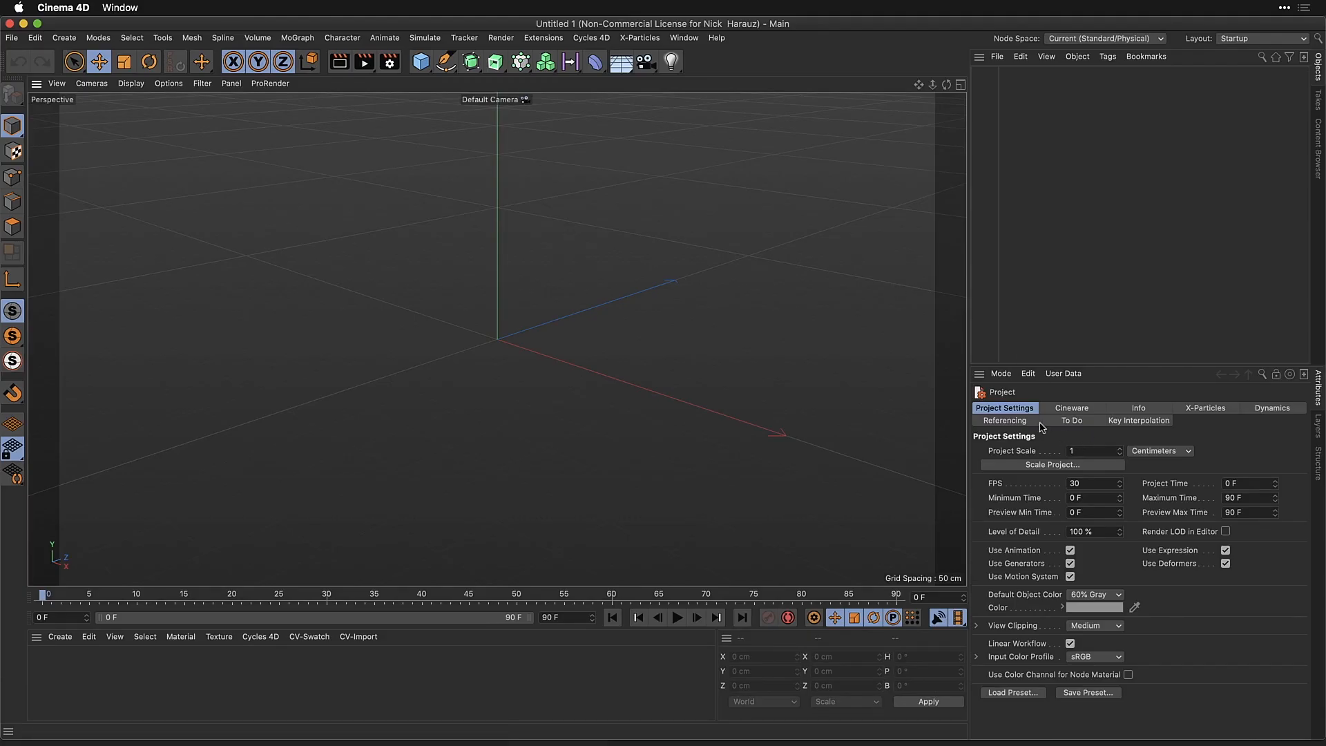
{"action": "left_click", "coordinate": [39, 40]}
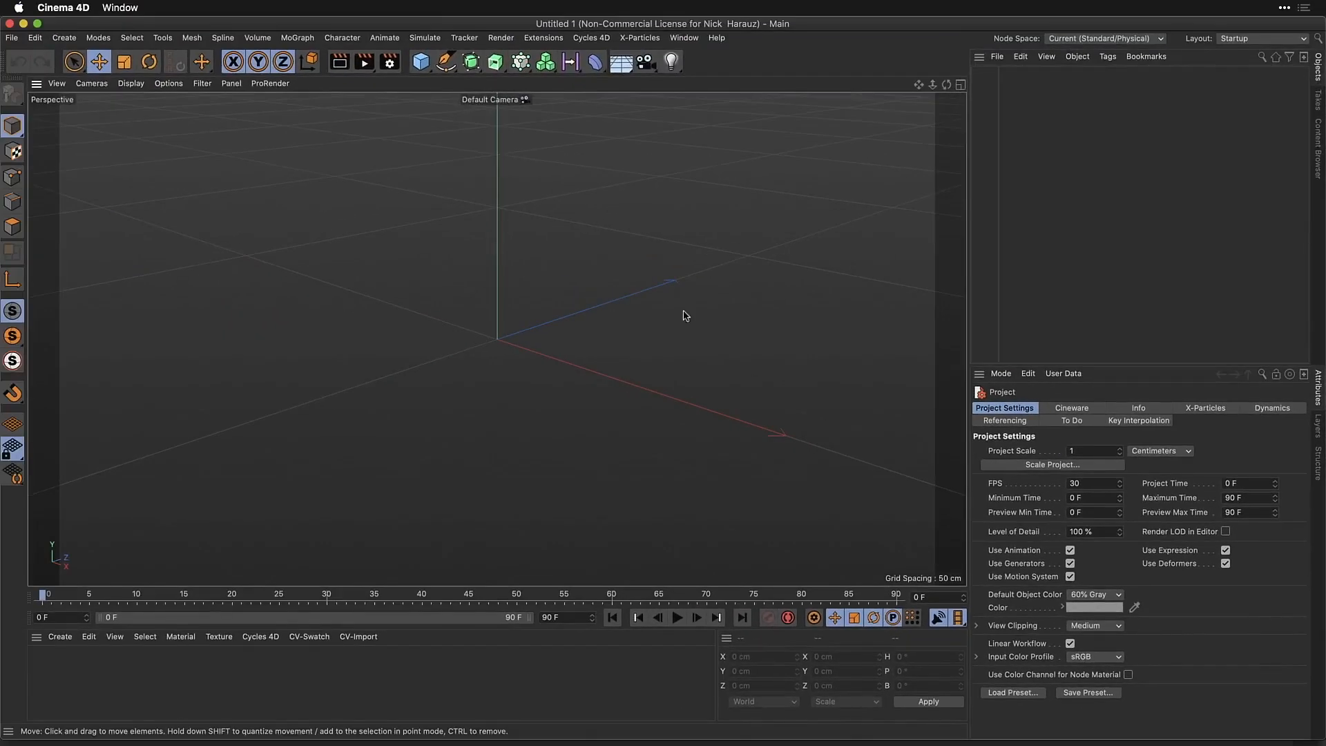
Set the render output to the HDTV 1080 29.97 preset with the frame range on All Frames
{"action": "left_click", "coordinate": [390, 64]}
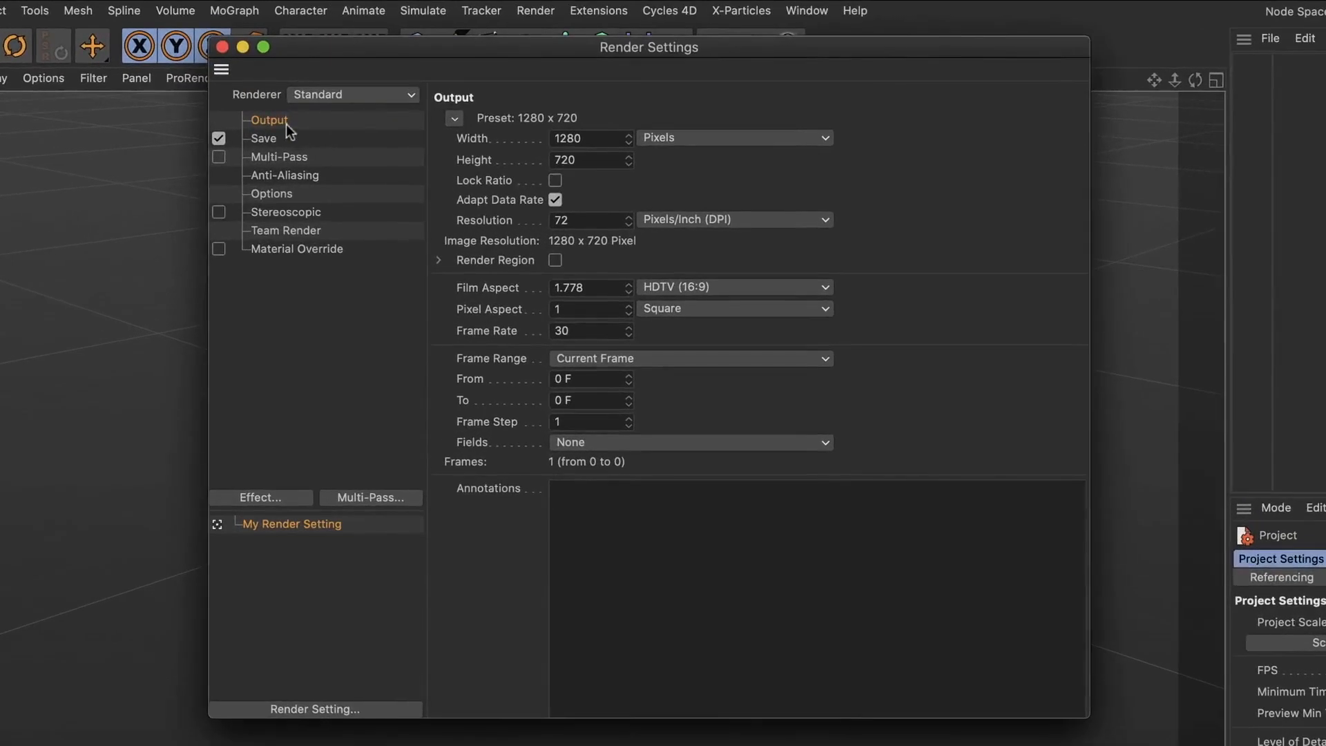
{"action": "left_click", "coordinate": [455, 120]}
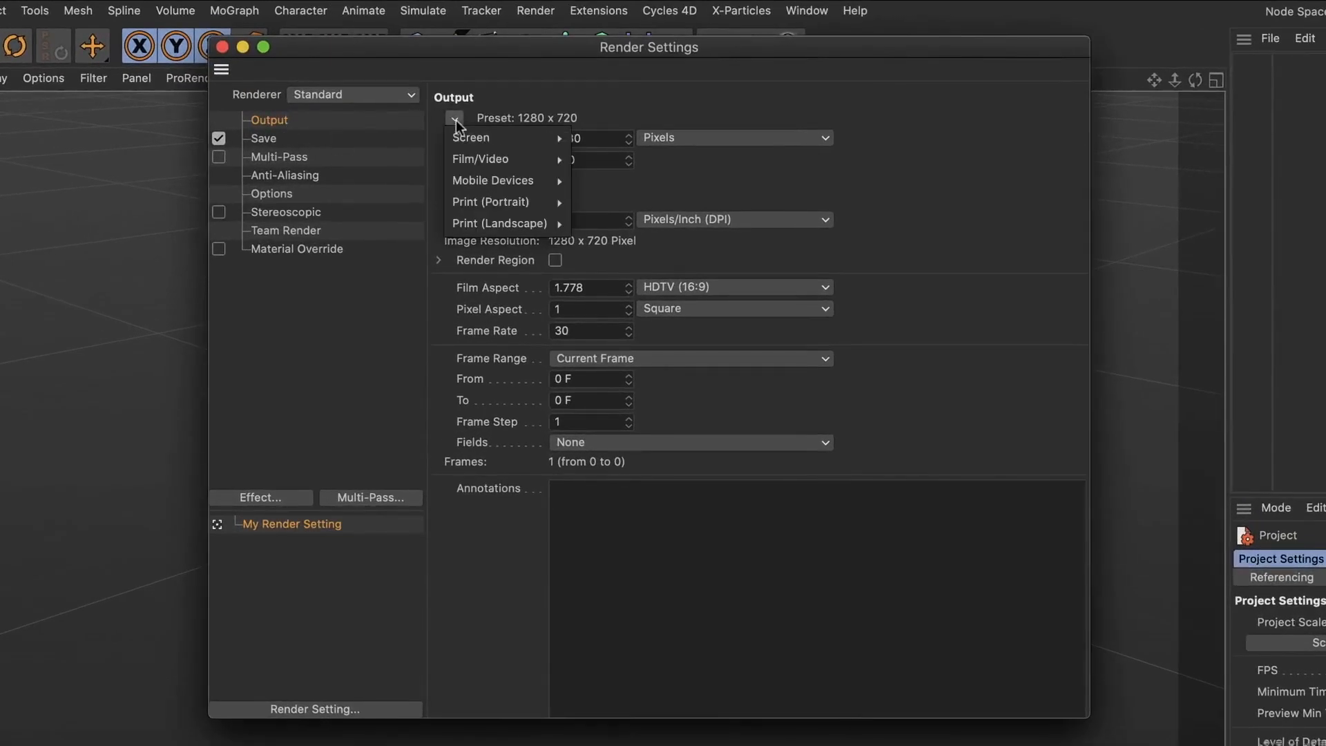
{"action": "mouse_move", "coordinate": [470, 157]}
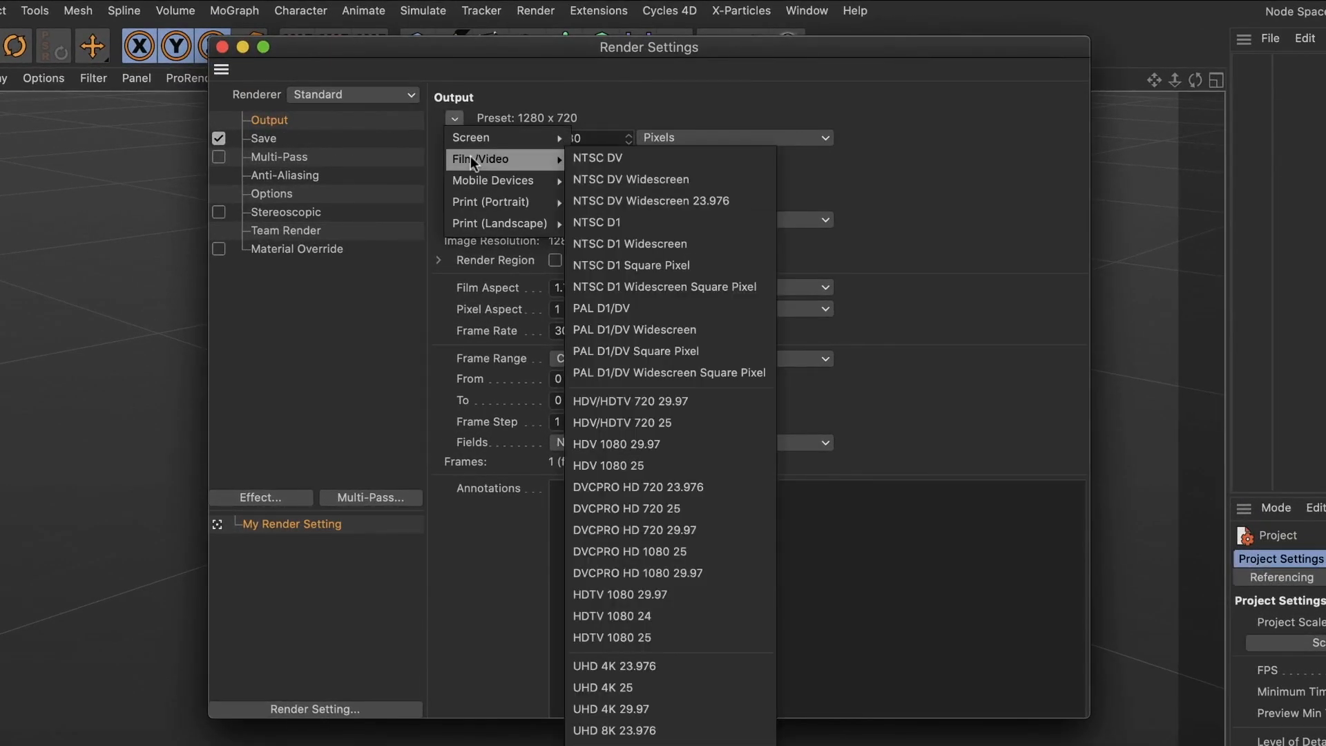
{"action": "left_click", "coordinate": [712, 593]}
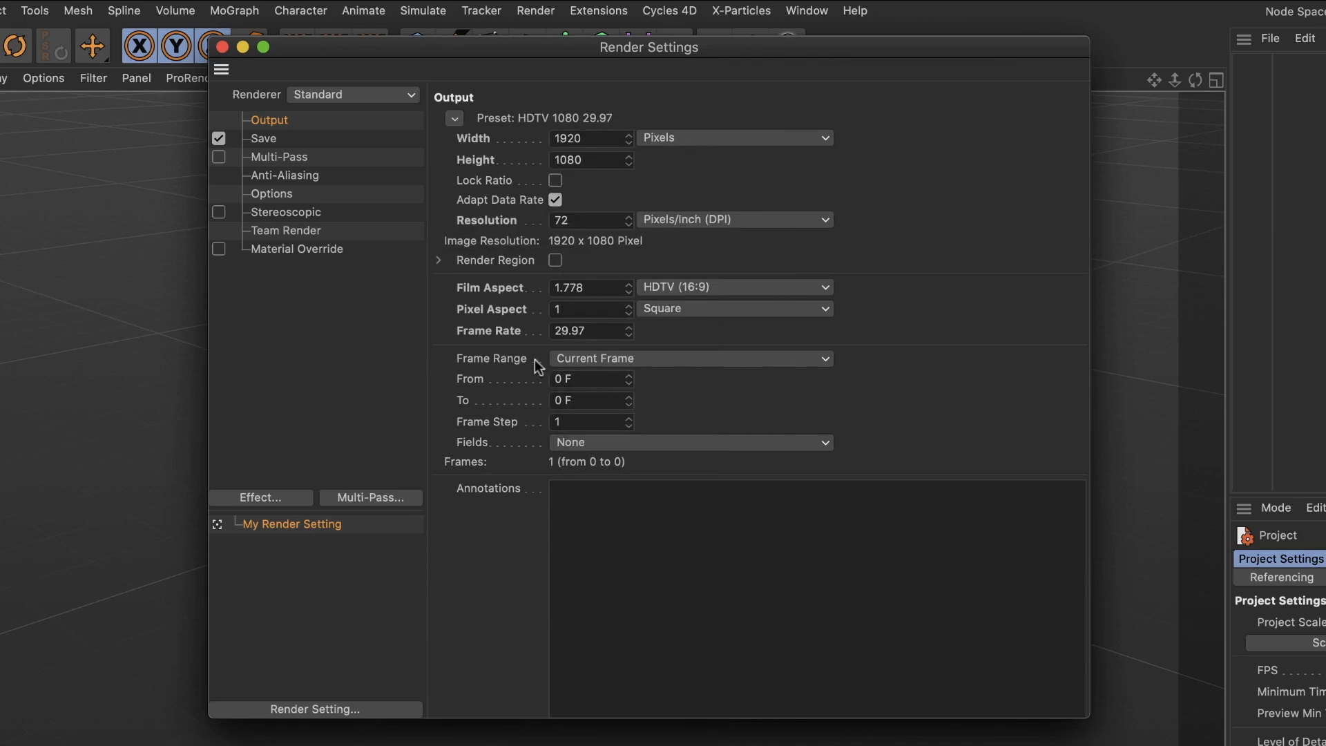
{"action": "left_click", "coordinate": [634, 359]}
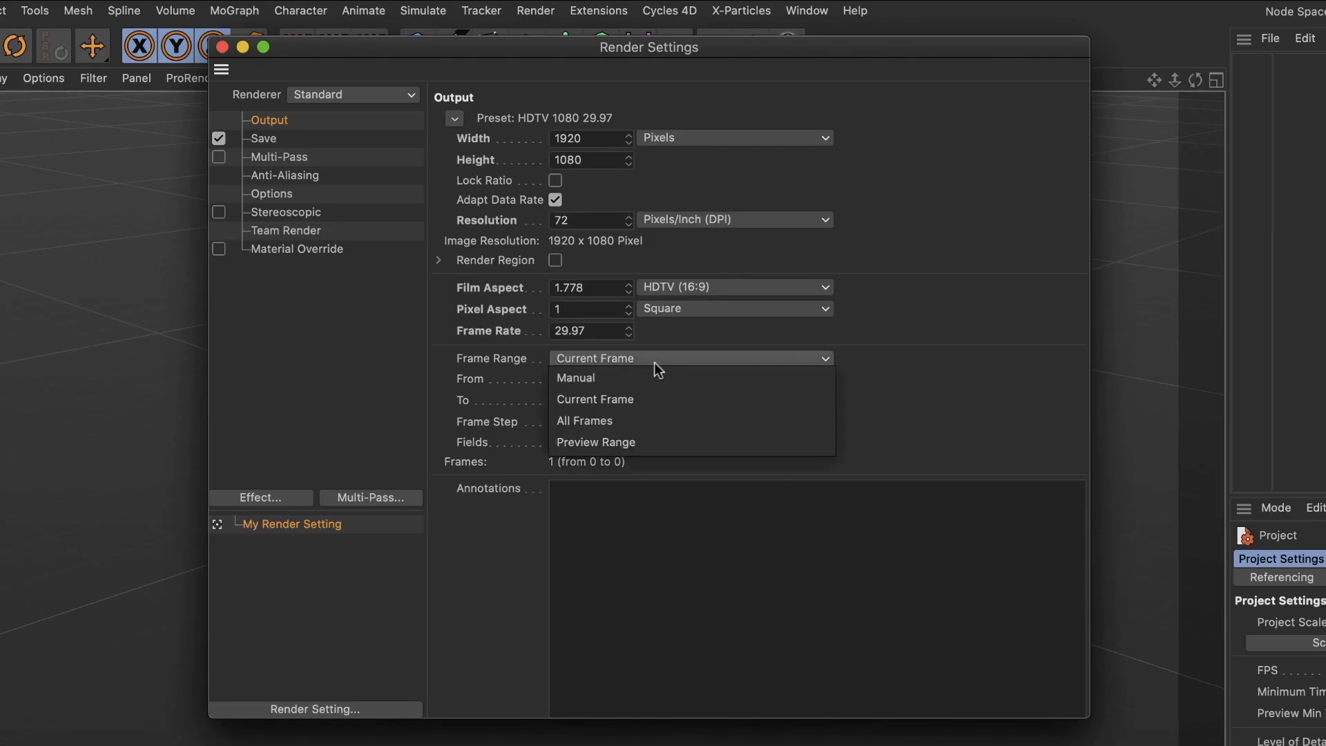
{"action": "left_click", "coordinate": [670, 422]}
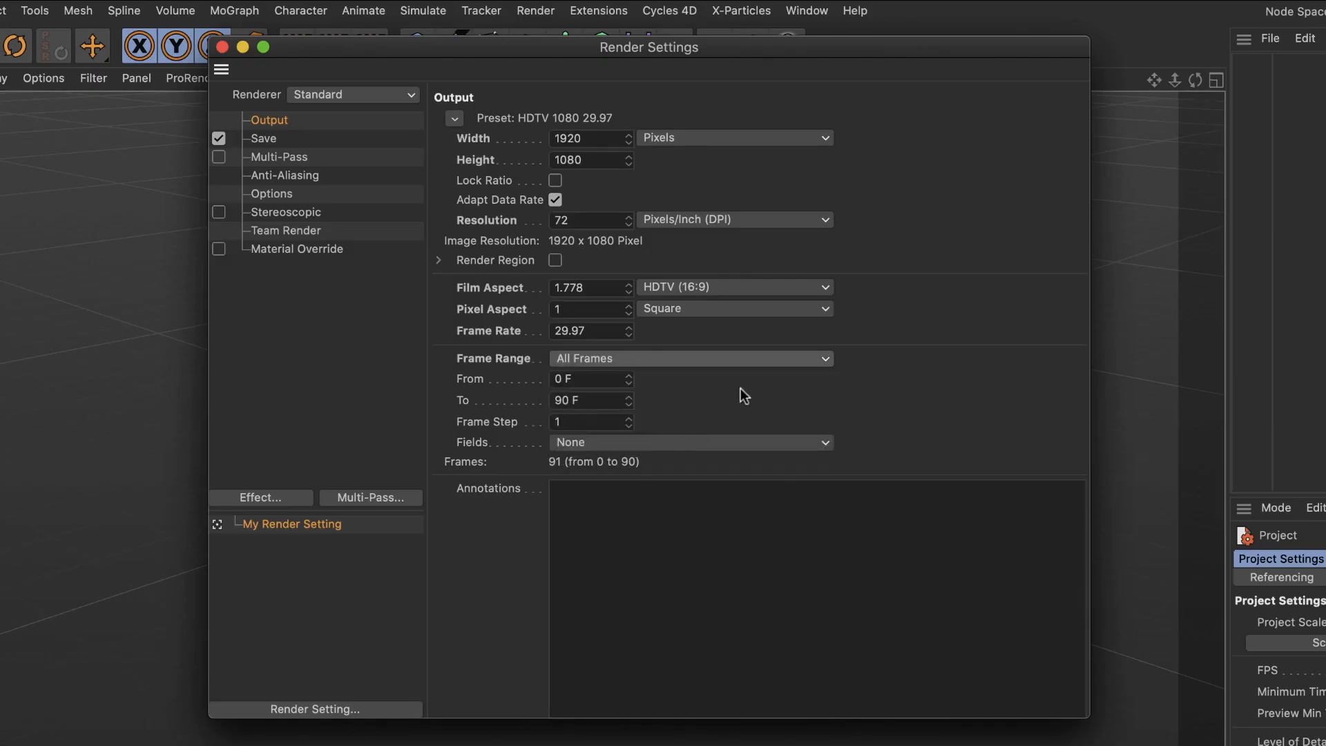
{"action": "left_click", "coordinate": [222, 47]}
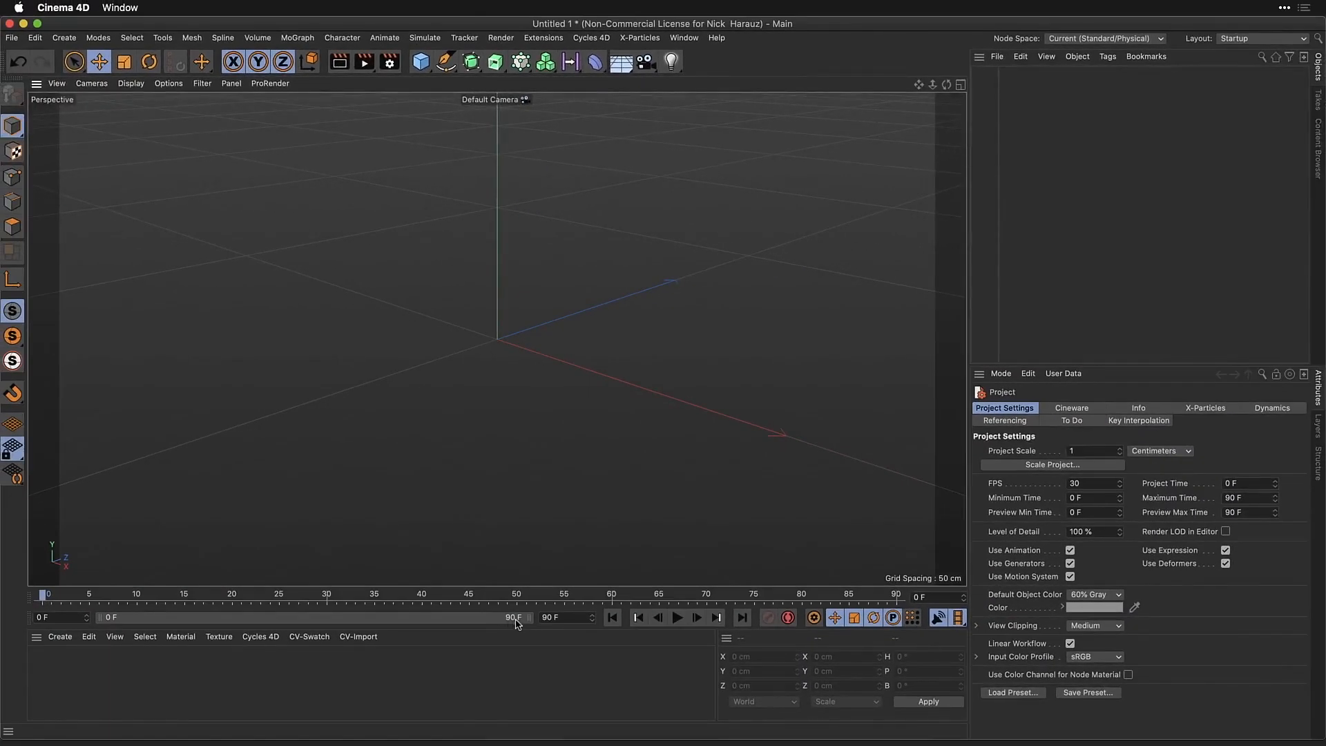
Set the project's end frame to 220 and extend the preview range to frame 220
{"action": "left_click_drag", "start_coordinate": [565, 620], "coordinate": [538, 617]}
{"action": "type", "text": "220"}
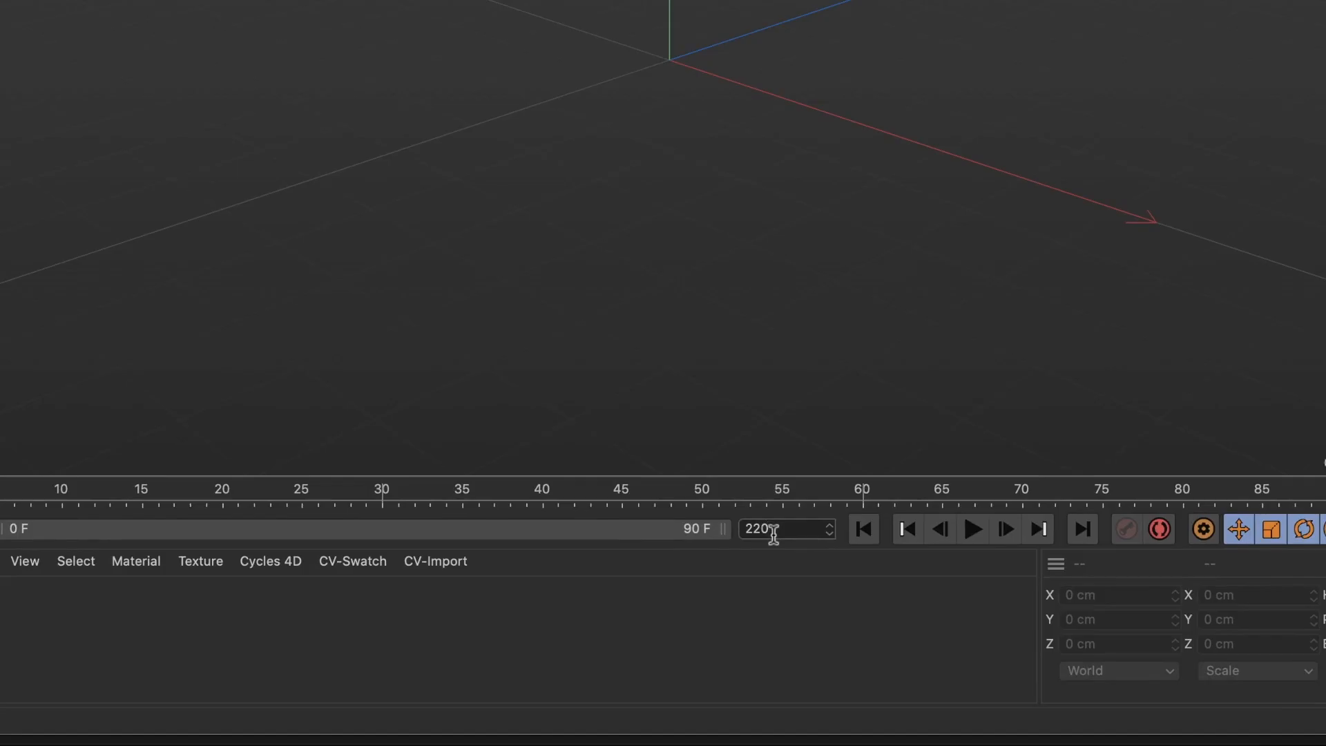
{"action": "key", "text": "Return"}
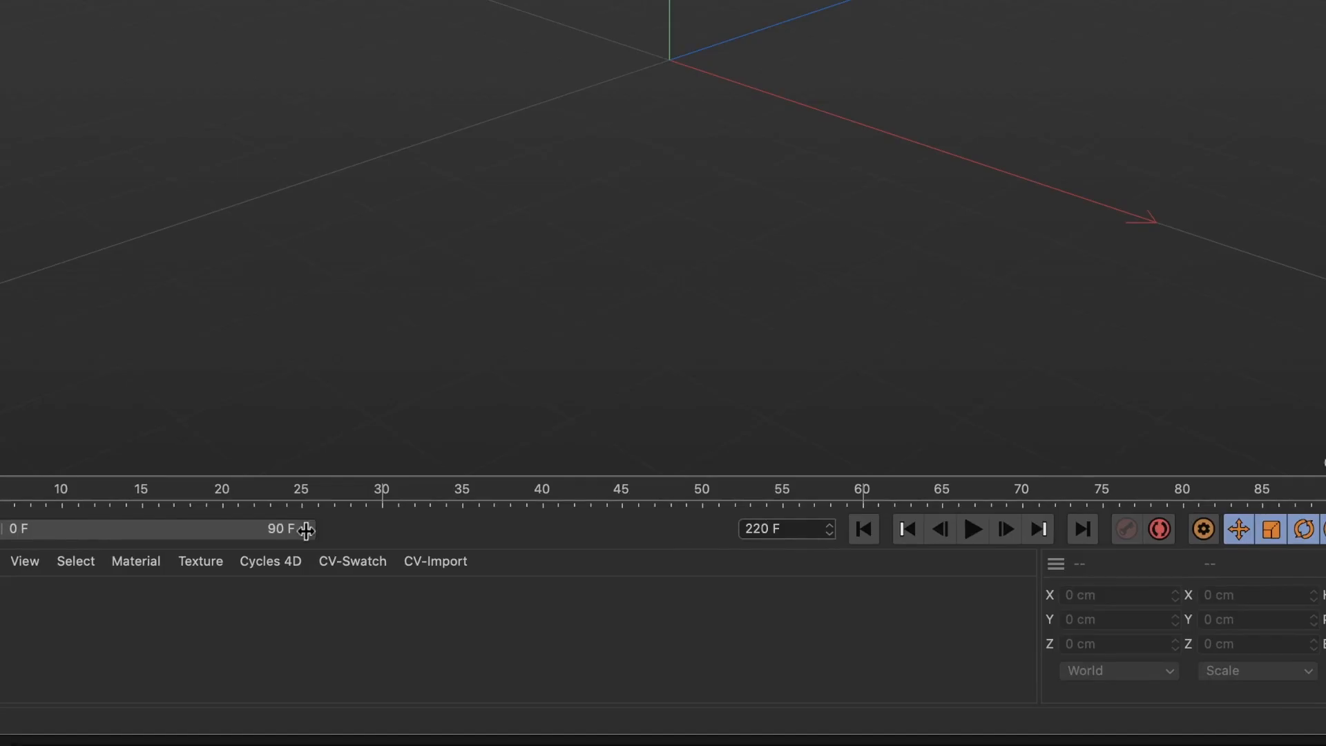
{"action": "left_click_drag", "start_coordinate": [305, 529], "coordinate": [797, 533]}
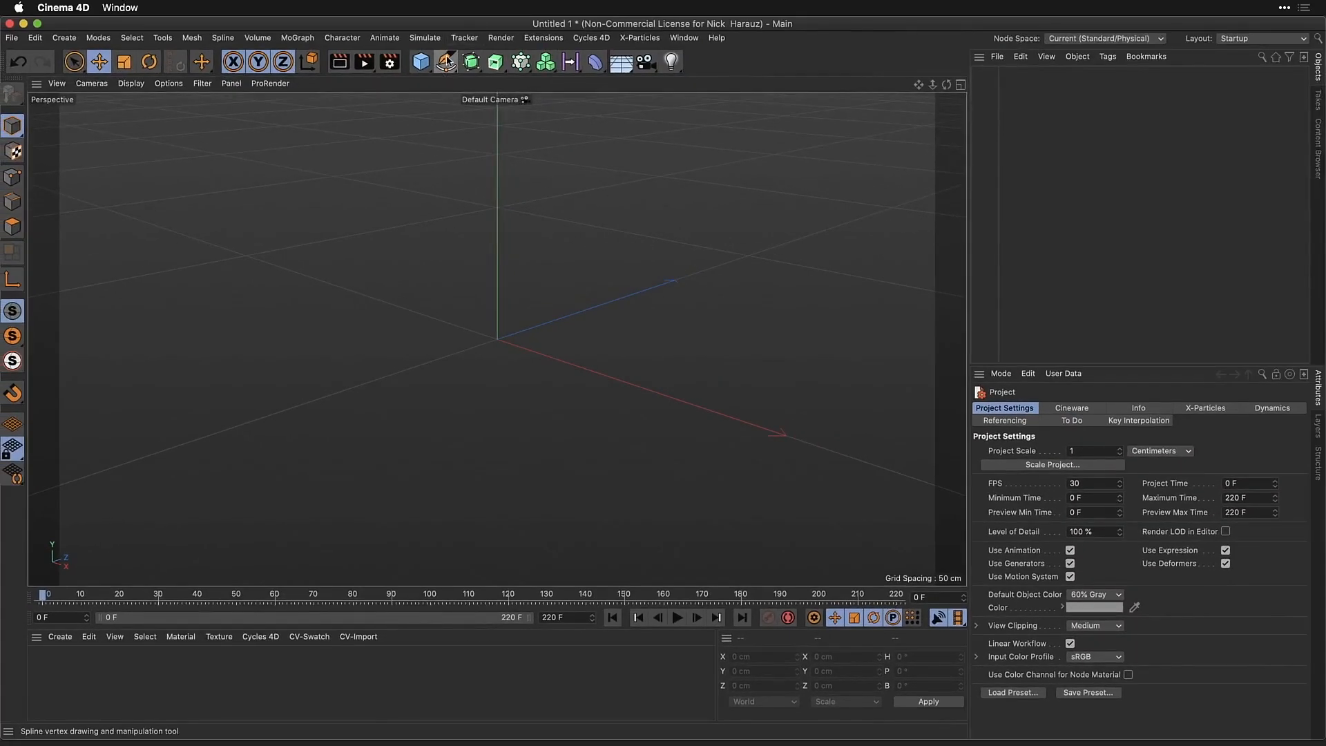
Add a Text spline to the scene and set its alignment to Middle
{"action": "left_click", "coordinate": [447, 62]}
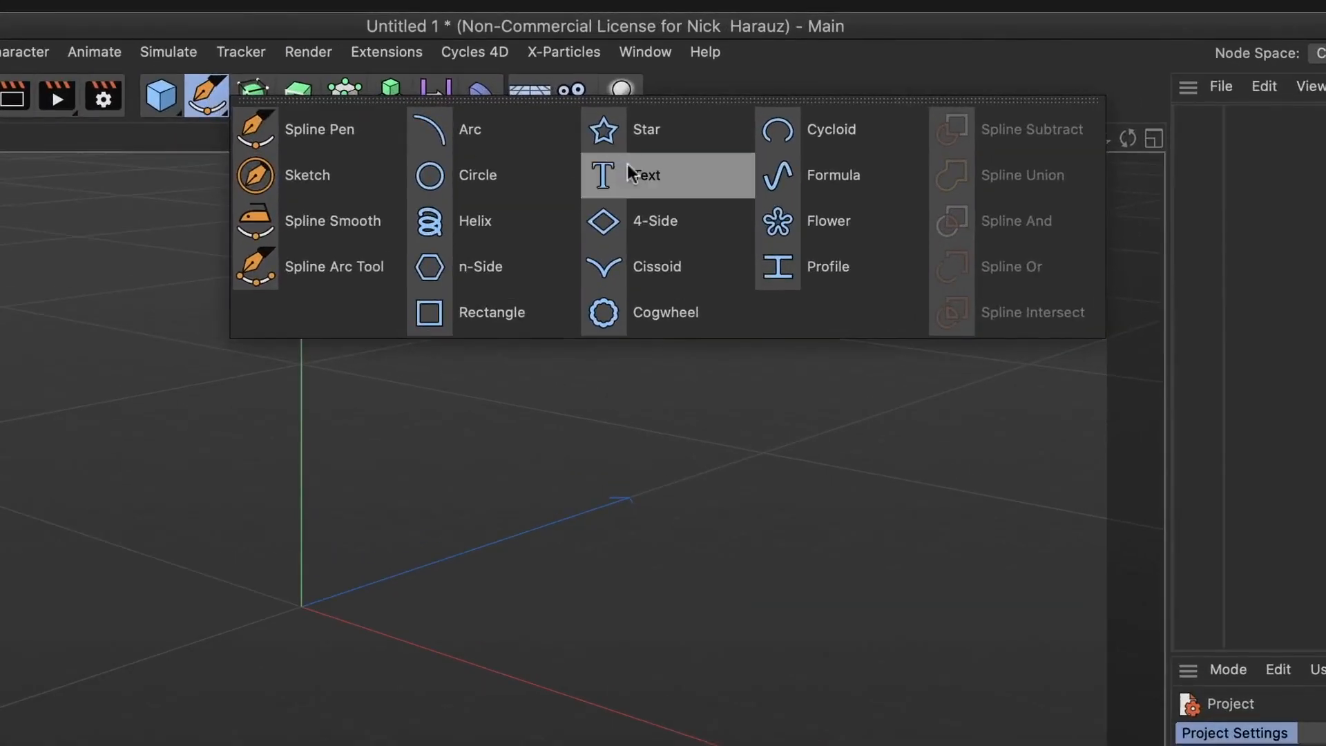
{"action": "left_click", "coordinate": [635, 177]}
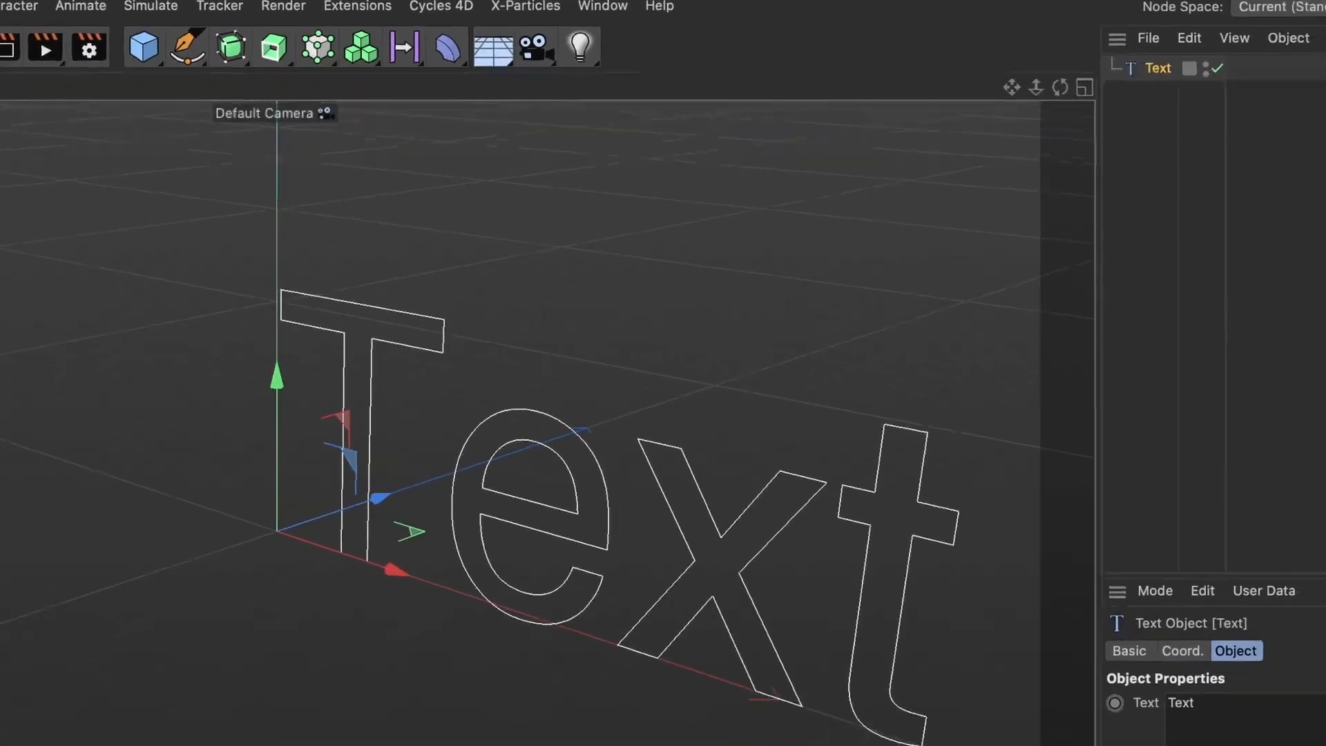
{"action": "left_click", "coordinate": [1055, 517]}
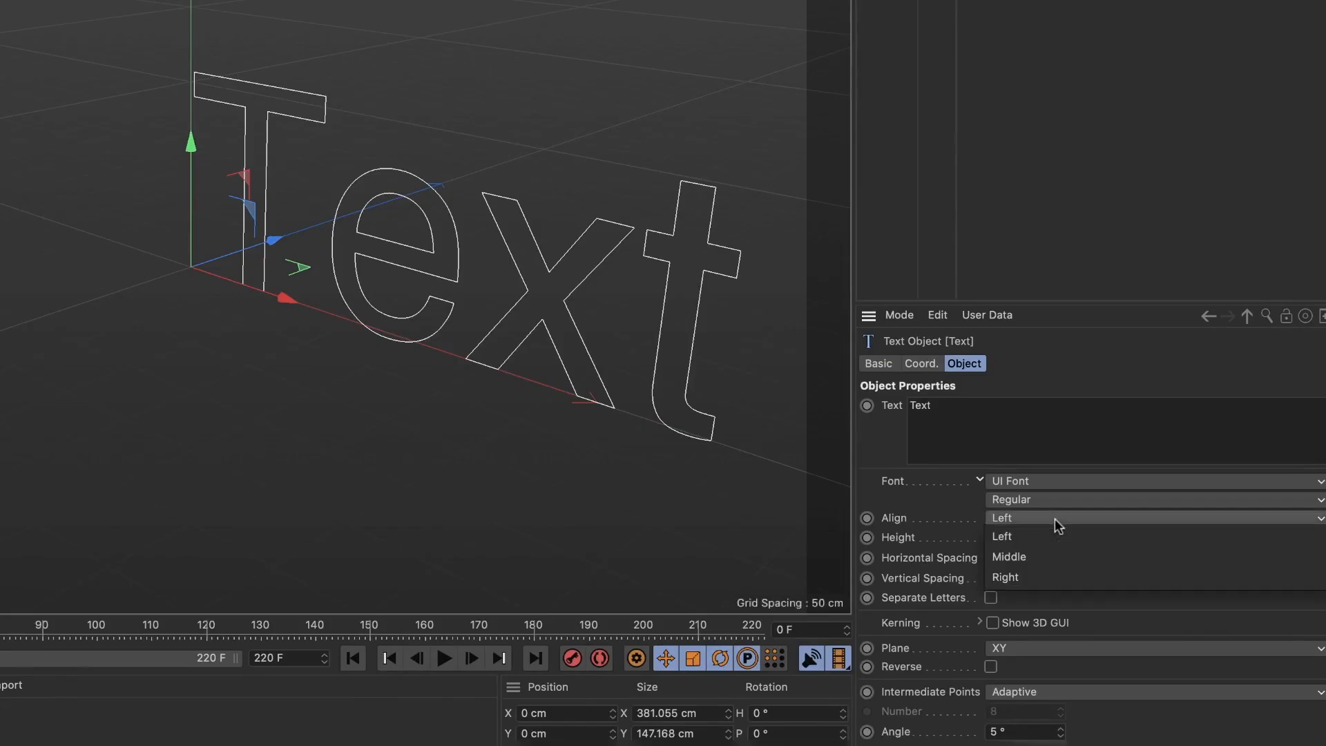
{"action": "left_click", "coordinate": [1055, 560]}
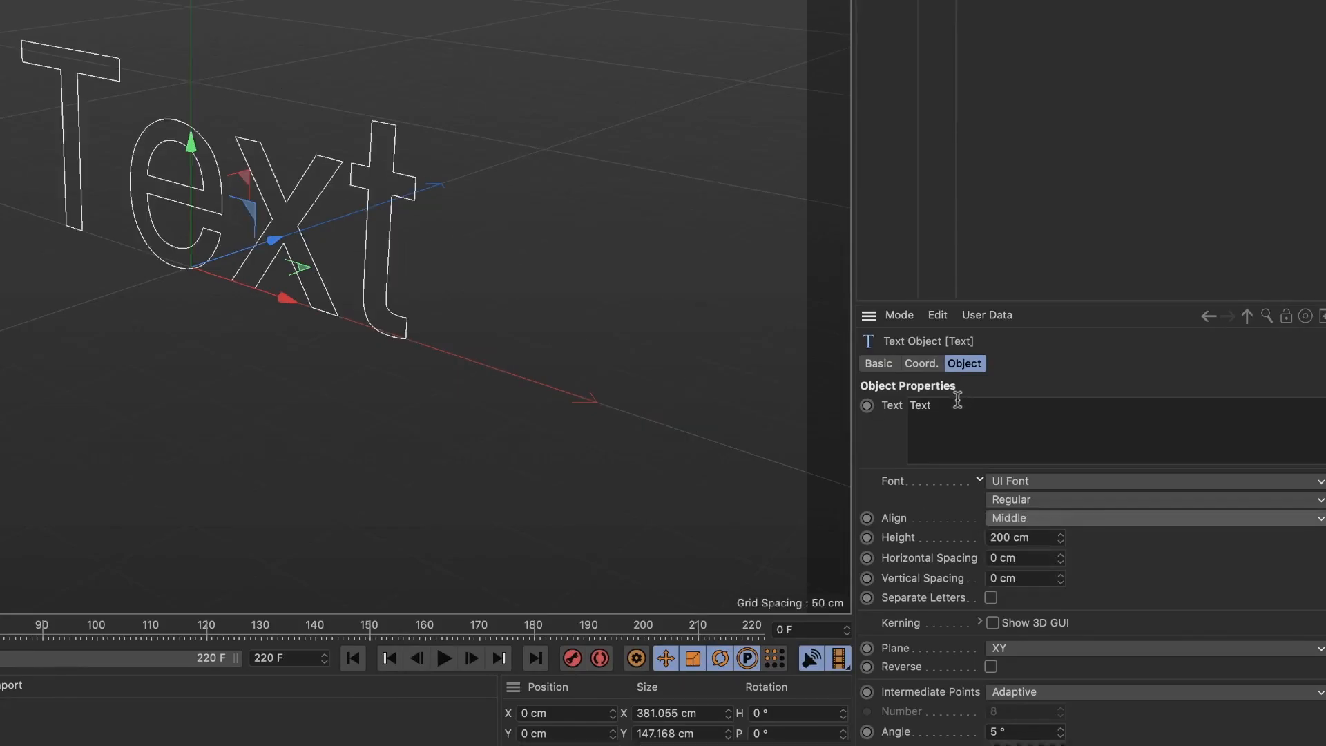
Replace the spline's text with "Lost", "&" and "Found" on three separate lines
{"action": "left_click_drag", "start_coordinate": [956, 403], "coordinate": [889, 411]}
{"action": "type", "text": "Lost "}
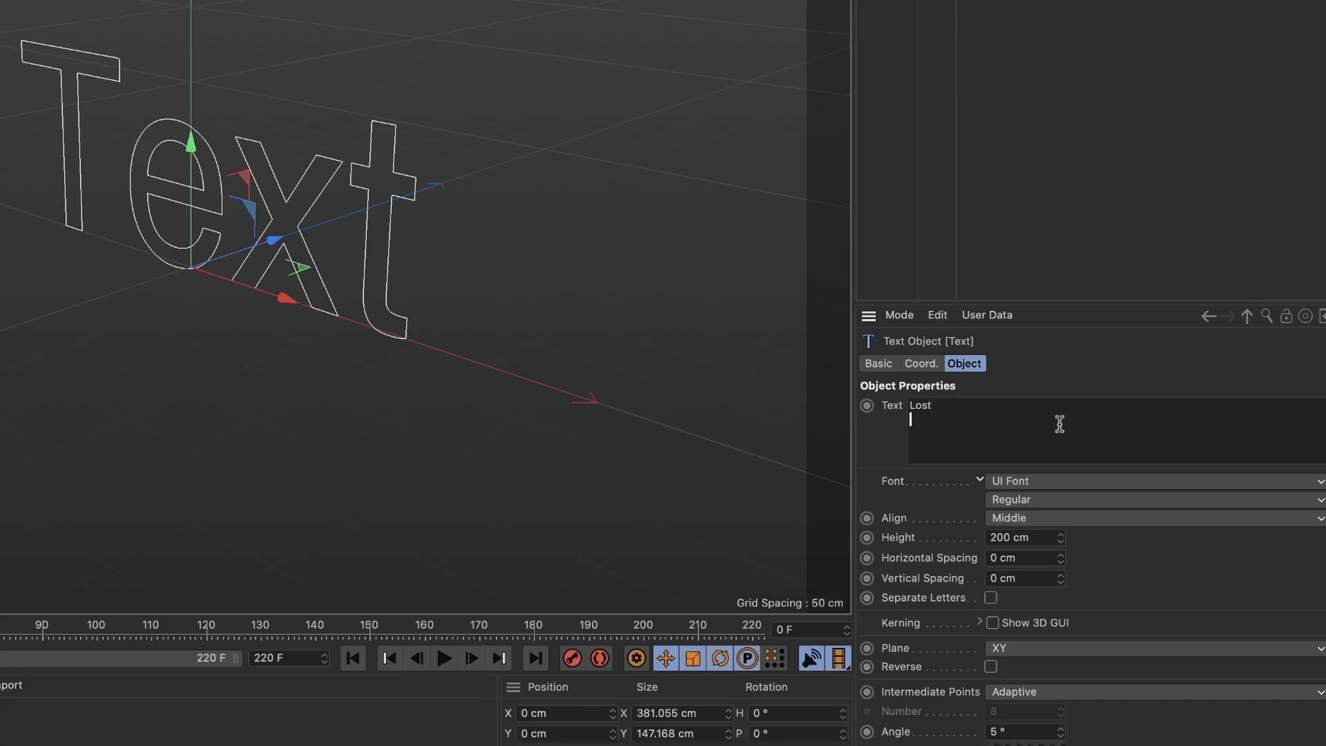
{"action": "type", "text": "& "}
{"action": "type", "text": "Found"}
{"action": "left_click", "coordinate": [891, 444]}
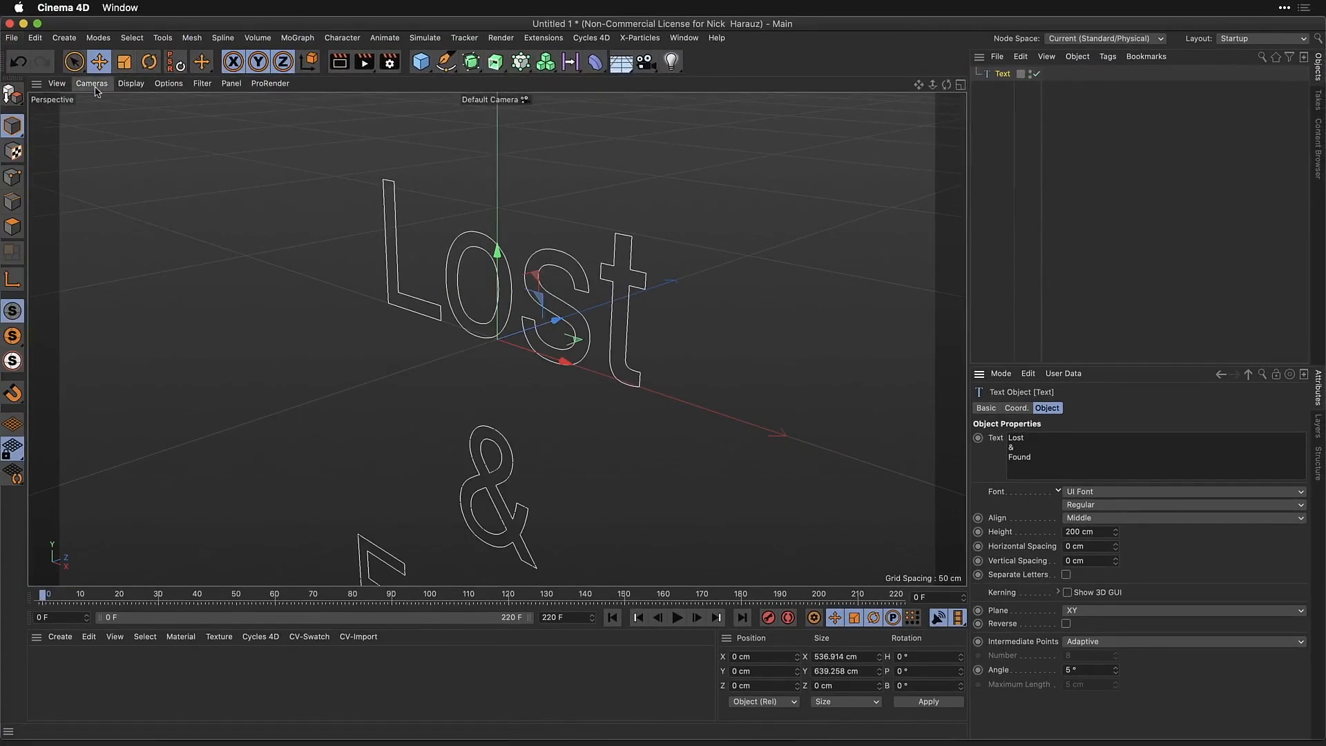
Frame the whole text in the viewport and inspect it from different angles and distances
{"action": "left_click", "coordinate": [57, 83]}
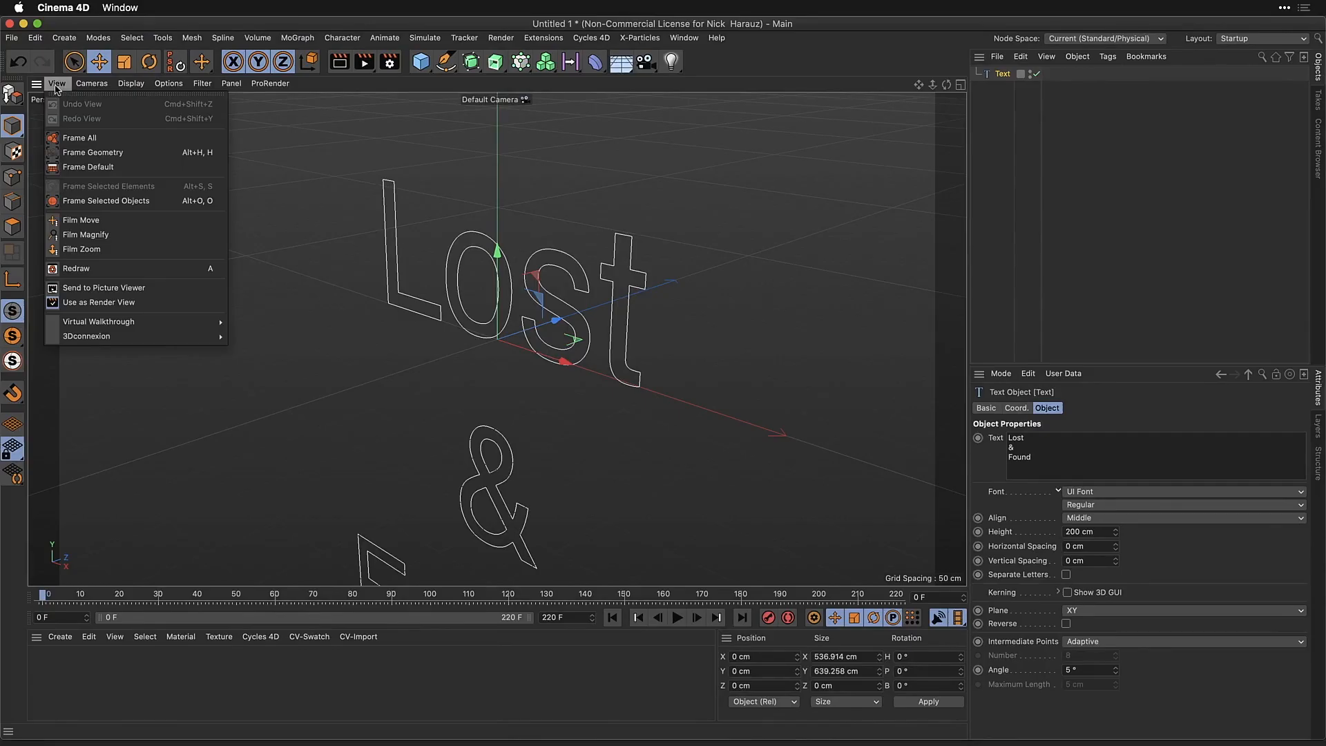
{"action": "left_click", "coordinate": [95, 153]}
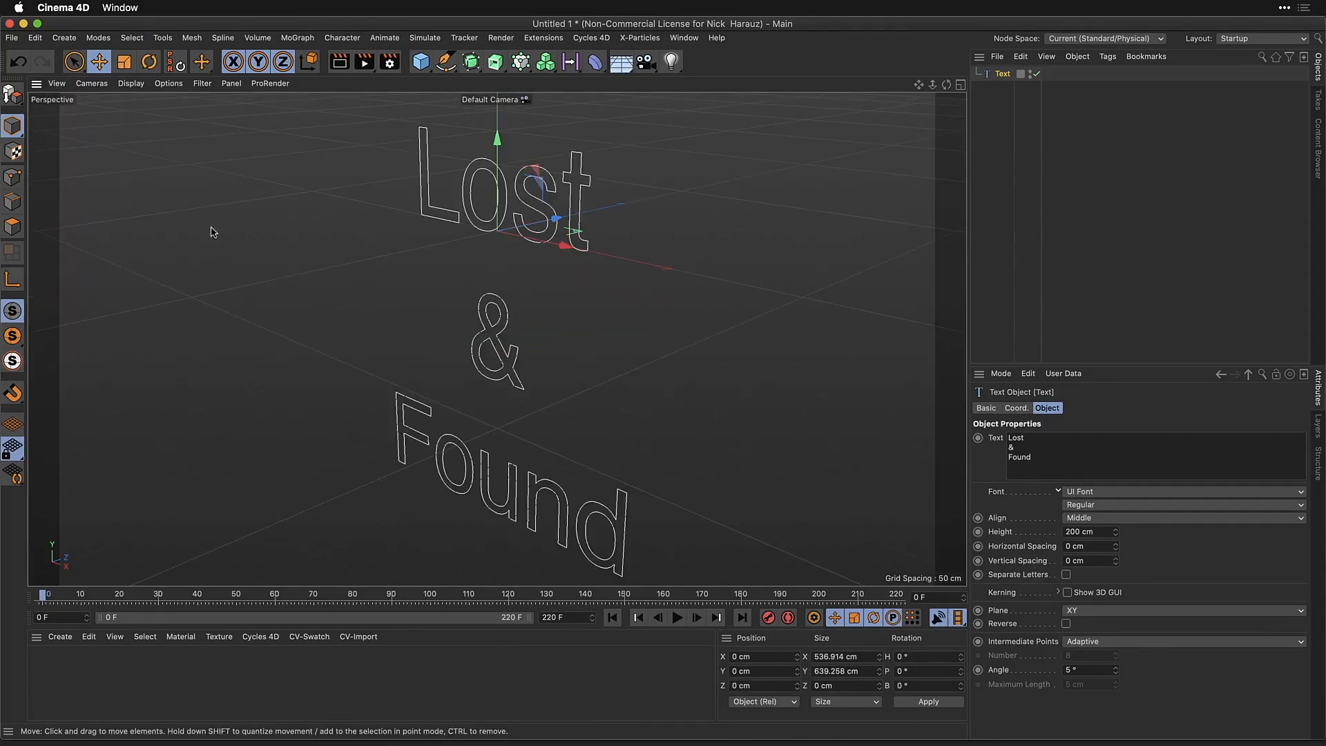
{"action": "middle_click_drag", "start_coordinate": [471, 290], "coordinate": [617, 271], "text": "alt"}
{"action": "left_click_drag", "start_coordinate": [617, 271], "coordinate": [631, 215]}
{"action": "key", "text": "2"}
{"action": "key", "text": "3"}
{"action": "mouse_move", "coordinate": [496, 339]}
{"action": "left_mouse_down"}
{"action": "mouse_move", "coordinate": [515, 339]}
{"action": "mouse_move", "coordinate": [414, 338]}
{"action": "mouse_move", "coordinate": [542, 338]}
{"action": "mouse_move", "coordinate": [489, 338]}
{"action": "left_mouse_up"}
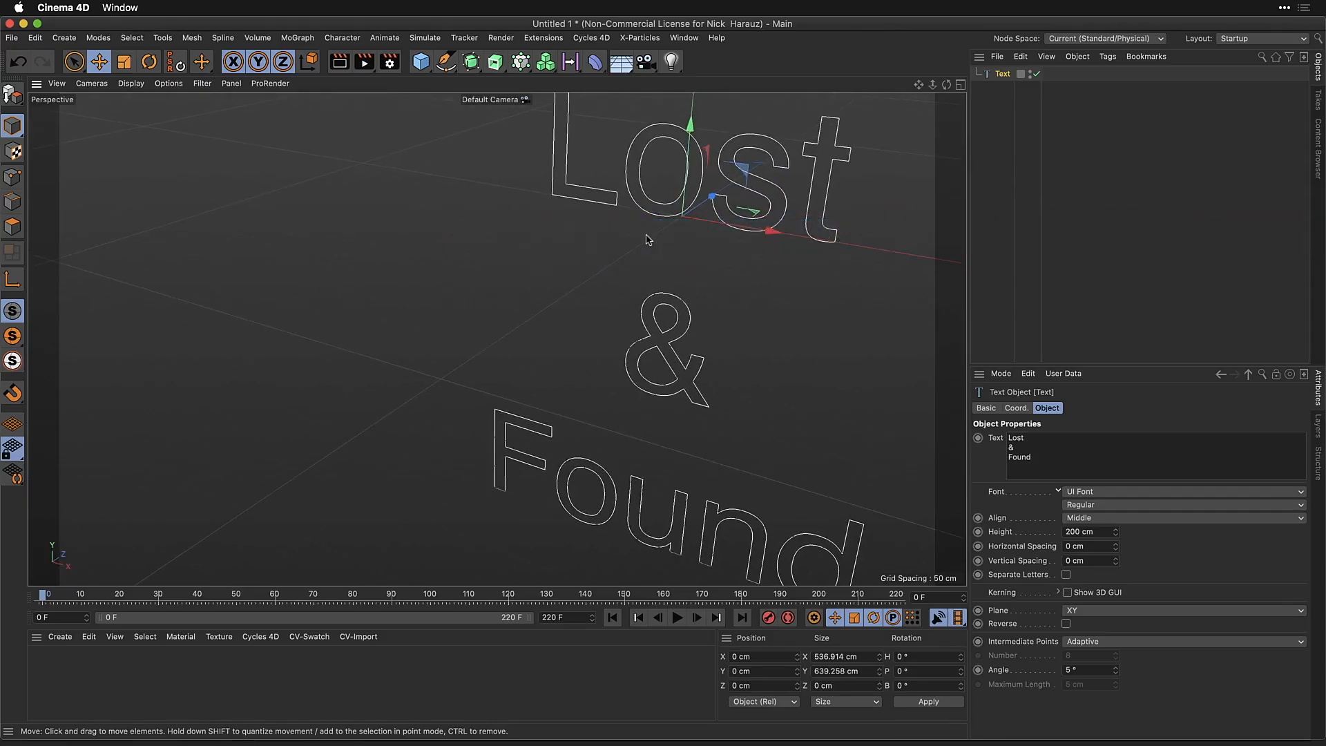
{"action": "key", "text": "1"}
{"action": "left_click_drag", "start_coordinate": [649, 243], "coordinate": [631, 243]}
{"action": "key", "text": "h"}
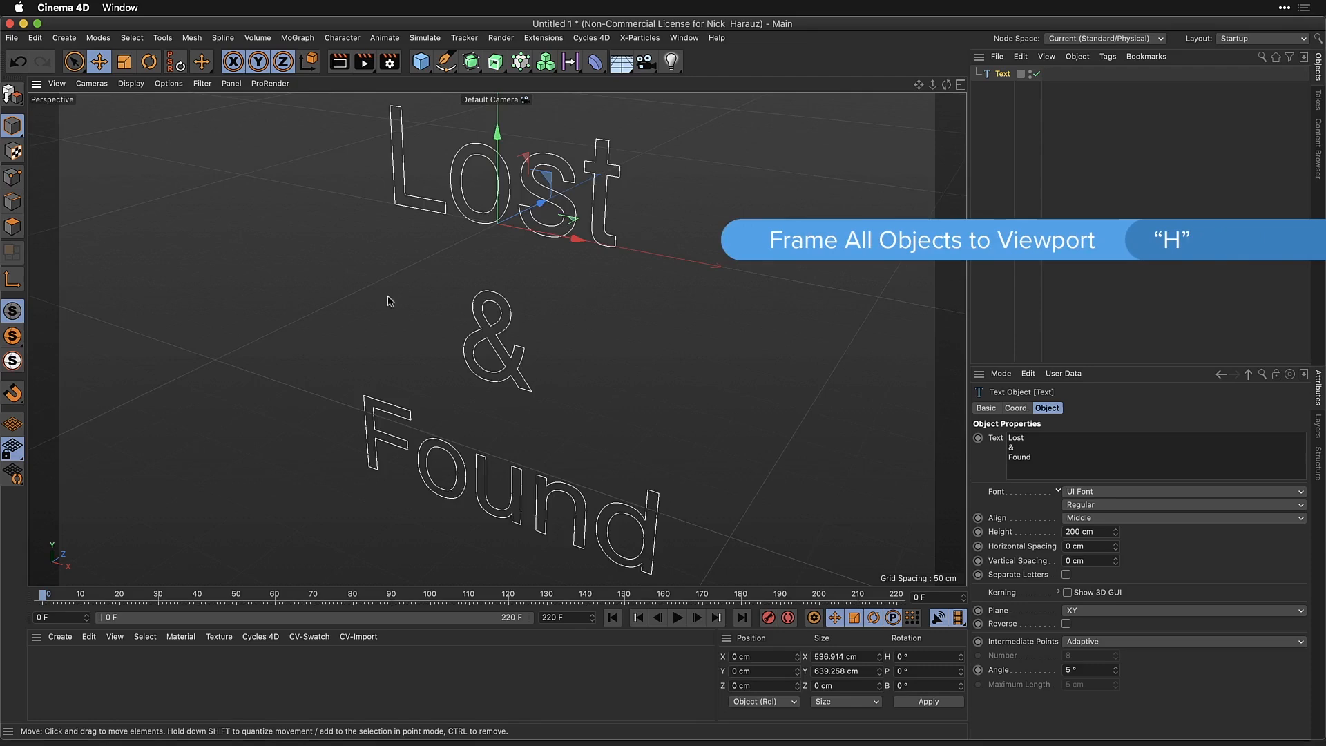
{"action": "key", "text": "1"}
{"action": "left_click_drag", "start_coordinate": [383, 297], "coordinate": [540, 293]}
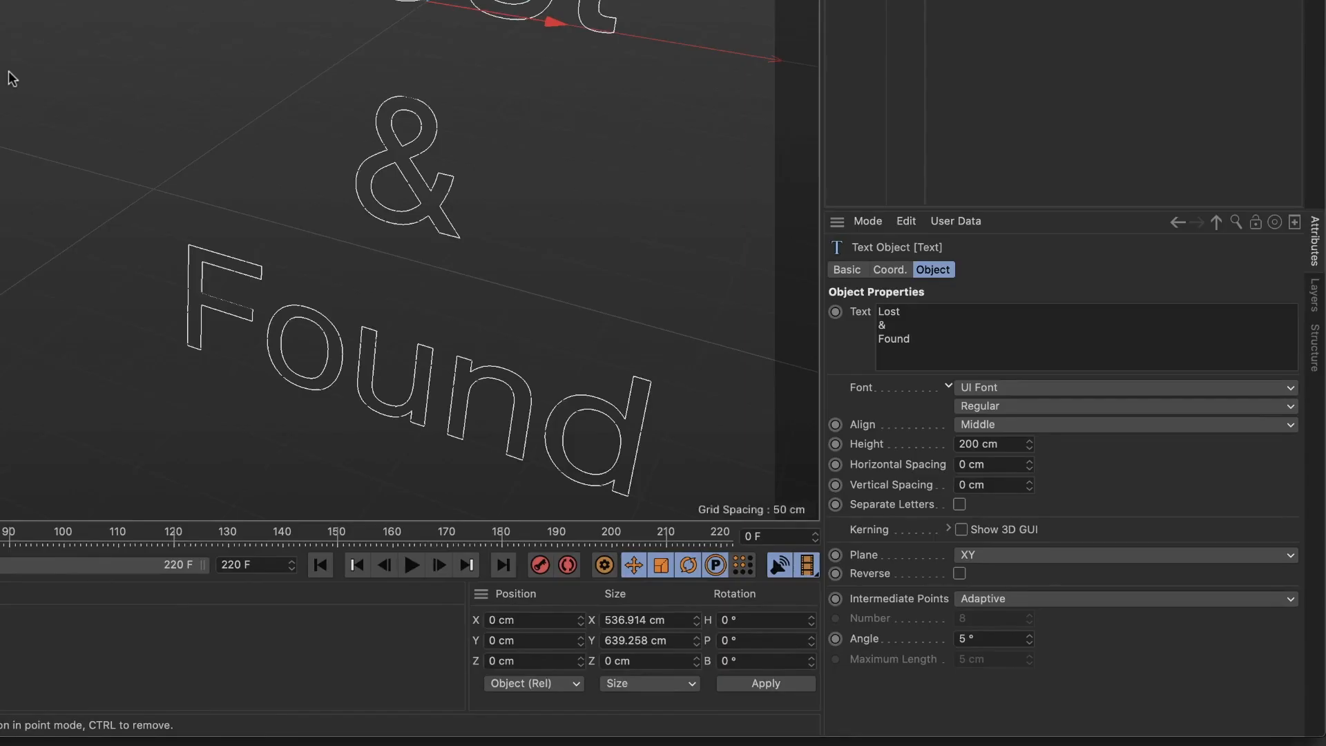
Set the text's font to Mrs Eaves in the Roman Lining style and its vertical spacing to -68 cm
{"action": "left_click", "coordinate": [1028, 388]}
{"action": "scroll", "coordinate": [1025, 383], "scroll_direction": "up", "scroll_amount": 10}
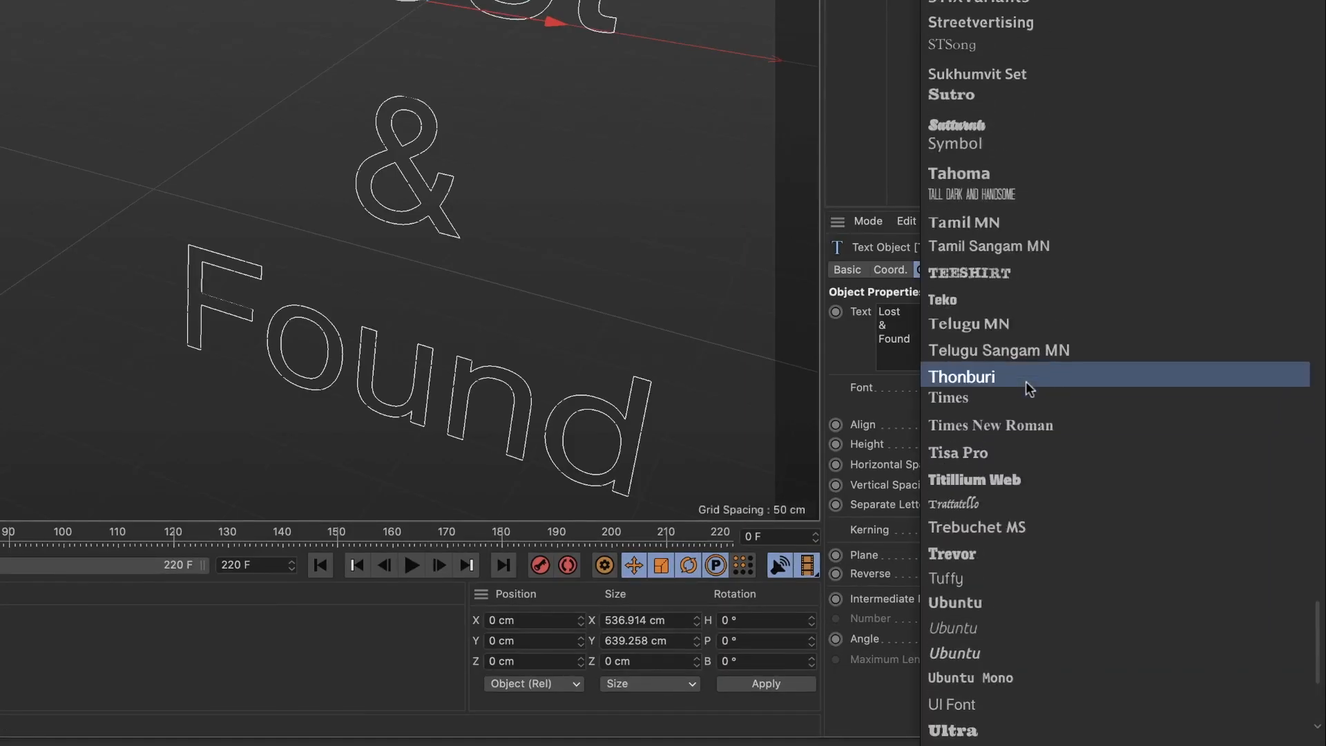
{"action": "scroll", "coordinate": [1027, 380], "scroll_direction": "up", "scroll_amount": 15}
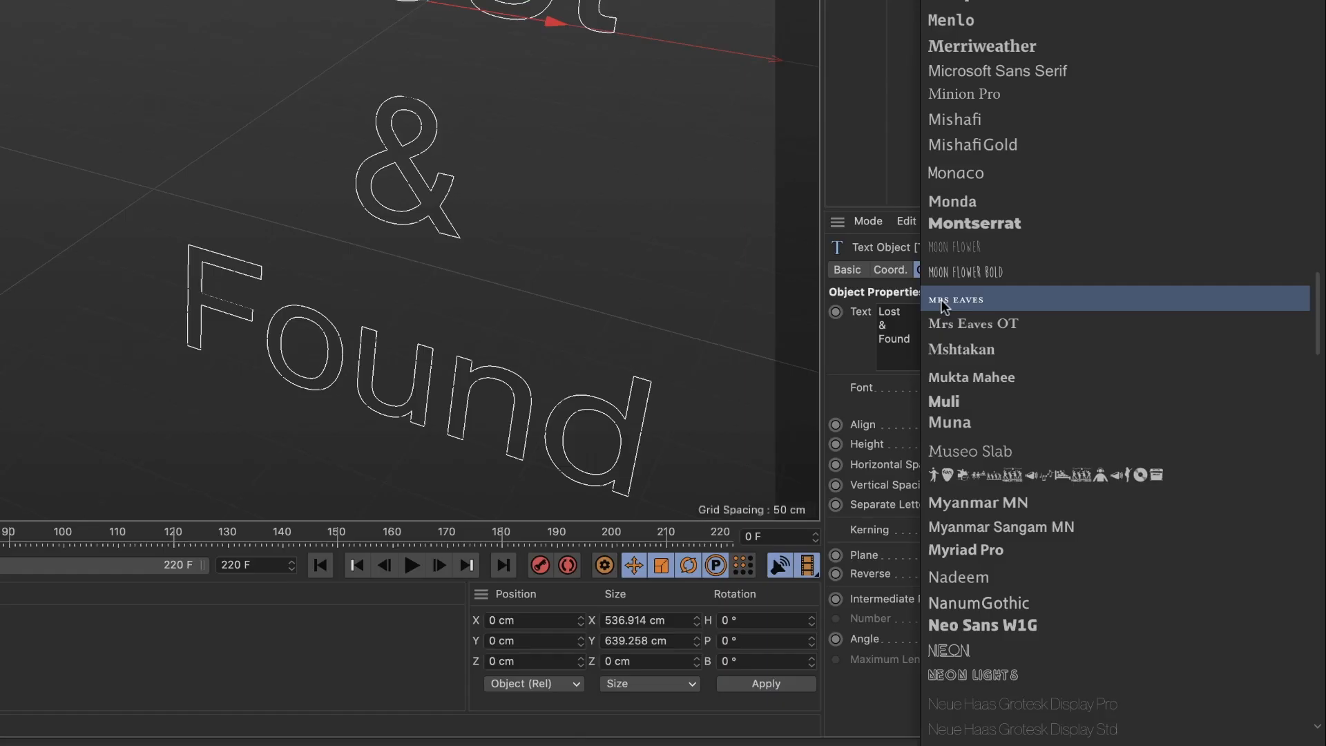
{"action": "left_click", "coordinate": [943, 301]}
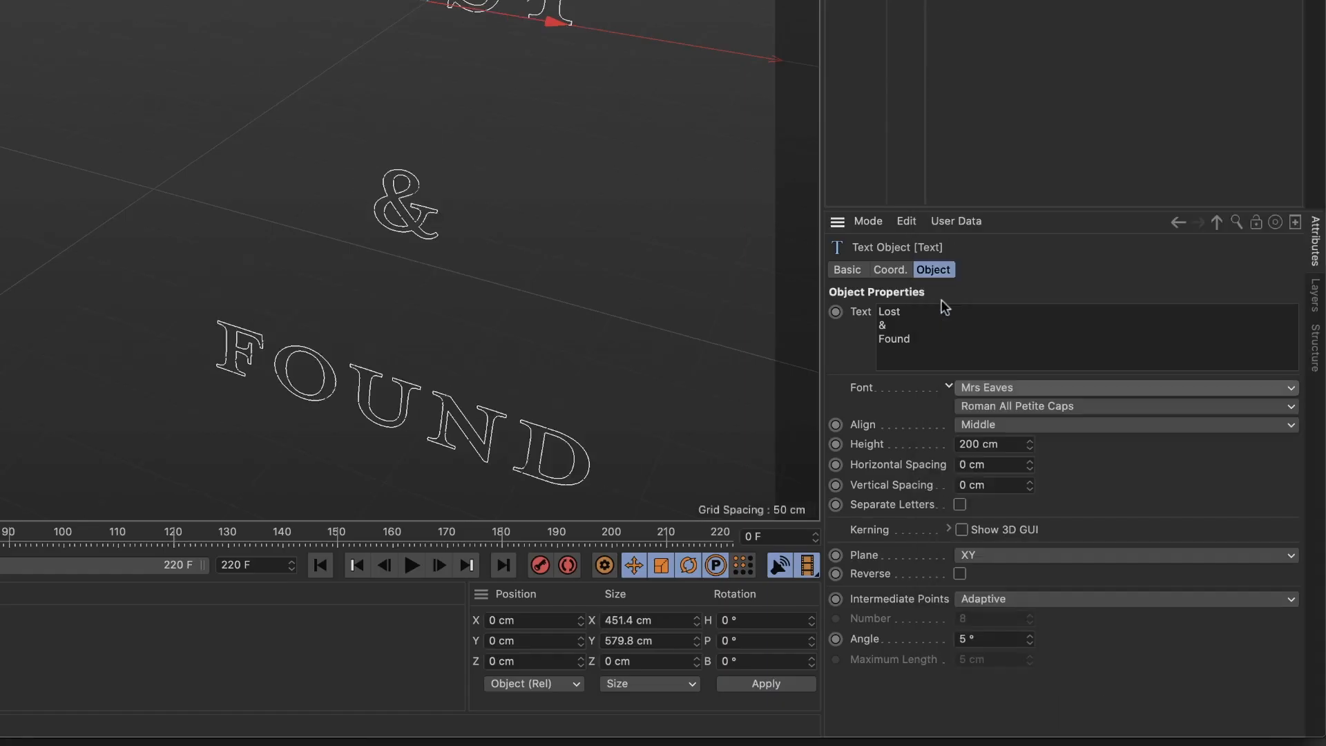
{"action": "left_click", "coordinate": [1035, 406]}
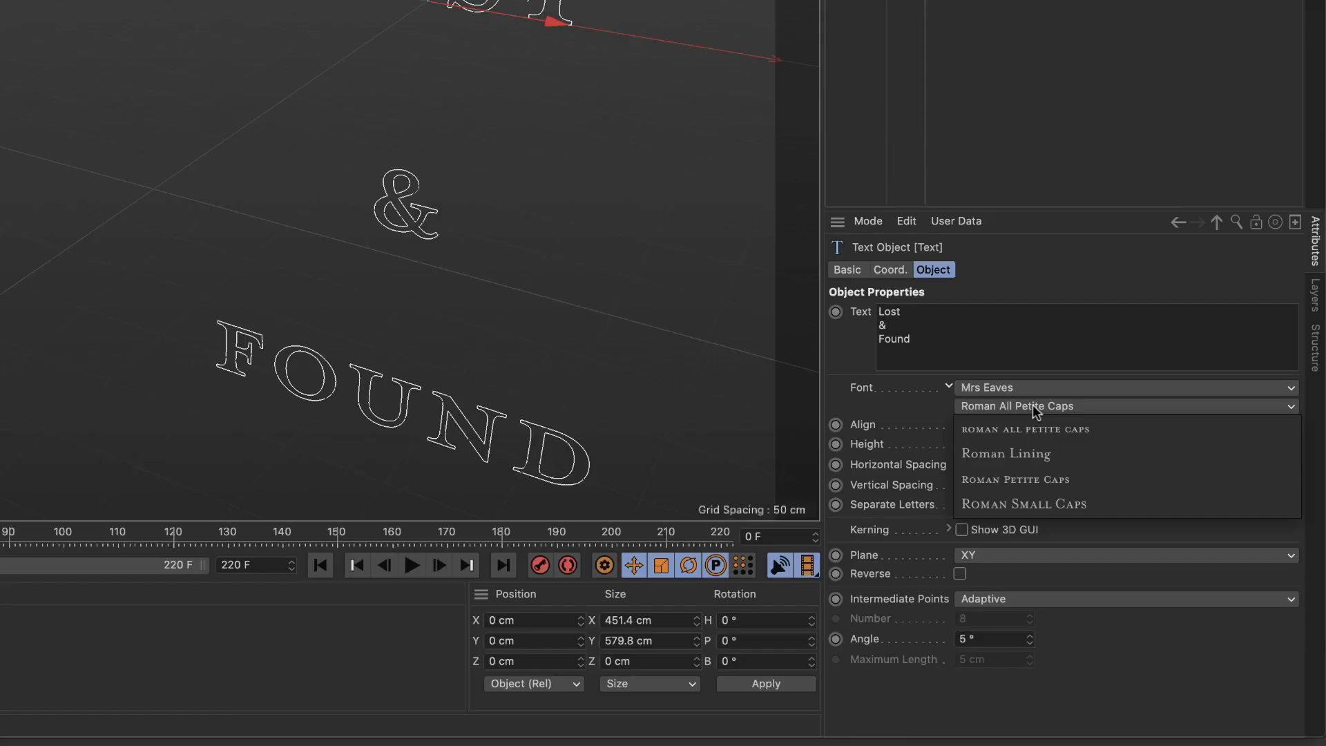
{"action": "left_click", "coordinate": [1032, 453]}
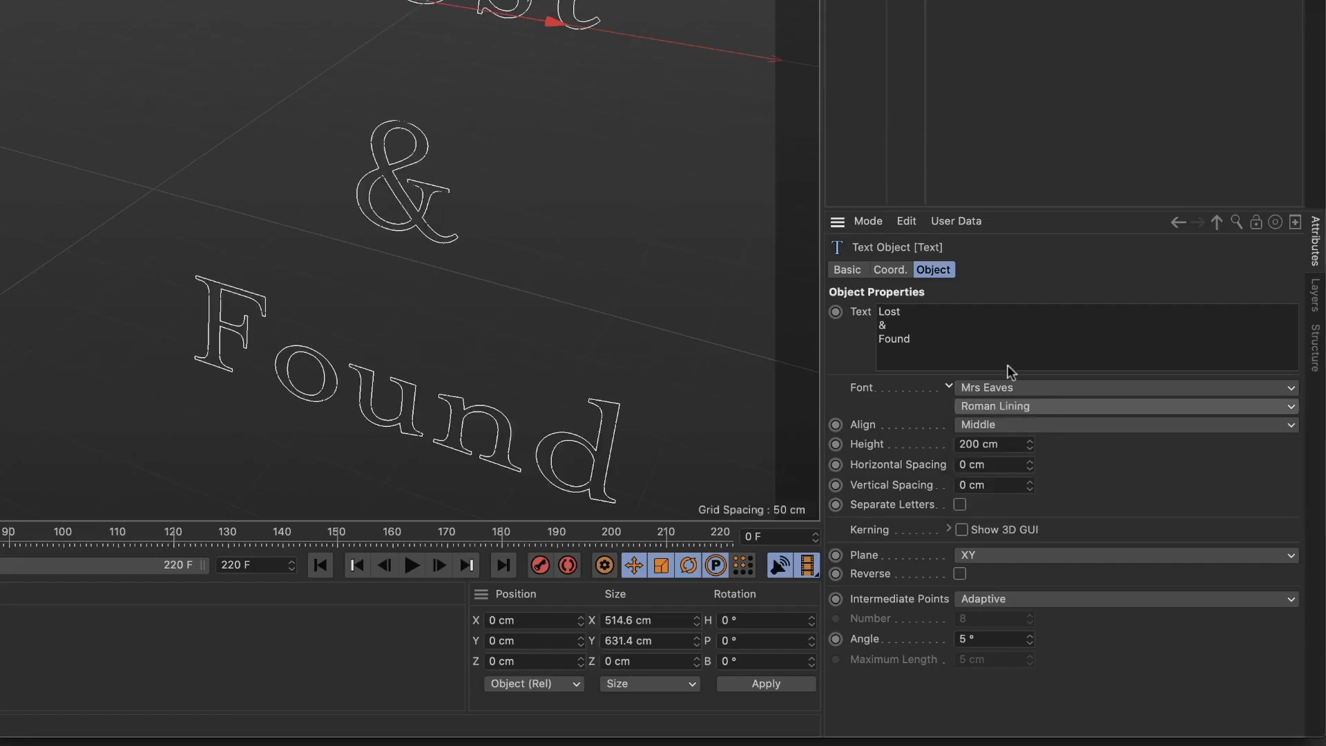
{"action": "left_click_drag", "start_coordinate": [1030, 491], "coordinate": [1034, 484]}
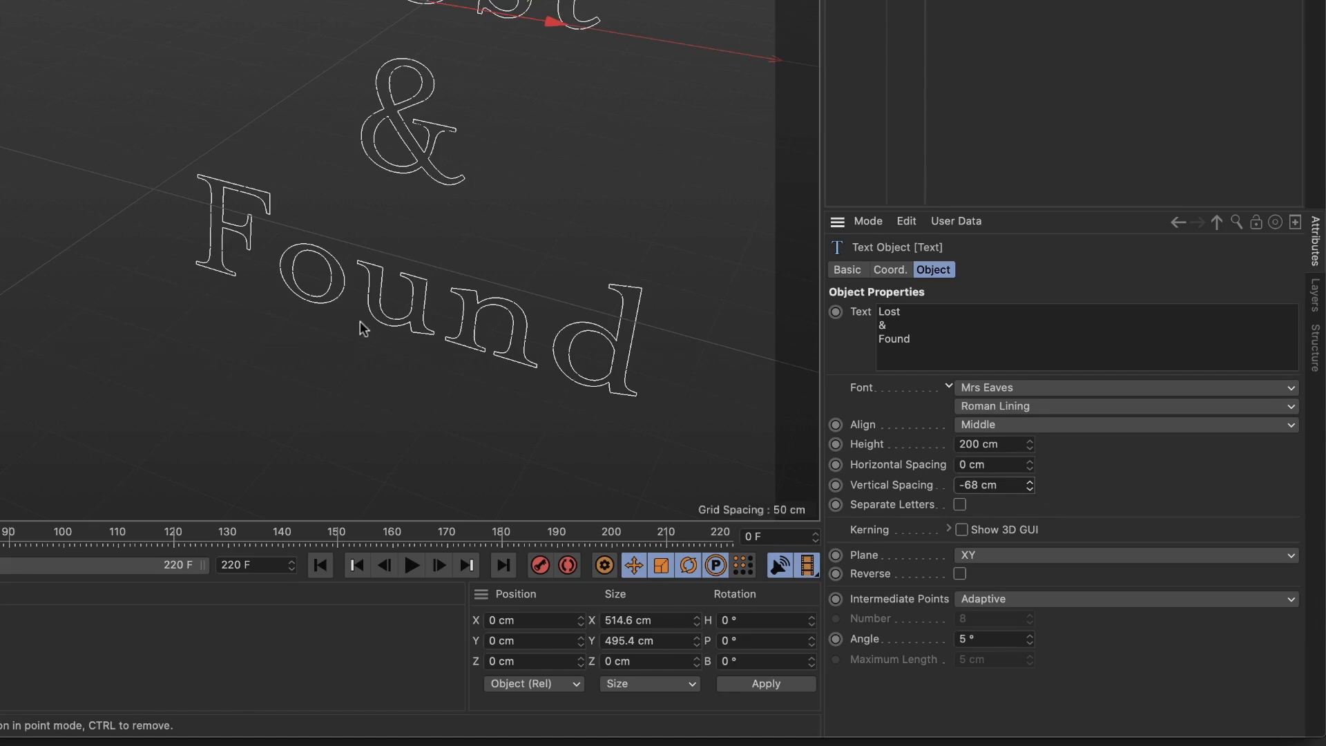
Enable the 3D kerning GUI for the text and switch the viewport to the Front camera
{"action": "left_click", "coordinate": [960, 530]}
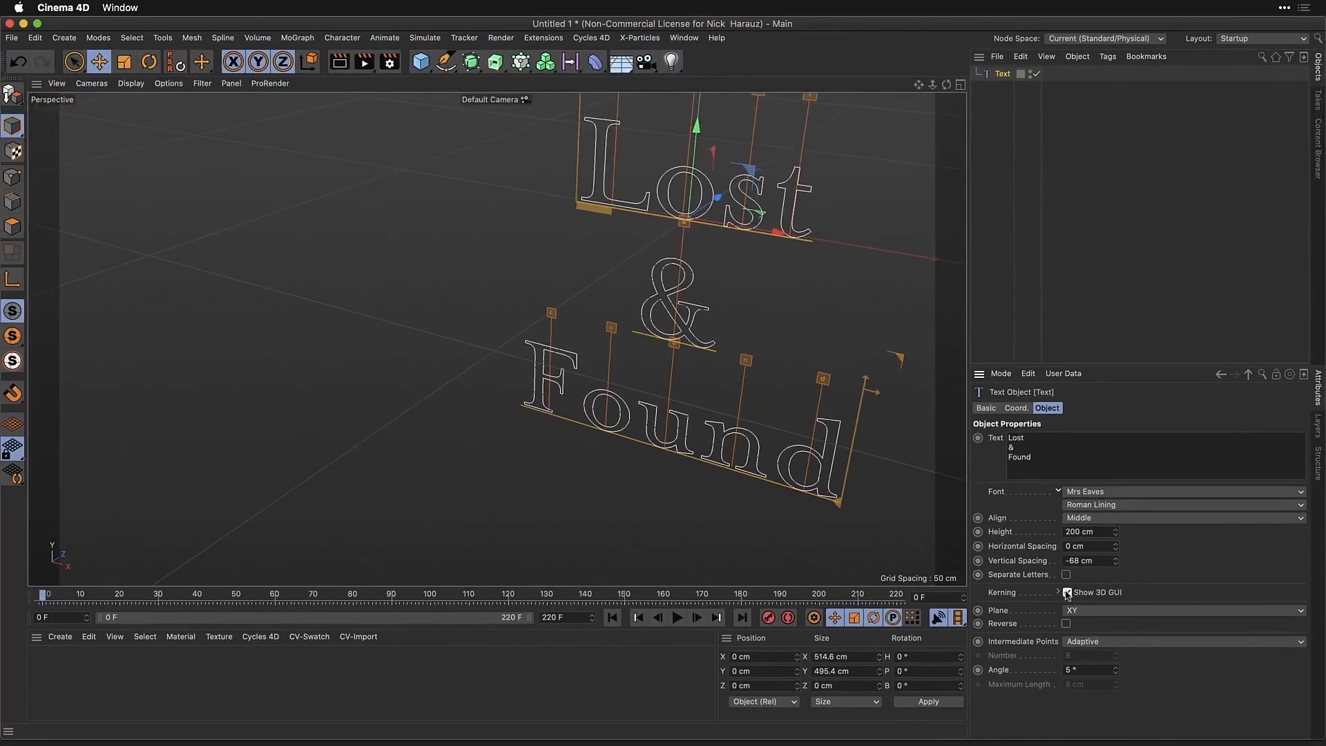
{"action": "left_click", "coordinate": [92, 84]}
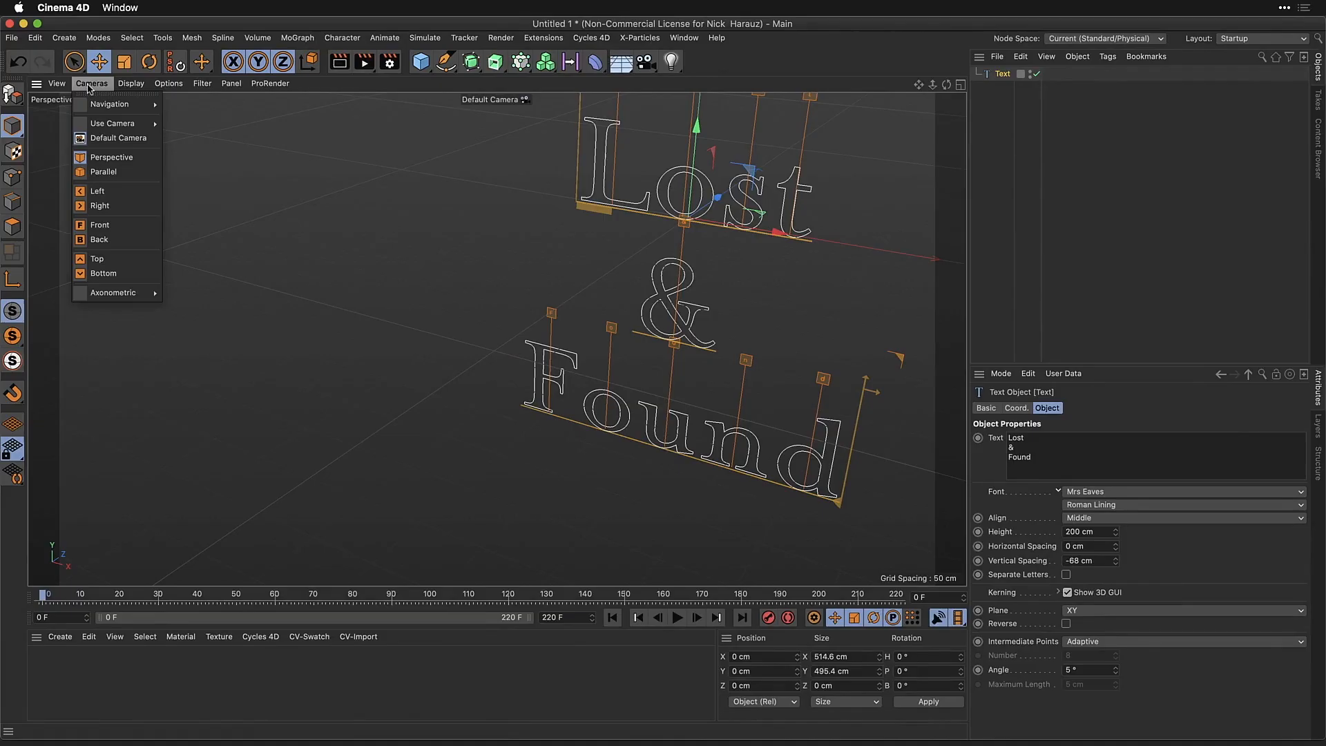
{"action": "left_click", "coordinate": [149, 225]}
{"action": "middle_click_drag", "start_coordinate": [325, 332], "coordinate": [326, 266], "text": "alt"}
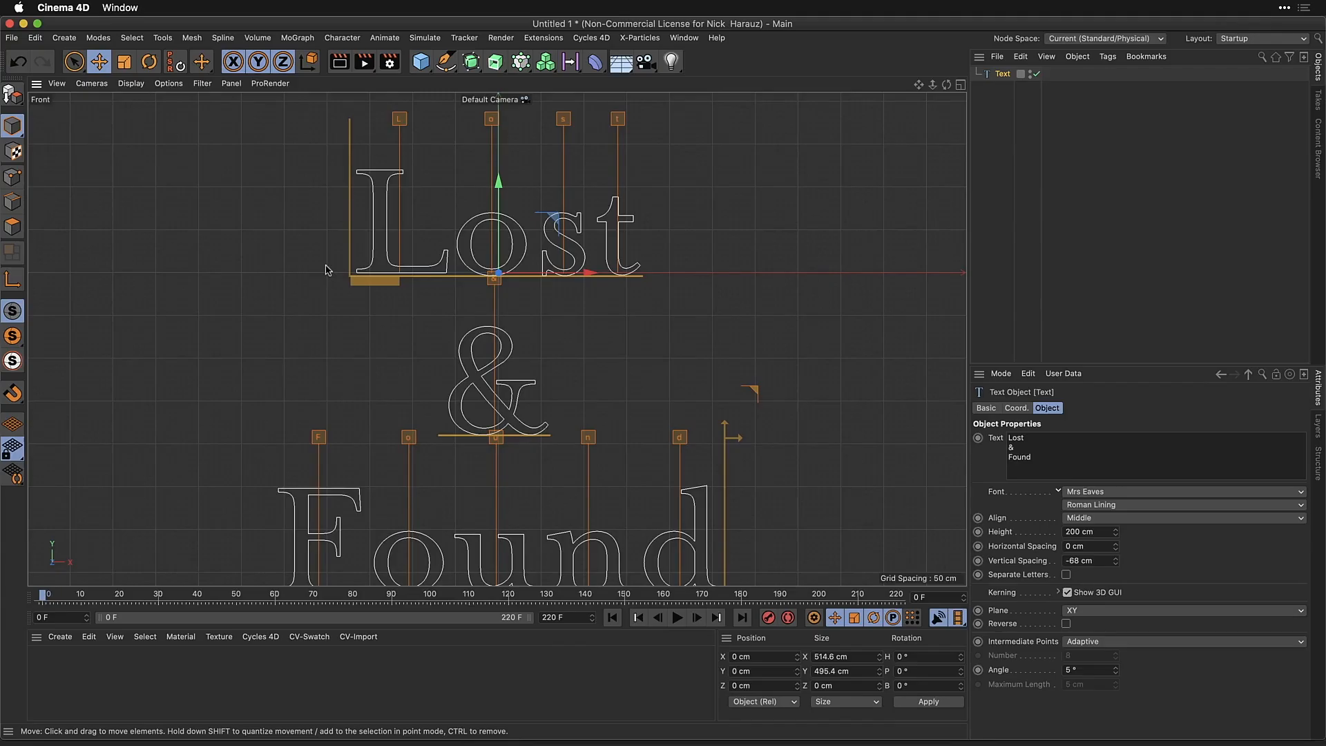
Stretch the "L" and "t" of "Lost" vertically with the kerning handles and slightly widen the "t"
{"action": "left_click", "coordinate": [400, 121]}
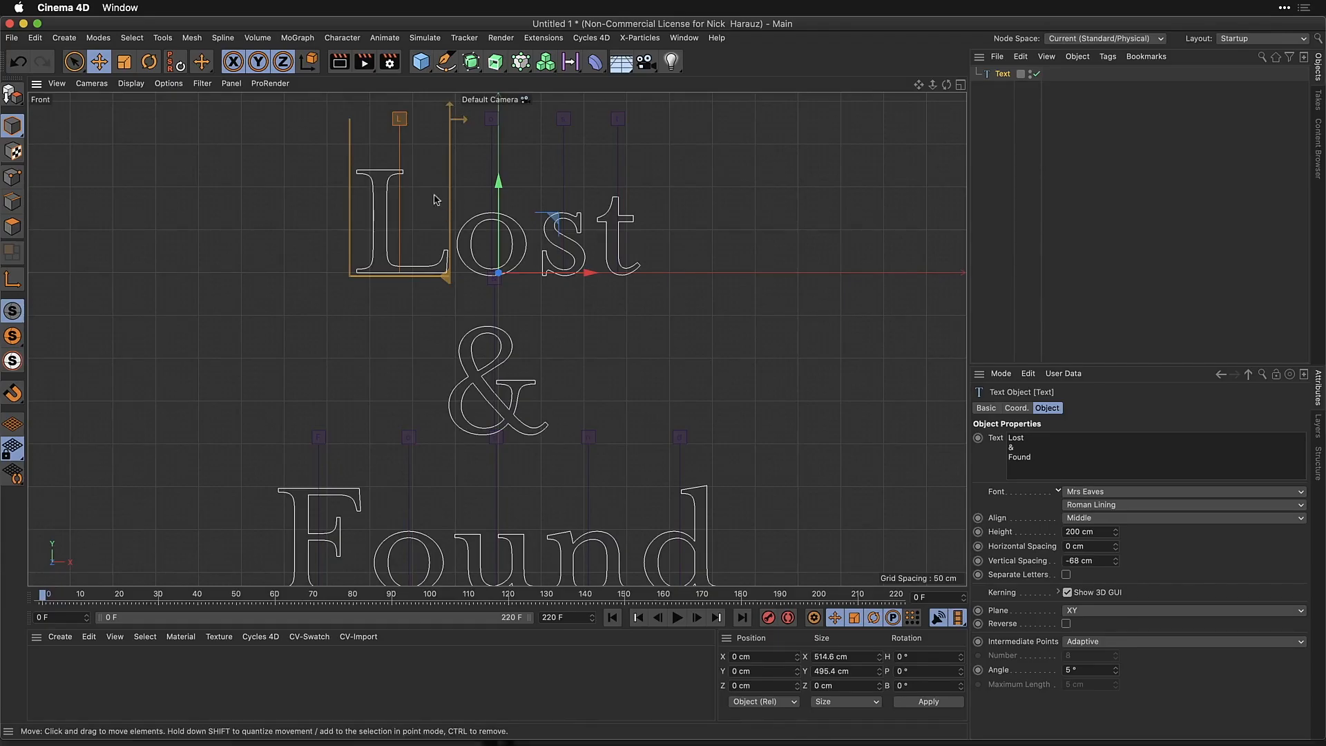
{"action": "left_click_drag", "start_coordinate": [449, 109], "coordinate": [449, 65]}
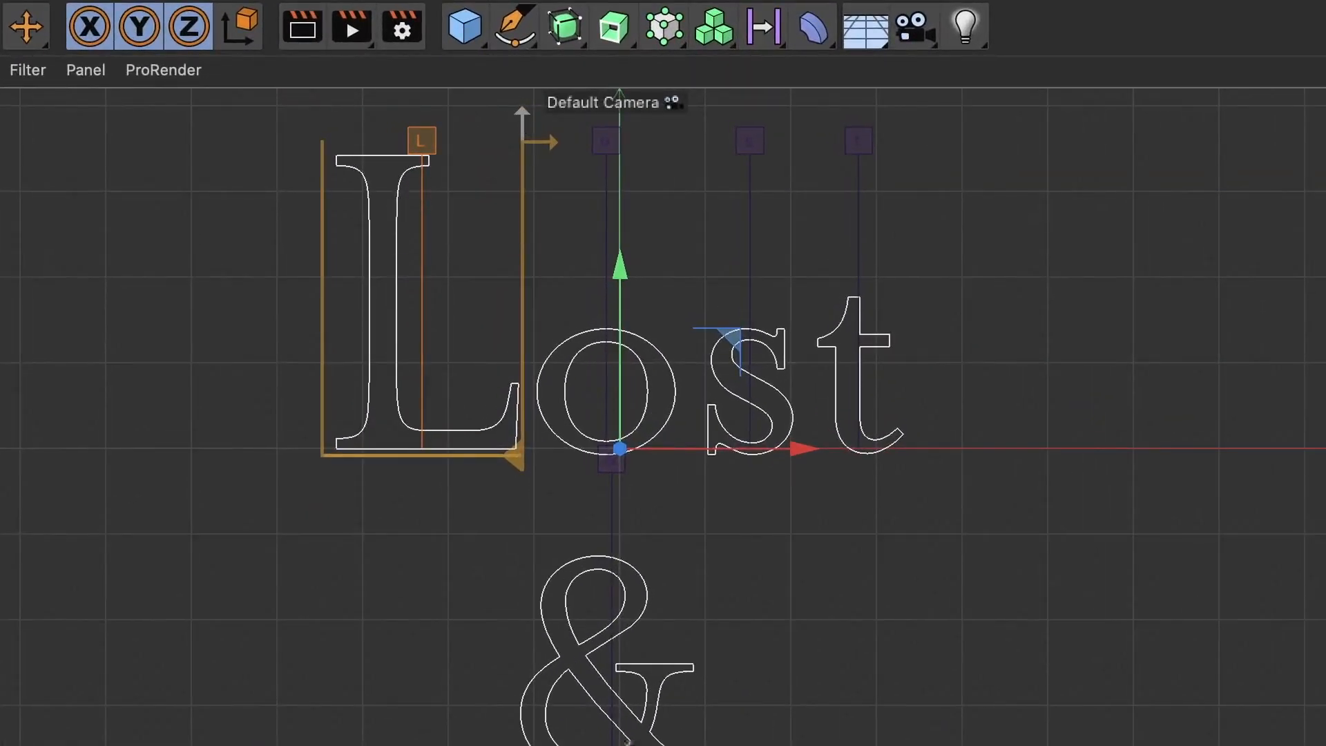
{"action": "left_click_drag", "start_coordinate": [522, 111], "coordinate": [522, 71]}
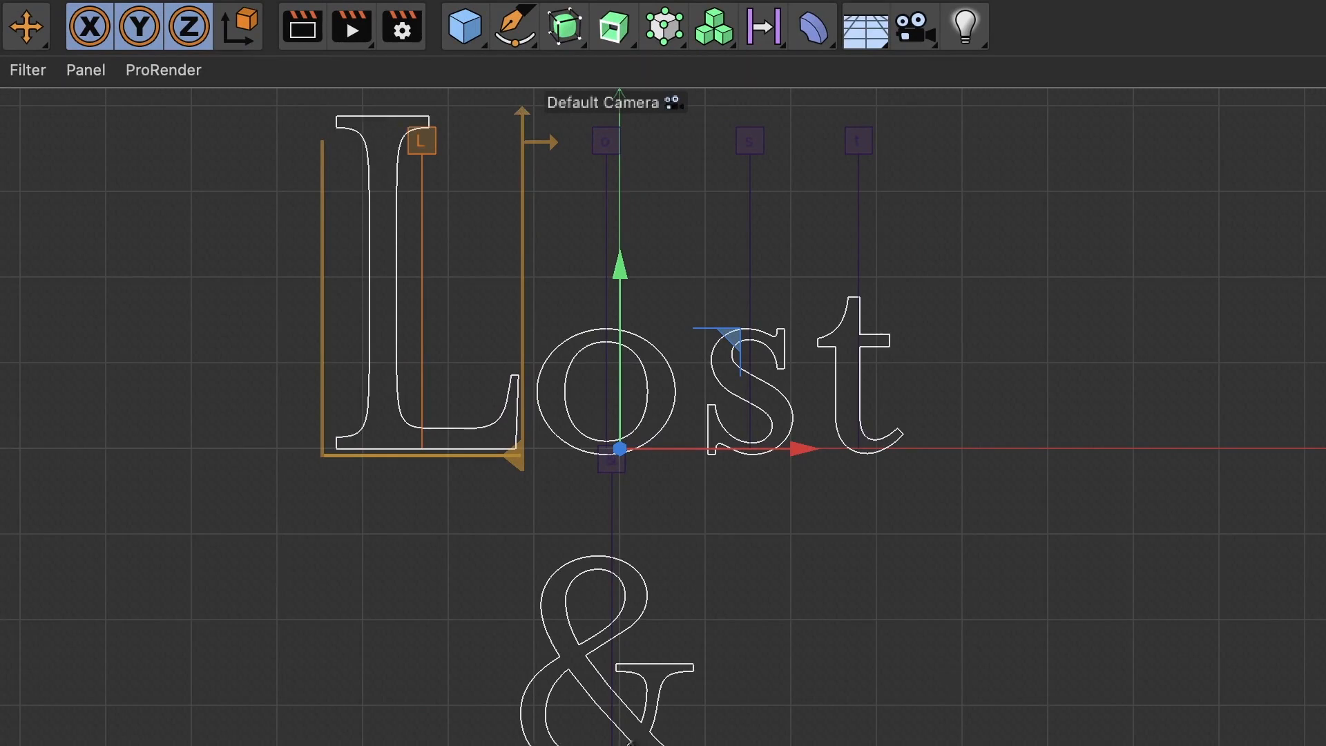
{"action": "left_click", "coordinate": [858, 141]}
{"action": "left_click_drag", "start_coordinate": [910, 110], "coordinate": [910, 65]}
{"action": "left_click_drag", "start_coordinate": [943, 142], "coordinate": [963, 155]}
Make the "F" of "Found" taller and slightly wider, and stretch its final "d" vertically
{"action": "middle_click_drag", "start_coordinate": [420, 669], "coordinate": [449, 490], "text": "alt"}
{"action": "left_click", "coordinate": [279, 594]}
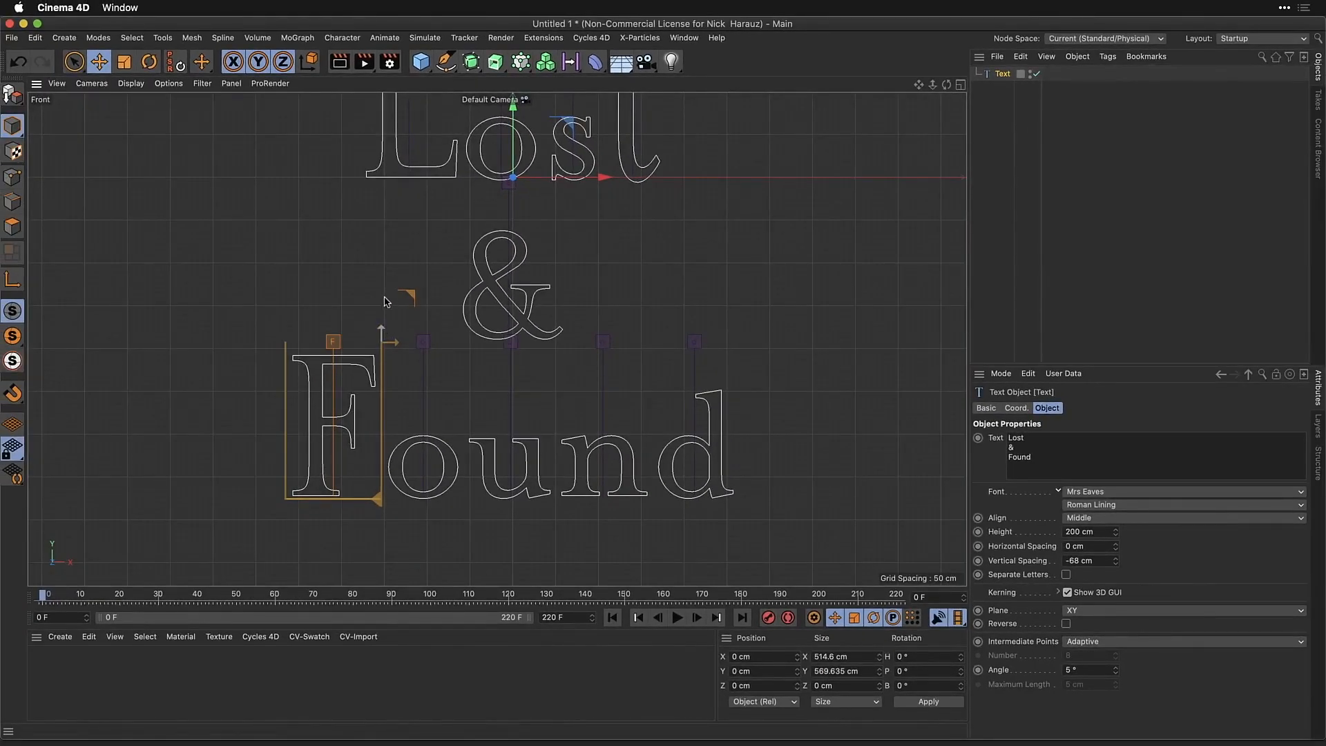
{"action": "left_click_drag", "start_coordinate": [392, 346], "coordinate": [398, 345]}
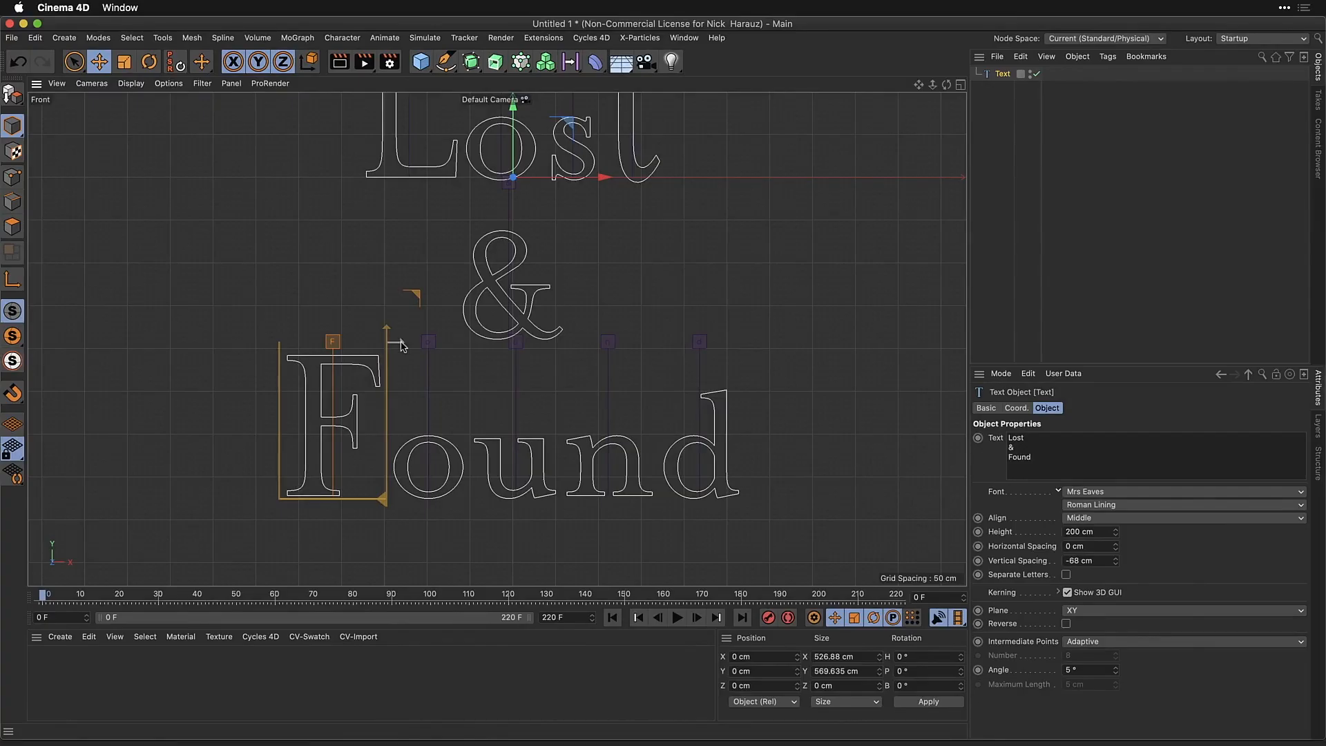
{"action": "left_click", "coordinate": [698, 342]}
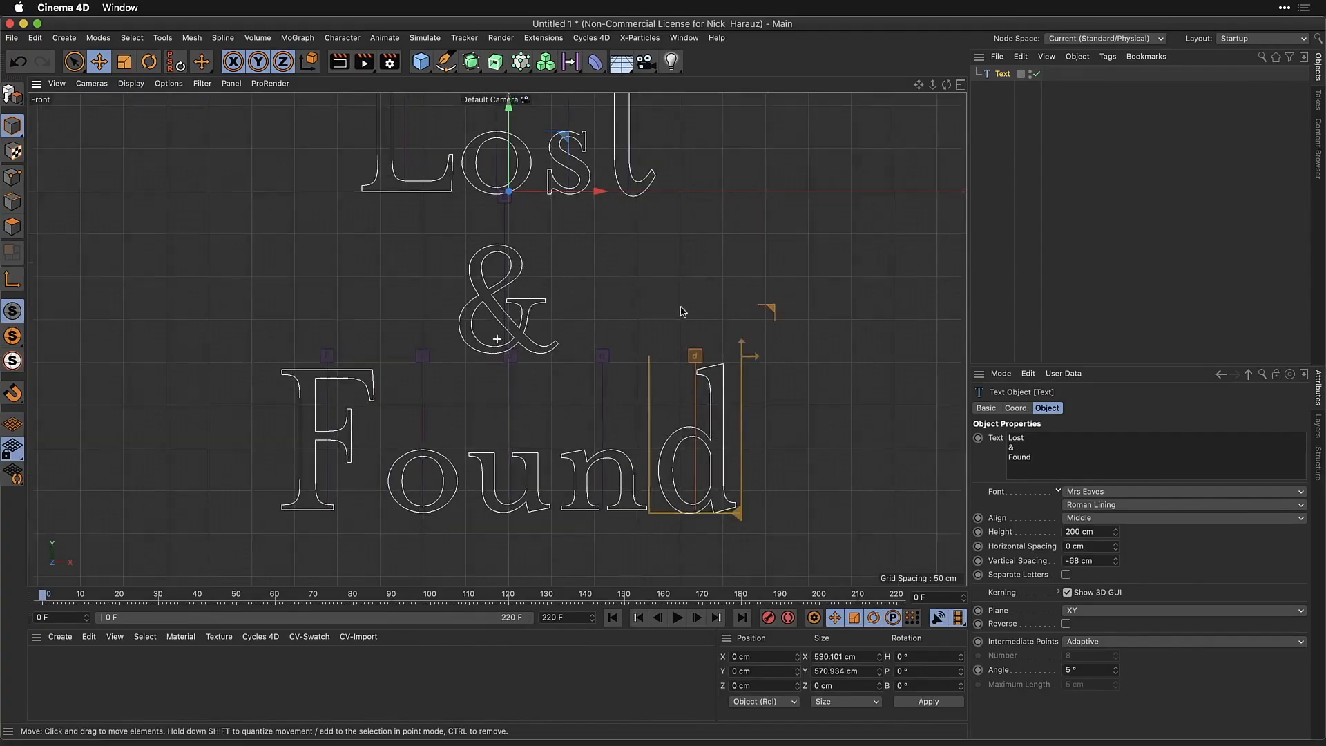
{"action": "middle_click_drag", "start_coordinate": [681, 311], "coordinate": [604, 333], "text": "alt"}
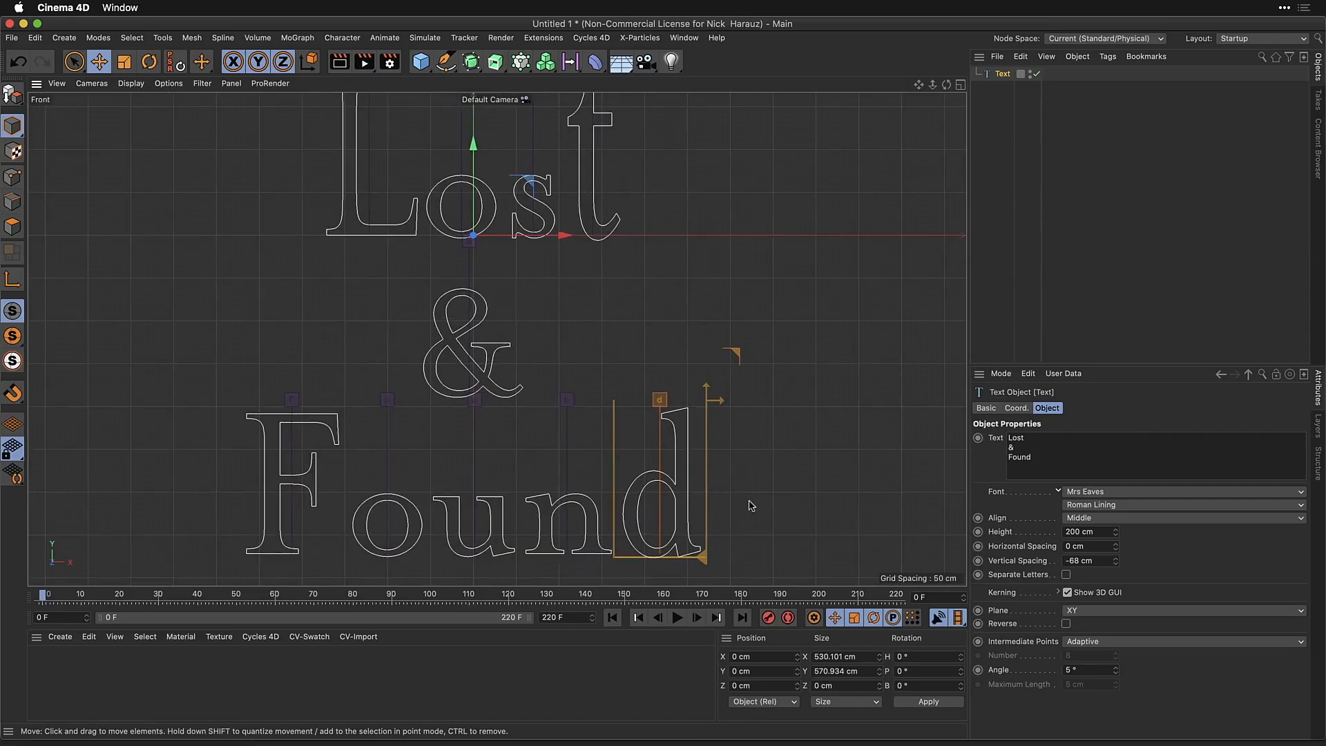
Adjust the letter spacing by moving the "o" in "Found" closer to the "F" and nudging the "o" and "s" in "Lost" to the right
{"action": "left_click", "coordinate": [387, 400]}
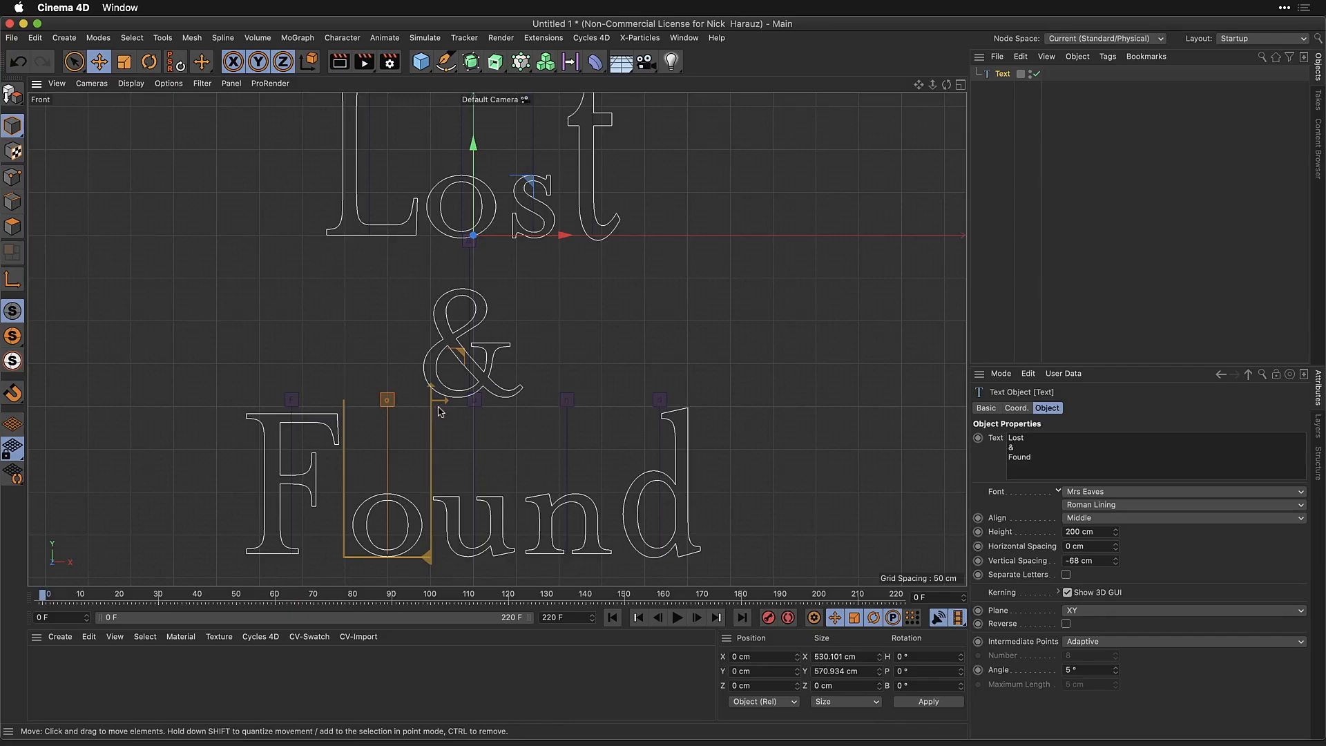
{"action": "left_click_drag", "start_coordinate": [386, 399], "coordinate": [377, 401]}
{"action": "middle_click_drag", "start_coordinate": [219, 344], "coordinate": [223, 428], "text": "alt"}
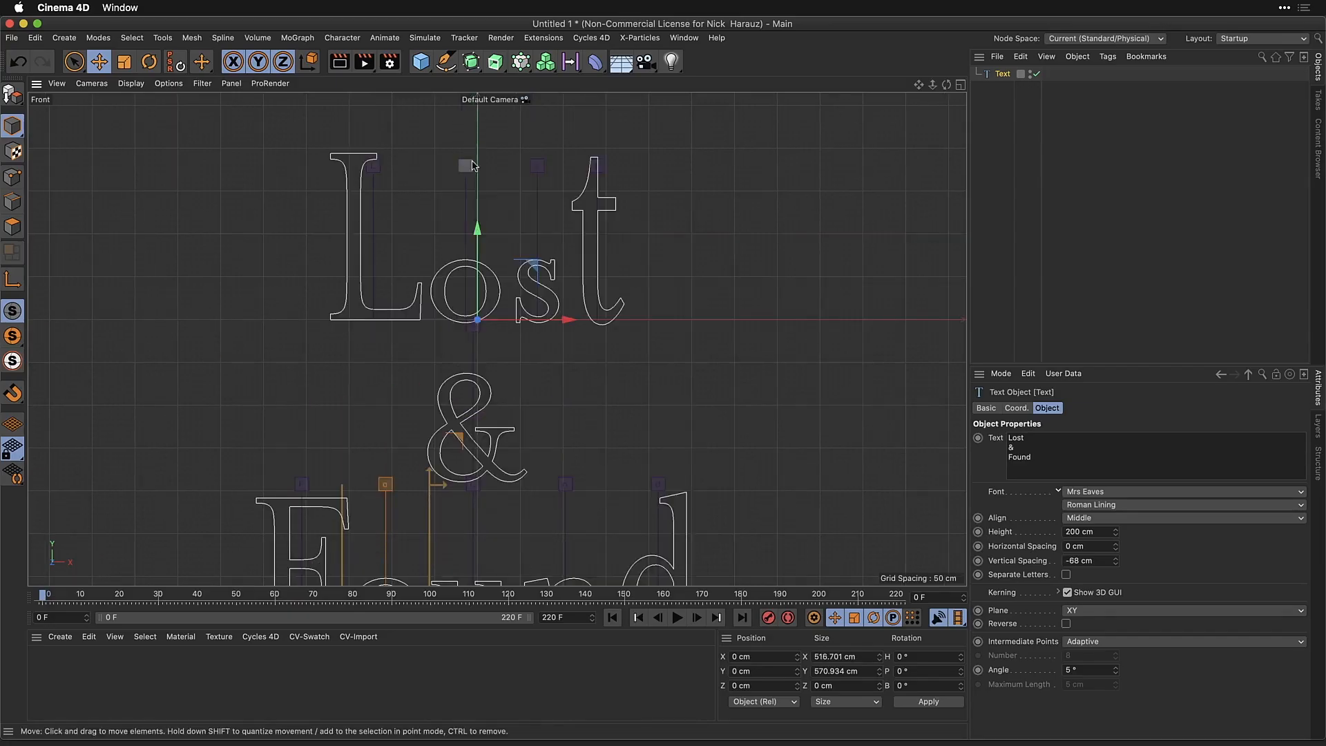
{"action": "left_click", "coordinate": [465, 165]}
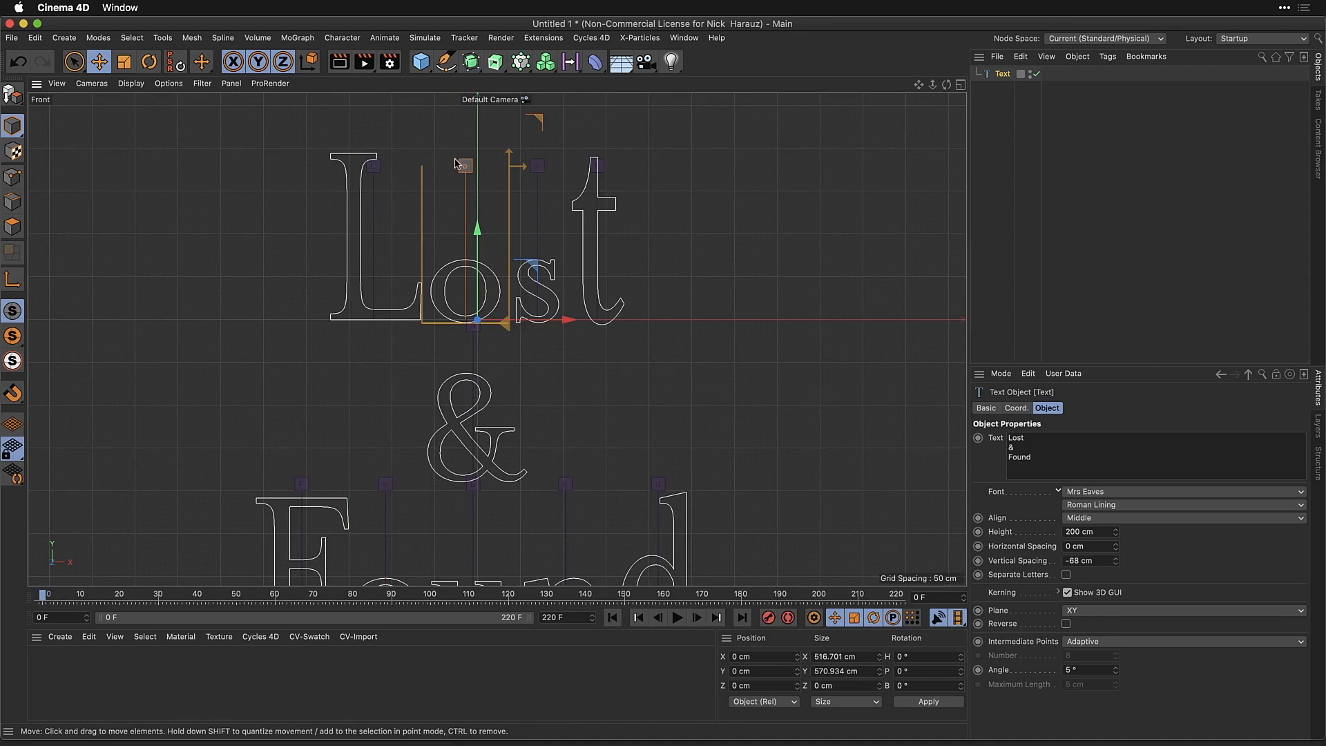
{"action": "left_click_drag", "start_coordinate": [464, 166], "coordinate": [470, 169]}
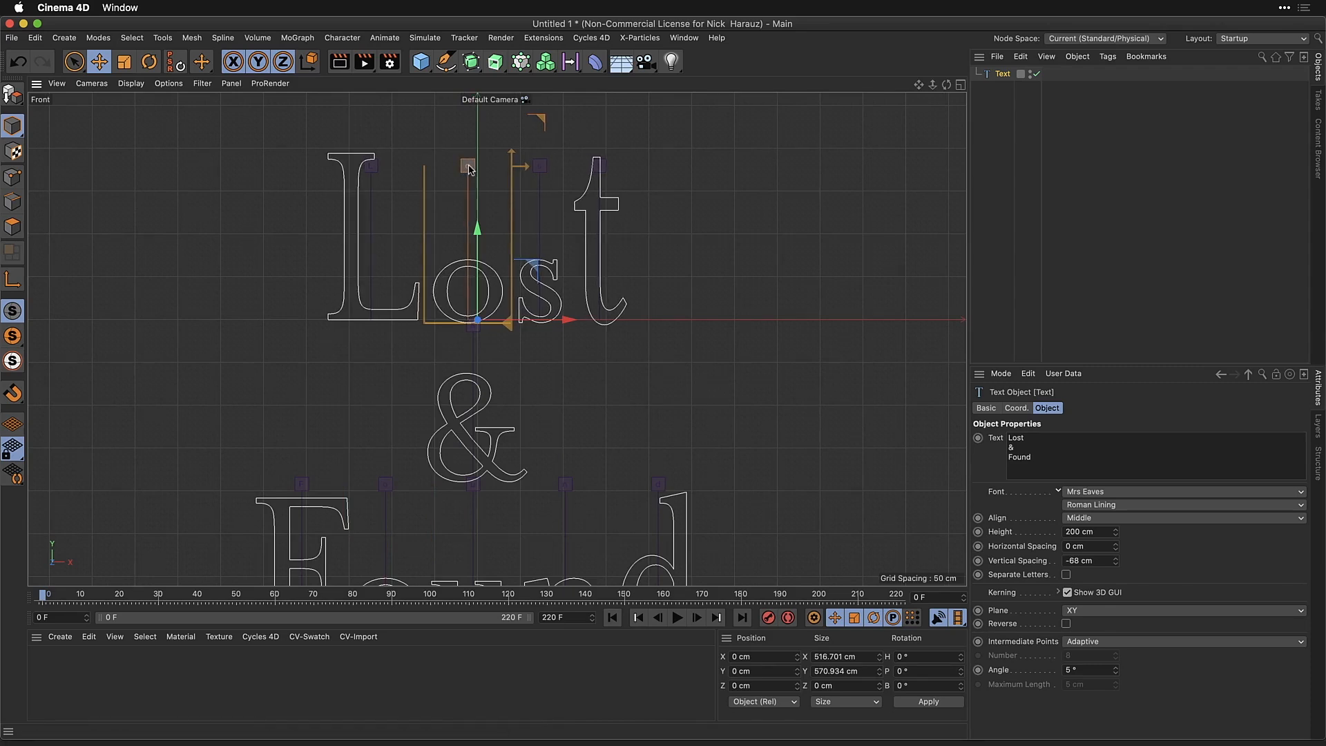
{"action": "left_click", "coordinate": [540, 166]}
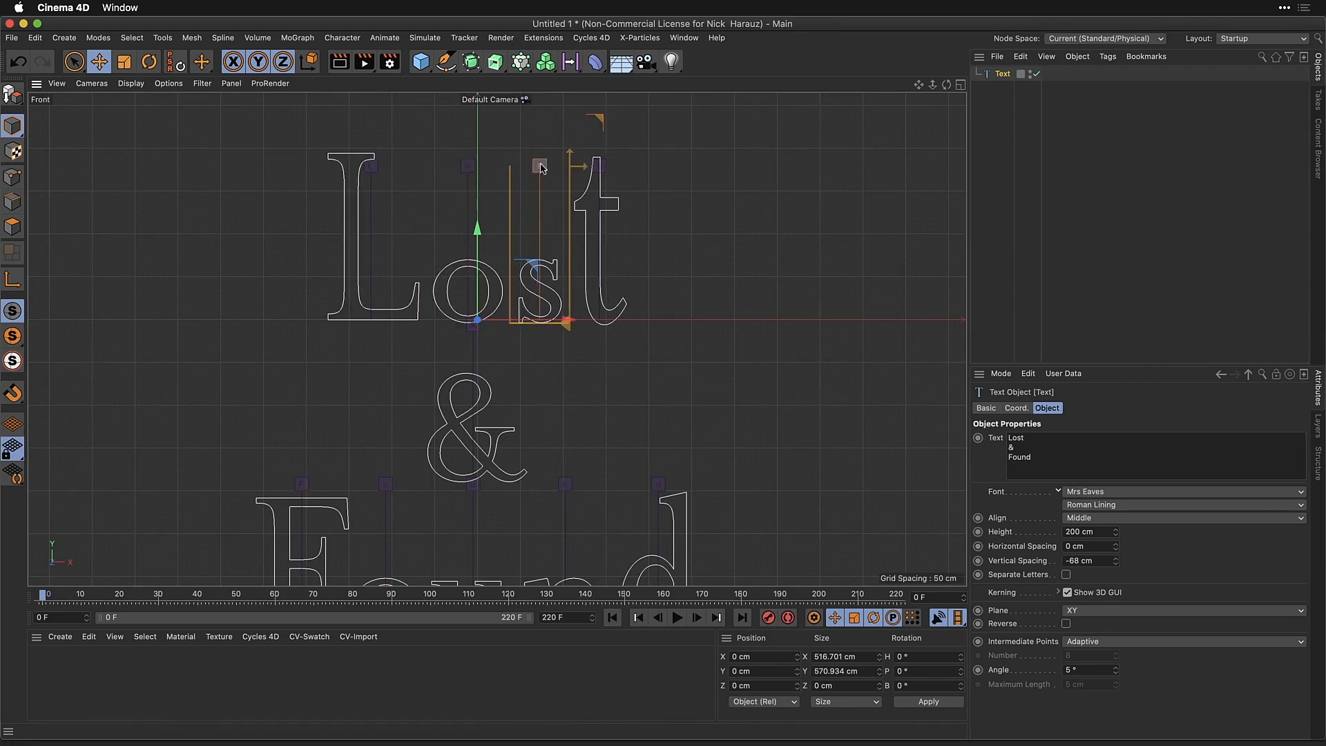
{"action": "left_click_drag", "start_coordinate": [541, 168], "coordinate": [547, 170]}
Return the viewport to the Perspective camera and reframe the view to show all three lines of text
{"action": "middle_click_drag", "start_coordinate": [397, 351], "coordinate": [388, 282], "text": "alt"}
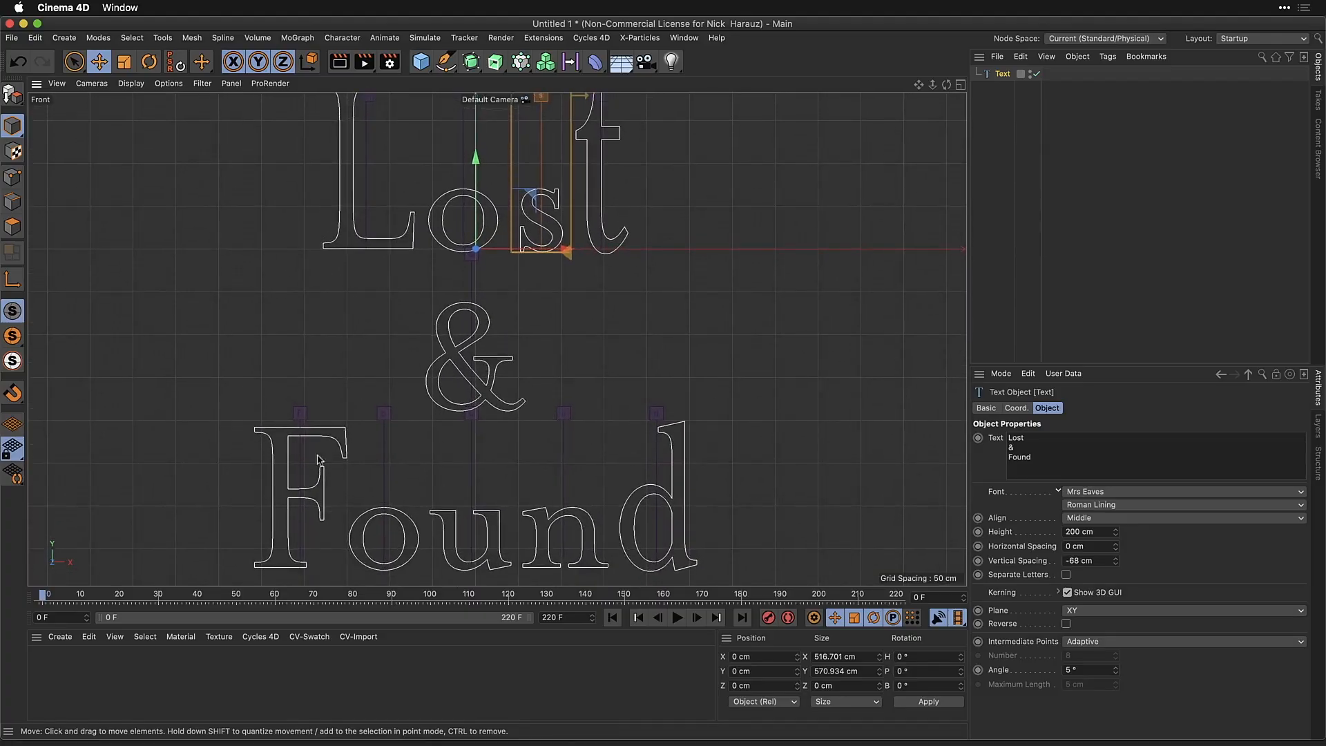
{"action": "left_click", "coordinate": [95, 84]}
{"action": "left_click", "coordinate": [108, 158]}
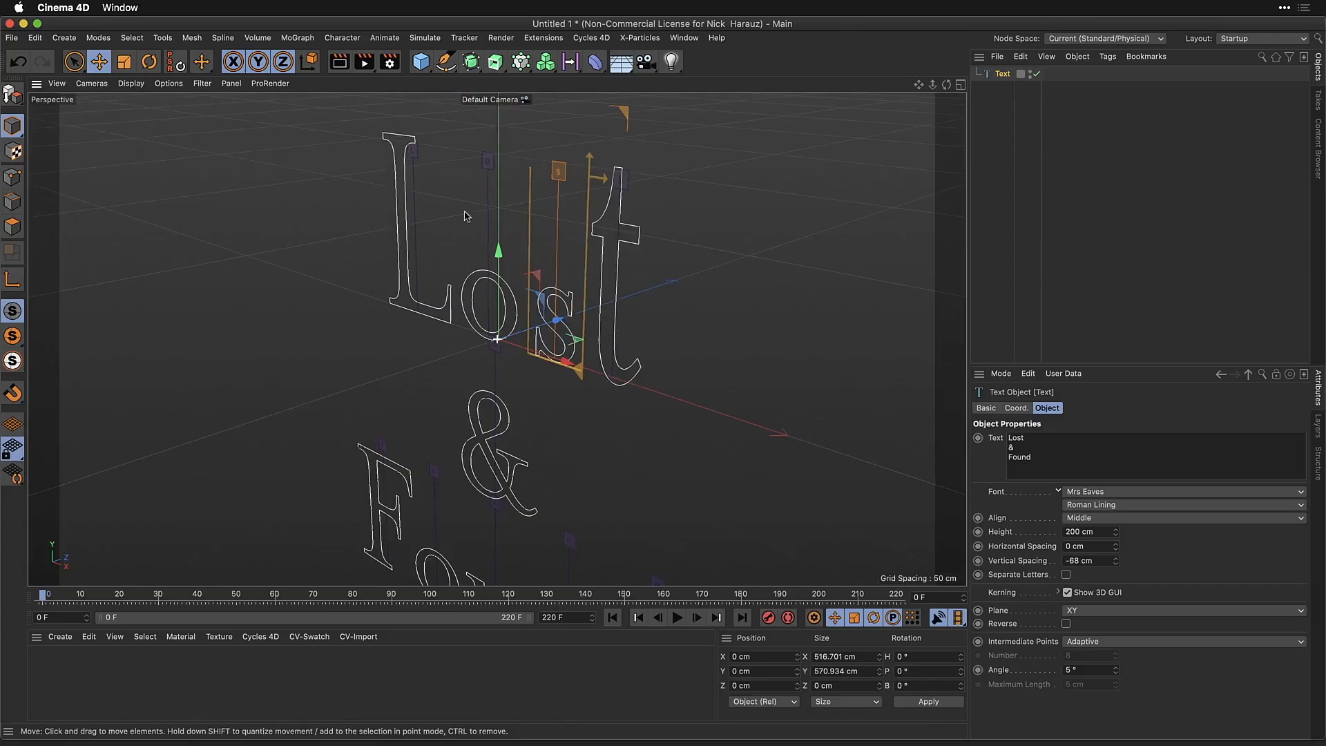
{"action": "middle_click_drag", "start_coordinate": [395, 260], "coordinate": [499, 232], "text": "alt"}
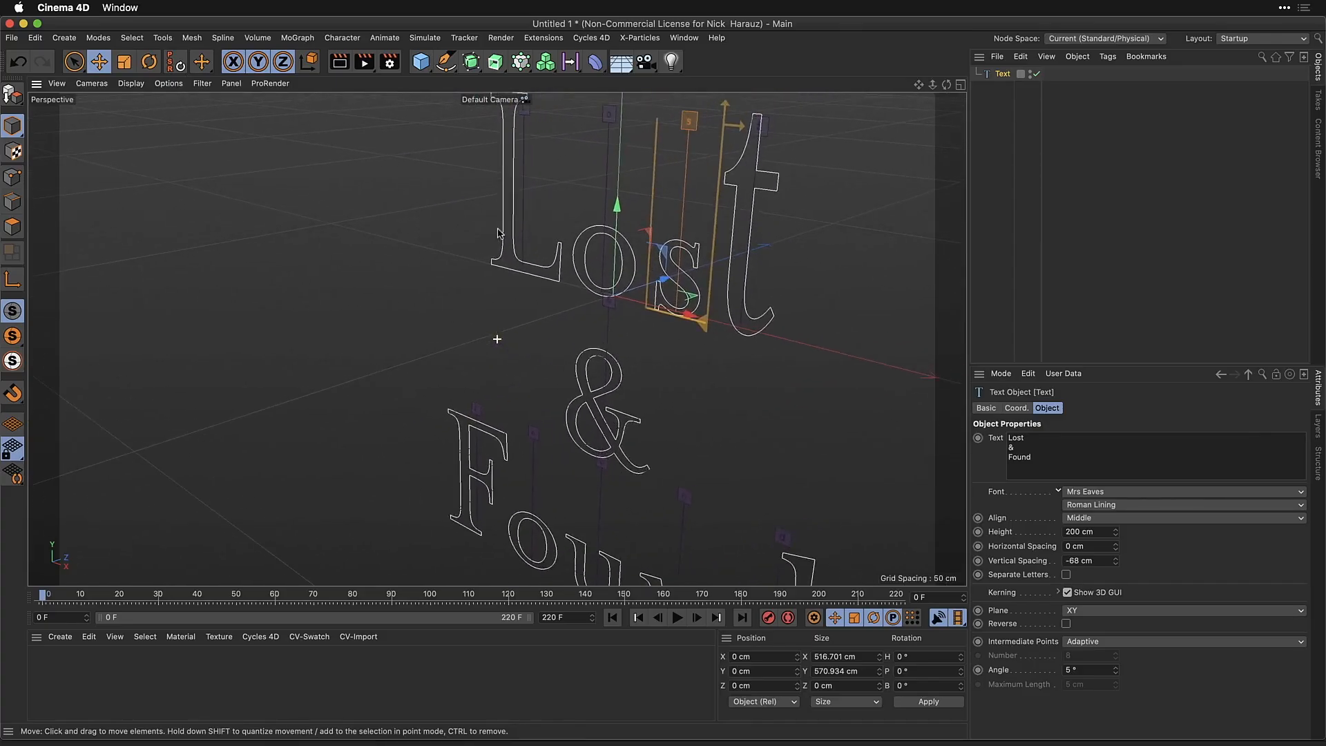
{"action": "right_click_drag", "start_coordinate": [539, 243], "coordinate": [553, 290], "text": "alt"}
{"action": "middle_click_drag", "start_coordinate": [497, 339], "coordinate": [569, 295], "text": "alt"}
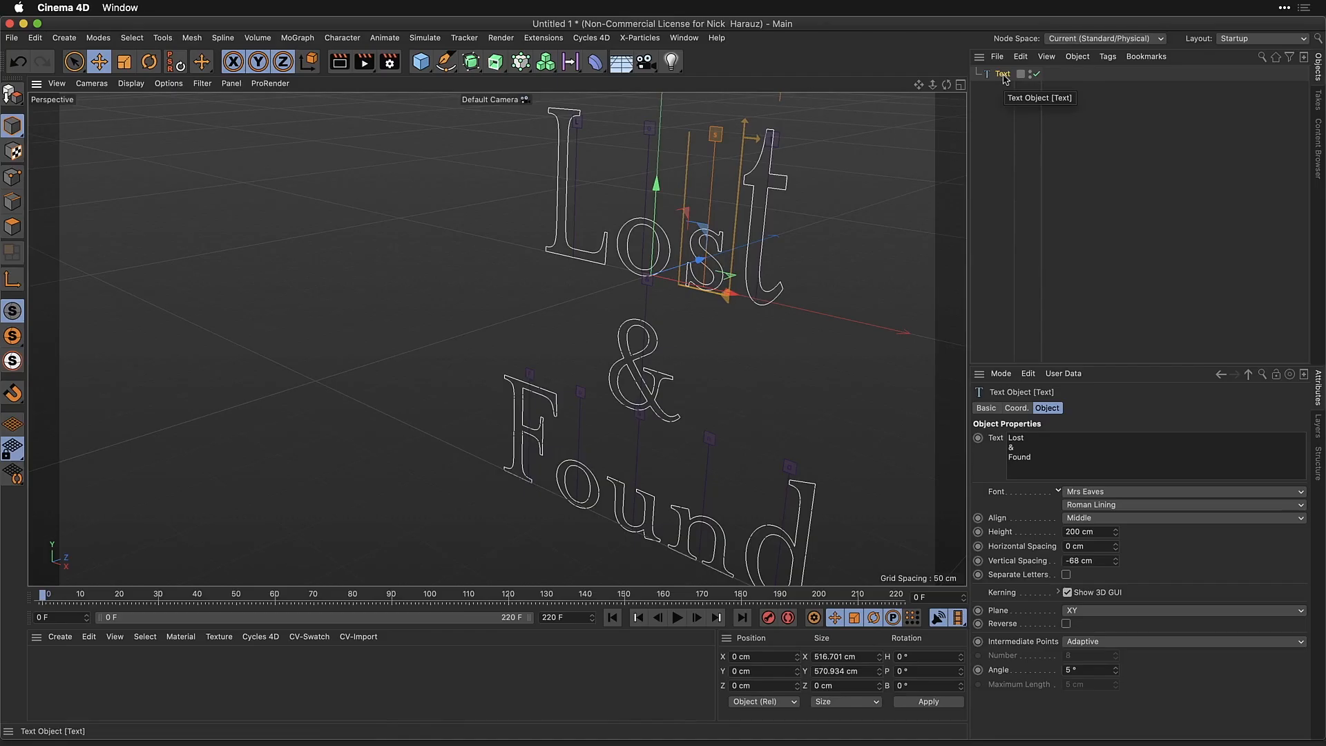
Put the text spline under an Extrude generator and set the extrusion offset to 10 cm
{"action": "left_click", "coordinate": [497, 64], "text": "alt"}
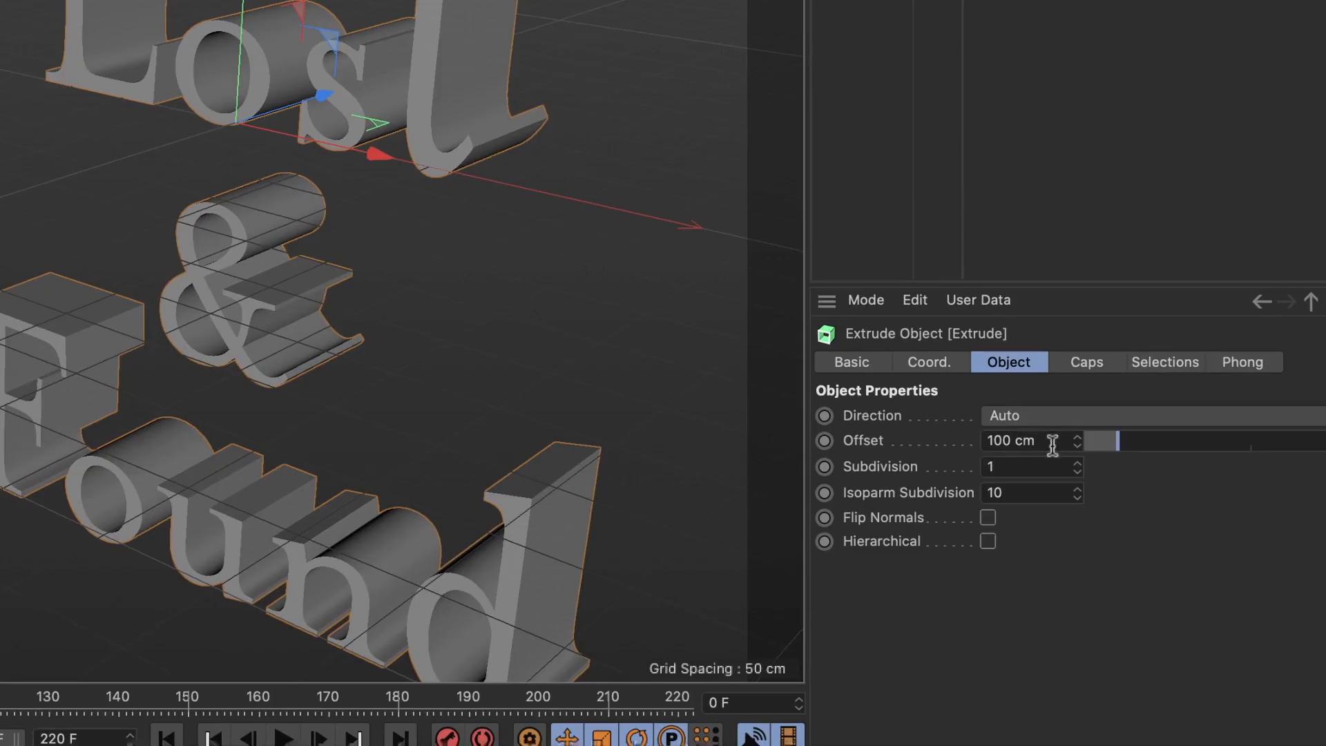
{"action": "left_click_drag", "start_coordinate": [1054, 440], "coordinate": [953, 442]}
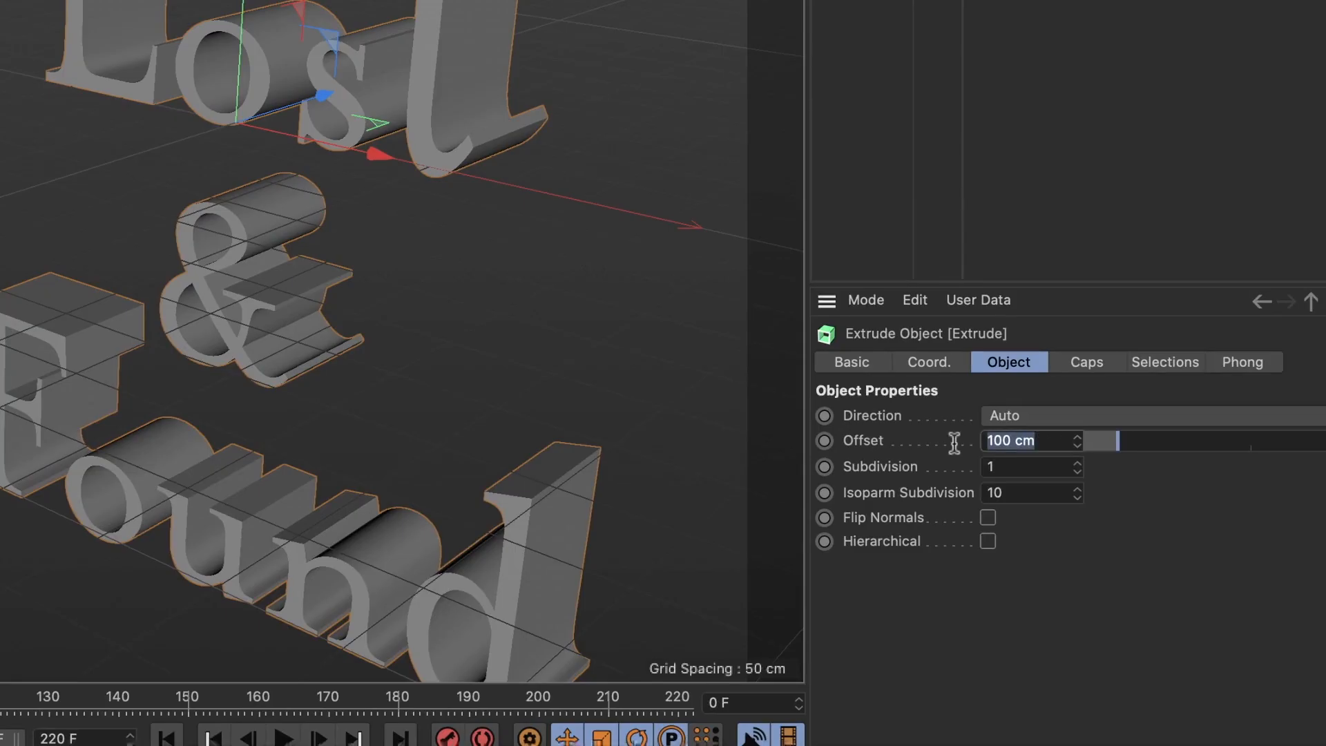
{"action": "type", "text": "10"}
{"action": "key", "text": "Return"}
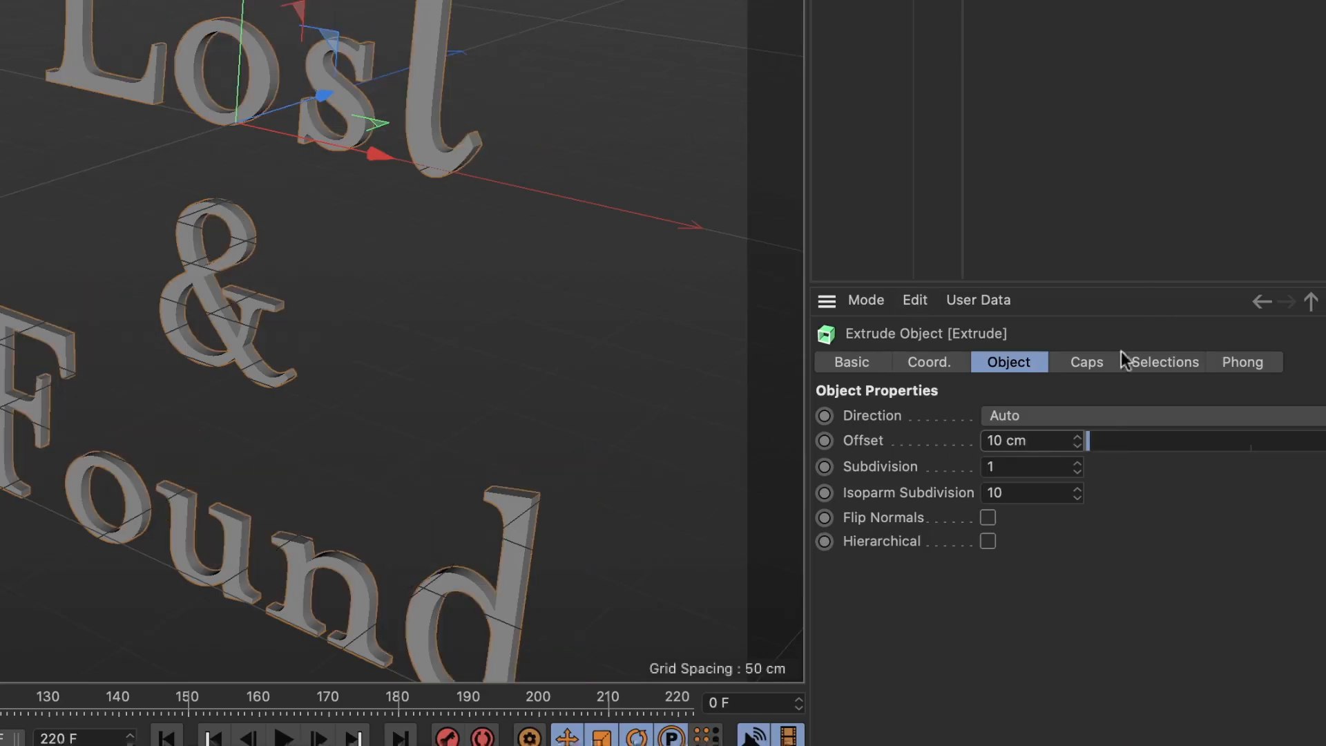
Enable separate bevel controls on the Extrude caps, load the Four Steps preset for the start bevel and examine it up close
{"action": "left_click", "coordinate": [1098, 363]}
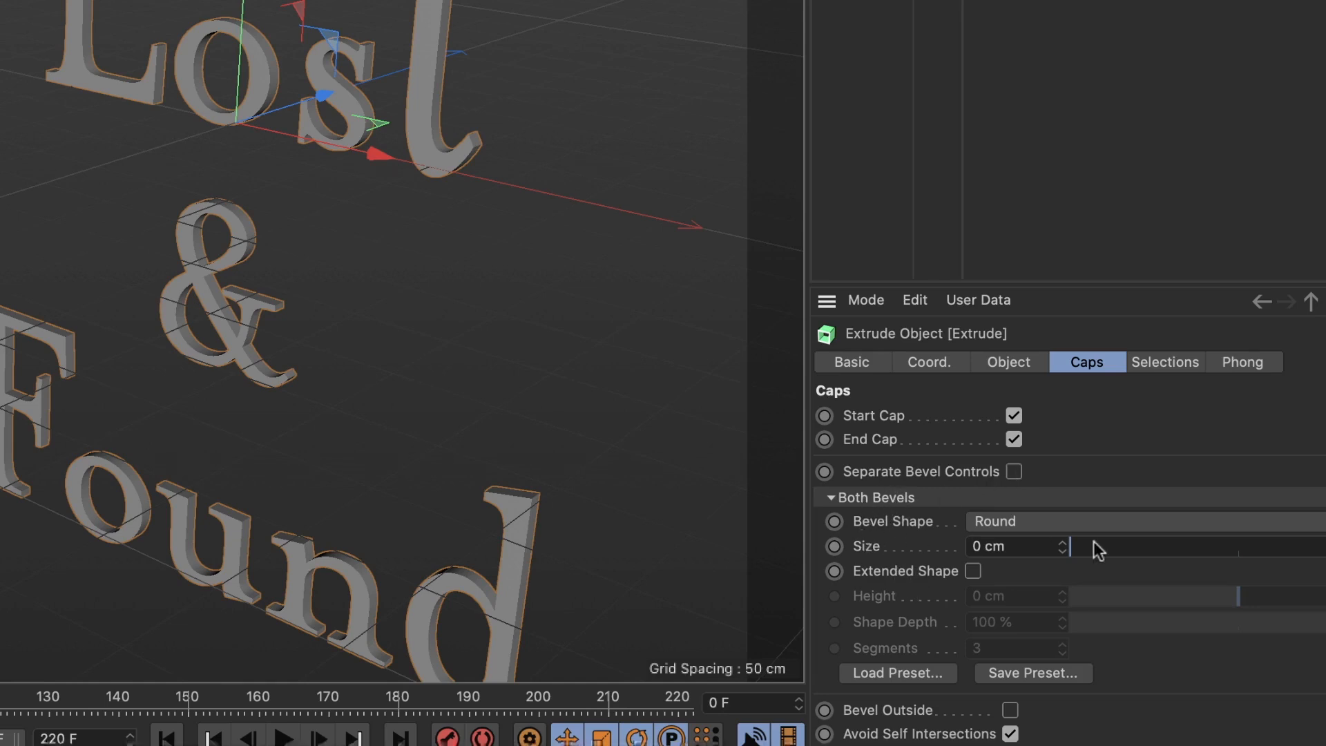
{"action": "left_click", "coordinate": [1013, 472]}
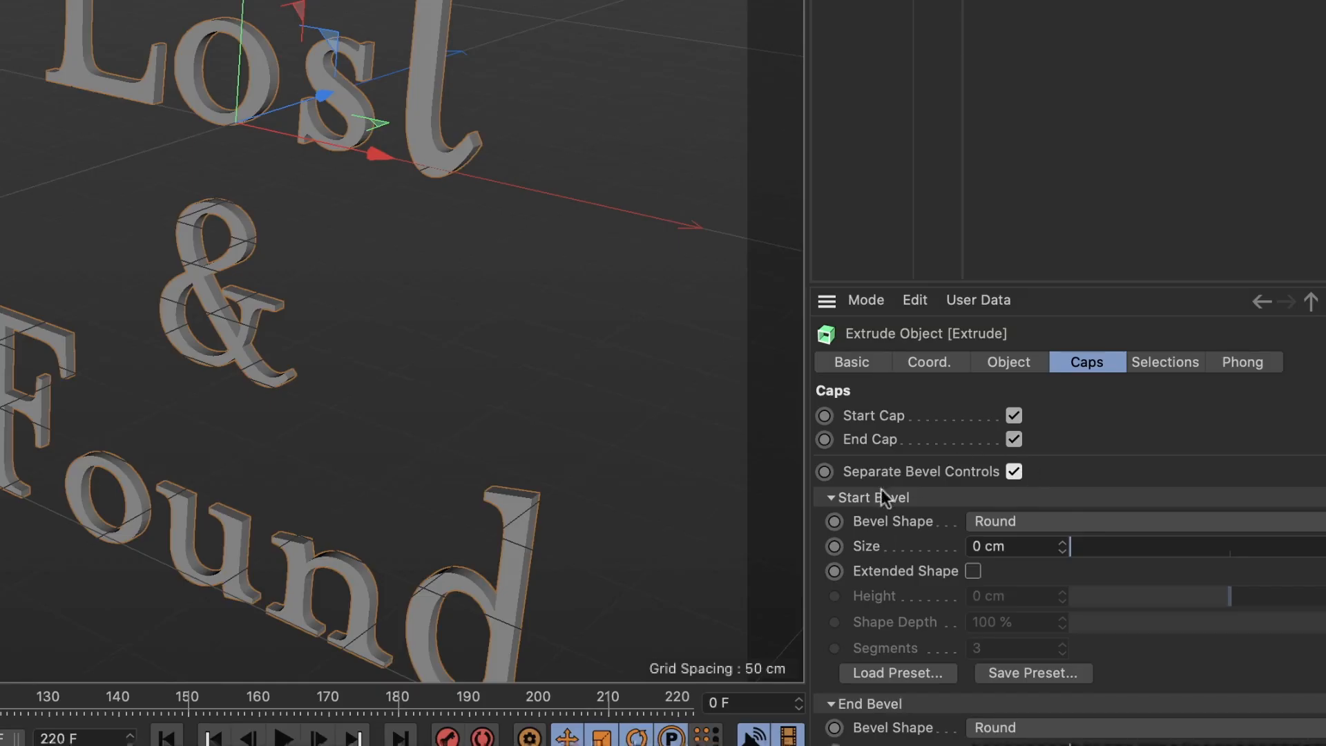
{"action": "left_click", "coordinate": [897, 673]}
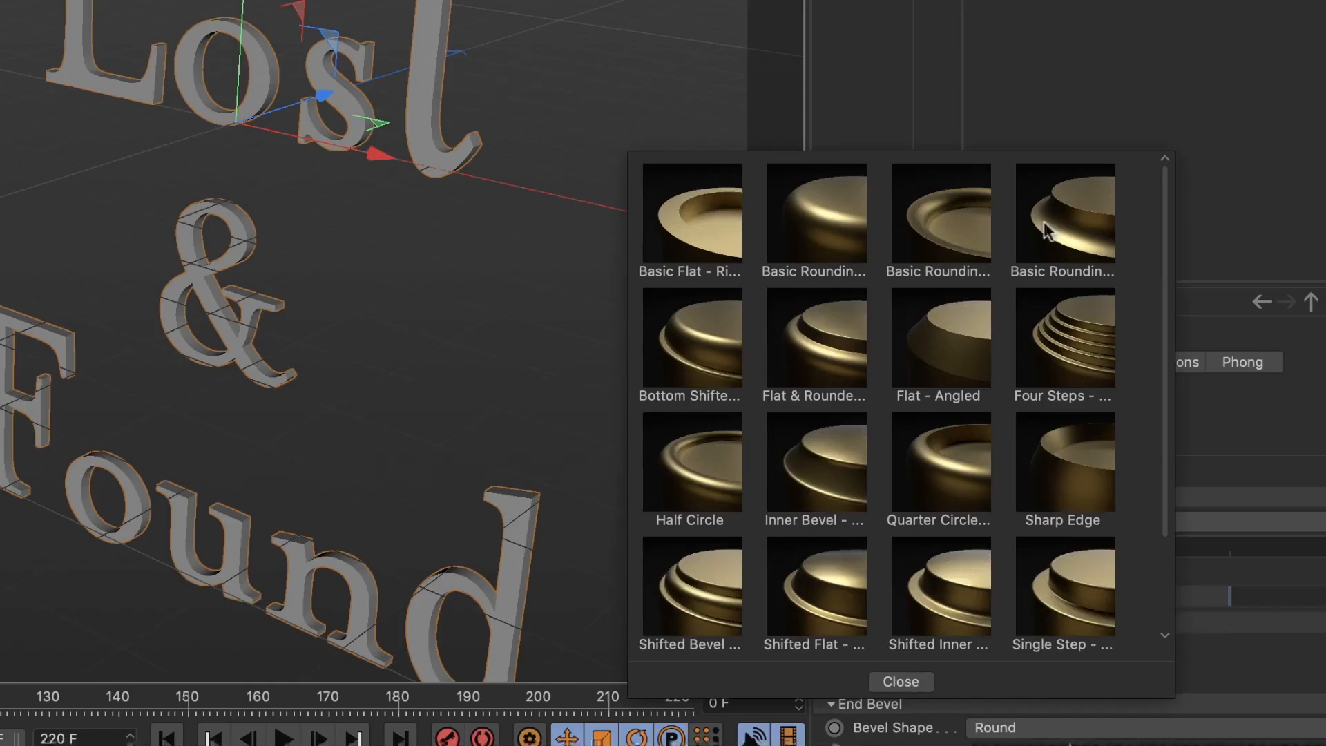
{"action": "left_click", "coordinate": [1072, 366]}
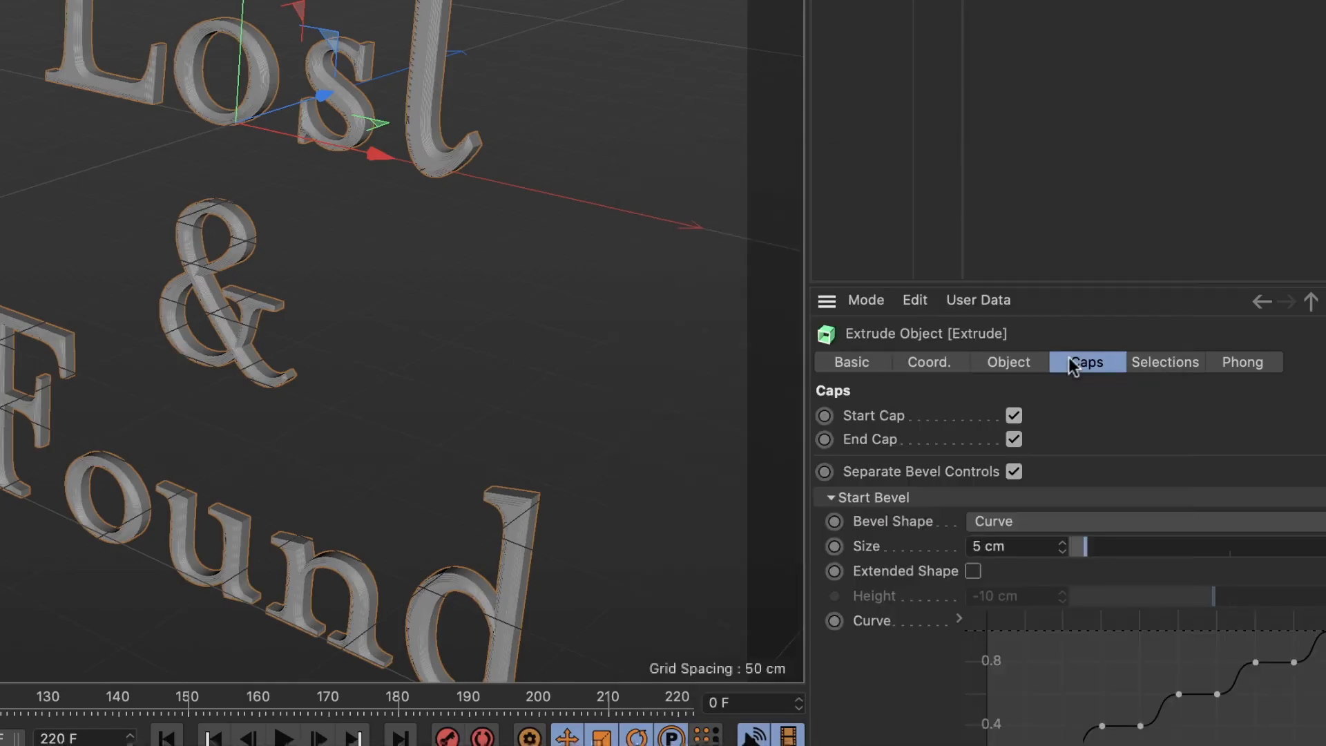
{"action": "scroll", "coordinate": [267, 95], "scroll_direction": "up", "scroll_amount": 10}
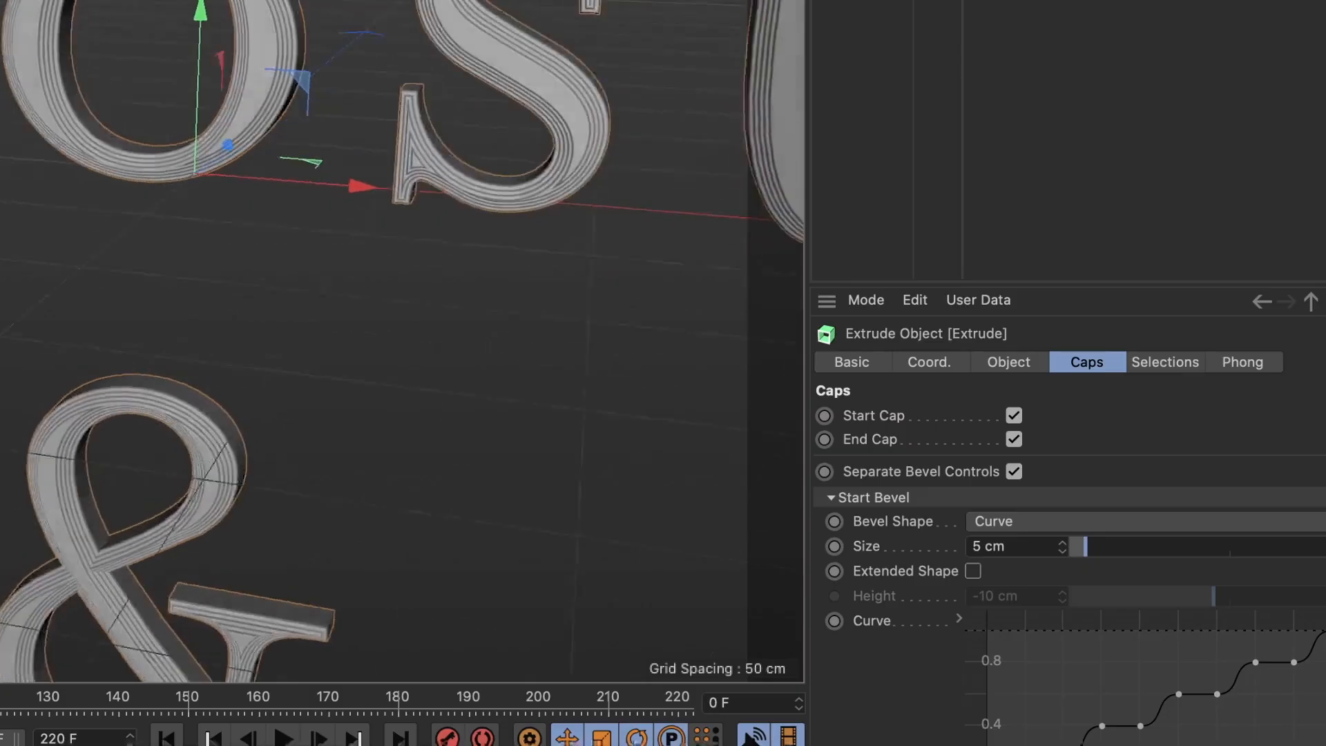
{"action": "mouse_move", "coordinate": [266, 94]}
{"action": "left_mouse_down", "text": "alt"}
{"action": "mouse_move", "coordinate": [207, 104]}
{"action": "mouse_move", "coordinate": [269, 86]}
{"action": "mouse_move", "coordinate": [235, 96]}
{"action": "left_mouse_up", "text": "alt"}
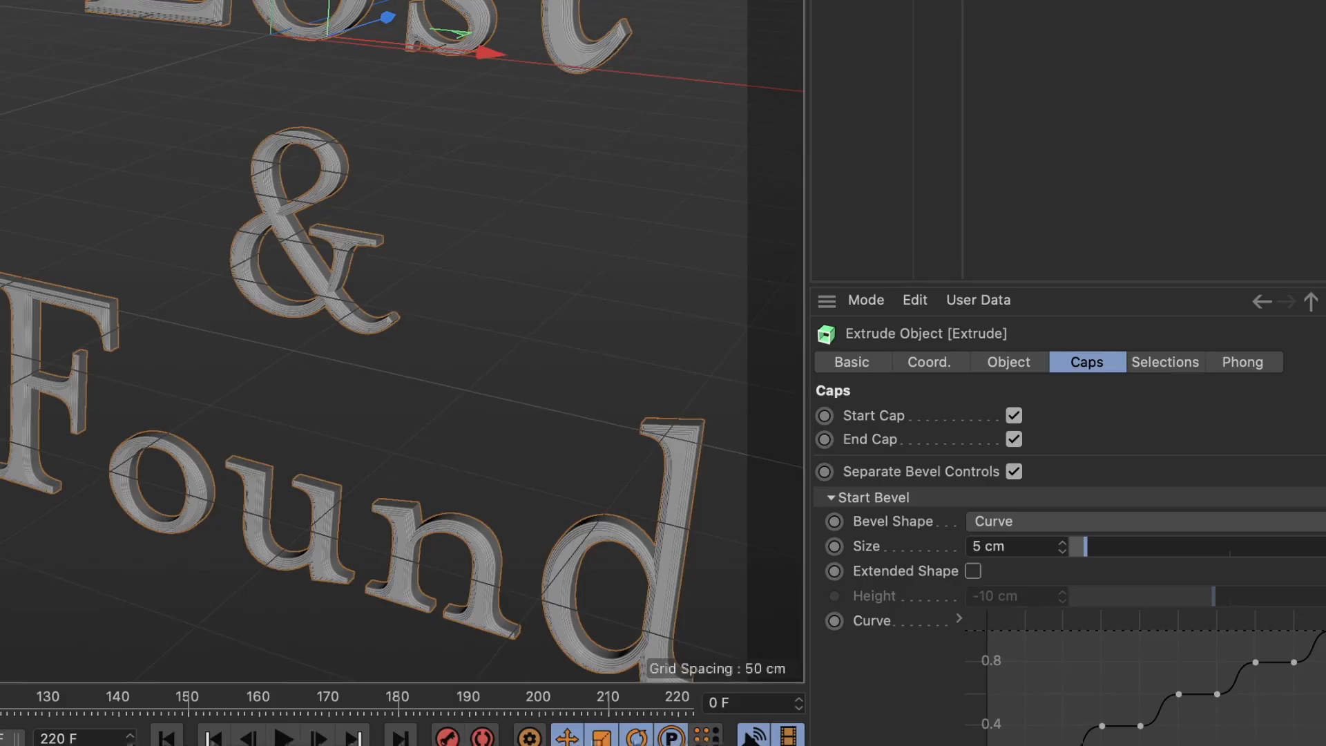
Change the start bevel's shape to Round and increase its size to 7.17 cm
{"action": "left_click", "coordinate": [1024, 523]}
{"action": "left_click", "coordinate": [1024, 545]}
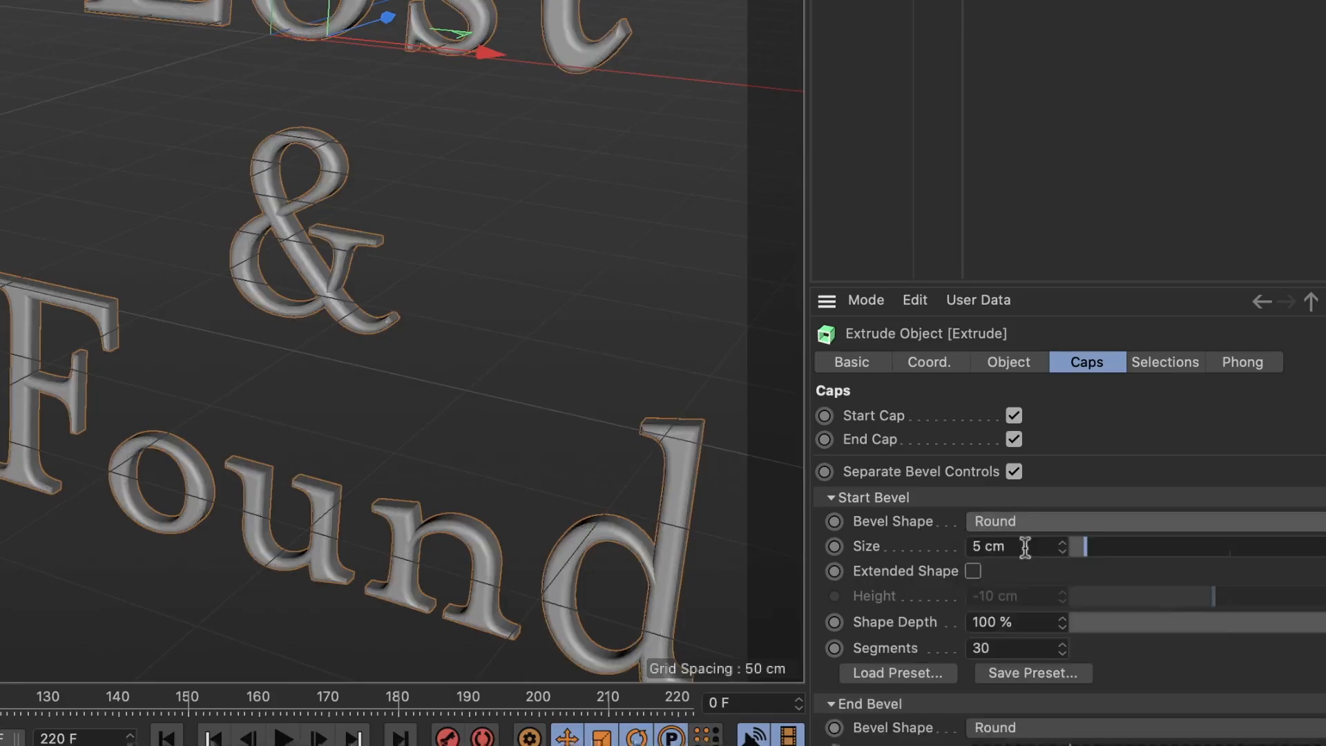
{"action": "left_click_drag", "start_coordinate": [1073, 547], "coordinate": [1091, 545]}
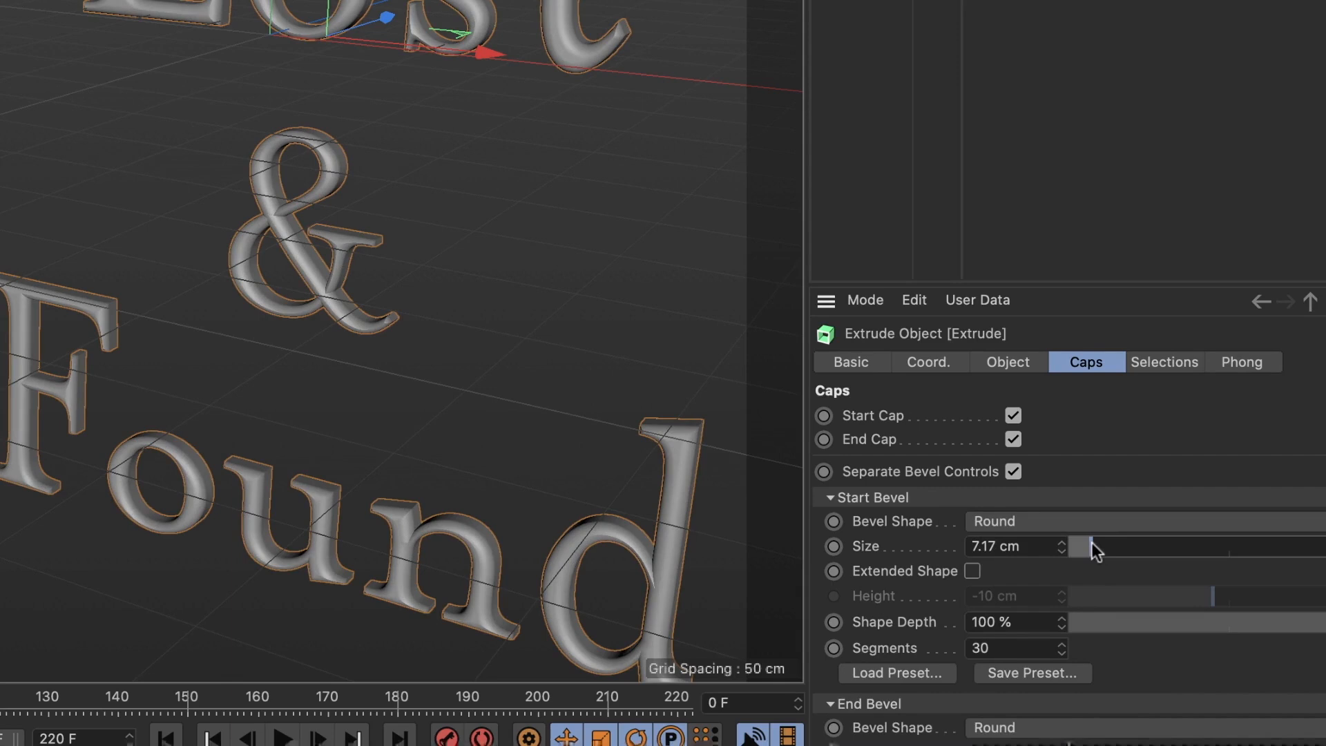
Try a start bevel shape depth of -3% and settle on 3%
{"action": "left_click_drag", "start_coordinate": [1061, 627], "coordinate": [1061, 624]}
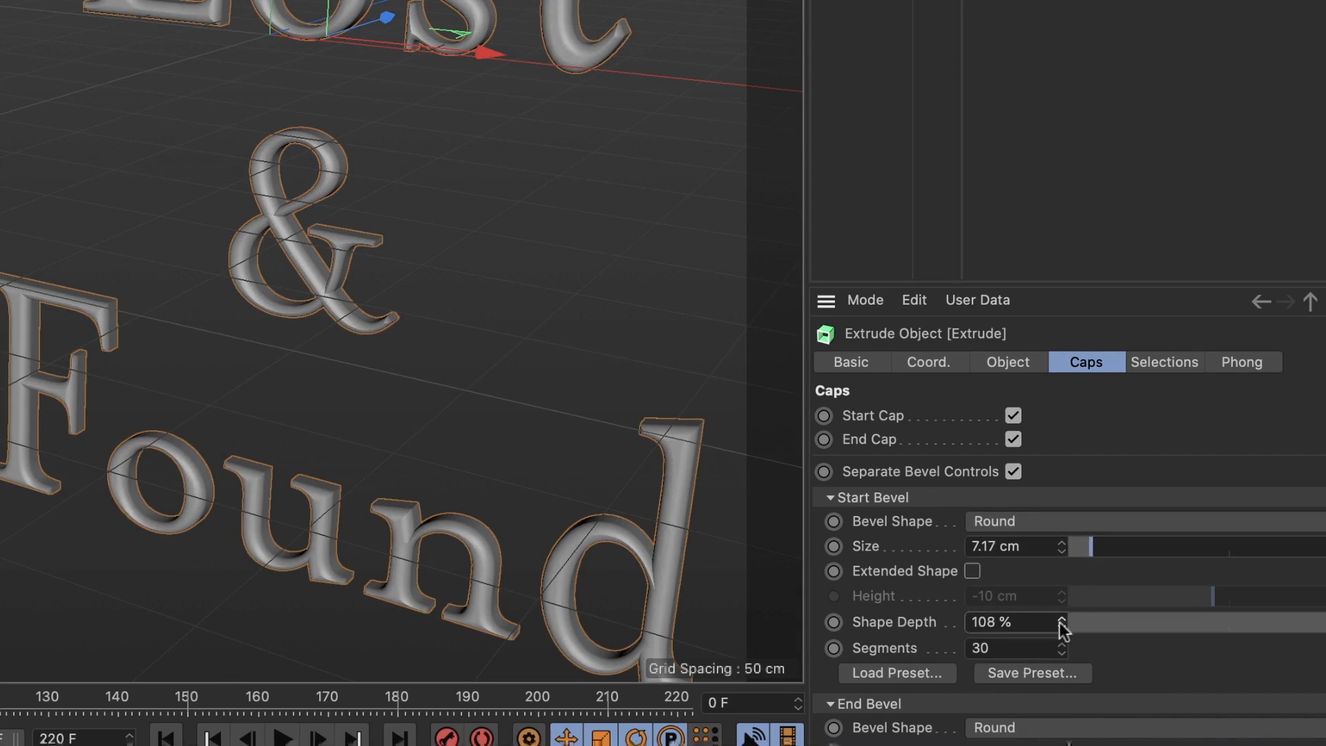
{"action": "left_click", "coordinate": [1022, 613]}
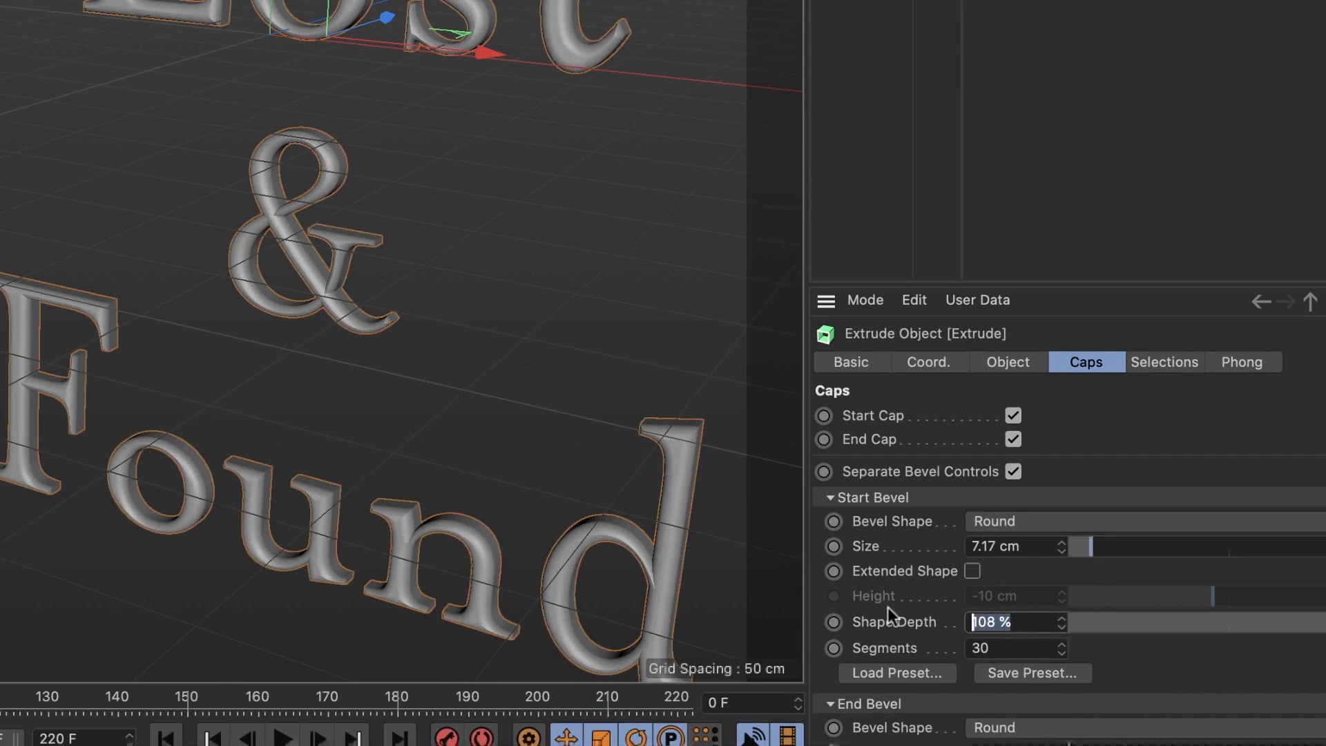
{"action": "type", "text": "-3"}
{"action": "key", "text": "Return"}
{"action": "scroll", "coordinate": [888, 607], "scroll_direction": "down", "scroll_amount": 1}
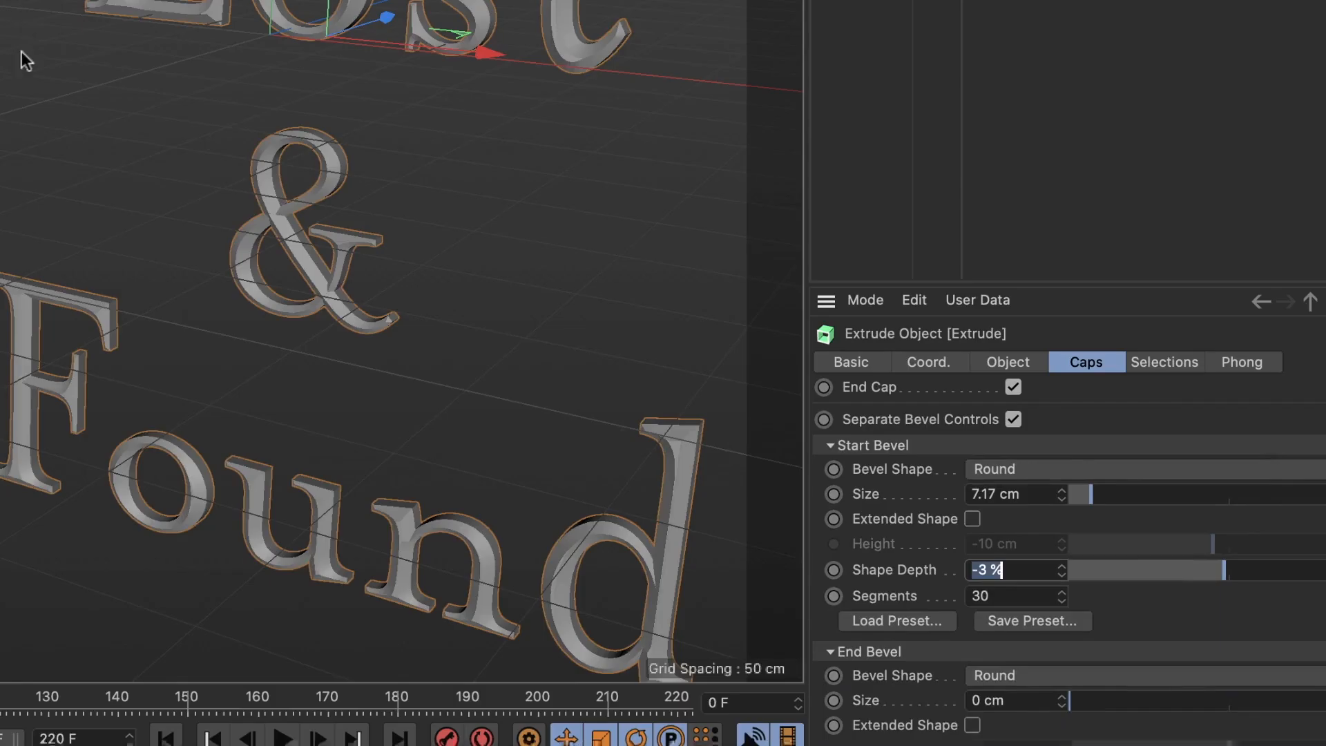
{"action": "type", "text": "3"}
{"action": "mouse_move", "coordinate": [196, 3]}
{"action": "left_mouse_down", "text": "alt"}
{"action": "mouse_move", "coordinate": [276, 0]}
{"action": "mouse_move", "coordinate": [189, 2]}
{"action": "mouse_move", "coordinate": [145, 59]}
{"action": "mouse_move", "coordinate": [281, 59]}
{"action": "mouse_move", "coordinate": [350, 32]}
{"action": "mouse_move", "coordinate": [178, 35]}
{"action": "mouse_move", "coordinate": [209, 3]}
{"action": "left_mouse_up", "text": "alt"}
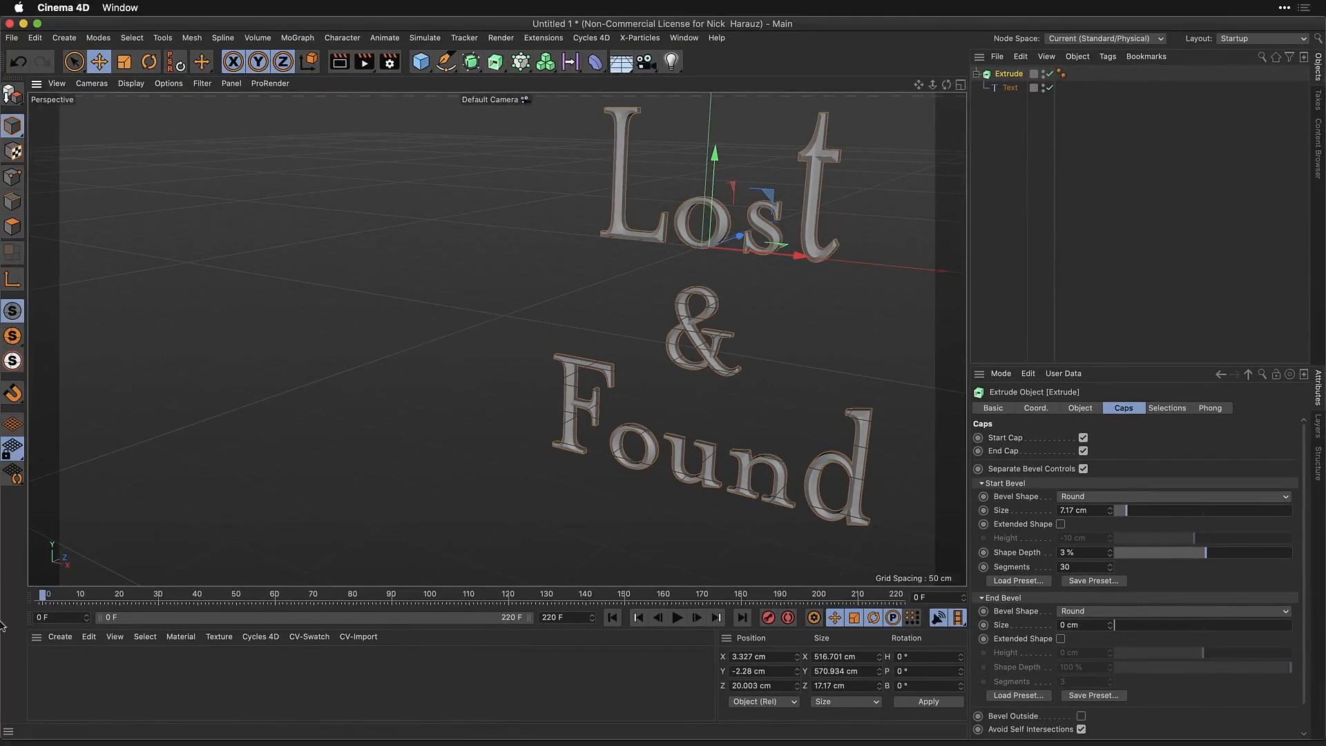
Create a new material, open it for detailed editing and disable its Color channel
{"action": "double_click", "coordinate": [67, 682]}
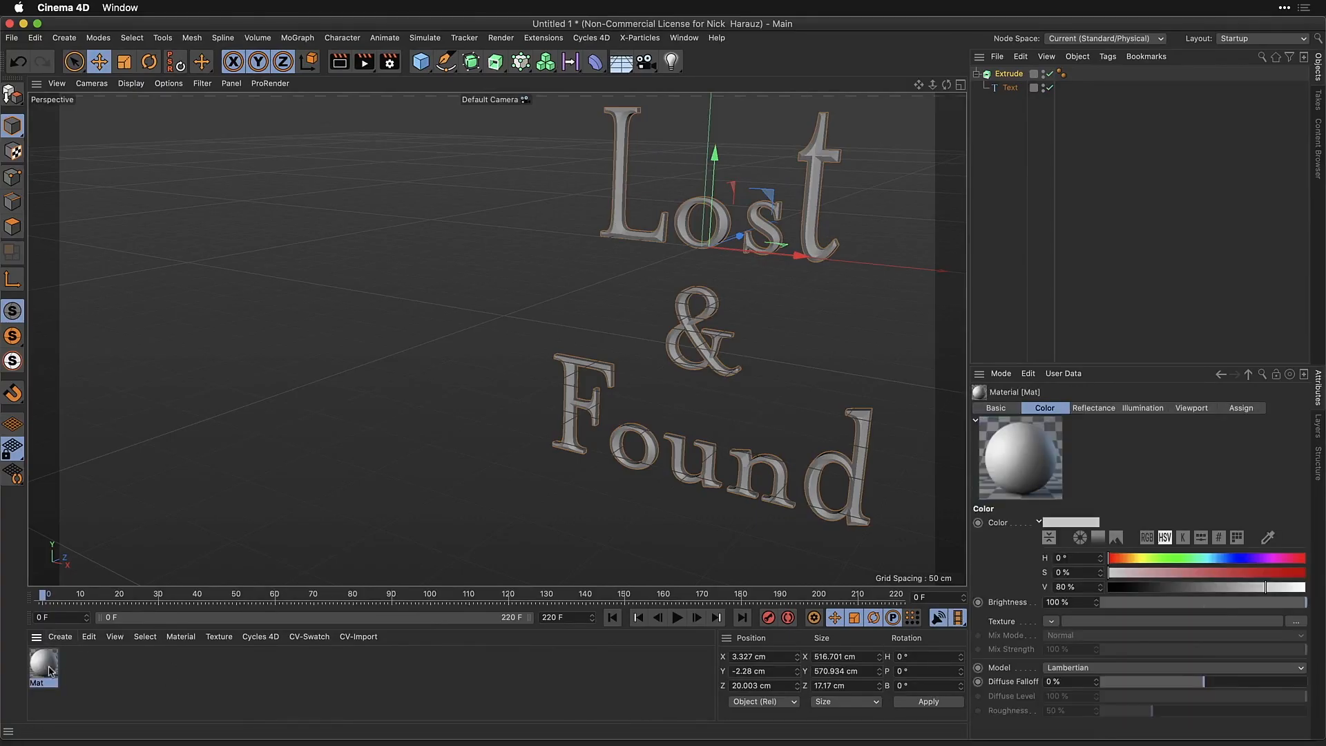
{"action": "double_click", "coordinate": [43, 666]}
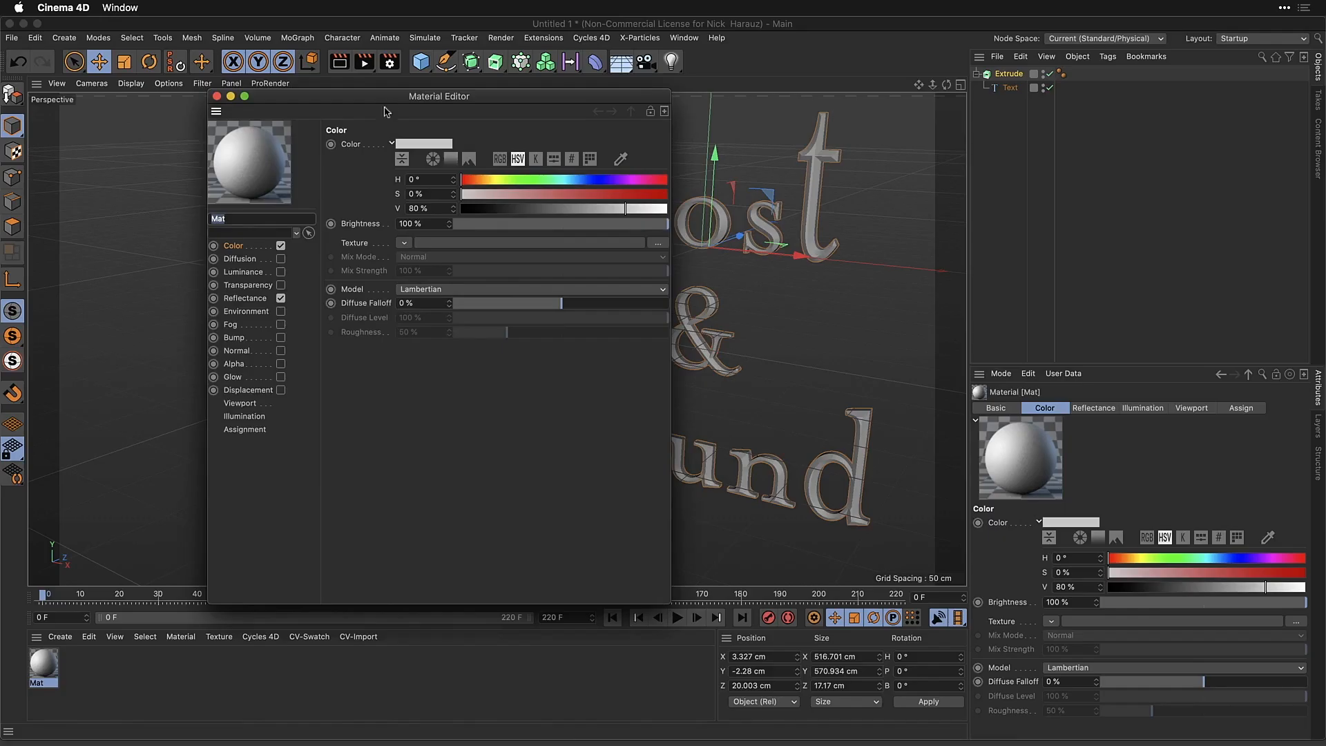
{"action": "left_click_drag", "start_coordinate": [396, 101], "coordinate": [460, 142]}
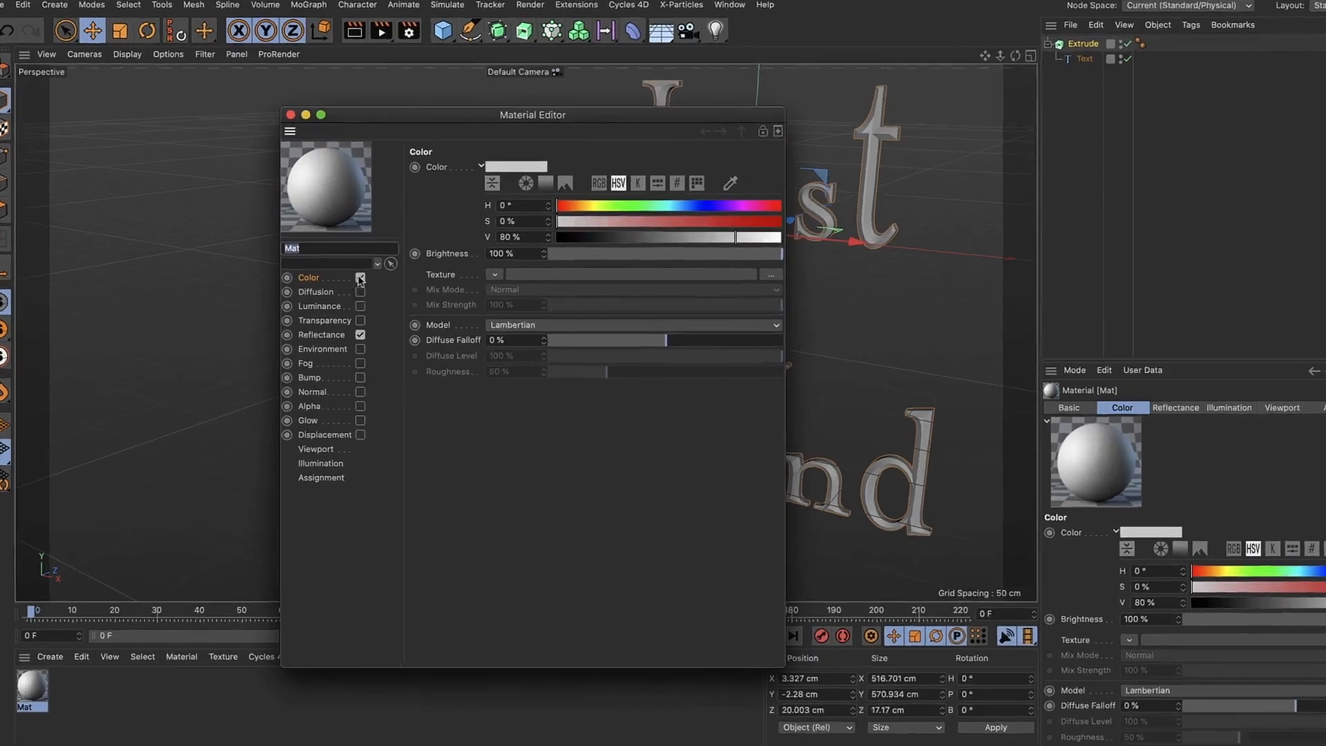
{"action": "left_click", "coordinate": [345, 289]}
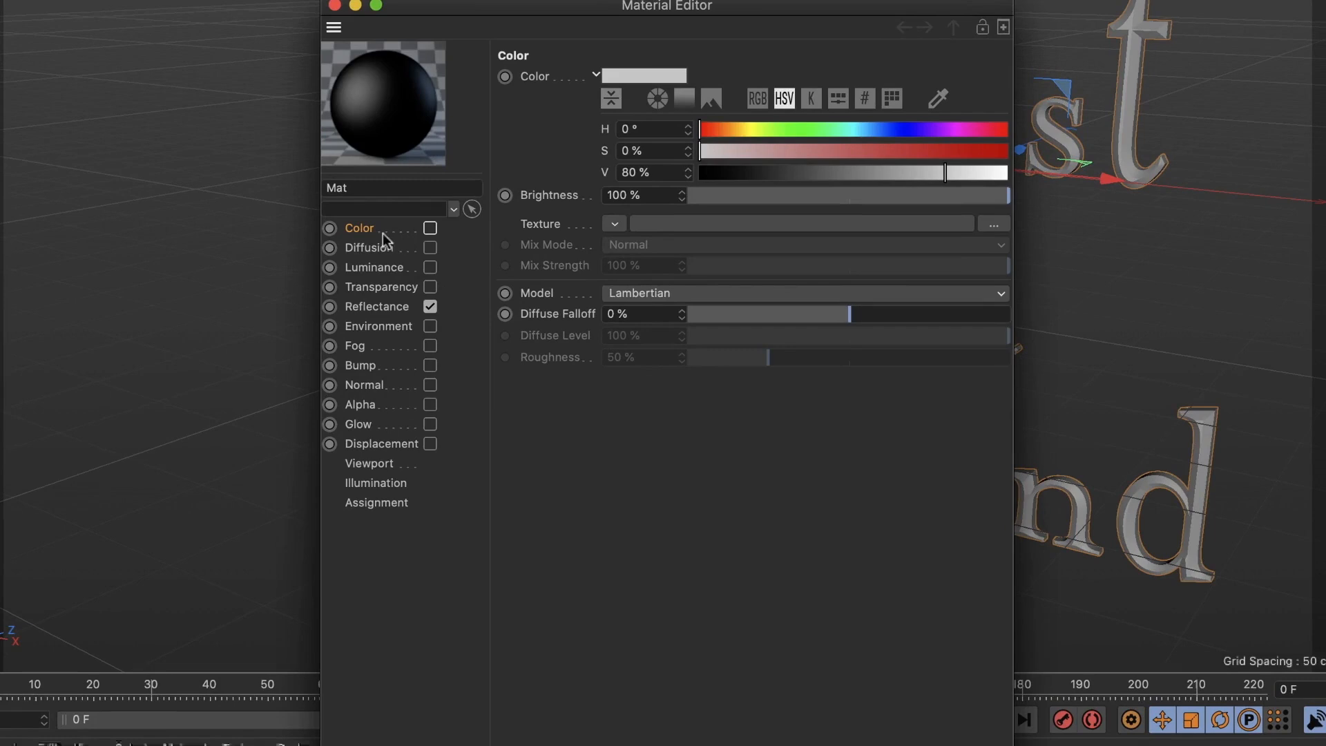
Replace the material's default specular reflectance layer with a Beckmann layer and set its roughness to 9%
{"action": "left_click", "coordinate": [376, 306]}
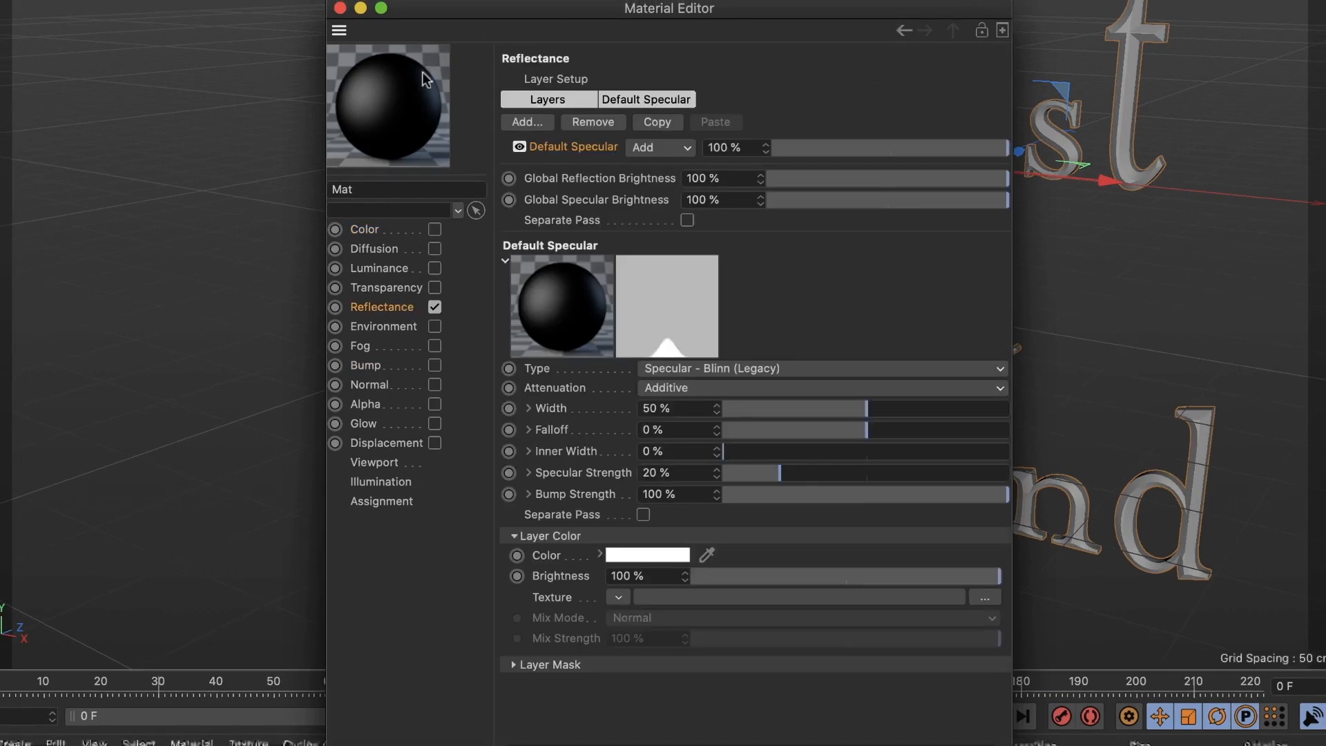
{"action": "left_click", "coordinate": [594, 122]}
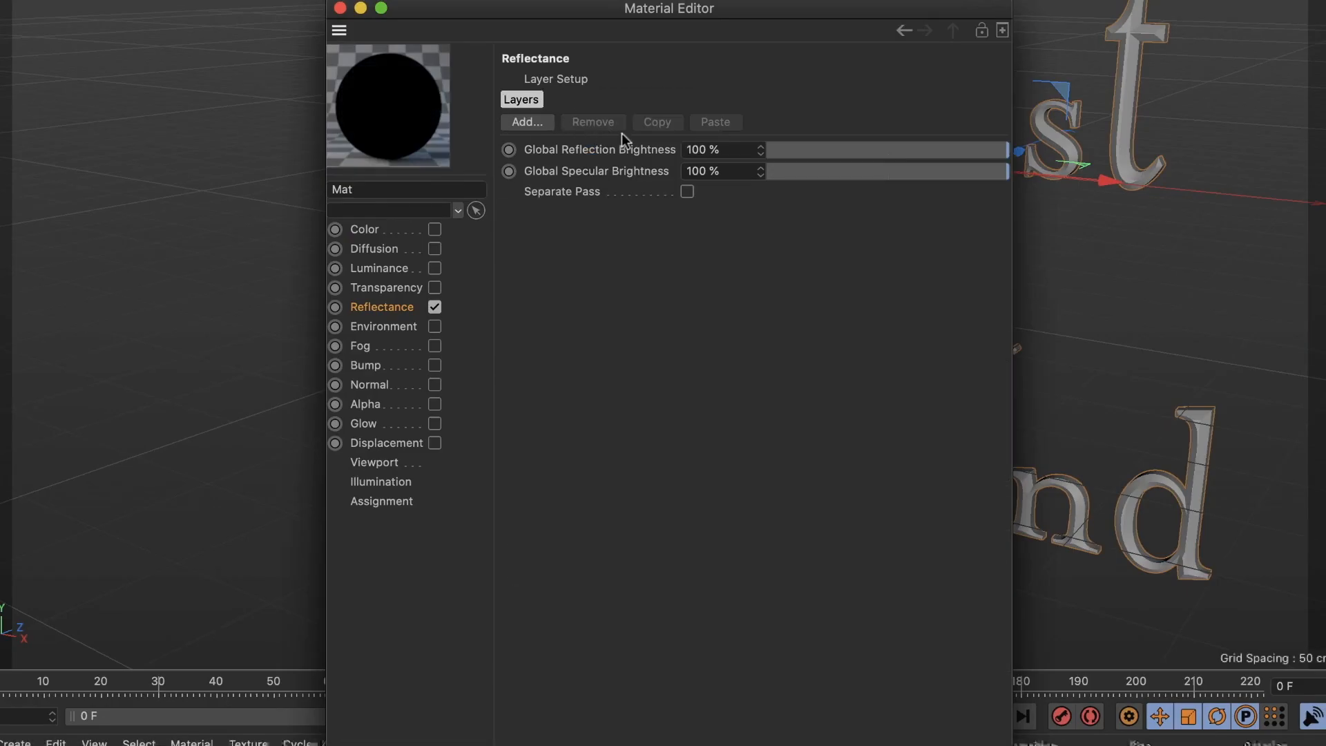
{"action": "left_click", "coordinate": [528, 124]}
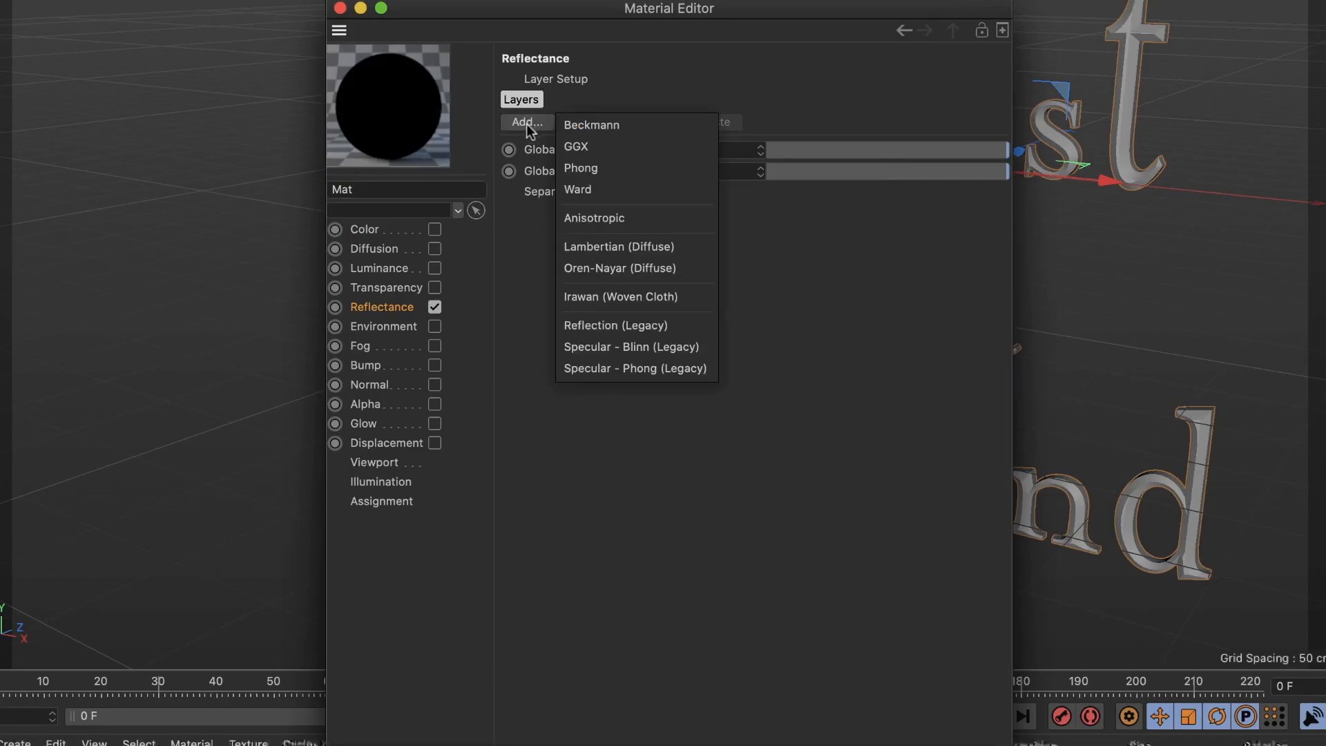
{"action": "left_click", "coordinate": [594, 125]}
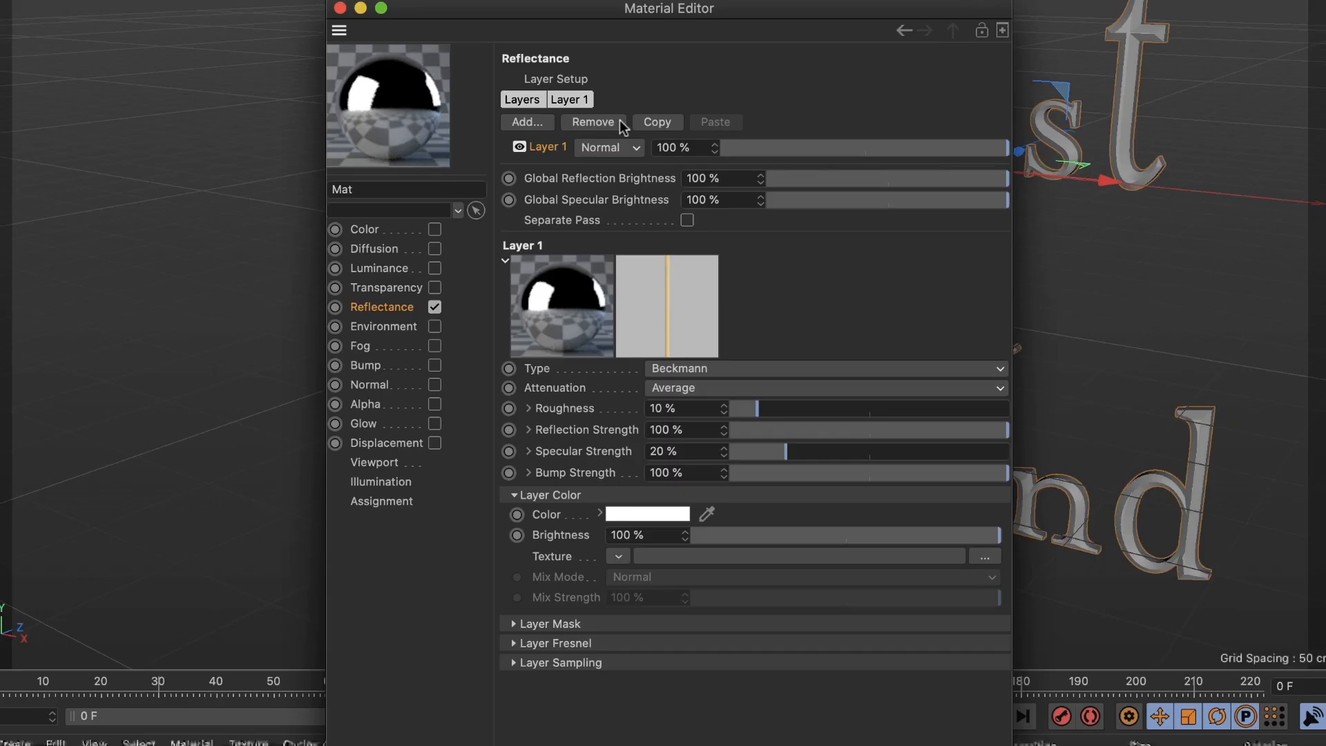
{"action": "left_click", "coordinate": [760, 409]}
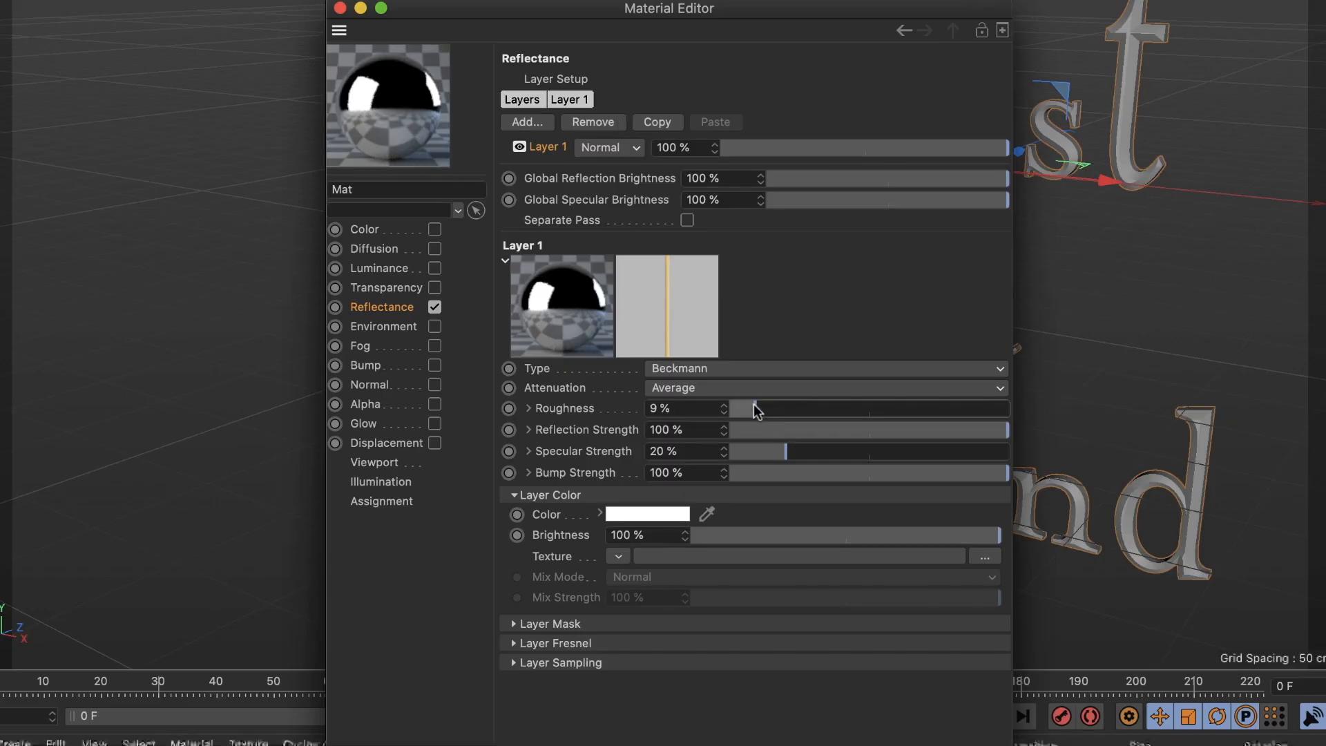
Set the Beckmann layer's color to golden brown with H 38°, S 82% and V 66%
{"action": "left_click", "coordinate": [624, 515]}
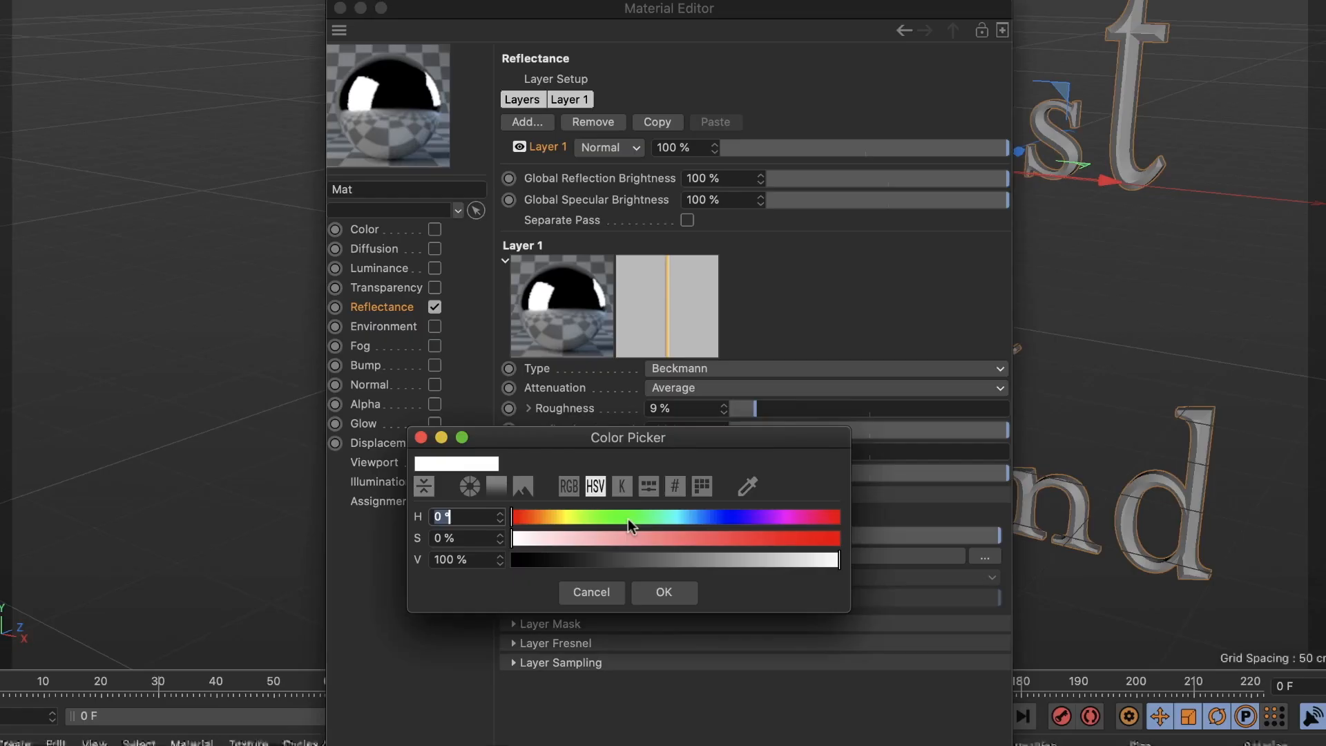
{"action": "mouse_move", "coordinate": [536, 514]}
{"action": "left_mouse_down"}
{"action": "mouse_move", "coordinate": [560, 515]}
{"action": "mouse_move", "coordinate": [546, 518]}
{"action": "left_mouse_up"}
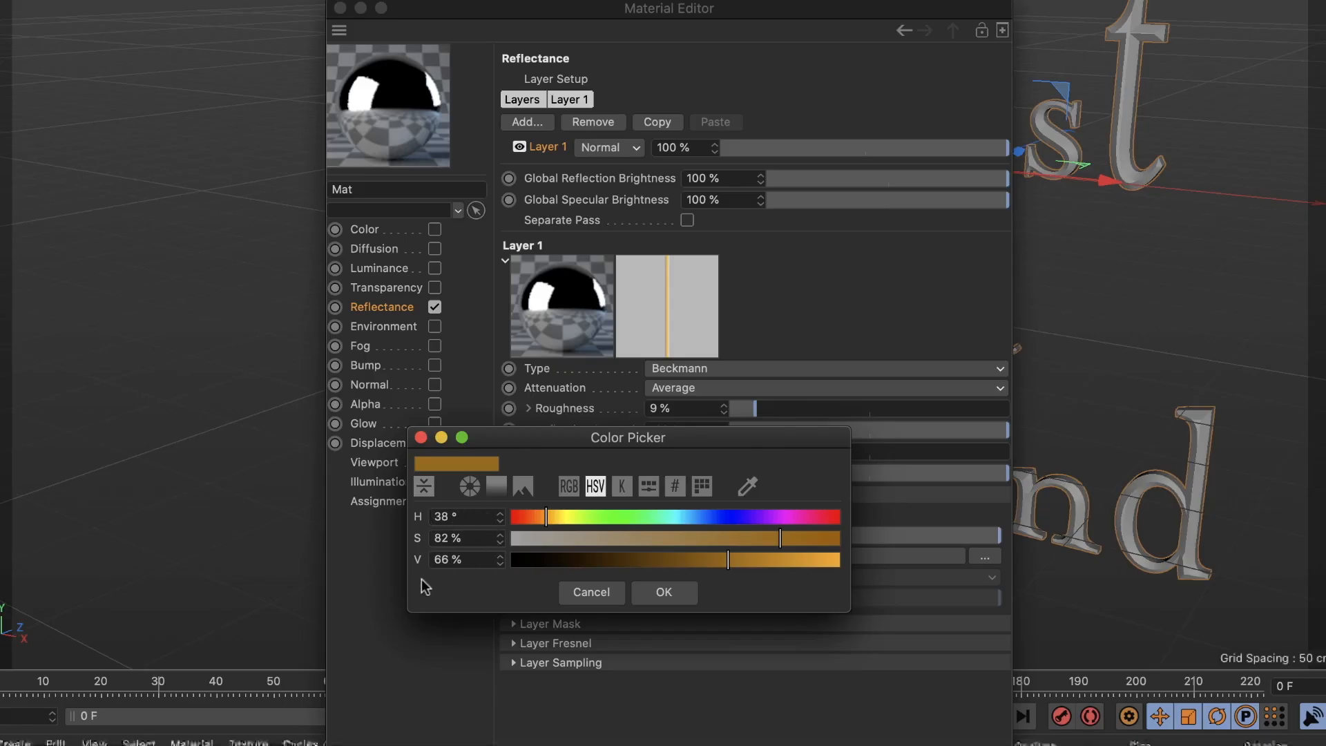
{"action": "left_click", "coordinate": [667, 592]}
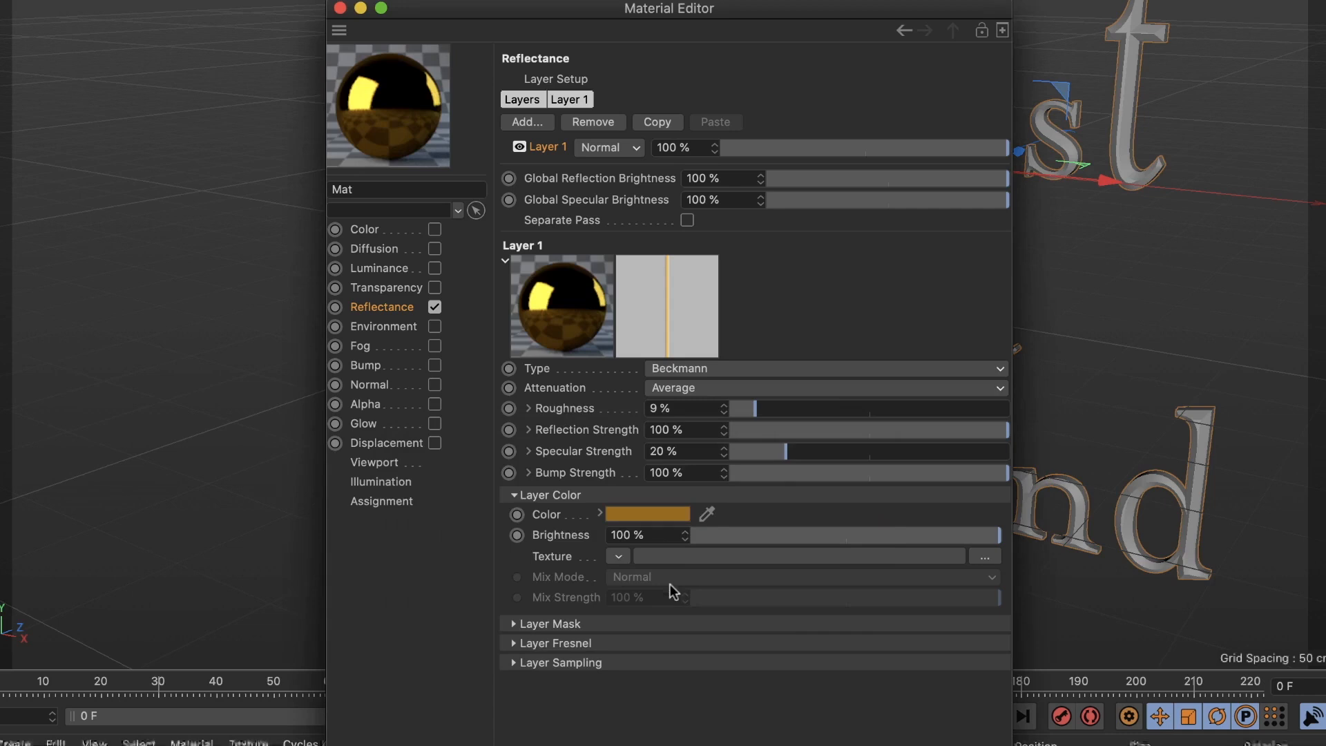
Give the reflectance layer a Conductor Fresnel with the Copper preset and lower the layer color brightness to 80%
{"action": "left_click", "coordinate": [521, 643]}
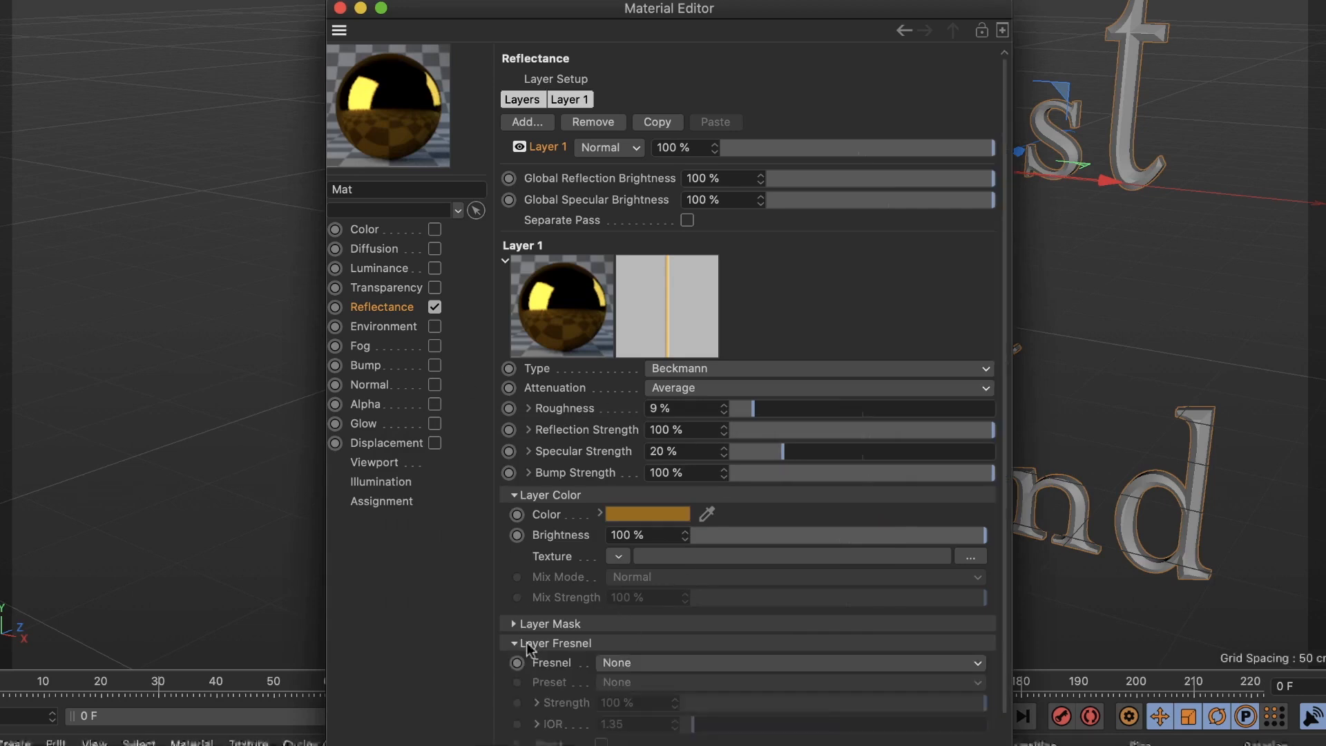
{"action": "scroll", "coordinate": [537, 649], "scroll_direction": "down", "scroll_amount": 1}
{"action": "left_click", "coordinate": [624, 625]}
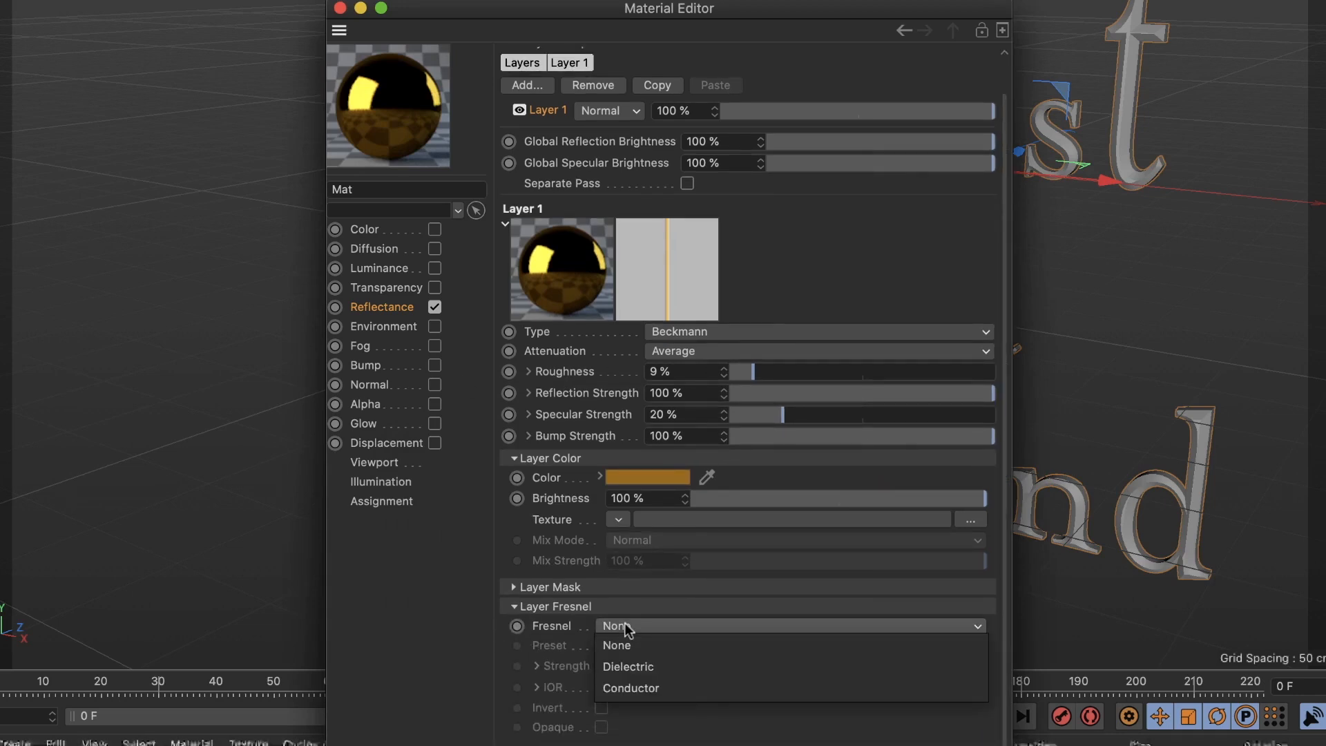
{"action": "left_click", "coordinate": [650, 692]}
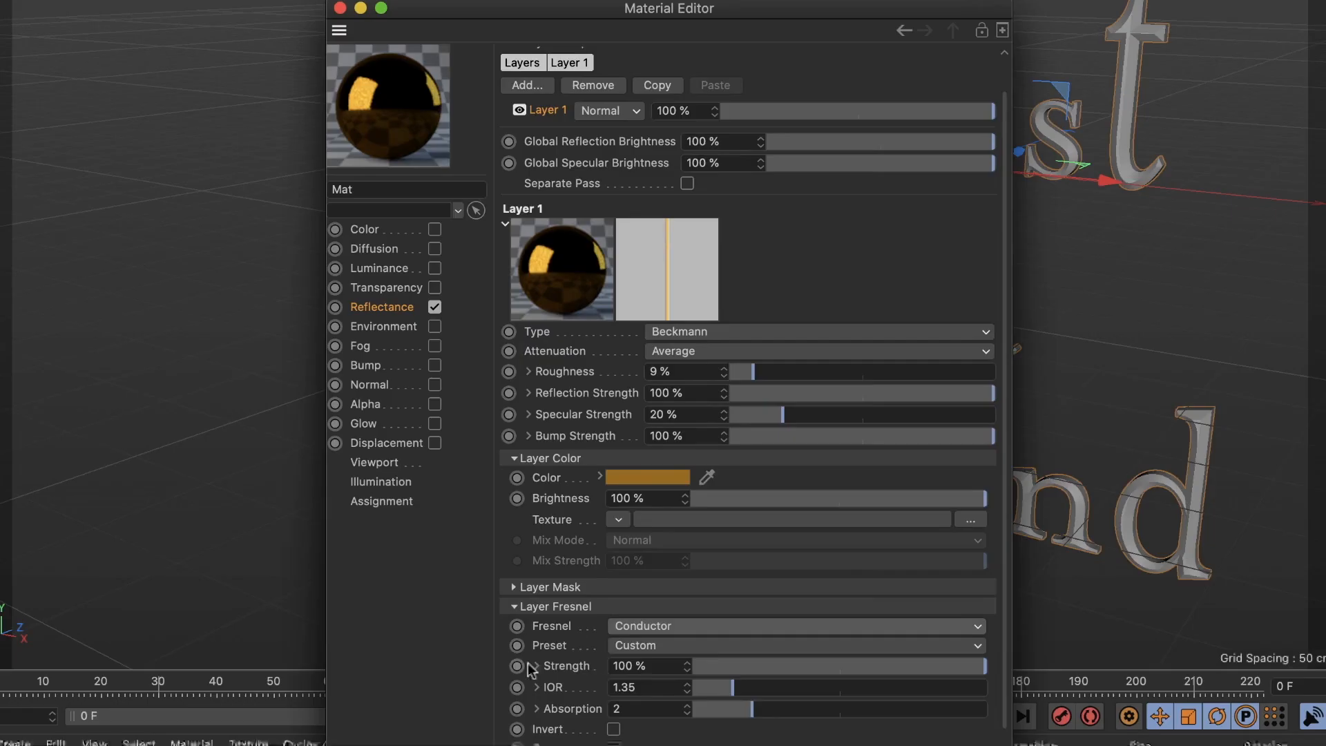
{"action": "left_click", "coordinate": [655, 647]}
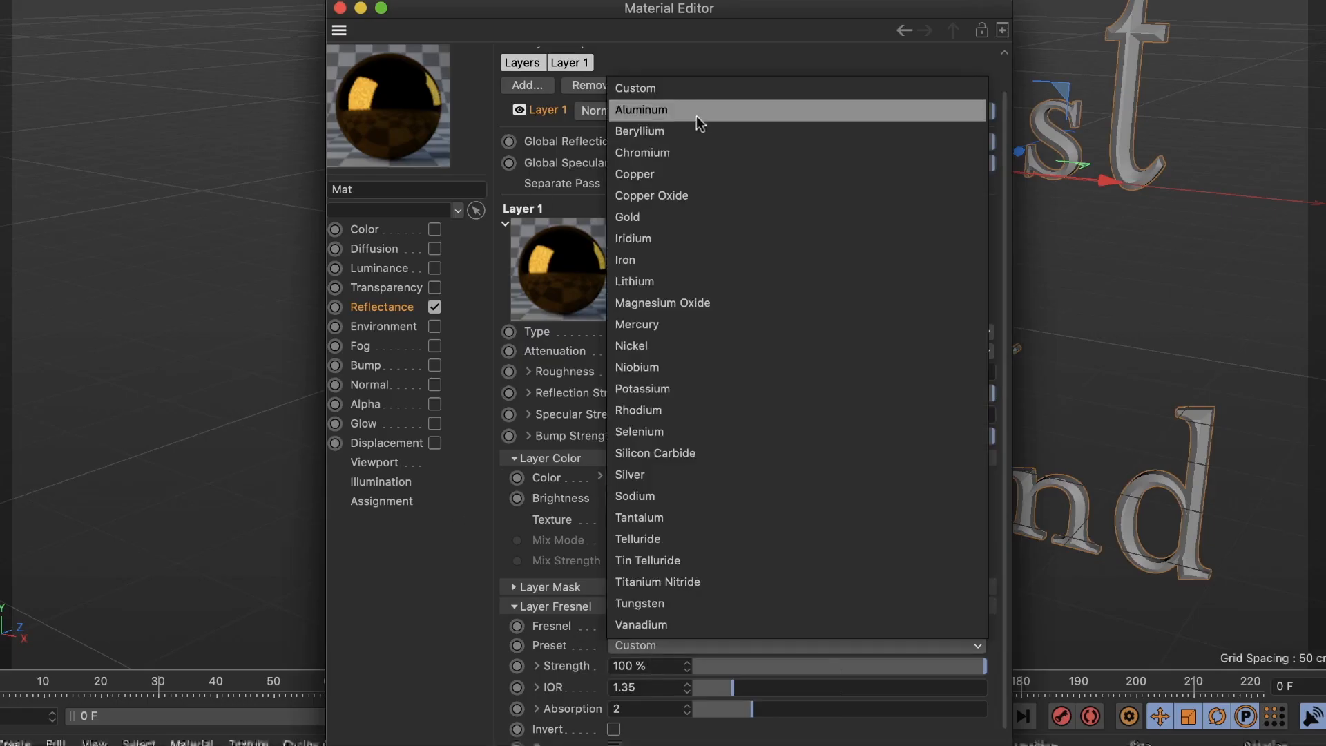
{"action": "left_click", "coordinate": [705, 176]}
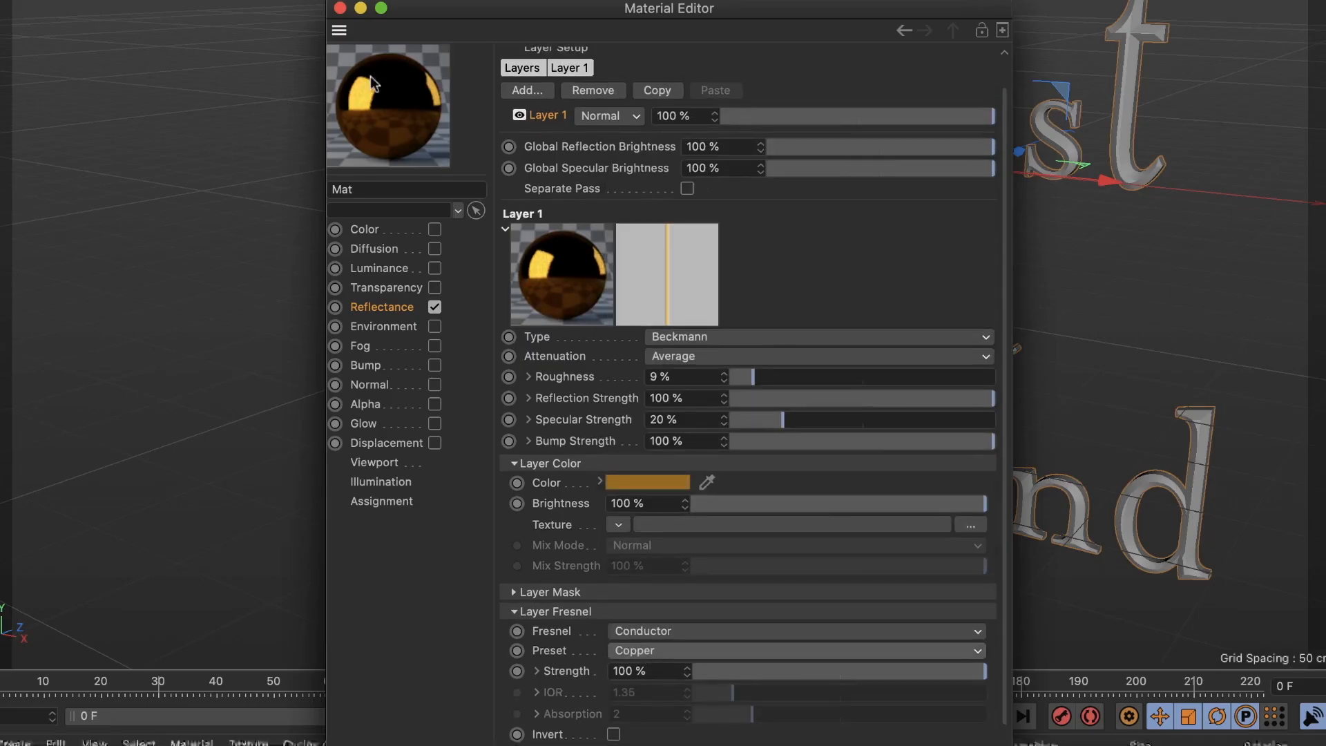
{"action": "left_click_drag", "start_coordinate": [984, 503], "coordinate": [927, 509]}
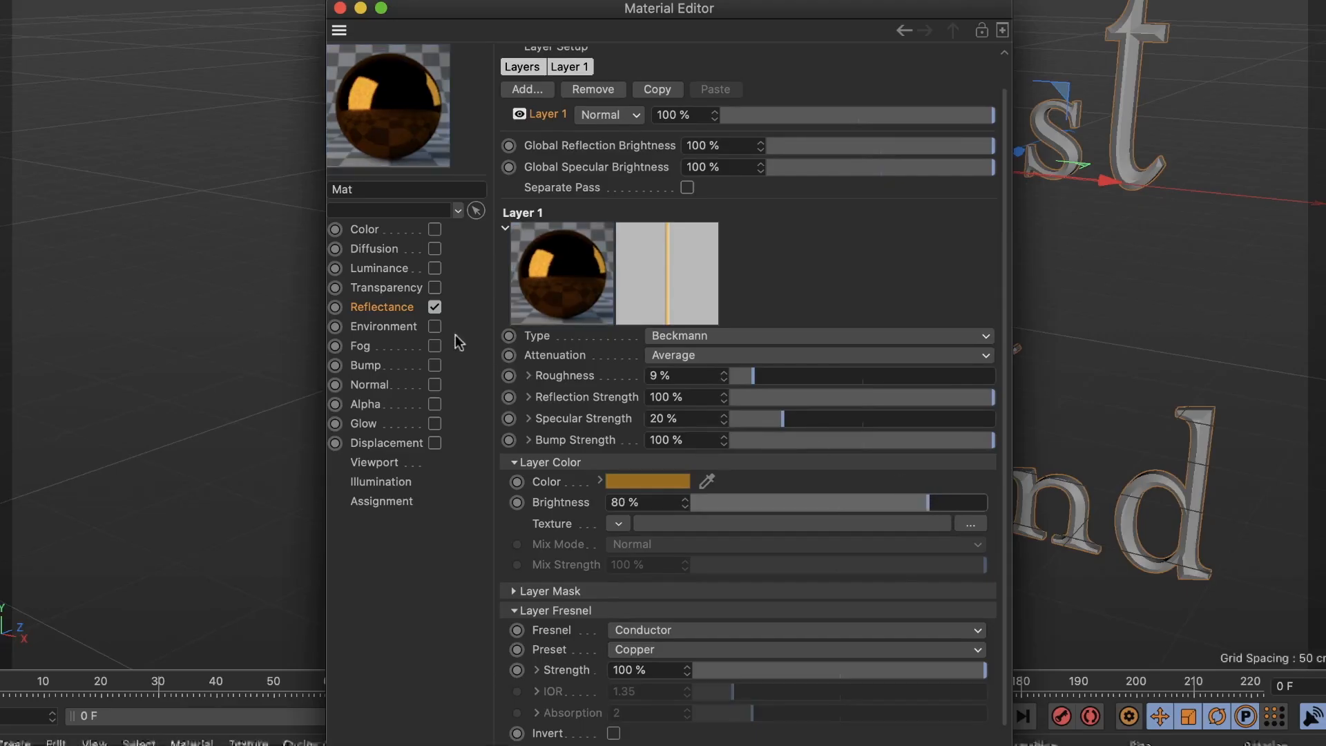
Enable the material's Bump channel, assign a Layer shader as its texture and open that shader's properties
{"action": "left_click", "coordinate": [359, 365]}
{"action": "left_click", "coordinate": [433, 365]}
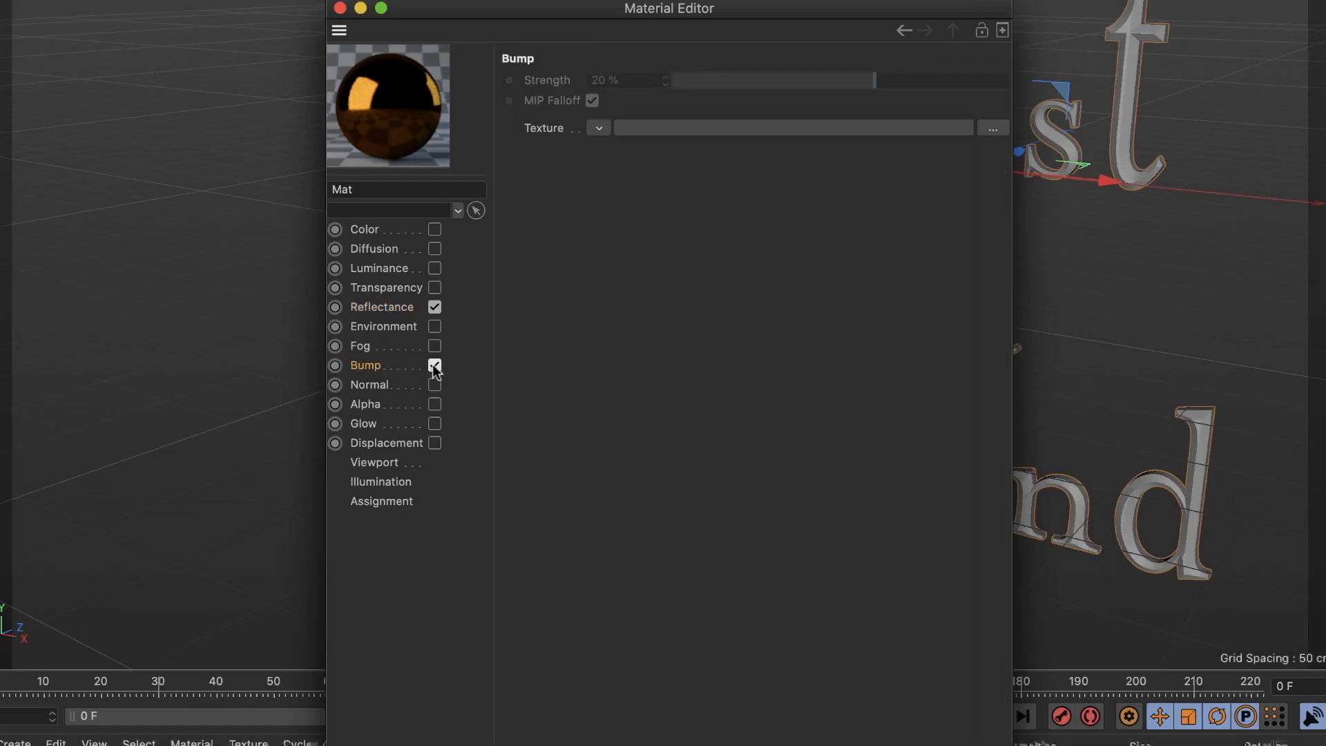
{"action": "left_click", "coordinate": [597, 129]}
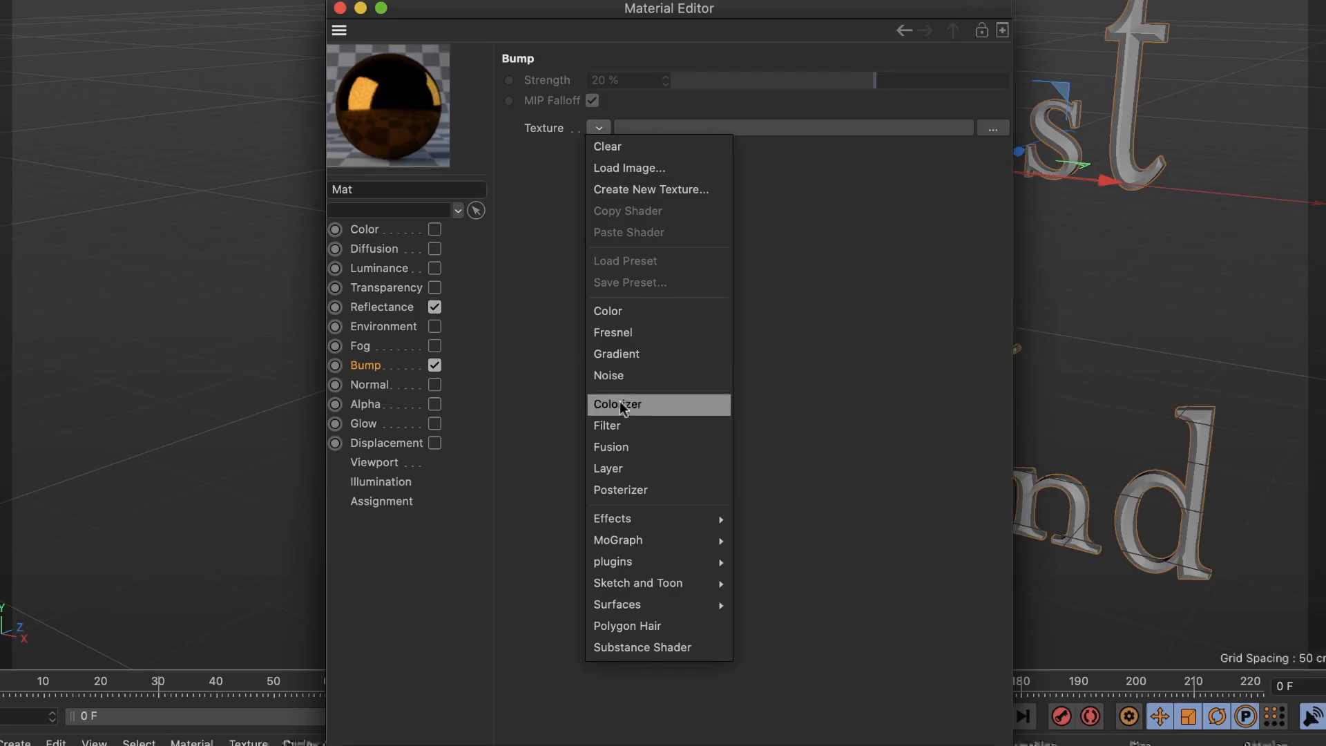
{"action": "left_click", "coordinate": [627, 468]}
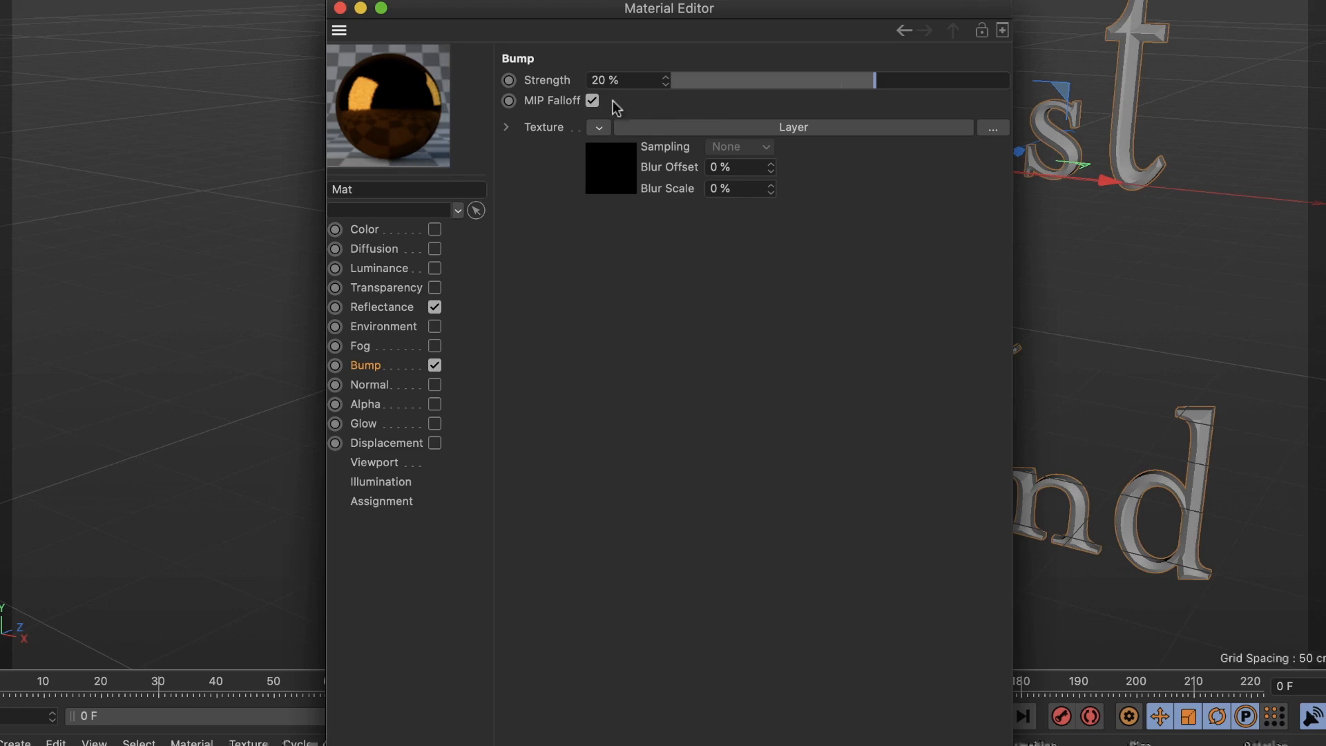
{"action": "left_click", "coordinate": [622, 176]}
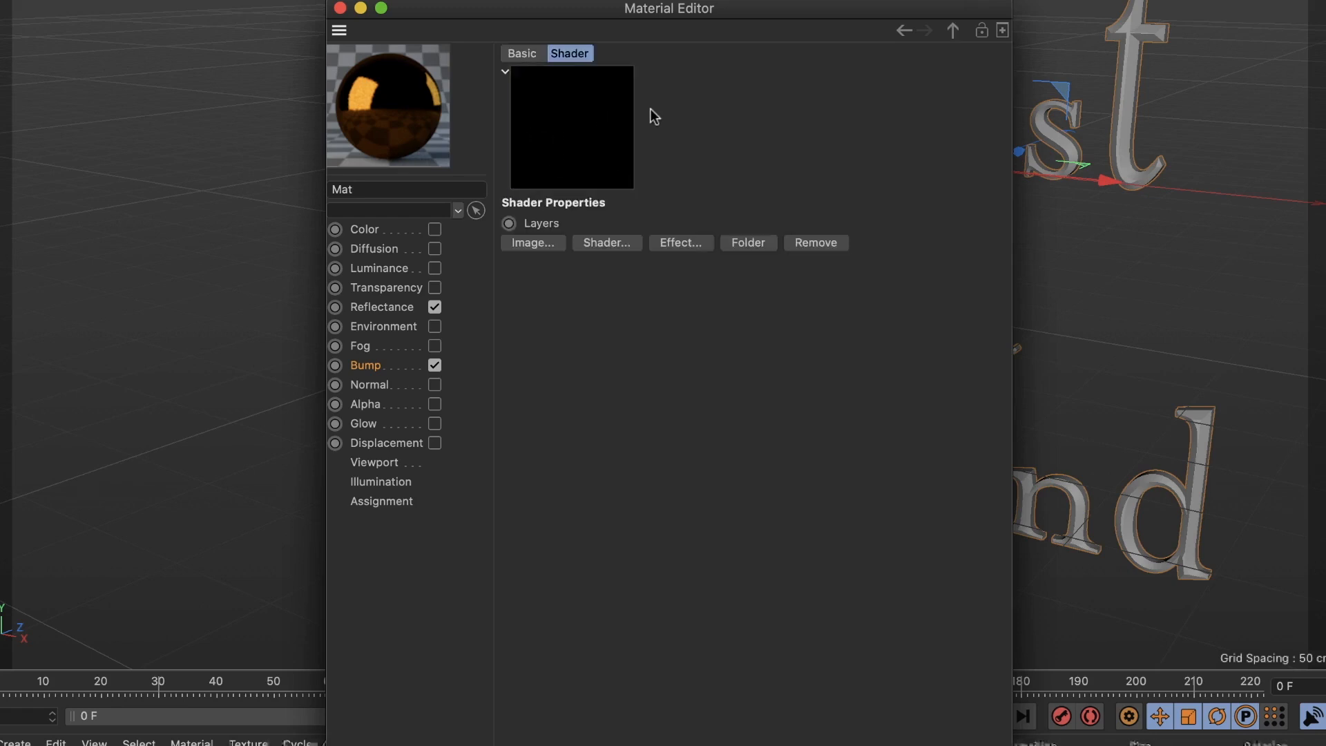
Add a Noise shader to the bump layers with a global scale of 65% and noise type Poxo
{"action": "left_click", "coordinate": [625, 246]}
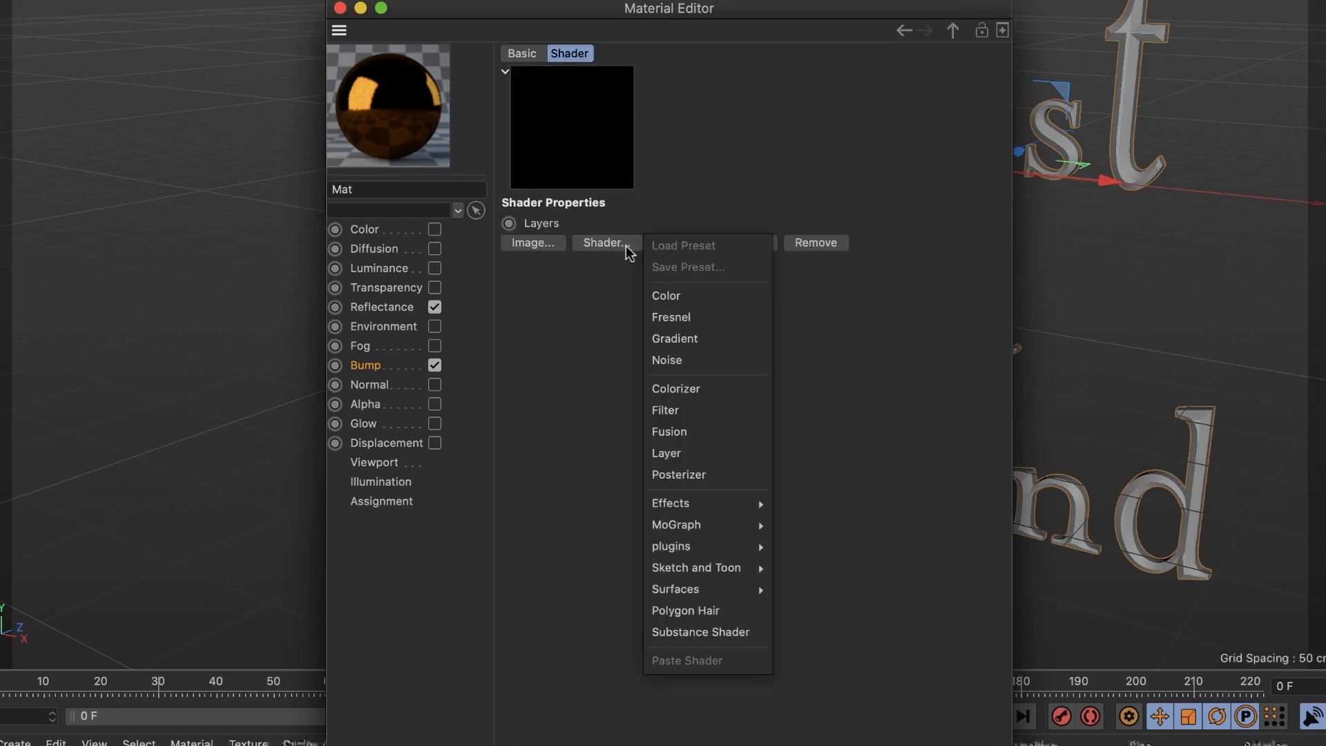
{"action": "left_click", "coordinate": [706, 359]}
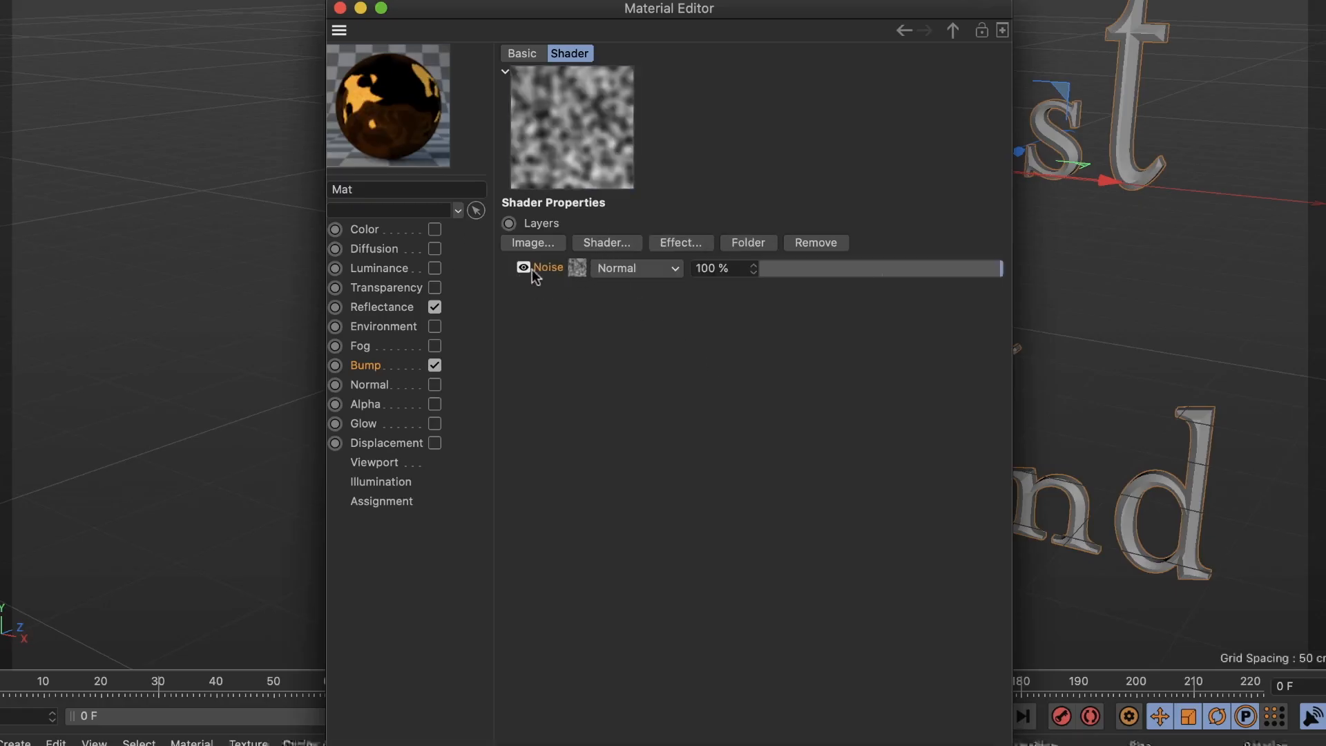
{"action": "left_click", "coordinate": [578, 270]}
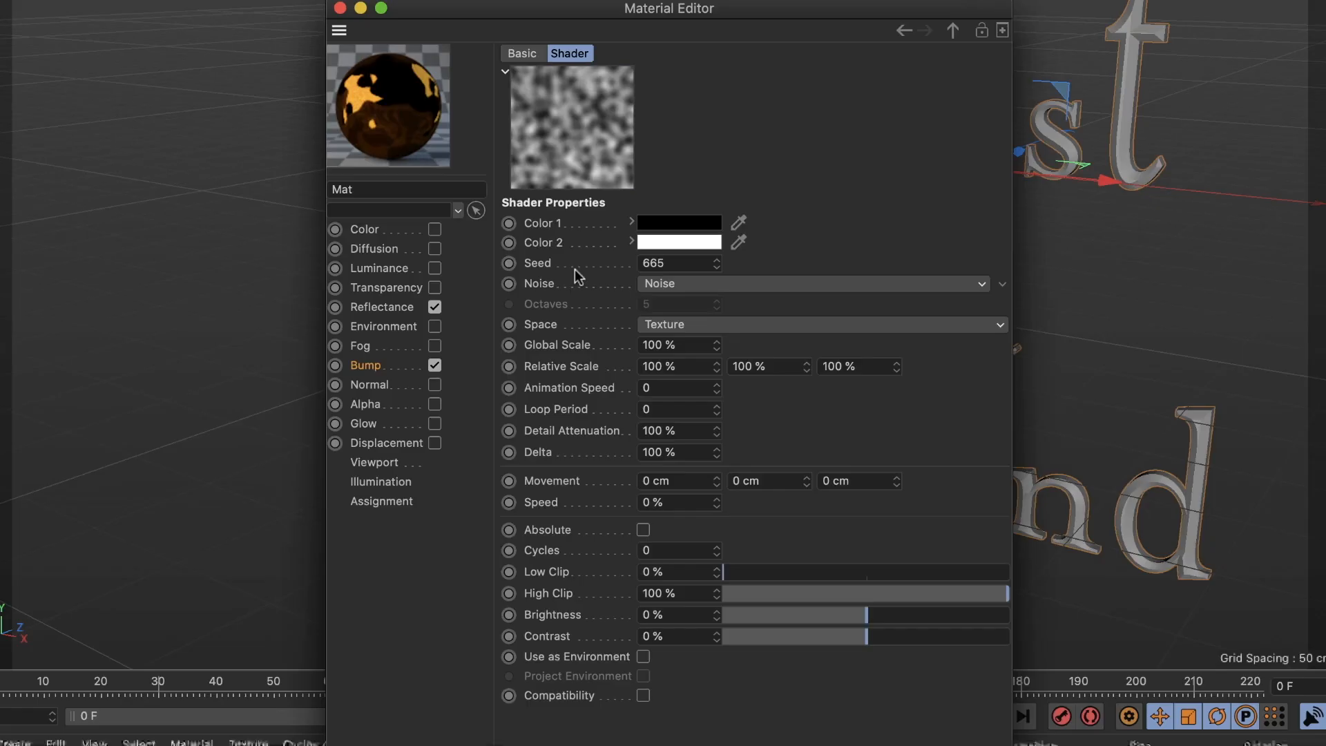
{"action": "left_click", "coordinate": [685, 347]}
{"action": "type", "text": "65"}
{"action": "key", "text": "Return"}
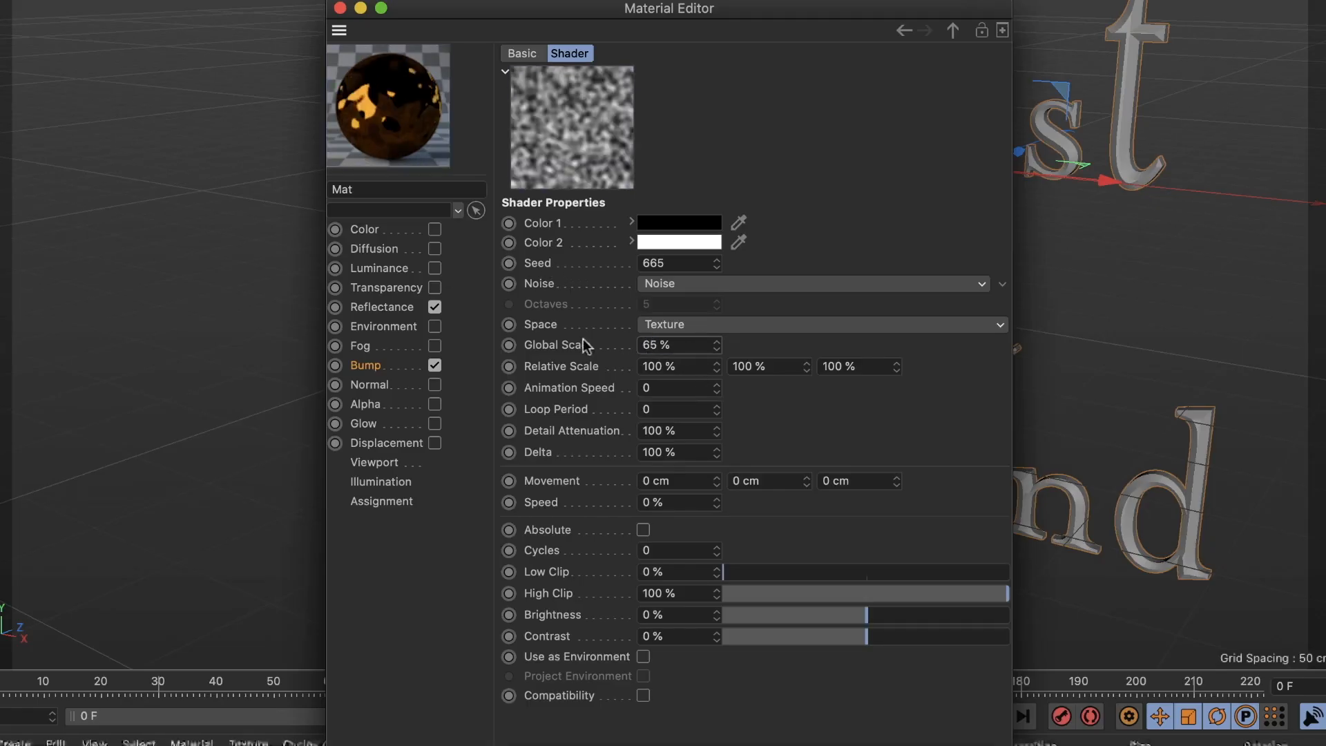
{"action": "left_click", "coordinate": [693, 283]}
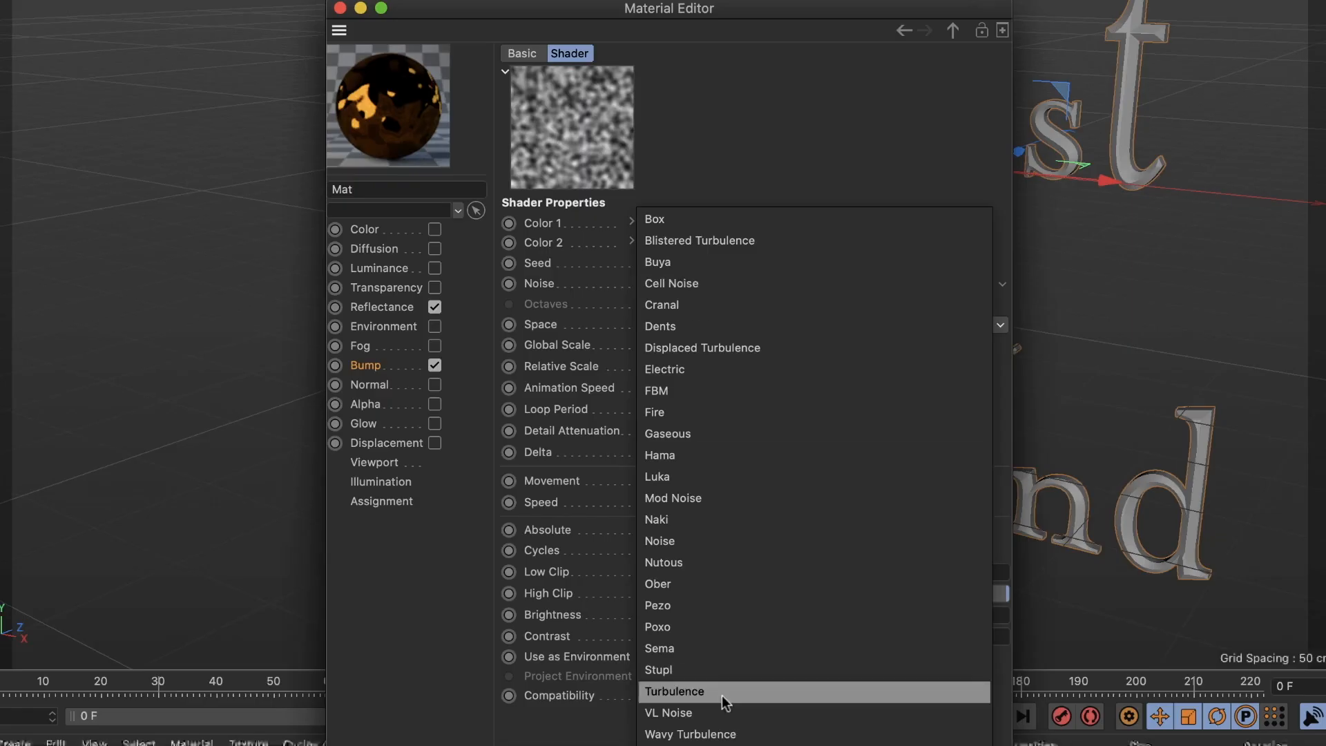
{"action": "left_click", "coordinate": [722, 627]}
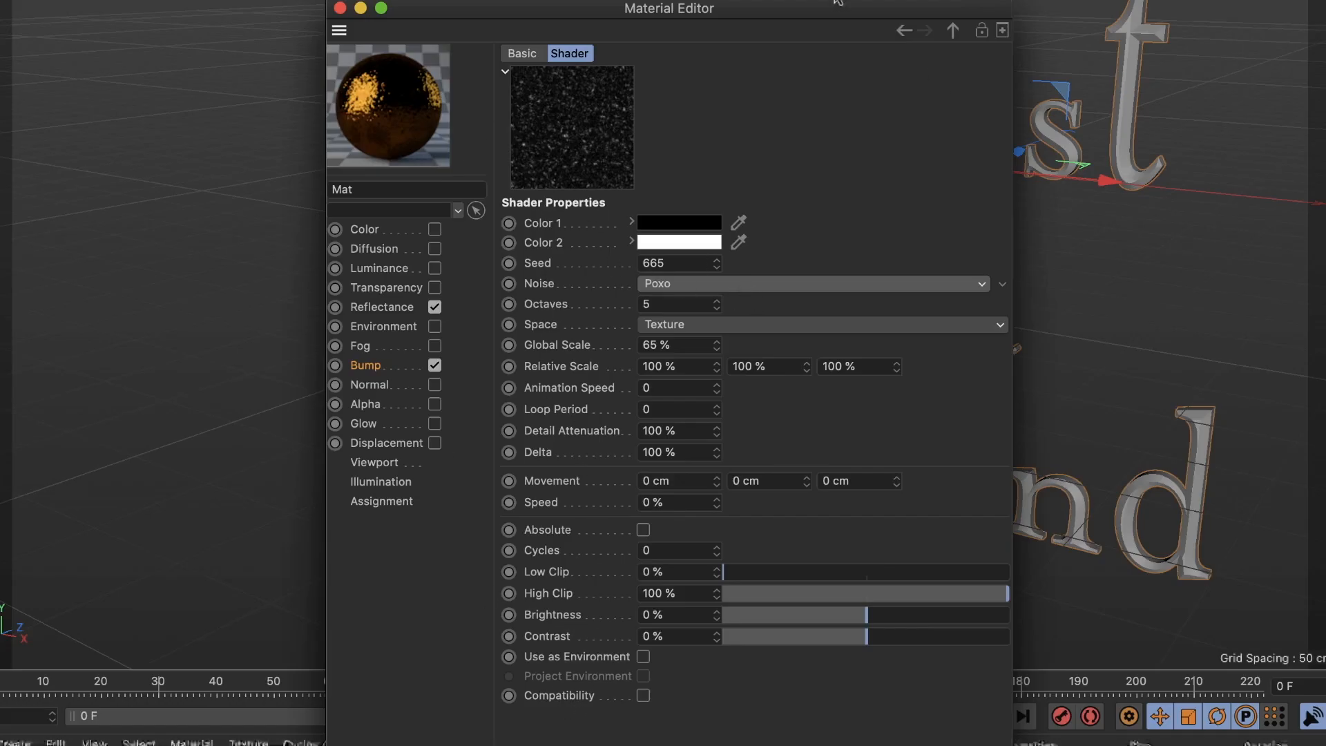
Add a second Noise shader to the bump layers with noise type Luka and a global scale of 45%
{"action": "left_click", "coordinate": [902, 32]}
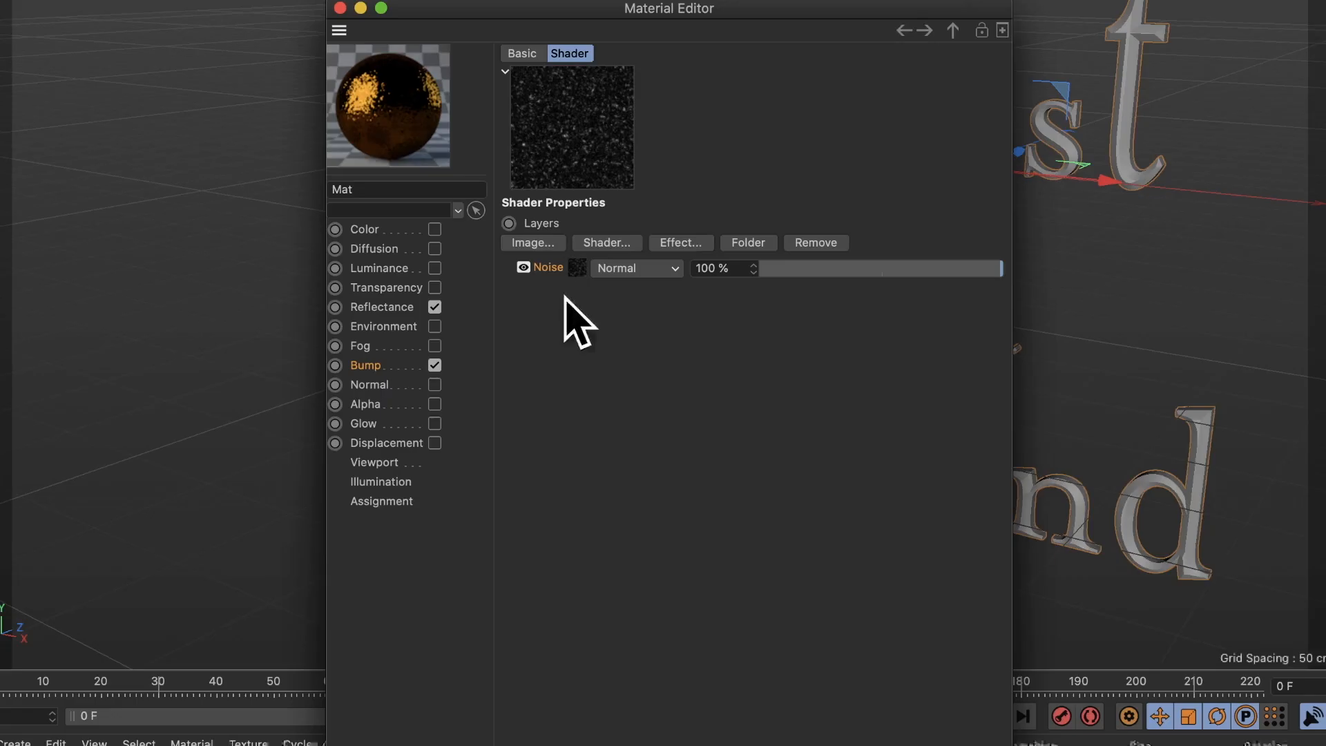
{"action": "left_click", "coordinate": [611, 246]}
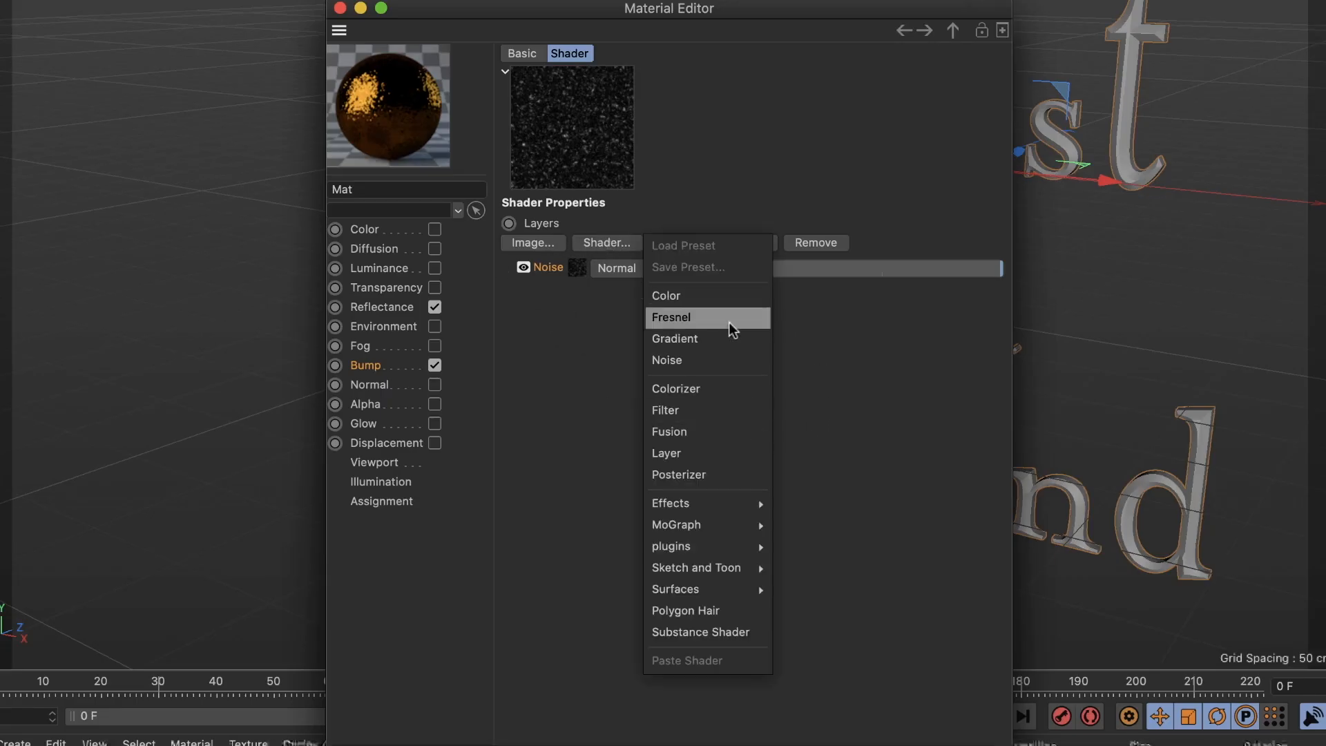
{"action": "left_click", "coordinate": [726, 361]}
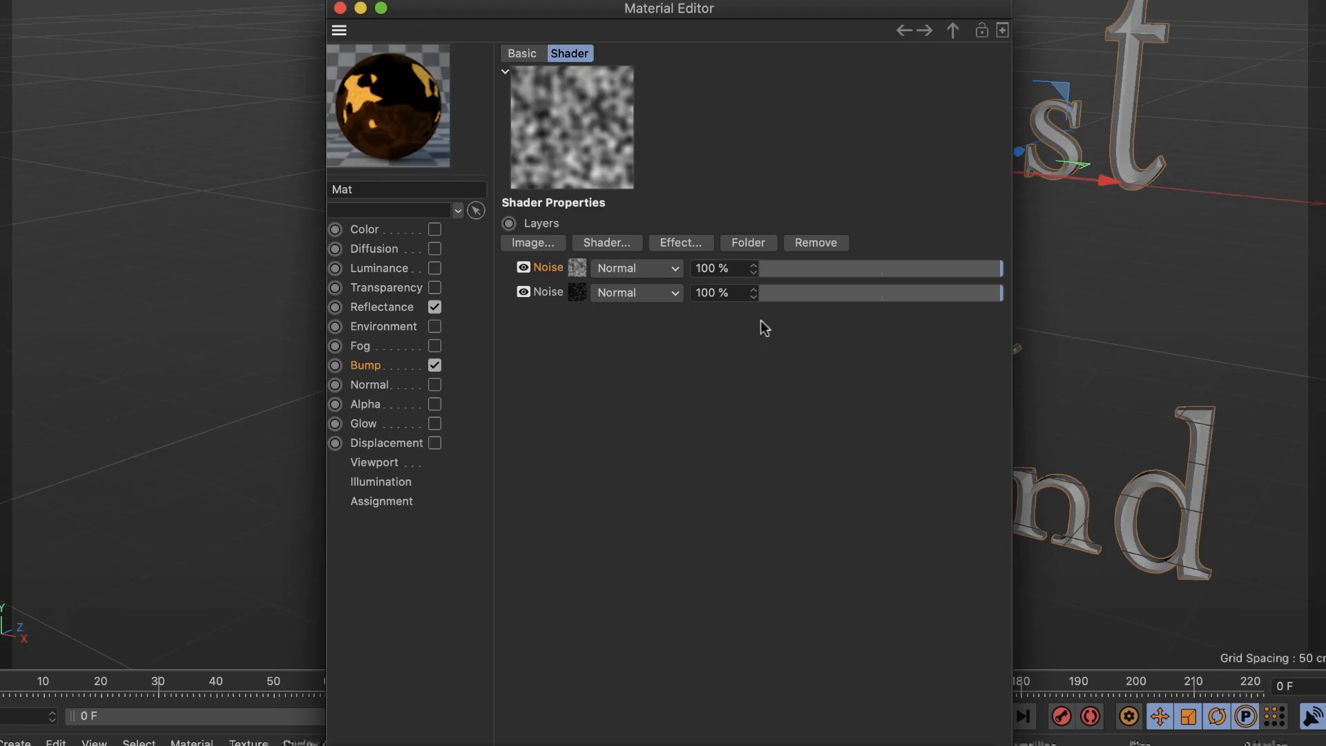
{"action": "left_click", "coordinate": [576, 268]}
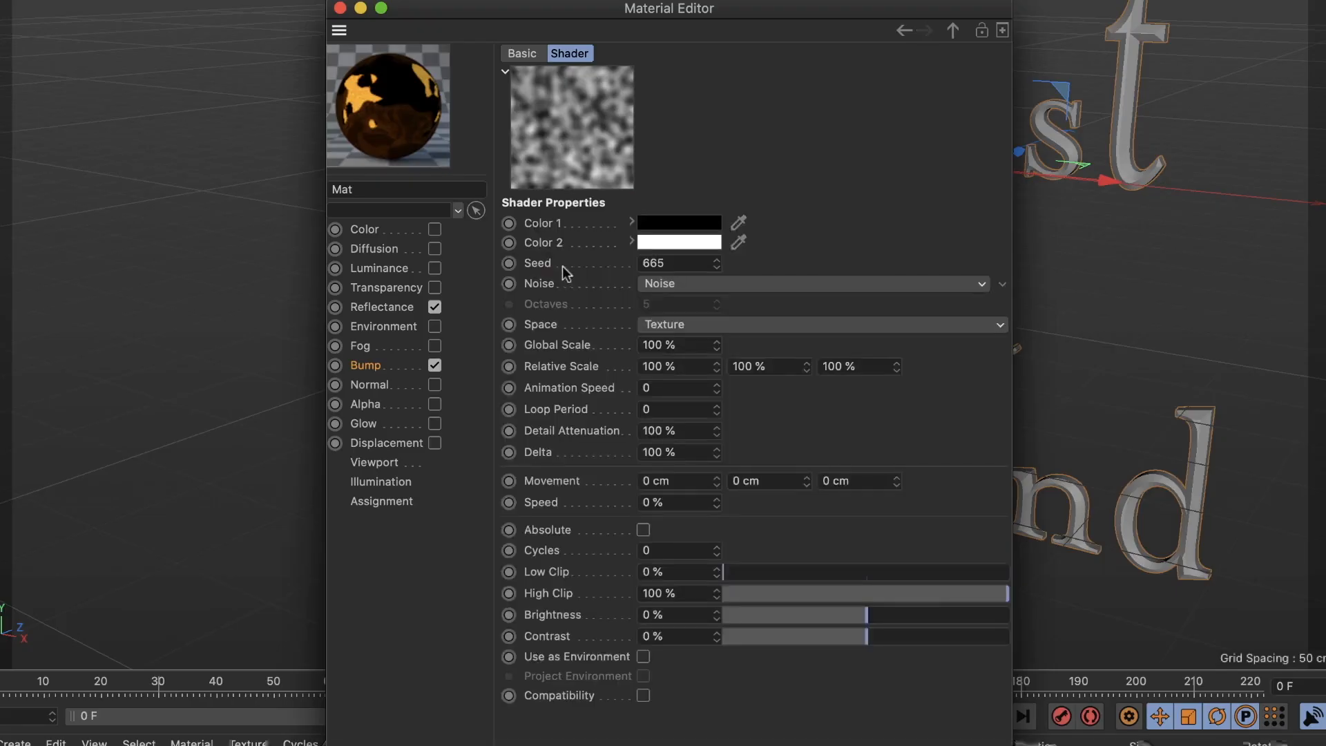
{"action": "left_click", "coordinate": [697, 283]}
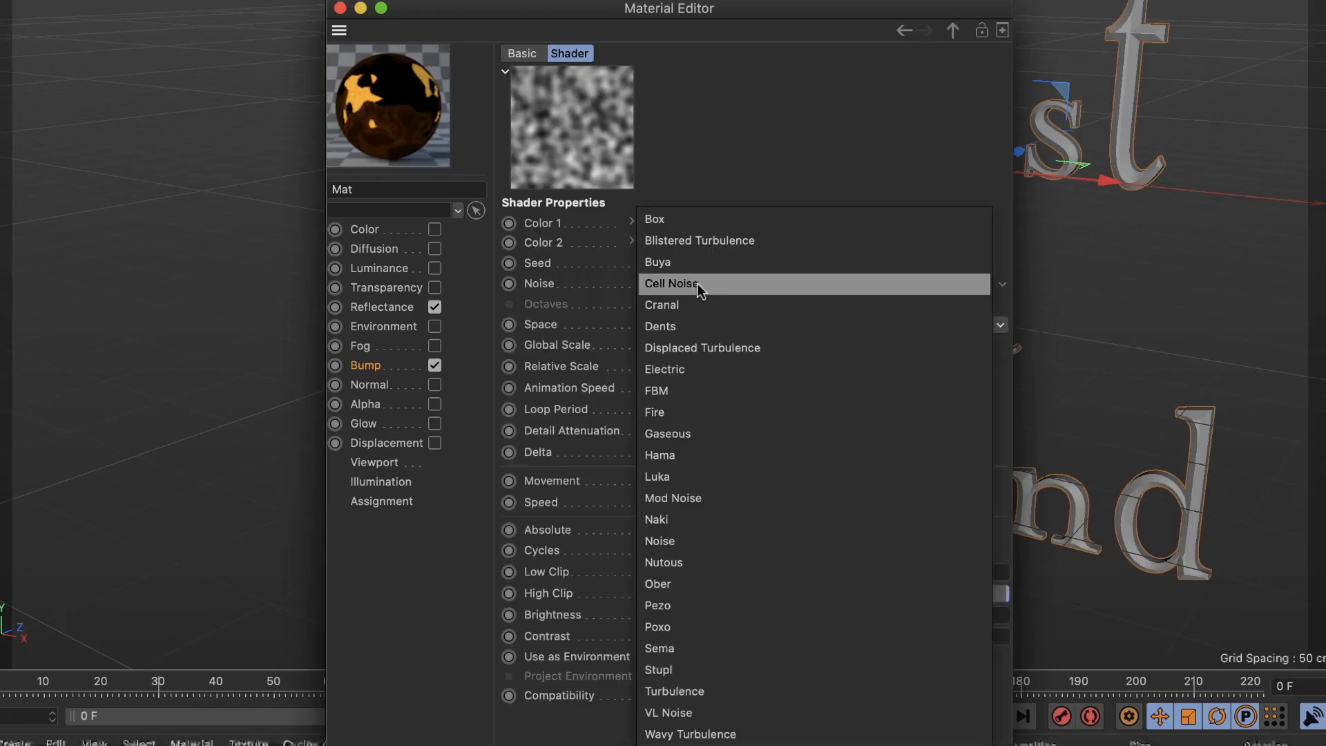
{"action": "left_click", "coordinate": [731, 476]}
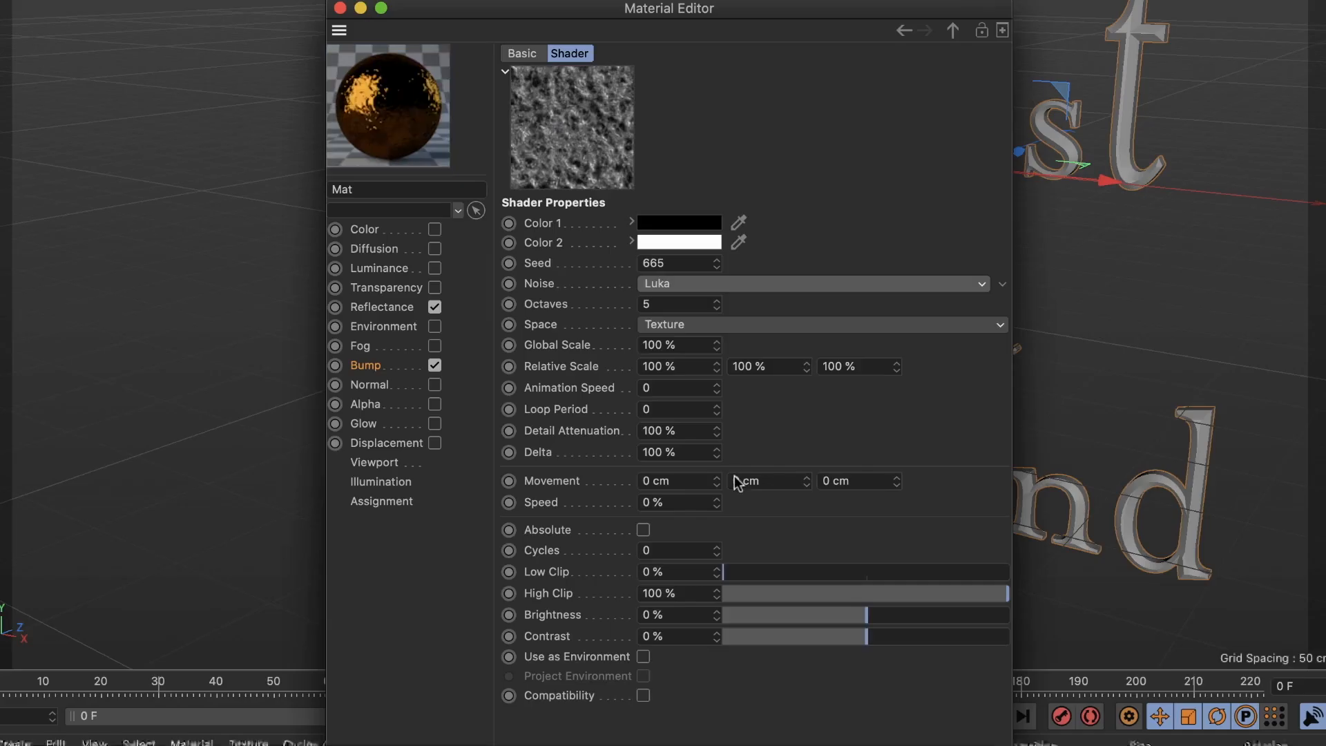
{"action": "left_click", "coordinate": [606, 344]}
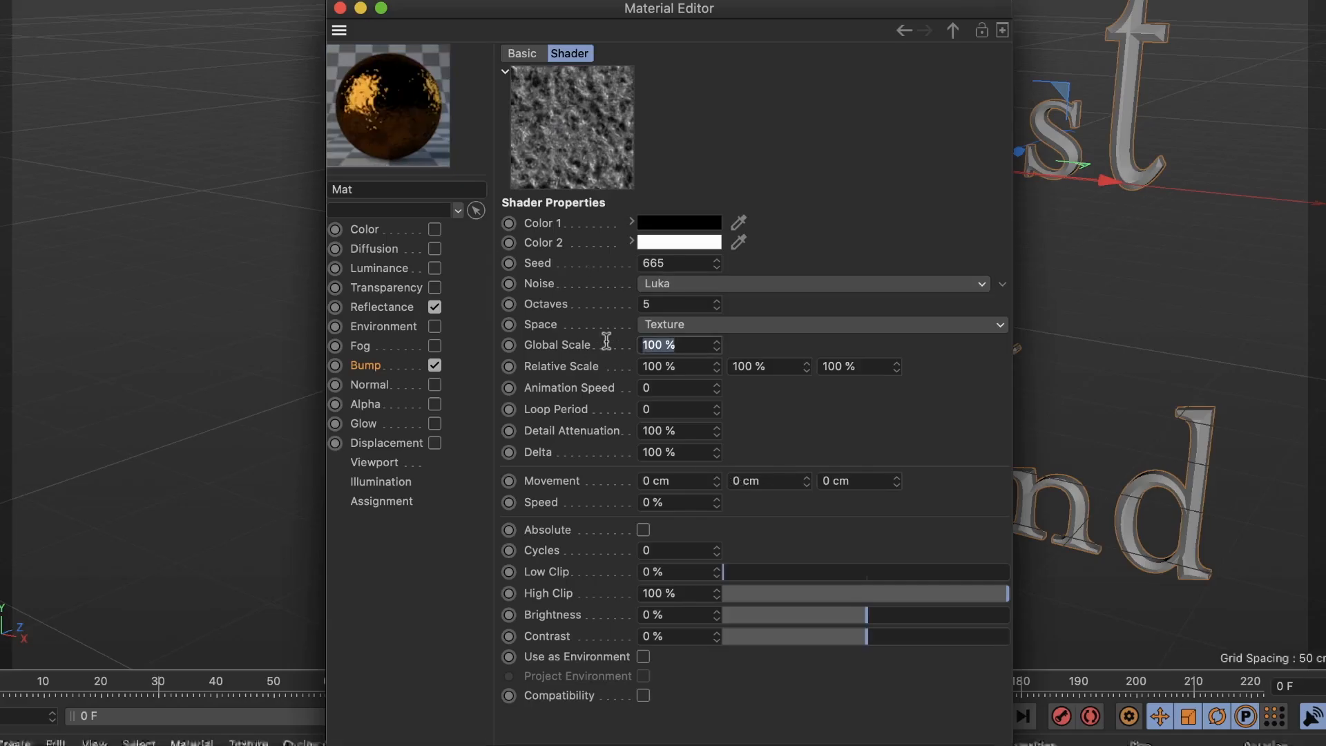
{"action": "type", "text": "45"}
{"action": "key", "text": "Return"}
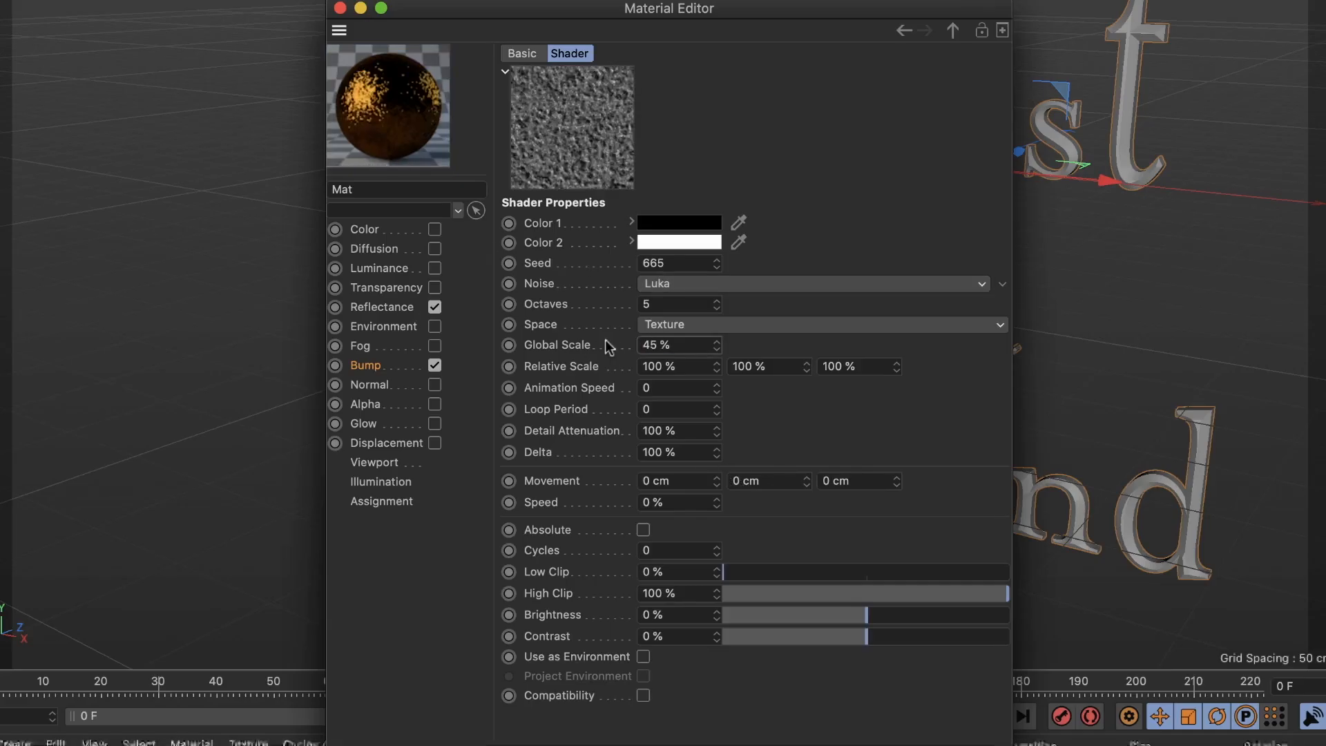
Blend the upper Noise layer in Overlay mode at 52% strength
{"action": "left_click", "coordinate": [904, 31]}
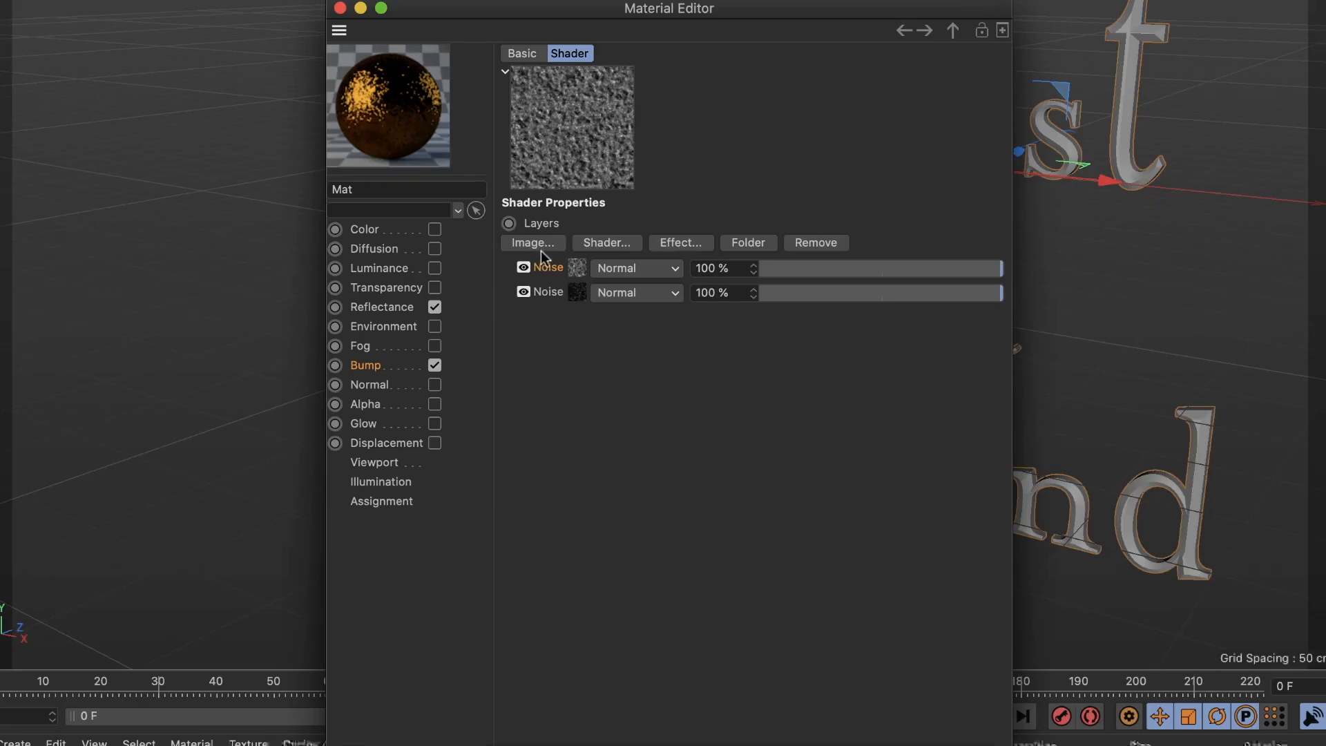
{"action": "left_click", "coordinate": [652, 270]}
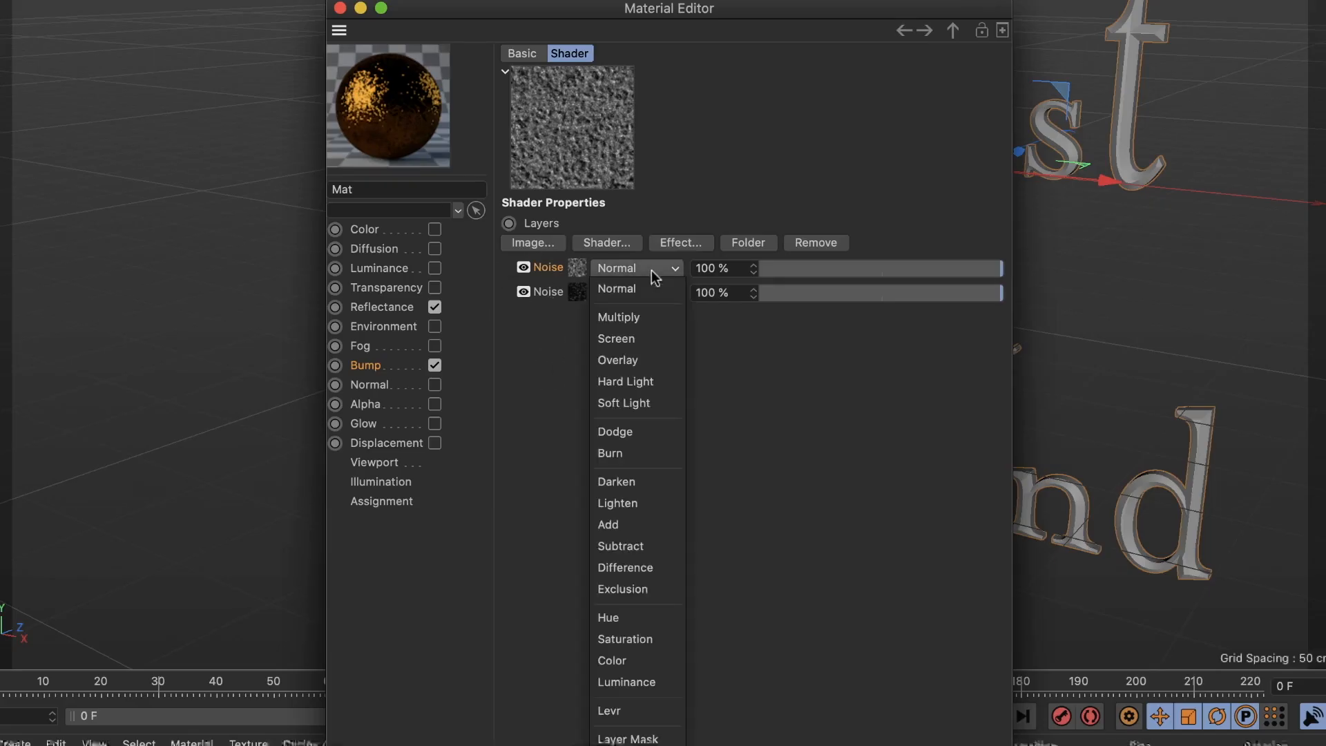
{"action": "left_click", "coordinate": [665, 369]}
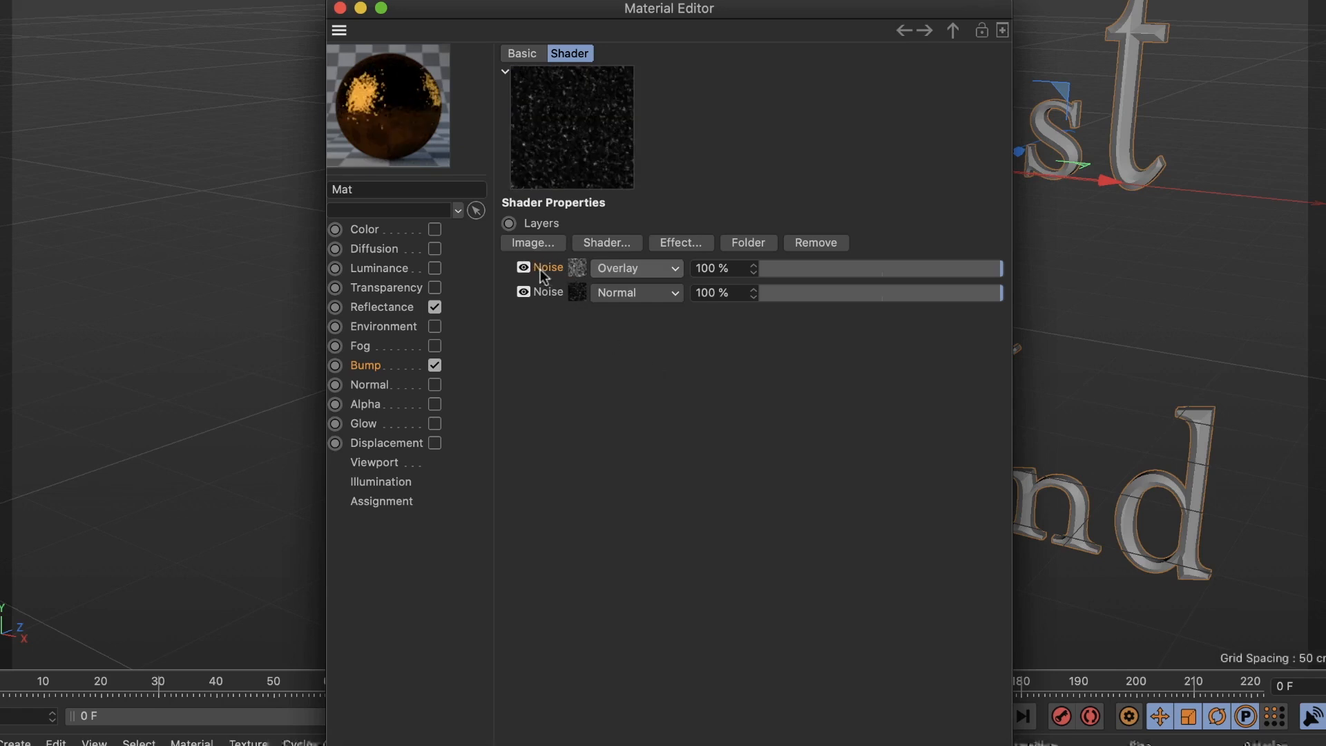
{"action": "left_click_drag", "start_coordinate": [978, 274], "coordinate": [885, 270]}
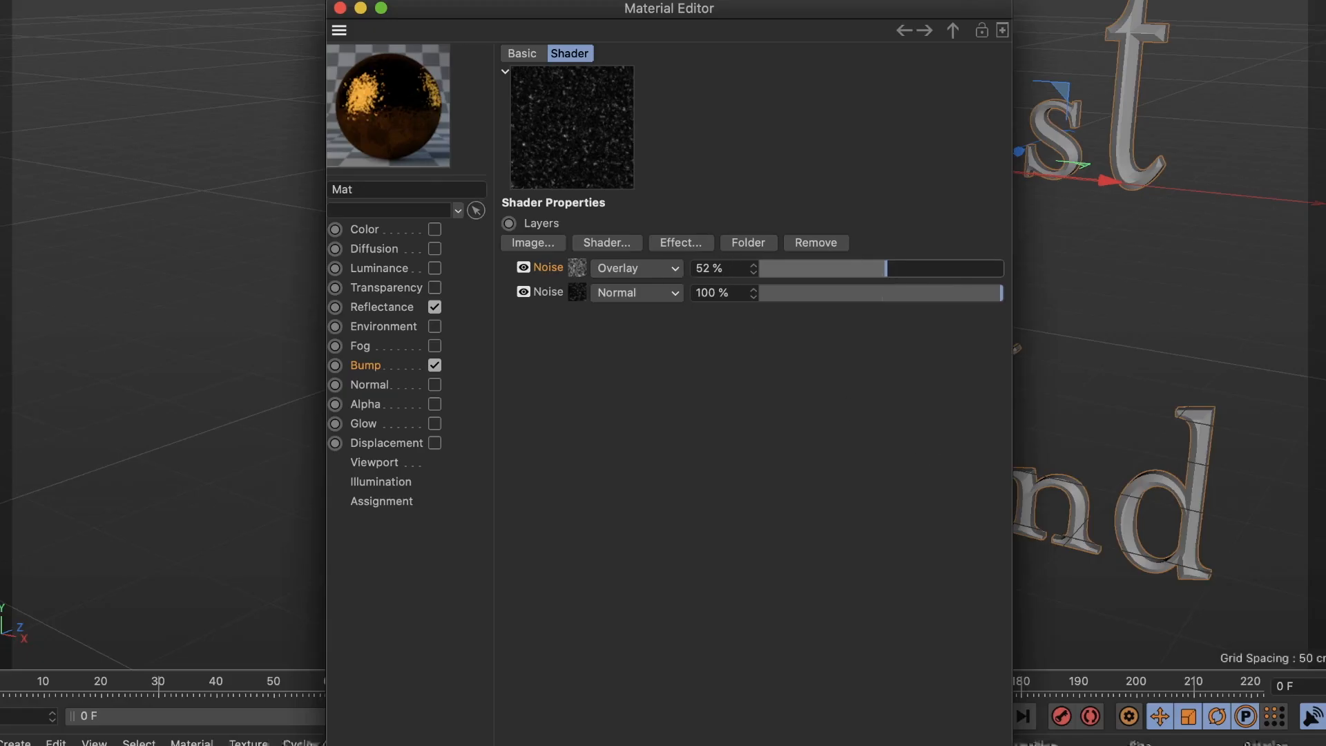
Set the material's bump strength to 6% and dismiss the Material Editor
{"action": "left_click", "coordinate": [903, 32]}
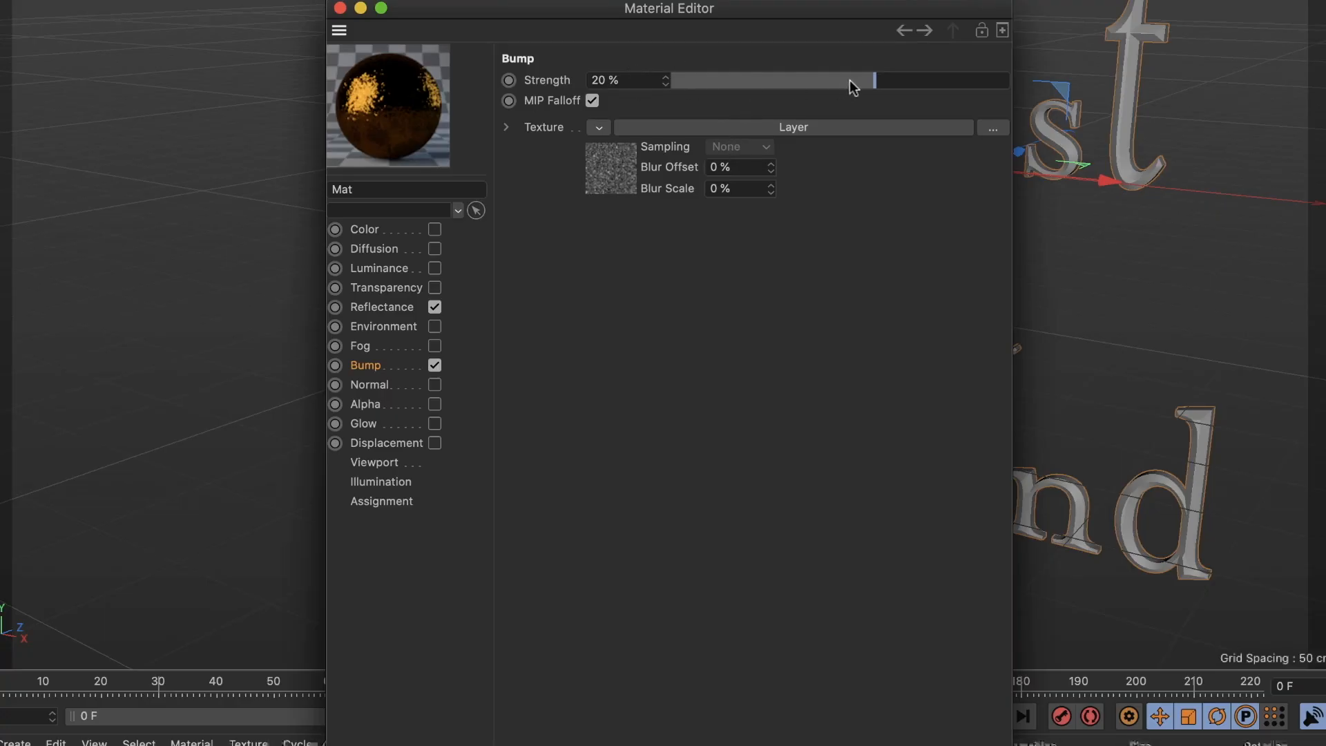
{"action": "mouse_move", "coordinate": [868, 83]}
{"action": "left_mouse_down"}
{"action": "mouse_move", "coordinate": [800, 83]}
{"action": "mouse_move", "coordinate": [852, 83]}
{"action": "left_mouse_up"}
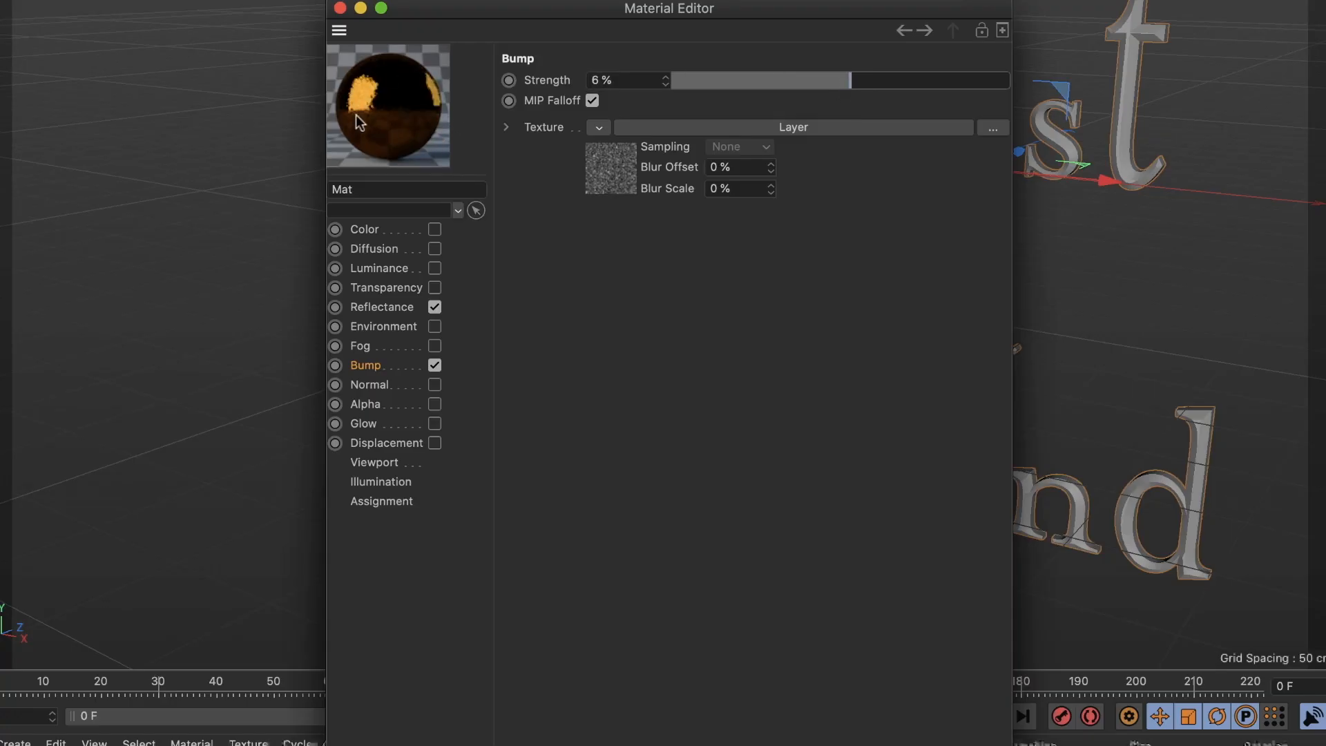
{"action": "left_click", "coordinate": [361, 8]}
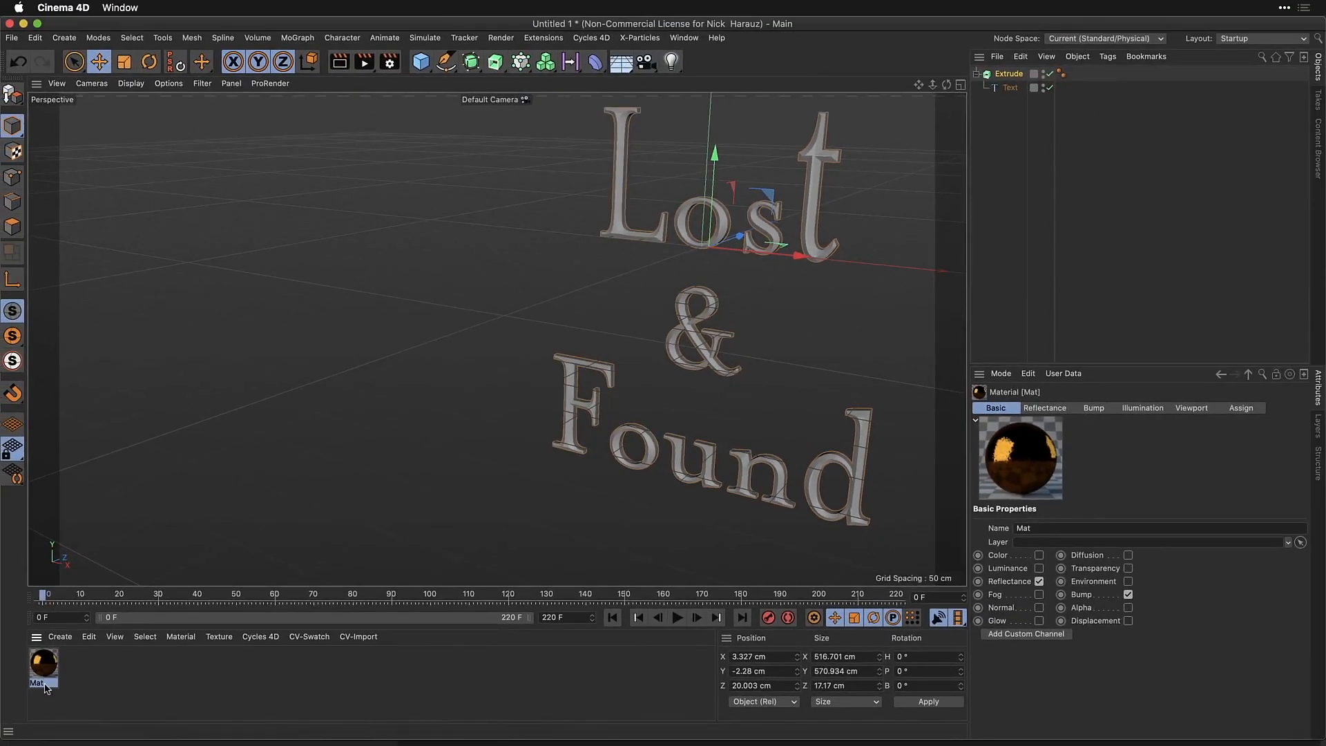
Rename the text material as copper
{"action": "double_click", "coordinate": [44, 683]}
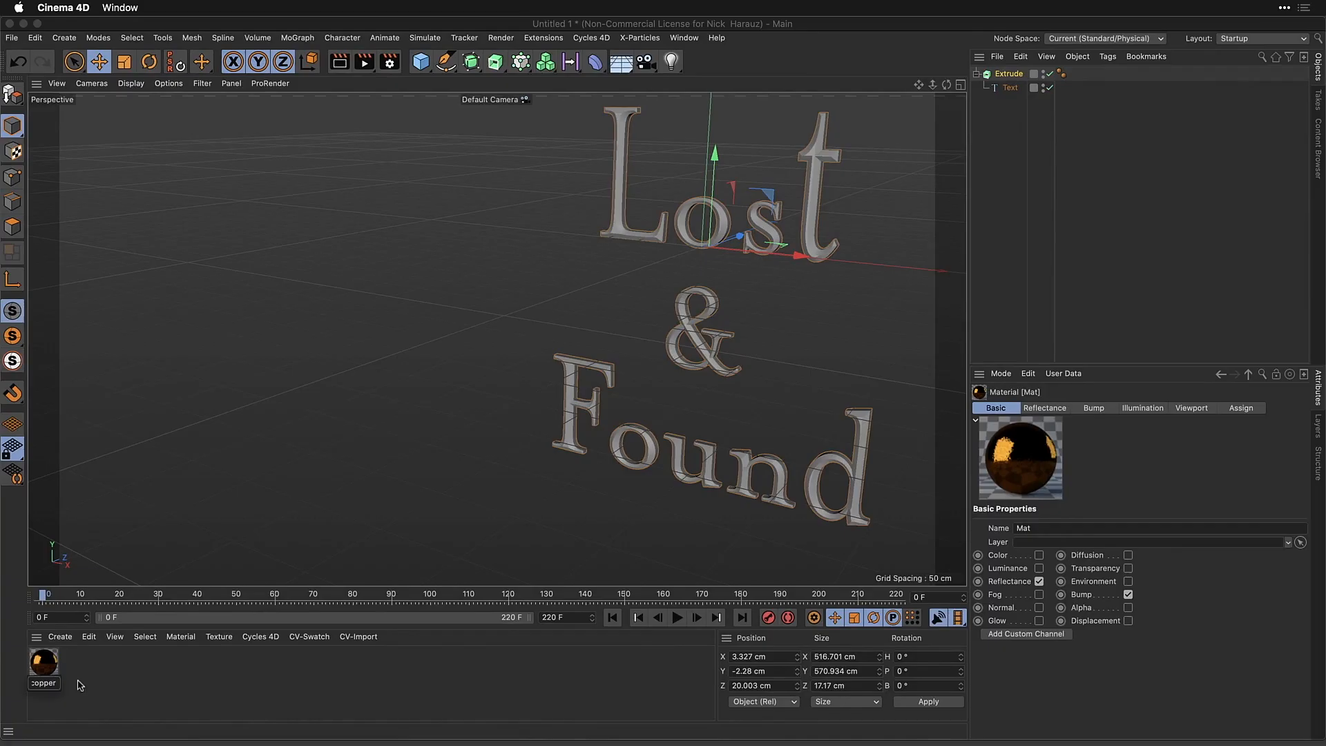
{"action": "type", "text": "copper"}
{"action": "key", "text": "Return"}
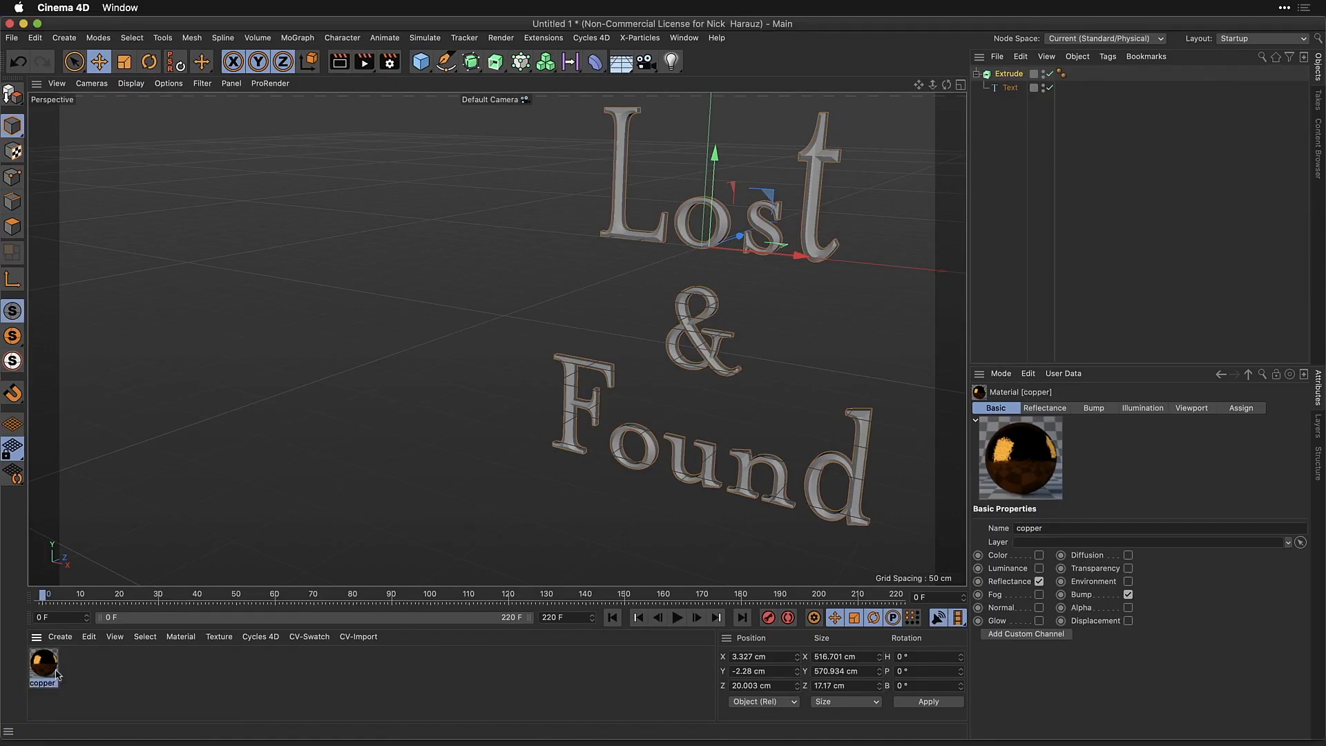
Apply the copper material to the Extrude object and test-render the view
{"action": "left_click_drag", "start_coordinate": [40, 673], "coordinate": [1012, 78]}
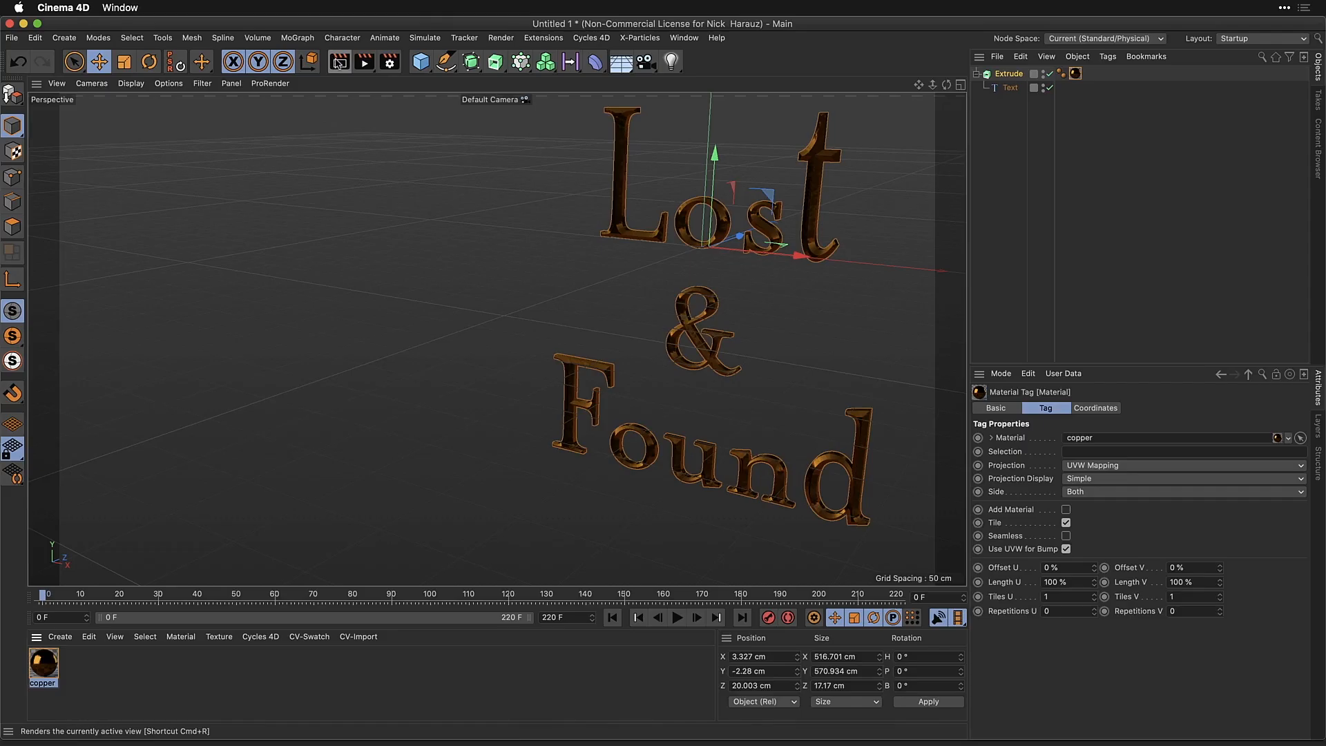
{"action": "left_click", "coordinate": [339, 64]}
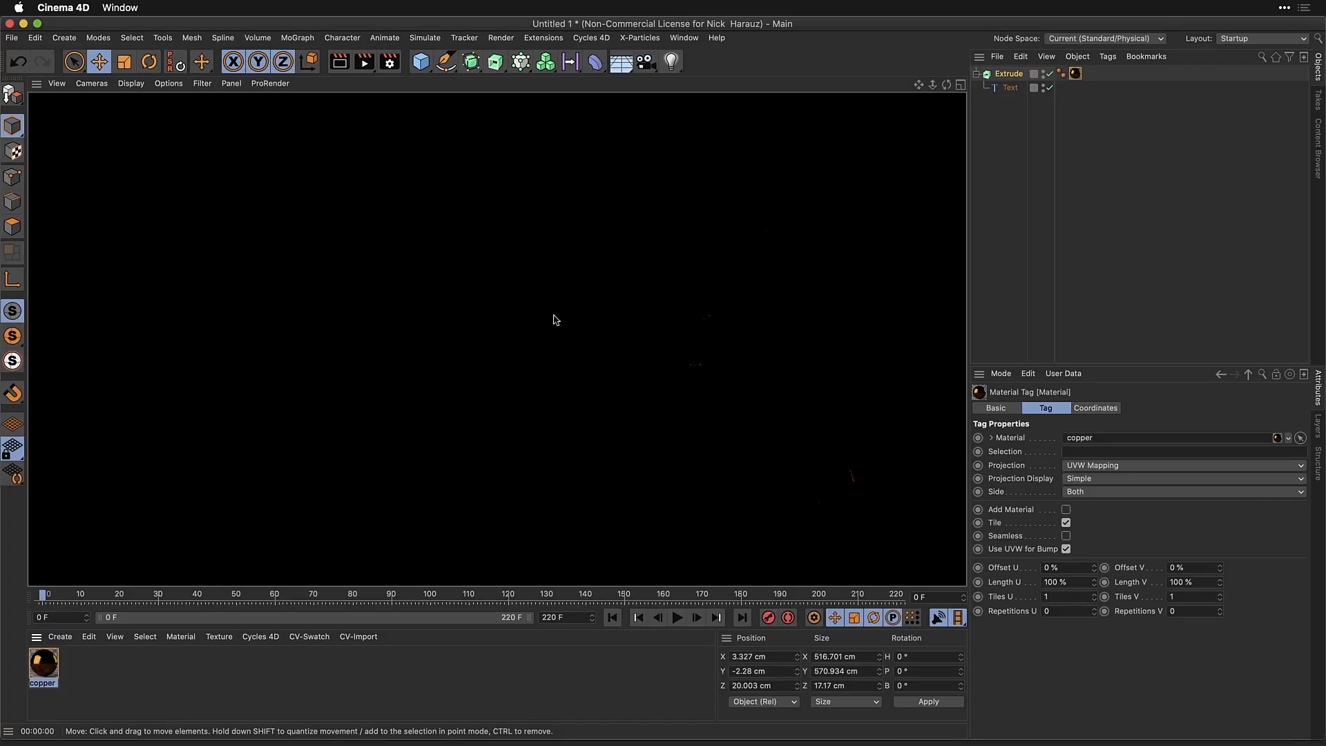
{"action": "left_click", "coordinate": [831, 355]}
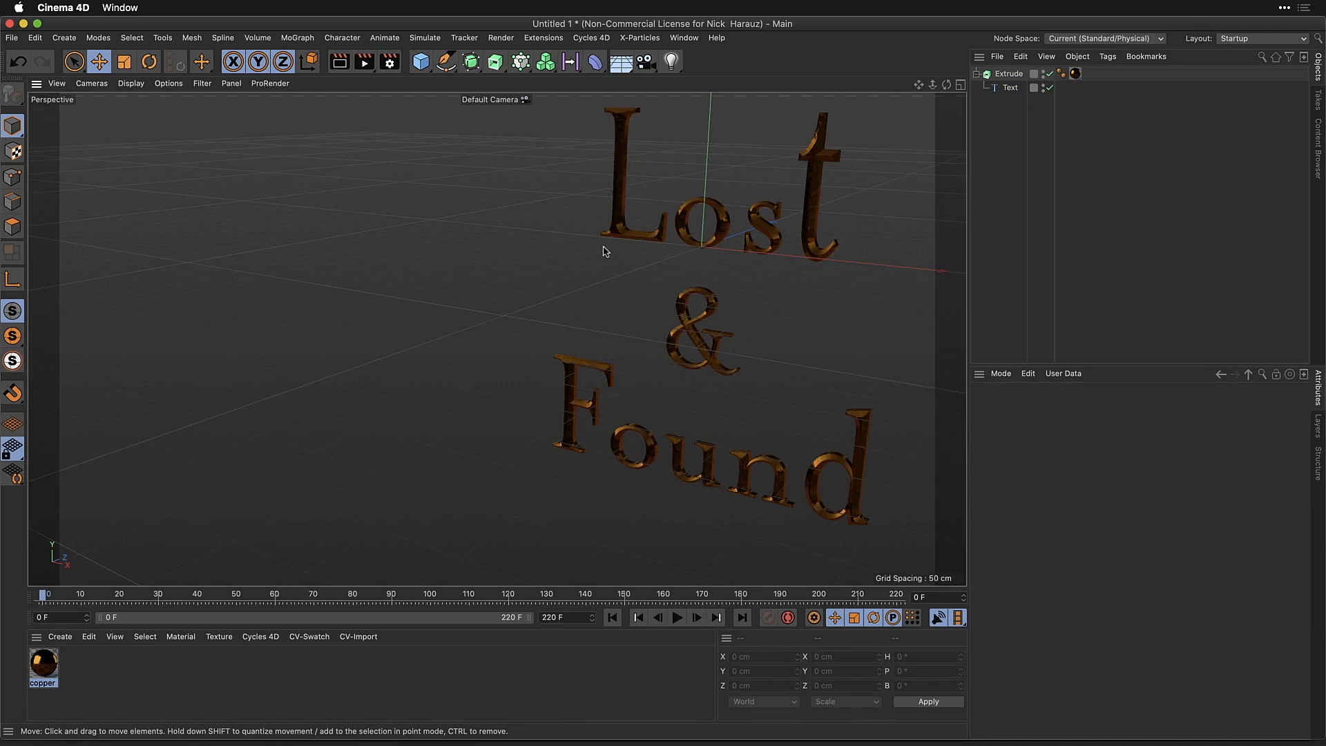
Add a Sky object to the scene and create a new material named HDR
{"action": "left_click", "coordinate": [624, 69]}
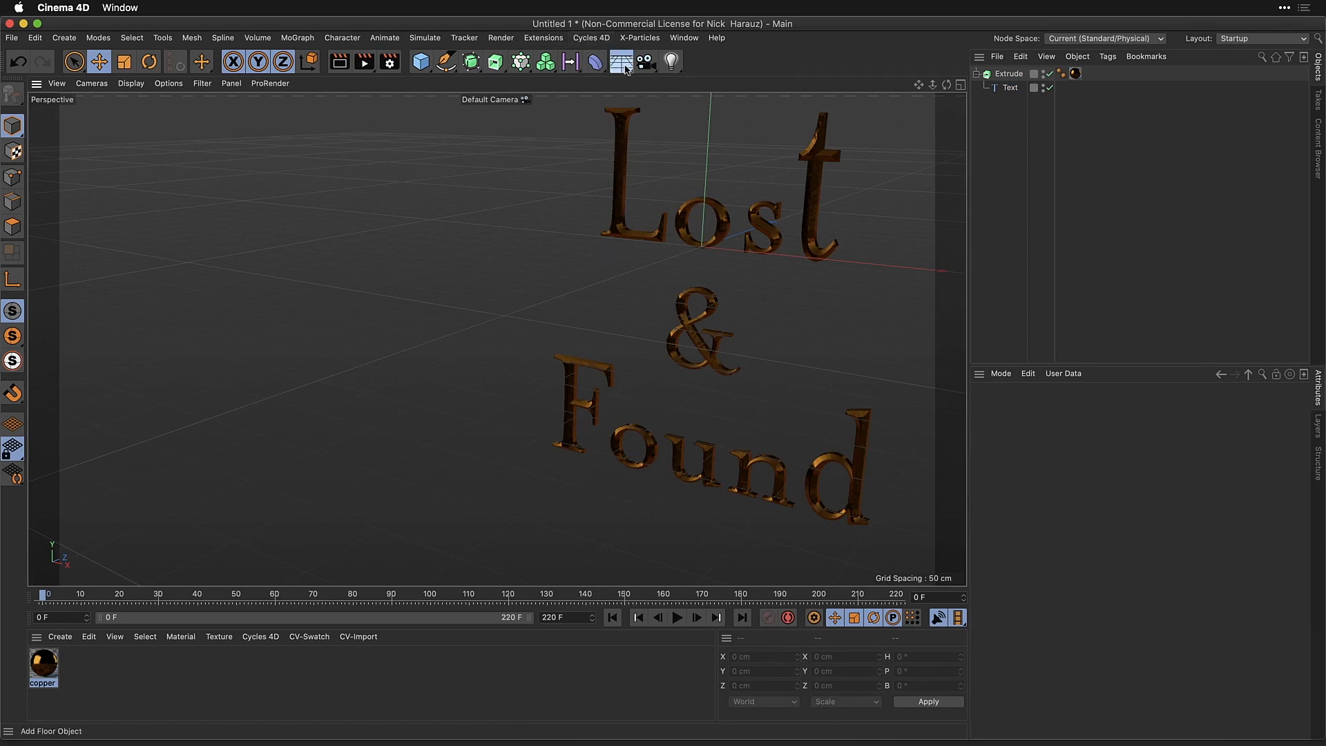
{"action": "left_click", "coordinate": [703, 119]}
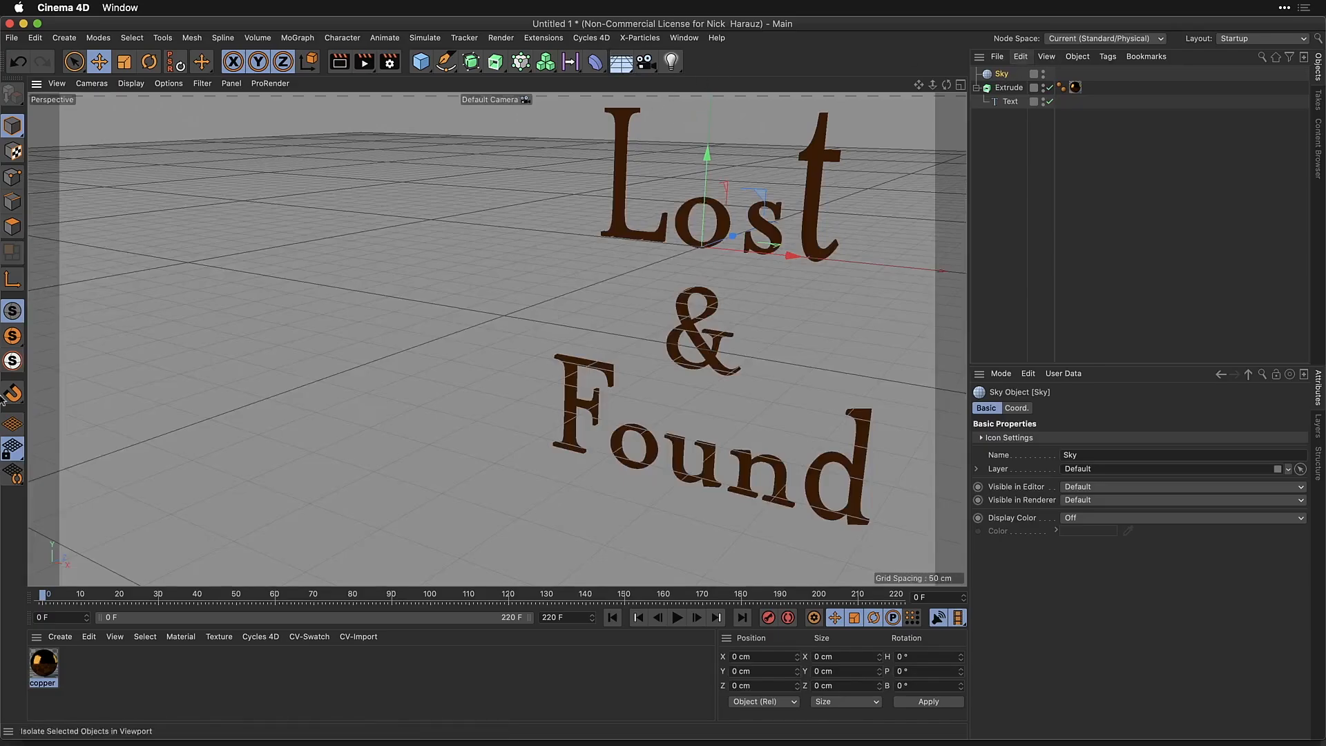
{"action": "double_click", "coordinate": [114, 675]}
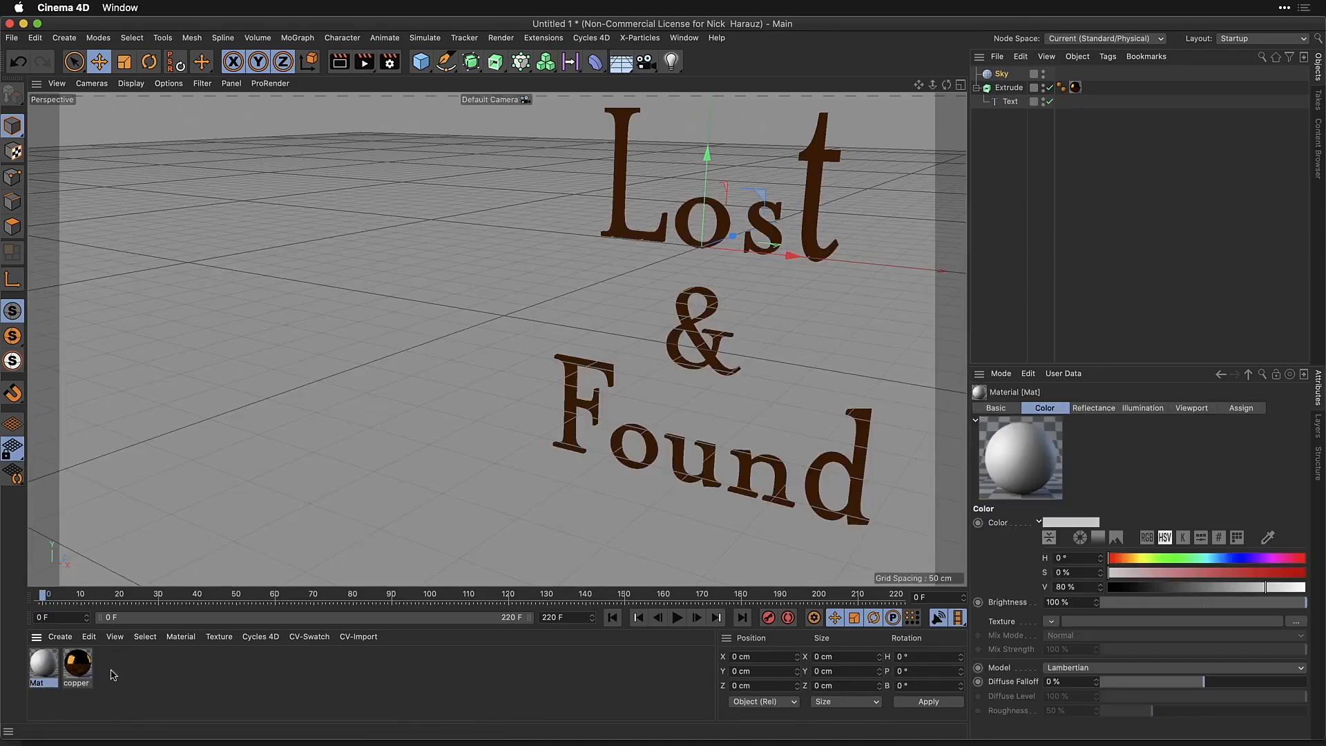
{"action": "double_click", "coordinate": [44, 684]}
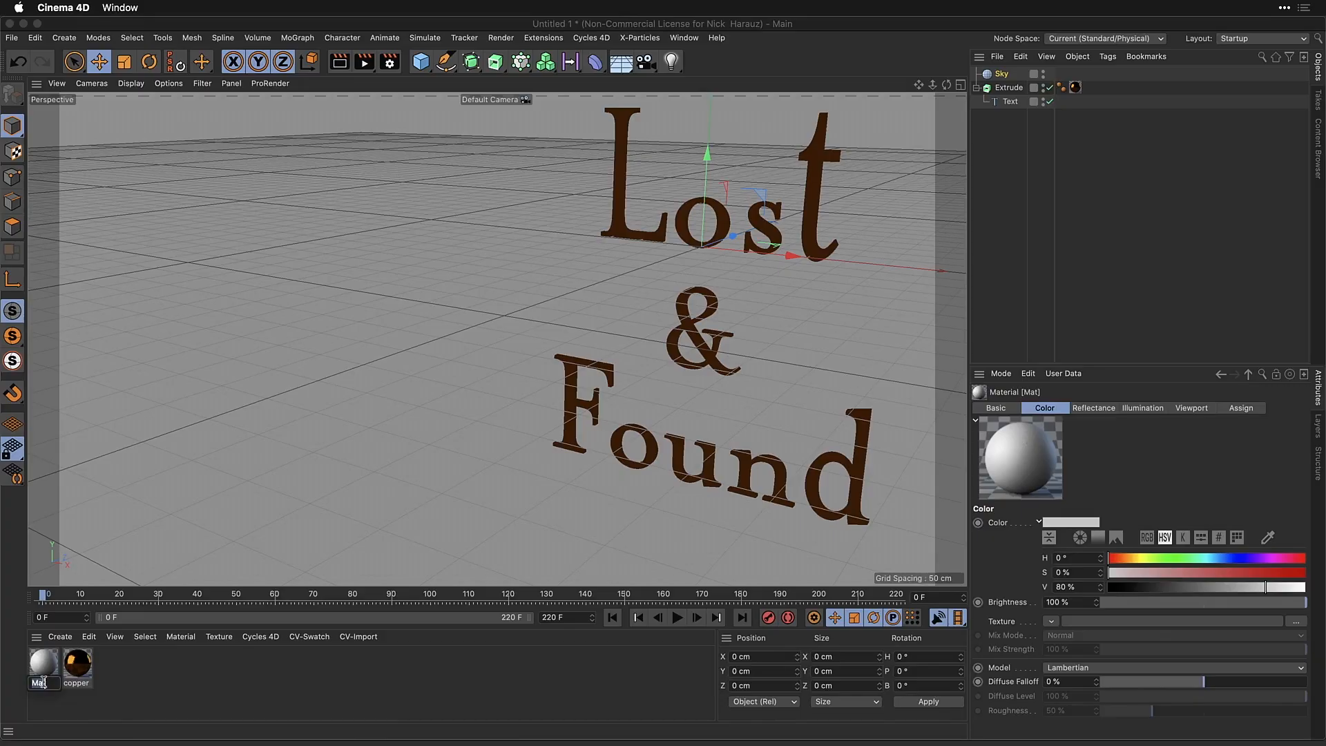
{"action": "type", "text": "HDR"}
Disable the HDR material's Color and Reflectance channels and enable Luminance
{"action": "double_click", "coordinate": [43, 664]}
{"action": "left_click_drag", "start_coordinate": [364, 97], "coordinate": [430, 92]}
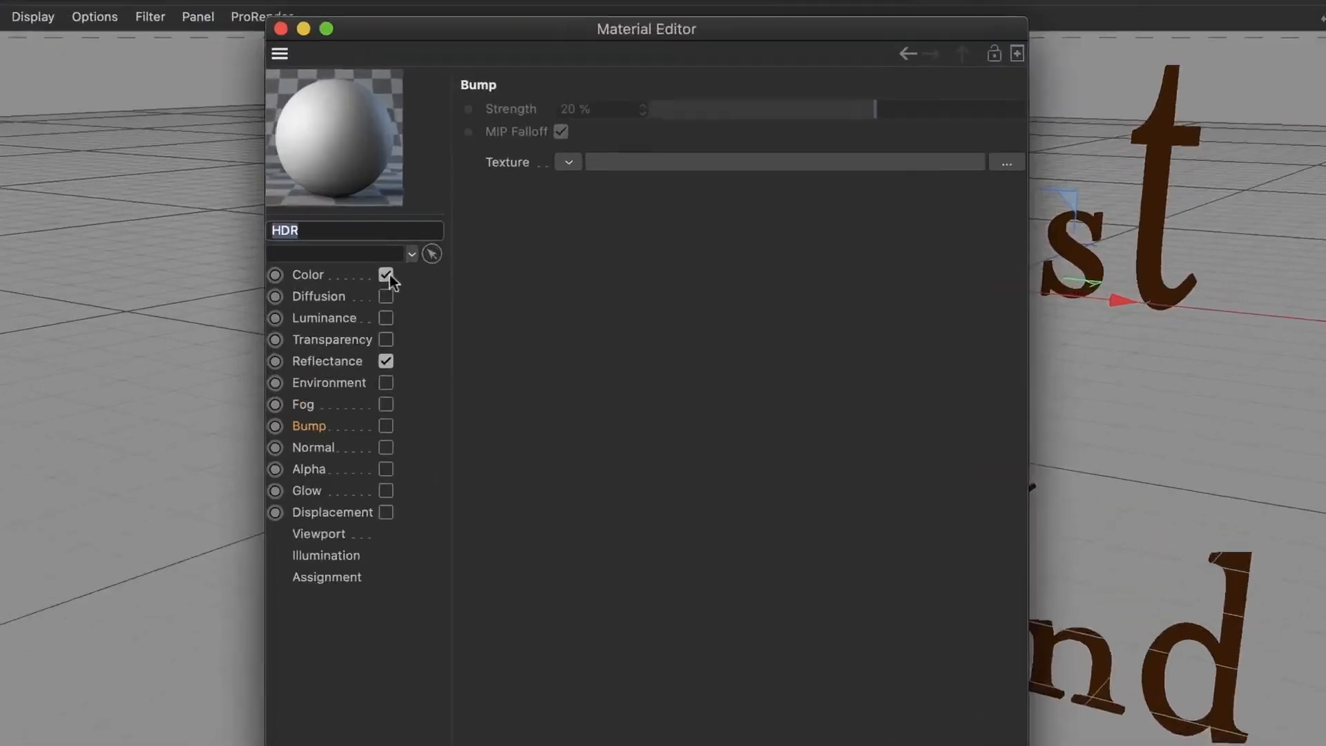
{"action": "left_click", "coordinate": [345, 240]}
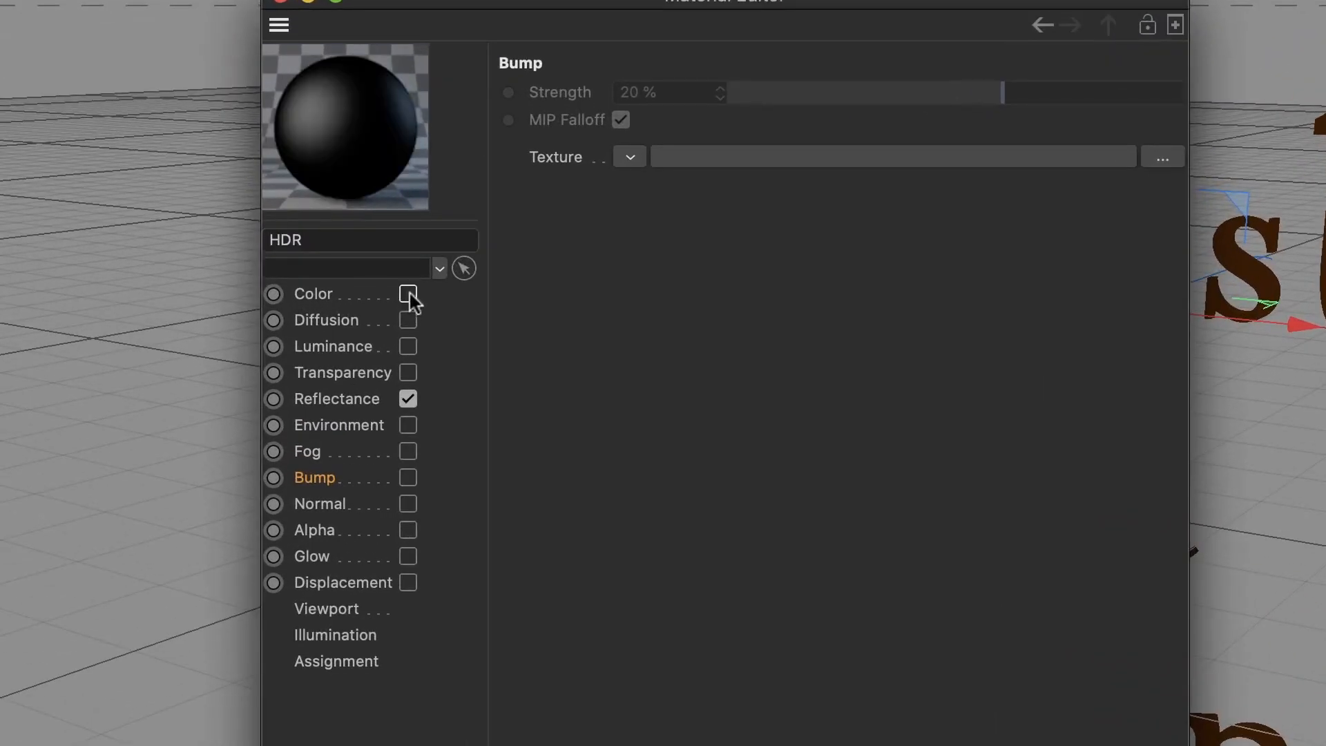
{"action": "left_click", "coordinate": [408, 399]}
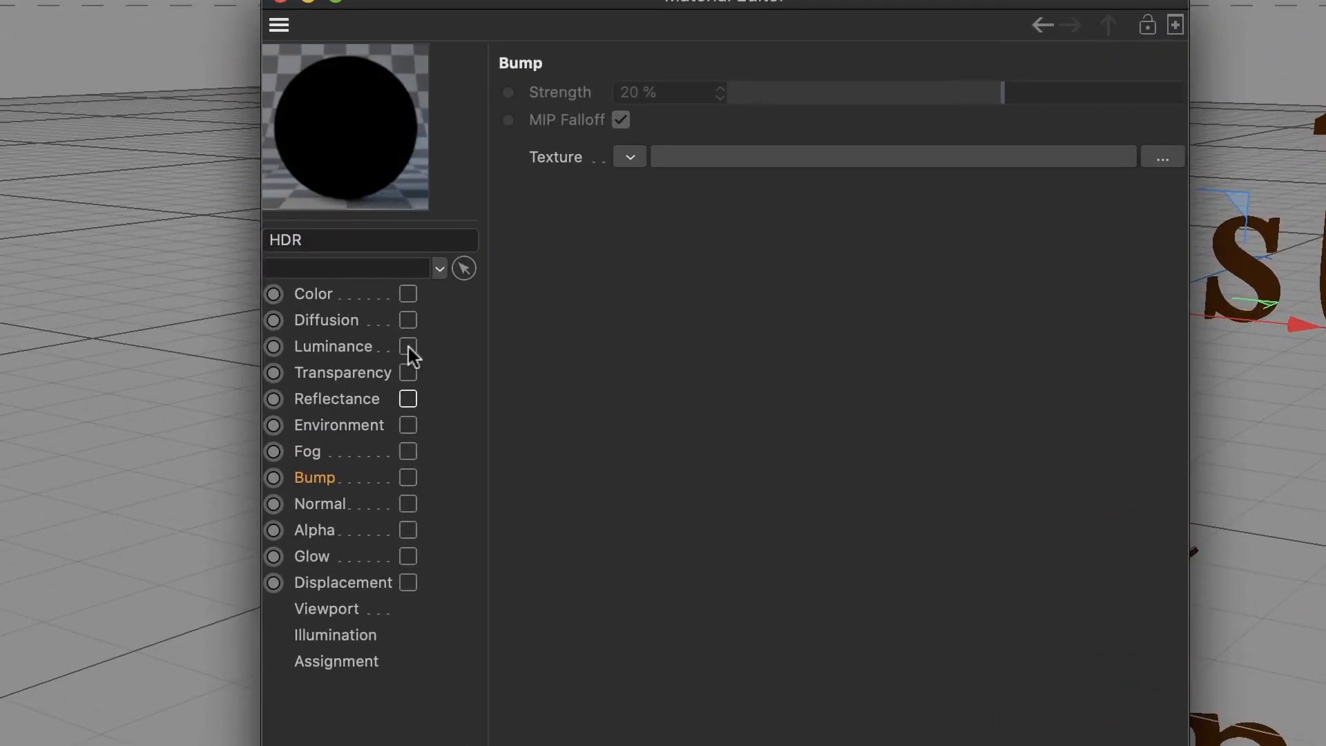
{"action": "left_click", "coordinate": [409, 347]}
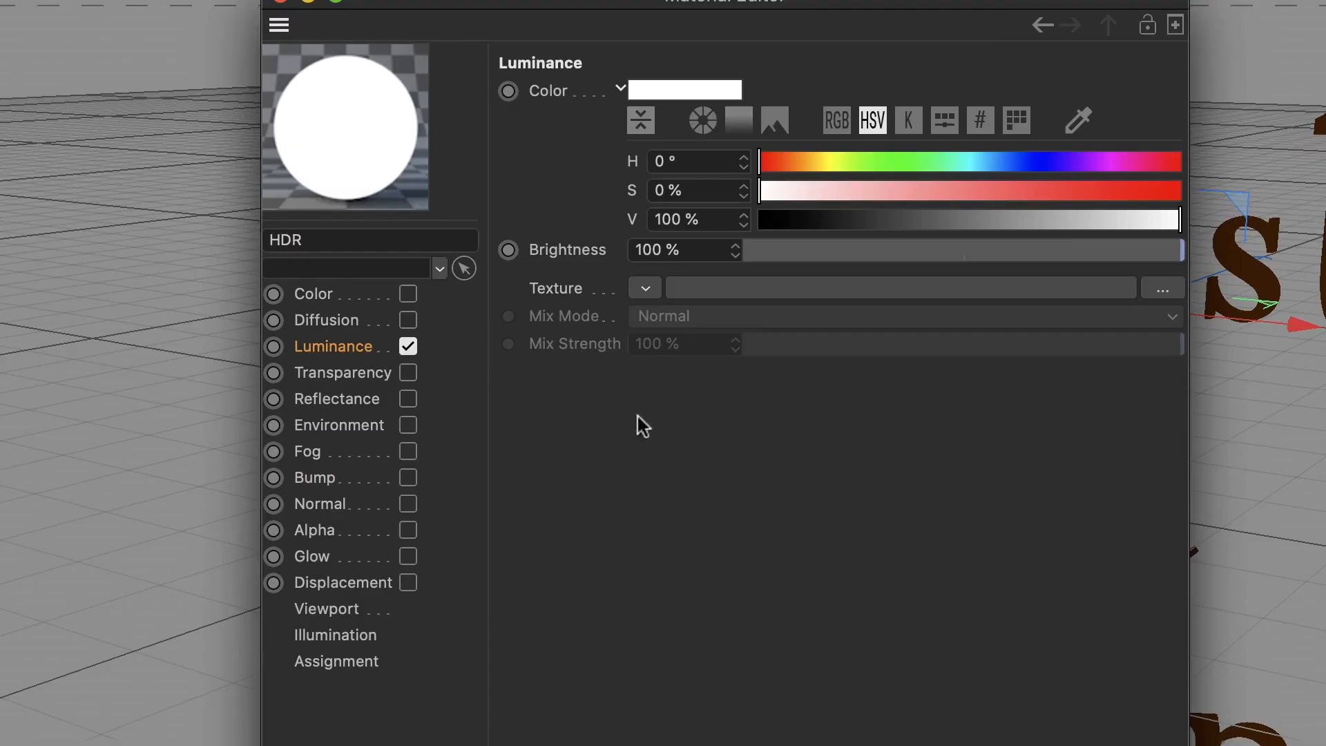
{"action": "left_click", "coordinate": [643, 289]}
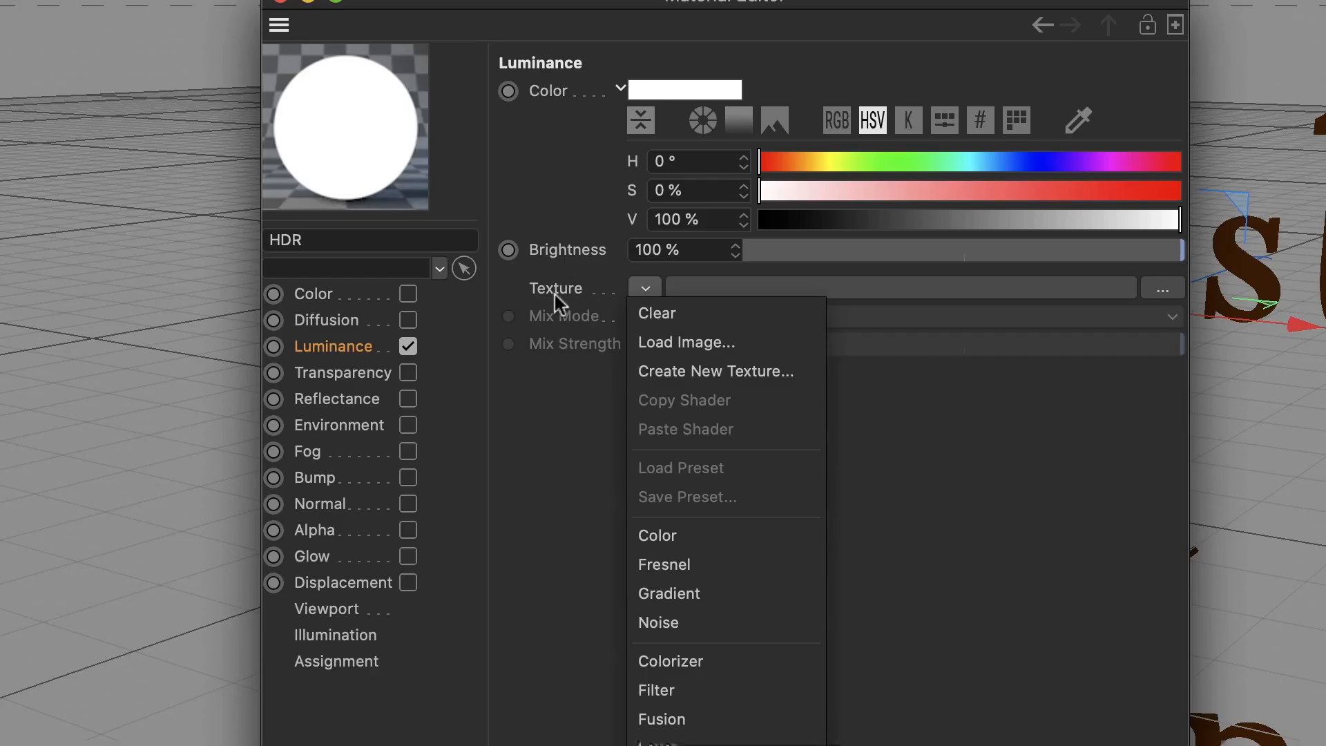
{"action": "left_click", "coordinate": [1017, 499]}
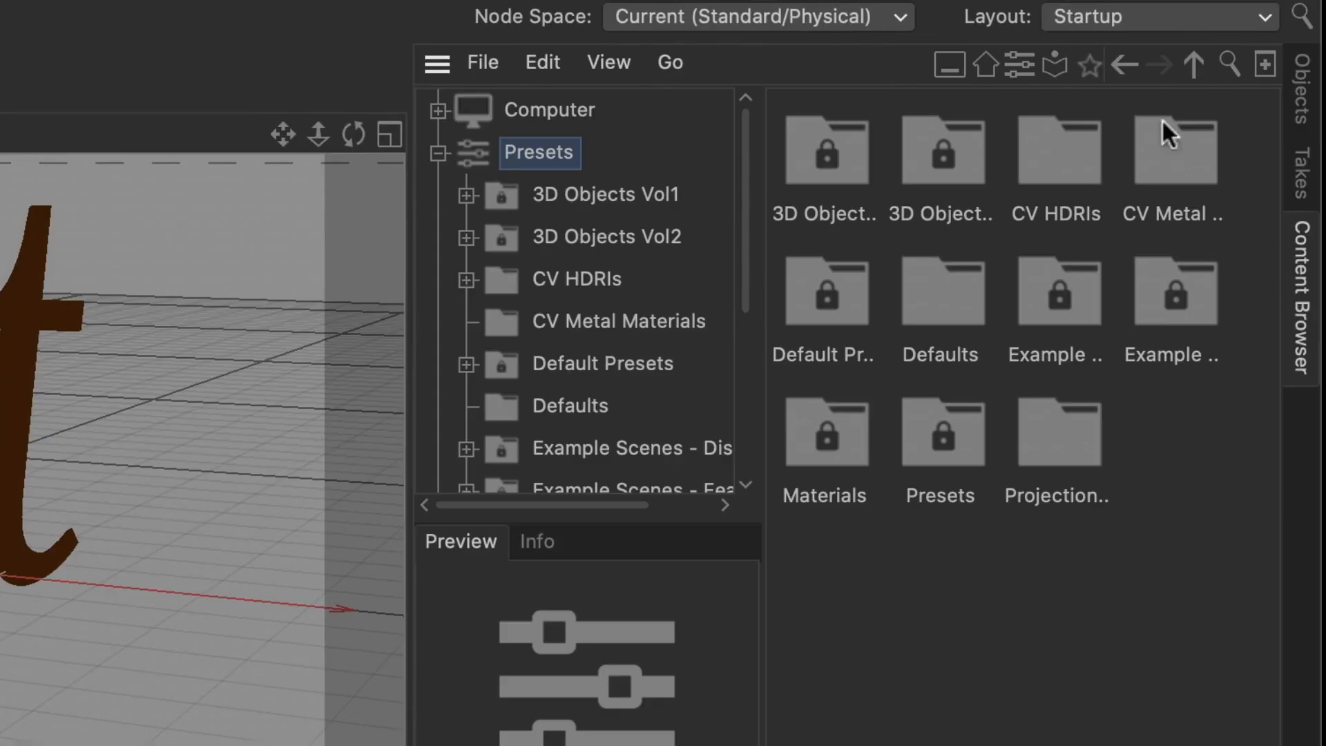
Search the presets for "hdr" and load Sunset - VHDRI.hdr as the HDR material's Luminance texture
{"action": "left_click", "coordinate": [1226, 62]}
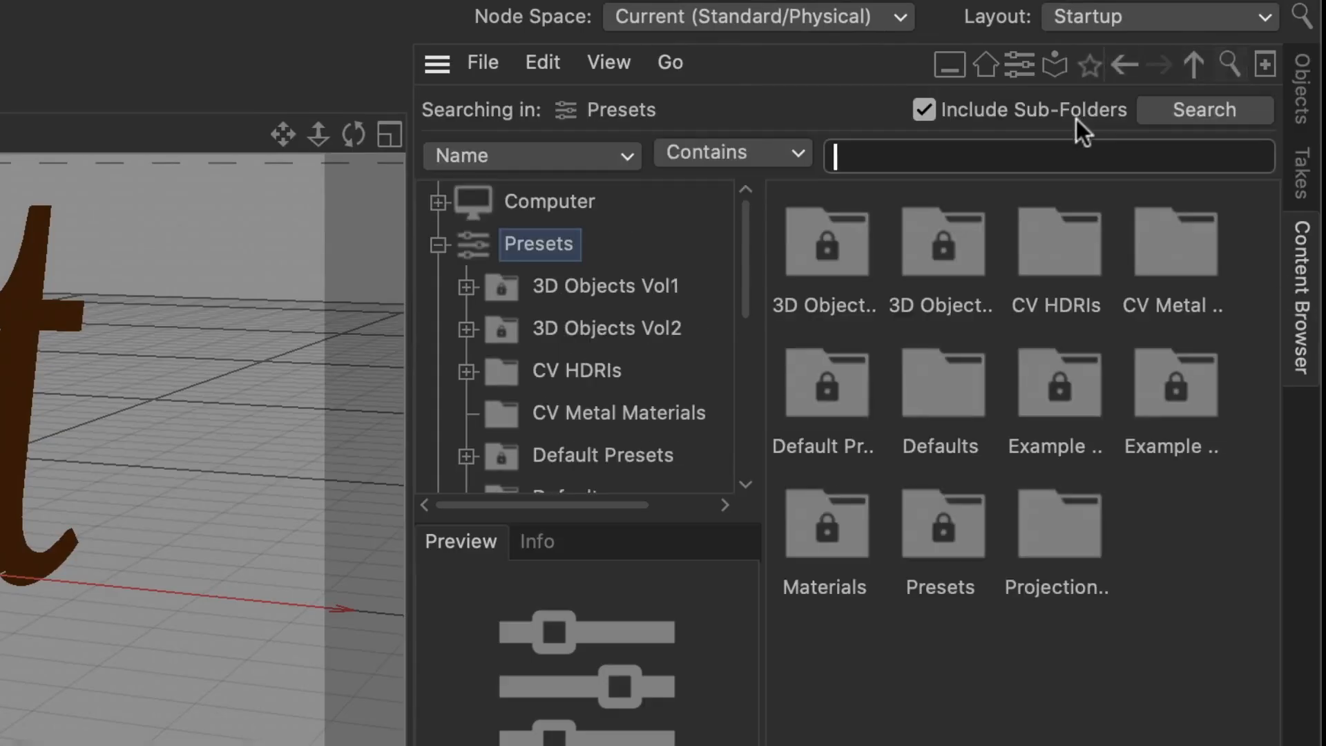
{"action": "type", "text": "hdr"}
{"action": "key", "text": "Return"}
{"action": "scroll", "coordinate": [870, 397], "scroll_direction": "down", "scroll_amount": 10}
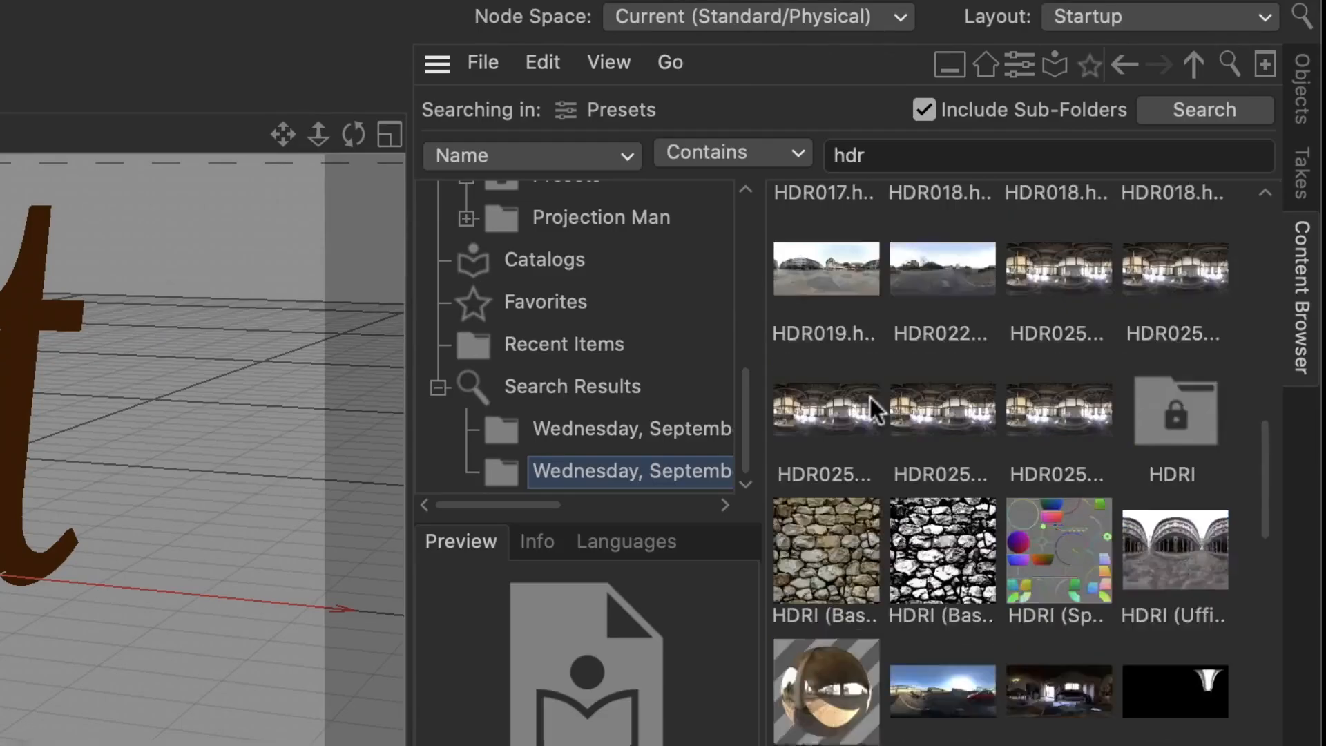
{"action": "scroll", "coordinate": [870, 396], "scroll_direction": "up", "scroll_amount": 4}
{"action": "scroll", "coordinate": [870, 398], "scroll_direction": "down", "scroll_amount": 10}
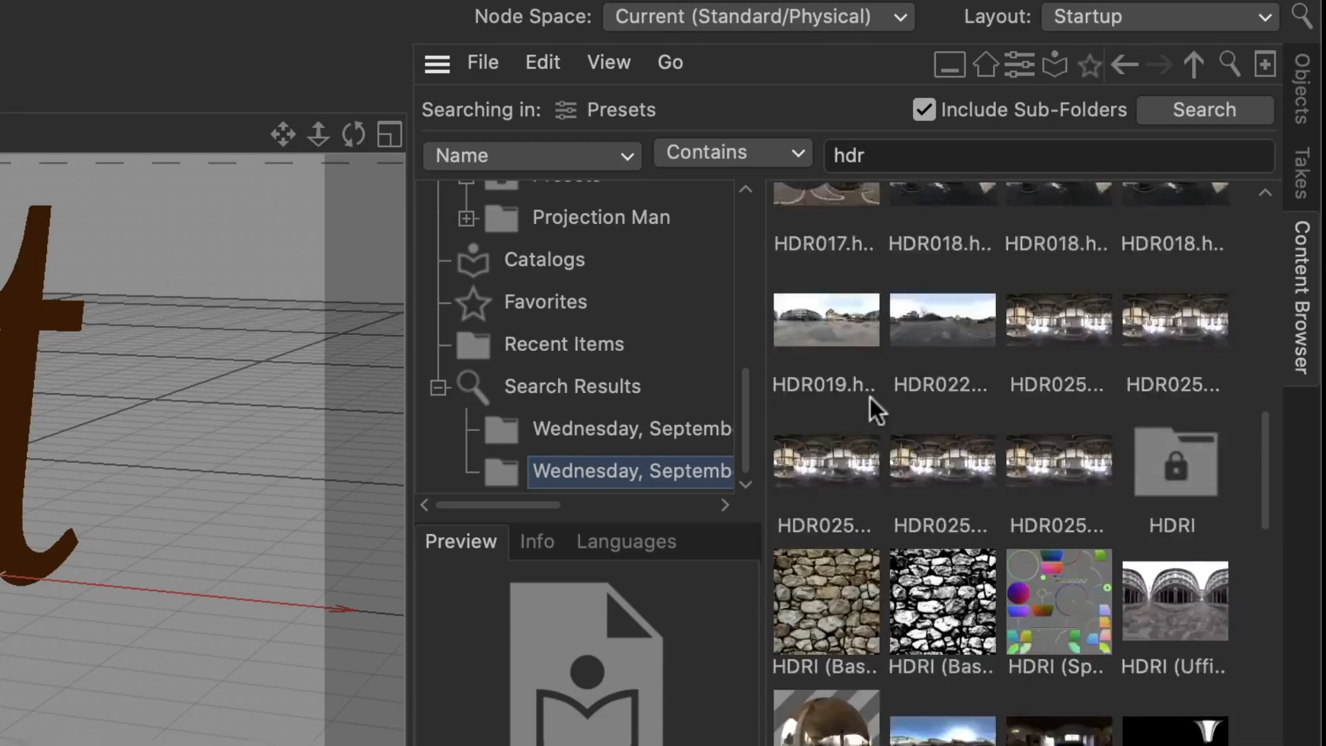
{"action": "scroll", "coordinate": [1155, 483], "scroll_direction": "down", "scroll_amount": 3}
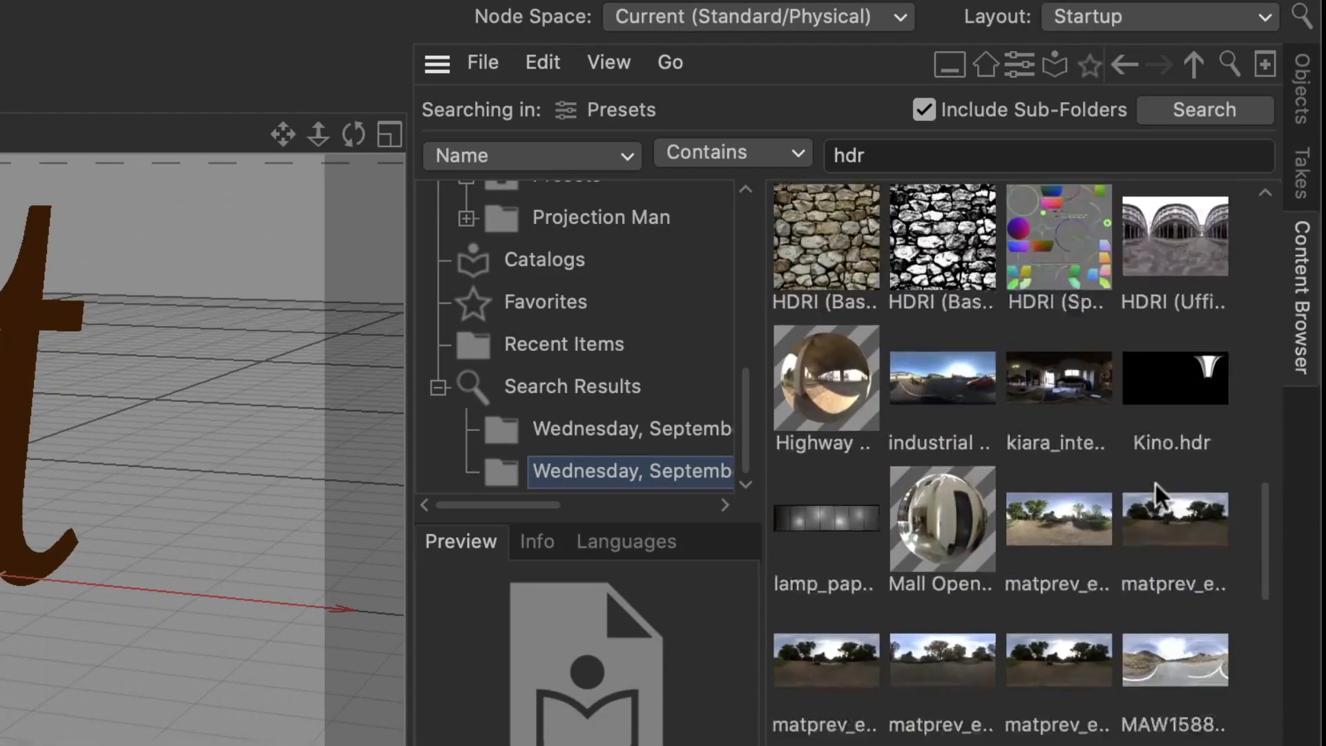
{"action": "scroll", "coordinate": [1132, 400], "scroll_direction": "down", "scroll_amount": 10}
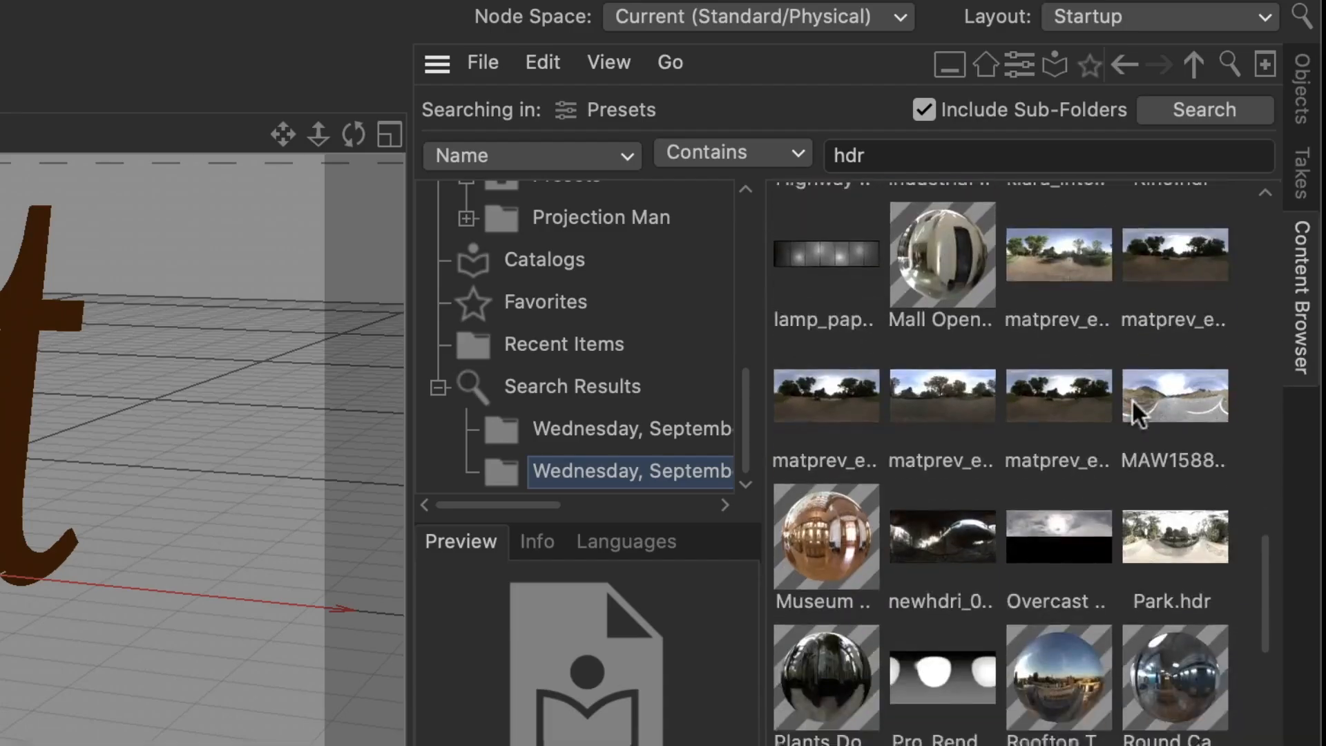
{"action": "left_click", "coordinate": [1183, 552]}
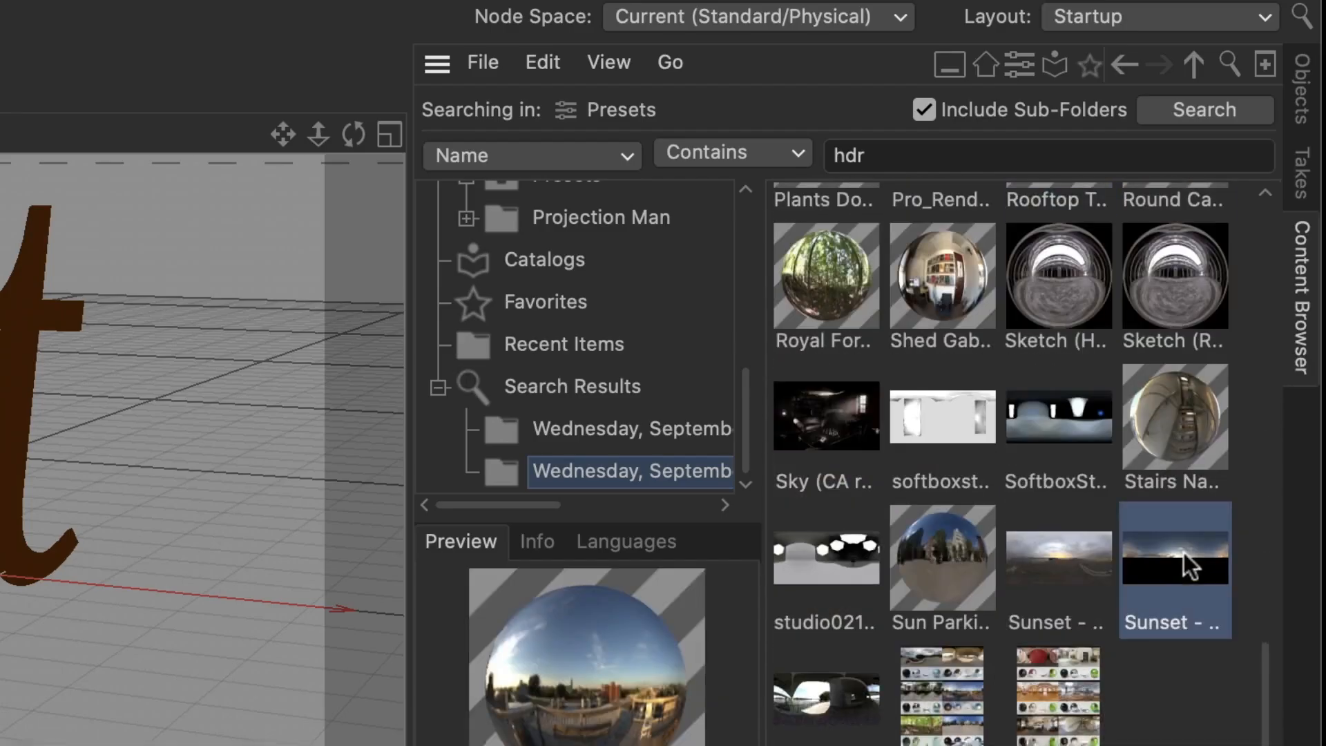
{"action": "left_click_drag", "start_coordinate": [1183, 553], "coordinate": [536, 240]}
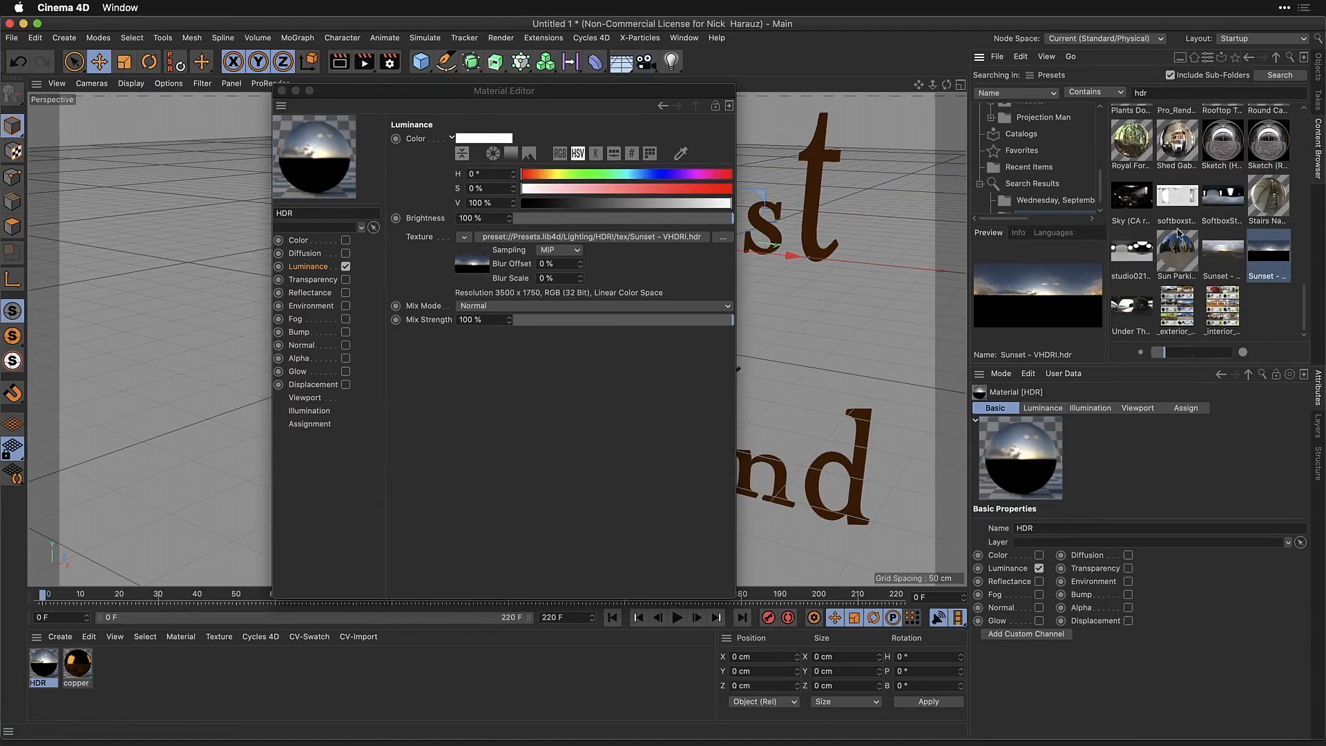
{"action": "left_click", "coordinate": [281, 90]}
Apply the HDR material to the Sky object and test-render the view
{"action": "left_click", "coordinate": [1319, 78]}
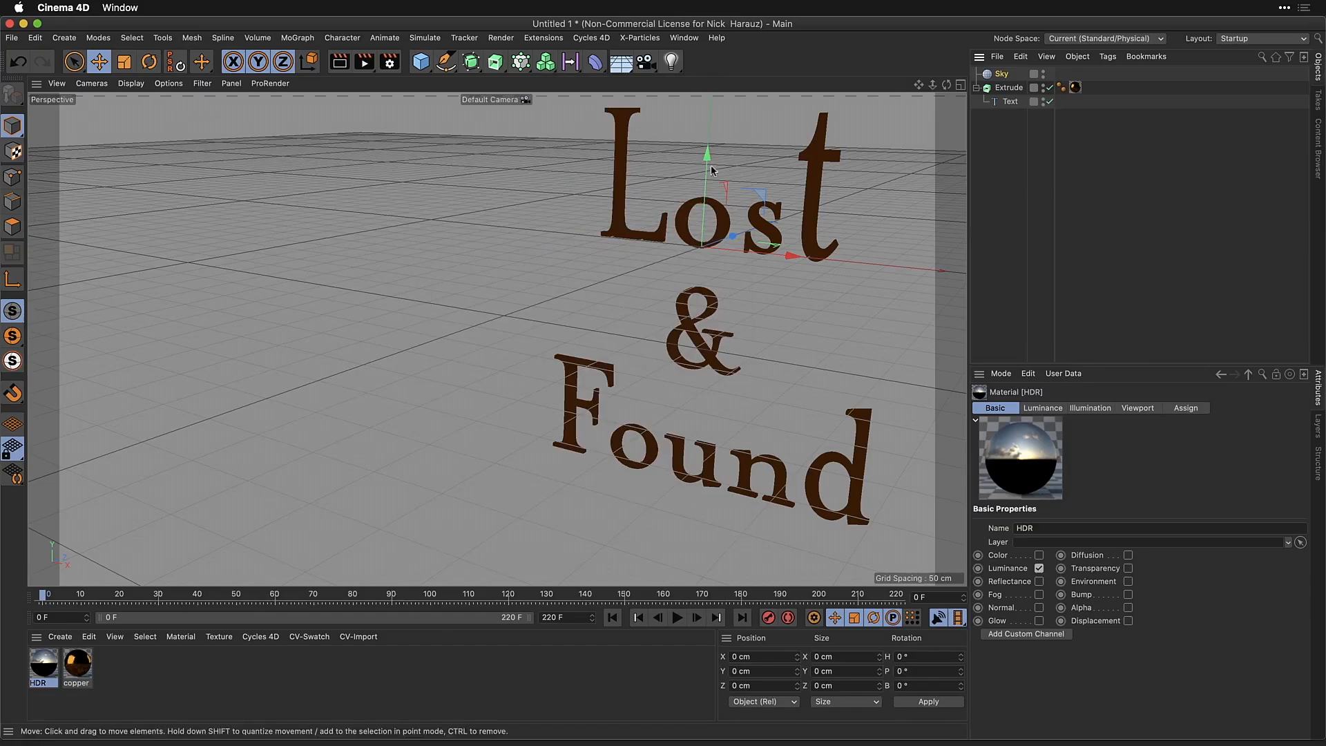
{"action": "left_click_drag", "start_coordinate": [136, 556], "coordinate": [1003, 76]}
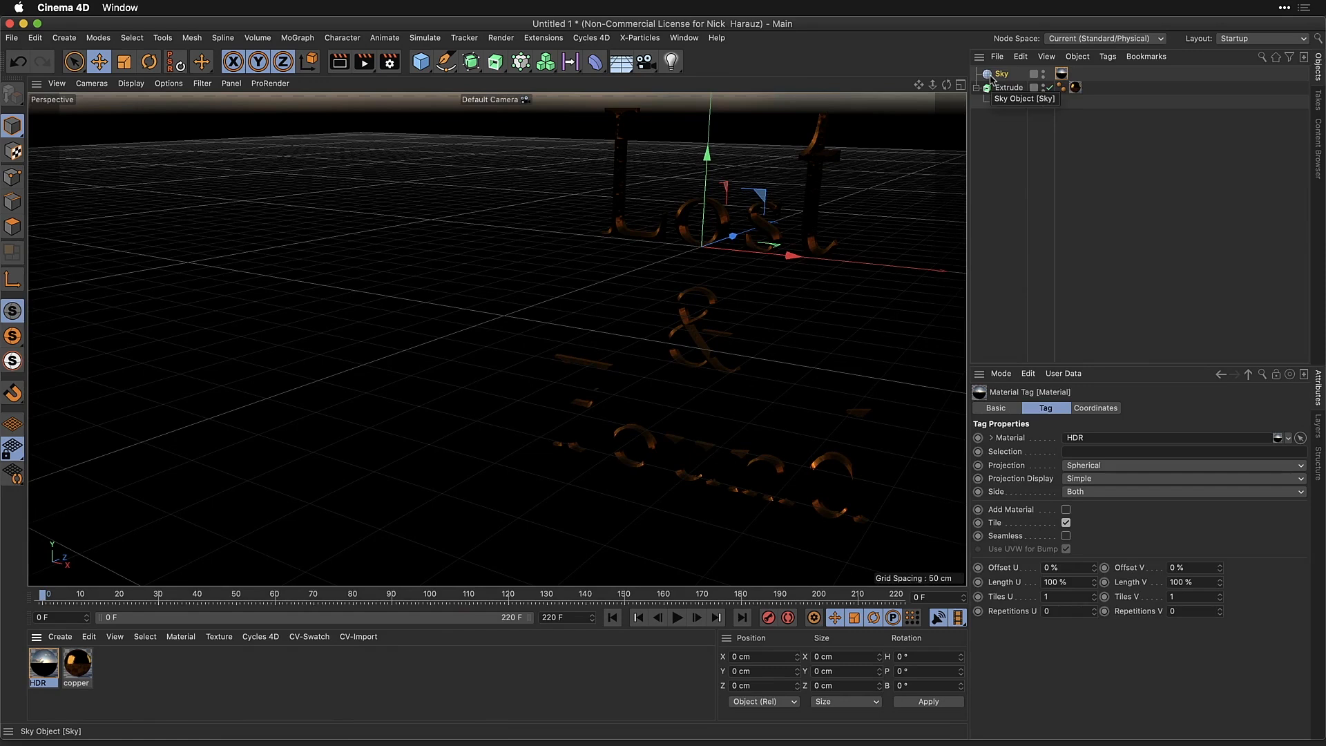
{"action": "left_click", "coordinate": [337, 64]}
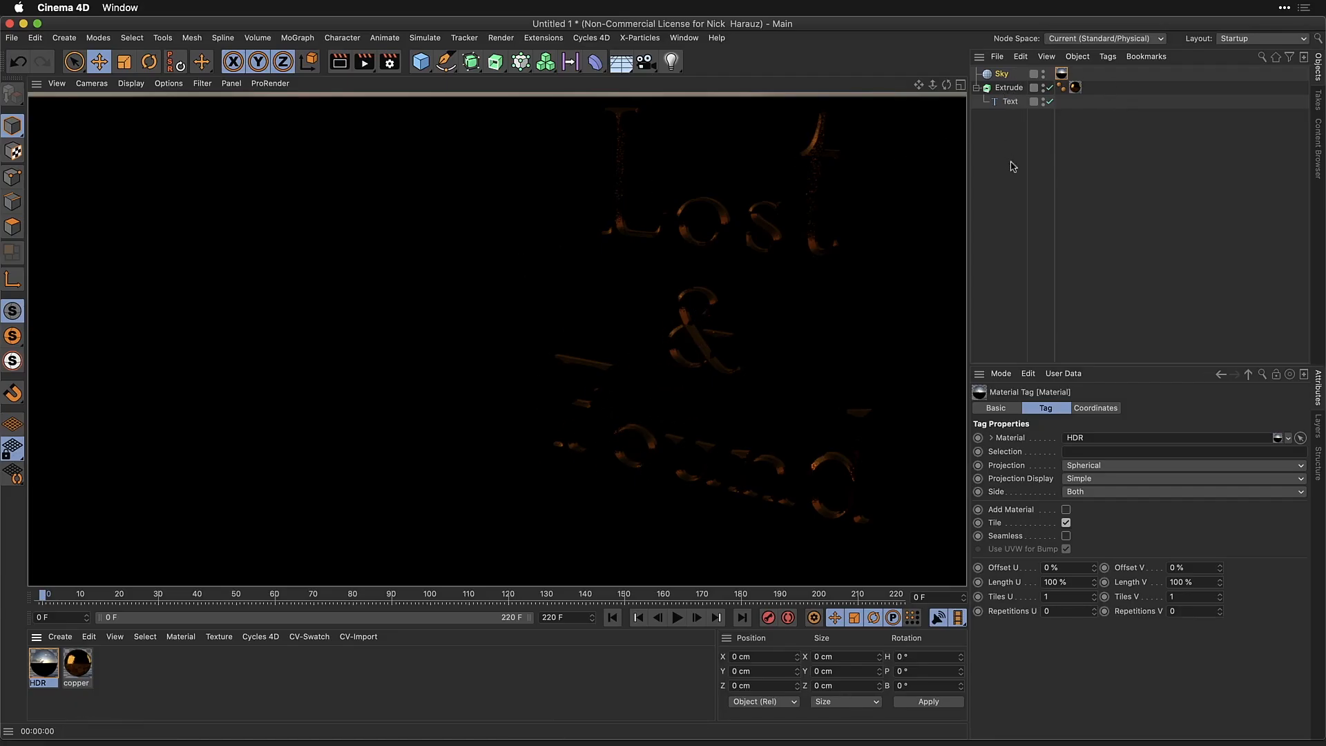
Open the HDR material for editing and select Under The Bridge.hdr by searching the presets for "bridge"
{"action": "double_click", "coordinate": [43, 665]}
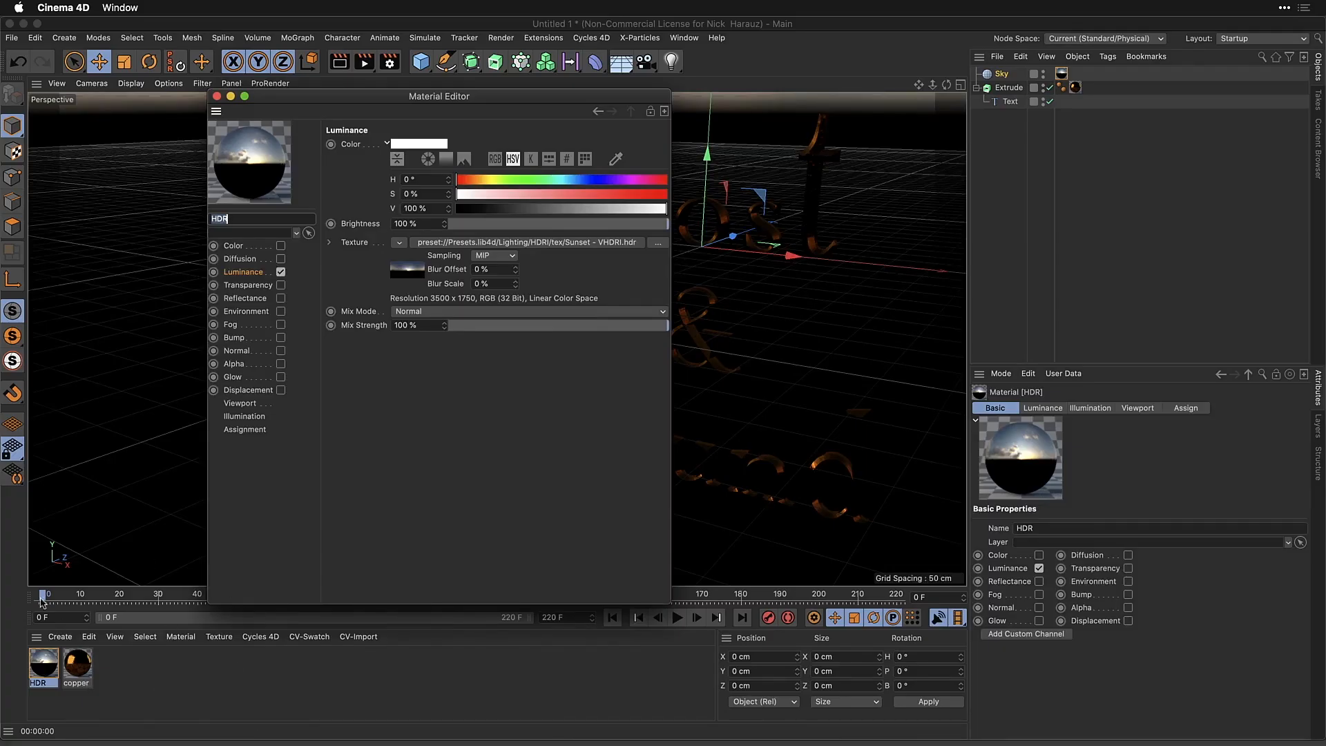
{"action": "left_click_drag", "start_coordinate": [439, 105], "coordinate": [465, 151]}
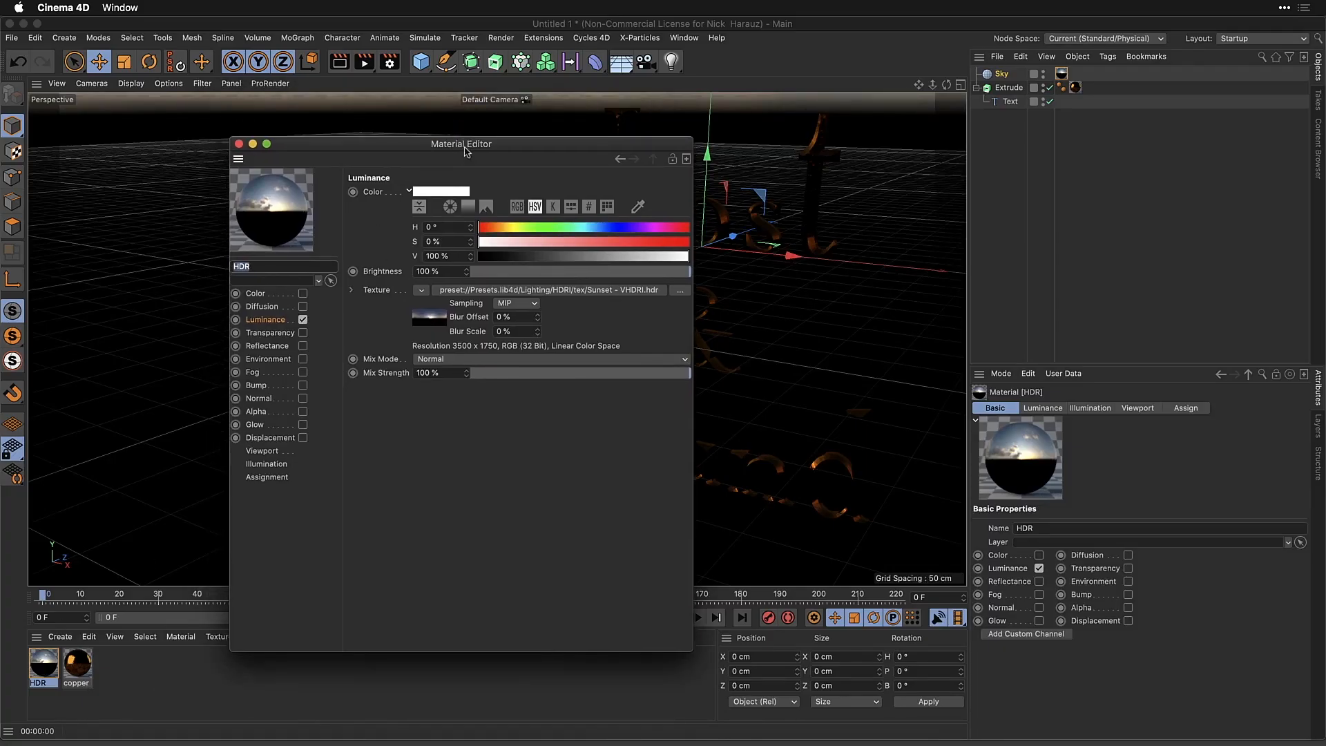
{"action": "left_click", "coordinate": [1318, 159]}
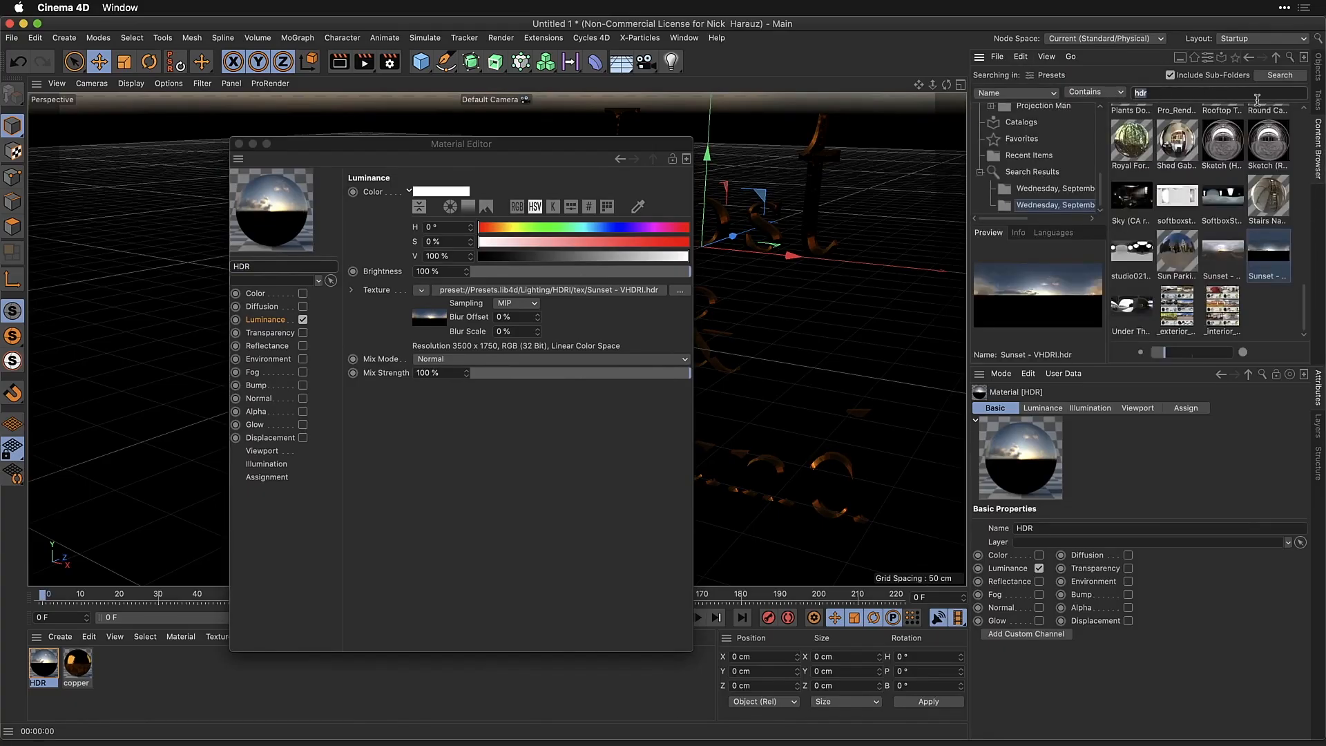
{"action": "type", "text": "ric"}
{"action": "key", "text": "Return"}
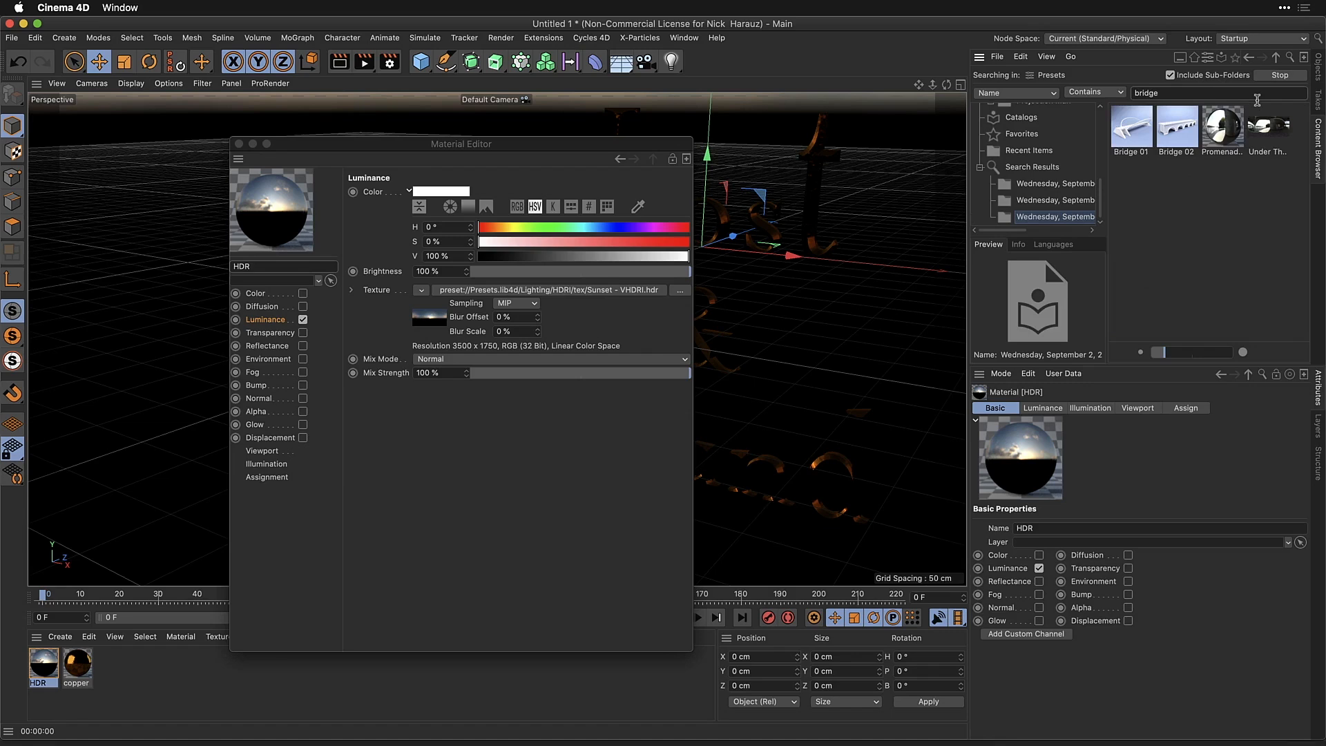
{"action": "left_click", "coordinate": [1268, 137]}
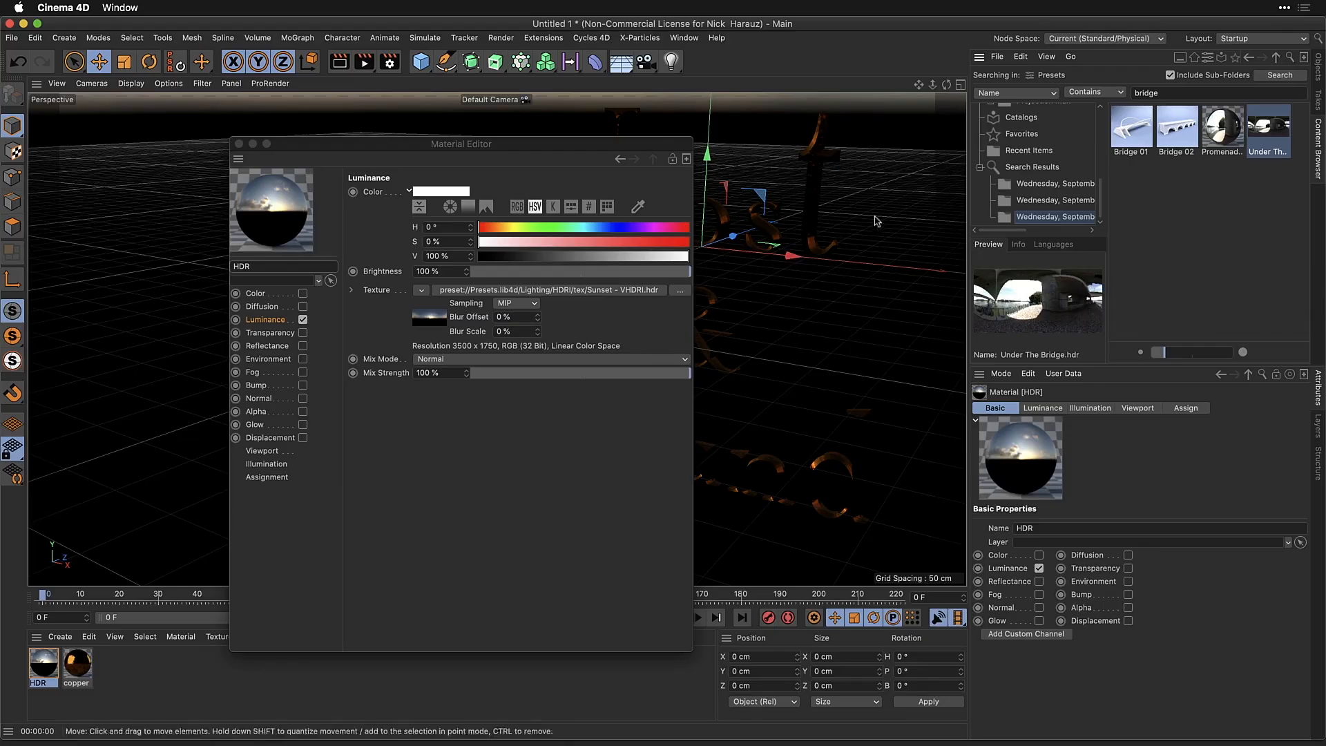
Wrap the HDR material's Luminance texture in a Filter shader and set its Saturation to -100%
{"action": "left_click", "coordinate": [421, 290]}
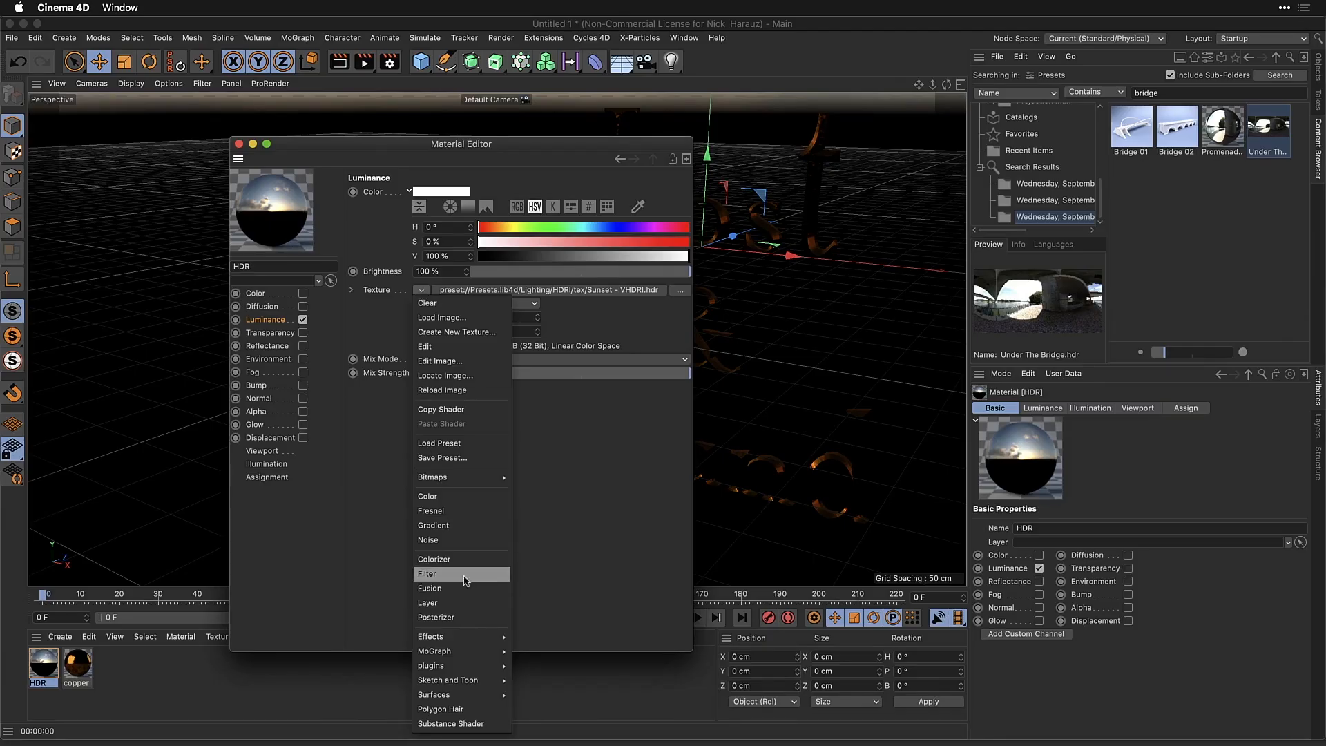
{"action": "left_click", "coordinate": [462, 575]}
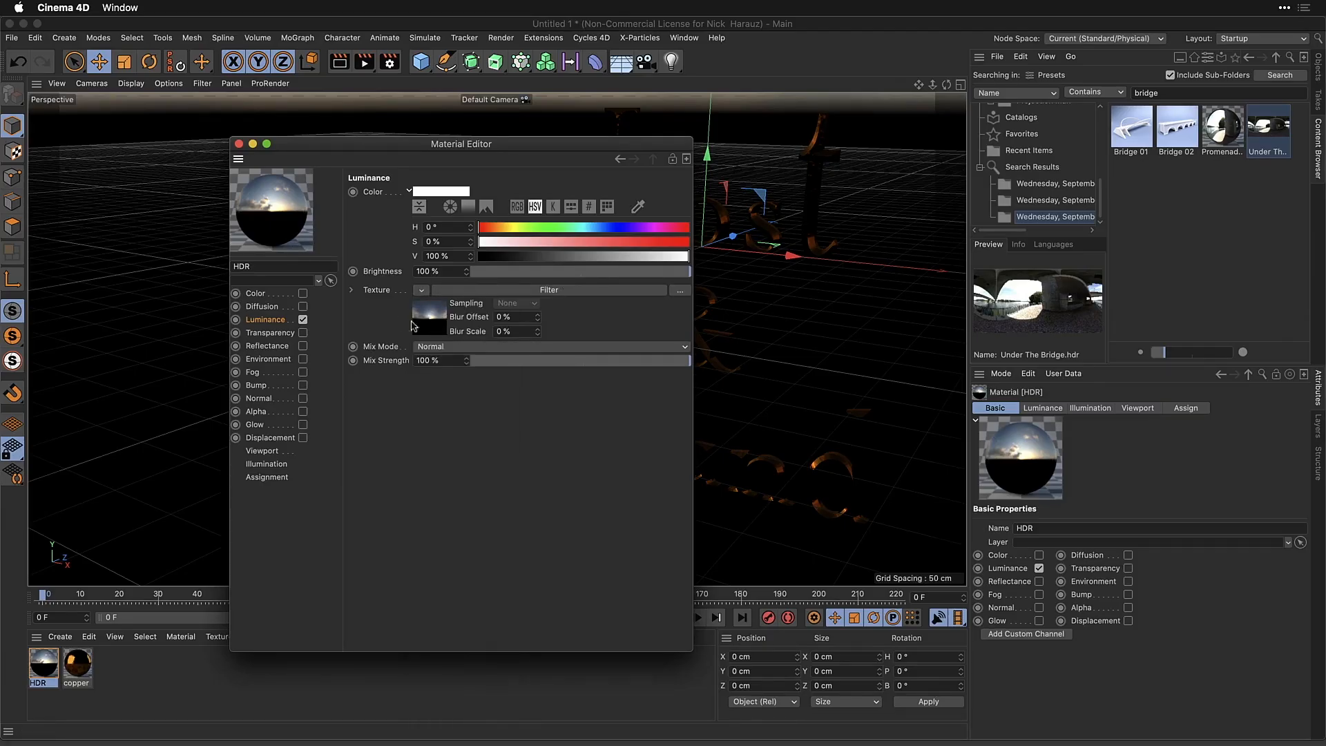
{"action": "left_click", "coordinate": [426, 325]}
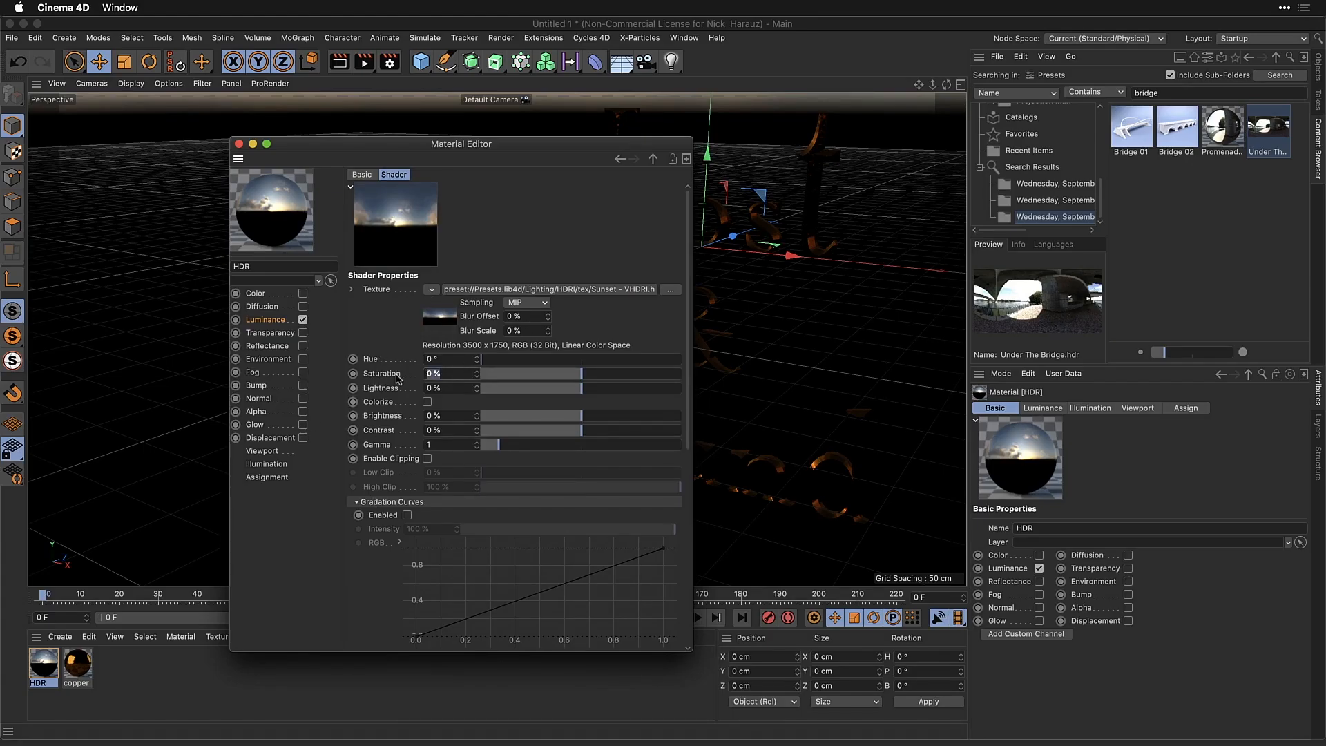
{"action": "type", "text": "-100"}
{"action": "key", "text": "Return"}
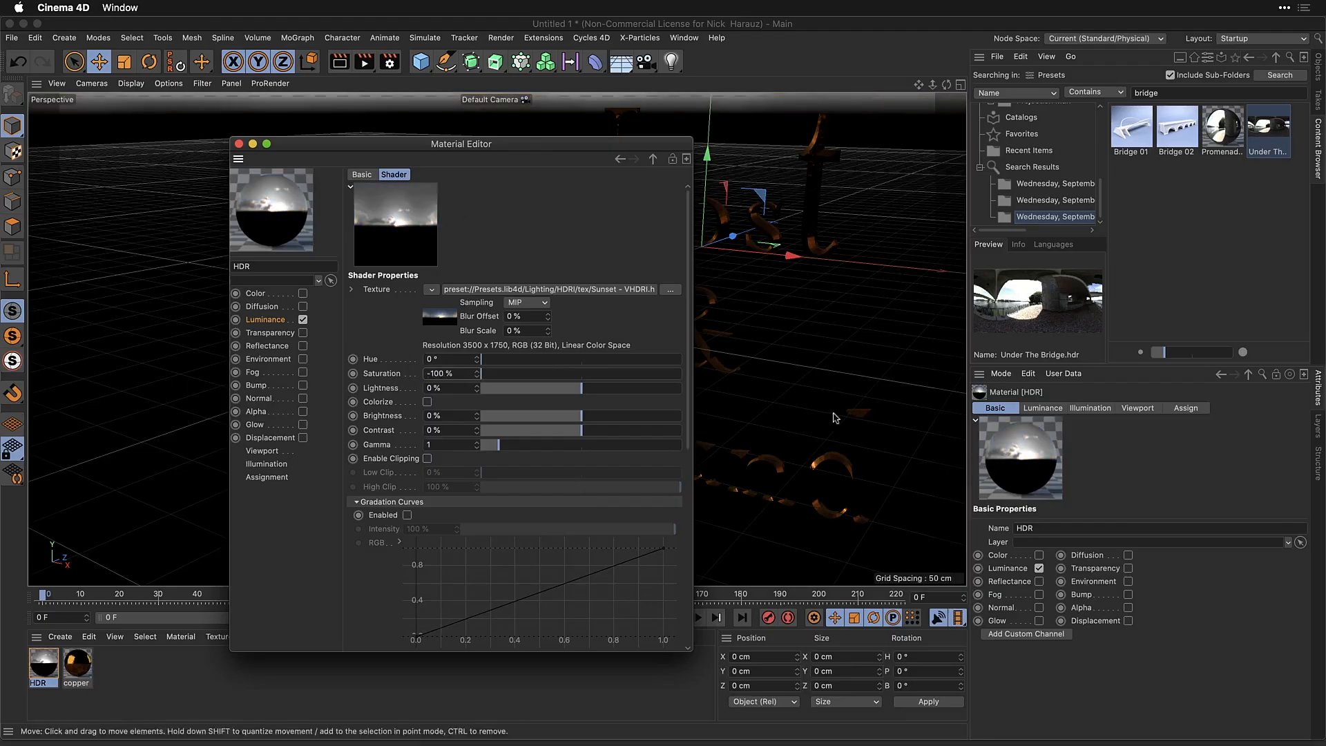
Replace the Filter shader's texture with Under The Bridge.hdr and test-render the scene
{"action": "left_click_drag", "start_coordinate": [1271, 128], "coordinate": [1265, 129]}
{"action": "left_click_drag", "start_coordinate": [591, 202], "coordinate": [436, 309]}
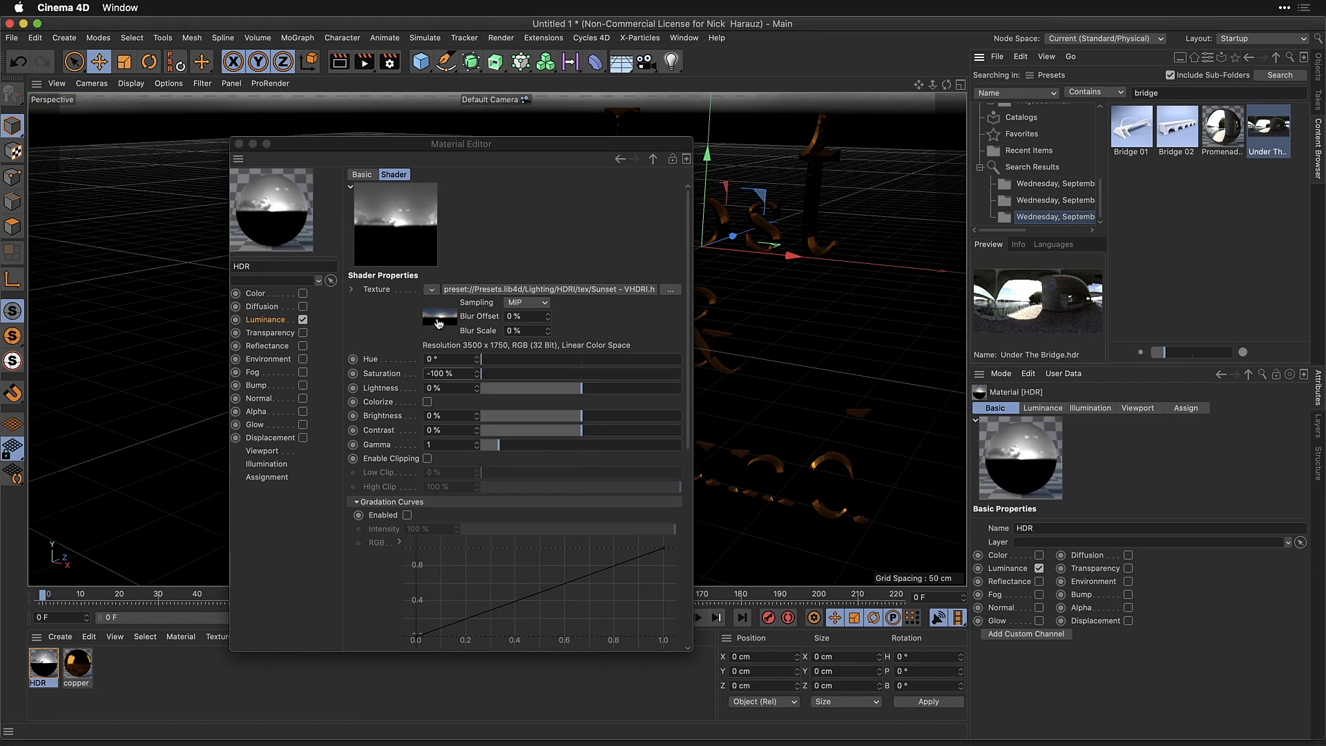
{"action": "left_click_drag", "start_coordinate": [438, 322], "coordinate": [429, 326]}
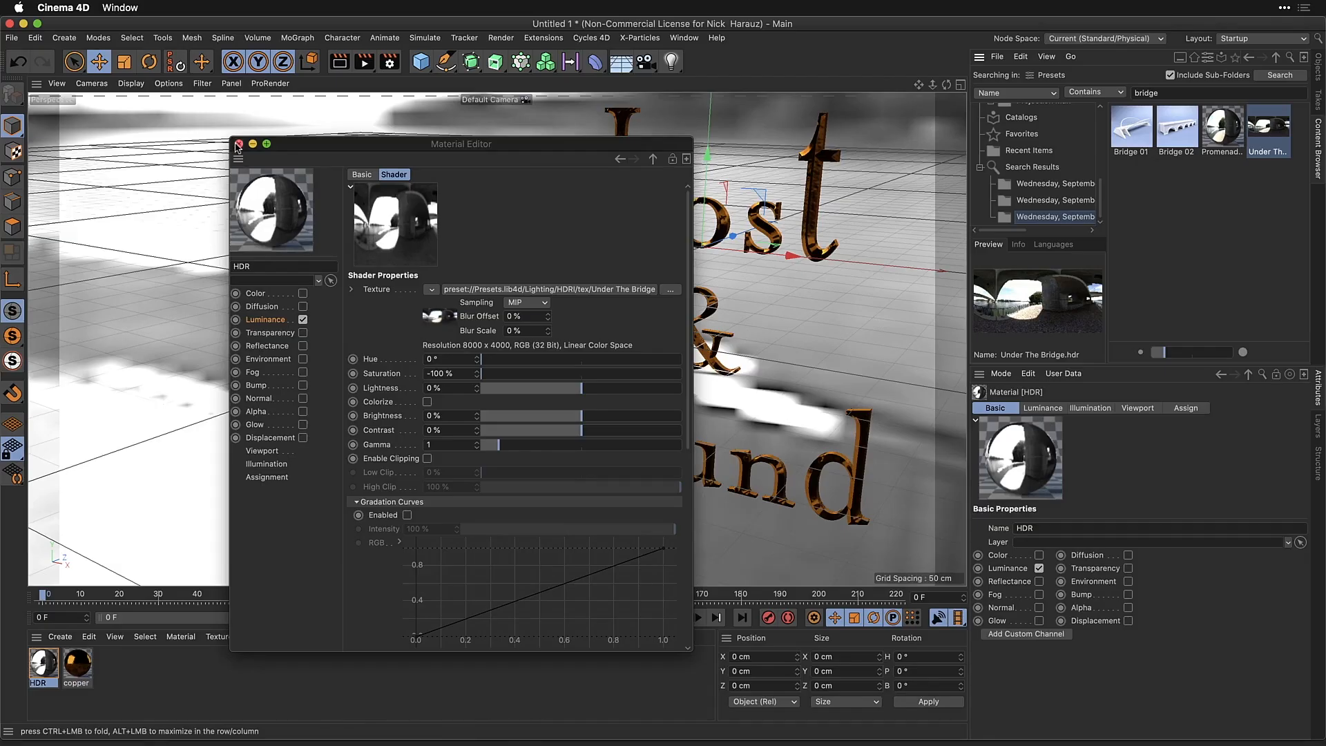
{"action": "left_click", "coordinate": [239, 144]}
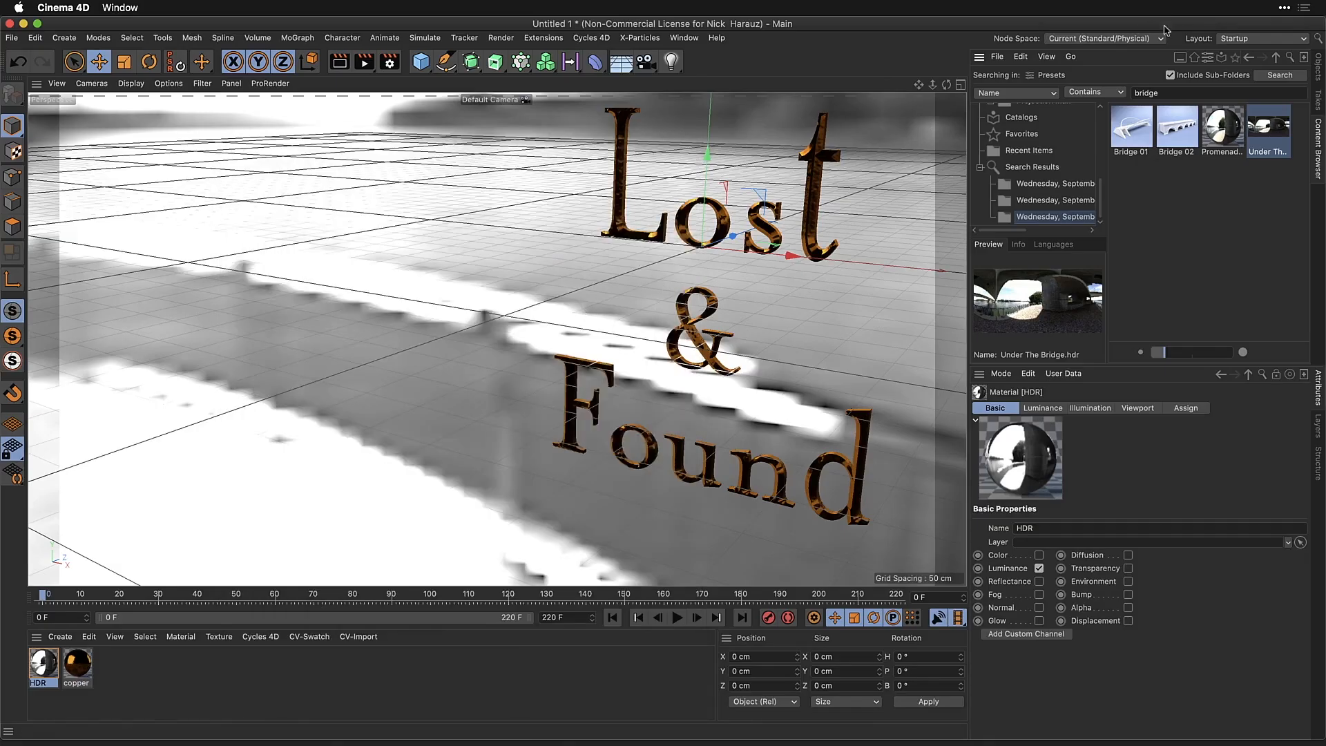
{"action": "left_click", "coordinate": [1319, 69]}
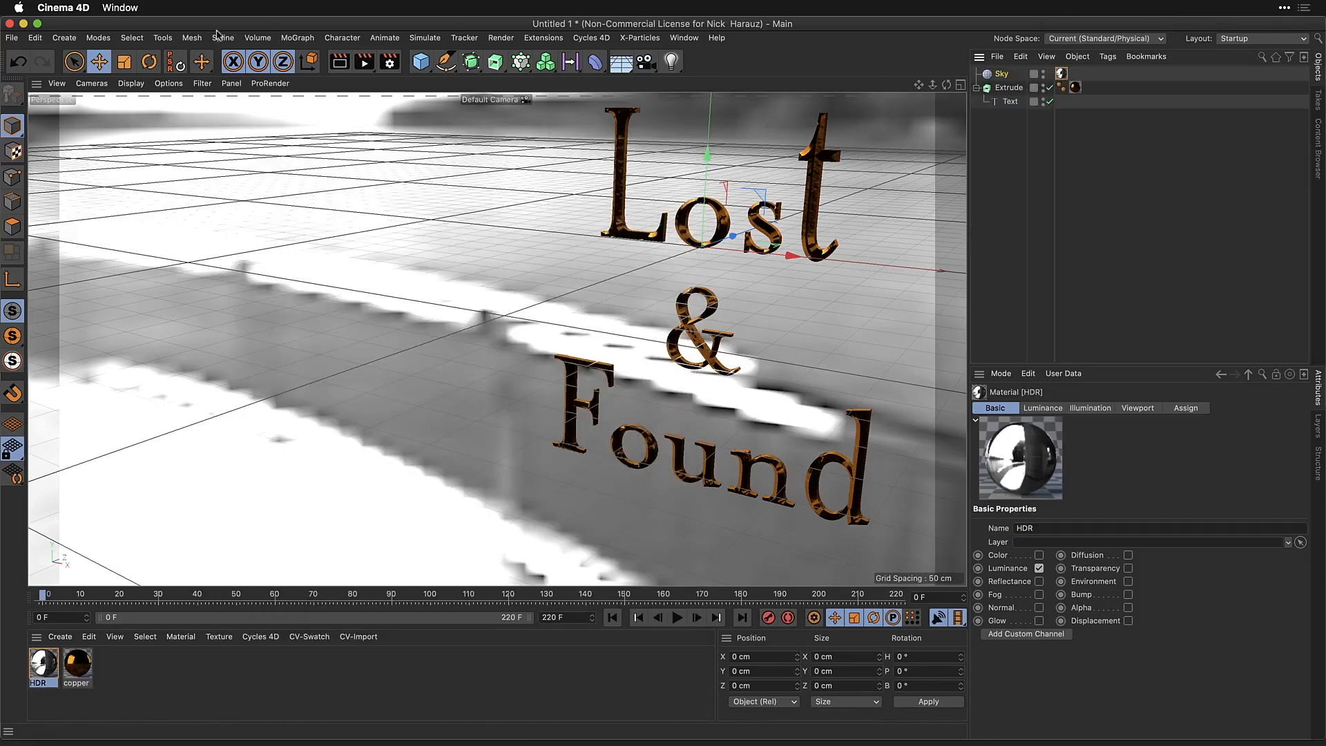
{"action": "left_click", "coordinate": [341, 62]}
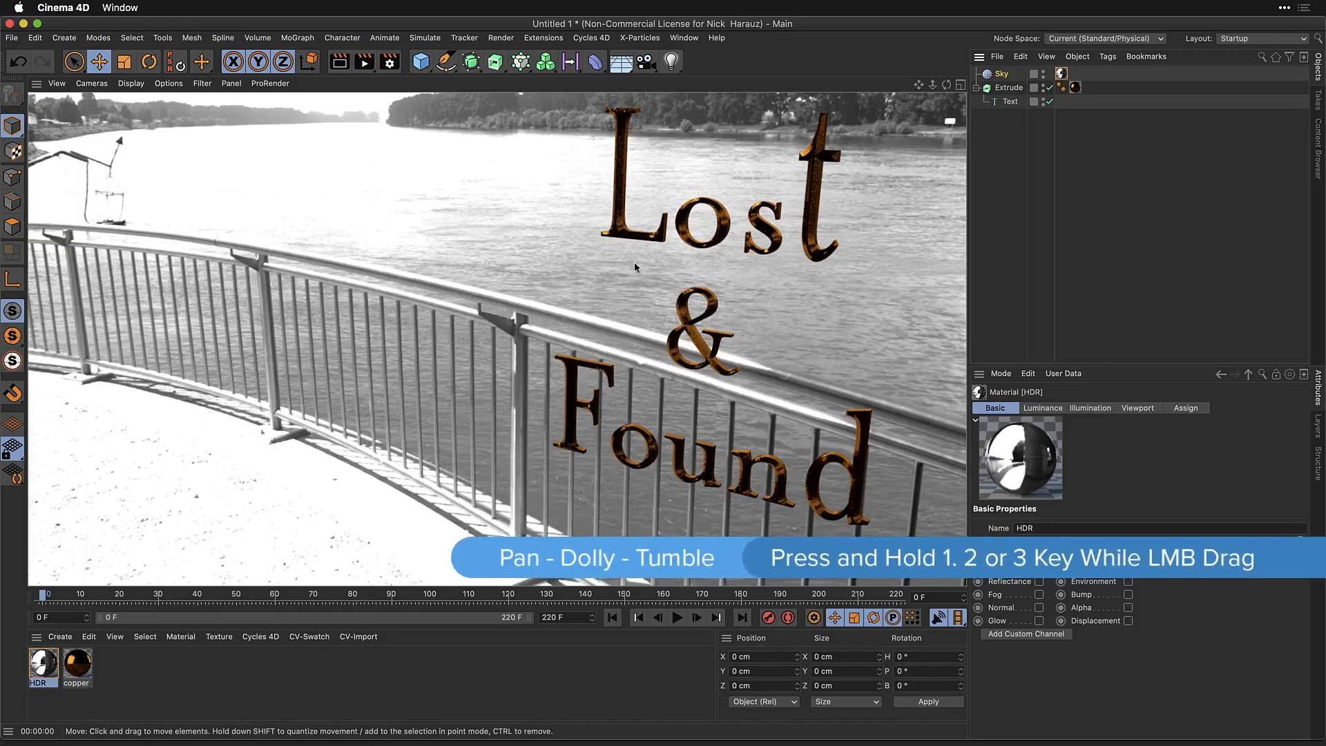
Add a Compositing tag to the Sky object and disable Seen by Camera
{"action": "left_click_drag", "start_coordinate": [634, 261], "coordinate": [657, 232], "text": "alt"}
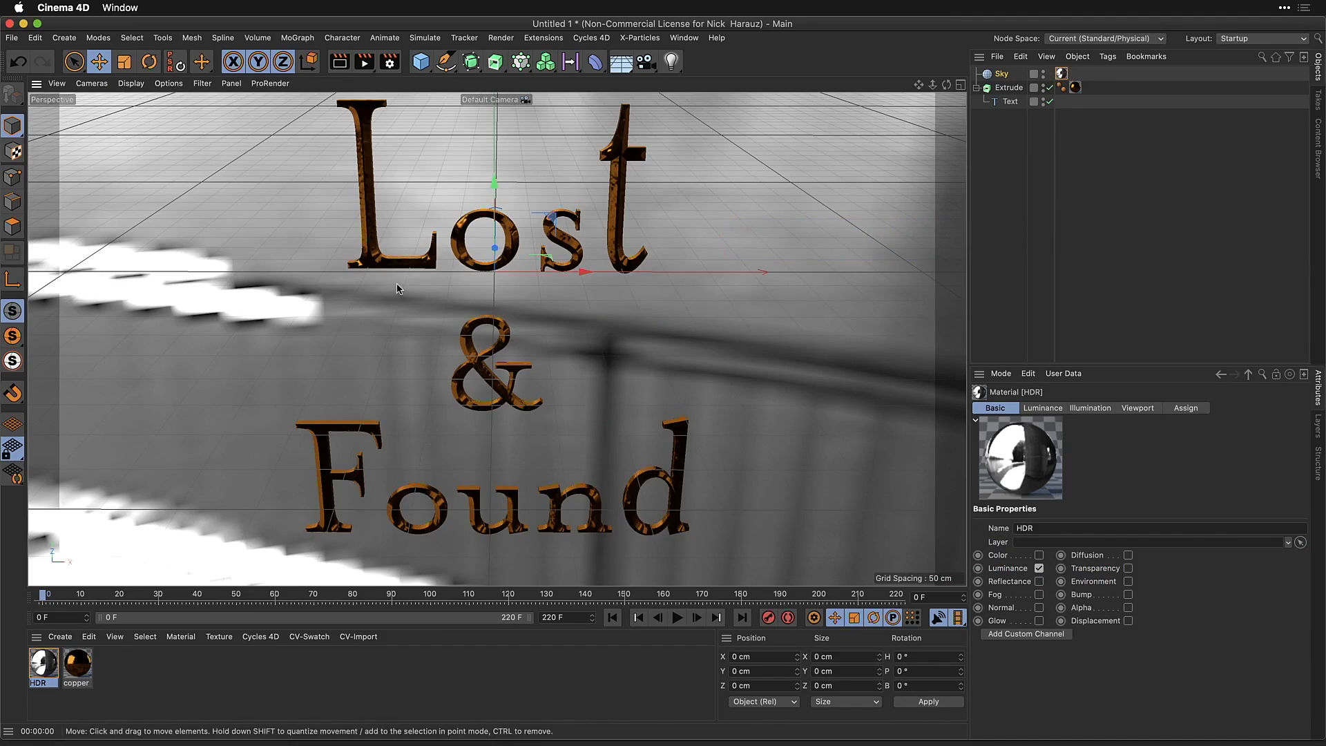
{"action": "right_click", "coordinate": [996, 75]}
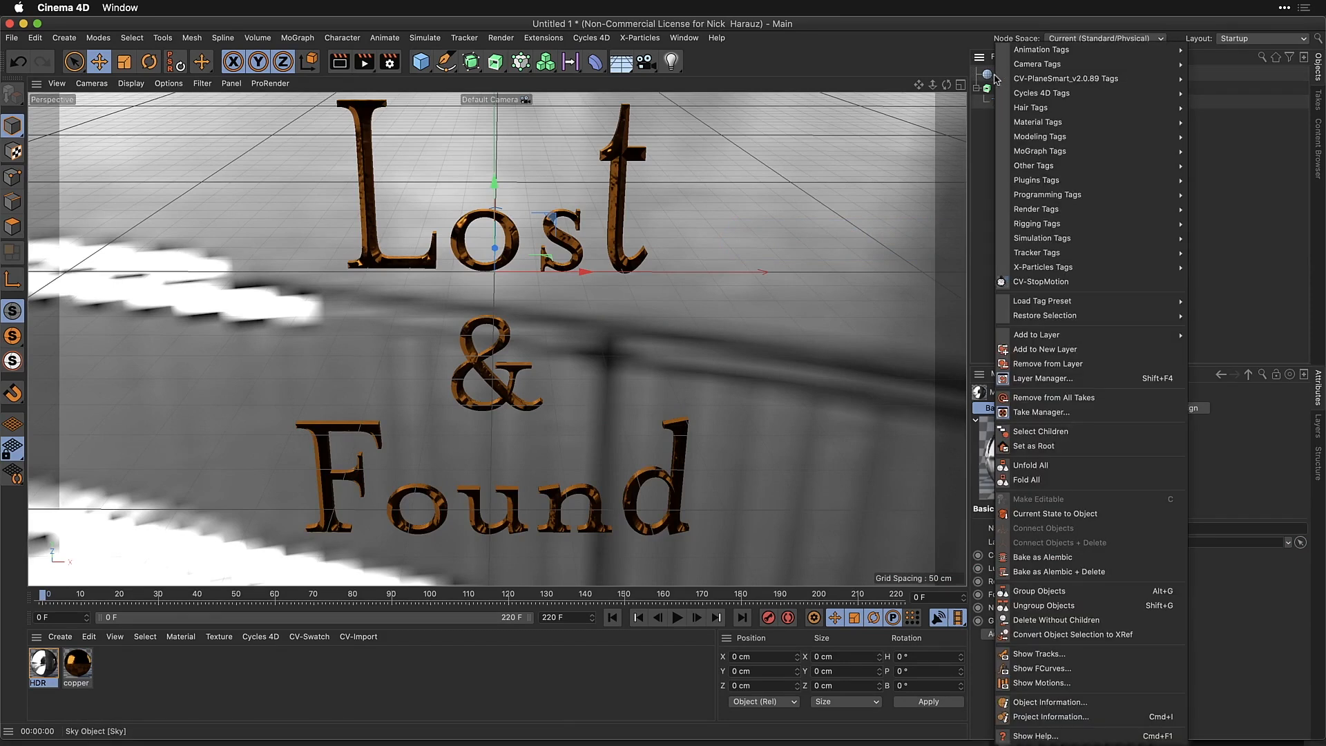
{"action": "mouse_move", "coordinate": [996, 77]}
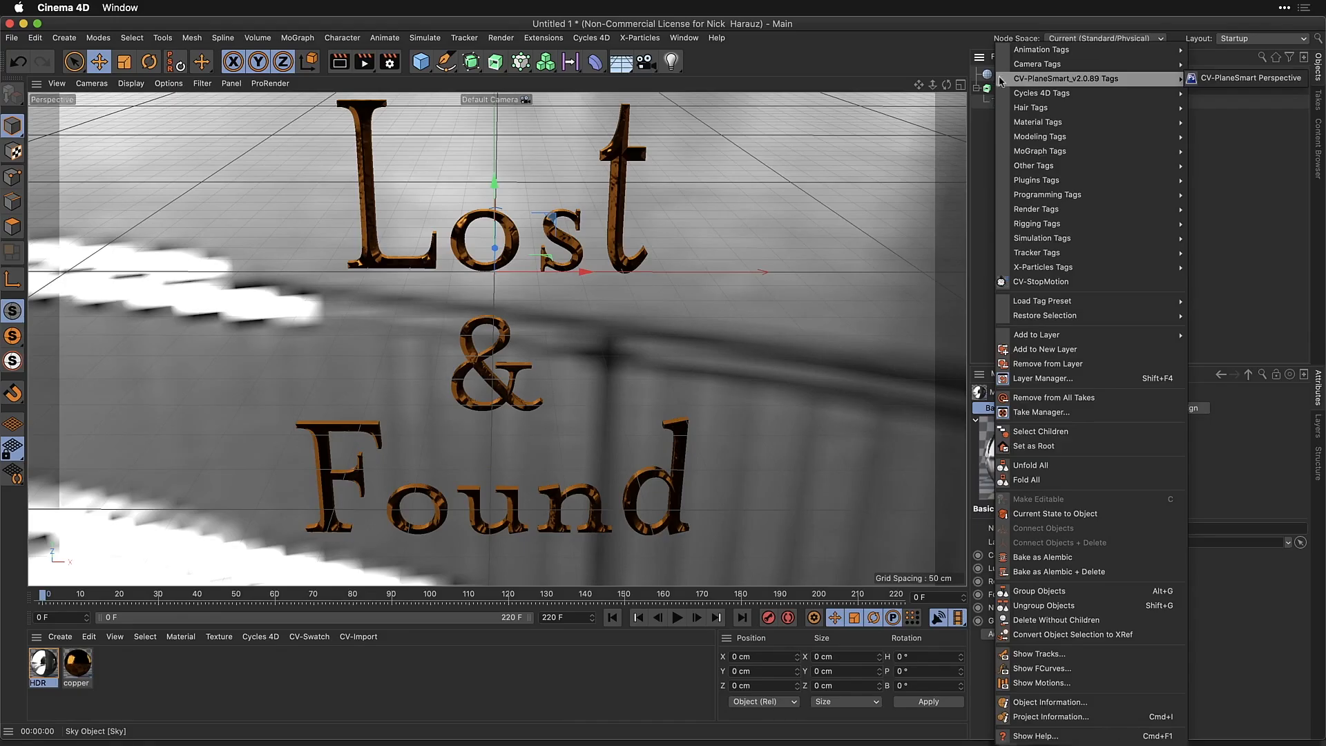
{"action": "mouse_move", "coordinate": [1069, 210]}
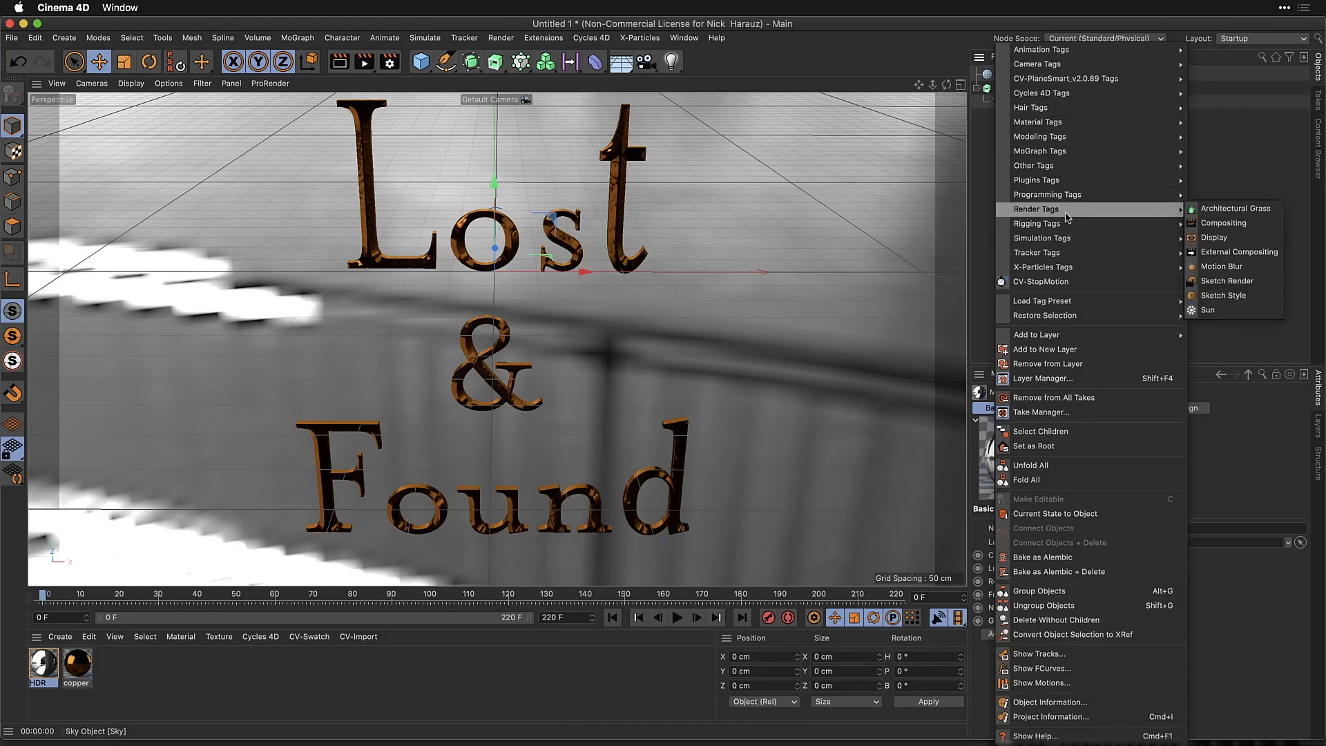
{"action": "left_click", "coordinate": [1256, 225]}
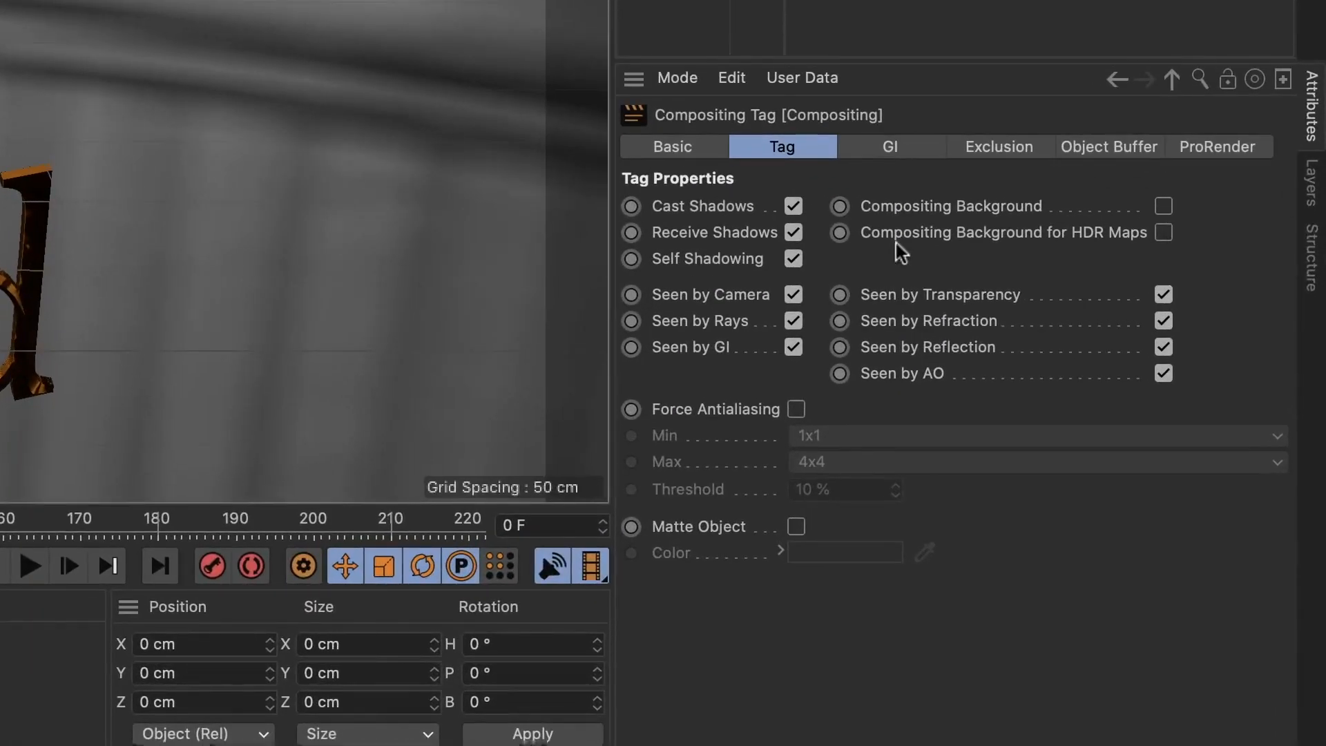
{"action": "left_click", "coordinate": [793, 294]}
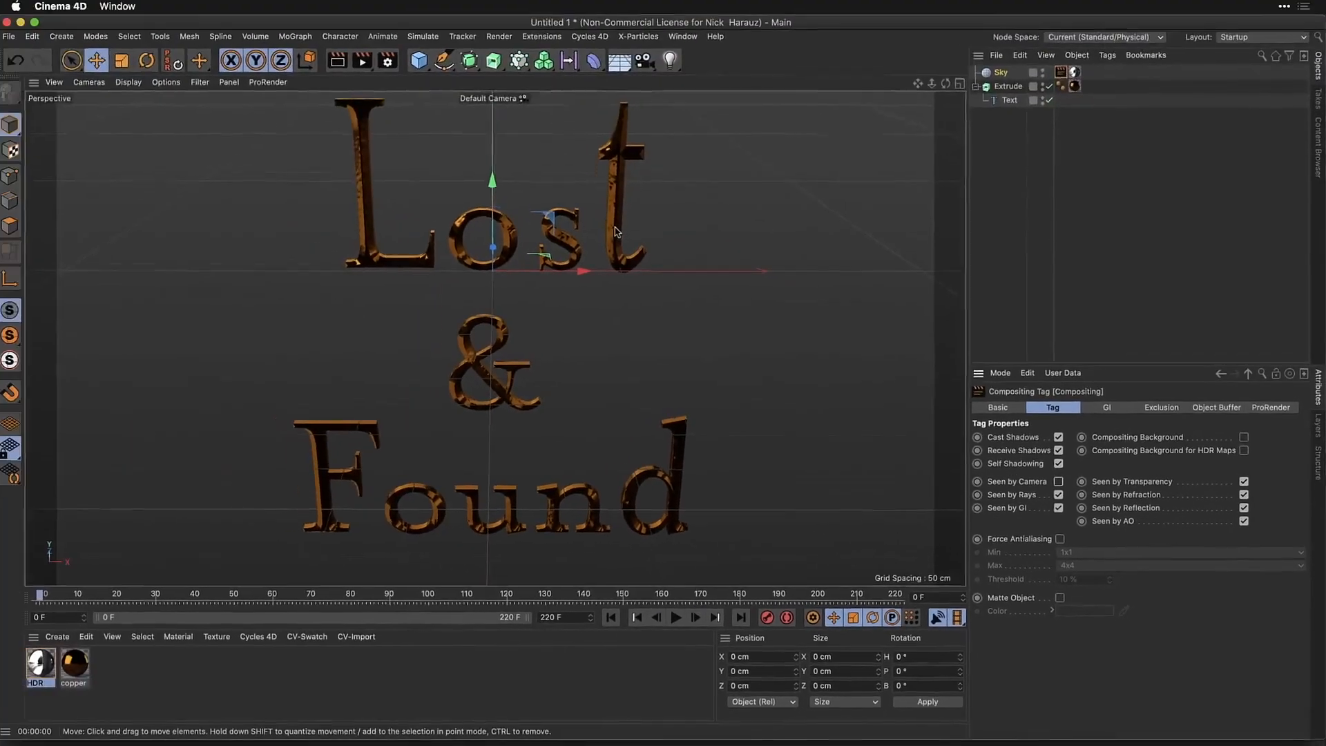
Test-render the text, orbit to a lower frontal view and render it again to examine the copper reflections
{"action": "key", "text": "super+r"}
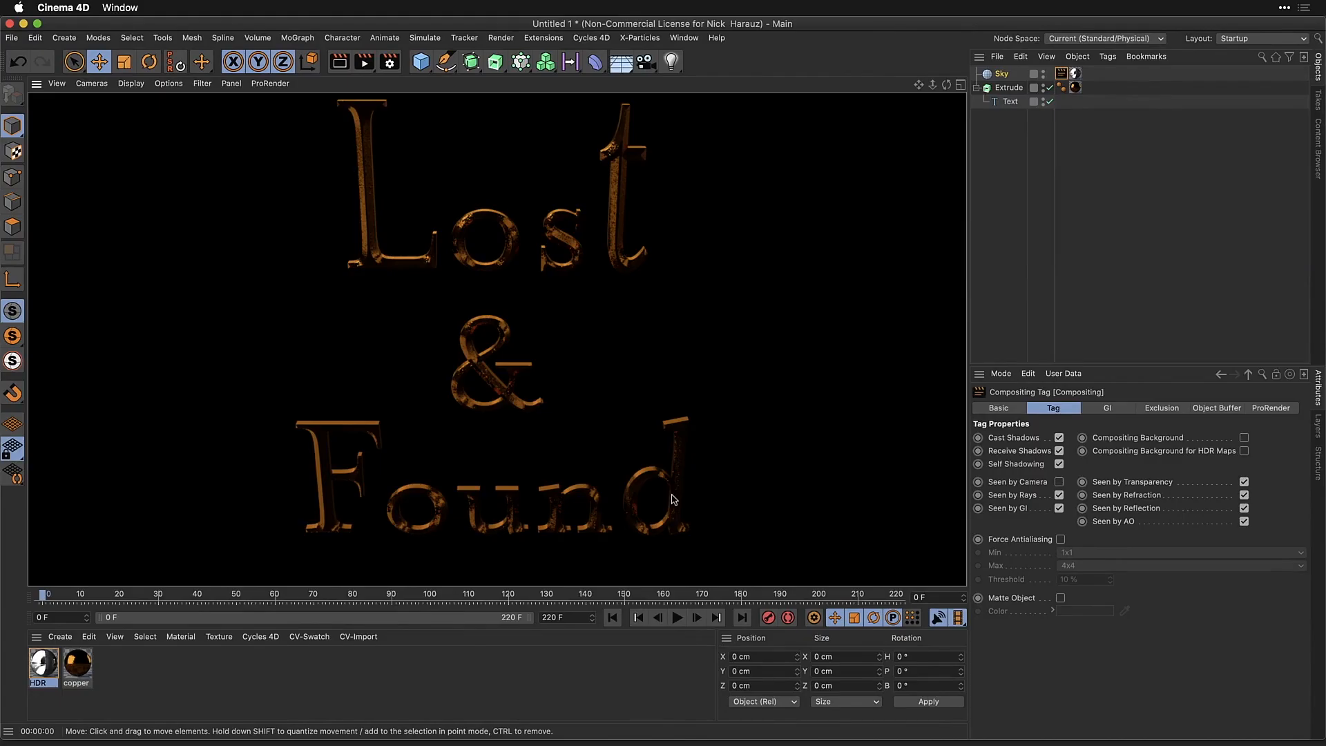
{"action": "left_click_drag", "start_coordinate": [552, 518], "coordinate": [542, 488], "text": "alt"}
{"action": "middle_click_drag", "start_coordinate": [526, 497], "coordinate": [531, 485], "text": "alt"}
{"action": "left_click_drag", "start_coordinate": [532, 490], "coordinate": [533, 470], "text": "alt"}
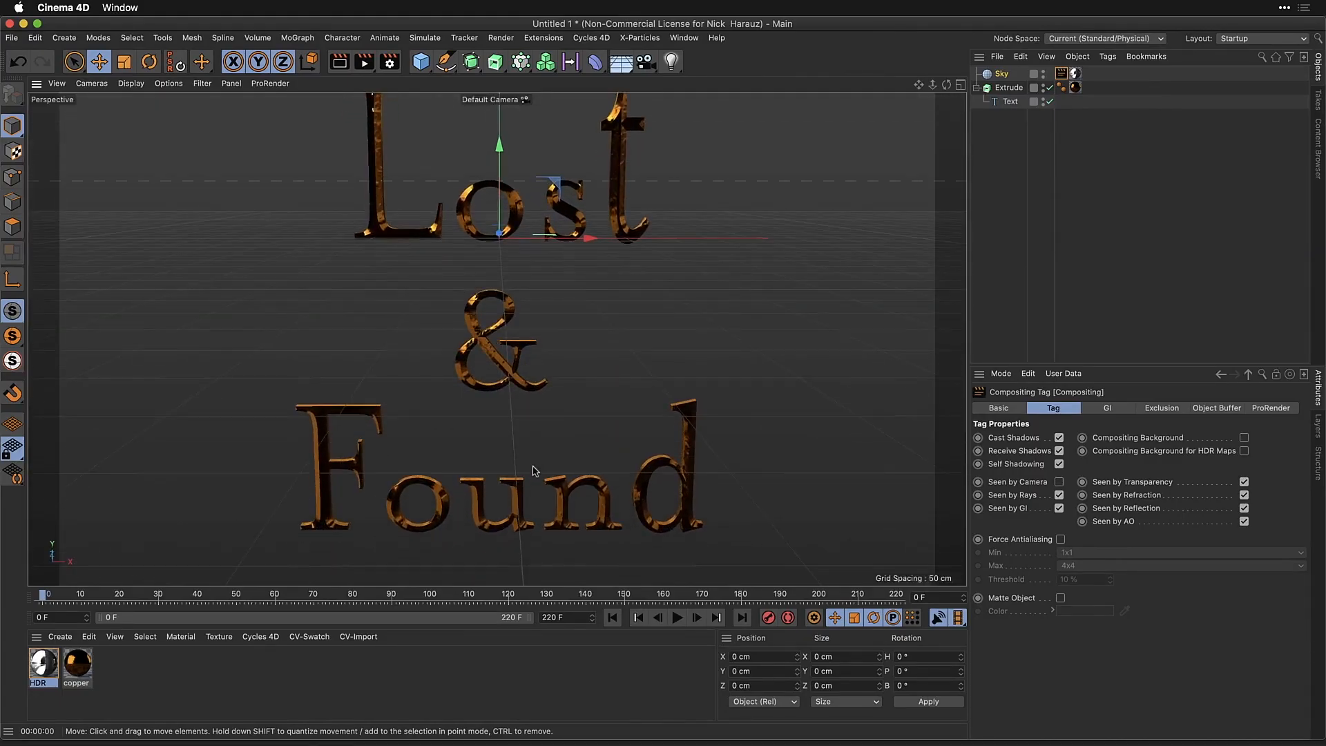
{"action": "key", "text": "super+r"}
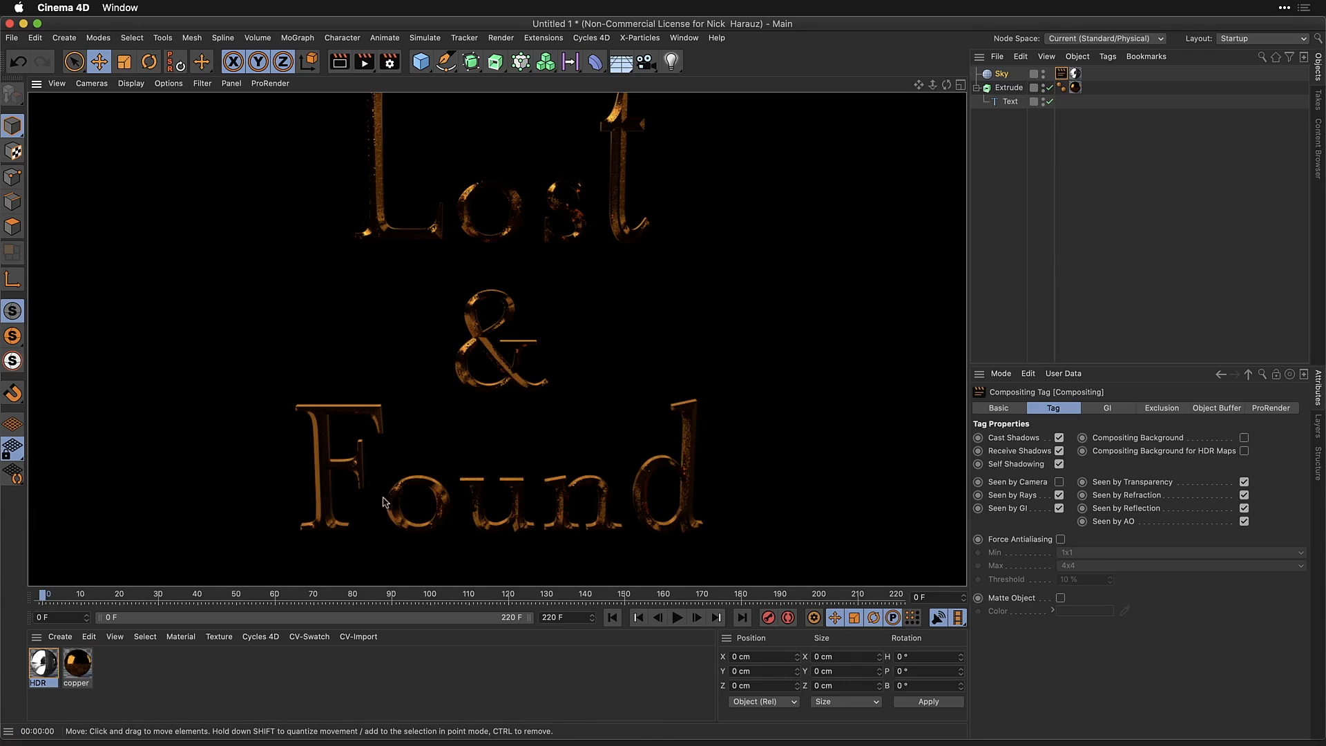
Tighten the Text object's kerning slightly before the "o" and the "u" in "Found"
{"action": "left_click", "coordinate": [1011, 102]}
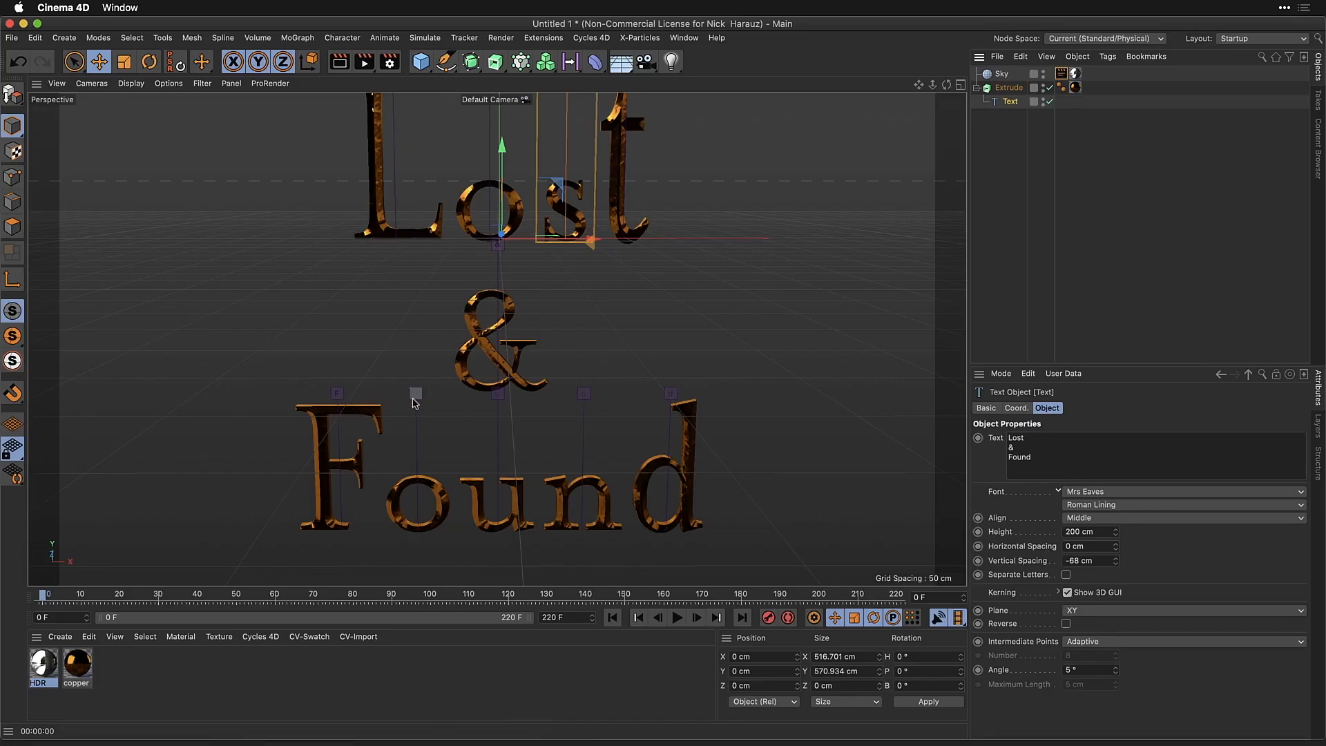
{"action": "left_click_drag", "start_coordinate": [414, 396], "coordinate": [408, 395]}
{"action": "left_click_drag", "start_coordinate": [493, 394], "coordinate": [485, 395]}
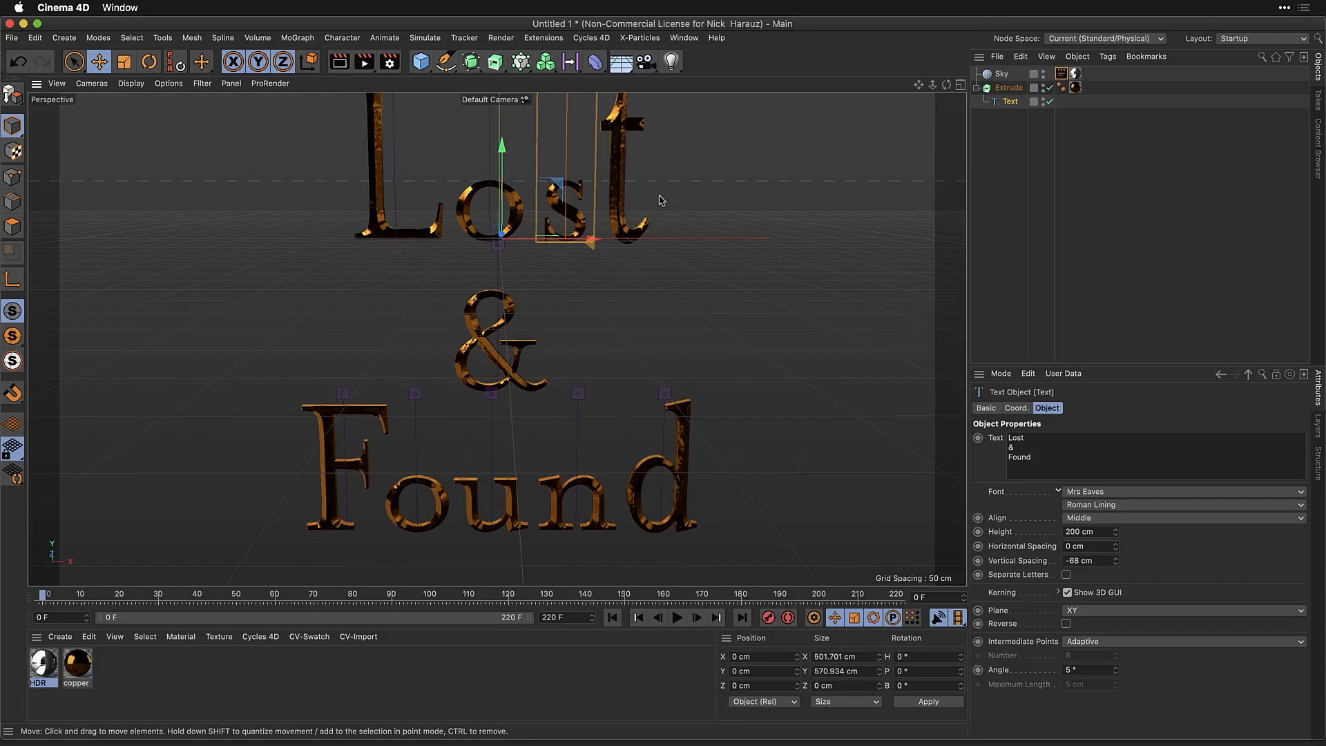
Duplicate the Extrude object with its Text child and remove the "&" from the original's text
{"action": "middle_click_drag", "start_coordinate": [659, 200], "coordinate": [648, 199], "text": "alt"}
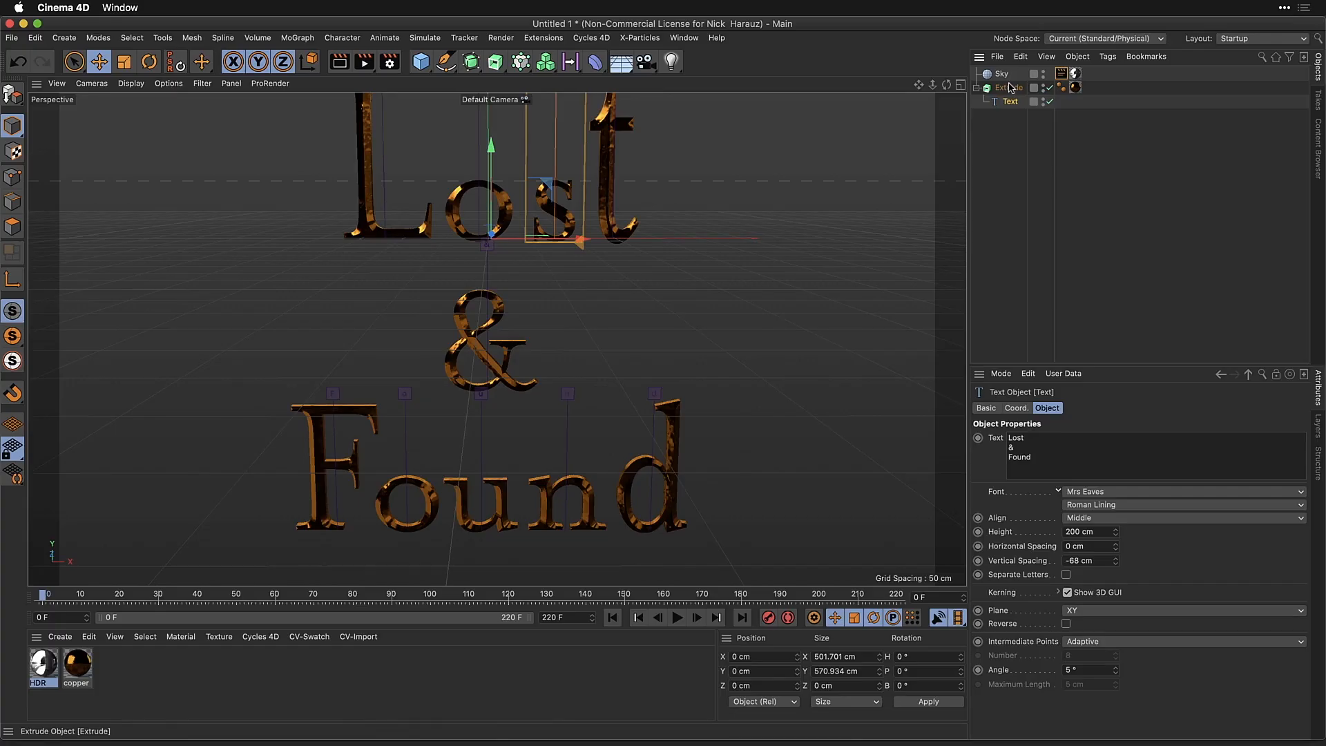
{"action": "left_click_drag", "start_coordinate": [1010, 91], "coordinate": [1010, 133], "text": "ctrl"}
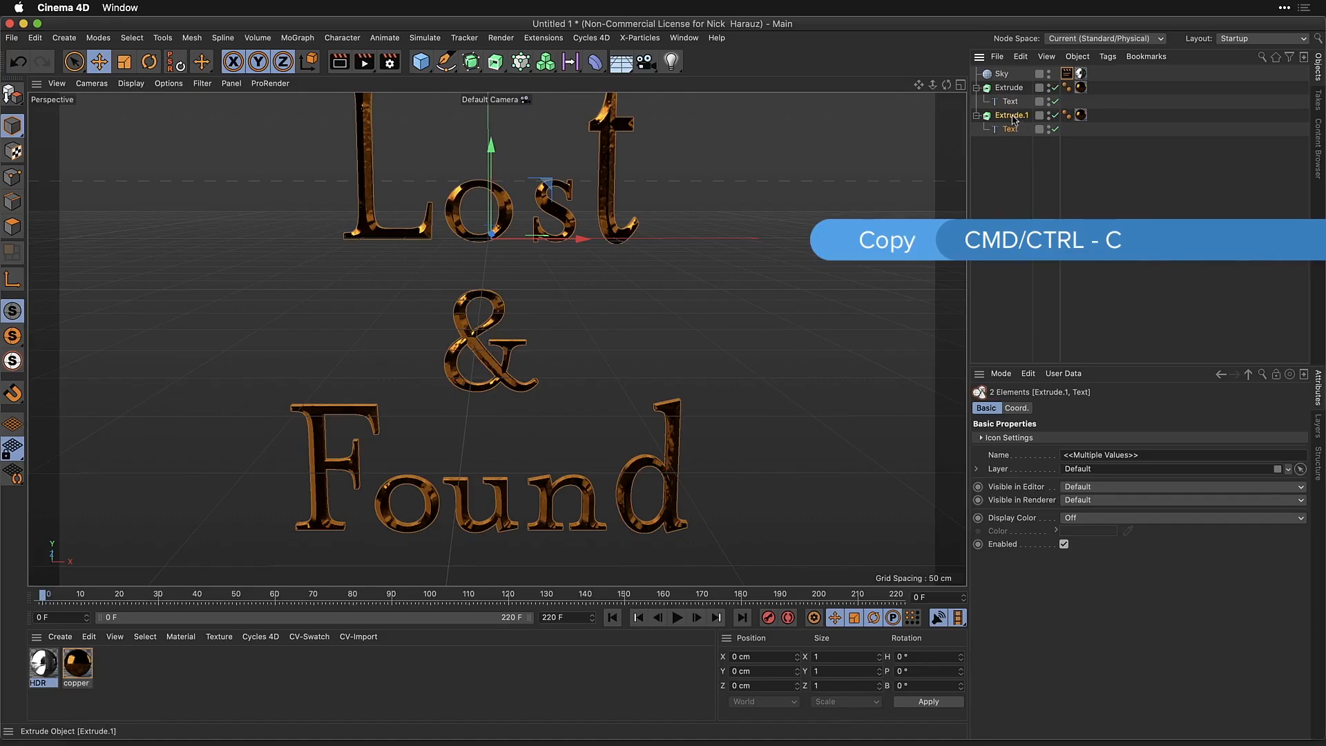
{"action": "left_click", "coordinate": [1006, 88]}
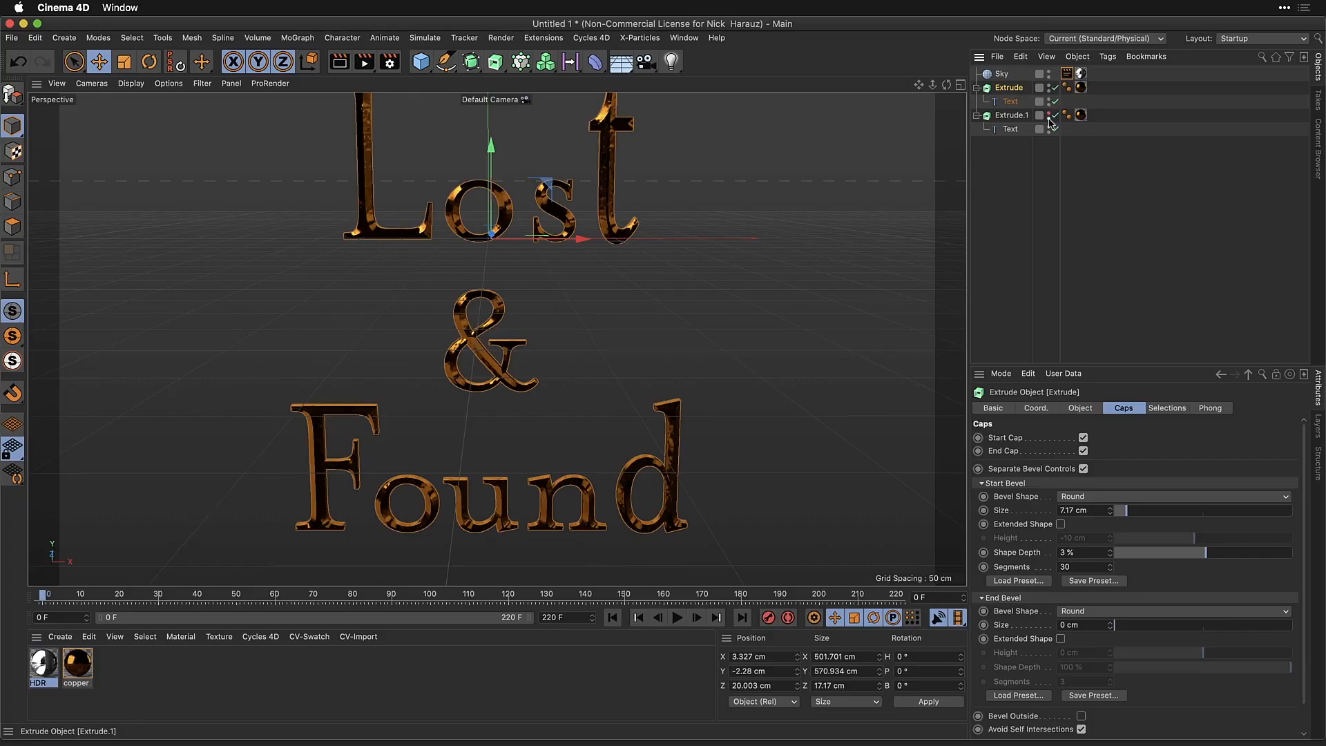
{"action": "left_click", "coordinate": [1010, 102]}
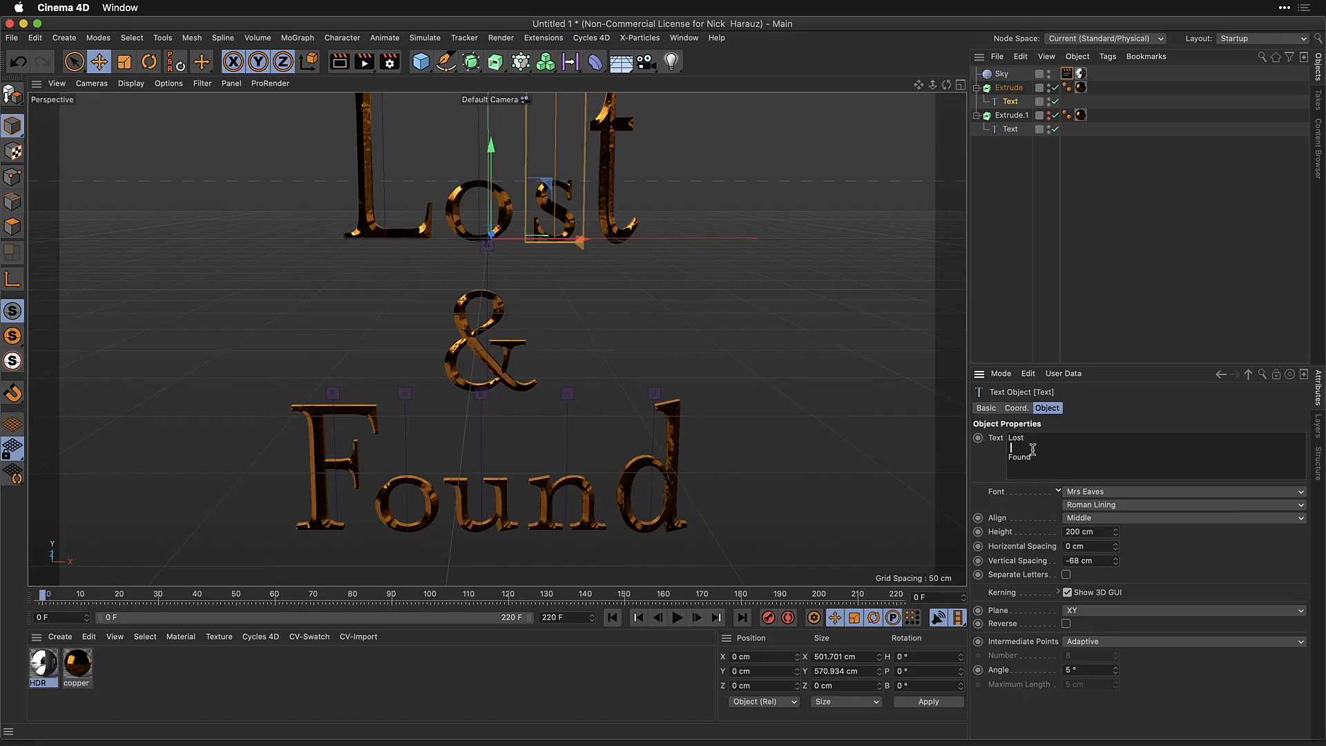
{"action": "left_click", "coordinate": [1048, 114]}
Reduce the duplicate Extrude's text to only "&" and toggle the duplicate's visibility to check the split
{"action": "left_click", "coordinate": [1006, 115]}
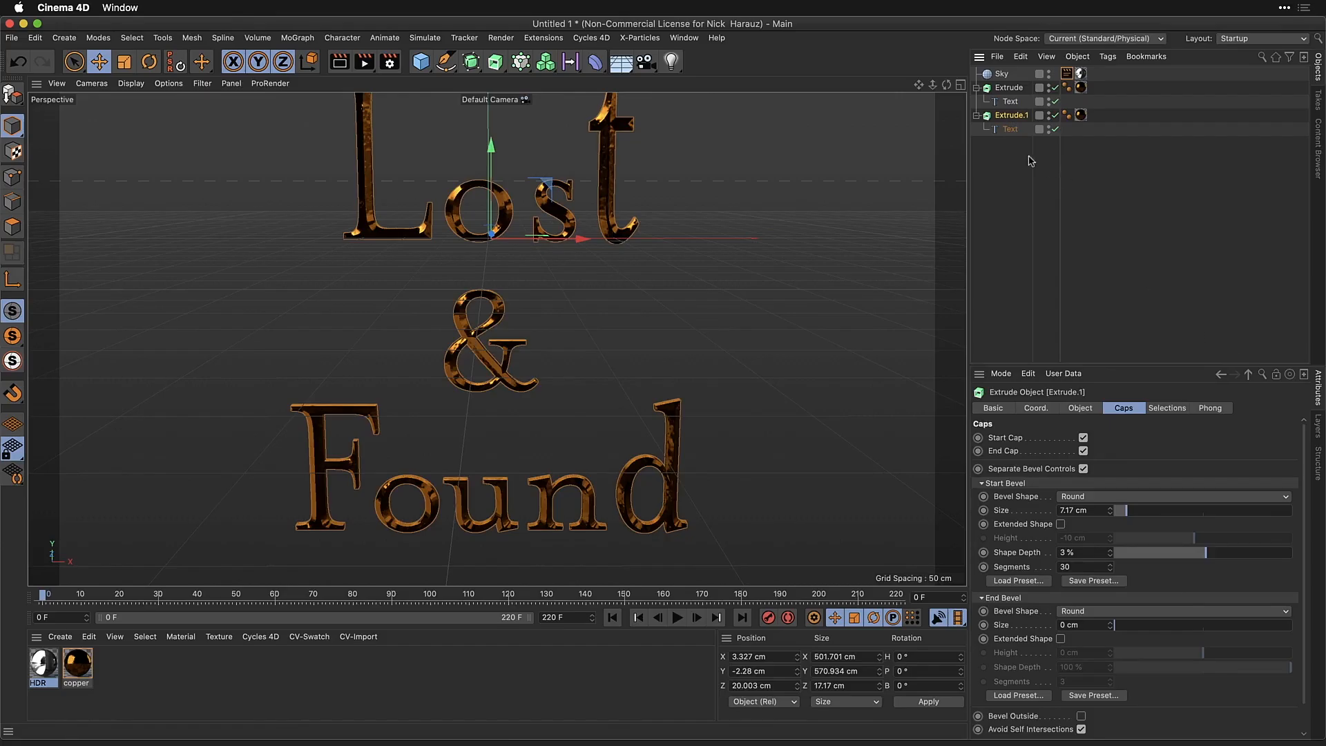
{"action": "left_click", "coordinate": [1009, 130]}
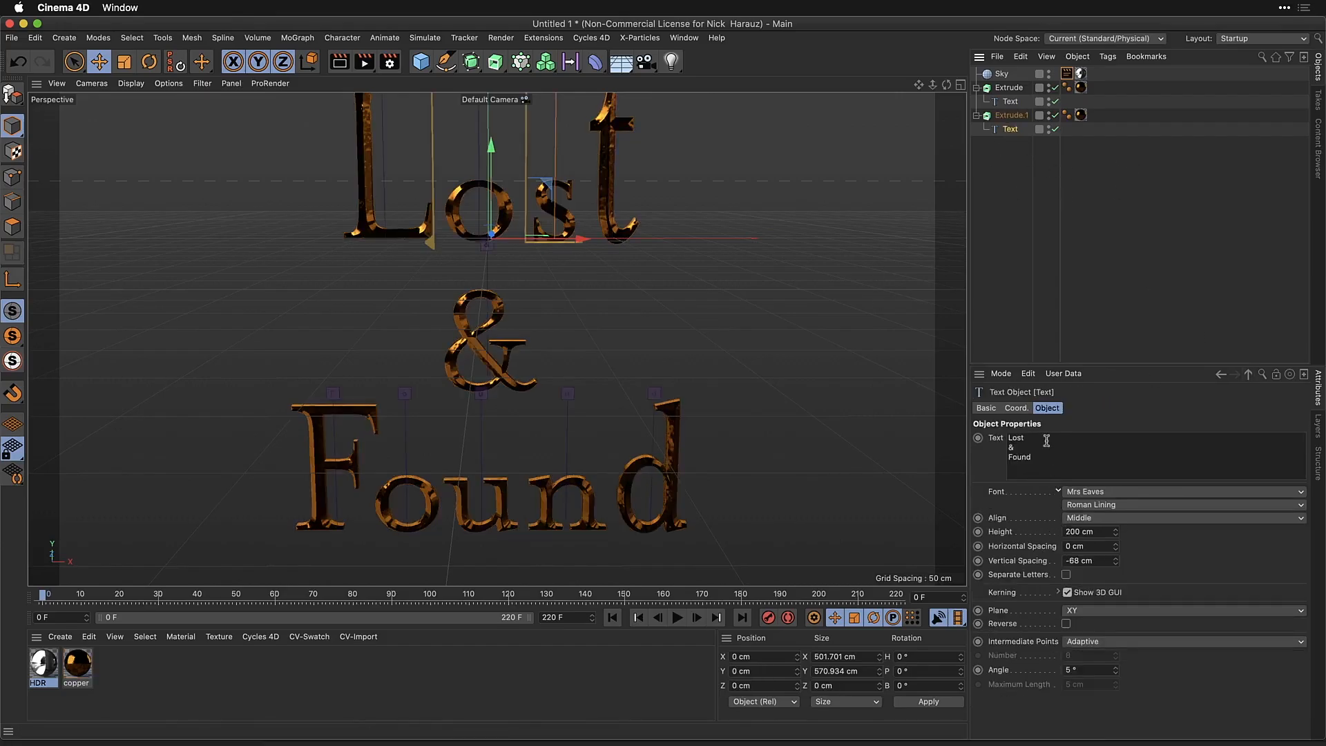
{"action": "double_click", "coordinate": [1001, 436]}
{"action": "double_click", "coordinate": [1020, 457]}
{"action": "key", "text": "BackSpace"}
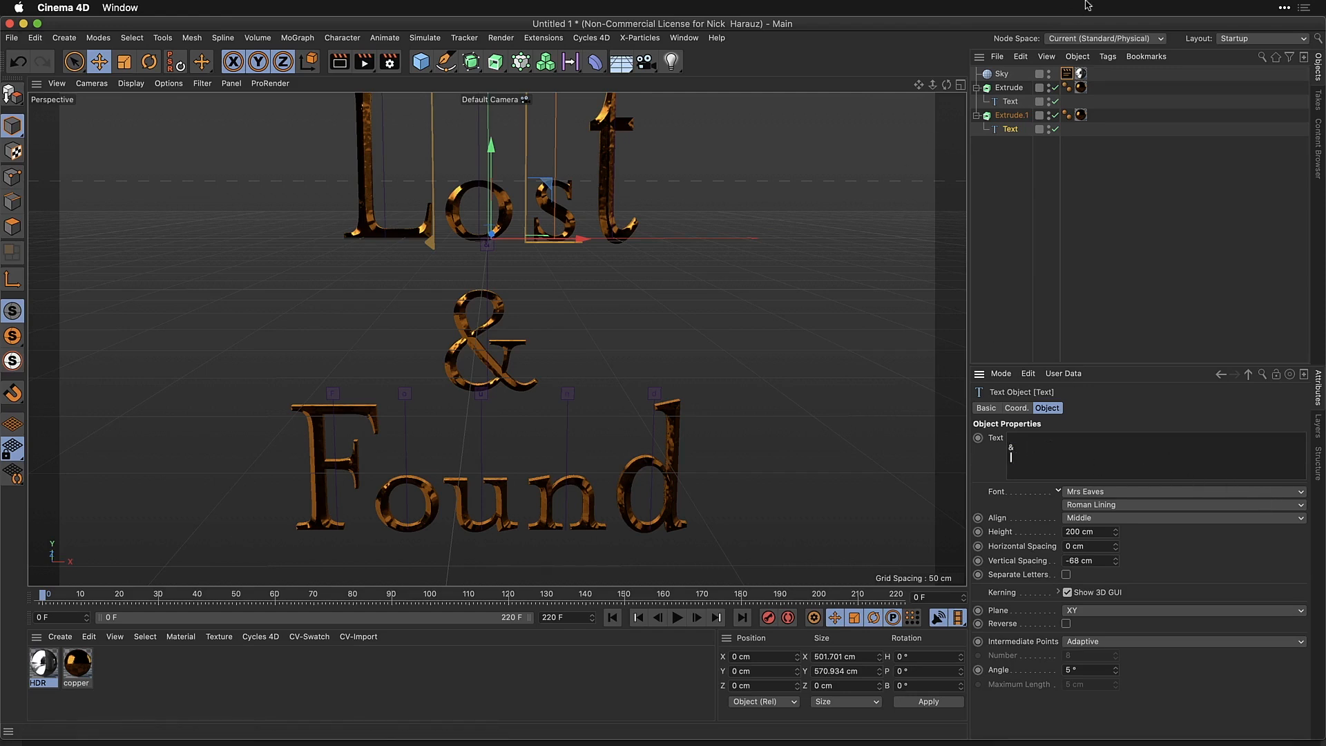
{"action": "double_click", "coordinate": [1047, 114]}
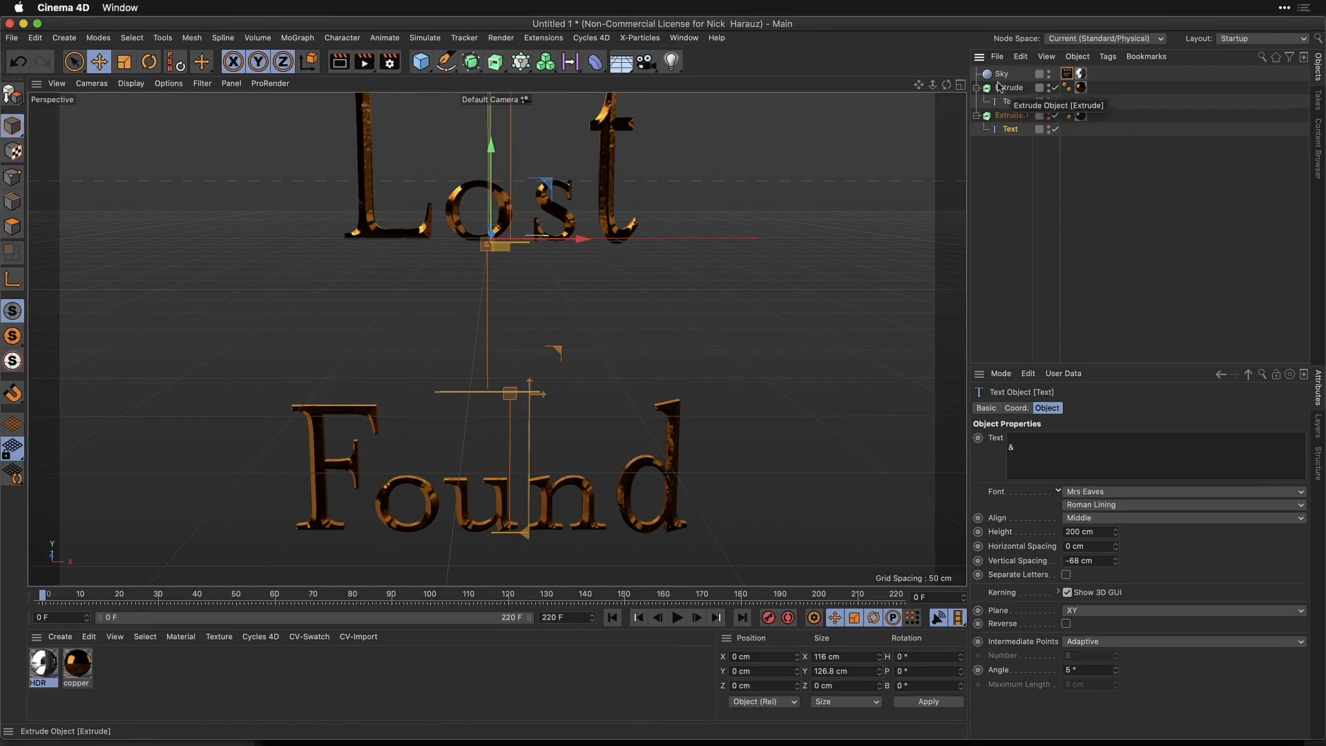
{"action": "left_click", "coordinate": [1048, 115]}
{"action": "double_click", "coordinate": [1048, 115]}
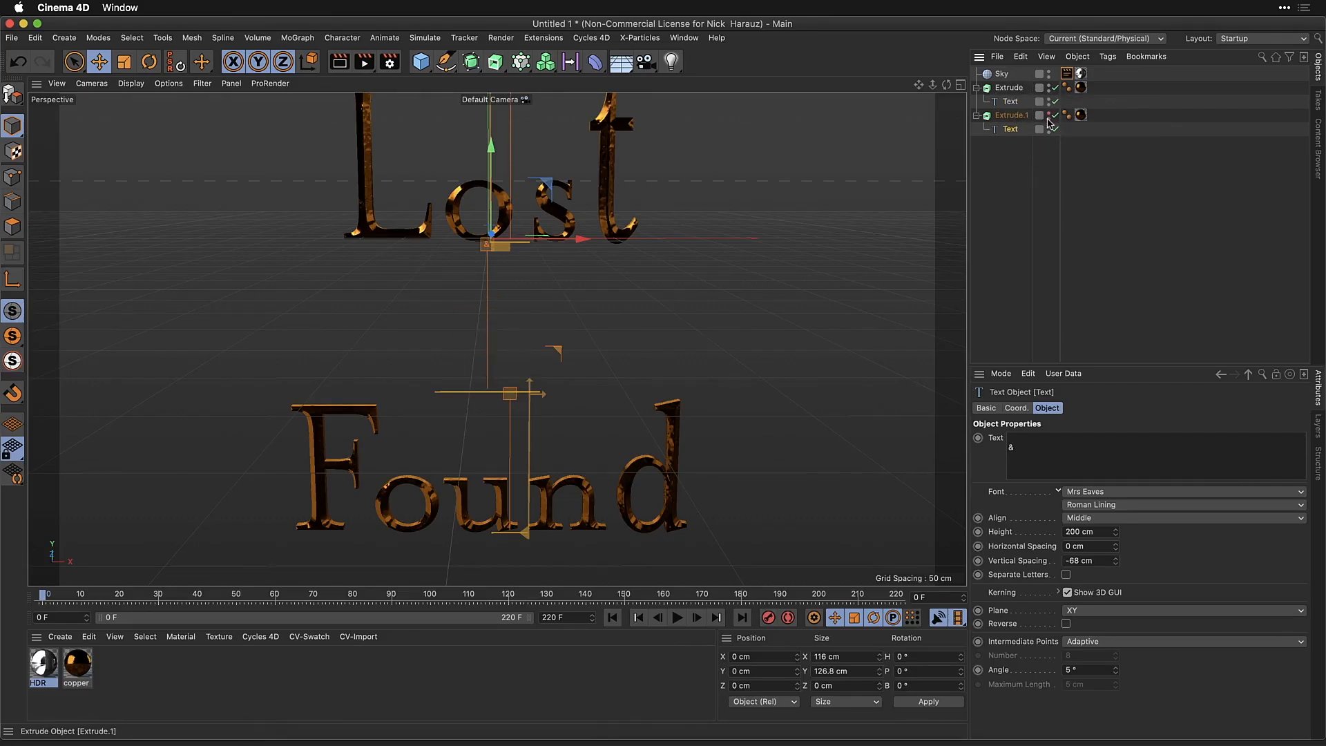
{"action": "left_click", "coordinate": [1048, 114]}
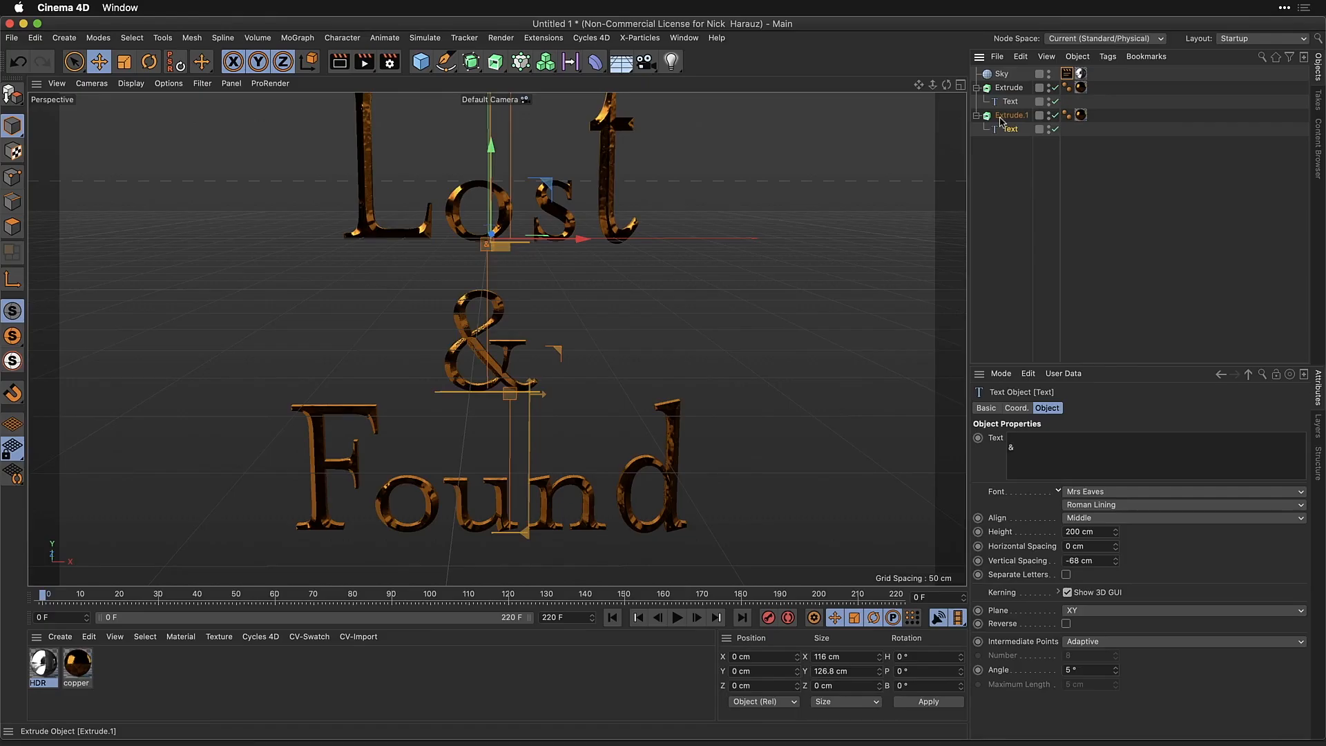
Rename the original Extrude object as "Lost Found"
{"action": "left_click", "coordinate": [1004, 87]}
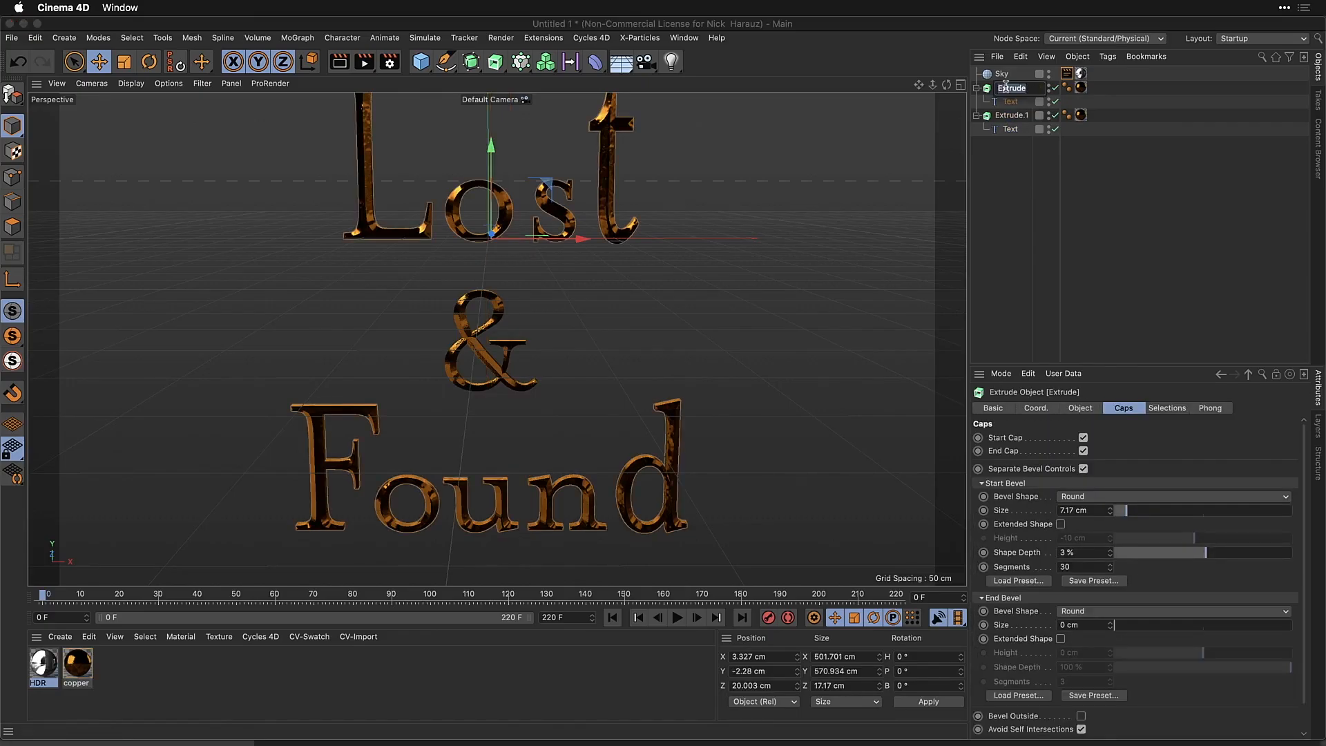
{"action": "double_click", "coordinate": [1005, 87]}
{"action": "type", "text": "Lost Found"}
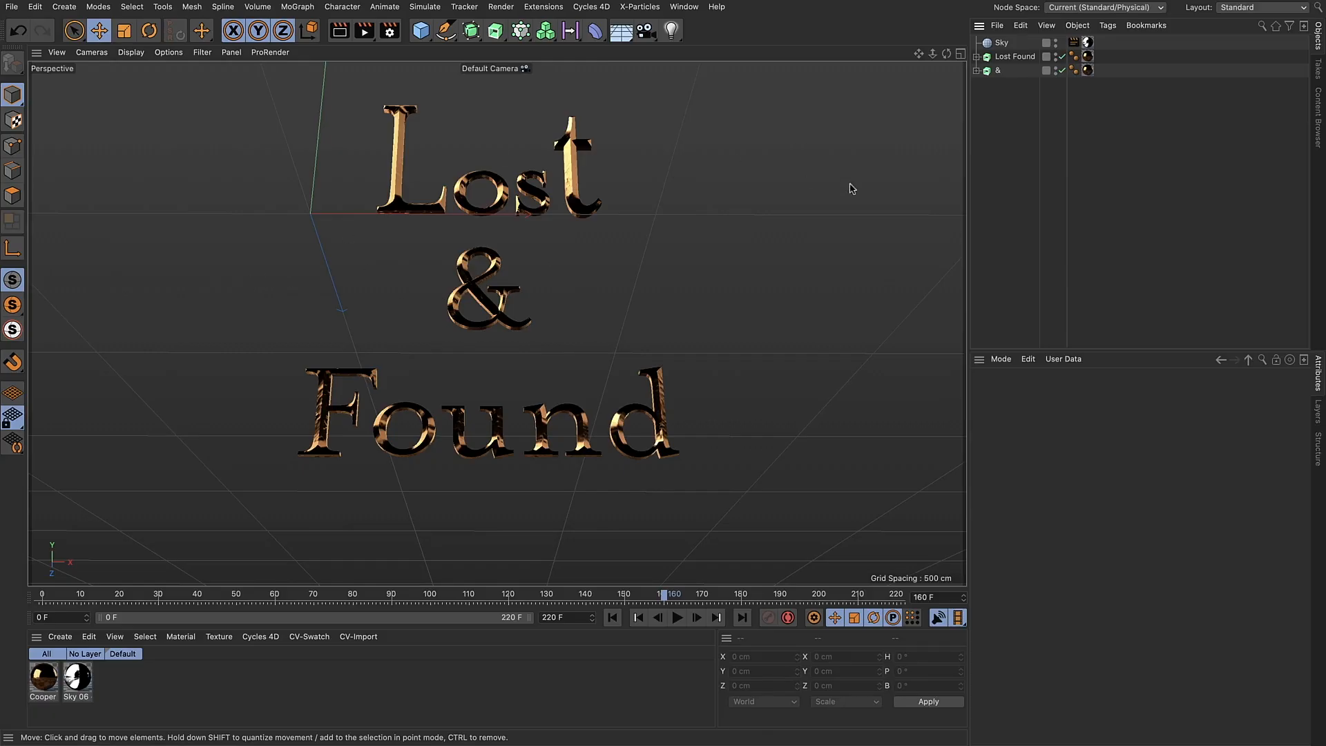
Add a Camera object, inspect its placement from the side in the default view, and make it the active view
{"action": "left_click", "coordinate": [644, 30]}
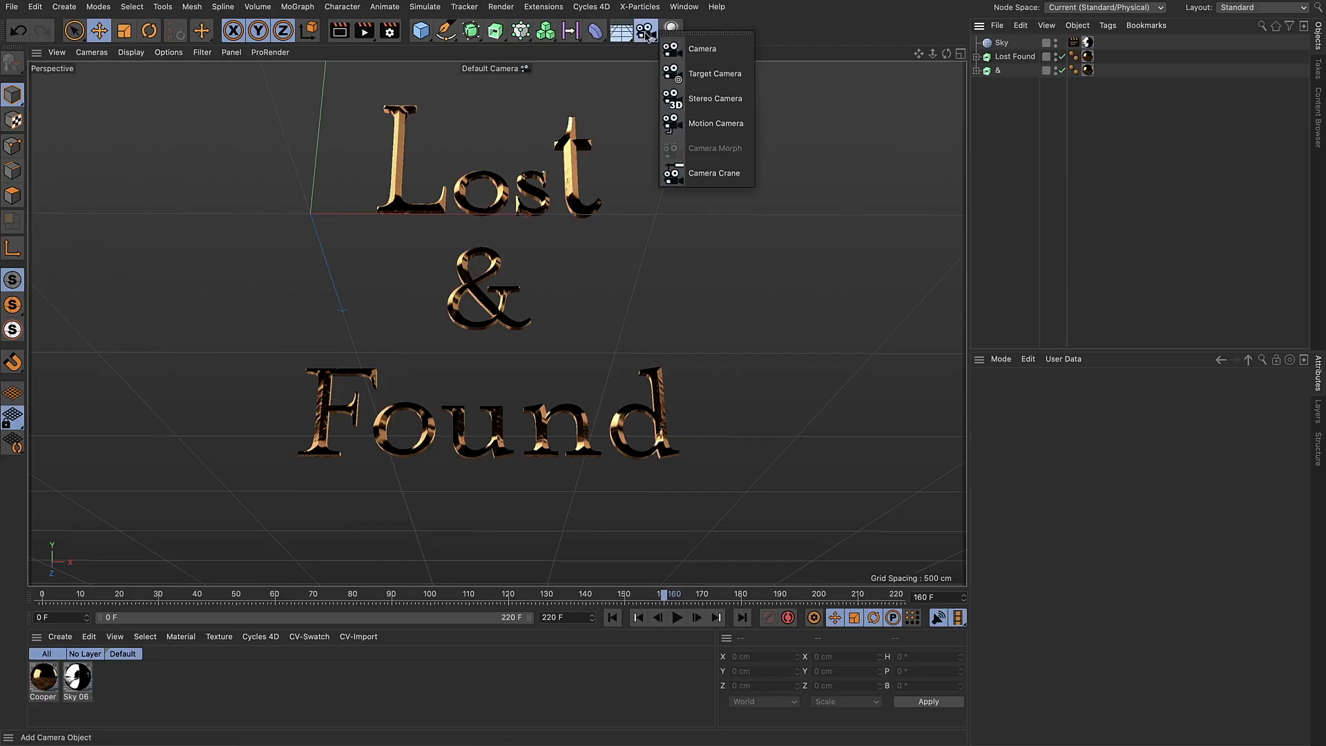
{"action": "left_click", "coordinate": [699, 50]}
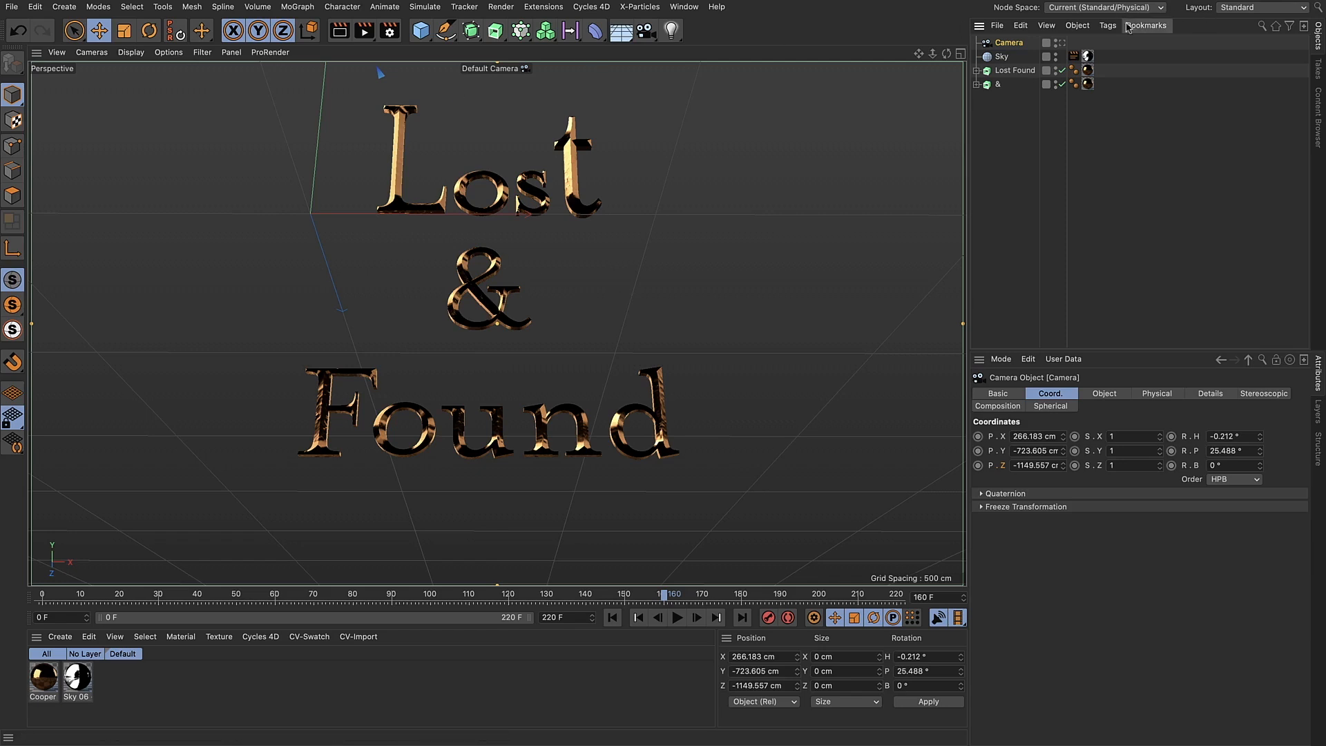
{"action": "left_click", "coordinate": [1061, 44]}
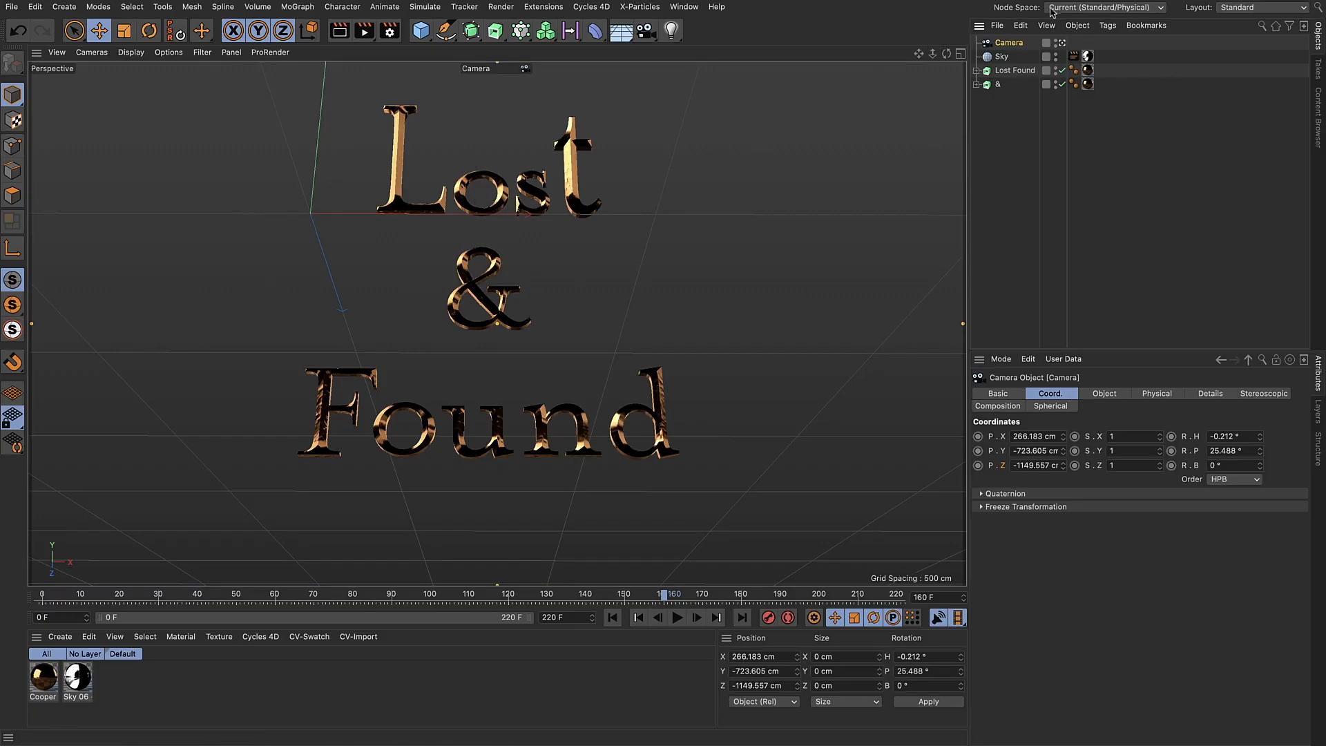
{"action": "left_click", "coordinate": [1062, 44]}
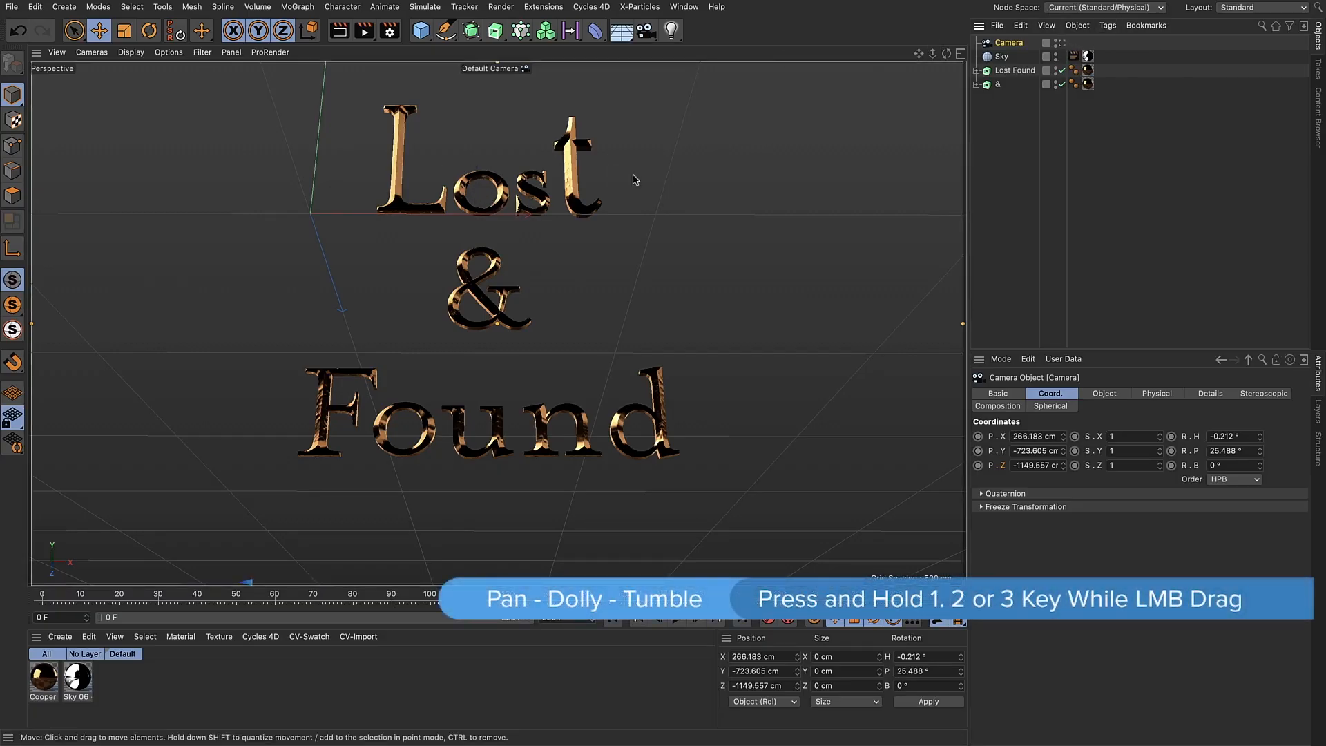
{"action": "mouse_move", "coordinate": [649, 180]}
{"action": "left_mouse_down", "text": "alt"}
{"action": "mouse_move", "coordinate": [509, 198]}
{"action": "mouse_move", "coordinate": [487, 218]}
{"action": "mouse_move", "coordinate": [515, 228]}
{"action": "mouse_move", "coordinate": [592, 439]}
{"action": "left_mouse_up", "text": "alt"}
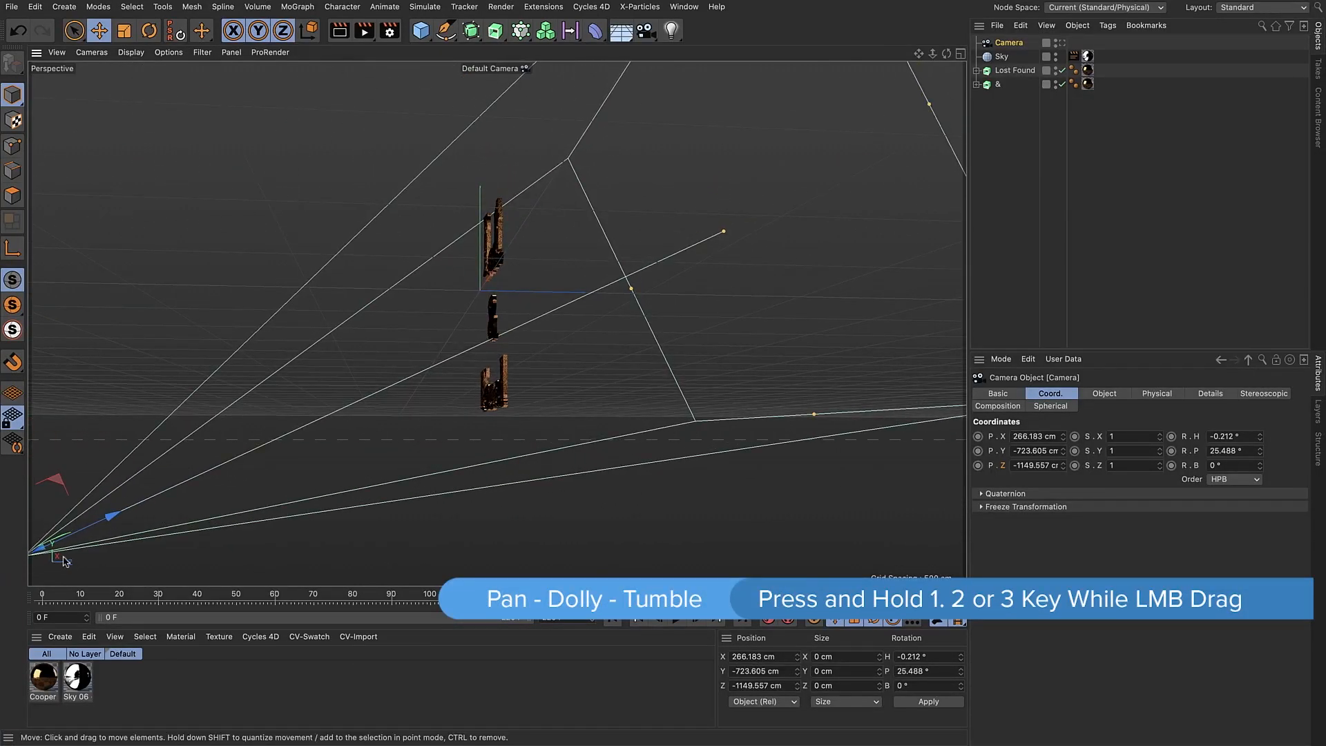
{"action": "left_click", "coordinate": [1062, 43]}
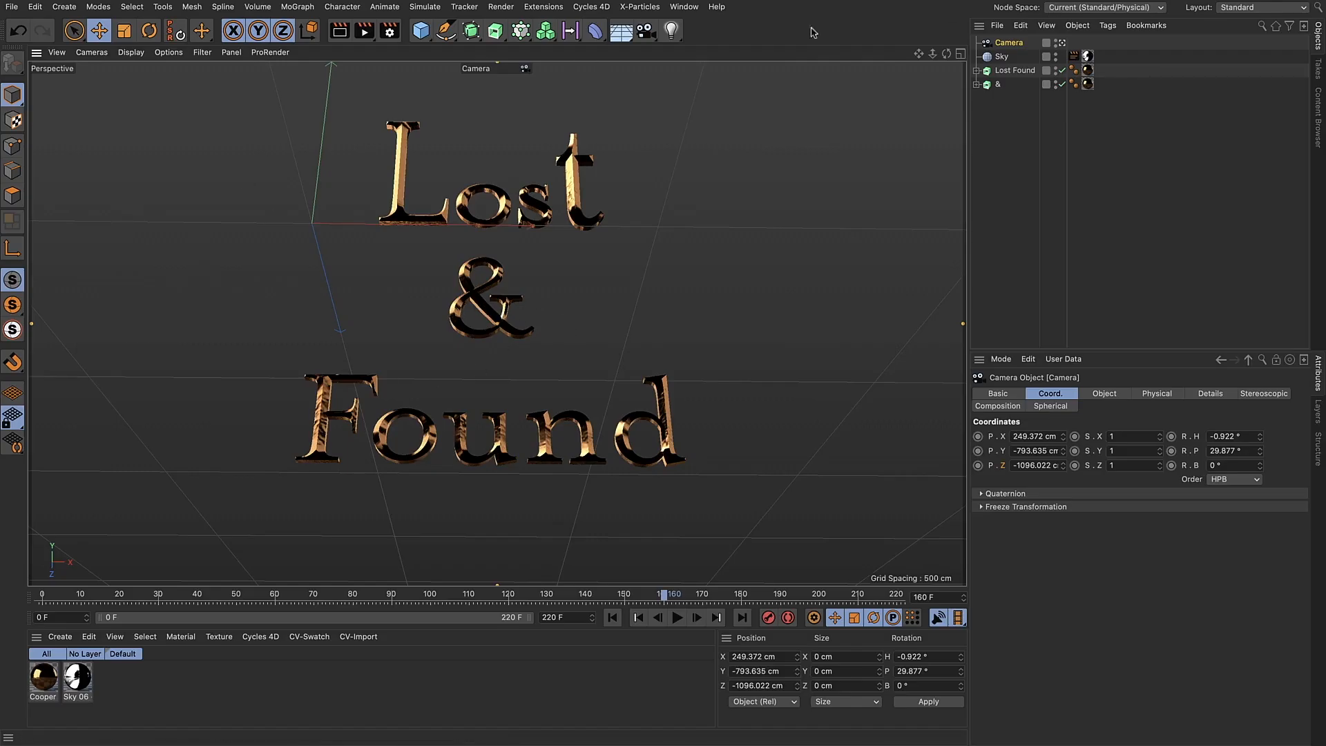
Center the "&" object's axis on the ampersand and test the pivot with a 25° pitch rotation, undoing that rotation
{"action": "left_click", "coordinate": [998, 85]}
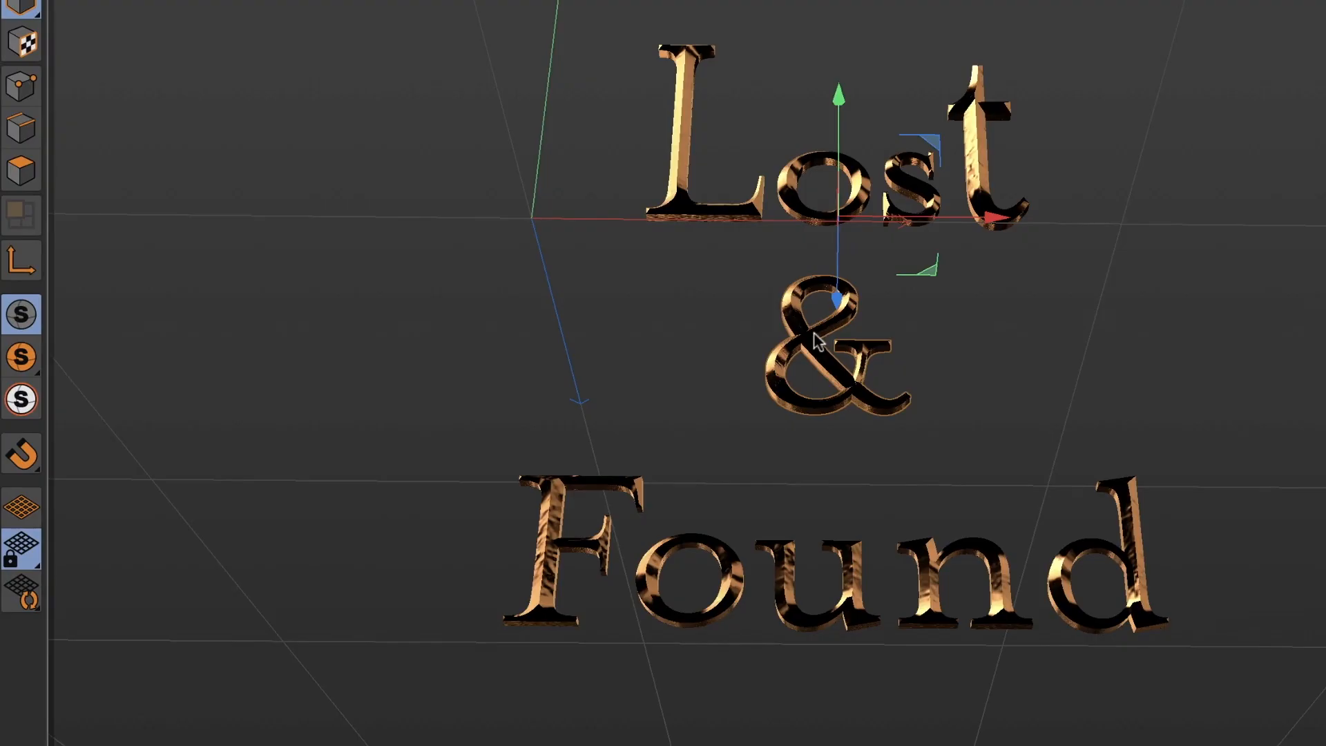
{"action": "left_click", "coordinate": [17, 262]}
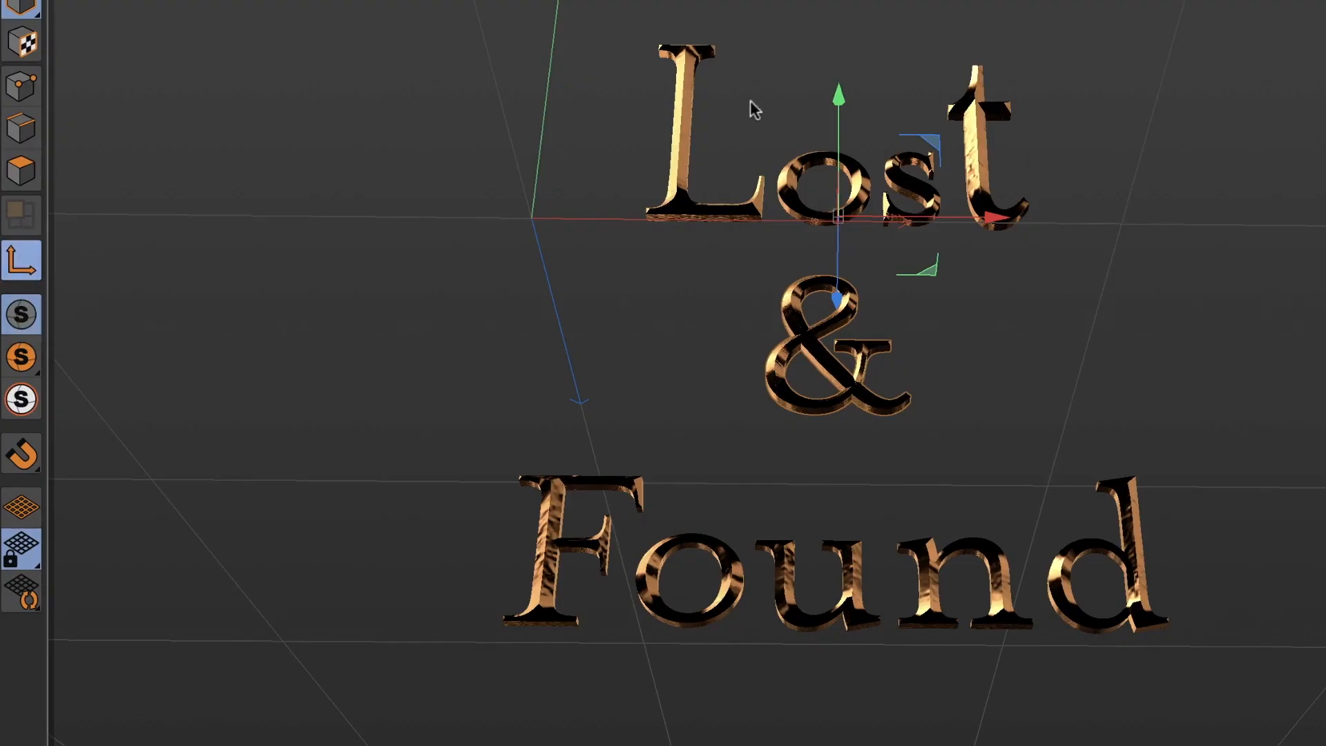
{"action": "left_click_drag", "start_coordinate": [839, 90], "coordinate": [838, 222]}
{"action": "left_click_drag", "start_coordinate": [989, 353], "coordinate": [961, 351]}
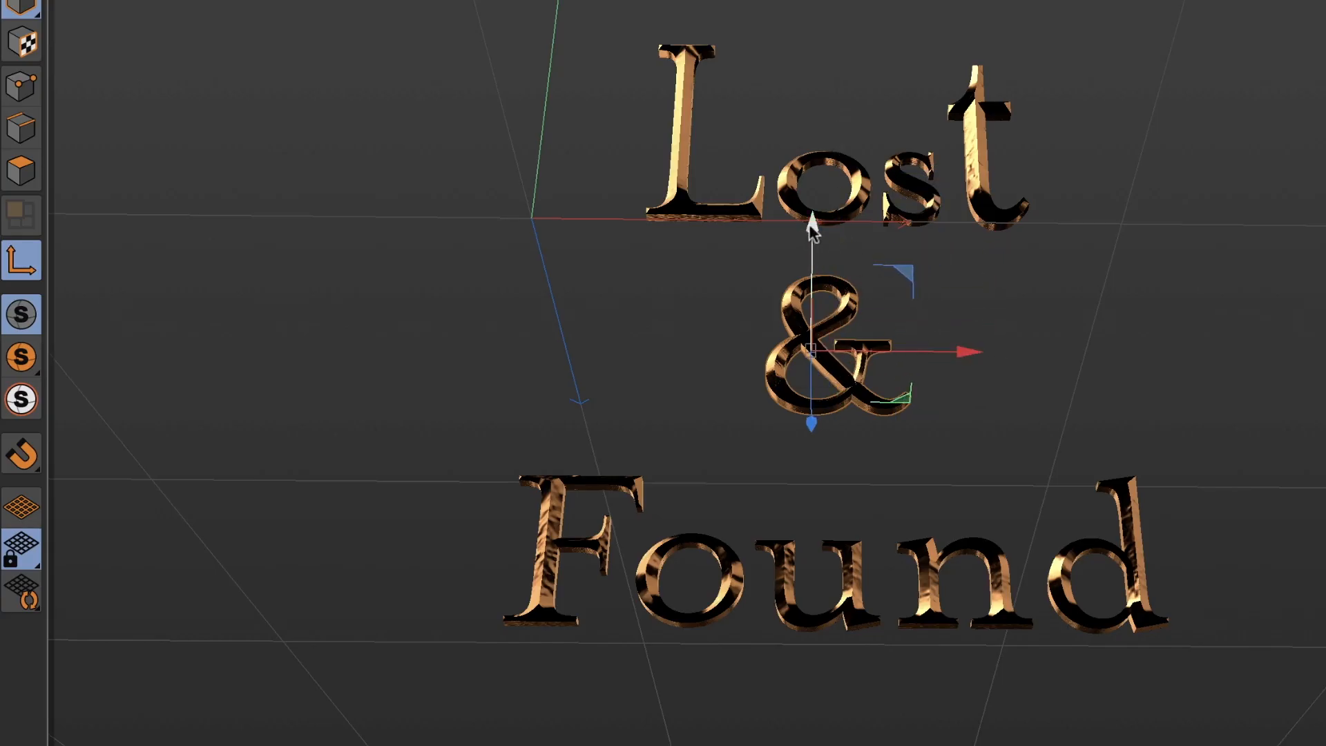
{"action": "left_click_drag", "start_coordinate": [811, 225], "coordinate": [812, 216]}
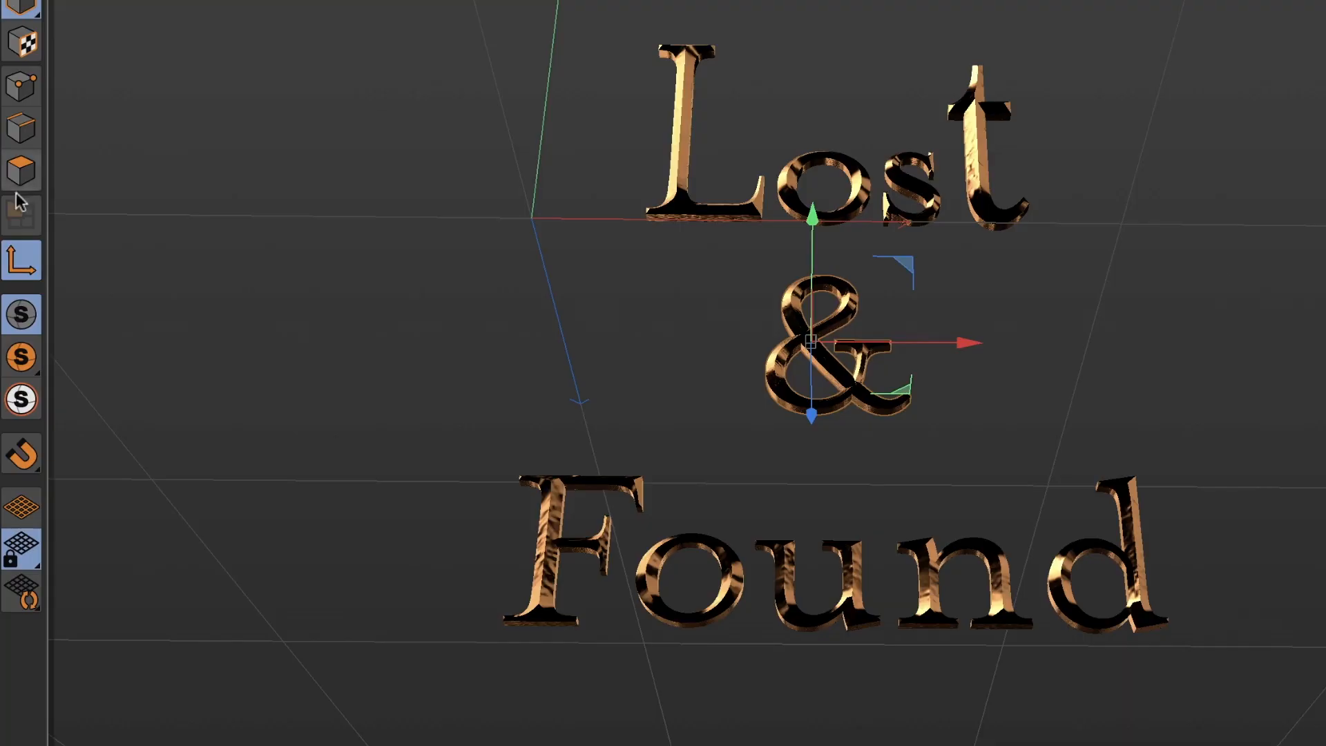
{"action": "left_click", "coordinate": [19, 268]}
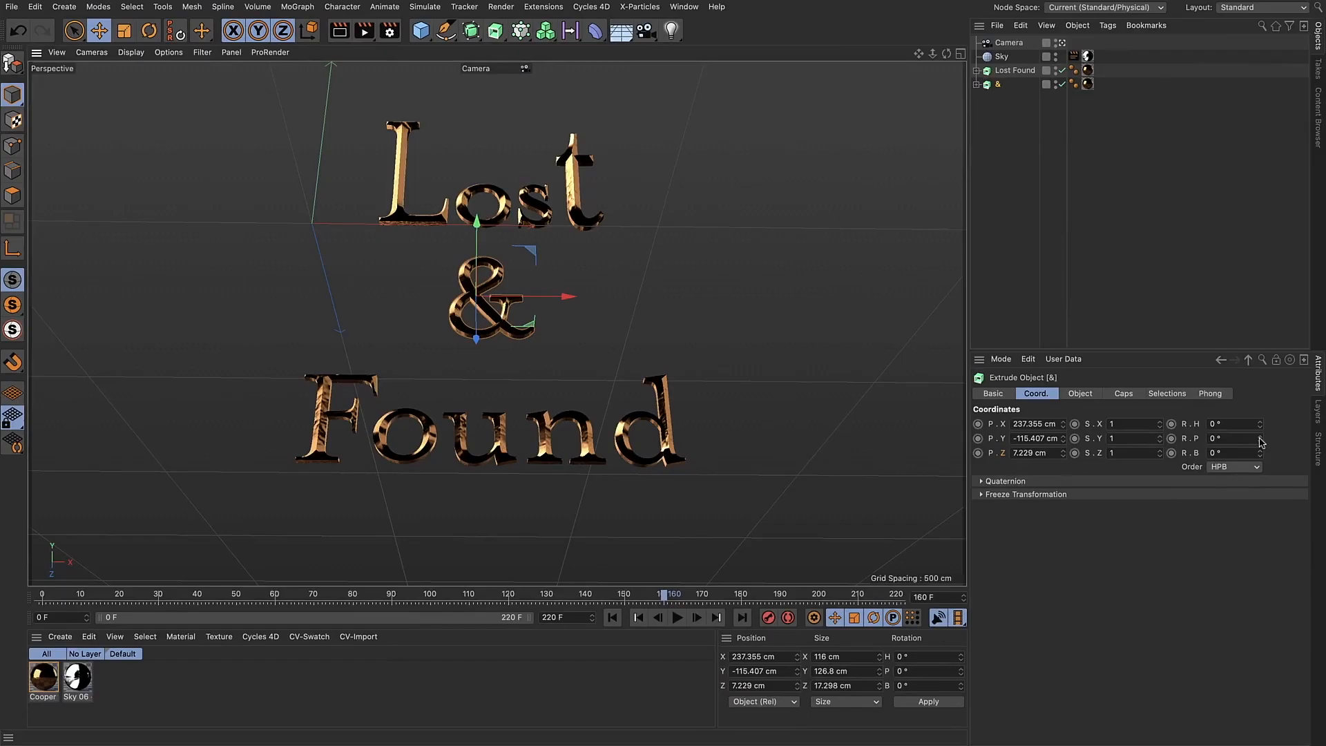
{"action": "mouse_move", "coordinate": [1260, 442]}
{"action": "left_mouse_down"}
{"action": "mouse_move", "coordinate": [1260, 401]}
{"action": "mouse_move", "coordinate": [1260, 499]}
{"action": "mouse_move", "coordinate": [1260, 432]}
{"action": "left_mouse_up"}
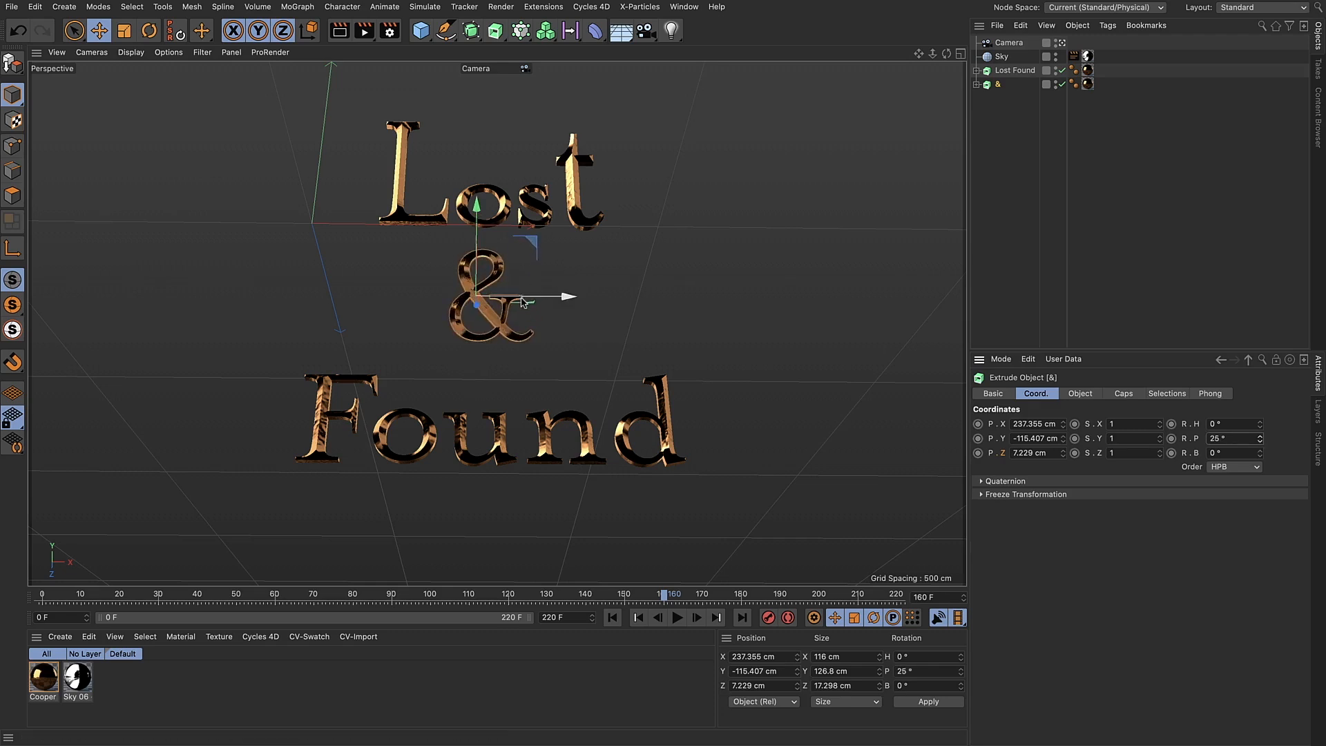
{"action": "key", "text": "ctrl+z"}
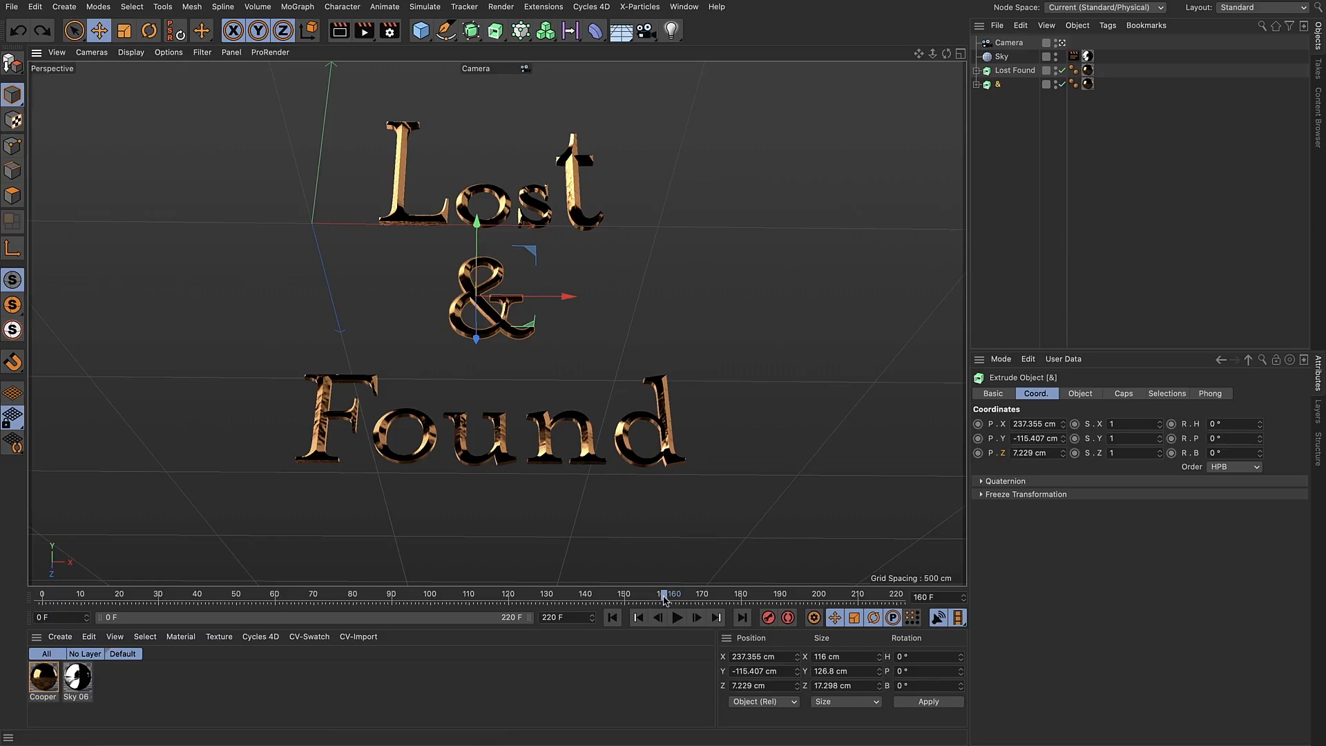
Set keyframes for the "&" object's X, Y and Z position and H, P and B rotation at frame 160
{"action": "mouse_move", "coordinate": [664, 596]}
{"action": "left_mouse_down"}
{"action": "mouse_move", "coordinate": [609, 593]}
{"action": "mouse_move", "coordinate": [662, 592]}
{"action": "left_mouse_up"}
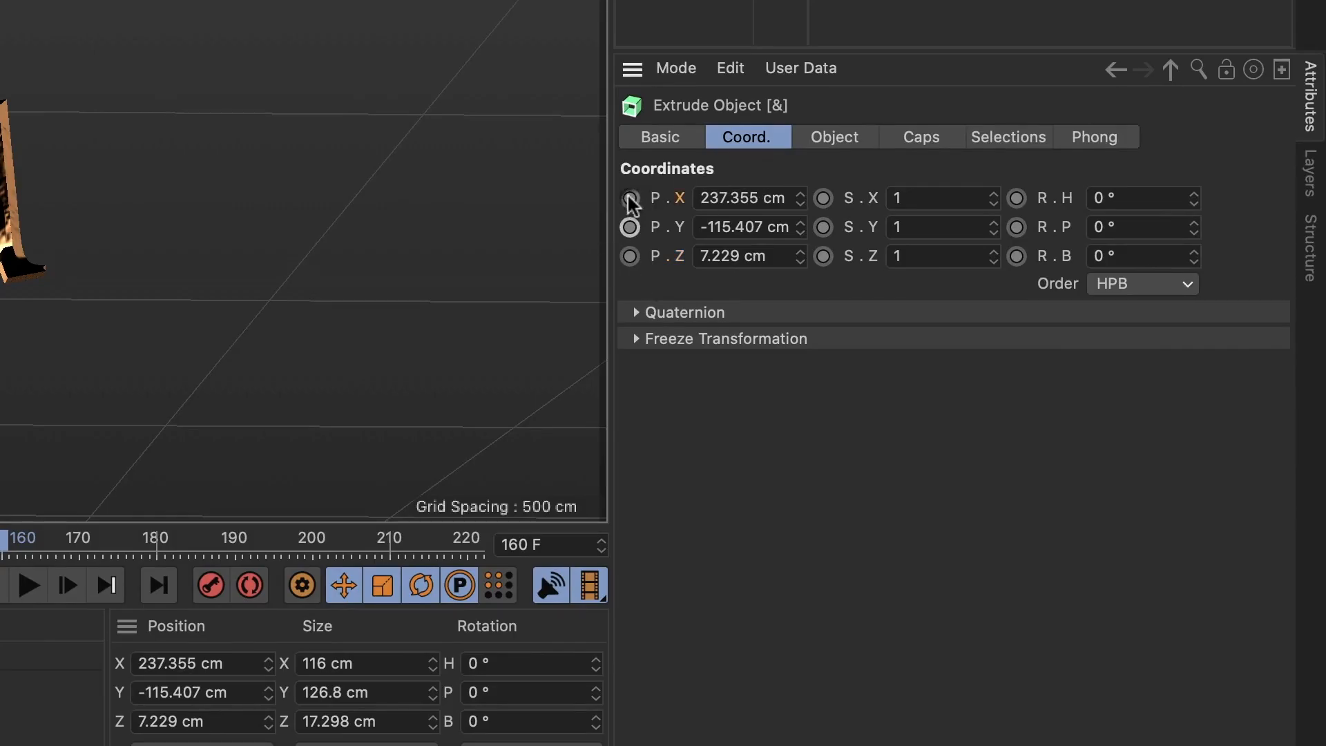
{"action": "left_click_drag", "start_coordinate": [630, 200], "coordinate": [630, 257]}
{"action": "left_click_drag", "start_coordinate": [1018, 200], "coordinate": [1022, 269]}
At frame 0, set the "&" object's rotation to H 450°, P 350° and B 65° and keyframe all three
{"action": "left_click_drag", "start_coordinate": [661, 595], "coordinate": [2, 594]}
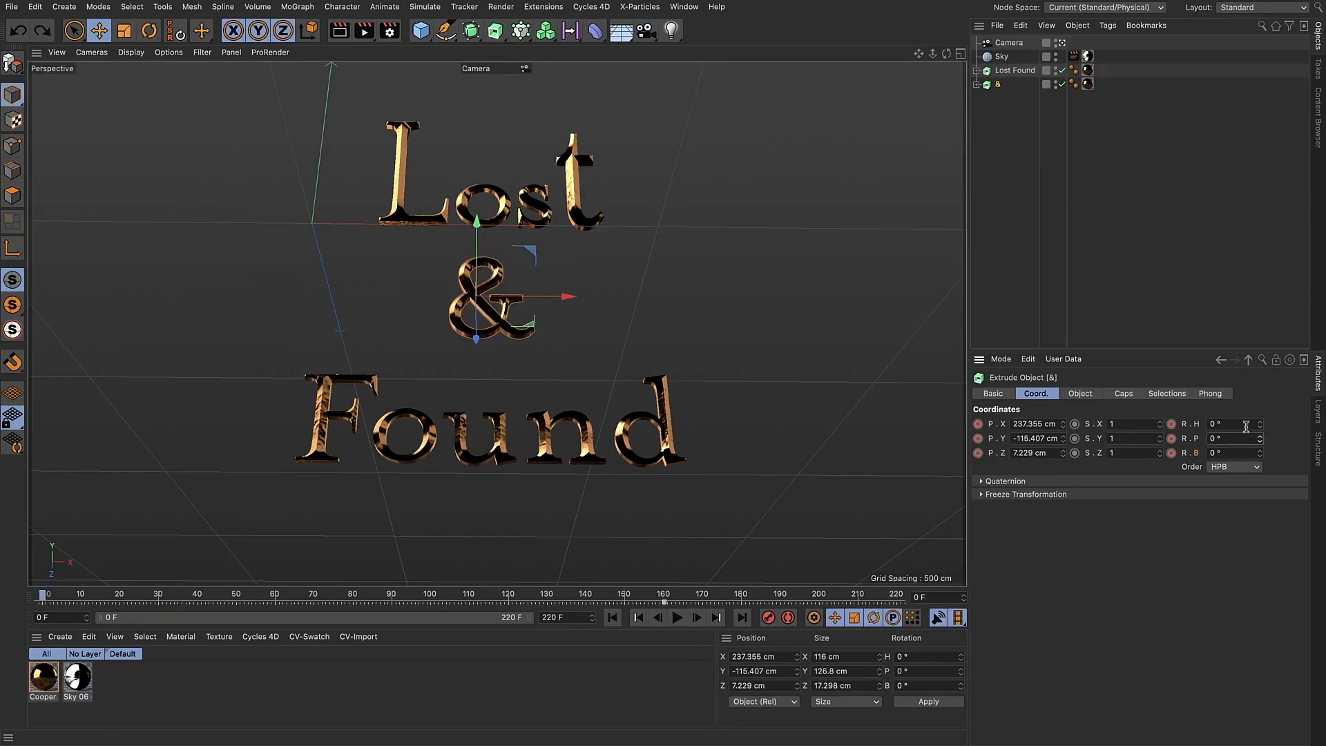
{"action": "double_click", "coordinate": [1218, 421]}
{"action": "type", "text": "450"}
{"action": "key", "text": "Return"}
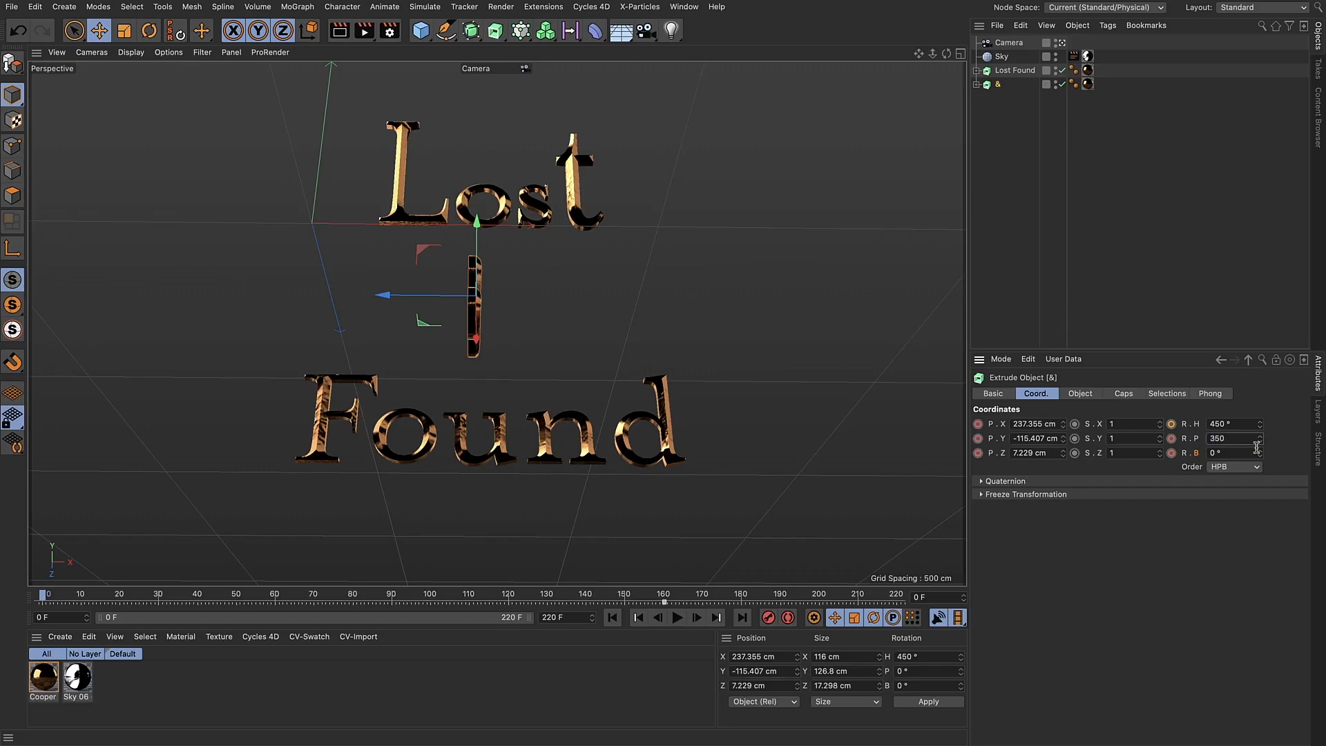
{"action": "key", "text": "Return"}
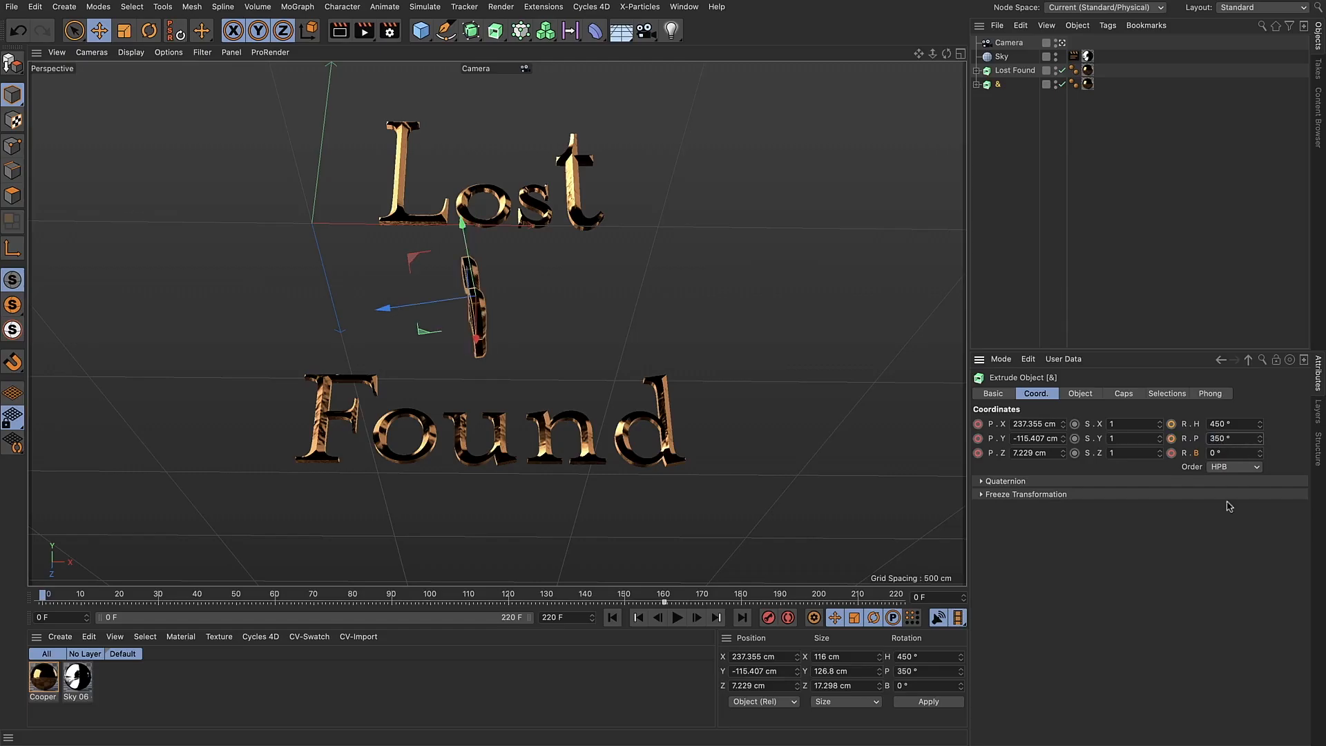
{"action": "left_click", "coordinate": [1231, 455]}
{"action": "key", "text": "Return"}
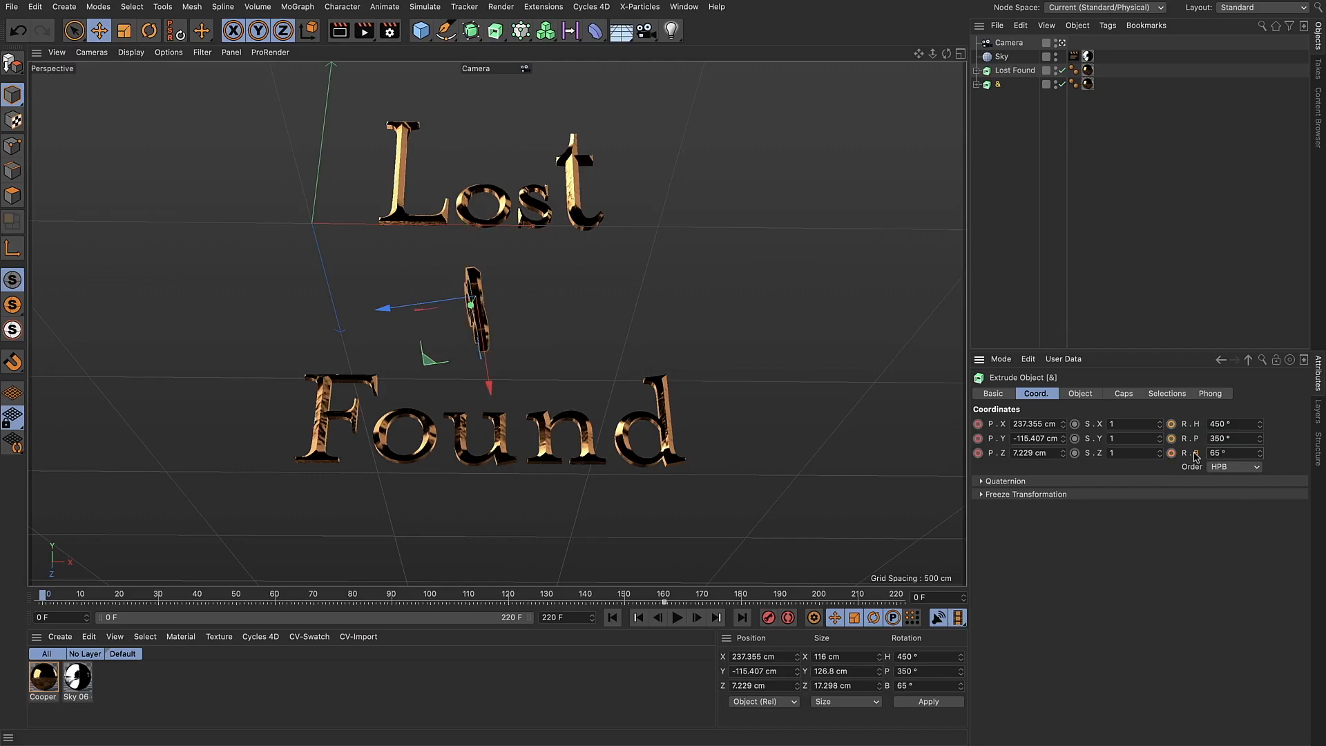
{"action": "left_click", "coordinate": [1171, 423]}
{"action": "left_click", "coordinate": [1172, 438]}
{"action": "left_click", "coordinate": [1170, 452]}
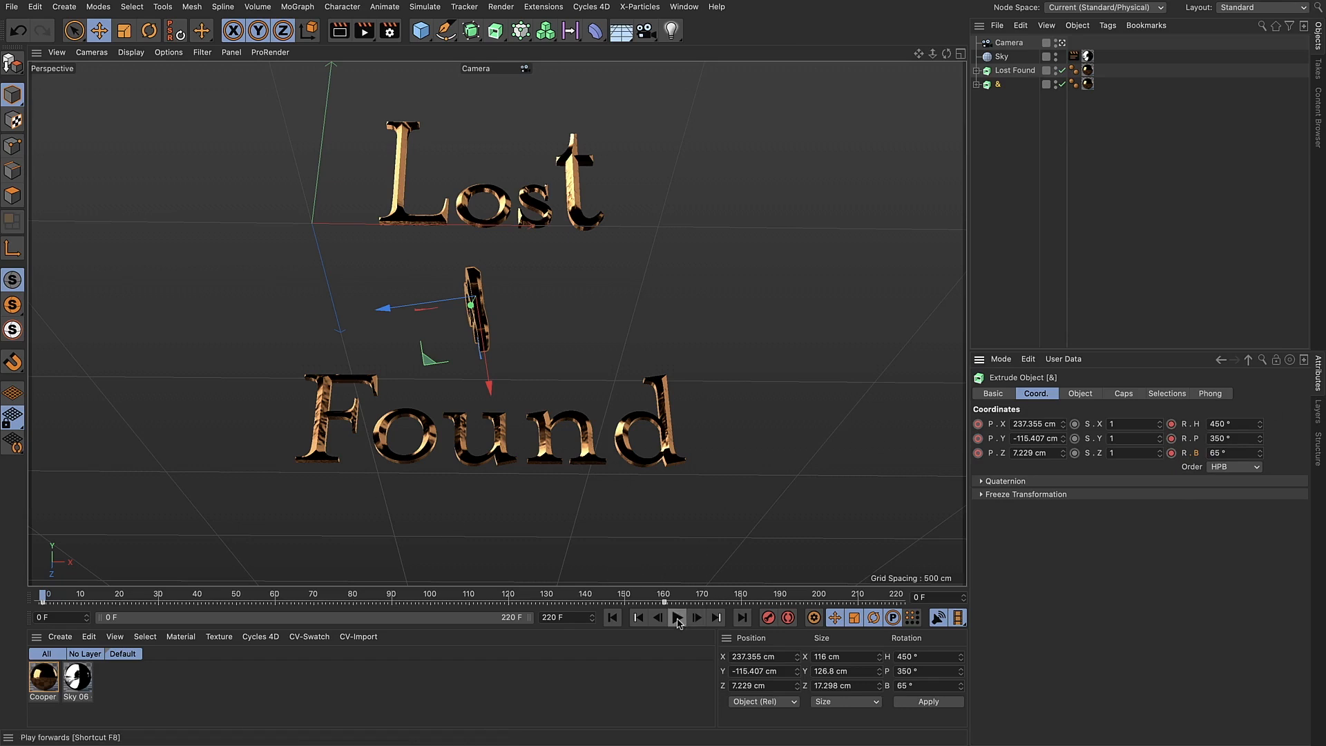
Play back the timeline to examine the ampersand's rotation animation
{"action": "left_click", "coordinate": [677, 620]}
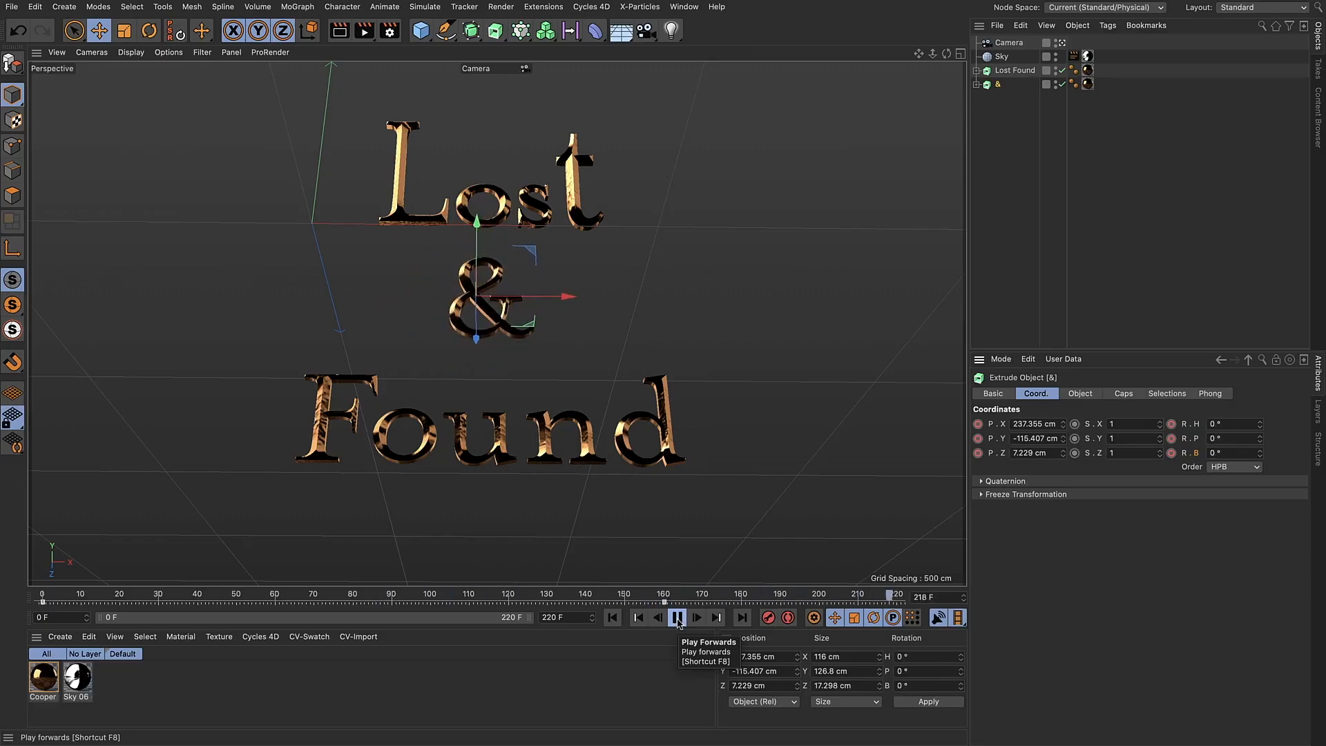
{"action": "left_click", "coordinate": [677, 619]}
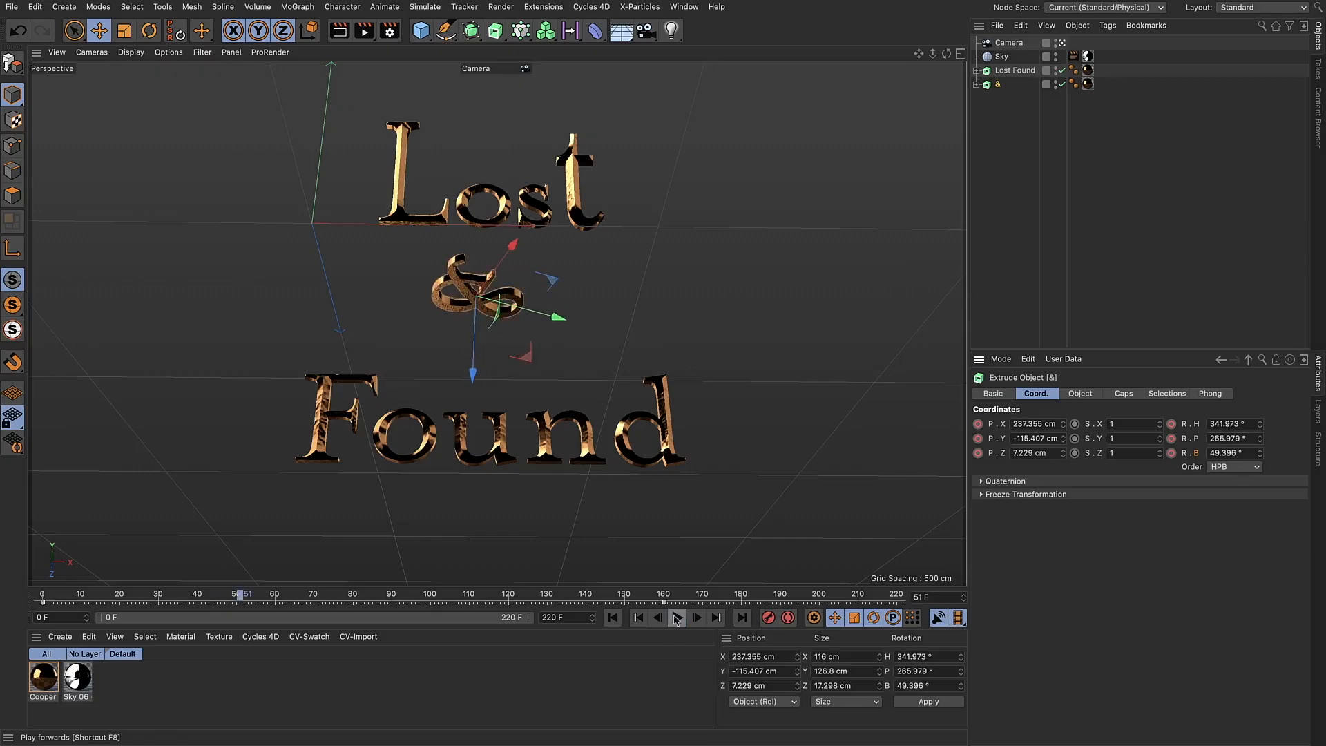
At frame 0, move the "&" object behind the camera to about Z -1181.771 cm and Y -653.407 cm, checking from outside the camera view
{"action": "left_click", "coordinate": [611, 618]}
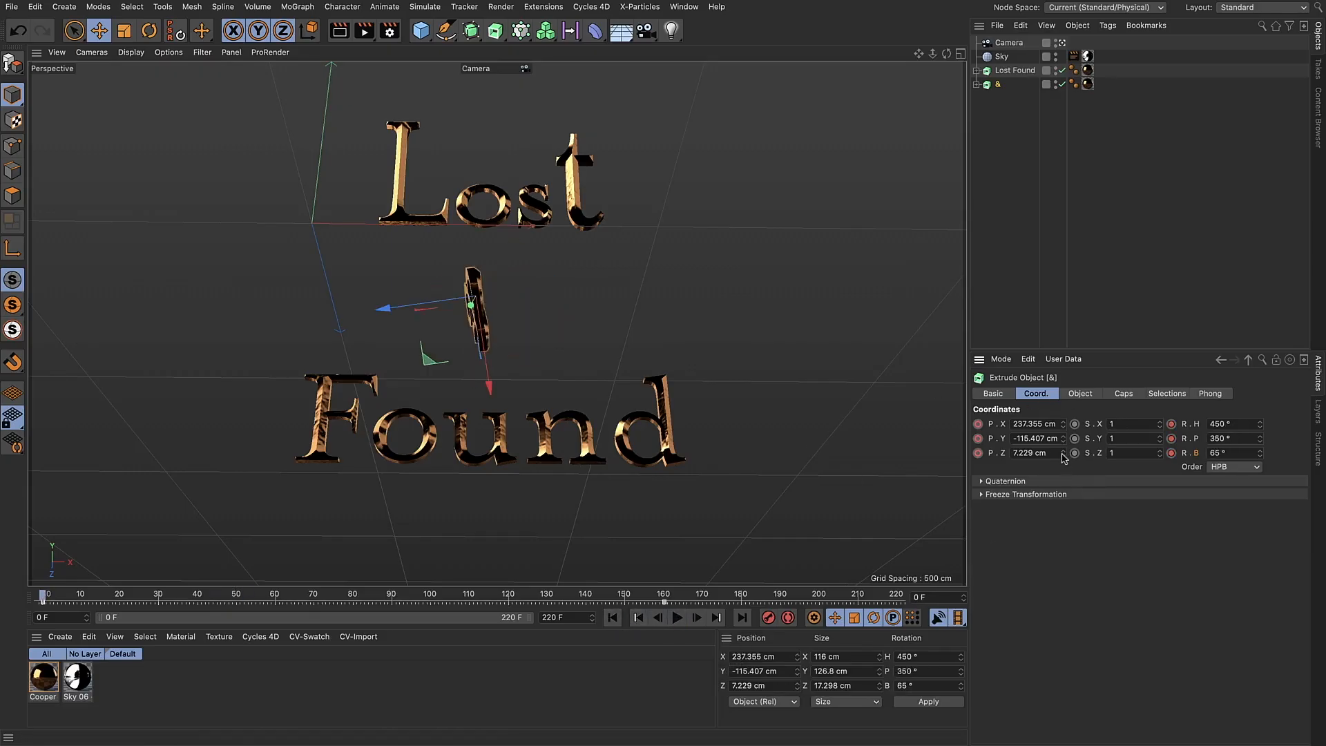
{"action": "left_click_drag", "start_coordinate": [1062, 457], "coordinate": [1063, 492]}
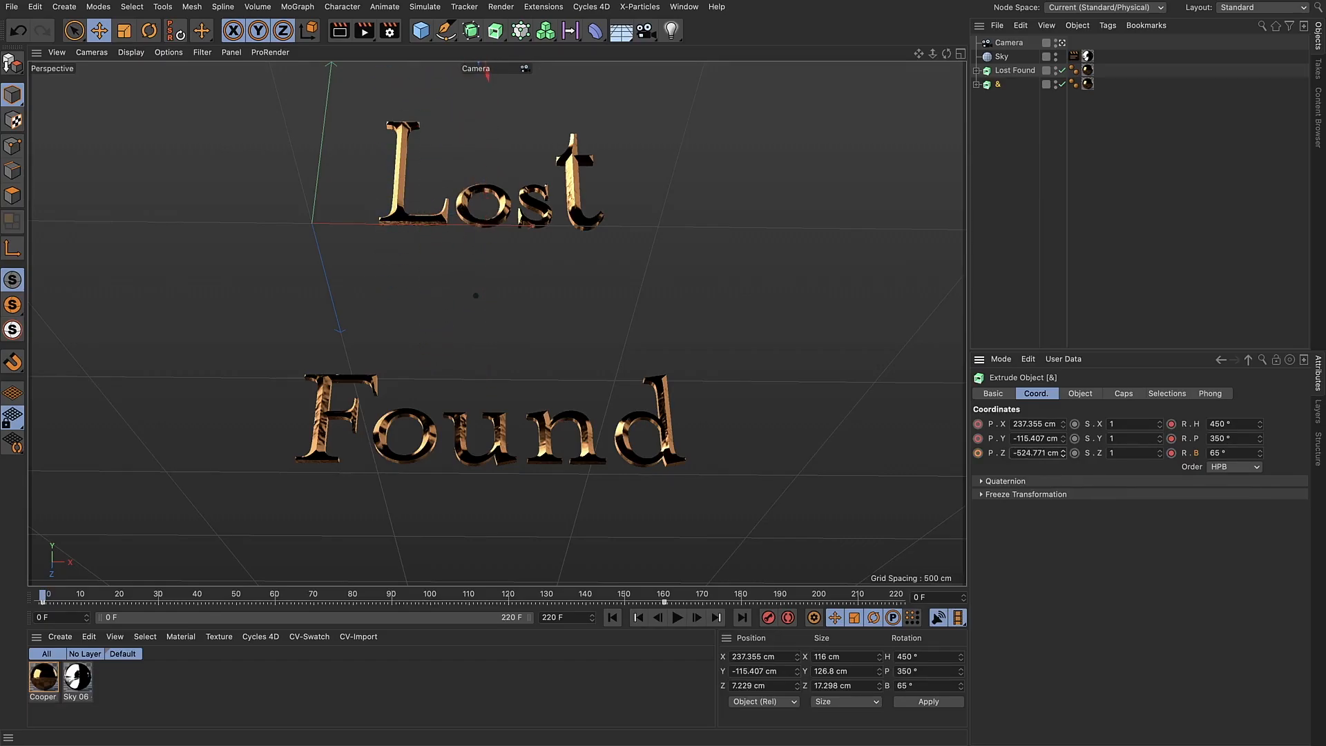
{"action": "left_click", "coordinate": [1061, 44]}
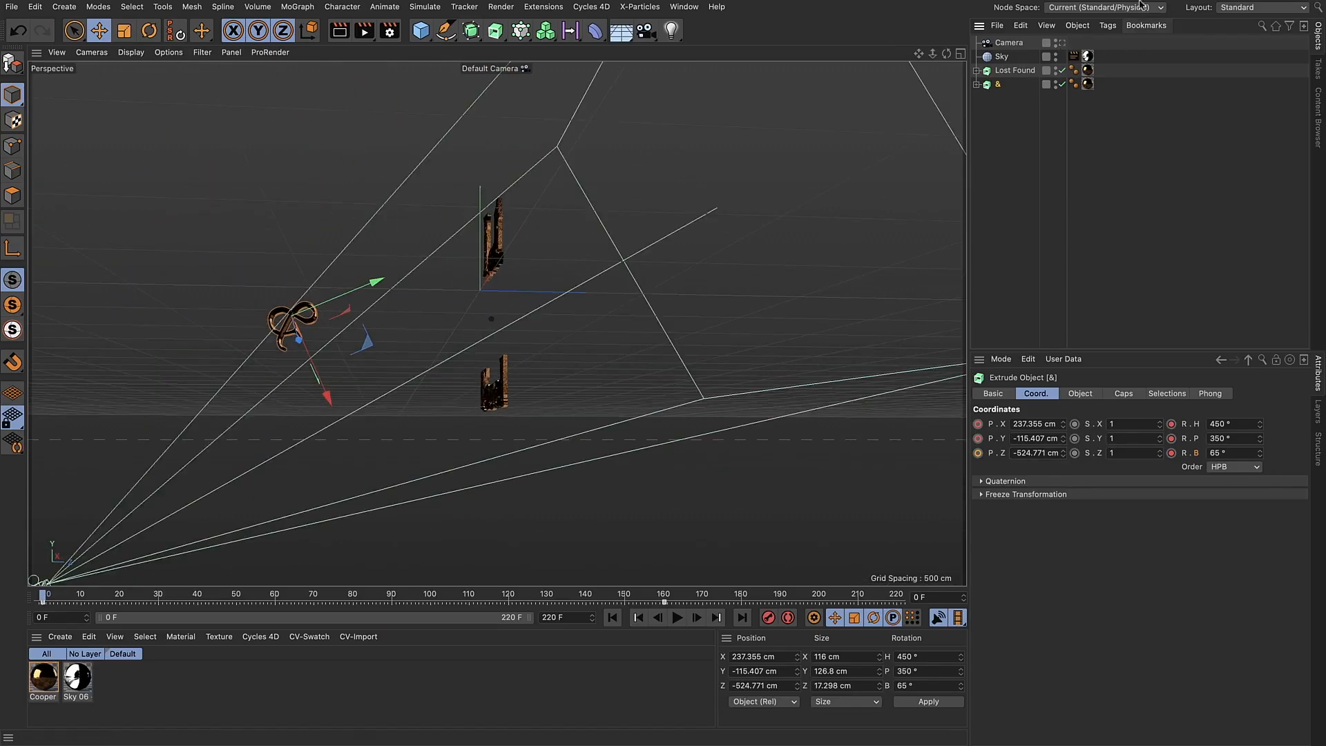
{"action": "middle_click_drag", "start_coordinate": [225, 331], "coordinate": [338, 312], "text": "alt"}
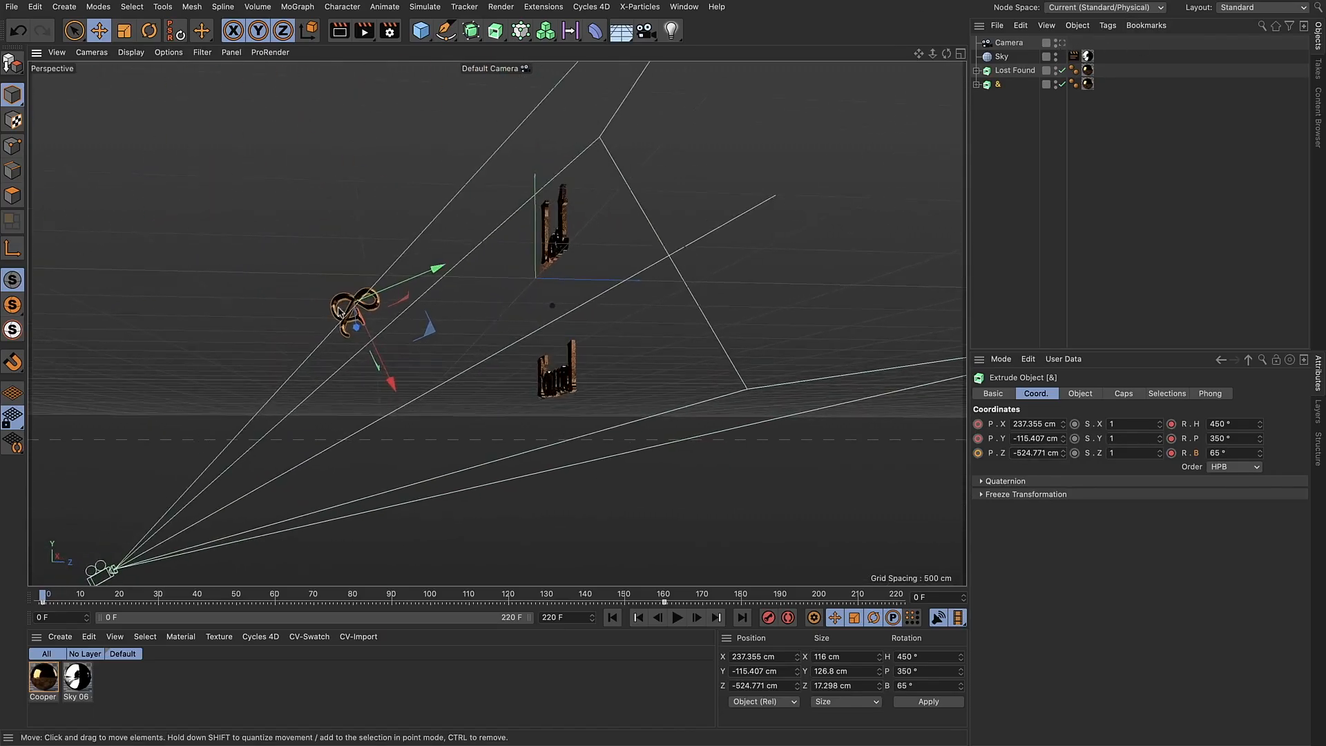
{"action": "left_click_drag", "start_coordinate": [346, 378], "coordinate": [345, 401], "text": "alt"}
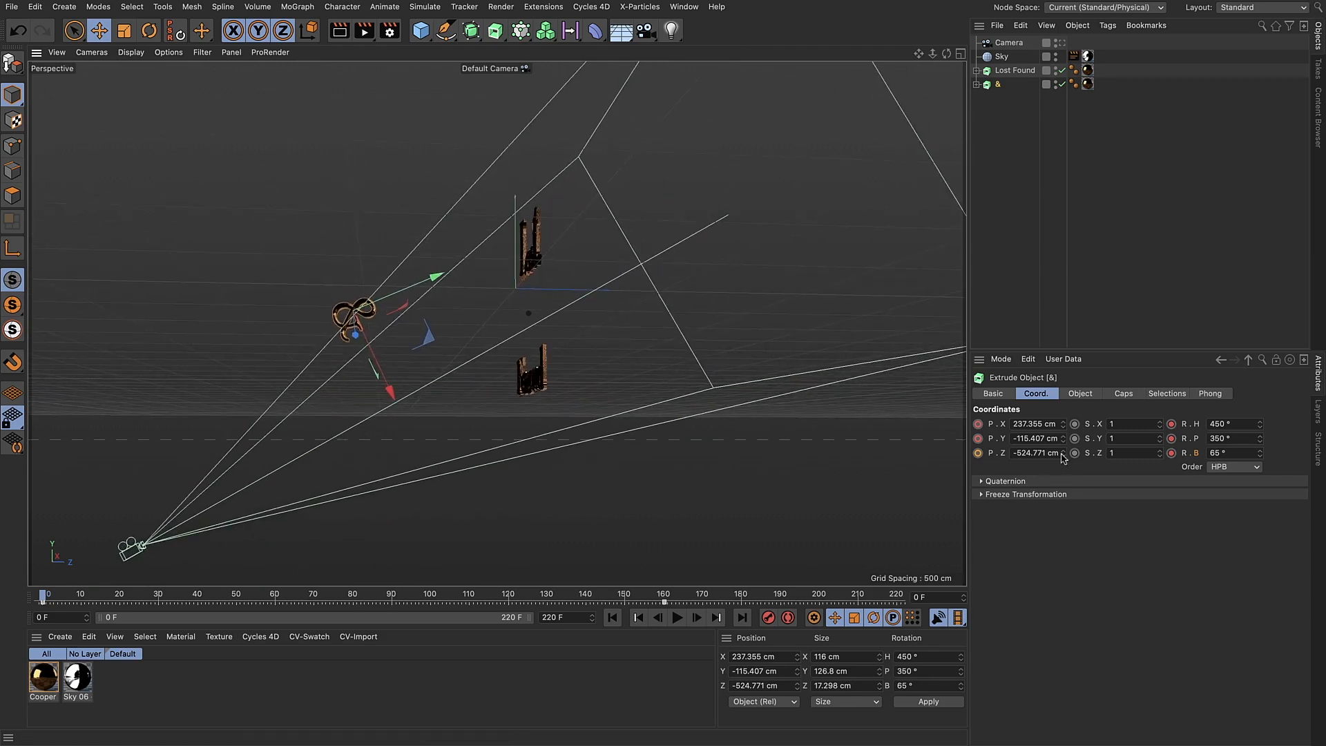
{"action": "left_click_drag", "start_coordinate": [1064, 453], "coordinate": [966, 453]}
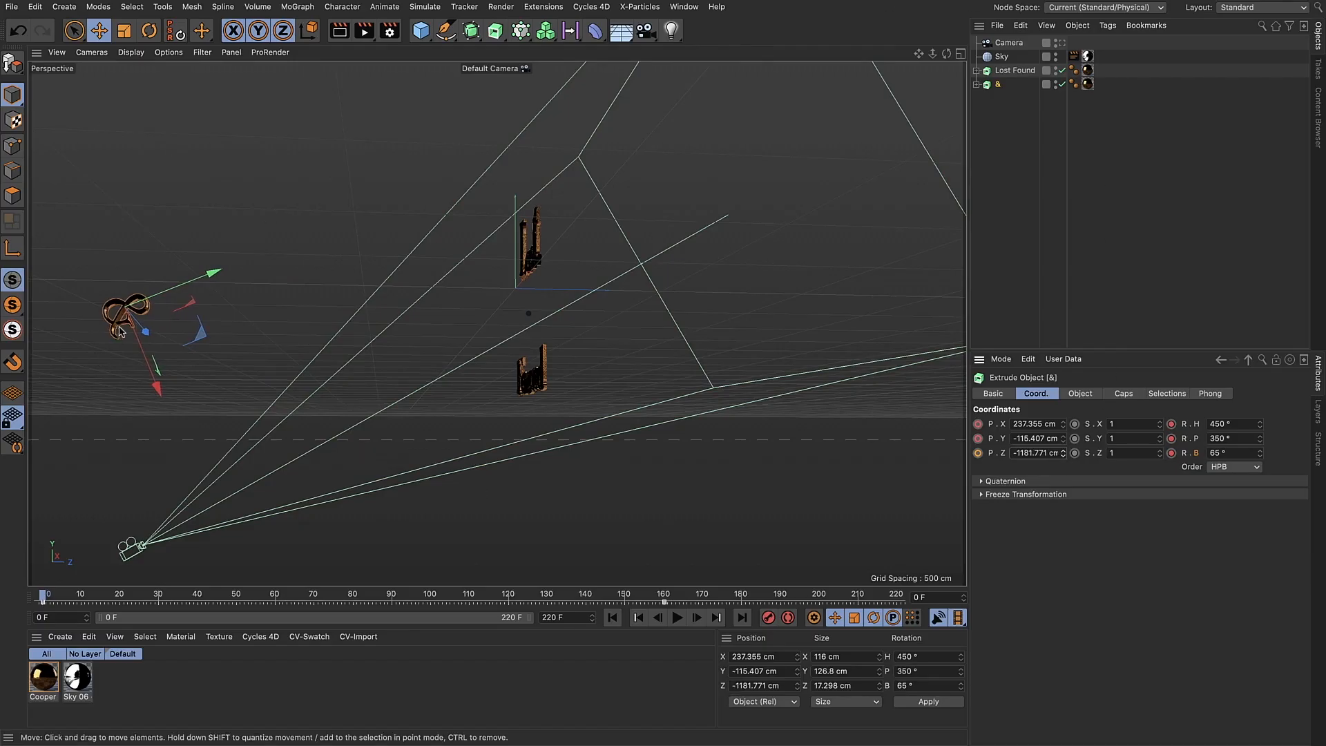
{"action": "left_click_drag", "start_coordinate": [1063, 439], "coordinate": [1063, 597]}
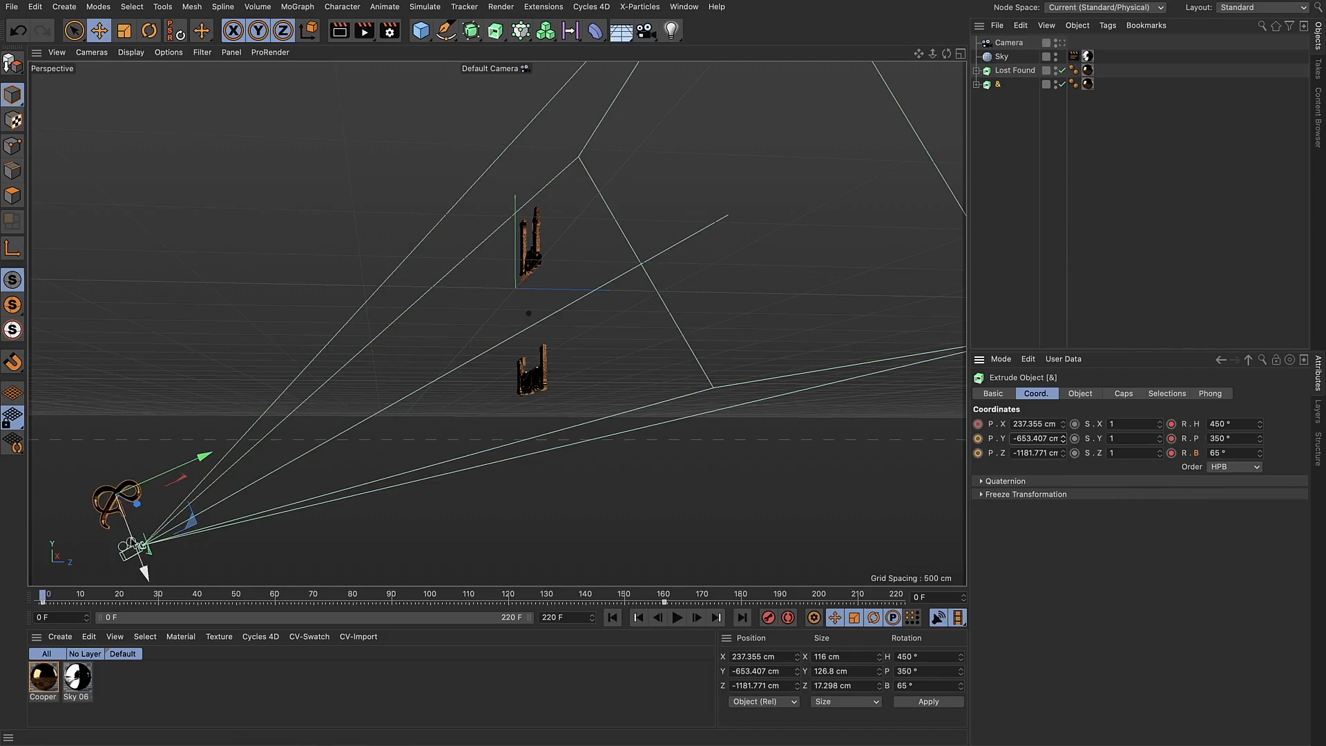
Fine-tune the "&" object's position behind the camera to X 251.355, Y -661.407 and Z -1135.771 cm, and keyframe all three at frame 0
{"action": "scroll", "coordinate": [138, 542], "scroll_direction": "up", "scroll_amount": 3}
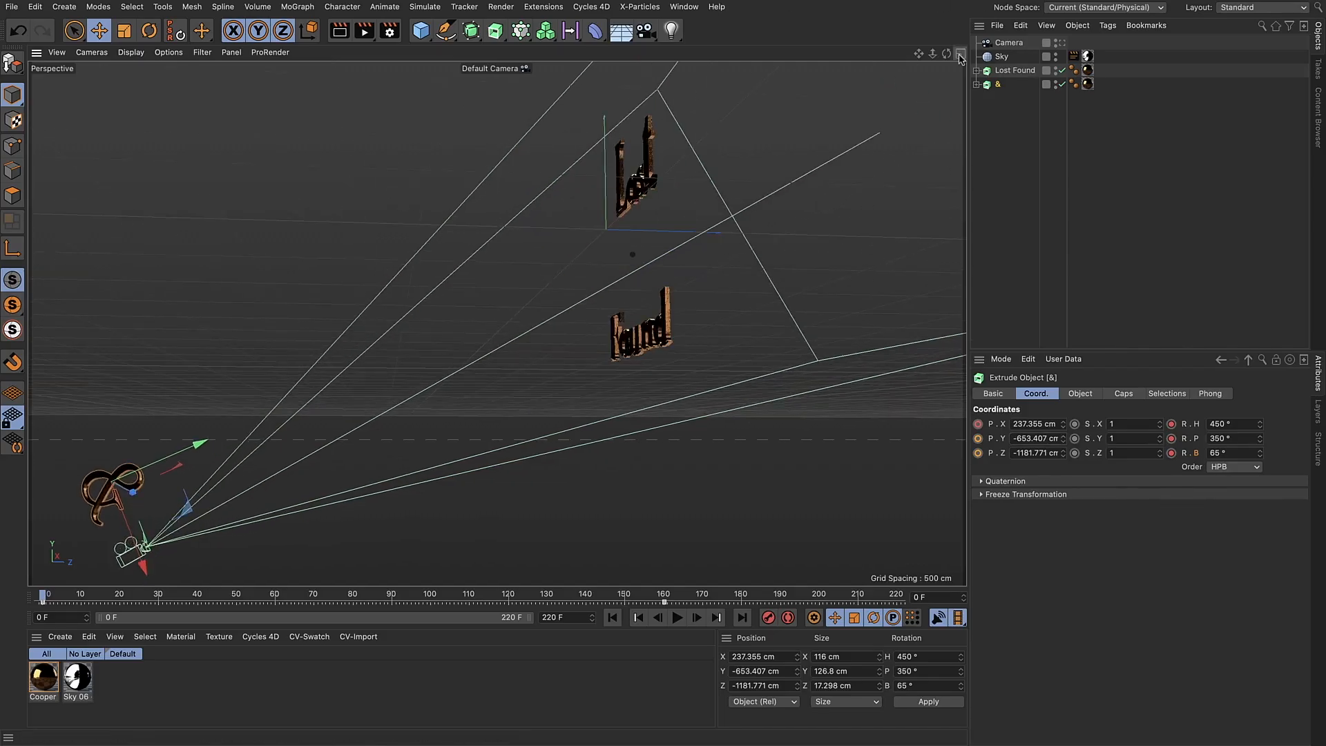
{"action": "left_click", "coordinate": [959, 55]}
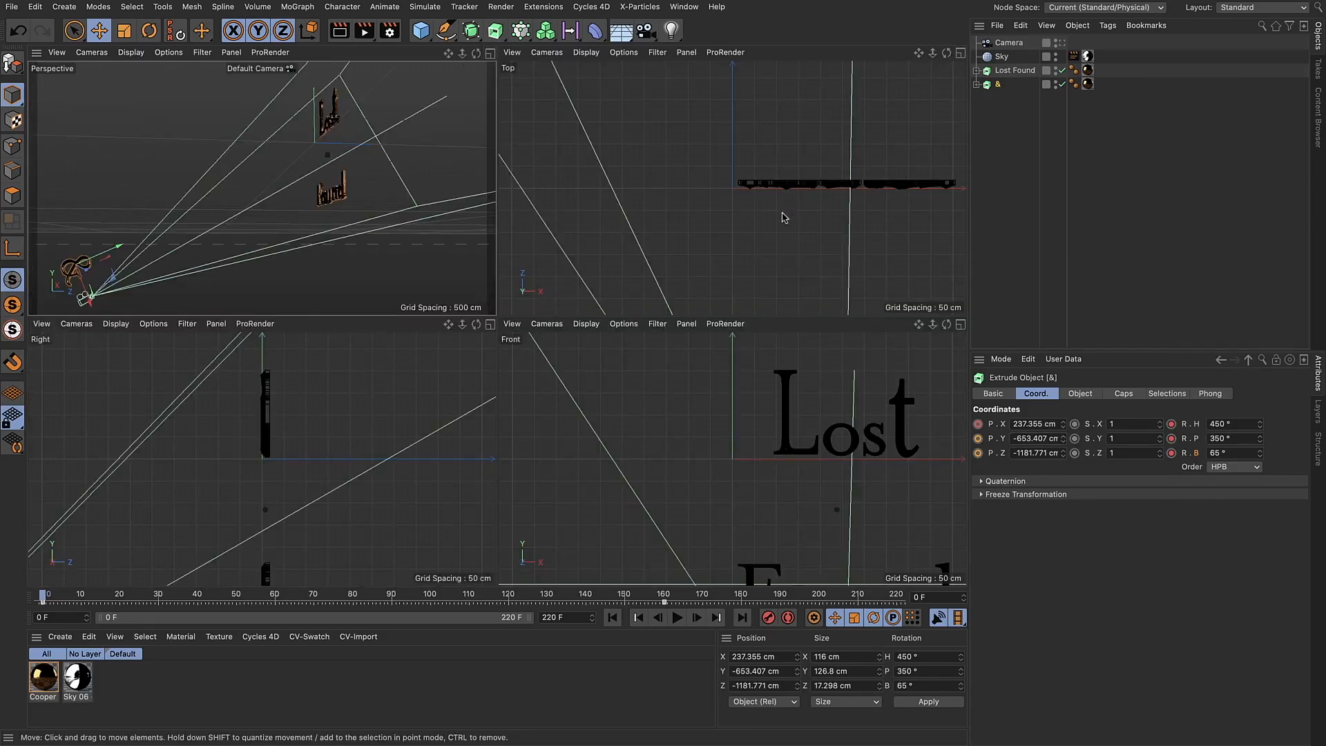
{"action": "middle_click_drag", "start_coordinate": [785, 215], "coordinate": [690, 163], "text": "alt"}
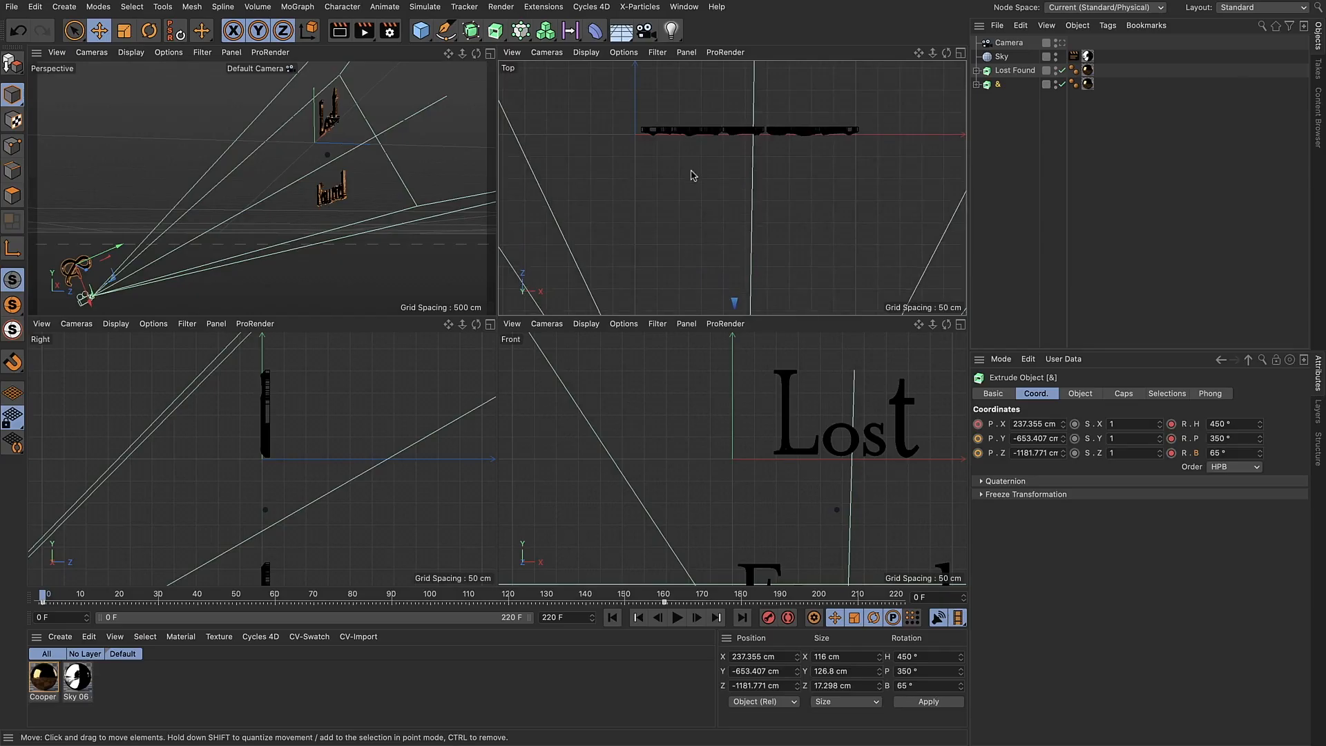
{"action": "scroll", "coordinate": [690, 194], "scroll_direction": "up", "scroll_amount": 1}
{"action": "scroll", "coordinate": [690, 192], "scroll_direction": "down", "scroll_amount": 6}
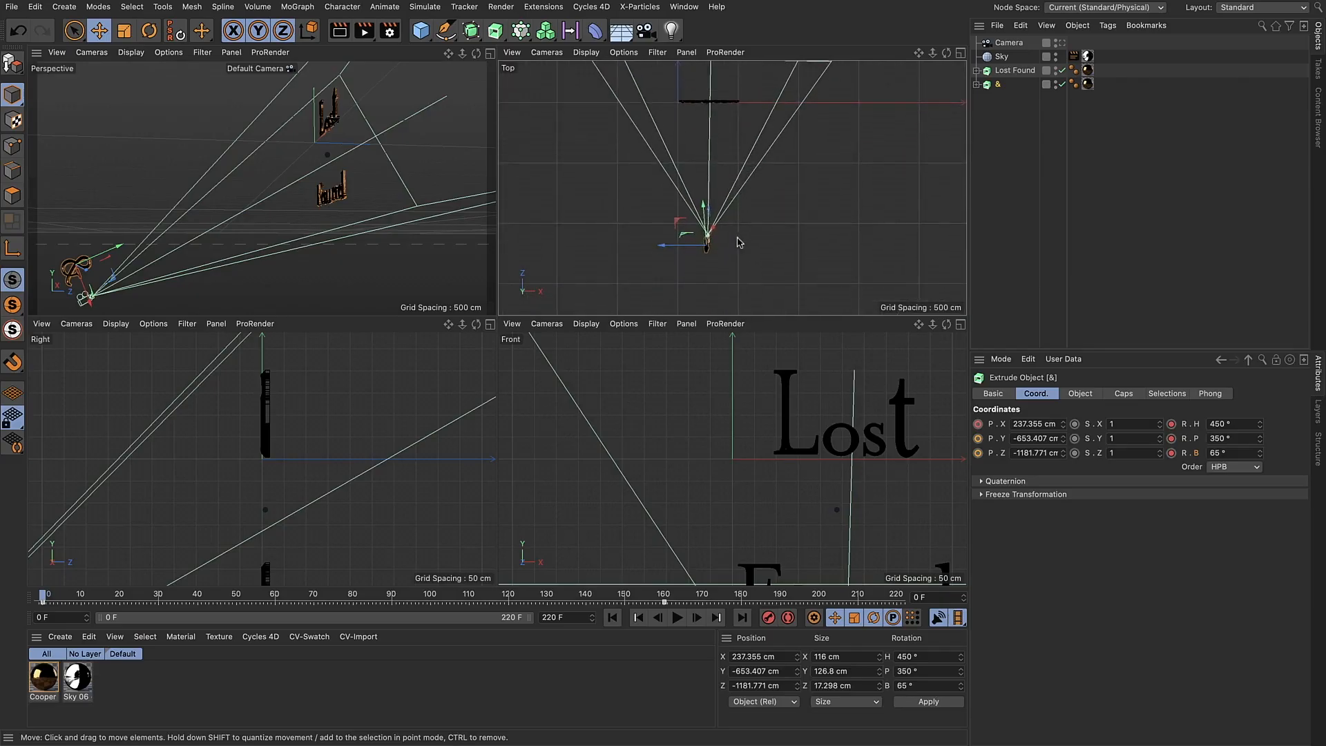
{"action": "right_click_drag", "start_coordinate": [735, 154], "coordinate": [726, 134], "text": "alt"}
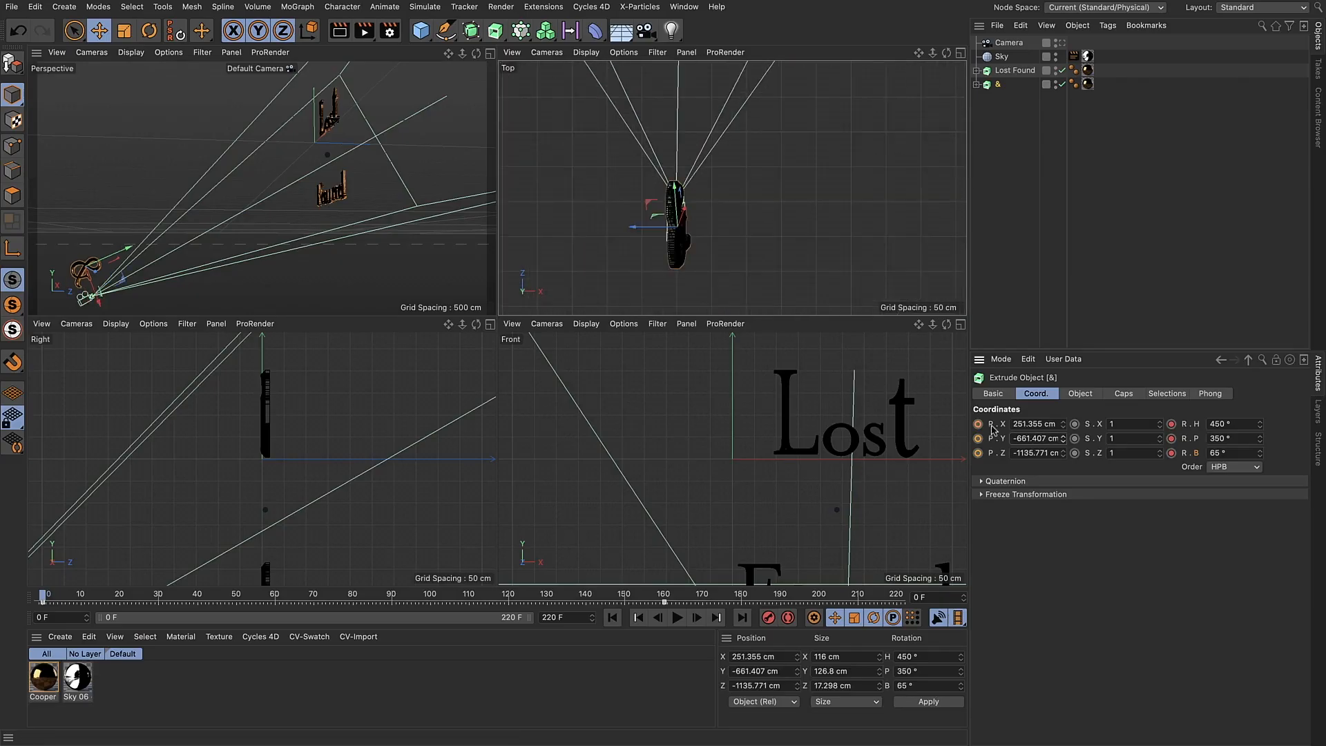
{"action": "left_click_drag", "start_coordinate": [978, 425], "coordinate": [979, 455]}
Look through the scene camera in a single full viewport and play back the ampersand's fly-in animation
{"action": "left_click", "coordinate": [1060, 43]}
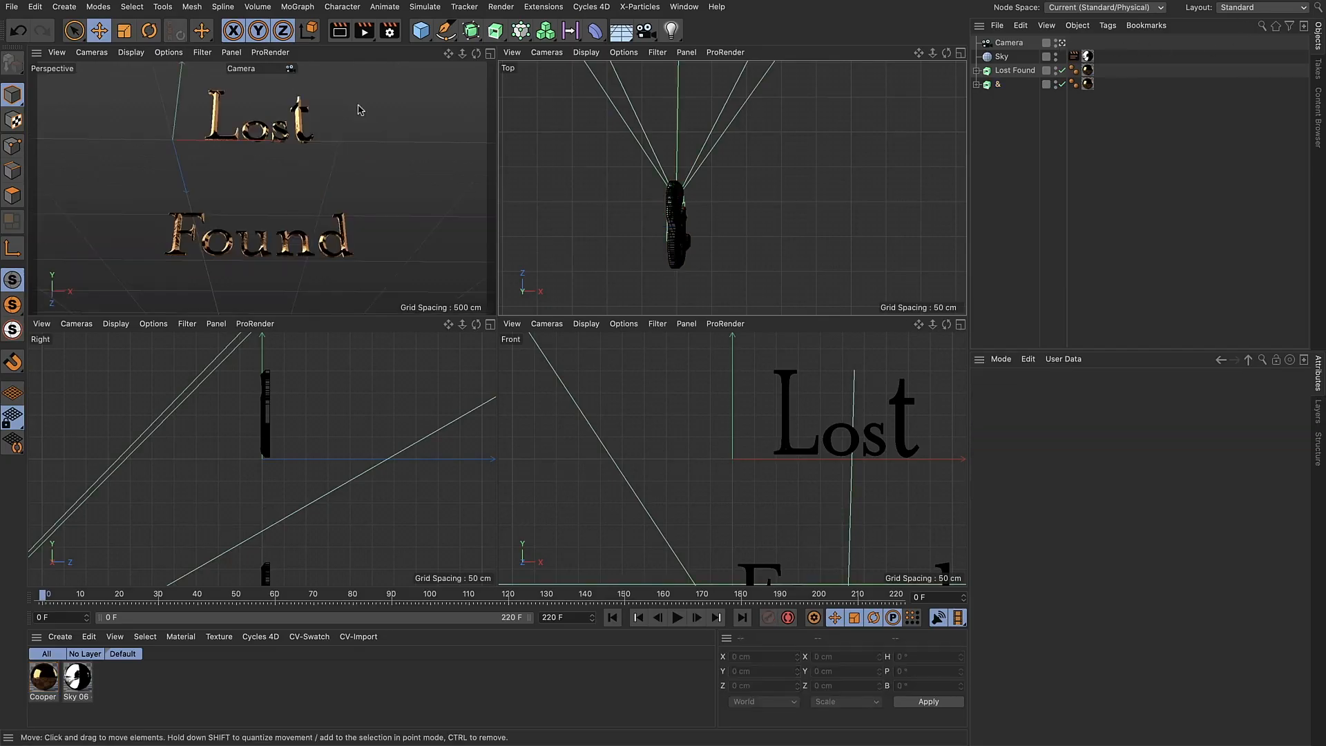
{"action": "left_click", "coordinate": [490, 52]}
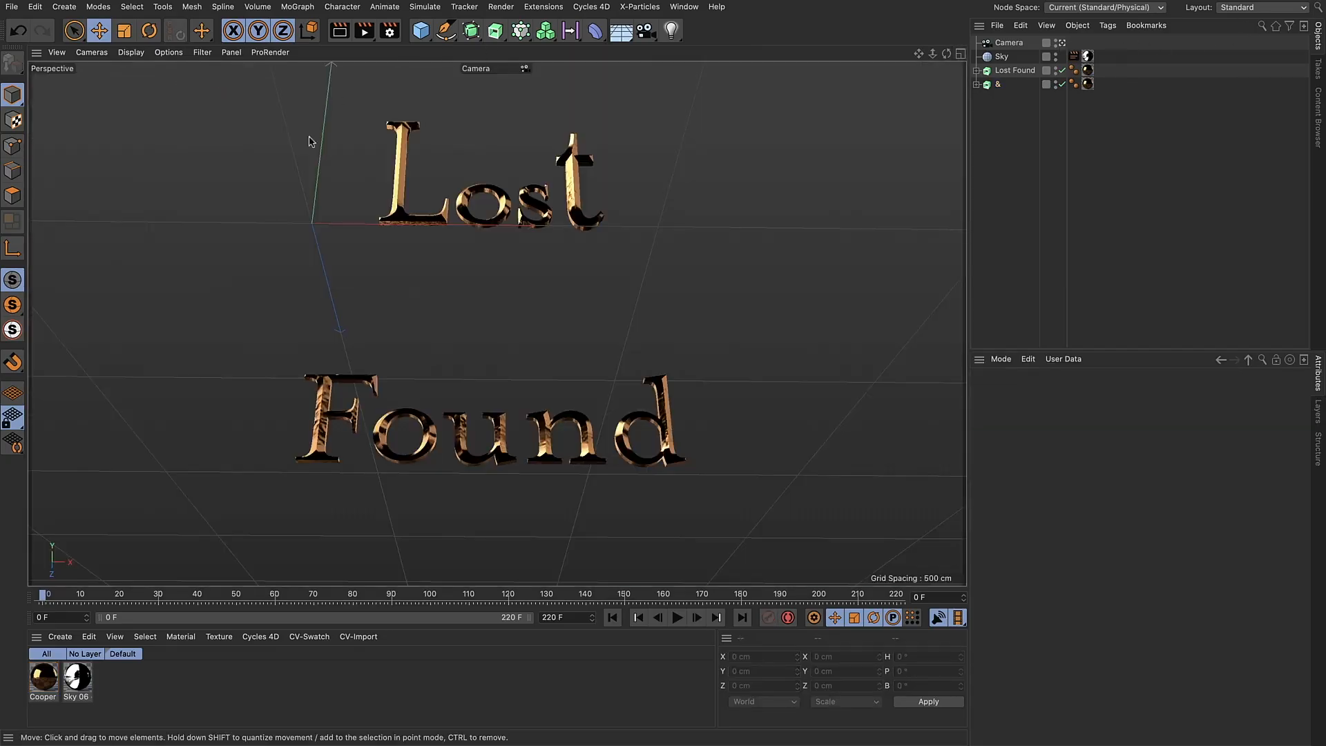
{"action": "left_click", "coordinate": [677, 618]}
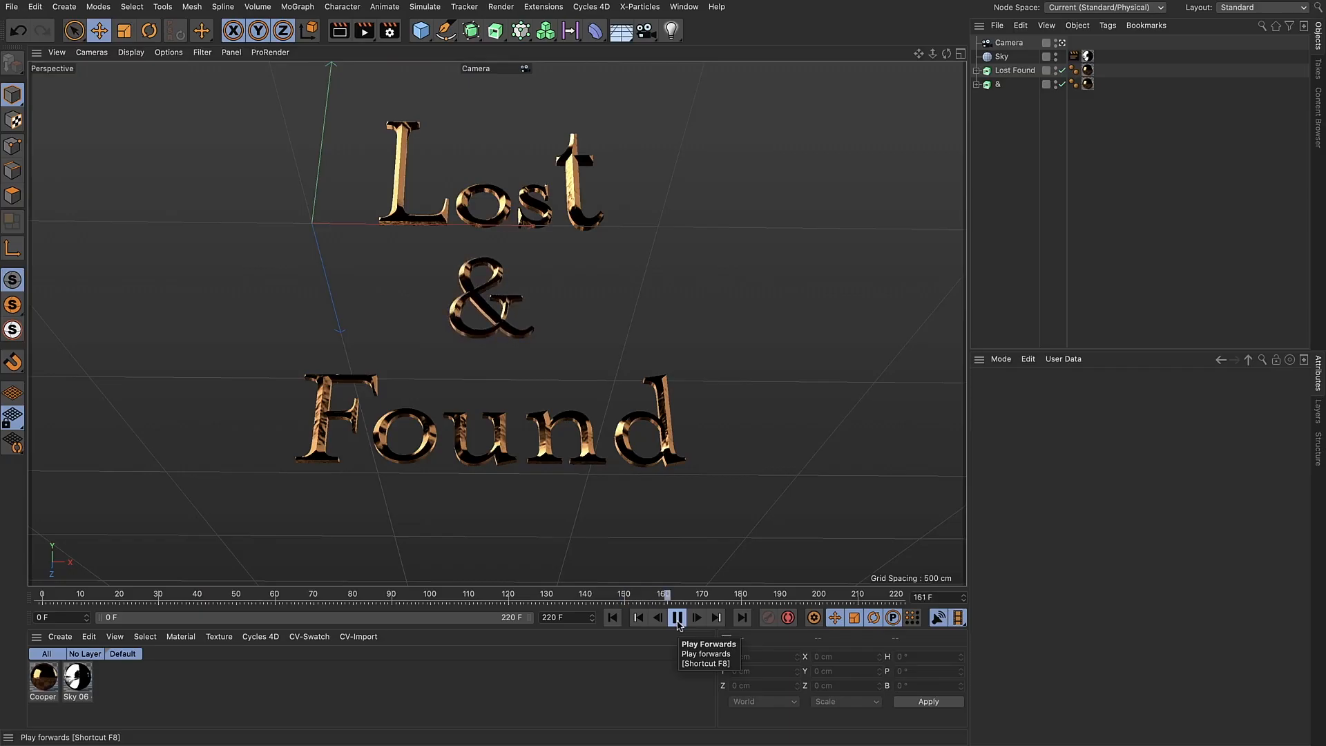
{"action": "left_click", "coordinate": [677, 620]}
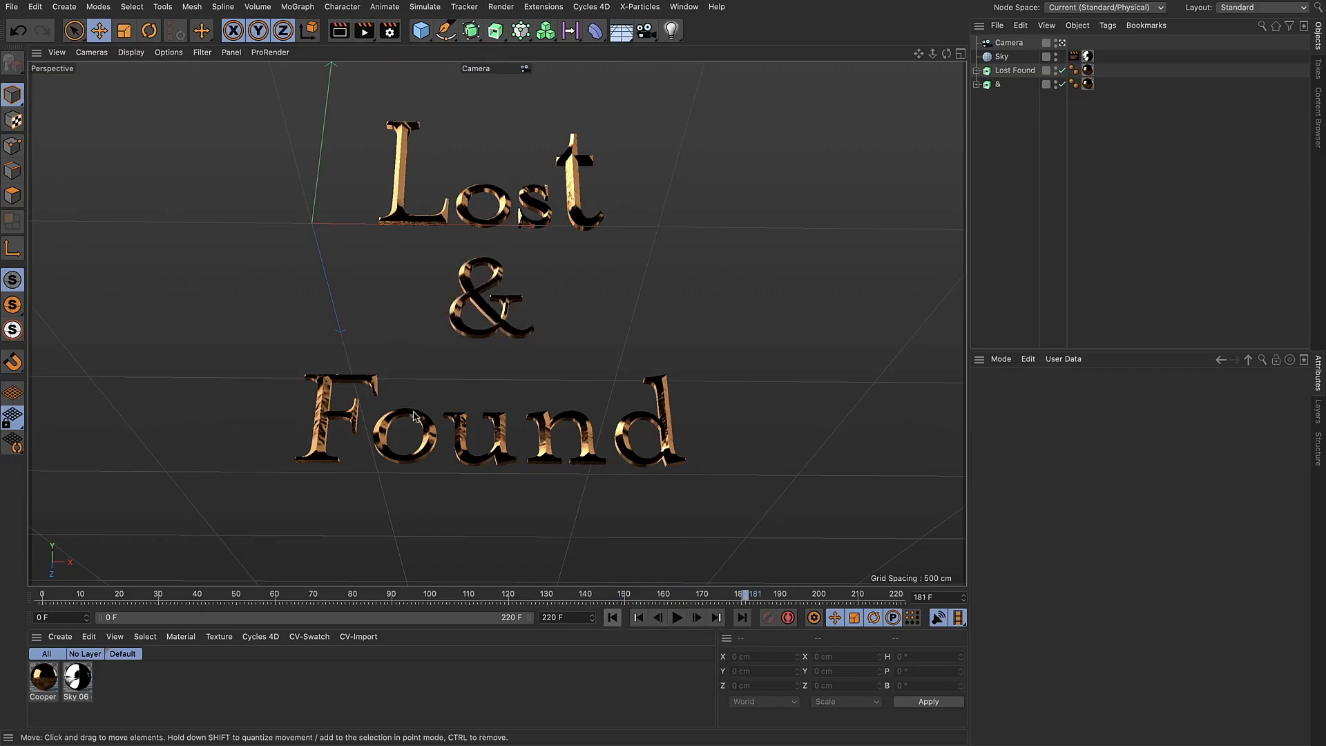
Switch to the Animate layout and frame all of the "&" object's keys in the timeline
{"action": "left_click", "coordinate": [1266, 8]}
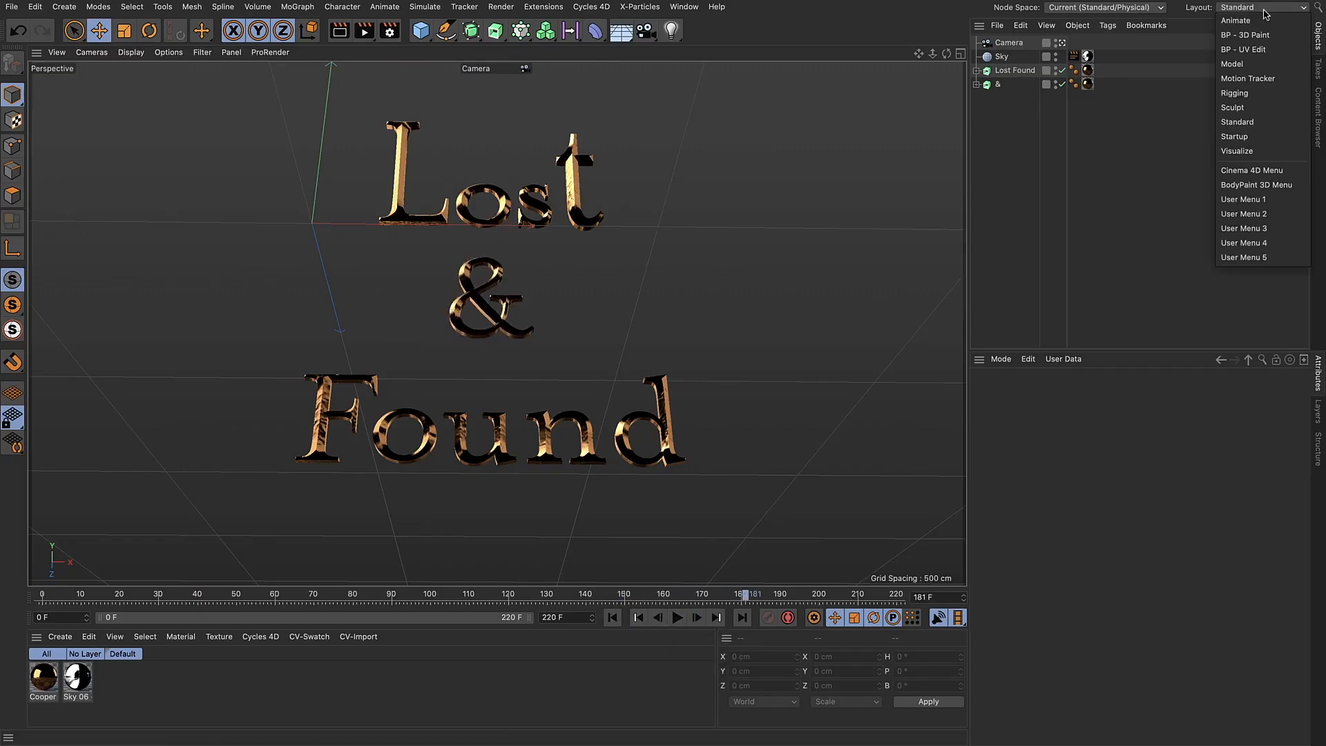
{"action": "left_click", "coordinate": [1267, 19]}
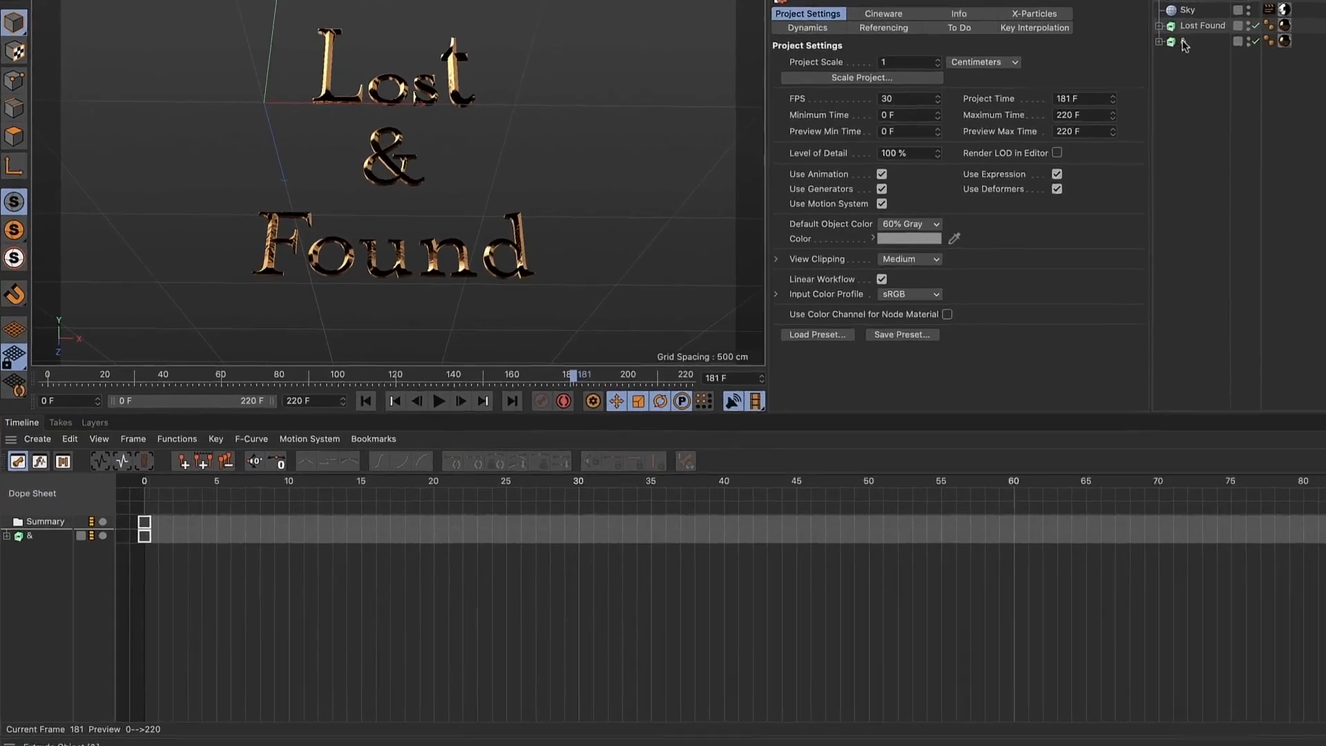
{"action": "left_click", "coordinate": [38, 549]}
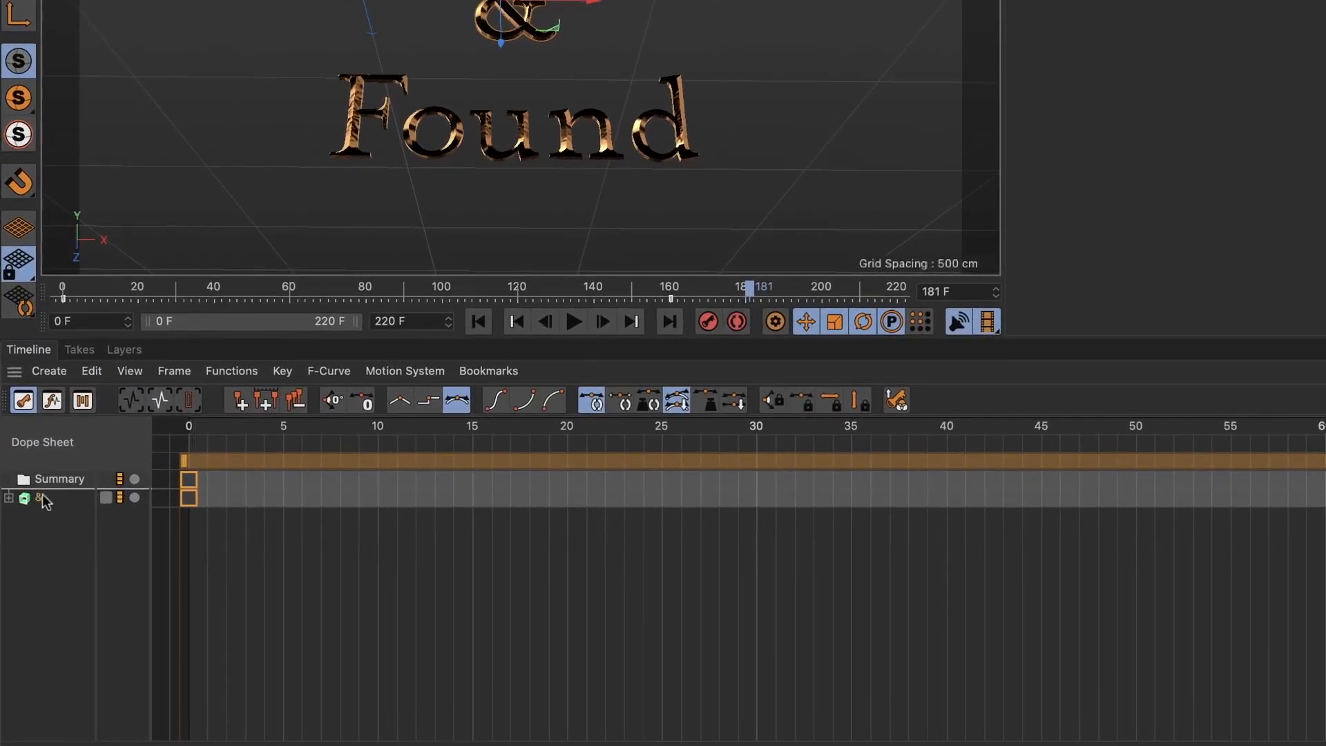
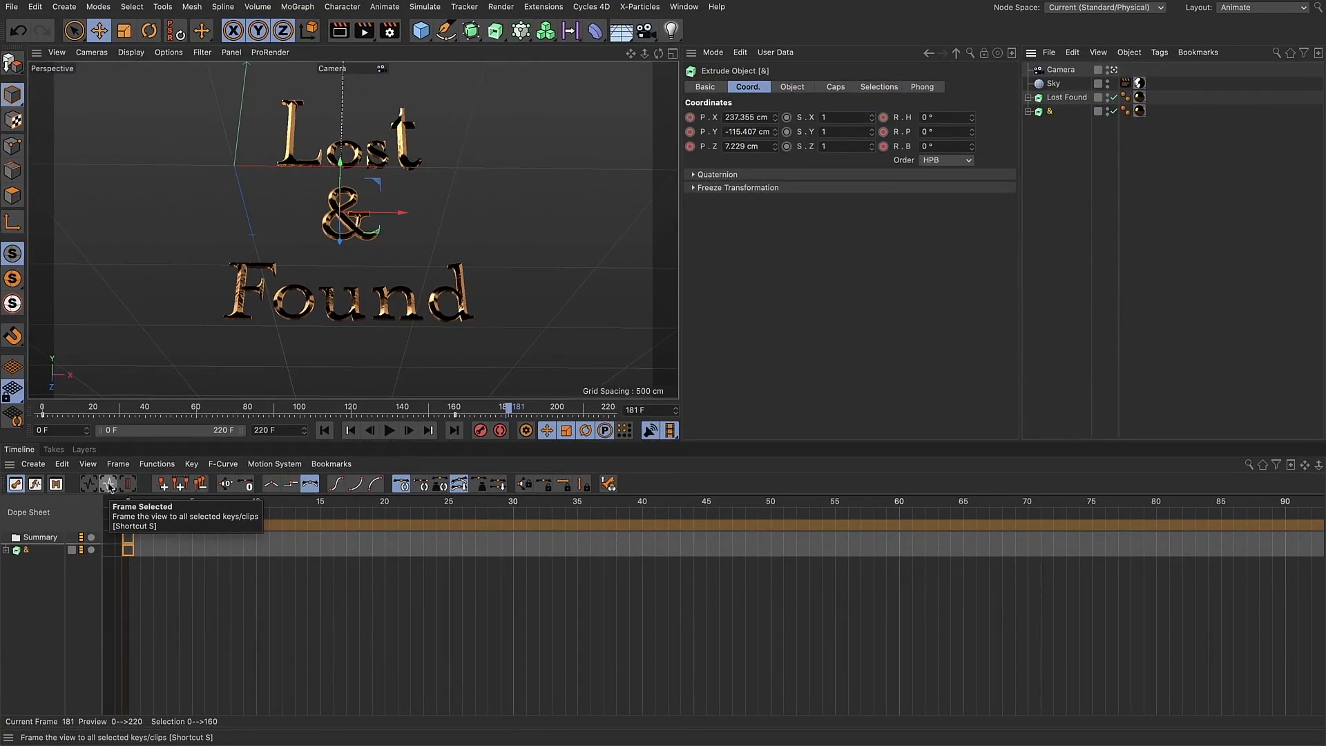
{"action": "left_click", "coordinate": [109, 484]}
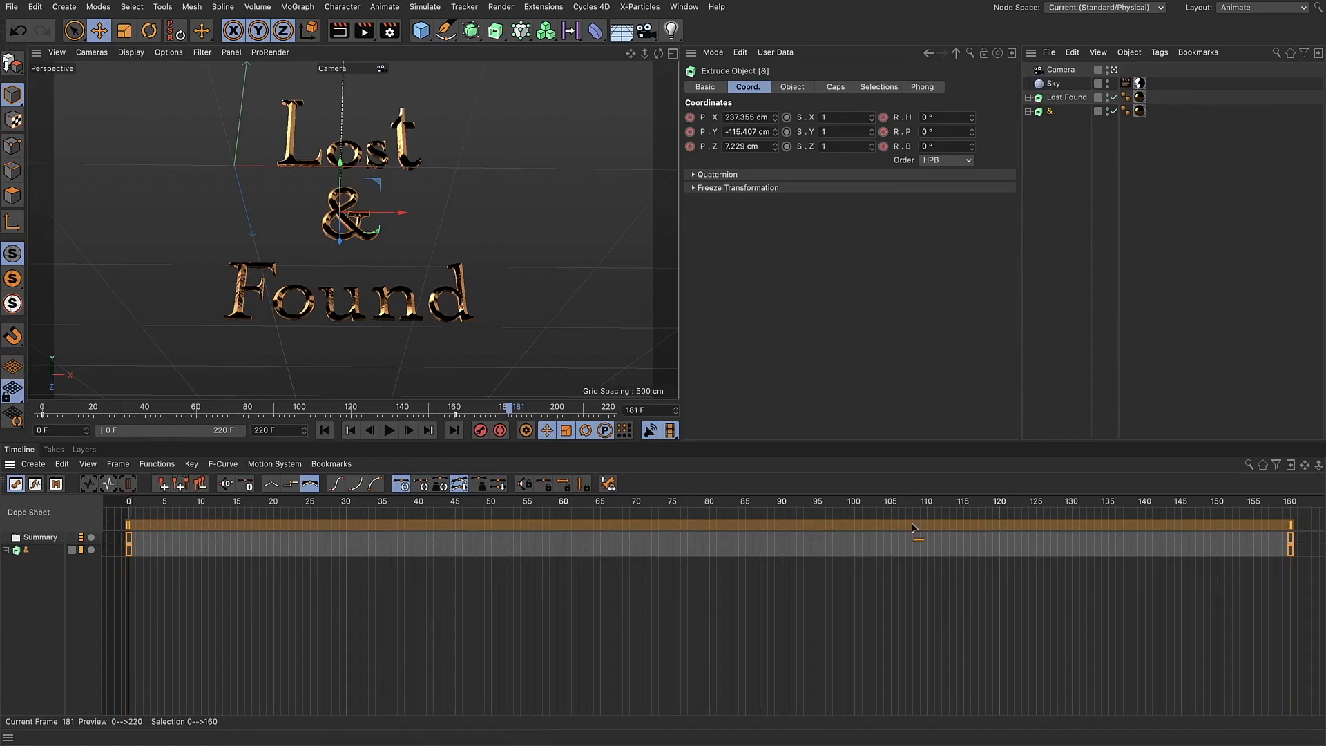
Show the "&" object's Position Z curve in the Dope Sheet with its key at frame 160 selected
{"action": "left_click", "coordinate": [7, 551]}
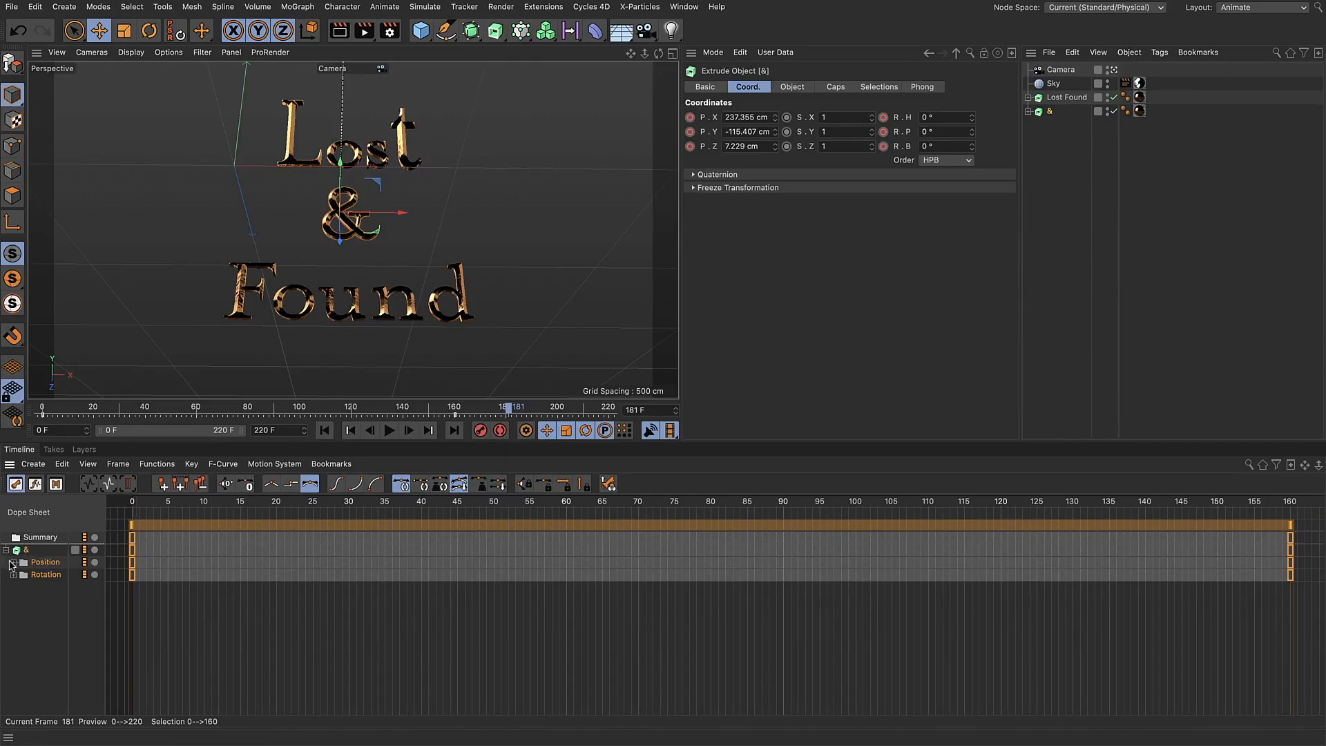
{"action": "left_click", "coordinate": [14, 562]}
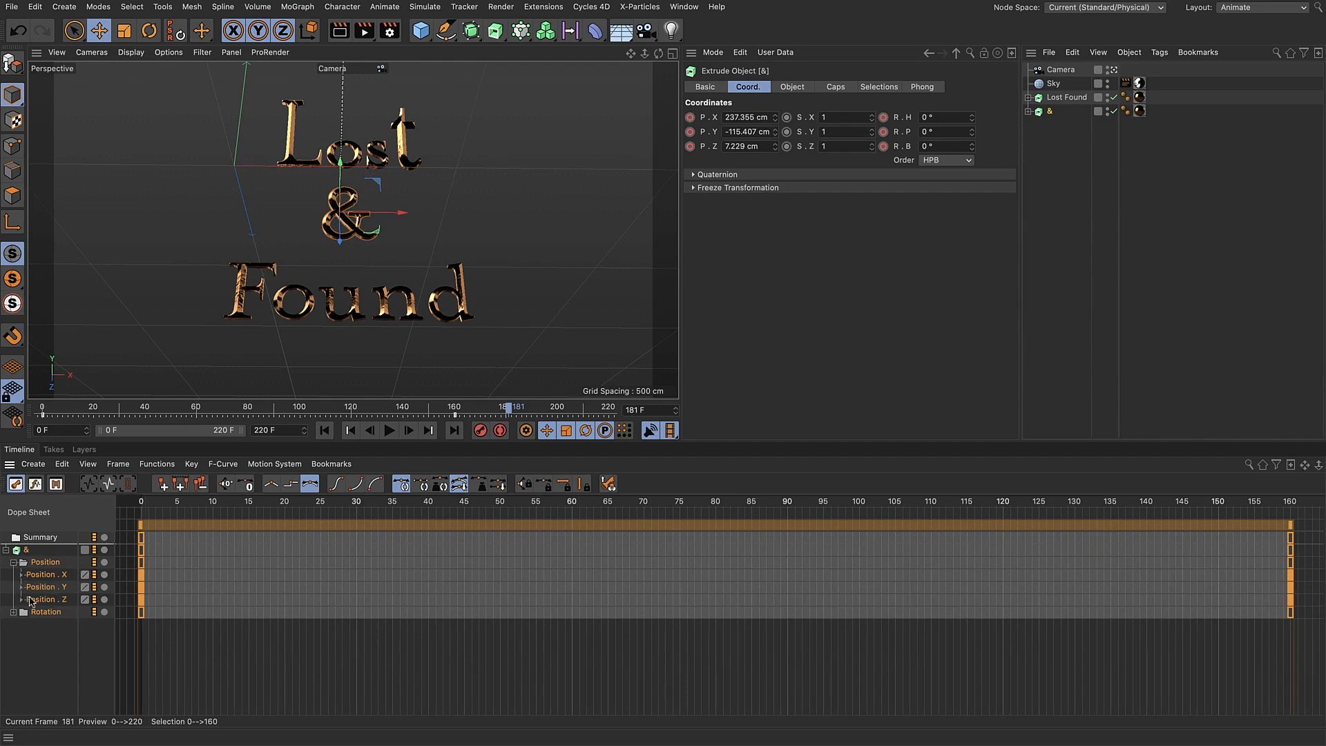
{"action": "left_click", "coordinate": [43, 599]}
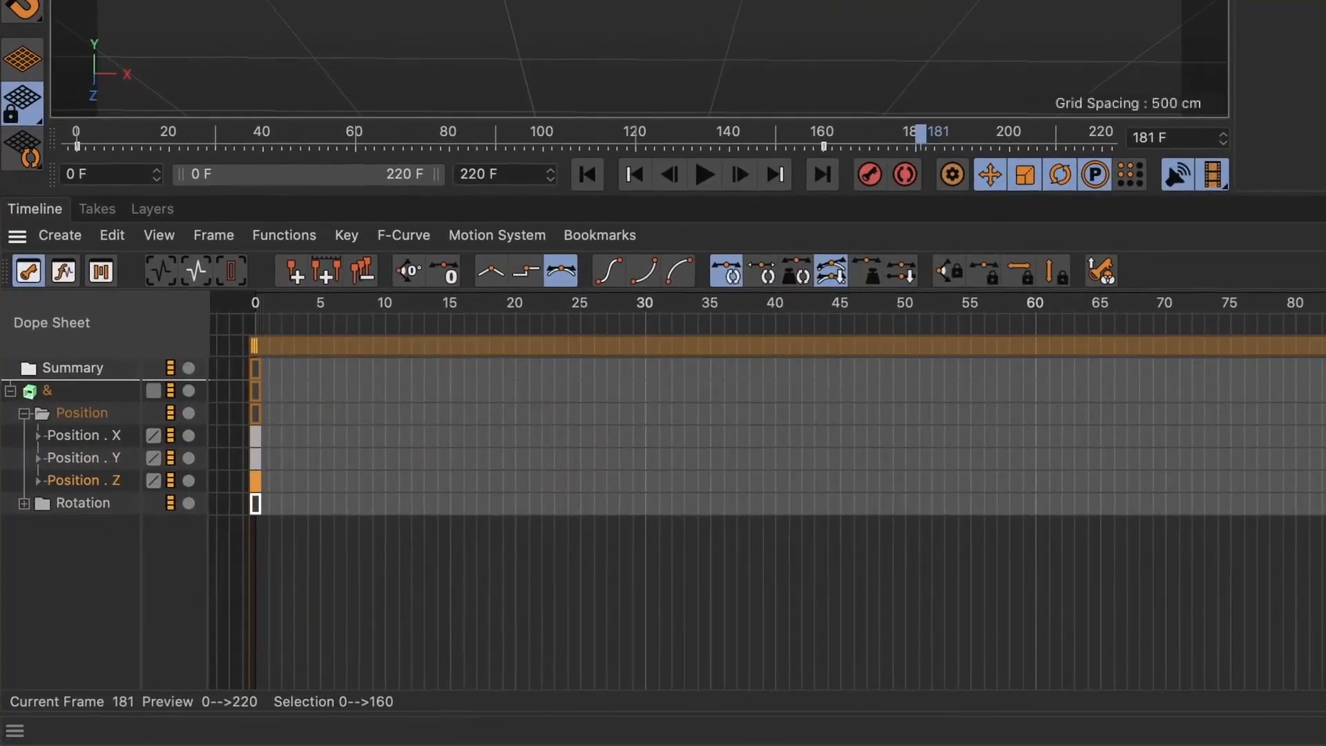
{"action": "left_click_drag", "start_coordinate": [305, 314], "coordinate": [416, 387]}
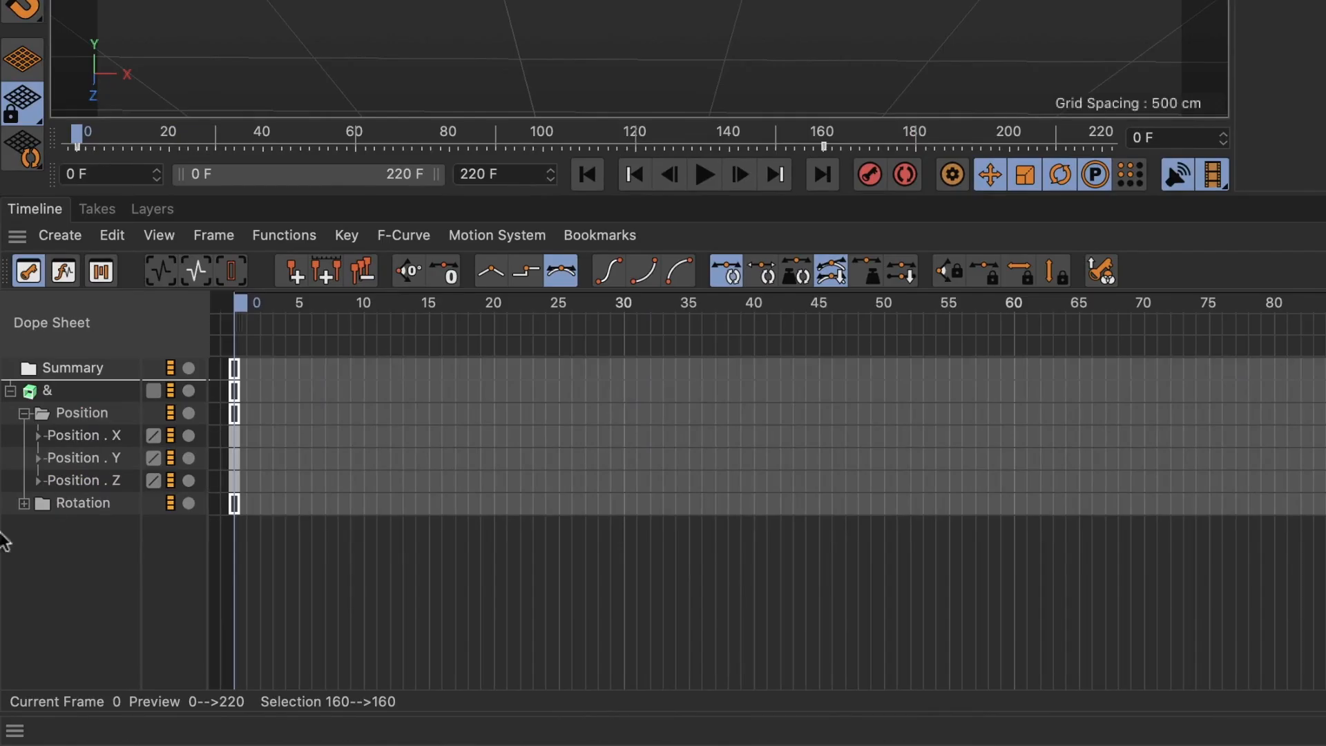
{"action": "left_click", "coordinate": [37, 481]}
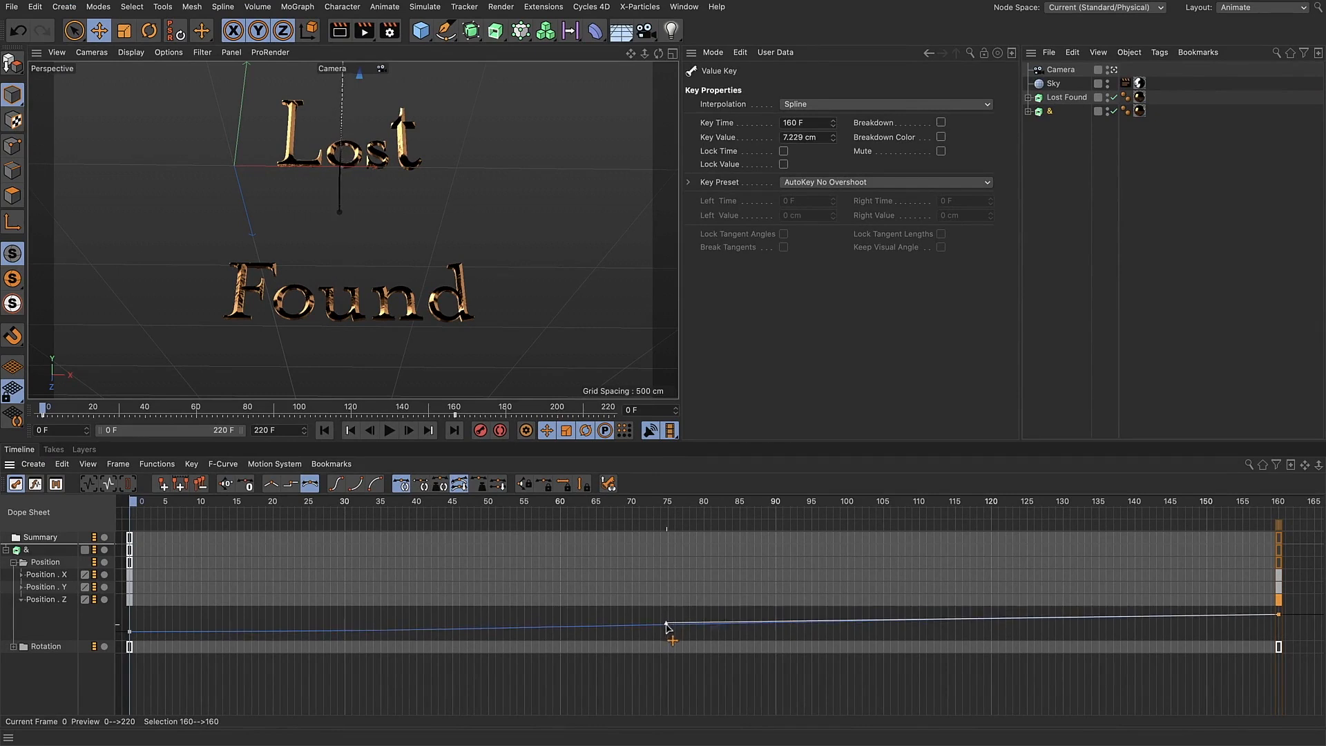
Flatten the left tangent of the Position Z key at frame 160 to about -95.31 F and 0 cm, previewing the eased motion
{"action": "left_click", "coordinate": [666, 625], "text": "ctrl"}
{"action": "left_click", "coordinate": [389, 430]}
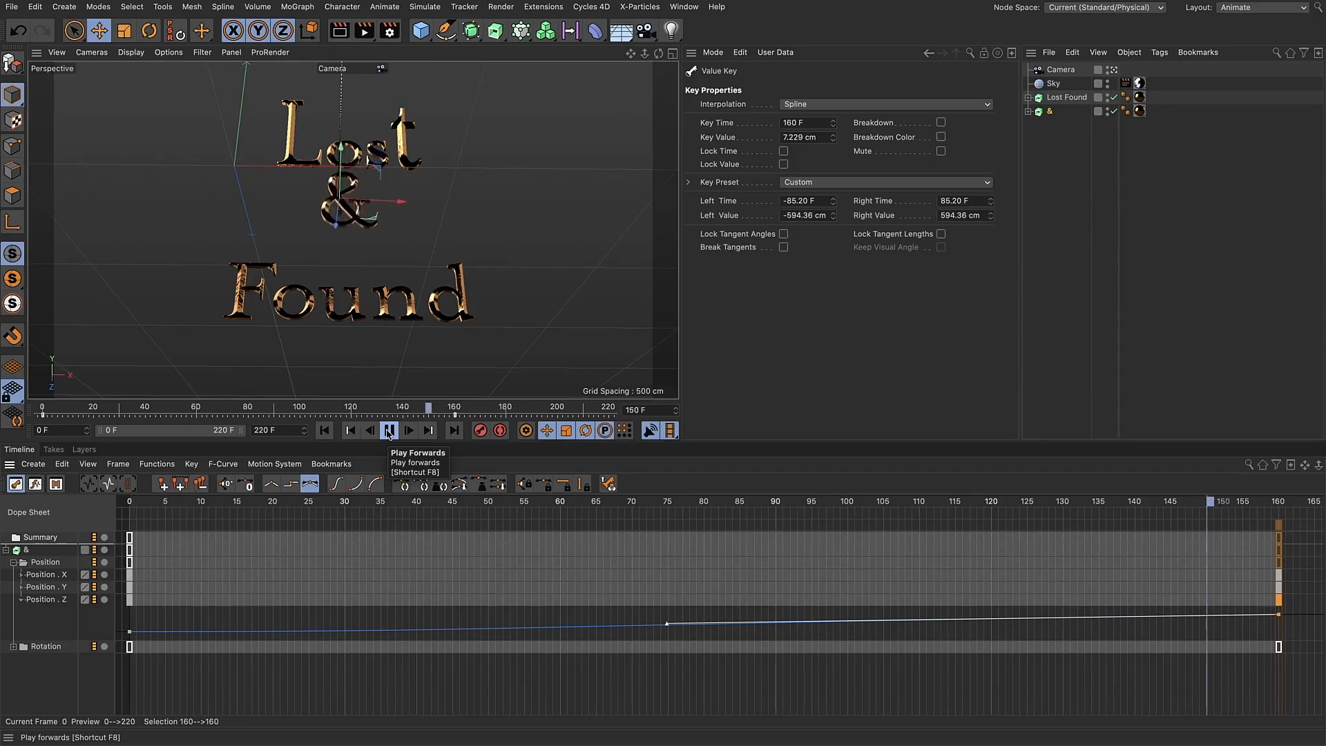
{"action": "left_click", "coordinate": [389, 430]}
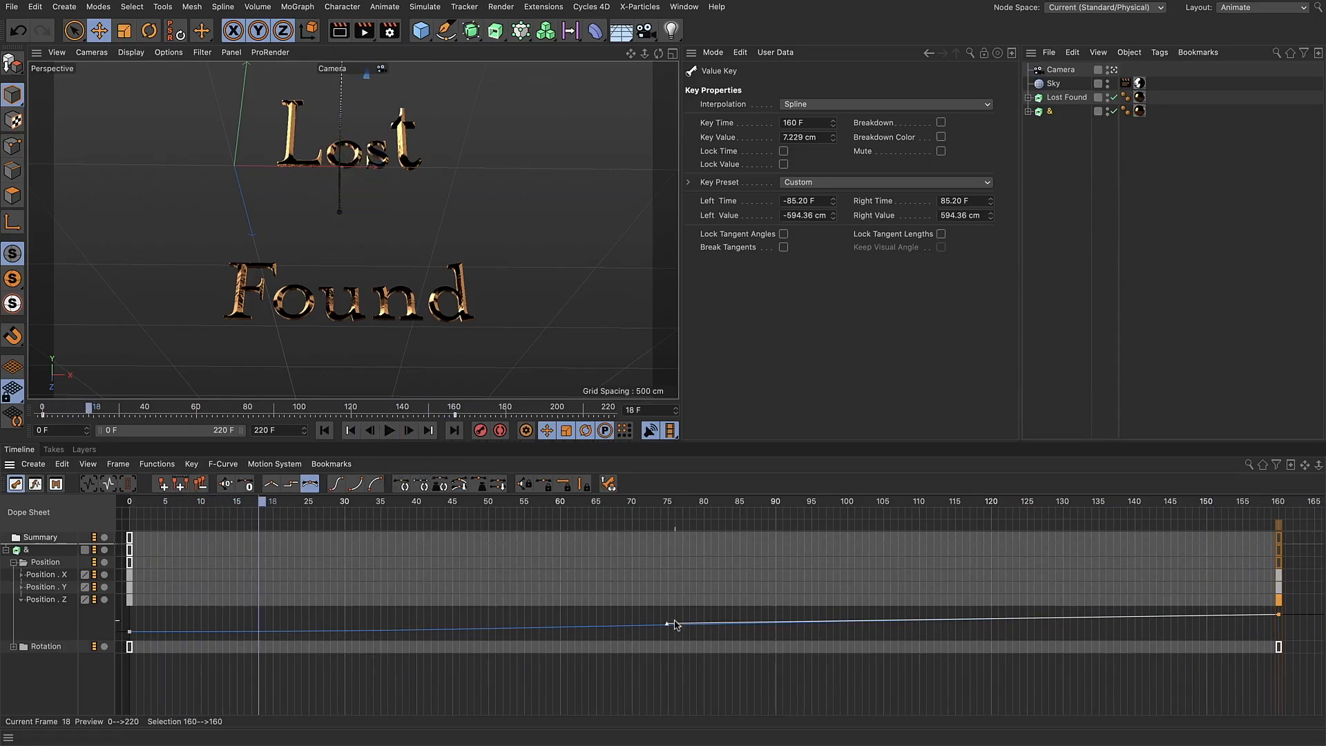
{"action": "left_click_drag", "start_coordinate": [667, 626], "coordinate": [595, 615]}
{"action": "left_click", "coordinate": [388, 430]}
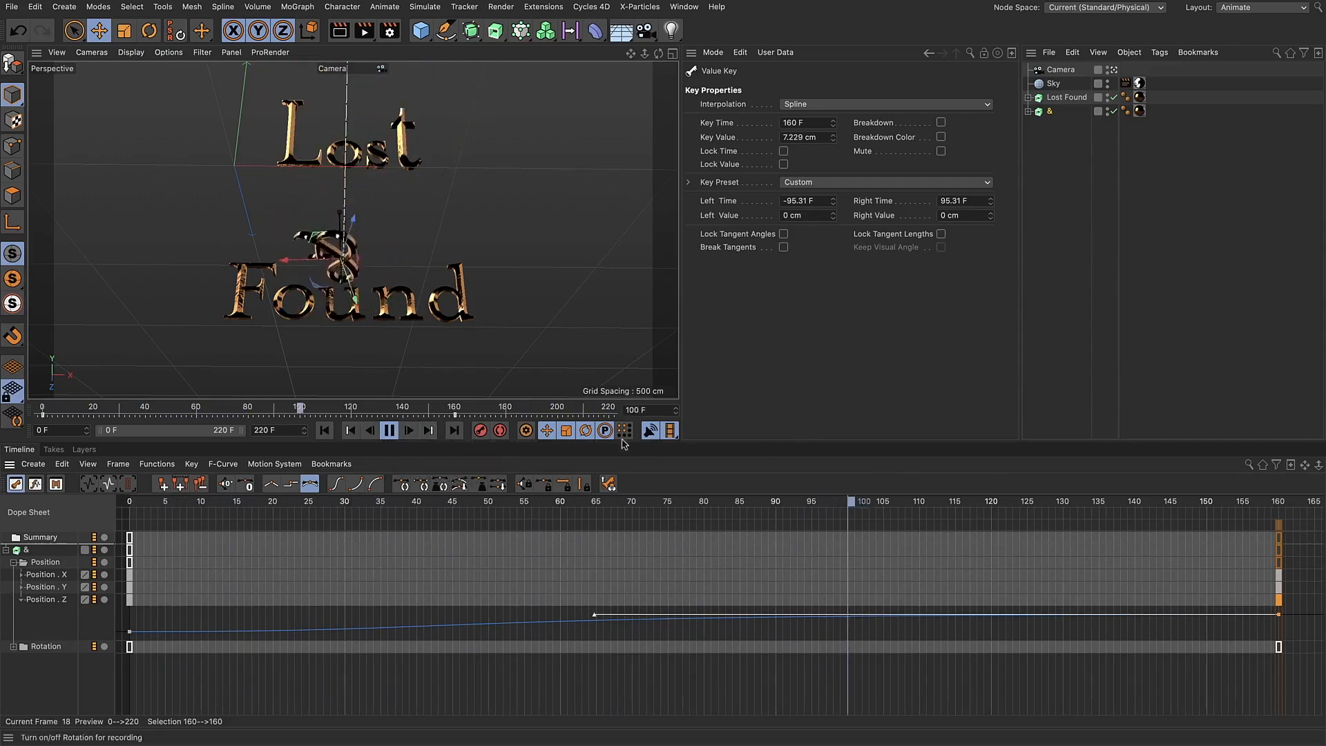
{"action": "left_click", "coordinate": [391, 430]}
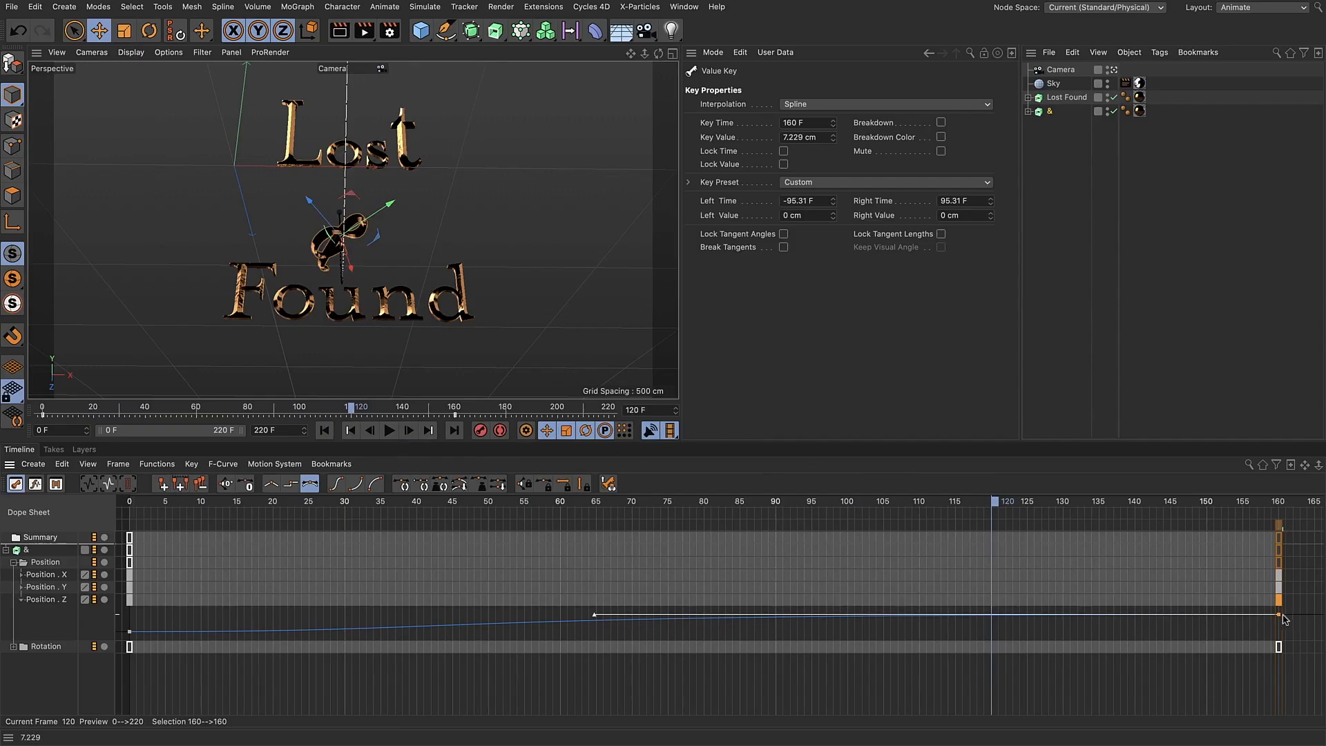
{"action": "right_click", "coordinate": [1279, 616]}
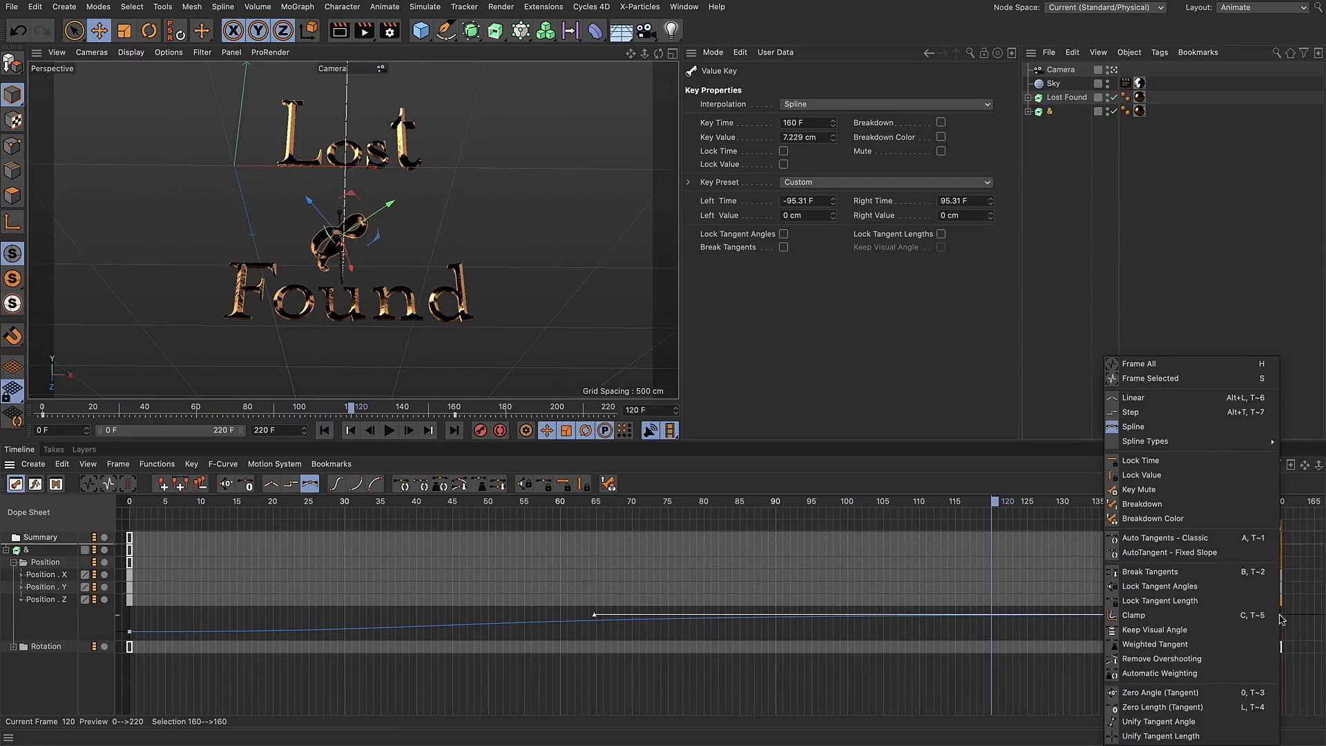
{"action": "mouse_move", "coordinate": [1146, 442]}
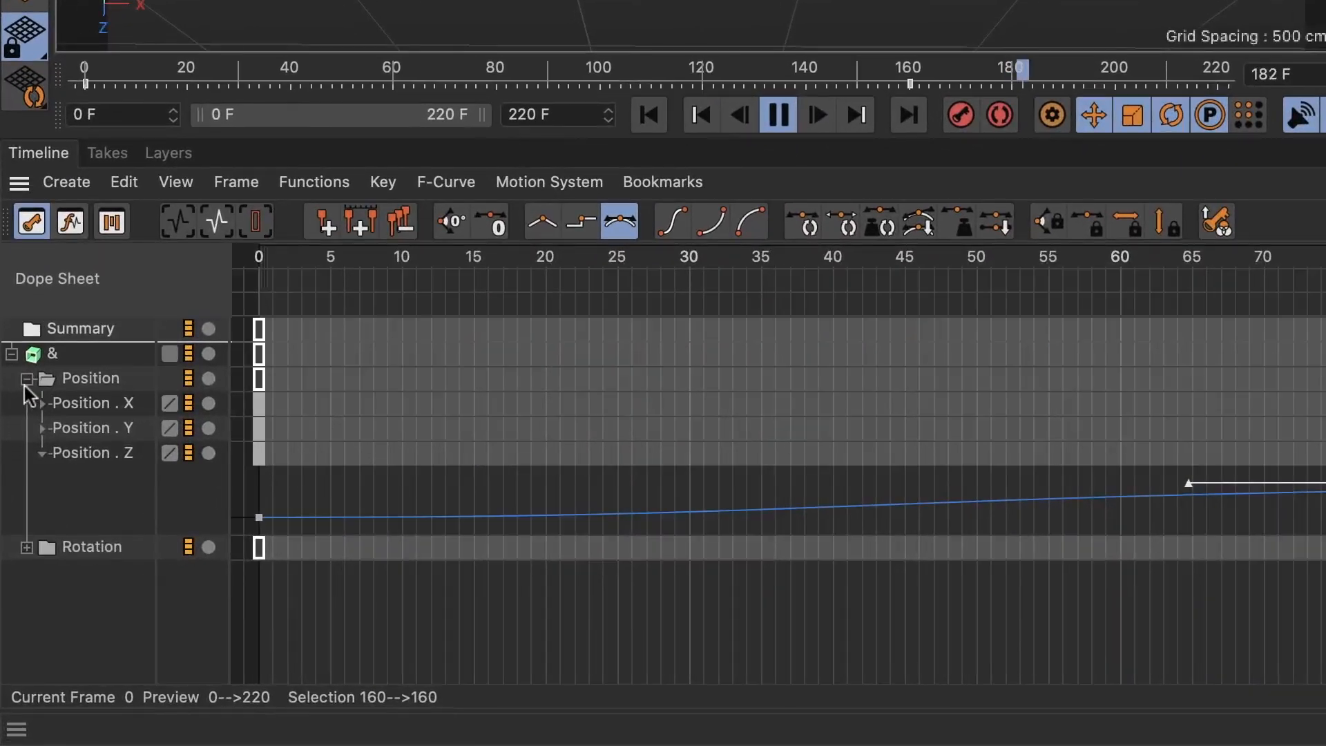
Collapse the position tracks, expand the "&" object's rotation tracks, and stop playback with the current time at frame 150
{"action": "left_click", "coordinate": [26, 380]}
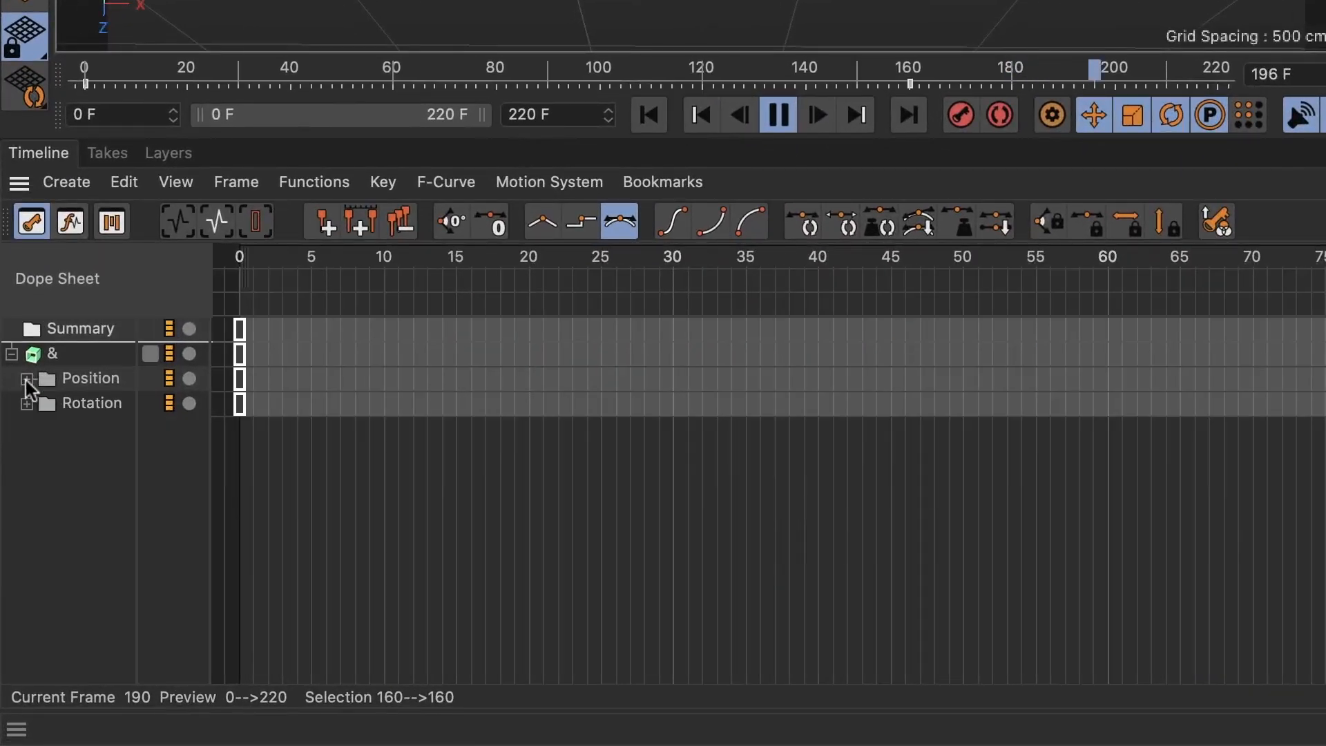
{"action": "left_click", "coordinate": [26, 403]}
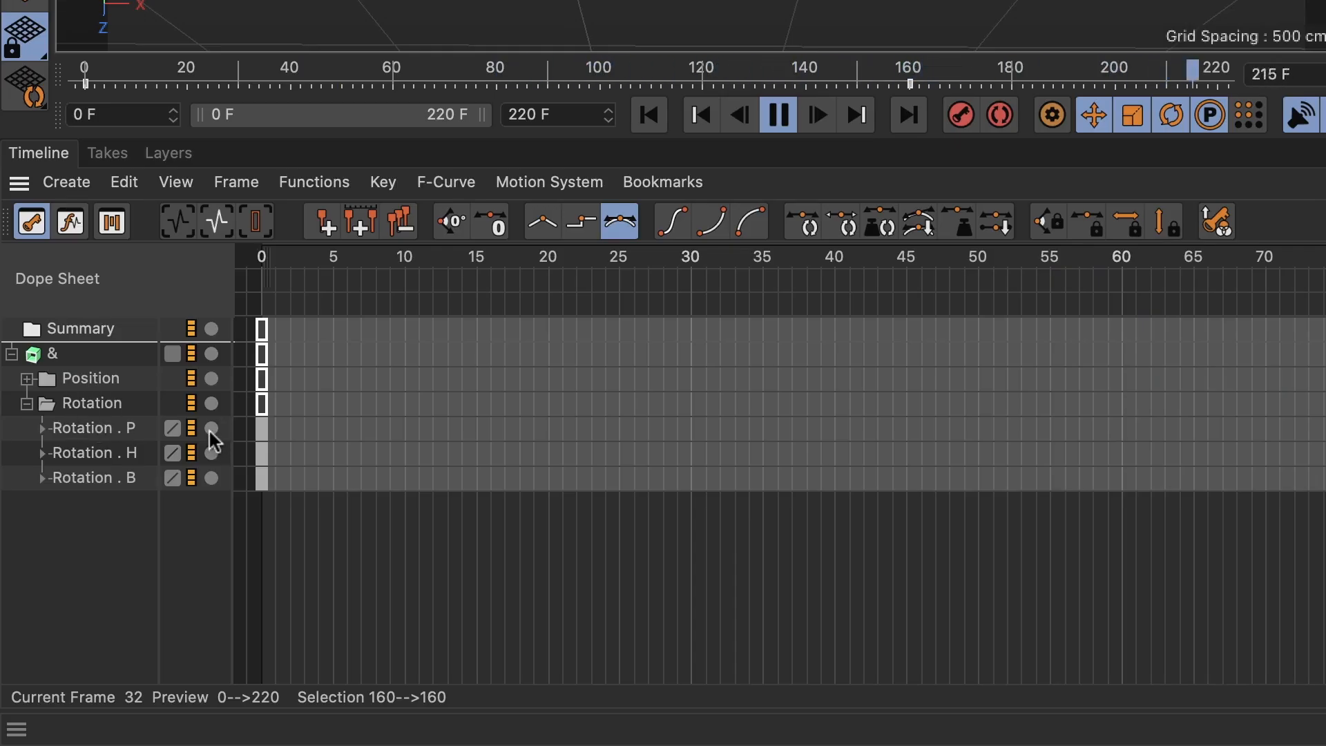
{"action": "left_click", "coordinate": [778, 114]}
{"action": "left_click", "coordinate": [860, 71]}
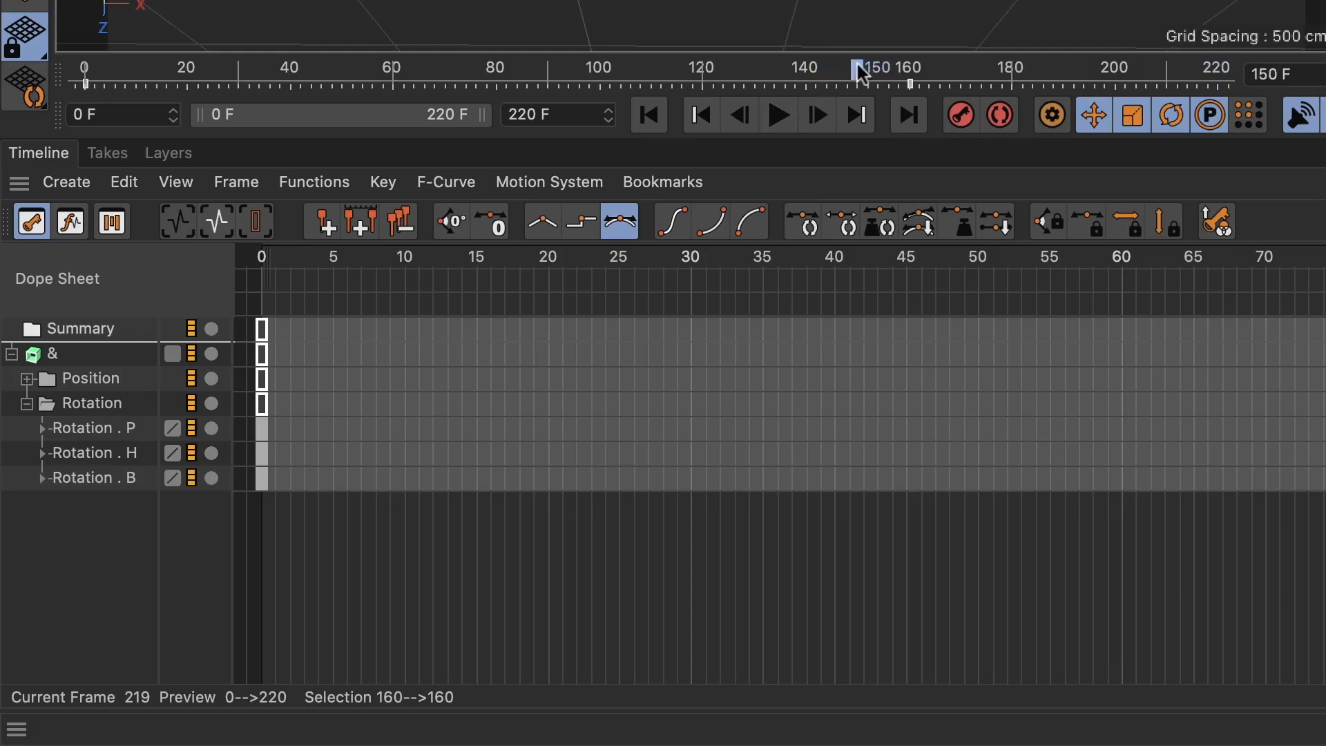
Preview the motion from frame 160, then flatten the "&" object's Rotation P curve there by setting the left tangent to about -44.82 F and -14°
{"action": "left_click_drag", "start_coordinate": [860, 71], "coordinate": [914, 74]}
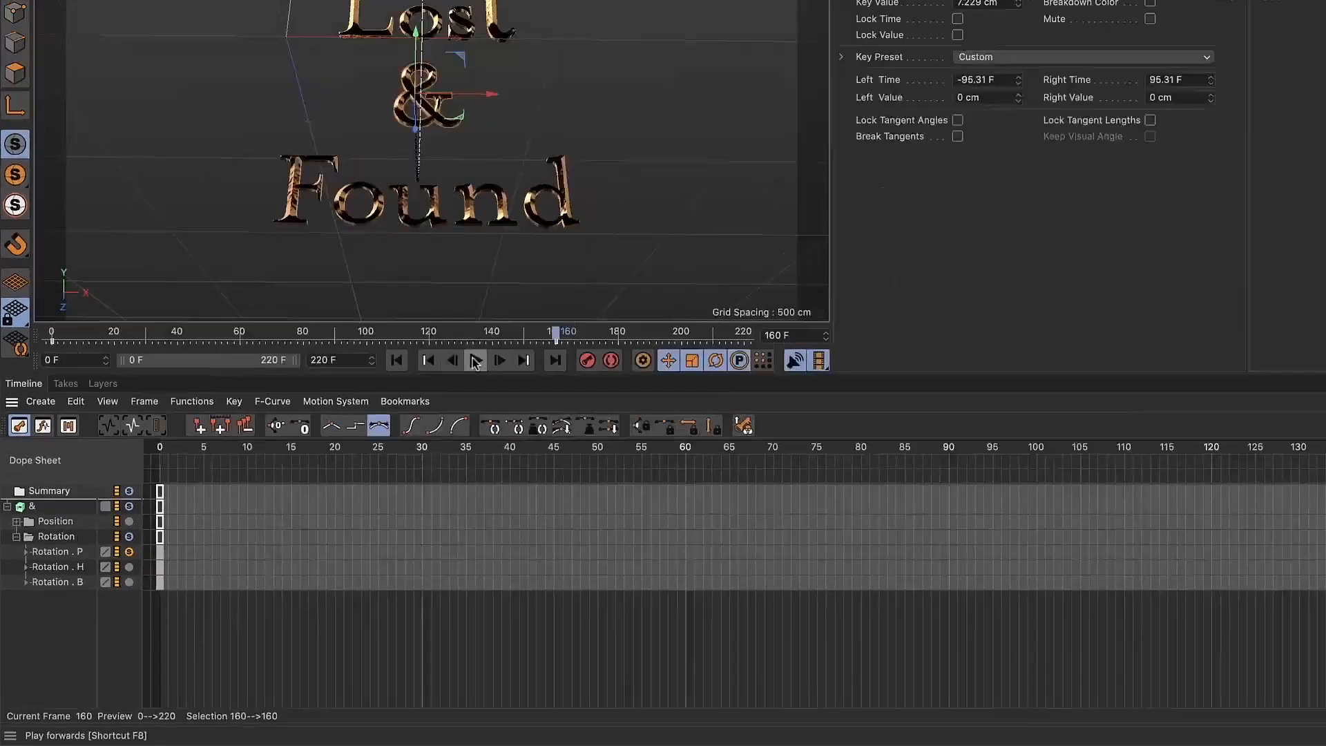
{"action": "left_click", "coordinate": [778, 115]}
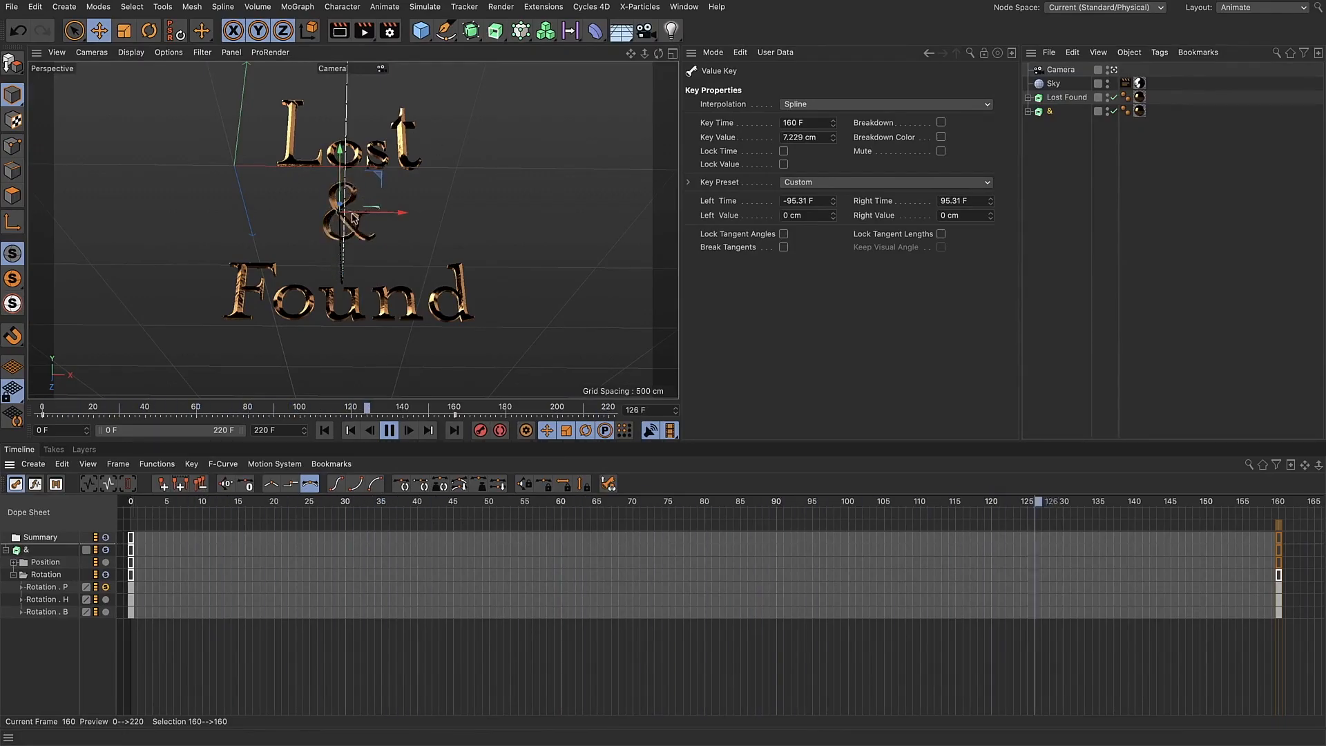
{"action": "left_click", "coordinate": [21, 587]}
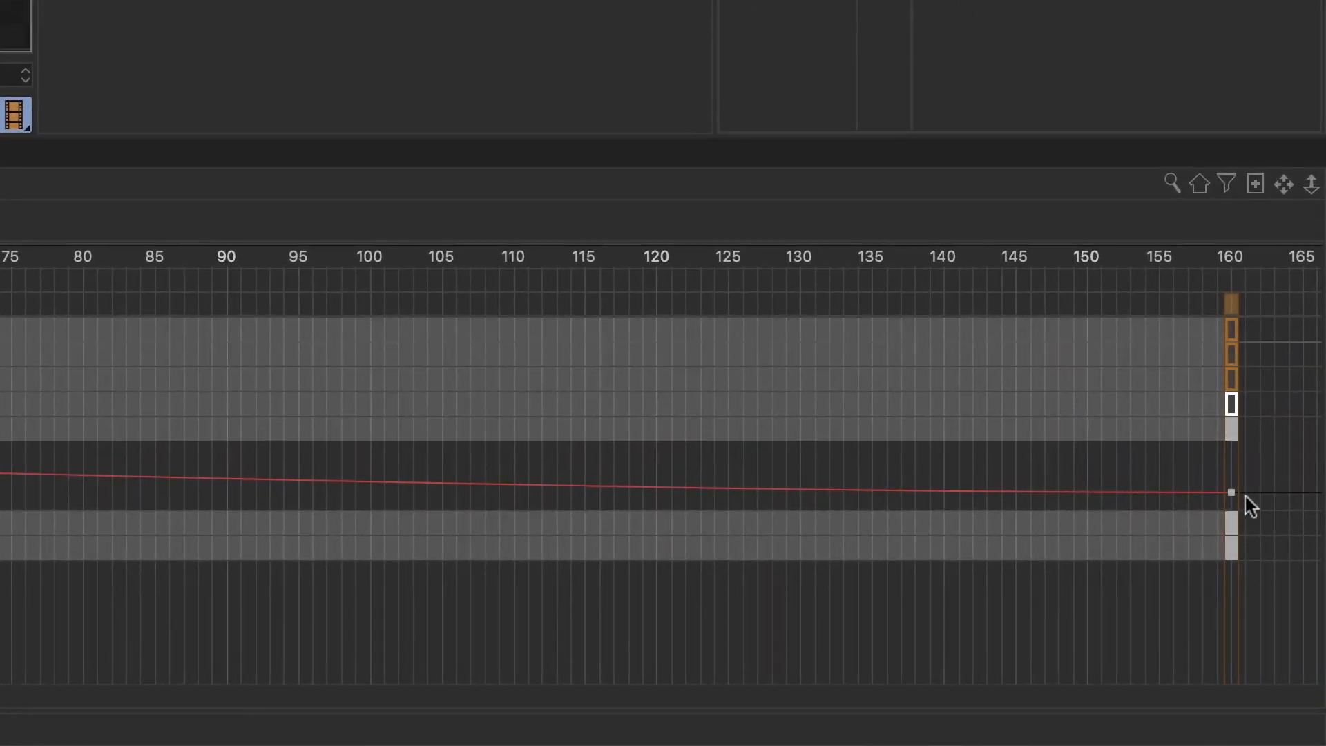
{"action": "left_click", "coordinate": [1277, 616]}
{"action": "left_click_drag", "start_coordinate": [658, 495], "coordinate": [586, 494]}
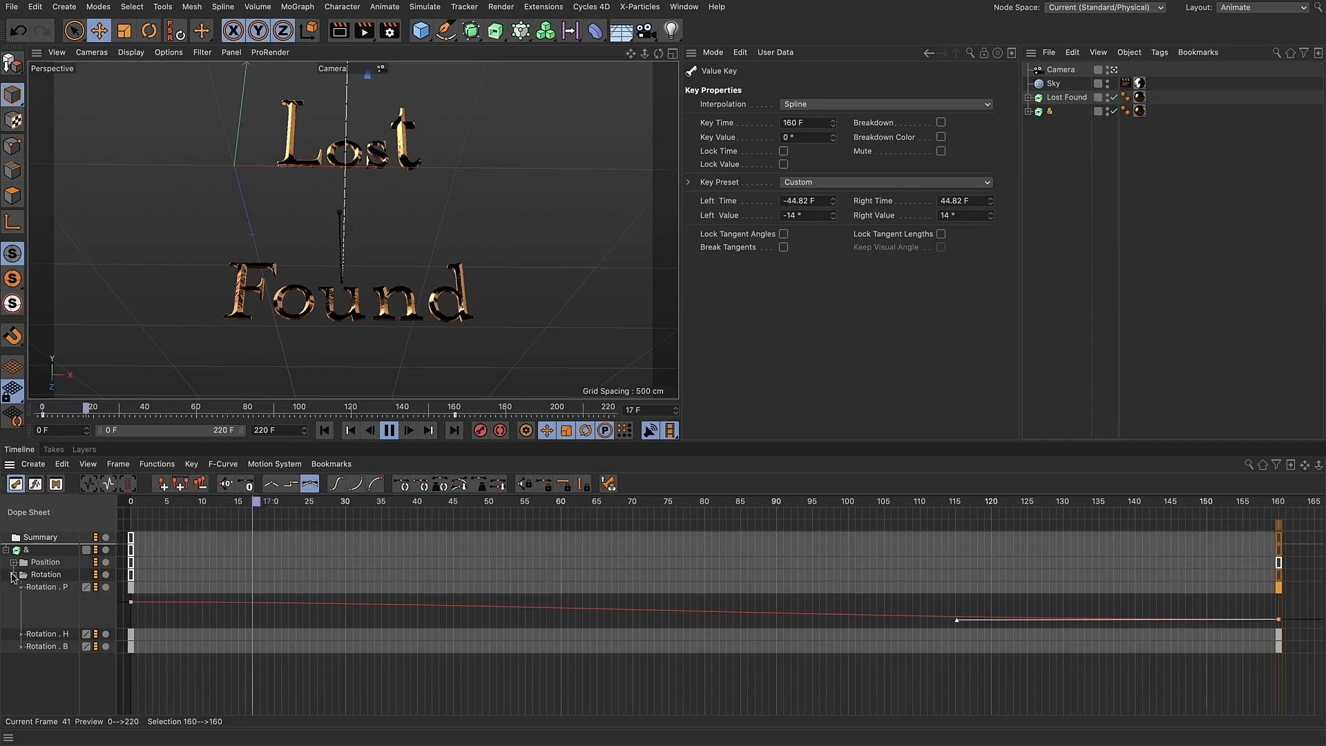
Collapse the "&" object's rotation tracks and switch back to the Standard layout
{"action": "left_click", "coordinate": [12, 575]}
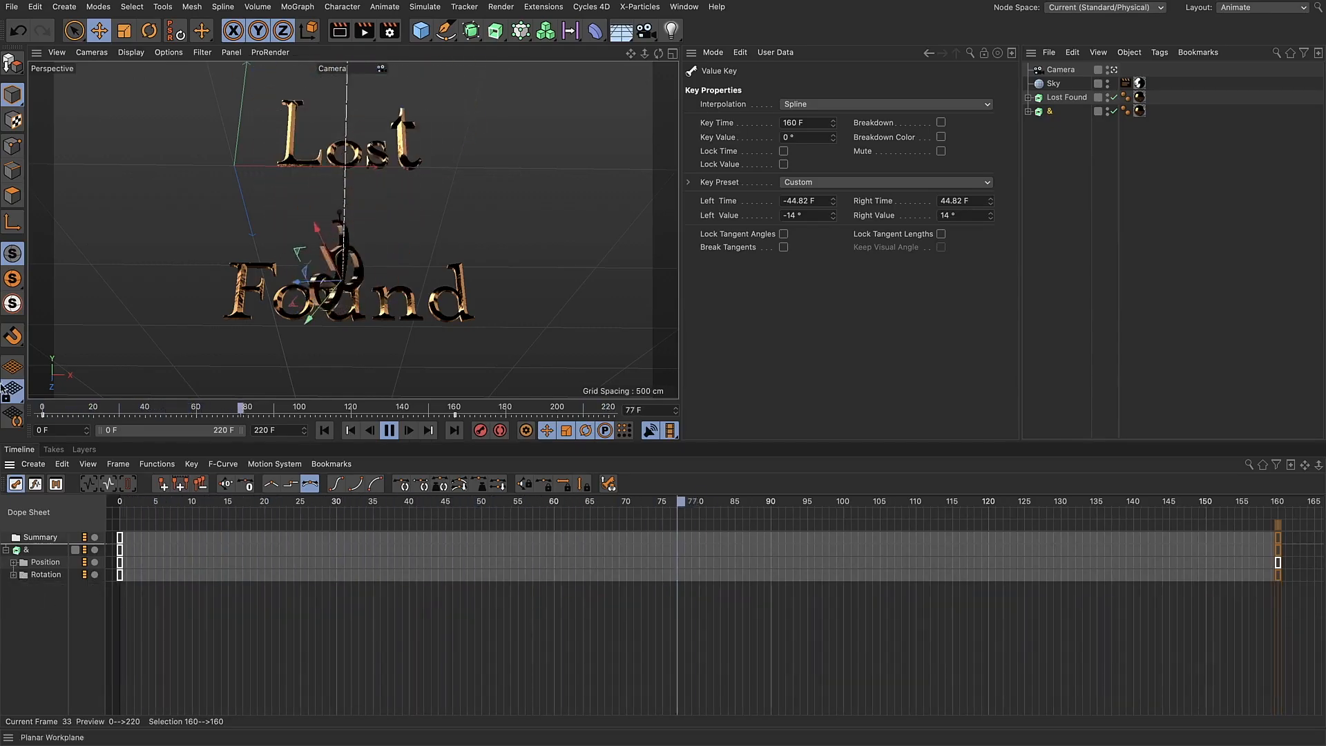
{"action": "left_click", "coordinate": [1282, 9]}
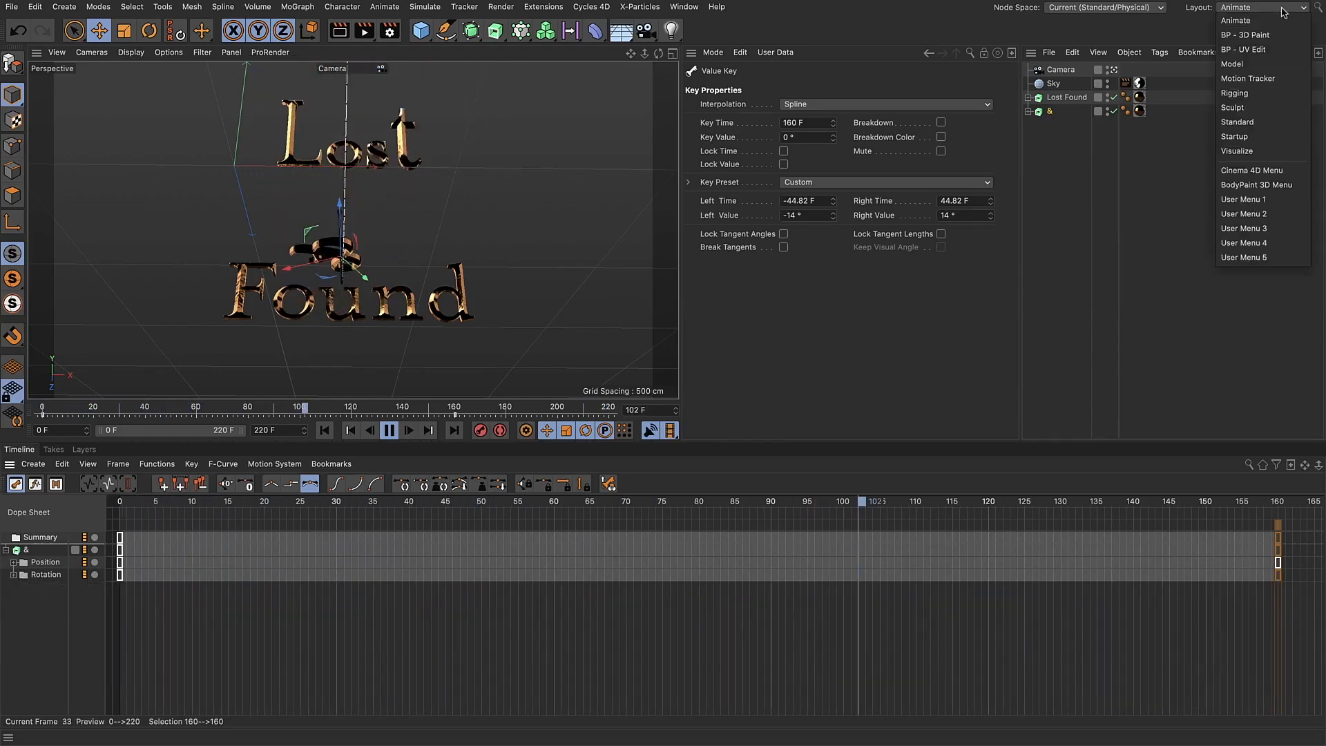
{"action": "left_click", "coordinate": [1264, 124]}
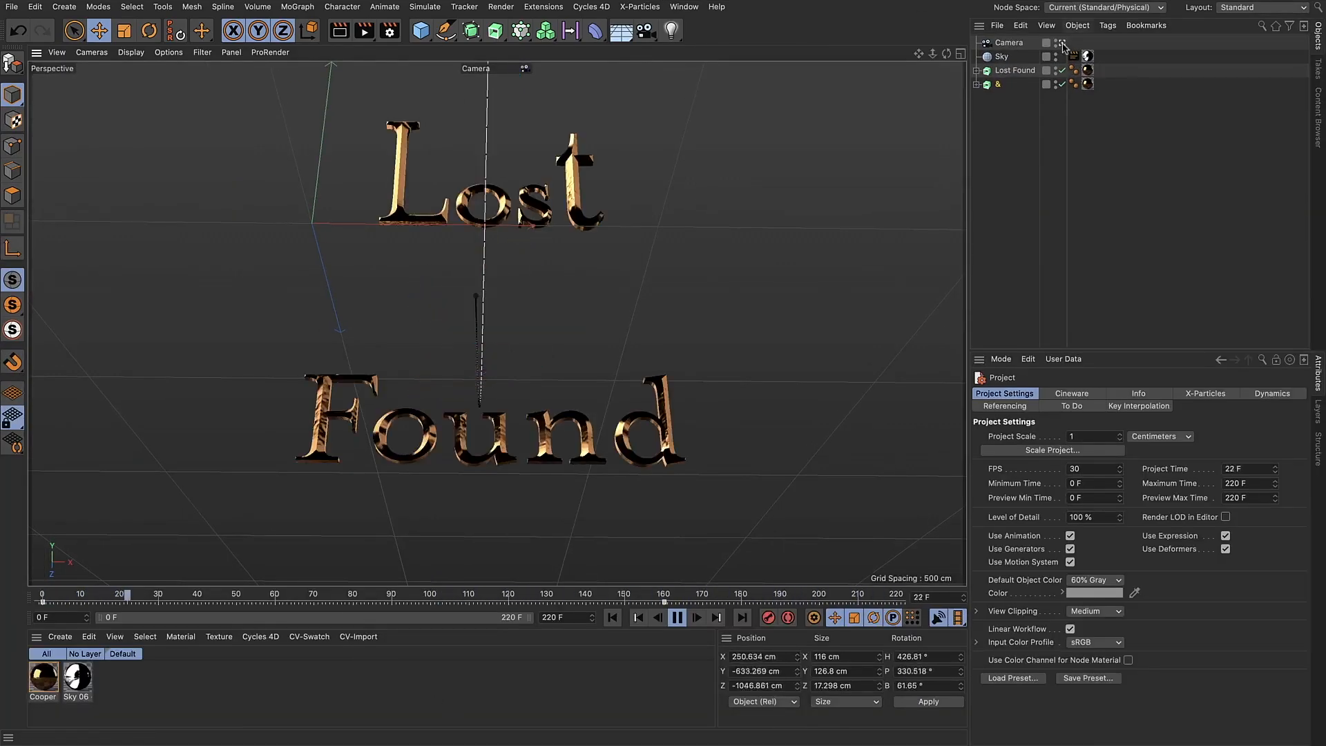
Put the Lost Found extrude inside a MoGraph Fracture object and set its mode to Explode Segments & Connect
{"action": "left_click", "coordinate": [1009, 71]}
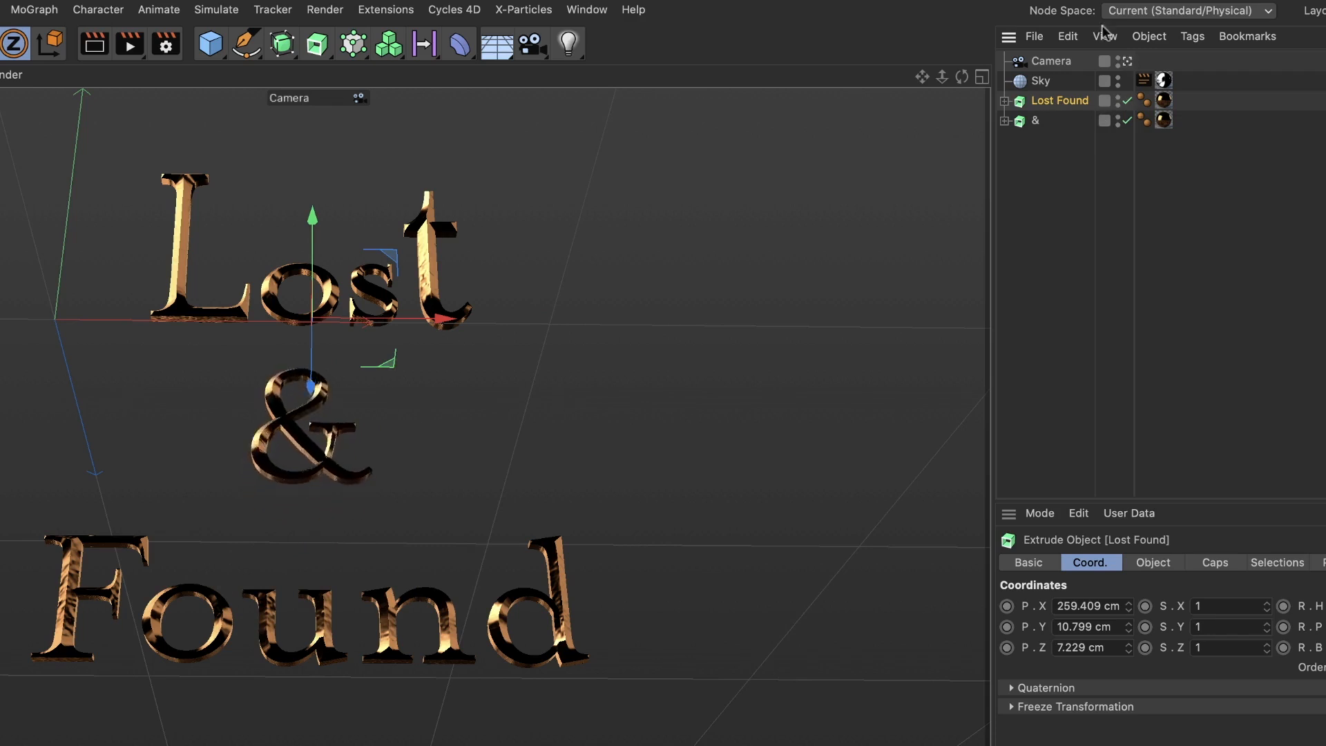
{"action": "left_click", "coordinate": [33, 10]}
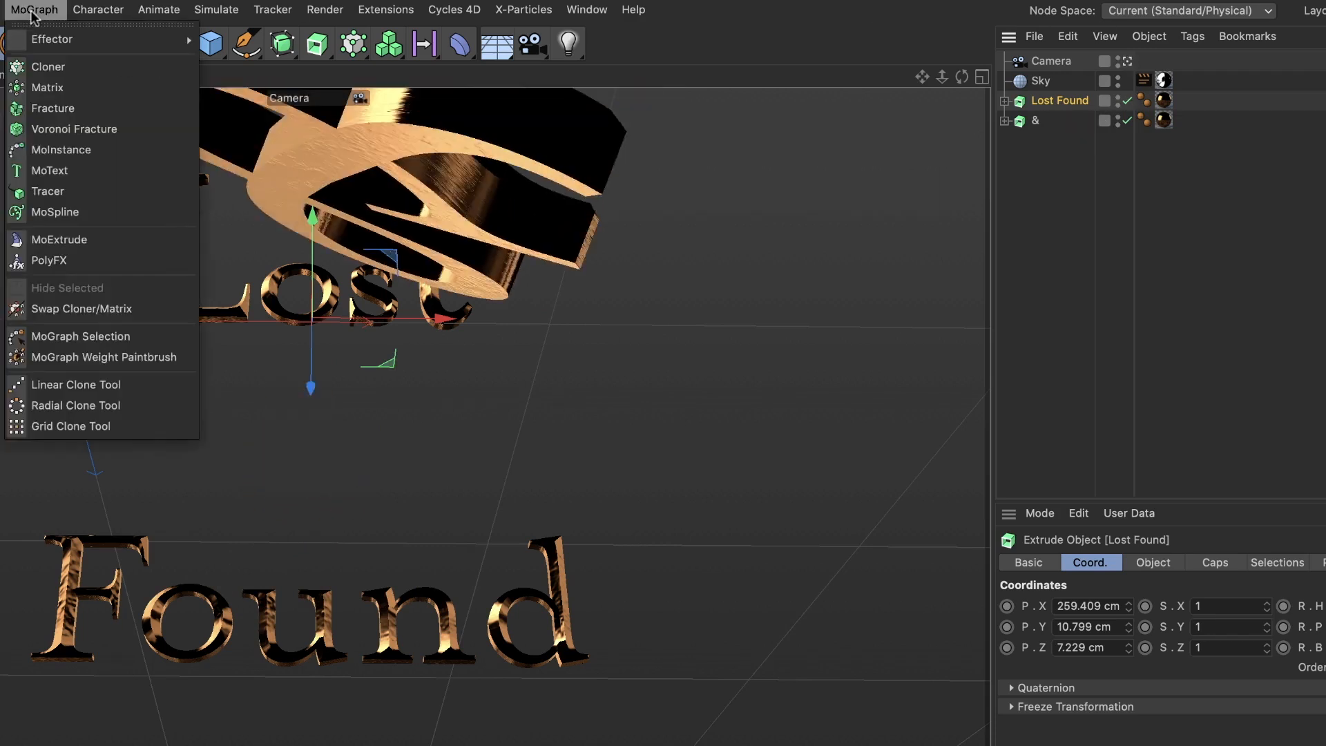
{"action": "left_click", "coordinate": [52, 109], "text": "alt"}
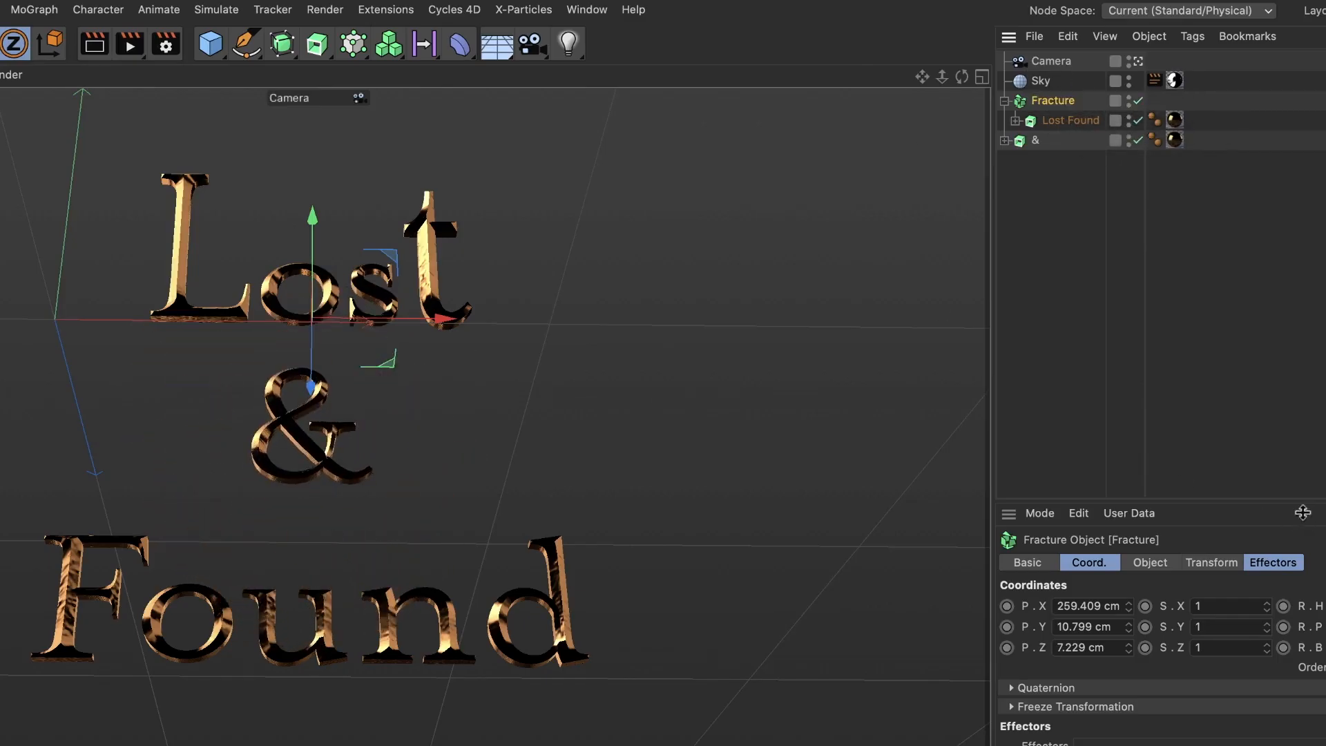
{"action": "left_click", "coordinate": [1142, 563]}
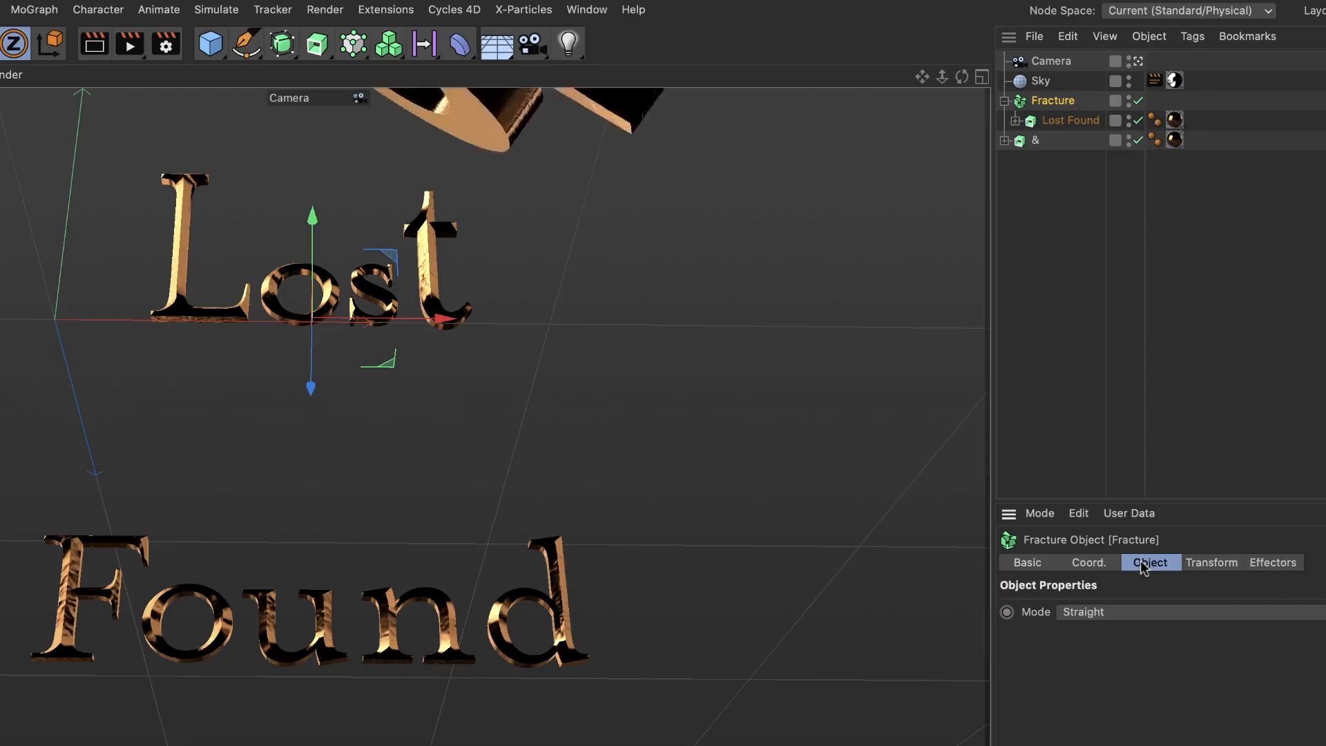
{"action": "left_click", "coordinate": [1117, 613]}
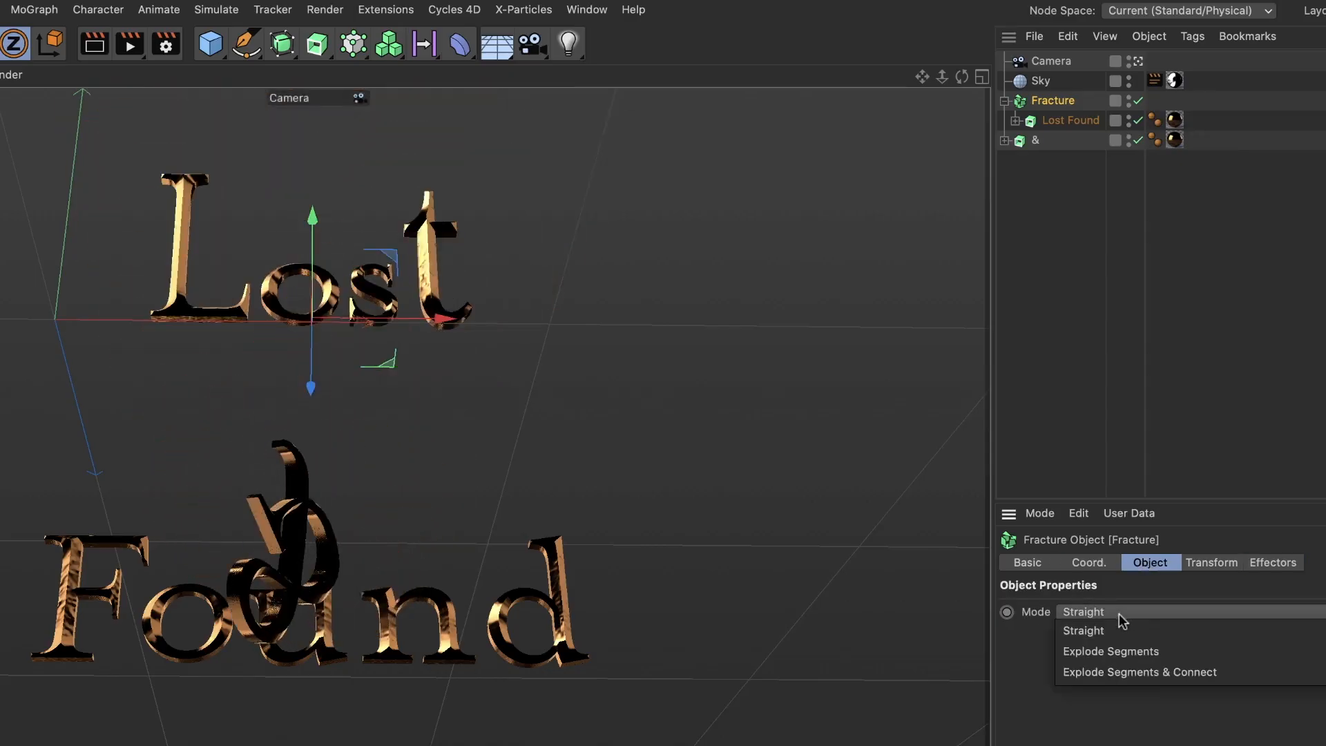
{"action": "left_click", "coordinate": [1141, 671]}
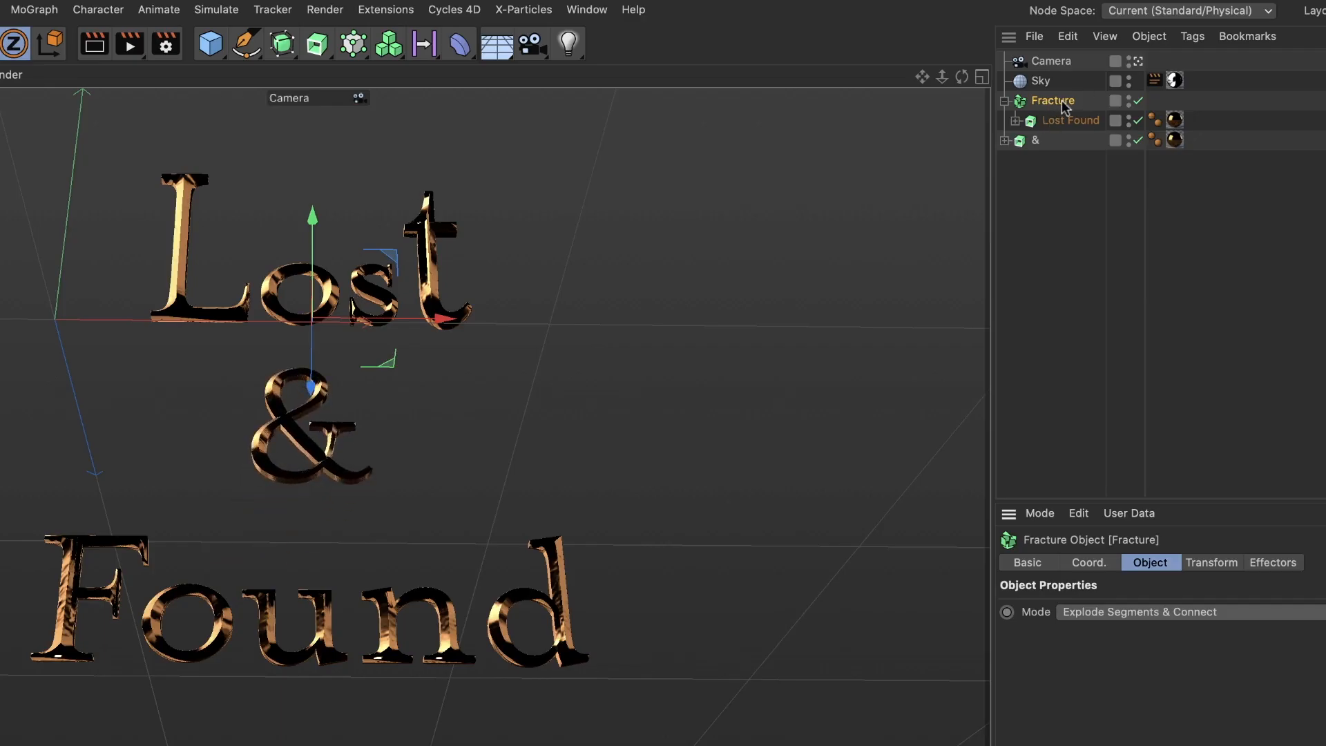
Add a Plain effector to the Fracture object, and disable the "&" extrude with playback stopped at frame 0
{"action": "left_click", "coordinate": [34, 9]}
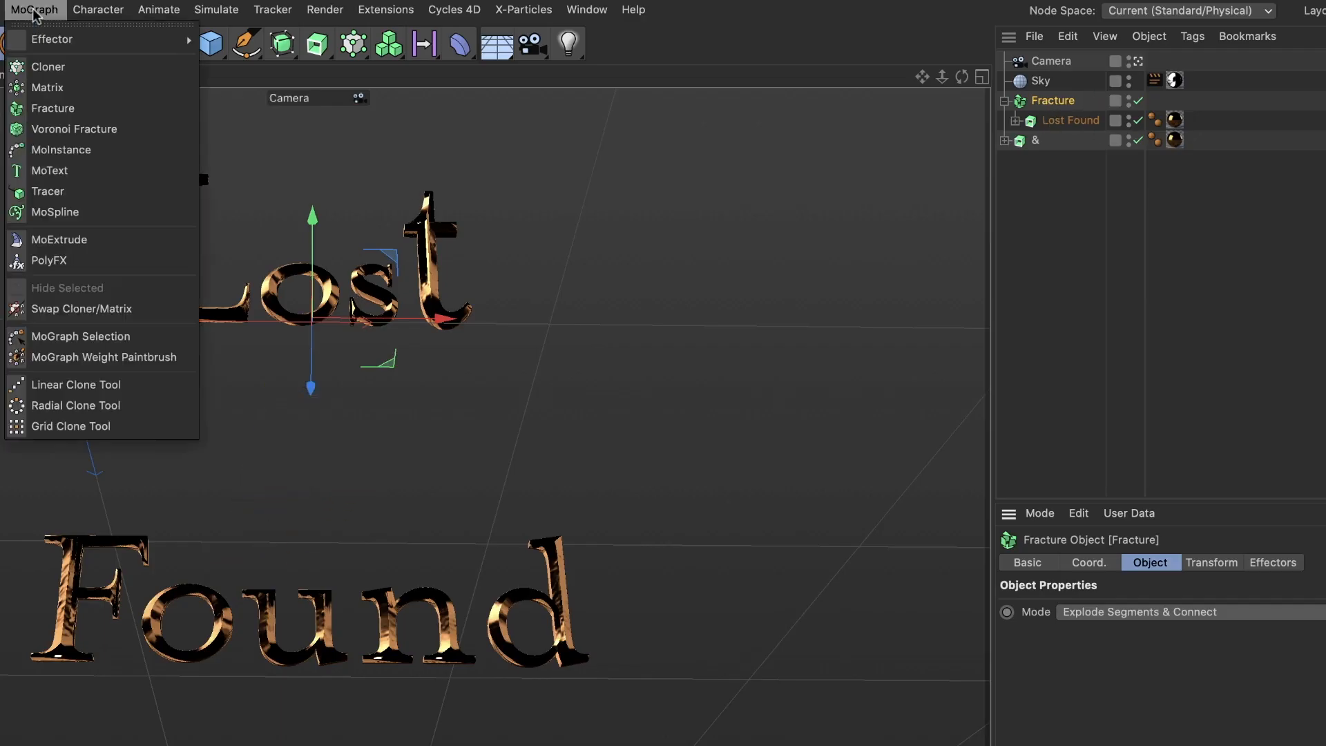
{"action": "mouse_move", "coordinate": [50, 45]}
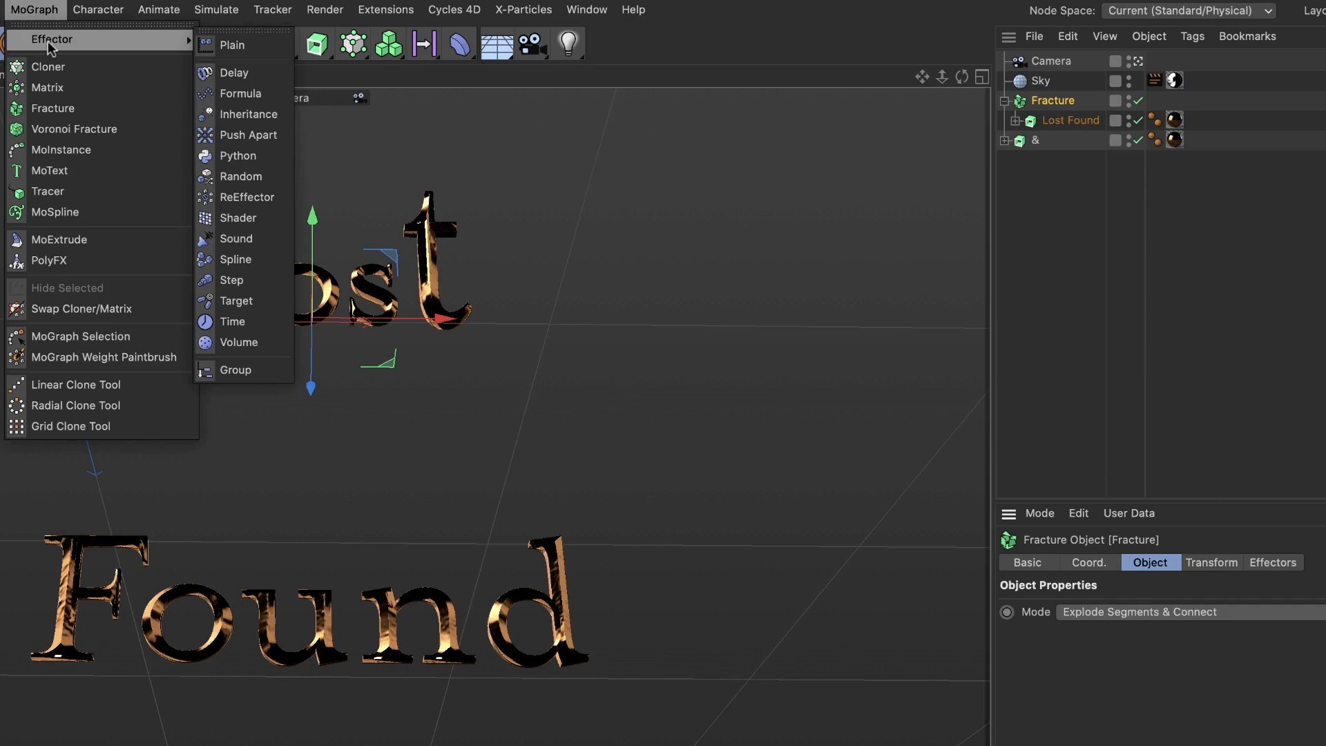
{"action": "left_click", "coordinate": [227, 46]}
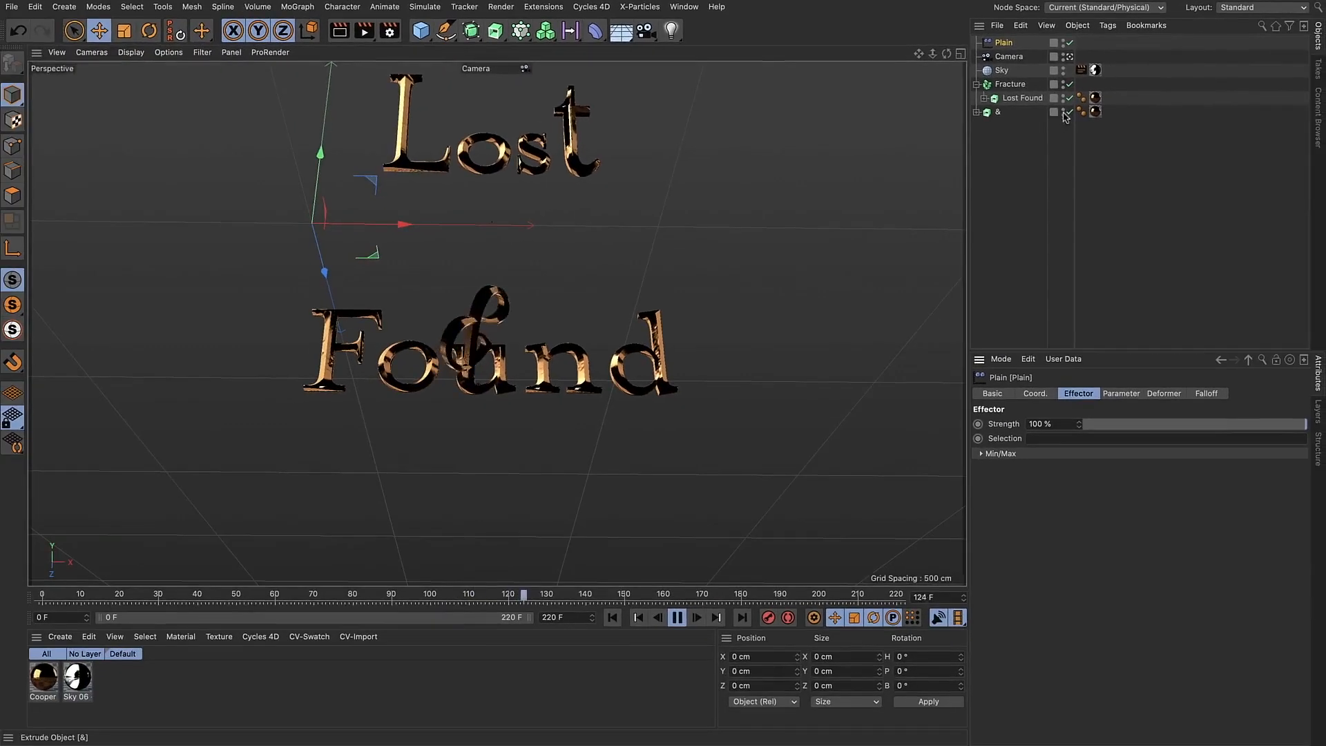
{"action": "left_click", "coordinate": [1094, 131]}
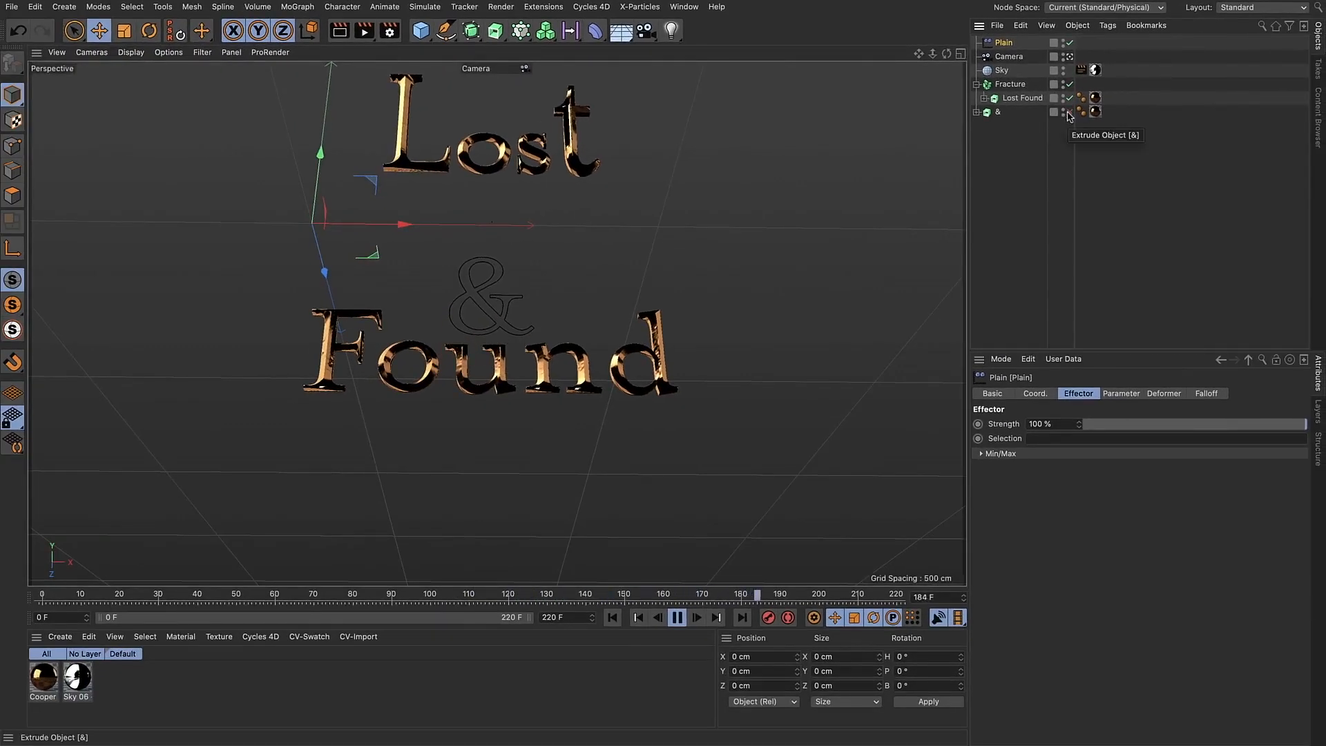
{"action": "left_click", "coordinate": [678, 618]}
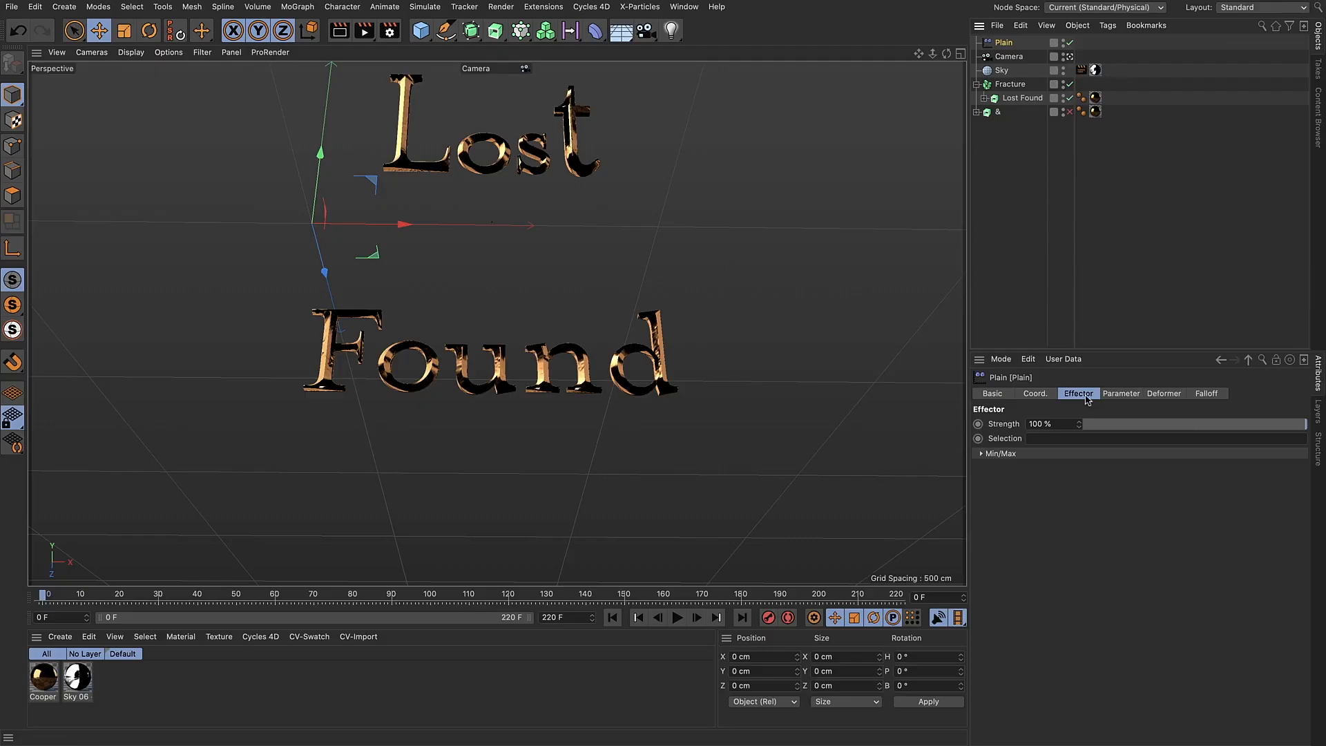
Set the Plain effector's position offset to 0 cm in Y and -889 cm in Z, and its strength to 0 %
{"action": "left_click", "coordinate": [1121, 394]}
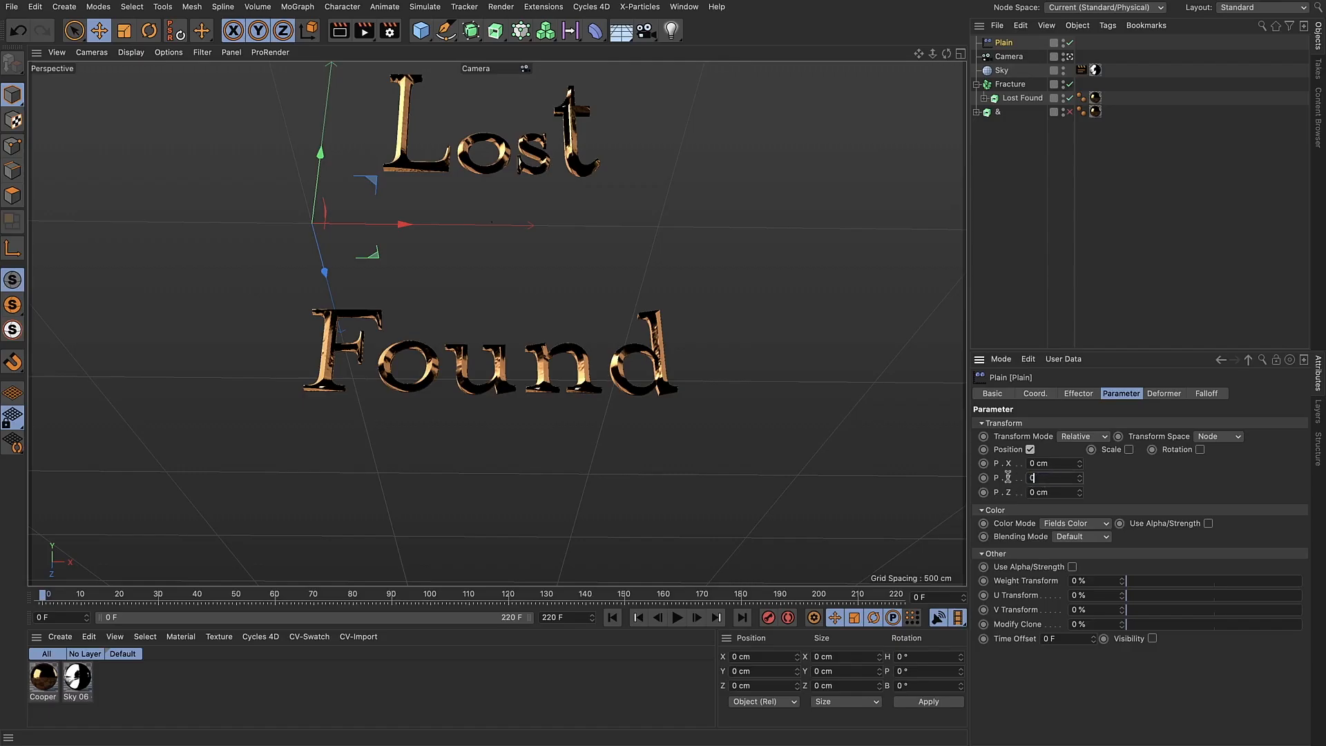
{"action": "key", "text": "Return"}
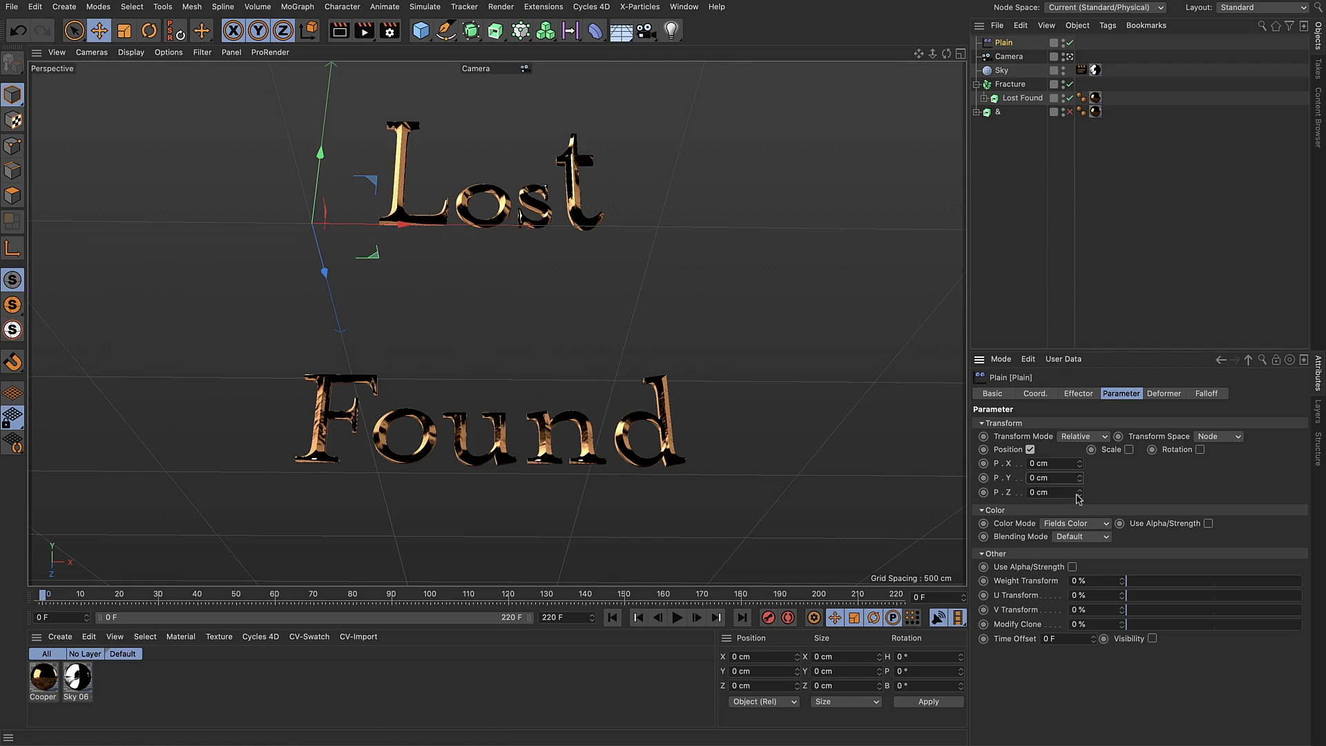
{"action": "left_click_drag", "start_coordinate": [1078, 494], "coordinate": [1078, 607]}
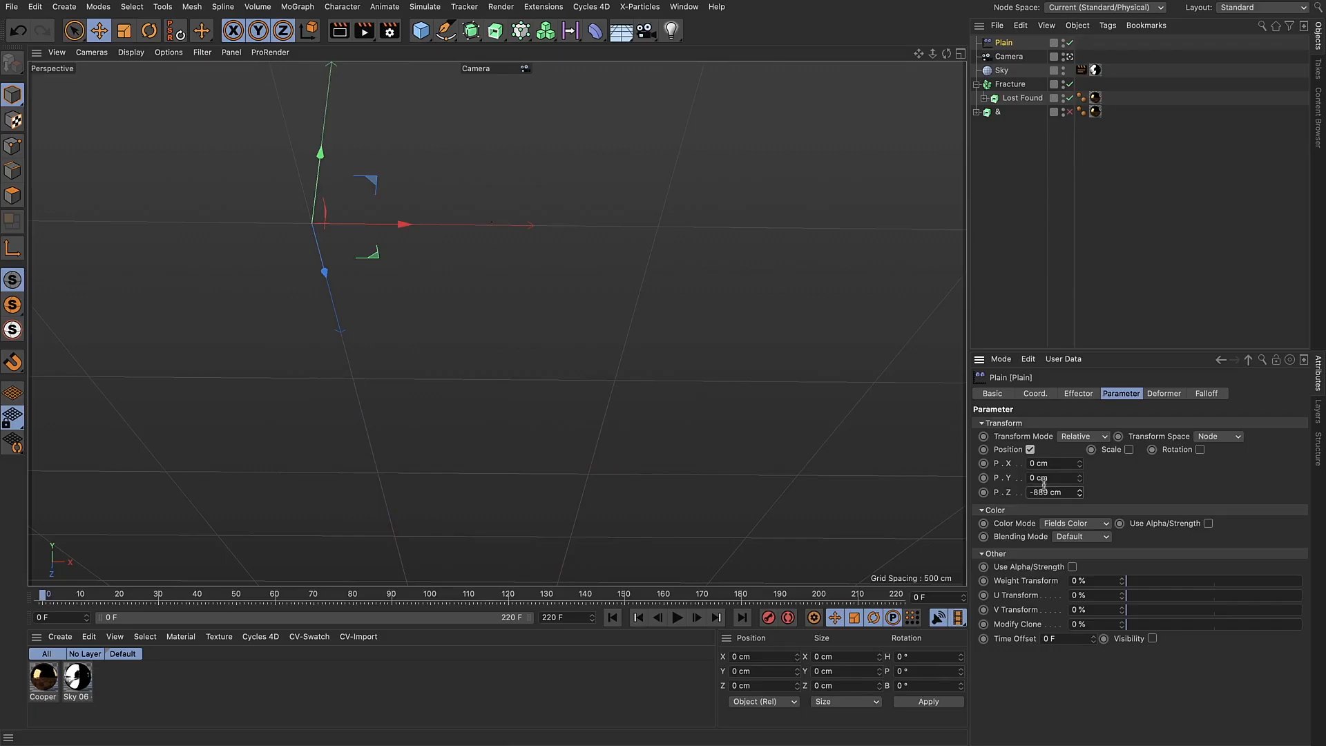
{"action": "left_click", "coordinate": [1079, 394]}
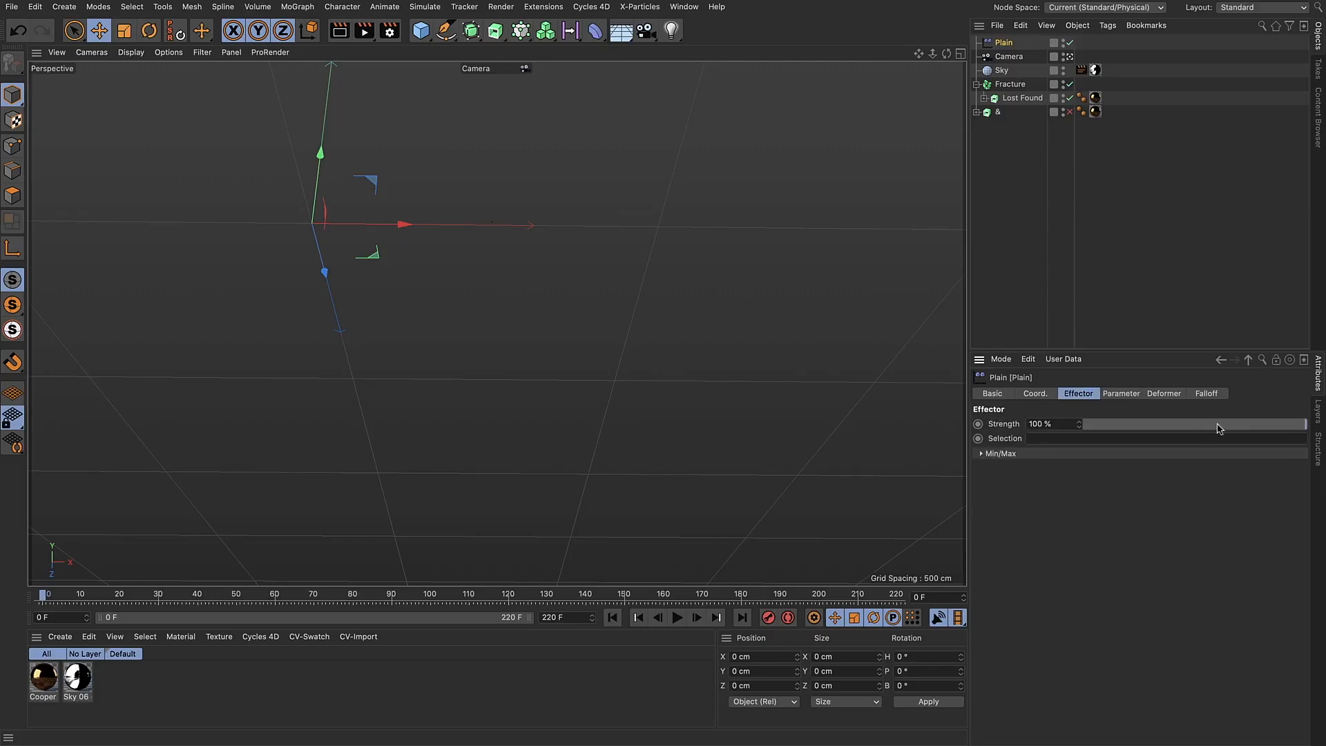
{"action": "left_click_drag", "start_coordinate": [1304, 424], "coordinate": [1059, 424]}
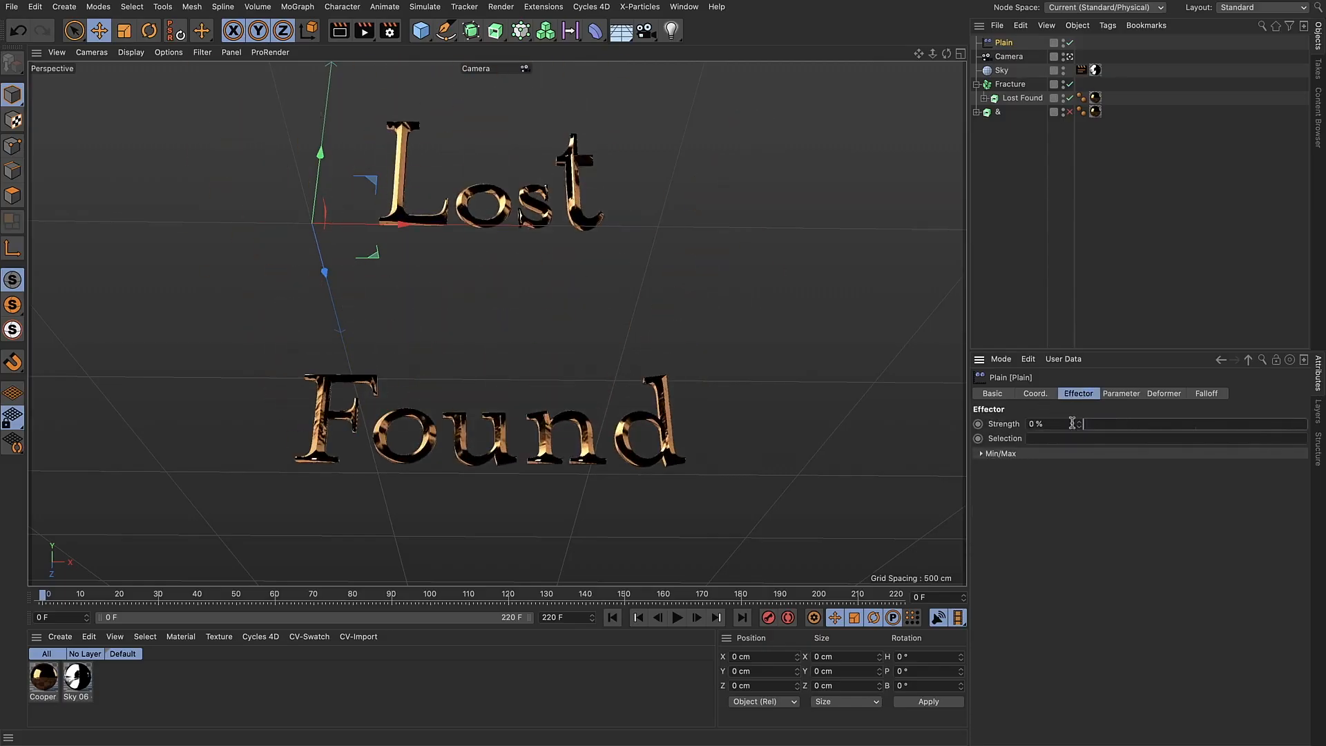
{"action": "left_click", "coordinate": [1120, 395]}
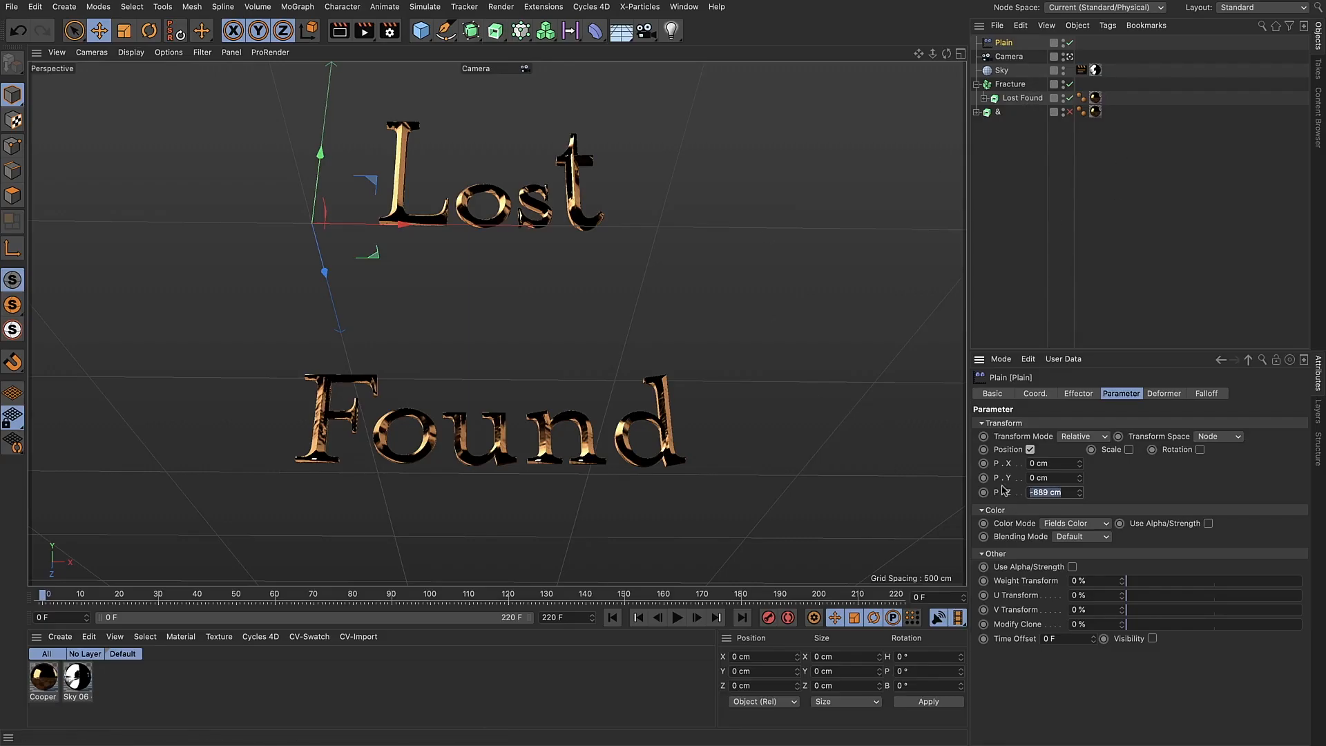
{"action": "left_click", "coordinate": [1077, 394]}
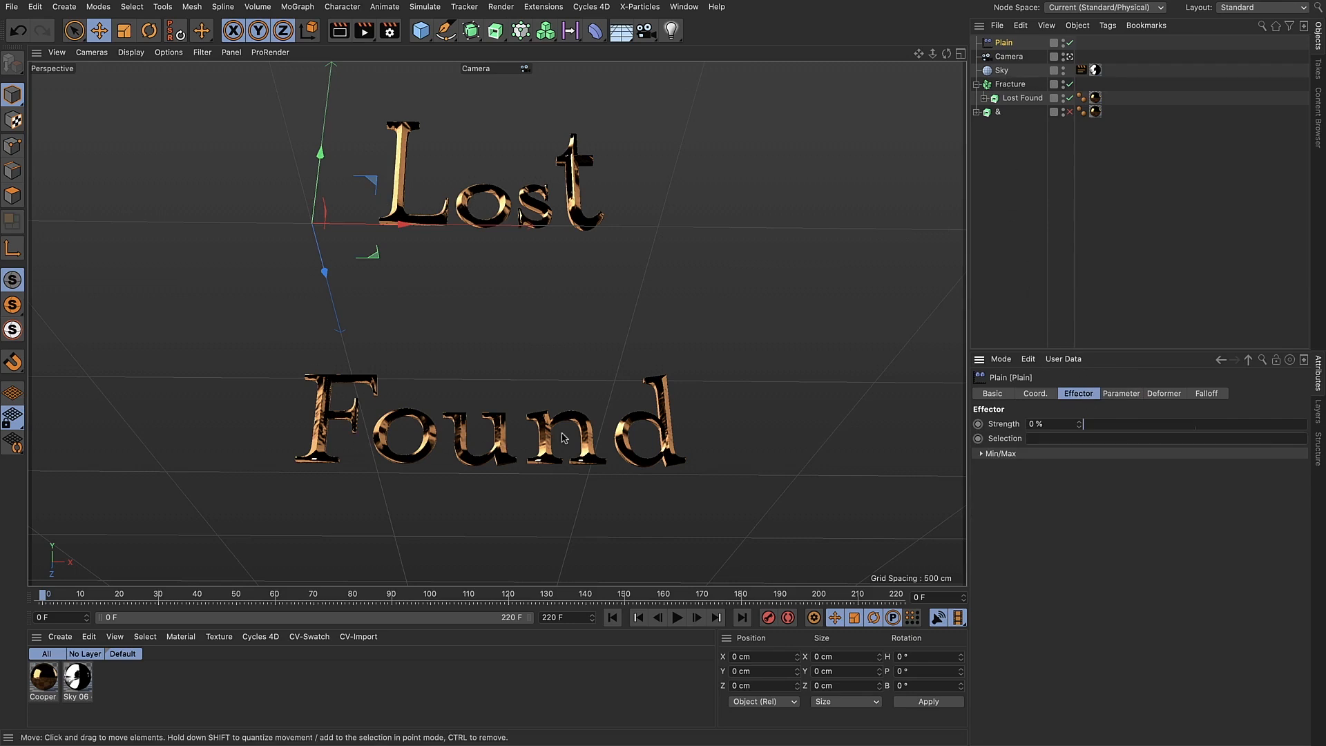
Add a Random effector to the Fracture object
{"action": "left_click", "coordinate": [1006, 87]}
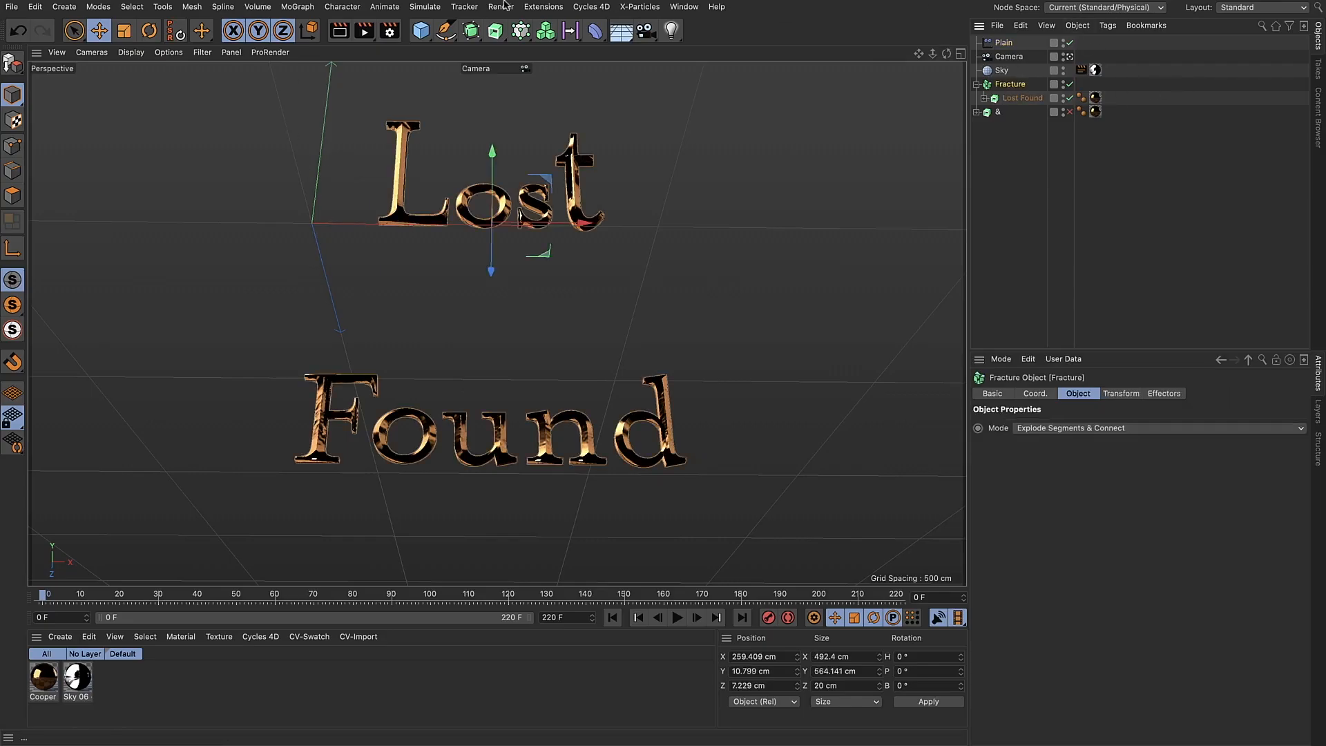
{"action": "left_click", "coordinate": [303, 8]}
{"action": "mouse_move", "coordinate": [315, 34]}
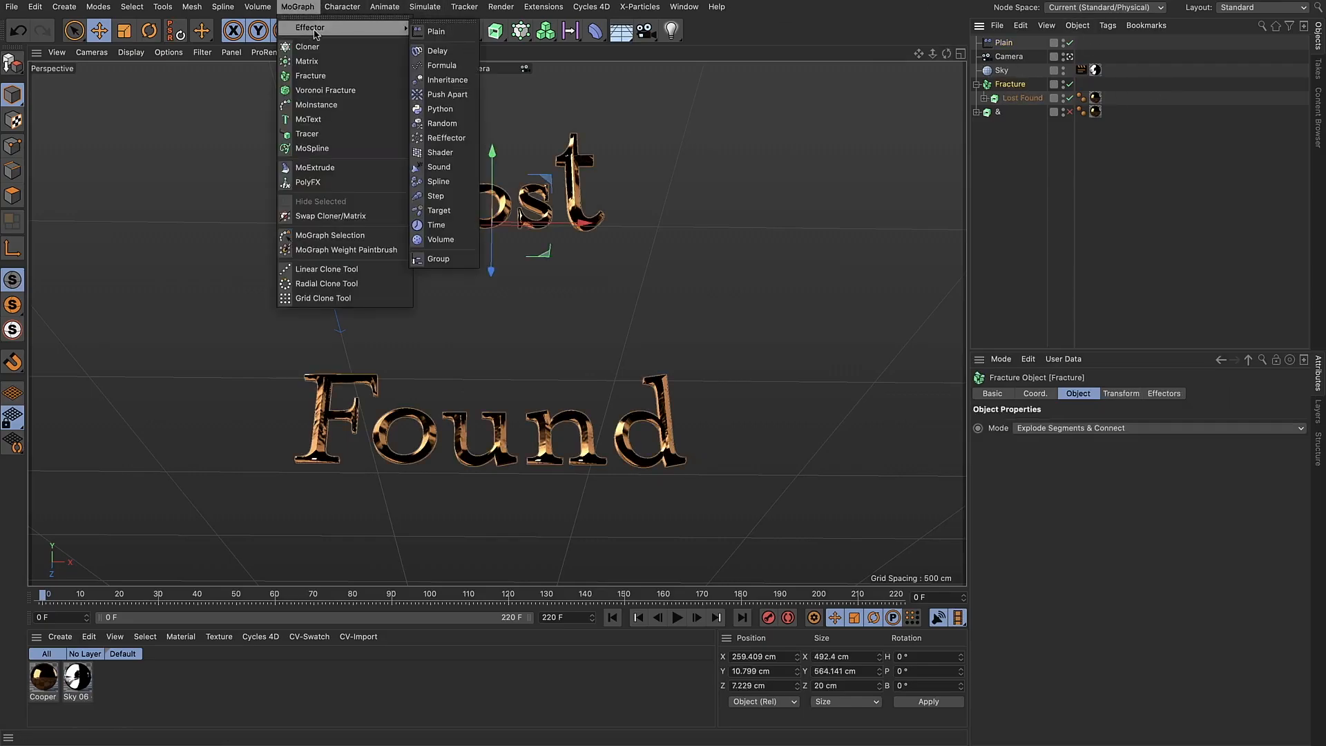
{"action": "left_click", "coordinate": [442, 123]}
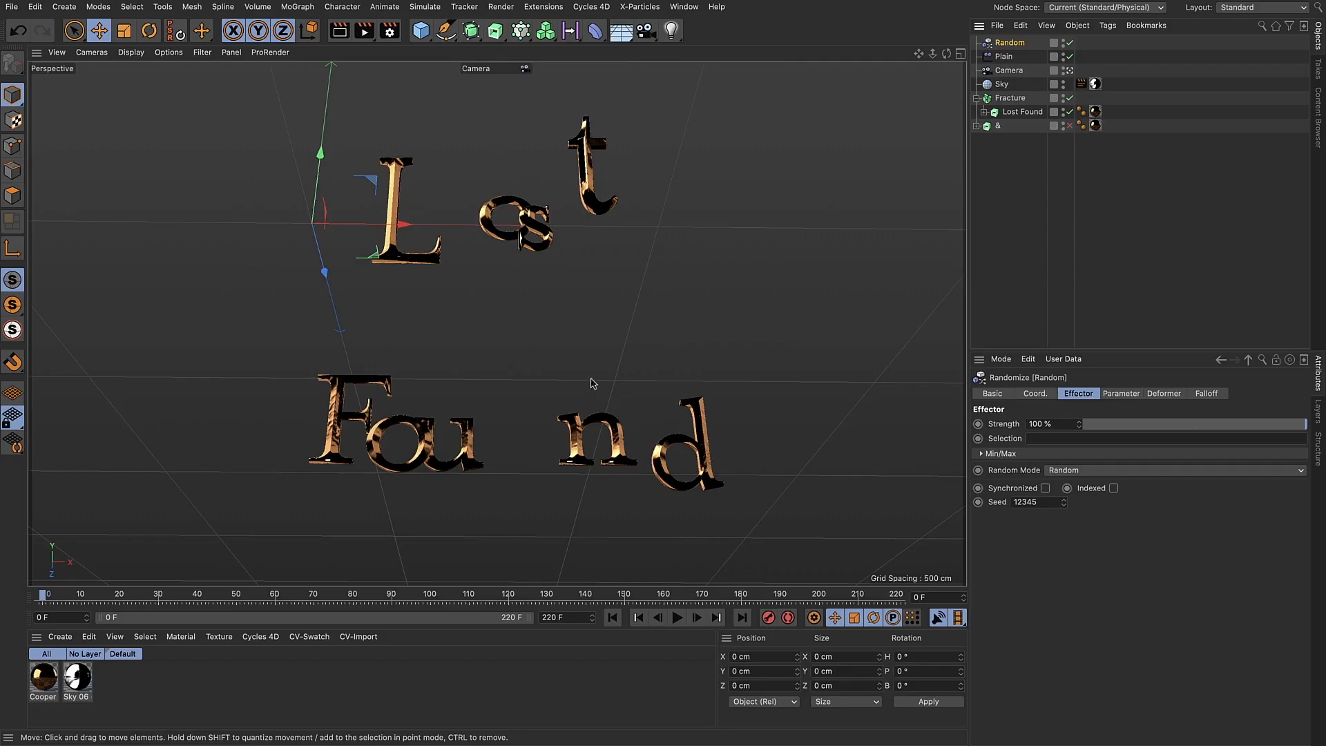
Turn off the Random effector's position and enable rotation with H 2°, P -58° and B -53°
{"action": "left_click", "coordinate": [1122, 393]}
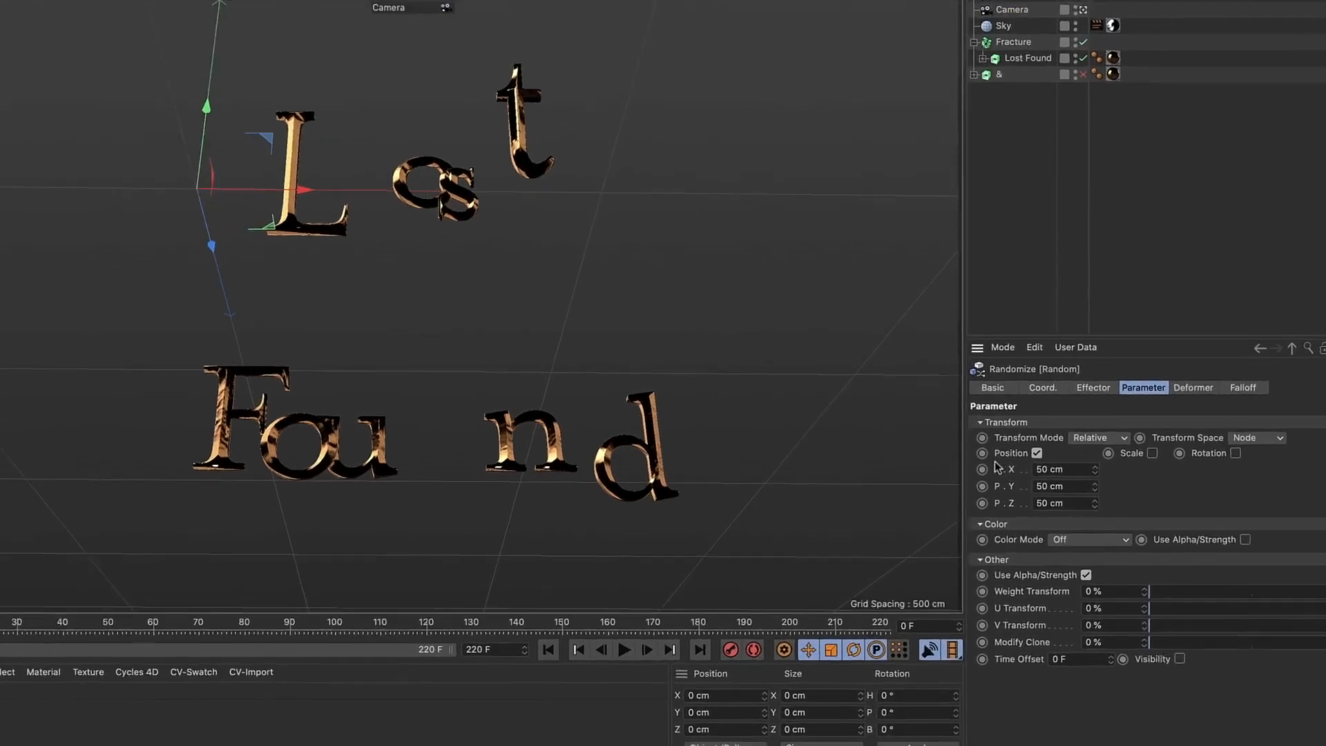
{"action": "left_click", "coordinate": [1042, 456]}
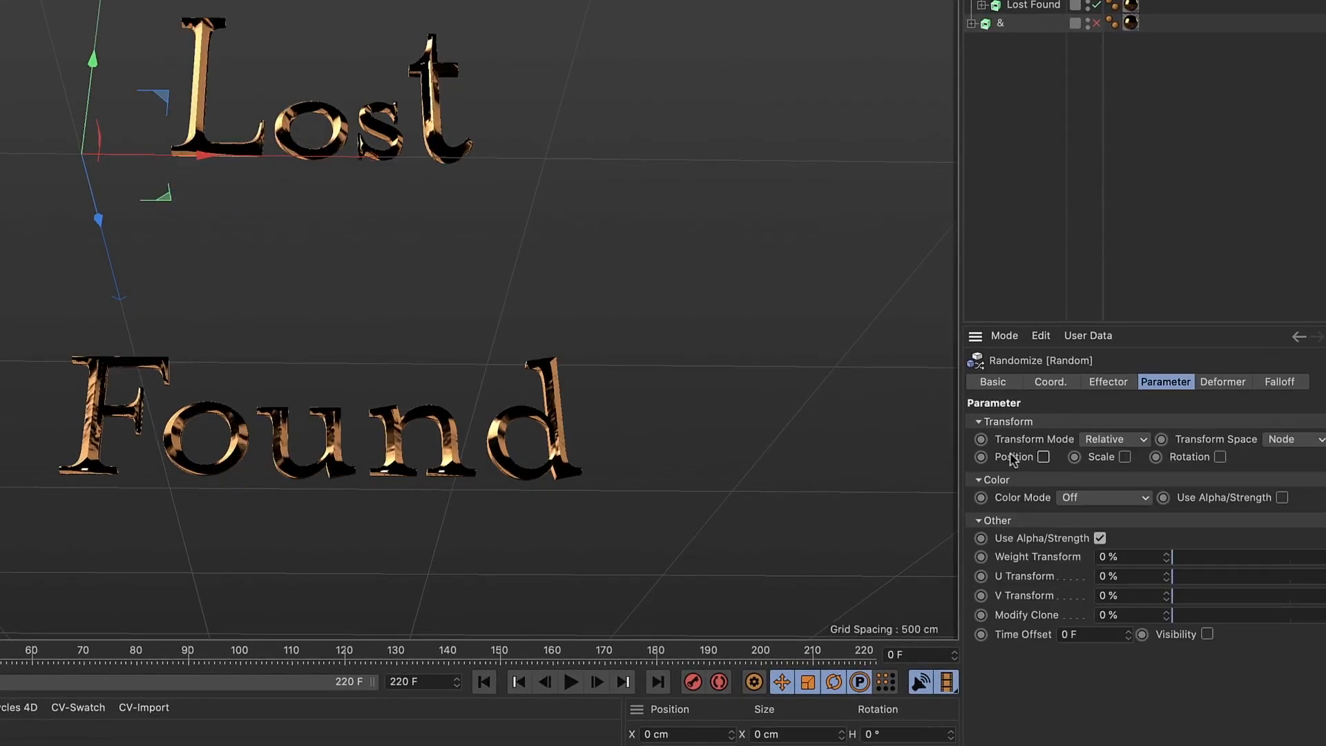
{"action": "left_click", "coordinate": [1220, 457]}
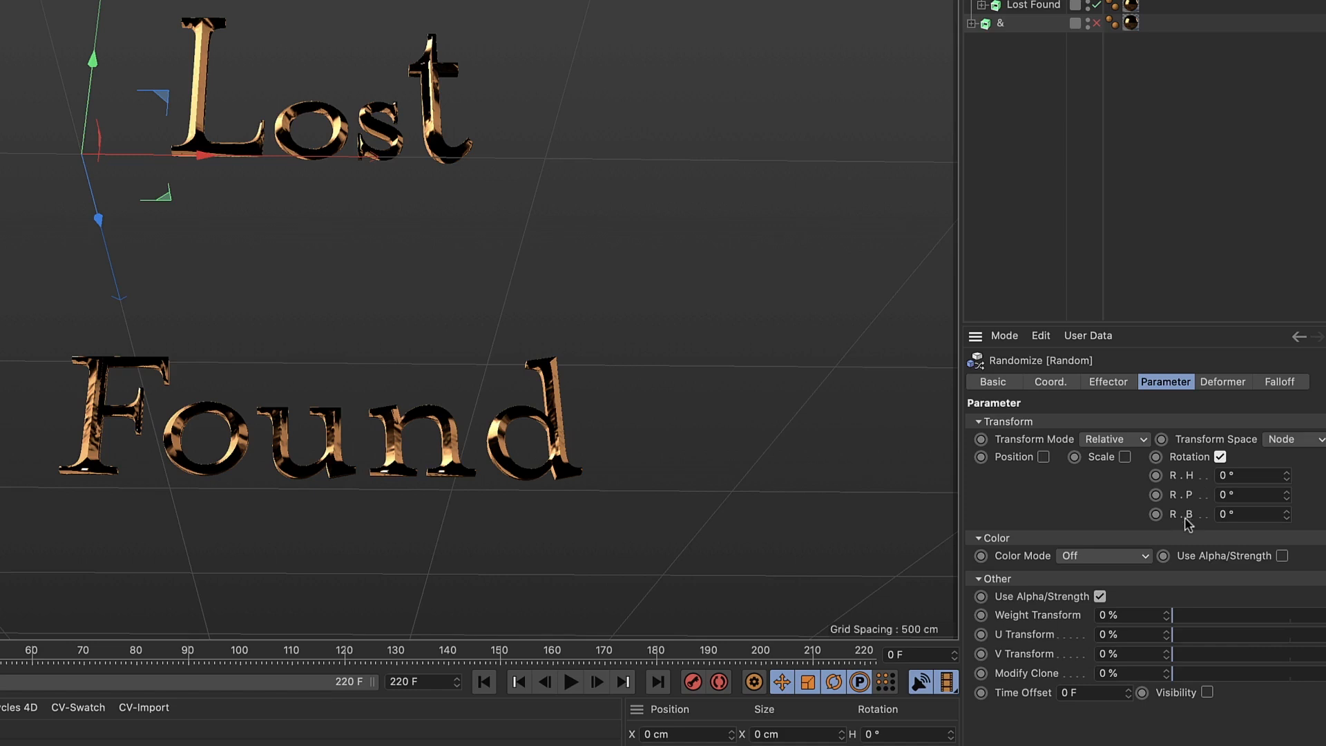
{"action": "left_click_drag", "start_coordinate": [1286, 475], "coordinate": [1285, 504]}
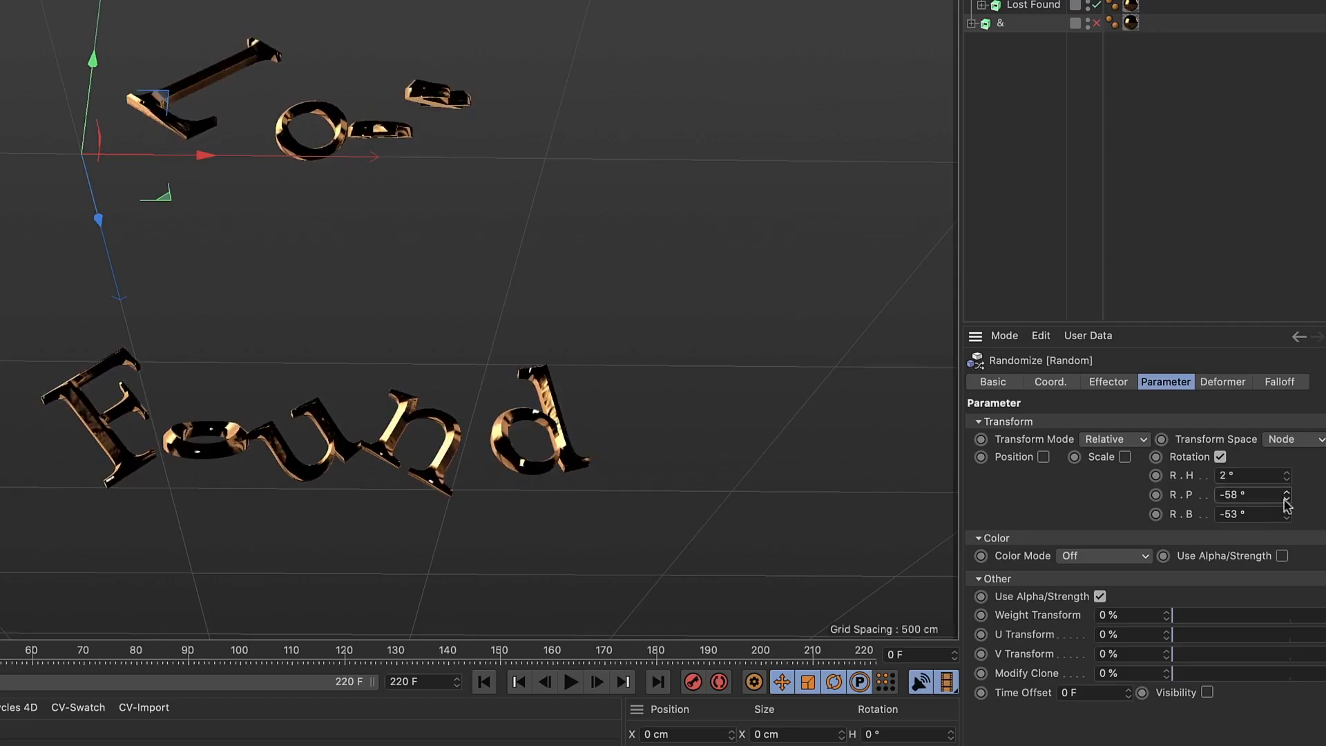
Enable the Random effector's position and set it to 1 cm in X, 150 cm in Y and 0 cm in Z
{"action": "left_click", "coordinate": [1042, 457]}
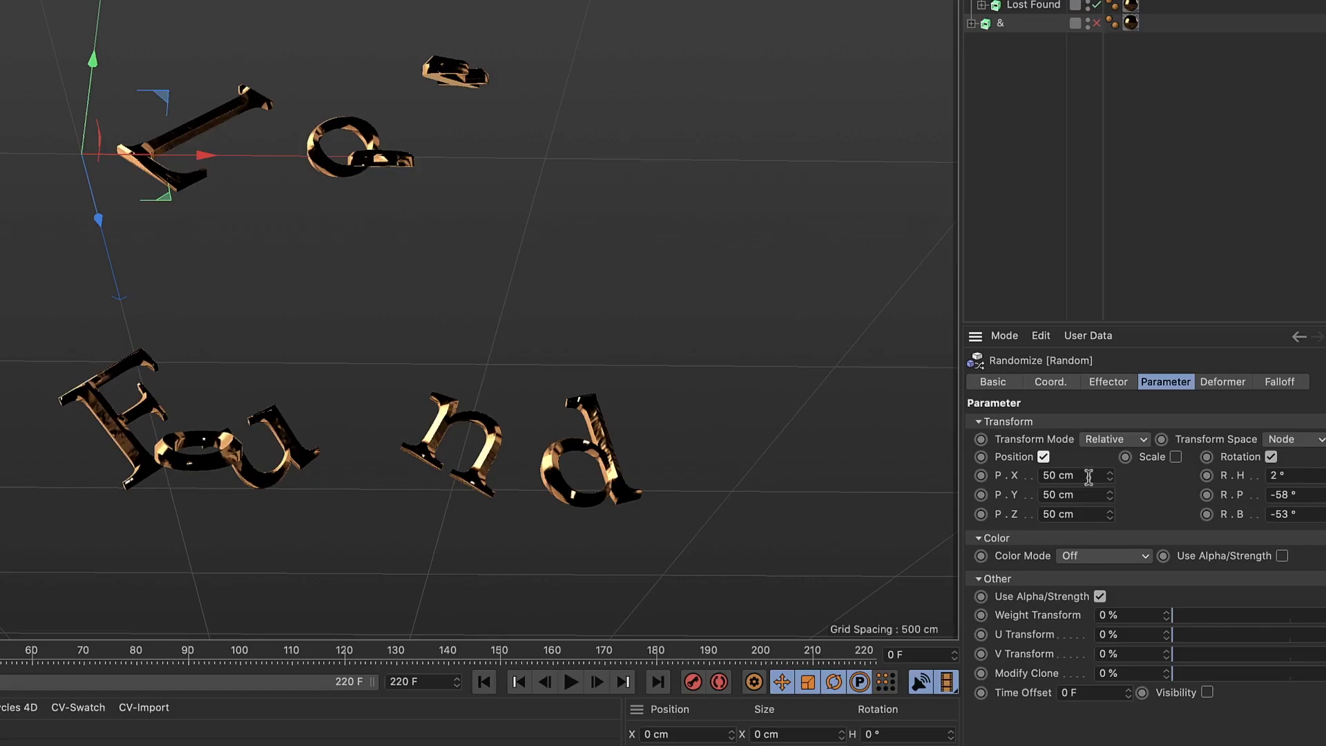
{"action": "left_click_drag", "start_coordinate": [1088, 476], "coordinate": [1043, 475]}
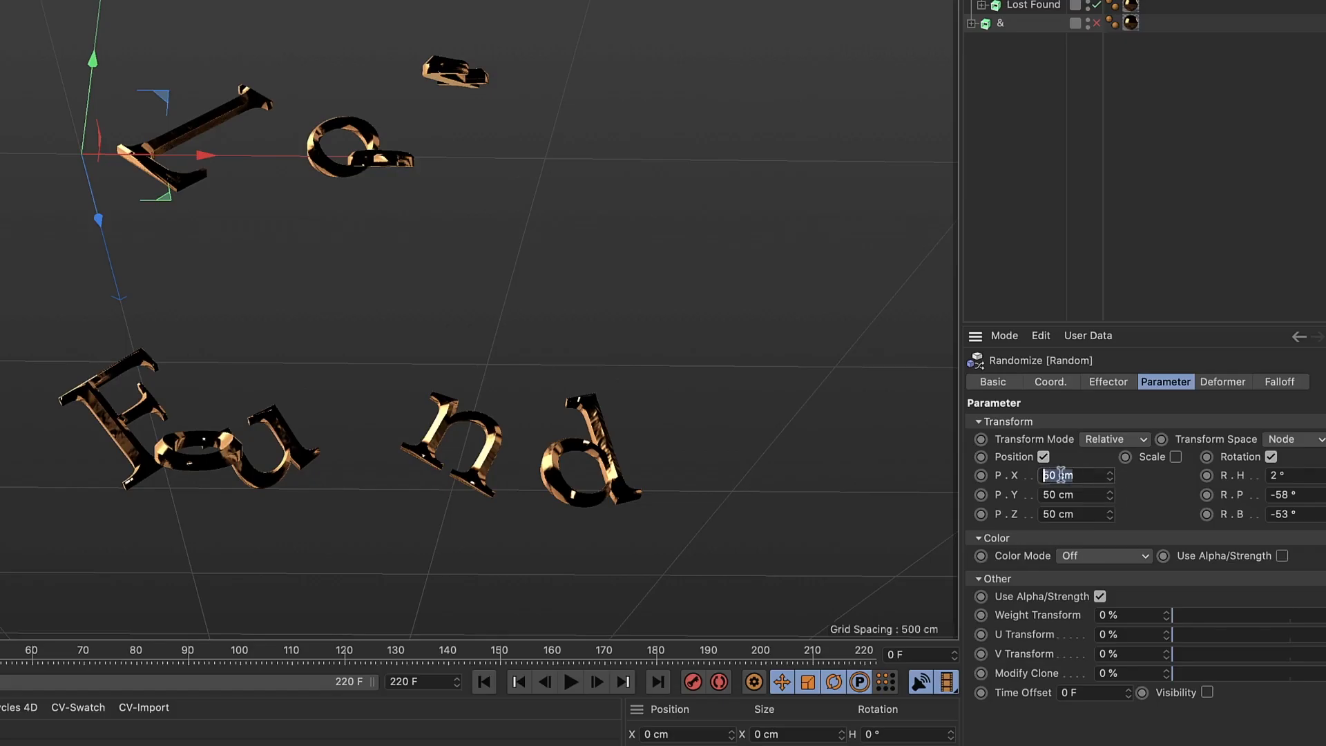
{"action": "type", "text": "1"}
{"action": "key", "text": "Tab"}
{"action": "key", "text": "Tab"}
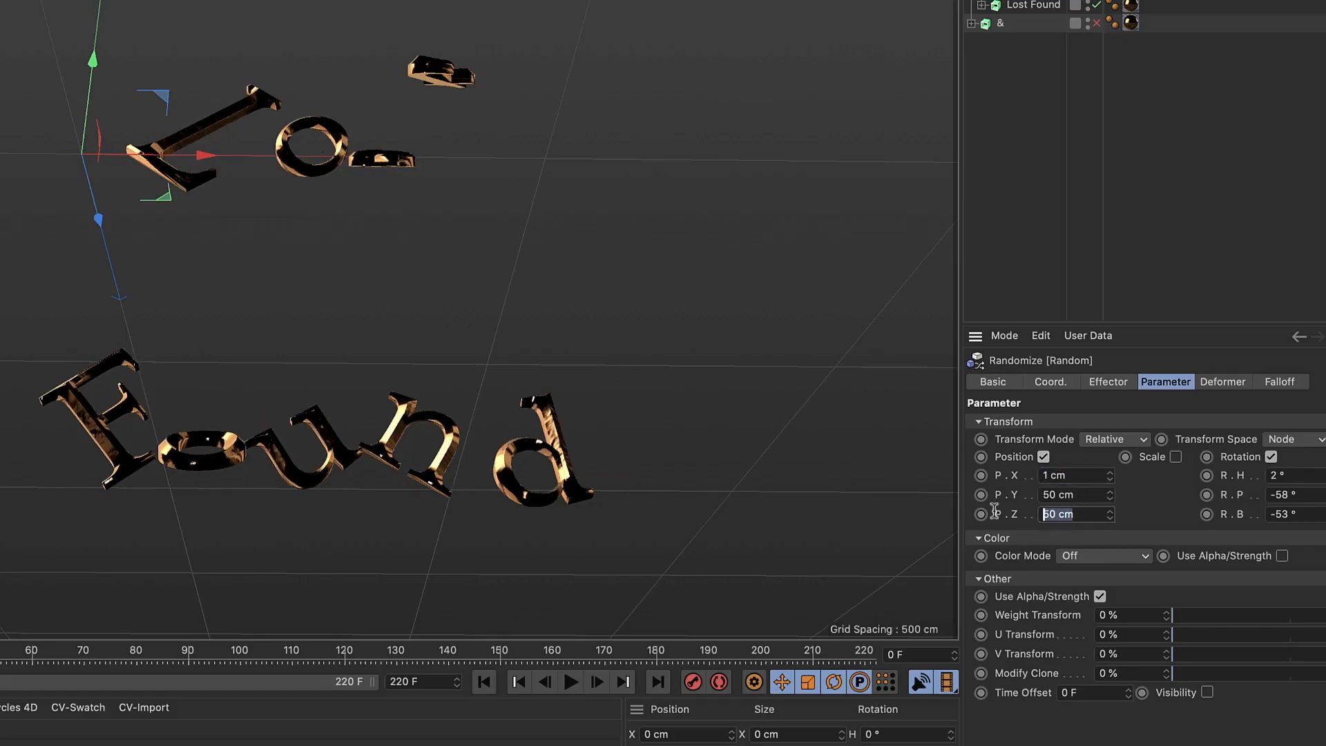
{"action": "type", "text": "0"}
{"action": "key", "text": "Return"}
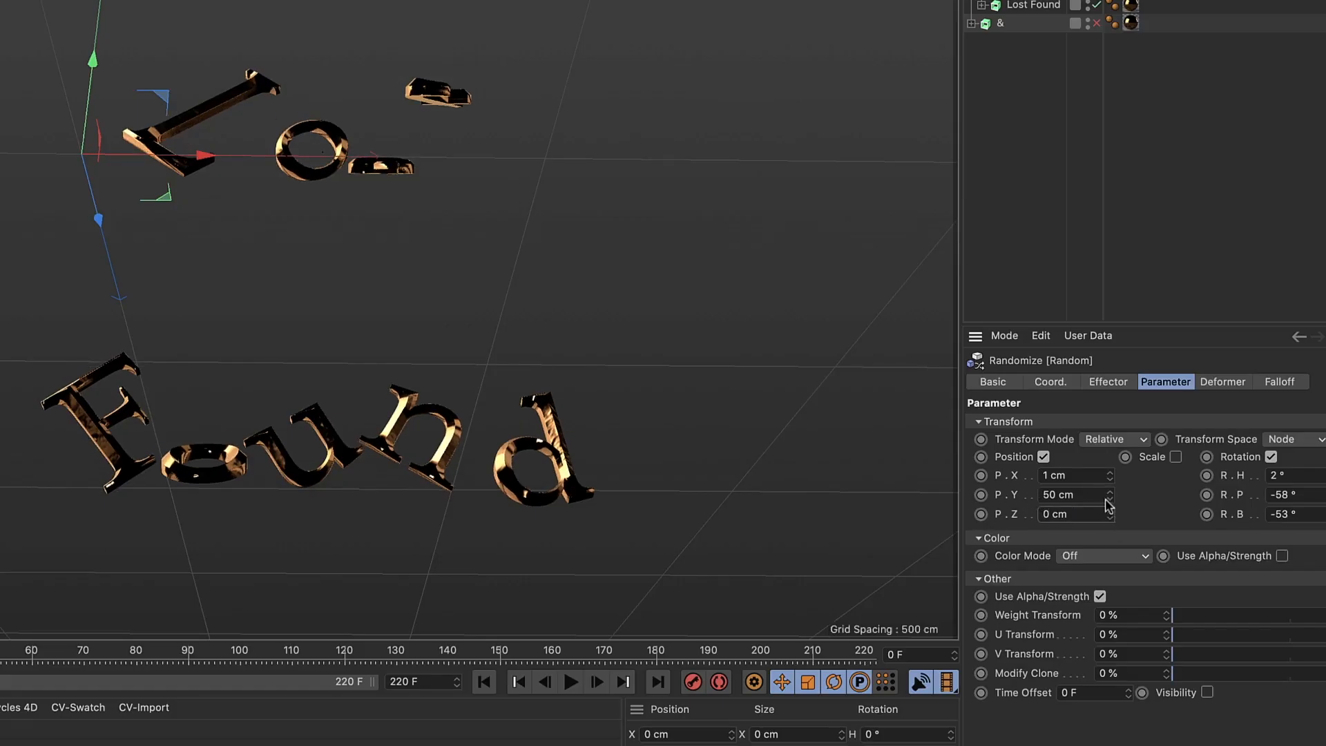
{"action": "left_click_drag", "start_coordinate": [1109, 495], "coordinate": [1109, 467]}
{"action": "left_click", "coordinate": [1044, 495]}
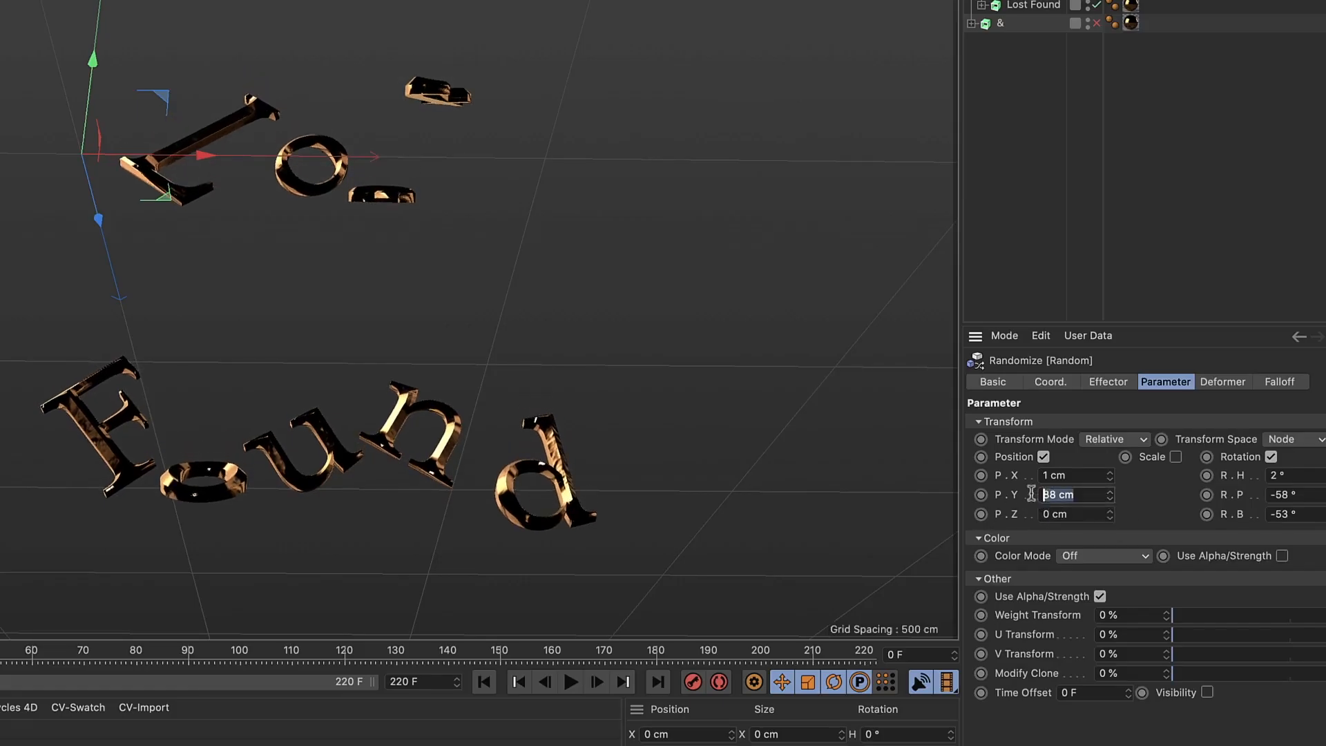
{"action": "type", "text": "150"}
{"action": "key", "text": "Return"}
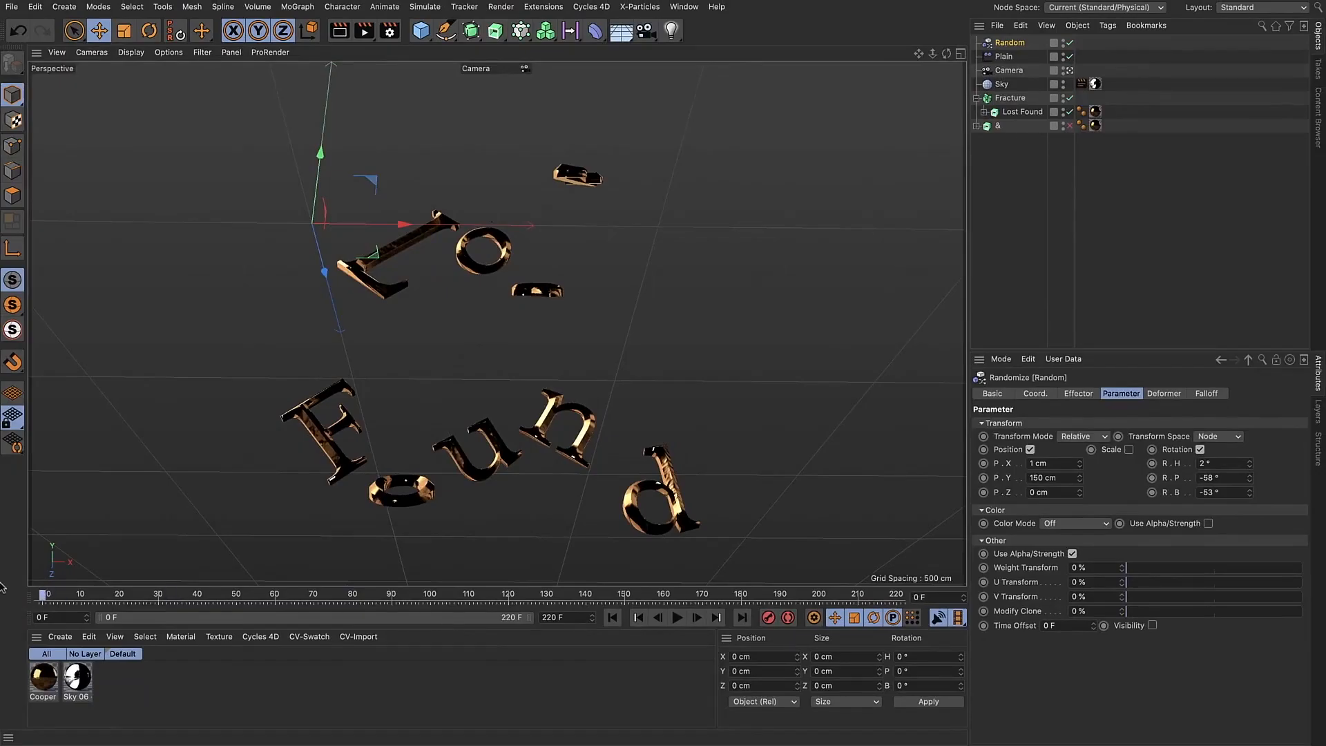
Keyframe the Random effector's strength at 100 % on frame 50 and 0 % on frame 175
{"action": "left_click_drag", "start_coordinate": [43, 593], "coordinate": [238, 595]}
{"action": "left_click", "coordinate": [1079, 394]}
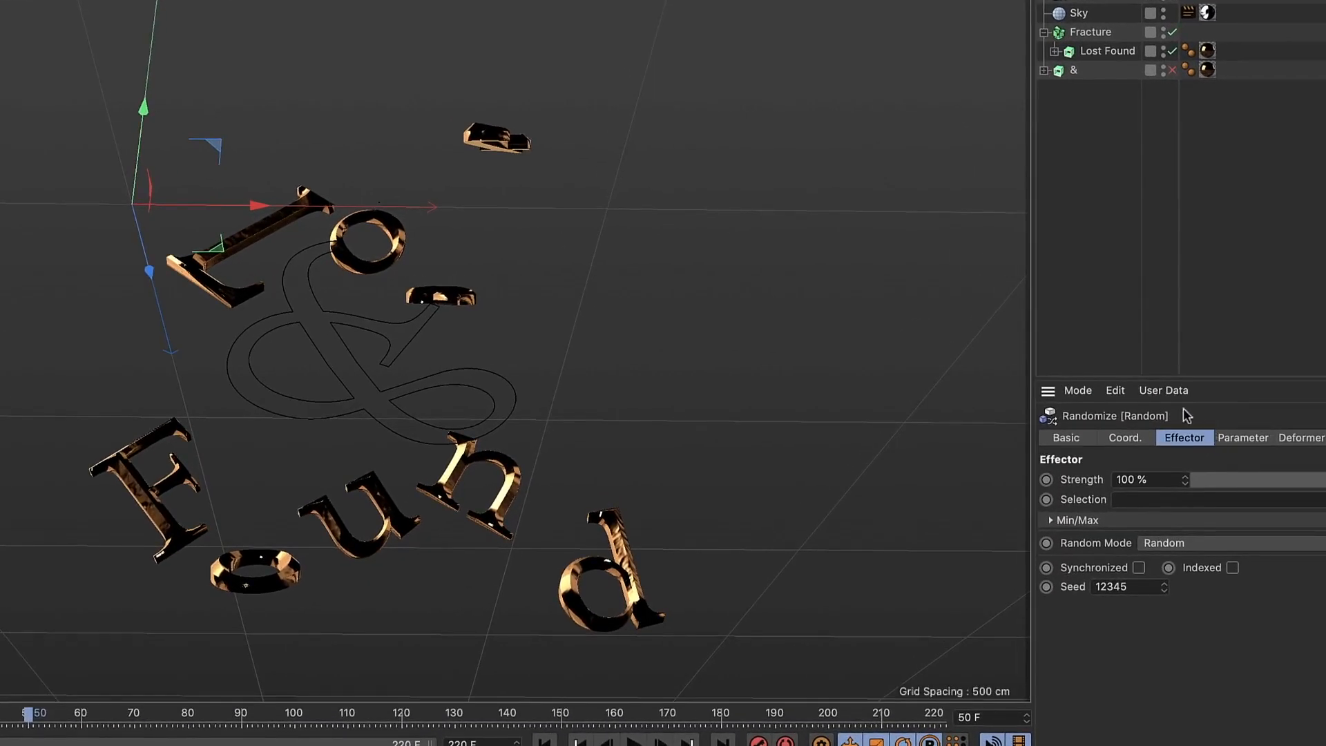
{"action": "left_click", "coordinate": [1046, 479], "text": "ctrl"}
{"action": "left_click_drag", "start_coordinate": [586, 718], "coordinate": [695, 718]}
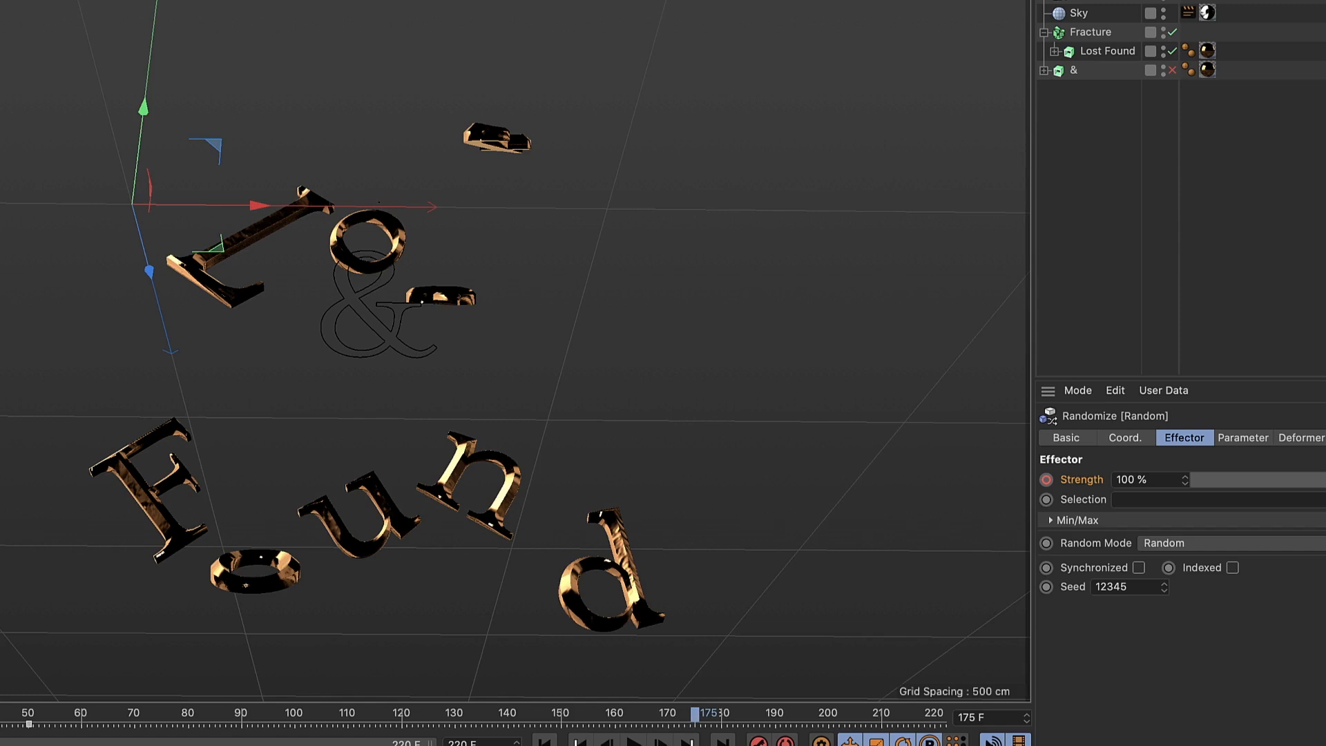
{"action": "left_click_drag", "start_coordinate": [1325, 479], "coordinate": [1193, 480]}
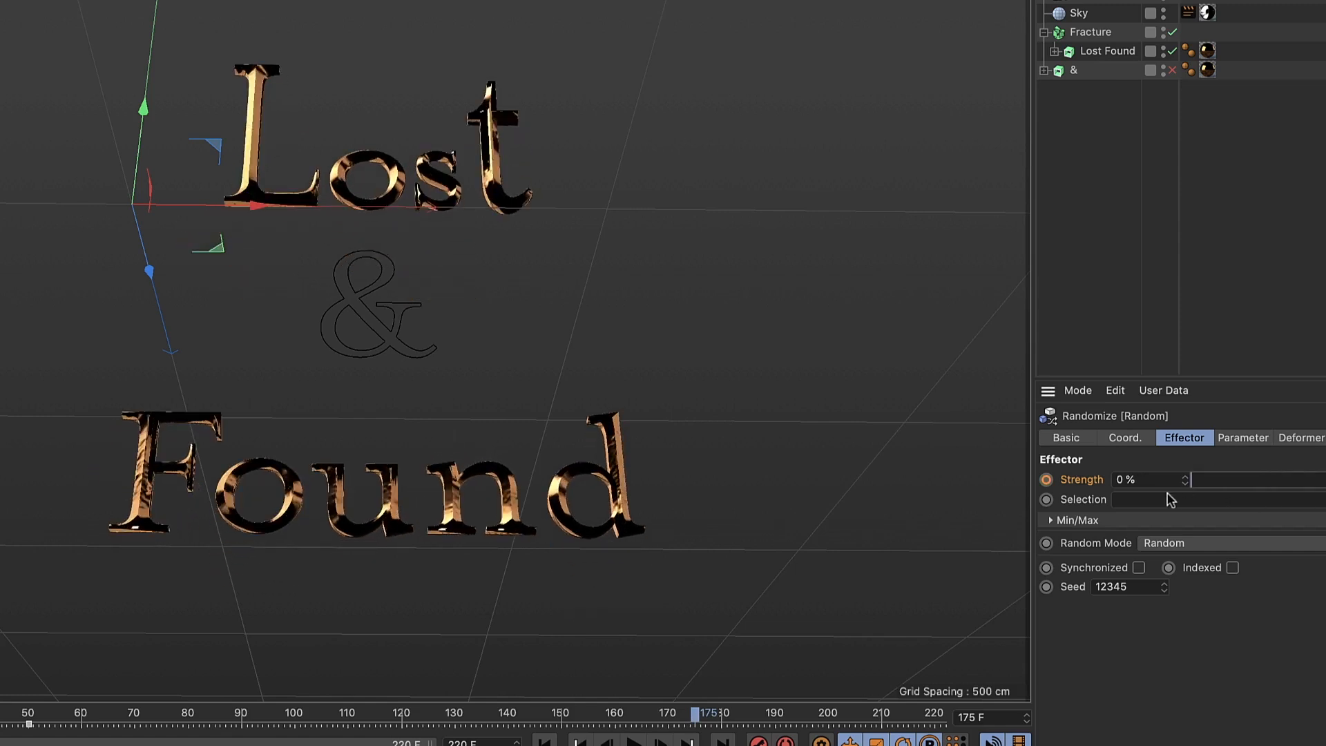
{"action": "left_click", "coordinate": [1046, 479]}
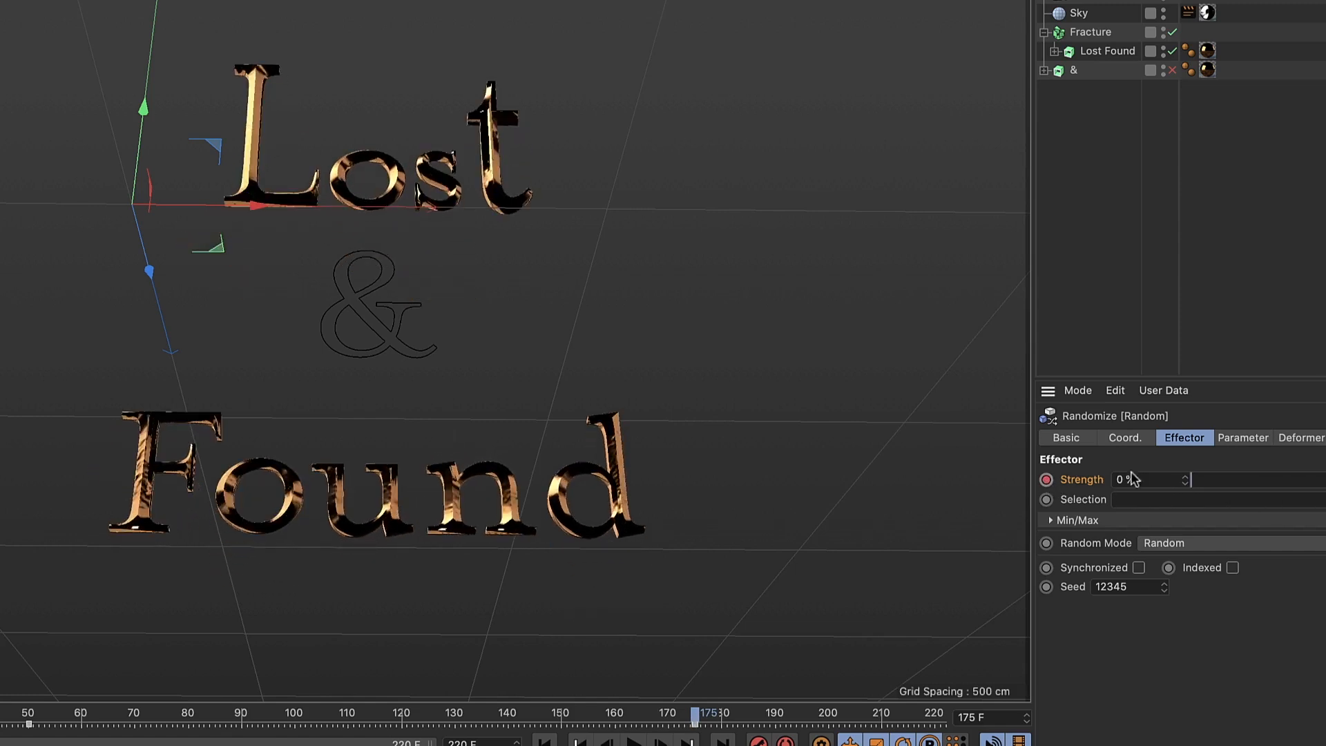
Play the animation from frame 0 to check the Random effector's motion, and stop playback
{"action": "left_click", "coordinate": [544, 742]}
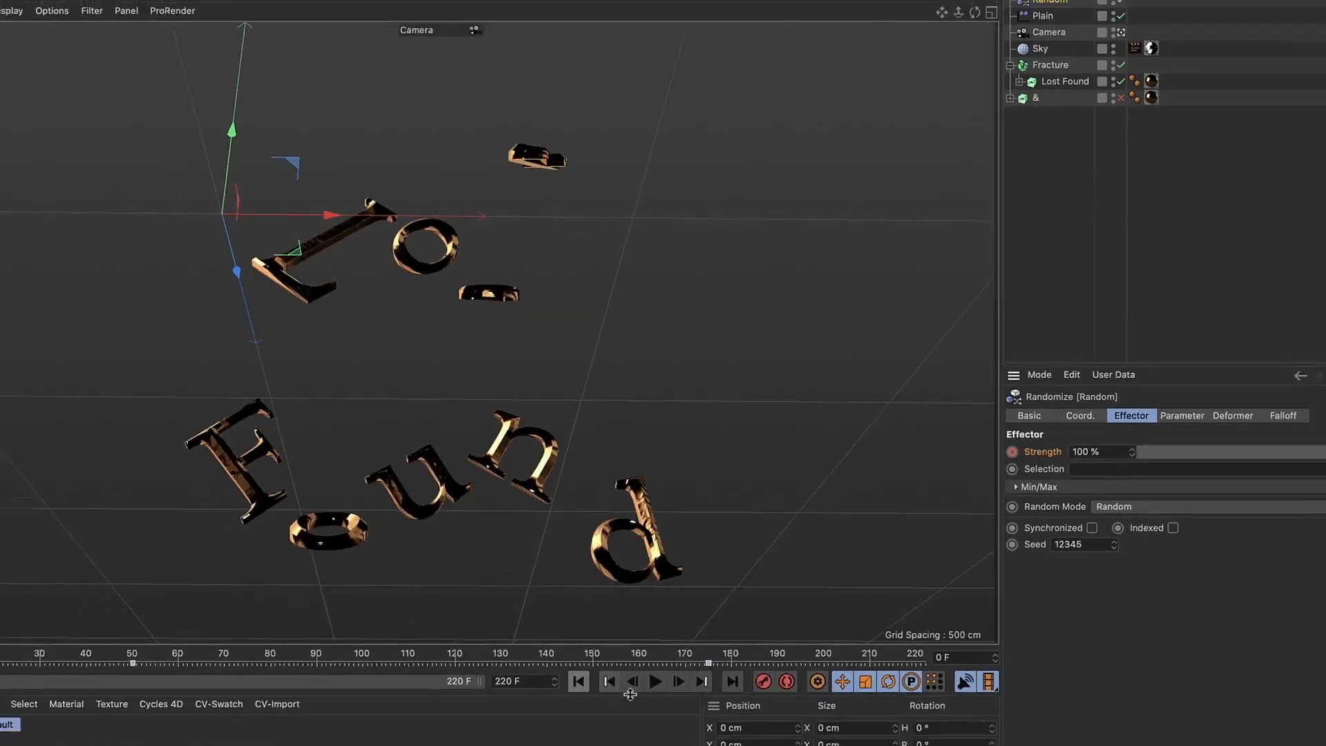
{"action": "left_click", "coordinate": [654, 684]}
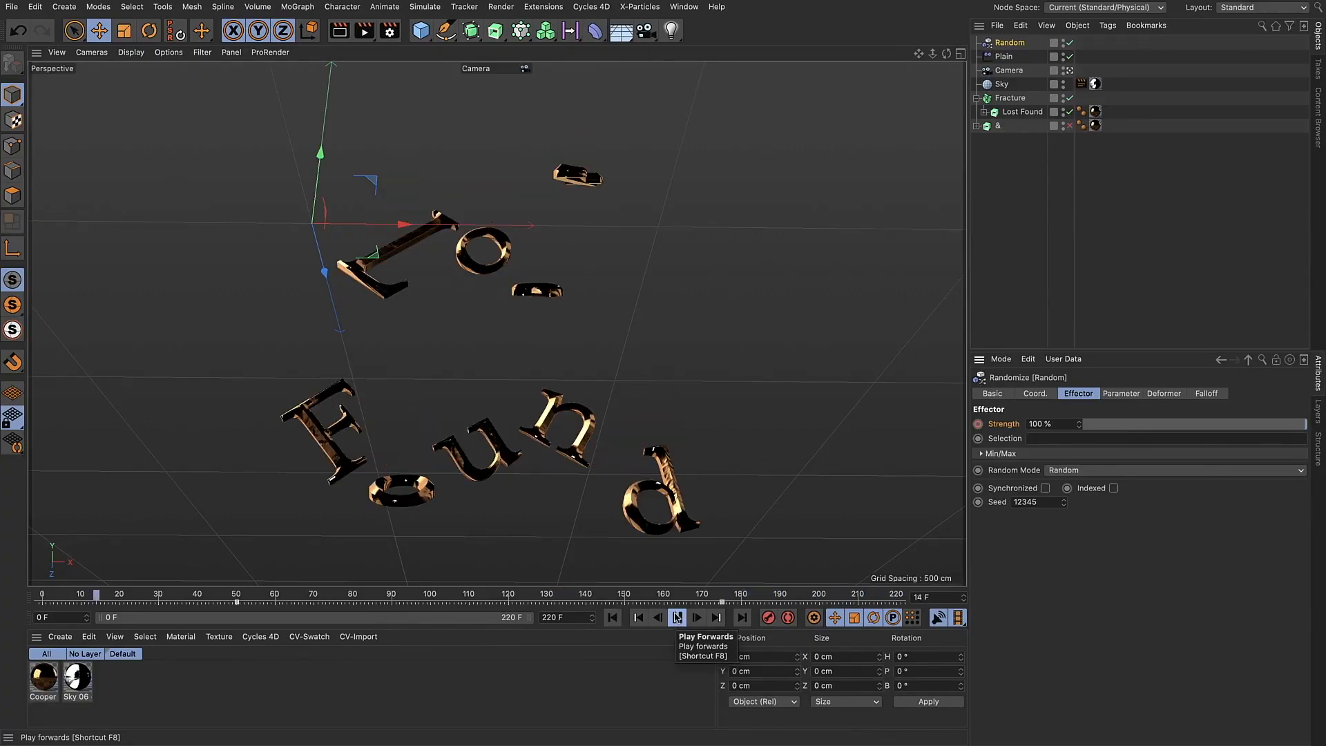
{"action": "left_click", "coordinate": [678, 618]}
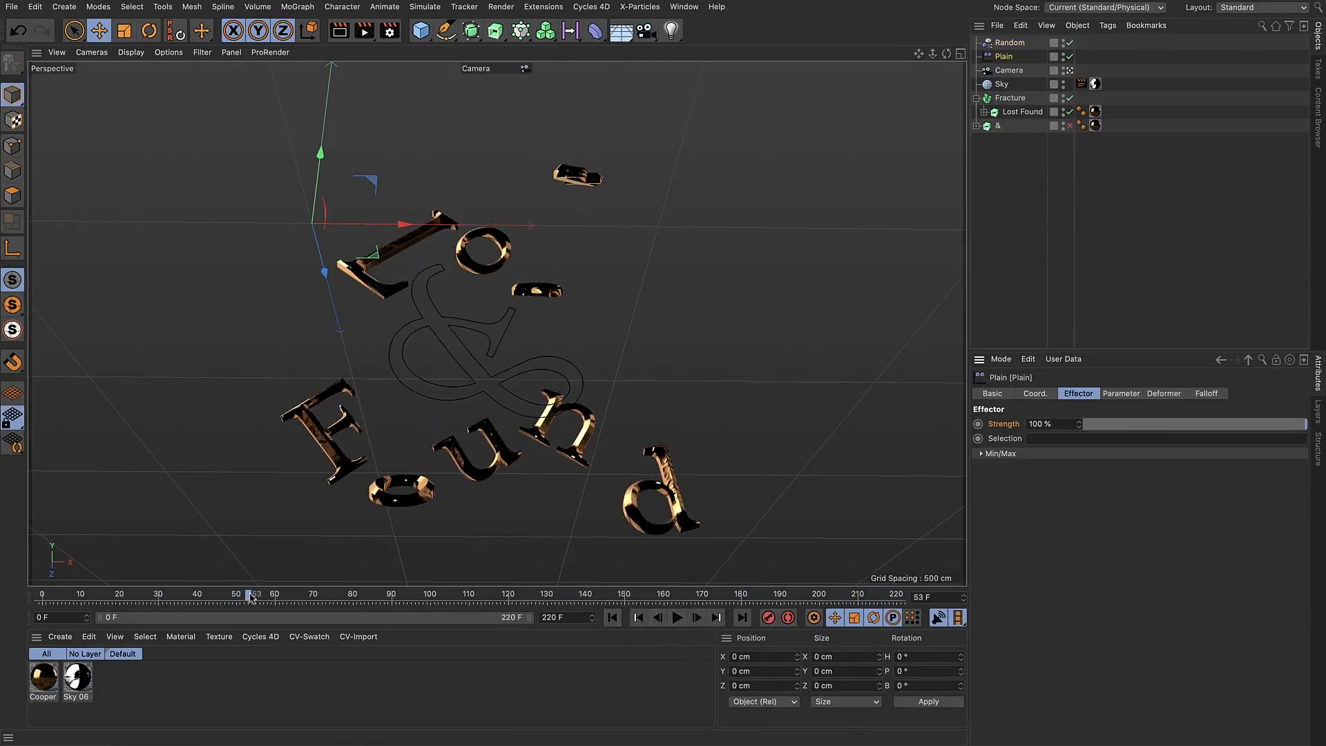
Keyframe the Plain effector's strength at 100 % on frame 50
{"action": "left_click_drag", "start_coordinate": [248, 595], "coordinate": [233, 595]}
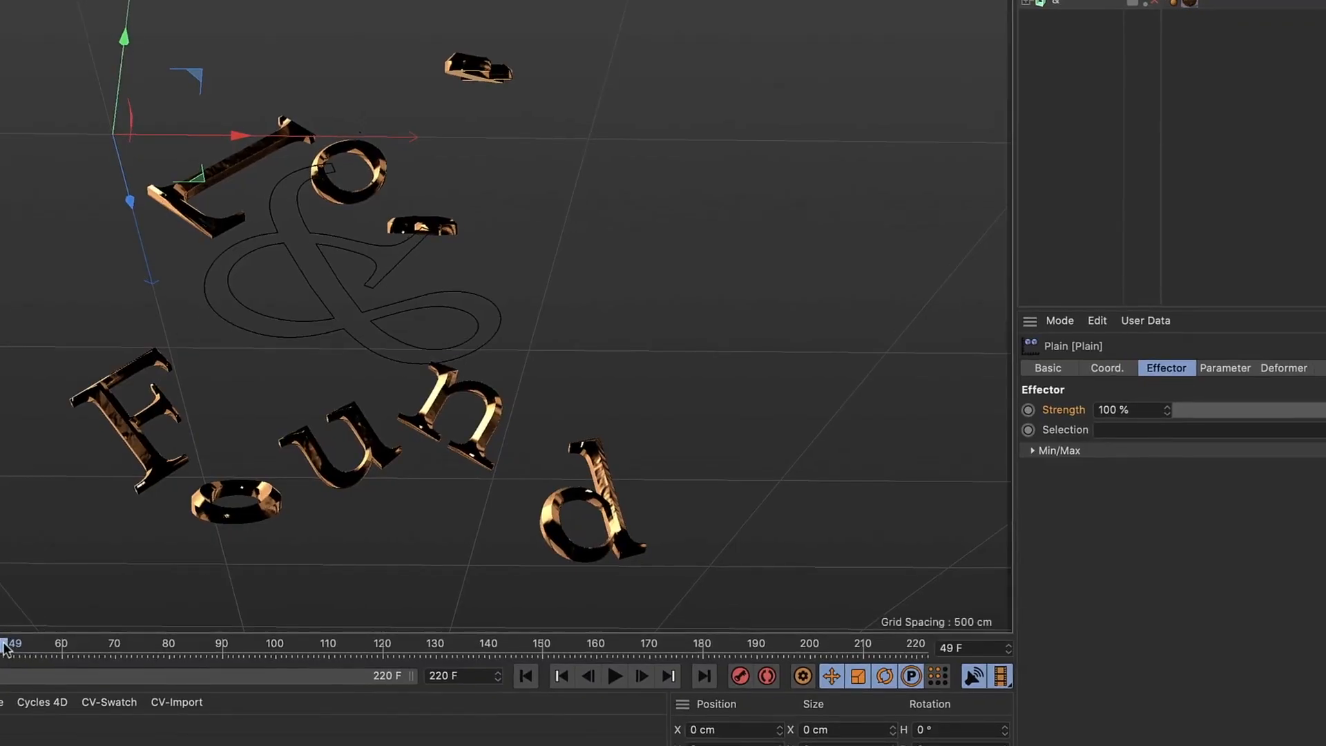
{"action": "left_click_drag", "start_coordinate": [4, 646], "coordinate": [8, 646]}
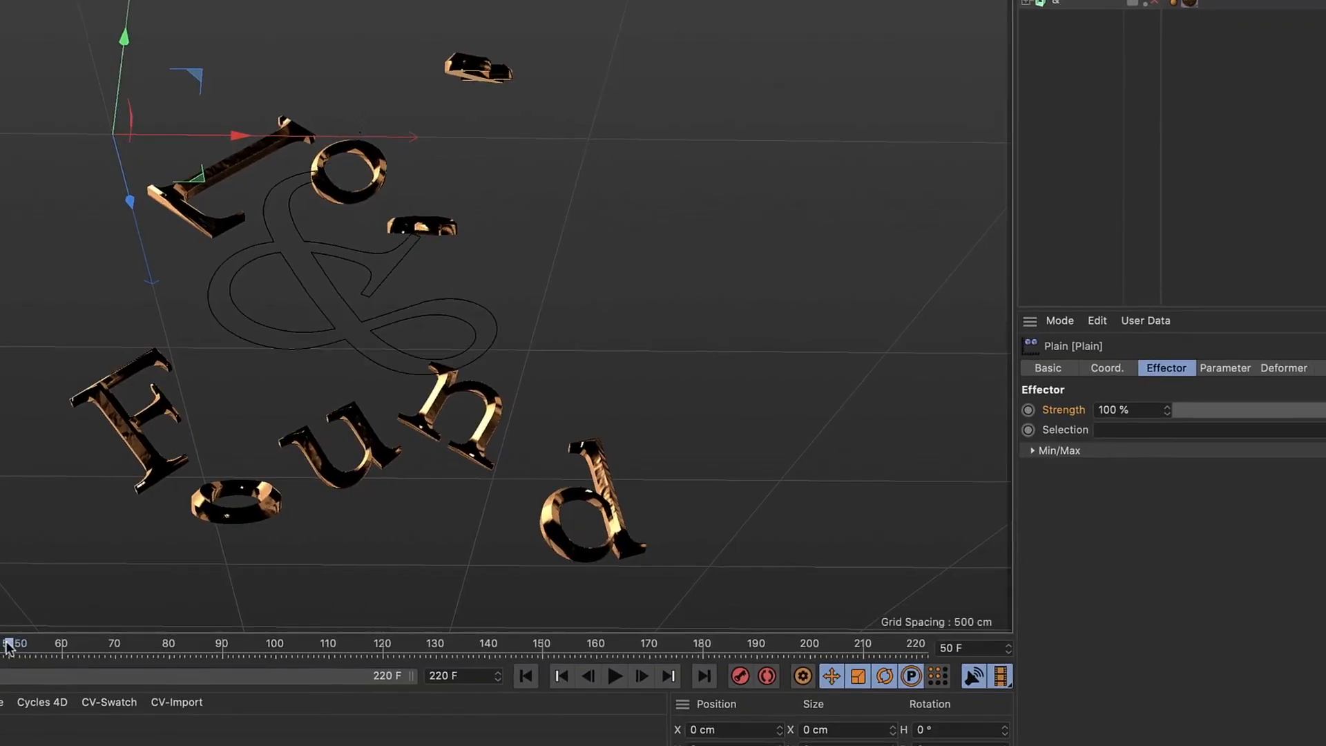
{"action": "left_click", "coordinate": [1027, 409]}
Set the Plain effector's position offset to -106 cm in Y and -873 cm in Z
{"action": "left_click", "coordinate": [1227, 368]}
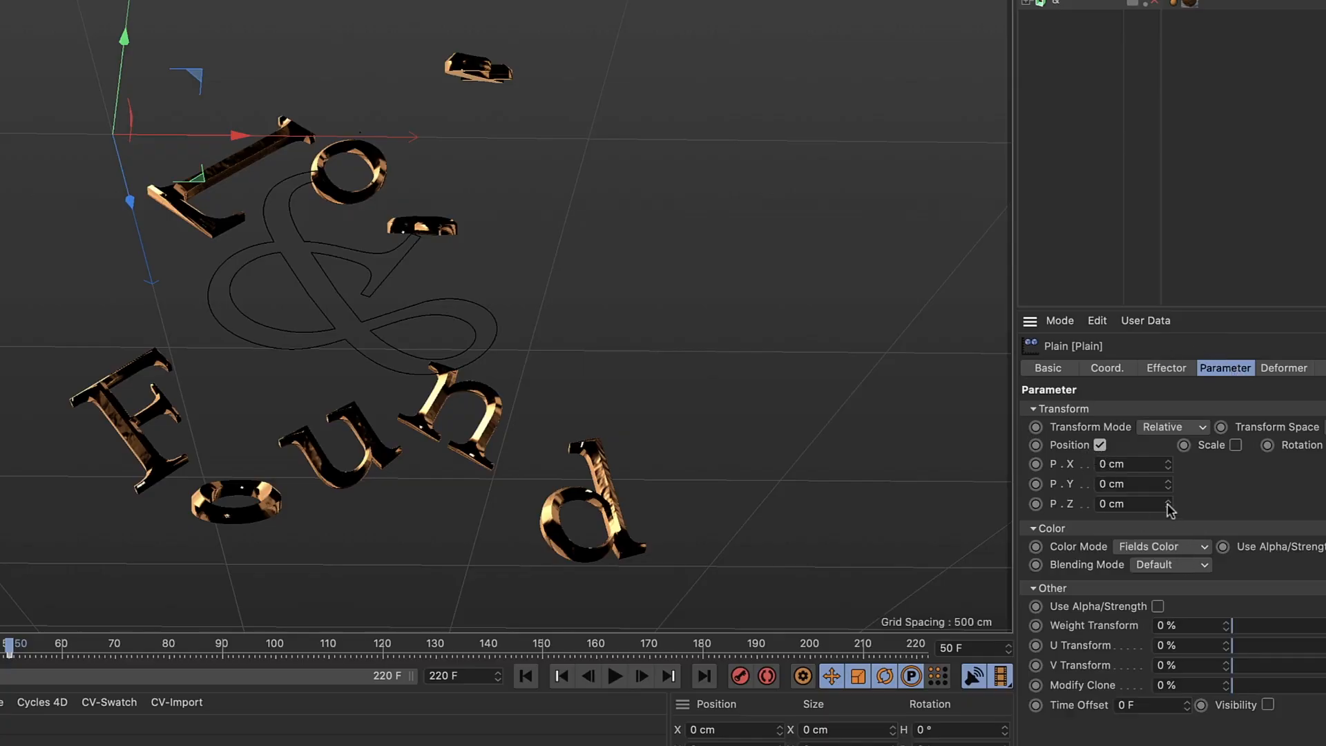
{"action": "left_click_drag", "start_coordinate": [1167, 505], "coordinate": [1167, 566]}
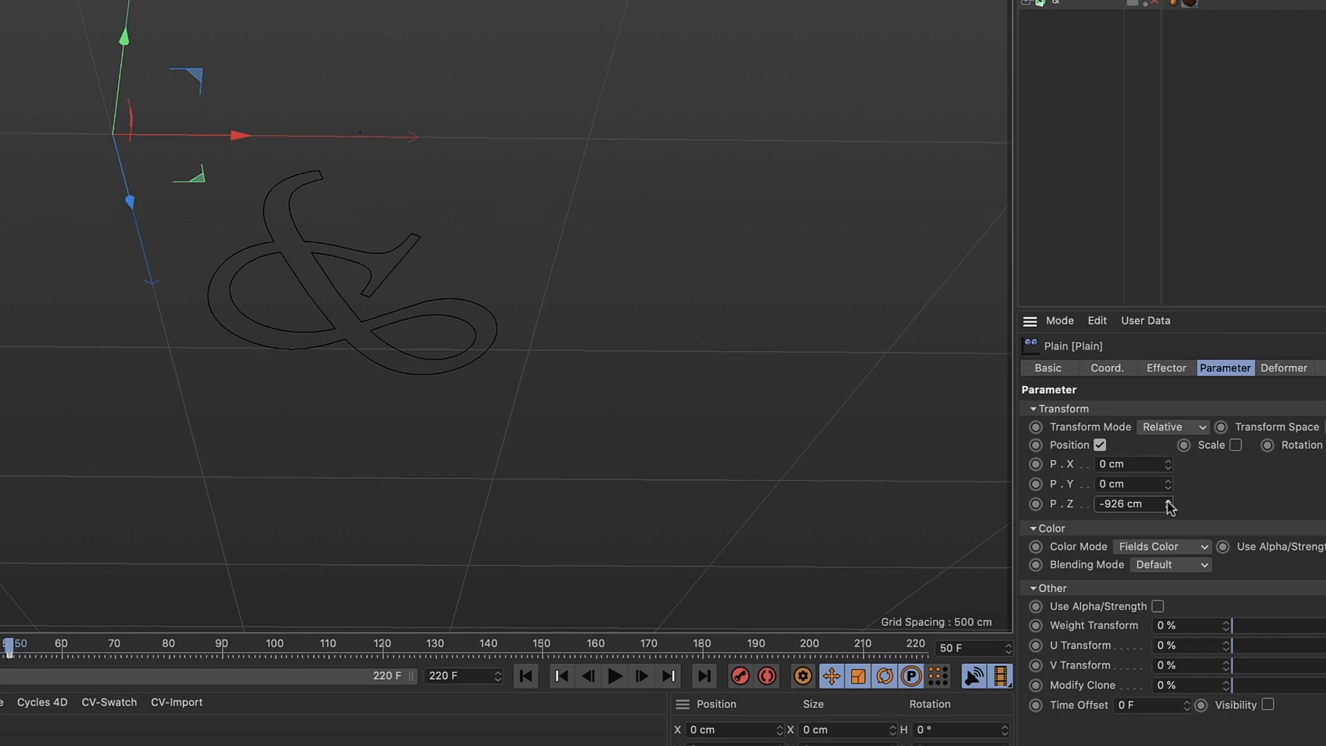
{"action": "mouse_move", "coordinate": [1167, 483]}
{"action": "left_mouse_down"}
{"action": "mouse_move", "coordinate": [1167, 470]}
{"action": "mouse_move", "coordinate": [1168, 523]}
{"action": "mouse_move", "coordinate": [1168, 510]}
{"action": "left_mouse_up"}
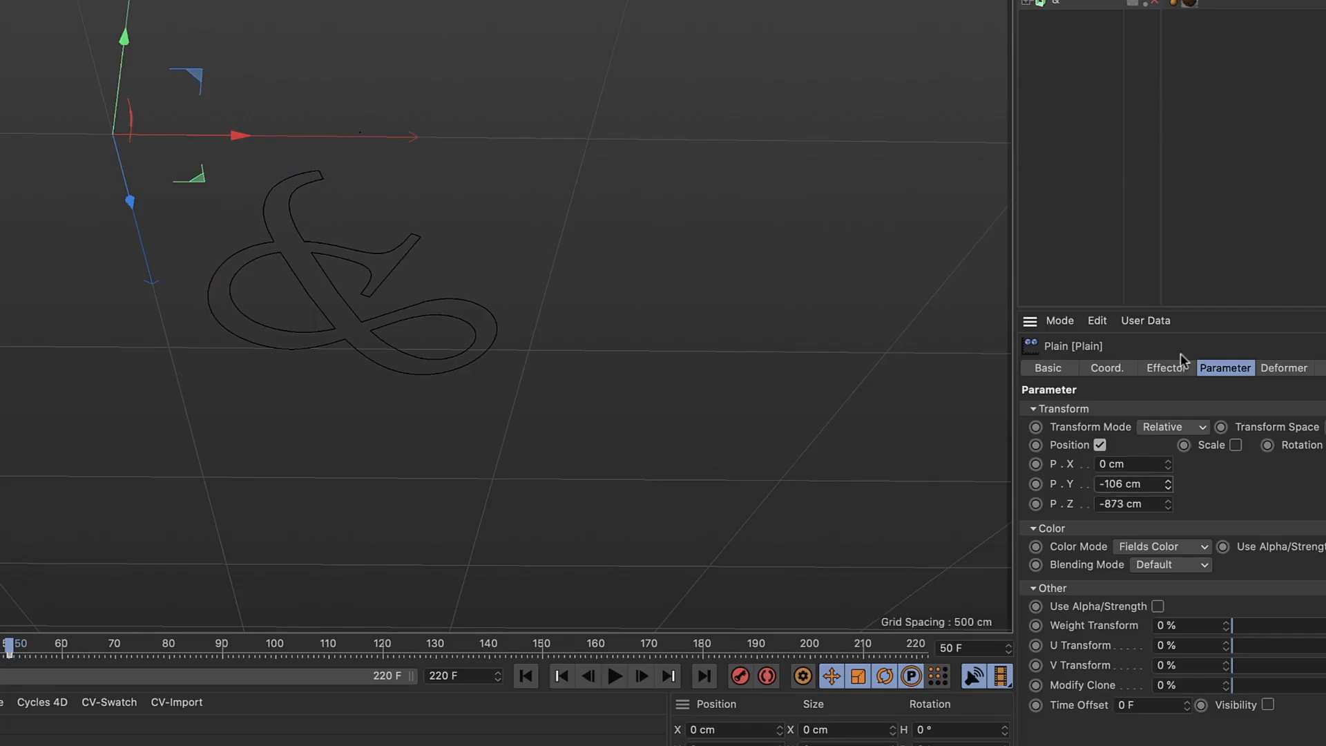
Keyframe the Plain effector's strength at 0 % on frame 175
{"action": "left_click", "coordinate": [1165, 367]}
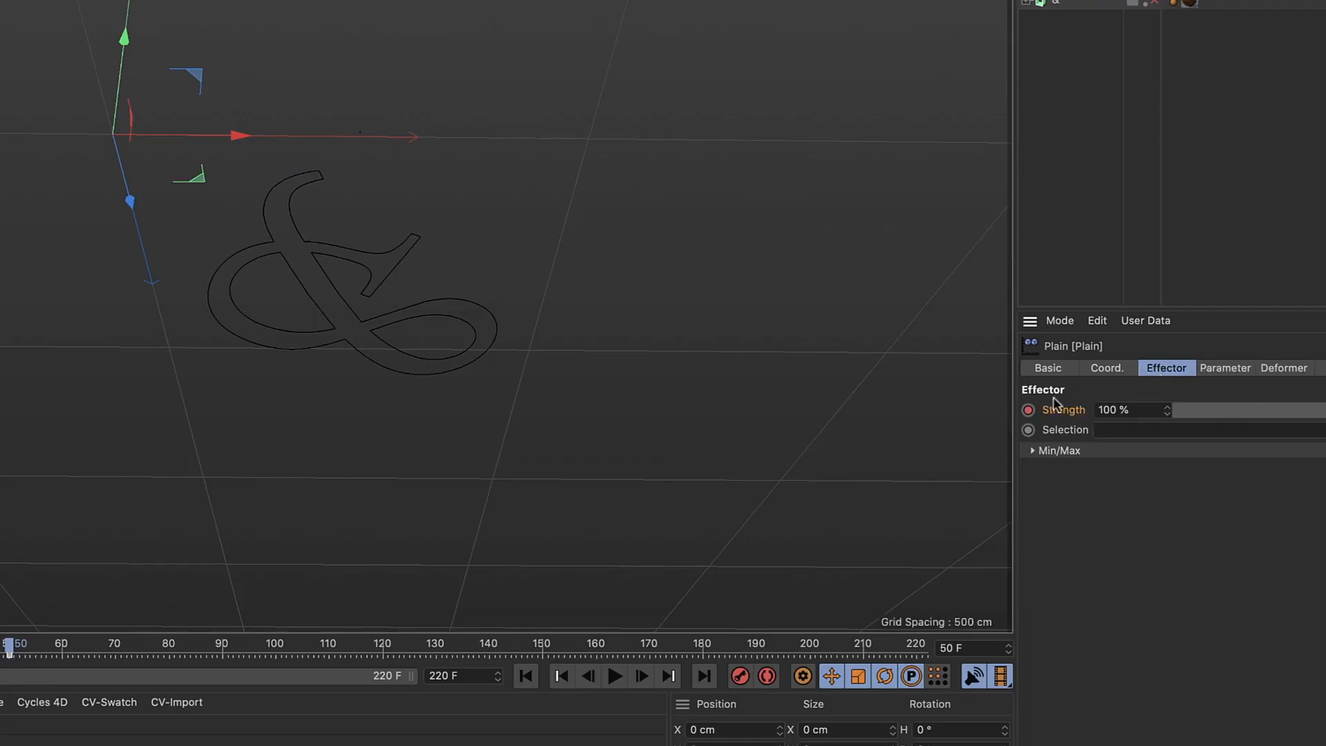
{"action": "left_click_drag", "start_coordinate": [653, 643], "coordinate": [676, 647]}
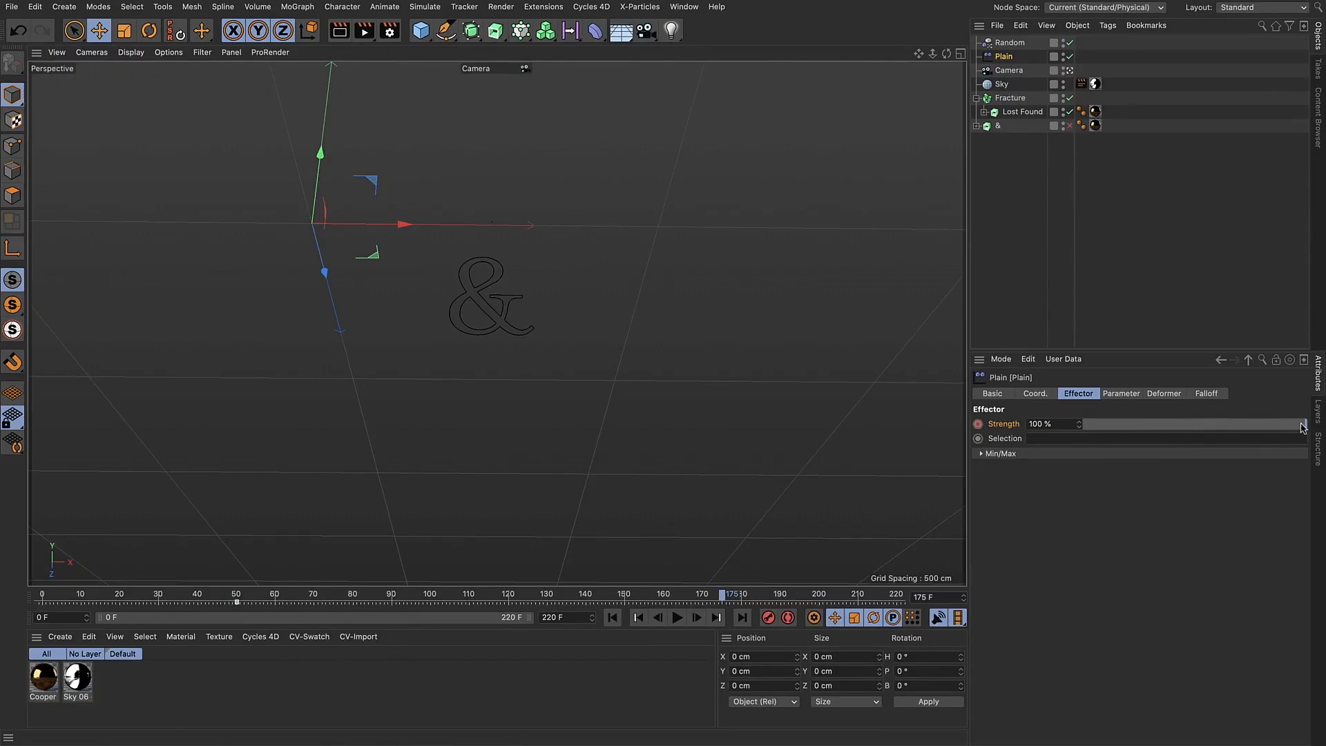
{"action": "left_click_drag", "start_coordinate": [1302, 427], "coordinate": [1039, 426]}
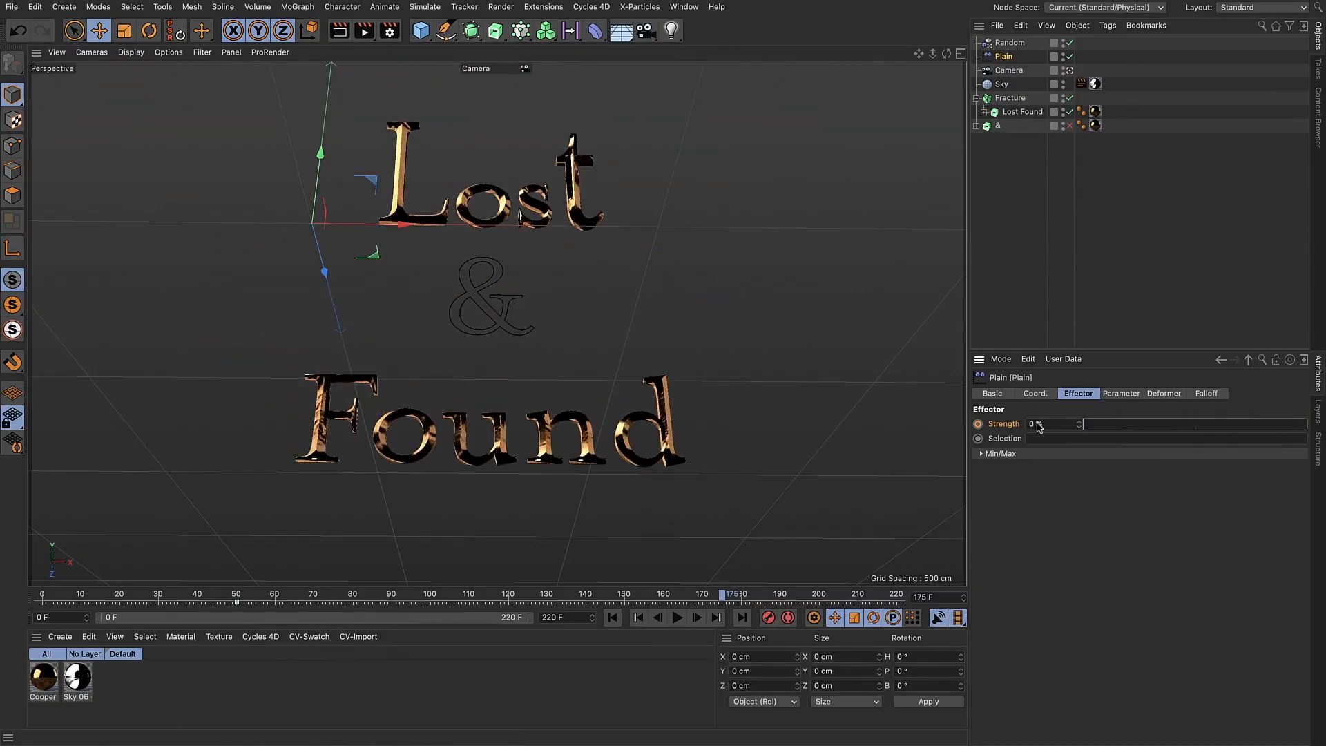
{"action": "left_click", "coordinate": [978, 424]}
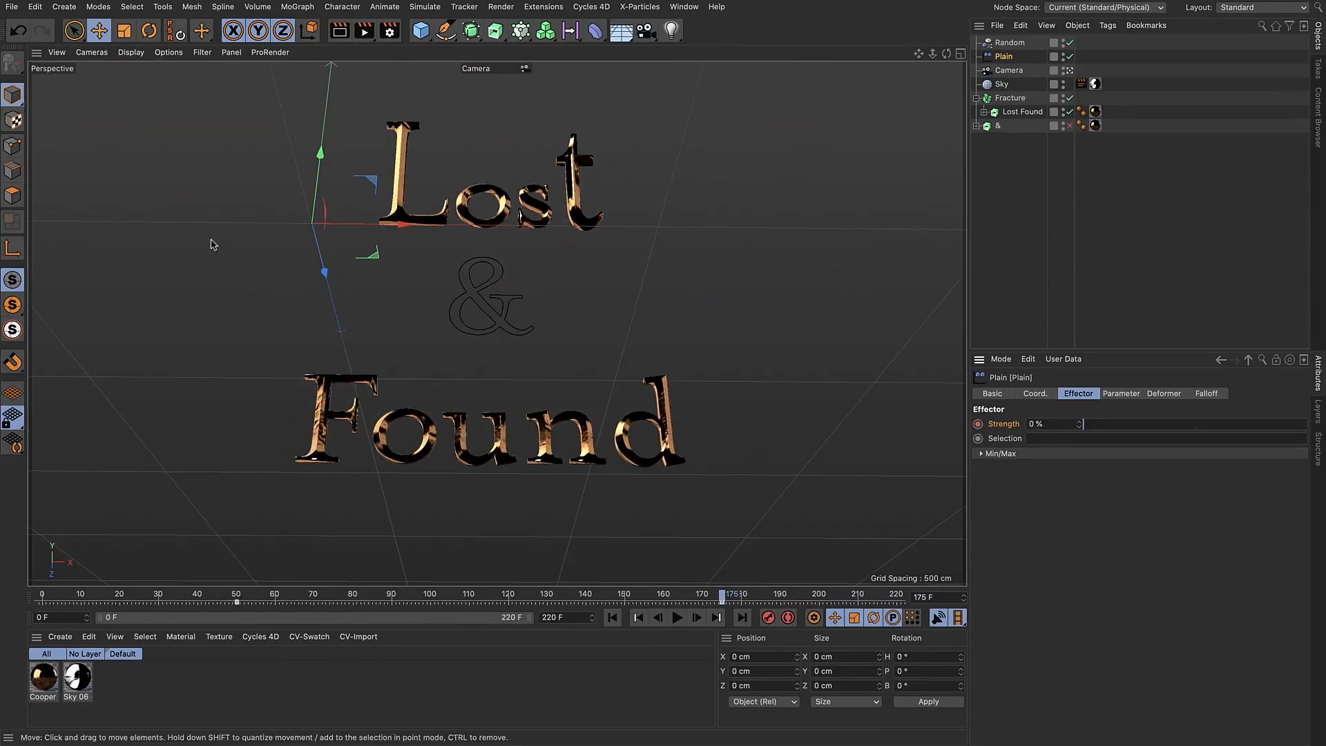
Preview the animation from the start, re-enable the "&" extrude during playback, and return to frame 0
{"action": "left_click", "coordinate": [638, 617]}
{"action": "left_click", "coordinate": [677, 617]}
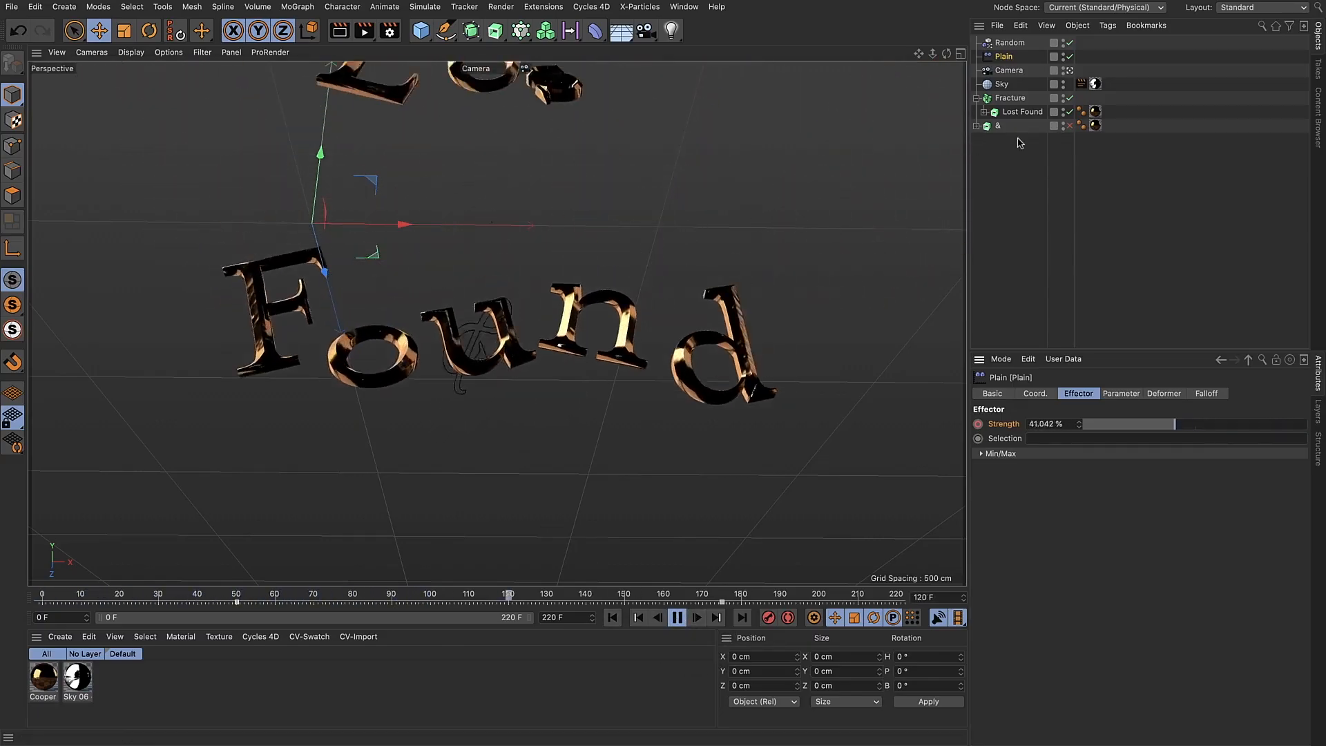
{"action": "left_click", "coordinate": [1069, 126]}
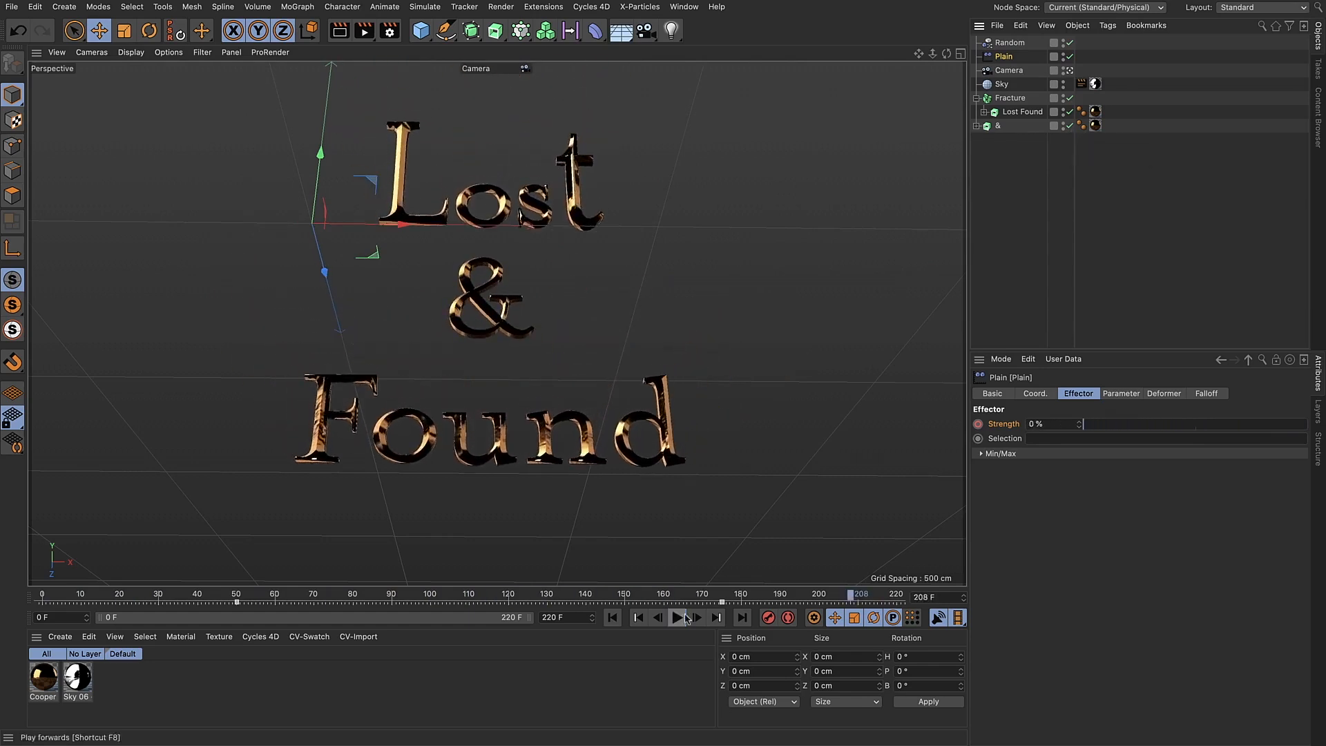
{"action": "left_click", "coordinate": [677, 616]}
{"action": "left_click", "coordinate": [612, 617]}
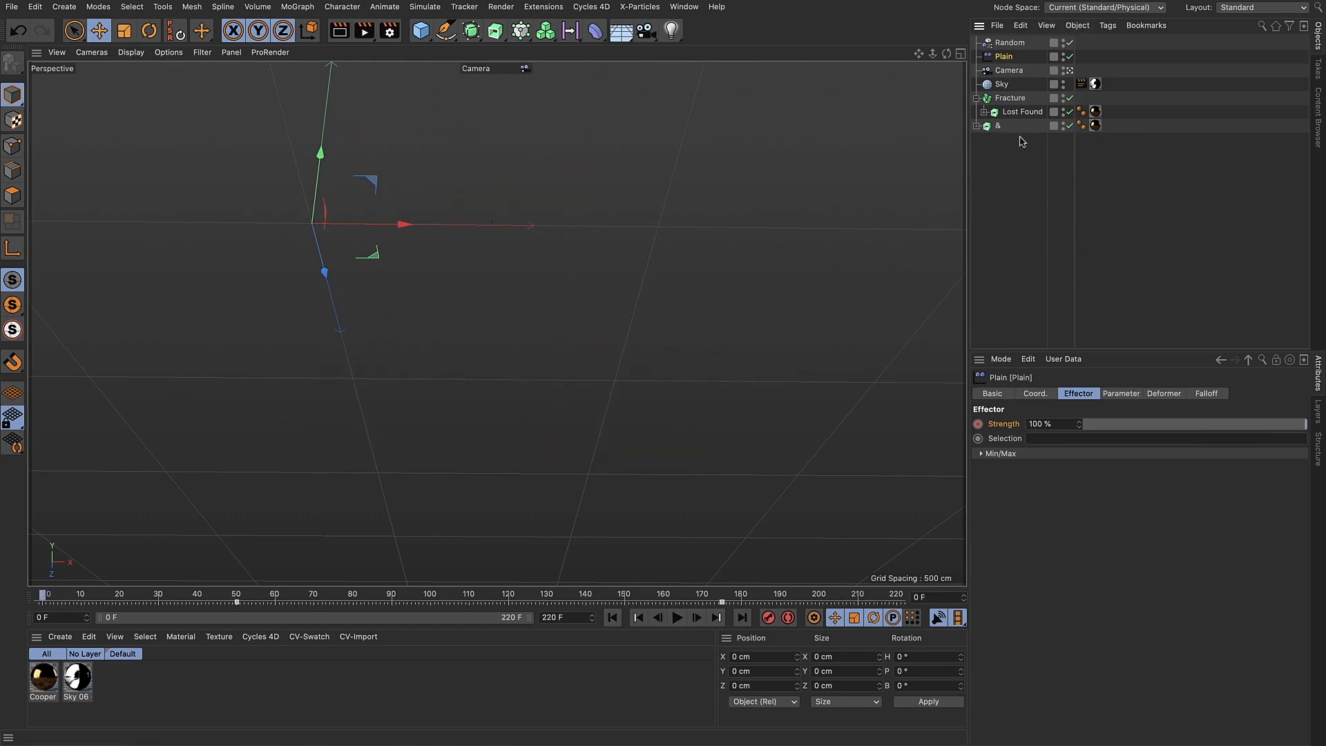
Select the Random and Plain effectors together and switch to the Animate layout
{"action": "left_click", "coordinate": [1007, 43], "text": "ctrl"}
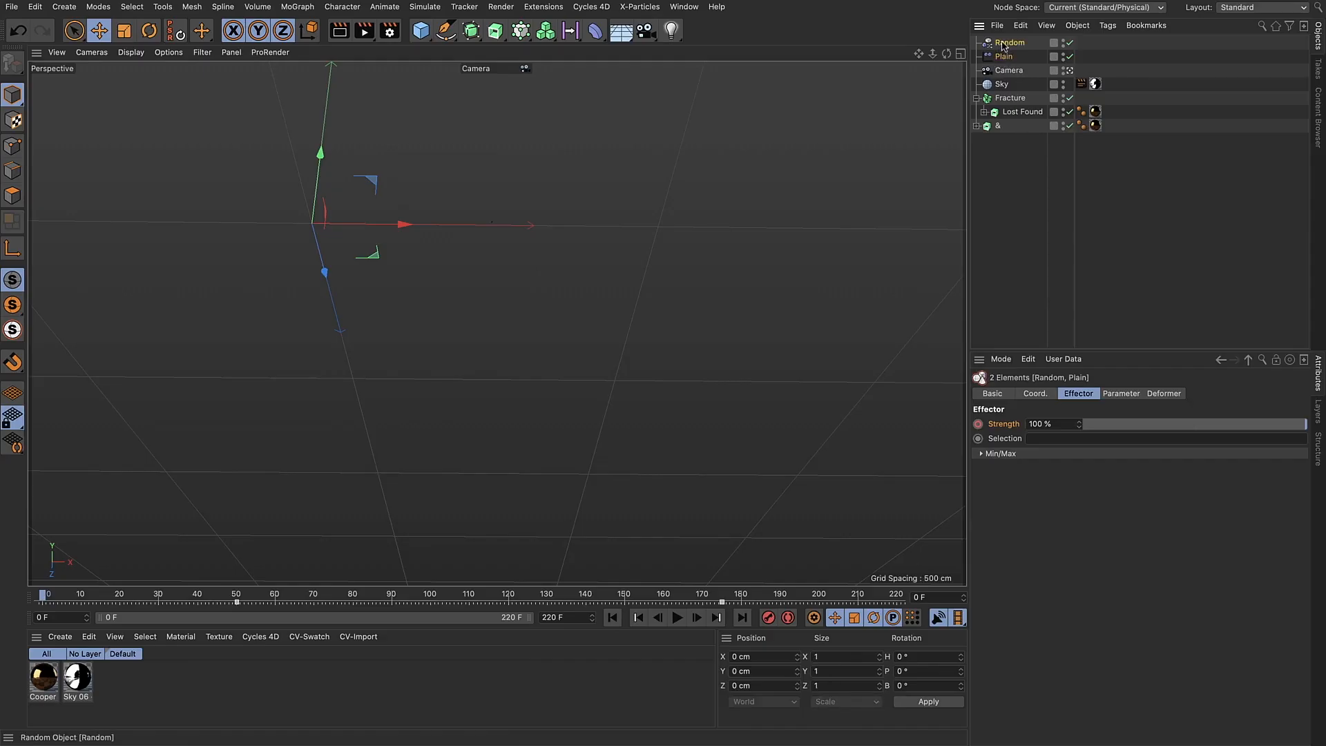
{"action": "left_click", "coordinate": [1262, 7]}
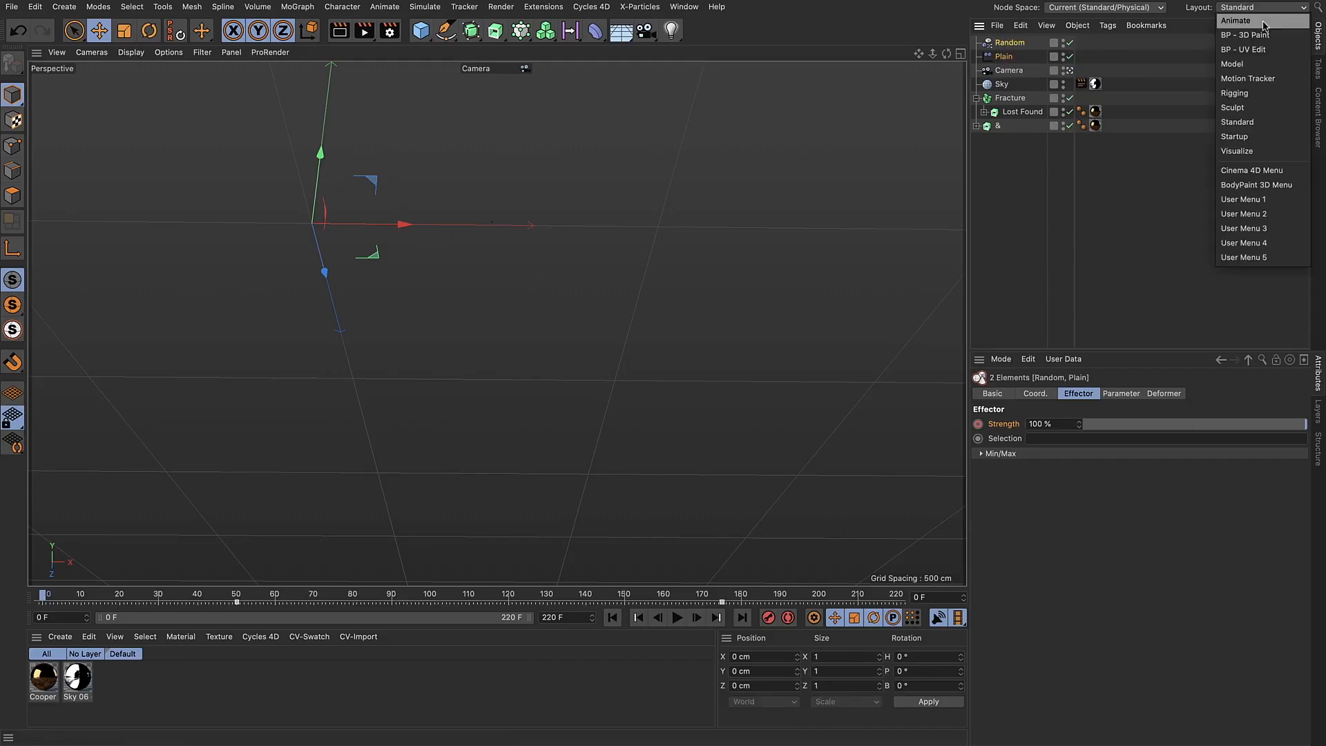
{"action": "left_click", "coordinate": [1264, 31]}
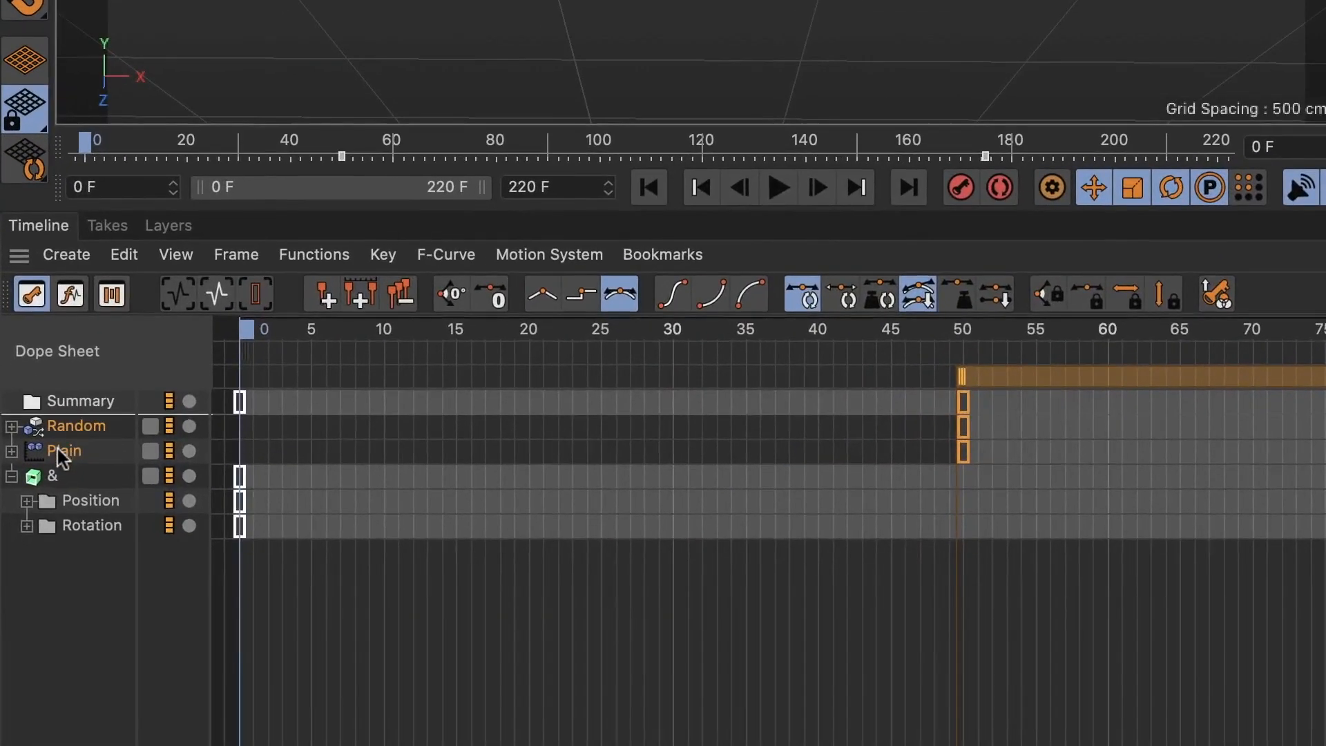
Frame the selected keys in the timeline and expand the strength curves of the Random and Plain effectors
{"action": "left_click", "coordinate": [219, 297]}
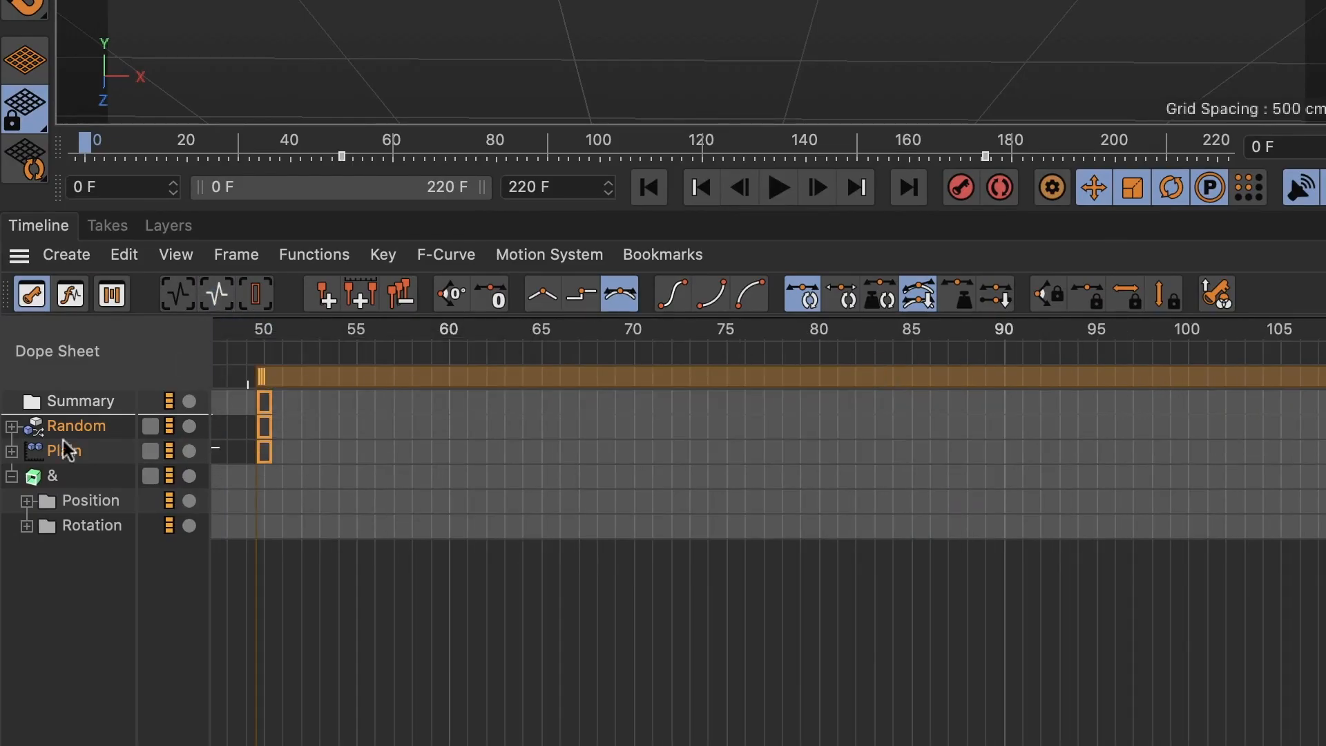
{"action": "left_click", "coordinate": [11, 425]}
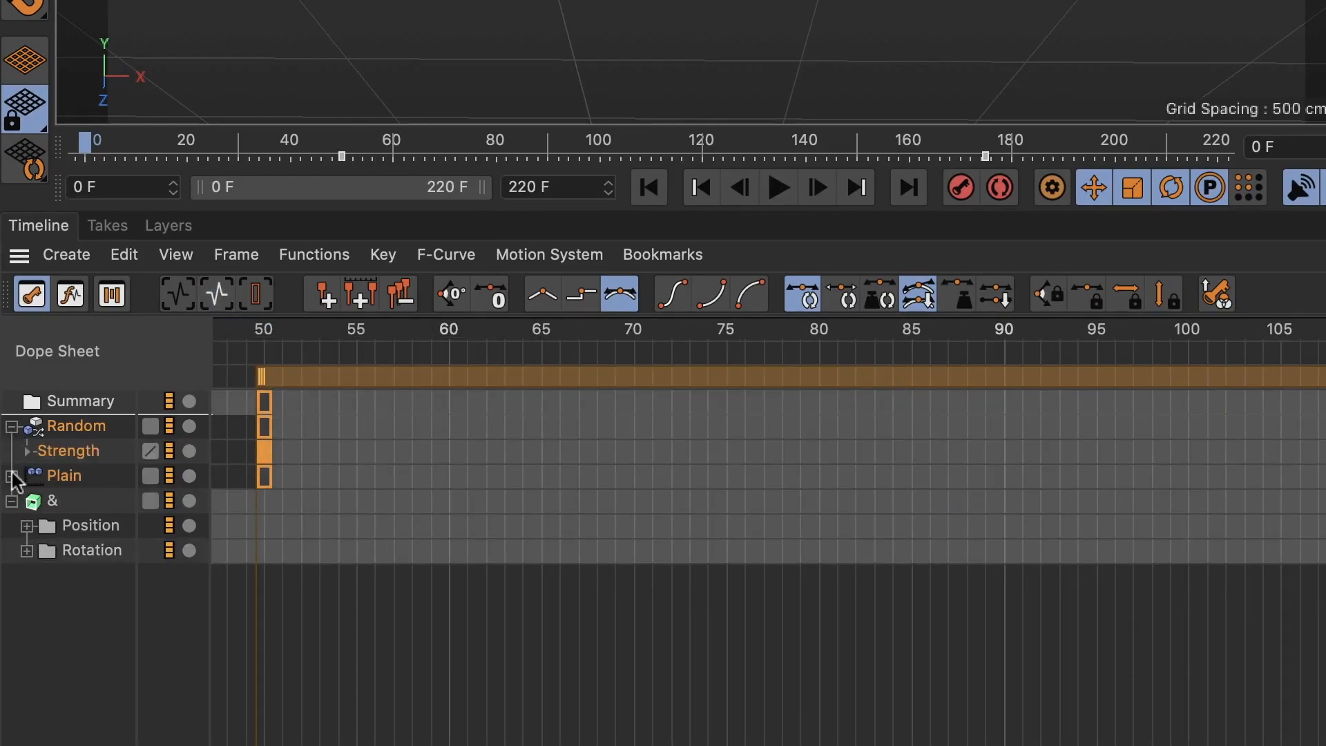
{"action": "left_click", "coordinate": [11, 475]}
{"action": "left_click", "coordinate": [27, 501]}
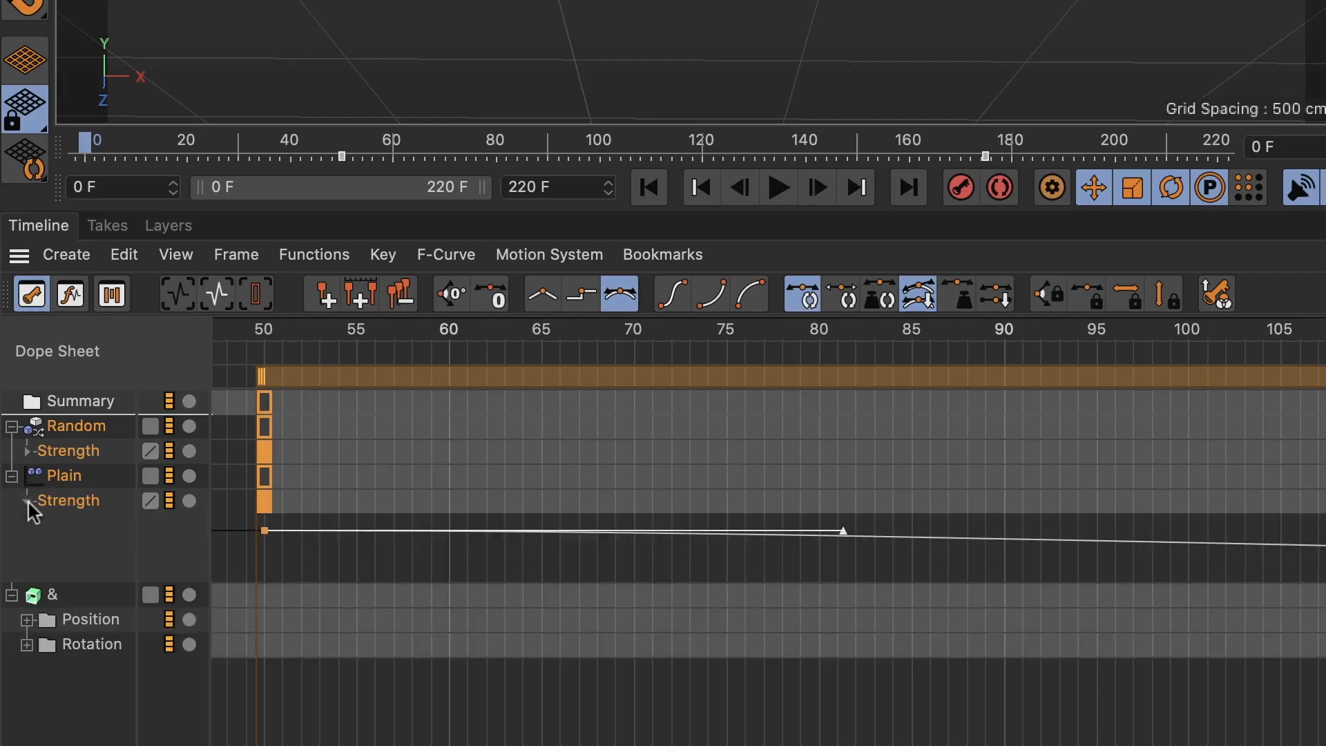
{"action": "left_click", "coordinate": [26, 451]}
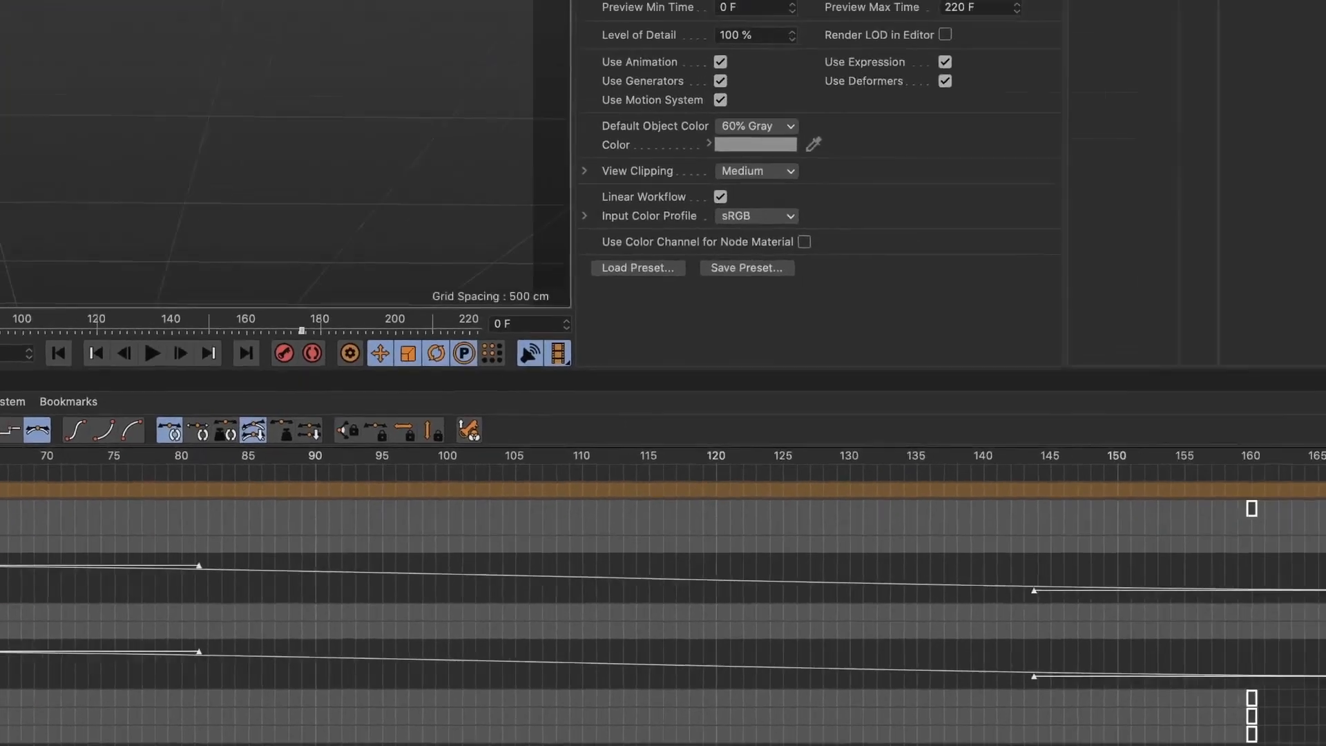
Apply the Ease In spline type to the Random effector's strength key on frame 175
{"action": "left_click", "coordinate": [1314, 600]}
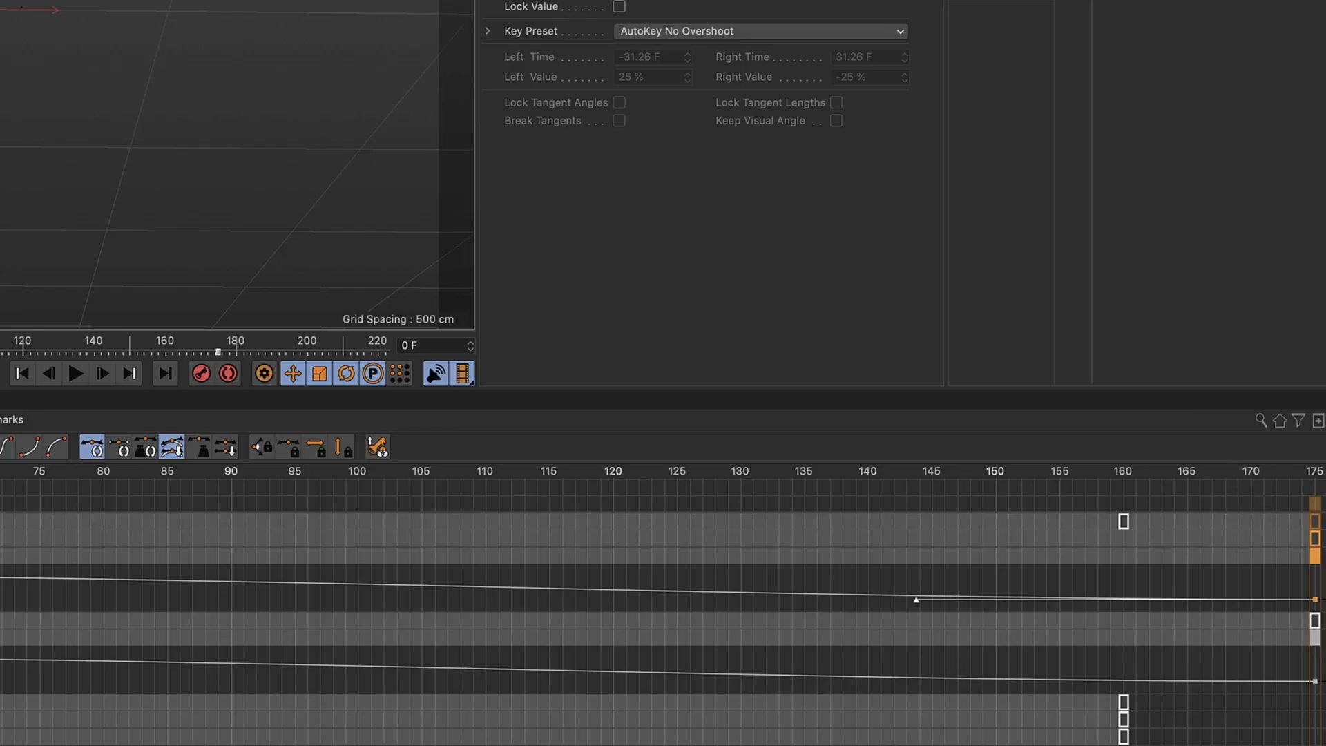
{"action": "right_click", "coordinate": [1316, 607]}
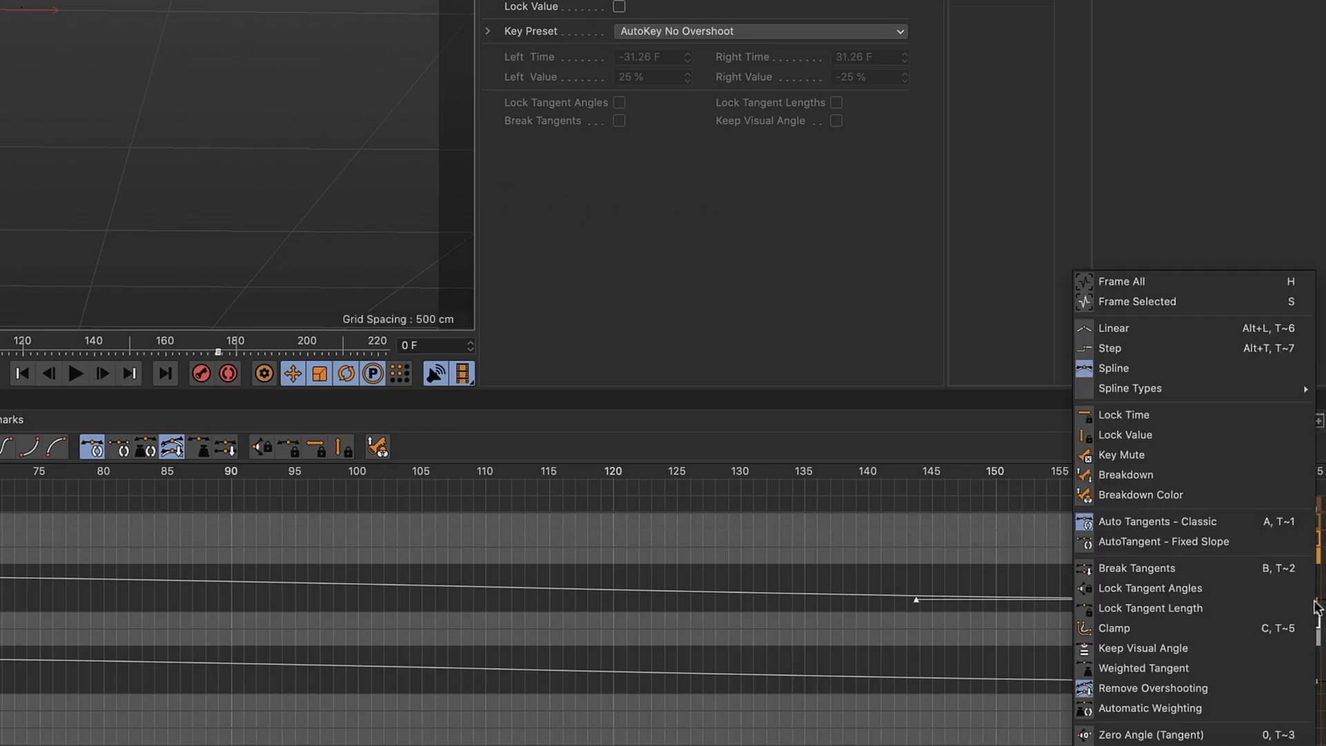
{"action": "mouse_move", "coordinate": [1167, 388]}
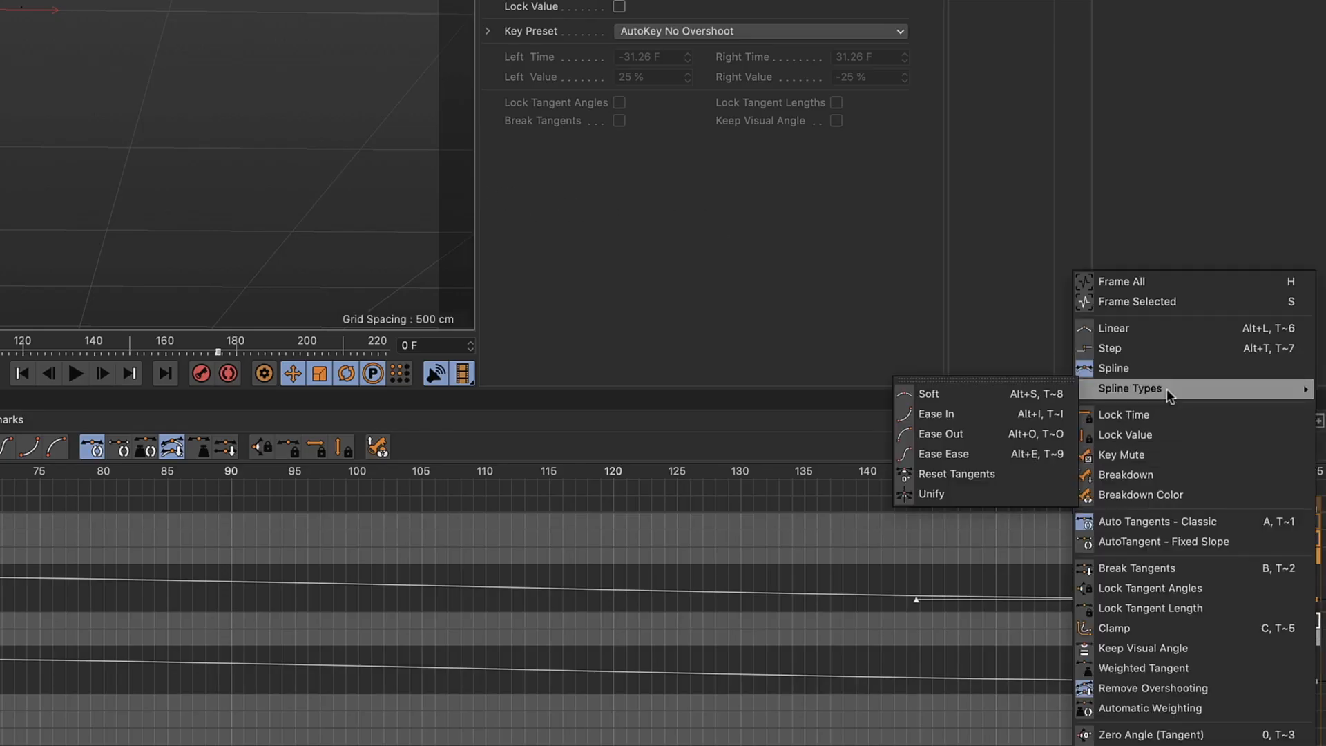
{"action": "left_click", "coordinate": [981, 413]}
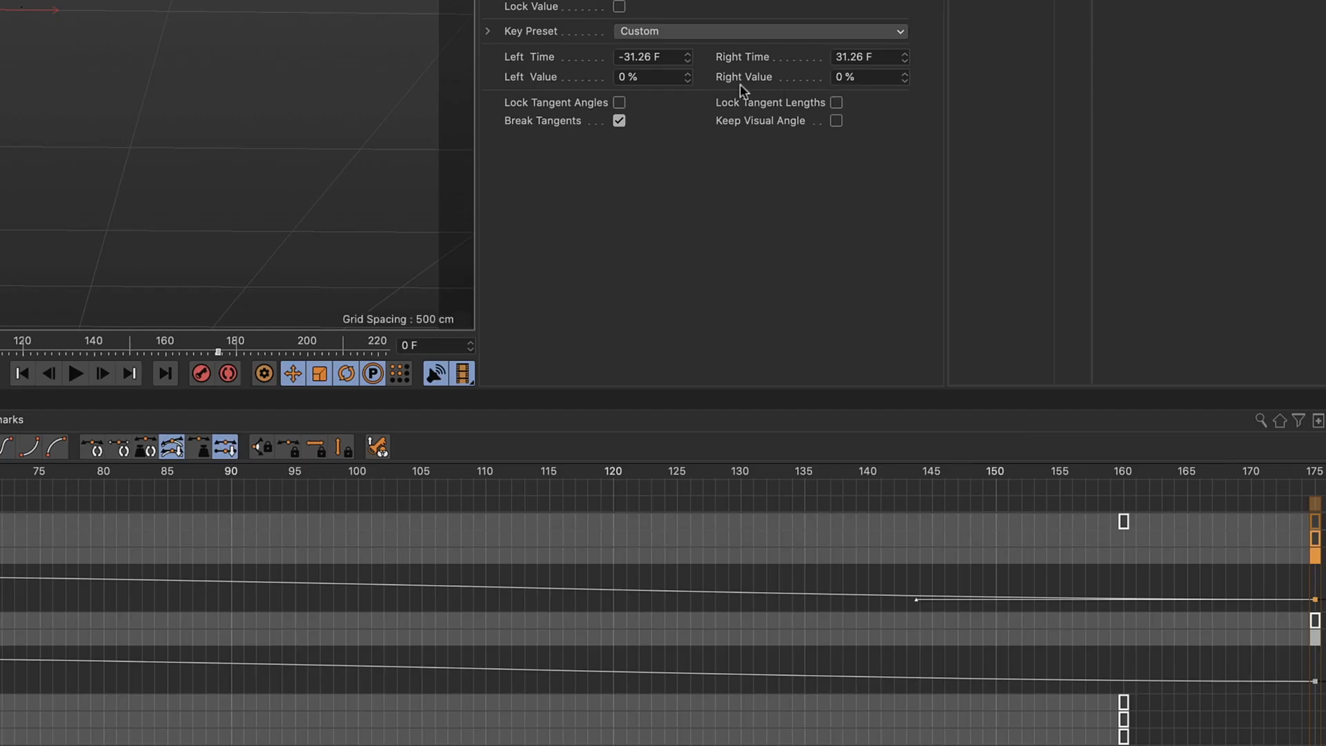
Preview the animation and scrub back to frame 140 to check how the letters settle
{"action": "left_click", "coordinate": [75, 374]}
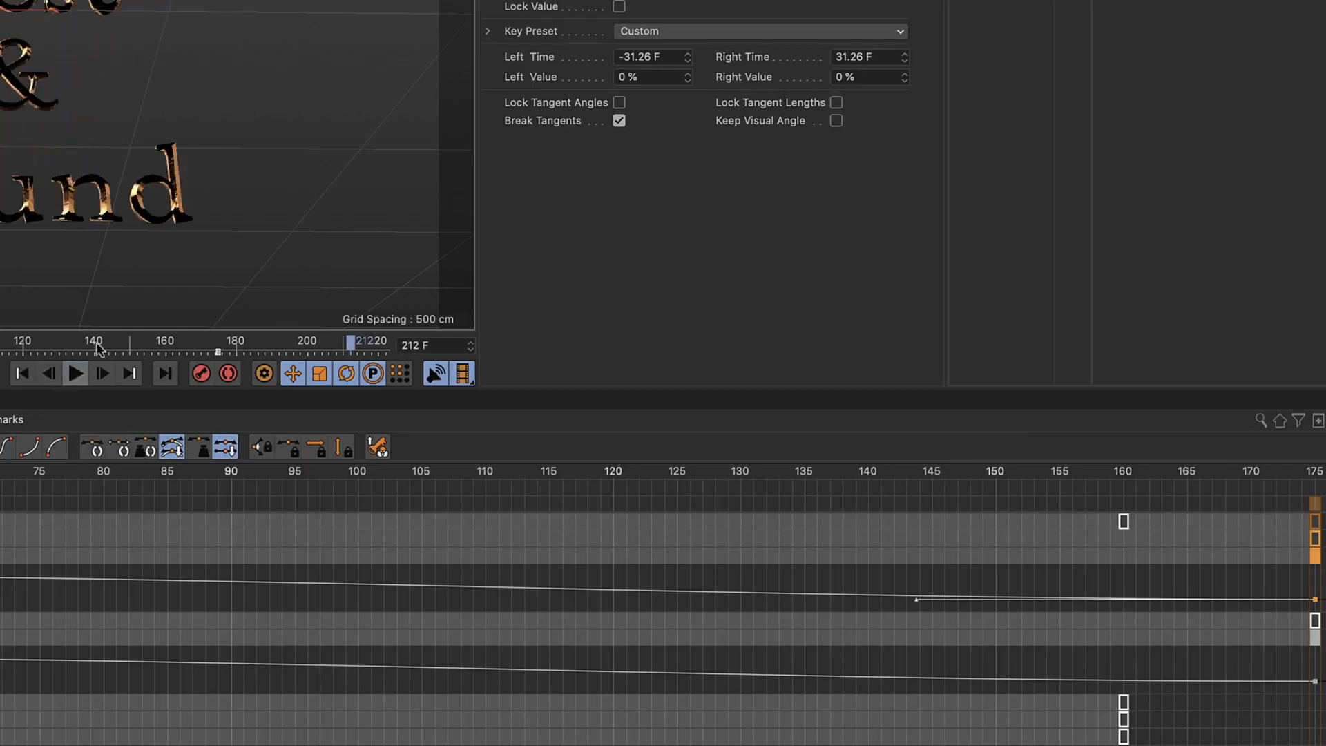
{"action": "left_click", "coordinate": [145, 343]}
{"action": "left_click_drag", "start_coordinate": [145, 345], "coordinate": [97, 347]}
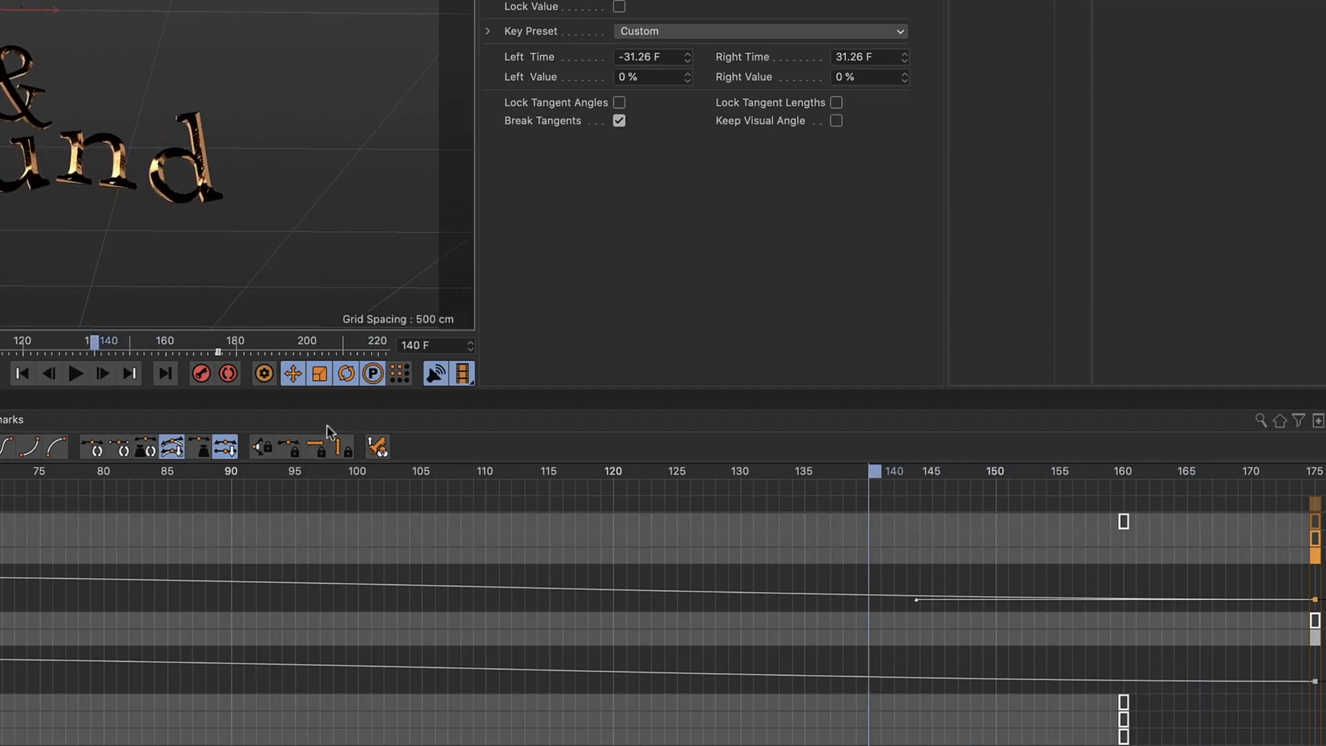
Set the right tangent value of the Random strength key to 70 % and play the animation from the start
{"action": "left_click", "coordinate": [878, 77]}
{"action": "type", "text": "70"}
{"action": "key", "text": "Return"}
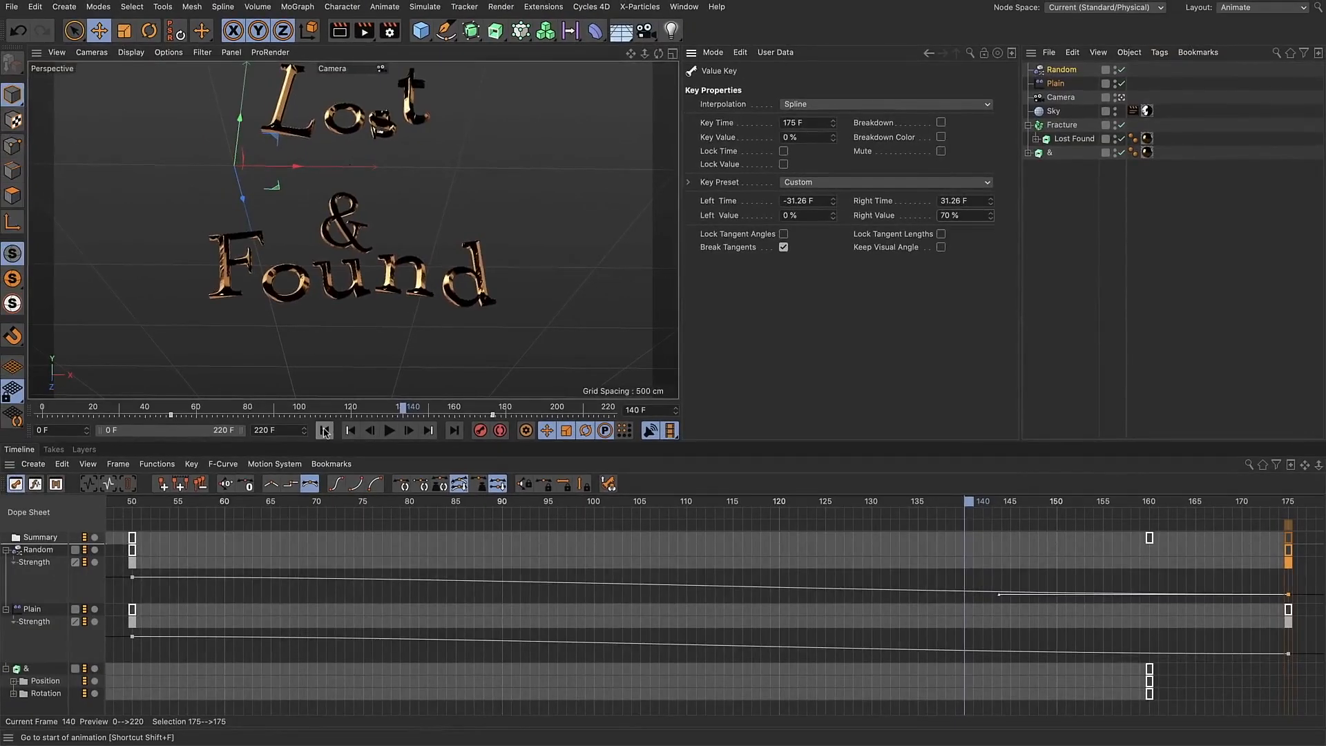
{"action": "left_click", "coordinate": [324, 430]}
{"action": "left_click", "coordinate": [390, 430]}
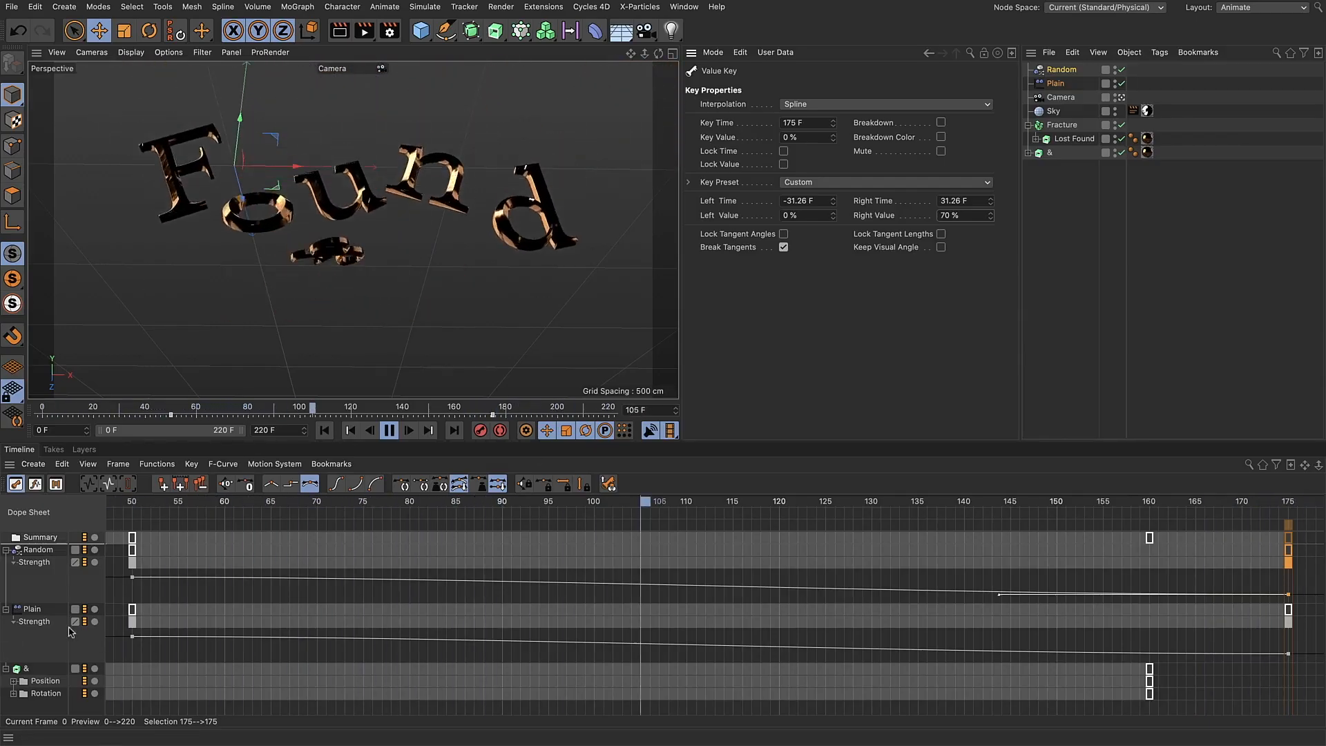
Apply Ease In to the Plain effector's strength key on frame 175 and set its right tangent value to 70 %
{"action": "left_click", "coordinate": [1287, 653]}
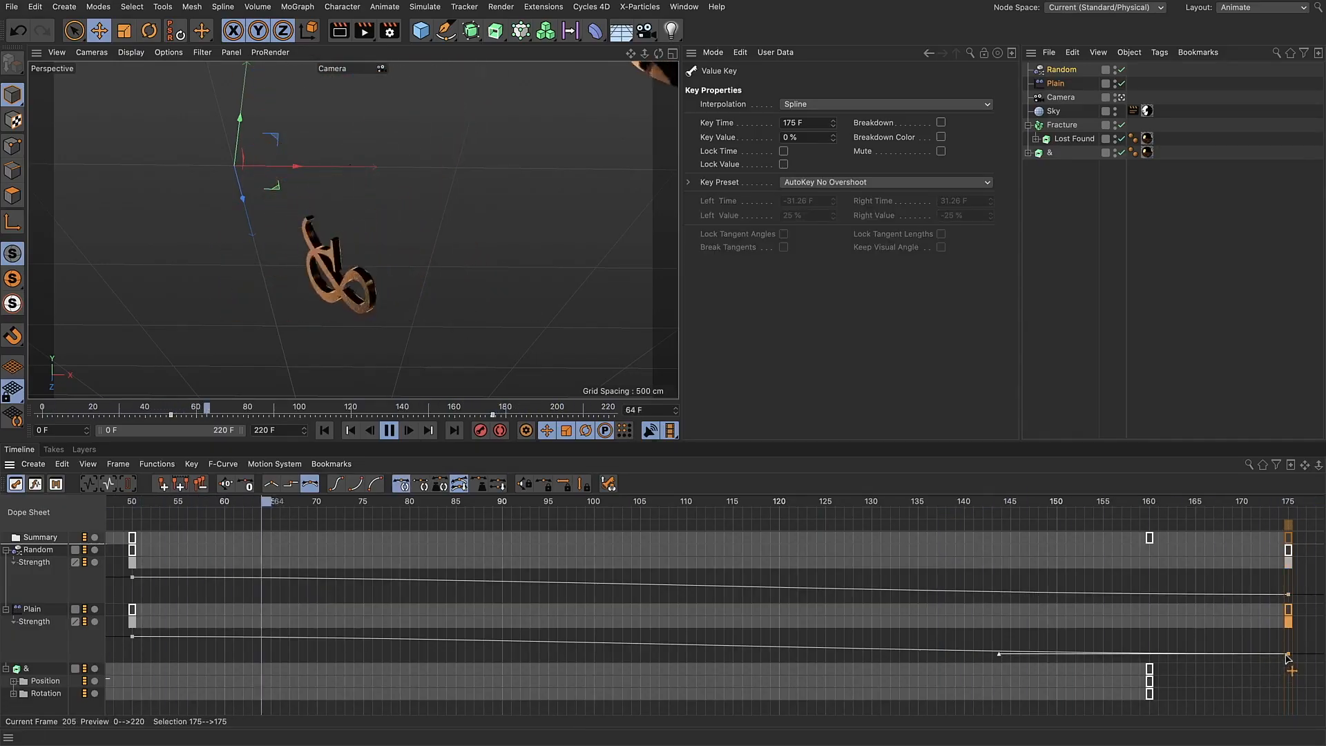
{"action": "right_click", "coordinate": [1287, 654]}
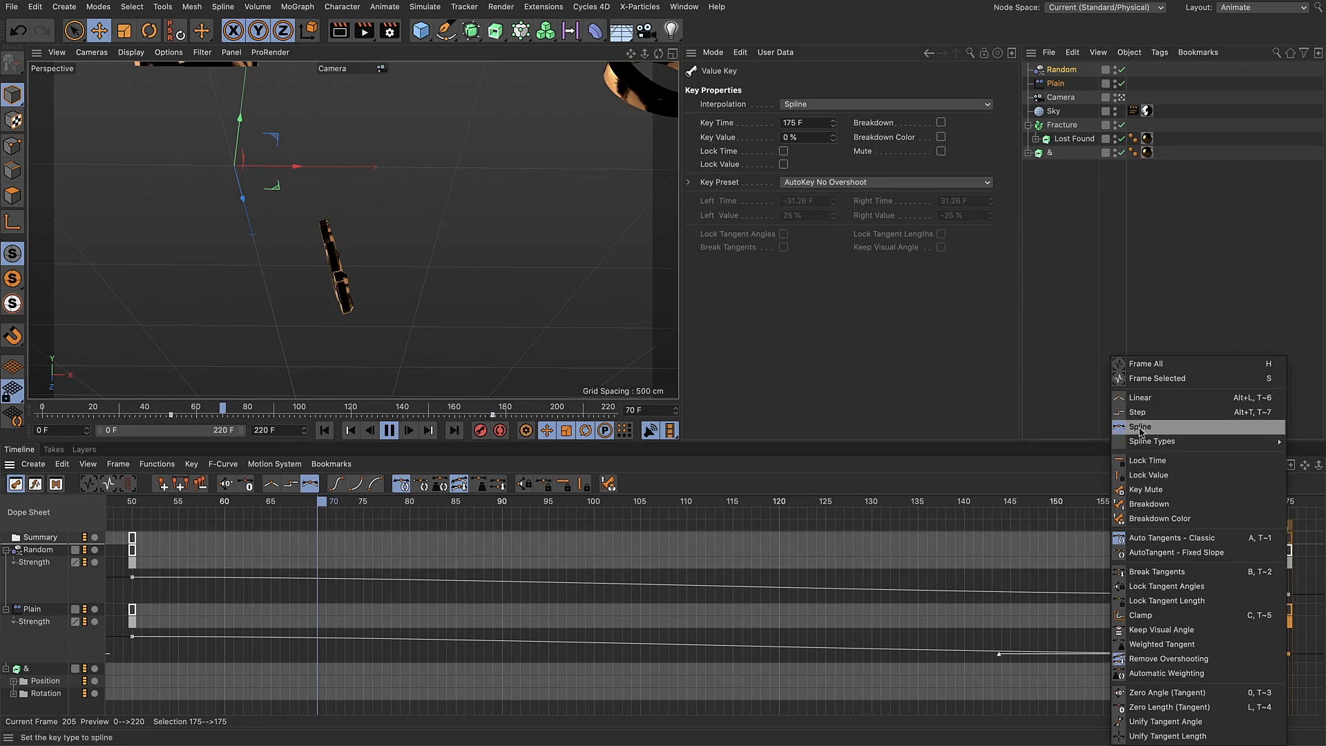
{"action": "mouse_move", "coordinate": [1138, 441]}
{"action": "left_click", "coordinate": [1041, 460]}
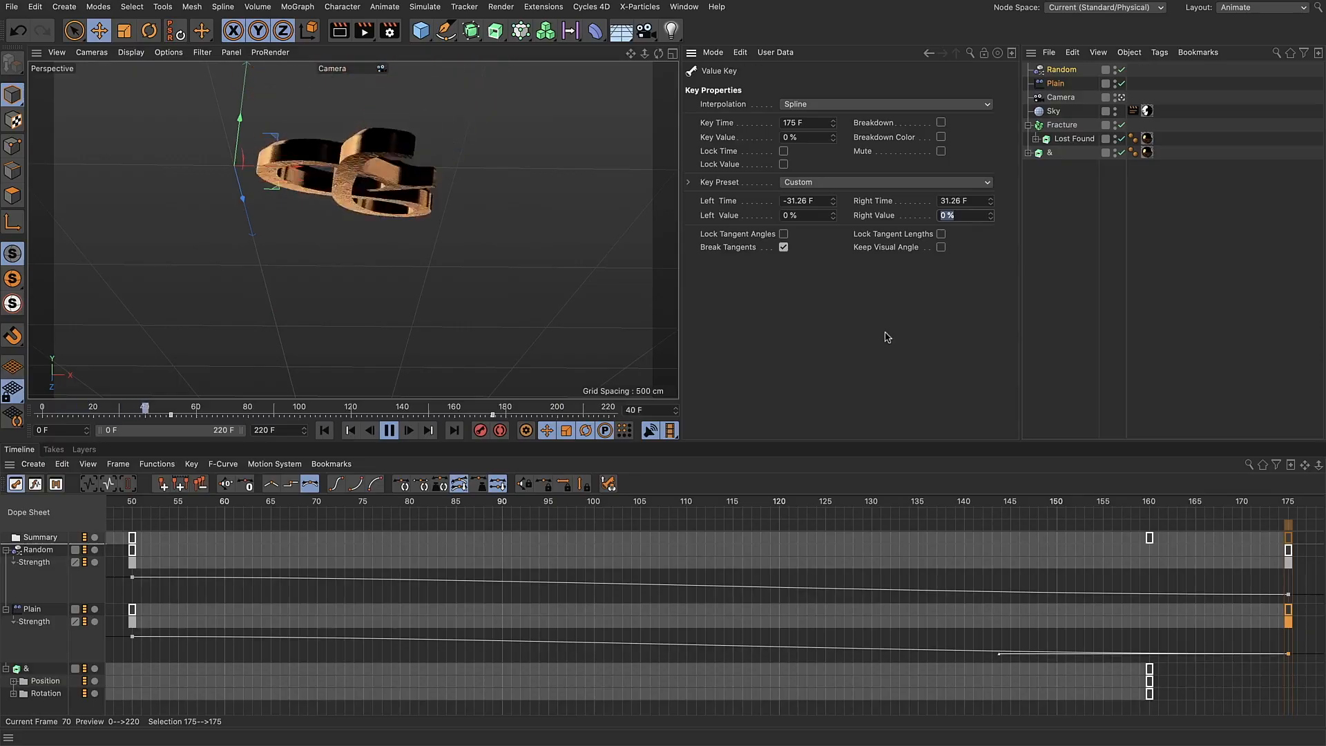
{"action": "type", "text": "70"}
{"action": "key", "text": "Return"}
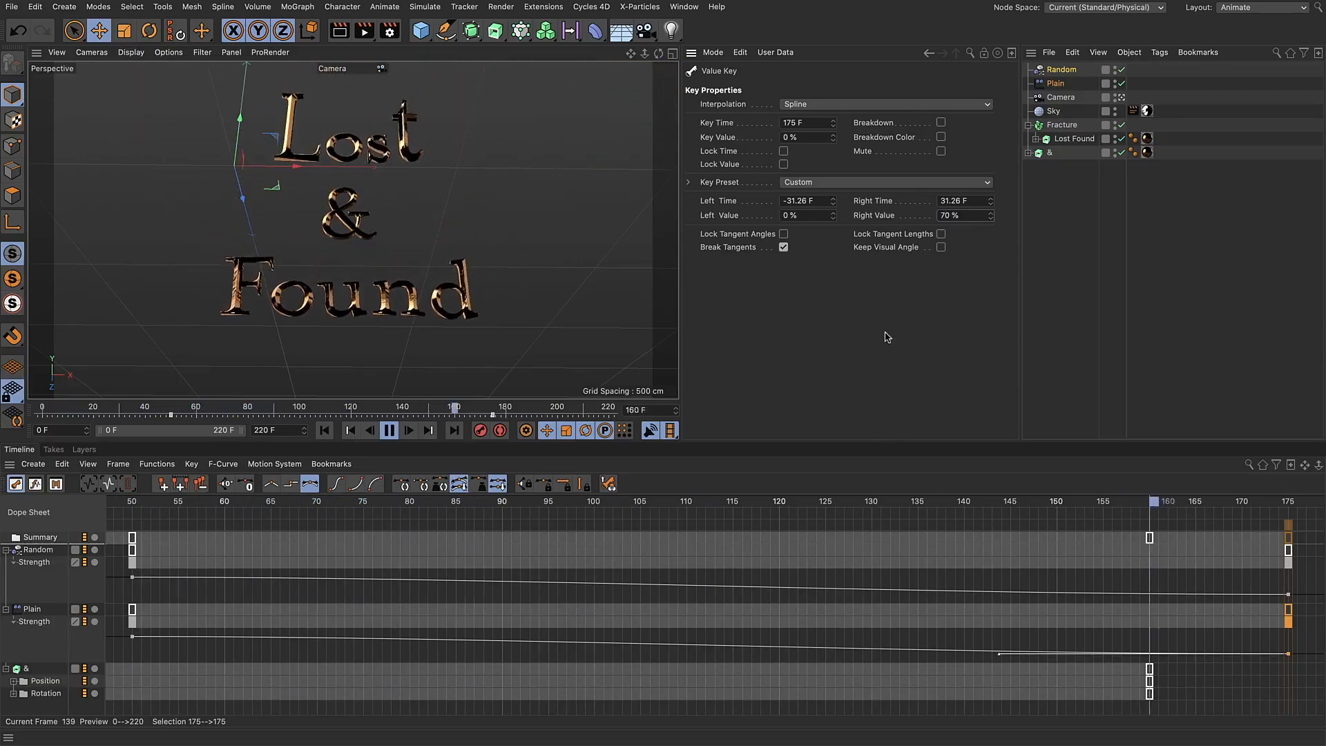
Switch to the Standard layout and keyframe the camera's position and rotation on frame 175 at Y -863.995 cm, Z -1039.614 cm and pitch 33.164°
{"action": "left_click", "coordinate": [1263, 8]}
{"action": "left_click", "coordinate": [1260, 122]}
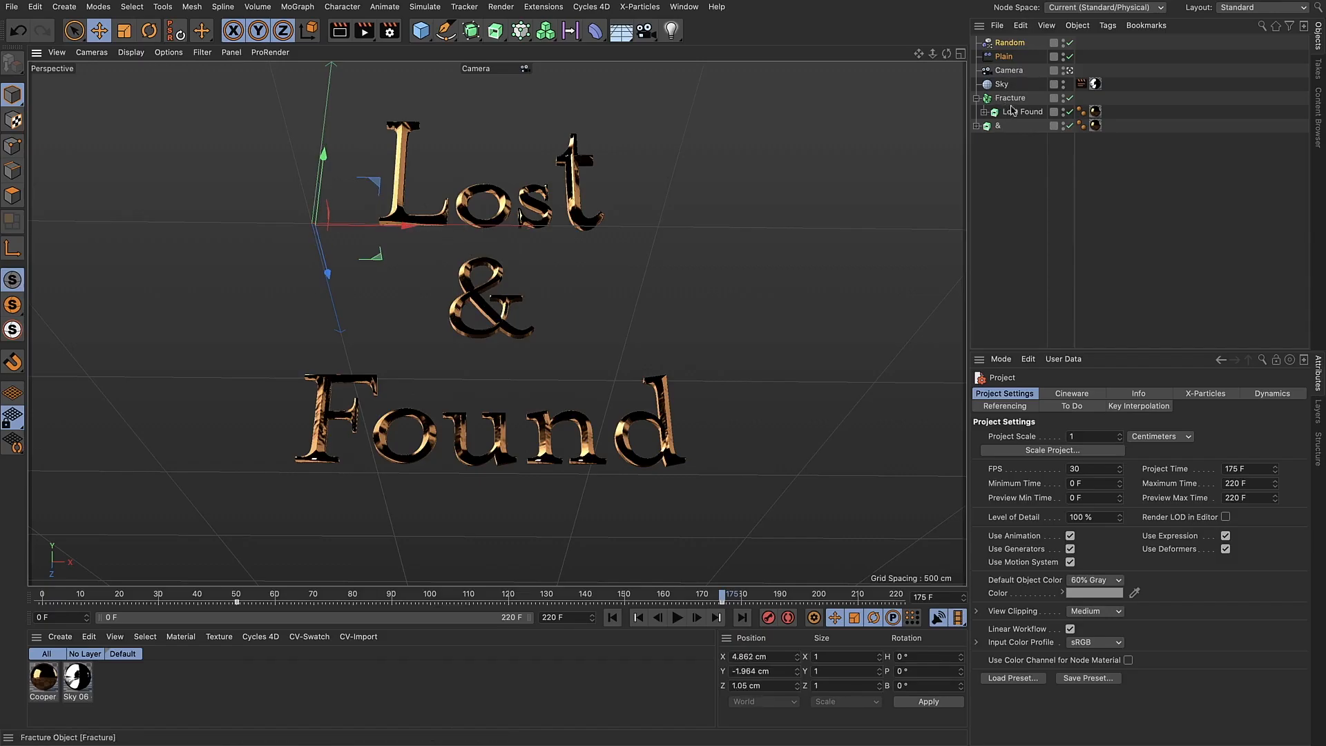
{"action": "left_click", "coordinate": [1010, 70]}
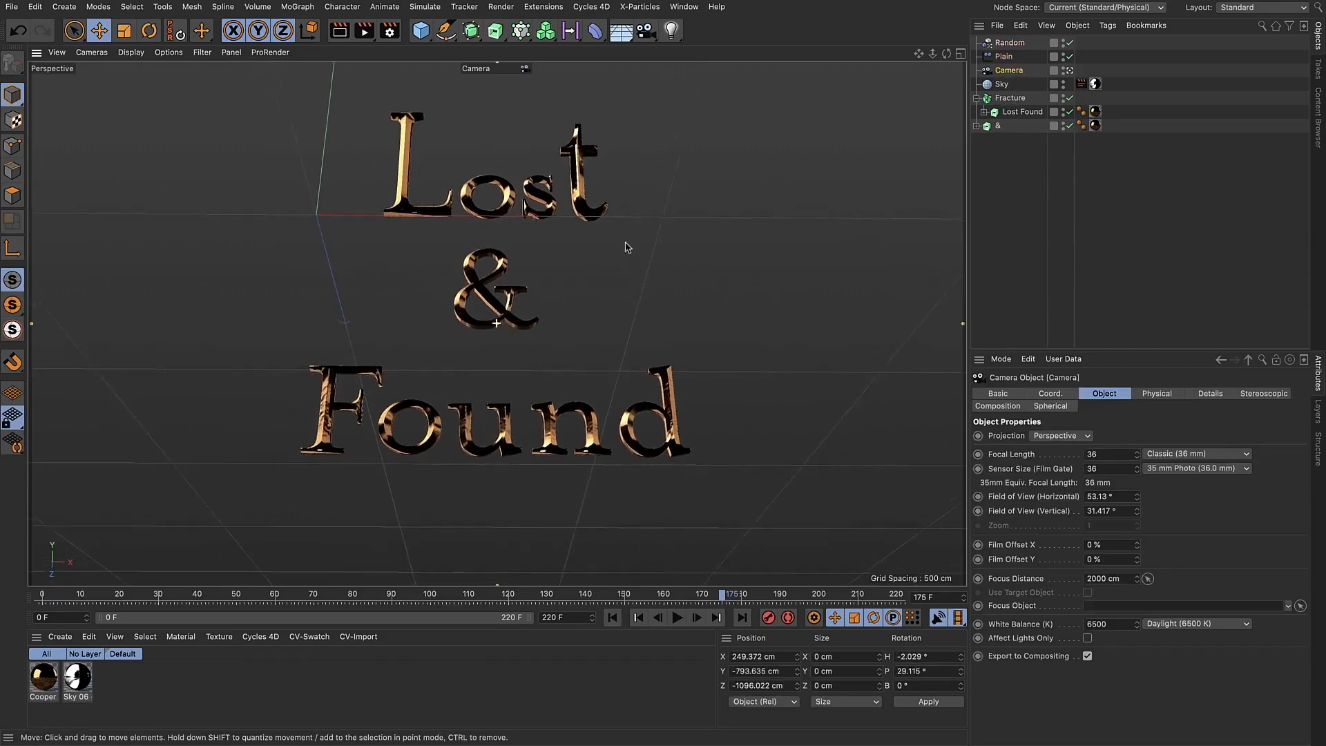
{"action": "left_click", "coordinate": [999, 393]}
{"action": "left_click", "coordinate": [1046, 394]}
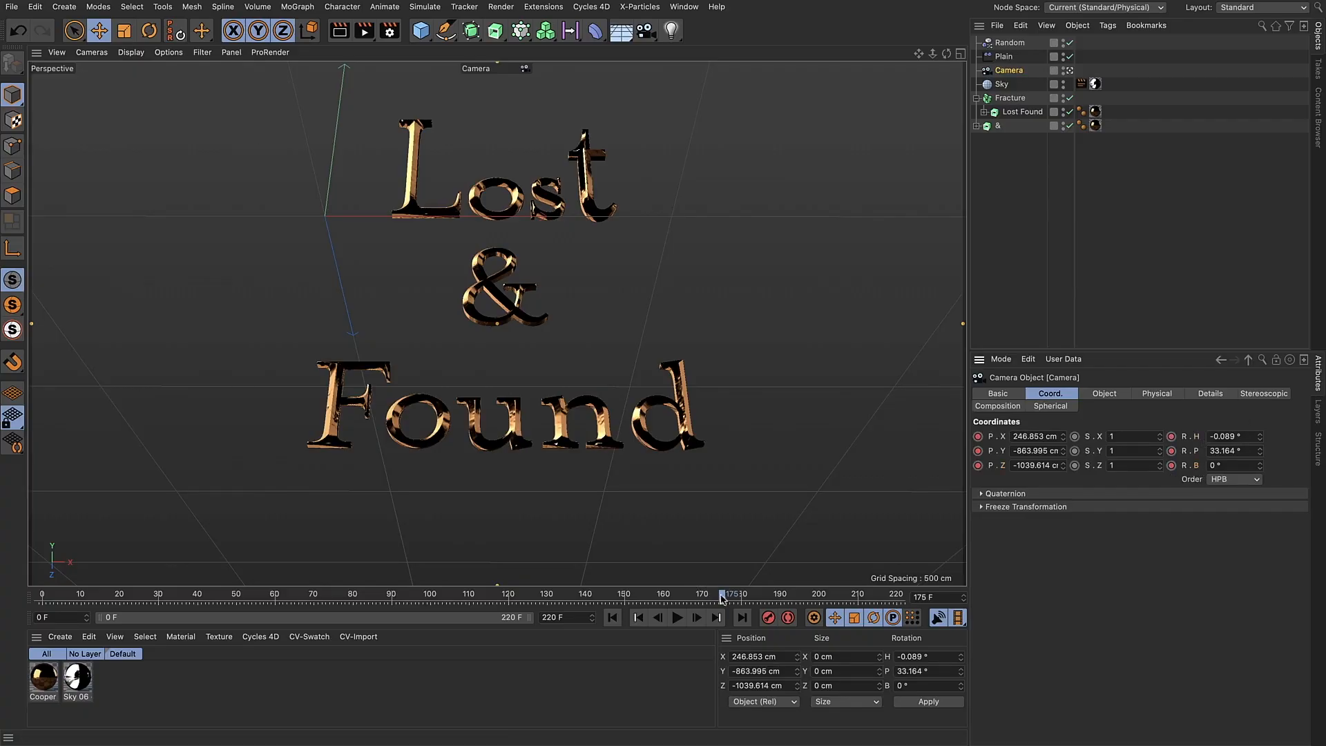
On frame 0, leave the camera's view and keyframe the camera at Y -760.995 cm, Z -1316.614 cm and pitch 15.164°
{"action": "left_click_drag", "start_coordinate": [722, 598], "coordinate": [2, 598]}
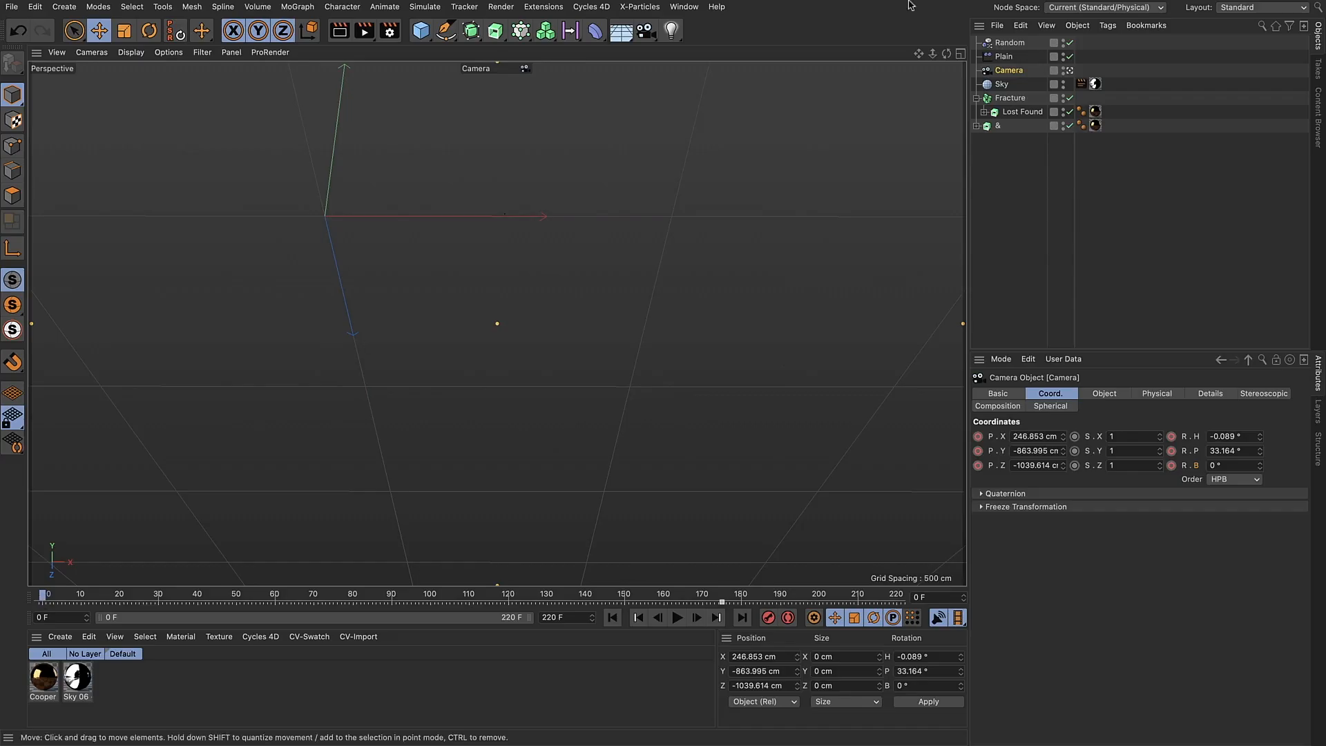
{"action": "left_click", "coordinate": [1070, 70]}
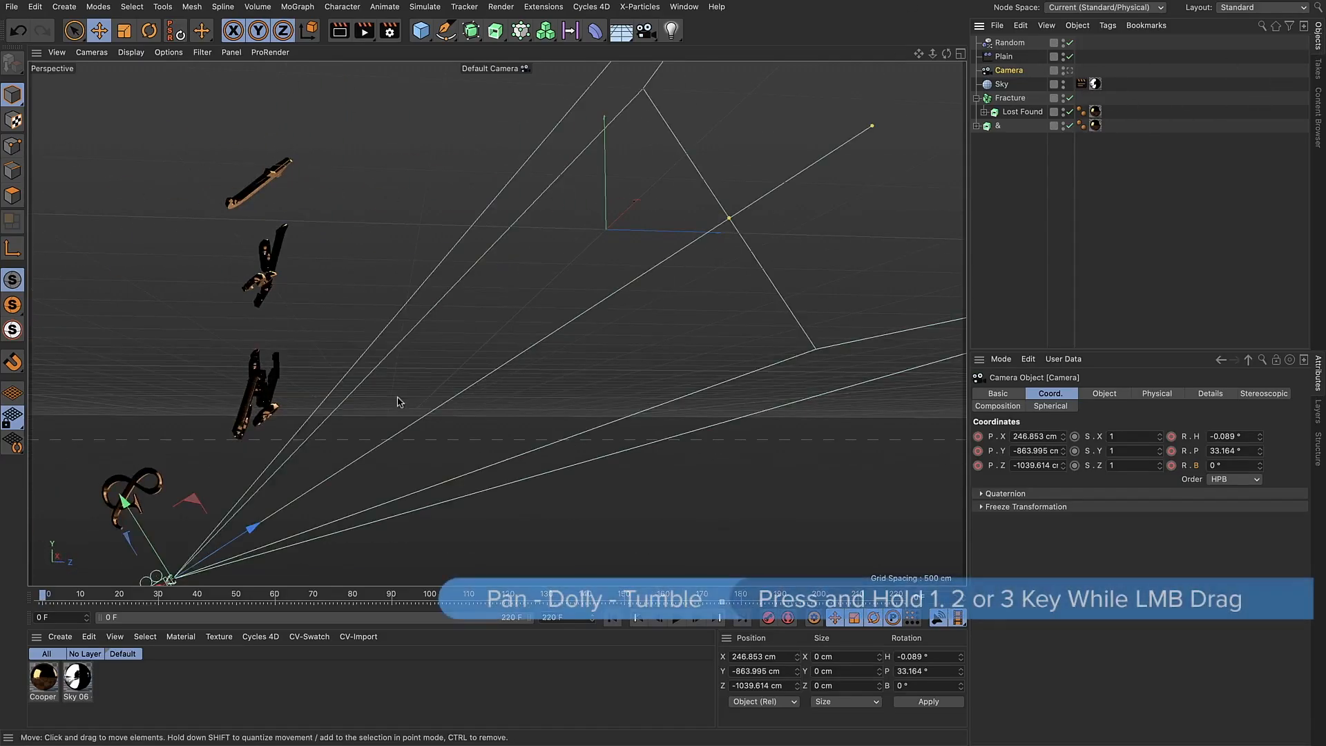
{"action": "left_click_drag", "start_coordinate": [397, 469], "coordinate": [397, 465]}
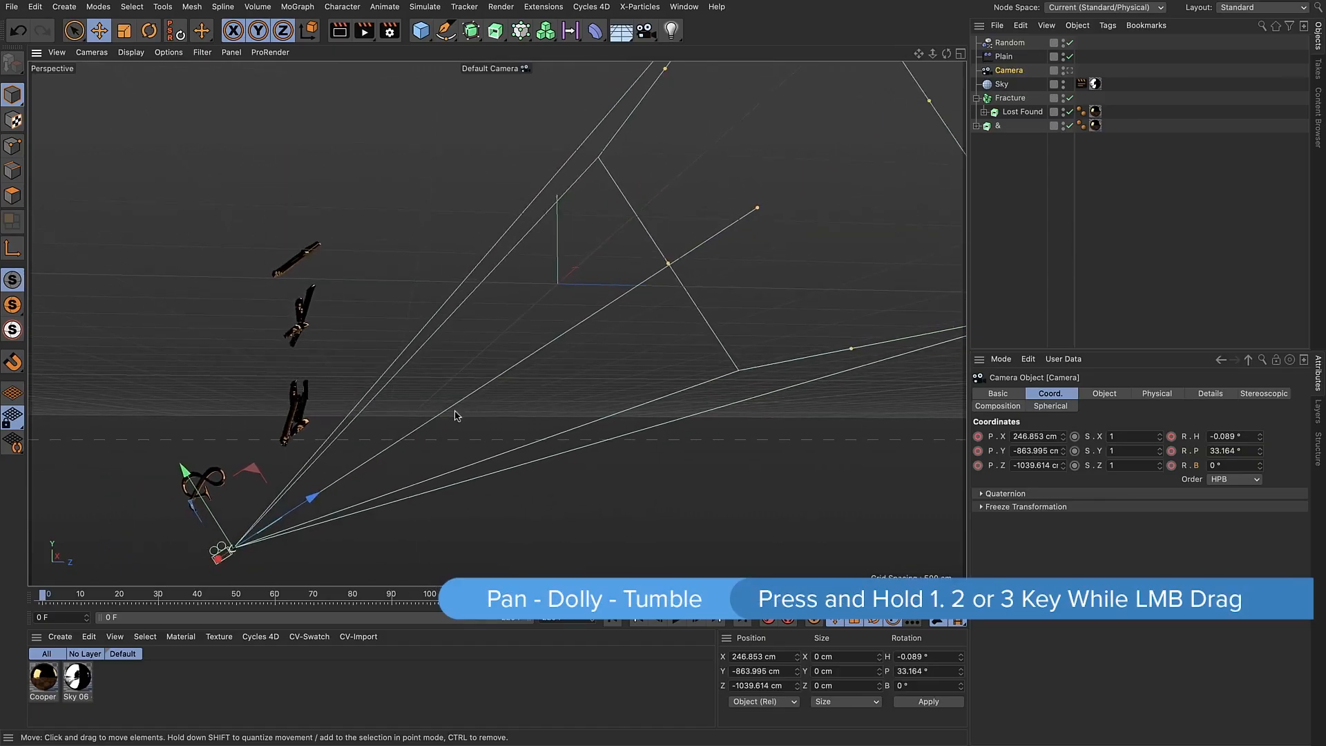
{"action": "left_click_drag", "start_coordinate": [1062, 466], "coordinate": [1062, 654]}
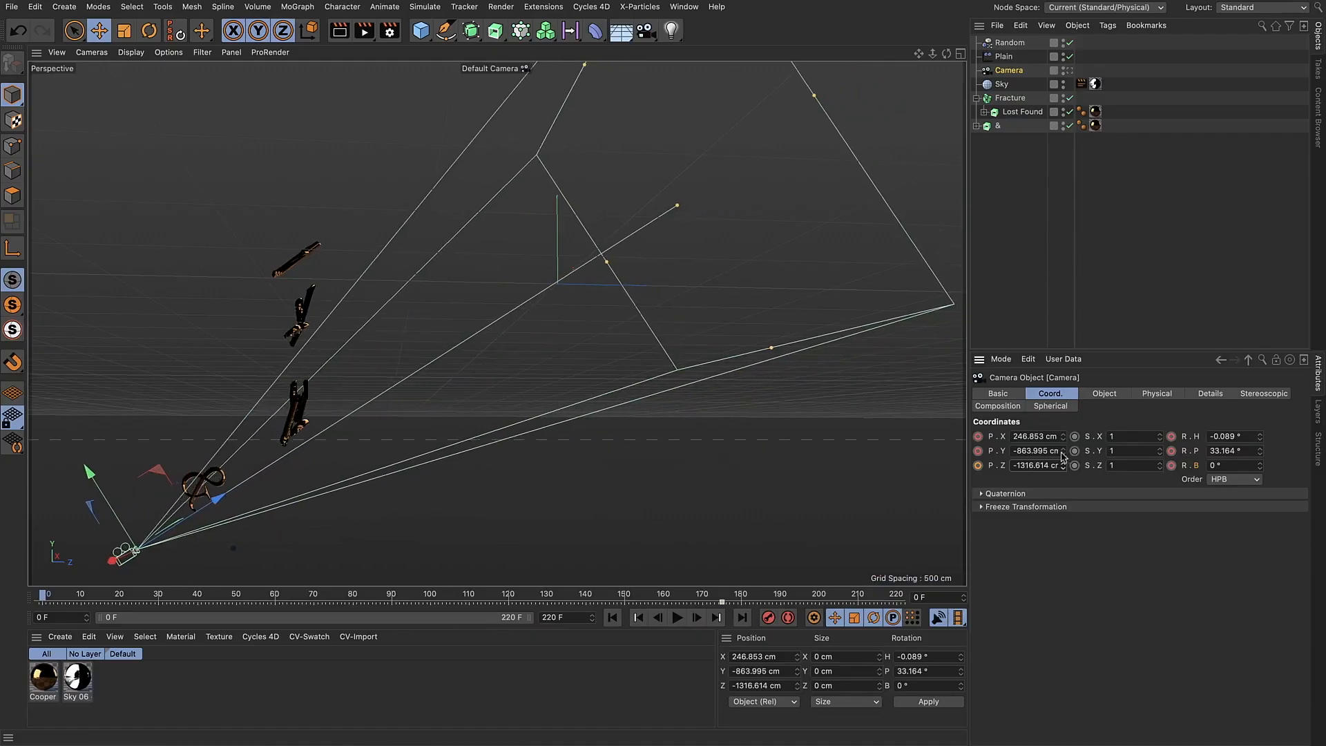
{"action": "left_click_drag", "start_coordinate": [1062, 456], "coordinate": [1062, 385]}
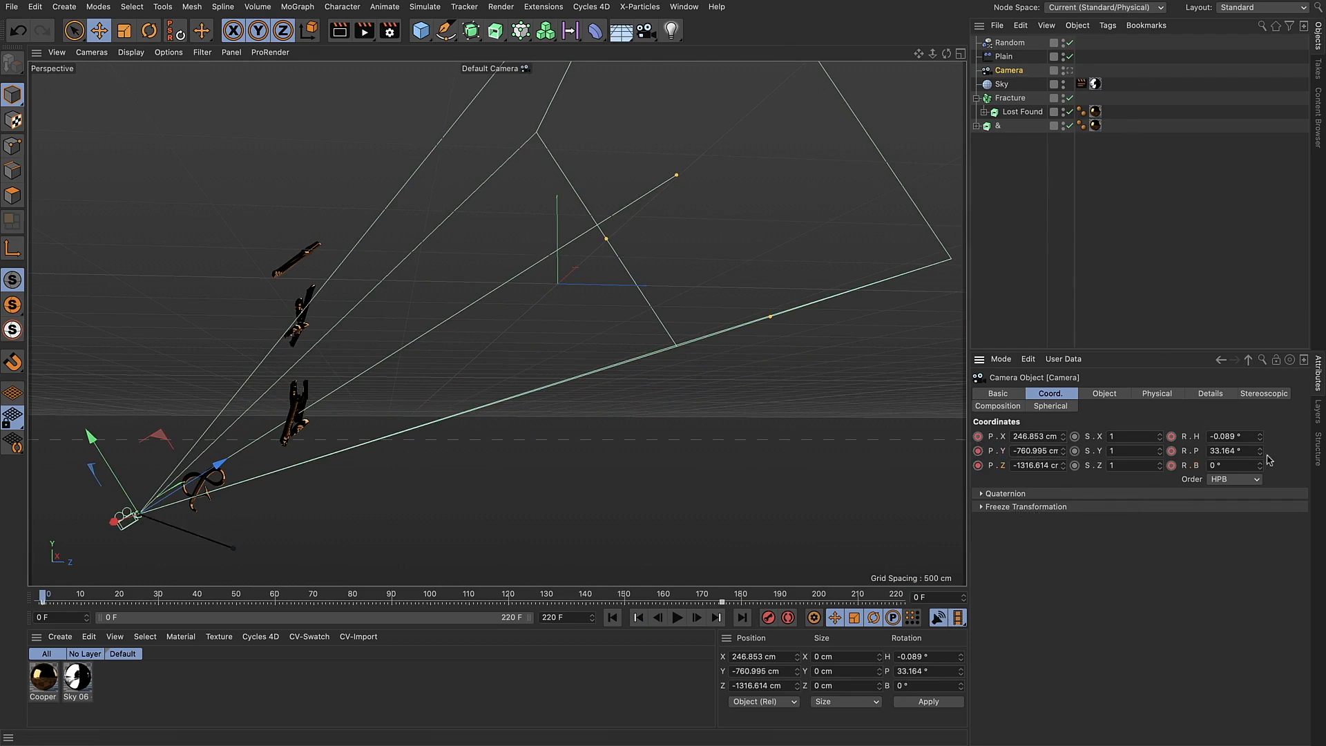
{"action": "left_click_drag", "start_coordinate": [1261, 457], "coordinate": [1262, 469]}
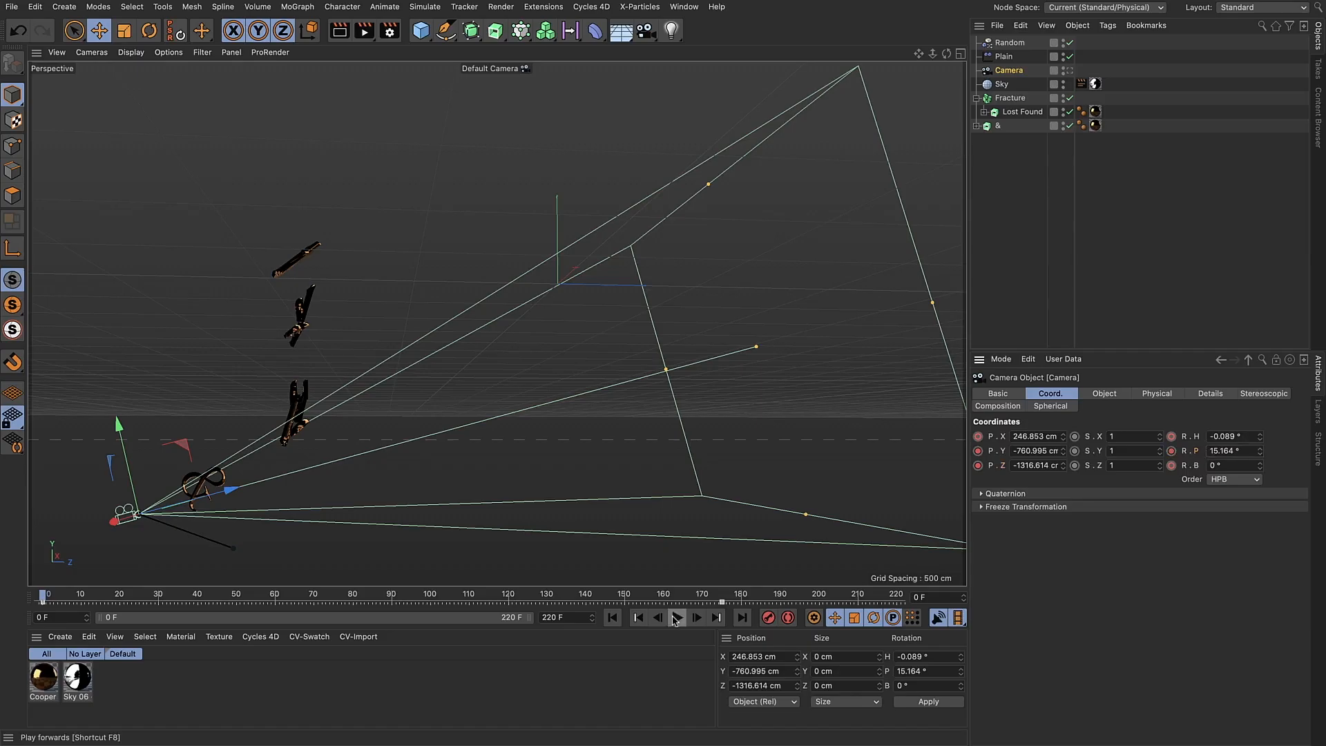
Play the animation, look through the scene camera again and return to frame 0
{"action": "left_click", "coordinate": [675, 617]}
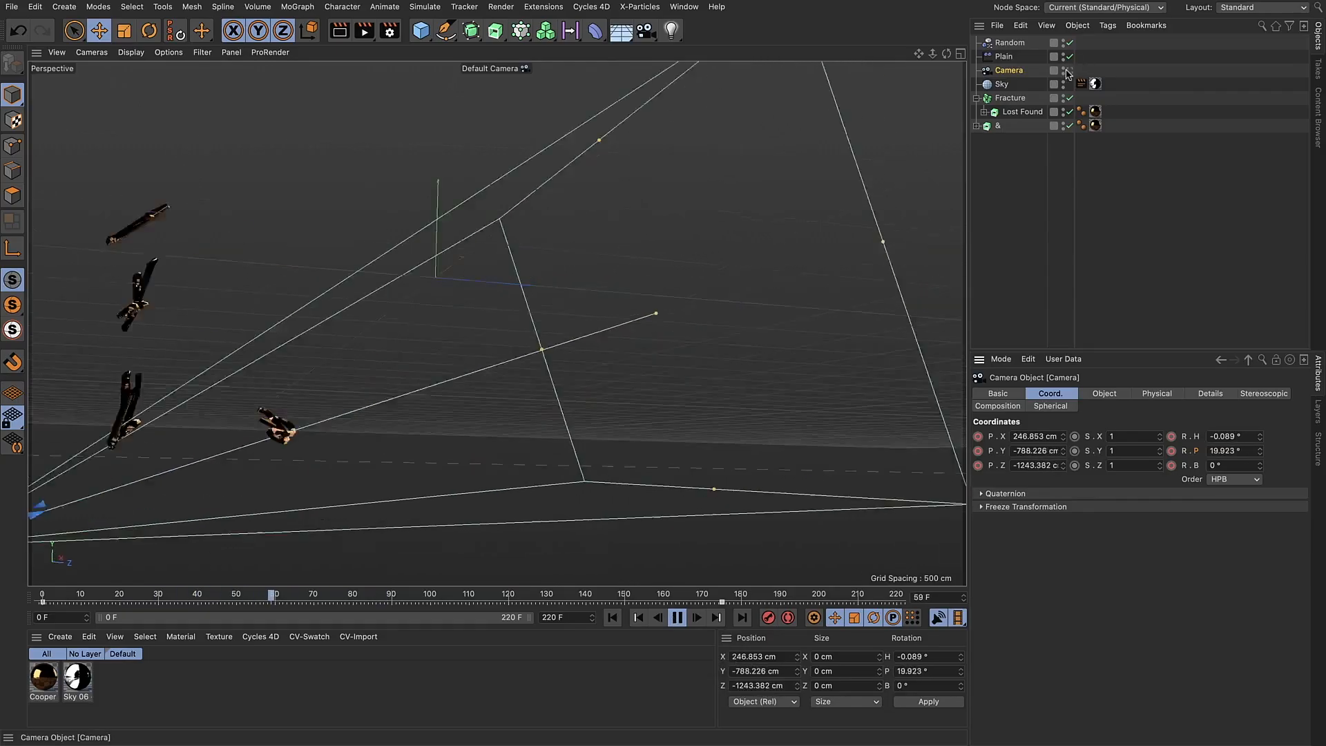
{"action": "left_click", "coordinate": [1068, 70]}
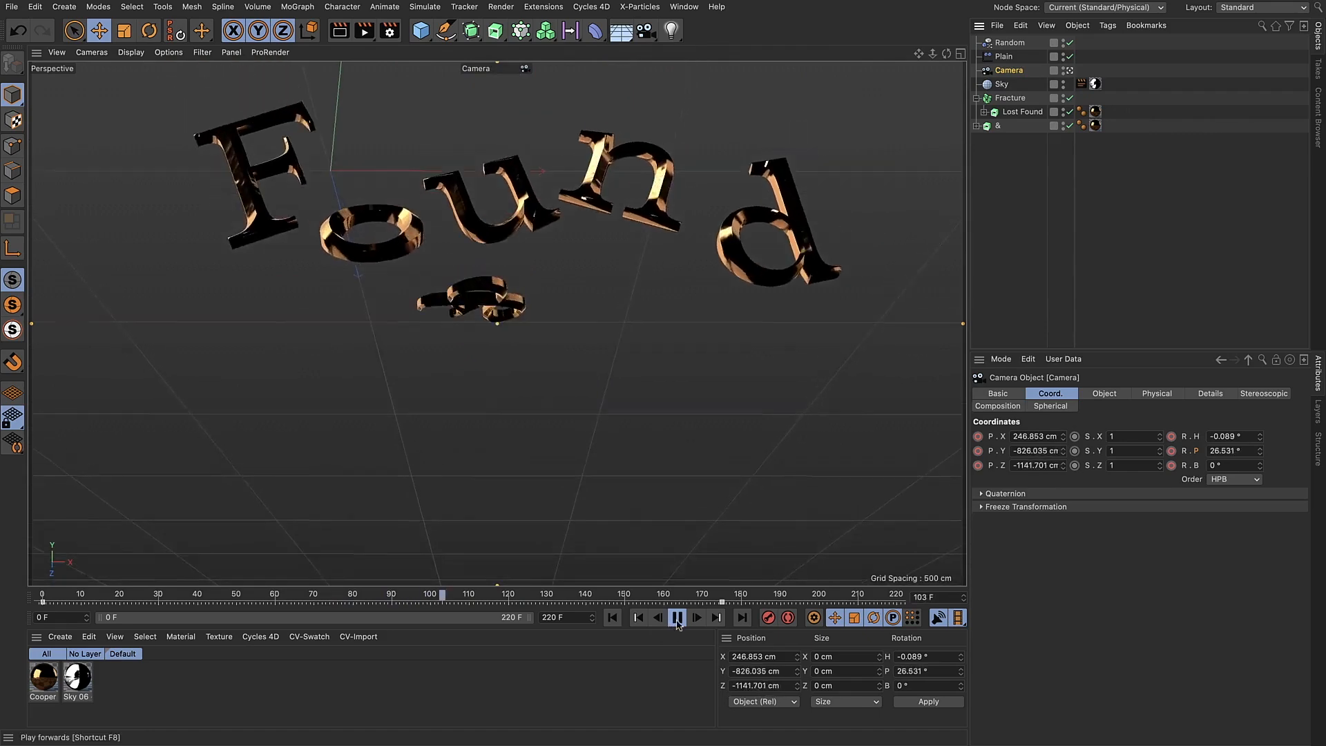
{"action": "left_click", "coordinate": [677, 620]}
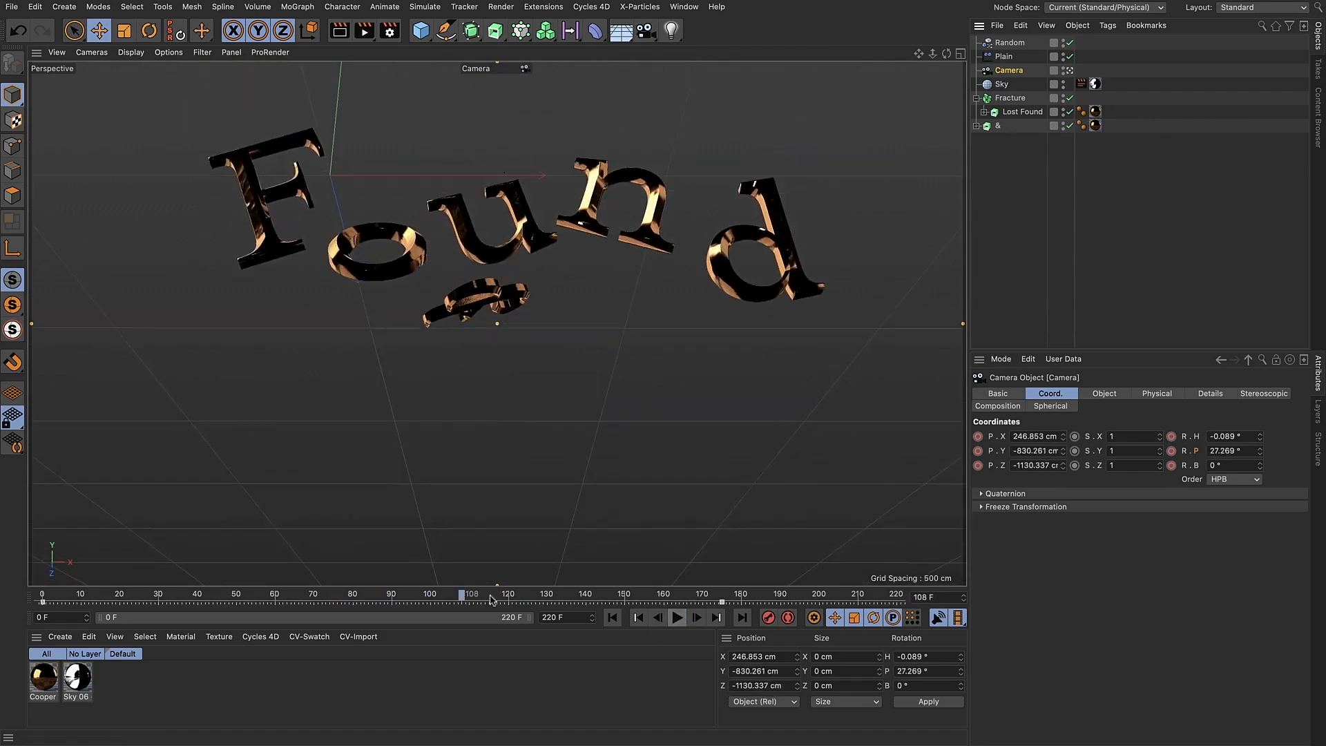
{"action": "left_click_drag", "start_coordinate": [464, 596], "coordinate": [0, 601]}
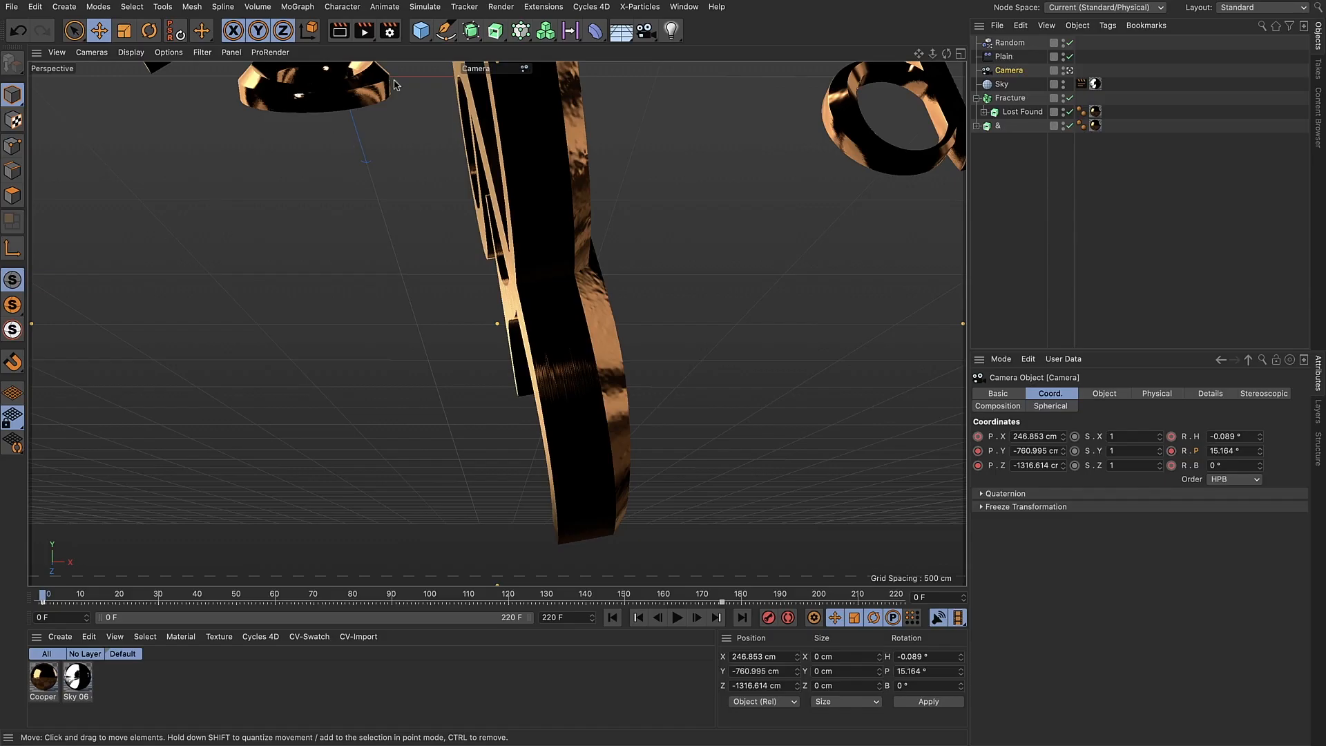
Set the Plain effector's position offset to Y -187 cm and Z -1098 cm
{"action": "left_click", "coordinate": [1005, 57]}
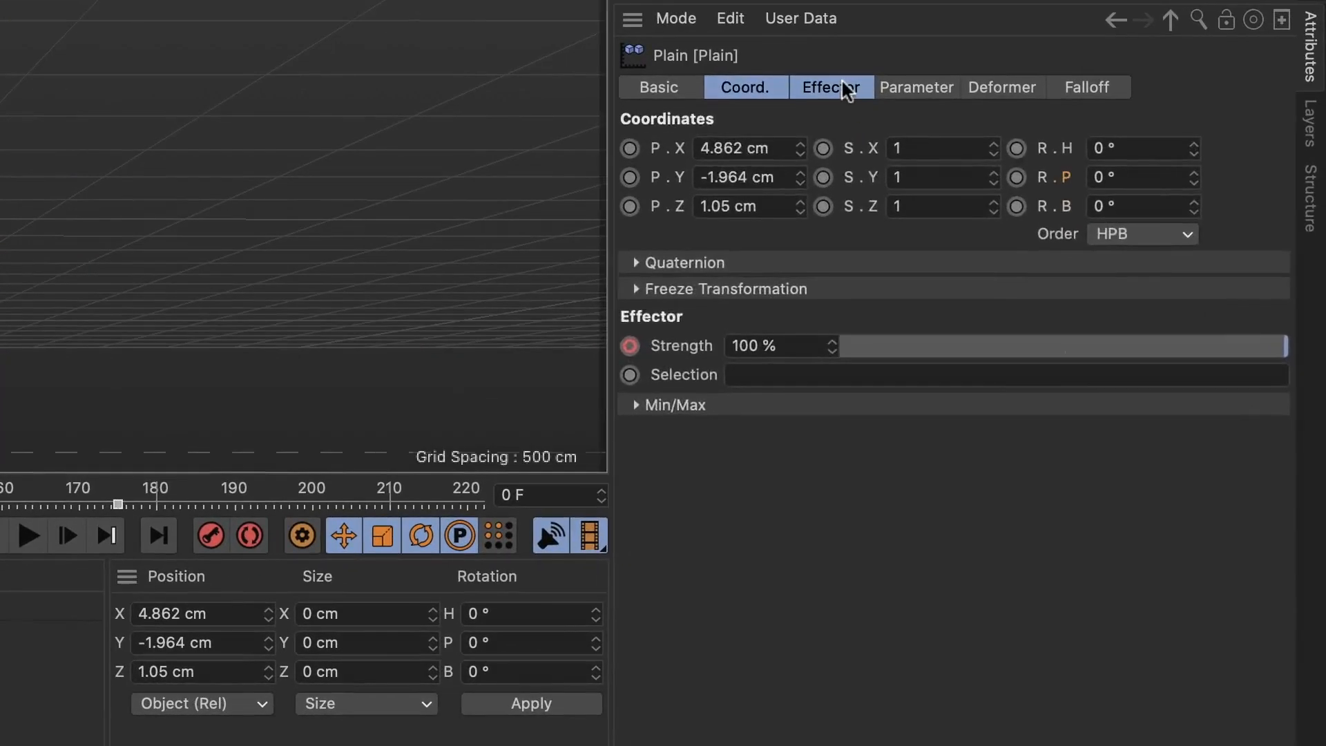
{"action": "left_click", "coordinate": [938, 220]}
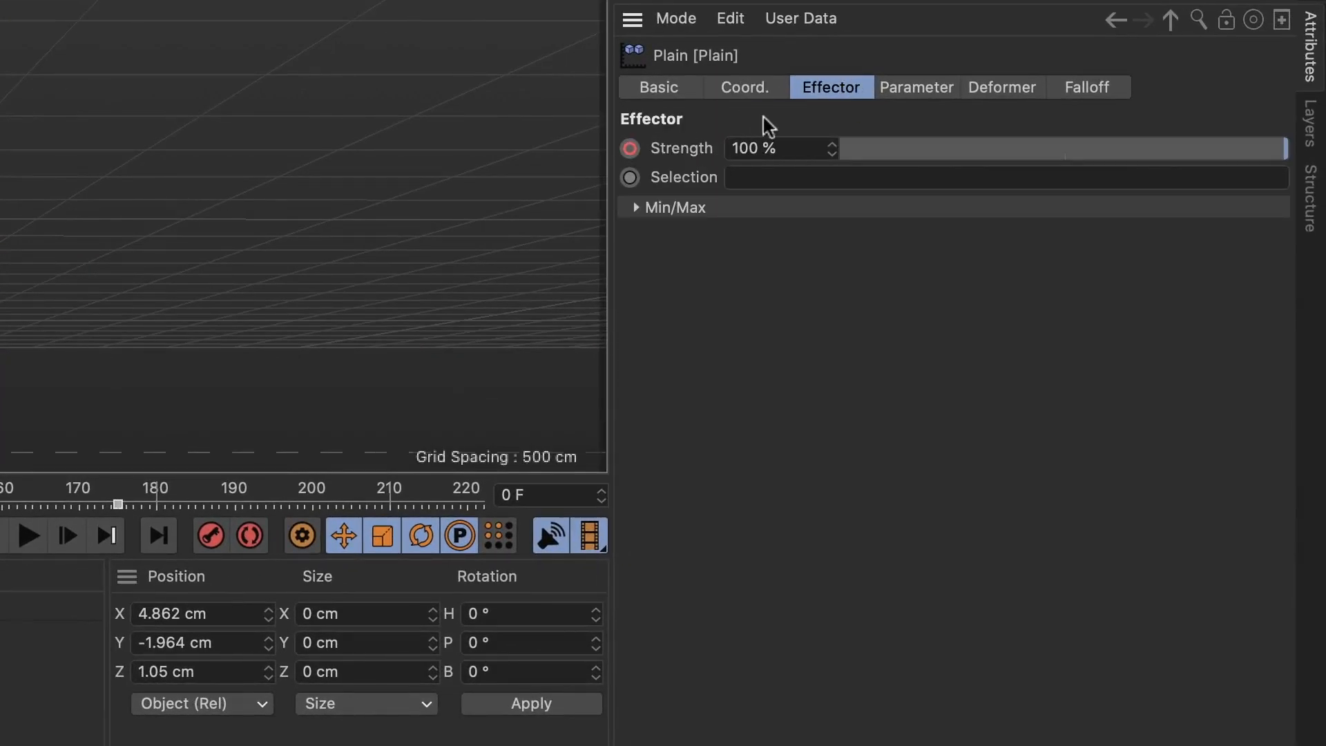
{"action": "left_click", "coordinate": [932, 88]}
{"action": "left_click_drag", "start_coordinate": [833, 288], "coordinate": [833, 292]}
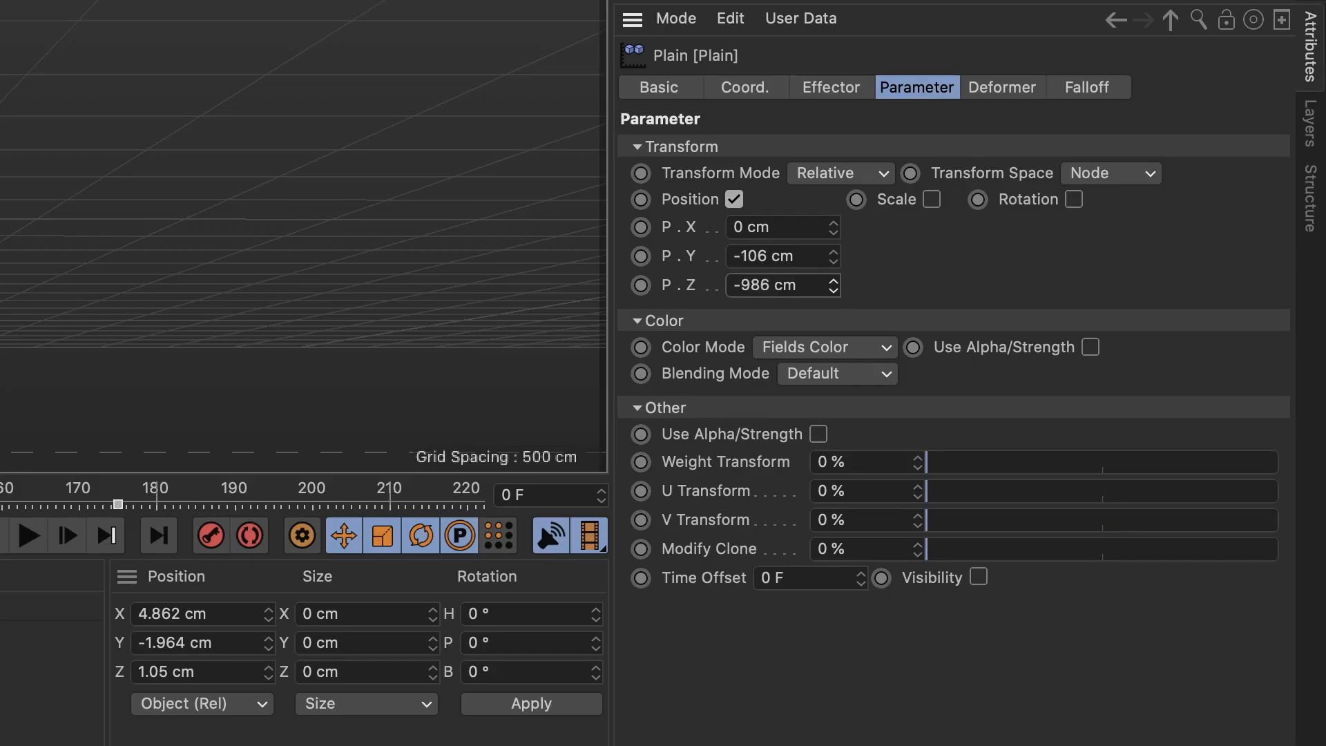
{"action": "left_click_drag", "start_coordinate": [833, 257], "coordinate": [833, 271]}
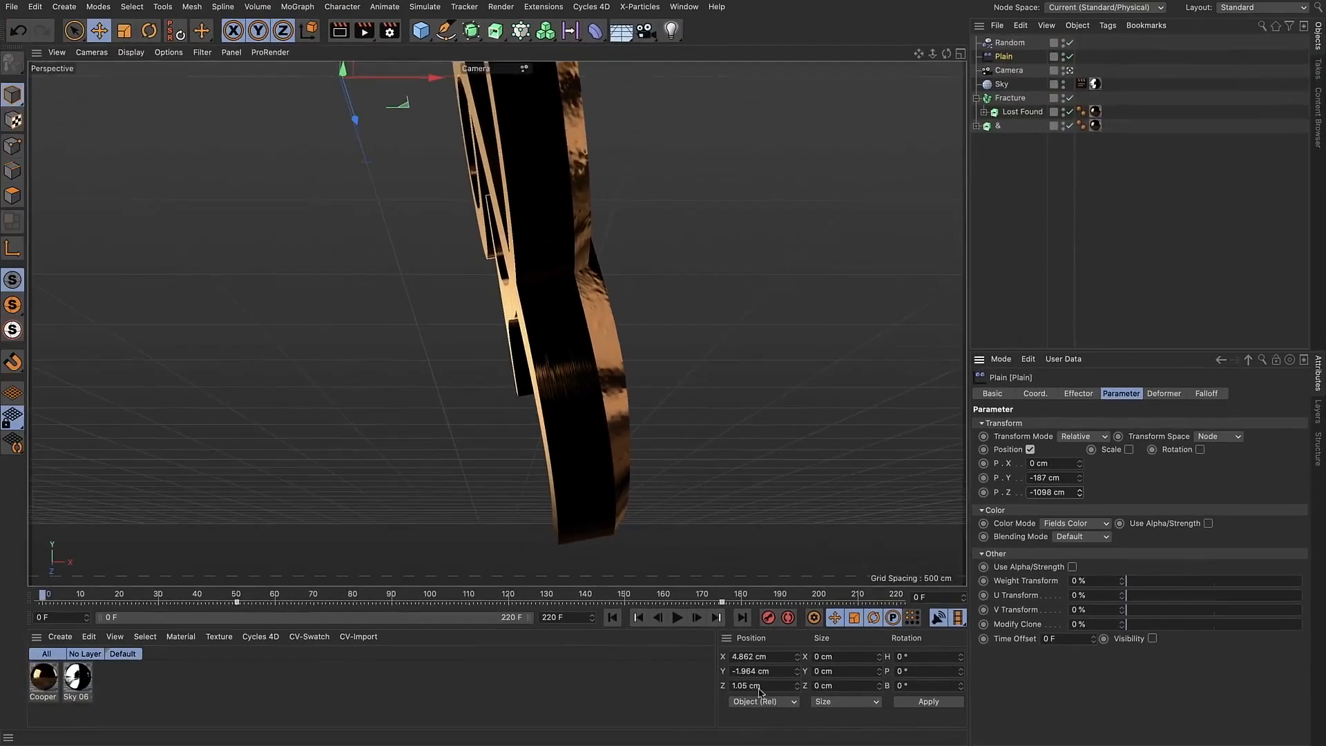
Play the animation up to frame 40 and show the coordinates of the "&" extrude
{"action": "left_click", "coordinate": [28, 535]}
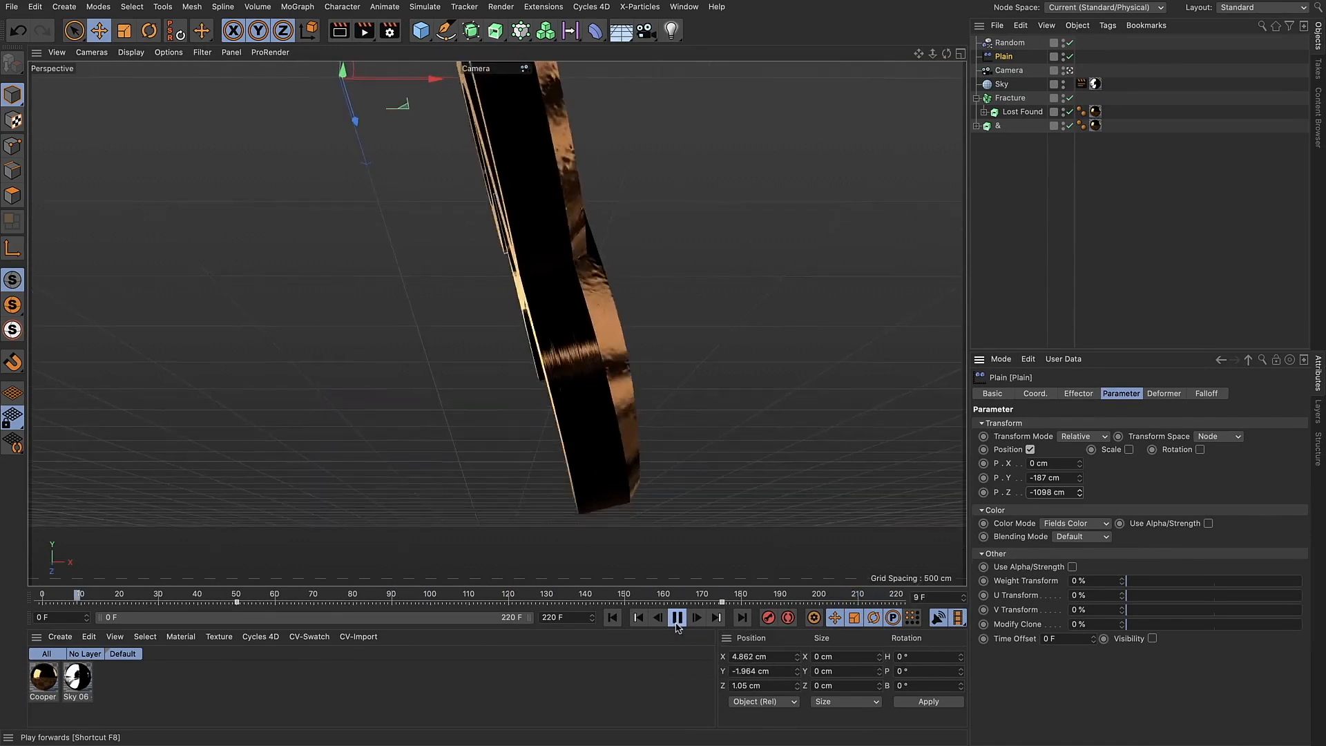
{"action": "left_click", "coordinate": [677, 617]}
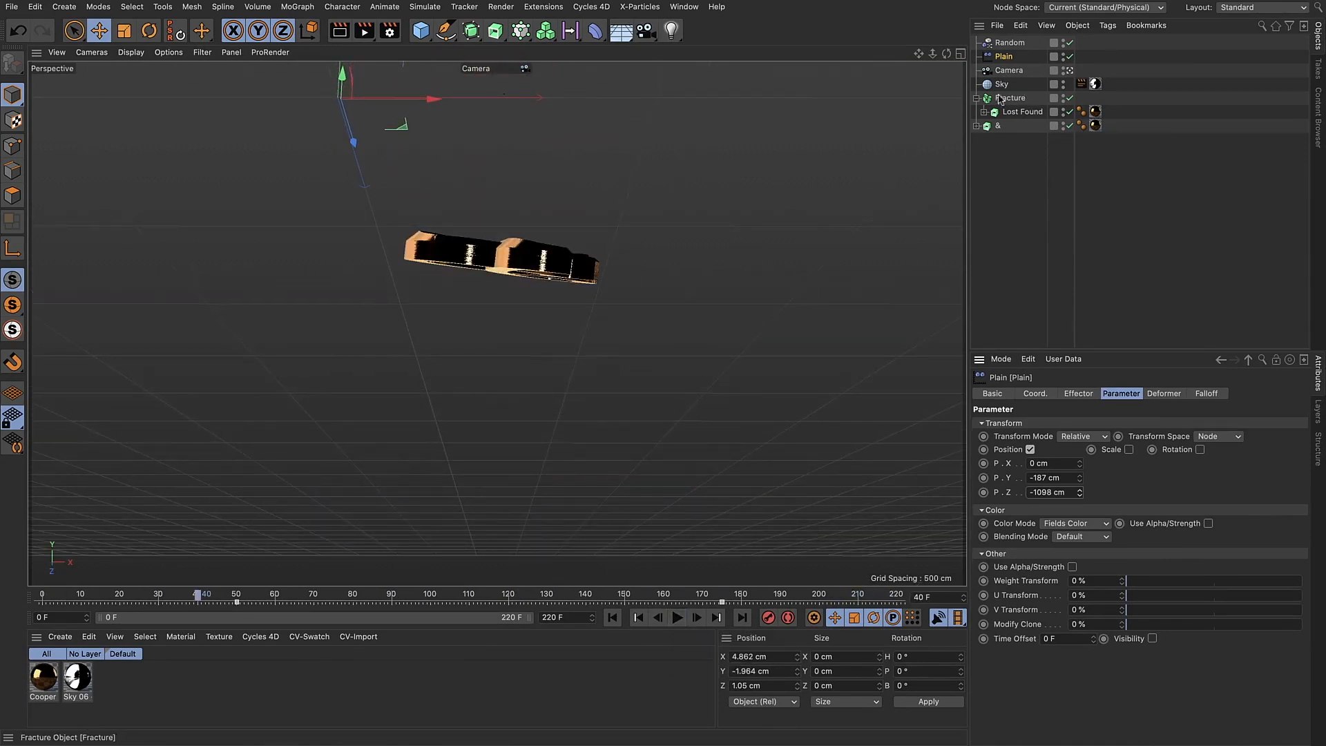
{"action": "left_click", "coordinate": [999, 127]}
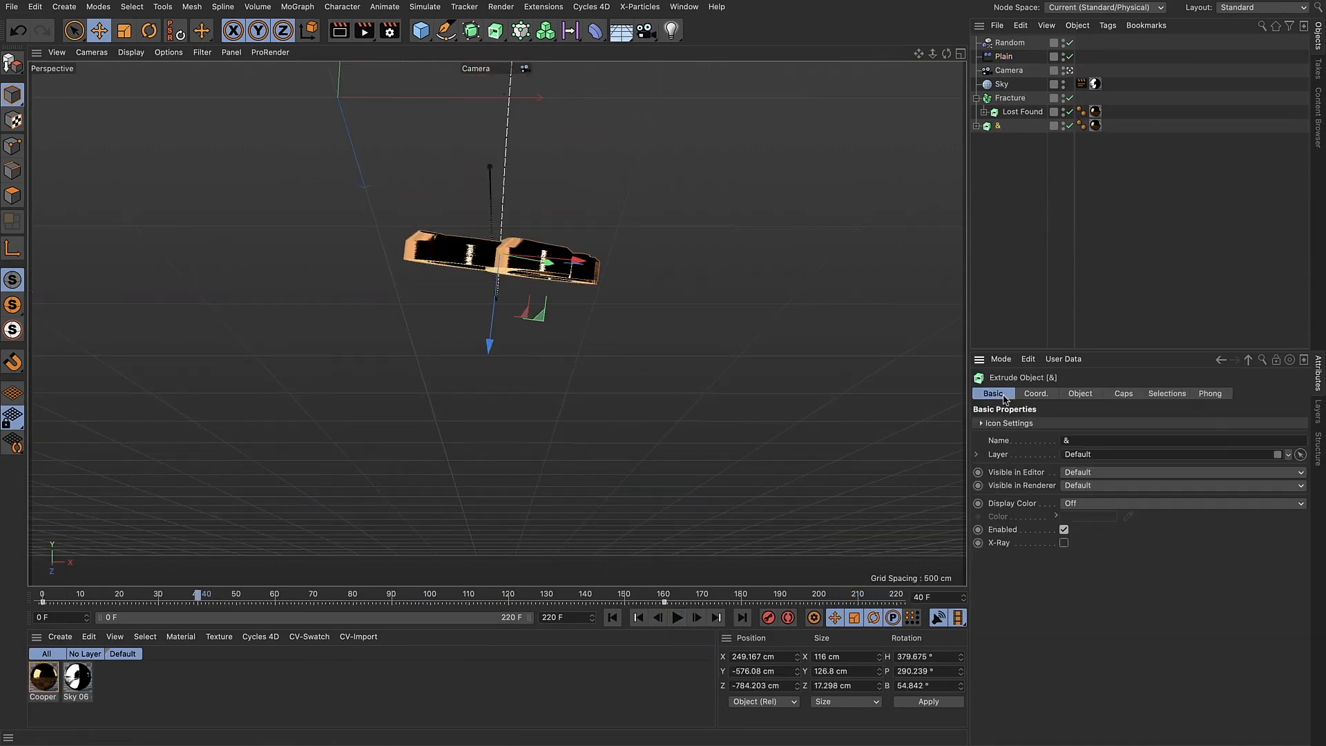
{"action": "left_click", "coordinate": [1033, 393]}
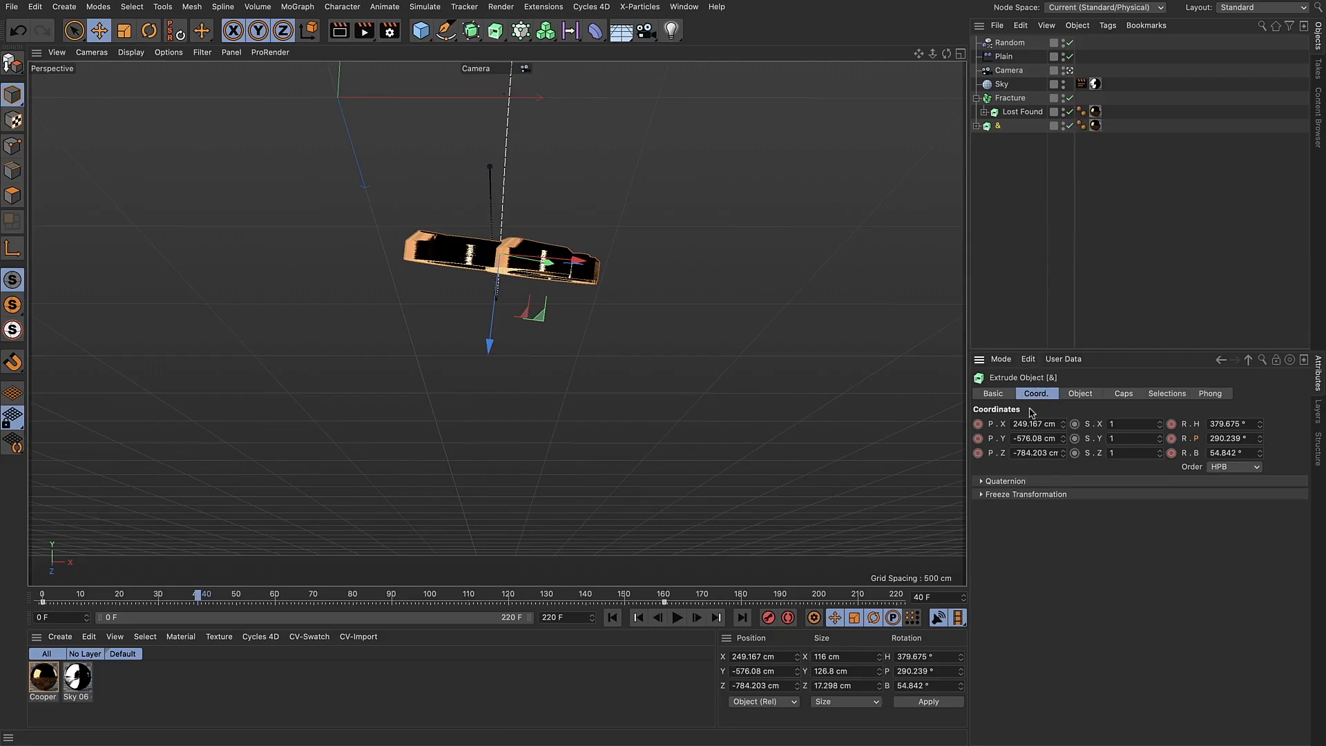
At frame 0, keyframe the ampersand's position at X 284.355, Y -735.407 and Z -1356.771 cm, and play the animation
{"action": "left_click", "coordinate": [42, 596]}
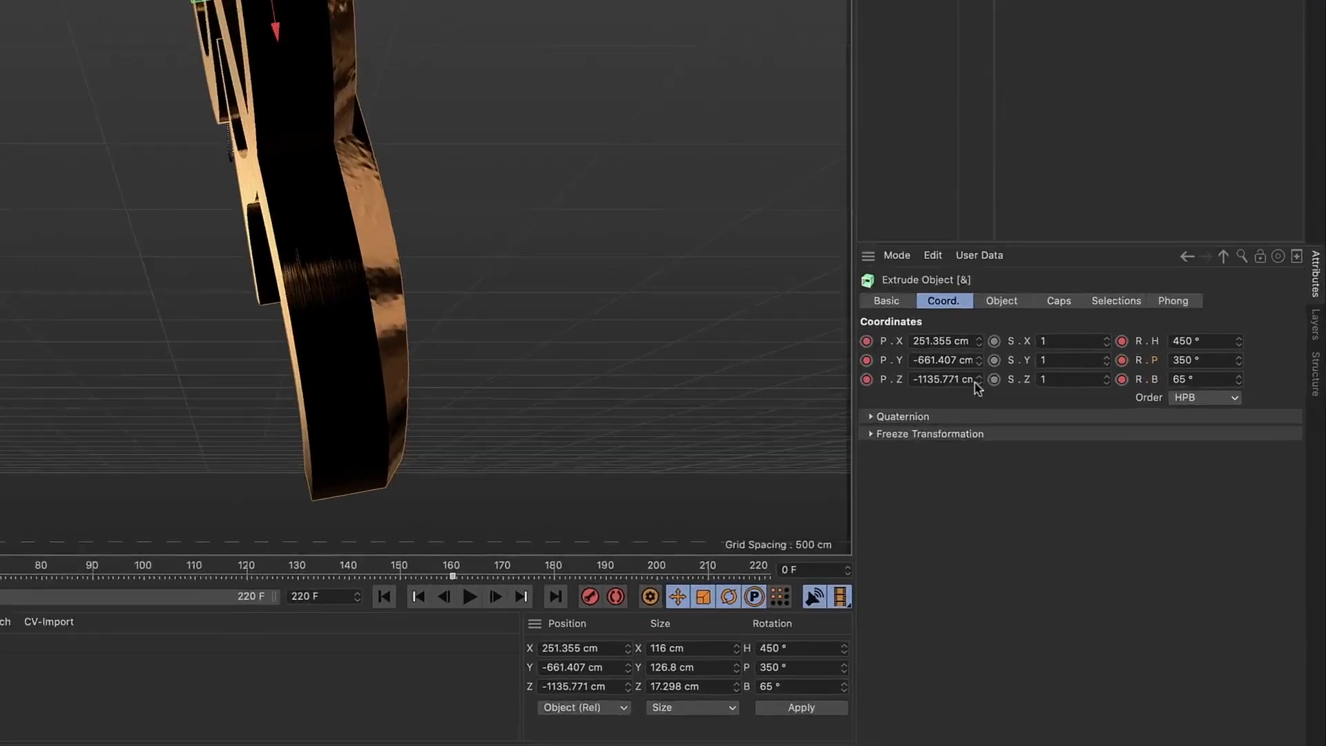
{"action": "left_click_drag", "start_coordinate": [1062, 455], "coordinate": [1063, 452]}
{"action": "left_click_drag", "start_coordinate": [805, 227], "coordinate": [805, 256]}
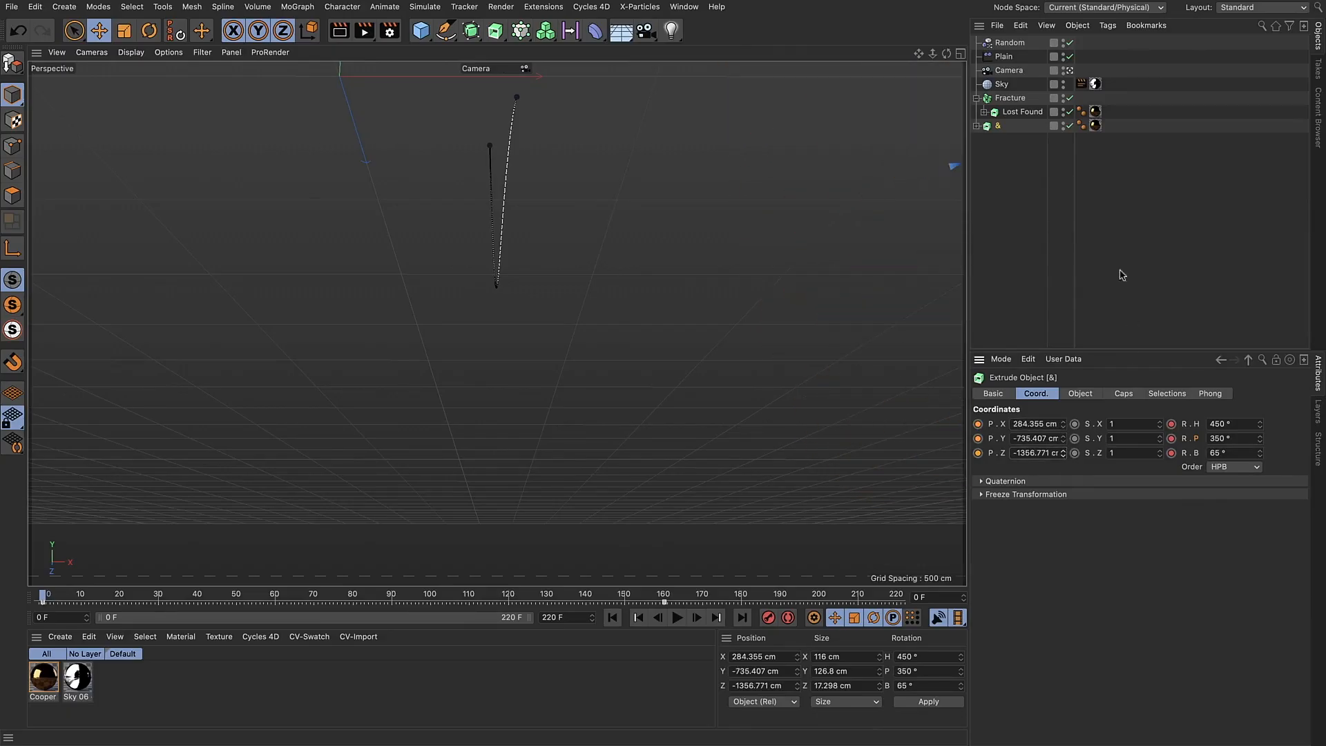
{"action": "left_click_drag", "start_coordinate": [977, 423], "coordinate": [978, 452]}
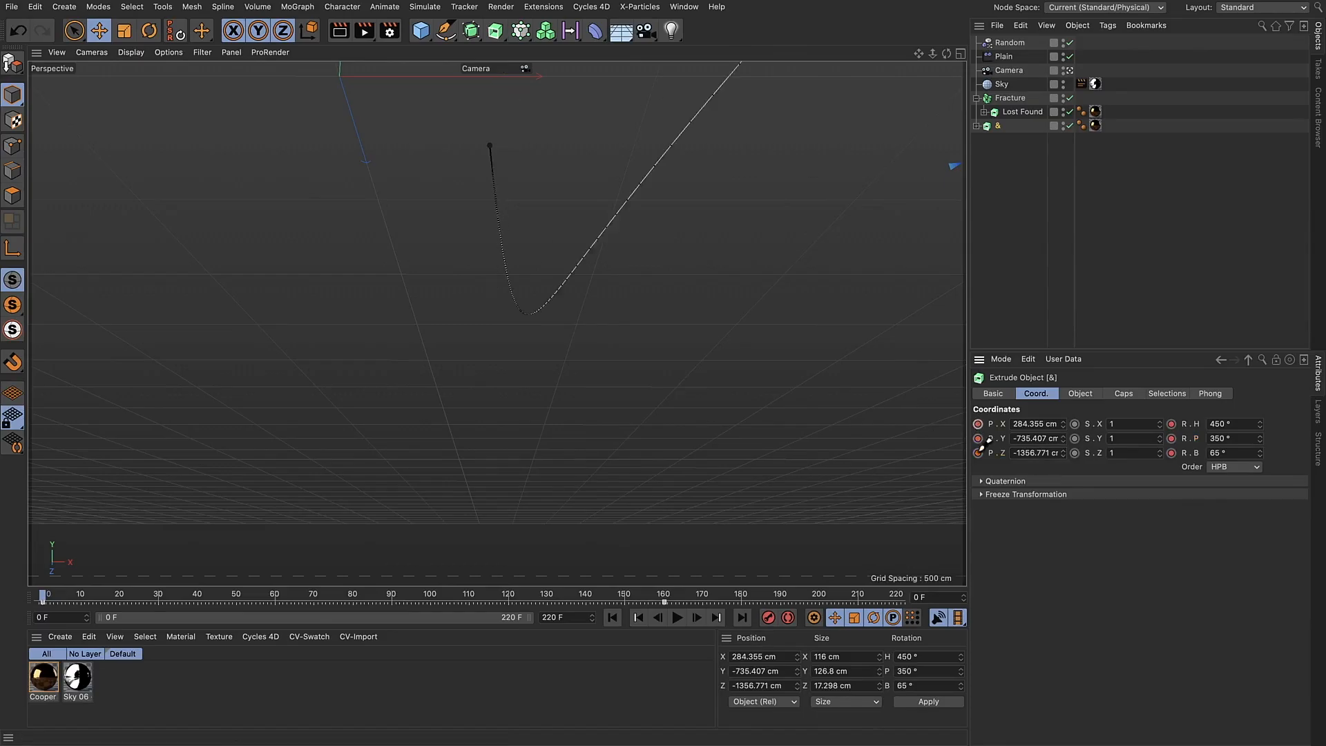
{"action": "left_click", "coordinate": [677, 616]}
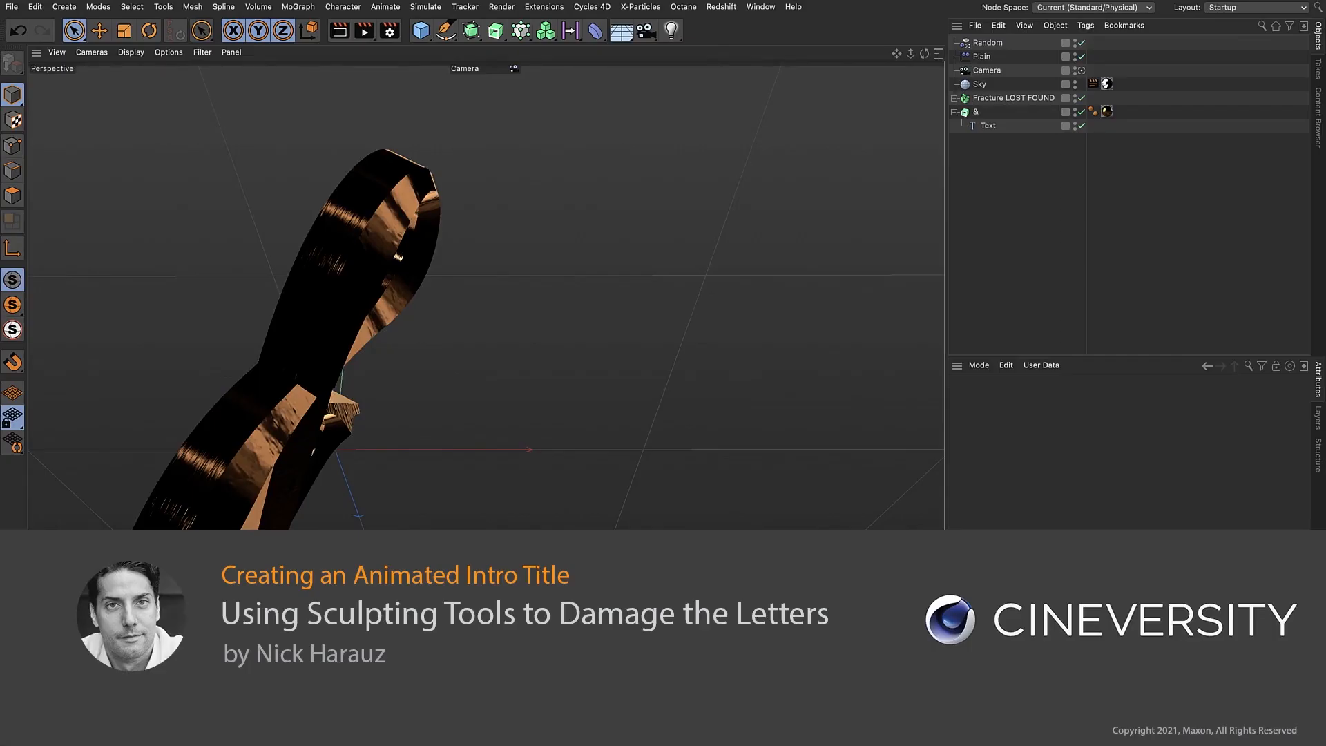
At frame 57, duplicate the ampersand Extrude with its Text spline and hide the original in both editor and renderer
{"action": "left_click_drag", "start_coordinate": [220, 594], "coordinate": [542, 595]}
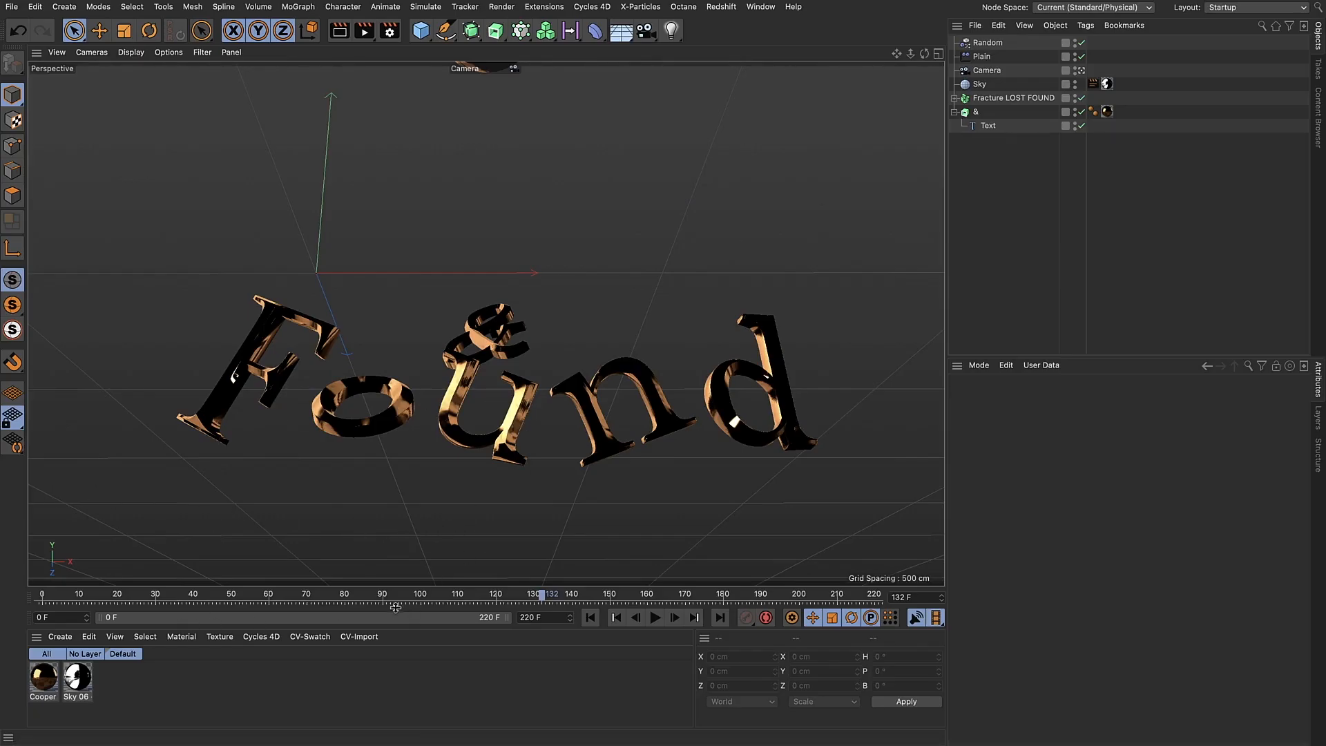
{"action": "left_click_drag", "start_coordinate": [394, 602], "coordinate": [259, 579]}
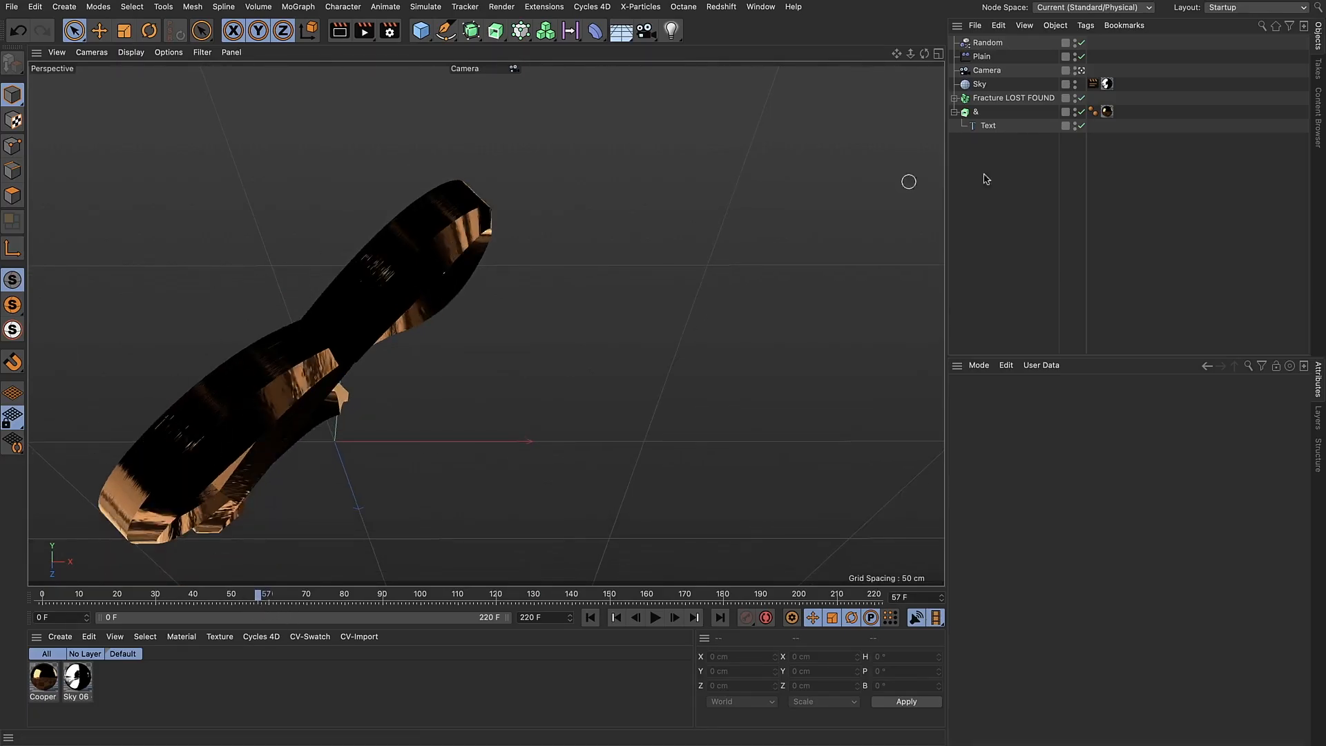
{"action": "mouse_move", "coordinate": [984, 127]}
{"action": "left_mouse_down"}
{"action": "mouse_move", "coordinate": [975, 114]}
{"action": "mouse_move", "coordinate": [987, 129]}
{"action": "mouse_move", "coordinate": [975, 150]}
{"action": "left_mouse_up"}
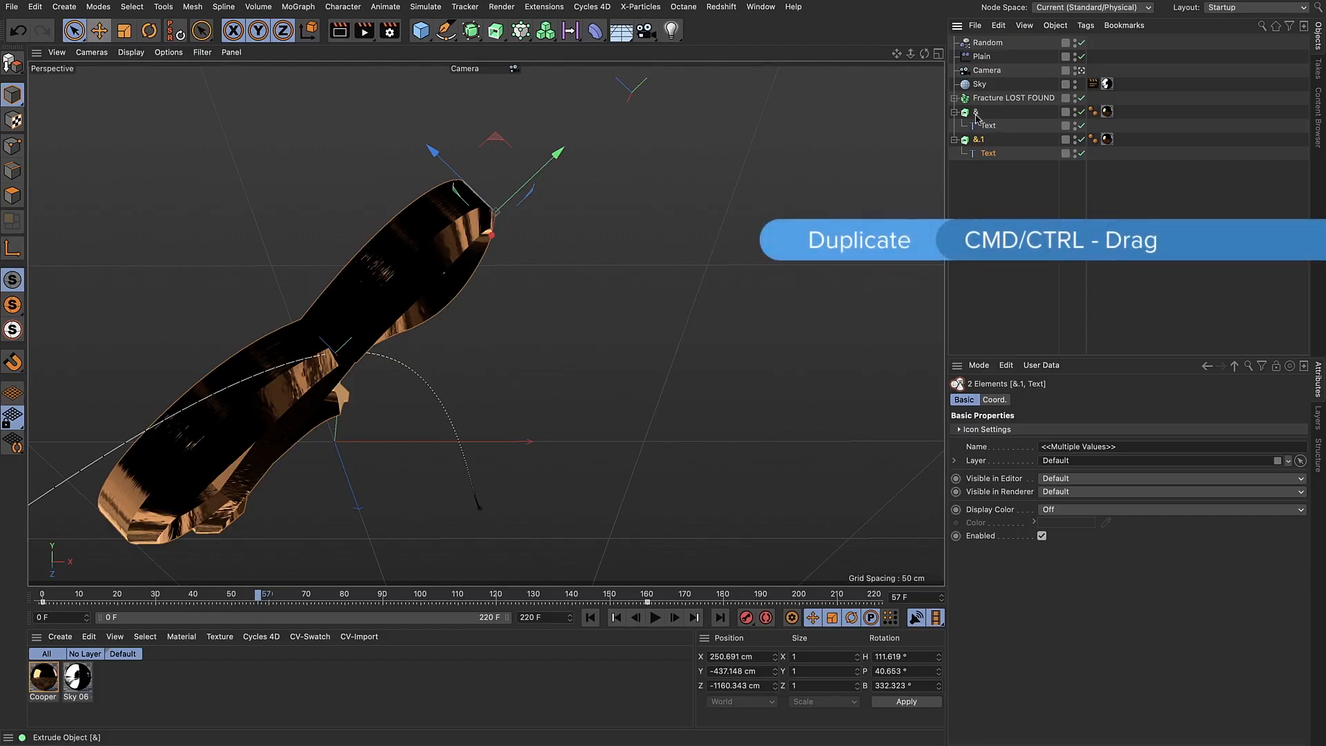
{"action": "double_click", "coordinate": [1075, 115], "text": "alt"}
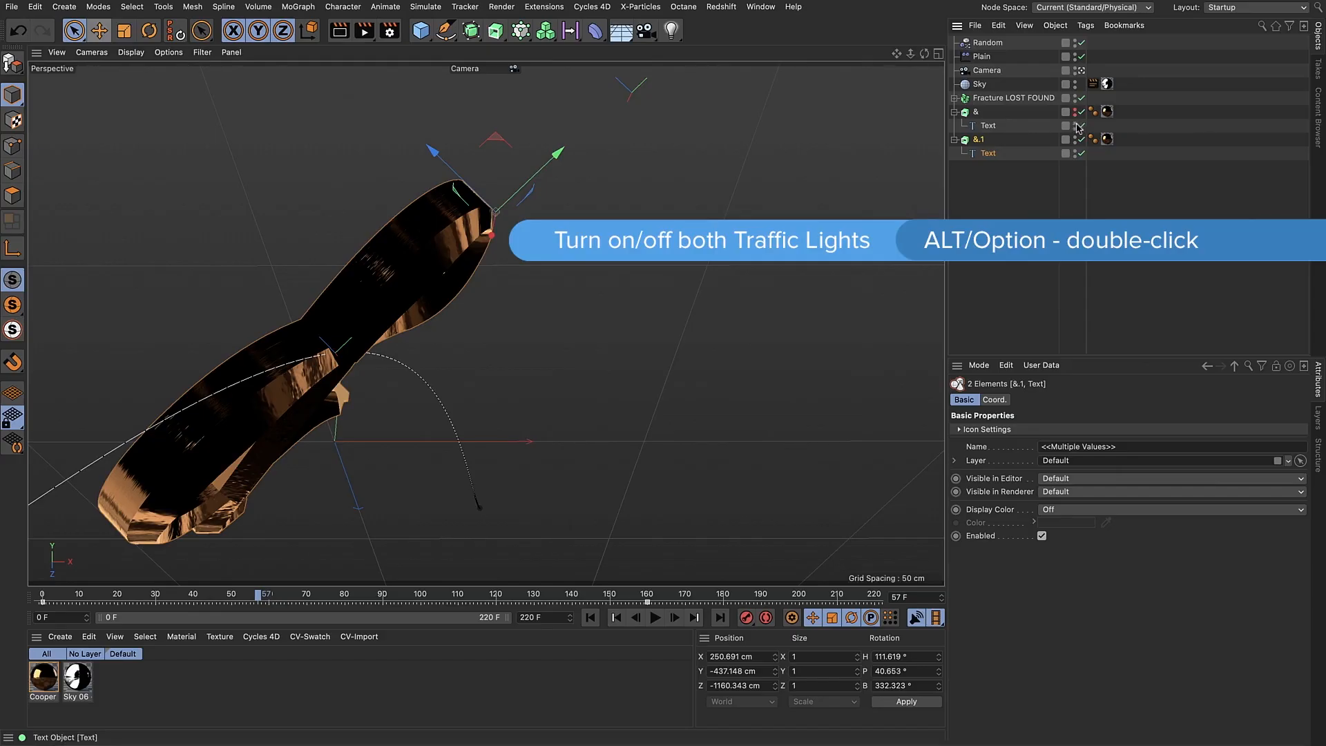
Select the duplicate's Text spline and inspect the mesh up close through the default camera with Gouraud Shading (Lines)
{"action": "left_click", "coordinate": [996, 142]}
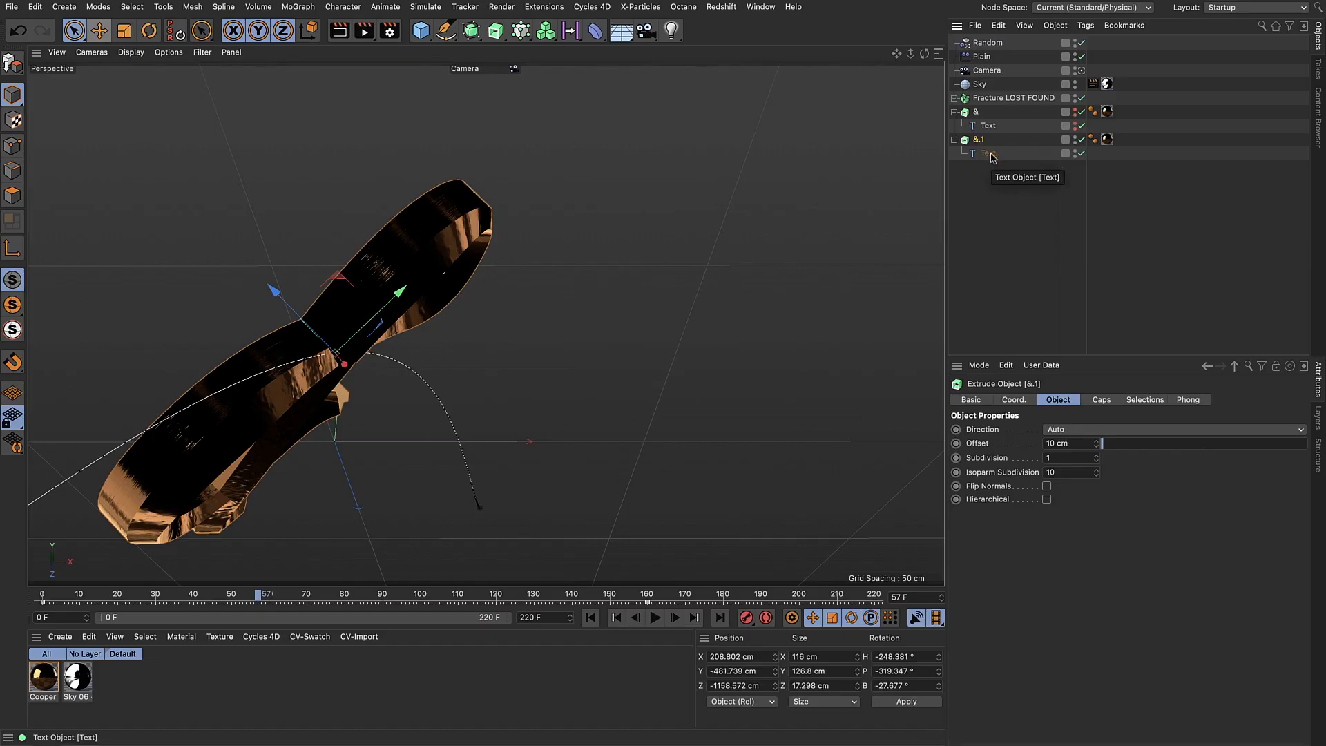
{"action": "left_click", "coordinate": [989, 153]}
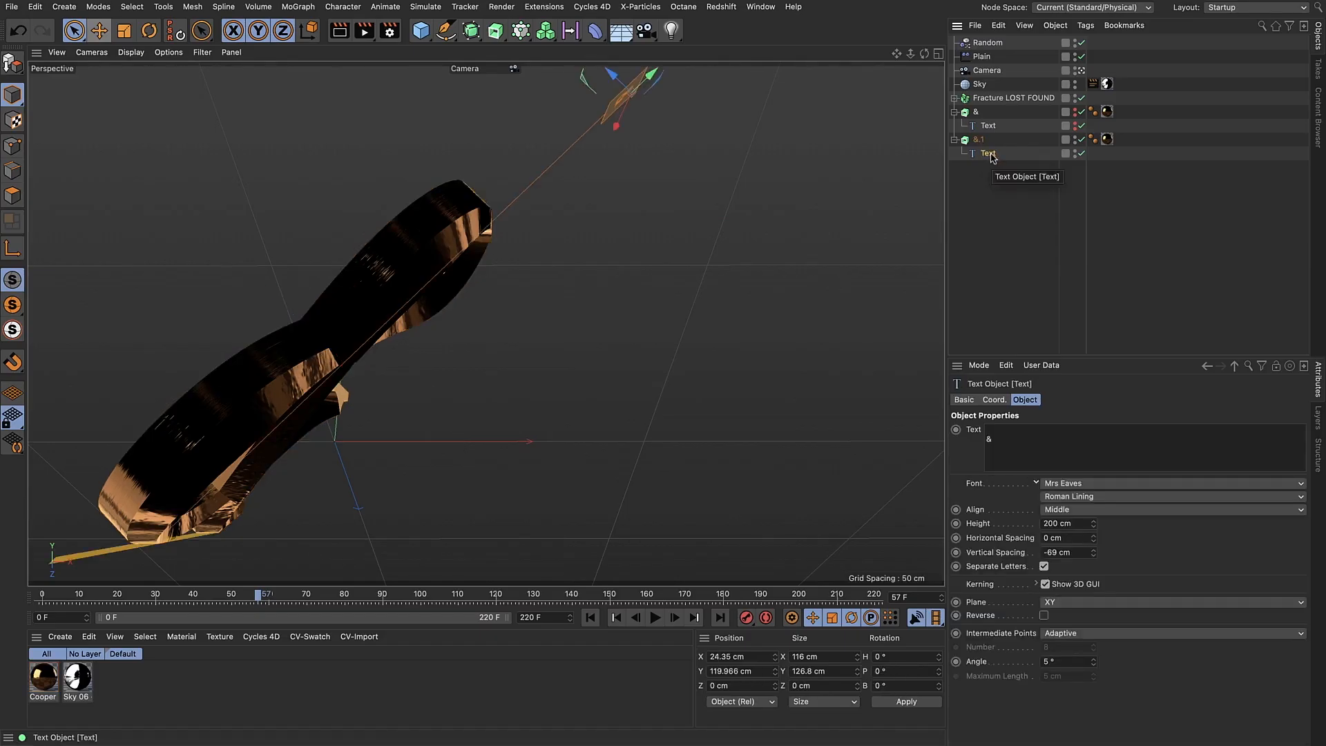
{"action": "left_click", "coordinate": [131, 52]}
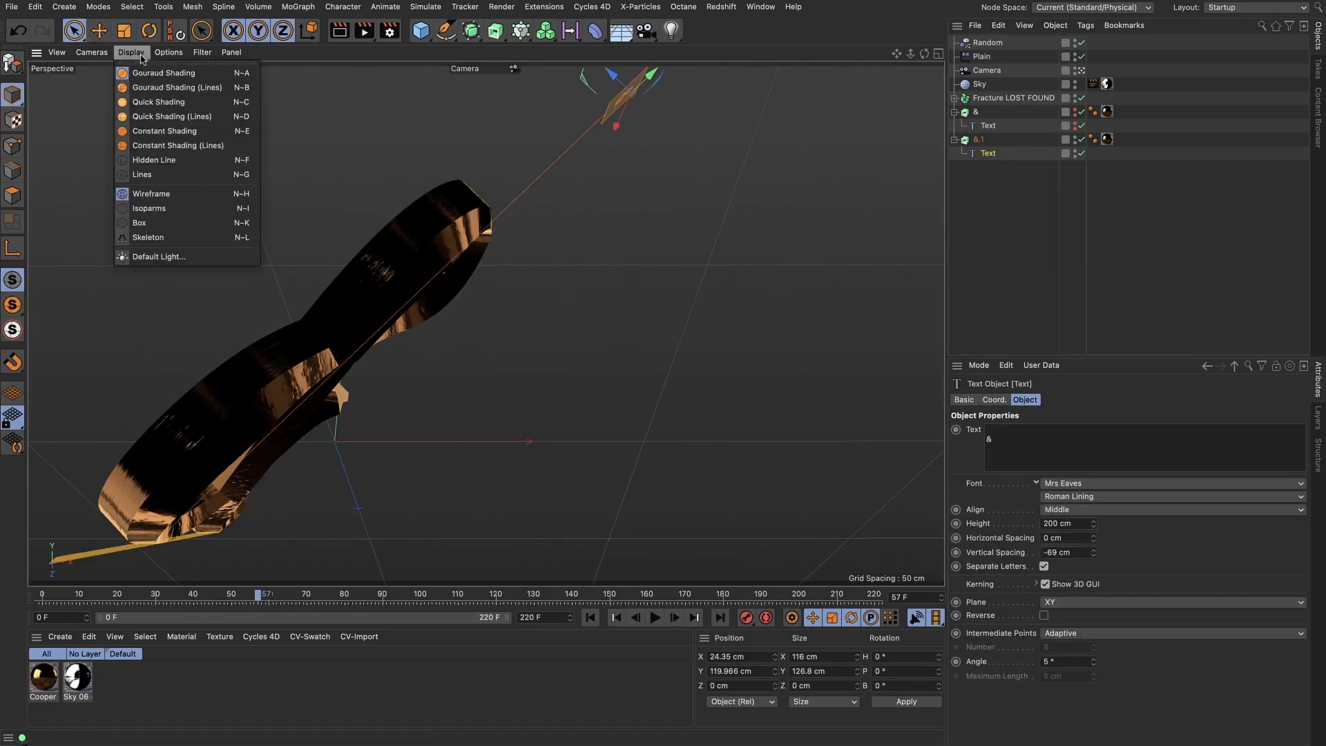
{"action": "left_click", "coordinate": [151, 87]}
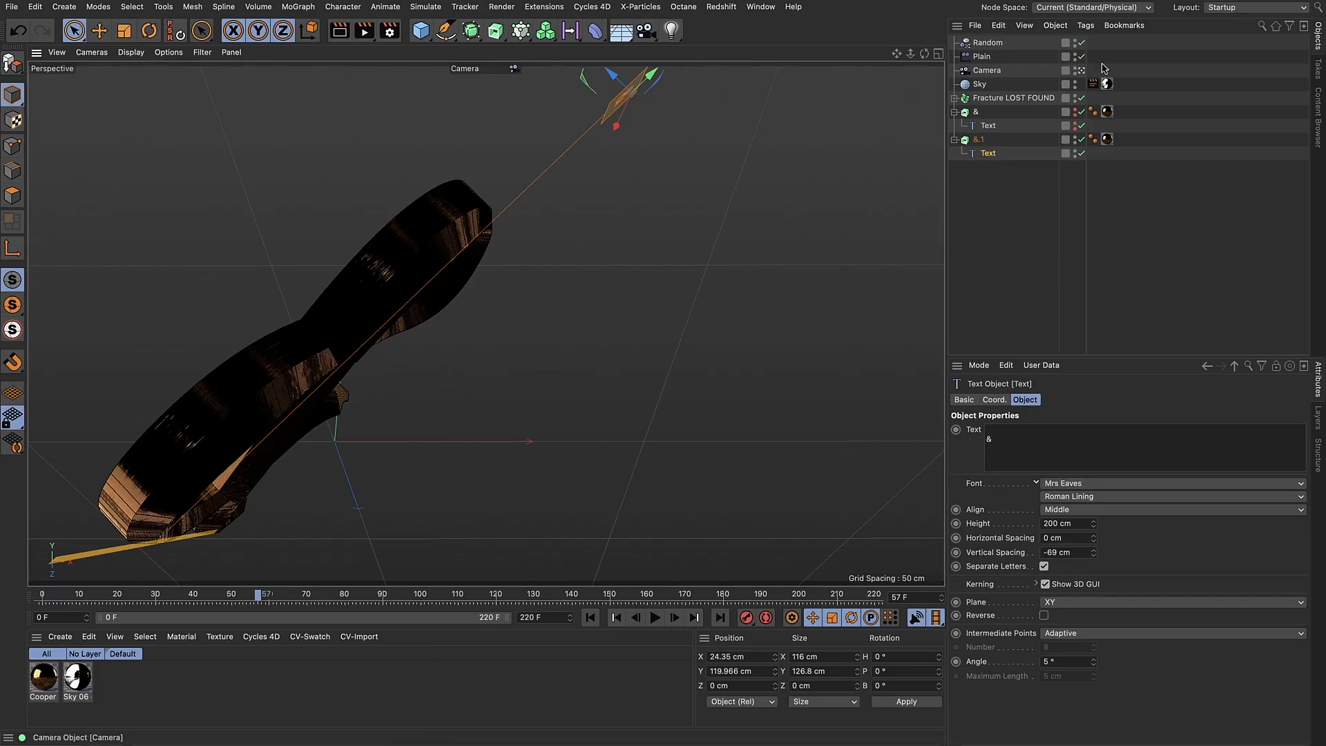
{"action": "left_click", "coordinate": [1081, 69]}
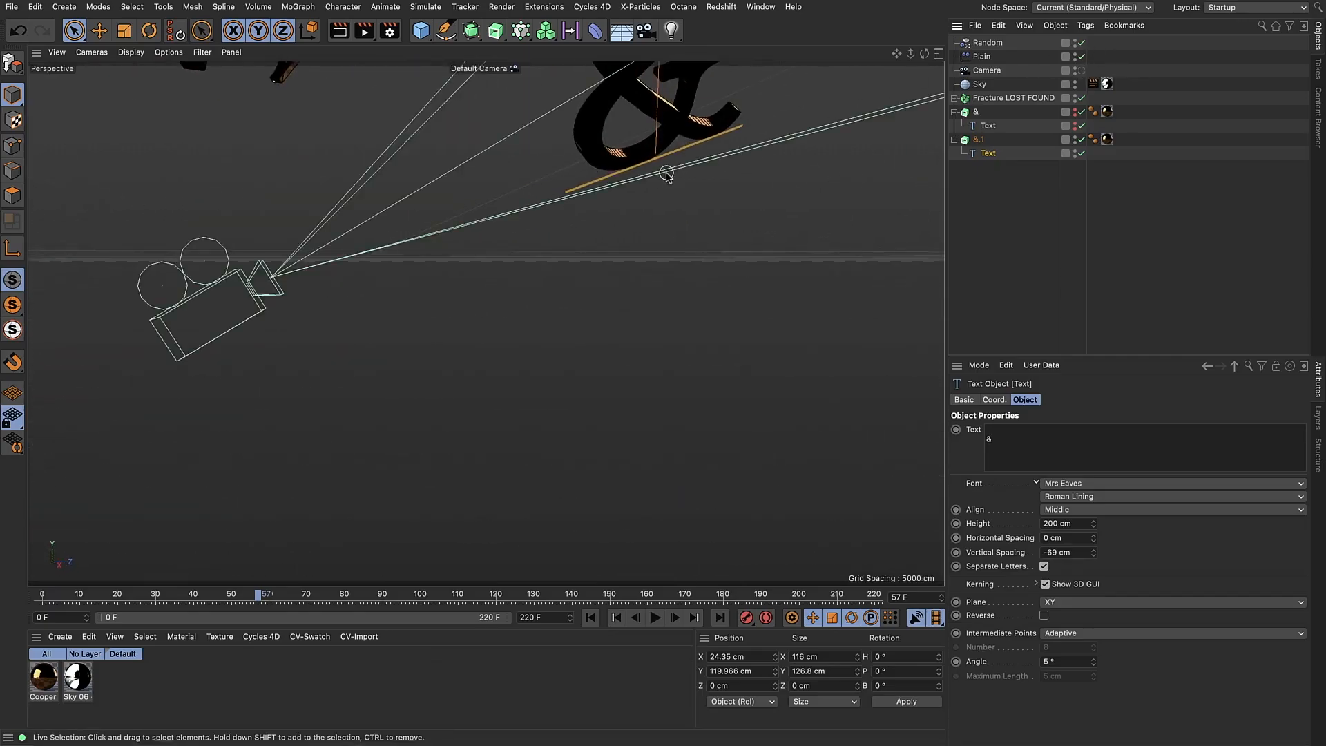
{"action": "middle_click_drag", "start_coordinate": [665, 188], "coordinate": [609, 422], "text": "alt"}
{"action": "right_click_drag", "start_coordinate": [580, 378], "coordinate": [611, 123], "text": "alt"}
{"action": "left_click_drag", "start_coordinate": [638, 205], "coordinate": [580, 207], "text": "alt"}
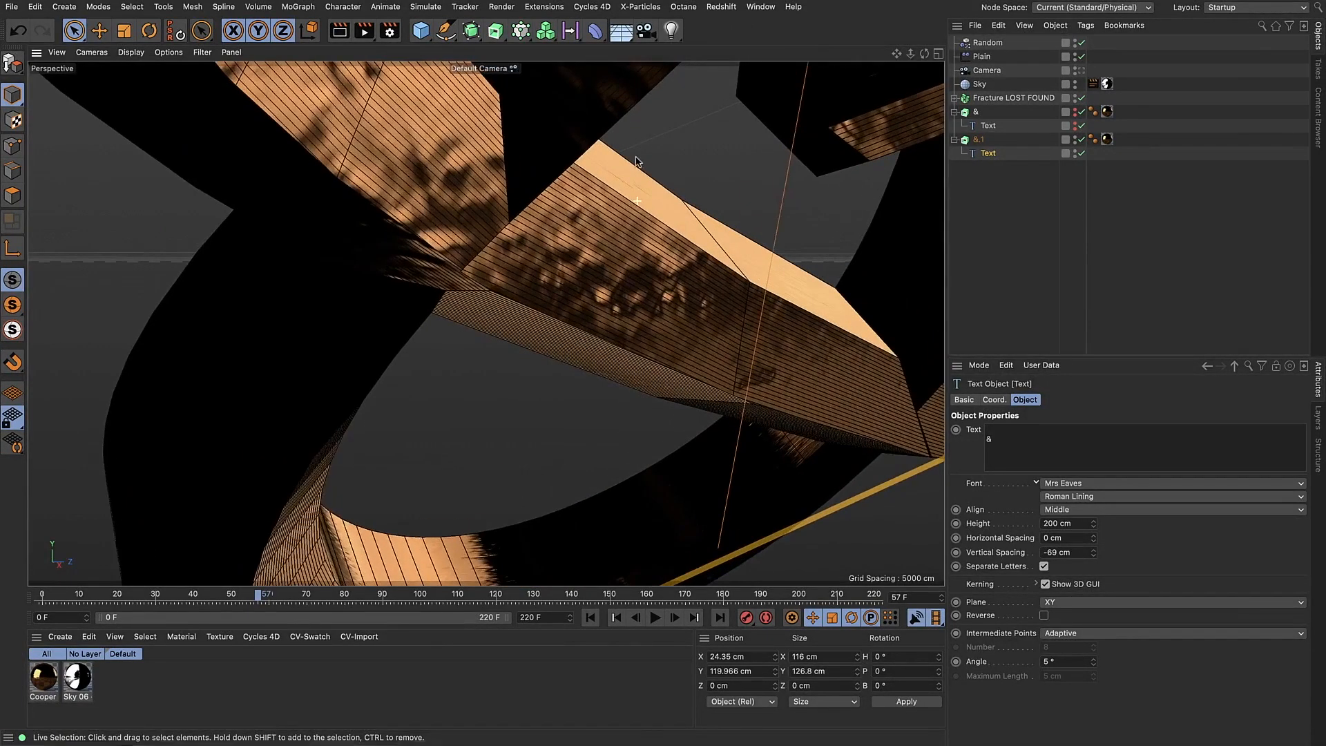
Set the Text spline's intermediate points to Subdivided with an angle of 2° and a maximum length of 2 cm
{"action": "left_click", "coordinate": [1074, 633]}
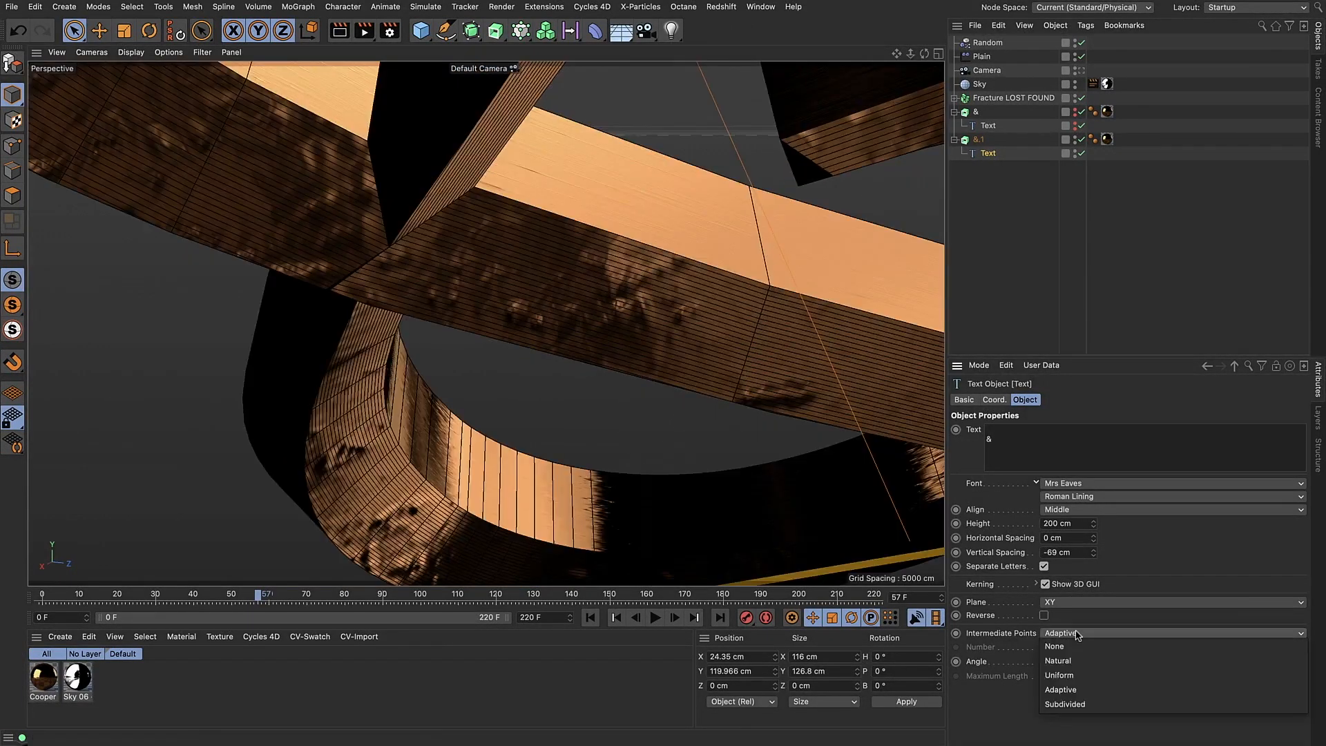
{"action": "left_click", "coordinate": [1094, 703]}
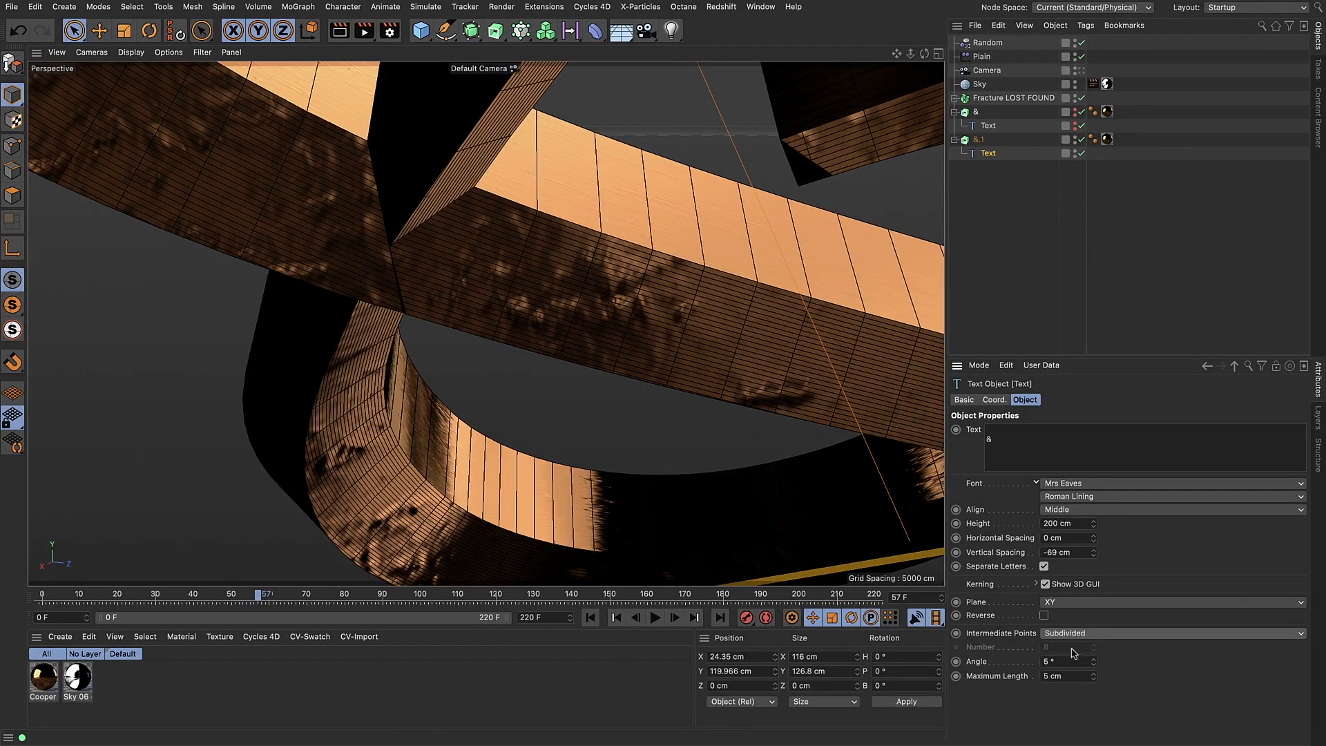
{"action": "left_click", "coordinate": [1070, 660]}
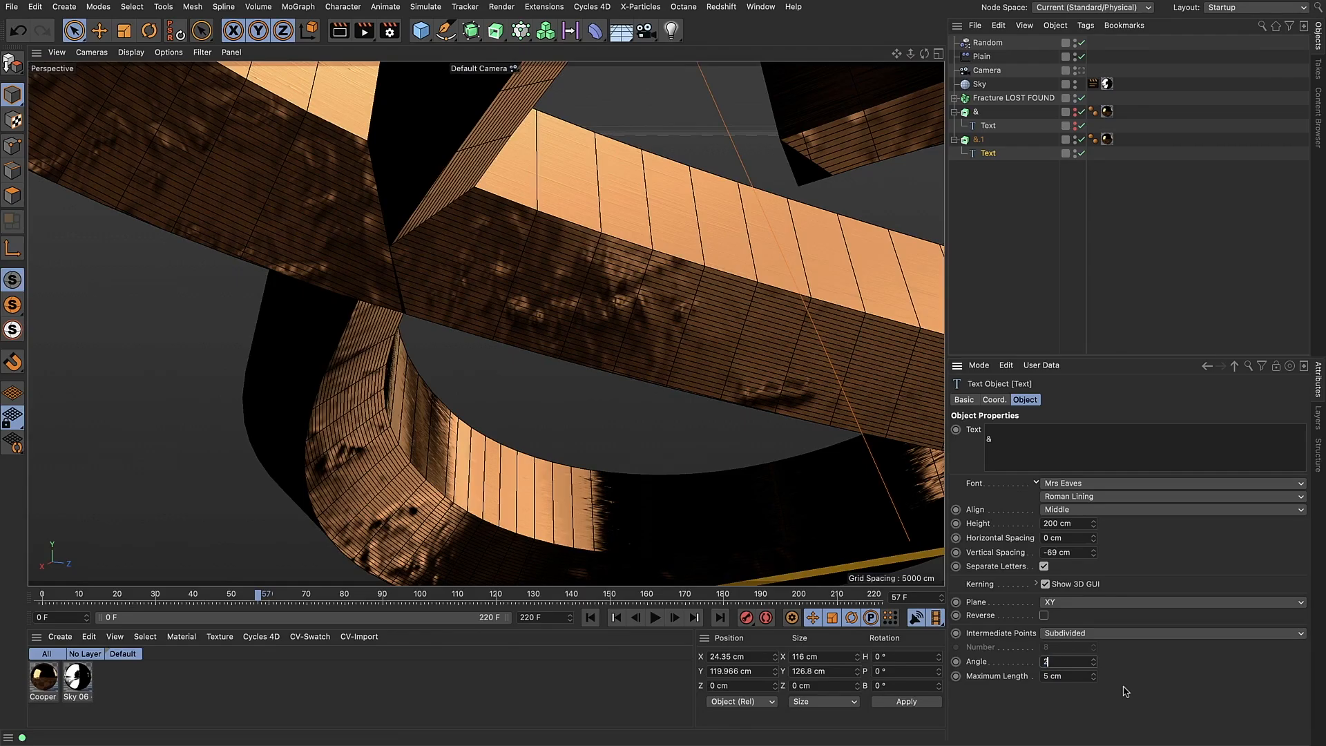
{"action": "key", "text": "Tab"}
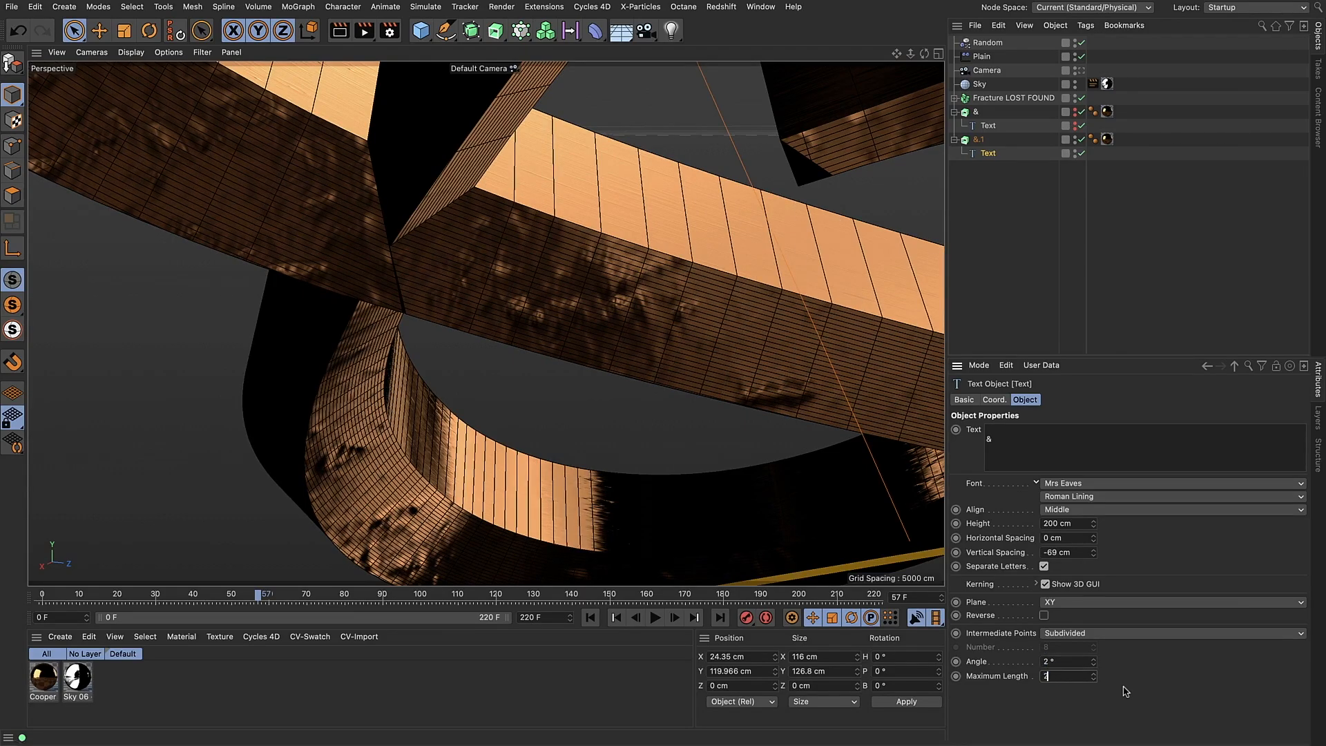
{"action": "type", "text": "2"}
{"action": "key", "text": "Return"}
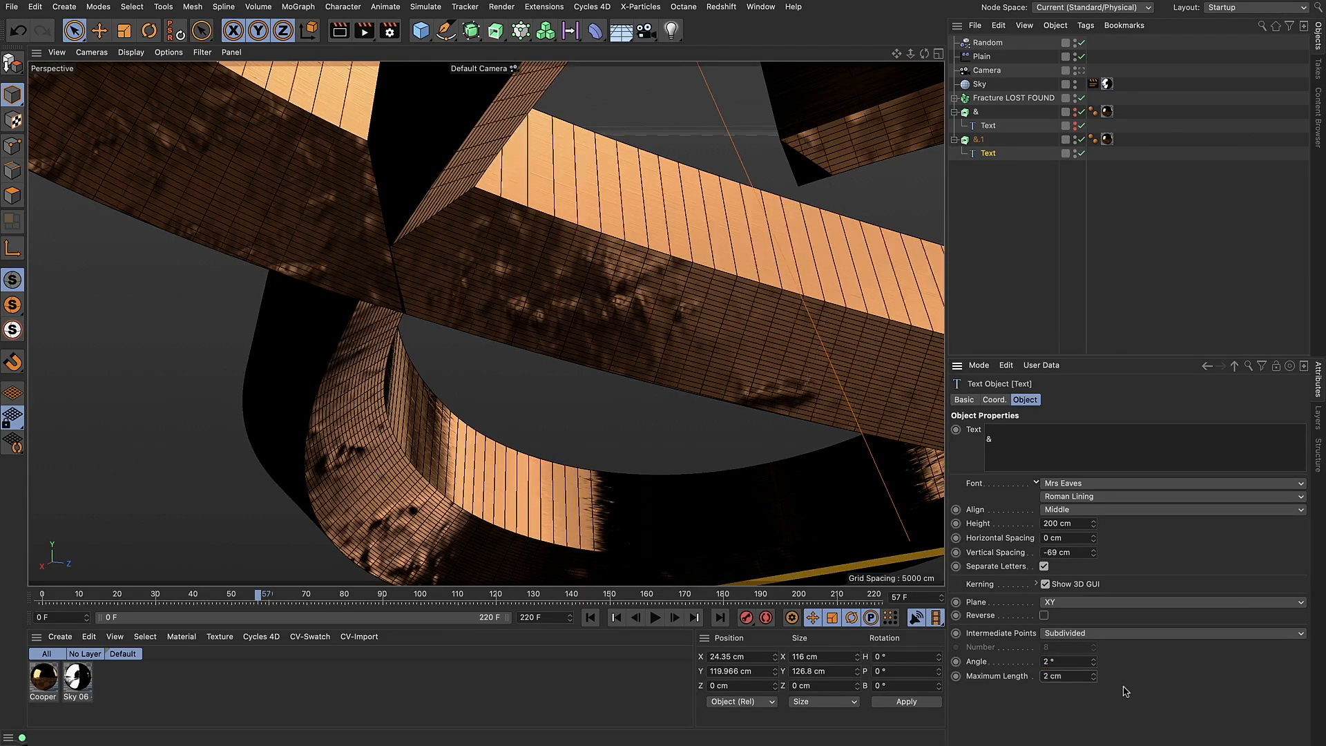
Set the &.1 Extrude's subdivision to 6 and return the view to the scene camera
{"action": "left_click", "coordinate": [989, 140]}
{"action": "left_click", "coordinate": [978, 141]}
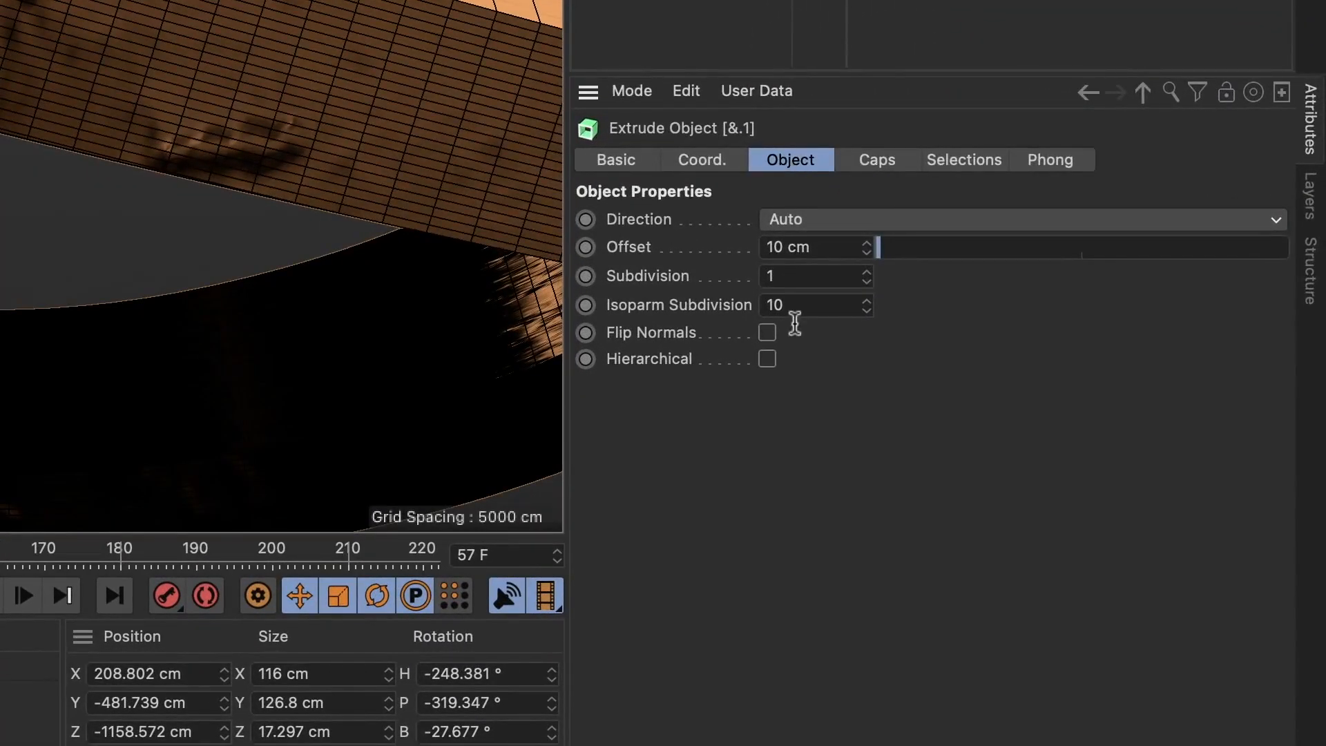
{"action": "left_click", "coordinate": [780, 276]}
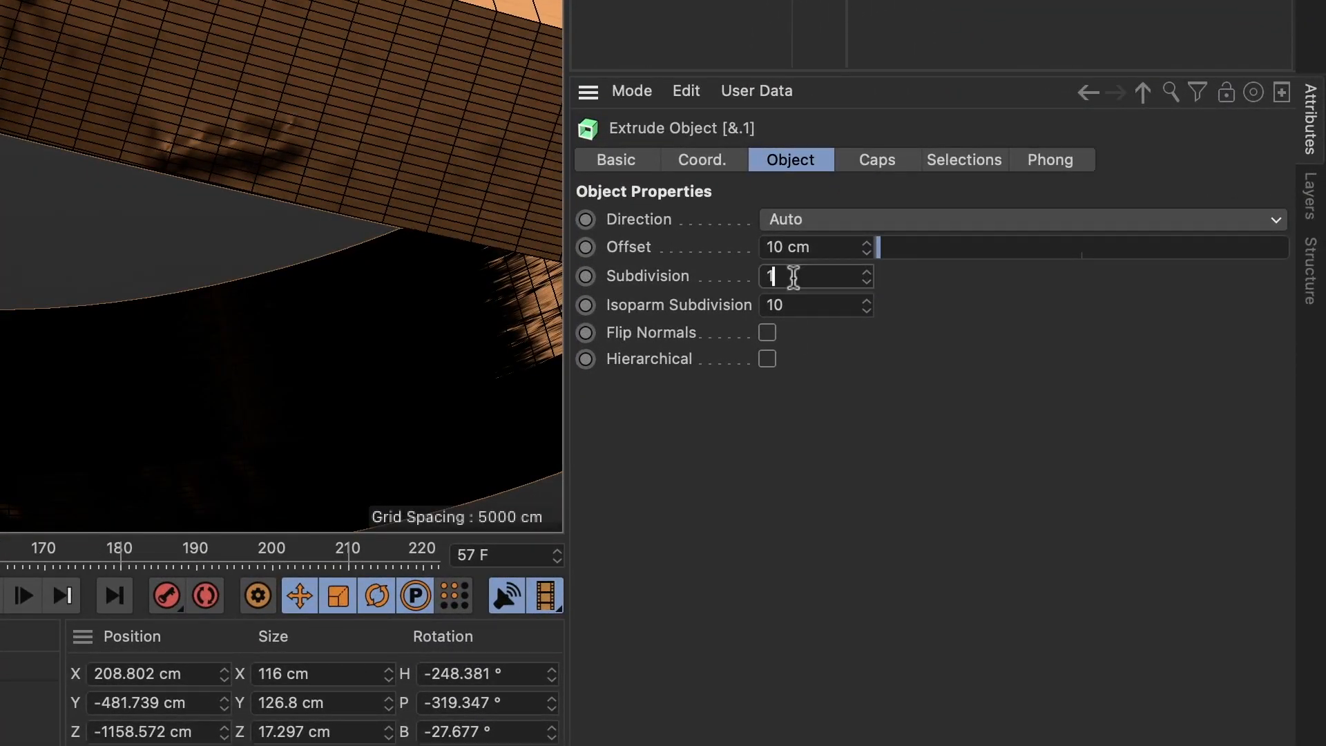
{"action": "type", "text": "6"}
{"action": "key", "text": "Return"}
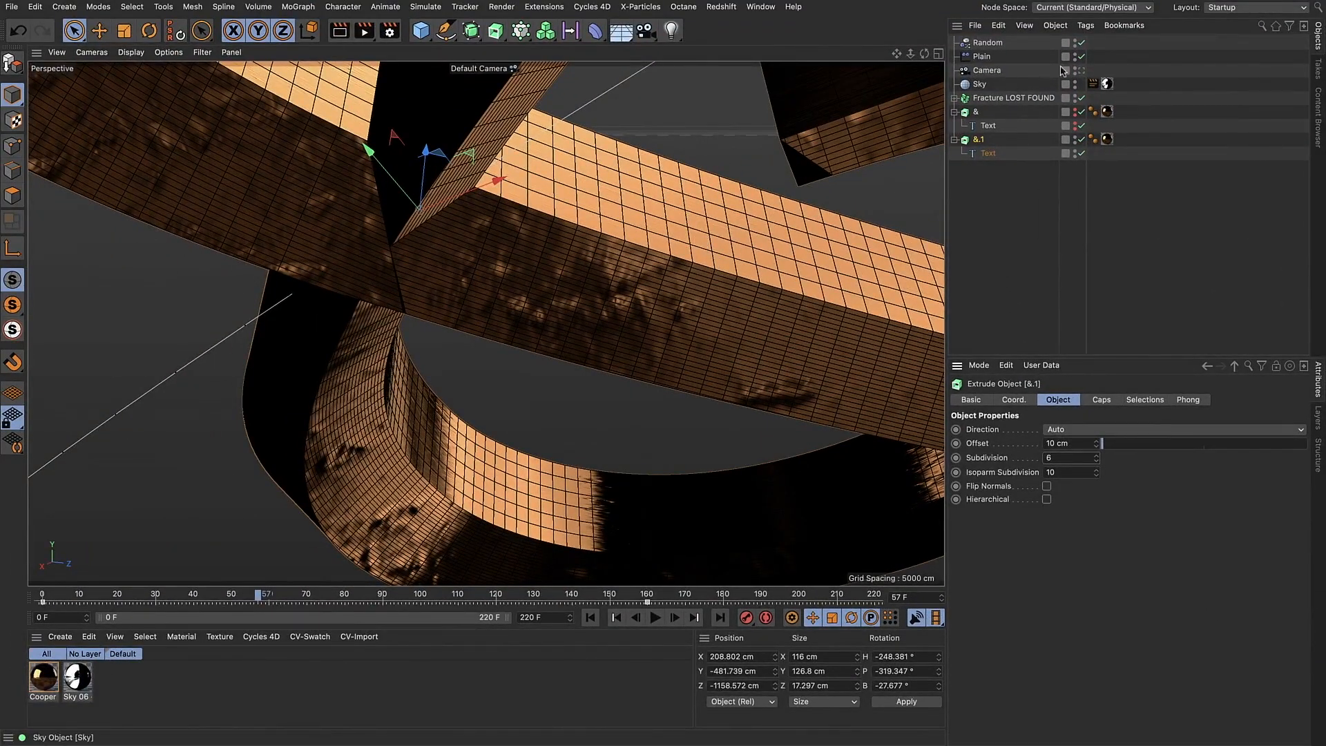
{"action": "left_click", "coordinate": [1081, 70]}
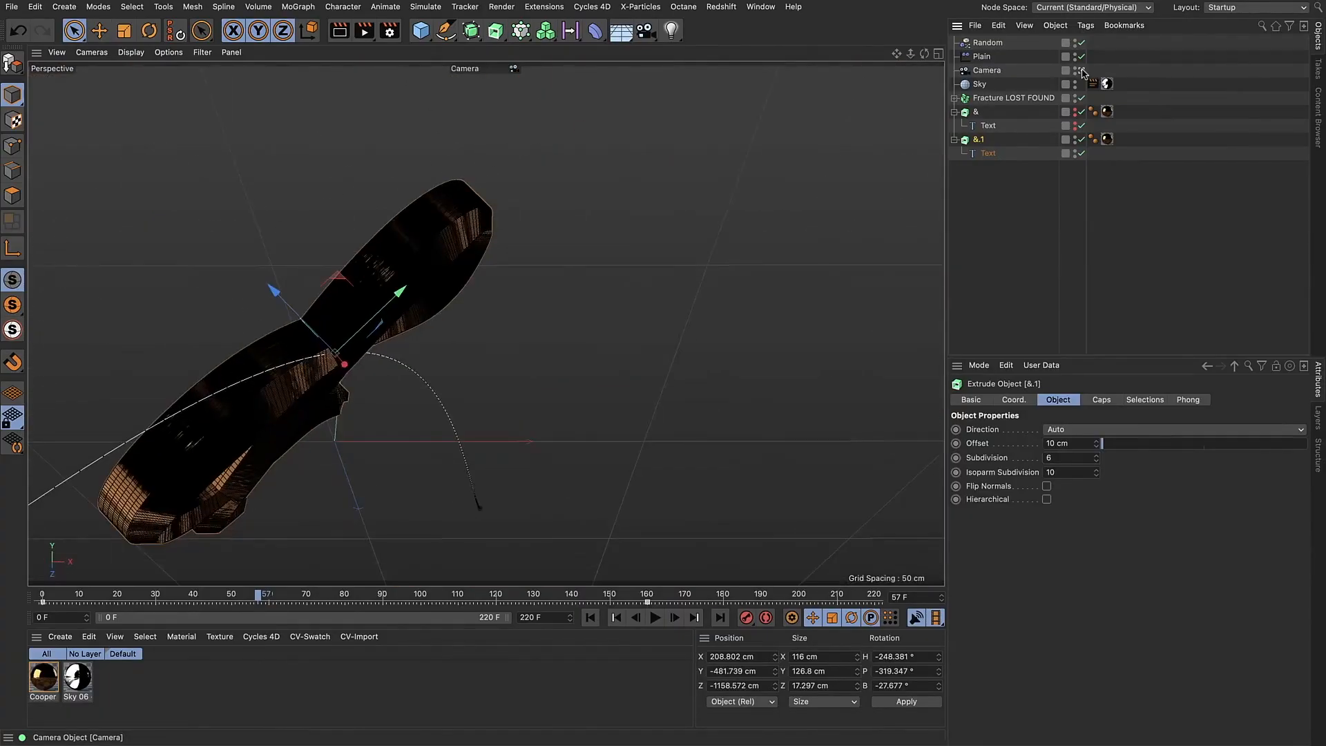
Make the &.1 Extrude editable and delete the Cooper material tag from its child polygon object
{"action": "key", "text": "c"}
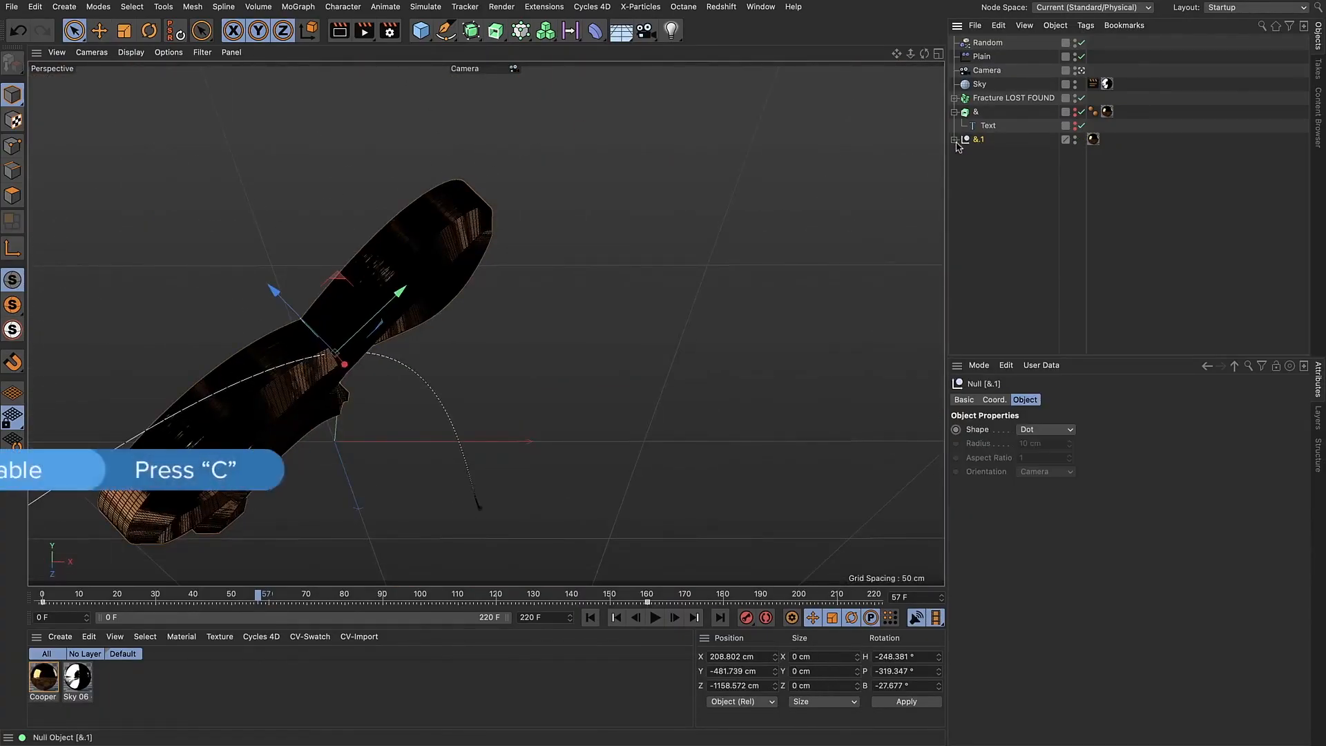
{"action": "left_click", "coordinate": [954, 141]}
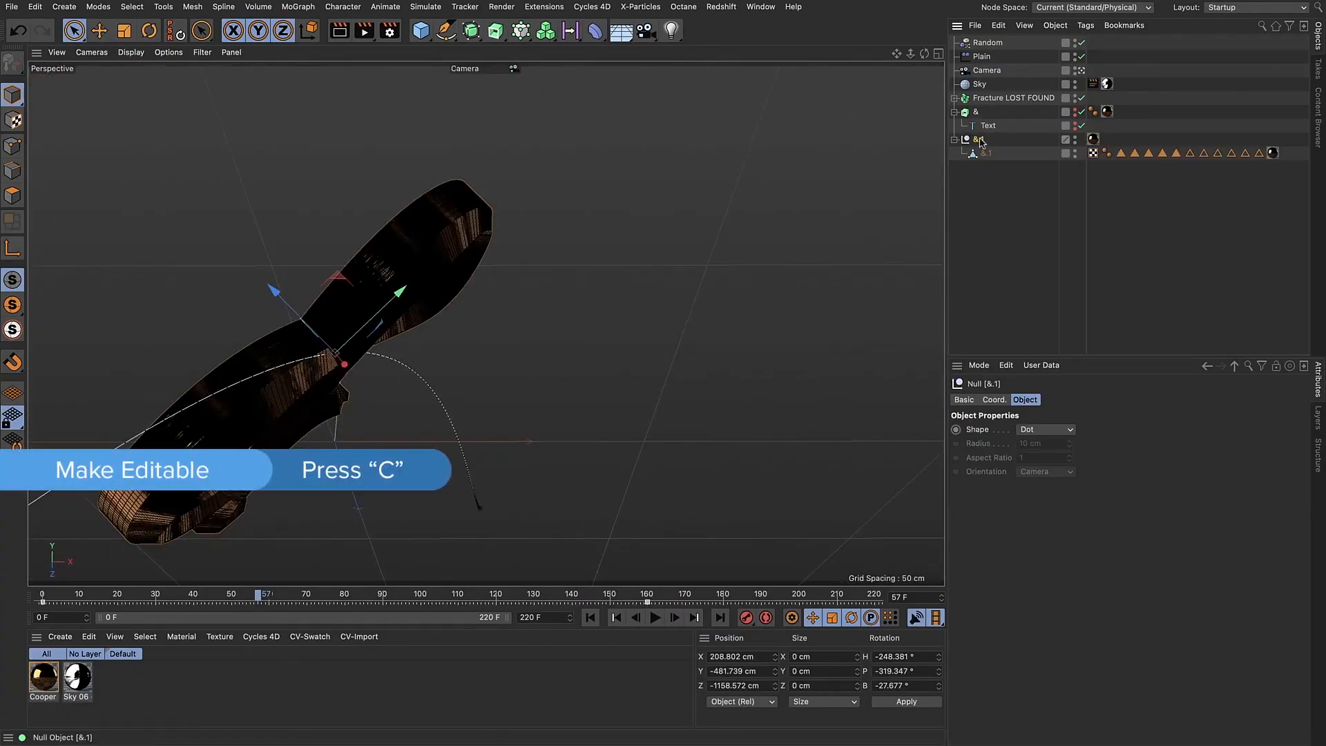
{"action": "left_click", "coordinate": [986, 153]}
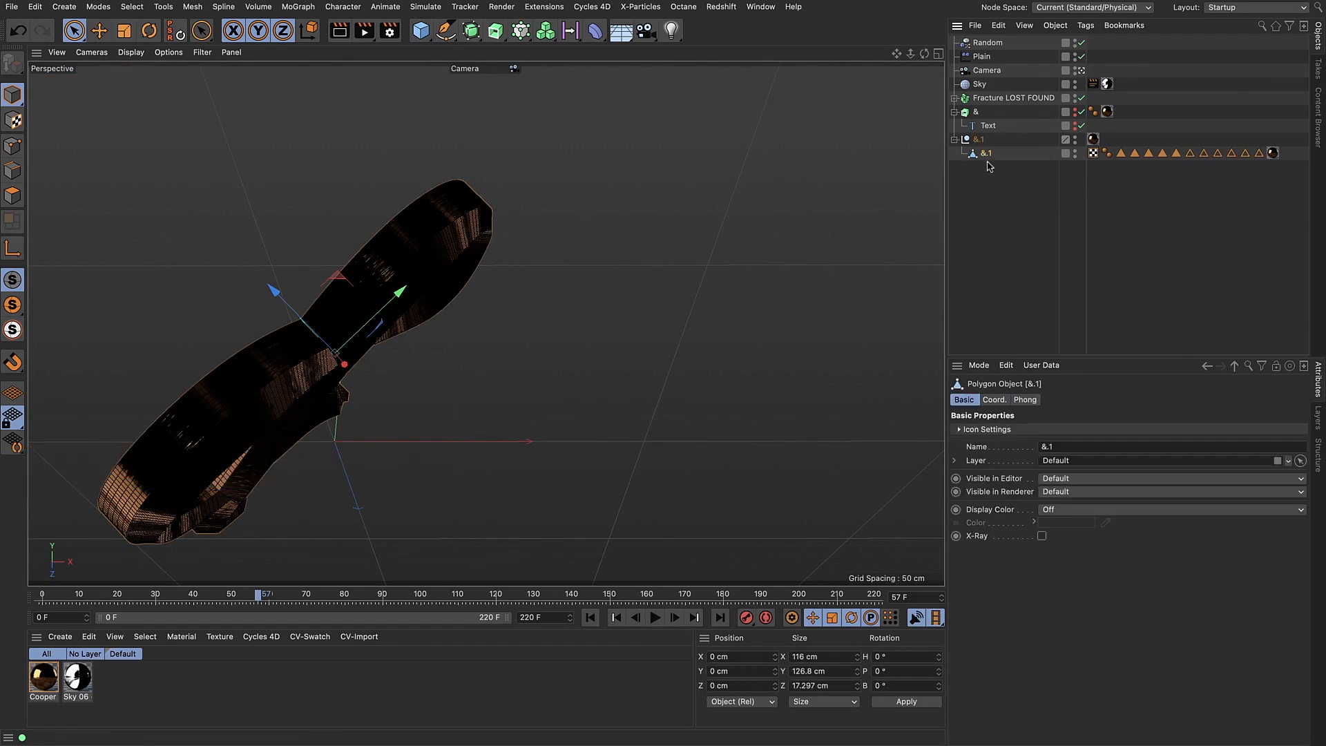
{"action": "left_click", "coordinate": [1272, 154]}
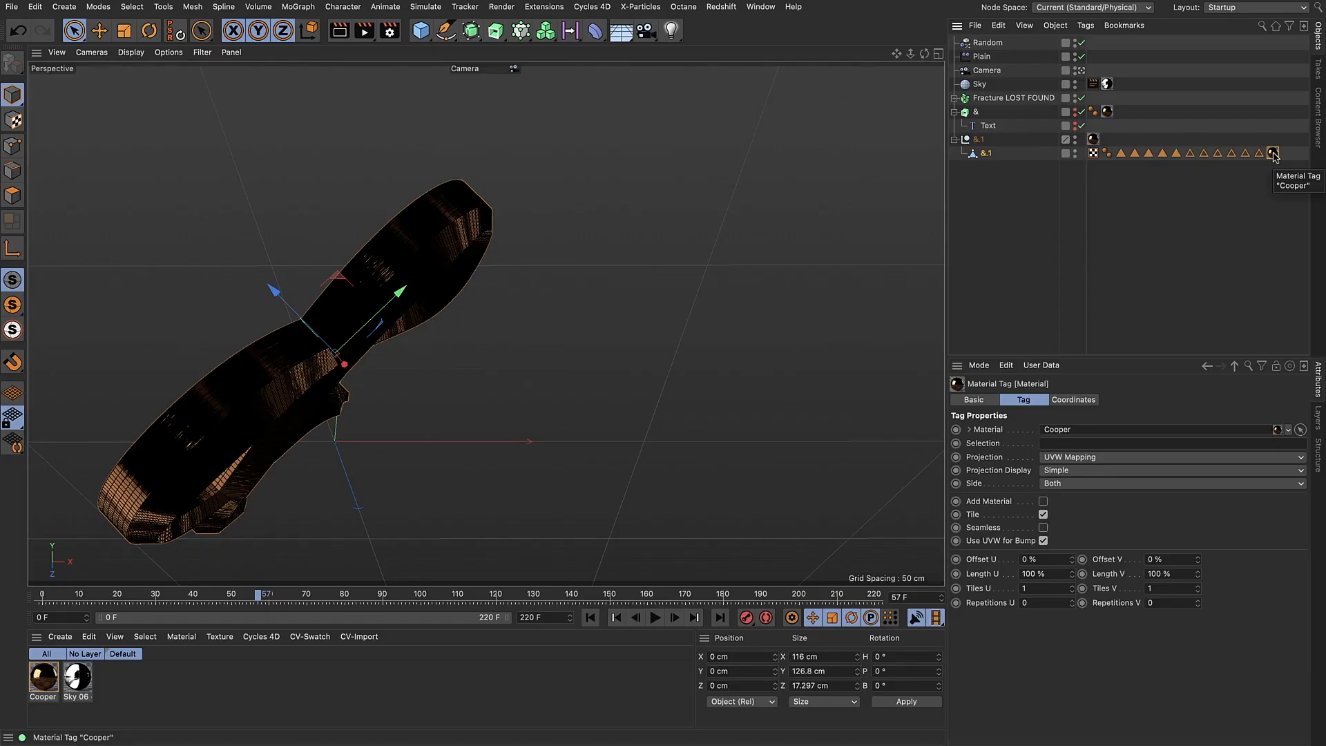
{"action": "key", "text": "Delete"}
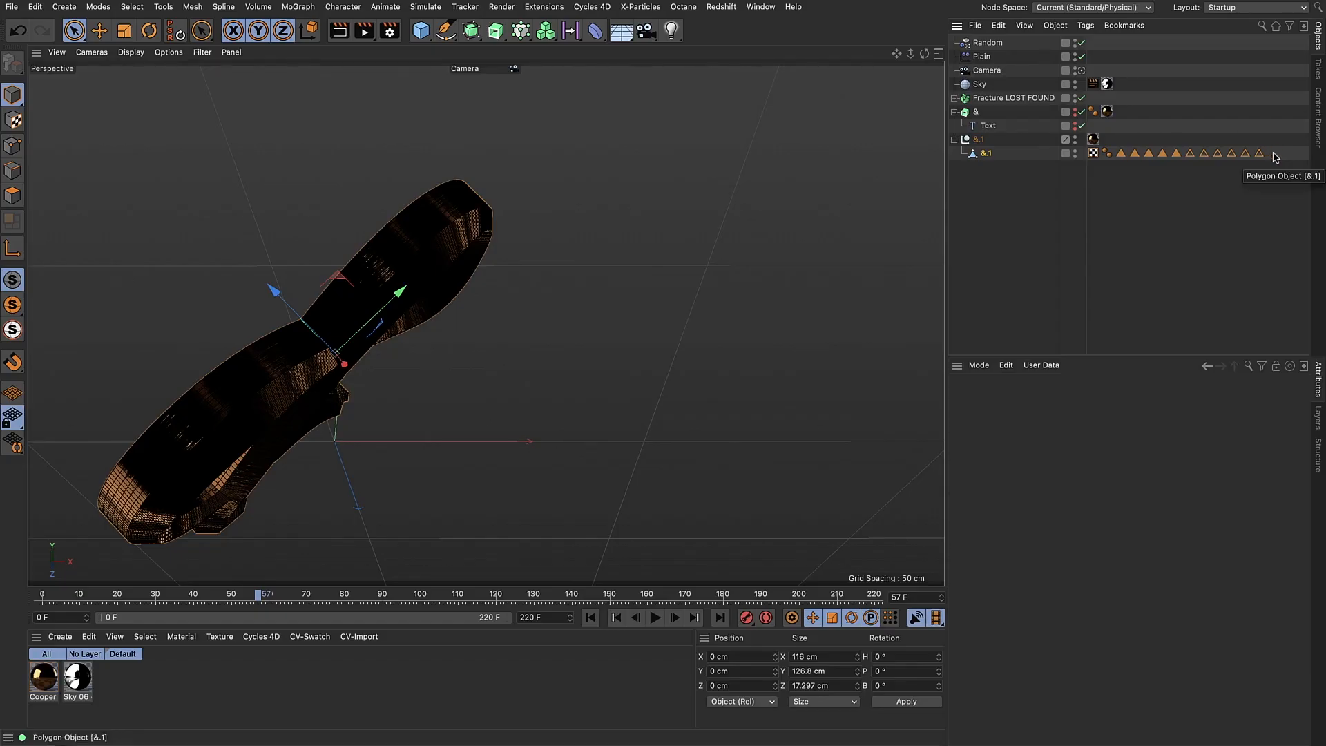
Copy the &.1 polygon object into a new project and reset its position and rotation to zero
{"action": "left_click", "coordinate": [988, 154]}
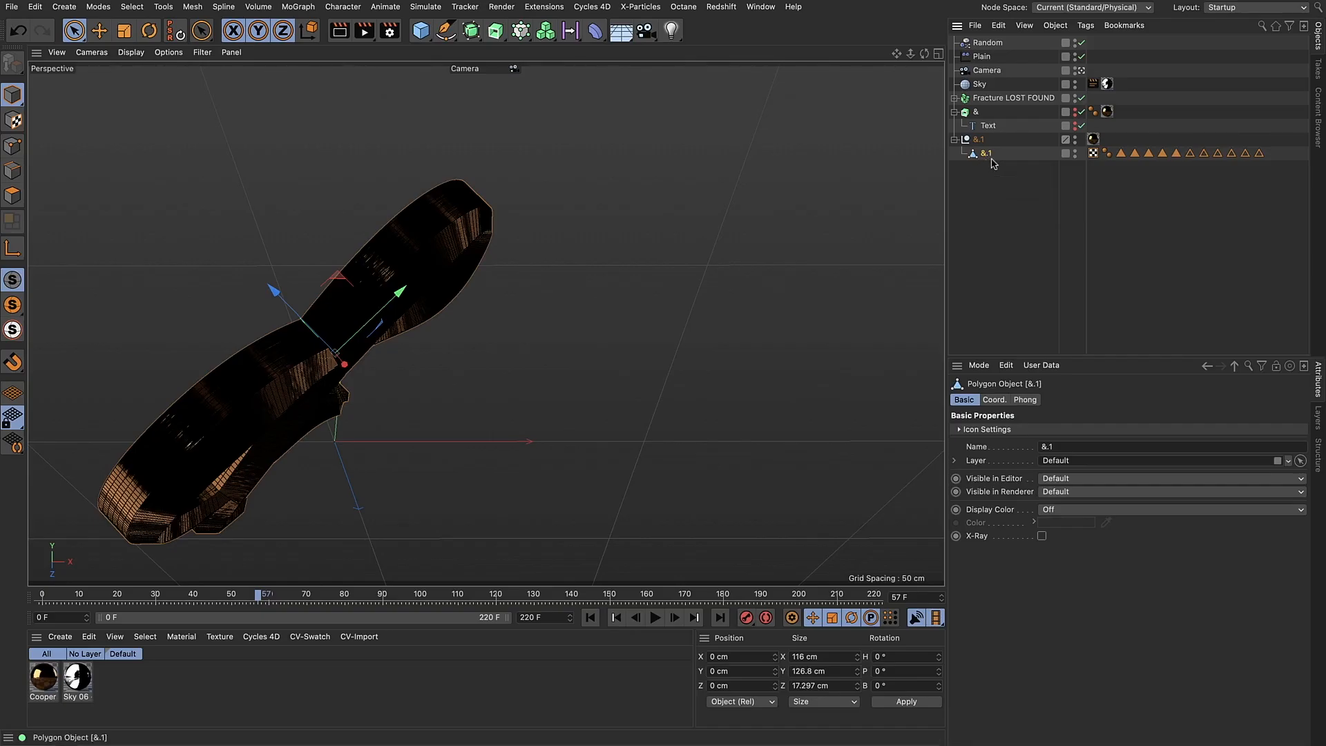
{"action": "key", "text": "ctrl+c"}
{"action": "left_click", "coordinate": [11, 9]}
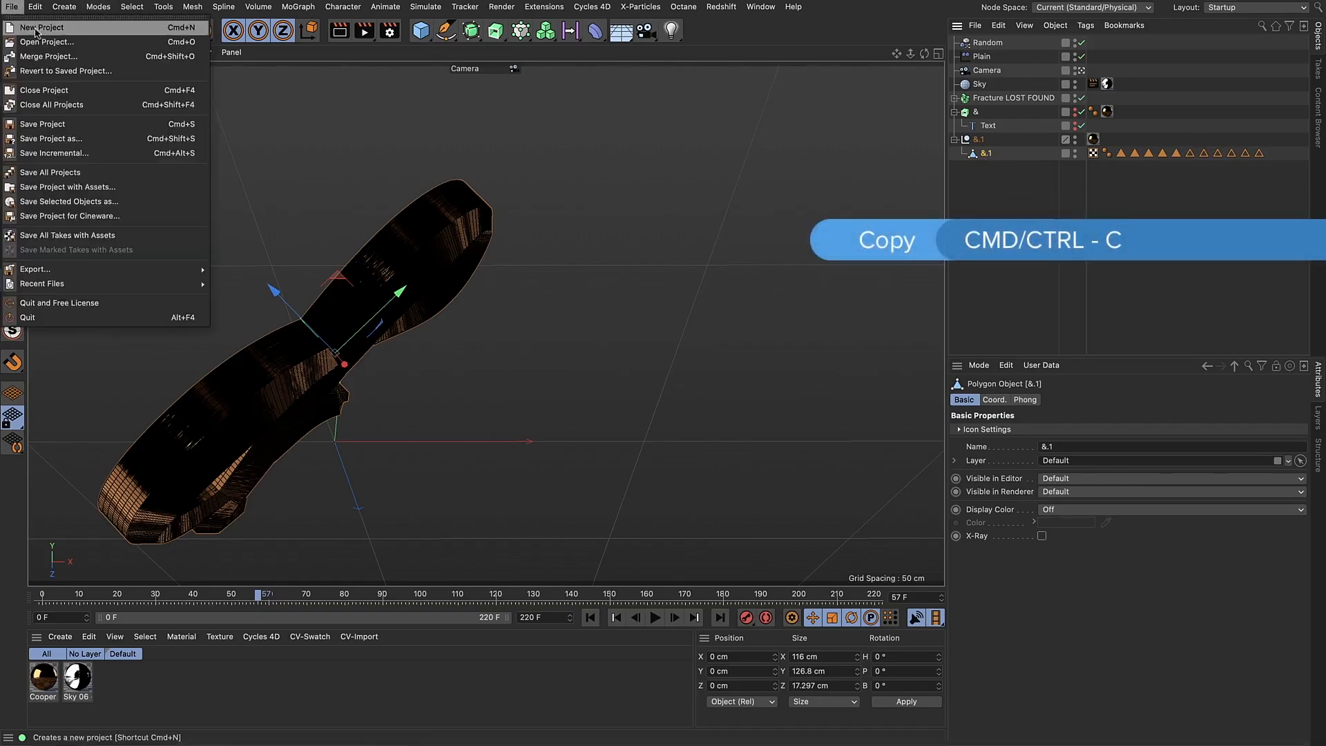
{"action": "left_click", "coordinate": [38, 27]}
{"action": "key", "text": "ctrl+v"}
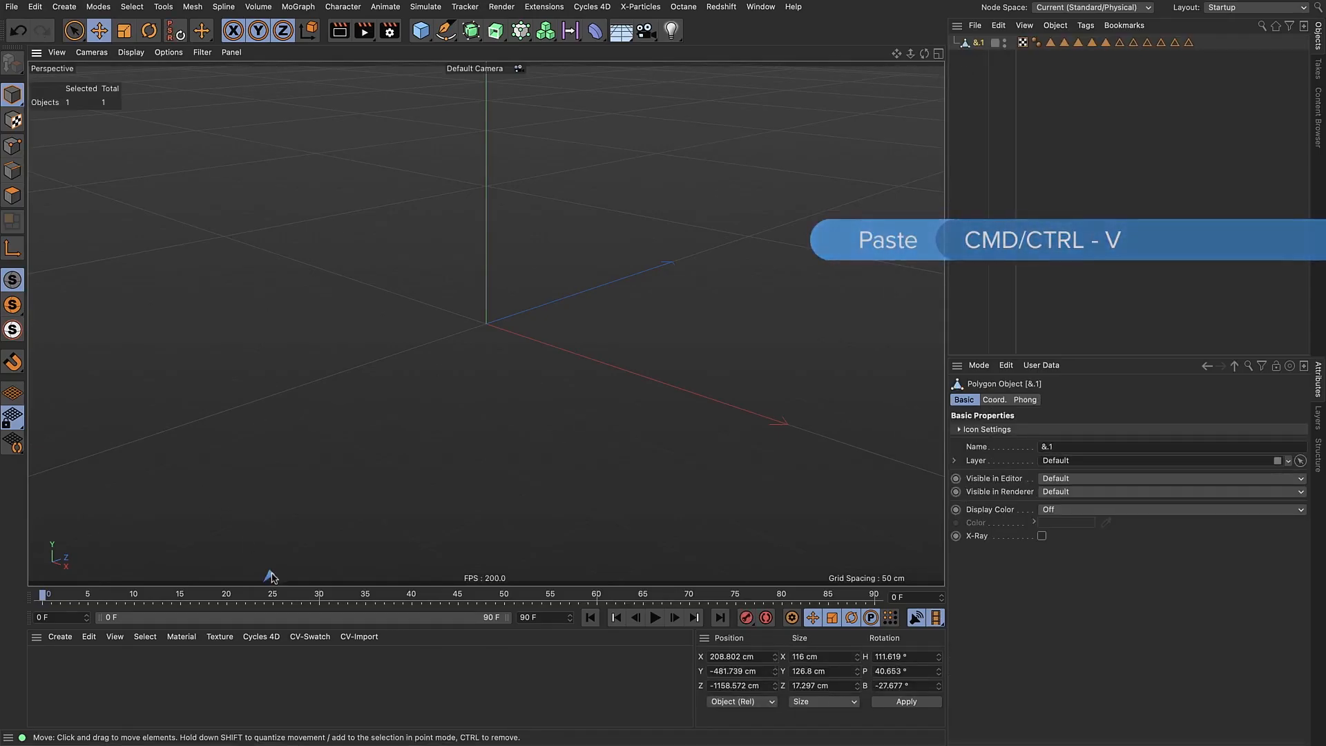
{"action": "left_click", "coordinate": [177, 32]}
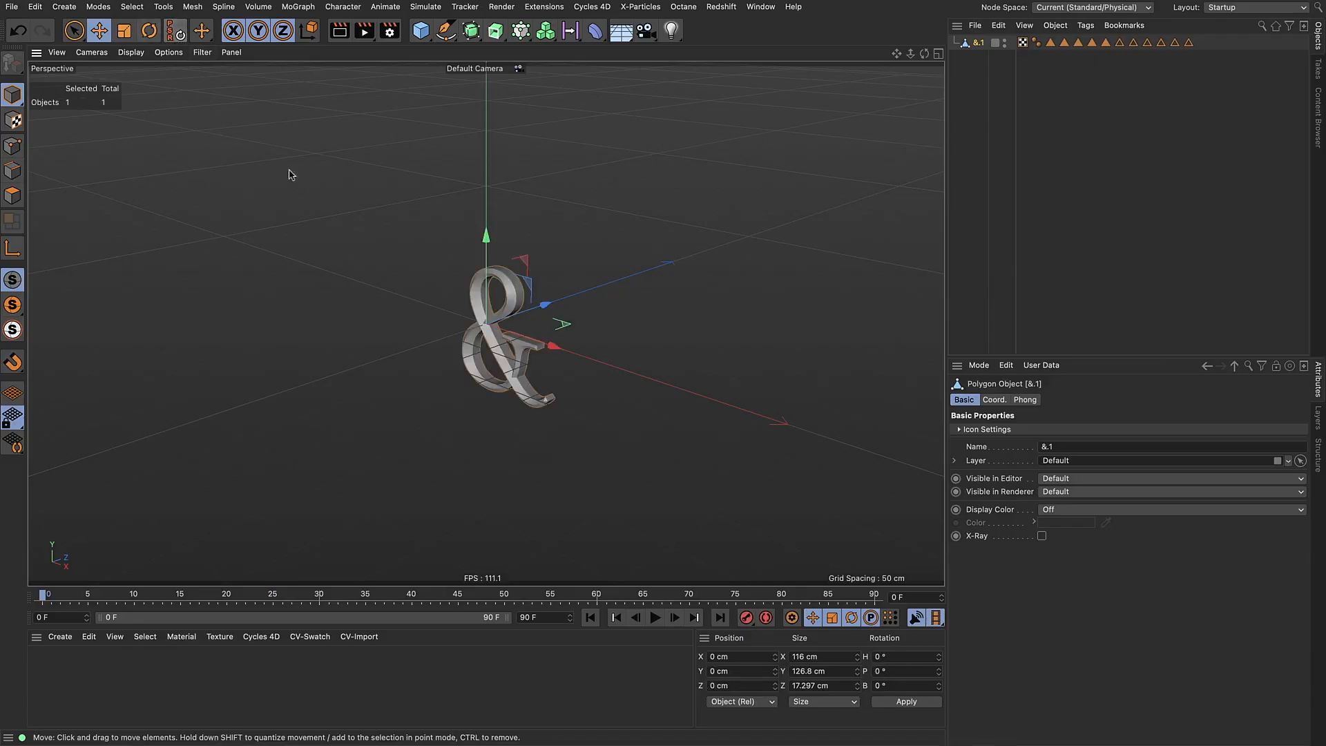
Display the ampersand up close with Gouraud Shading (Lines) to examine its subdivided mesh
{"action": "scroll", "coordinate": [481, 373], "scroll_direction": "up", "scroll_amount": 8}
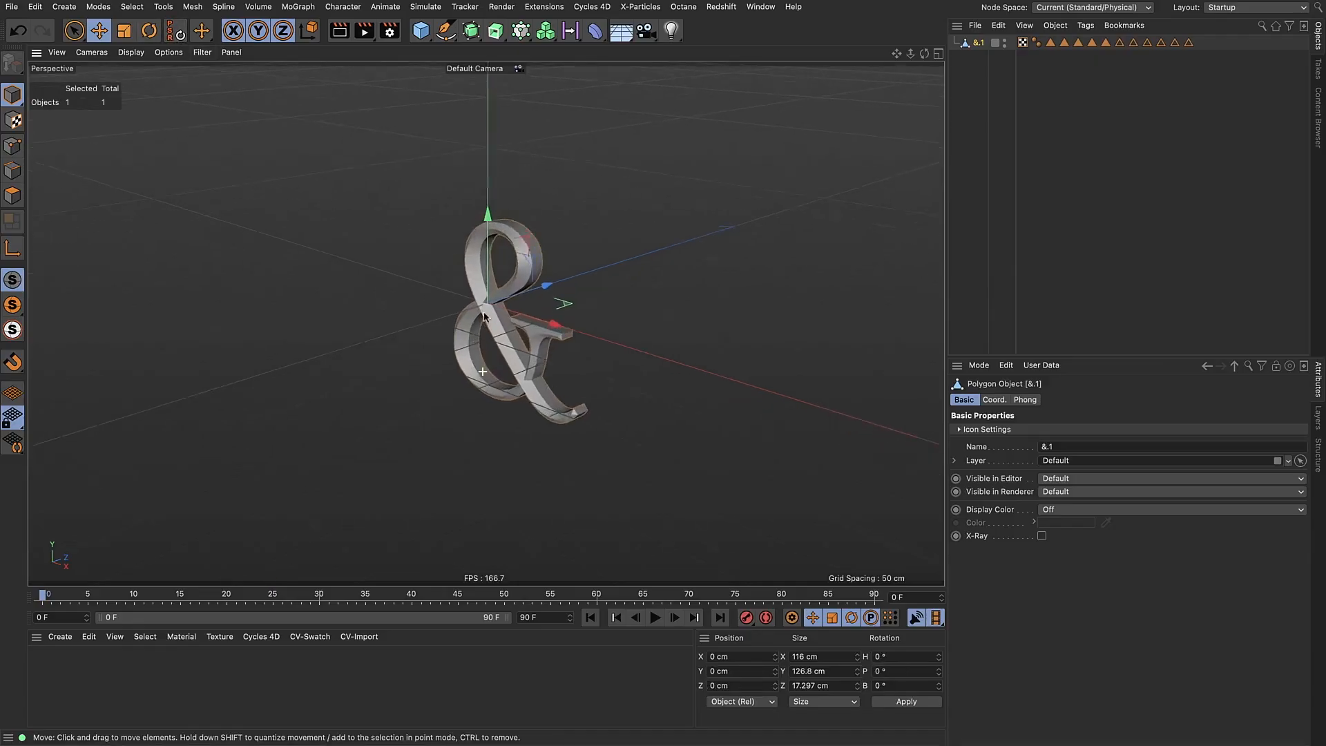
{"action": "middle_click_drag", "start_coordinate": [503, 195], "coordinate": [456, 285], "text": "alt"}
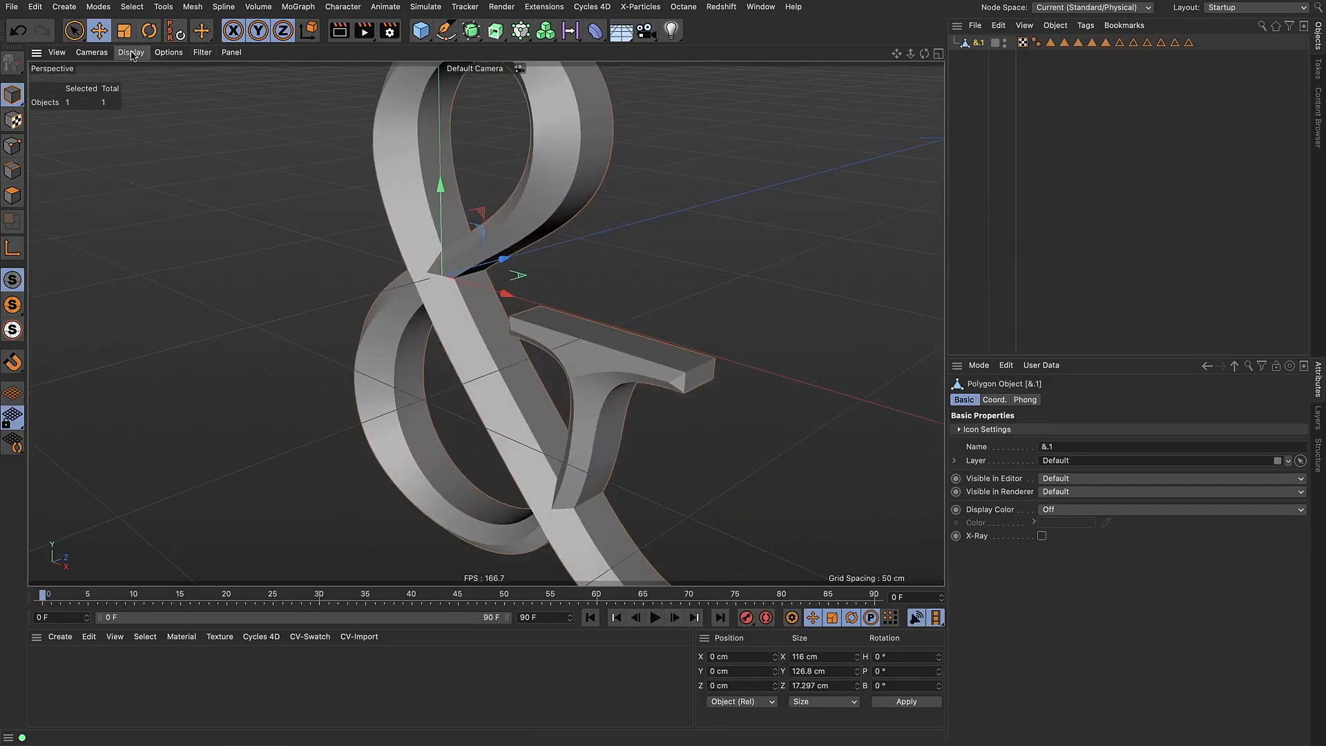
{"action": "left_click", "coordinate": [131, 52]}
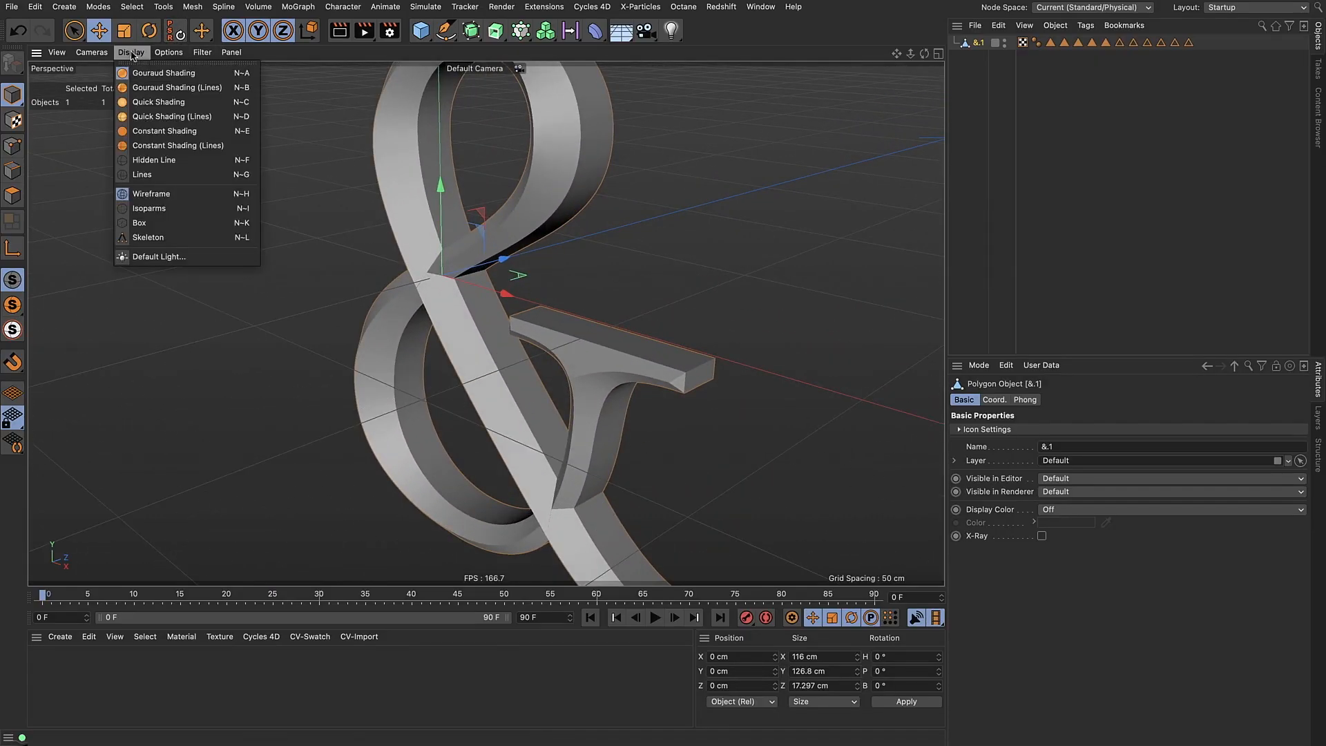
{"action": "left_click", "coordinate": [168, 87]}
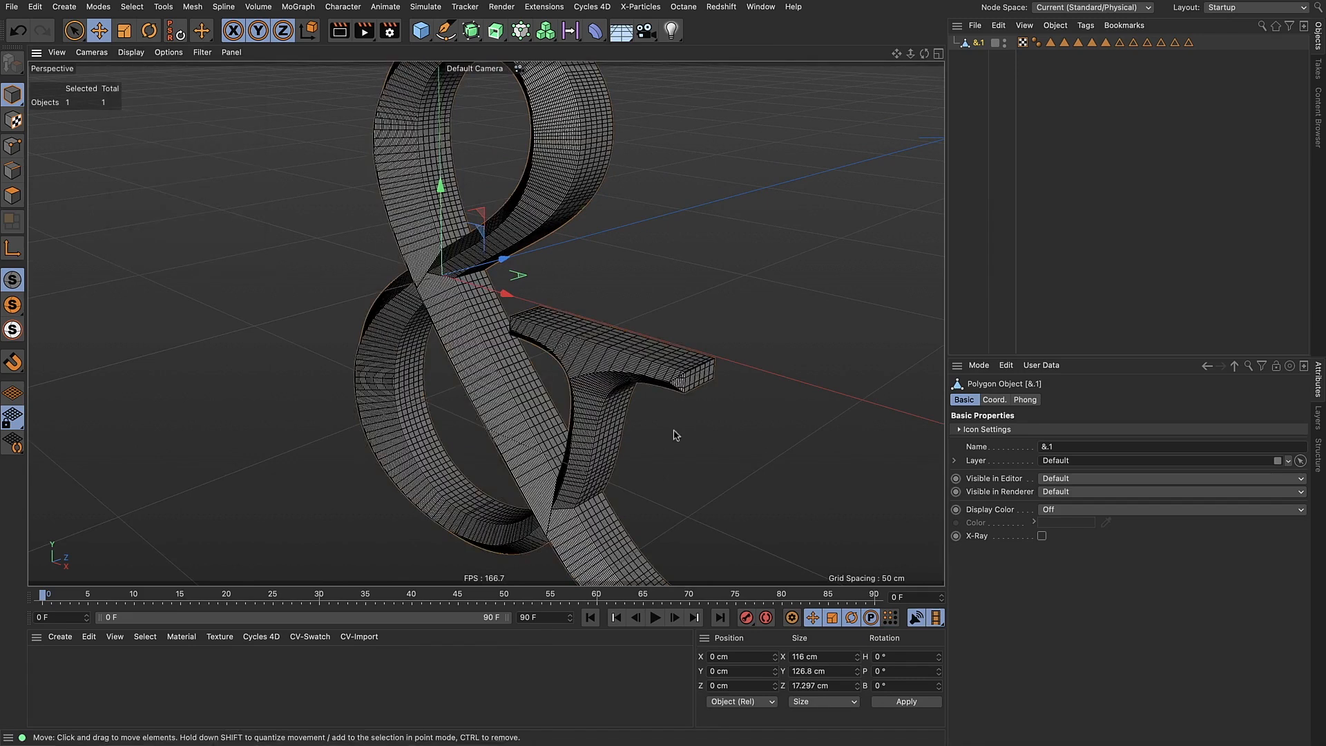
Switch to the Sculpt layout and make the ampersand a sculpt object using a subdivide smoothness of 0
{"action": "left_click", "coordinate": [1231, 8]}
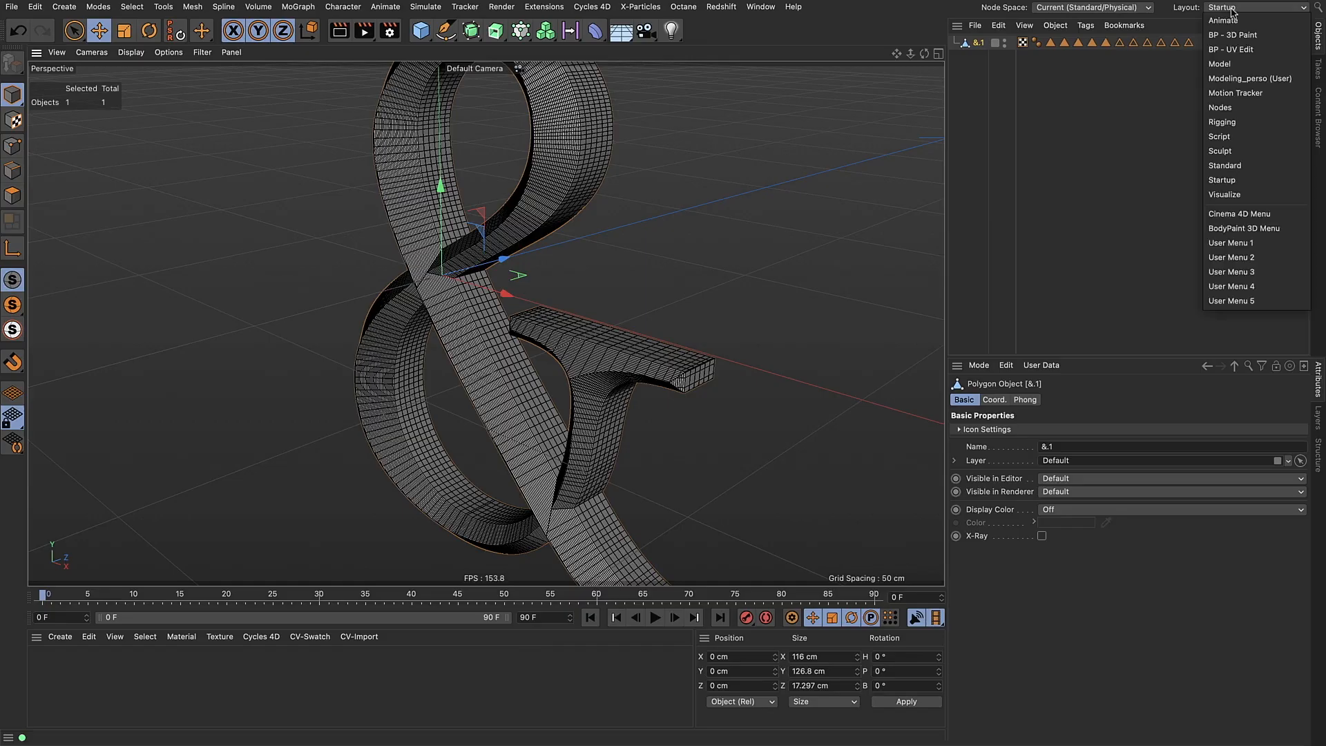
{"action": "left_click", "coordinate": [1254, 150]}
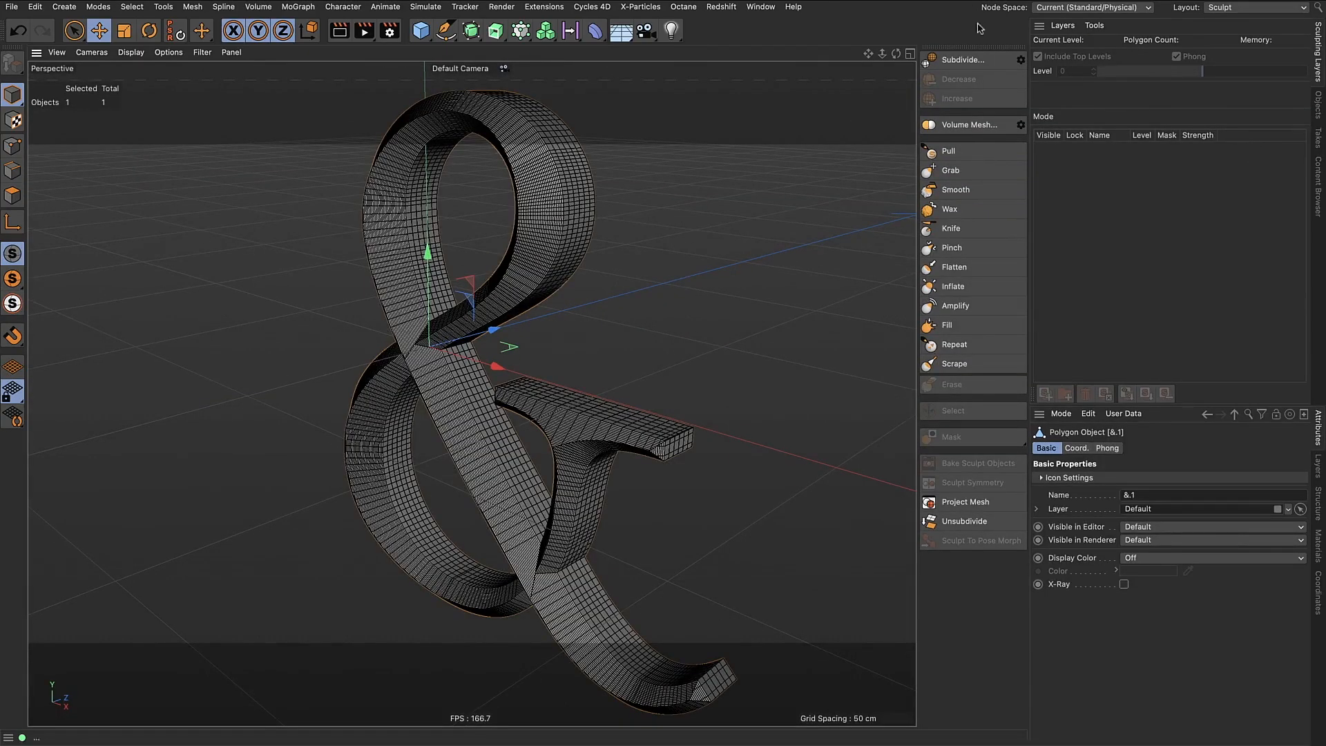
{"action": "left_click", "coordinate": [1021, 61]}
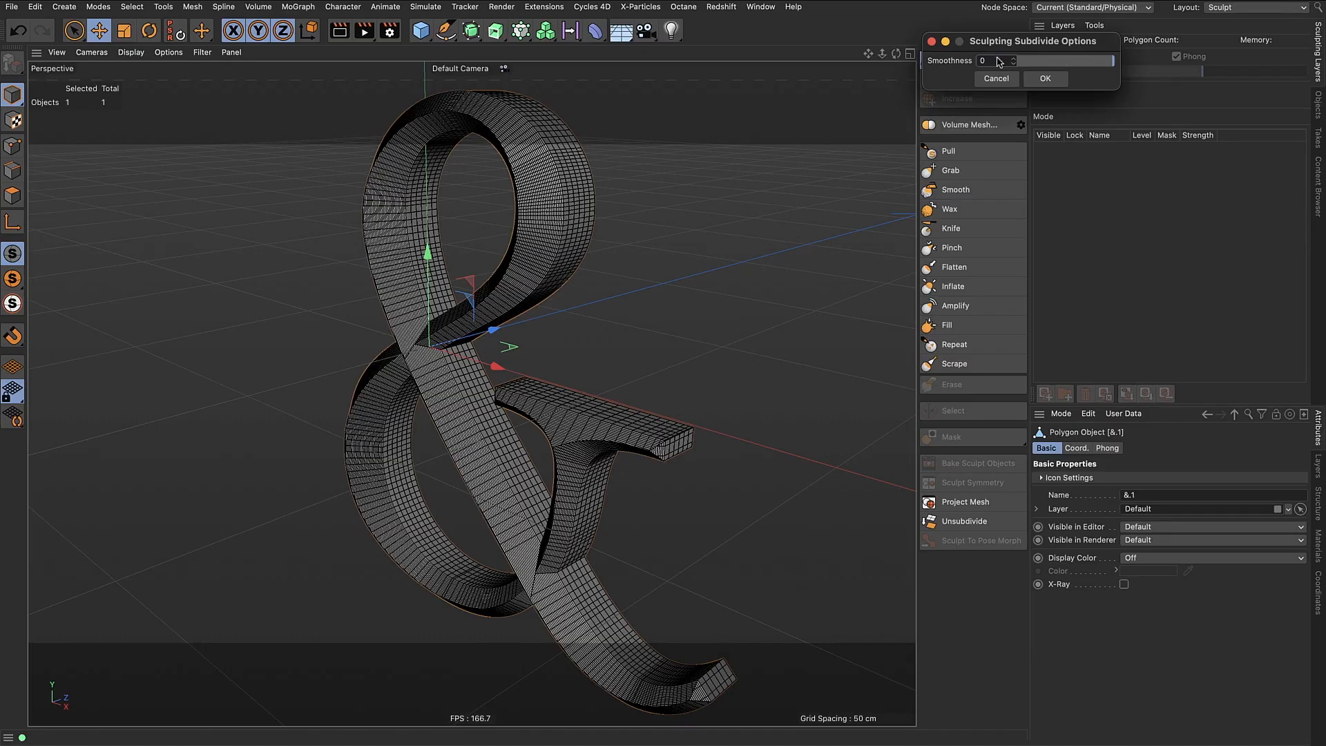
{"action": "type", "text": "0"}
{"action": "key", "text": "Return"}
Return the display to plain Gouraud Shading and subdivide the ampersand's sculpt base object to level 3
{"action": "left_click", "coordinate": [130, 52]}
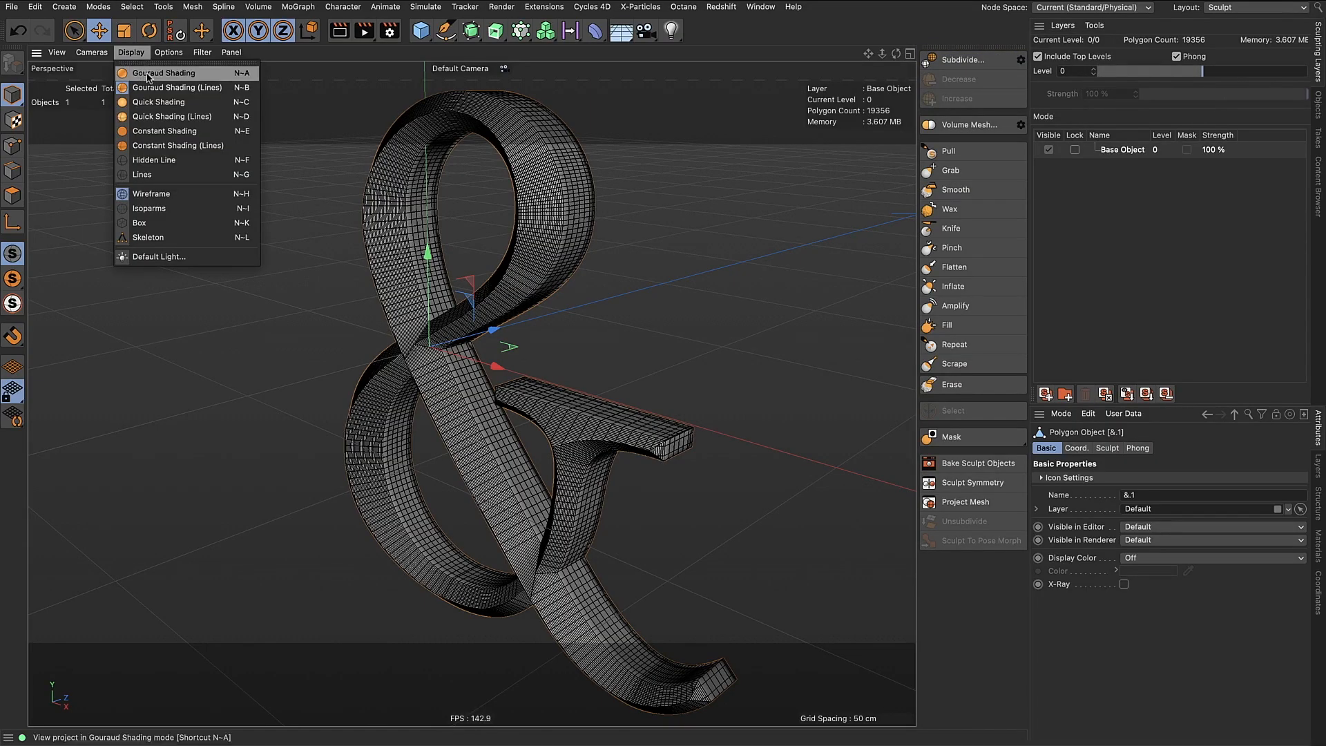
{"action": "left_click", "coordinate": [147, 75]}
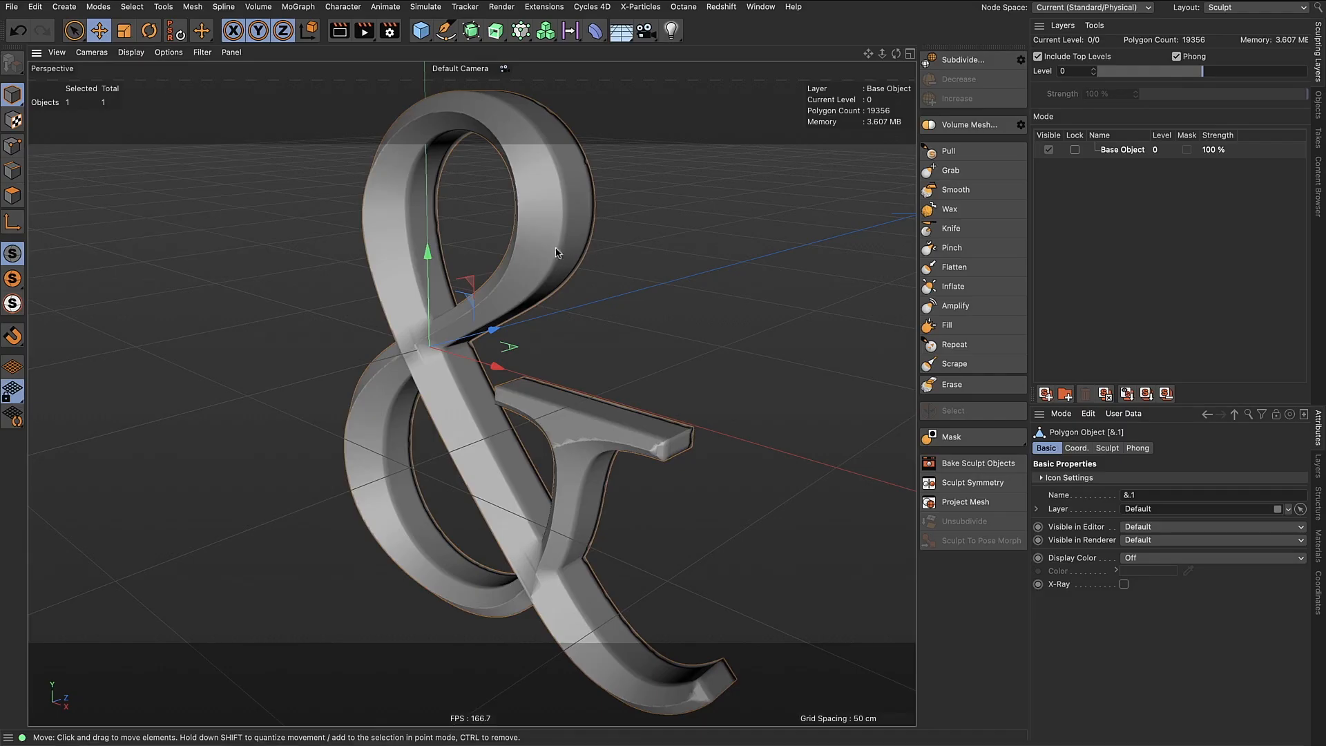
{"action": "left_click", "coordinate": [960, 60]}
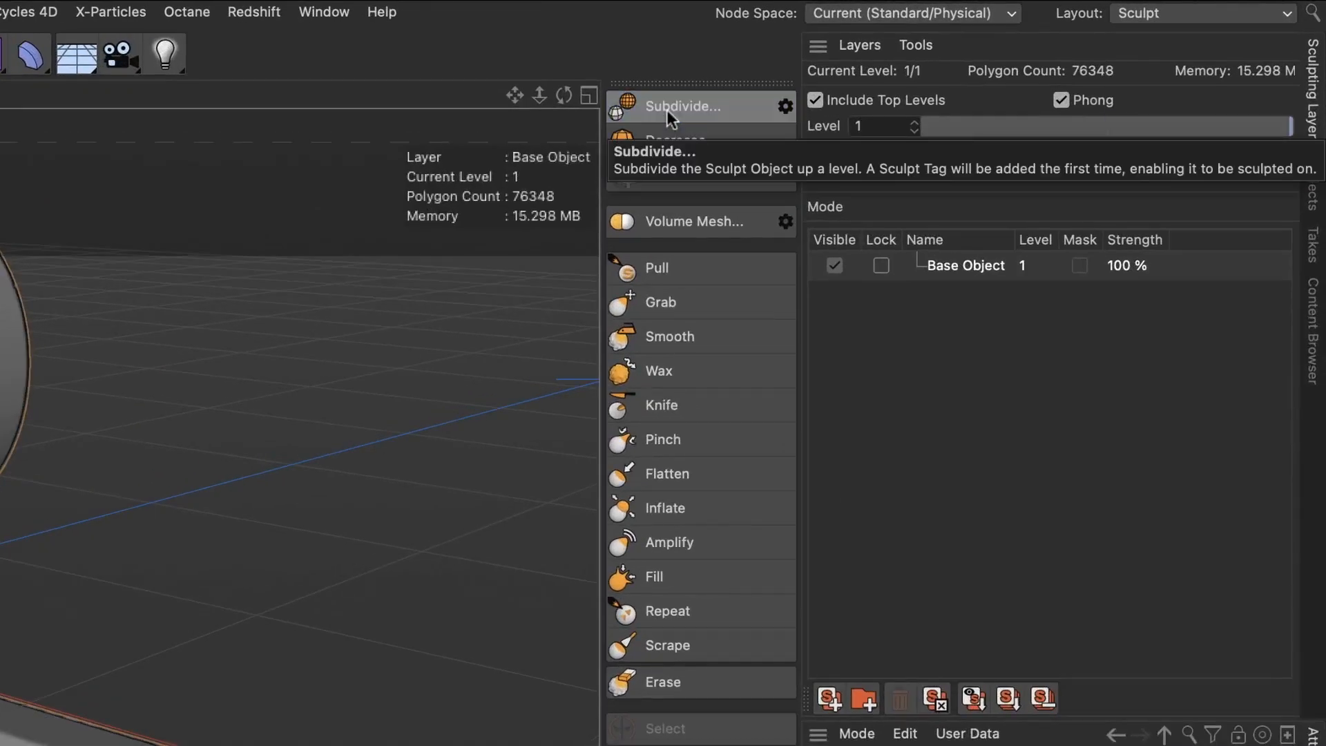
{"action": "left_click", "coordinate": [667, 110]}
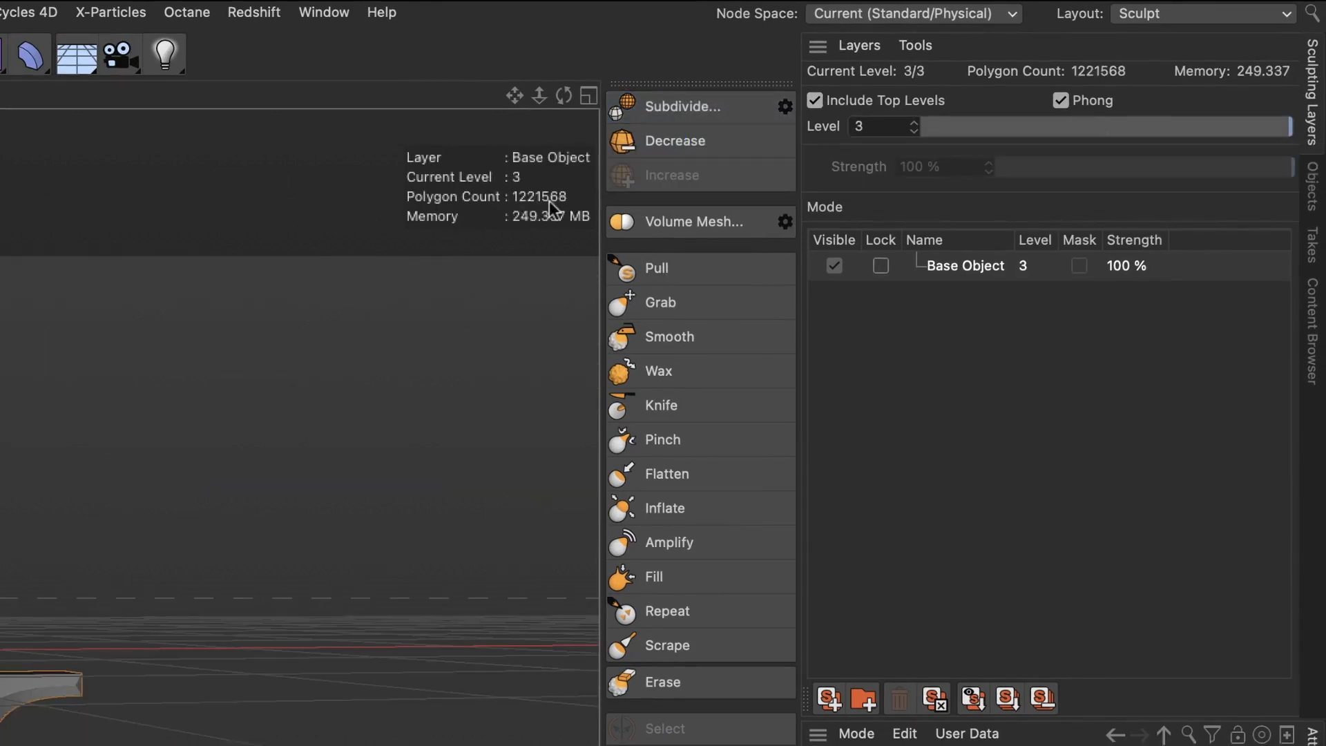
Activate the Pull brush for the ampersand's lower-left curve, with Link Size and Link Pressure enabled and the brush size reduced to 14
{"action": "left_click_drag", "start_coordinate": [384, 315], "coordinate": [382, 131]}
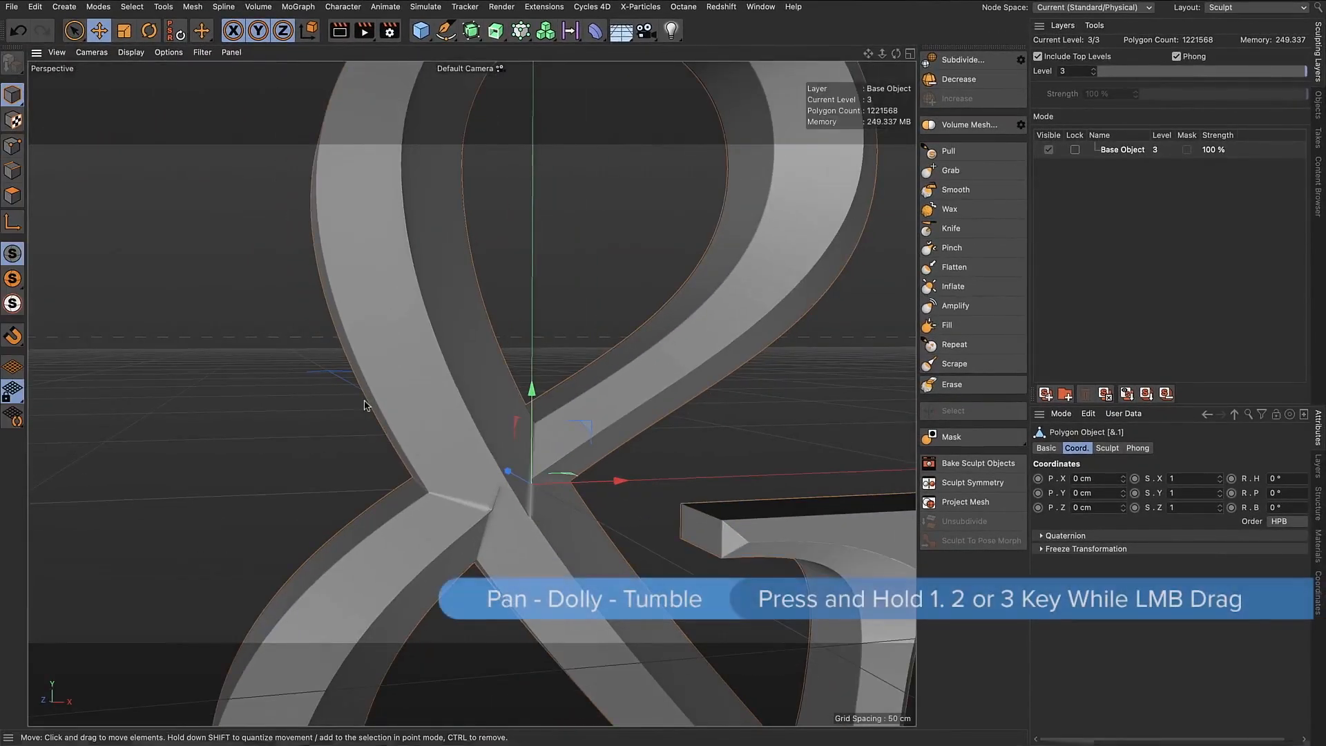
{"action": "left_click_drag", "start_coordinate": [365, 405], "coordinate": [432, 214]}
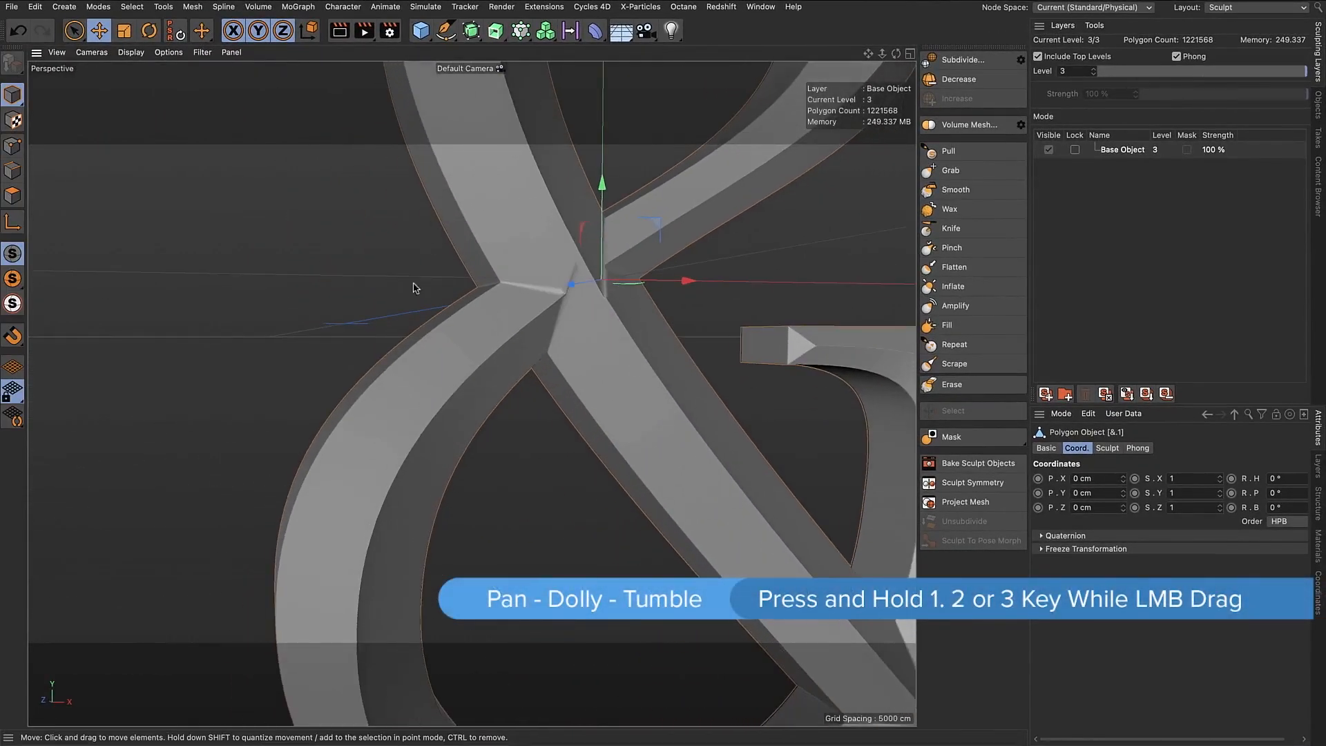
{"action": "left_click_drag", "start_coordinate": [362, 448], "coordinate": [400, 382]}
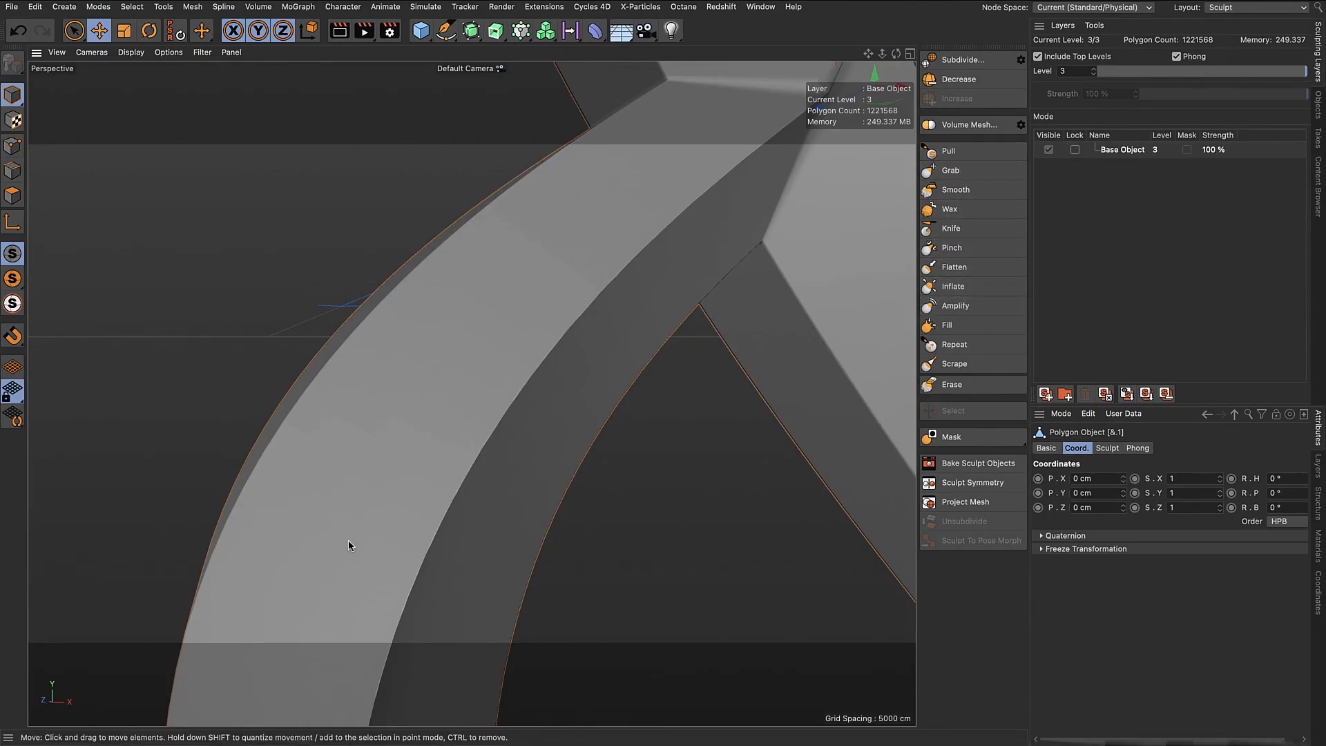
{"action": "left_click", "coordinate": [970, 159]}
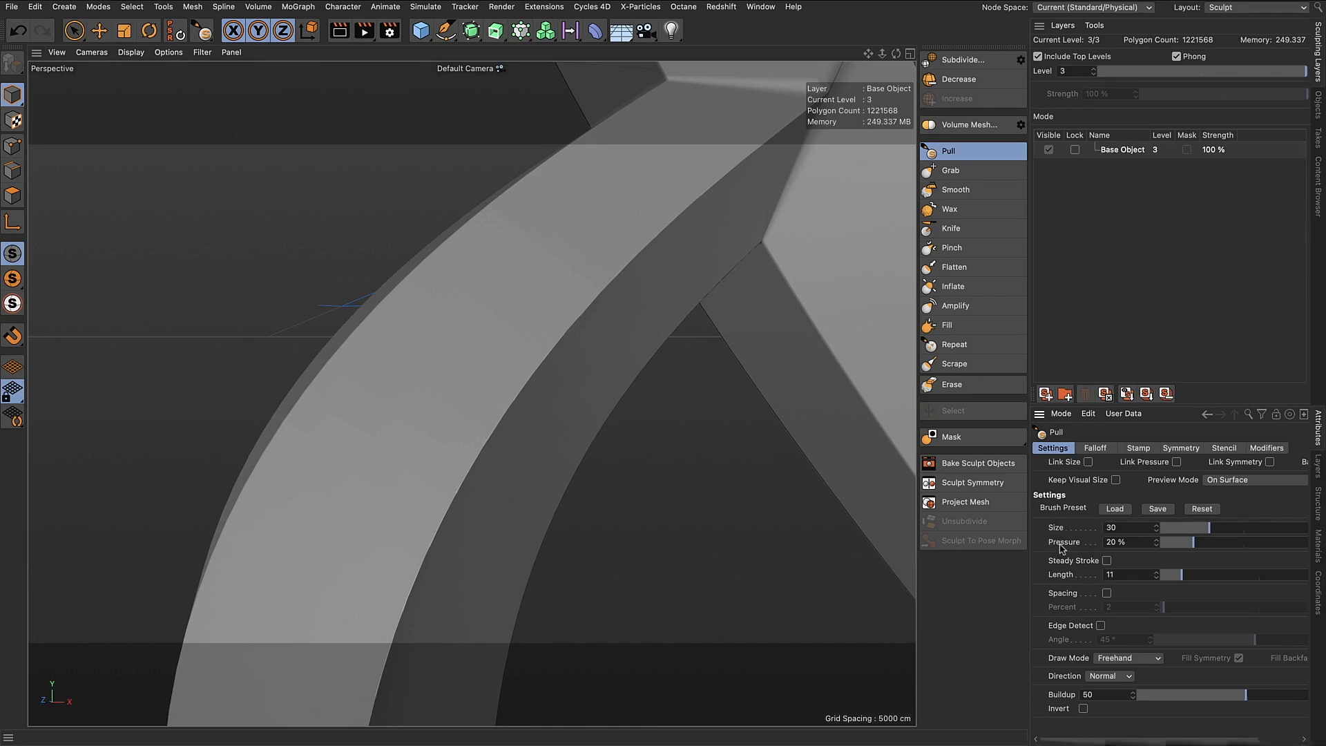
{"action": "left_click", "coordinate": [1176, 461]}
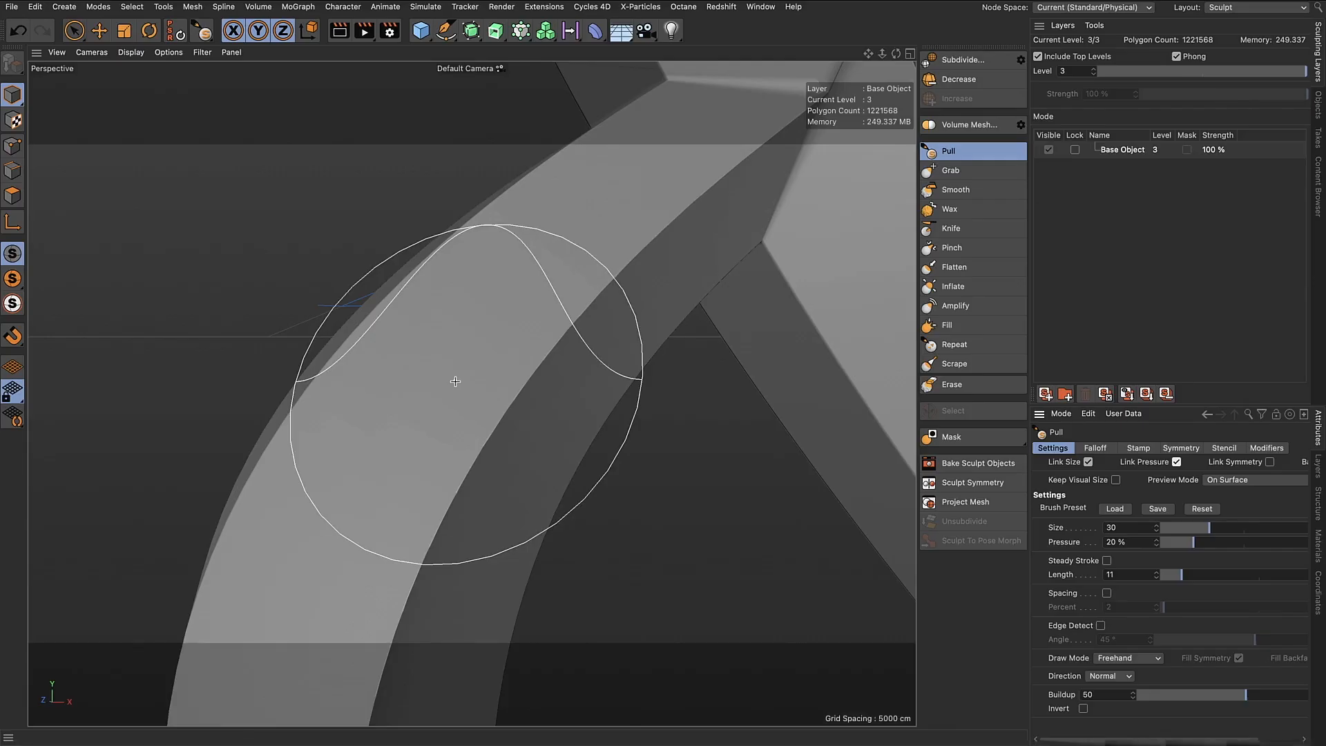
{"action": "key", "text": "bracketleft"}
{"action": "key", "text": "bracketleft"}
{"action": "key", "text": "bracketleft"}
{"action": "key", "text": "bracketleft"}
{"action": "key", "text": "bracketleft"}
{"action": "key", "text": "bracketleft"}
{"action": "key", "text": "bracketleft"}
{"action": "key", "text": "bracketleft"}
{"action": "key", "text": "bracketleft"}
{"action": "key", "text": "bracketleft"}
{"action": "key", "text": "bracketleft"}
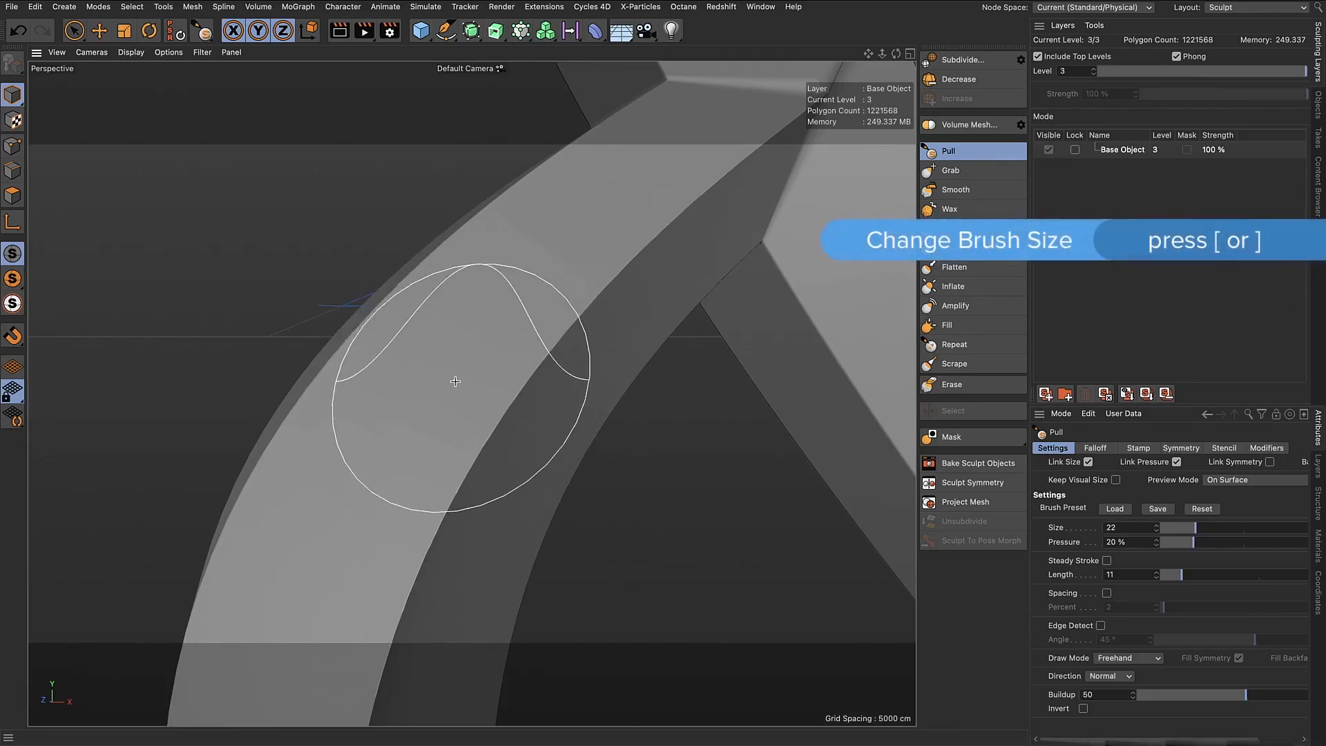
{"action": "key", "text": "bracketleft"}
{"action": "key", "text": "bracketleft"}
{"action": "key", "text": "bracketleft"}
{"action": "key", "text": "bracketleft"}
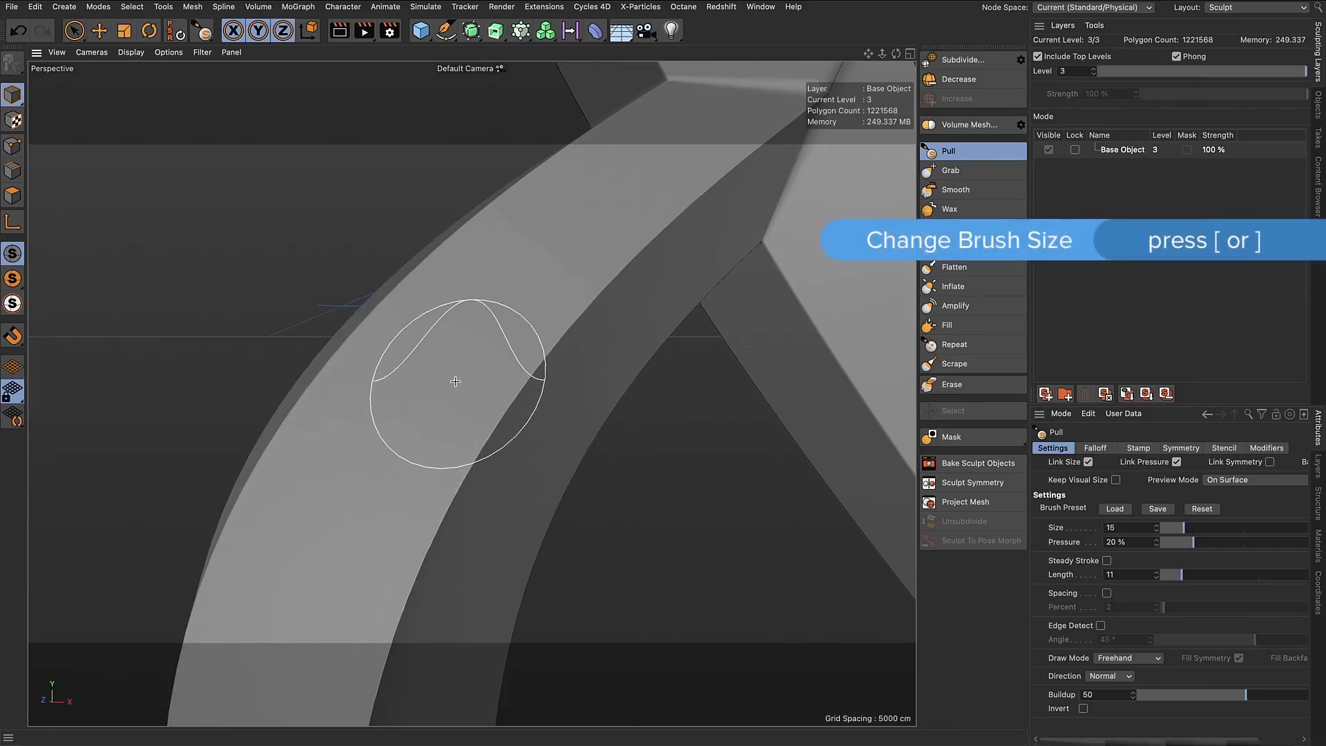
{"action": "key", "text": "bracketleft"}
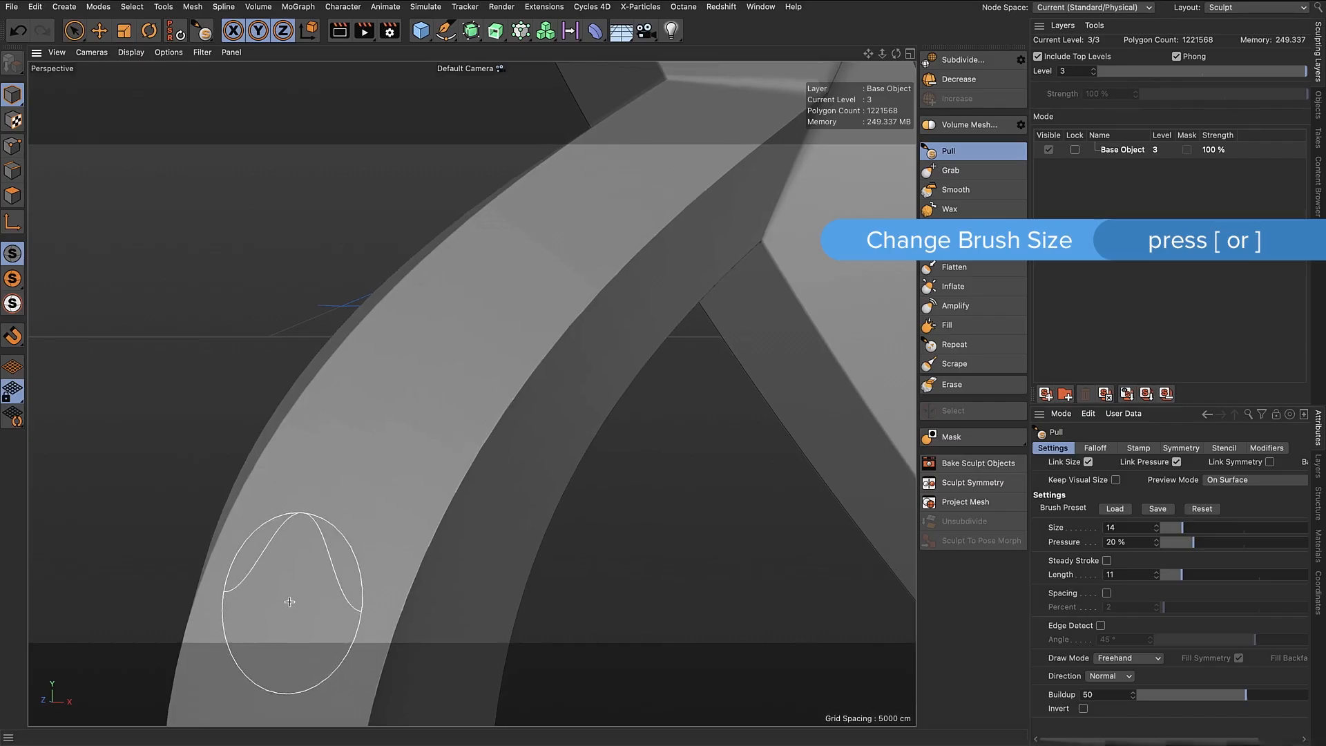
{"action": "mouse_move", "coordinate": [301, 581]}
{"action": "left_mouse_down"}
{"action": "mouse_move", "coordinate": [524, 281]}
{"action": "mouse_move", "coordinate": [346, 468]}
{"action": "mouse_move", "coordinate": [284, 627]}
{"action": "mouse_move", "coordinate": [556, 319]}
{"action": "mouse_move", "coordinate": [257, 646]}
{"action": "left_mouse_up"}
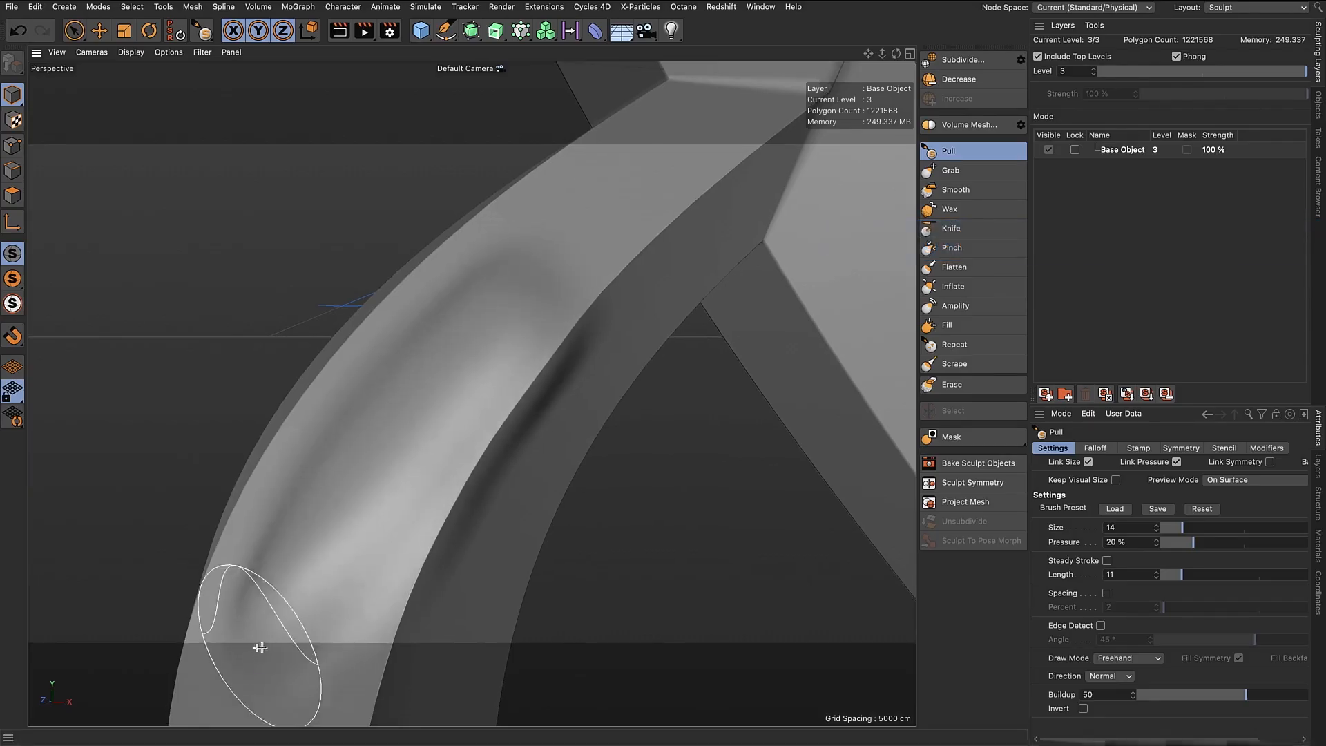
{"action": "mouse_move", "coordinate": [298, 598]}
{"action": "left_mouse_down", "text": "alt"}
{"action": "mouse_move", "coordinate": [429, 606]}
{"action": "mouse_move", "coordinate": [226, 551]}
{"action": "mouse_move", "coordinate": [296, 587]}
{"action": "mouse_move", "coordinate": [390, 604]}
{"action": "left_mouse_up", "text": "alt"}
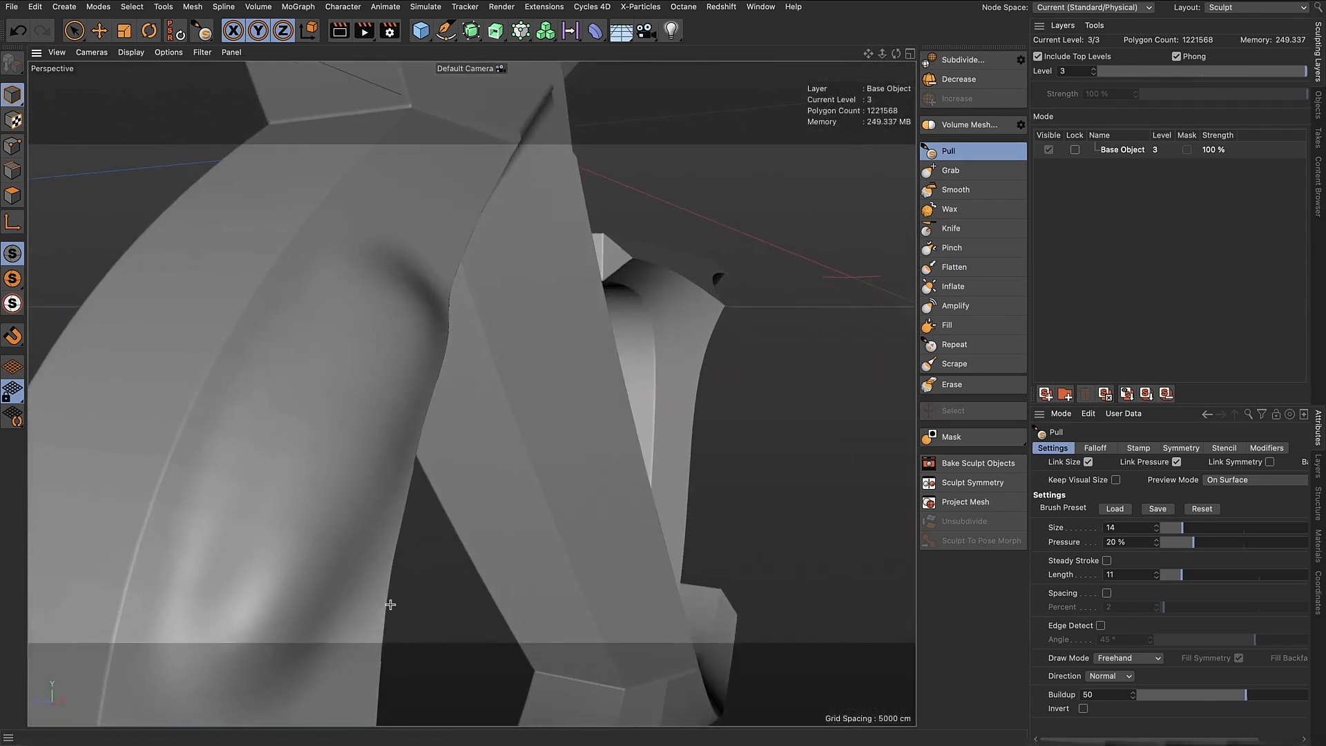
{"action": "key", "text": "ctrl+z"}
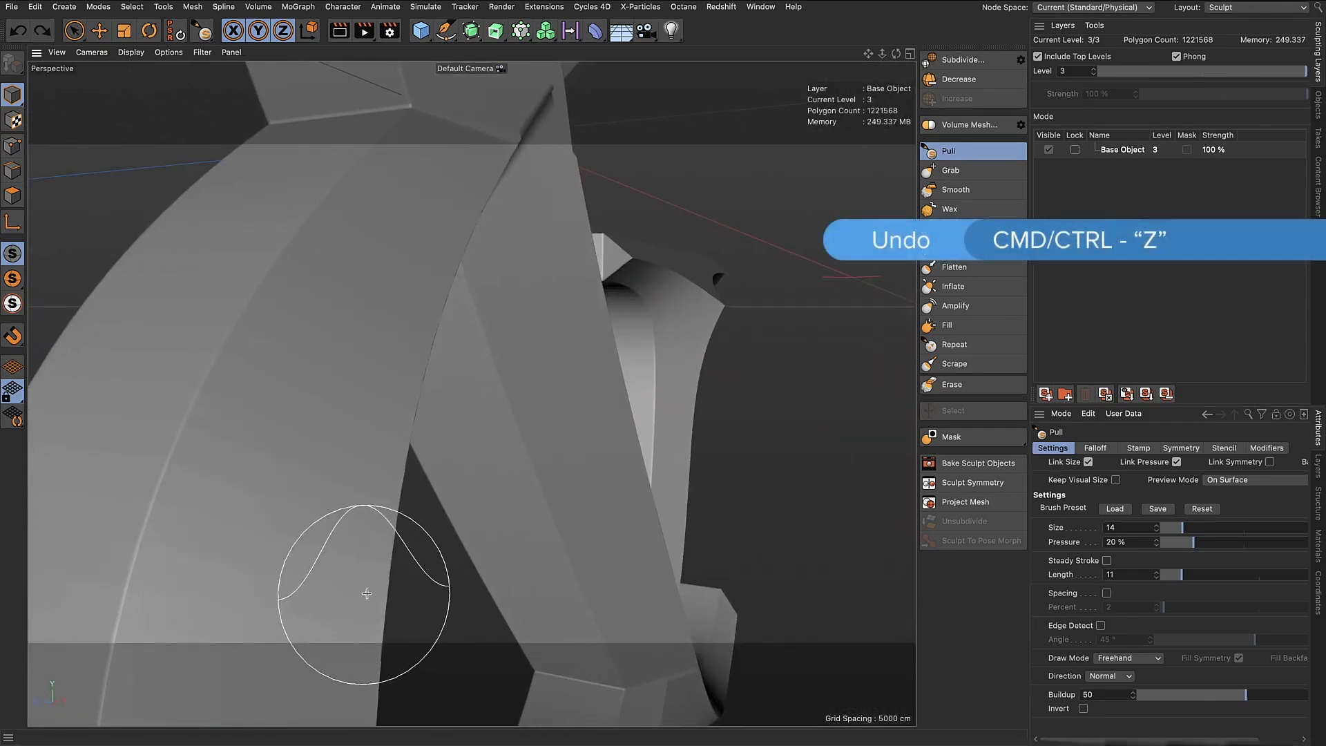
Lower the Pull brush pressure to 11.9% and raise subtle bumps along the front face of the lower-left curve
{"action": "left_click_drag", "start_coordinate": [1193, 543], "coordinate": [1181, 547]}
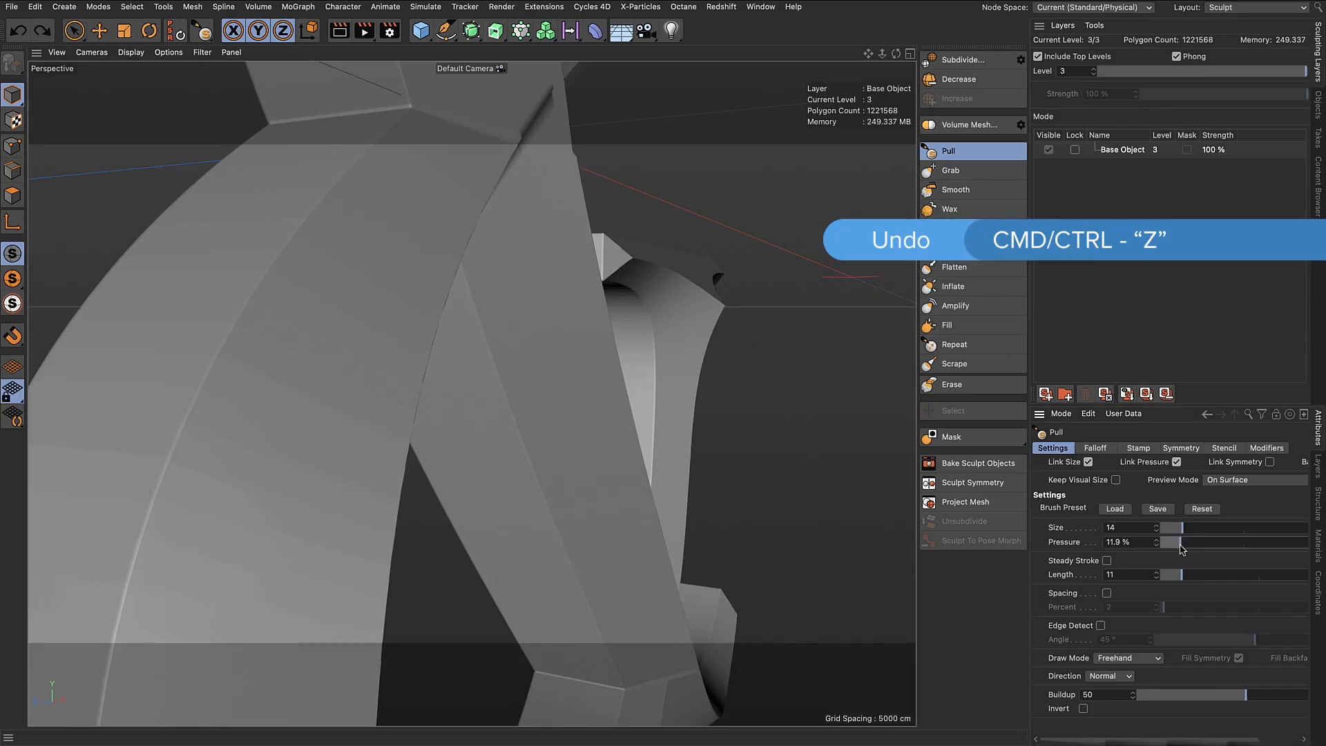
{"action": "left_click_drag", "start_coordinate": [305, 382], "coordinate": [293, 618]}
{"action": "left_click_drag", "start_coordinate": [349, 305], "coordinate": [361, 276]}
Carve a long groove into the inner side of the lower-left curve with inverted Pull strokes
{"action": "left_click_drag", "start_coordinate": [477, 455], "coordinate": [298, 435], "text": "alt"}
{"action": "mouse_move", "coordinate": [245, 455]}
{"action": "middle_mouse_down", "text": "alt"}
{"action": "mouse_move", "coordinate": [397, 429]}
{"action": "mouse_move", "coordinate": [541, 426]}
{"action": "middle_mouse_up", "text": "alt"}
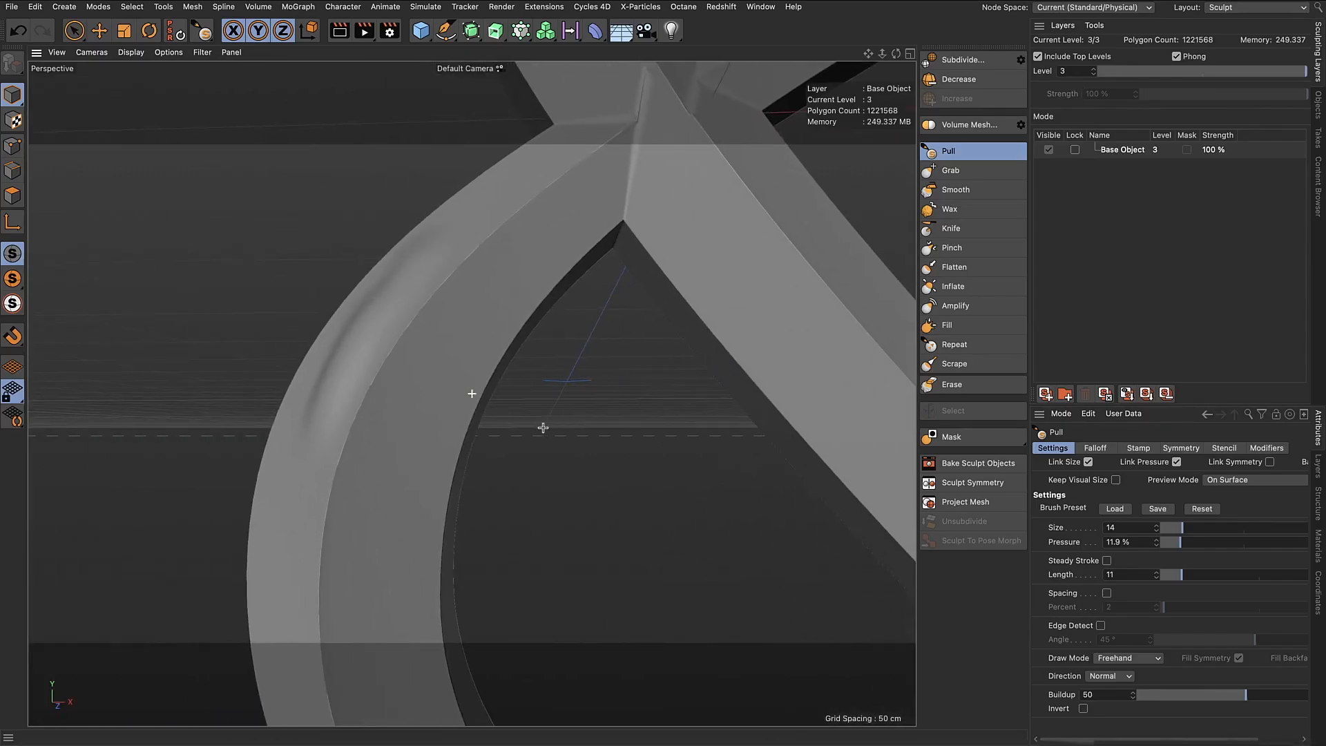
{"action": "mouse_move", "coordinate": [400, 495]}
{"action": "left_mouse_down", "text": "ctrl"}
{"action": "mouse_move", "coordinate": [390, 524]}
{"action": "mouse_move", "coordinate": [393, 491]}
{"action": "left_mouse_up", "text": "ctrl"}
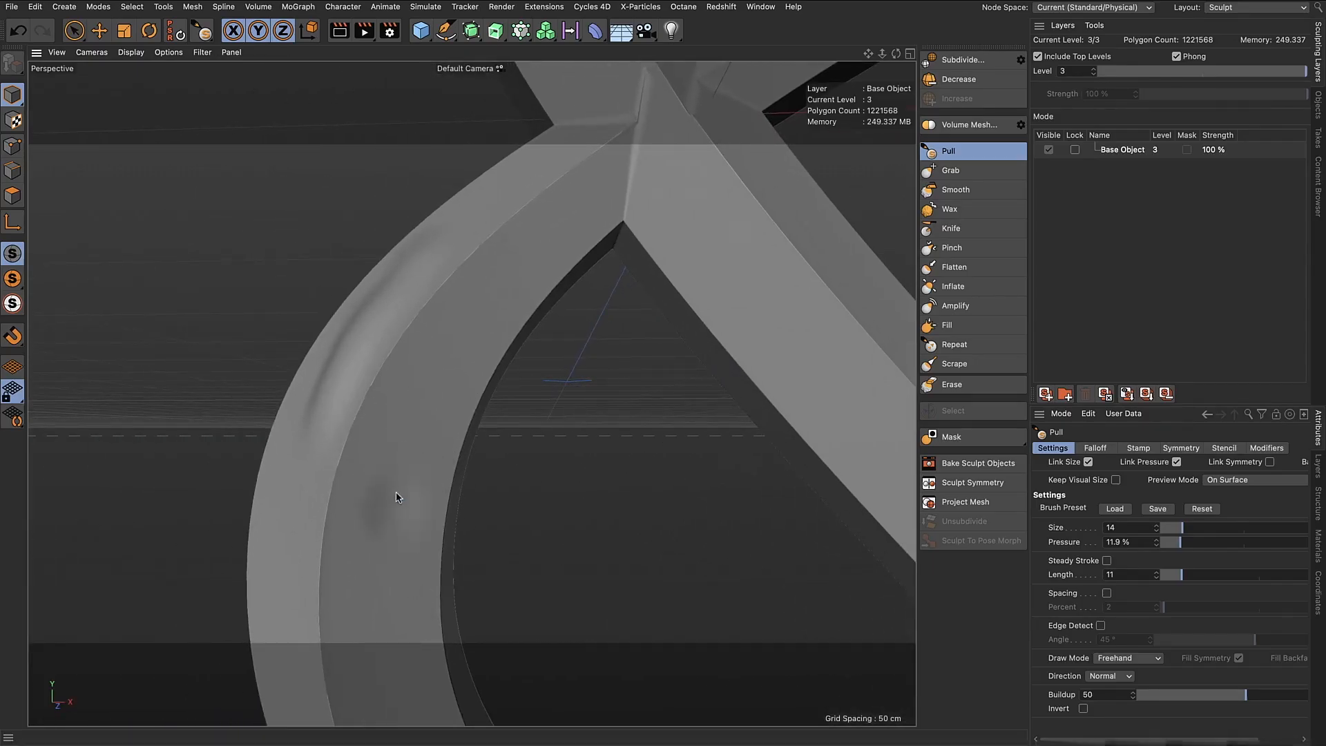
{"action": "left_click_drag", "start_coordinate": [432, 392], "coordinate": [478, 304], "text": "ctrl"}
{"action": "mouse_move", "coordinate": [421, 482]}
{"action": "left_mouse_down", "text": "ctrl"}
{"action": "mouse_move", "coordinate": [384, 577]}
{"action": "mouse_move", "coordinate": [458, 355]}
{"action": "mouse_move", "coordinate": [373, 623]}
{"action": "mouse_move", "coordinate": [427, 408]}
{"action": "mouse_move", "coordinate": [487, 295]}
{"action": "left_mouse_up", "text": "ctrl"}
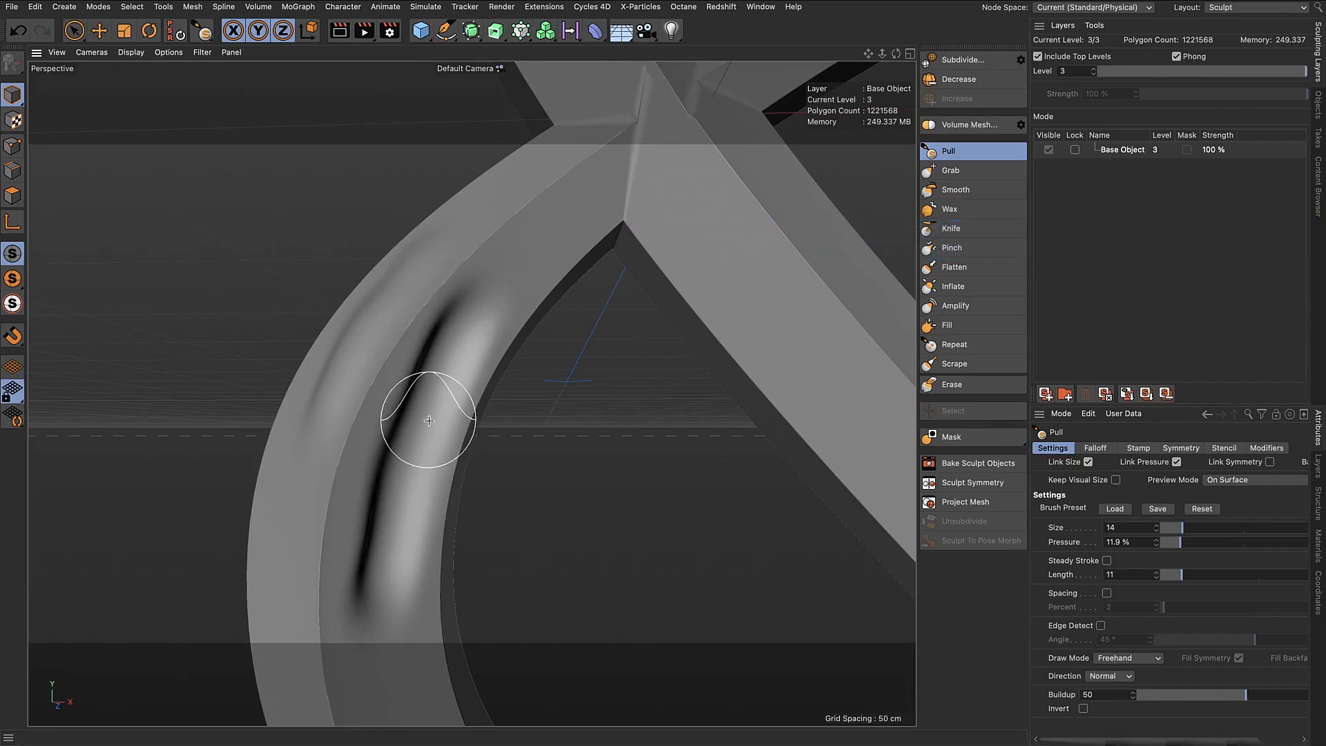
Pull more irregular bumps along the front and outer faces of the lower-left curve
{"action": "mouse_move", "coordinate": [428, 420]}
{"action": "left_mouse_down", "text": "alt"}
{"action": "mouse_move", "coordinate": [480, 380]}
{"action": "mouse_move", "coordinate": [461, 305]}
{"action": "mouse_move", "coordinate": [311, 411]}
{"action": "mouse_move", "coordinate": [535, 441]}
{"action": "mouse_move", "coordinate": [532, 424]}
{"action": "left_mouse_up", "text": "alt"}
{"action": "left_click_drag", "start_coordinate": [343, 622], "coordinate": [408, 322]}
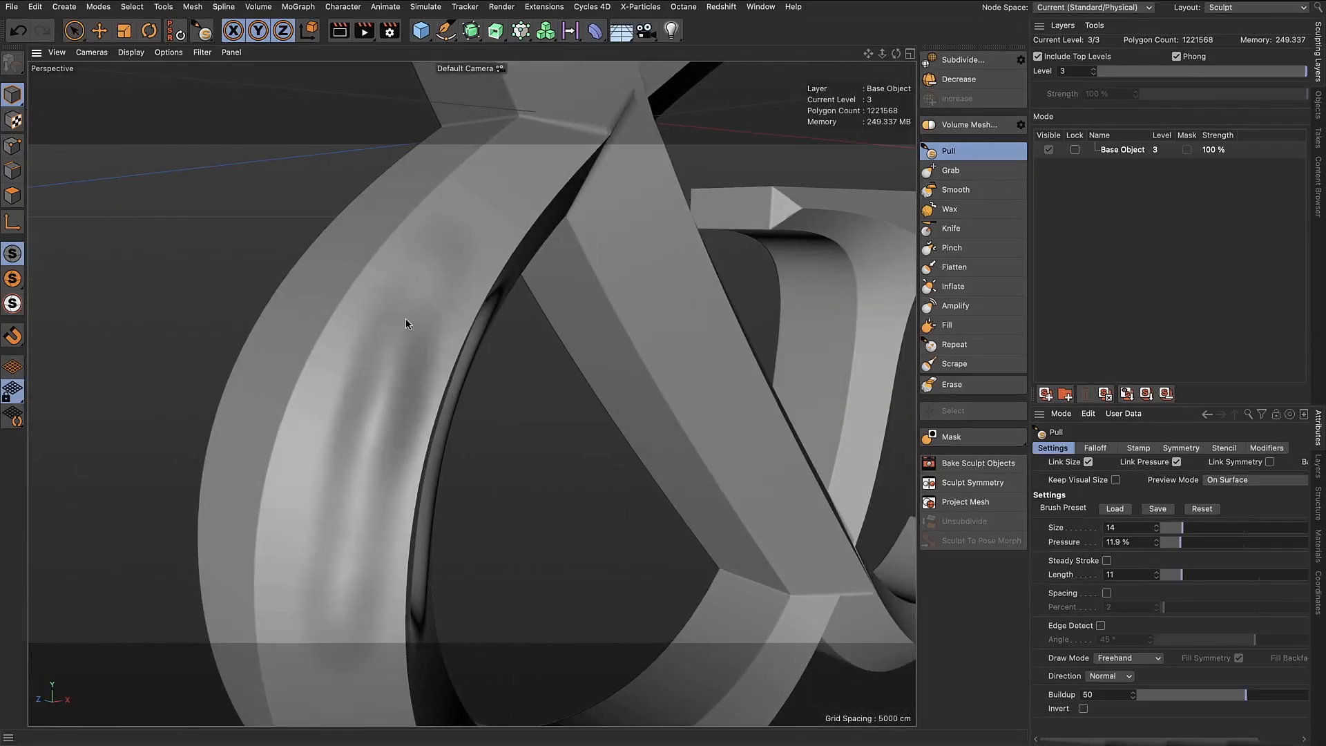
{"action": "scroll", "coordinate": [309, 578], "scroll_direction": "down", "scroll_amount": 2}
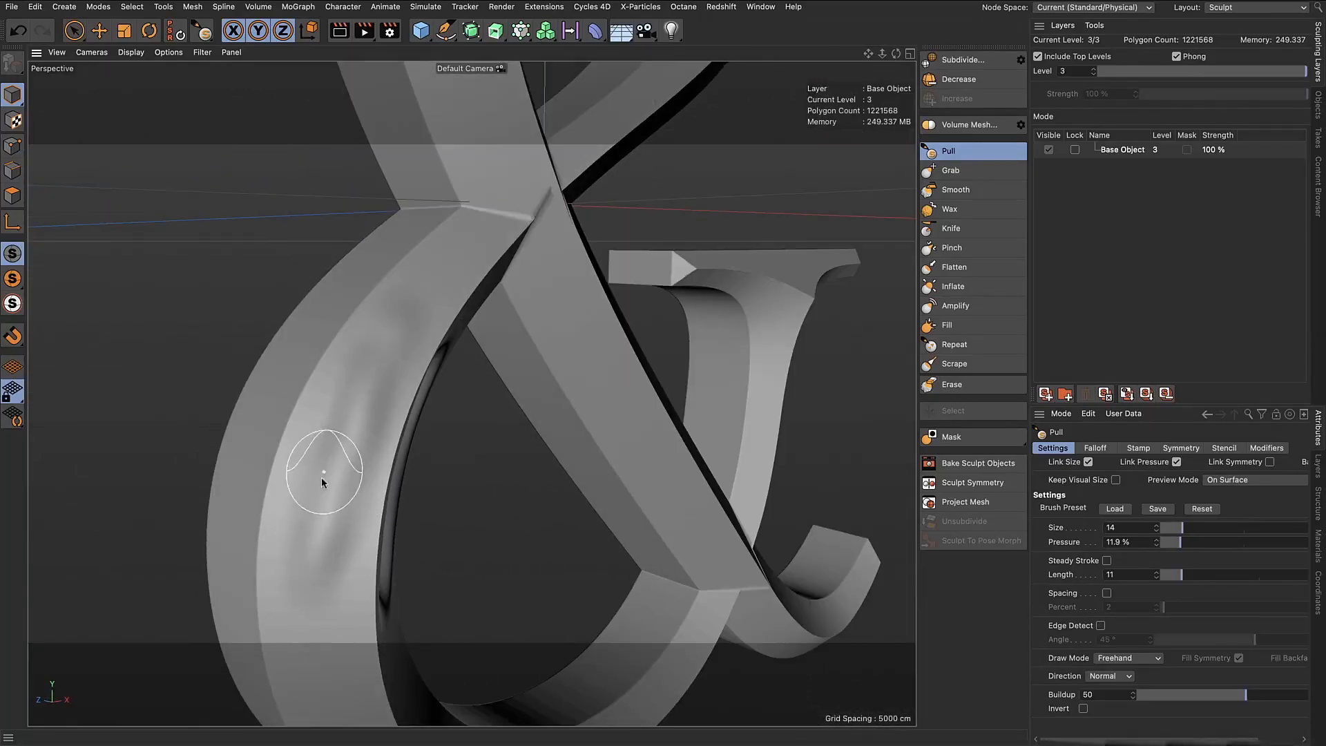
{"action": "left_click_drag", "start_coordinate": [323, 479], "coordinate": [323, 666]}
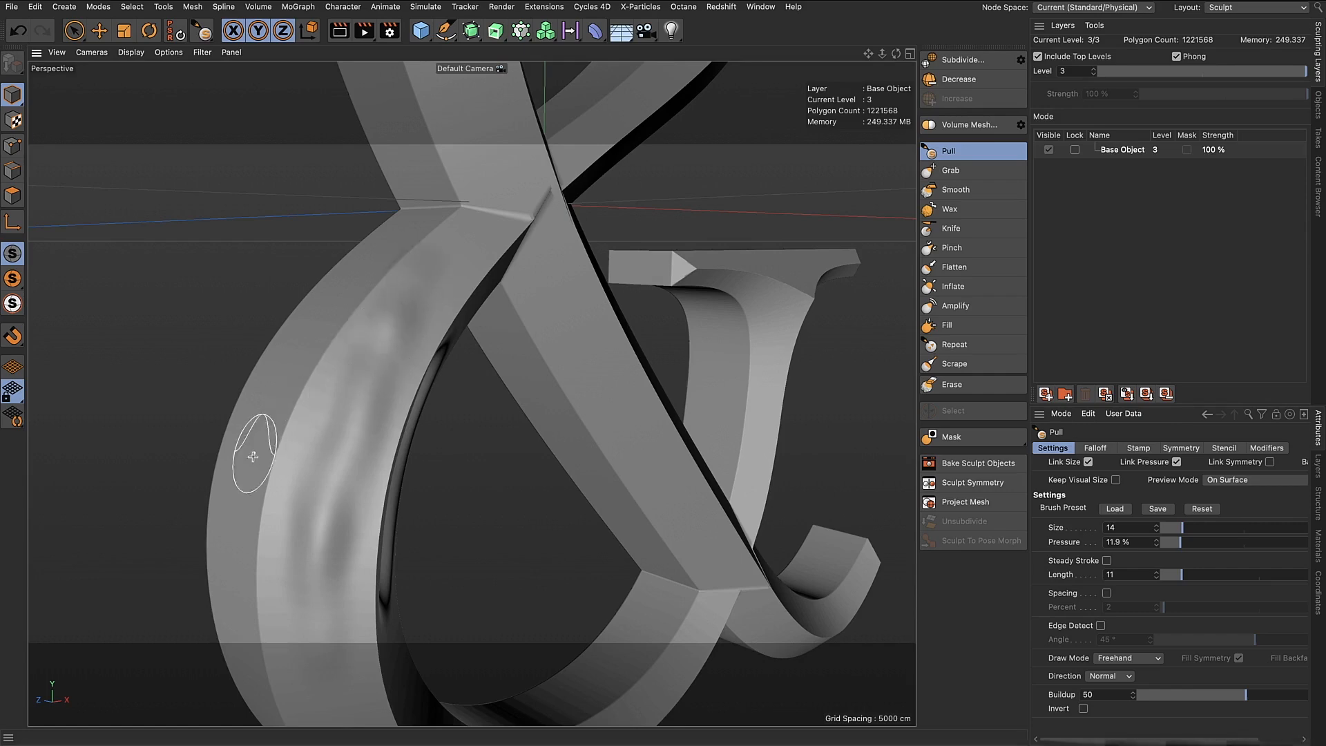
{"action": "left_click_drag", "start_coordinate": [229, 473], "coordinate": [286, 396], "text": "alt"}
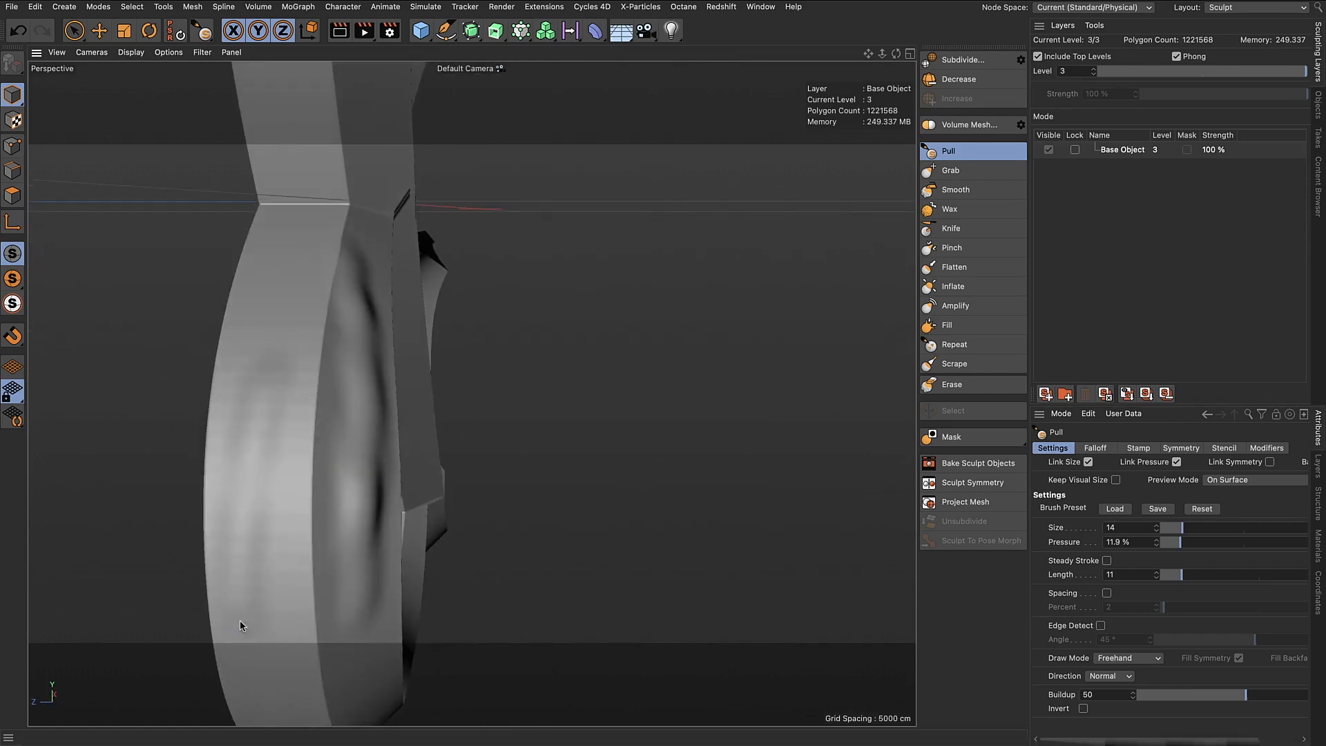
Smooth the groove on the lower-left curve's inner side and extend the uneven dents around its neighbouring faces
{"action": "mouse_move", "coordinate": [273, 614]}
{"action": "left_mouse_down", "text": "alt"}
{"action": "mouse_move", "coordinate": [393, 340]}
{"action": "mouse_move", "coordinate": [379, 320]}
{"action": "mouse_move", "coordinate": [471, 343]}
{"action": "mouse_move", "coordinate": [452, 316]}
{"action": "left_mouse_up", "text": "alt"}
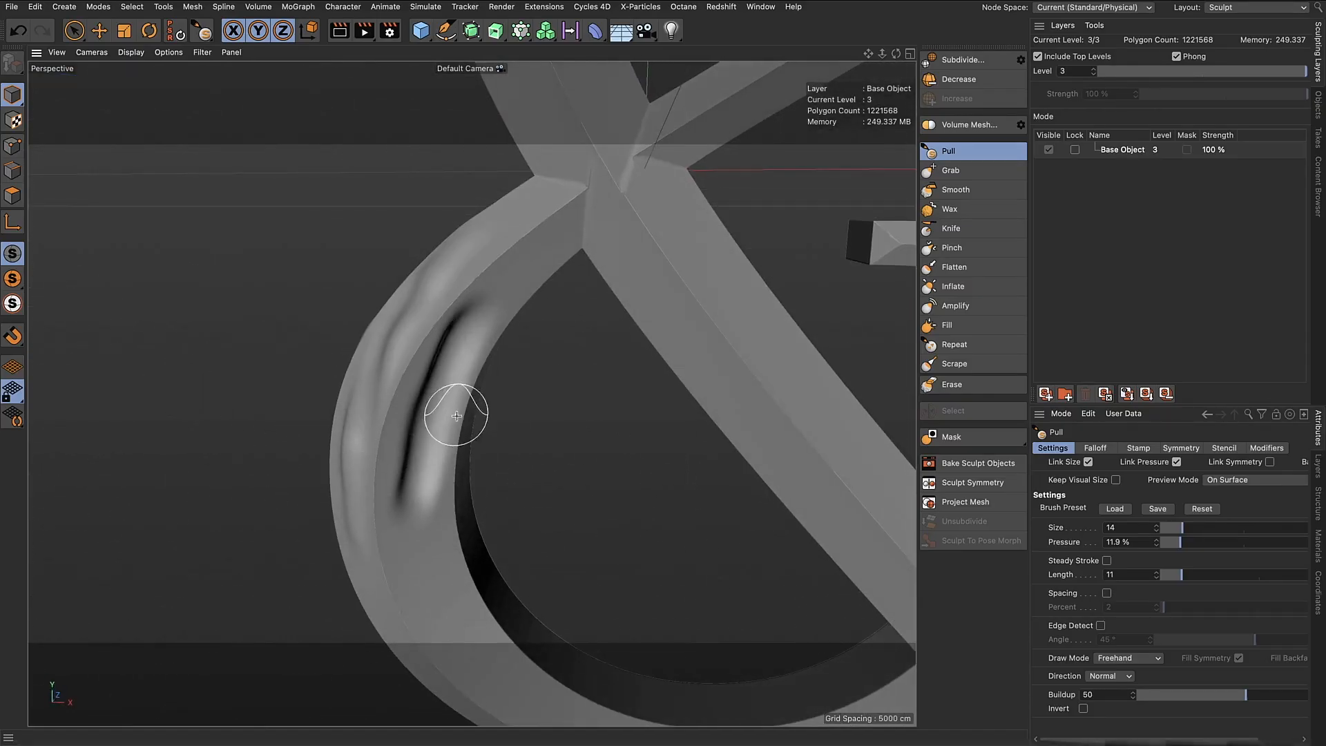
{"action": "left_click_drag", "start_coordinate": [455, 415], "coordinate": [446, 431], "text": "shift"}
{"action": "left_click_drag", "start_coordinate": [456, 355], "coordinate": [449, 383], "text": "shift"}
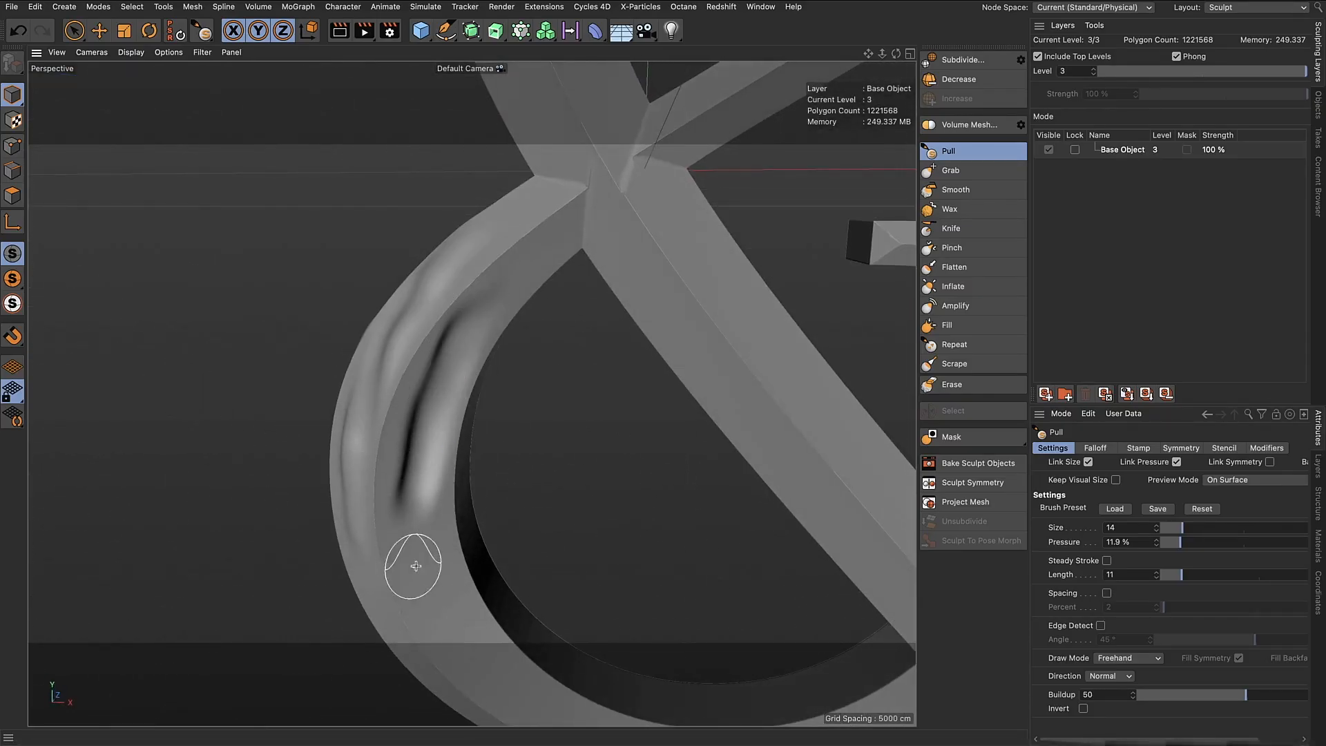
{"action": "mouse_move", "coordinate": [358, 555]}
{"action": "left_mouse_down", "text": "alt"}
{"action": "mouse_move", "coordinate": [452, 501]}
{"action": "mouse_move", "coordinate": [462, 522]}
{"action": "left_mouse_up", "text": "alt"}
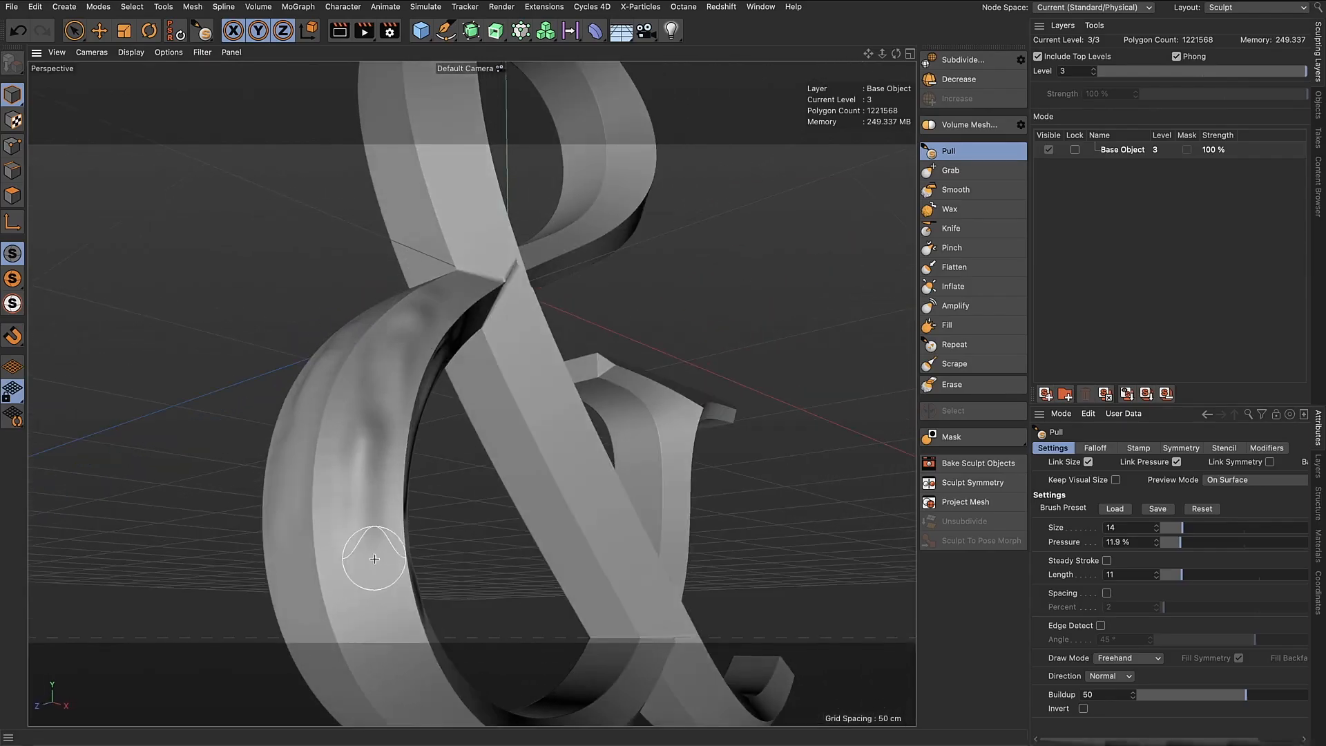
{"action": "mouse_move", "coordinate": [277, 574]}
{"action": "left_mouse_down", "text": "alt"}
{"action": "mouse_move", "coordinate": [359, 571]}
{"action": "mouse_move", "coordinate": [325, 561]}
{"action": "mouse_move", "coordinate": [355, 527]}
{"action": "mouse_move", "coordinate": [193, 509]}
{"action": "mouse_move", "coordinate": [408, 355]}
{"action": "left_mouse_up", "text": "alt"}
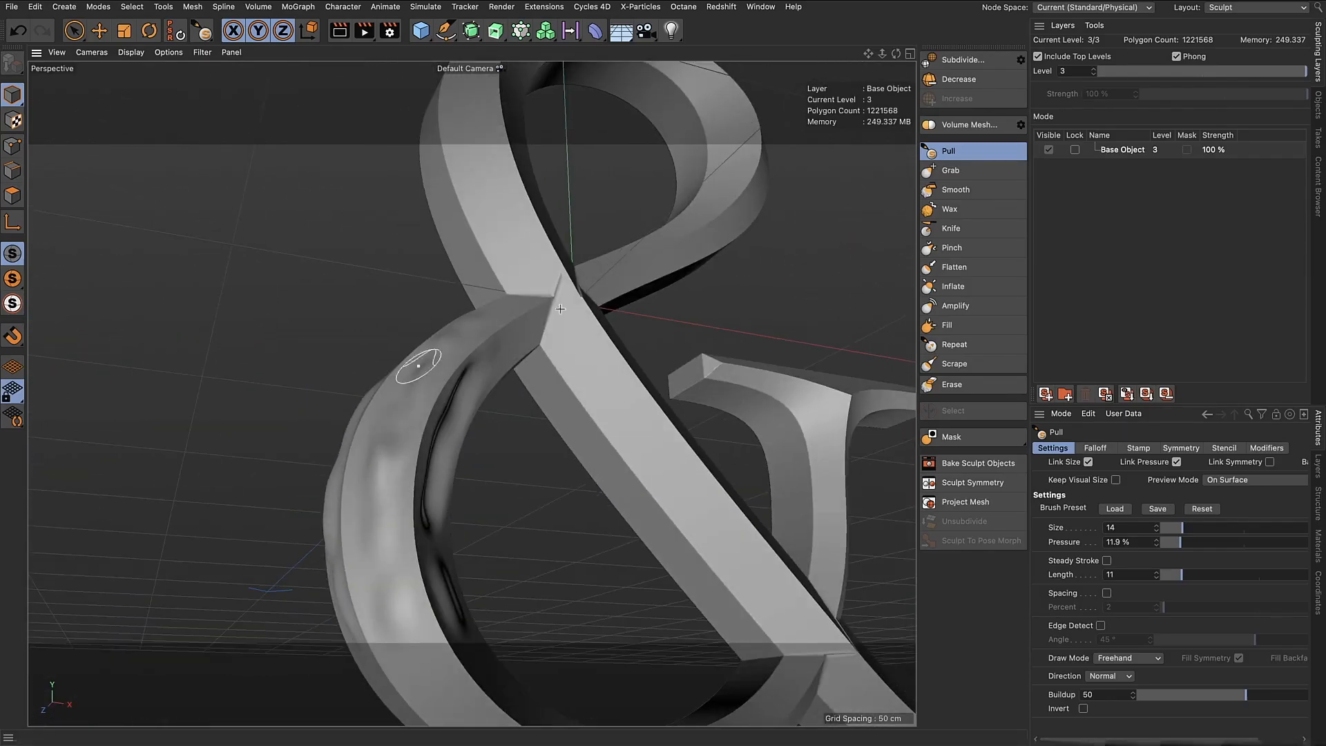
Draw fine straight ridges along the front face of the lower-left curve with the Wax brush at size 2 in Line draw mode
{"action": "left_click", "coordinate": [973, 209]}
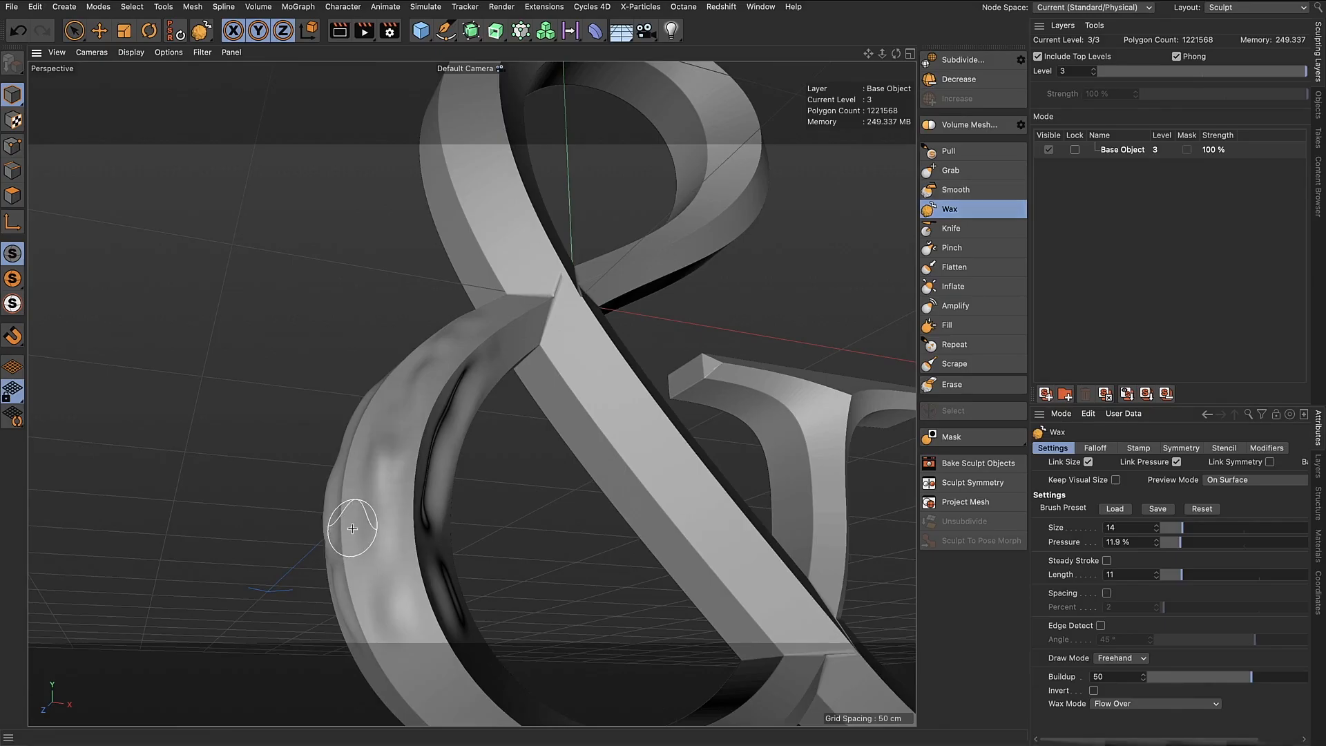
{"action": "mouse_move", "coordinate": [359, 530]}
{"action": "left_mouse_down", "text": "alt"}
{"action": "mouse_move", "coordinate": [398, 566]}
{"action": "mouse_move", "coordinate": [373, 415]}
{"action": "left_mouse_up", "text": "alt"}
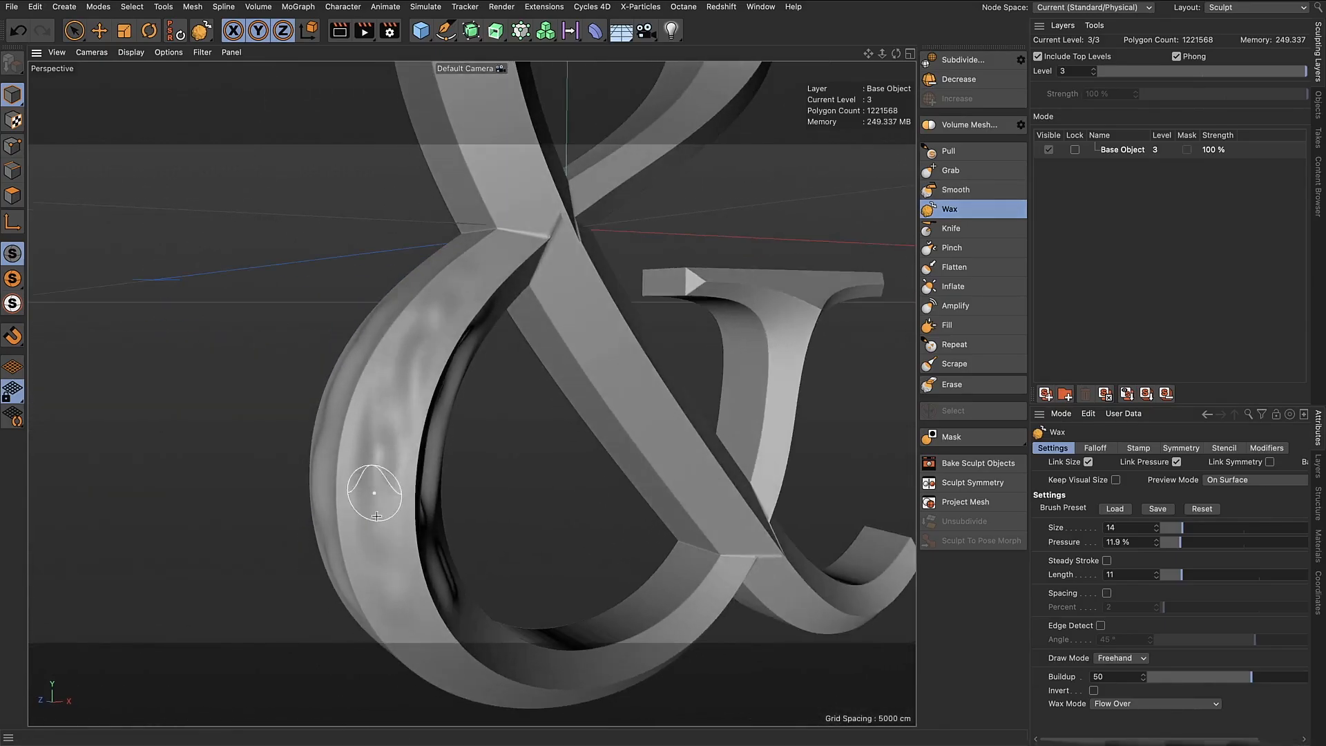
{"action": "middle_click_drag", "start_coordinate": [420, 351], "coordinate": [420, 351]}
{"action": "left_click", "coordinate": [1120, 657]}
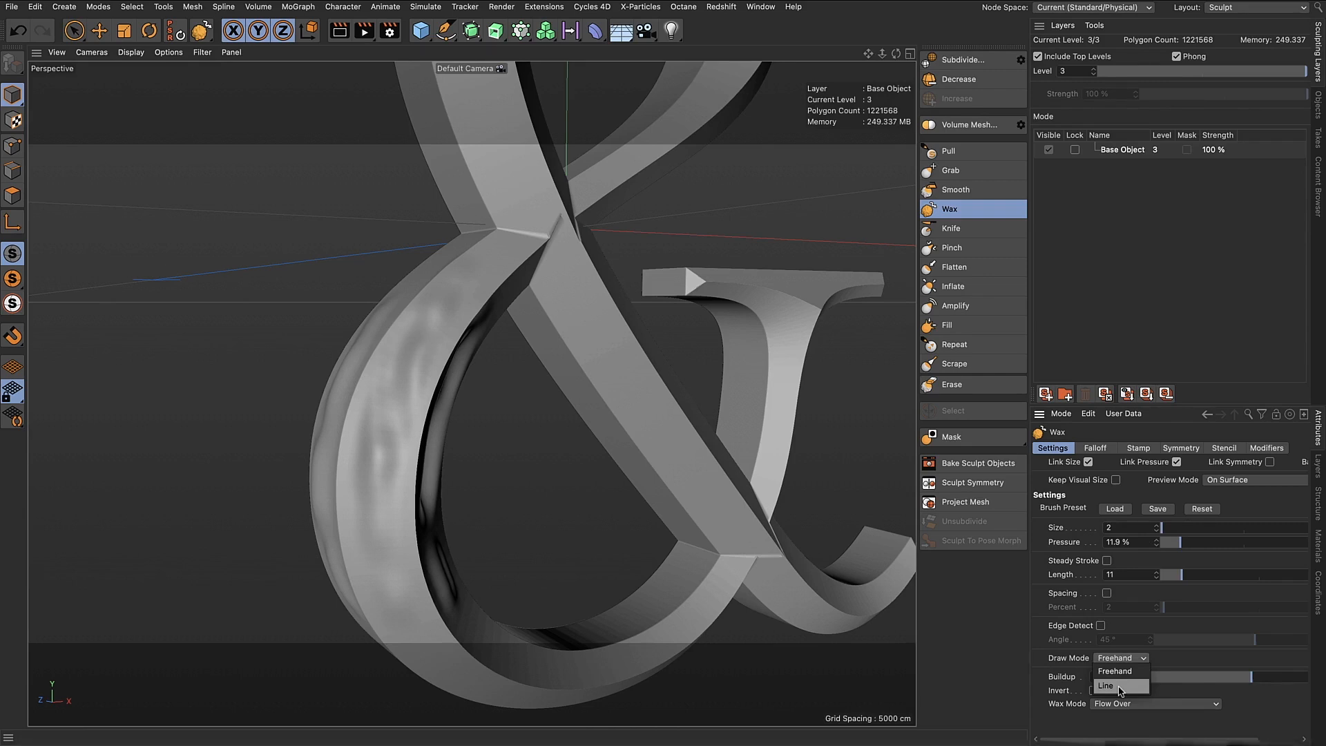
{"action": "left_click", "coordinate": [1119, 685]}
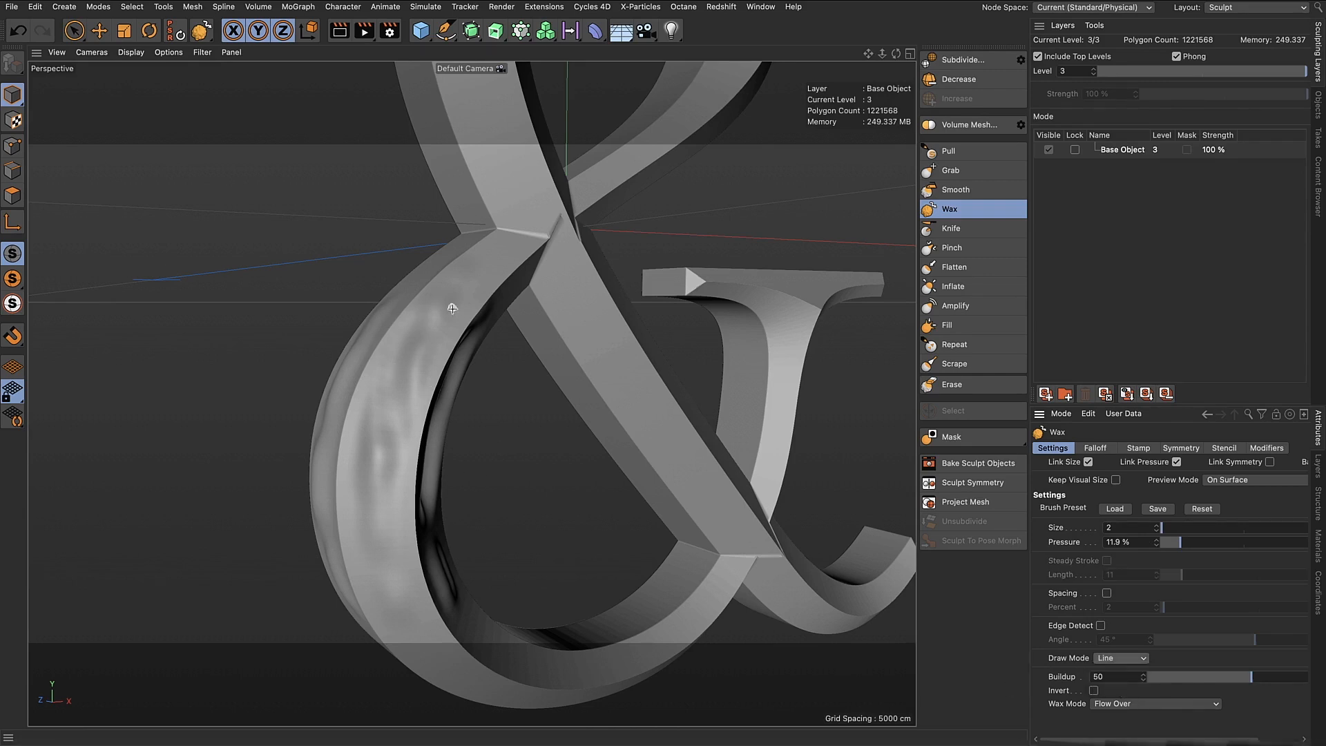
{"action": "left_click_drag", "start_coordinate": [363, 486], "coordinate": [368, 539]}
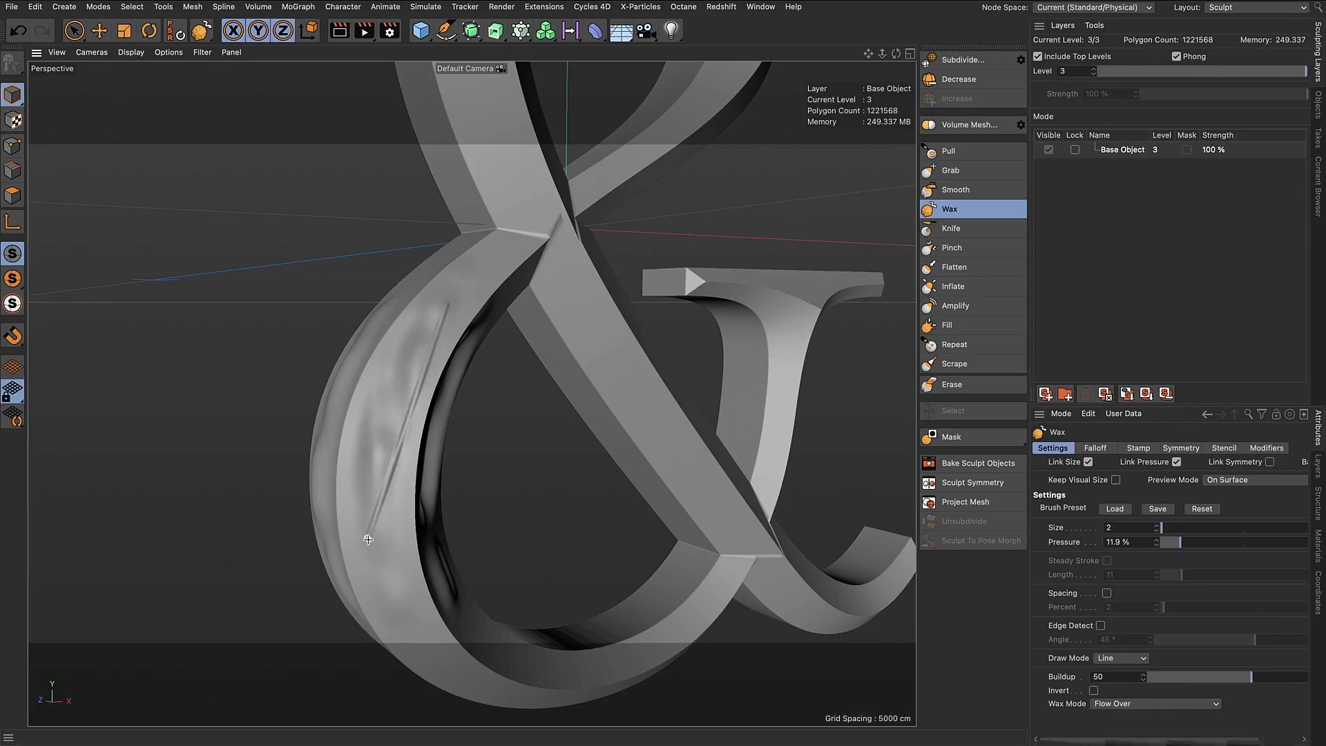
{"action": "left_click_drag", "start_coordinate": [381, 420], "coordinate": [352, 433], "text": "alt"}
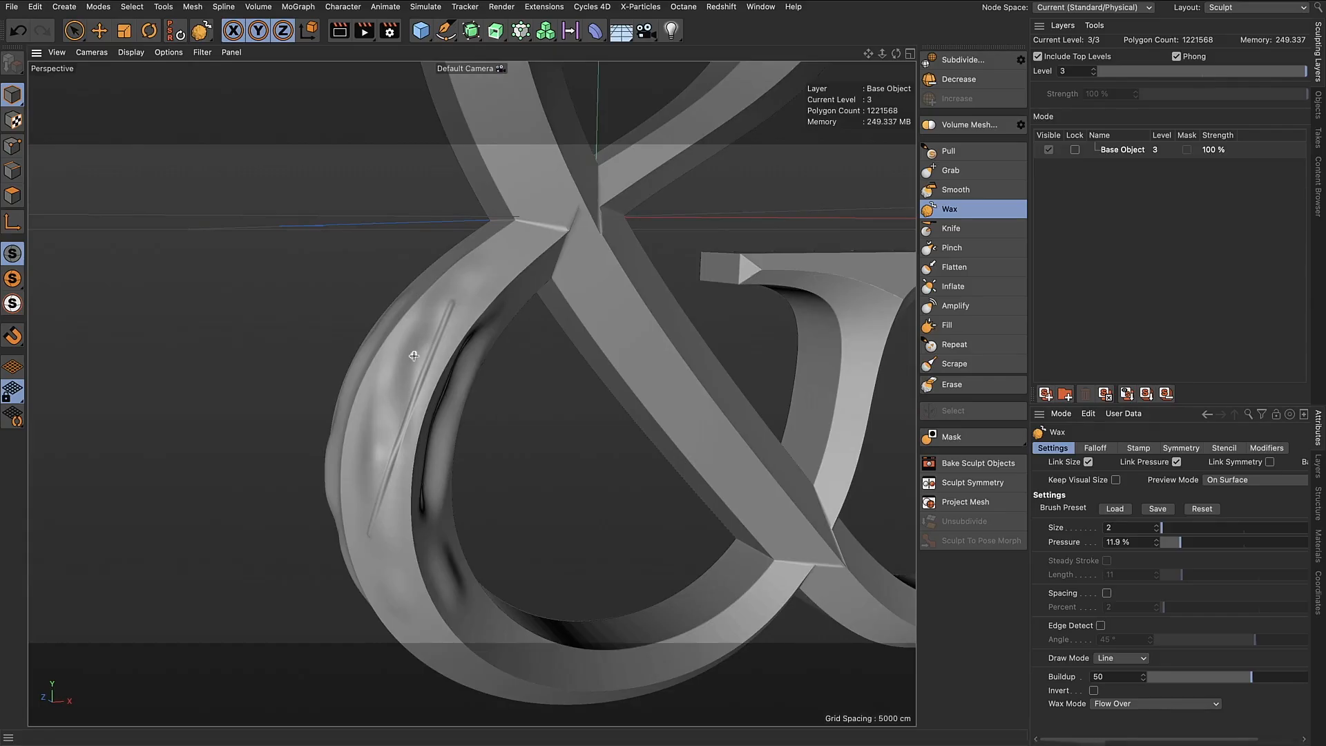
{"action": "left_click_drag", "start_coordinate": [413, 338], "coordinate": [361, 470]}
Return the Wax brush to Freehand draw mode and add thin irregular ridges to the outer face of the lower-left curve
{"action": "left_click", "coordinate": [1118, 658]}
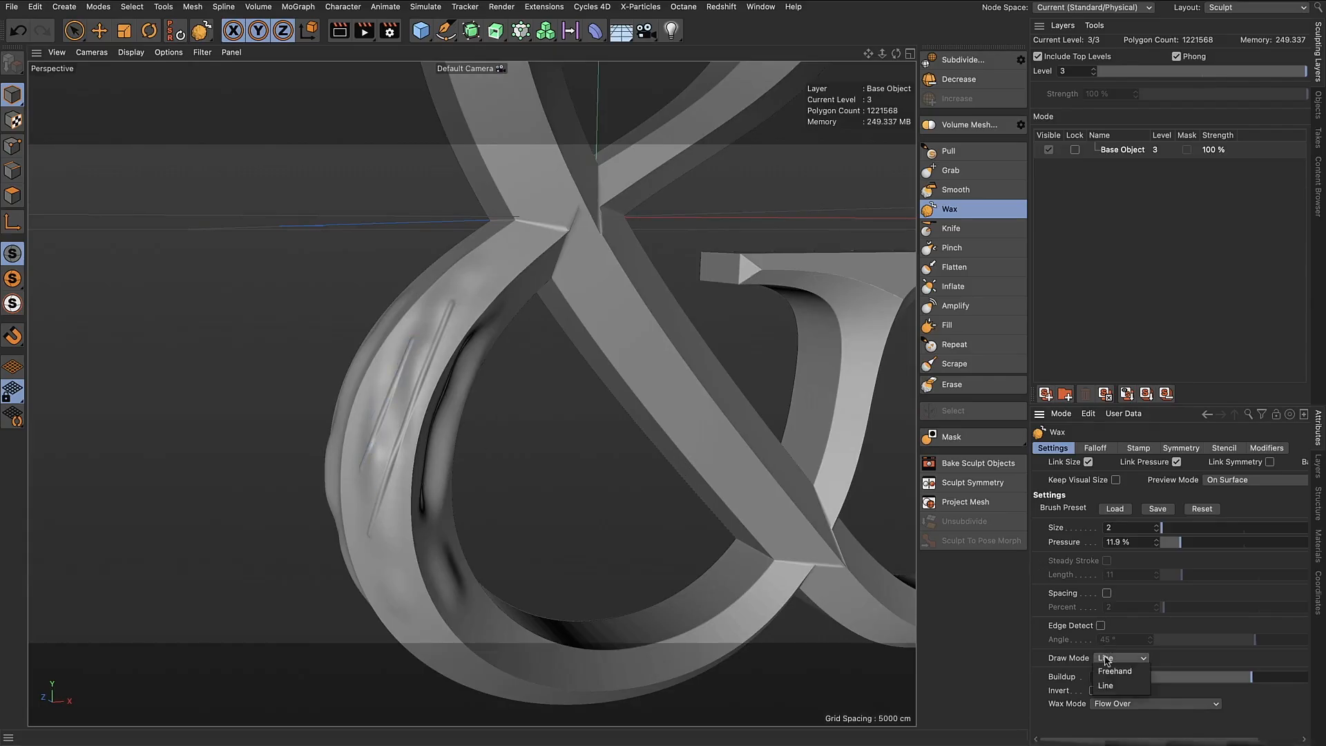
{"action": "left_click", "coordinate": [1108, 673]}
{"action": "left_click_drag", "start_coordinate": [376, 419], "coordinate": [308, 465], "text": "alt"}
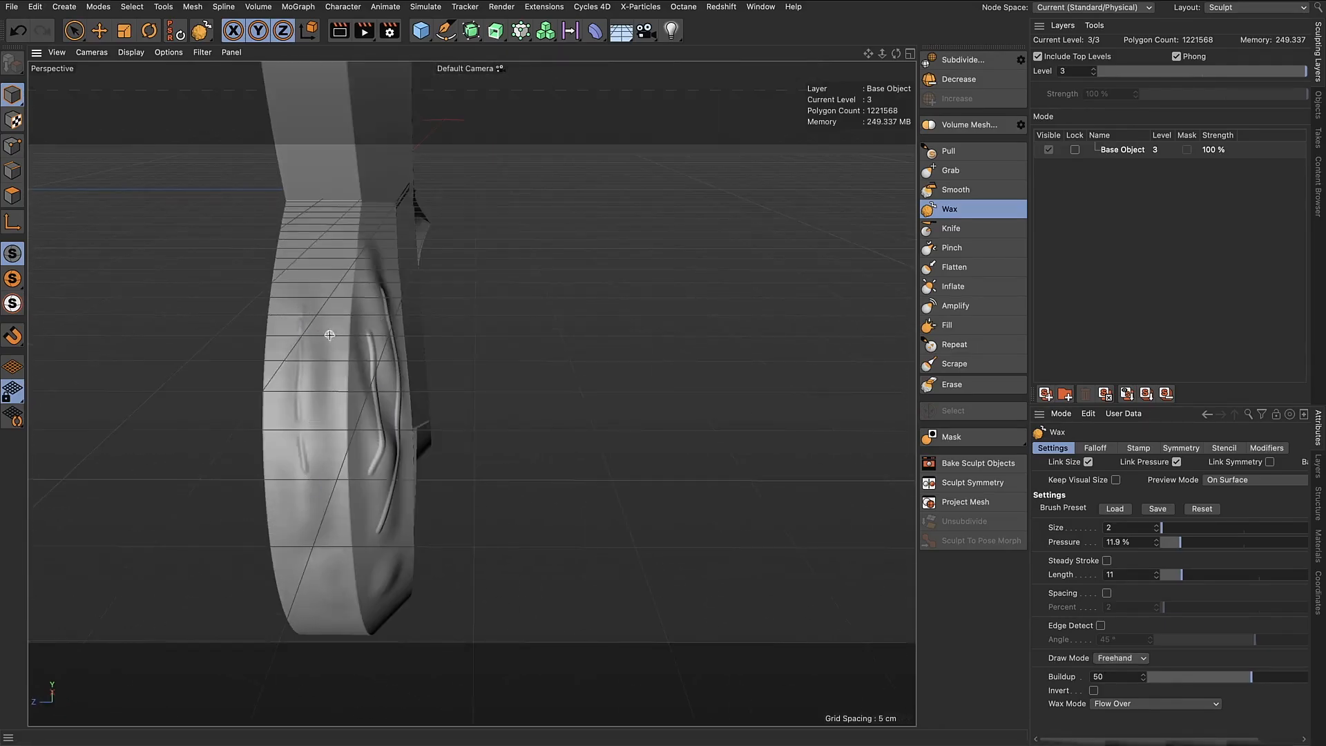
{"action": "left_click_drag", "start_coordinate": [330, 335], "coordinate": [320, 453]}
{"action": "mouse_move", "coordinate": [374, 530]}
{"action": "left_mouse_down", "text": "alt"}
{"action": "mouse_move", "coordinate": [413, 427]}
{"action": "mouse_move", "coordinate": [382, 547]}
{"action": "left_mouse_up", "text": "alt"}
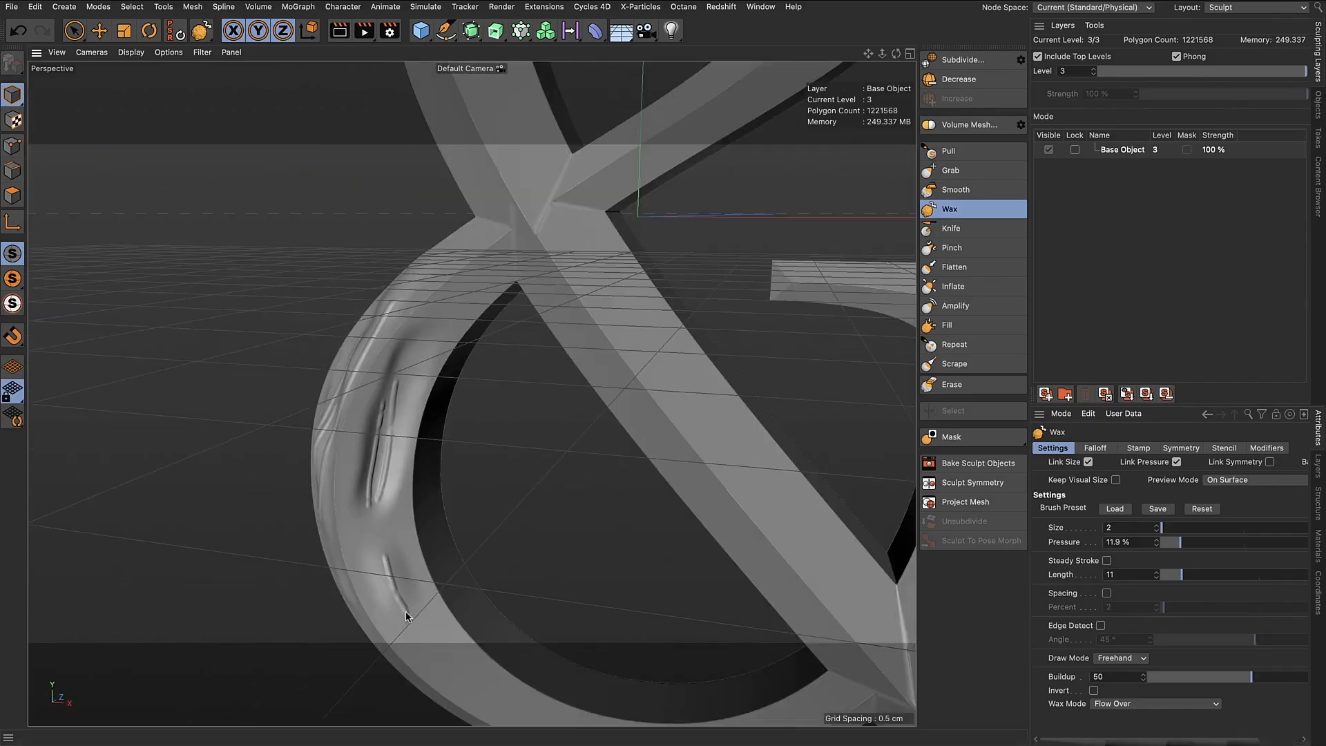
Cut straight scratches into the outer and front faces of the lower-left curve with the Knife brush in Line draw mode
{"action": "left_click", "coordinate": [1015, 228]}
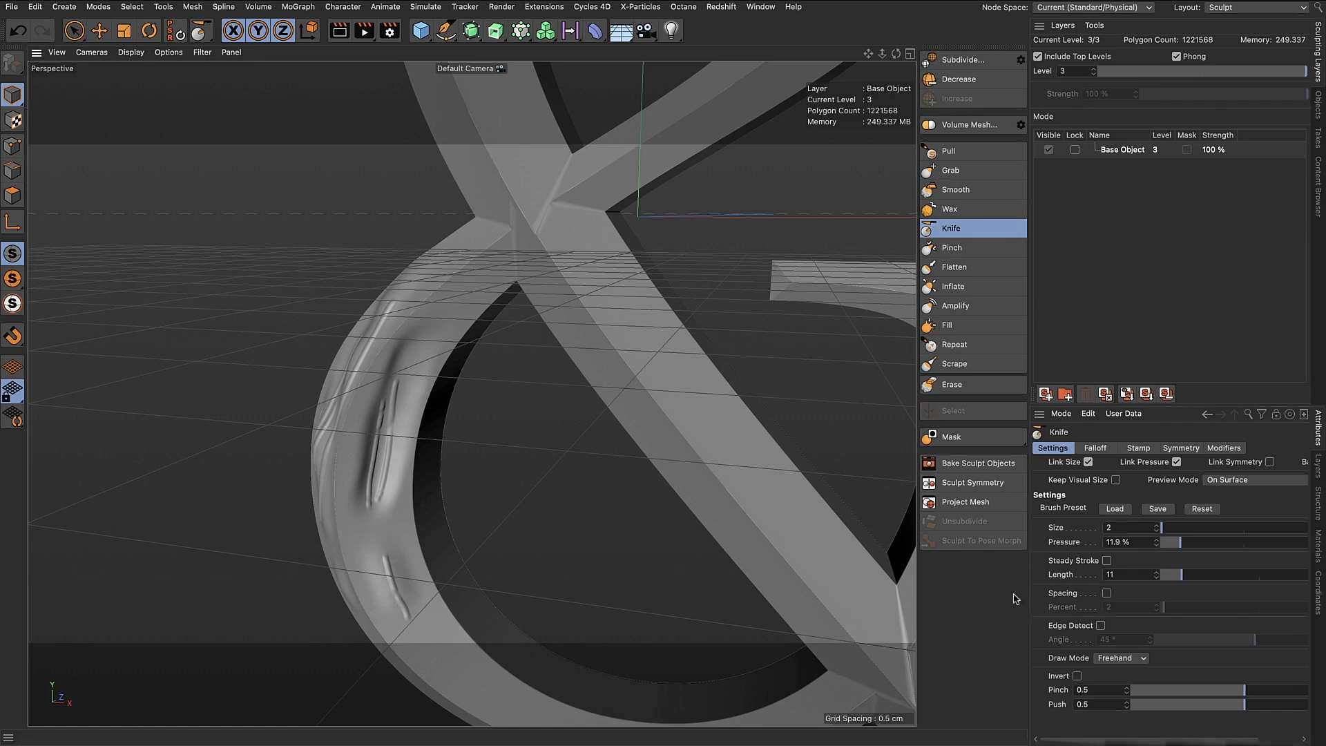
{"action": "left_click", "coordinate": [1137, 662]}
{"action": "left_click", "coordinate": [1146, 679]}
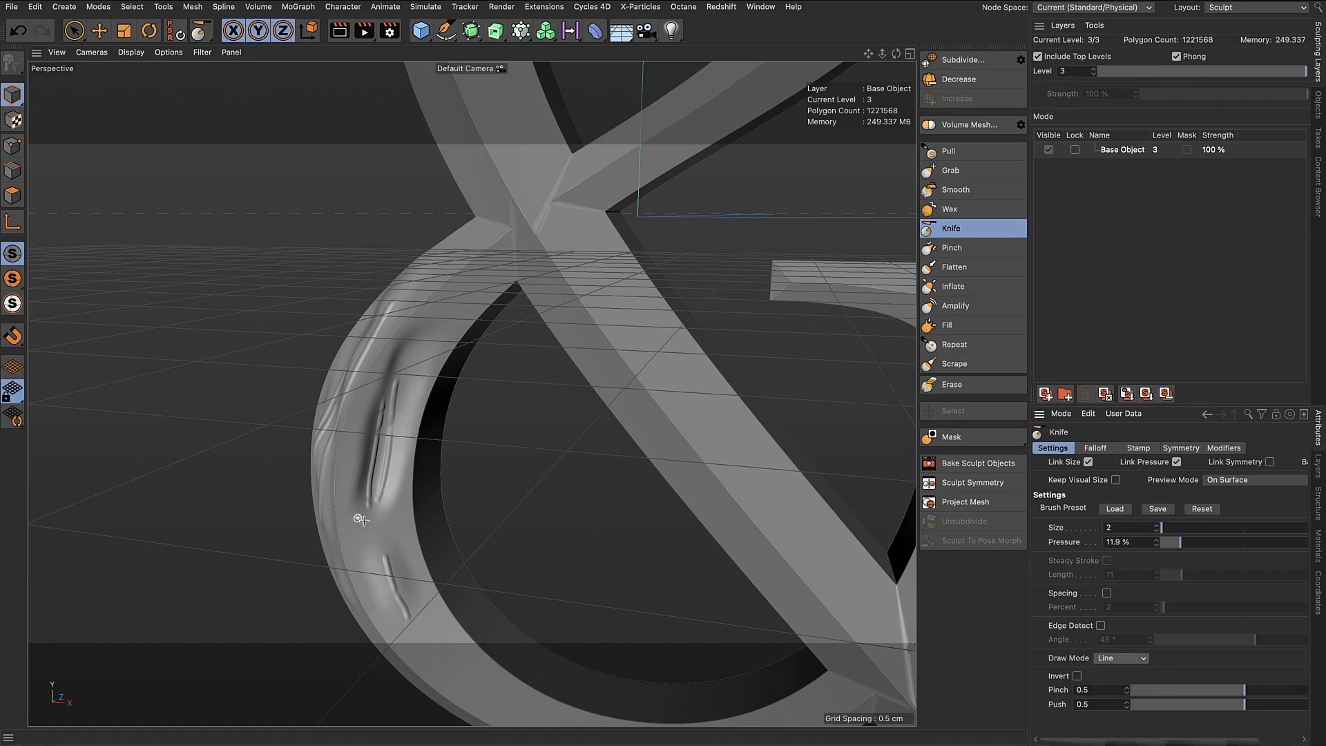
{"action": "left_click_drag", "start_coordinate": [371, 503], "coordinate": [621, 518], "text": "alt"}
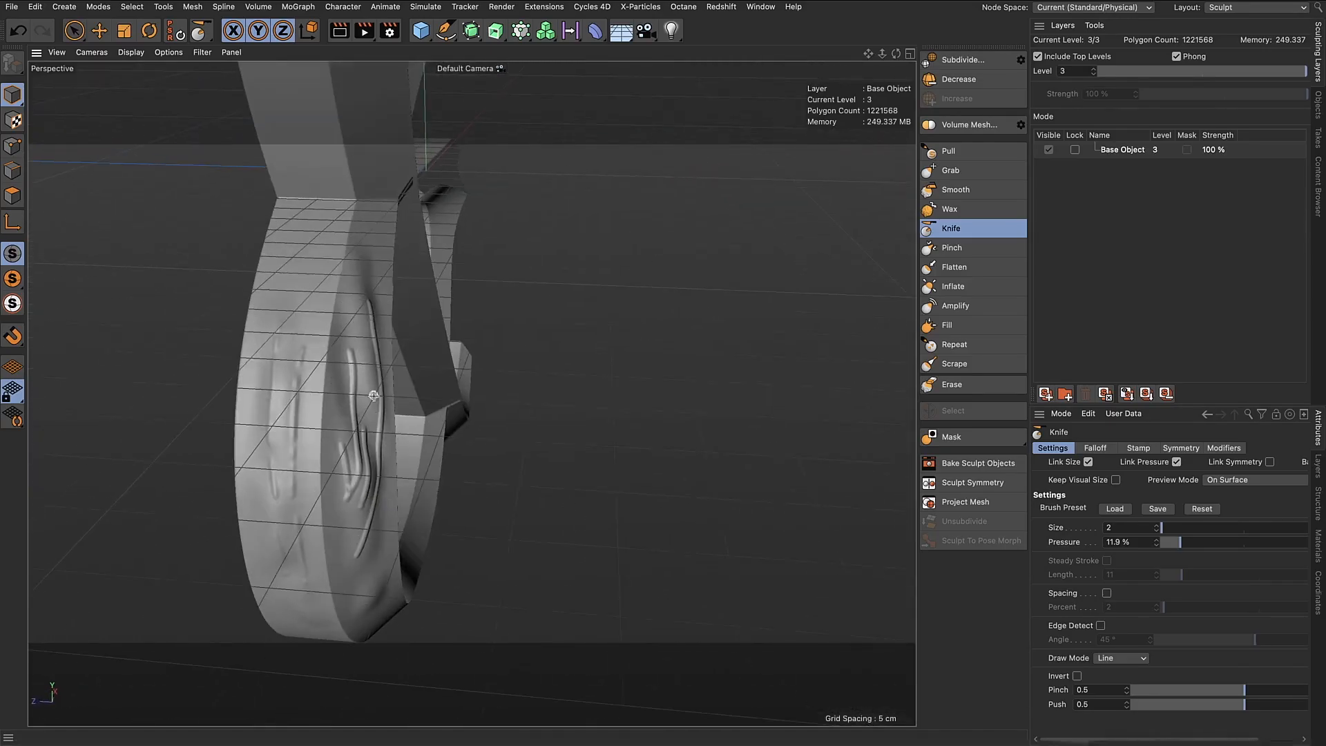
{"action": "mouse_move", "coordinate": [331, 521]}
{"action": "left_mouse_down"}
{"action": "mouse_move", "coordinate": [341, 549]}
{"action": "mouse_move", "coordinate": [338, 482]}
{"action": "mouse_move", "coordinate": [311, 434]}
{"action": "left_mouse_up"}
{"action": "left_click_drag", "start_coordinate": [284, 340], "coordinate": [275, 371], "text": "alt"}
{"action": "left_click_drag", "start_coordinate": [295, 299], "coordinate": [286, 539]}
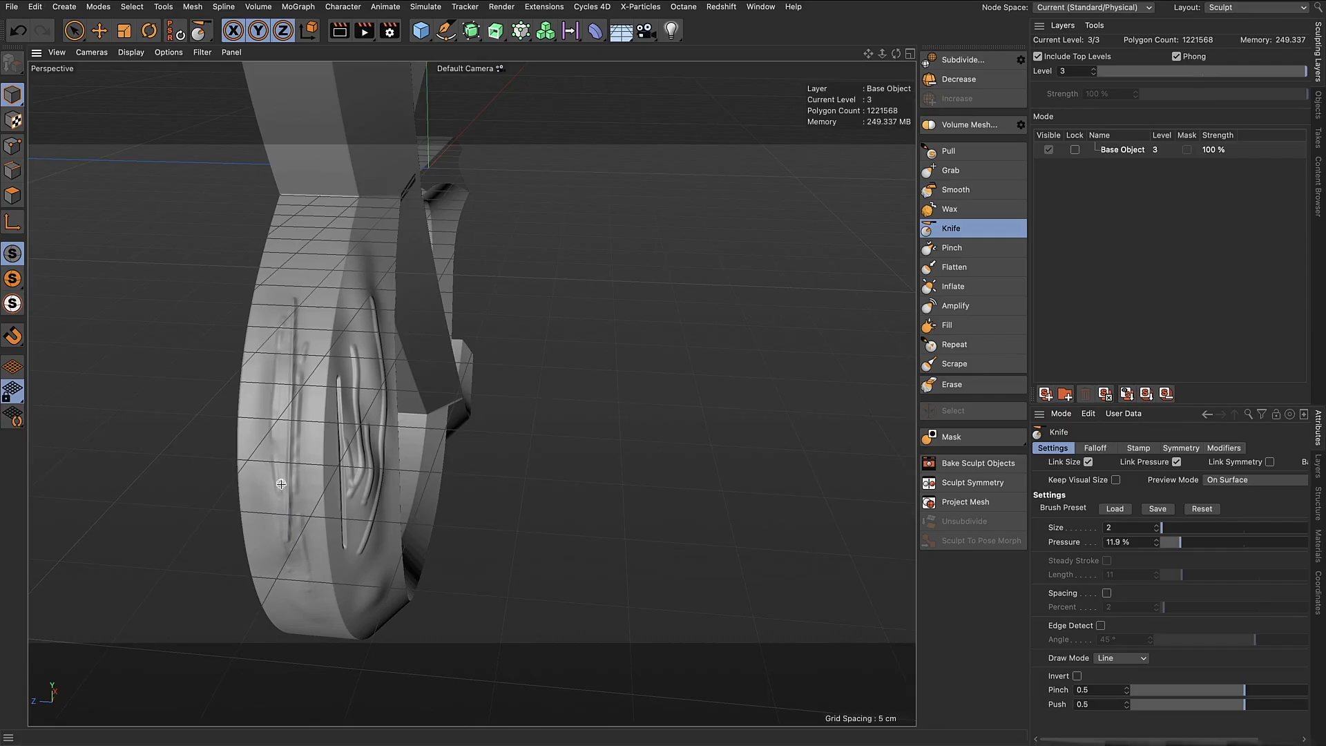
{"action": "left_click_drag", "start_coordinate": [281, 483], "coordinate": [157, 450], "text": "alt"}
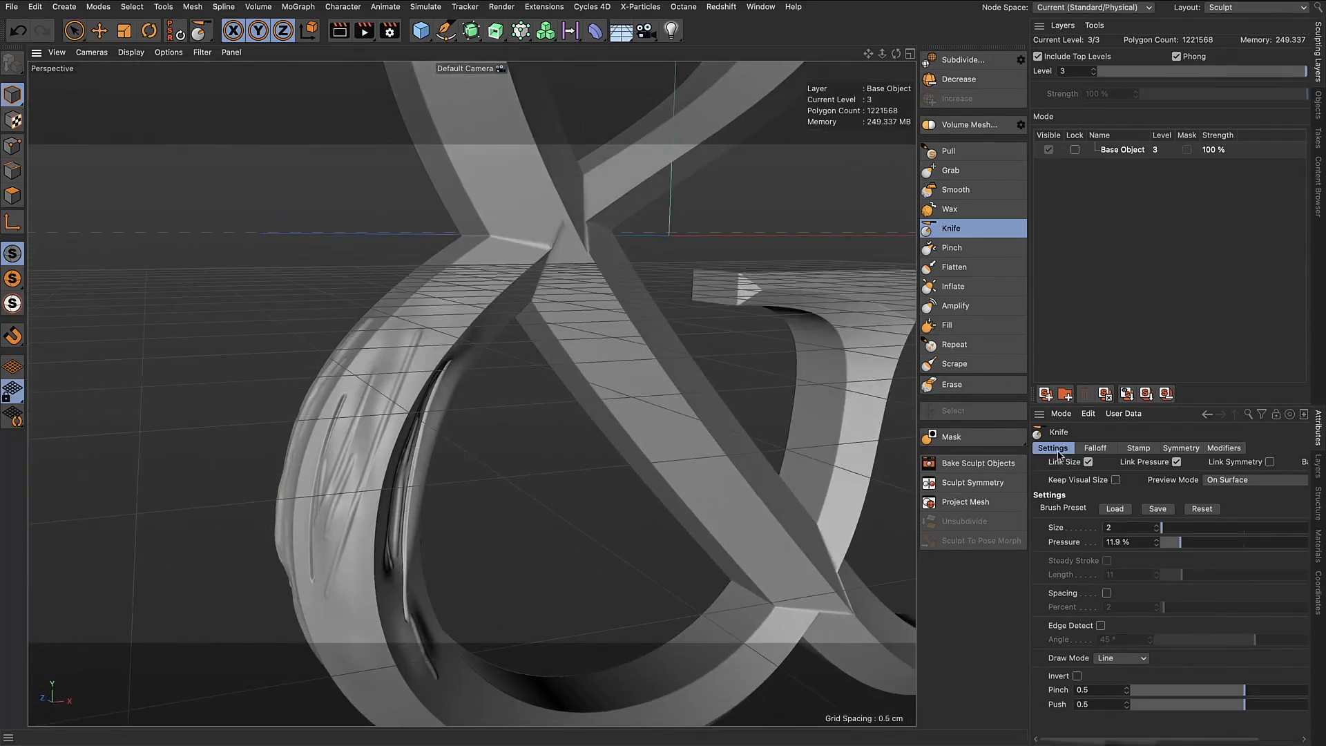
Load a rough-texture Pull brush preset, set its pressure to 46.1%, and stamp the texture onto the lower-left curve
{"action": "left_click", "coordinate": [1114, 509]}
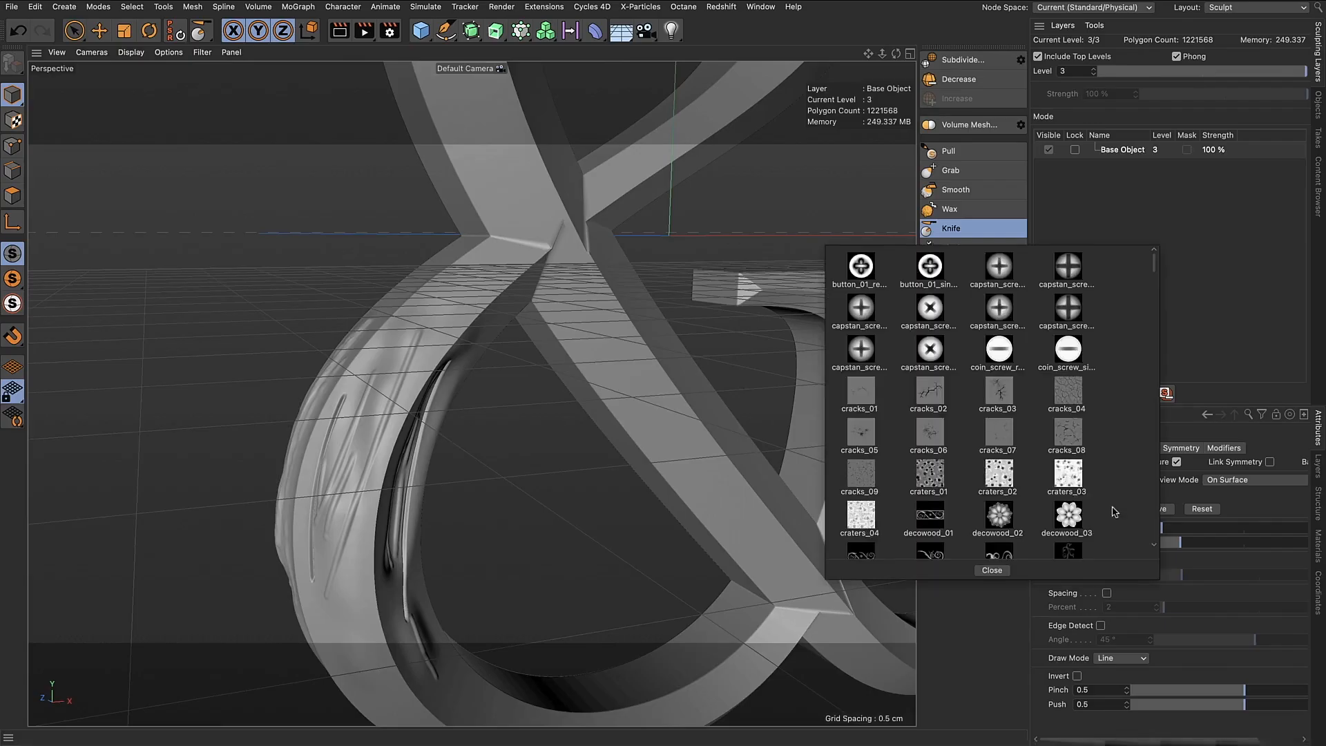
{"action": "scroll", "coordinate": [1110, 506], "scroll_direction": "down", "scroll_amount": 3}
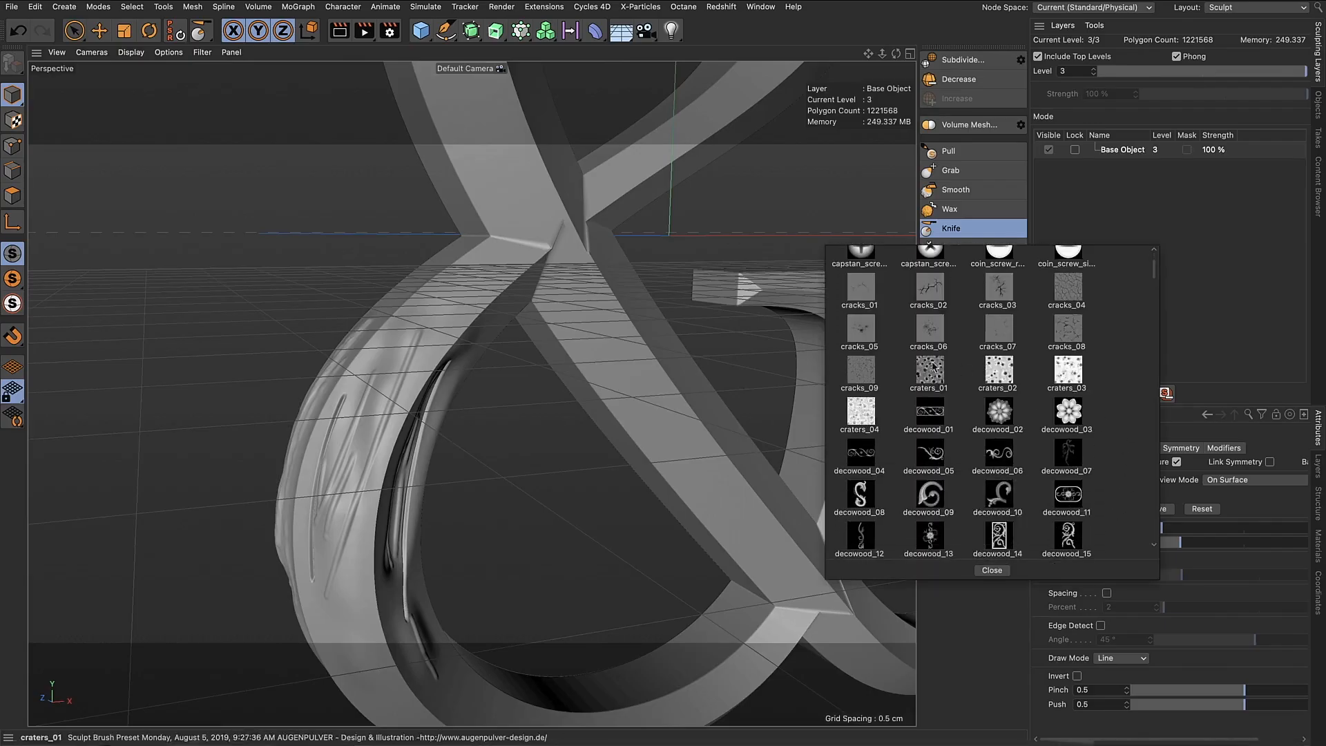
{"action": "left_click", "coordinate": [860, 365]}
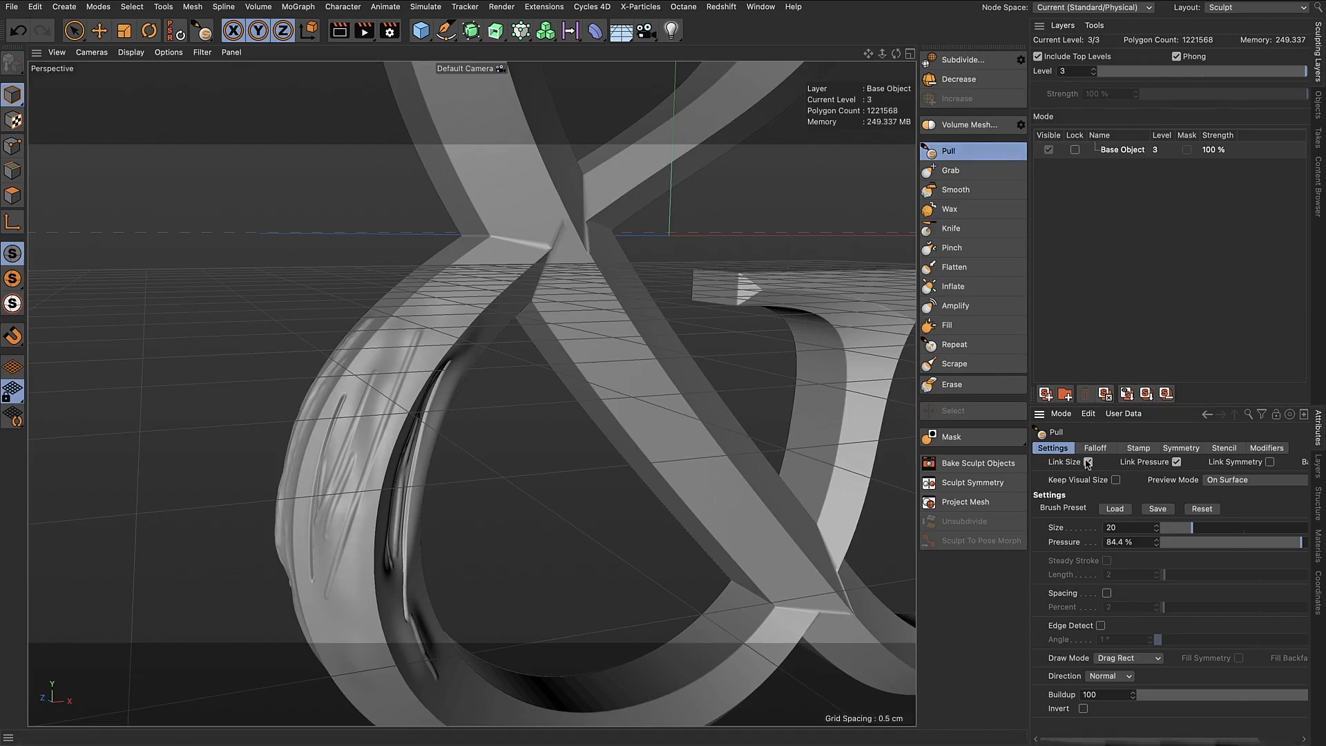
{"action": "left_click", "coordinate": [1236, 542]}
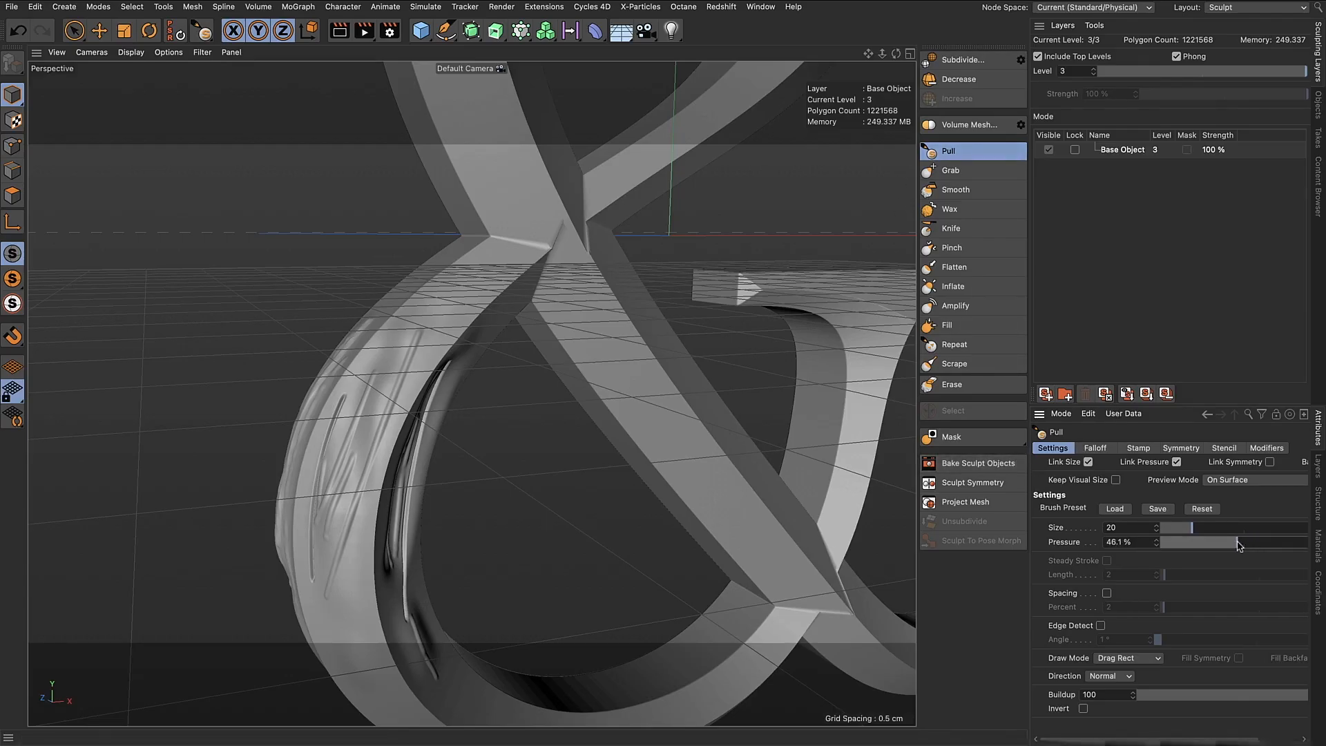
{"action": "middle_click_drag", "start_coordinate": [430, 319], "coordinate": [435, 321], "text": "alt"}
{"action": "left_click_drag", "start_coordinate": [383, 445], "coordinate": [423, 351]}
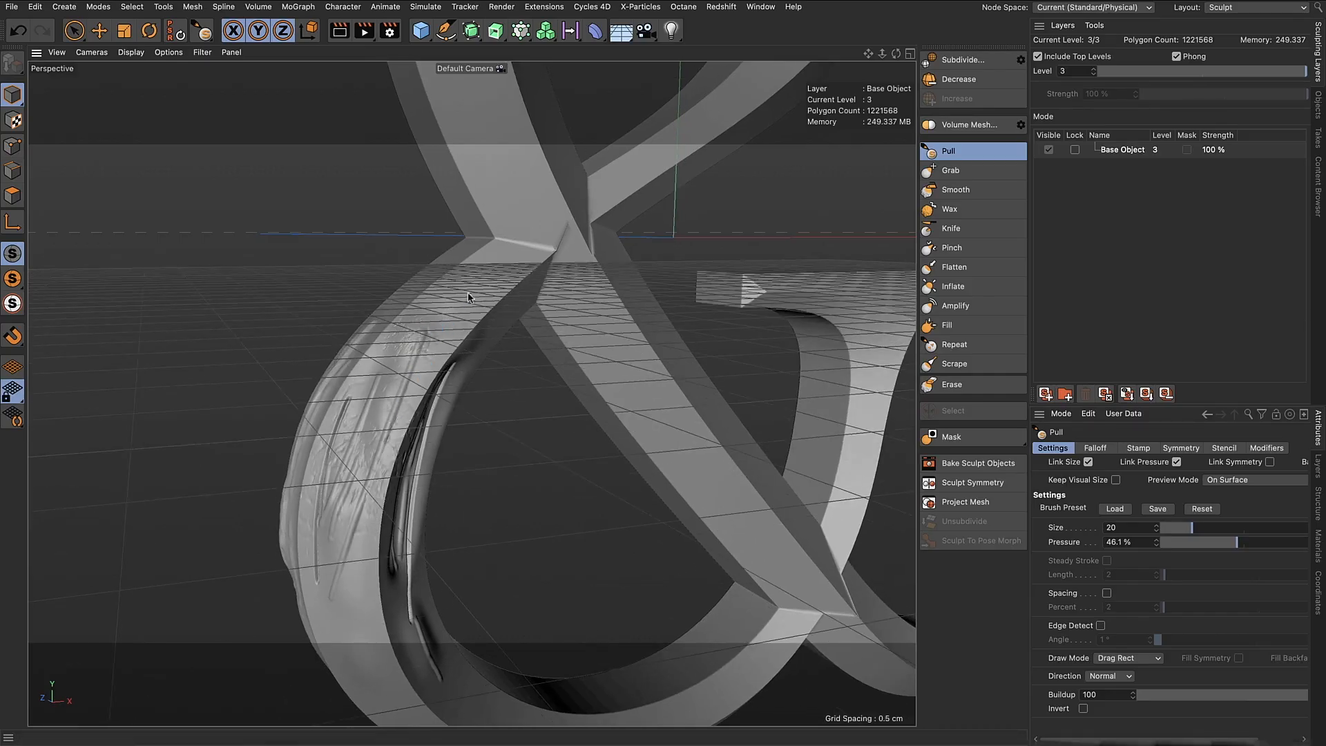
{"action": "left_click_drag", "start_coordinate": [406, 522], "coordinate": [411, 553]}
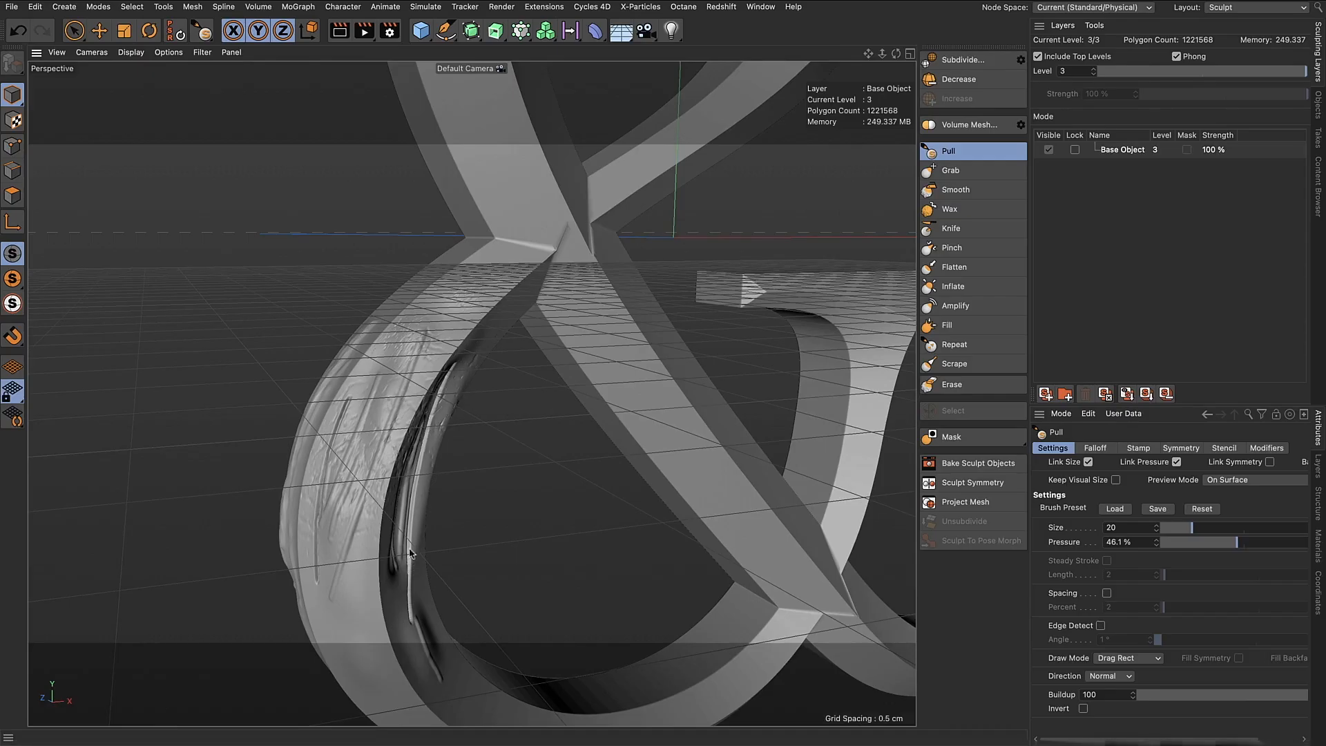
Stamp the rough texture onto the front and inner faces of the upper loop's left side
{"action": "middle_click_drag", "start_coordinate": [487, 402], "coordinate": [483, 580], "text": "alt"}
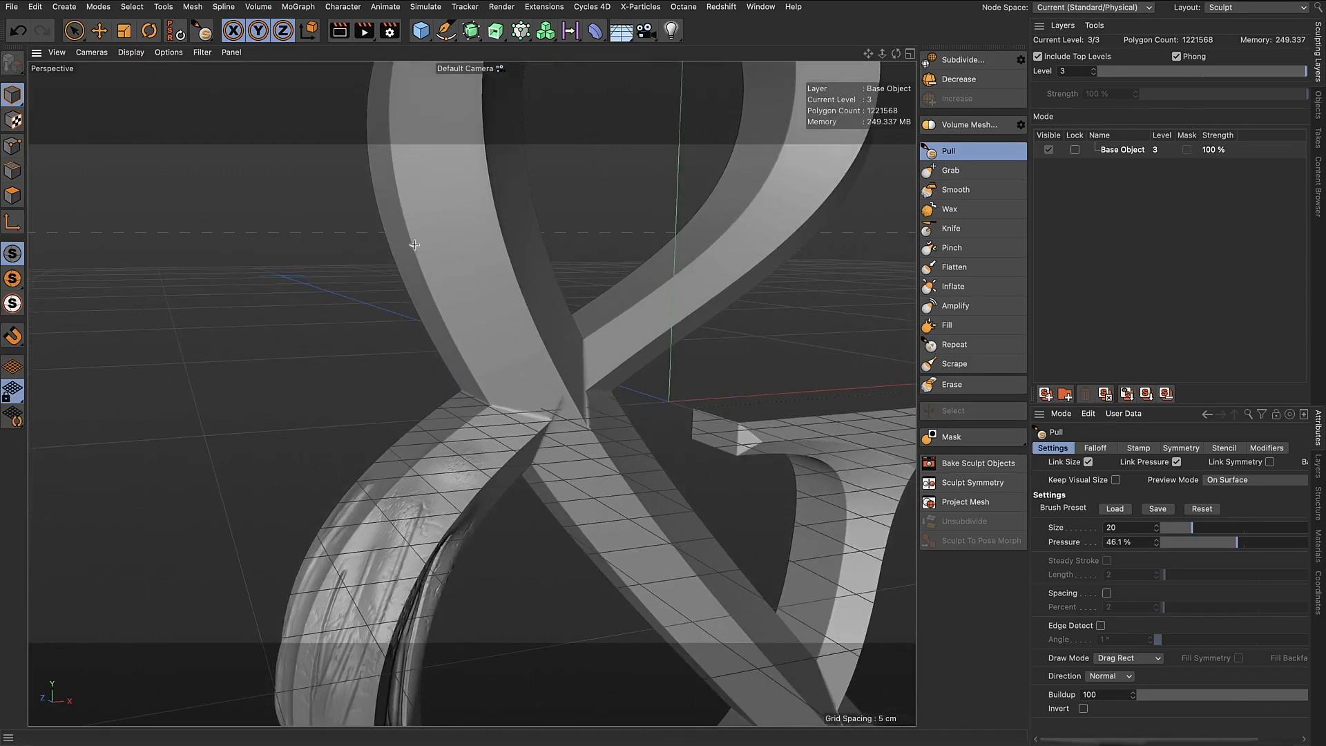
{"action": "left_click_drag", "start_coordinate": [444, 235], "coordinate": [512, 355]}
{"action": "left_click_drag", "start_coordinate": [533, 219], "coordinate": [478, 228]}
{"action": "left_click", "coordinate": [438, 117]}
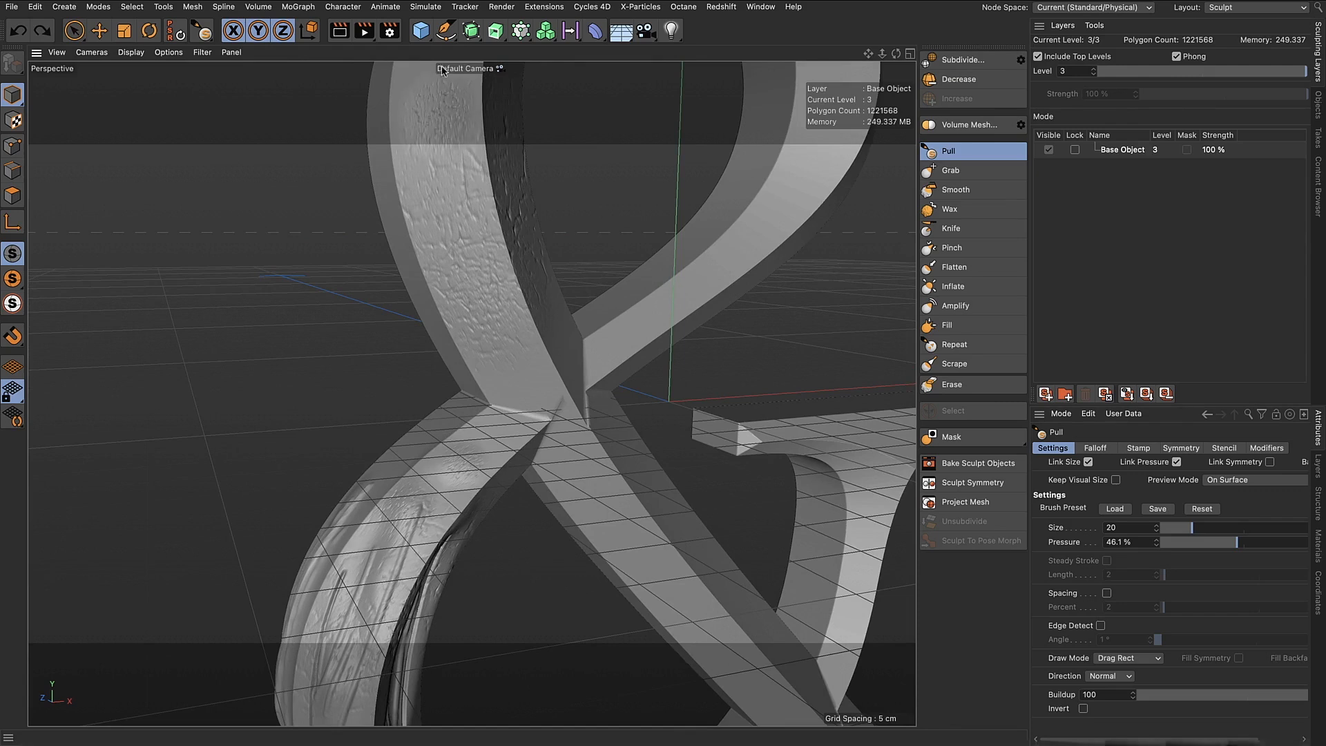
Load a Craters brush preset, hide its stencil overlay, and set the brush size to 29 and pressure to 32.9%
{"action": "left_click", "coordinate": [1106, 509]}
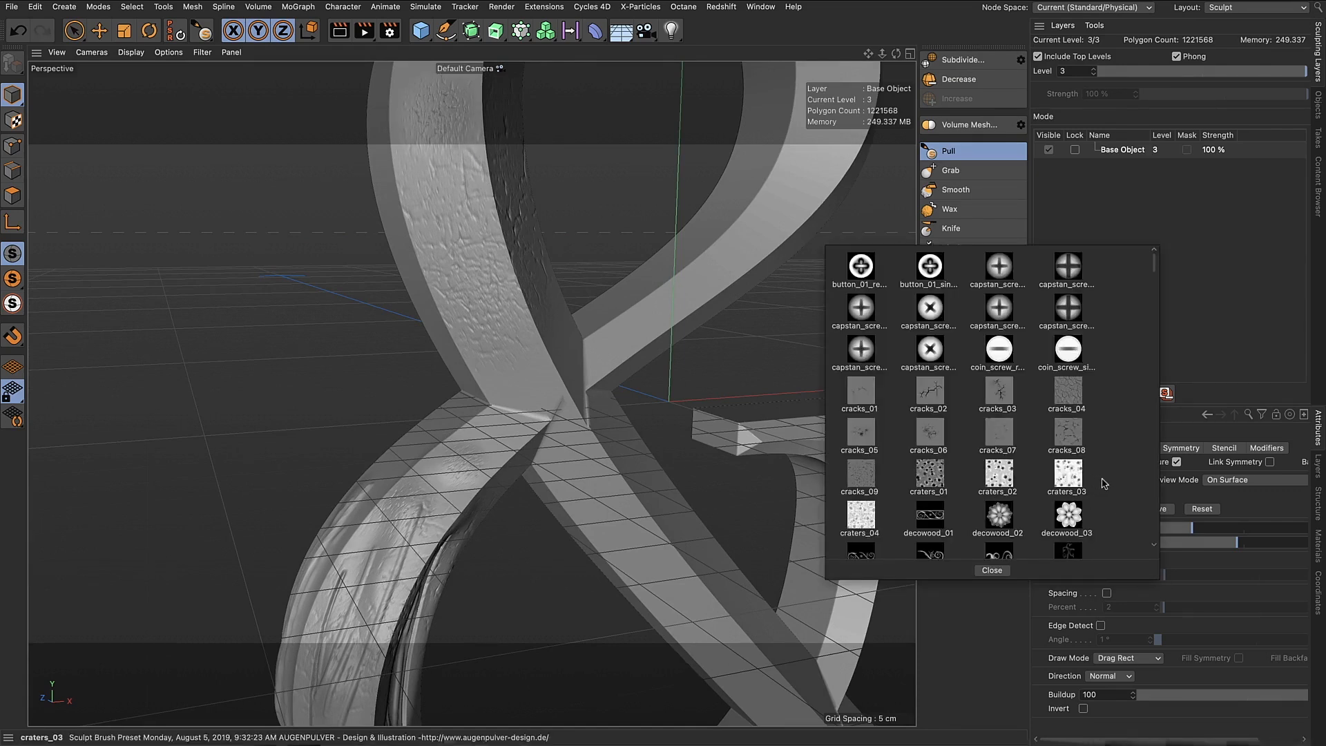
{"action": "double_click", "coordinate": [1103, 483]}
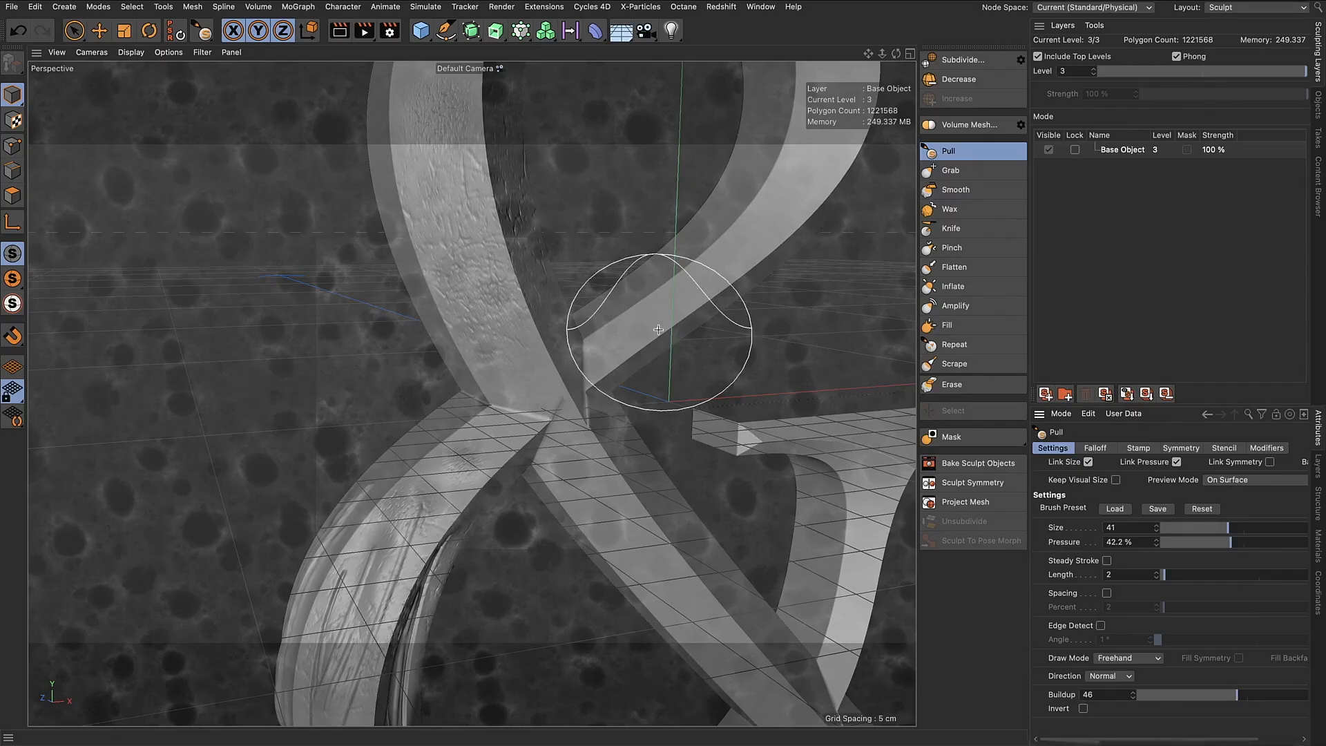
{"action": "left_click", "coordinate": [1222, 448]}
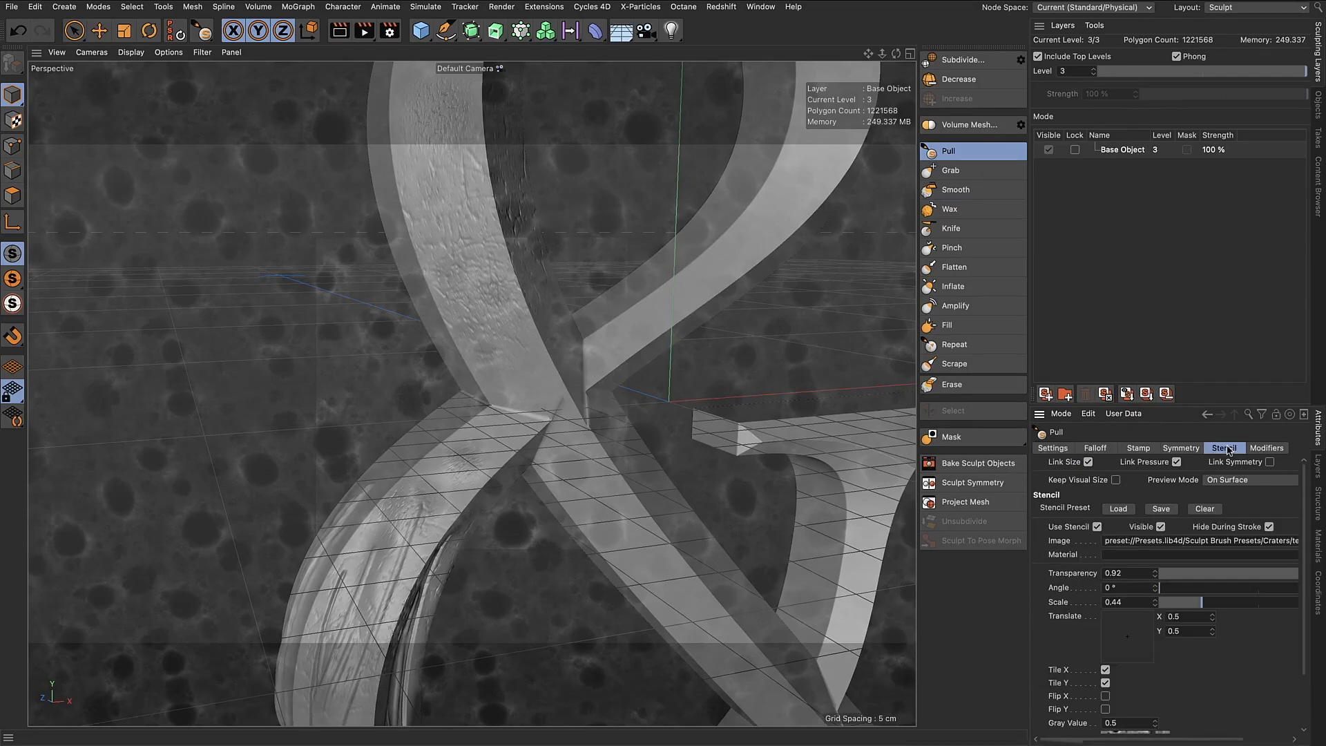
{"action": "left_click", "coordinate": [1160, 527]}
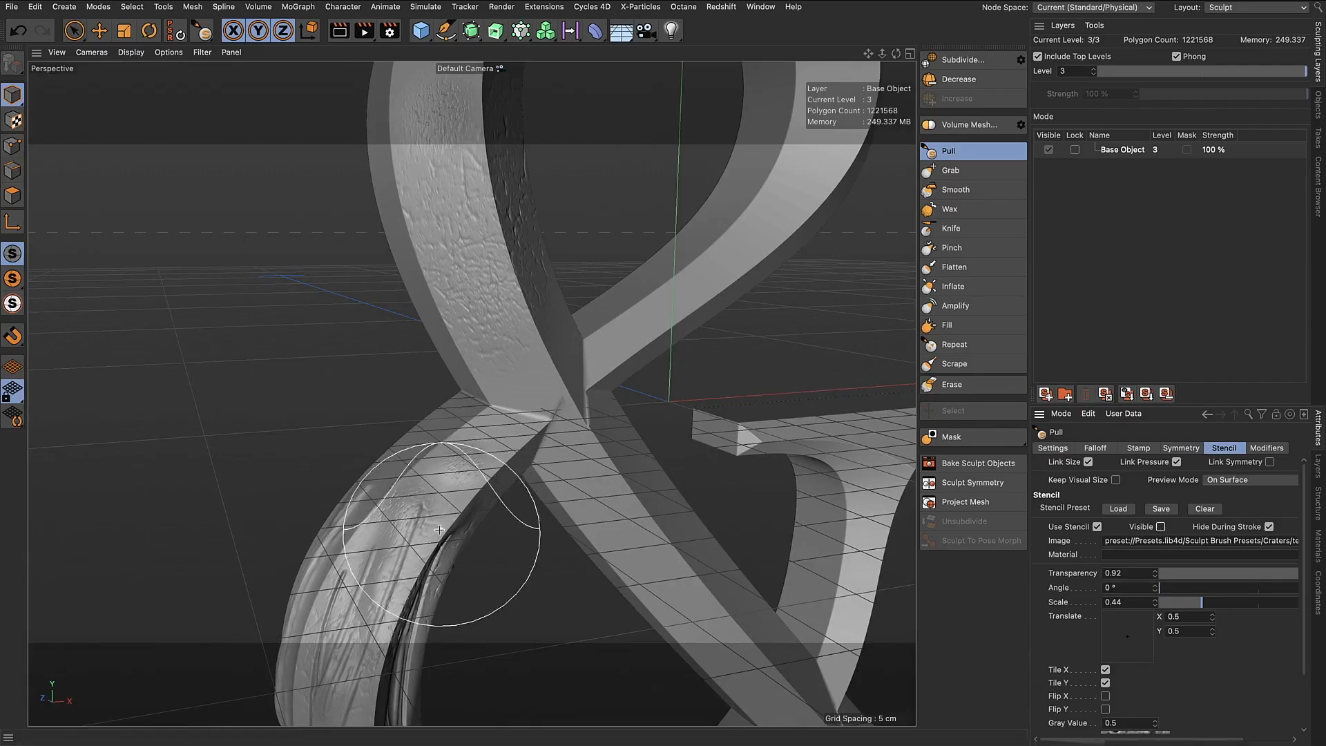
{"action": "middle_click_drag", "start_coordinate": [442, 491], "coordinate": [415, 491]}
{"action": "left_click", "coordinate": [1067, 450]}
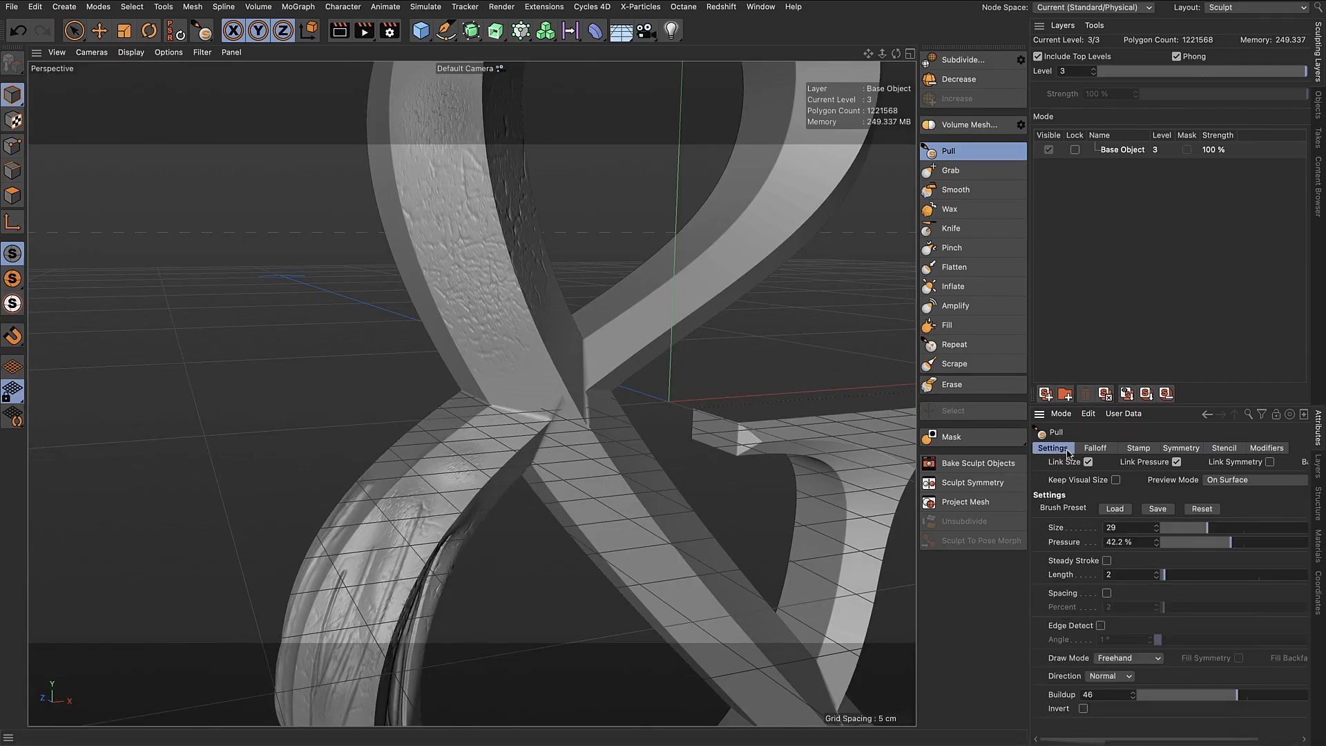
{"action": "left_click_drag", "start_coordinate": [1185, 544], "coordinate": [1215, 542]}
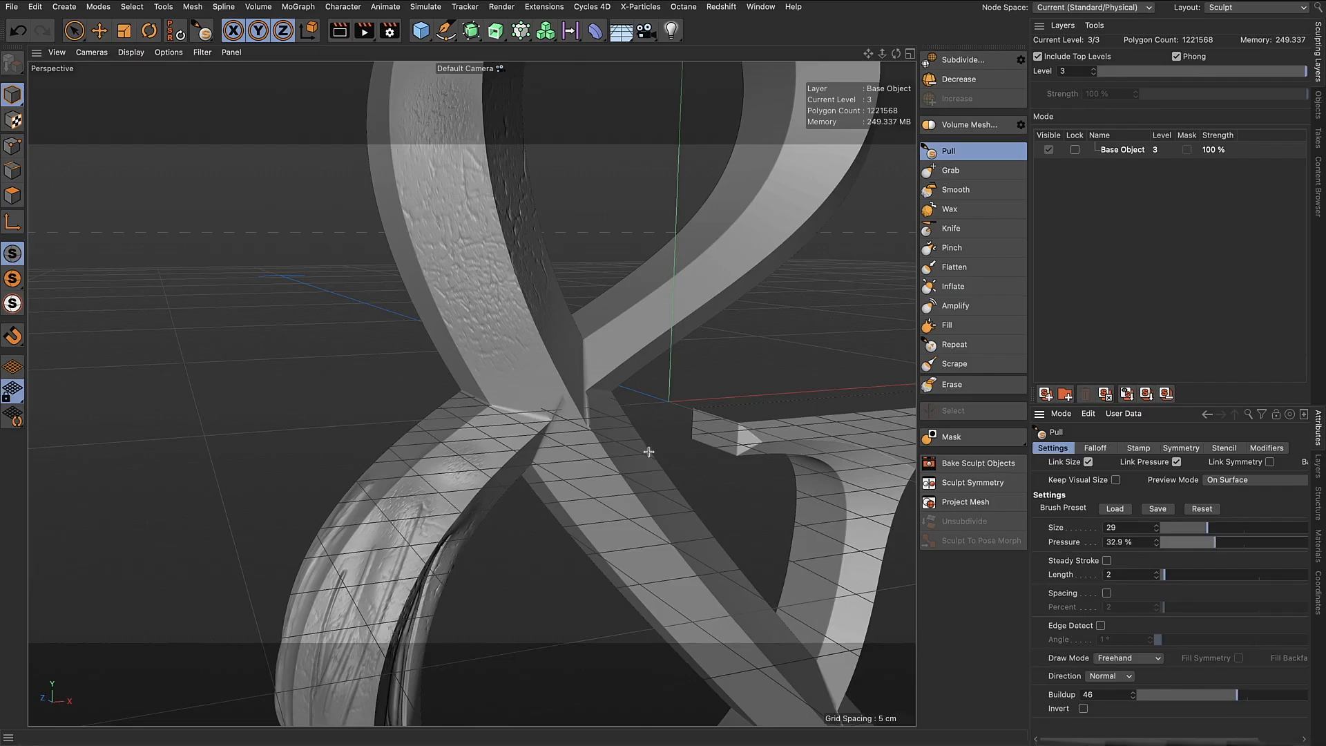
Sculpt crater texture over the front and outer faces of the lower-left curve and the upper loop's left side
{"action": "mouse_move", "coordinate": [419, 509]}
{"action": "left_mouse_down"}
{"action": "mouse_move", "coordinate": [352, 645]}
{"action": "mouse_move", "coordinate": [355, 620]}
{"action": "mouse_move", "coordinate": [503, 628]}
{"action": "left_mouse_up"}
{"action": "mouse_move", "coordinate": [234, 541]}
{"action": "left_mouse_down"}
{"action": "mouse_move", "coordinate": [285, 646]}
{"action": "mouse_move", "coordinate": [285, 682]}
{"action": "mouse_move", "coordinate": [232, 509]}
{"action": "left_mouse_up"}
{"action": "mouse_move", "coordinate": [294, 566]}
{"action": "left_mouse_down", "text": "alt"}
{"action": "mouse_move", "coordinate": [158, 563]}
{"action": "mouse_move", "coordinate": [336, 557]}
{"action": "left_mouse_up", "text": "alt"}
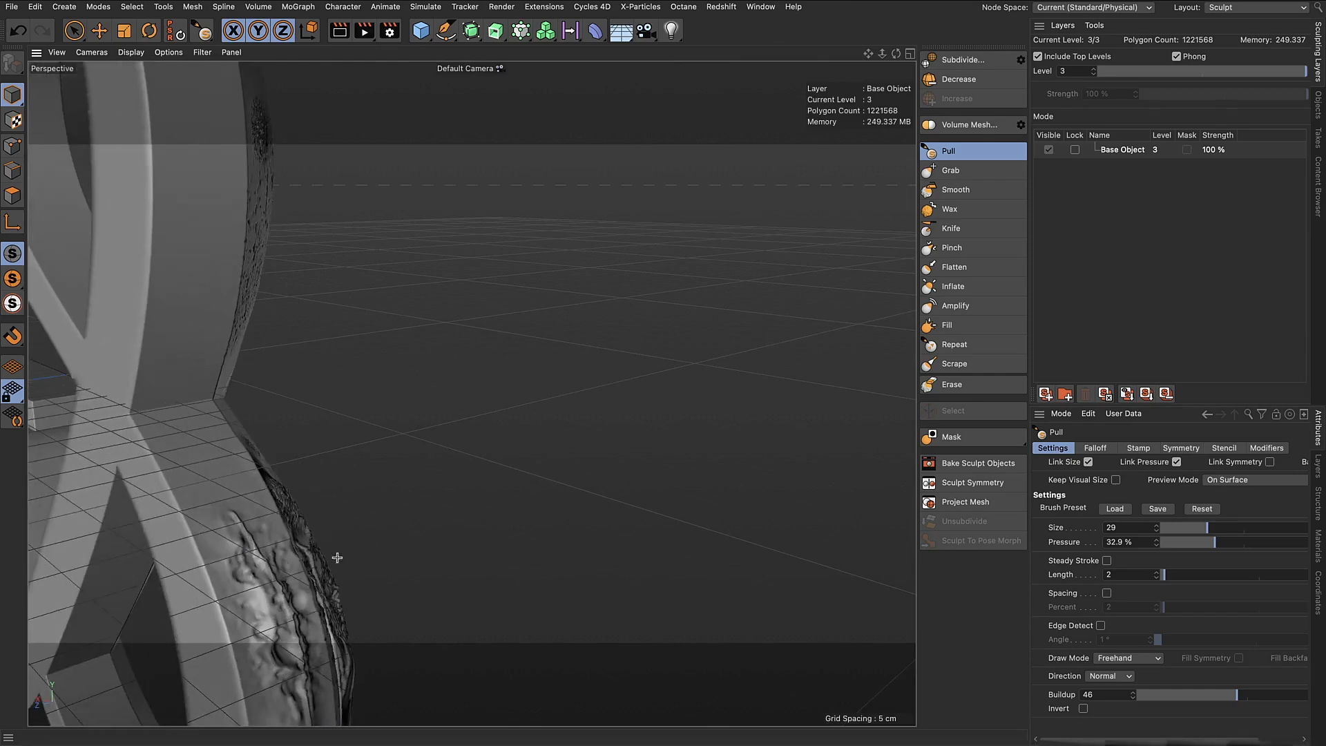
{"action": "left_click_drag", "start_coordinate": [446, 417], "coordinate": [474, 391], "text": "alt"}
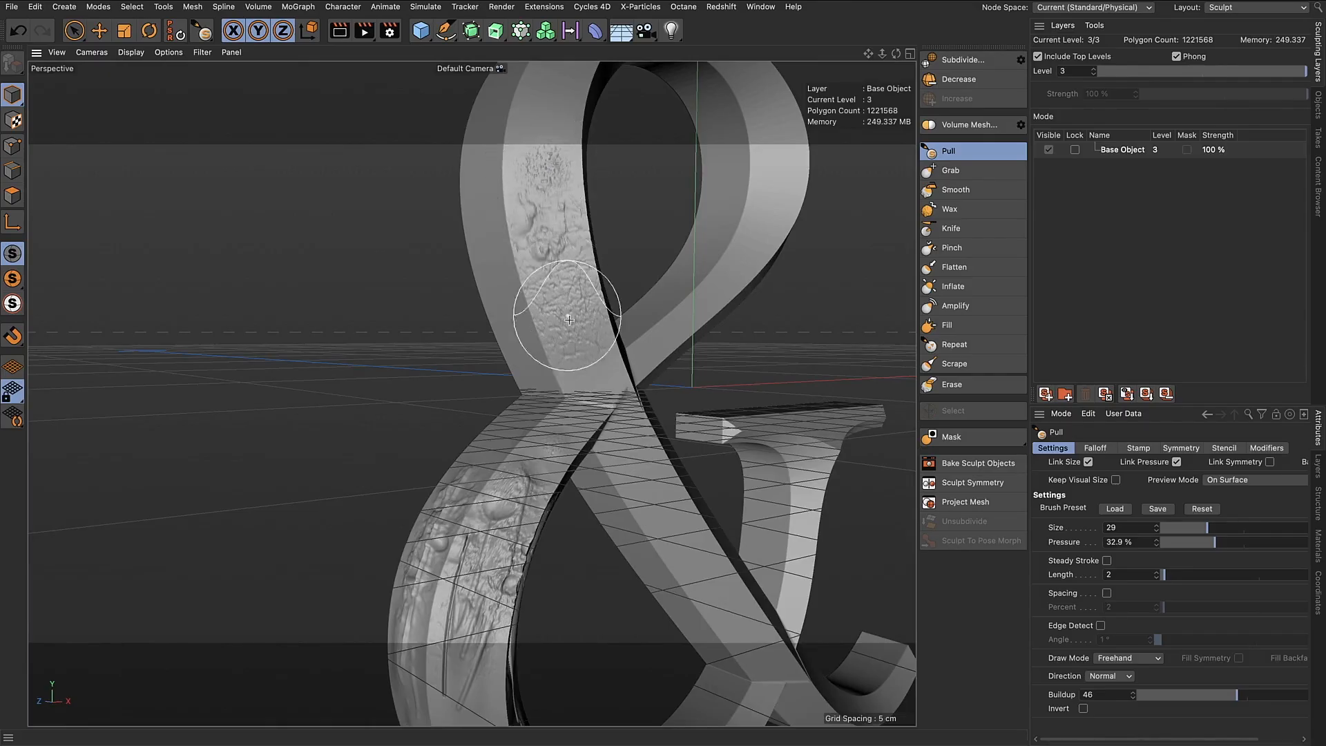
{"action": "mouse_move", "coordinate": [569, 320]}
{"action": "left_mouse_down"}
{"action": "mouse_move", "coordinate": [548, 243]}
{"action": "mouse_move", "coordinate": [544, 120]}
{"action": "mouse_move", "coordinate": [551, 201]}
{"action": "mouse_move", "coordinate": [621, 237]}
{"action": "left_mouse_up"}
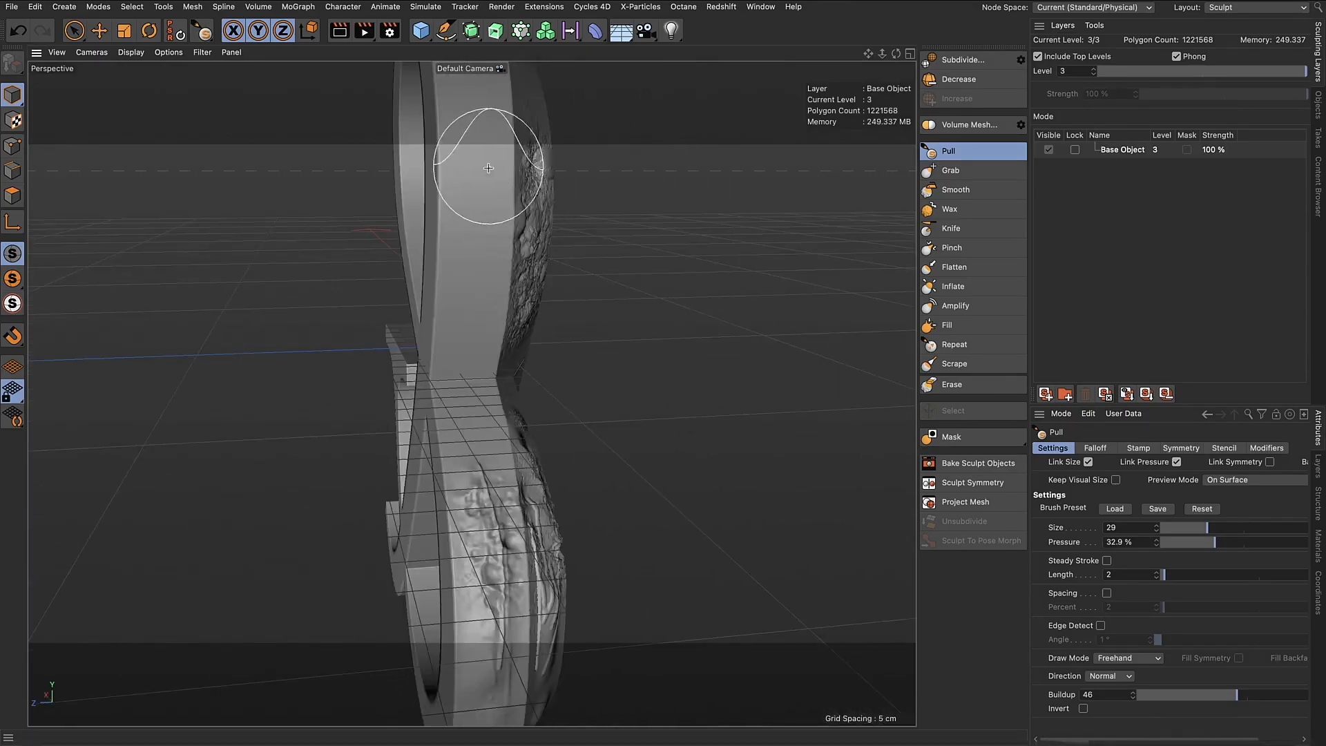
{"action": "mouse_move", "coordinate": [488, 167]}
{"action": "left_mouse_down"}
{"action": "mouse_move", "coordinate": [497, 314]}
{"action": "mouse_move", "coordinate": [362, 307]}
{"action": "mouse_move", "coordinate": [559, 297]}
{"action": "left_mouse_up"}
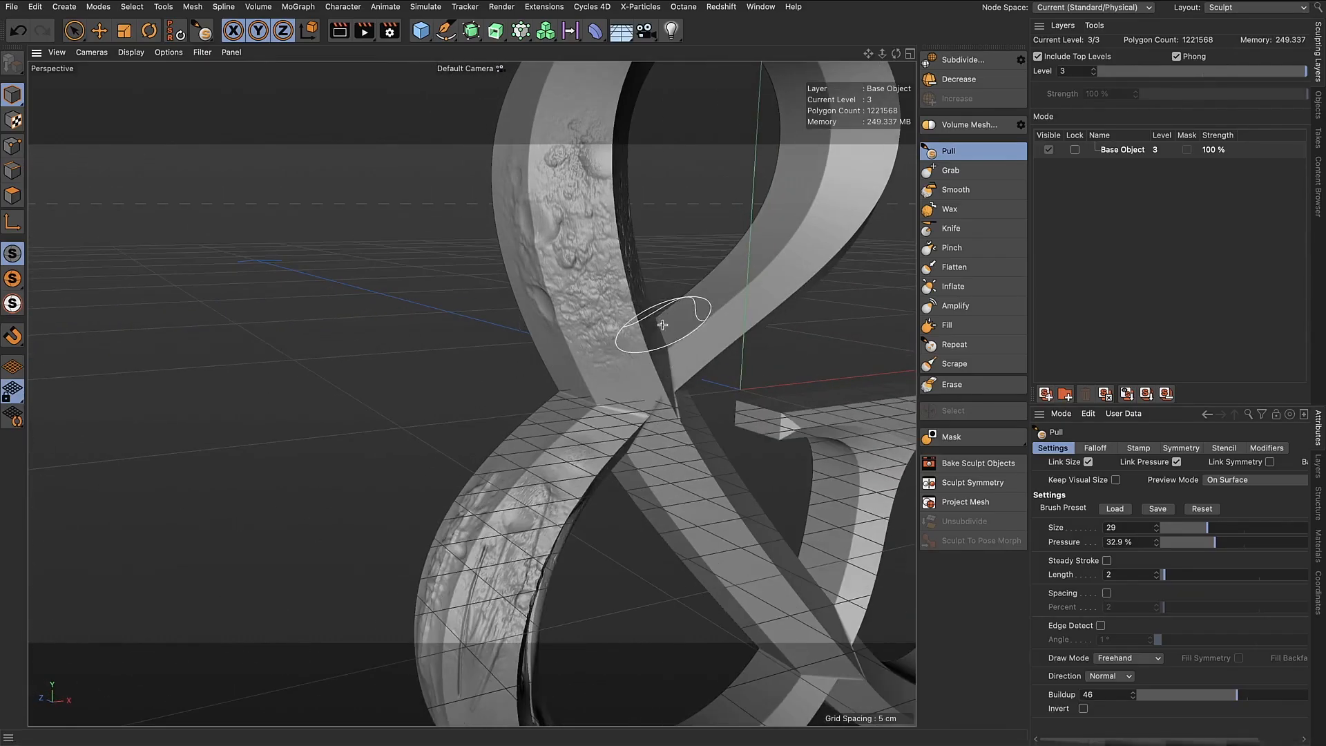
Try the Pinch brush on the crater texture along the upper loop's left side
{"action": "left_click_drag", "start_coordinate": [662, 324], "coordinate": [773, 317], "text": "alt"}
{"action": "left_click", "coordinate": [951, 247]}
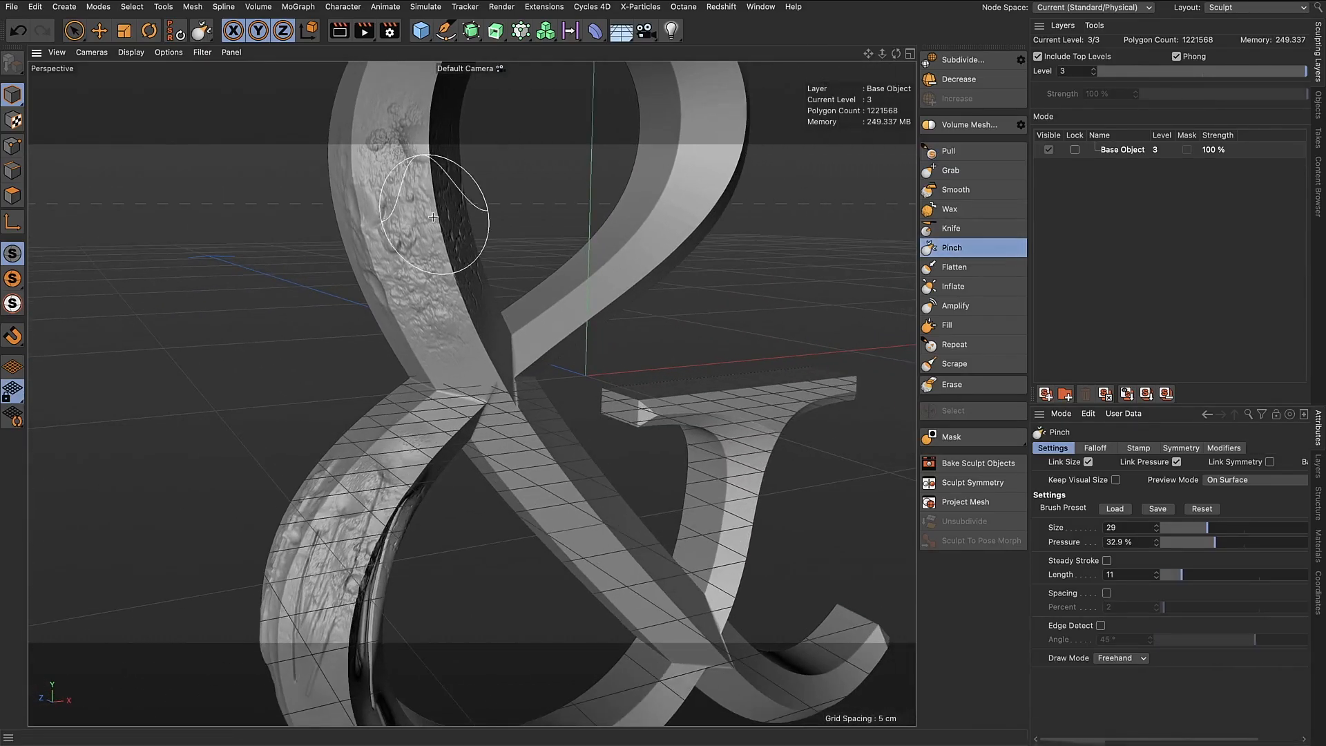
{"action": "mouse_move", "coordinate": [413, 205]}
{"action": "left_mouse_down"}
{"action": "mouse_move", "coordinate": [427, 301]}
{"action": "mouse_move", "coordinate": [387, 120]}
{"action": "mouse_move", "coordinate": [452, 168]}
{"action": "left_mouse_up"}
{"action": "key", "text": "ctrl+z"}
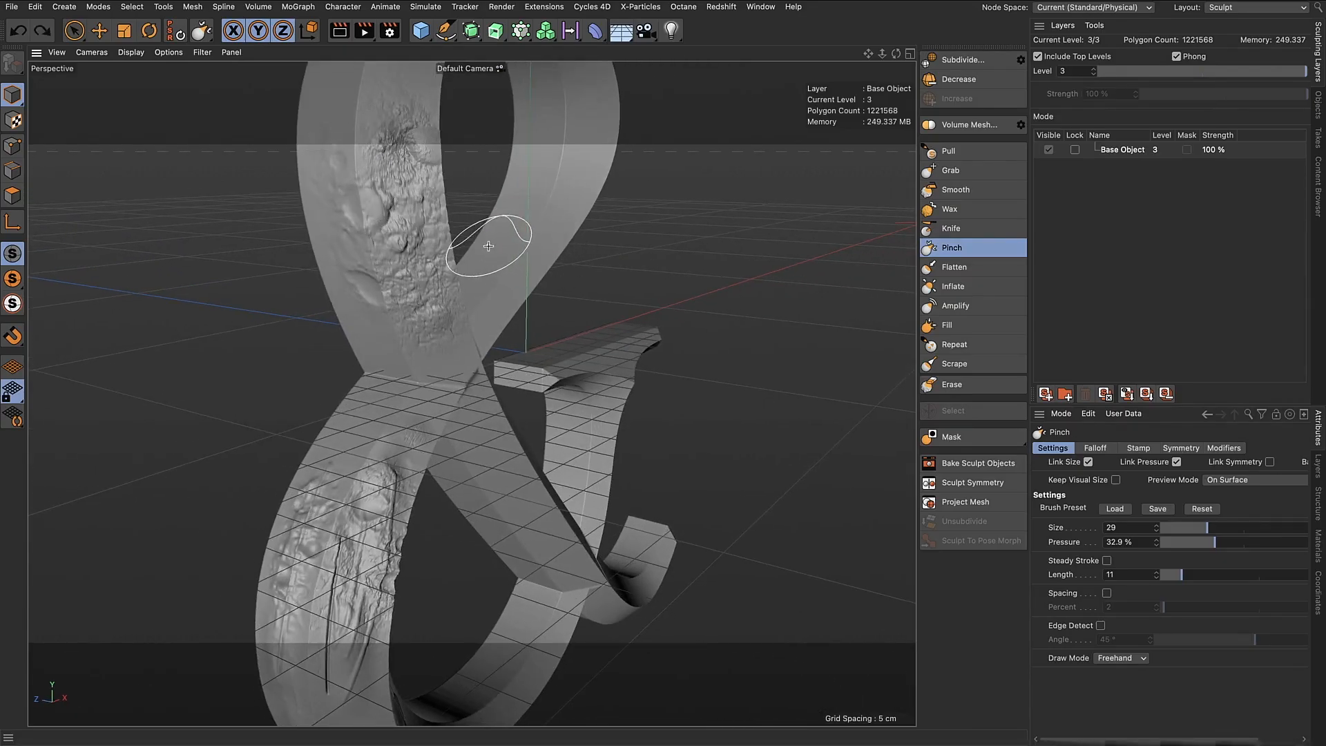
{"action": "left_click_drag", "start_coordinate": [489, 246], "coordinate": [381, 204], "text": "alt"}
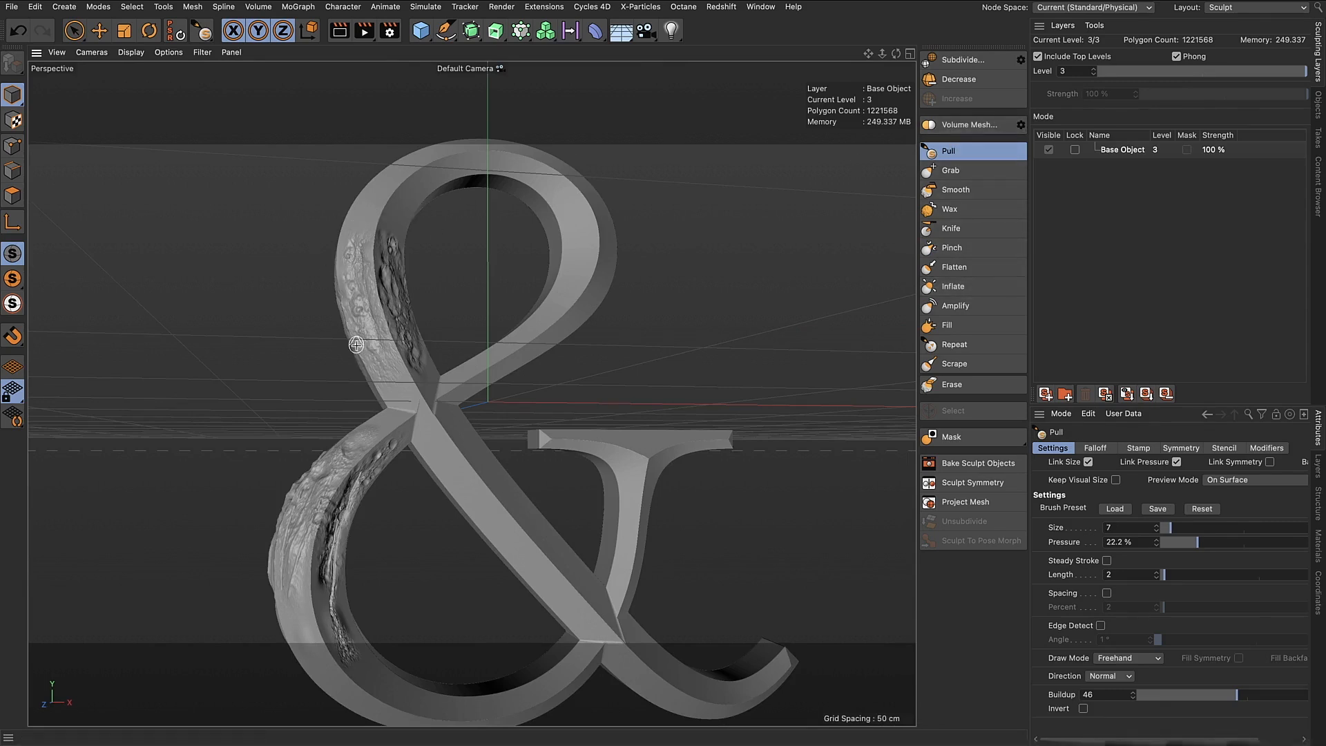
Turn off the Pull brush's stencil and sculpt a plain raised ridge above the crater texture on the upper loop's left side
{"action": "scroll", "coordinate": [357, 344], "scroll_direction": "up", "scroll_amount": 5}
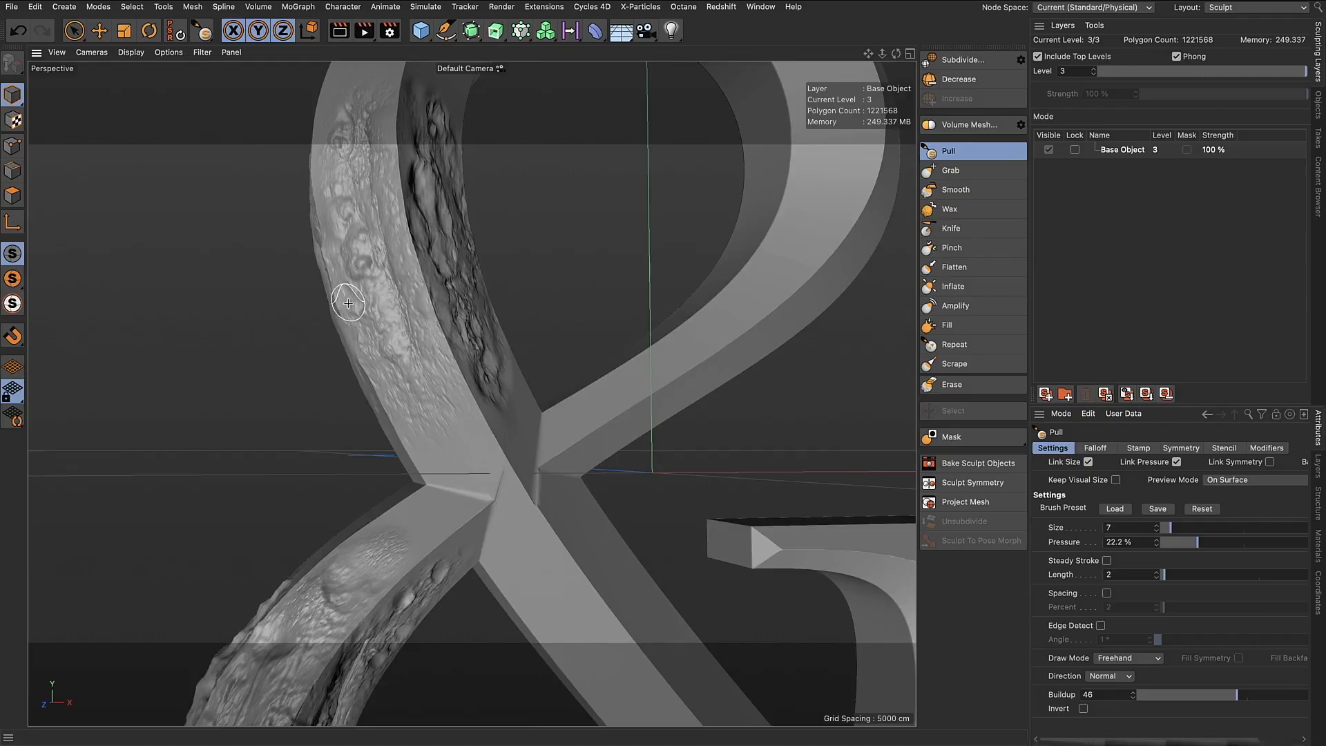
{"action": "mouse_move", "coordinate": [348, 305]}
{"action": "left_mouse_down", "text": "alt"}
{"action": "mouse_move", "coordinate": [401, 288]}
{"action": "mouse_move", "coordinate": [321, 328]}
{"action": "left_mouse_up", "text": "alt"}
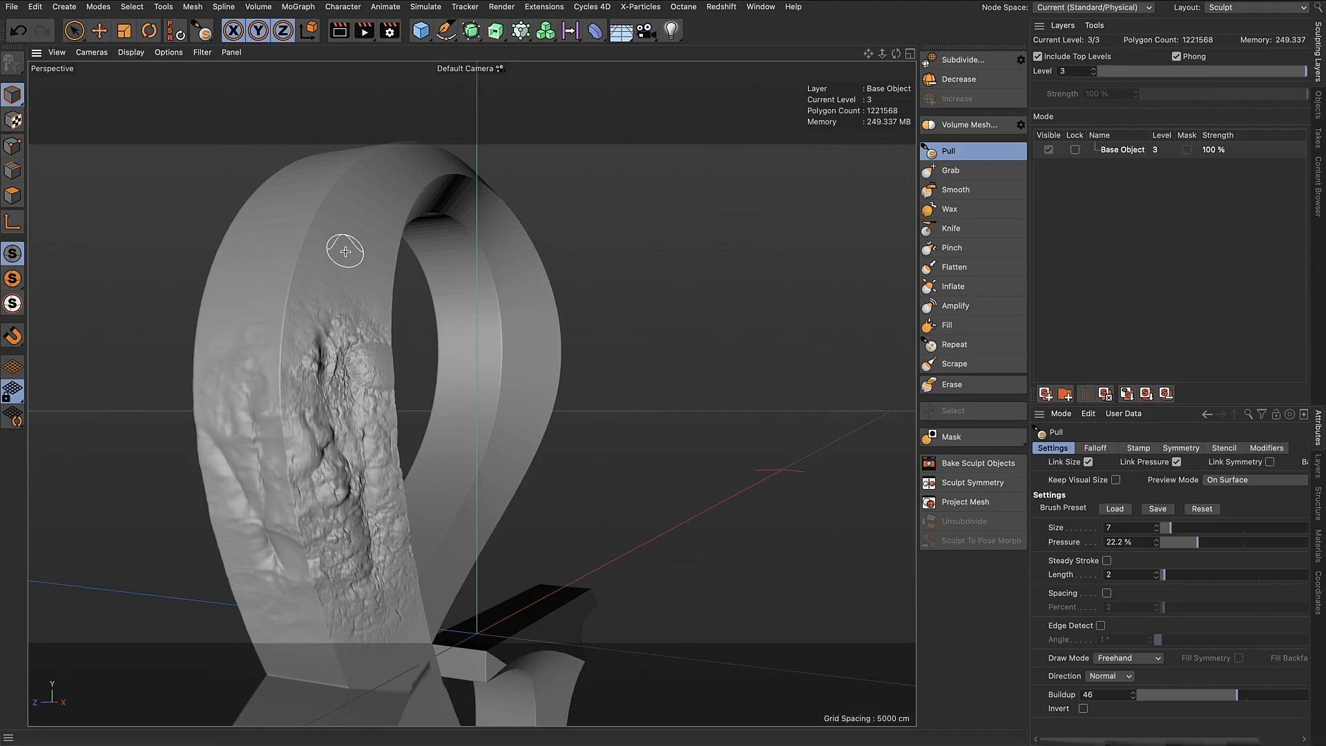
{"action": "left_click", "coordinate": [1226, 449]}
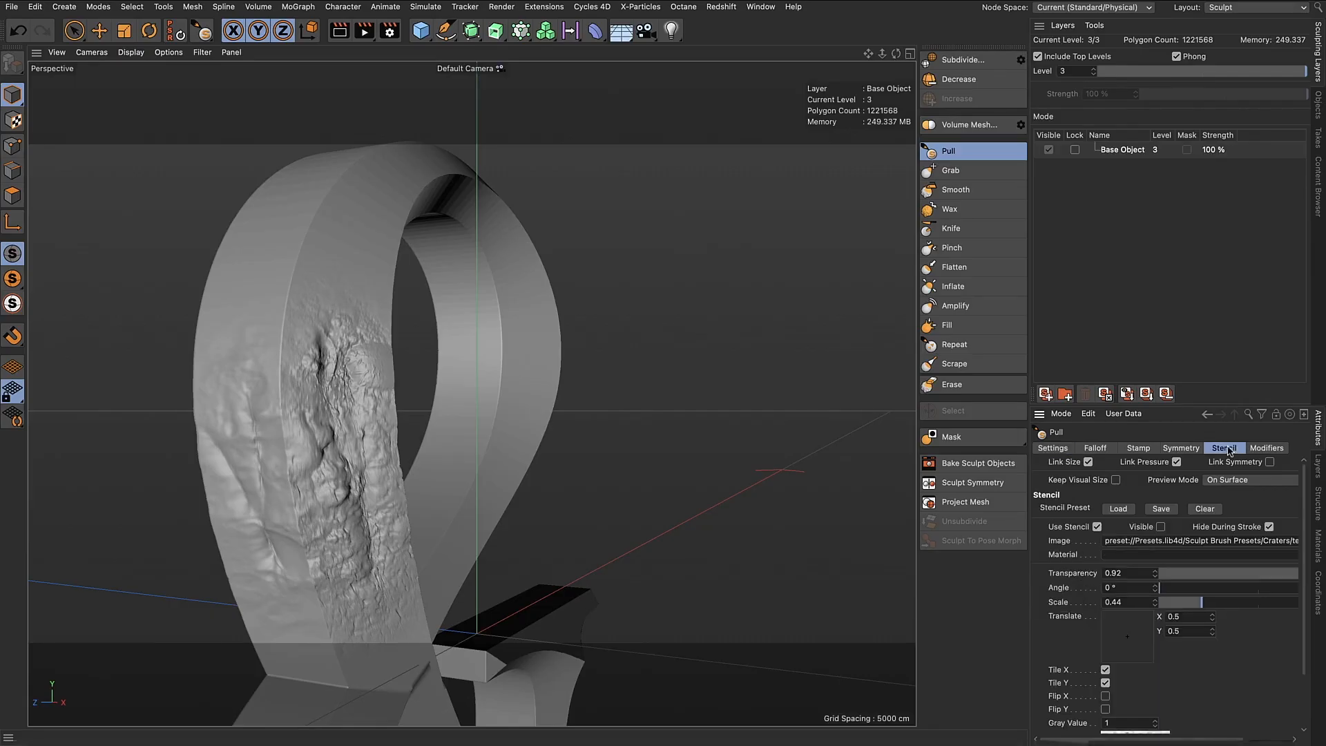
{"action": "left_click", "coordinate": [1097, 526]}
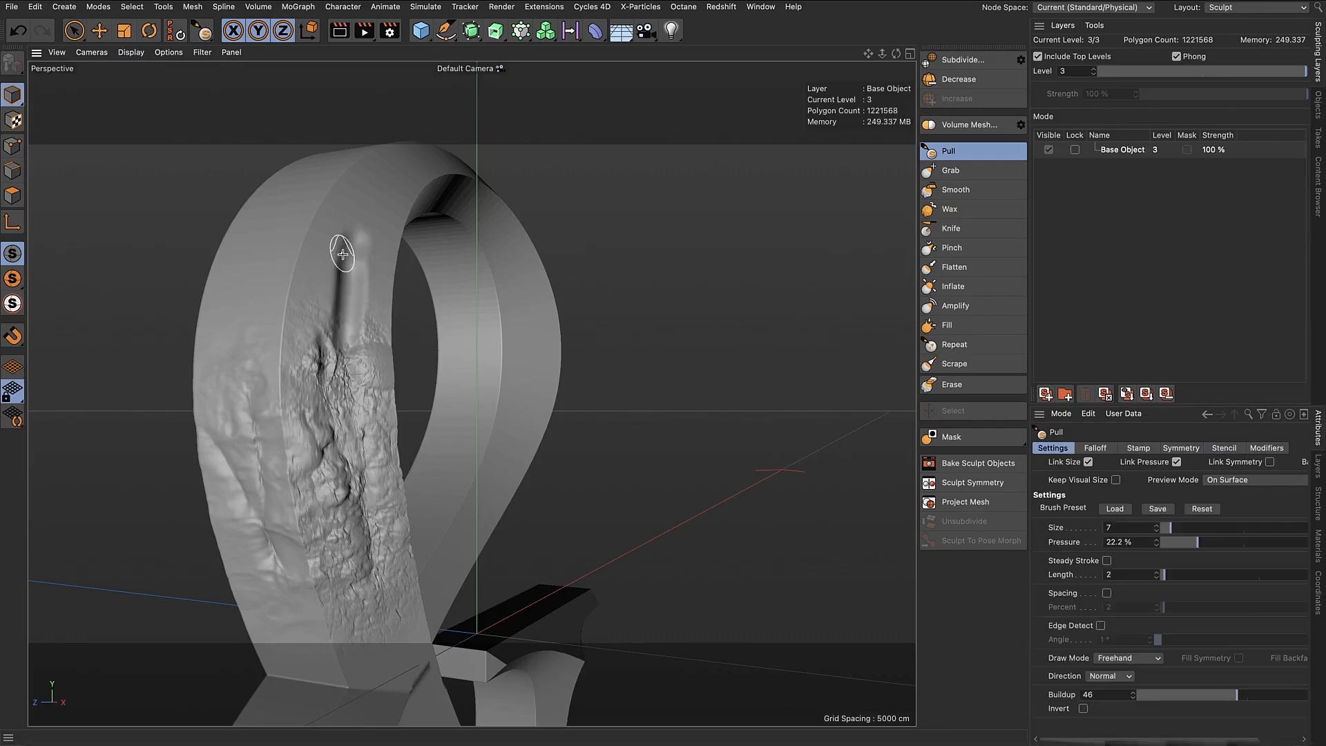
Soften the raised ridge and the crater texture below it with the Smooth brush at 2.8% pressure
{"action": "left_click", "coordinate": [948, 192]}
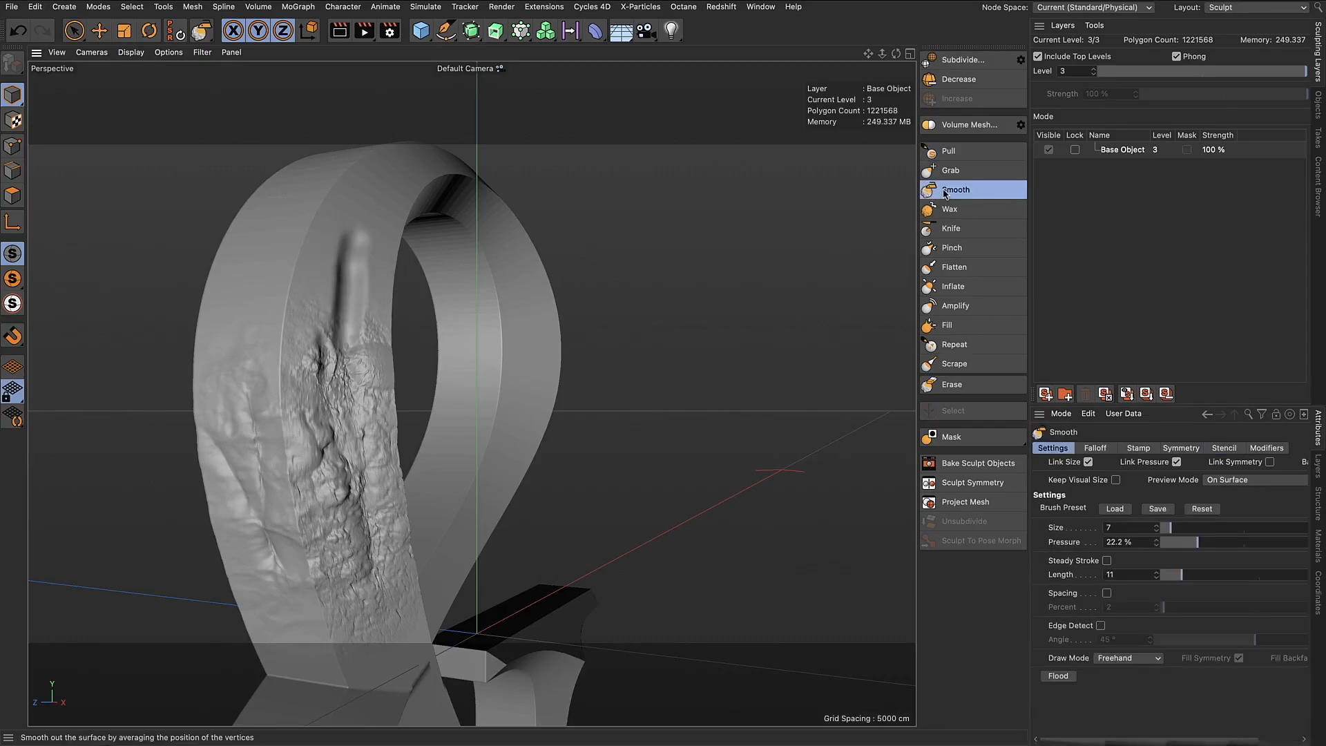
{"action": "middle_click_drag", "start_coordinate": [356, 345], "coordinate": [329, 345]}
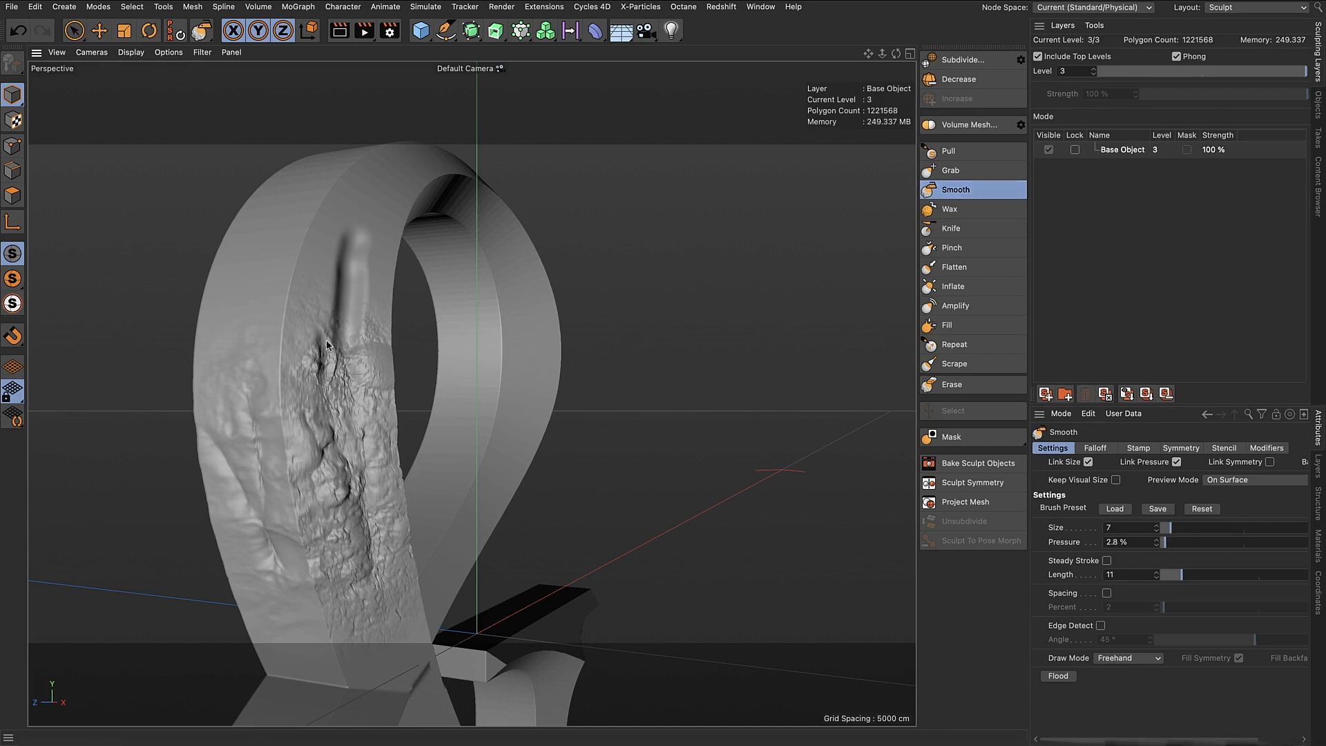
{"action": "mouse_move", "coordinate": [357, 248]}
{"action": "left_mouse_down"}
{"action": "mouse_move", "coordinate": [356, 359]}
{"action": "mouse_move", "coordinate": [330, 422]}
{"action": "left_mouse_up"}
{"action": "key", "text": "h"}
{"action": "left_click_drag", "start_coordinate": [482, 354], "coordinate": [339, 337], "text": "alt"}
Switch to the Standard layout and freeze the ampersand's Sculpt tag
{"action": "left_click", "coordinate": [1255, 7]}
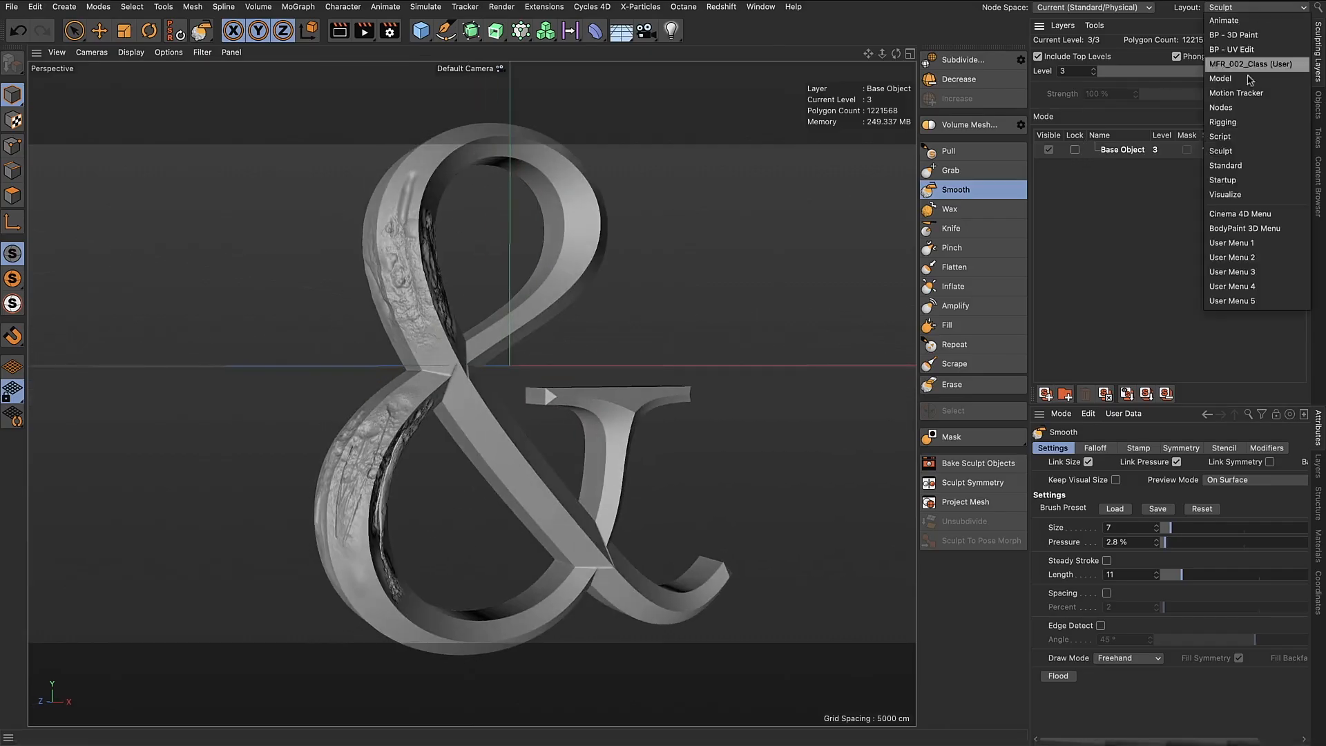
{"action": "left_click", "coordinate": [1247, 166]}
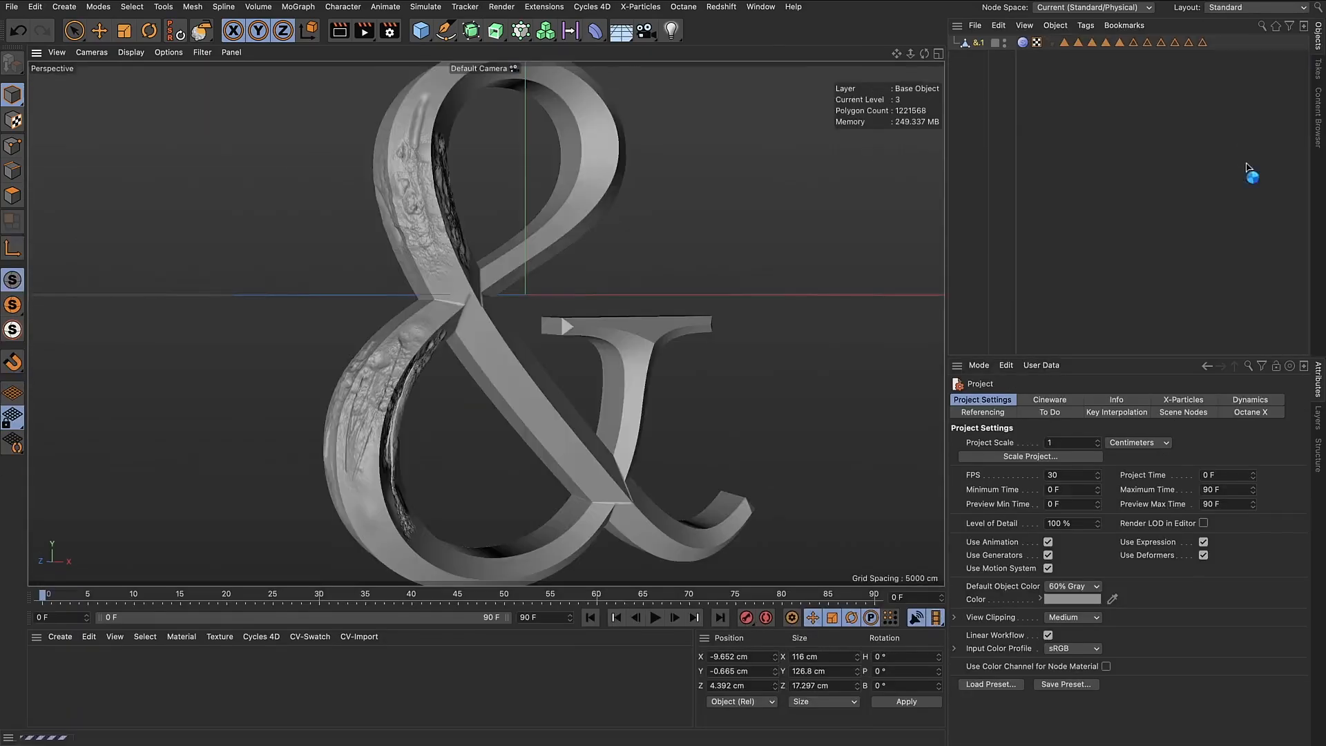
{"action": "left_click", "coordinate": [1022, 42]}
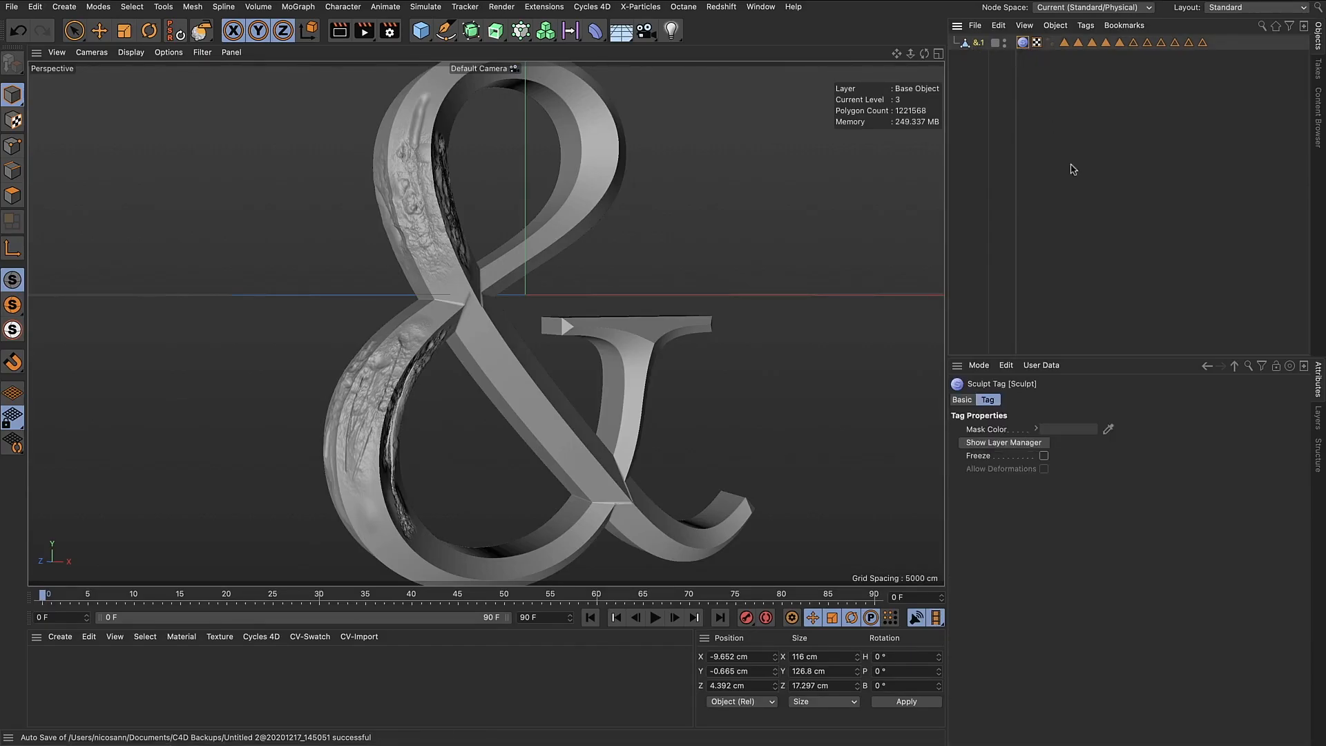
{"action": "left_click", "coordinate": [1043, 455]}
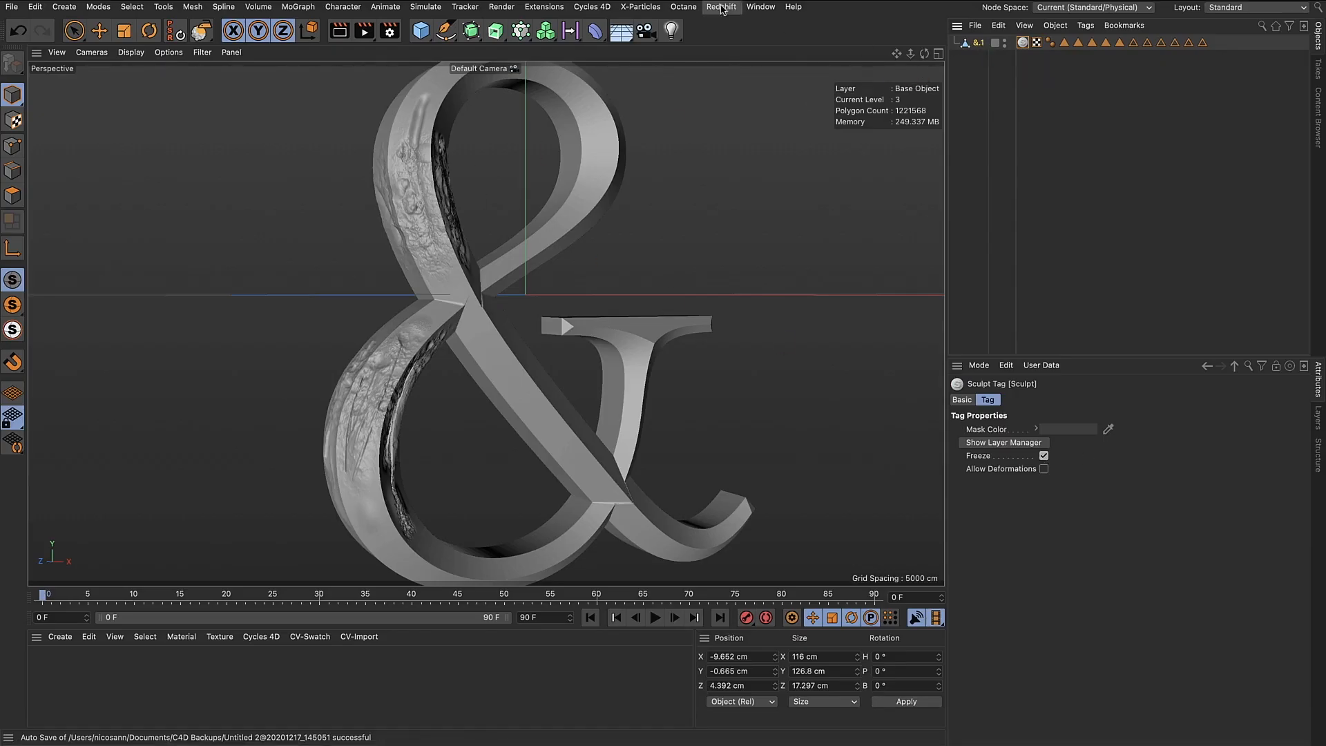
Paste the sculpted ampersand into the main Lost & Found project, nested under the &.1 null with its transform reset
{"action": "left_click", "coordinate": [760, 6]}
{"action": "left_click", "coordinate": [839, 404]}
{"action": "key", "text": "super+v"}
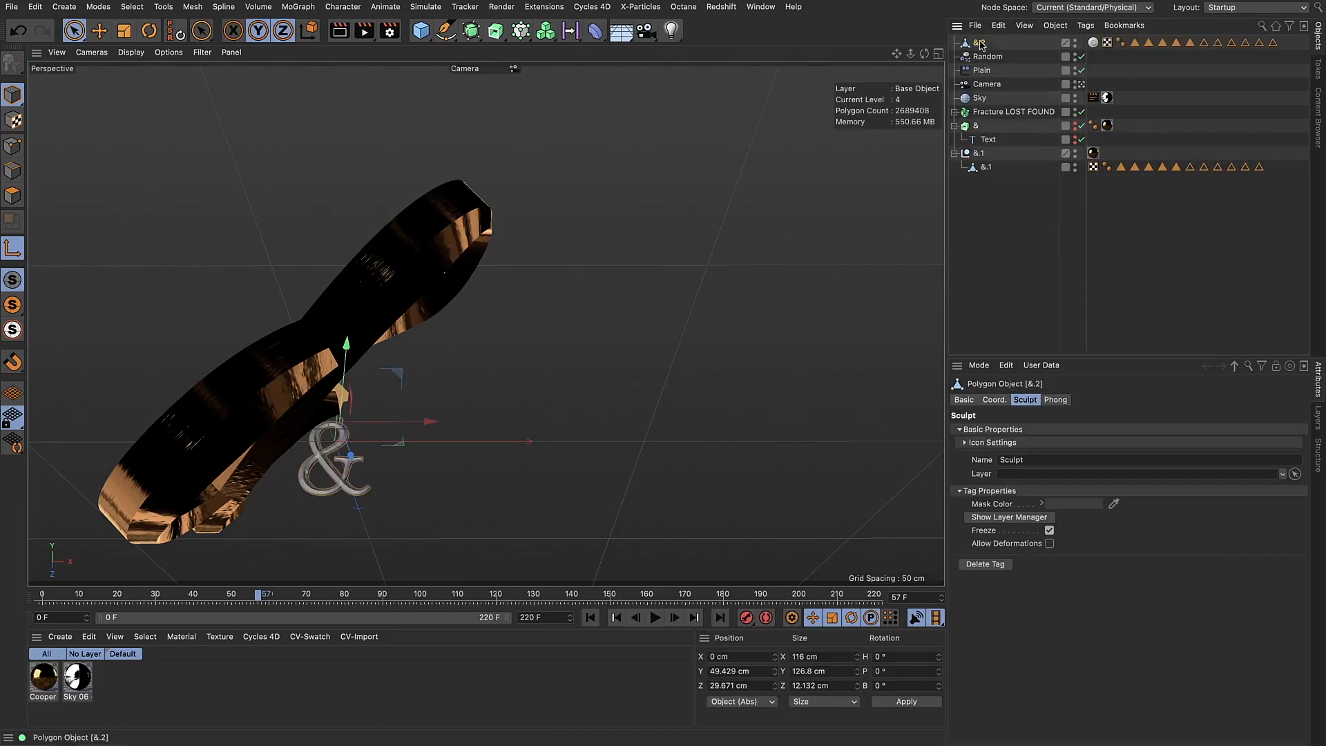
{"action": "left_click_drag", "start_coordinate": [980, 44], "coordinate": [1001, 162]}
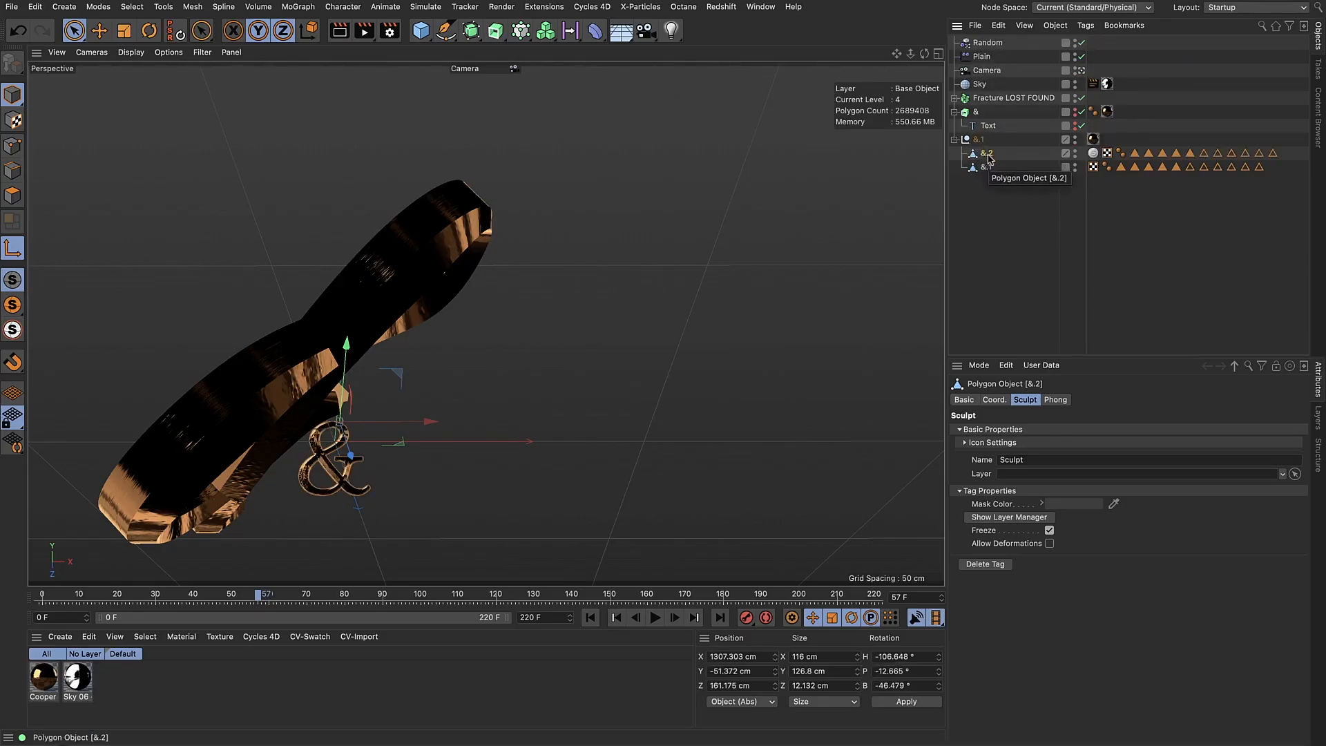
{"action": "left_click", "coordinate": [174, 34]}
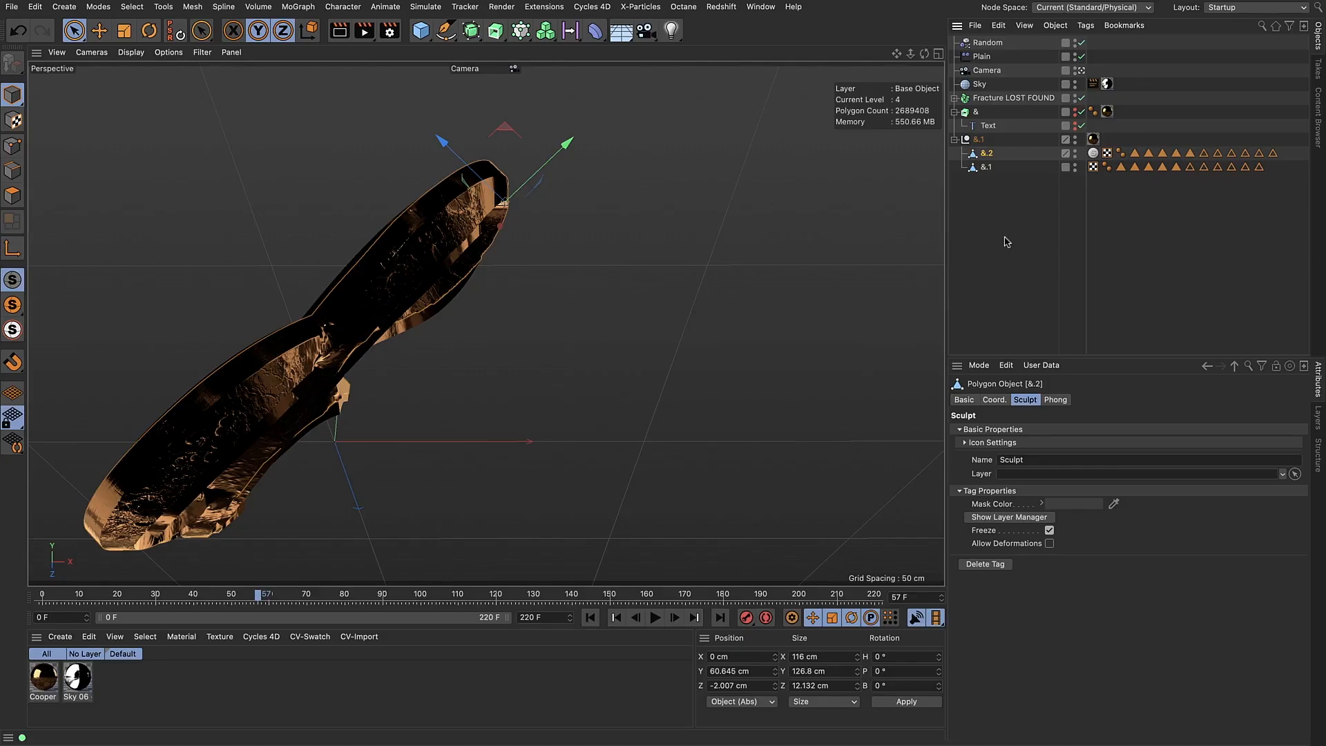
Hide the original &.1 polygon object in editor and renderer, and check the sculpted replacement with a render and at frame 186
{"action": "left_click", "coordinate": [982, 168]}
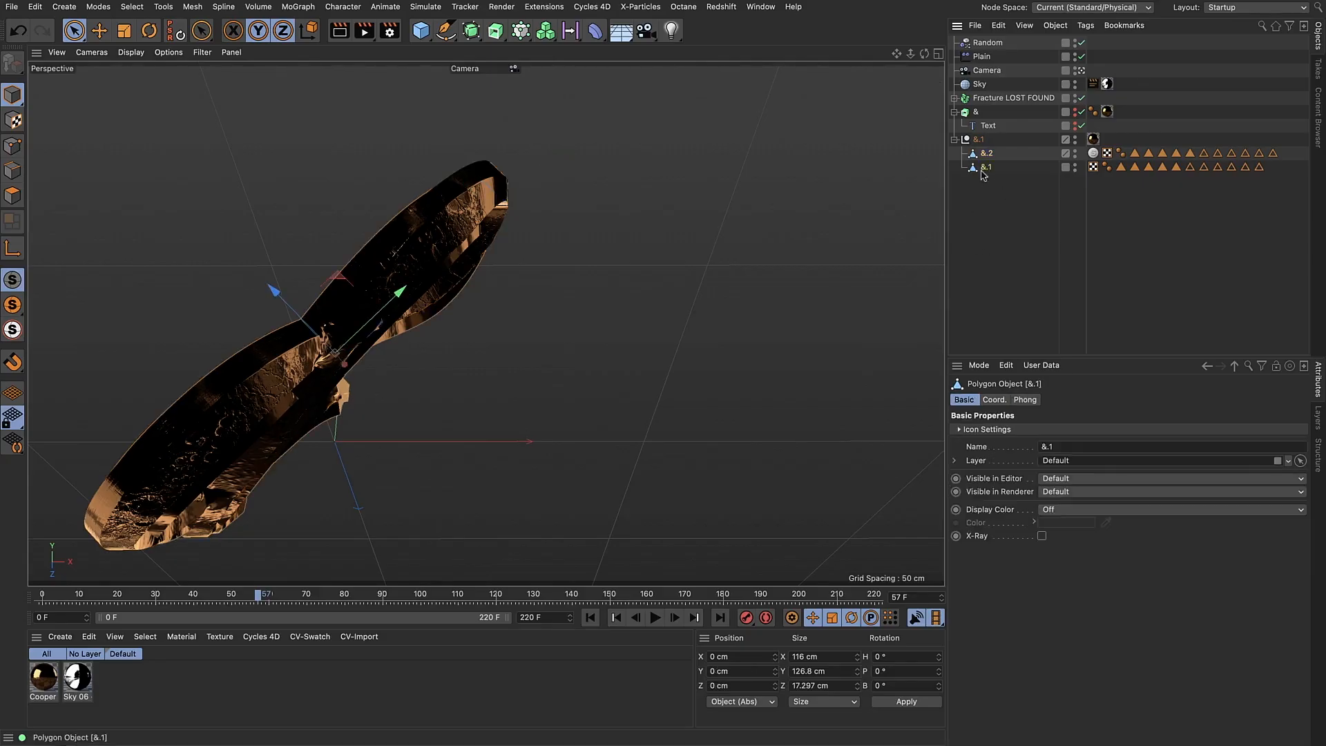
{"action": "double_click", "coordinate": [1075, 170], "text": "ctrl"}
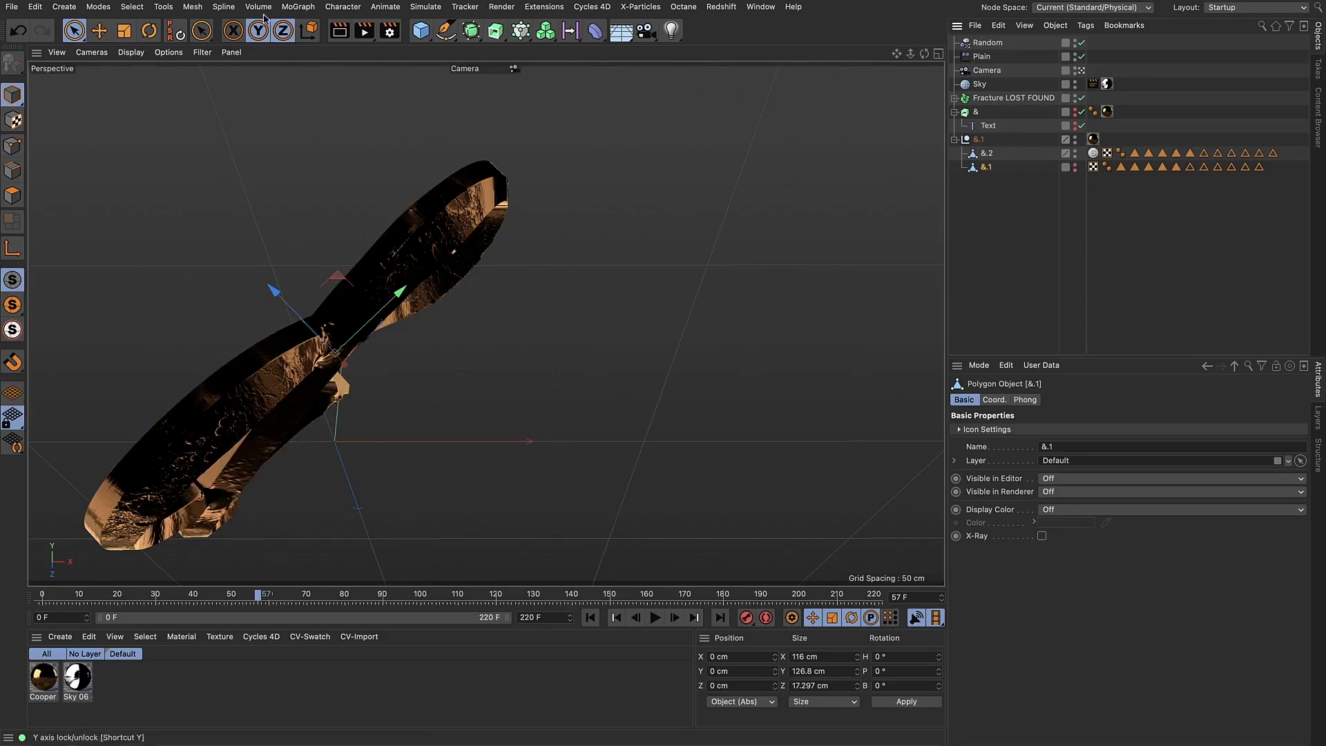
{"action": "left_click", "coordinate": [339, 31]}
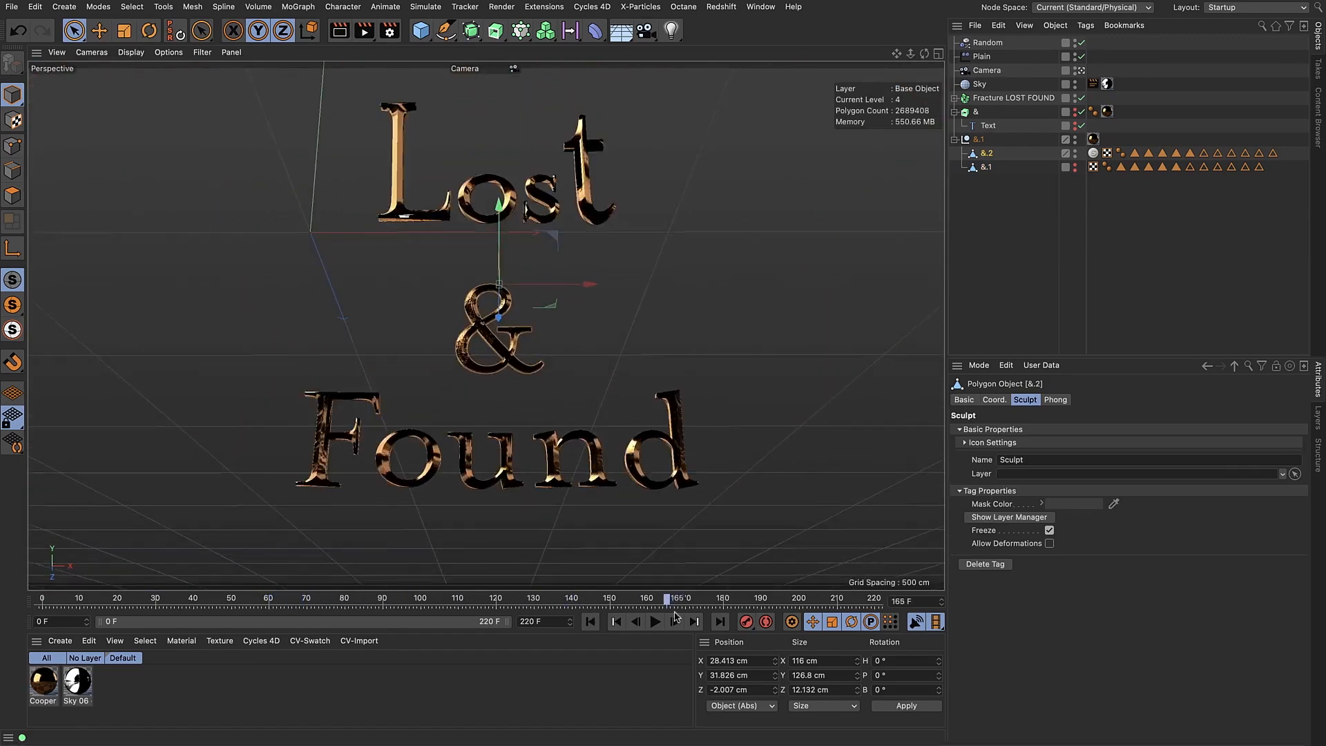
{"action": "left_click_drag", "start_coordinate": [674, 616], "coordinate": [747, 621]}
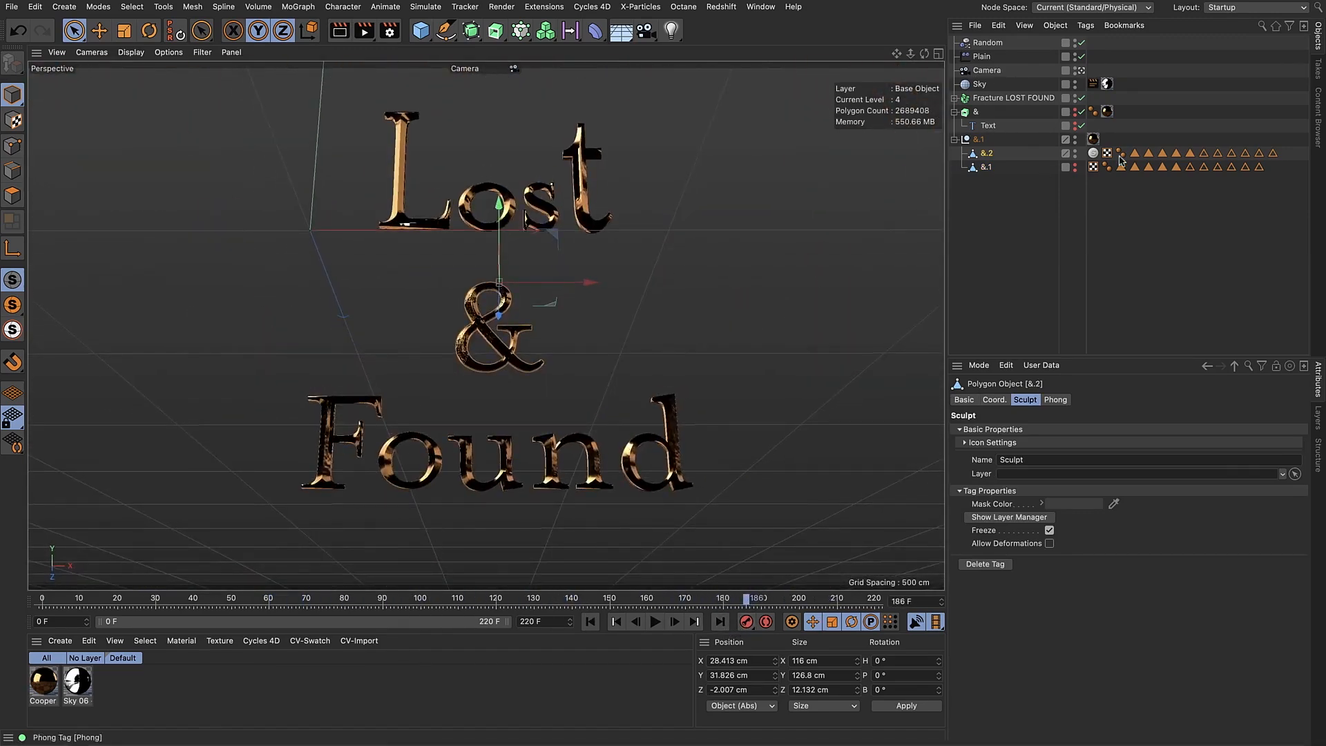
Copy the Lost Found extrude out of the Fracture LOST FOUND object to the top level and hide the fracture
{"action": "left_click", "coordinate": [954, 140]}
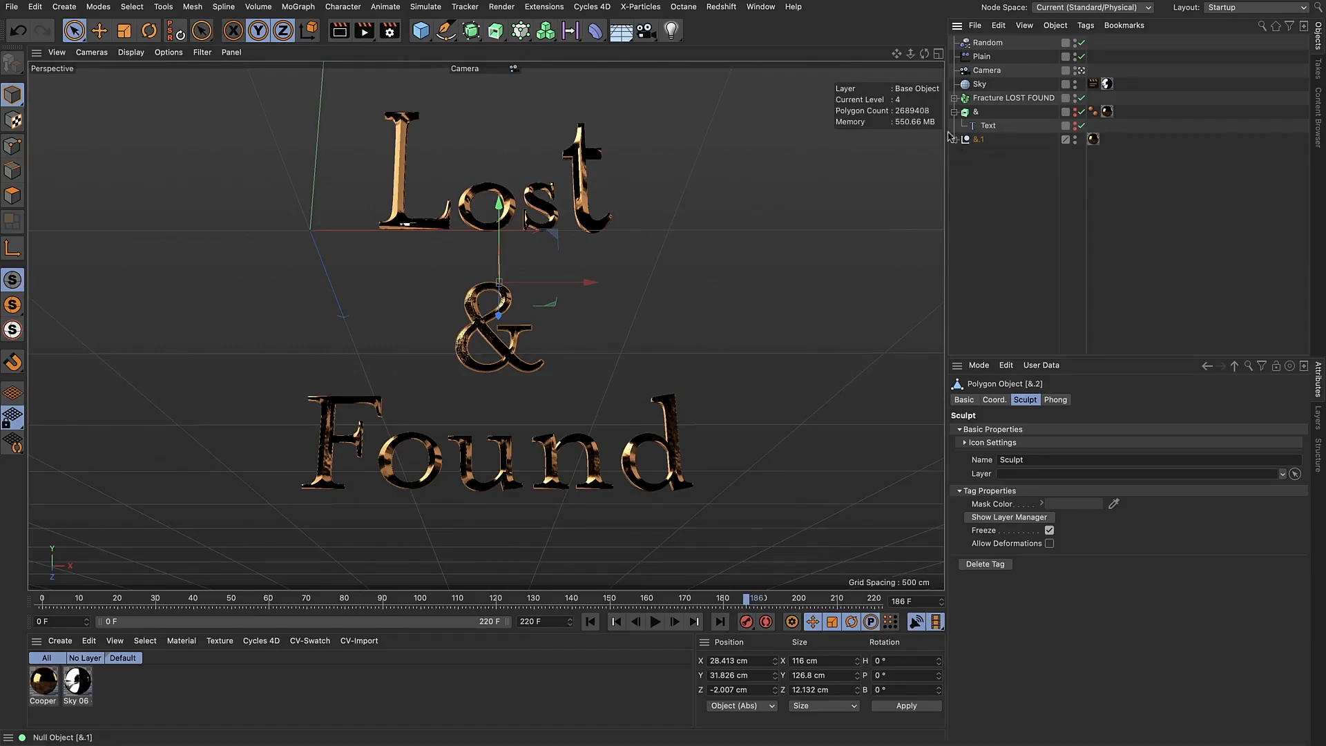
{"action": "left_click", "coordinate": [953, 112]}
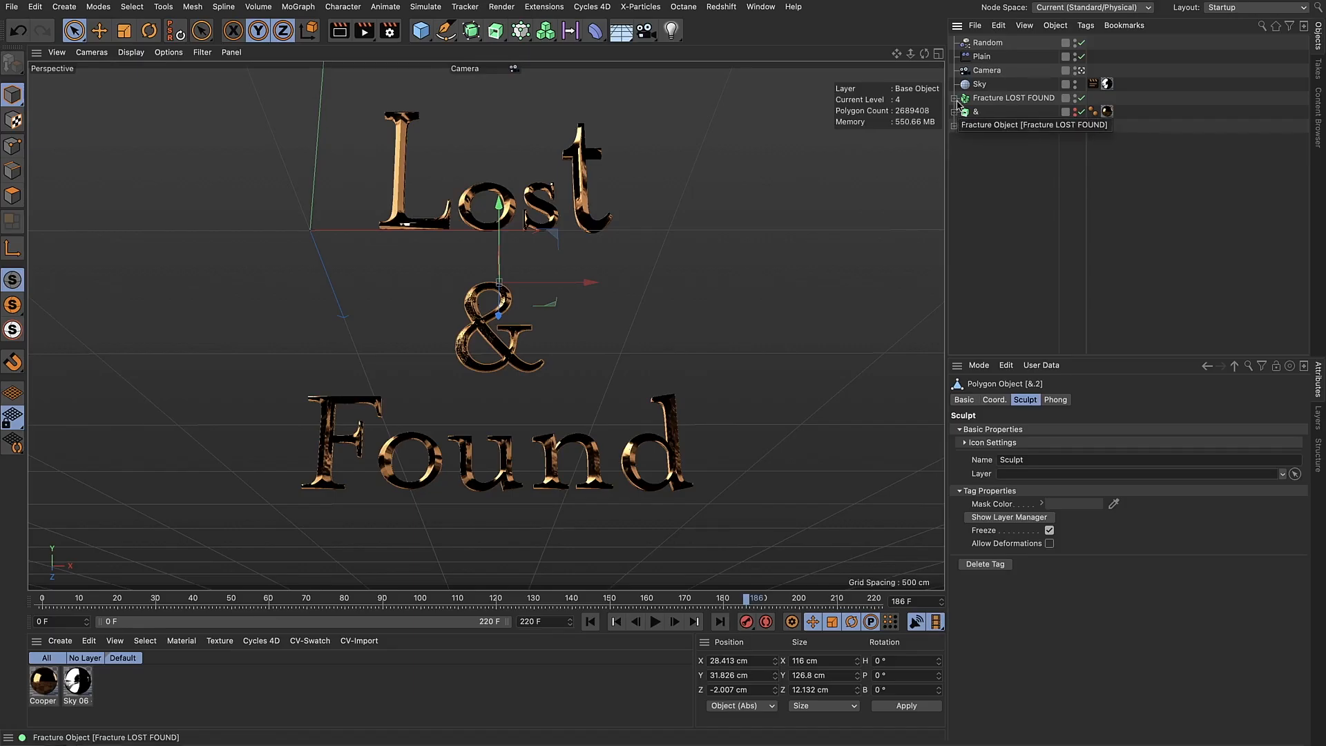
{"action": "left_click", "coordinate": [954, 98]}
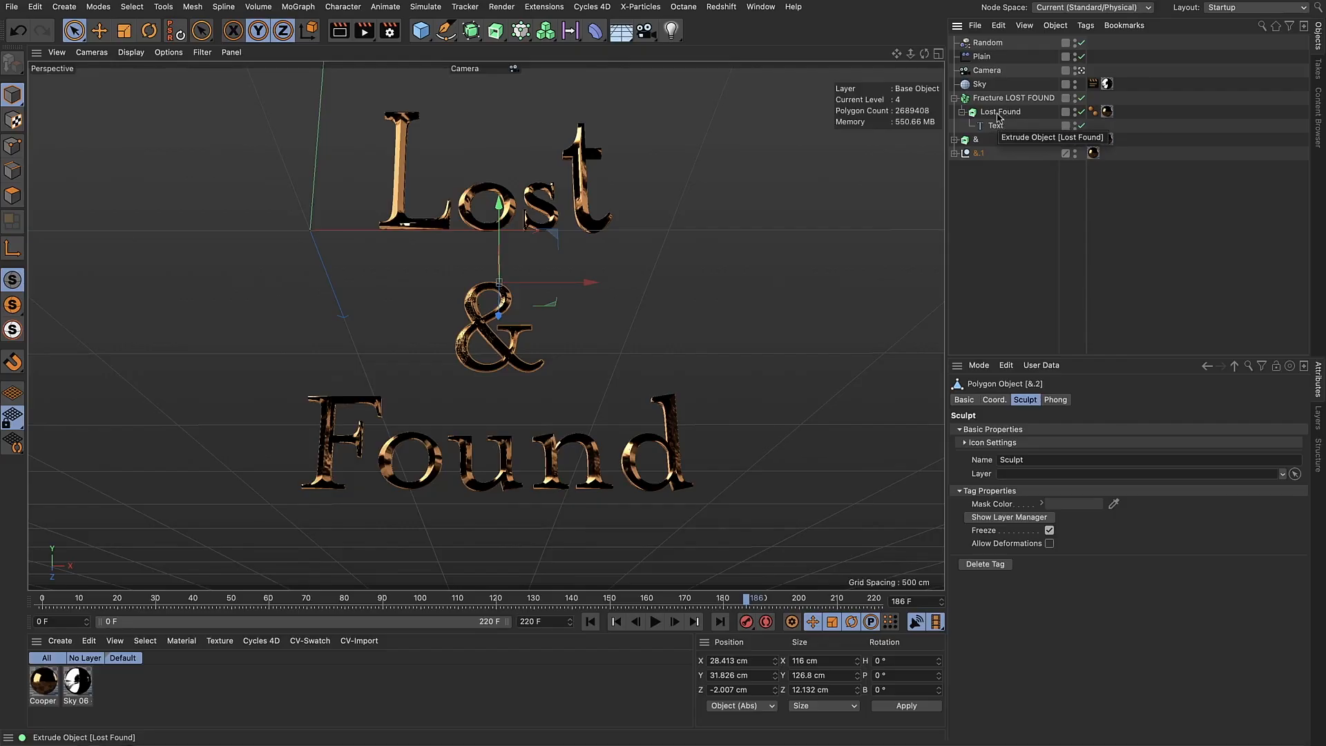
{"action": "left_click_drag", "start_coordinate": [1018, 114], "coordinate": [968, 193]}
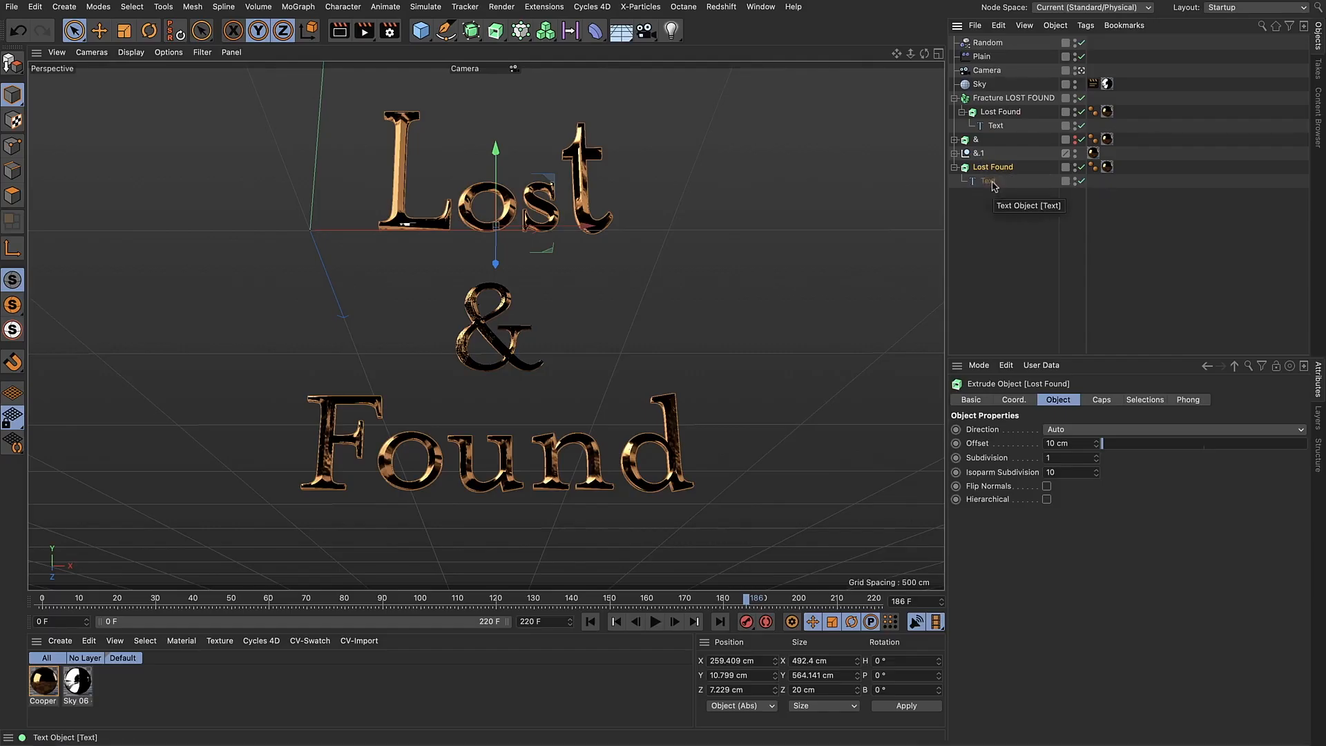
{"action": "left_click", "coordinate": [1076, 99]}
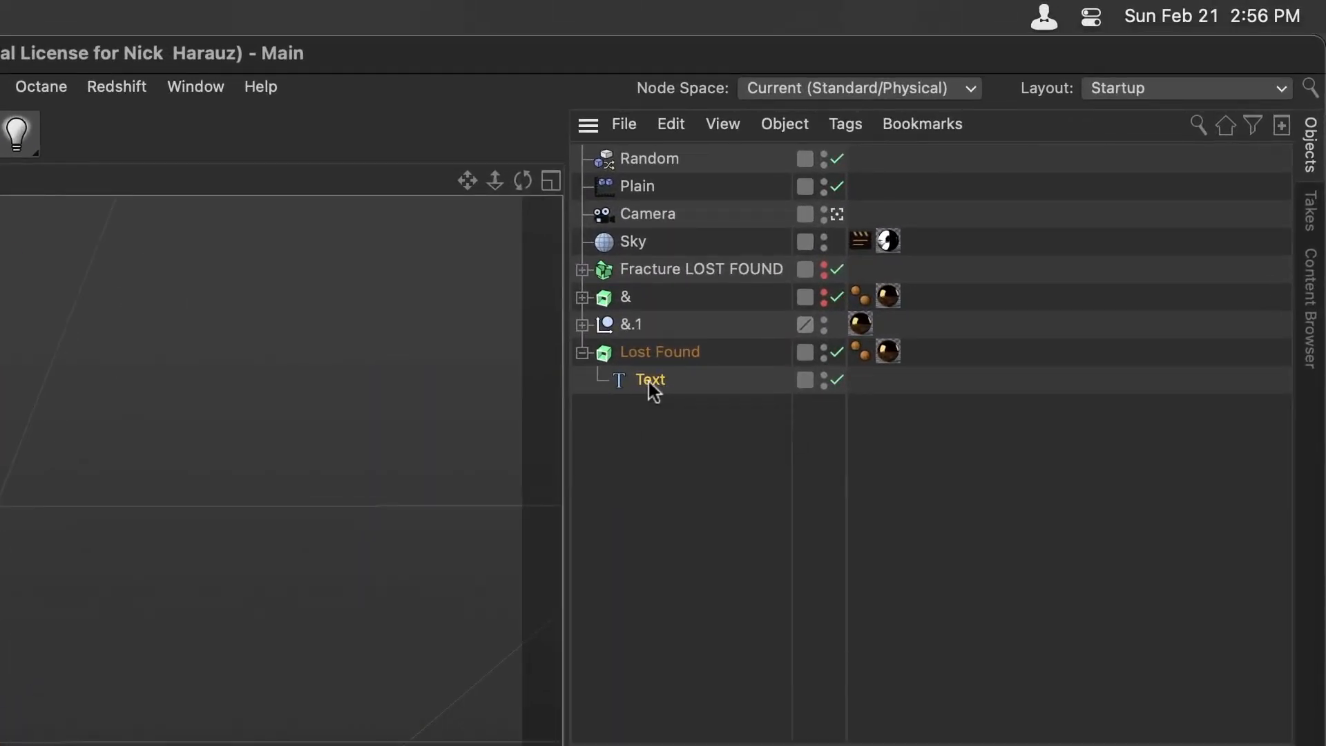
Make the copied extrude's Text spline editable and expand nulls 1 and 3 to reveal the letter splines
{"action": "key", "text": "c"}
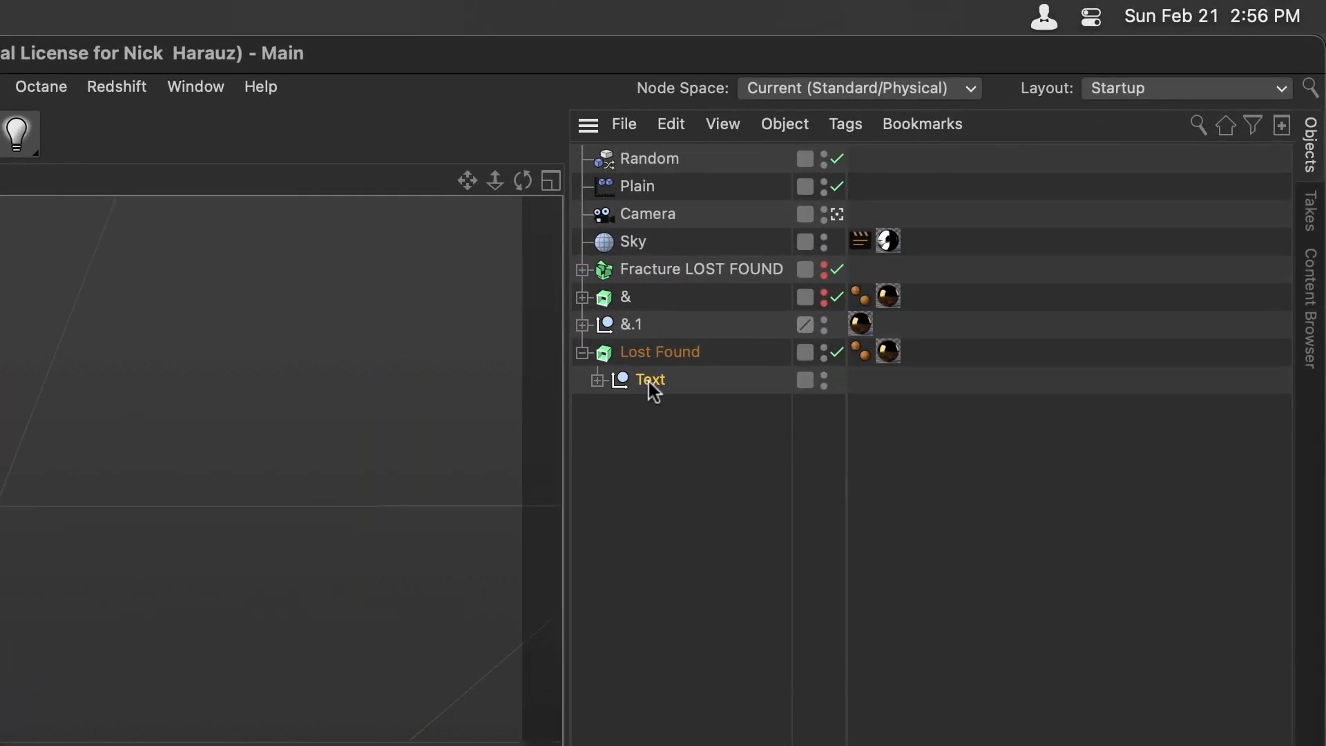
{"action": "left_click", "coordinate": [596, 381]}
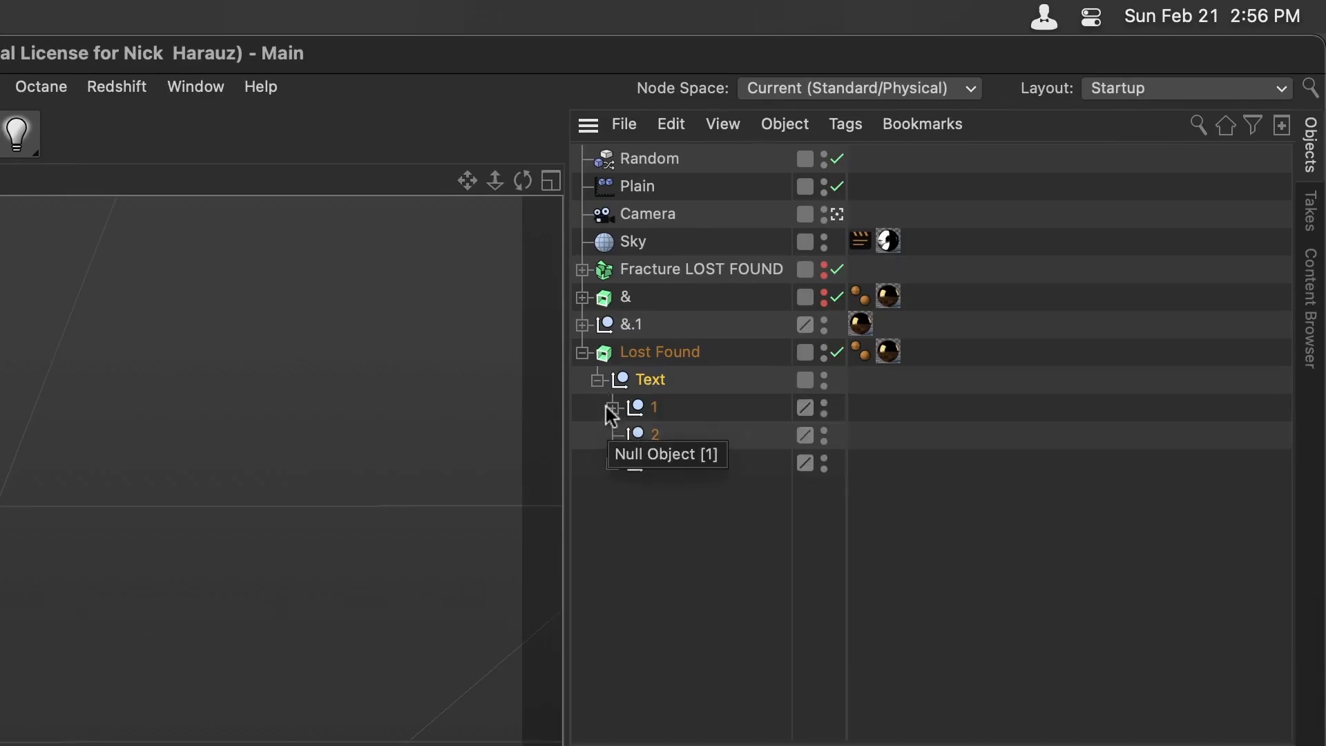
{"action": "left_click", "coordinate": [612, 408]}
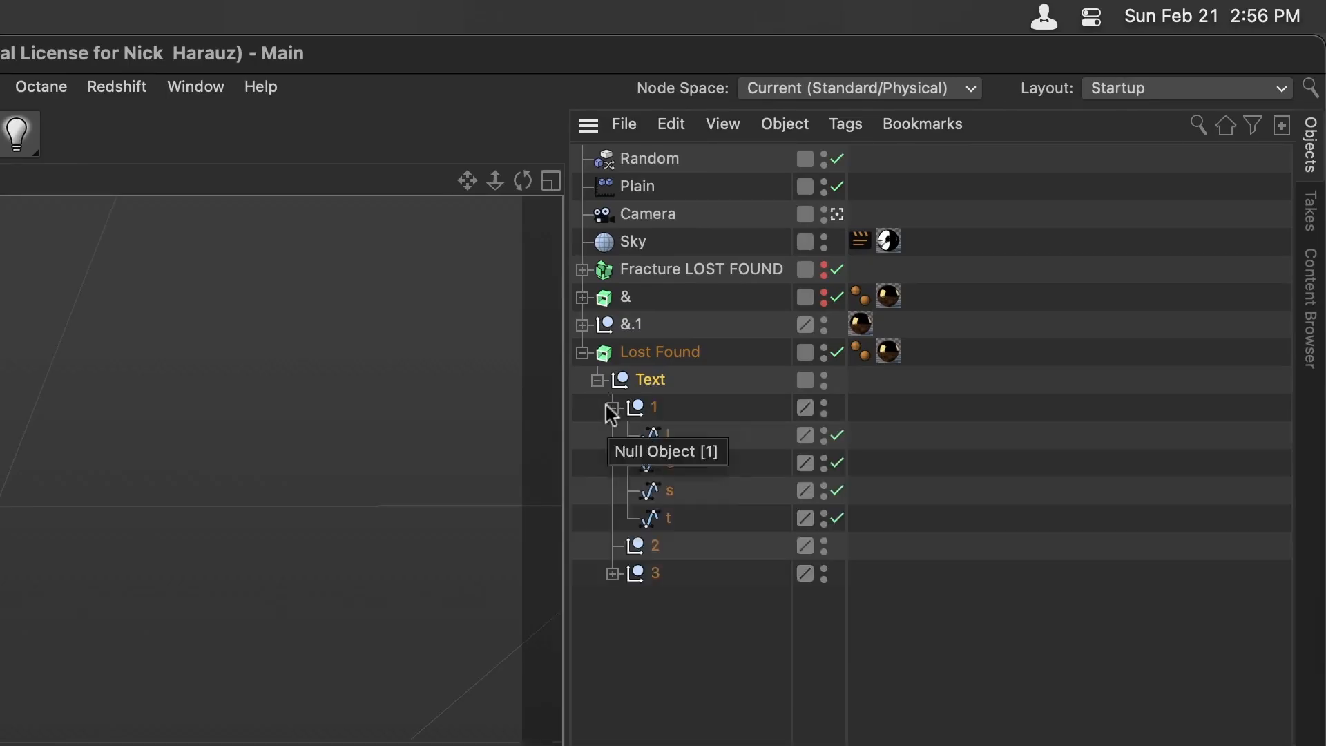
{"action": "left_click", "coordinate": [612, 573]}
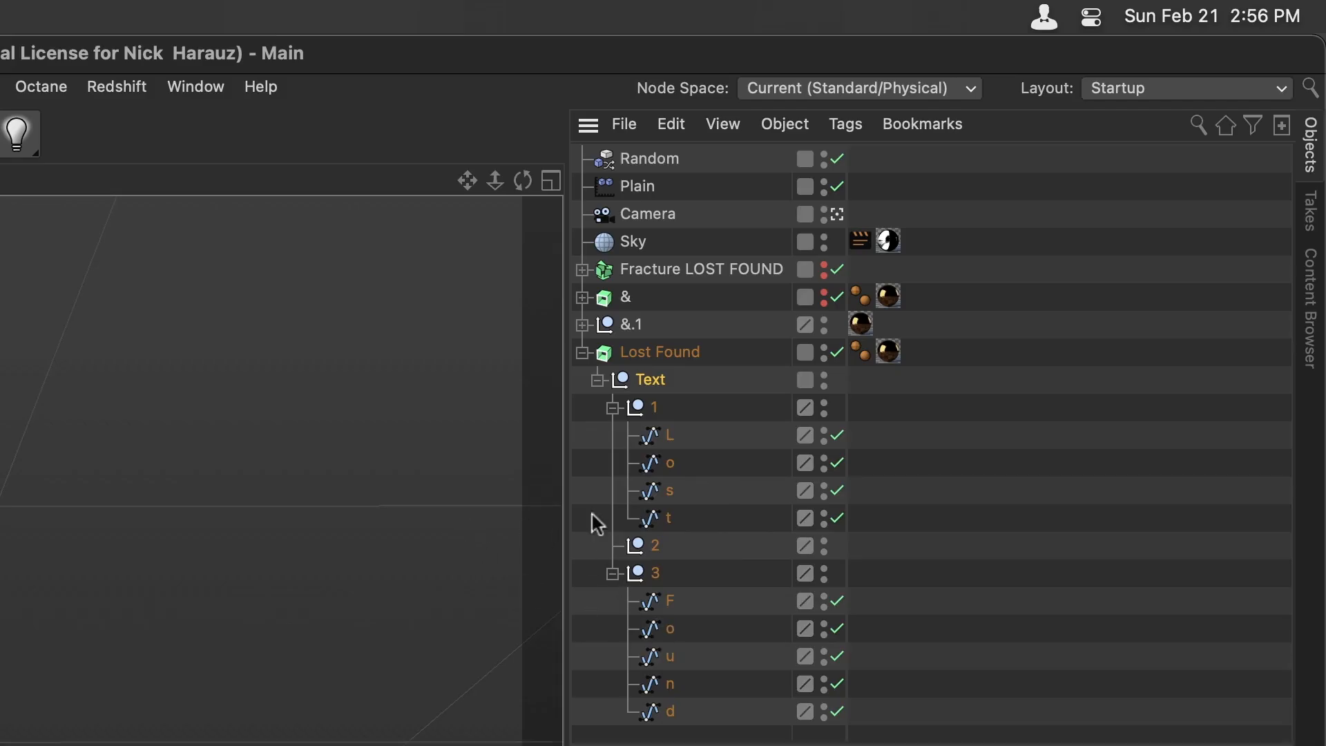
Place all letter splines of both words directly under the Lost Found extrude and delete the leftover Text null
{"action": "left_click", "coordinate": [675, 441]}
{"action": "left_click", "coordinate": [661, 517], "text": "shift"}
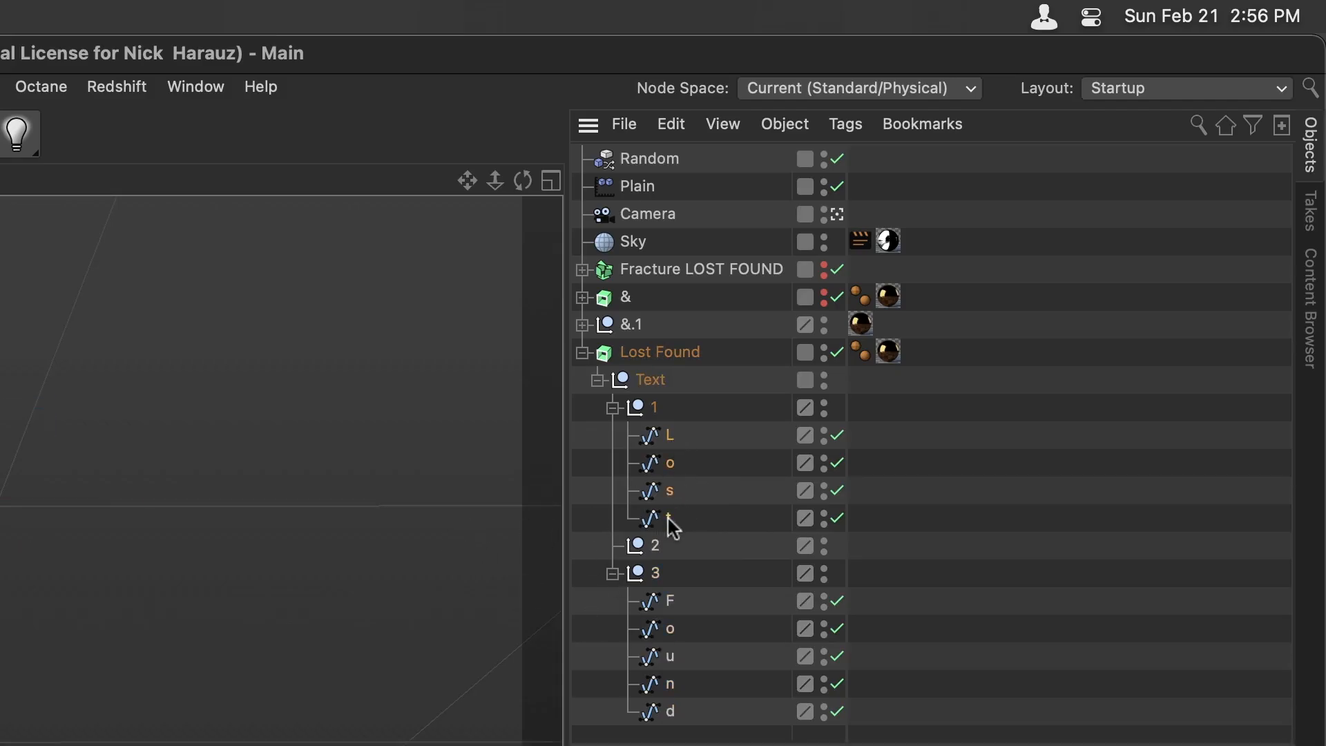
{"action": "left_click_drag", "start_coordinate": [674, 456], "coordinate": [651, 352]}
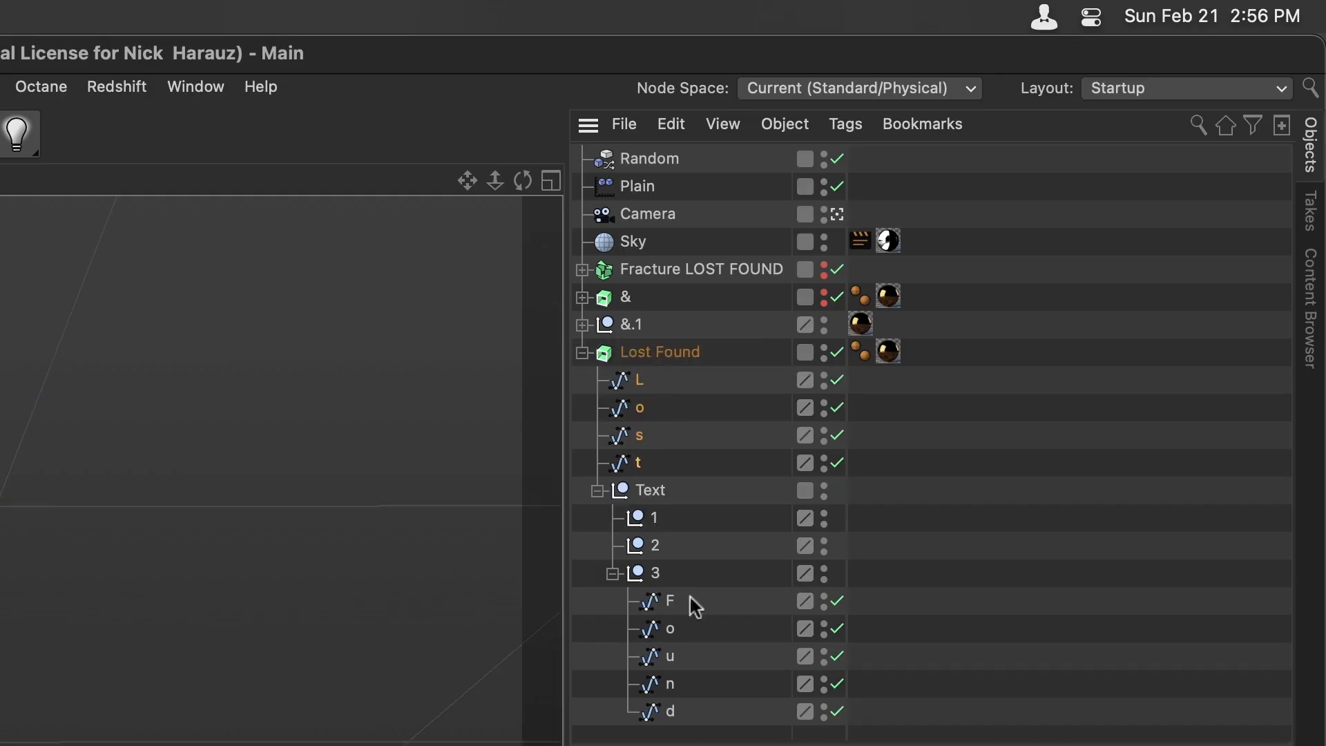
{"action": "left_click", "coordinate": [667, 606]}
{"action": "left_click", "coordinate": [675, 710], "text": "shift"}
{"action": "left_click_drag", "start_coordinate": [675, 604], "coordinate": [655, 482]}
{"action": "left_click", "coordinate": [637, 628]}
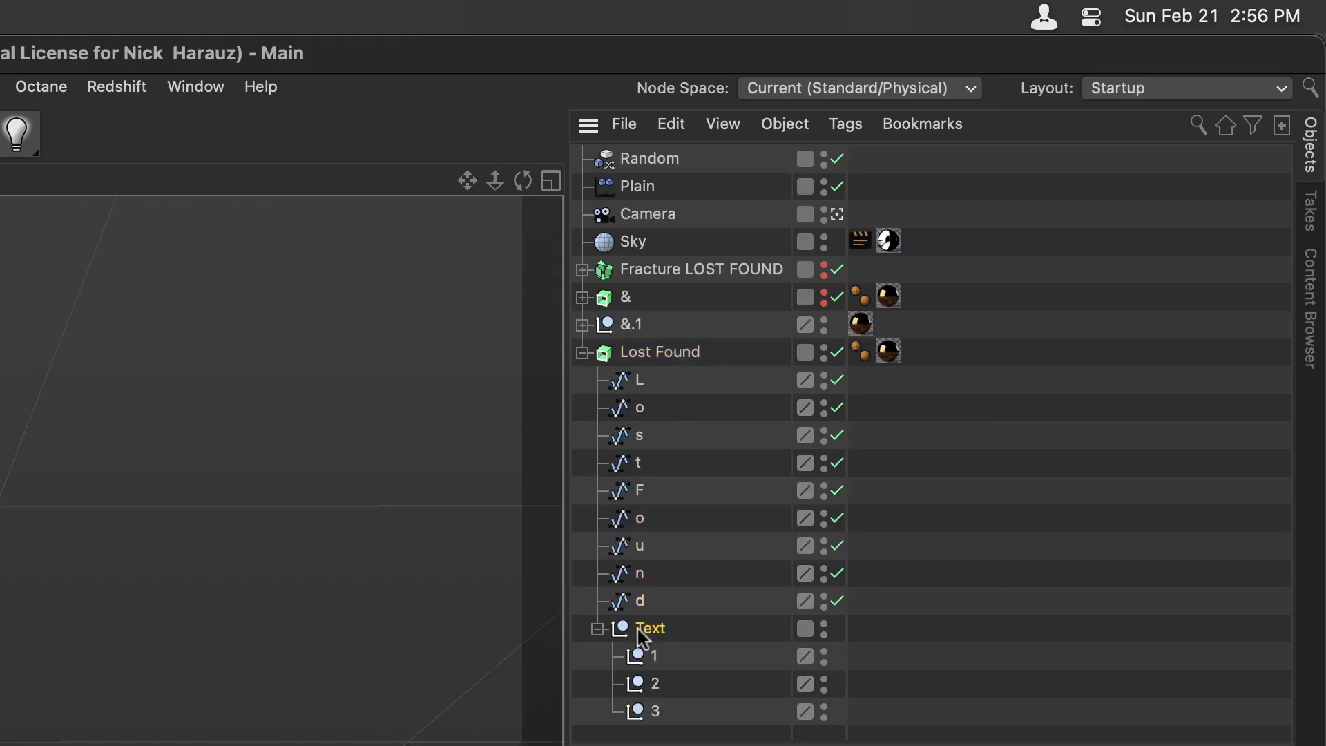
{"action": "key", "text": "Delete"}
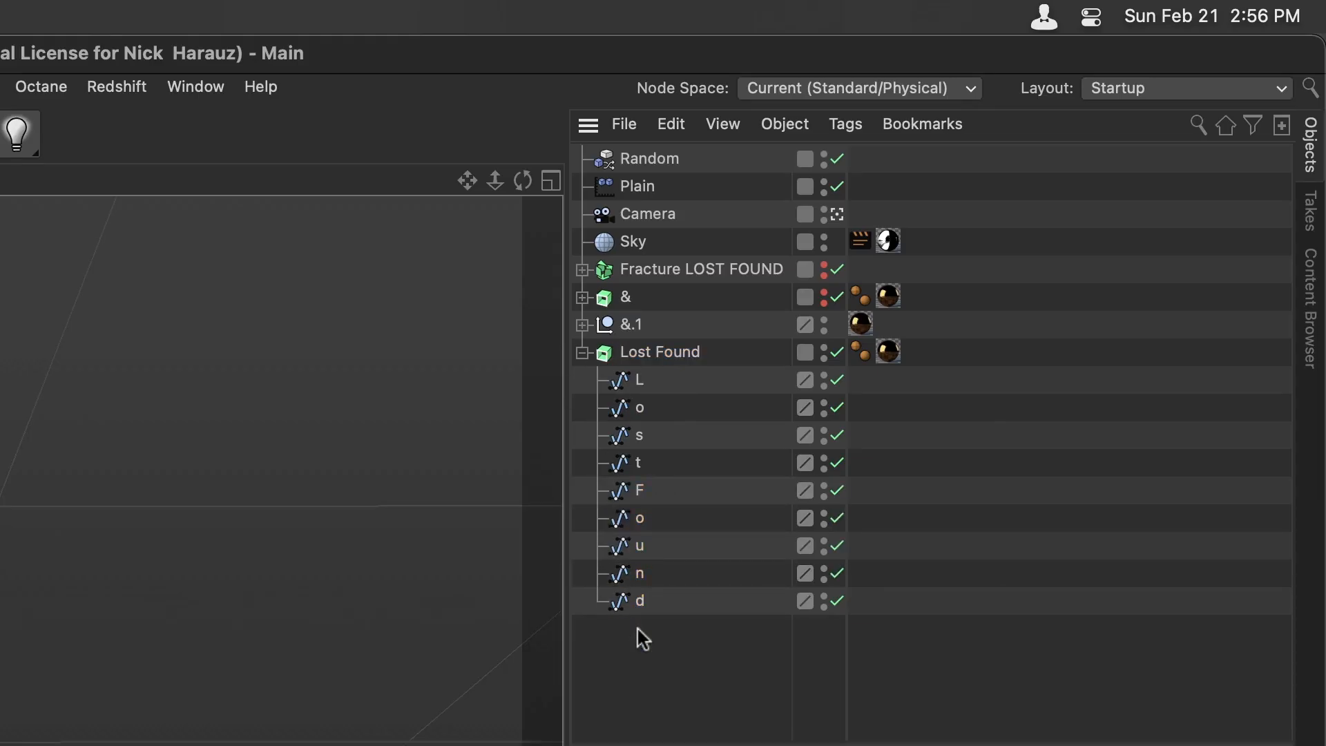
Enable Hierarchical on the Lost Found extrude so every letter spline is extruded
{"action": "left_click", "coordinate": [639, 380]}
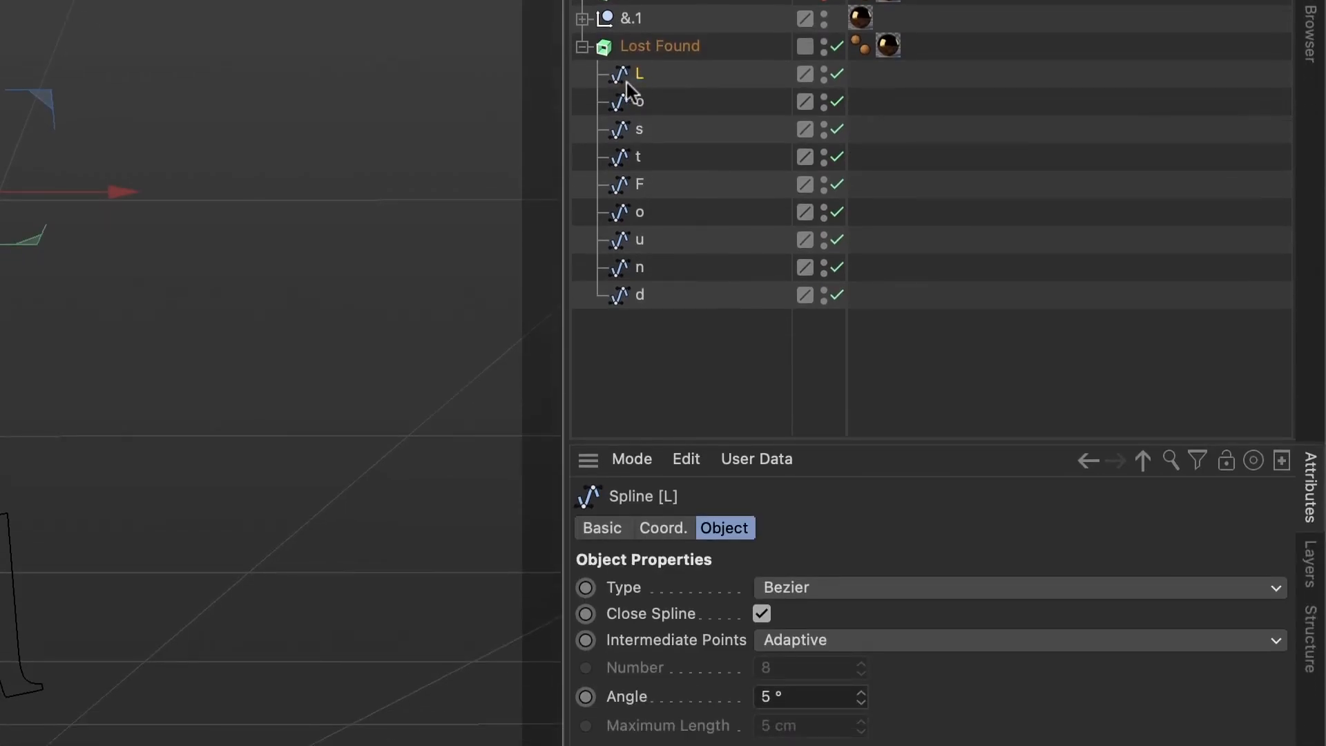
{"action": "left_click", "coordinate": [652, 46]}
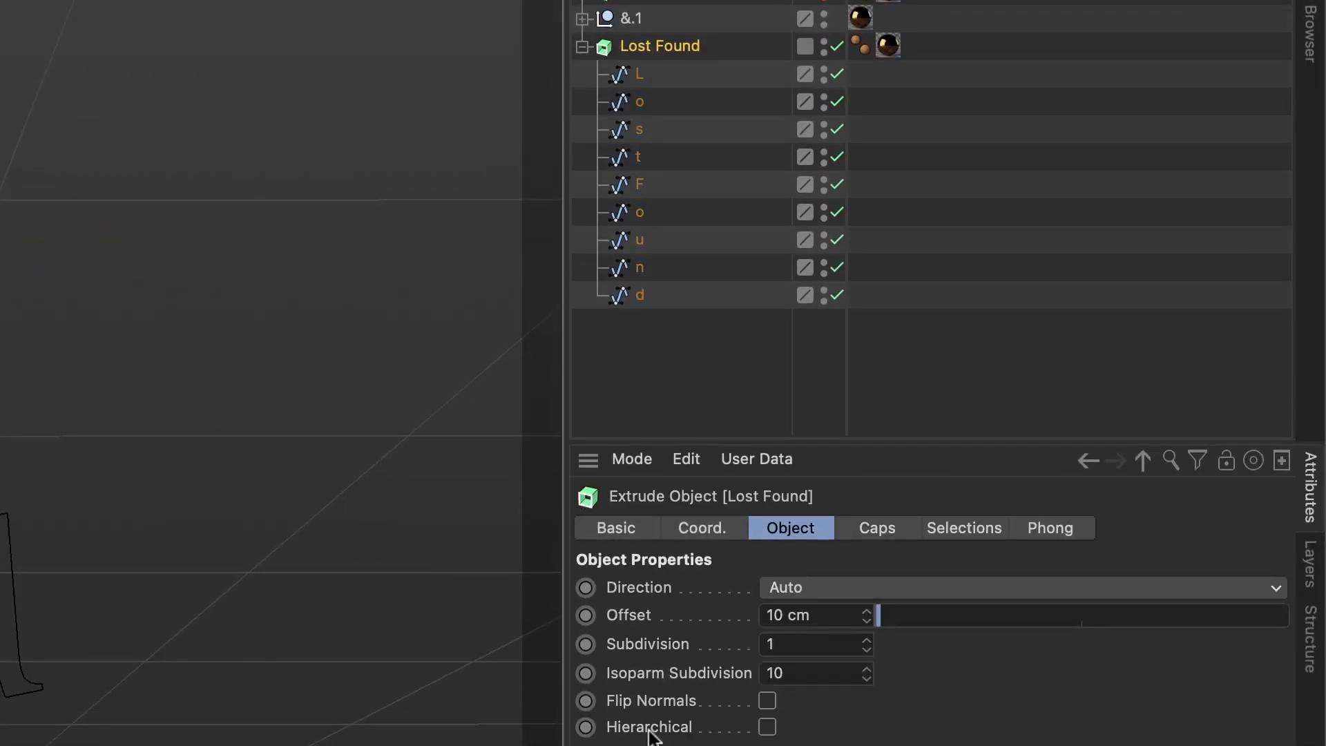
{"action": "left_click", "coordinate": [767, 727]}
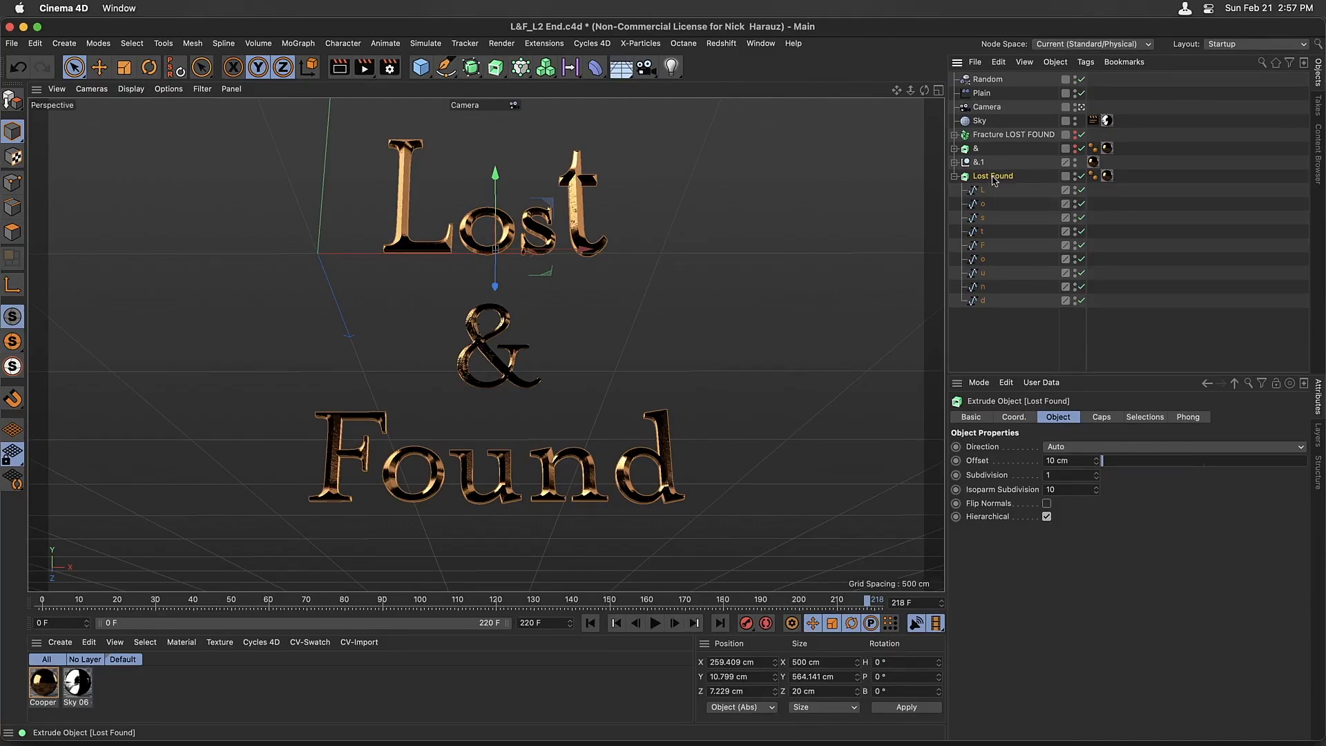
Make the Lost Found extrude editable and expand its hierarchy to the individual letter extrudes
{"action": "key", "text": "c"}
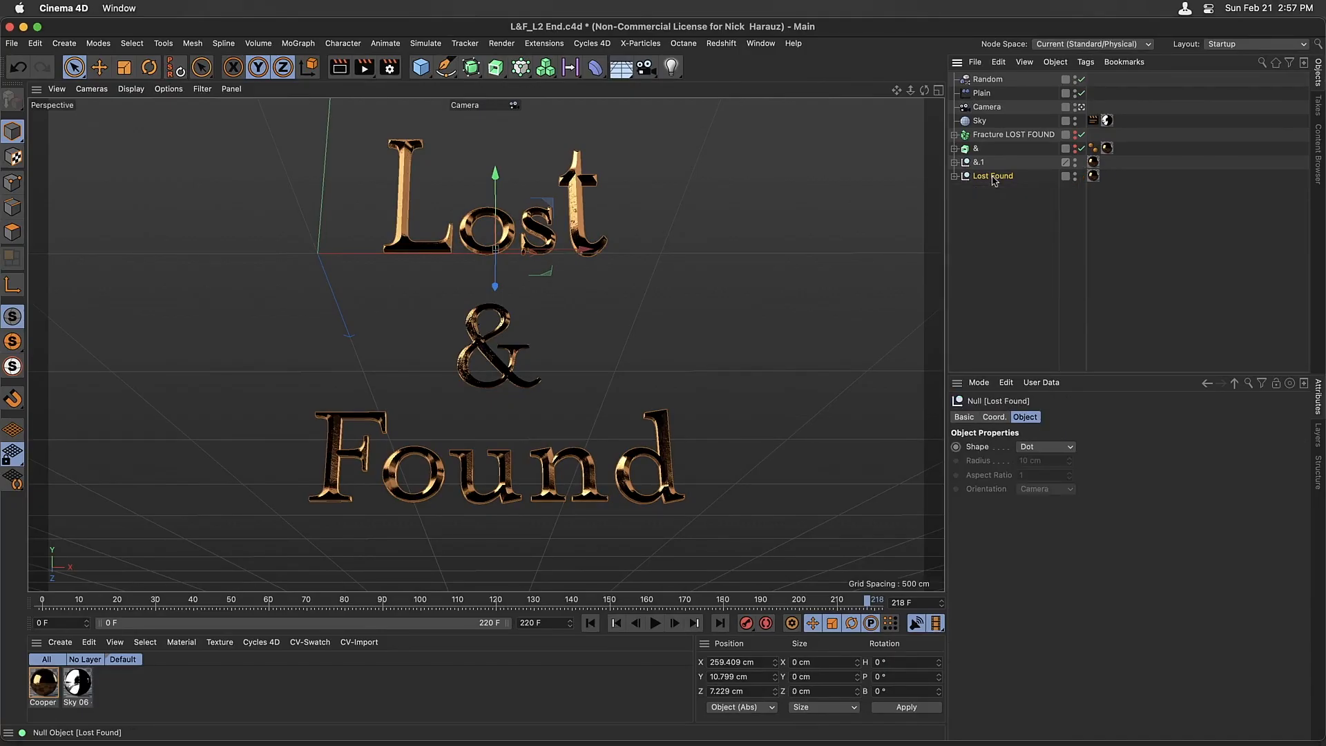
{"action": "left_click", "coordinate": [953, 176]}
{"action": "left_click", "coordinate": [961, 189]}
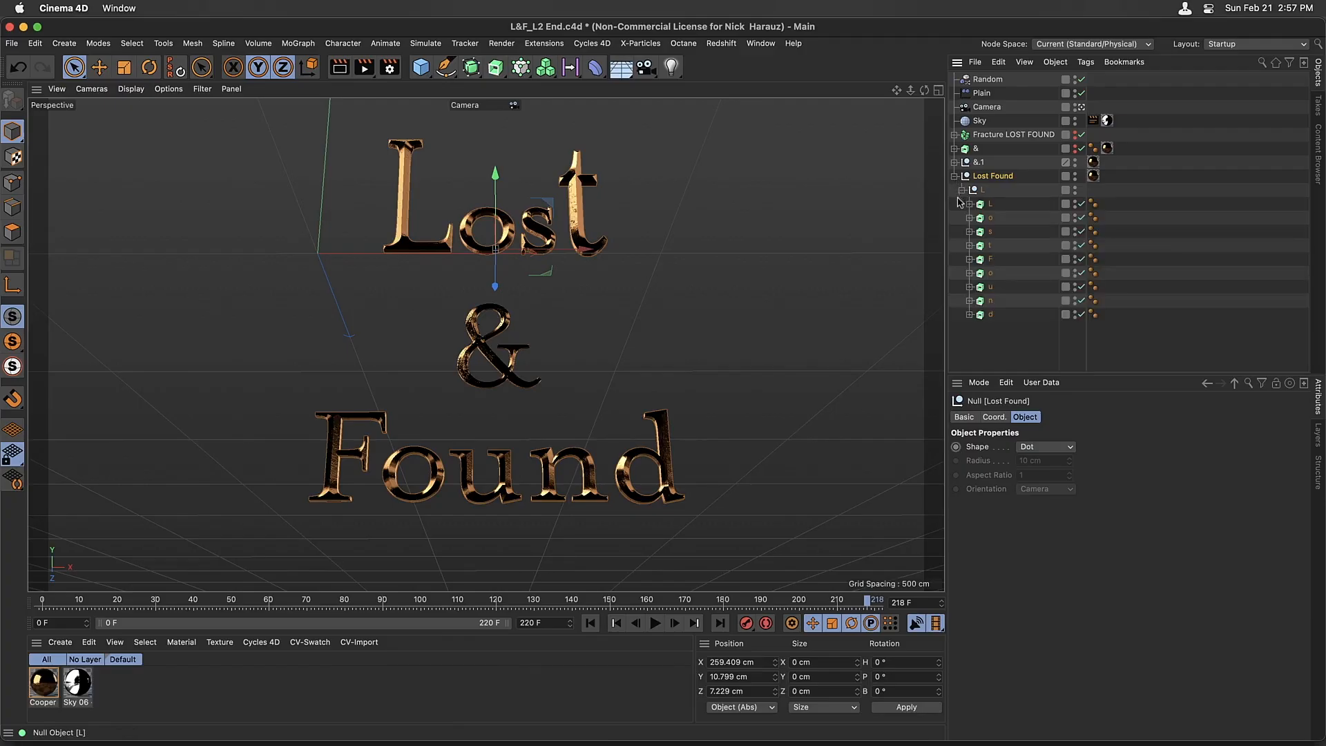
Copy the first o extrude into a new project, reset its position to the origin and make it editable
{"action": "left_click", "coordinate": [969, 205]}
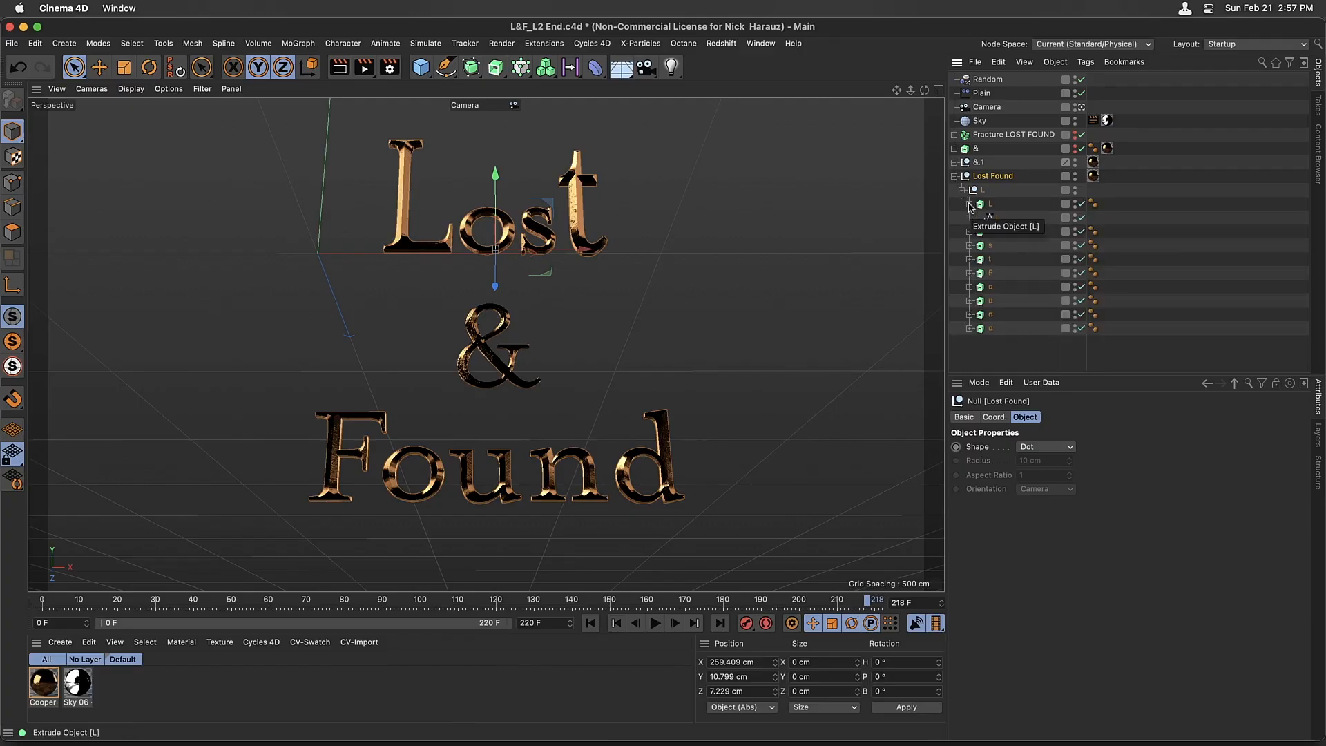
{"action": "left_click", "coordinate": [969, 232]}
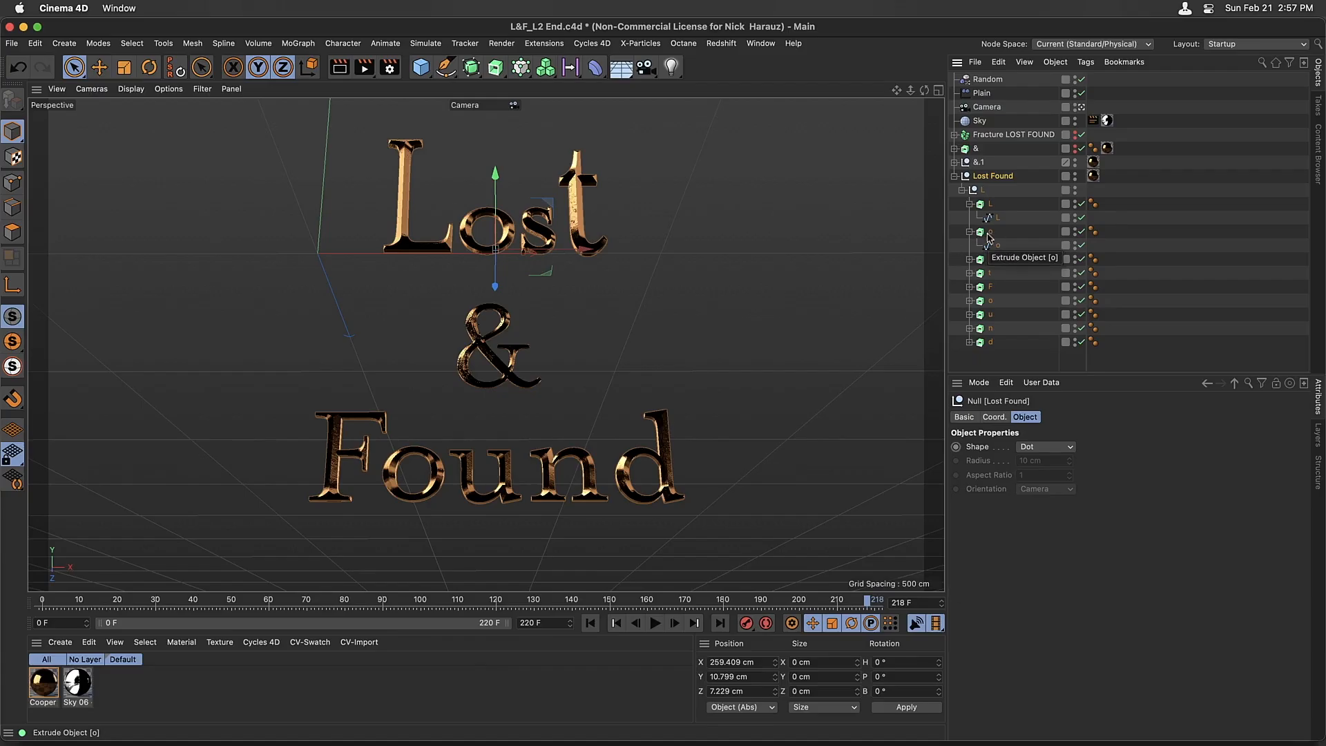
{"action": "left_click", "coordinate": [989, 233]}
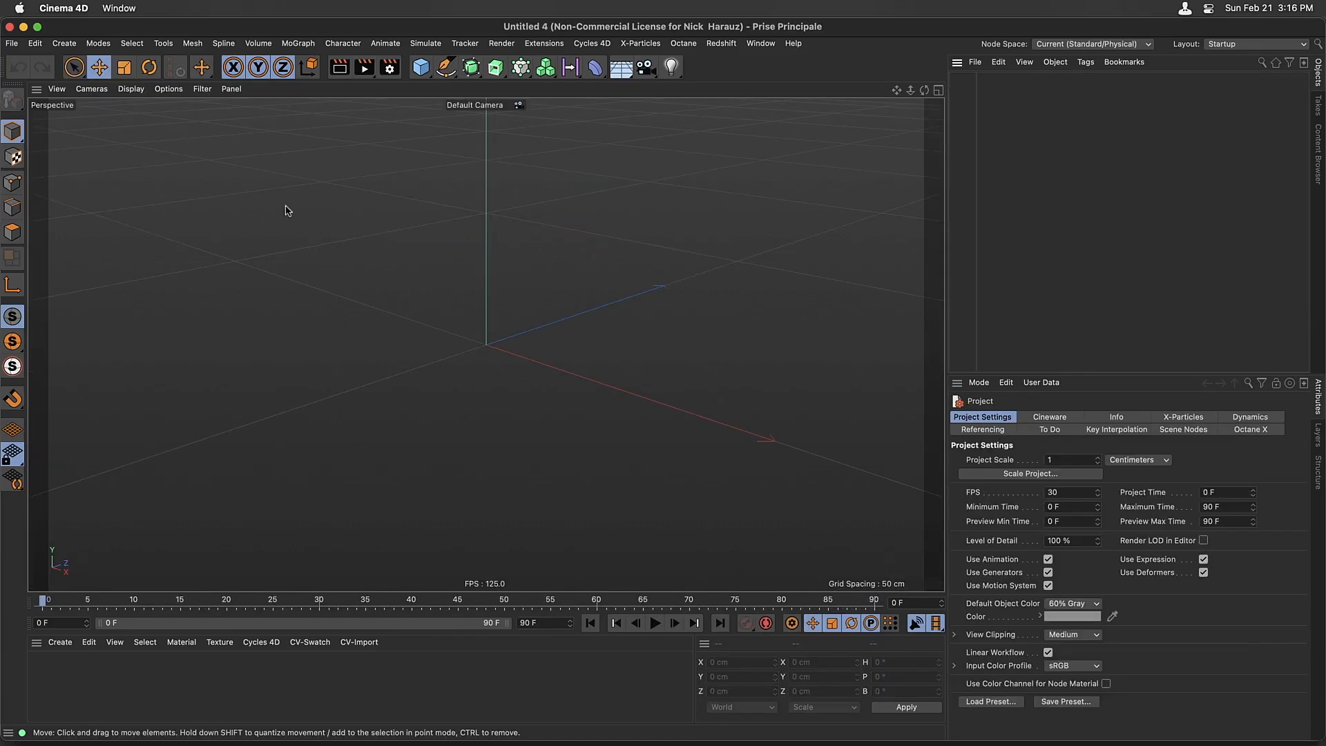
{"action": "key", "text": "super+v"}
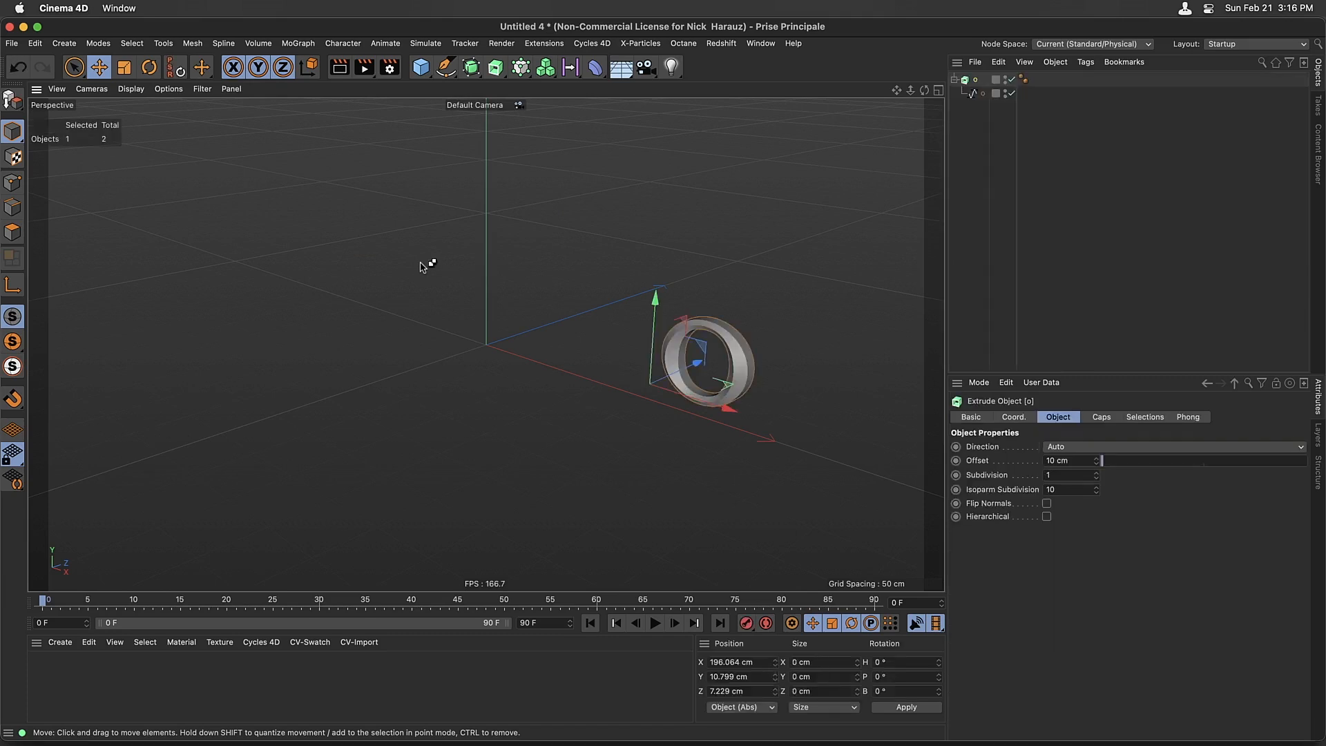
{"action": "left_click", "coordinate": [182, 73]}
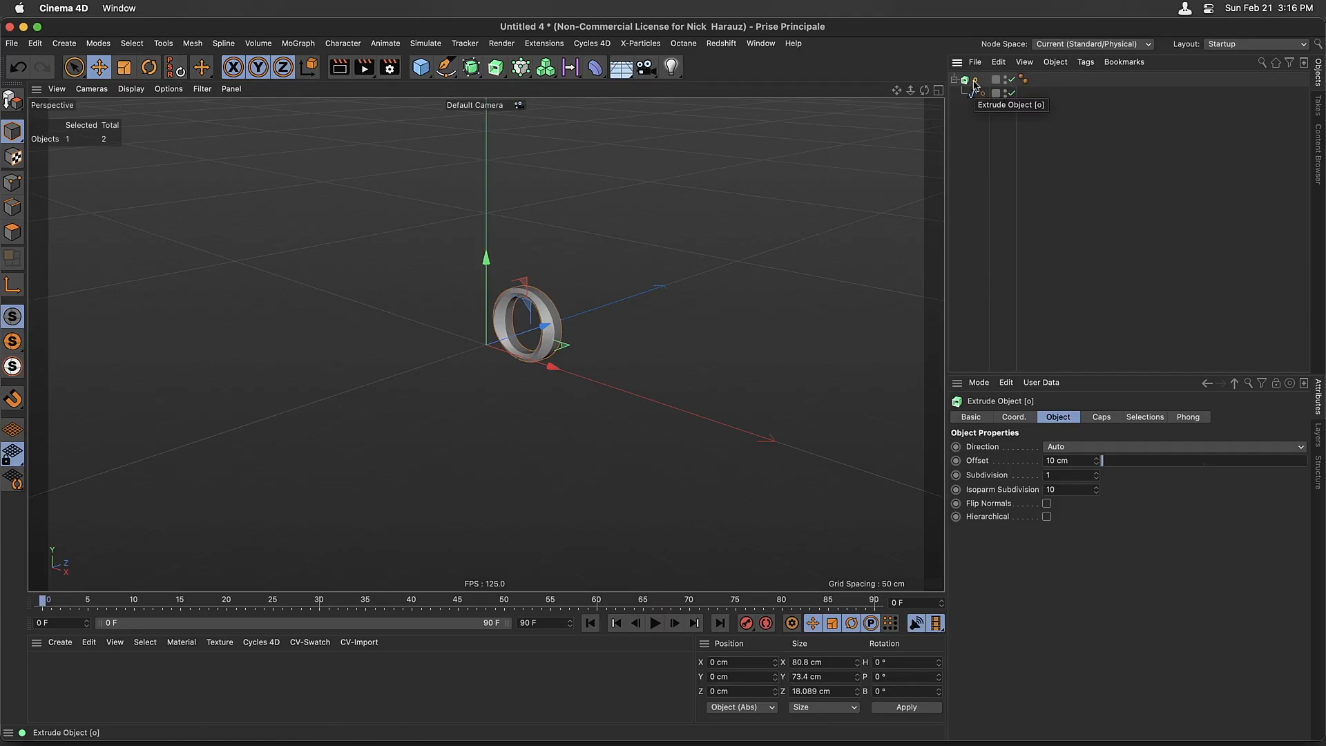
{"action": "key", "text": "c"}
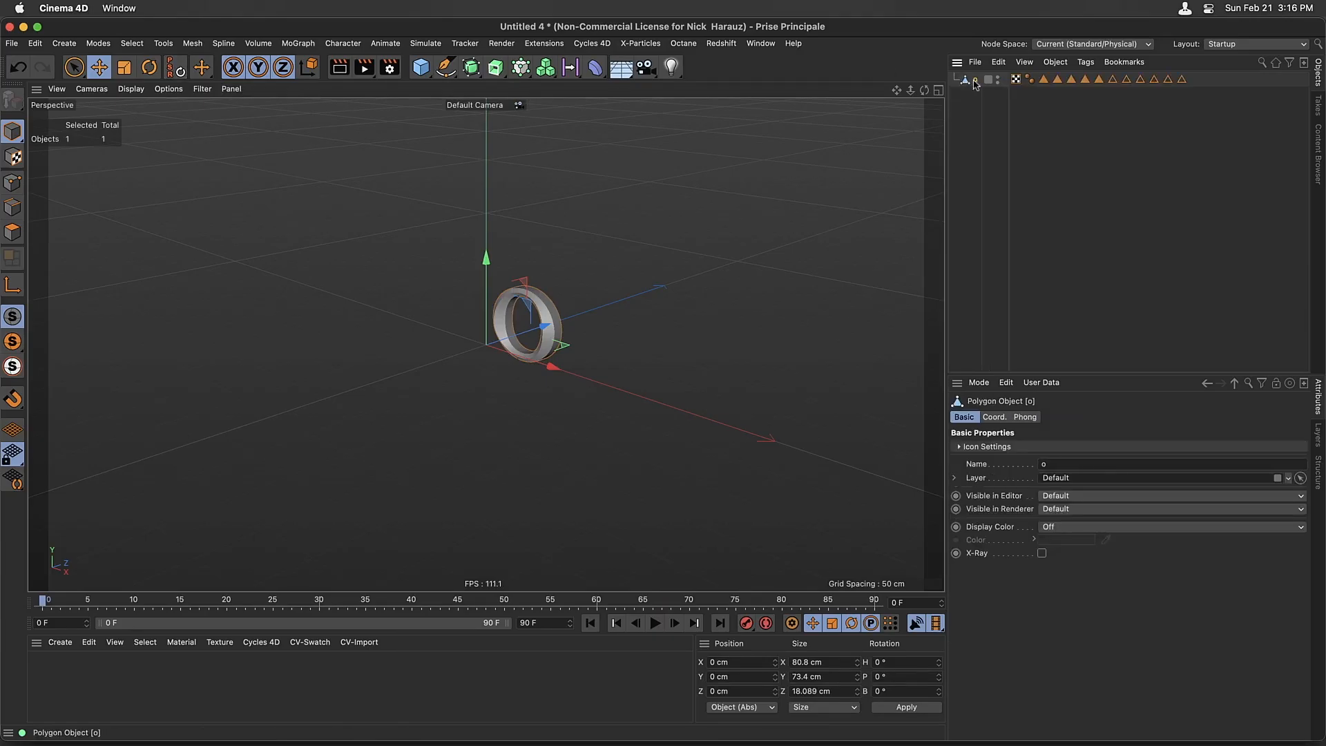
{"action": "left_click", "coordinate": [1240, 44]}
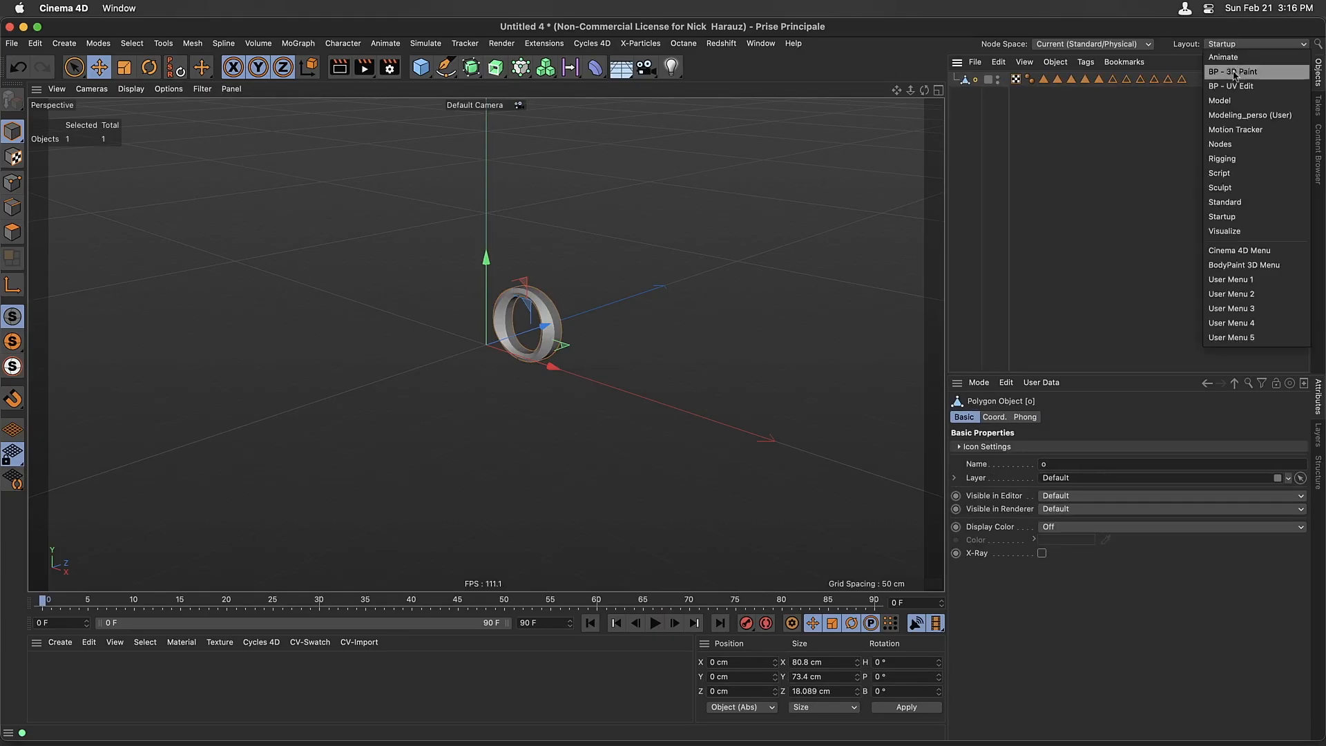
{"action": "left_click", "coordinate": [1247, 188]}
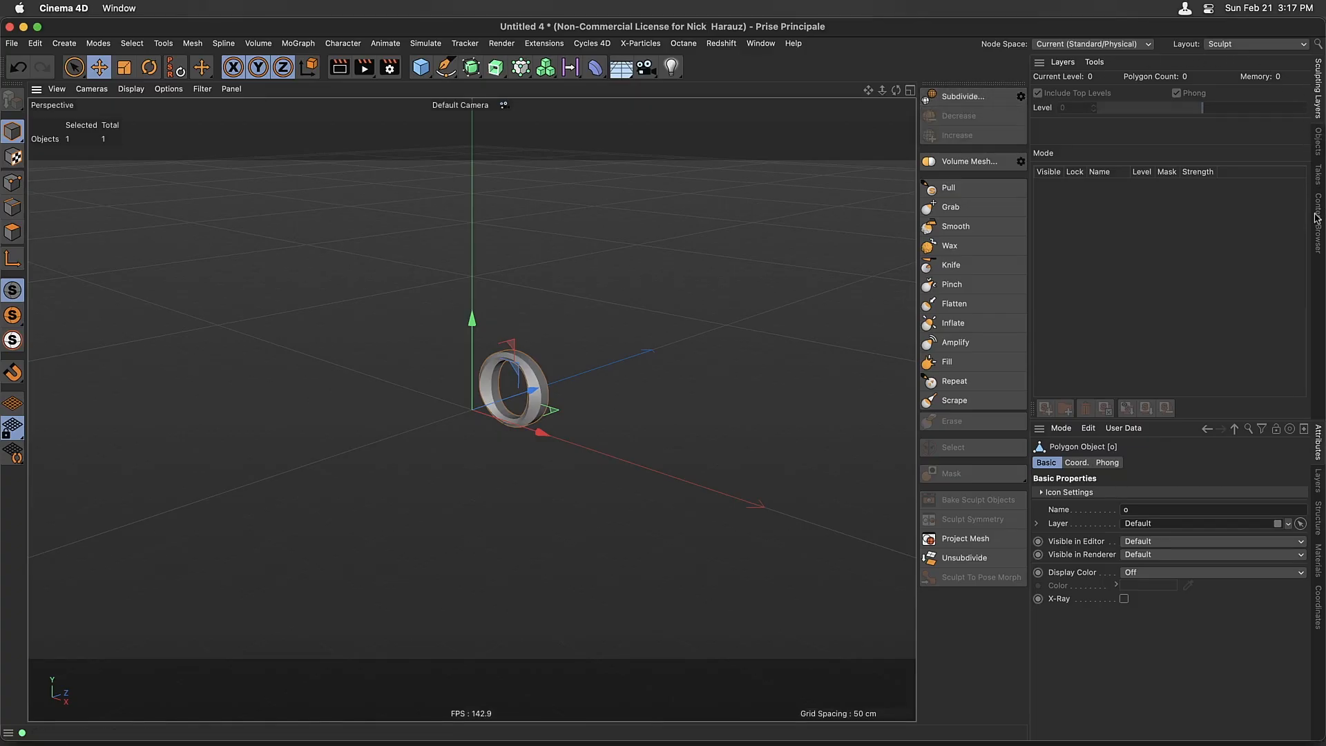
{"action": "left_click", "coordinate": [1232, 45]}
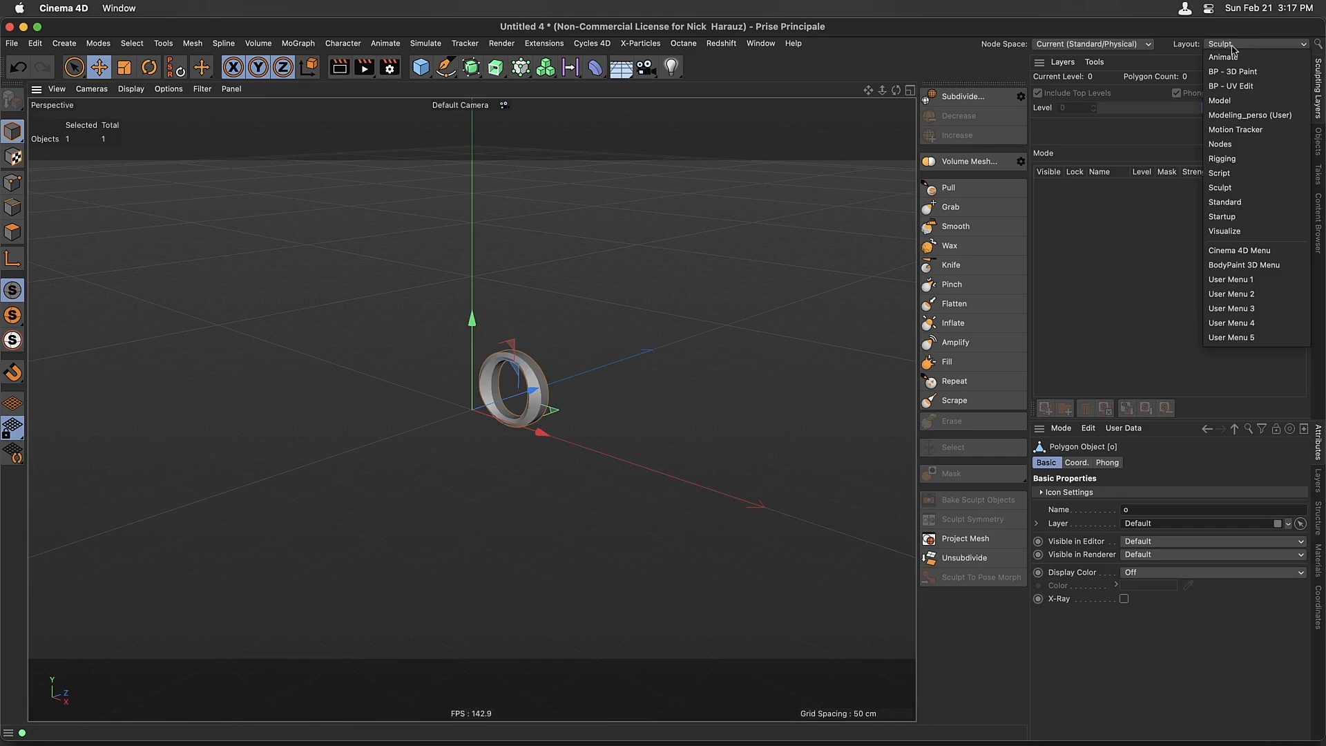
{"action": "left_click", "coordinate": [1235, 218]}
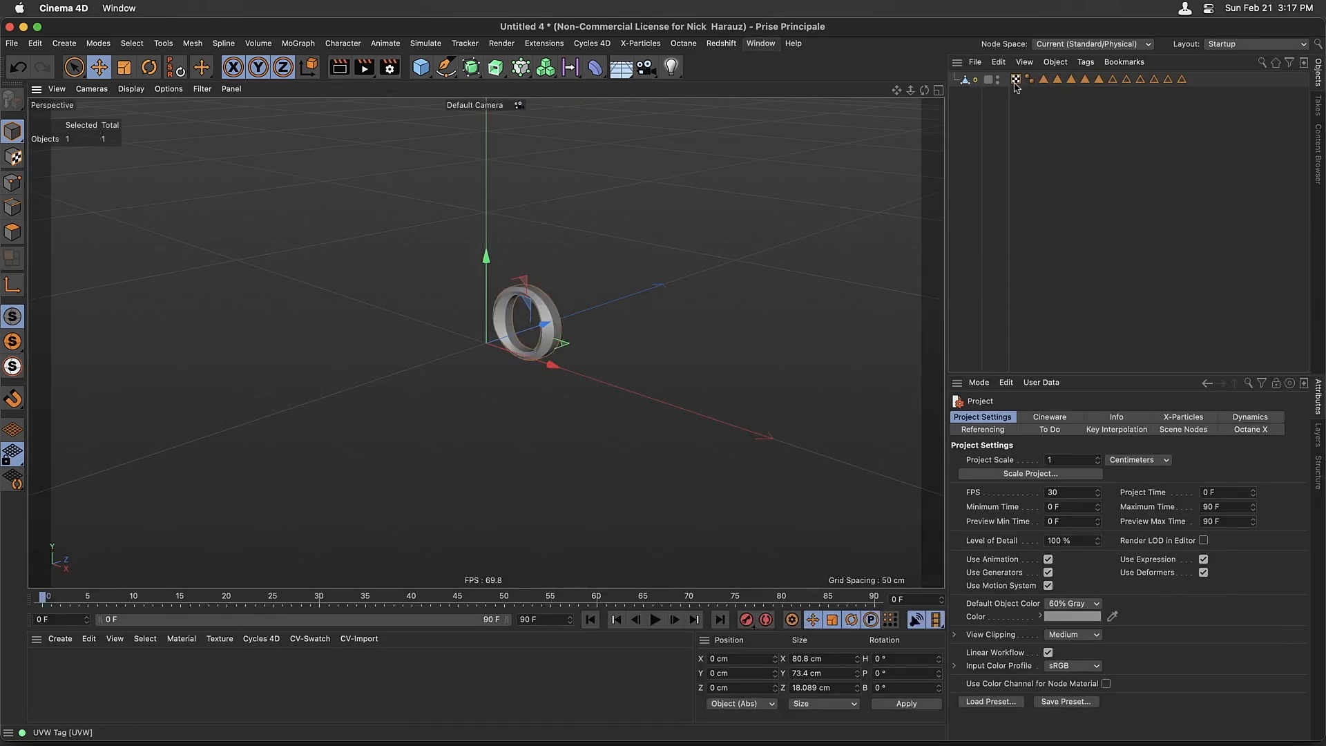
Copy the polygon o into the Lost & Found project's L null above the o extrude and position it at X -64.067 cm, Y 0, Z 0
{"action": "left_click", "coordinate": [977, 81]}
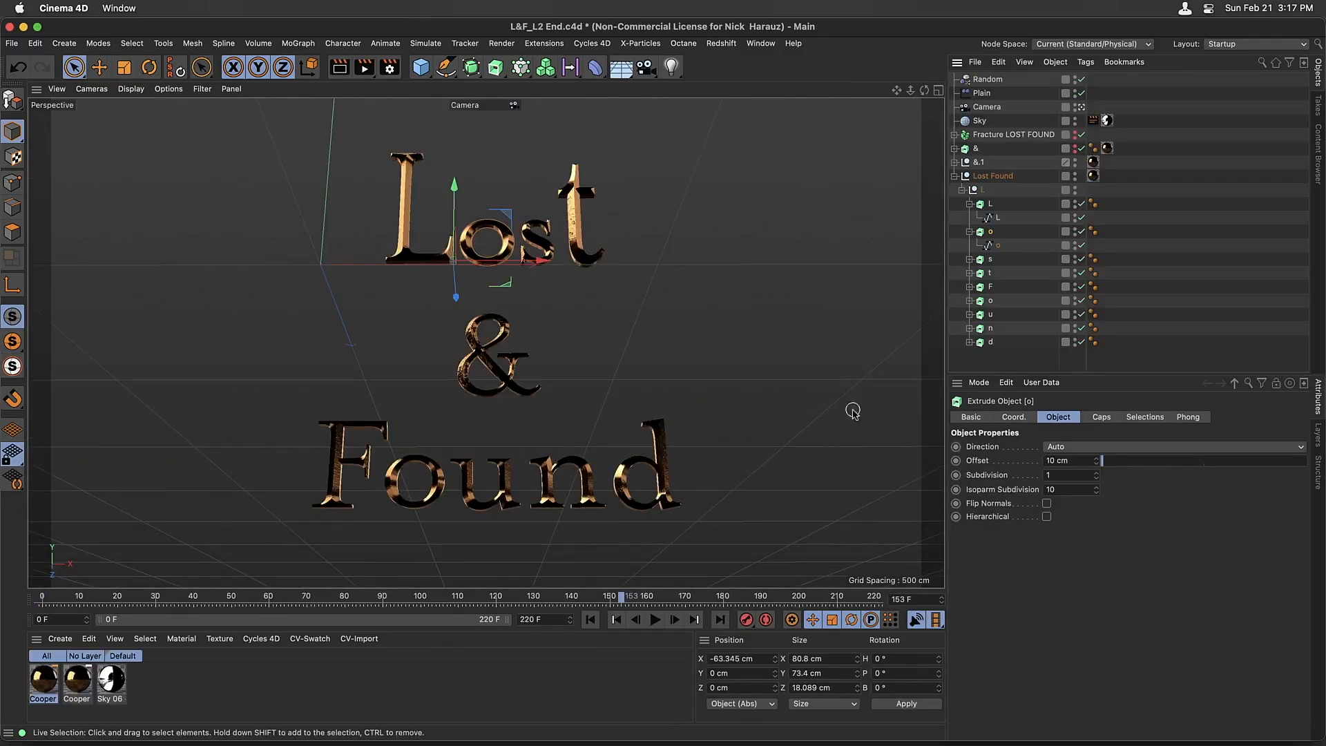
{"action": "left_click", "coordinate": [1007, 177]}
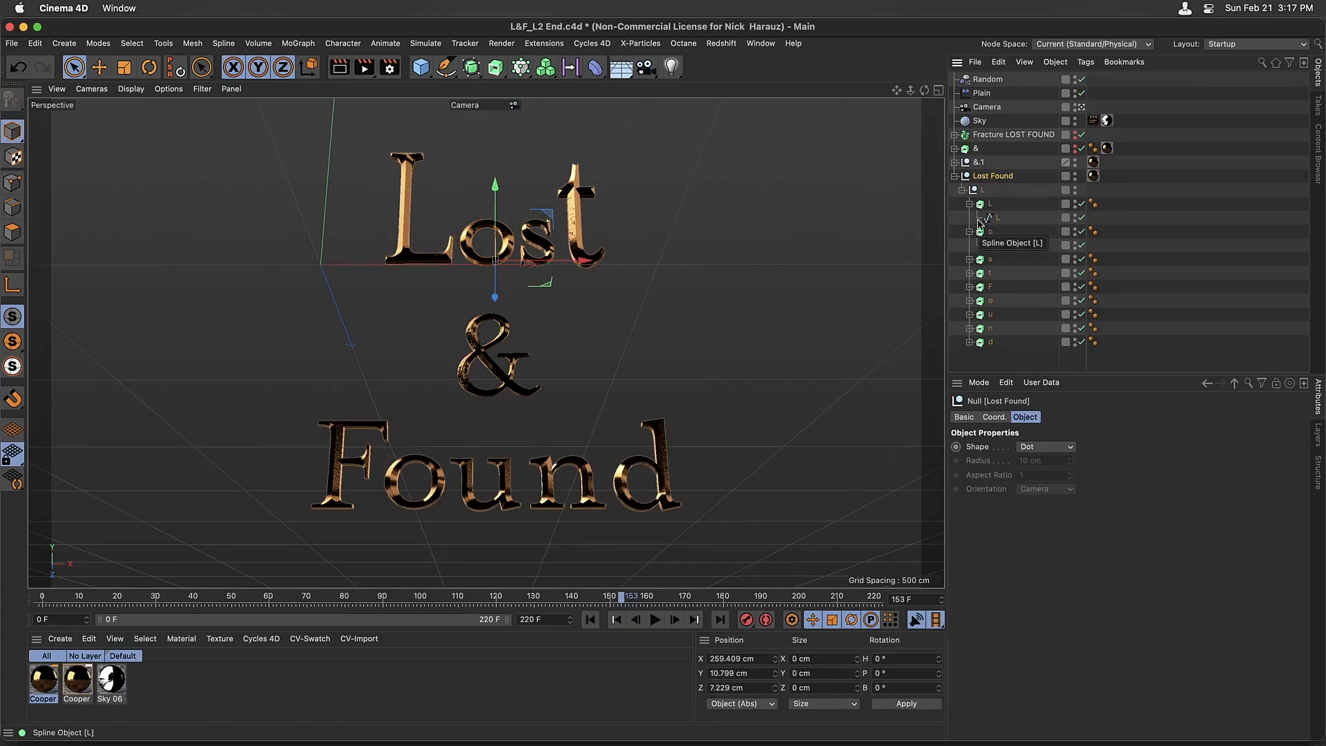
{"action": "key", "text": "super+v"}
{"action": "left_click_drag", "start_coordinate": [975, 80], "coordinate": [1014, 246]}
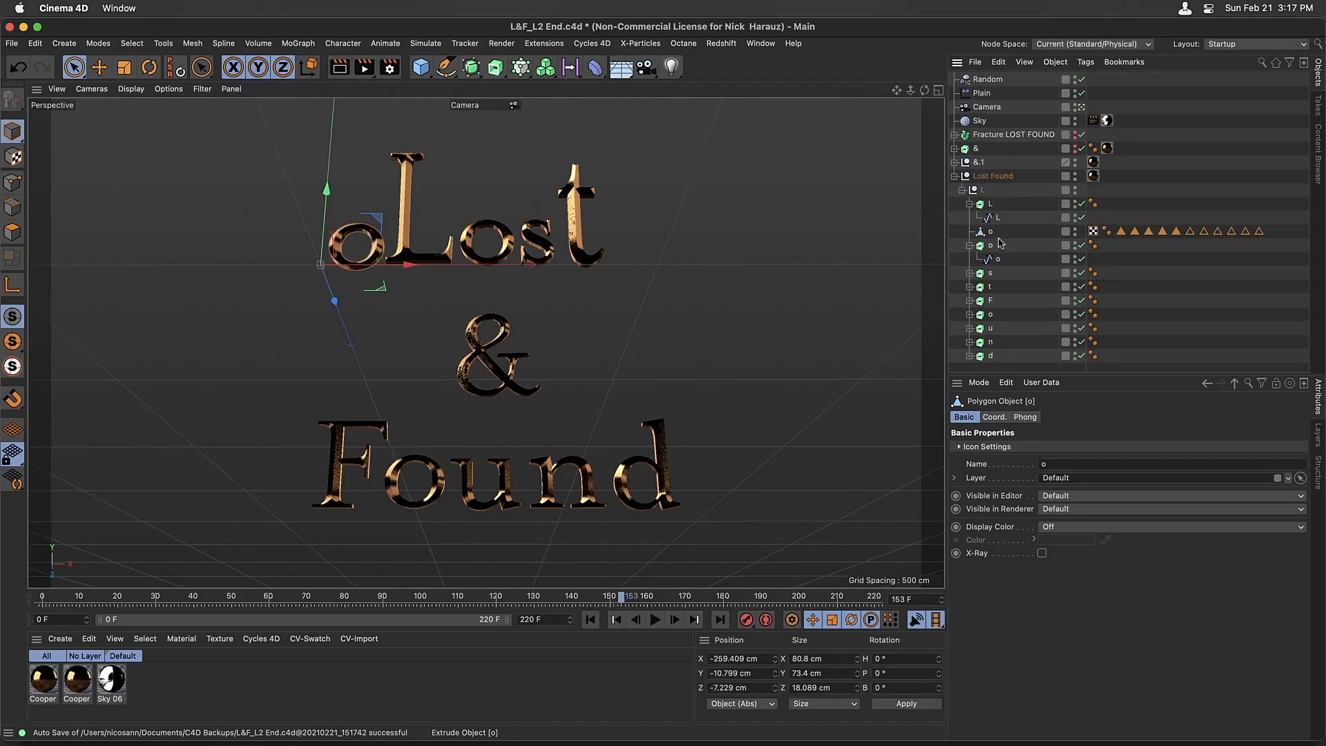
{"action": "left_click", "coordinate": [171, 69]}
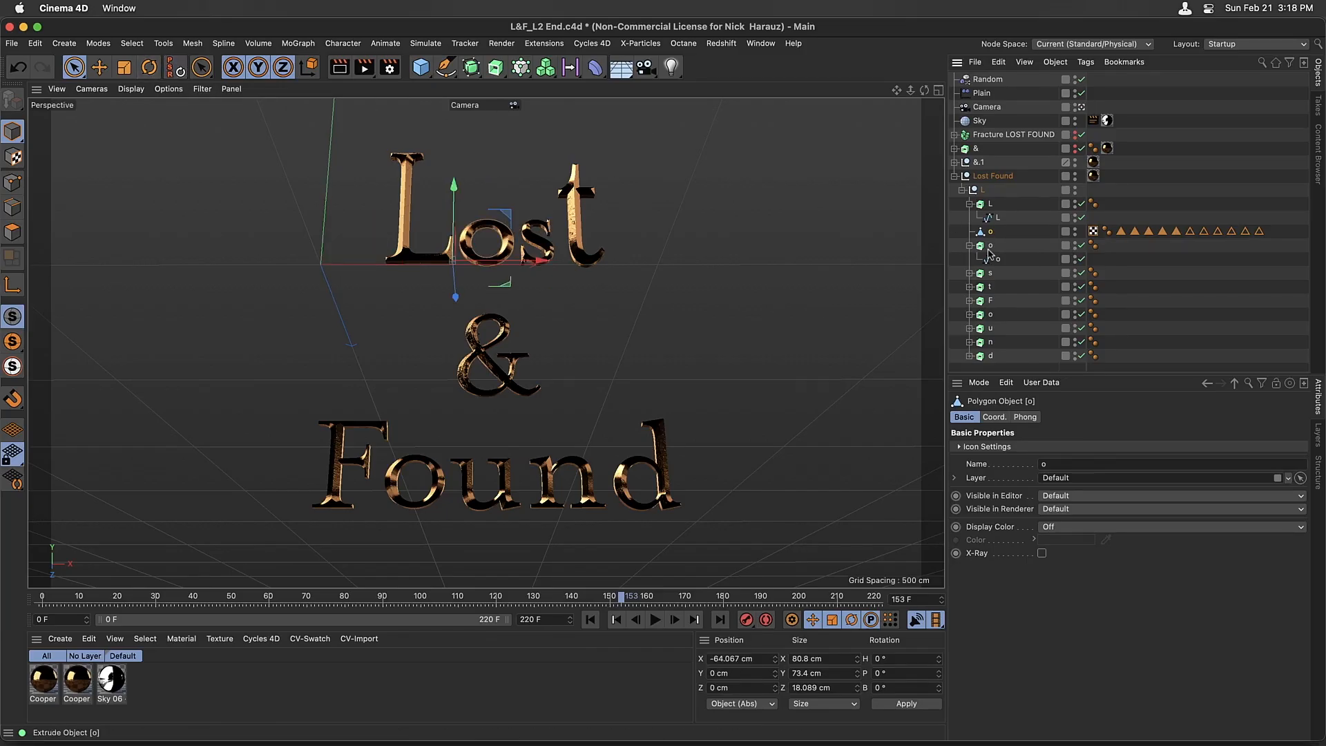
Delete the original o extrude of Lost and scrub the animation to frame 178
{"action": "left_click", "coordinate": [988, 249]}
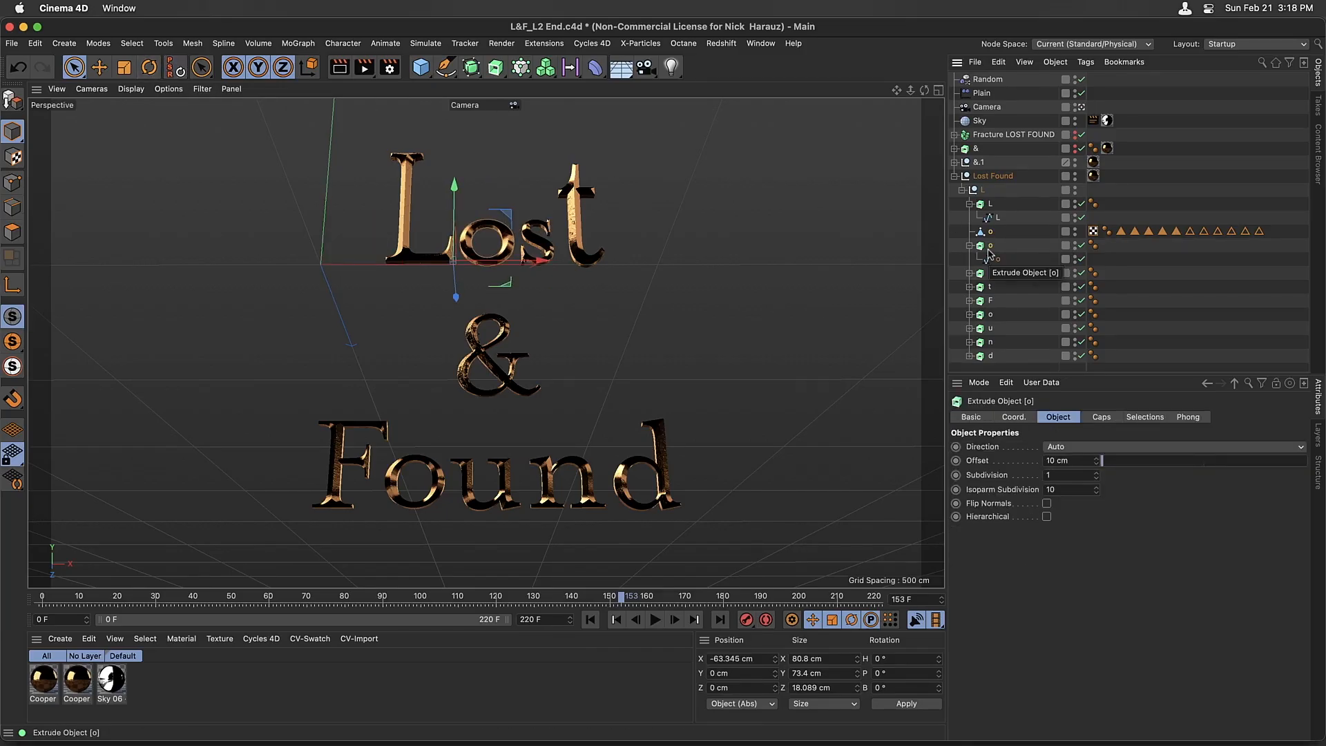
{"action": "key", "text": "Delete"}
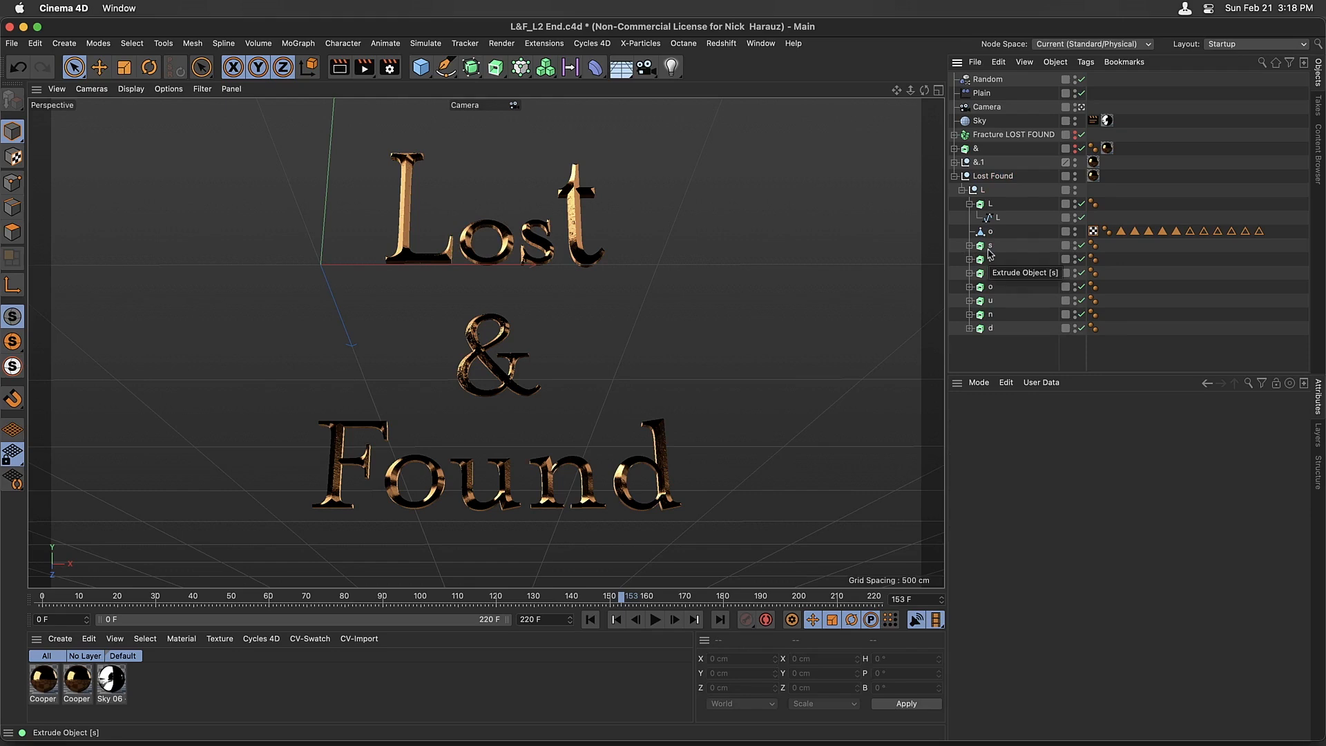
{"action": "left_click_drag", "start_coordinate": [629, 599], "coordinate": [715, 571]}
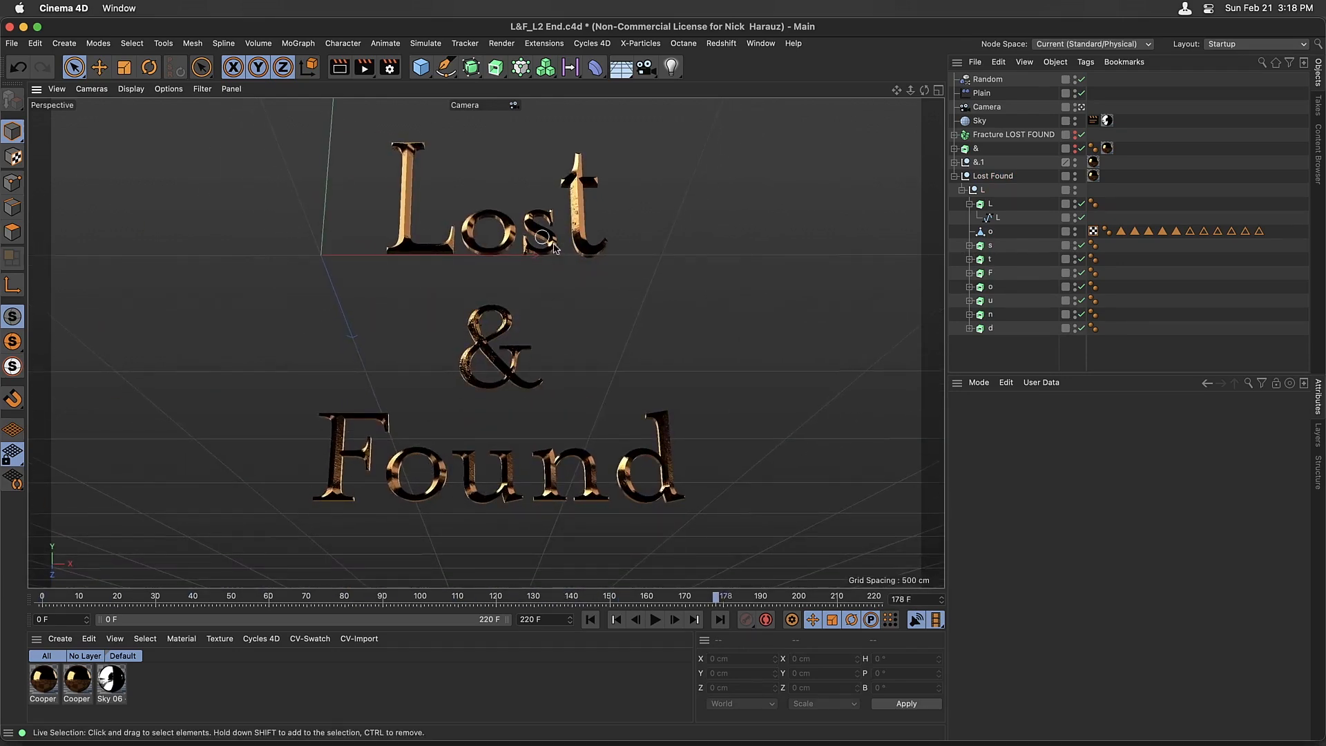
Replace the Lost Found.1 extrude inside Fracture LOST FOUND with the Lost Found null and make the fracture visible in the viewport
{"action": "left_click", "coordinate": [954, 176]}
{"action": "left_click", "coordinate": [976, 178]}
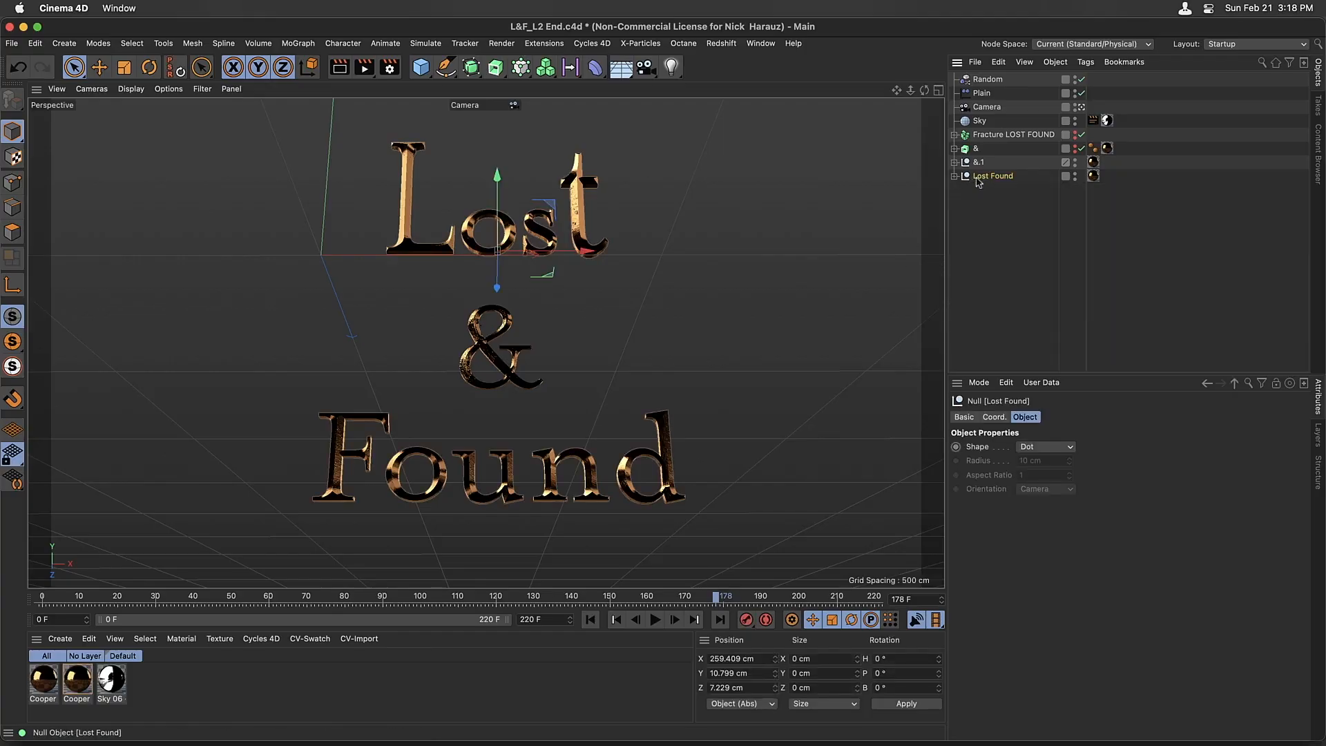
{"action": "left_click", "coordinate": [954, 135]}
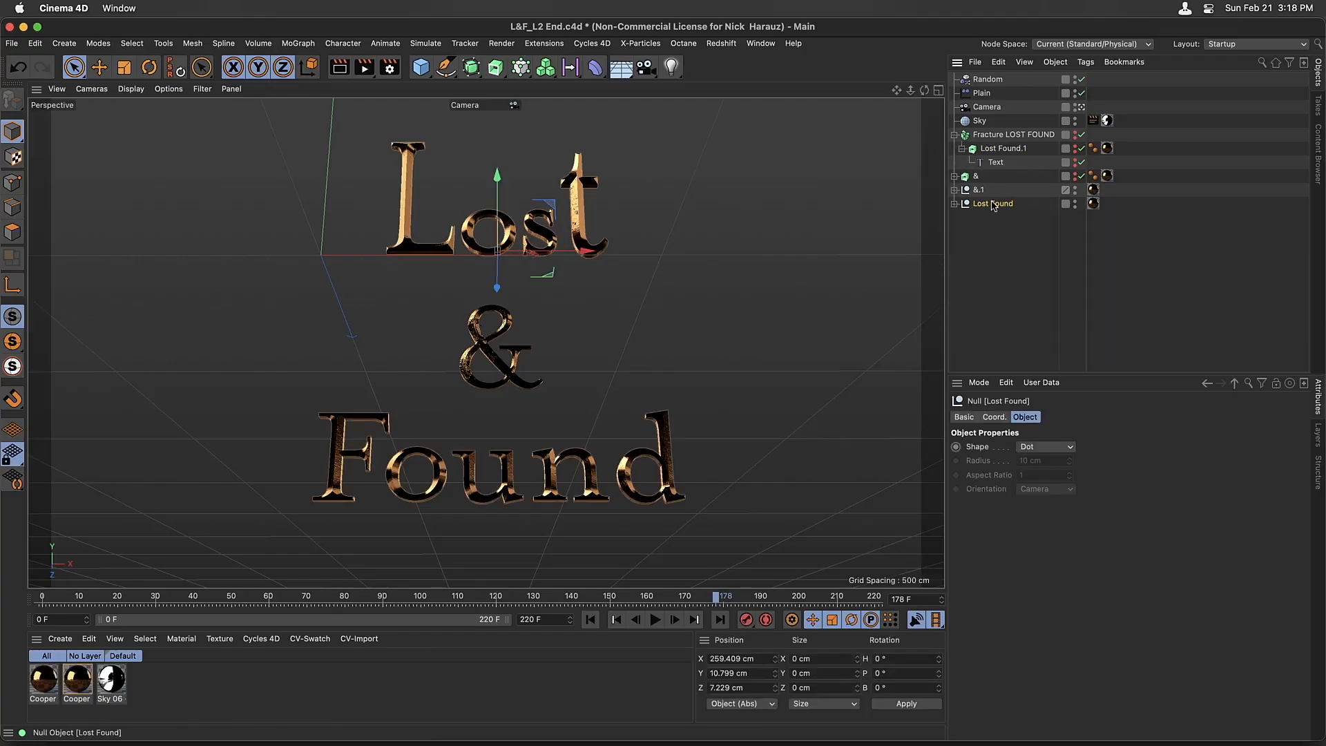
{"action": "left_click_drag", "start_coordinate": [992, 205], "coordinate": [1014, 142]}
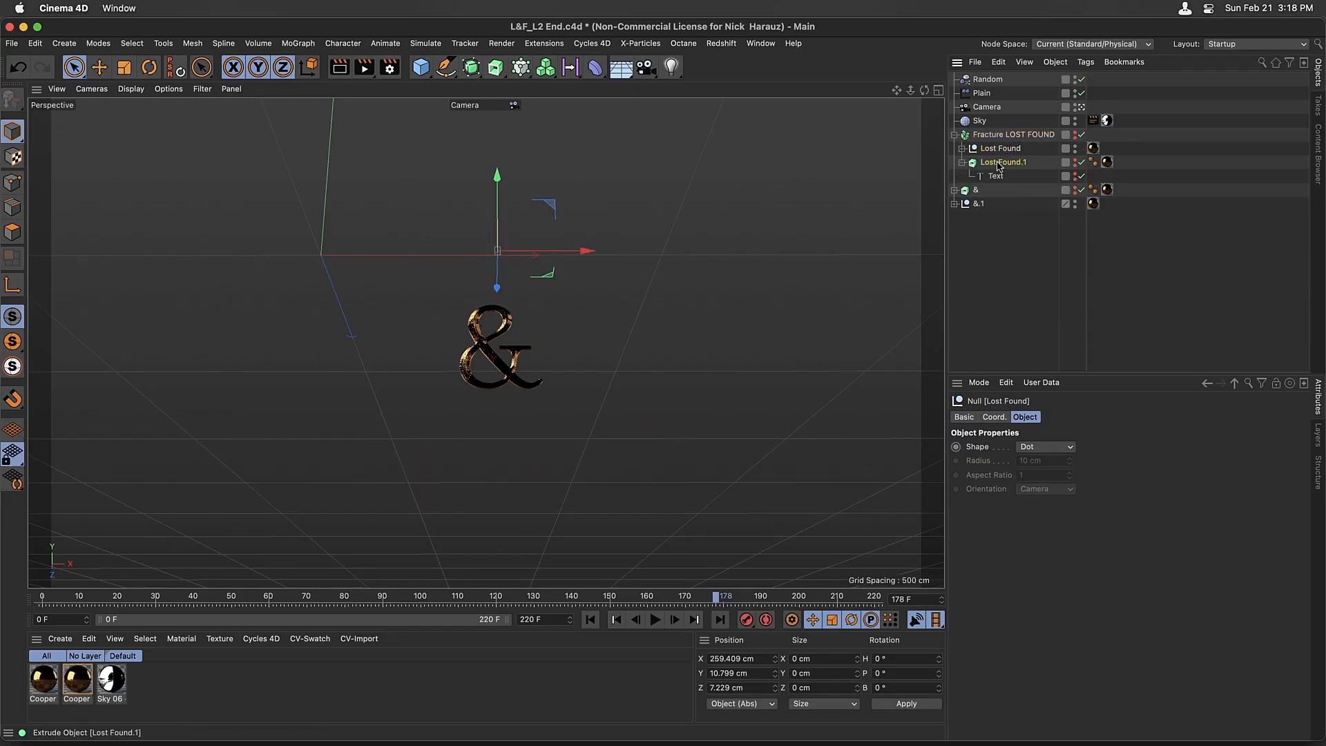
{"action": "left_click_drag", "start_coordinate": [999, 166], "coordinate": [980, 262]}
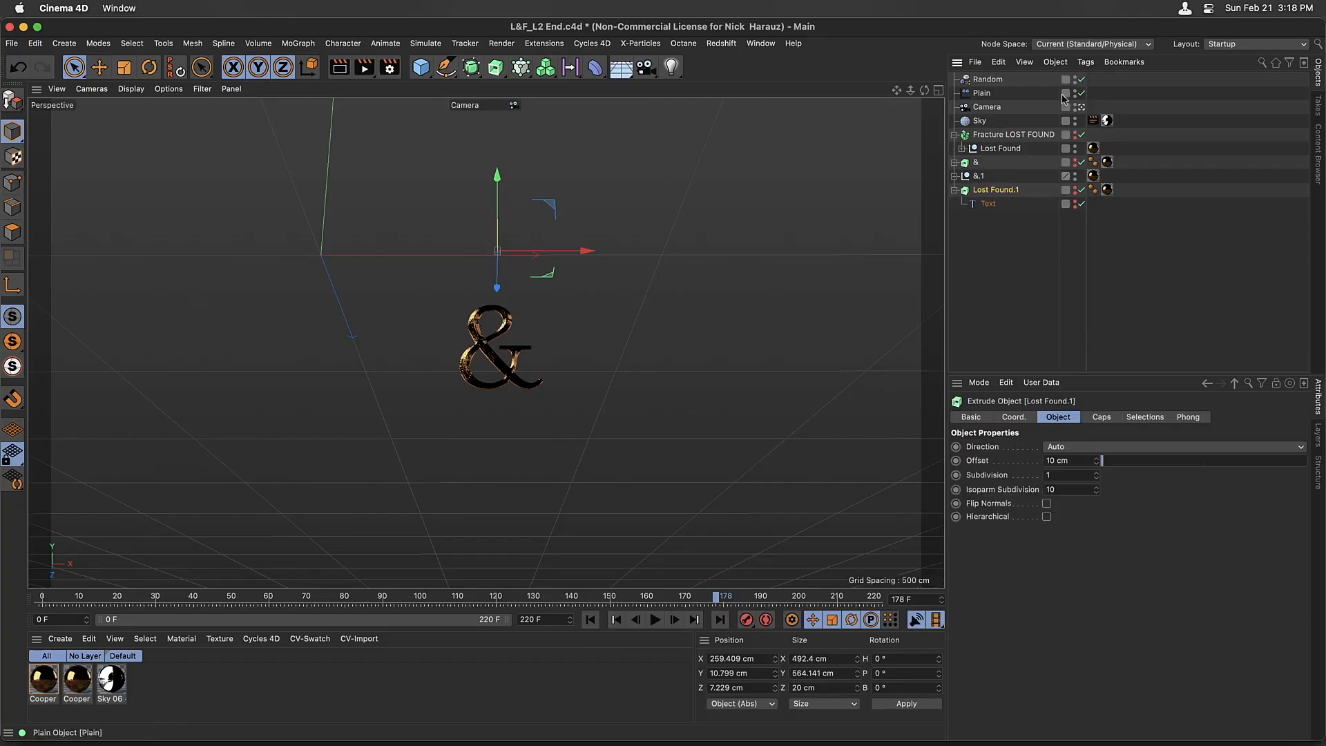
{"action": "left_click", "coordinate": [1074, 132]}
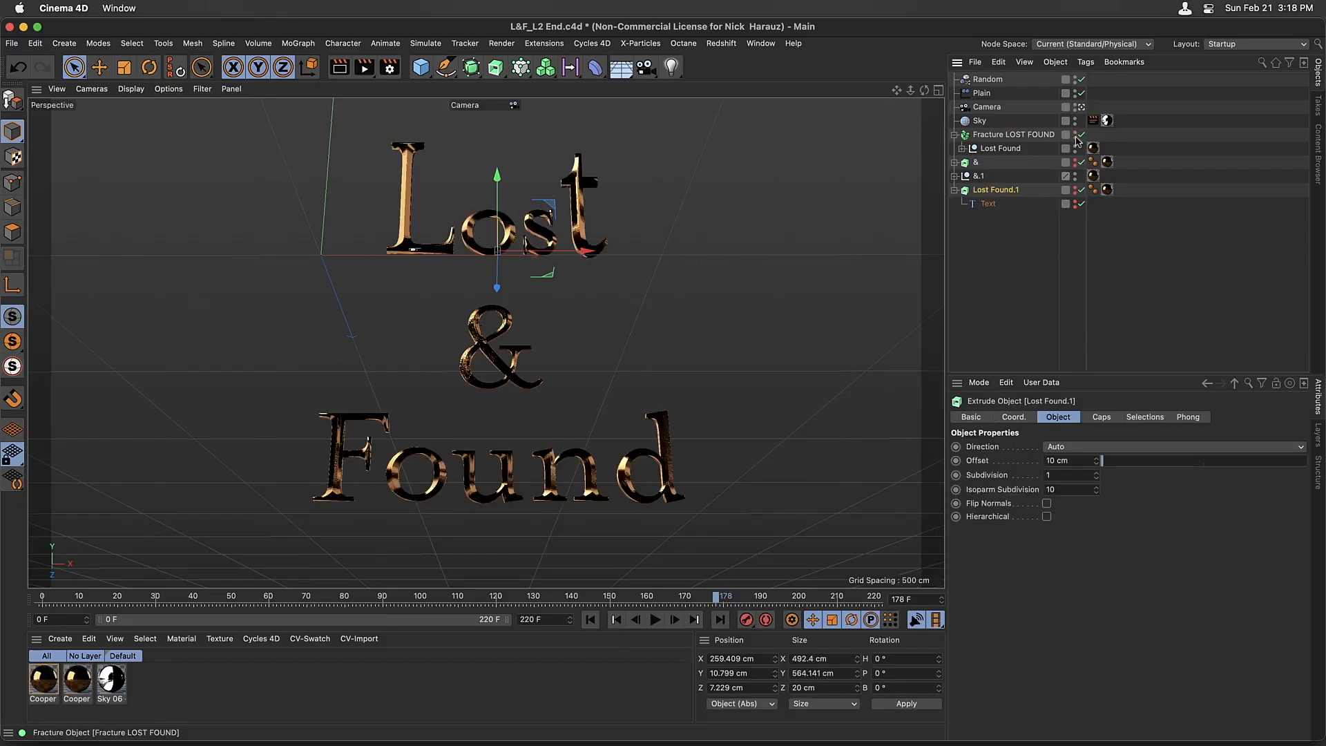
{"action": "left_click_drag", "start_coordinate": [475, 598], "coordinate": [733, 582]}
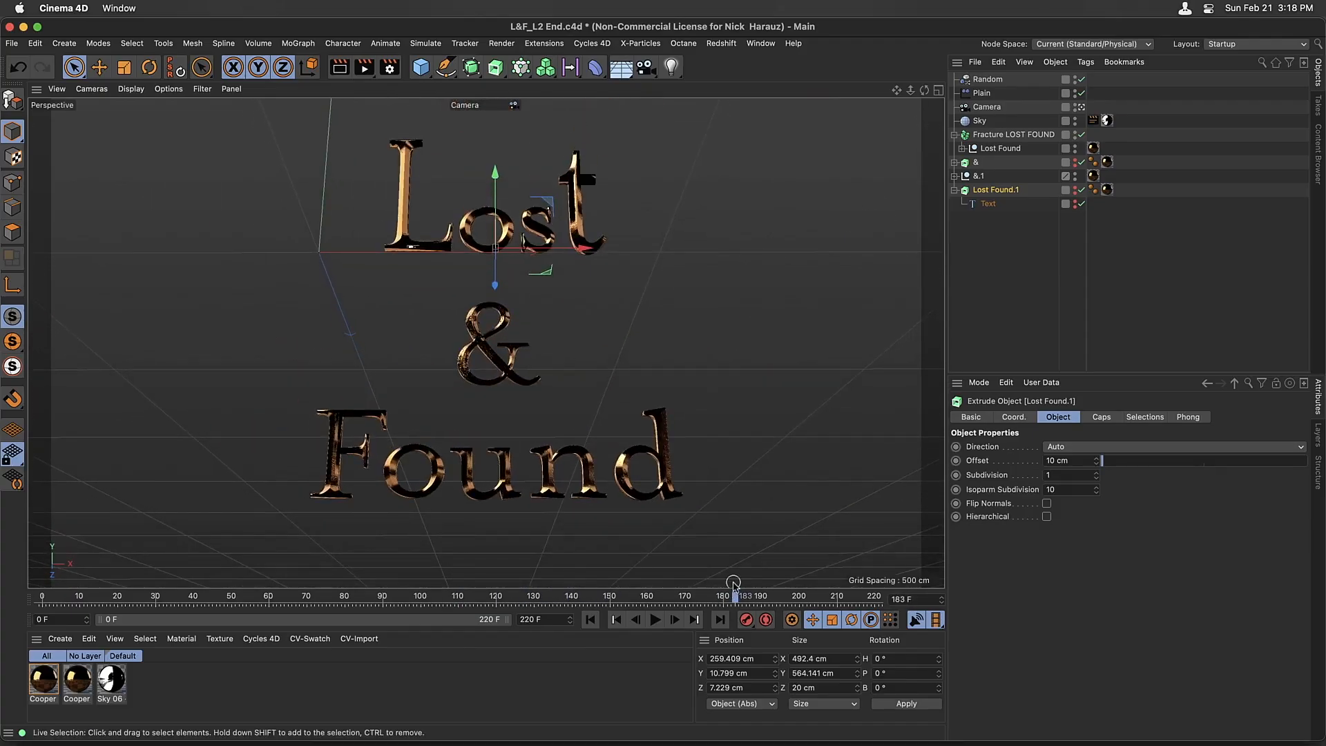
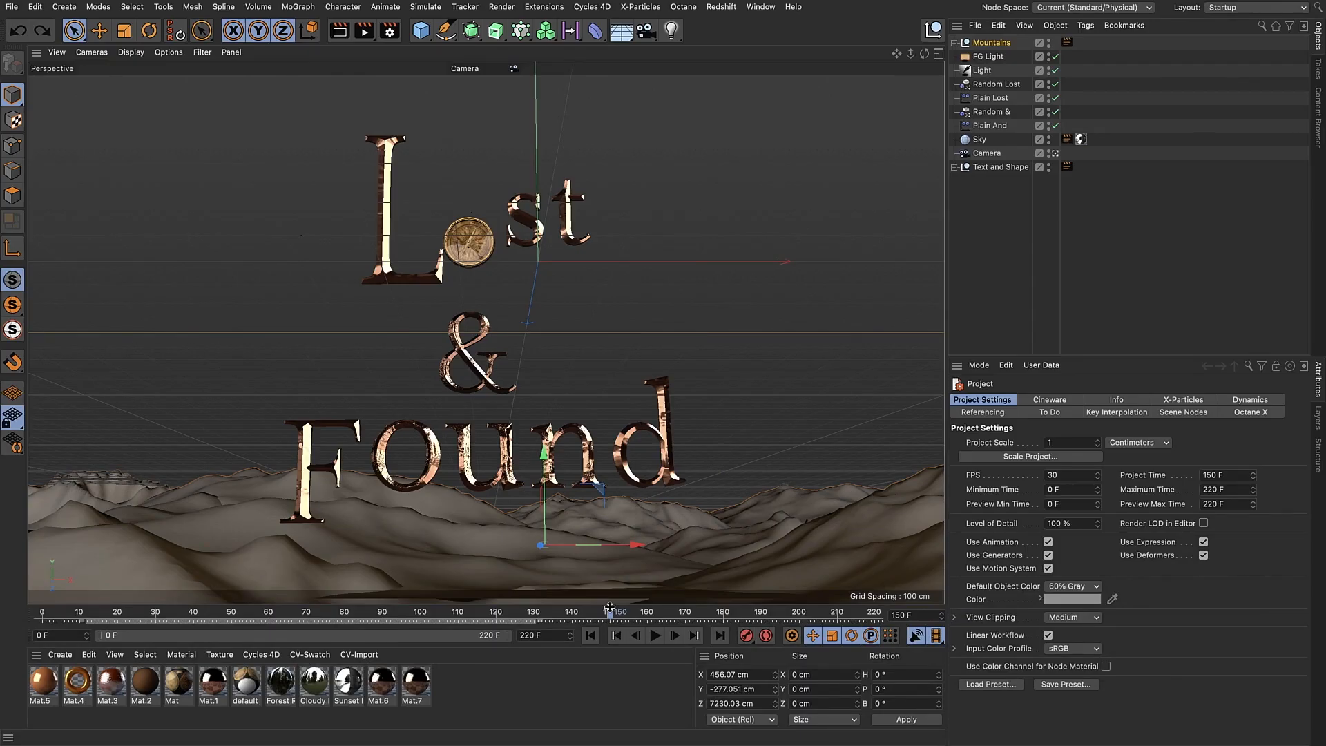
Scrub through the finished scene's timeline to examine the compass and letter animation
{"action": "mouse_move", "coordinate": [488, 615]}
{"action": "left_mouse_down"}
{"action": "mouse_move", "coordinate": [400, 613]}
{"action": "mouse_move", "coordinate": [553, 613]}
{"action": "mouse_move", "coordinate": [466, 613]}
{"action": "left_mouse_up"}
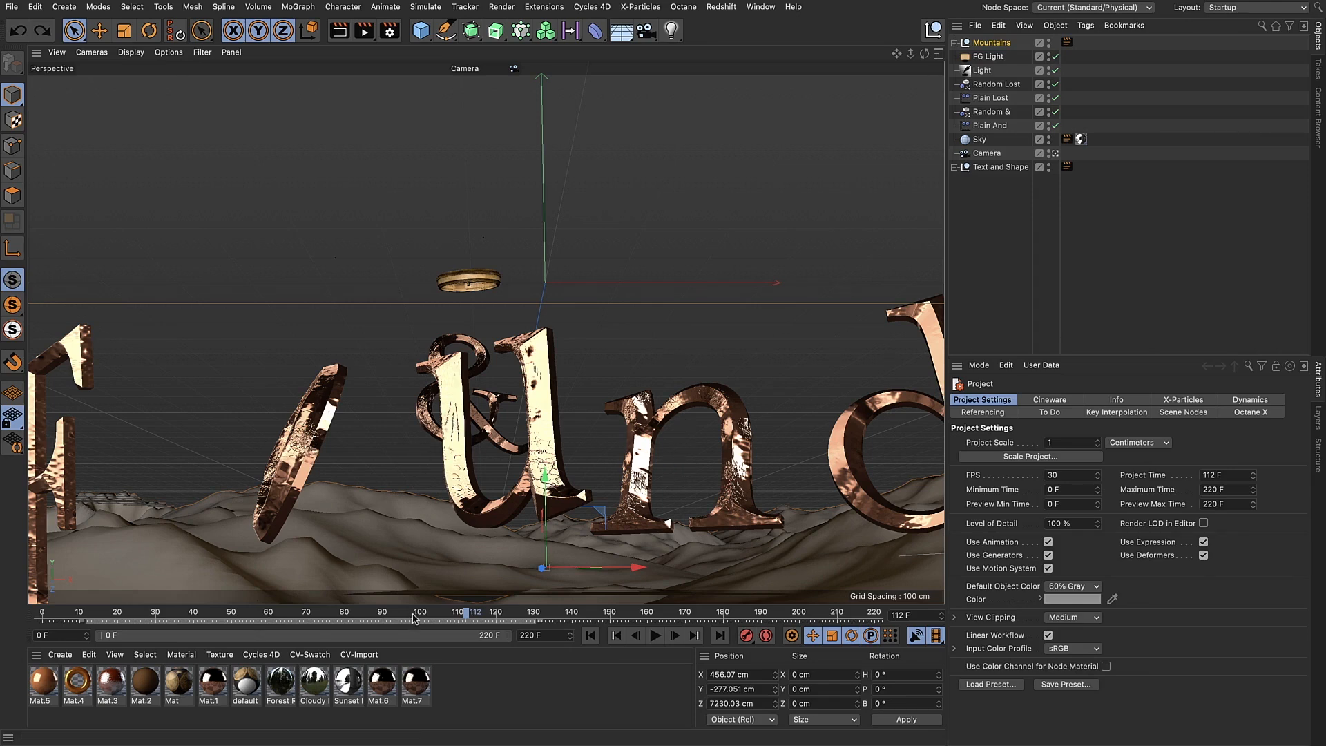
{"action": "left_click_drag", "start_coordinate": [407, 612], "coordinate": [803, 595]}
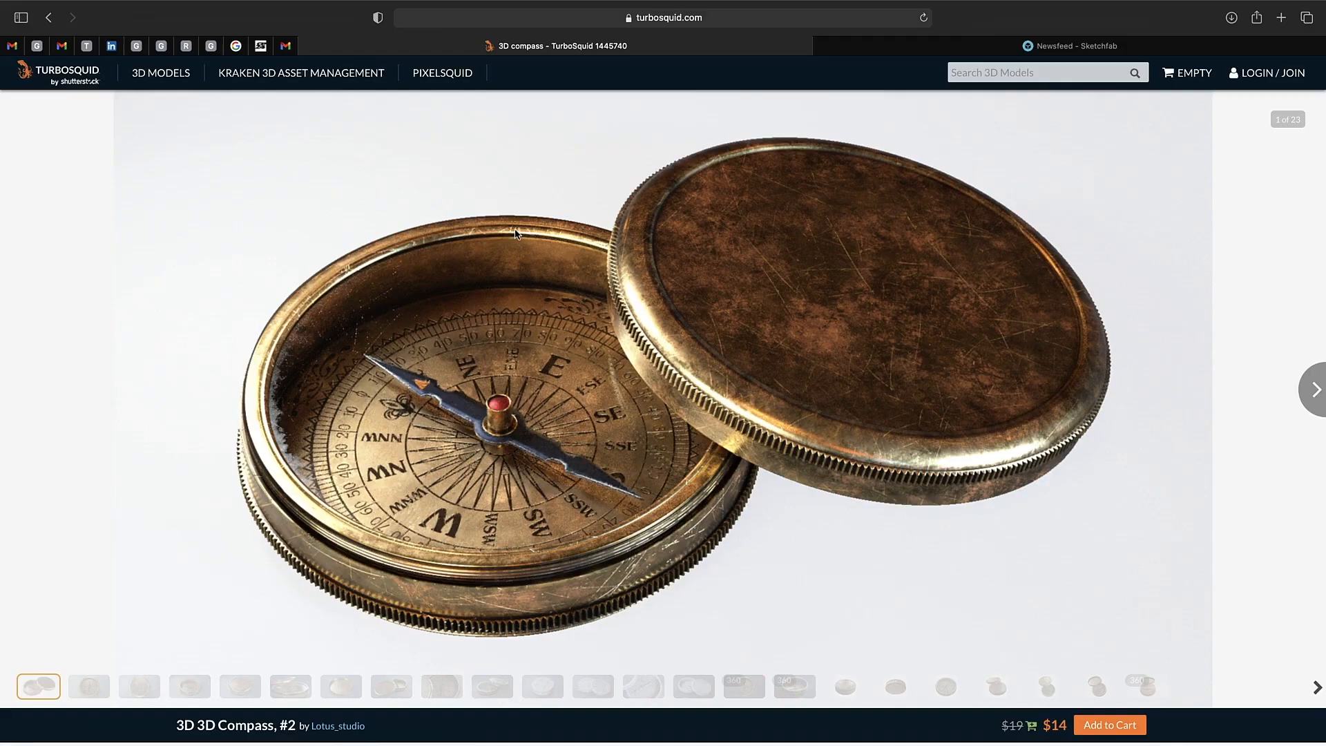
In the browser, examine the Old Compass model page on Sketchfab and return to the TurboSquid compass page
{"action": "left_click", "coordinate": [1098, 45]}
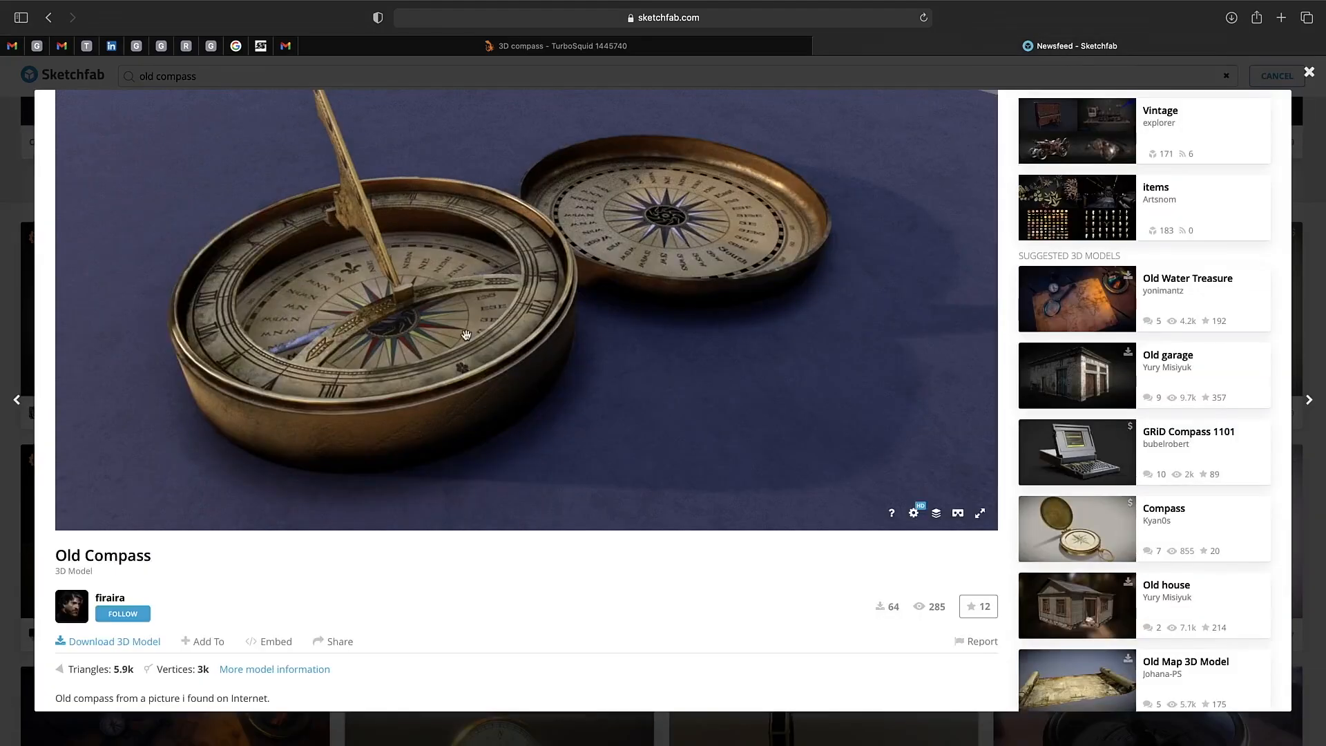
{"action": "scroll", "coordinate": [467, 334], "scroll_direction": "down", "scroll_amount": 3}
{"action": "scroll", "coordinate": [467, 334], "scroll_direction": "up", "scroll_amount": 1}
{"action": "key", "text": "ctrl+shift+Tab"}
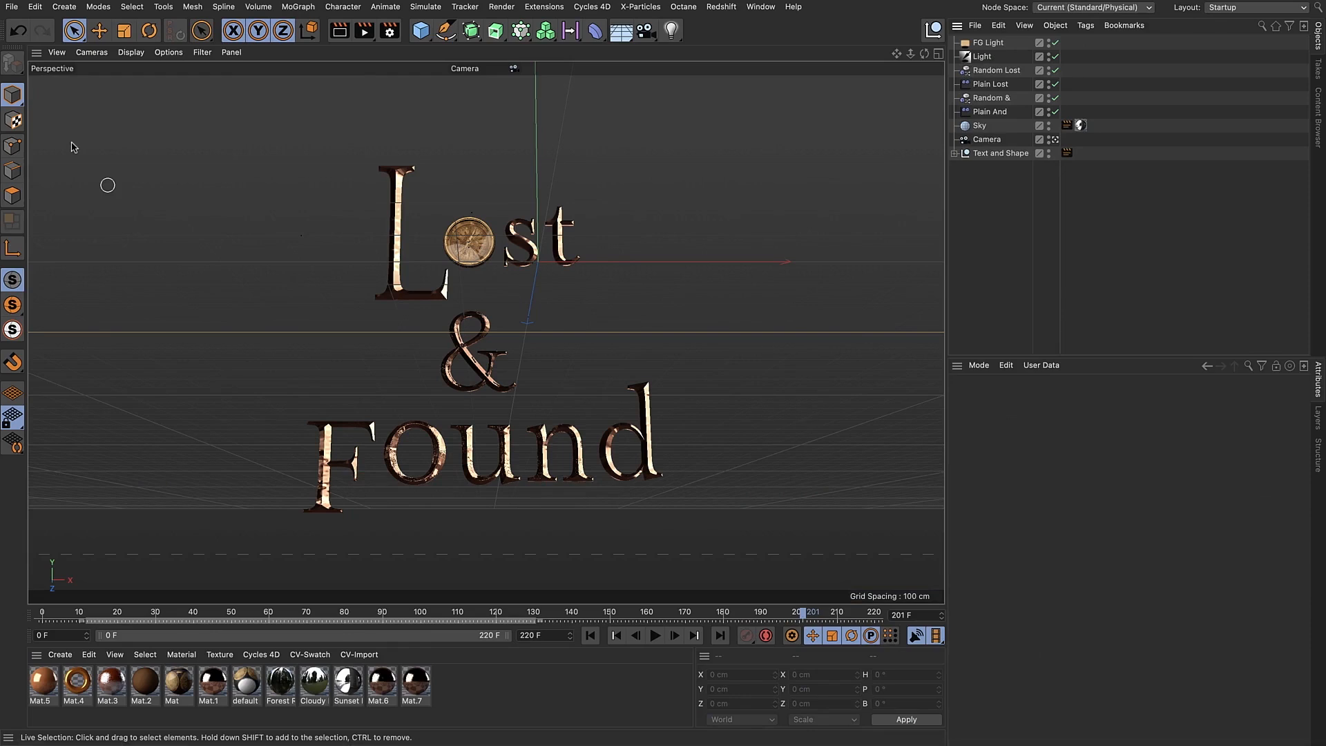
Create a new Cinema 4D project and add a Landscape primitive
{"action": "left_click", "coordinate": [11, 6]}
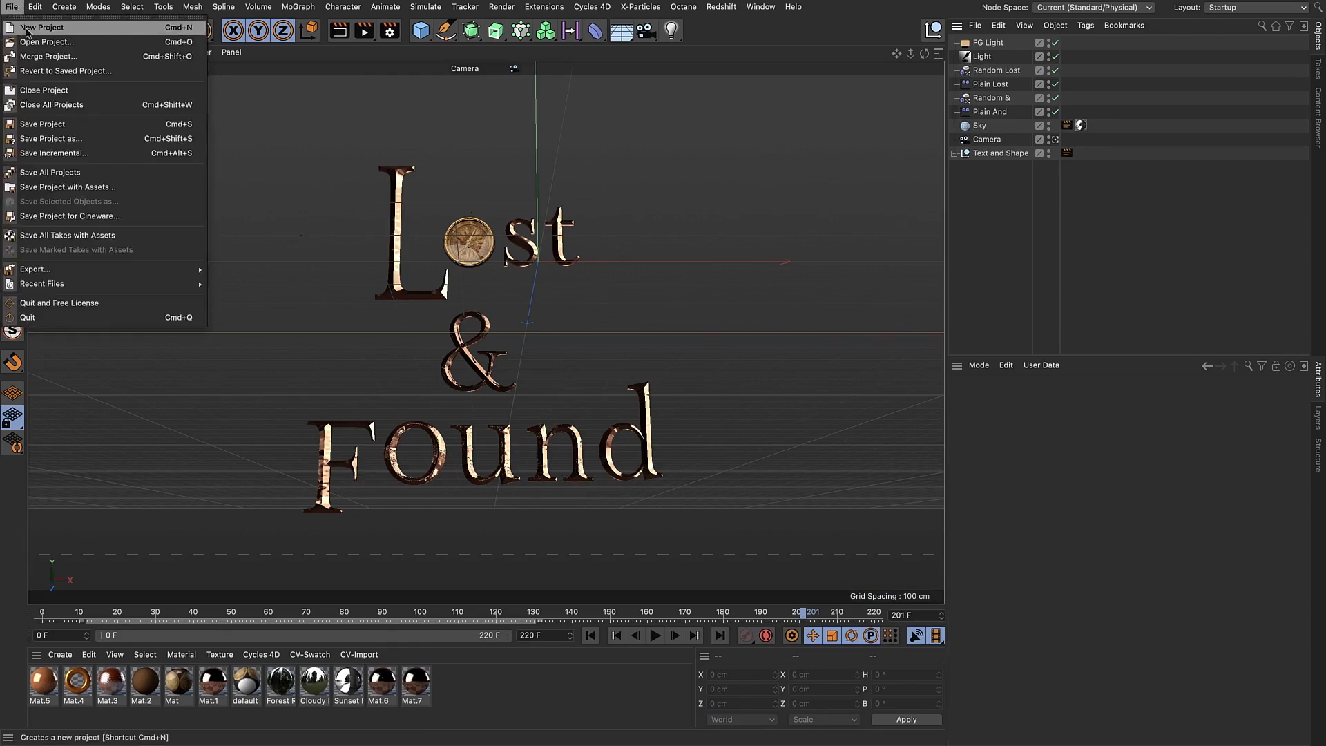
{"action": "left_click", "coordinate": [27, 17]}
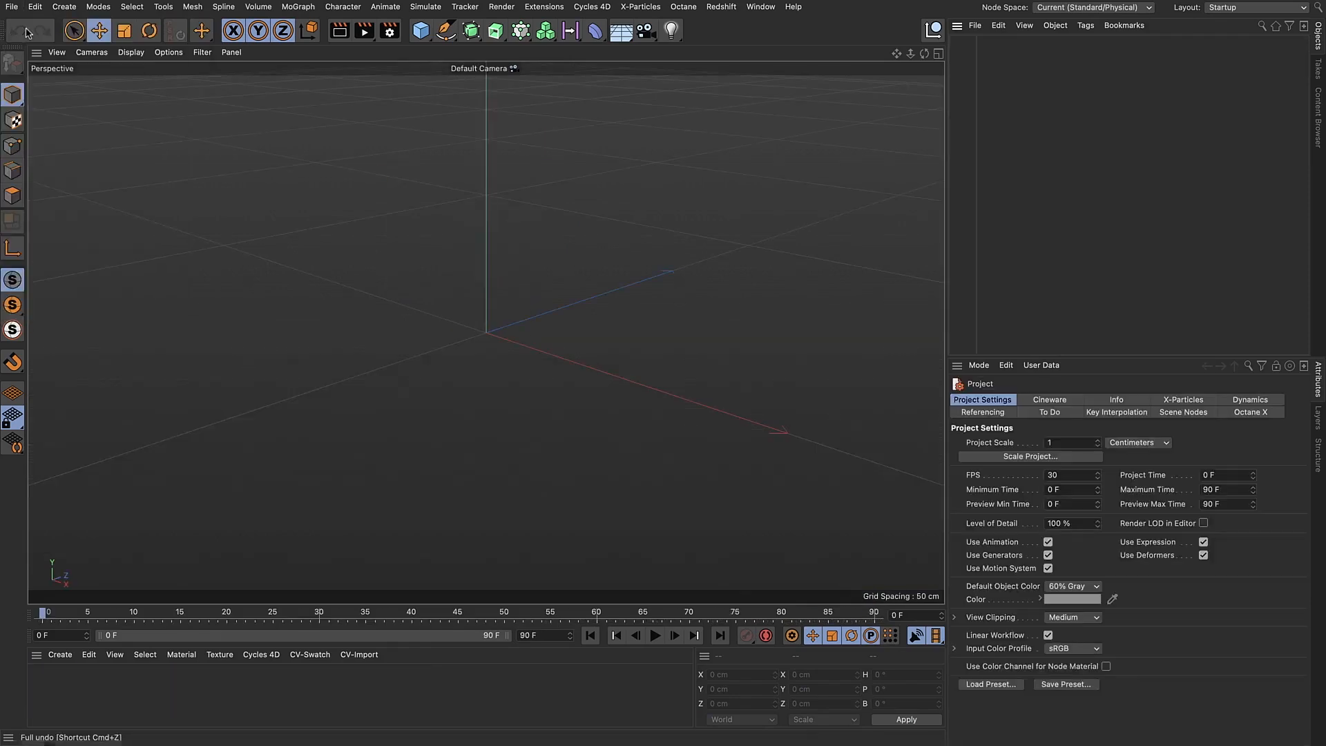
{"action": "left_click", "coordinate": [428, 35]}
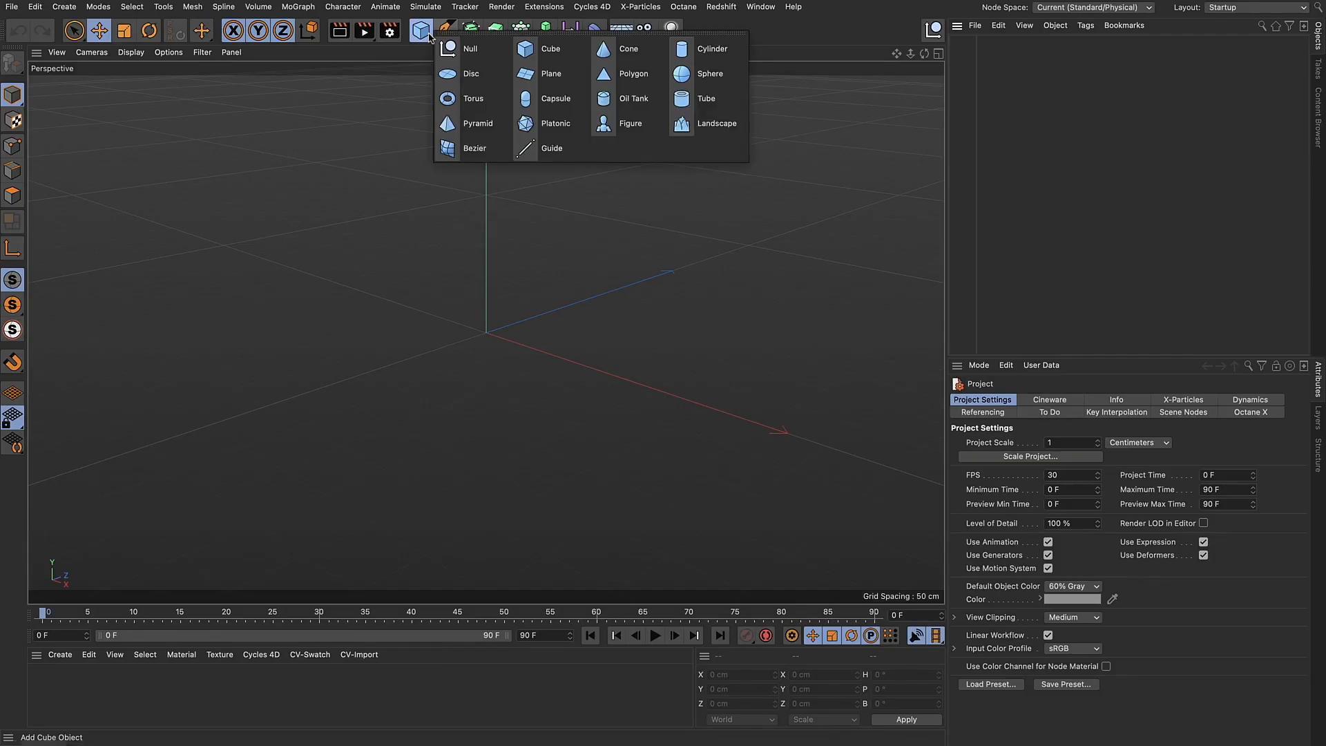
{"action": "left_click", "coordinate": [716, 123]}
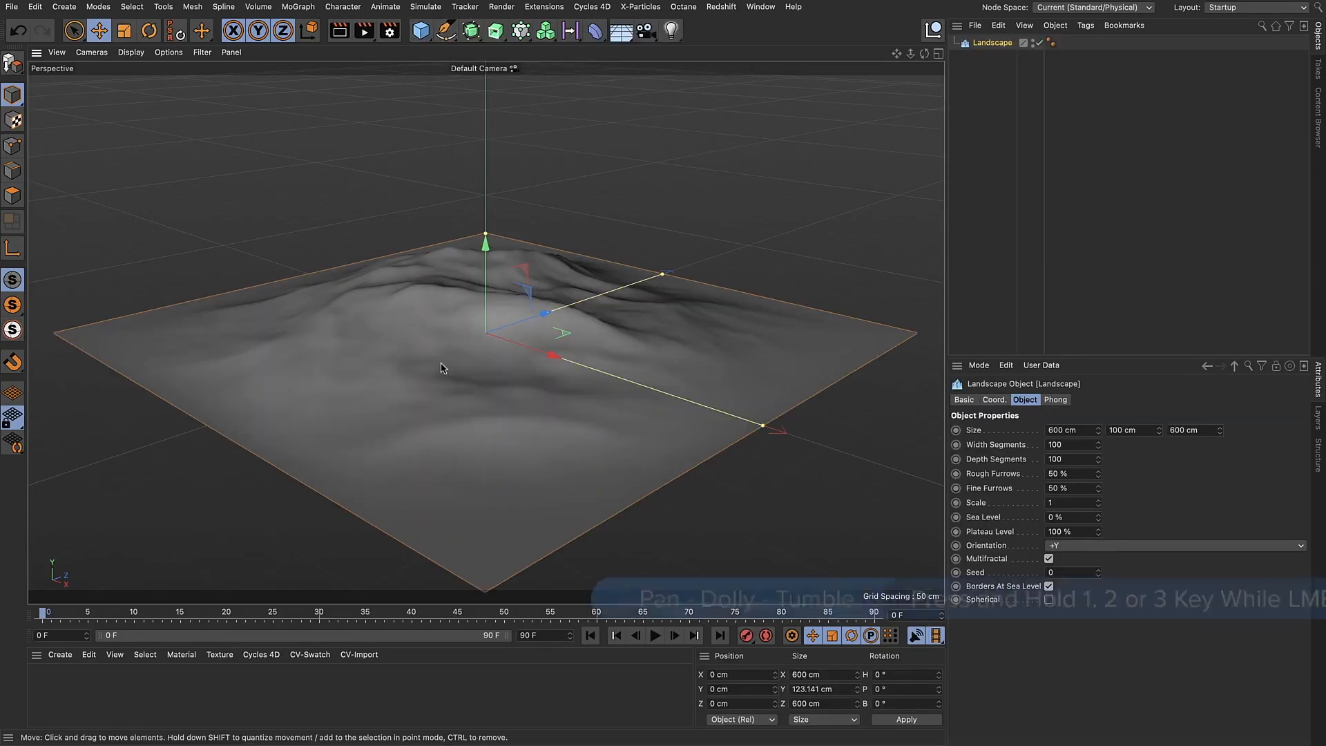
Set the Landscape object's size to 1000 cm × 150 cm × 1000 cm
{"action": "left_click_drag", "start_coordinate": [314, 372], "coordinate": [445, 347]}
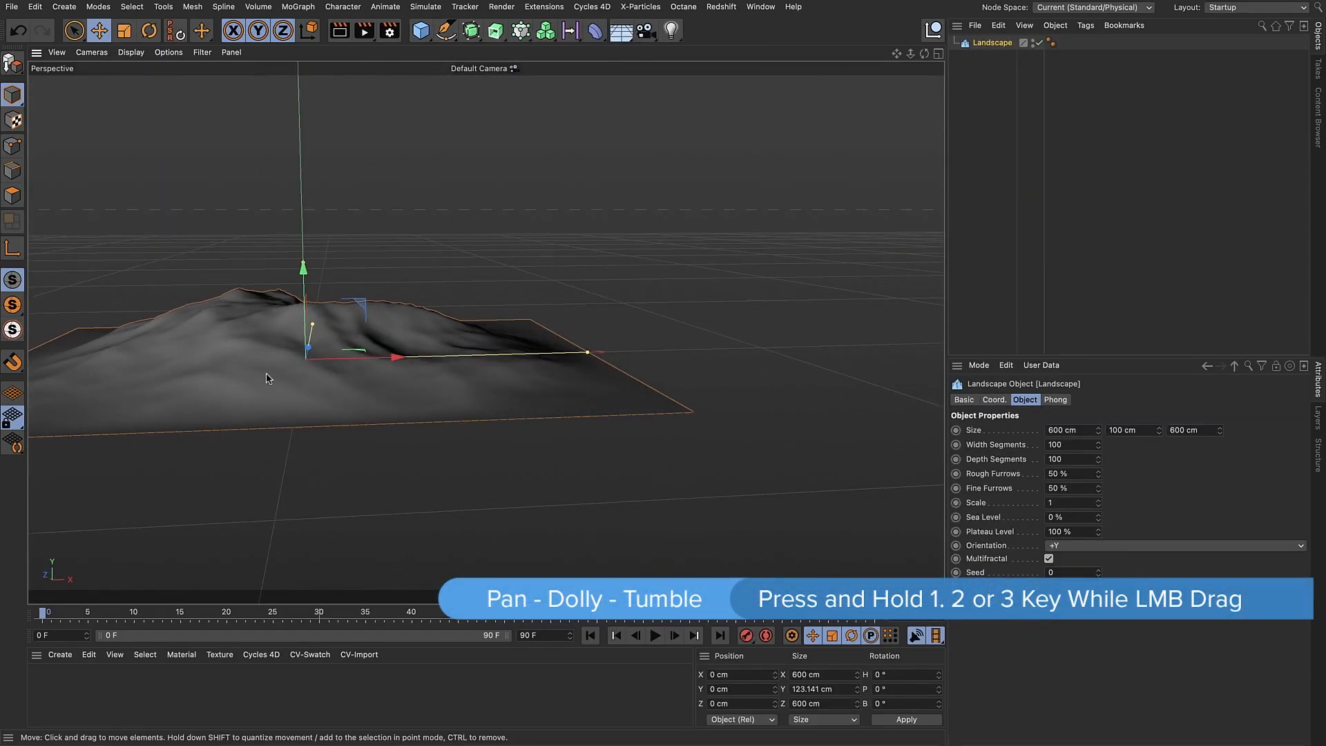
{"action": "key", "text": "h"}
{"action": "double_click", "coordinate": [1068, 430]}
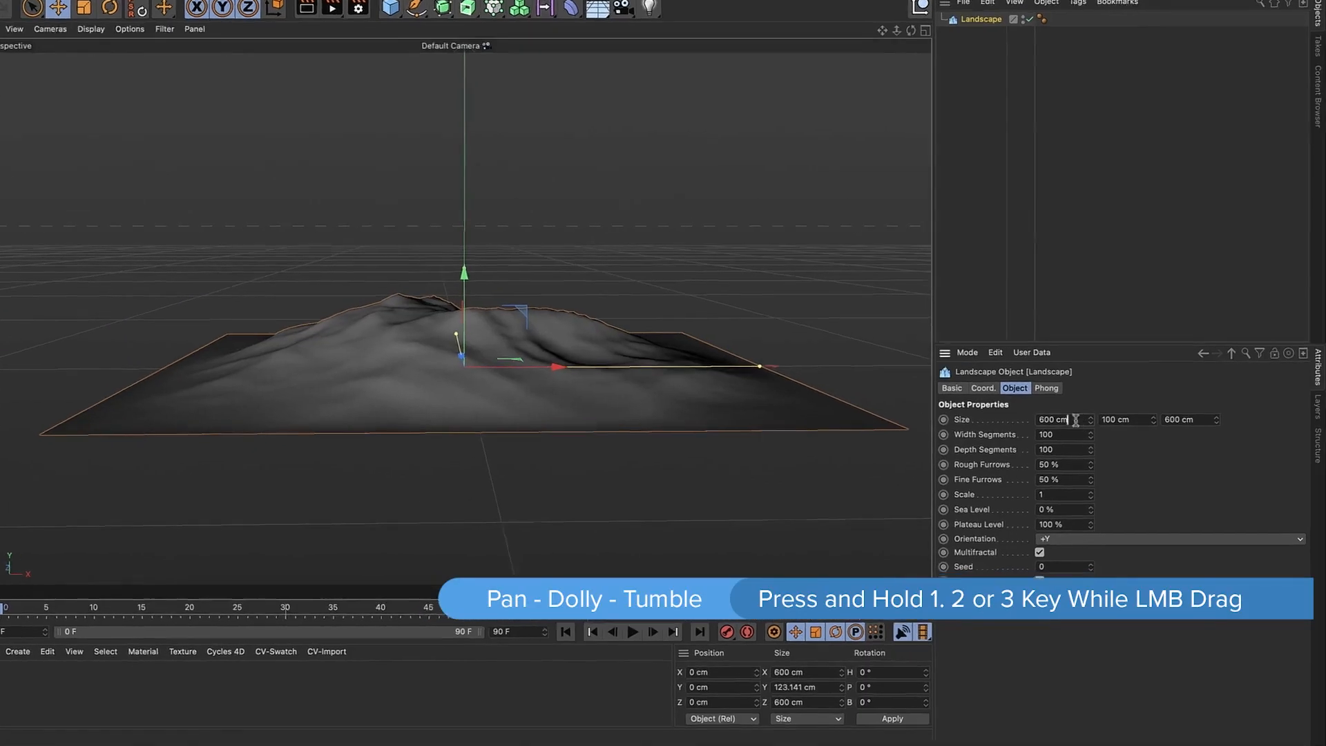
{"action": "type", "text": "1000"}
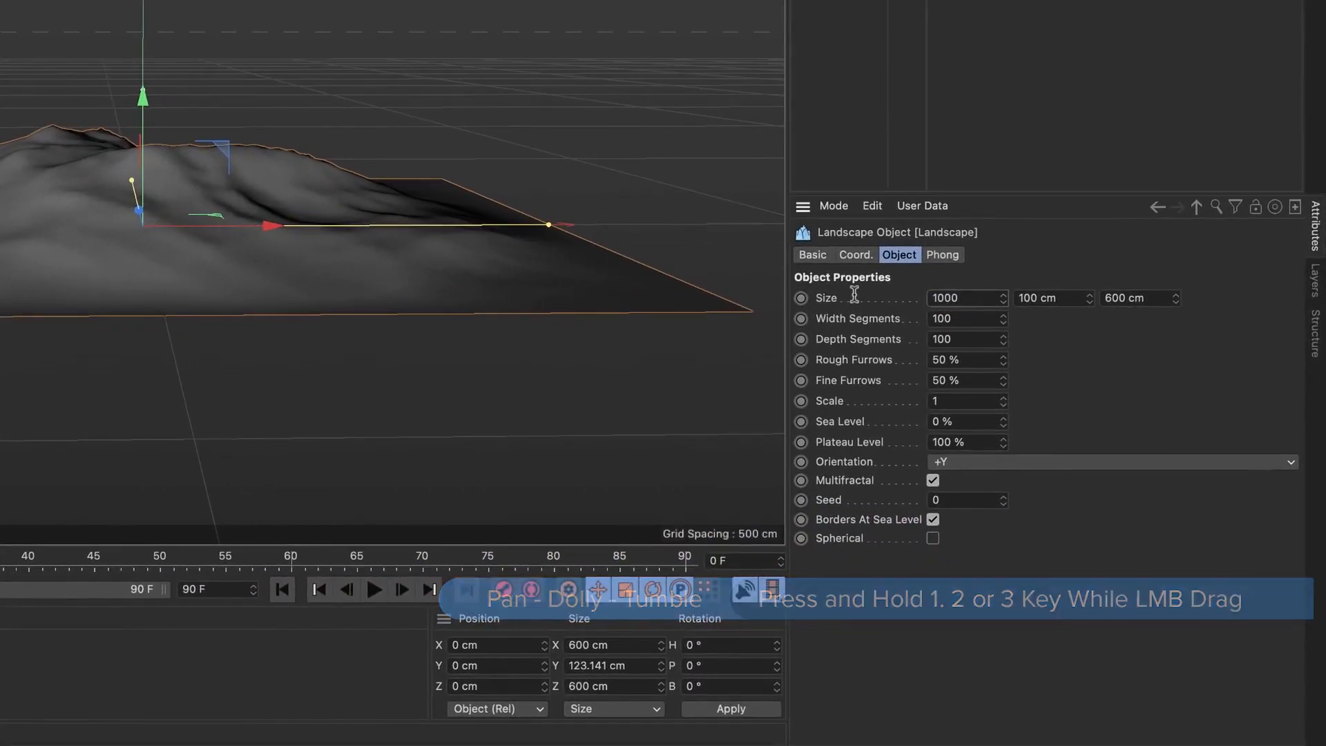
{"action": "key", "text": "Tab"}
{"action": "type", "text": "150"}
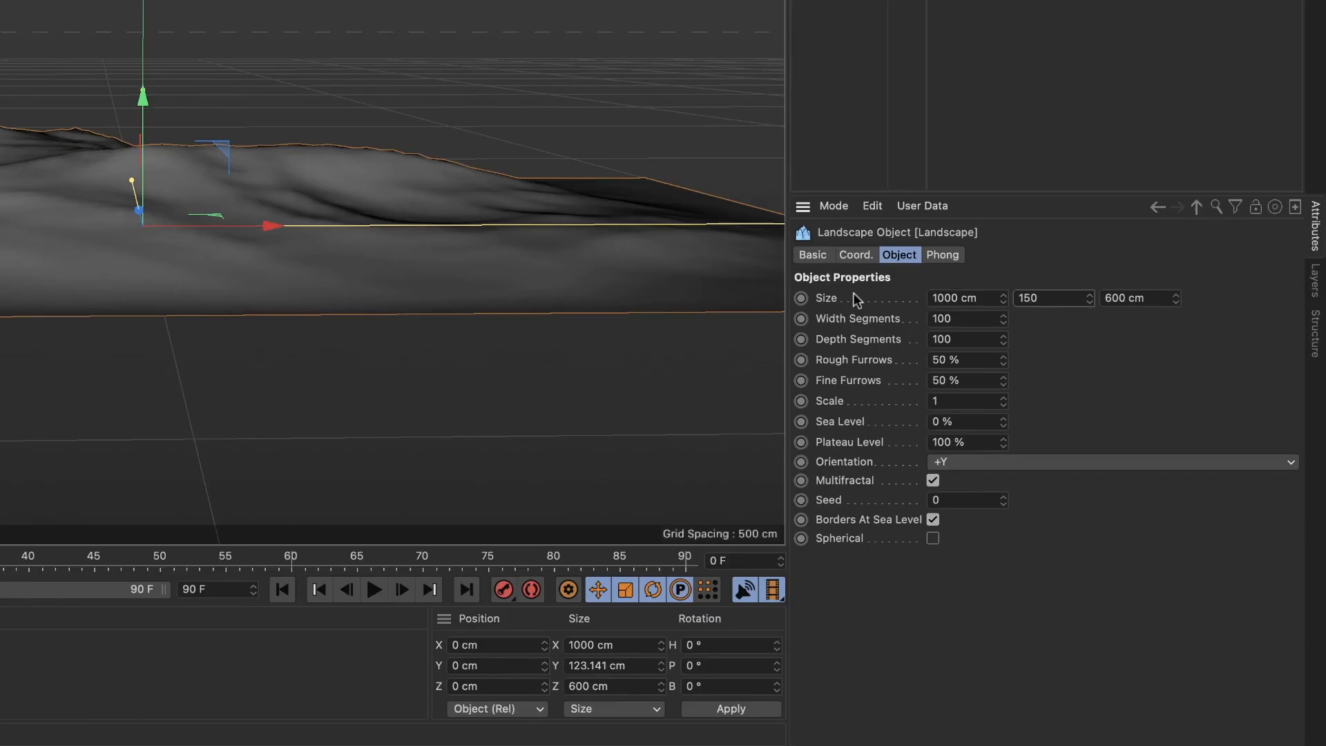
{"action": "key", "text": "Tab"}
{"action": "type", "text": "1000"}
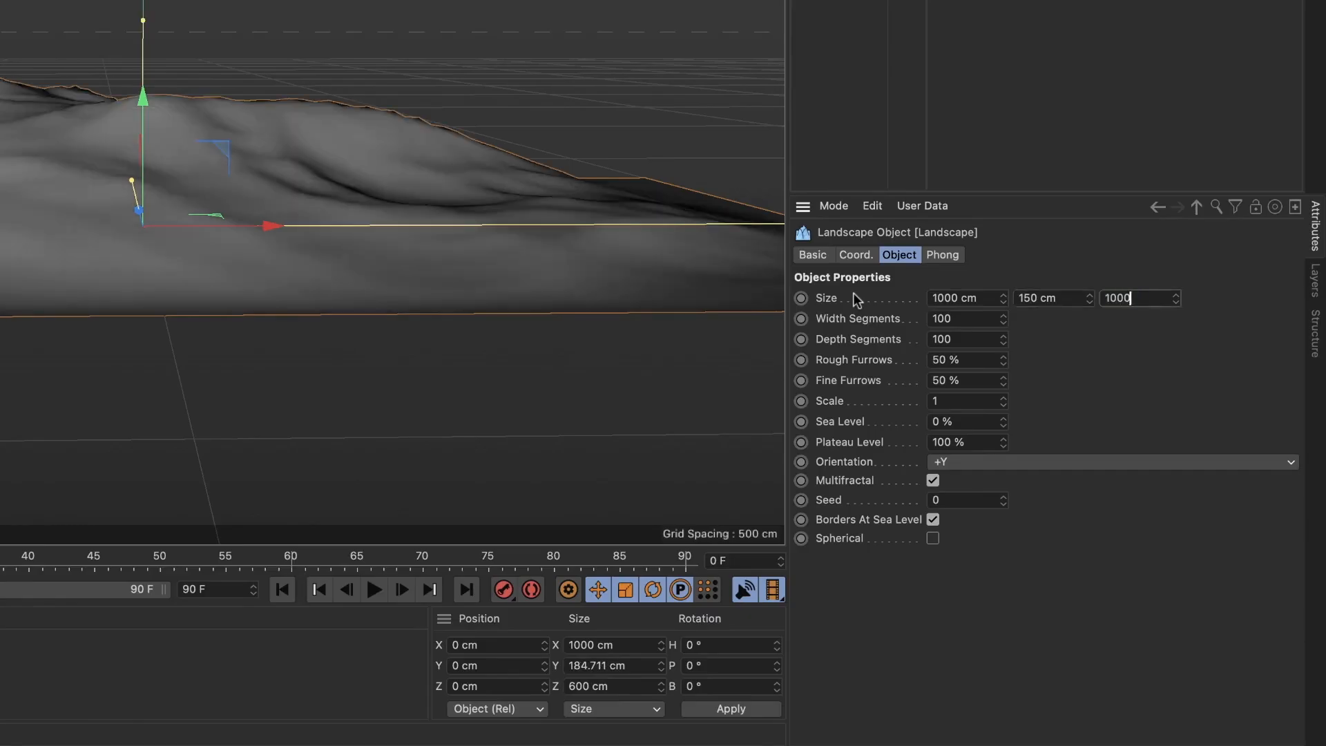
{"action": "key", "text": "Return"}
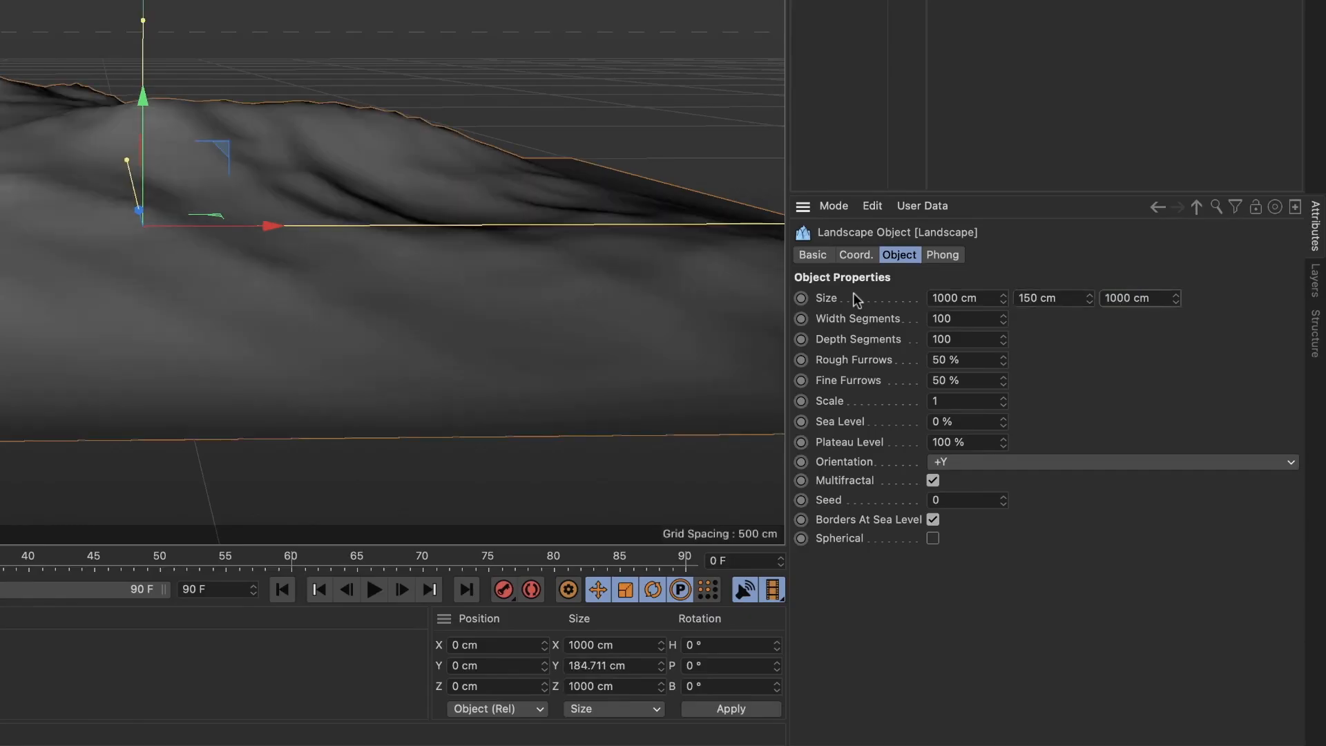
Raise the landscape's width segments and depth segments to 200 each
{"action": "double_click", "coordinate": [974, 318]}
{"action": "type", "text": "2"}
{"action": "key", "text": "Tab"}
{"action": "type", "text": "200"}
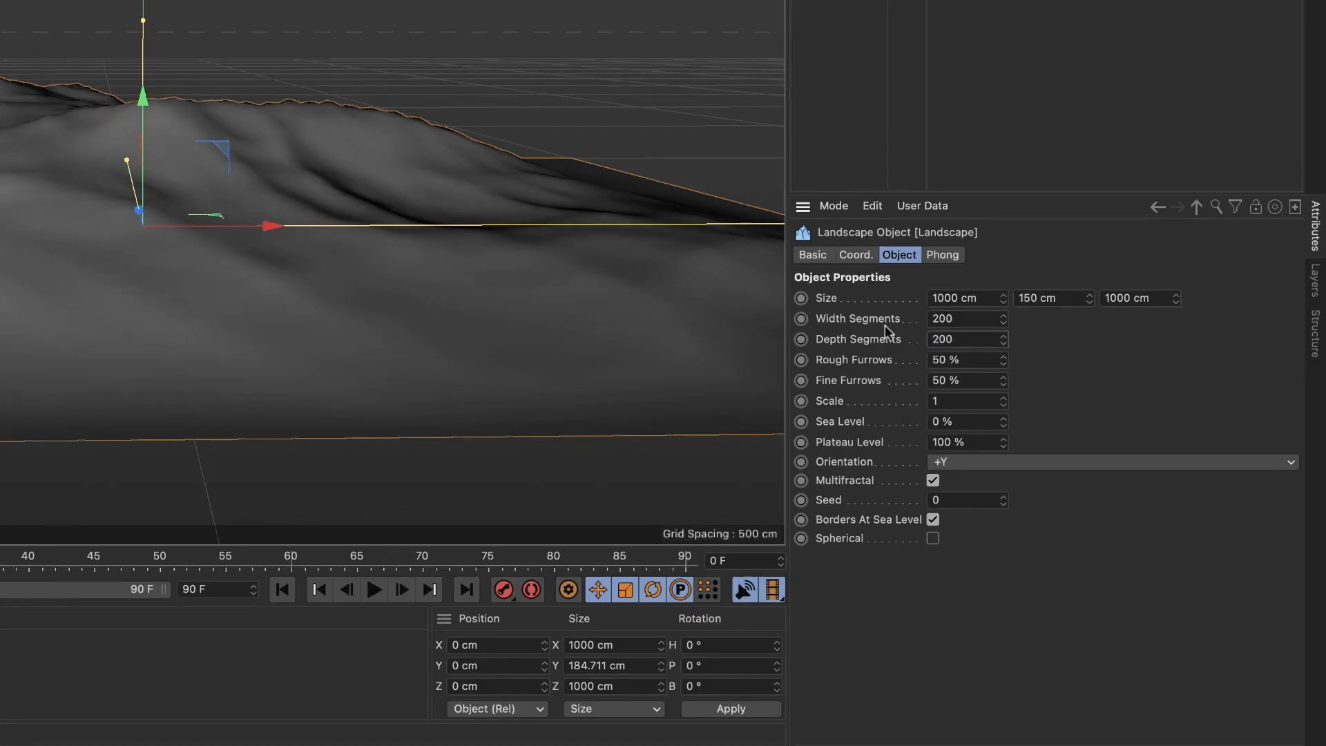
{"action": "key", "text": "Return"}
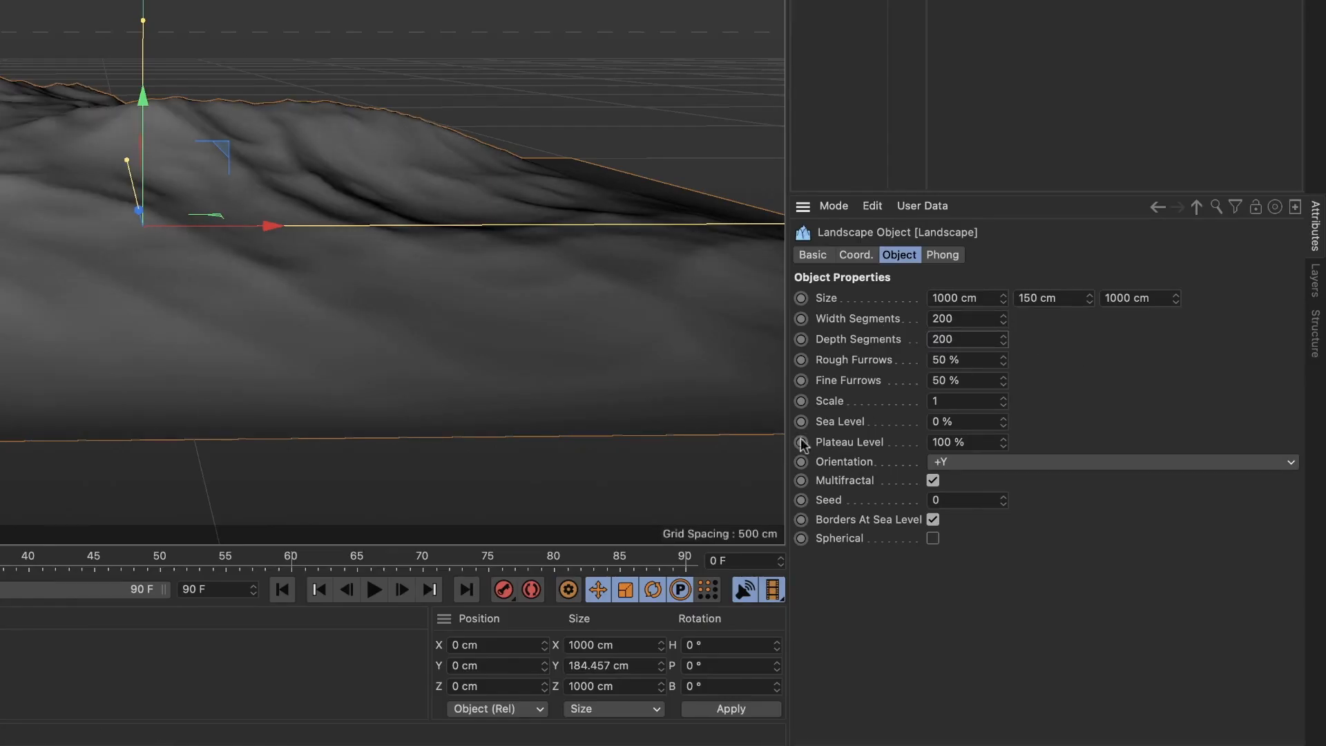
Set the landscape's sea level to 50%, rough furrows to 57% and fine furrows to 15%
{"action": "left_click", "coordinate": [969, 420]}
{"action": "type", "text": "50"}
{"action": "key", "text": "Return"}
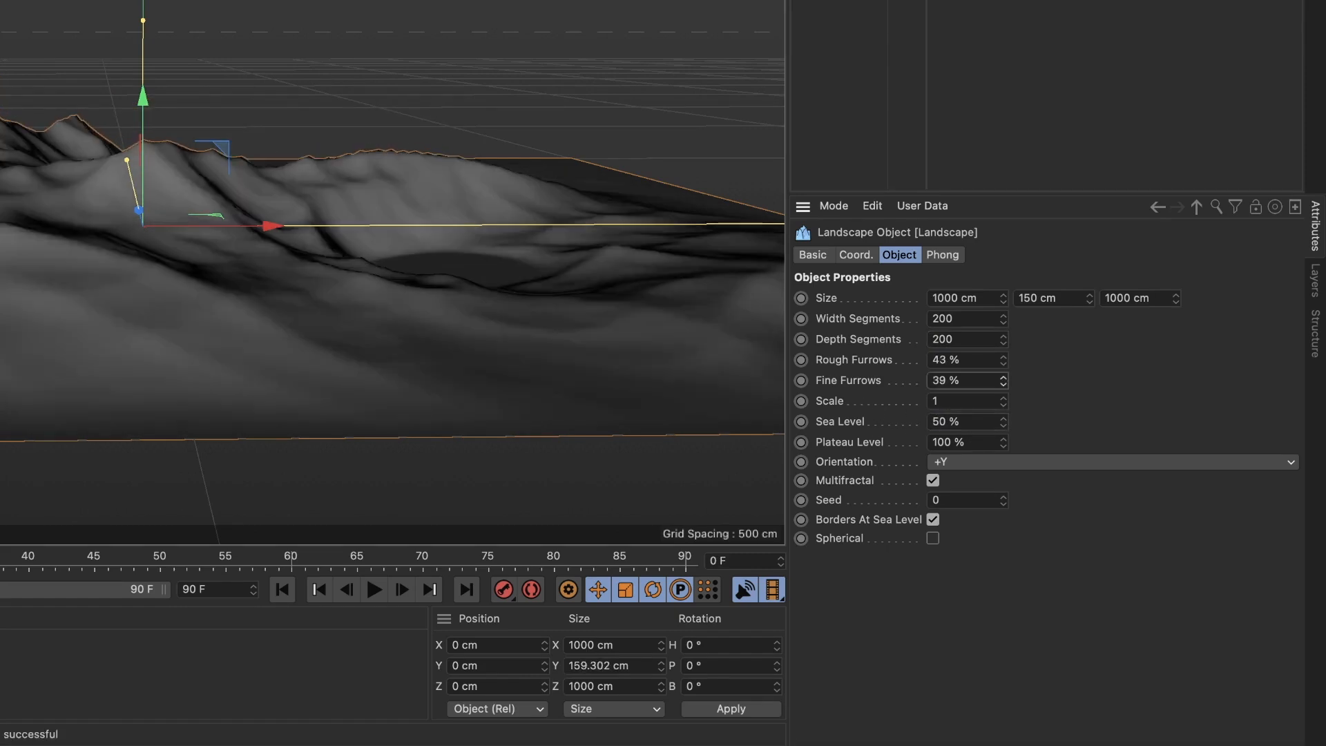
{"action": "mouse_move", "coordinate": [1002, 380]}
{"action": "left_mouse_down"}
{"action": "mouse_move", "coordinate": [1003, 397]}
{"action": "mouse_move", "coordinate": [1003, 362]}
{"action": "left_mouse_up"}
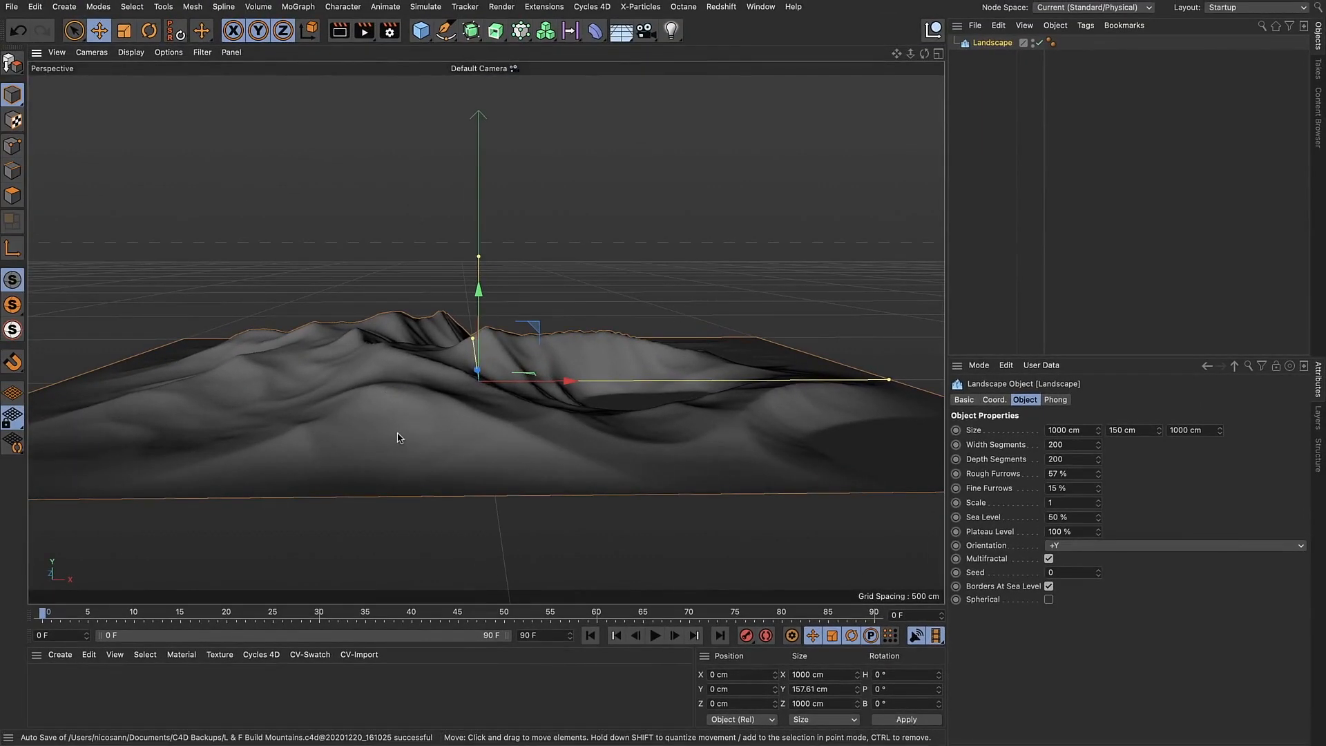
Duplicate the landscape along the X axis, placing the copy at X about 922 cm
{"action": "right_click_drag", "start_coordinate": [396, 440], "coordinate": [388, 497], "text": "alt"}
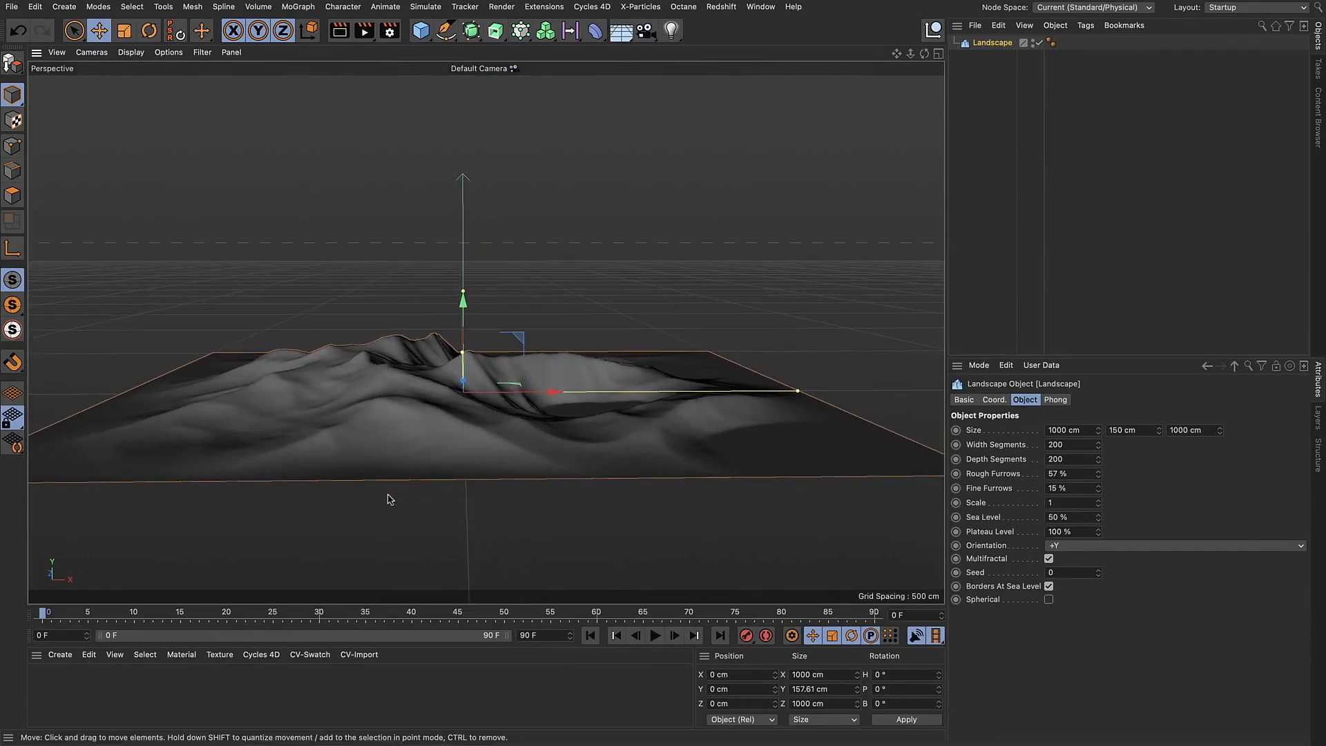
{"action": "left_click_drag", "start_coordinate": [548, 394], "coordinate": [953, 389], "text": "ctrl"}
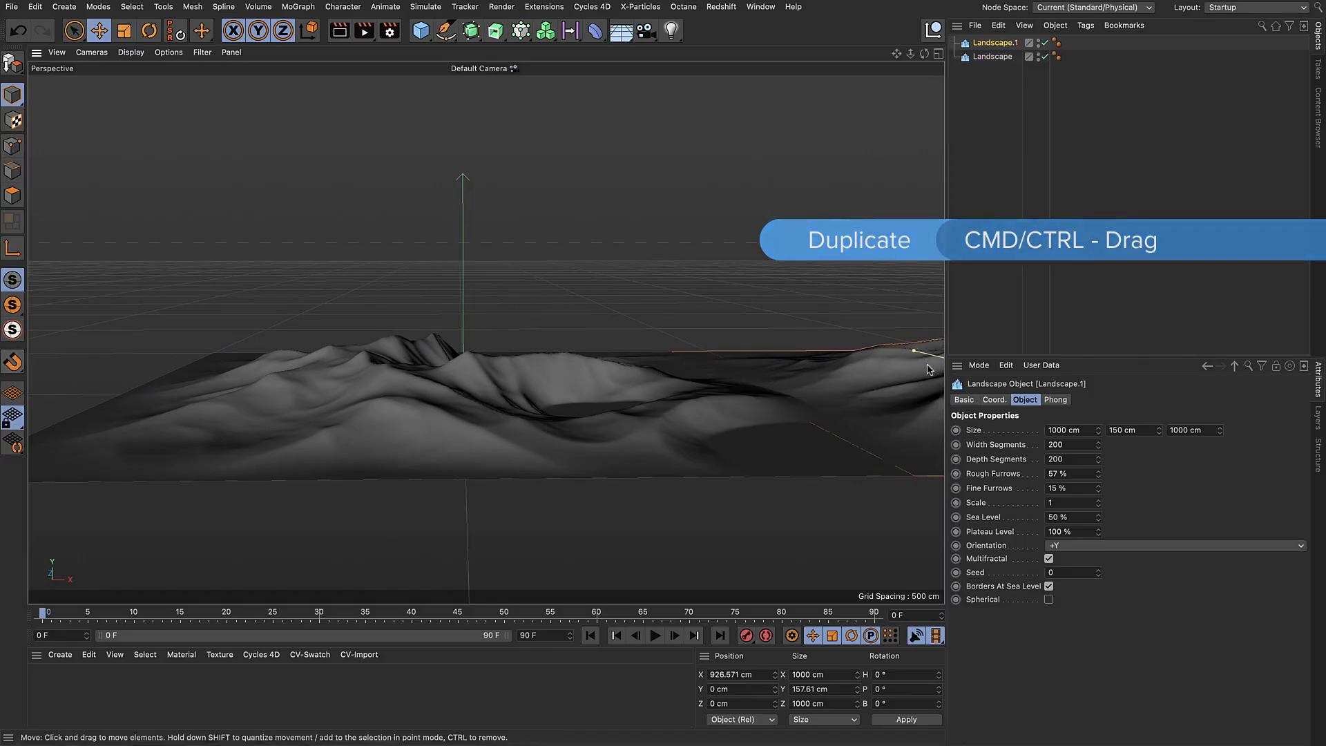
{"action": "left_click_drag", "start_coordinate": [878, 383], "coordinate": [897, 380]}
Give Landscape.1 a height of 241 cm, rough furrows of 77%, fine furrows of 51% and a scale of 1.35
{"action": "left_click_drag", "start_coordinate": [1158, 436], "coordinate": [1158, 430]}
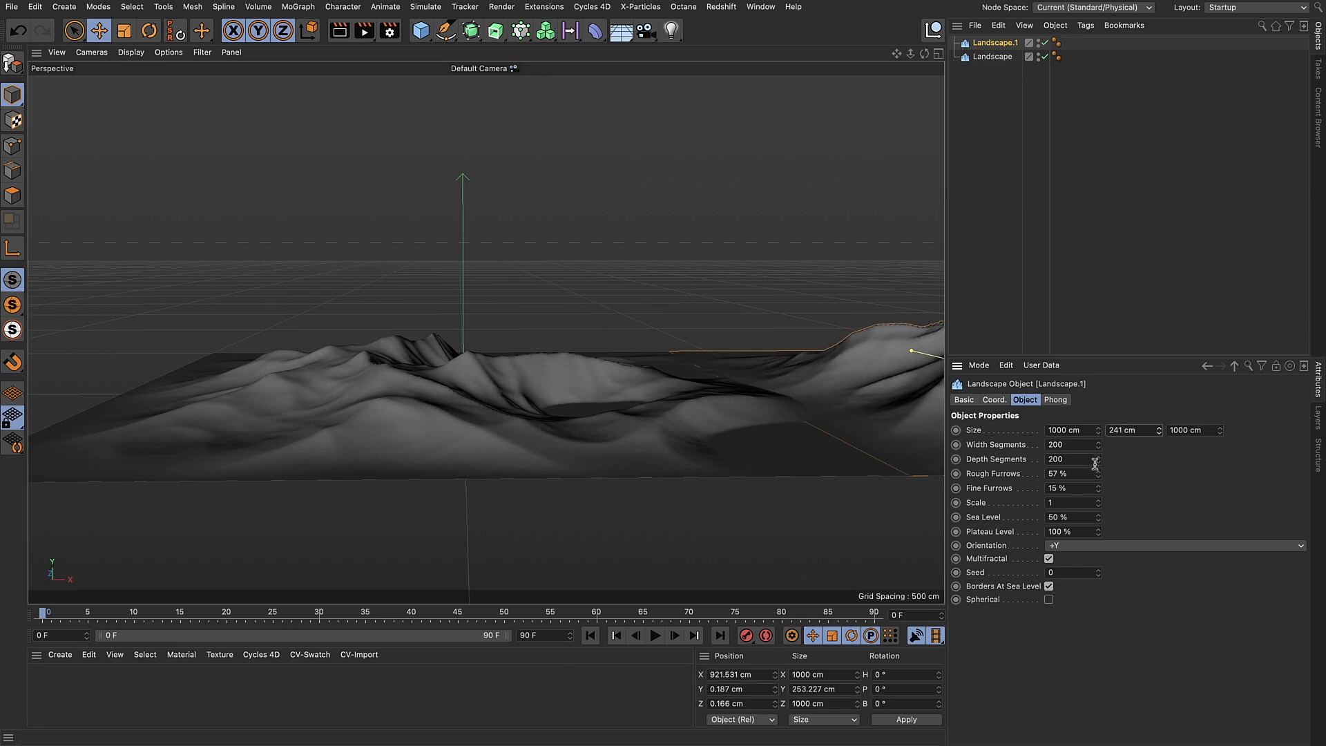
{"action": "left_click_drag", "start_coordinate": [1098, 475], "coordinate": [1098, 482]}
{"action": "mouse_move", "coordinate": [1098, 488]}
{"action": "left_mouse_down"}
{"action": "mouse_move", "coordinate": [1098, 522]}
{"action": "mouse_move", "coordinate": [1097, 485]}
{"action": "mouse_move", "coordinate": [1099, 509]}
{"action": "left_mouse_up"}
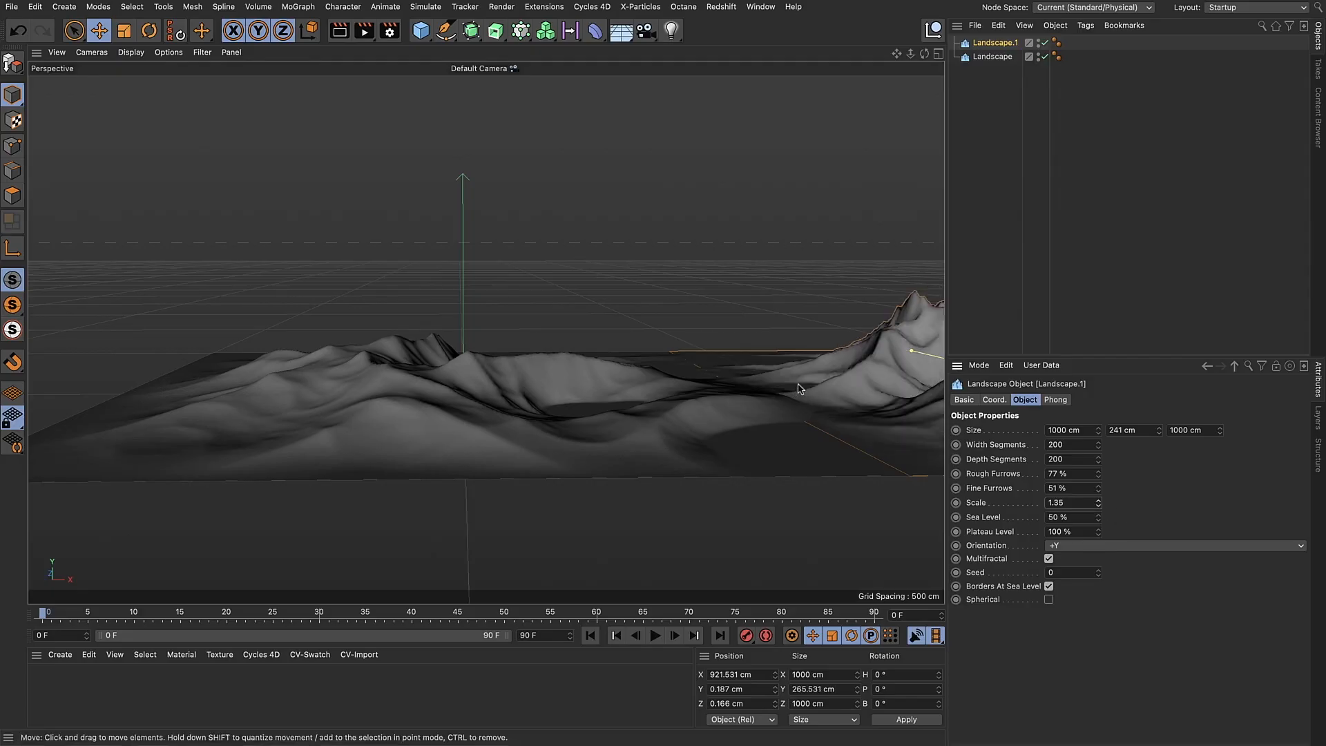
Duplicate the original landscape to X about -914 cm with height 239 cm, rough furrows 88%, fine furrows 70% and scale 1.01
{"action": "left_click", "coordinate": [548, 394]}
{"action": "left_click_drag", "start_coordinate": [549, 393], "coordinate": [148, 393], "text": "ctrl"}
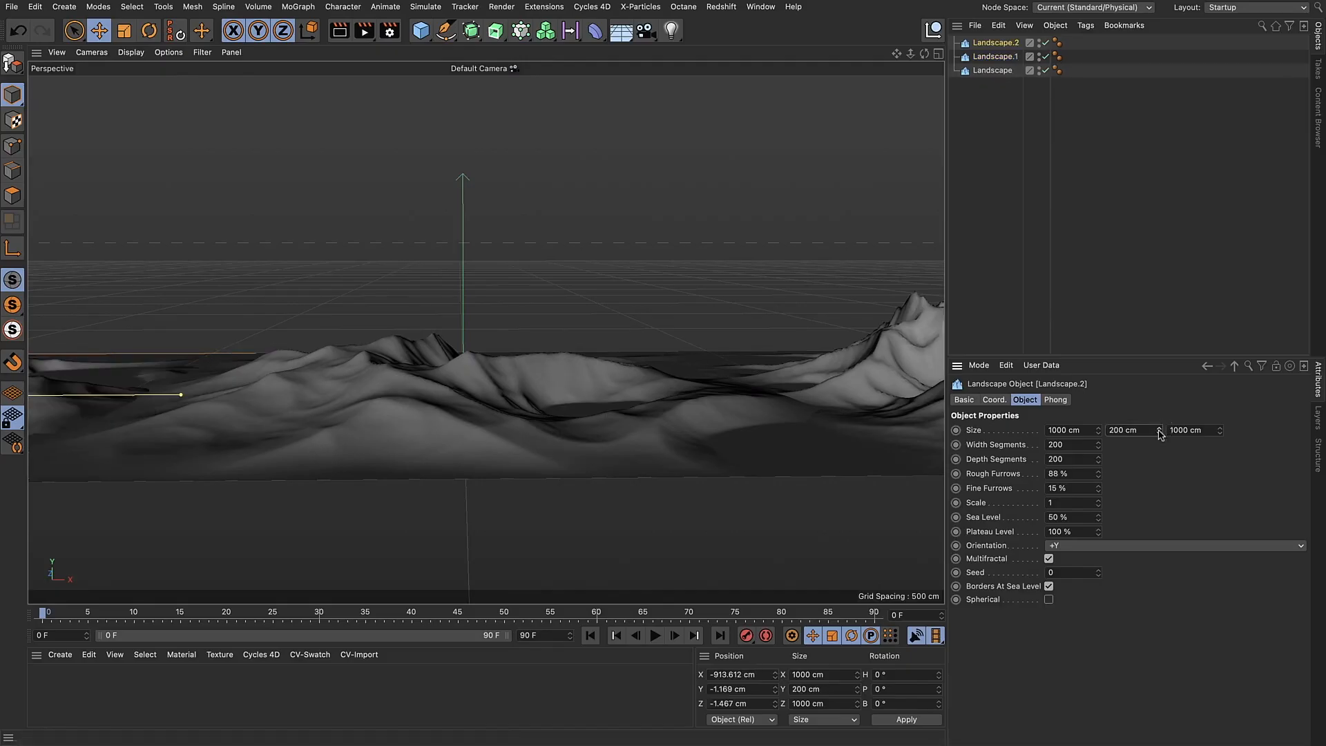
{"action": "left_click_drag", "start_coordinate": [1159, 431], "coordinate": [1098, 450]}
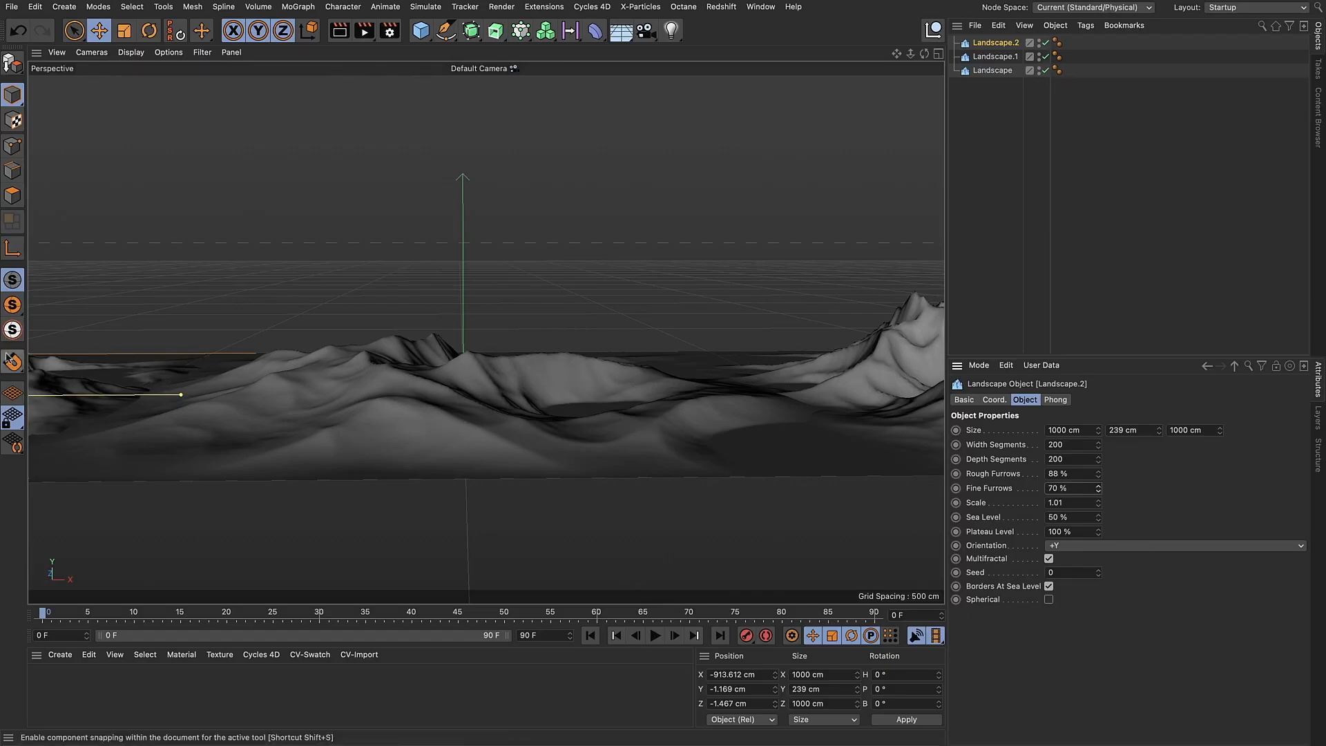
{"action": "left_click", "coordinate": [1022, 137]}
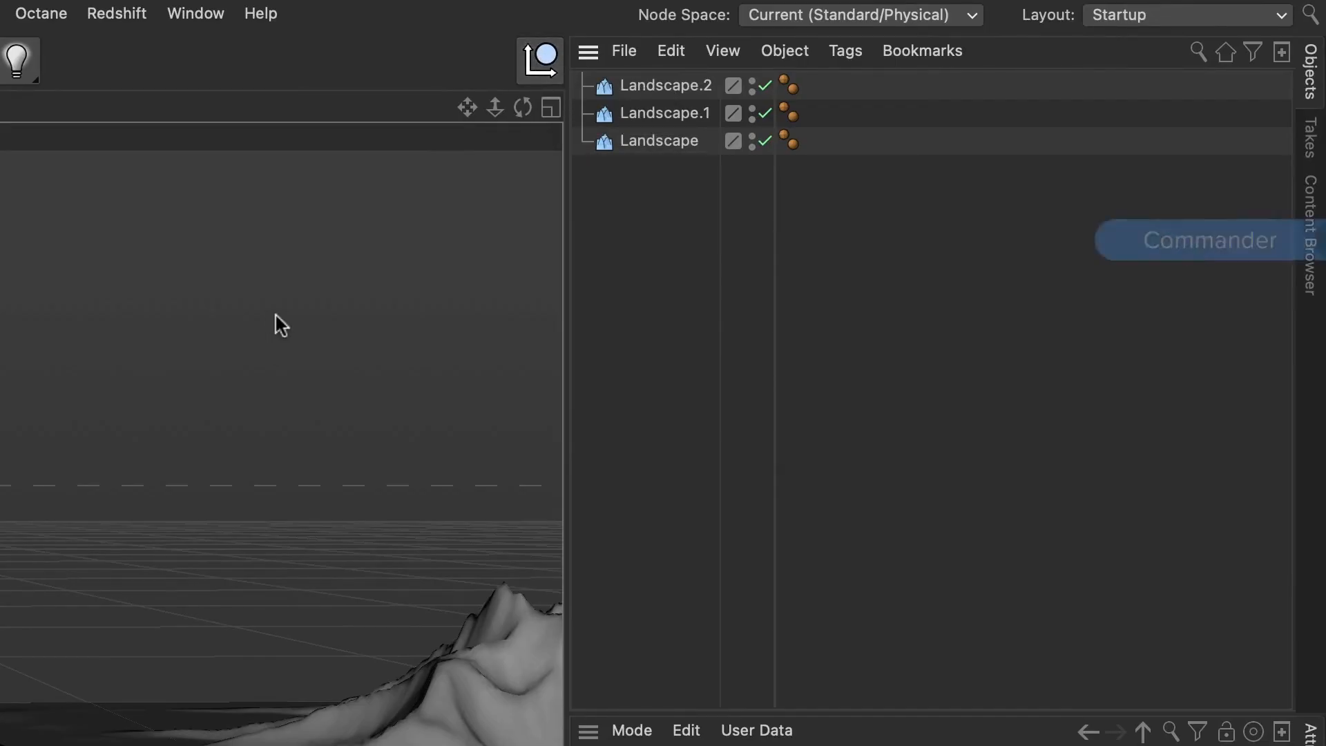
Search Commander for the Null command and try docking its icon in the interface
{"action": "key", "text": "shift+c"}
{"action": "type", "text": "nul"}
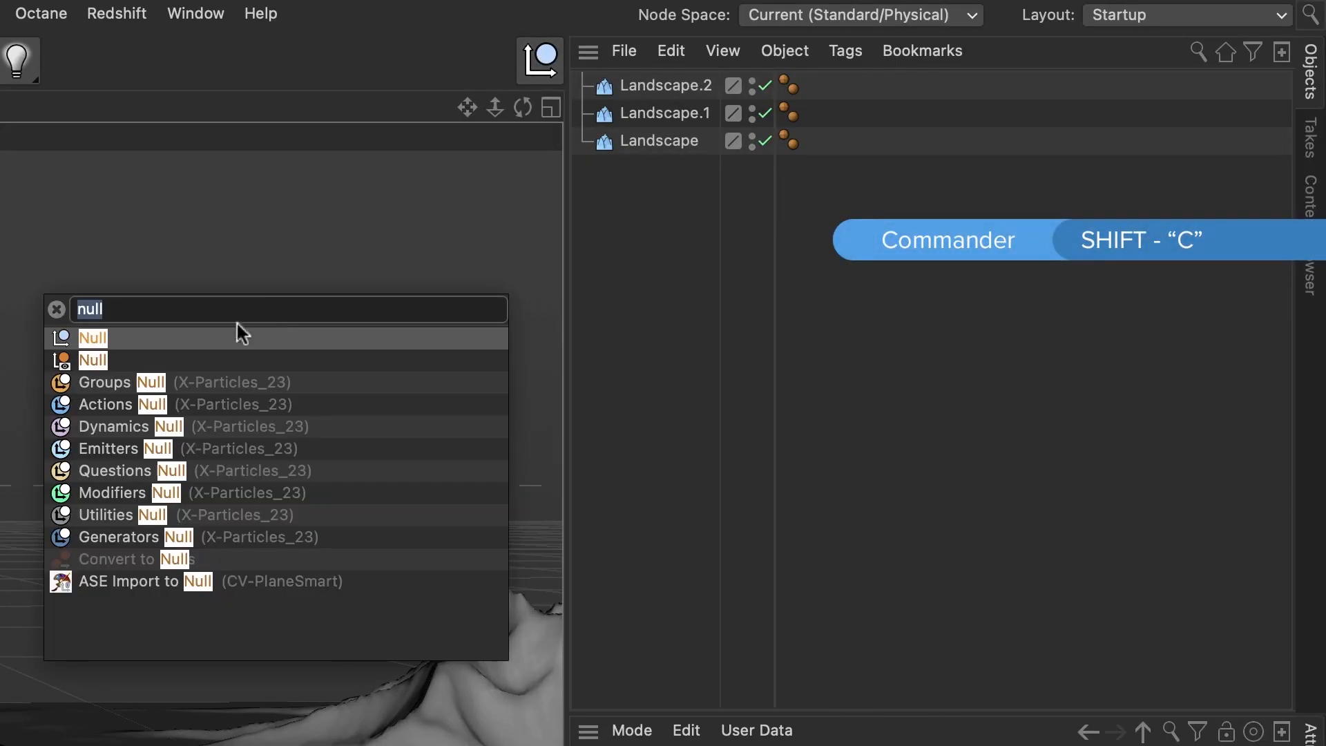
{"action": "type", "text": "l"}
{"action": "left_click_drag", "start_coordinate": [63, 345], "coordinate": [541, 62]}
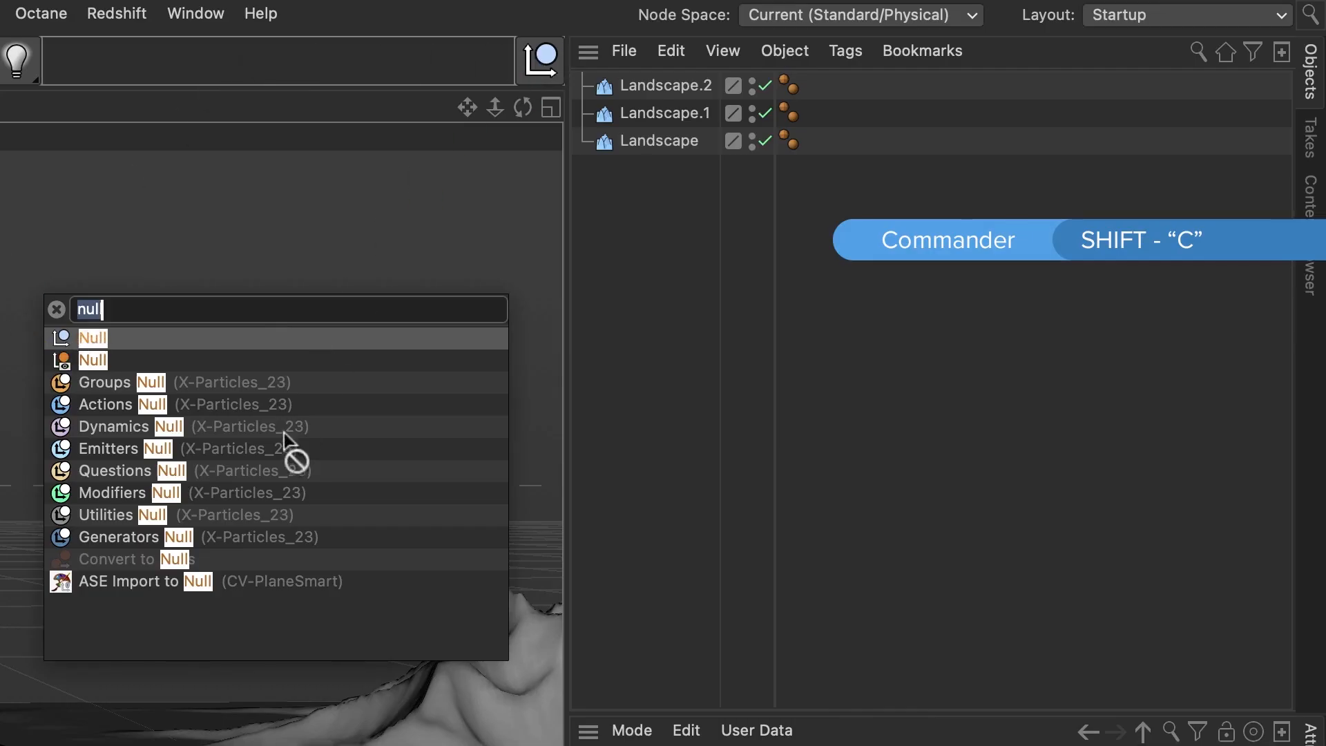
{"action": "left_click", "coordinate": [59, 312]}
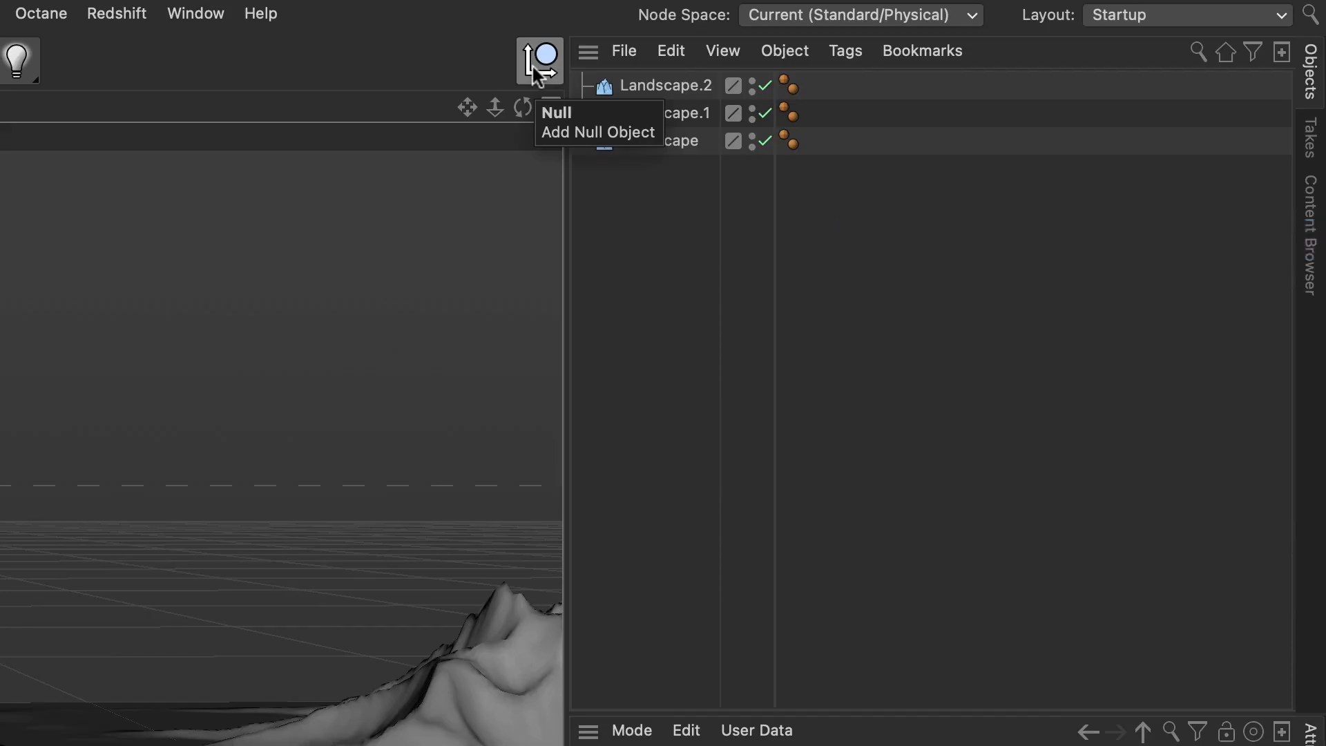
Group the three landscapes under a new Null object named 1st Row
{"action": "left_click", "coordinate": [535, 70]}
{"action": "left_click_drag", "start_coordinate": [666, 202], "coordinate": [634, 88]}
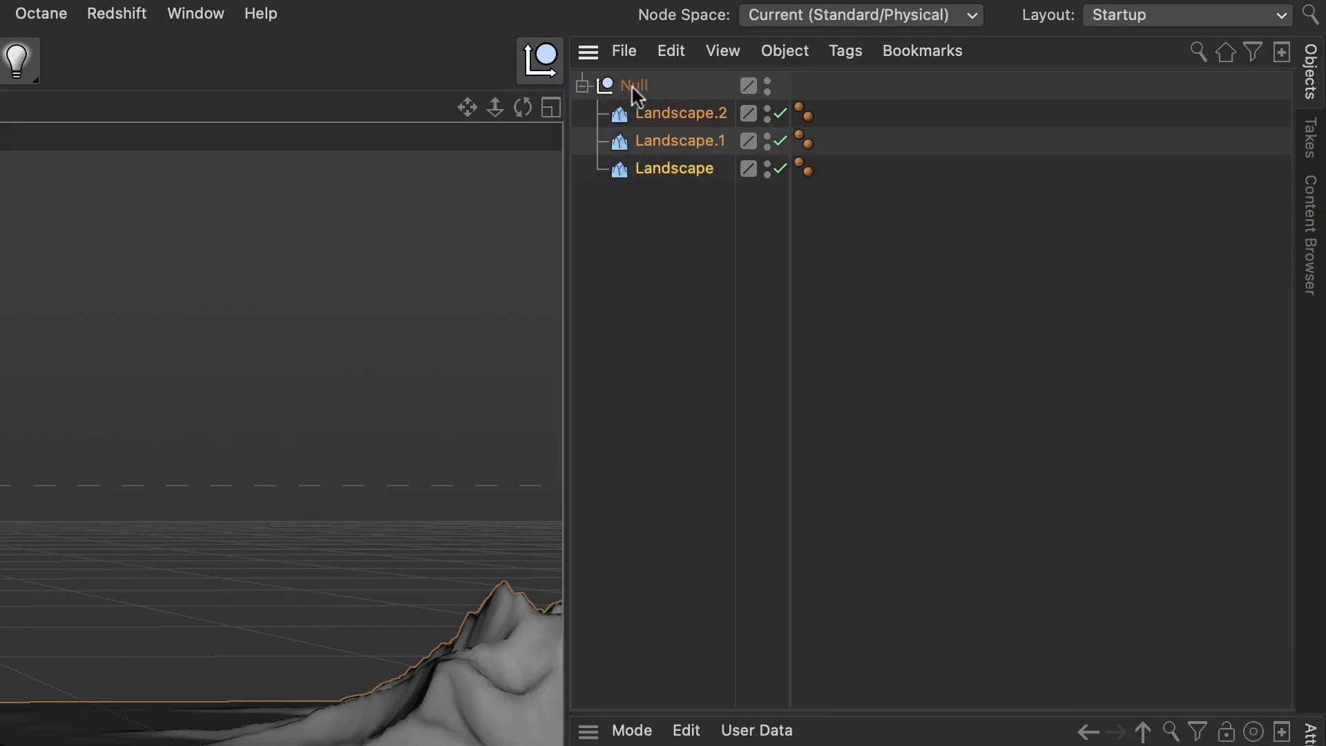
{"action": "double_click", "coordinate": [634, 88]}
{"action": "type", "text": "1s"}
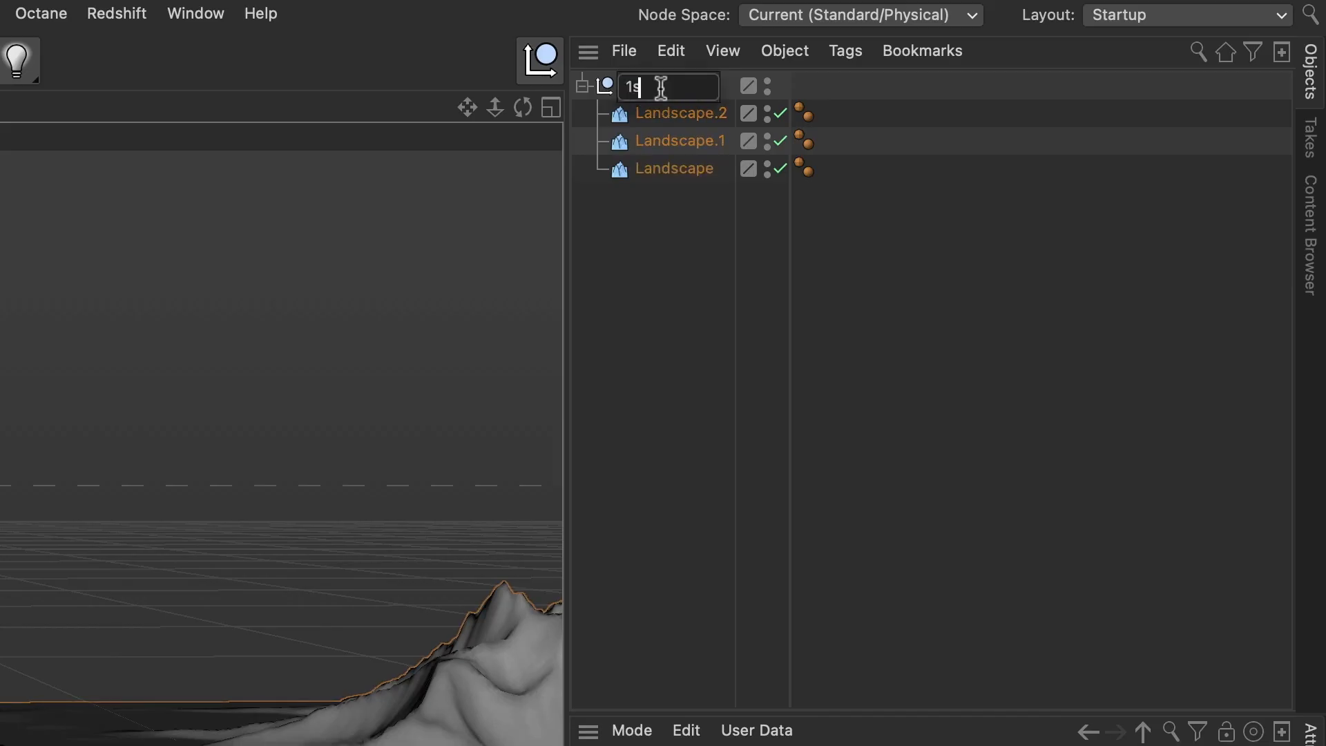
{"action": "type", "text": "t Row"}
{"action": "key", "text": "Return"}
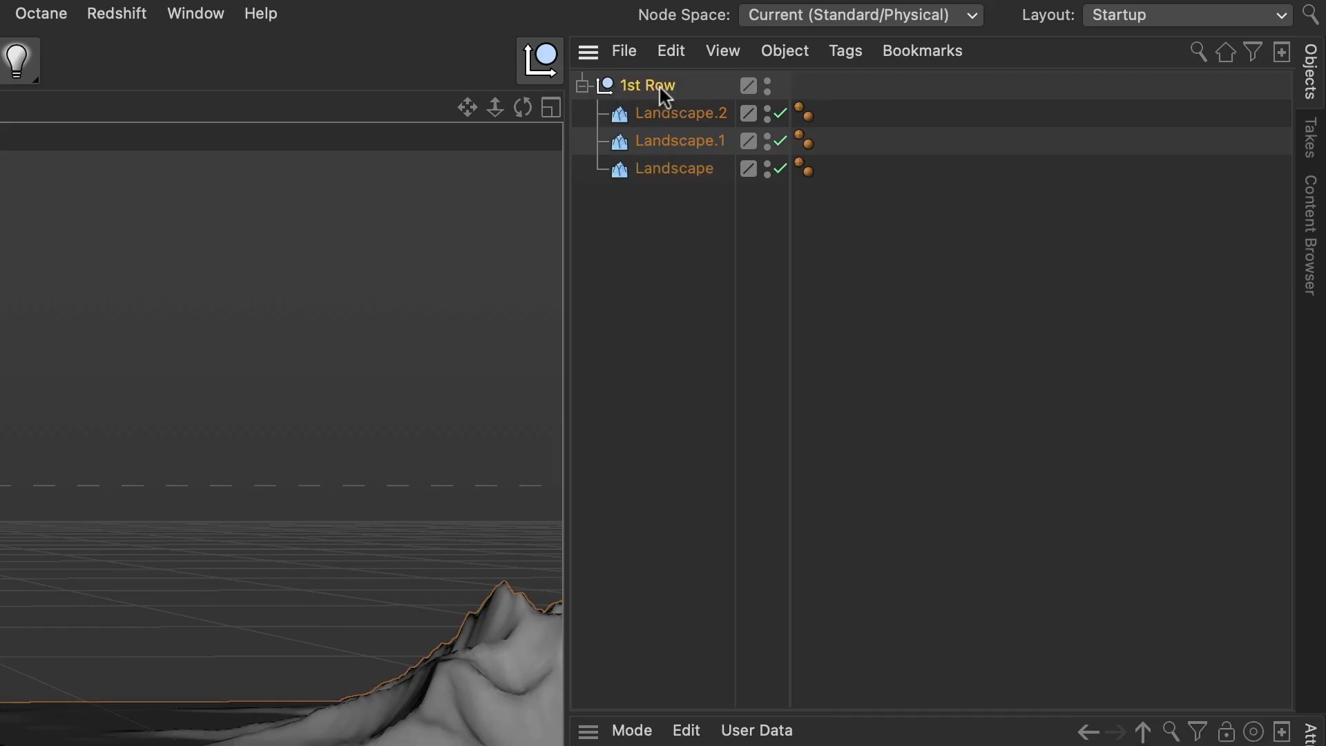
{"action": "left_click", "coordinate": [581, 86]}
{"action": "left_click", "coordinate": [582, 86]}
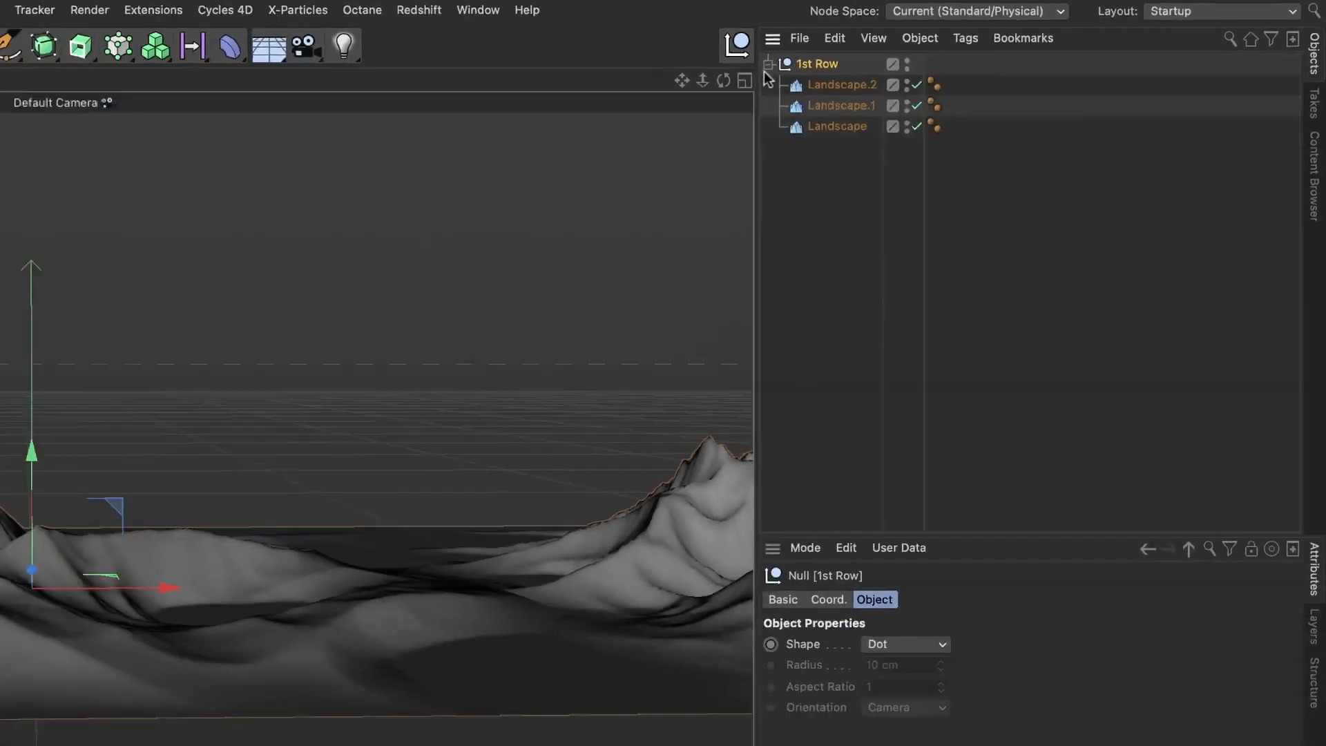
Copy the original Landscape out of the 1st Row group and move the copy to Z about 997 cm
{"action": "left_click", "coordinate": [687, 168]}
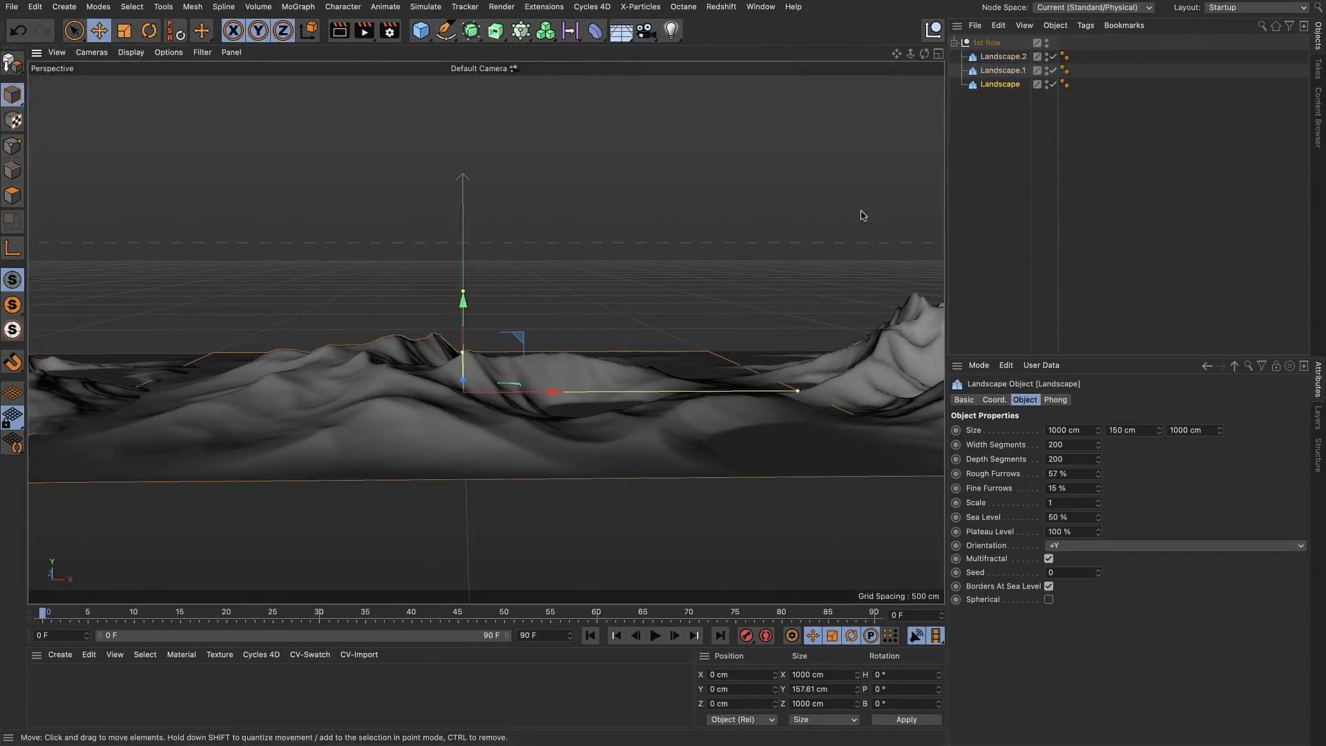
{"action": "left_click_drag", "start_coordinate": [994, 89], "coordinate": [950, 129], "text": "ctrl"}
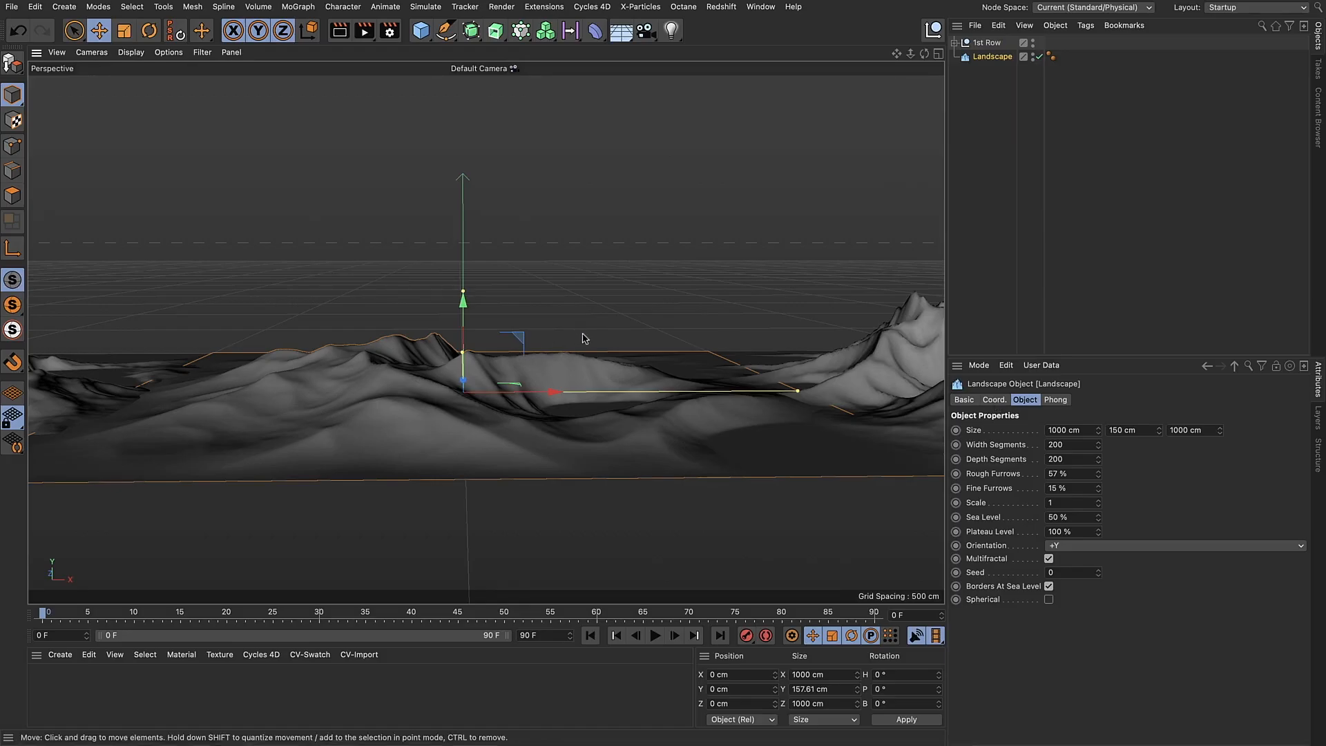
{"action": "left_click_drag", "start_coordinate": [587, 336], "coordinate": [536, 442], "text": "alt"}
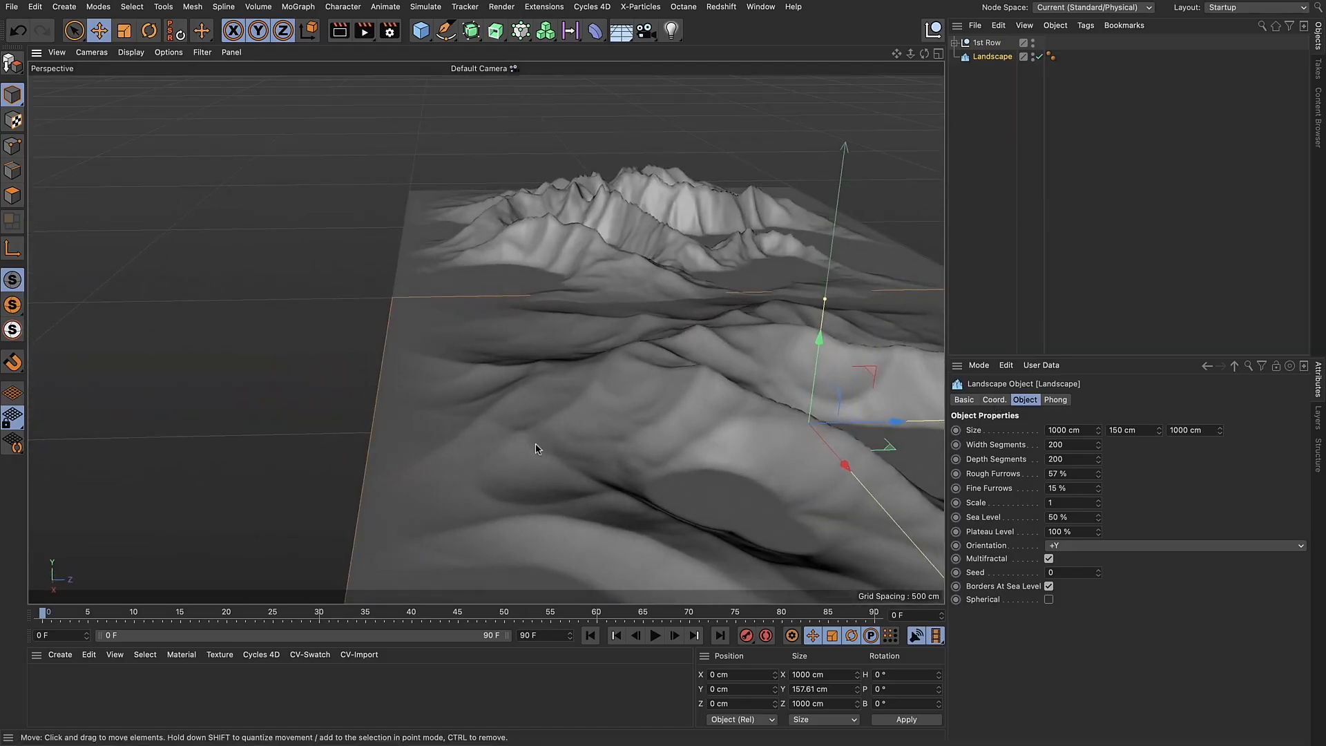
{"action": "scroll", "coordinate": [537, 442], "scroll_direction": "down", "scroll_amount": 5}
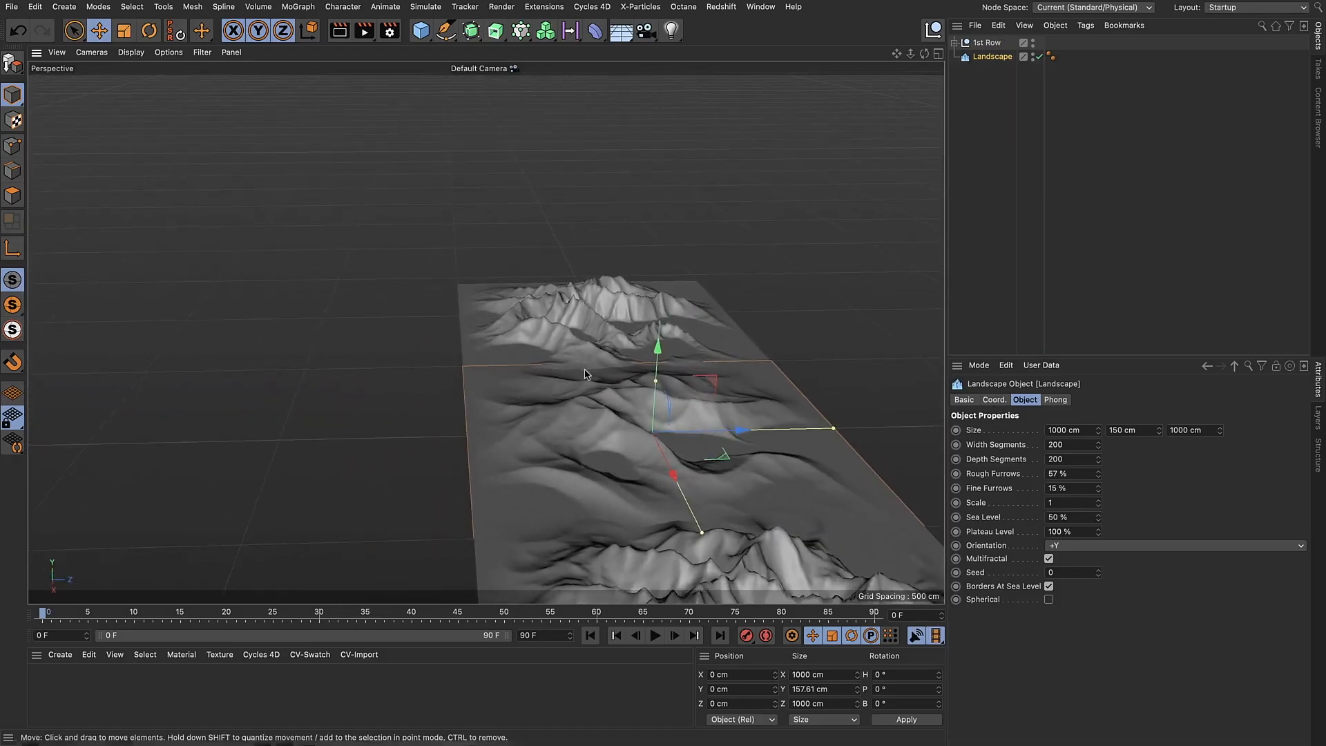
{"action": "left_click_drag", "start_coordinate": [584, 373], "coordinate": [567, 252], "text": "alt"}
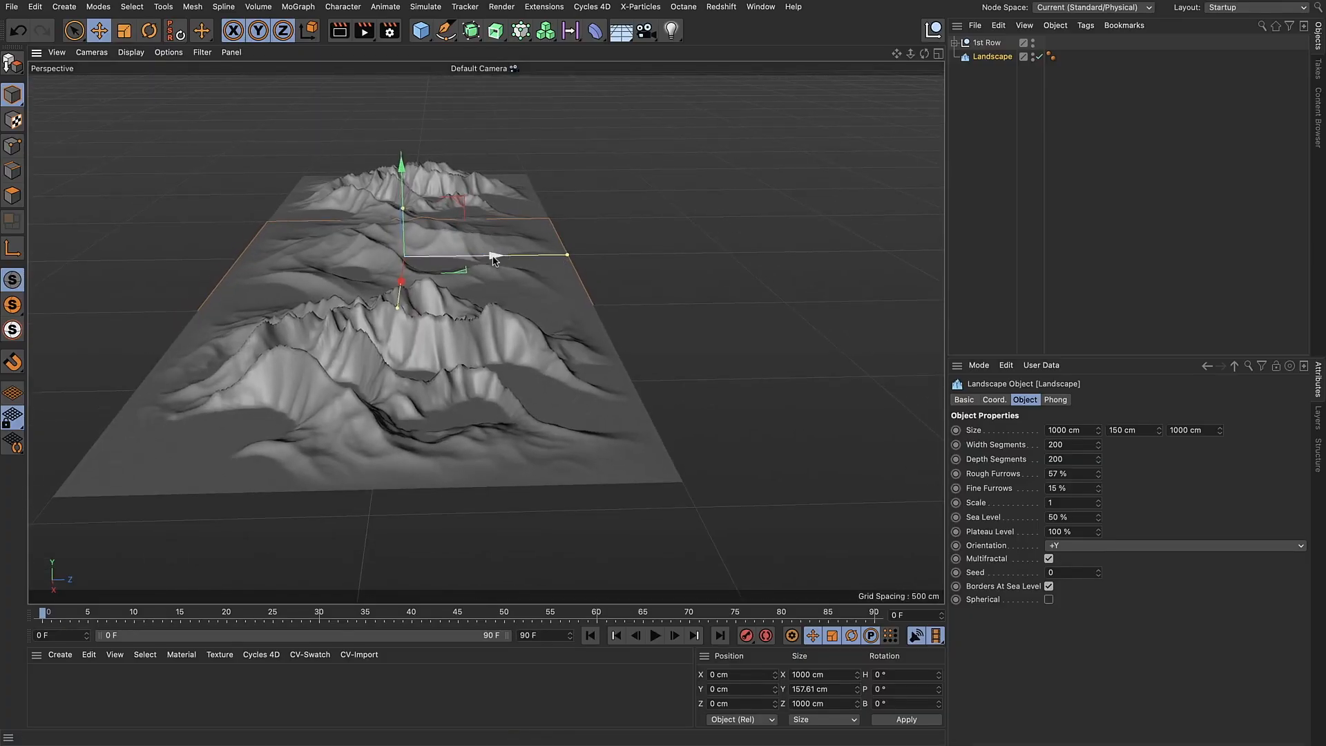
{"action": "left_click_drag", "start_coordinate": [494, 259], "coordinate": [814, 236]}
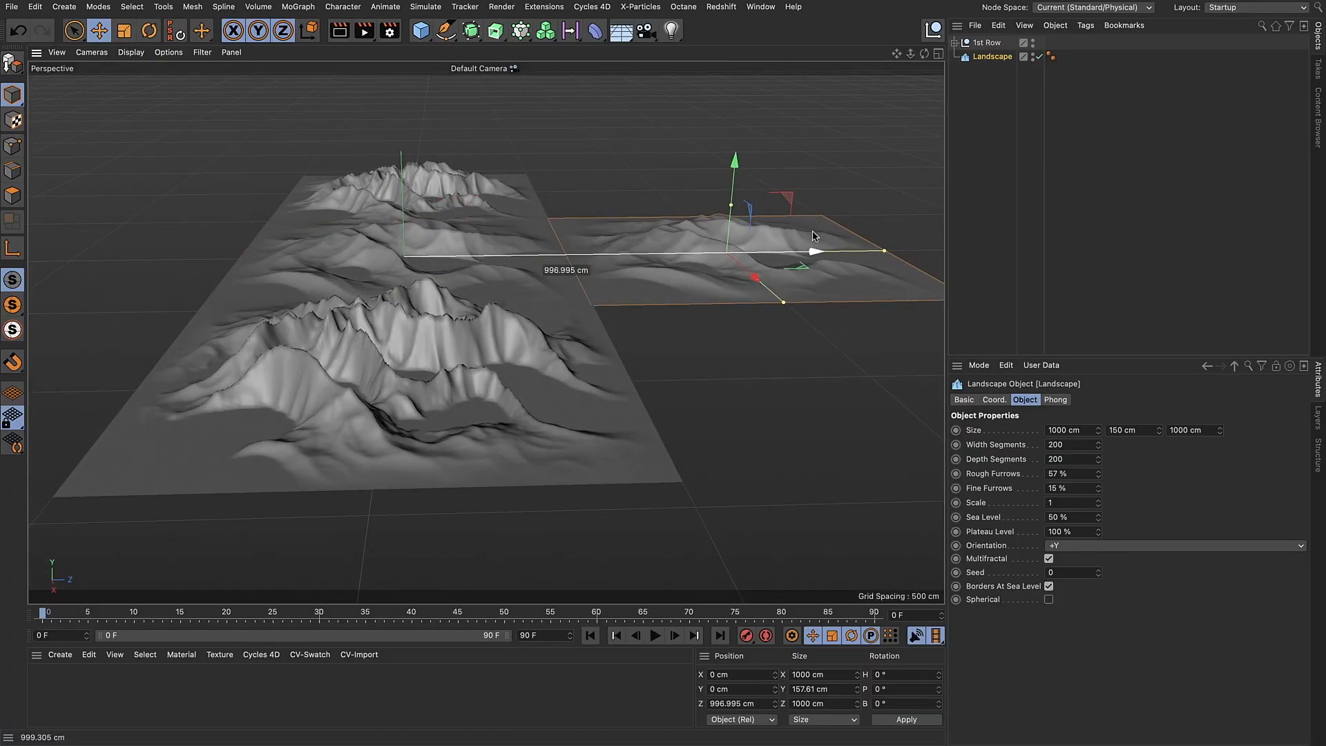
Set the copied landscape's width to 2500 cm and shift it to X about 196 cm
{"action": "left_click", "coordinate": [1078, 430]}
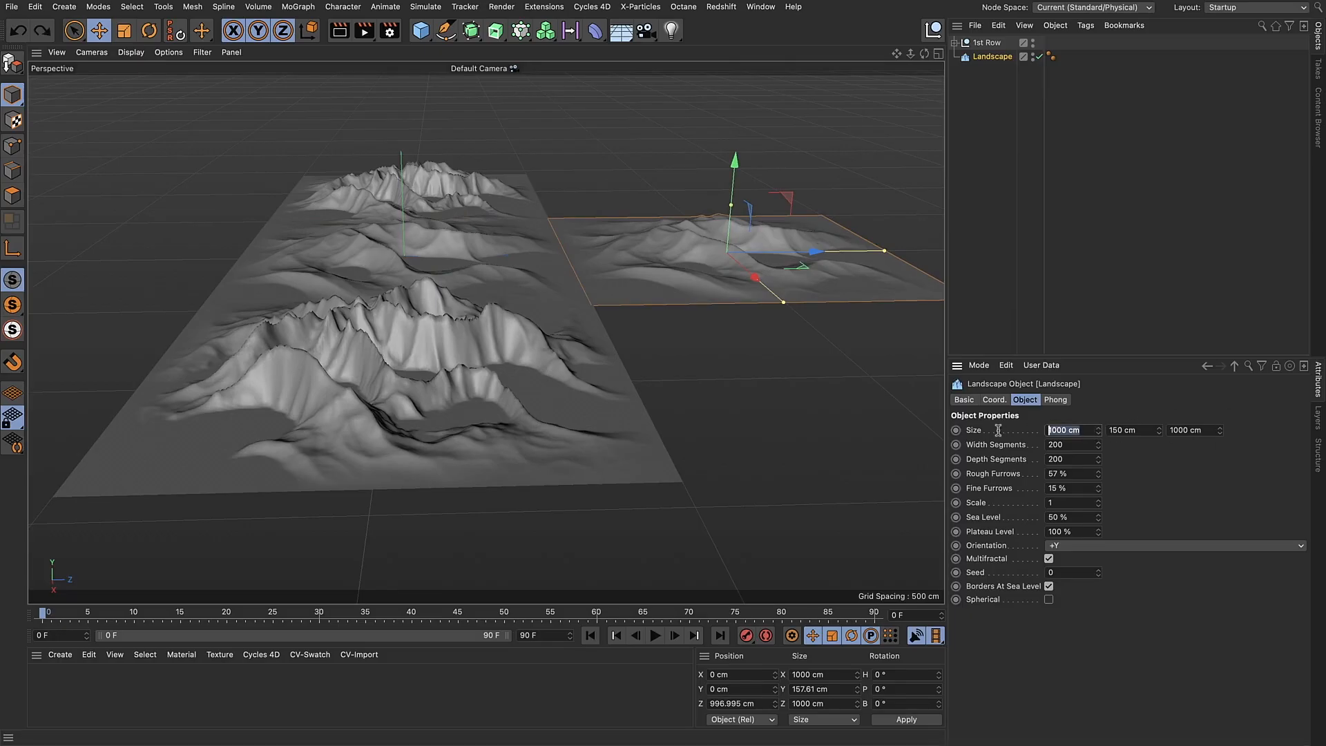
{"action": "key", "text": "Return"}
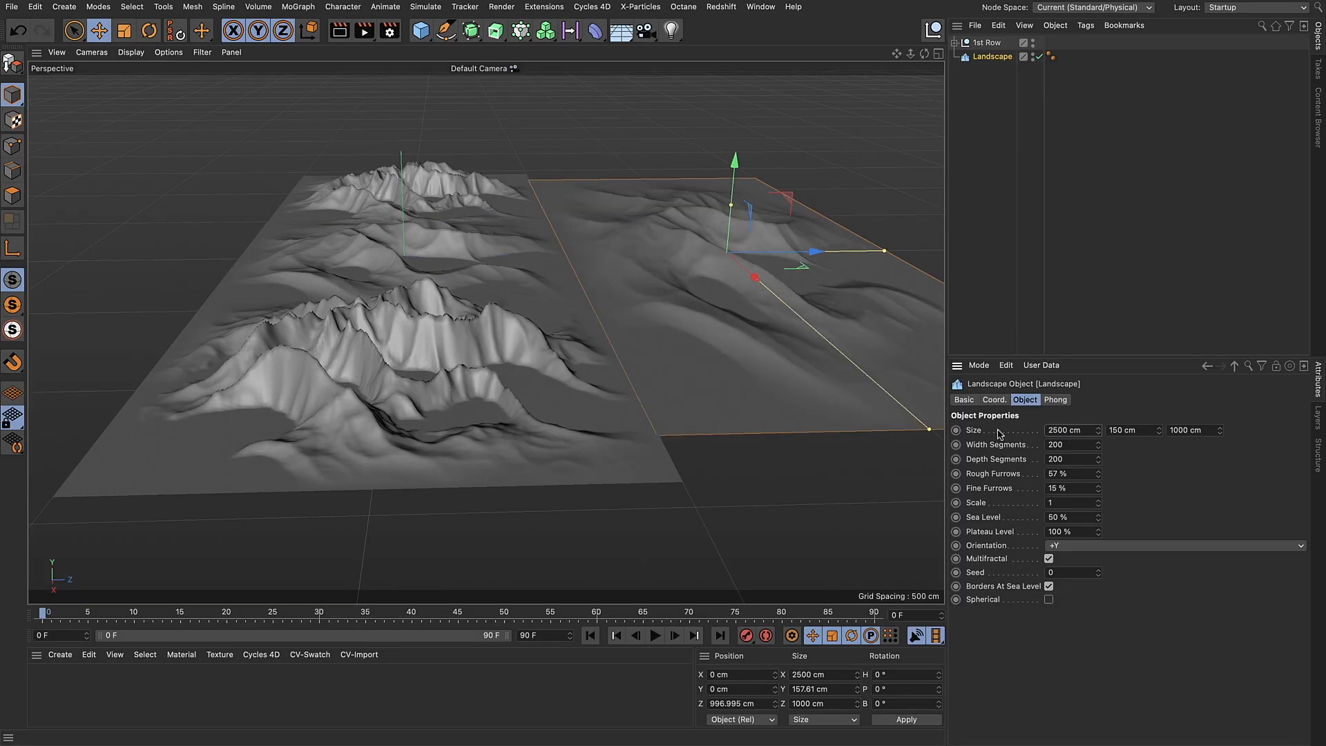
{"action": "left_click_drag", "start_coordinate": [761, 272], "coordinate": [774, 299]}
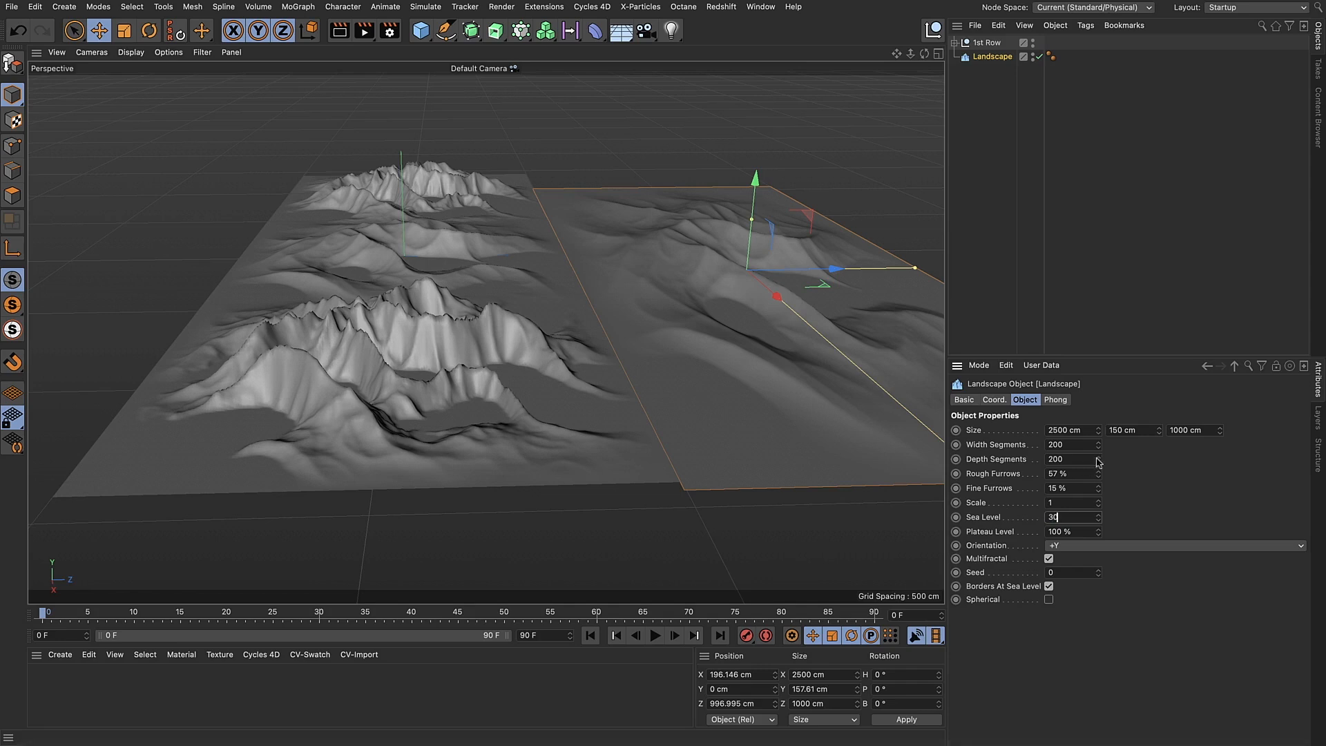
Give the copied landscape 30% sea level, 300 cm height, 60% rough furrows, 6% fine furrows and a scale of 1.52
{"action": "left_click_drag", "start_coordinate": [1145, 433], "coordinate": [1208, 433]}
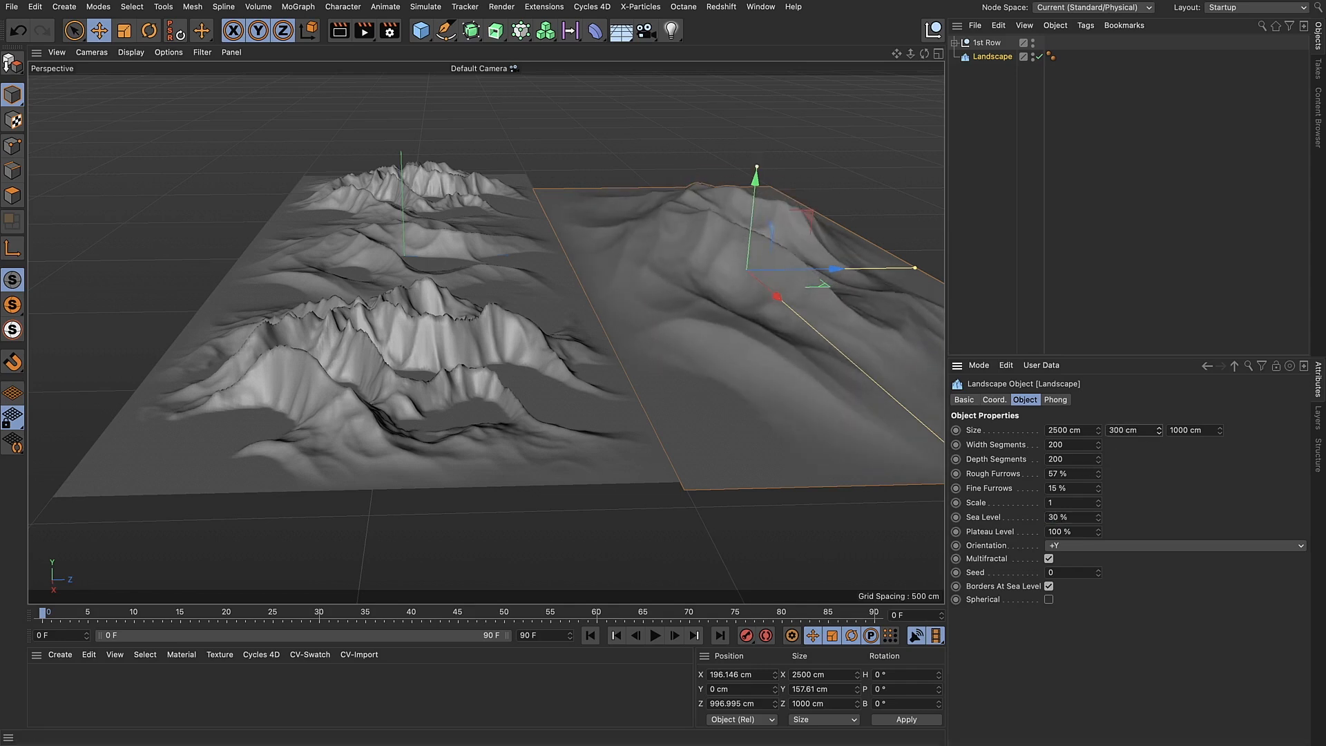
{"action": "left_click_drag", "start_coordinate": [1096, 475], "coordinate": [1096, 483]}
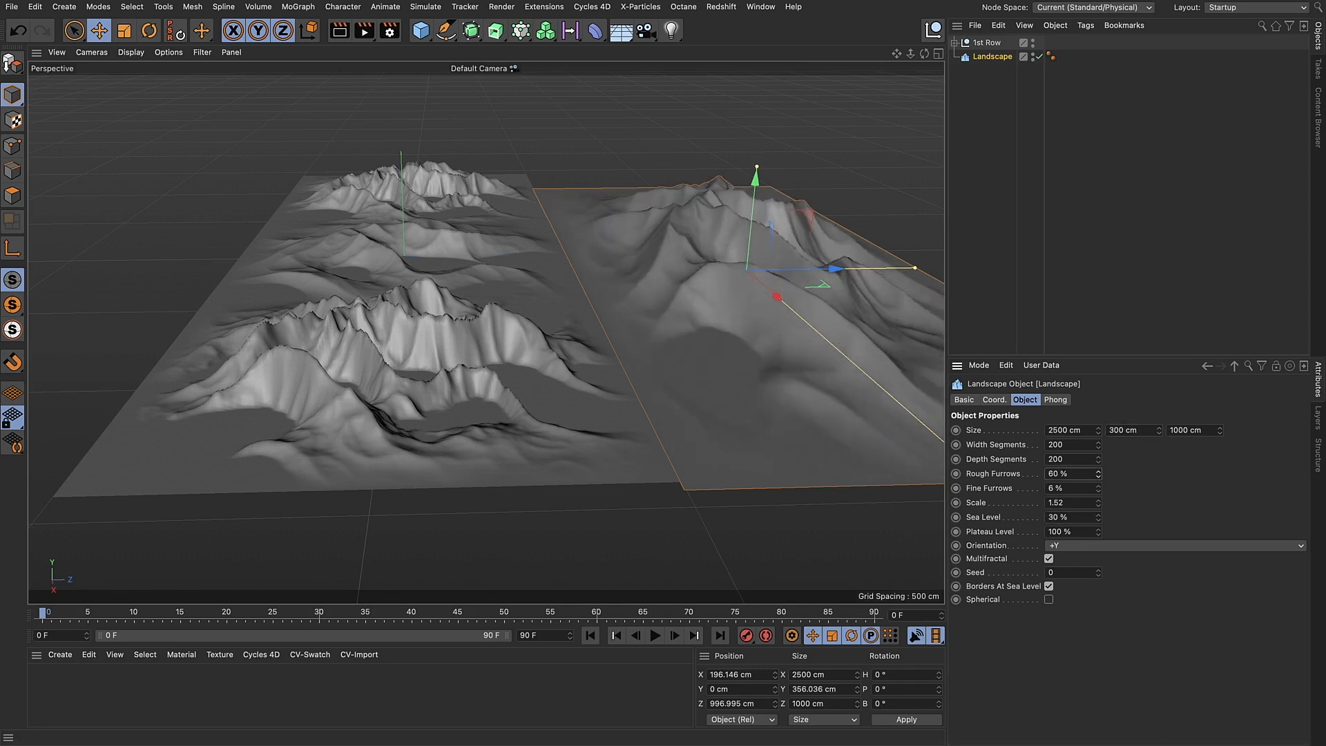
Set the copied landscape's rough furrows to 48% and fine furrows to 0%, and duplicate it to X about -1357 cm
{"action": "left_click_drag", "start_coordinate": [1097, 475], "coordinate": [1098, 479]}
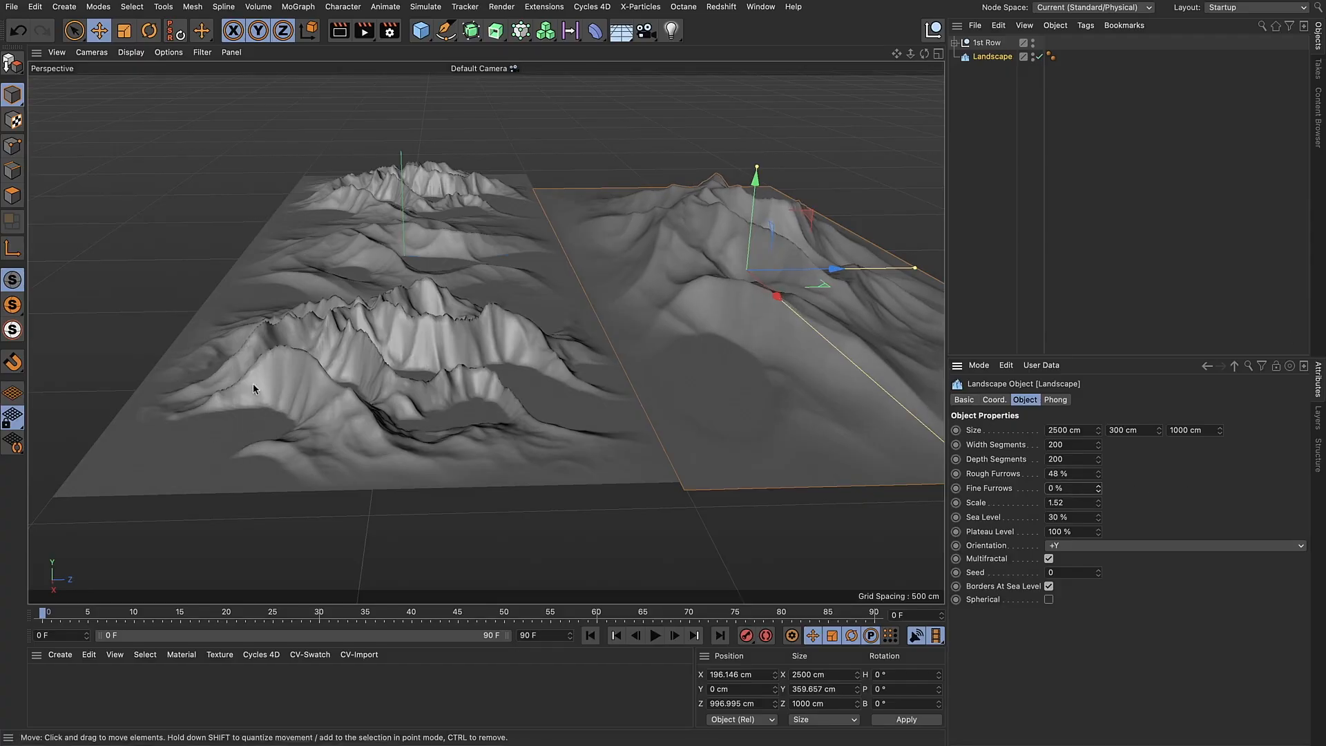
{"action": "left_click_drag", "start_coordinate": [233, 373], "coordinate": [822, 422], "text": "alt"}
{"action": "mouse_move", "coordinate": [434, 416]}
{"action": "left_mouse_down", "text": "alt"}
{"action": "mouse_move", "coordinate": [450, 390]}
{"action": "mouse_move", "coordinate": [446, 401]}
{"action": "left_mouse_up", "text": "alt"}
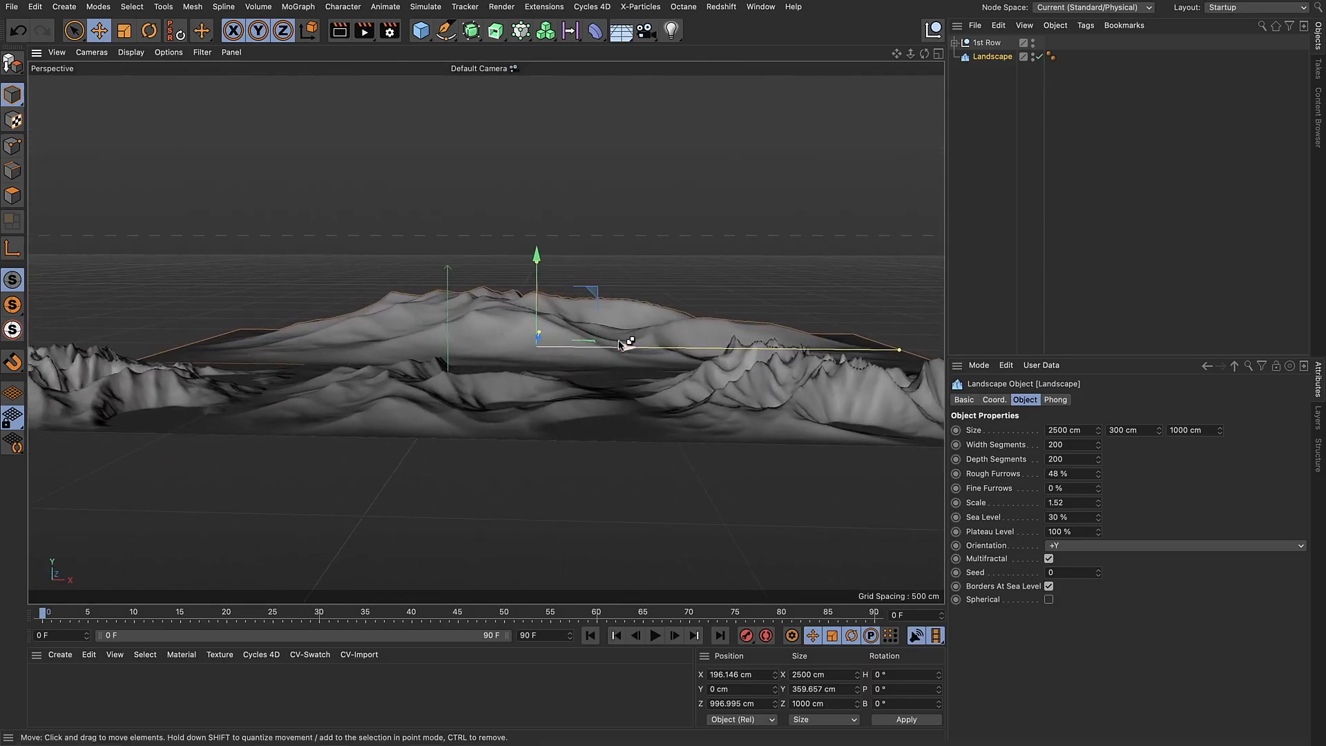
{"action": "left_click_drag", "start_coordinate": [627, 348], "coordinate": [206, 338], "text": "ctrl"}
{"action": "left_click", "coordinate": [200, 344], "text": "ctrl"}
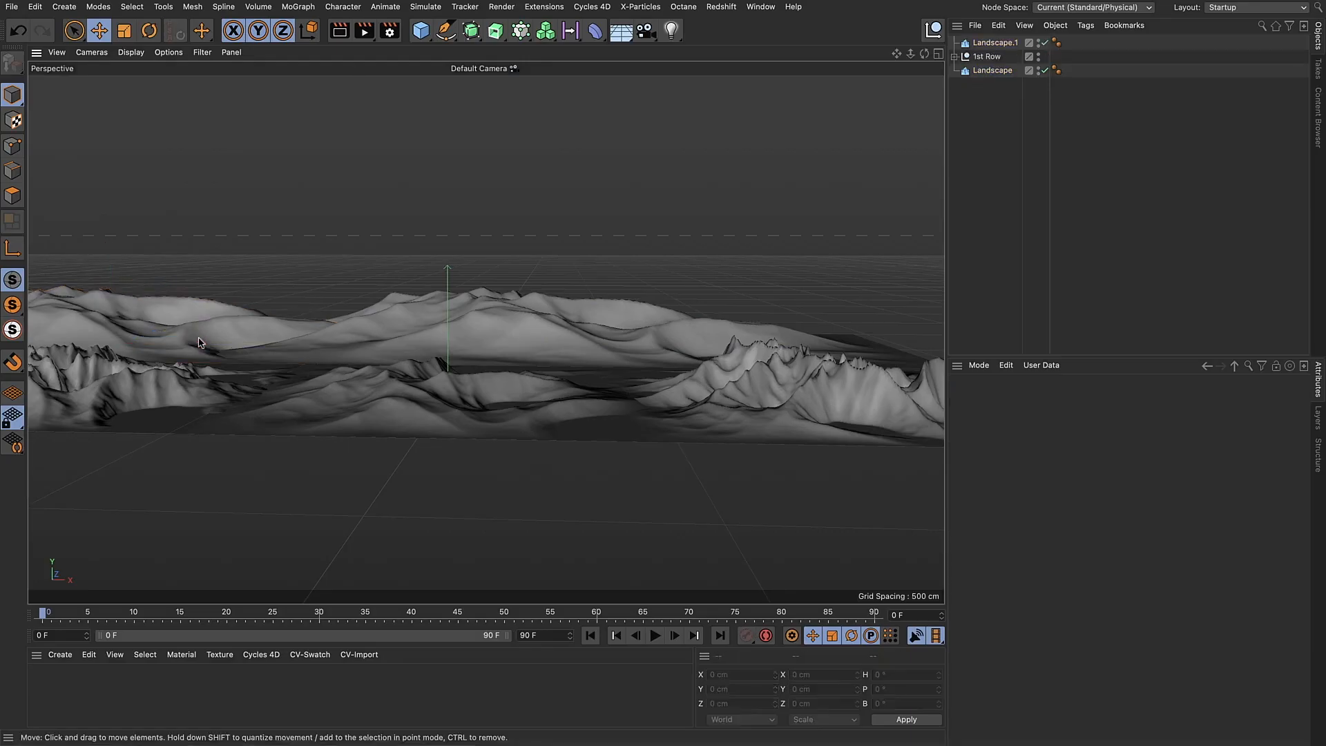
Give the new copy 496 cm height, 1.59 scale and 32% sea level, and duplicate it along X to the row's opposite end
{"action": "left_click_drag", "start_coordinate": [1158, 430], "coordinate": [1158, 362]}
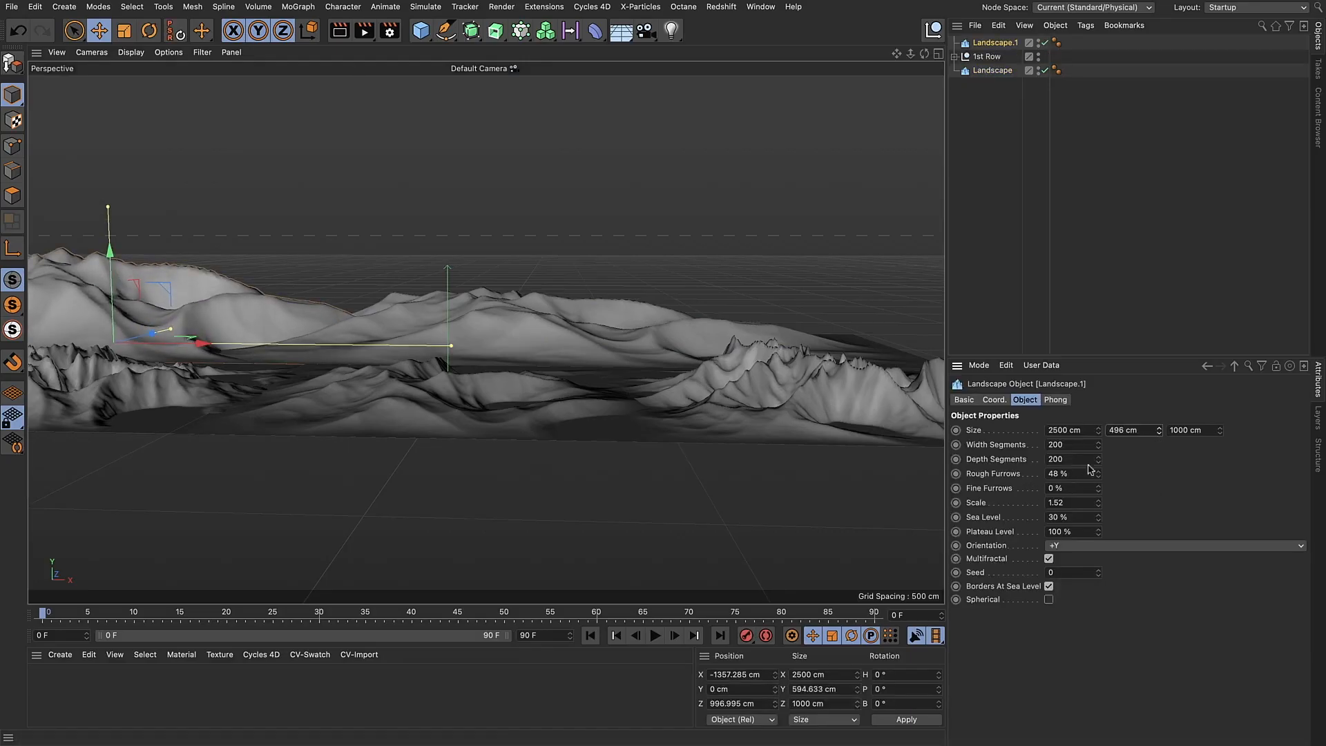
{"action": "left_click_drag", "start_coordinate": [1099, 504], "coordinate": [1099, 499]}
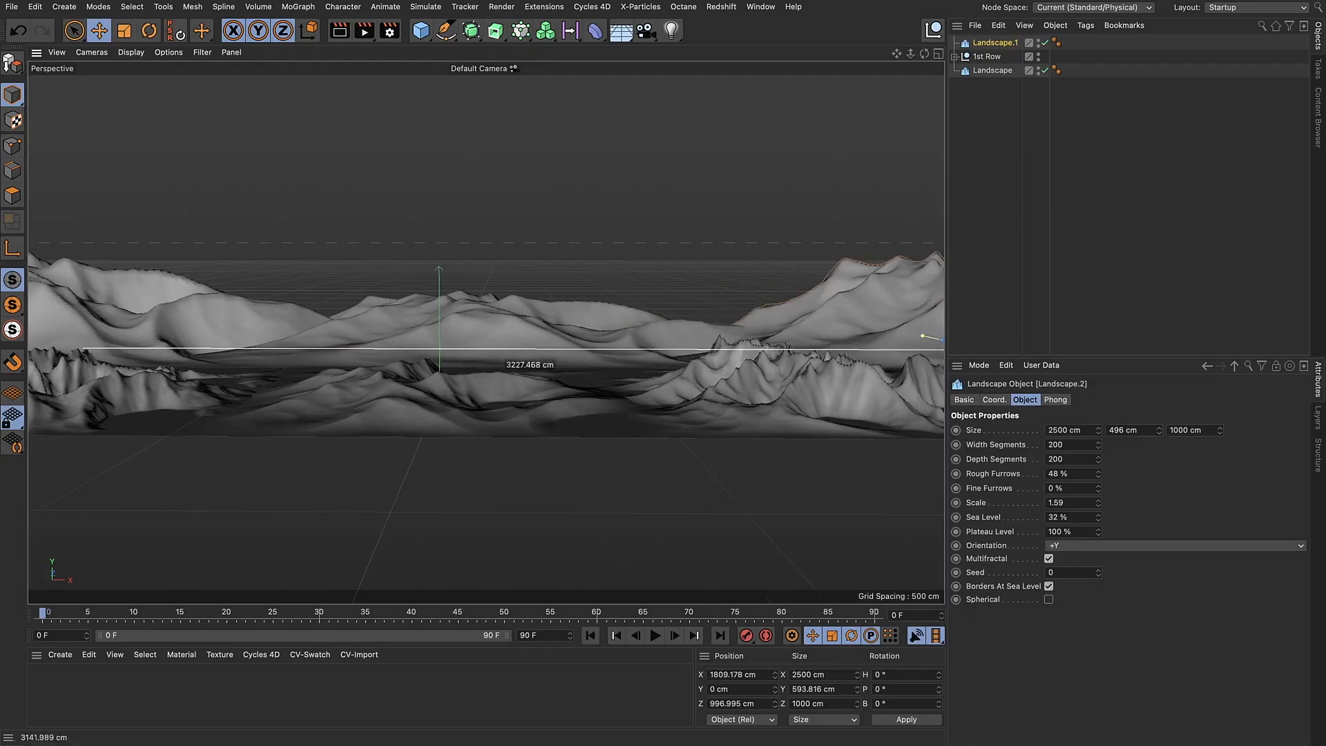
{"action": "left_click_drag", "start_coordinate": [596, 374], "coordinate": [662, 374], "text": "ctrl"}
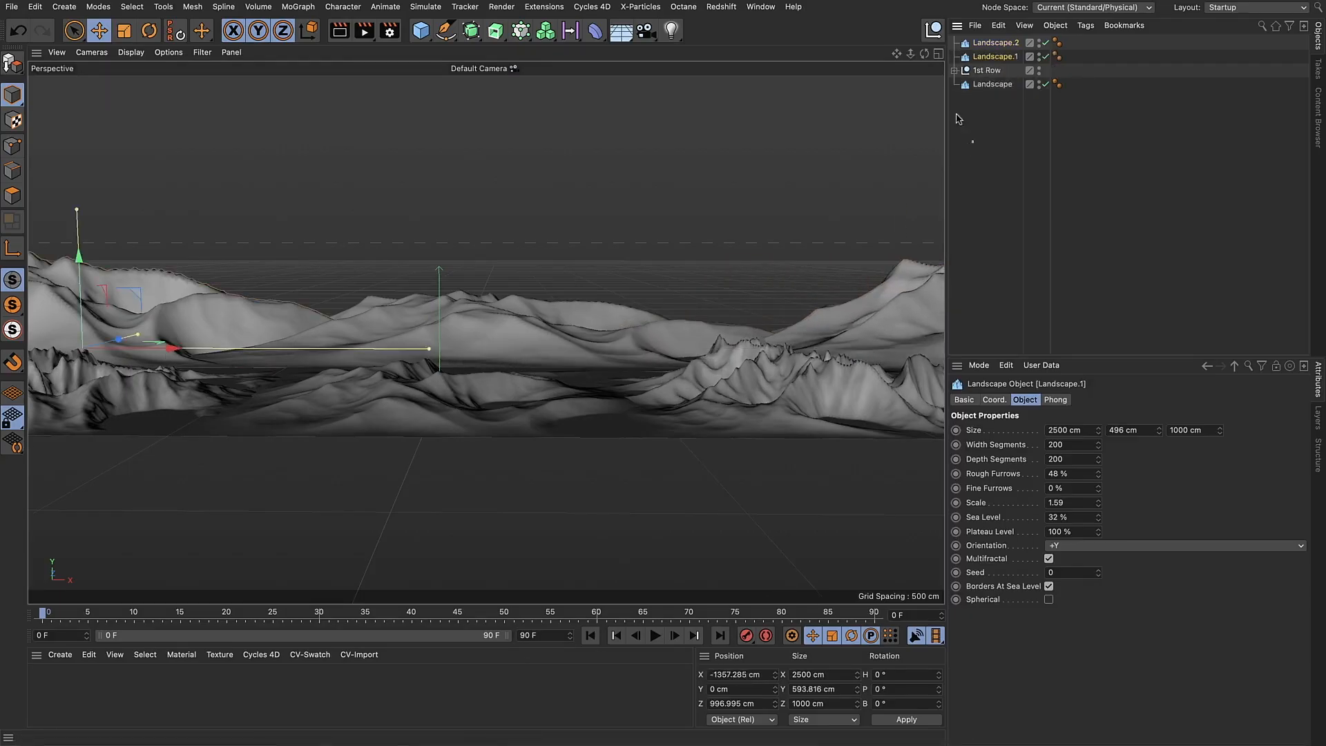
Group the three landscapes behind the first row under a new Null object named 2nd Row
{"action": "left_click", "coordinate": [958, 114]}
{"action": "left_click", "coordinate": [932, 30]}
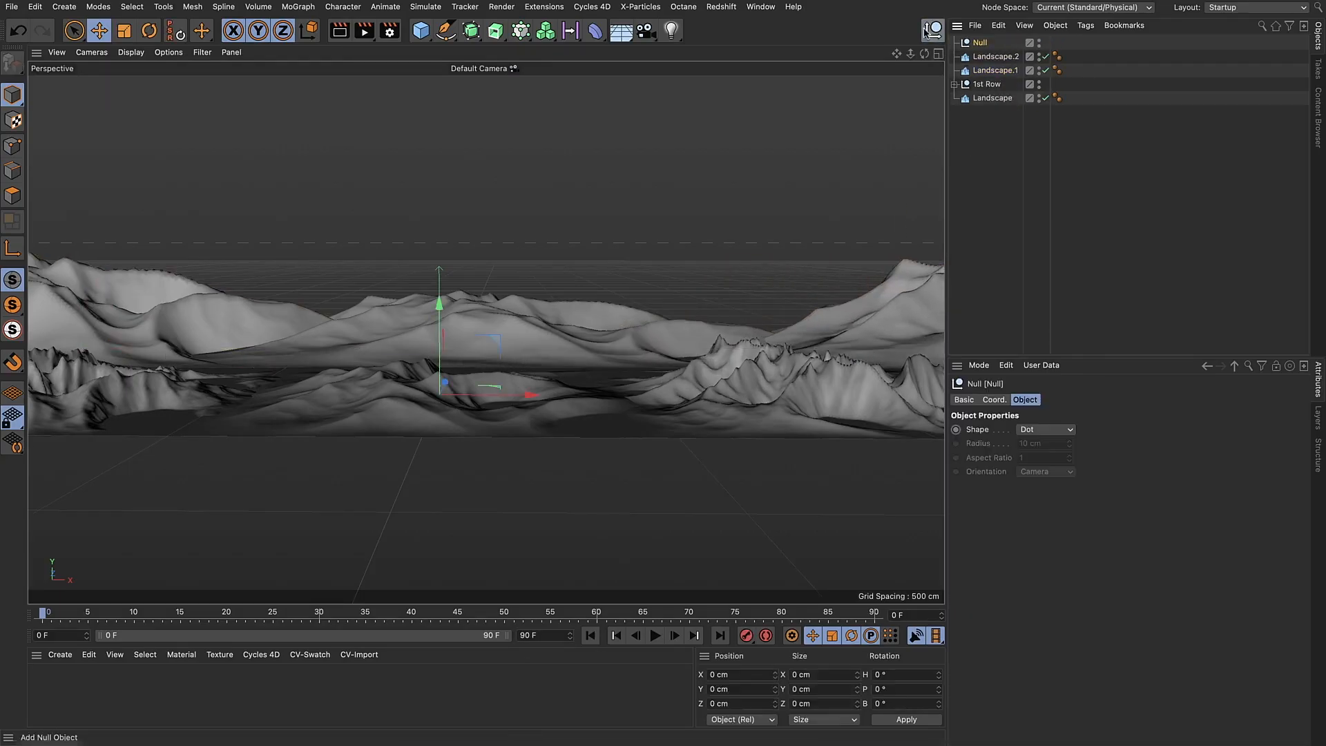
{"action": "left_click", "coordinate": [992, 70], "text": "ctrl"}
{"action": "left_click", "coordinate": [998, 98], "text": "ctrl"}
{"action": "left_click_drag", "start_coordinate": [996, 61], "coordinate": [984, 42]}
{"action": "double_click", "coordinate": [982, 43]}
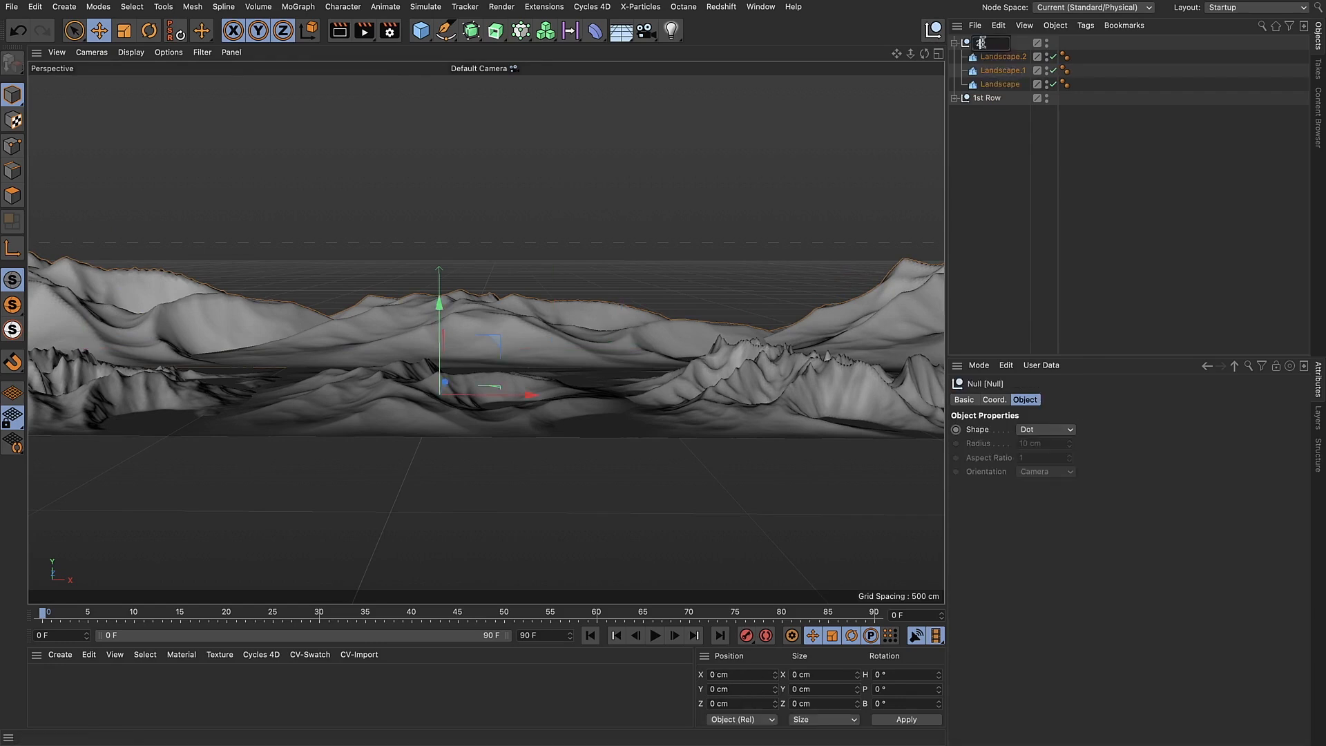
{"action": "type", "text": "2nd Row"}
{"action": "key", "text": "Return"}
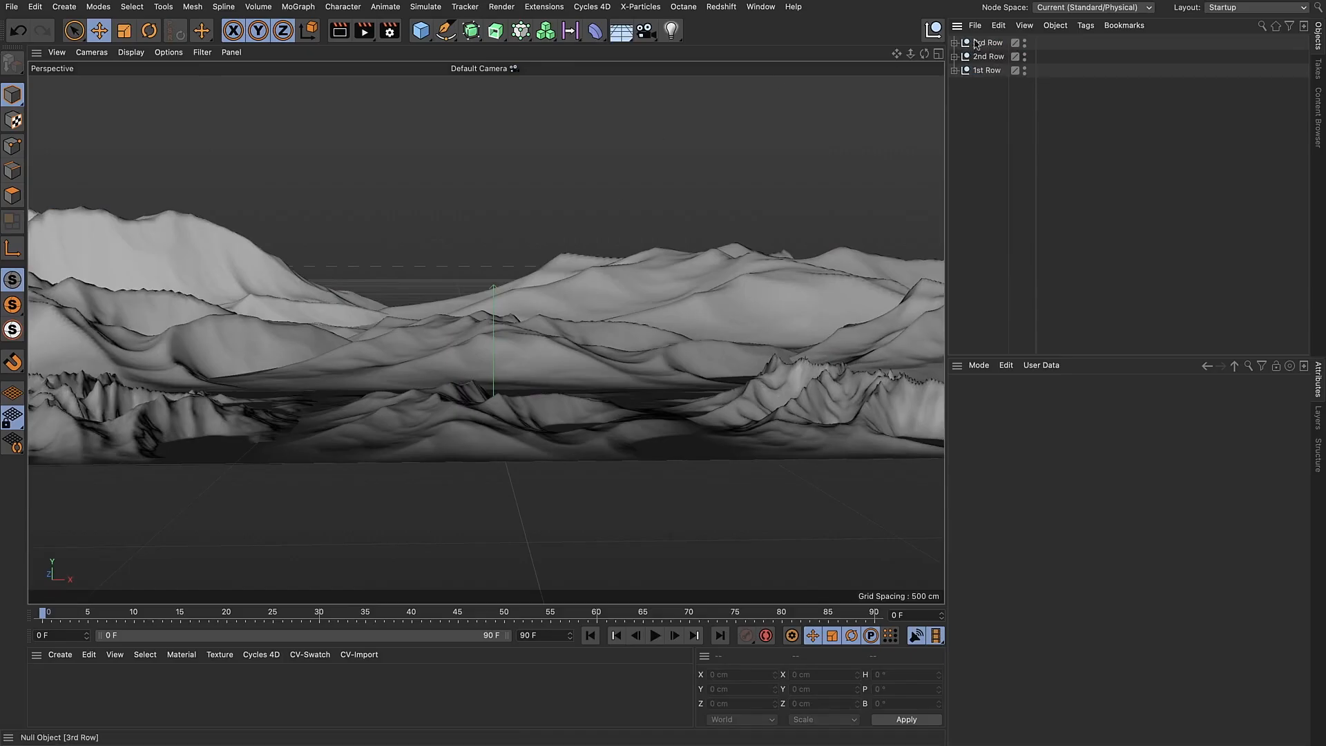
Group the 1st Row, 2nd Row and 3rd Row nulls under a new Null object named Mountains
{"action": "left_click", "coordinate": [932, 32]}
{"action": "double_click", "coordinate": [981, 42]}
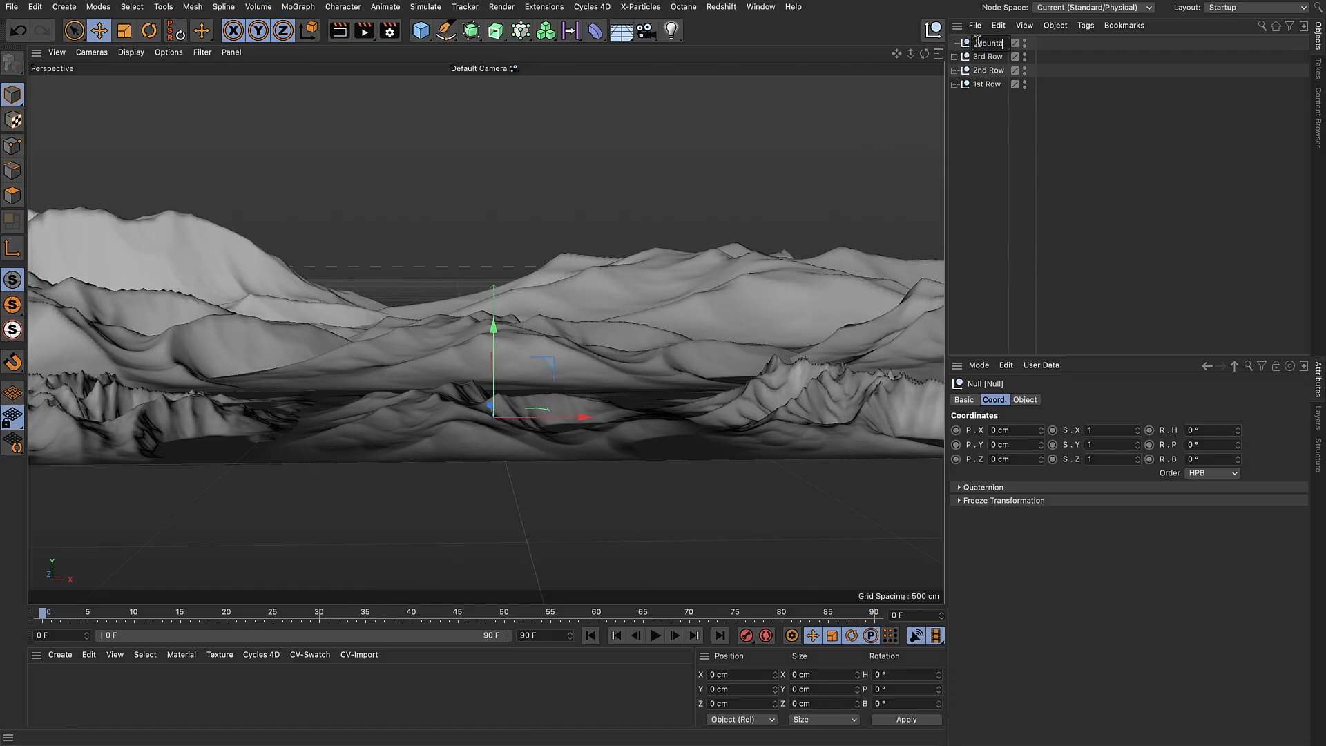
{"action": "type", "text": "Mountains"}
{"action": "key", "text": "Return"}
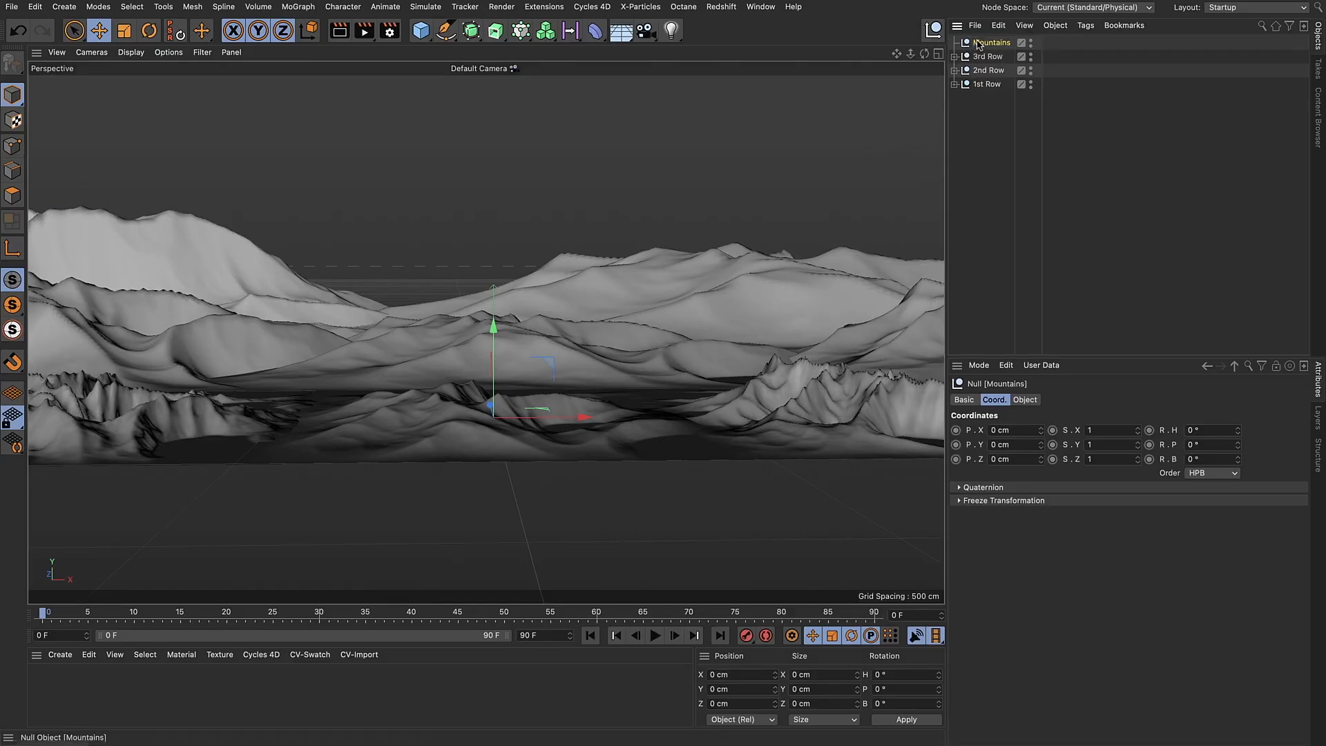
{"action": "left_click", "coordinate": [986, 83]}
{"action": "left_click", "coordinate": [992, 58], "text": "shift"}
{"action": "left_click_drag", "start_coordinate": [992, 58], "coordinate": [991, 42]}
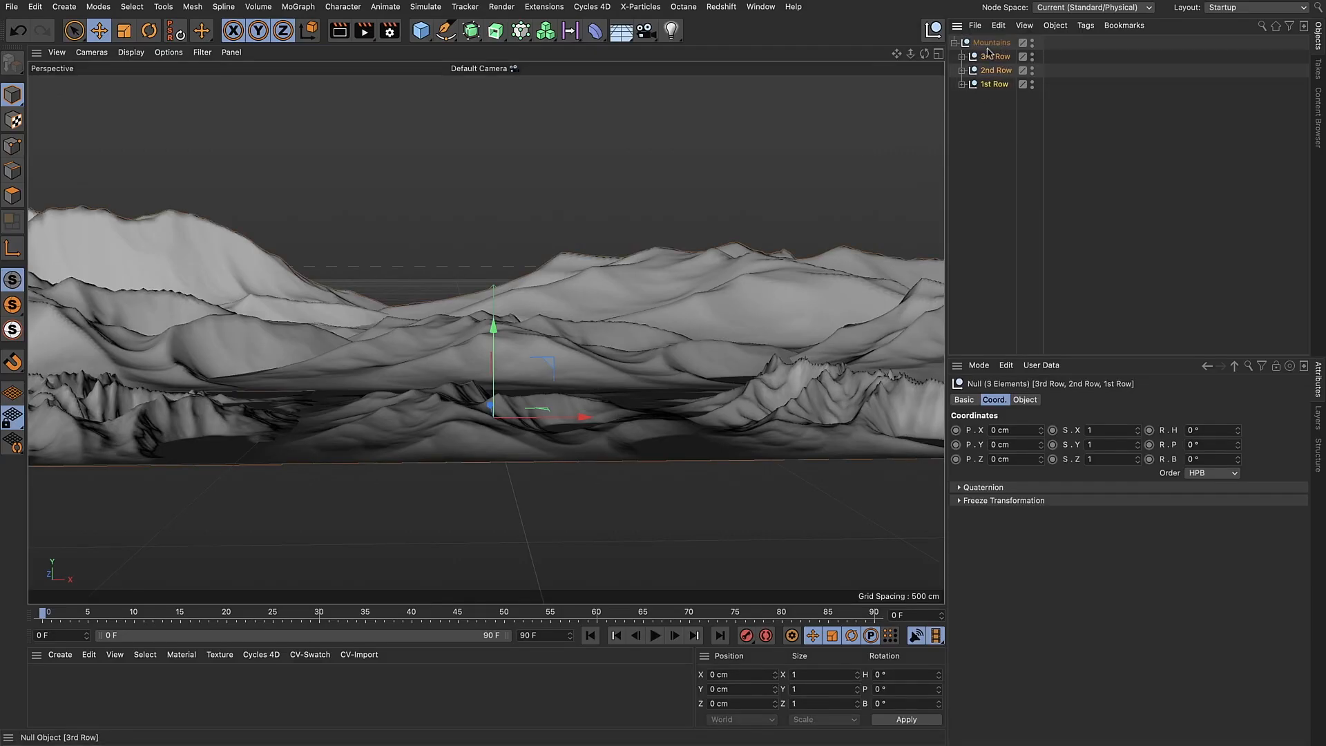
{"action": "left_click", "coordinate": [954, 43]}
{"action": "left_click", "coordinate": [982, 43]}
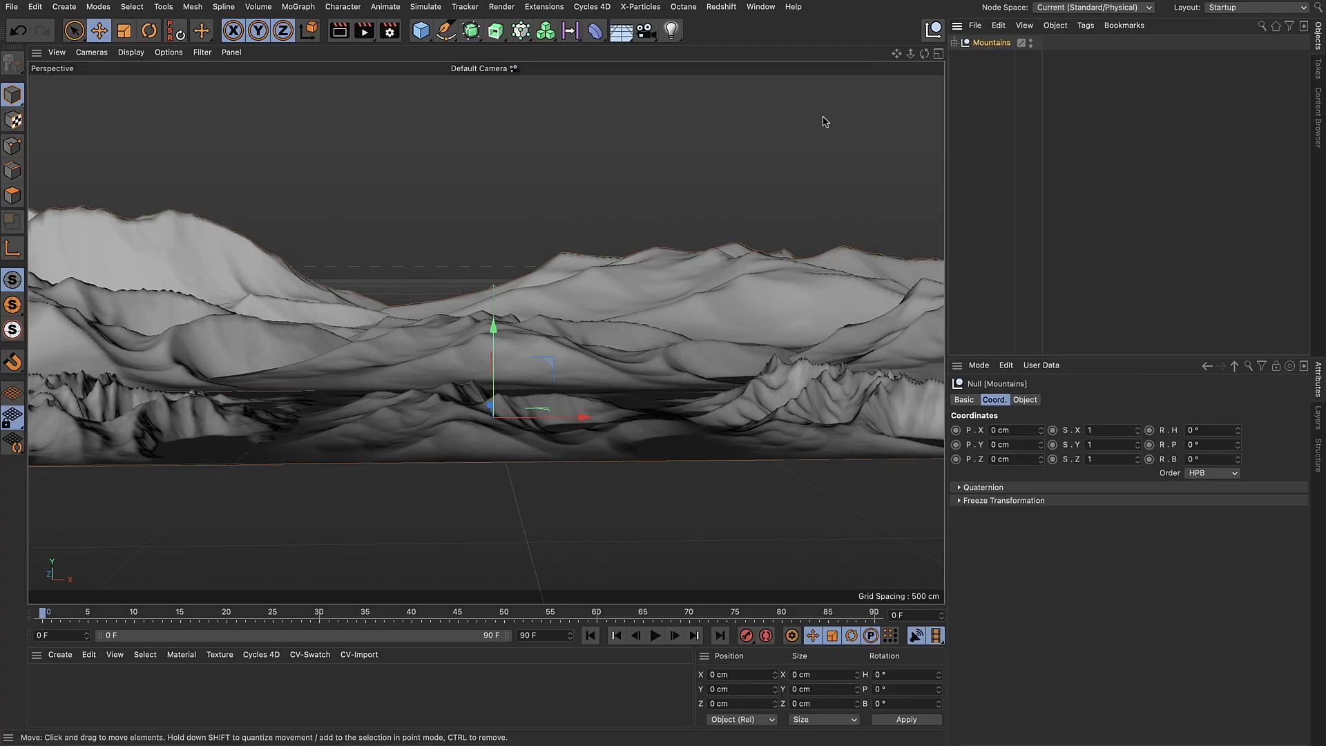
Move the Landscape.2 object of the middle mountain row to X about 2638 cm and Y 0 cm
{"action": "left_click", "coordinate": [479, 352]}
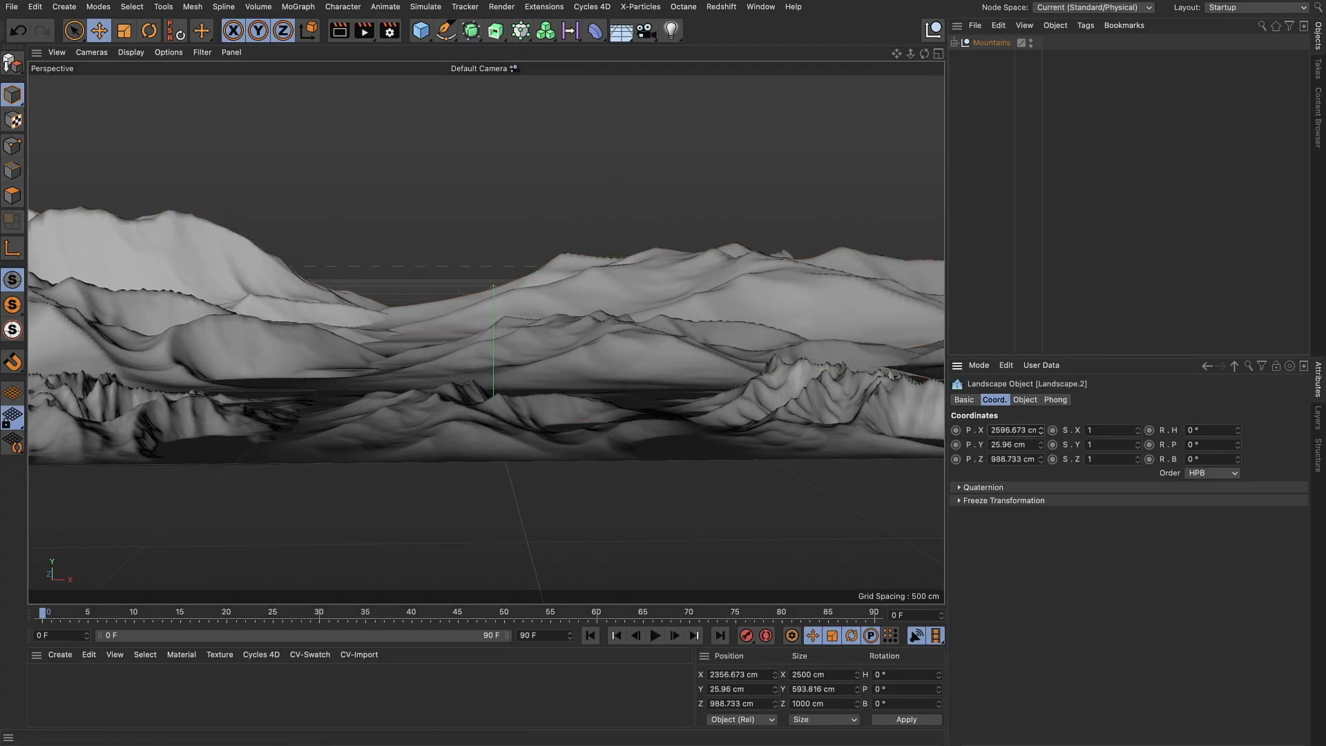
{"action": "left_click_drag", "start_coordinate": [1040, 430], "coordinate": [1040, 386]}
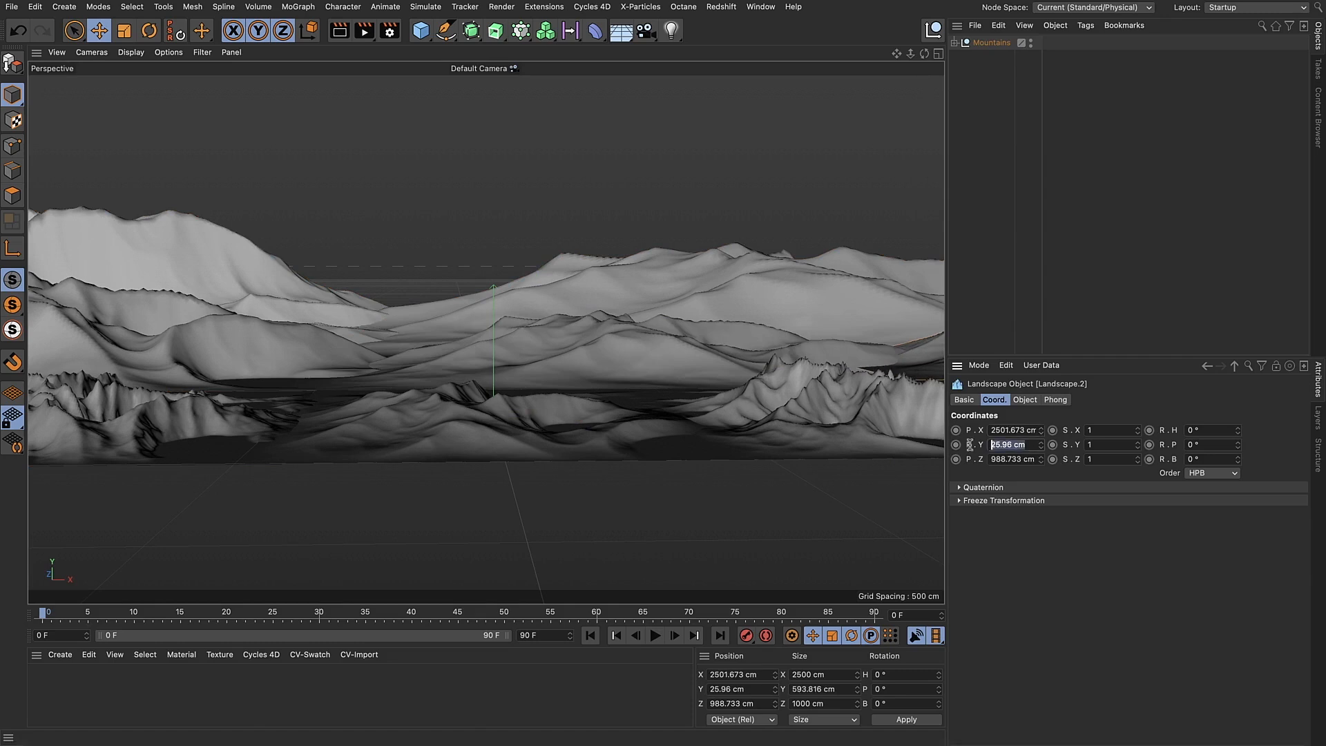
{"action": "type", "text": "0"}
{"action": "key", "text": "Return"}
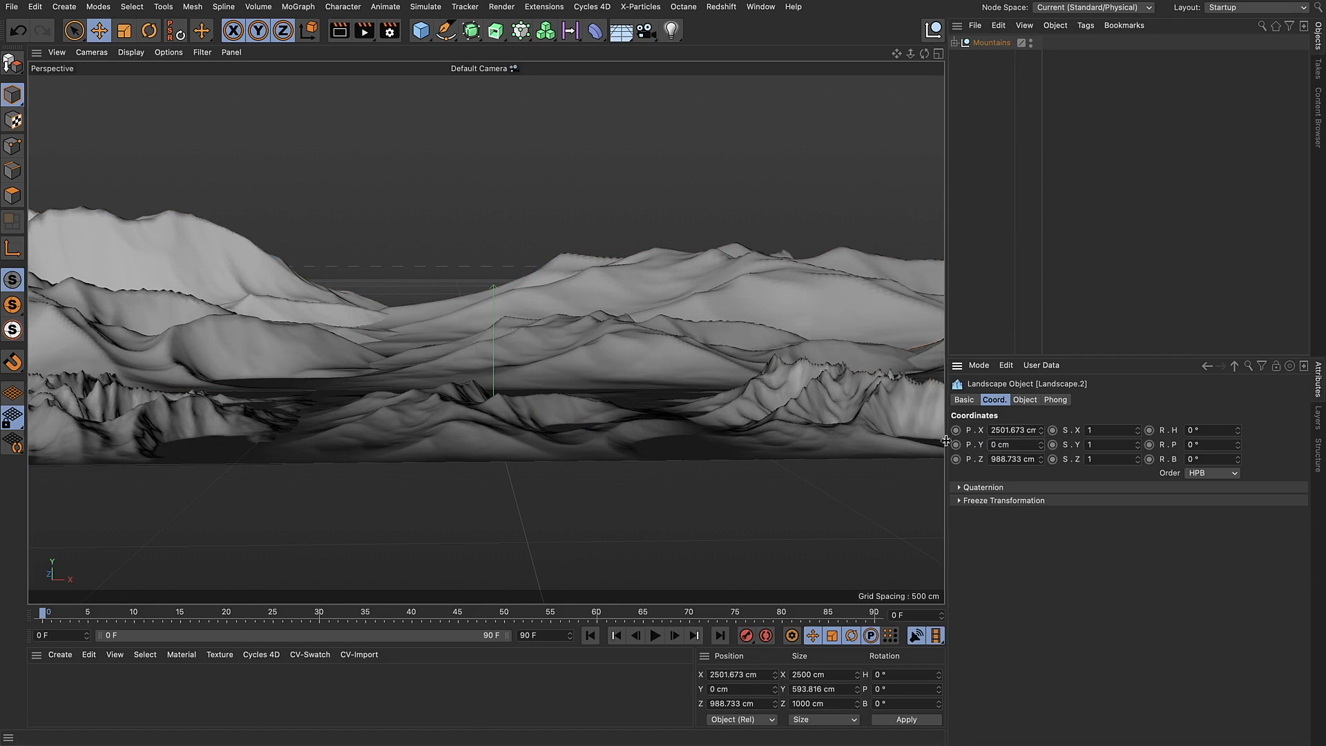
{"action": "left_click_drag", "start_coordinate": [1041, 429], "coordinate": [1040, 337]}
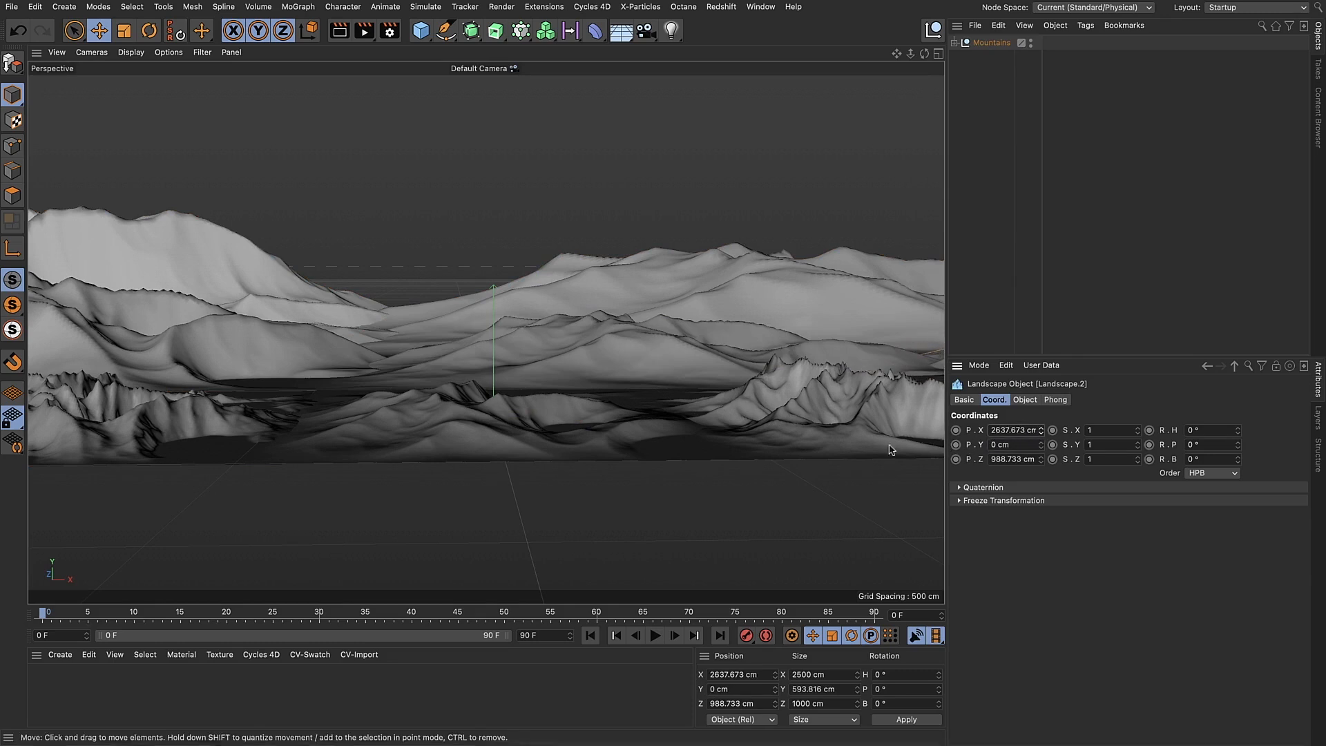
Copy the Mountains group into the Lost & Found project and go to frame 220 there
{"action": "left_click", "coordinate": [992, 43]}
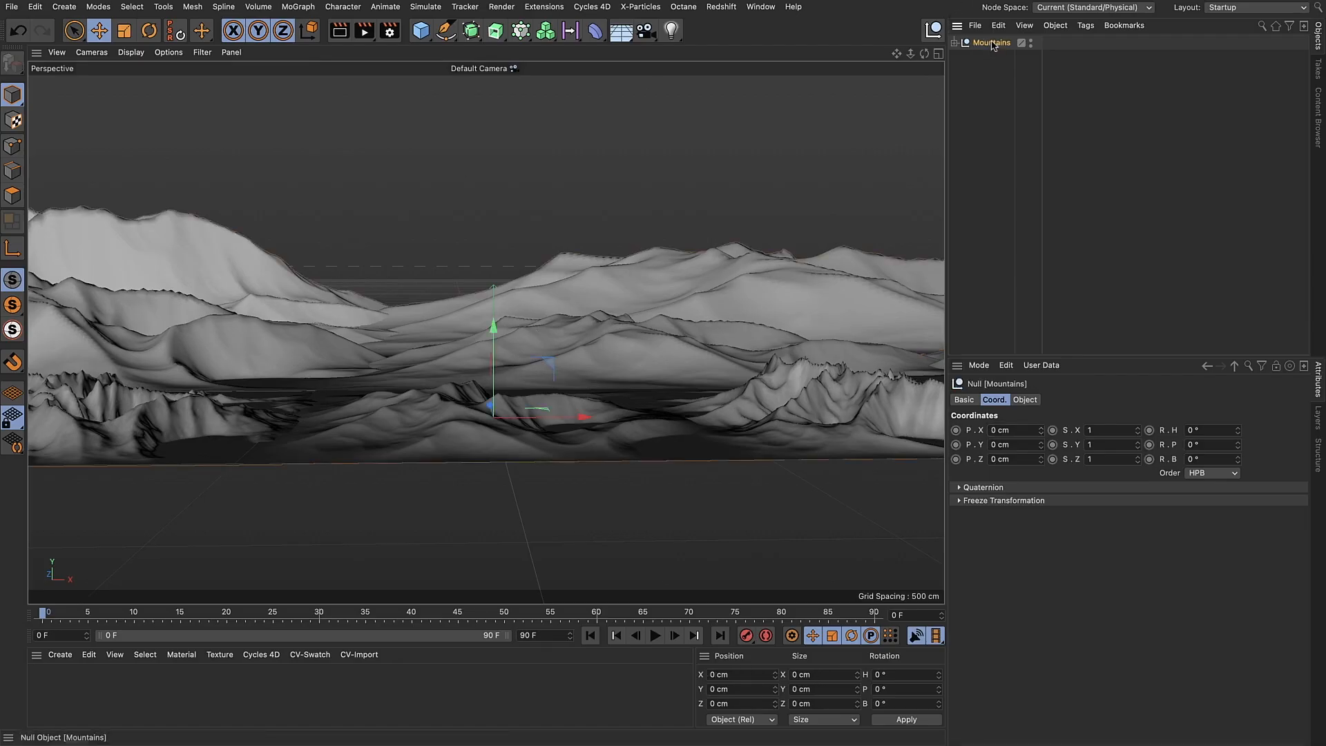
{"action": "key", "text": "super+c"}
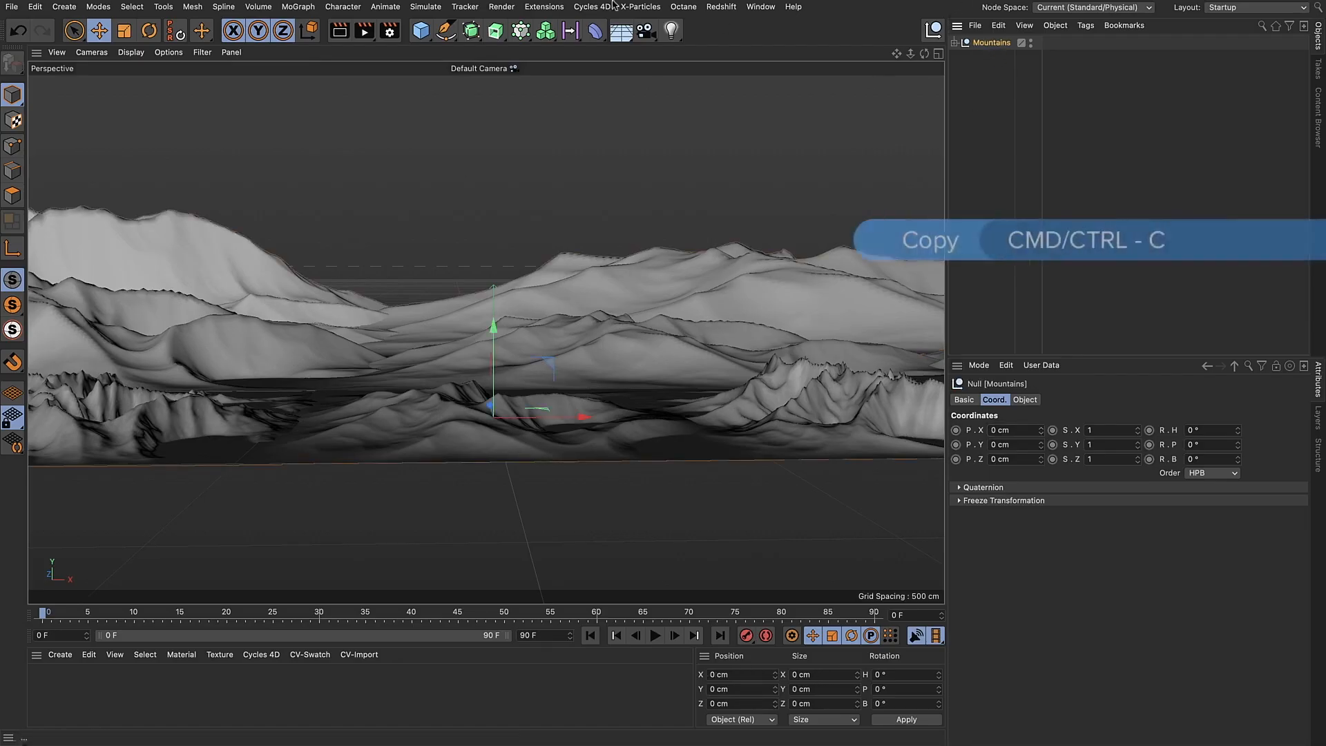
{"action": "left_click", "coordinate": [760, 6]}
{"action": "left_click", "coordinate": [798, 406]}
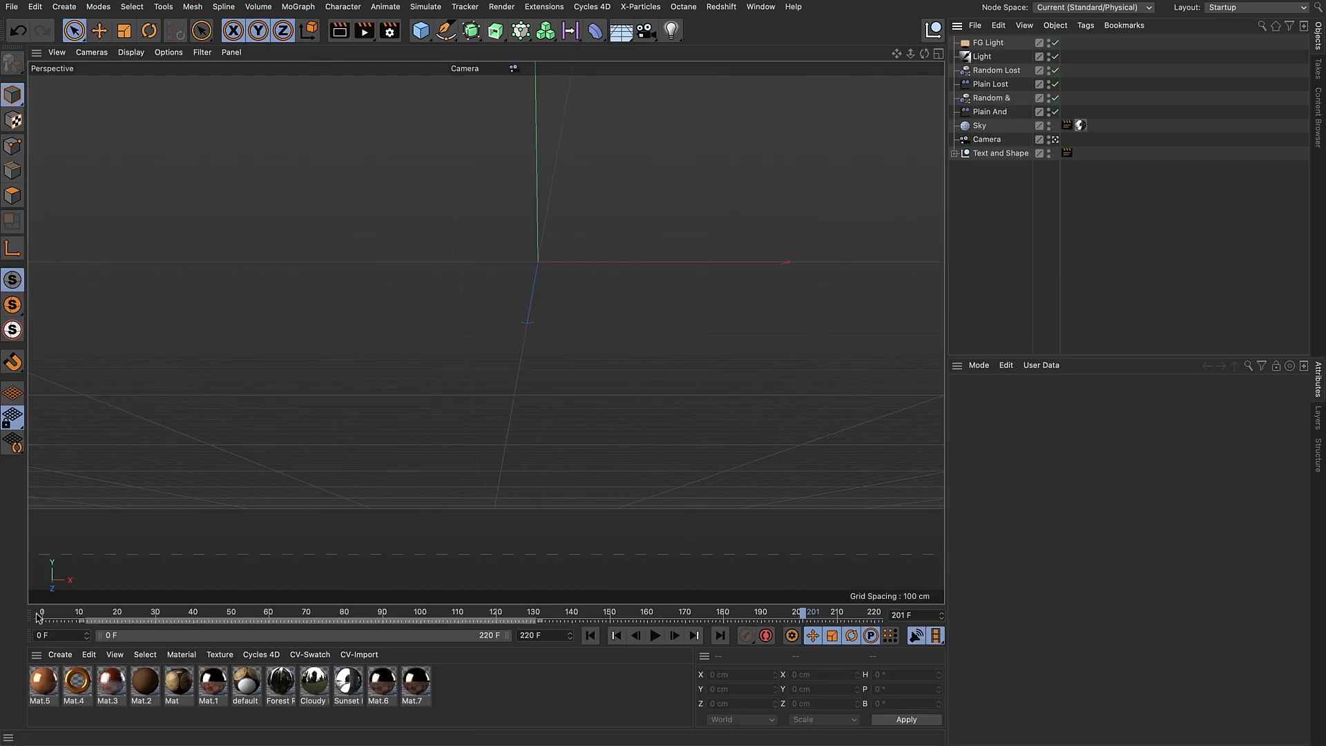
{"action": "left_click_drag", "start_coordinate": [801, 616], "coordinate": [891, 617]}
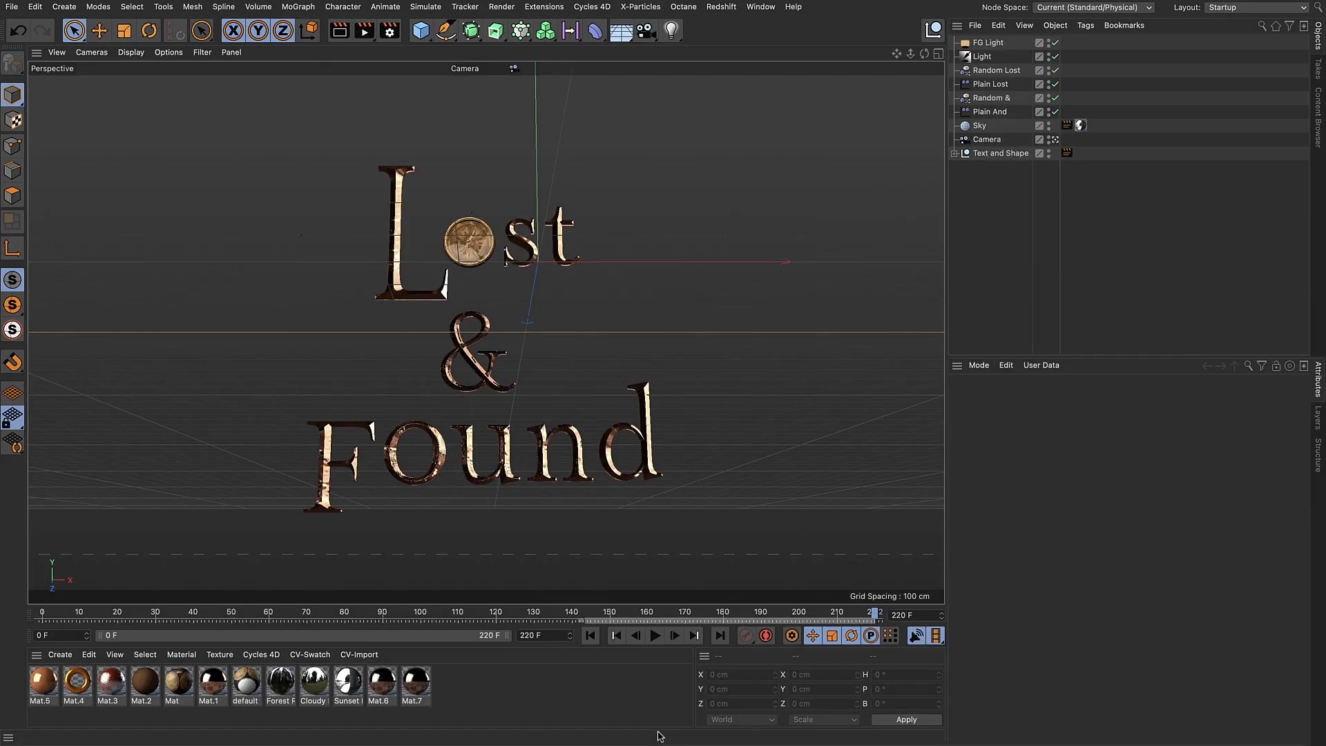
{"action": "key", "text": "ctrl+v"}
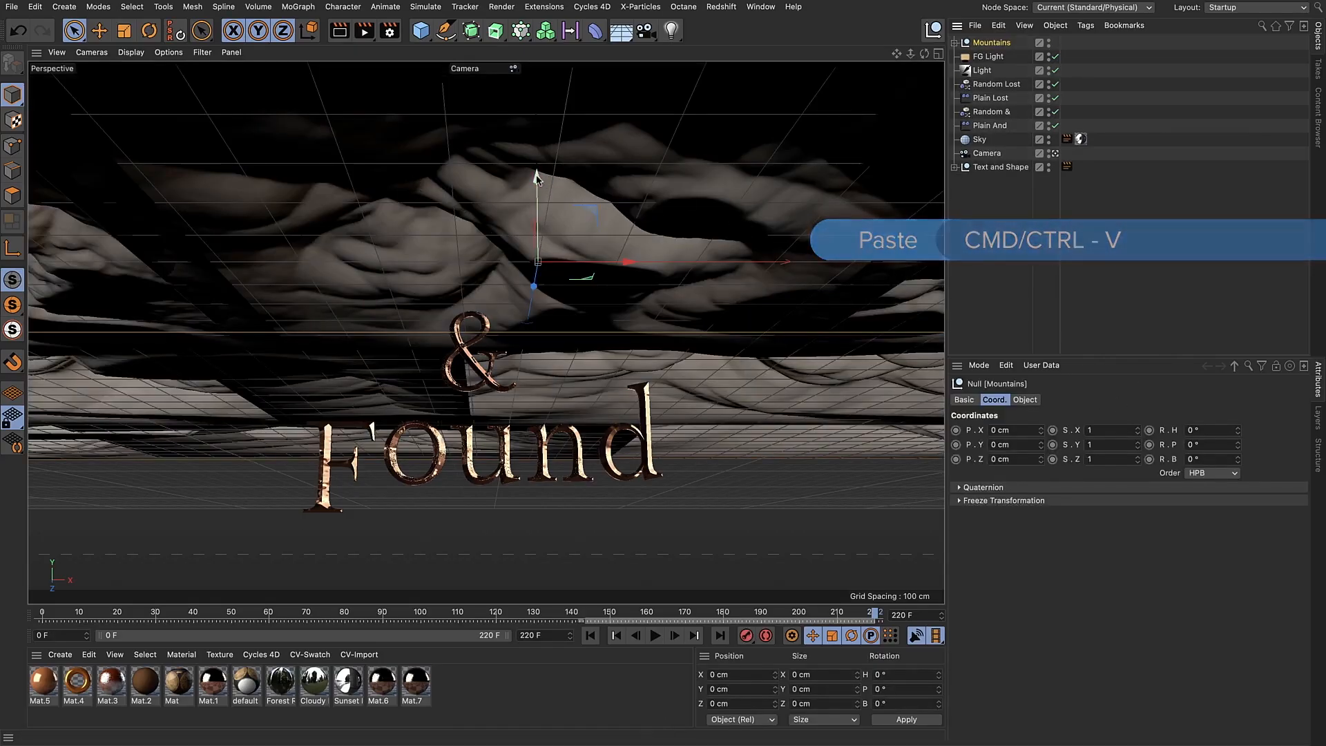
Lower the Mountains group to Y -388 cm and push it back to Z about 757 cm, outside the camera view
{"action": "left_click_drag", "start_coordinate": [1042, 447], "coordinate": [1043, 506]}
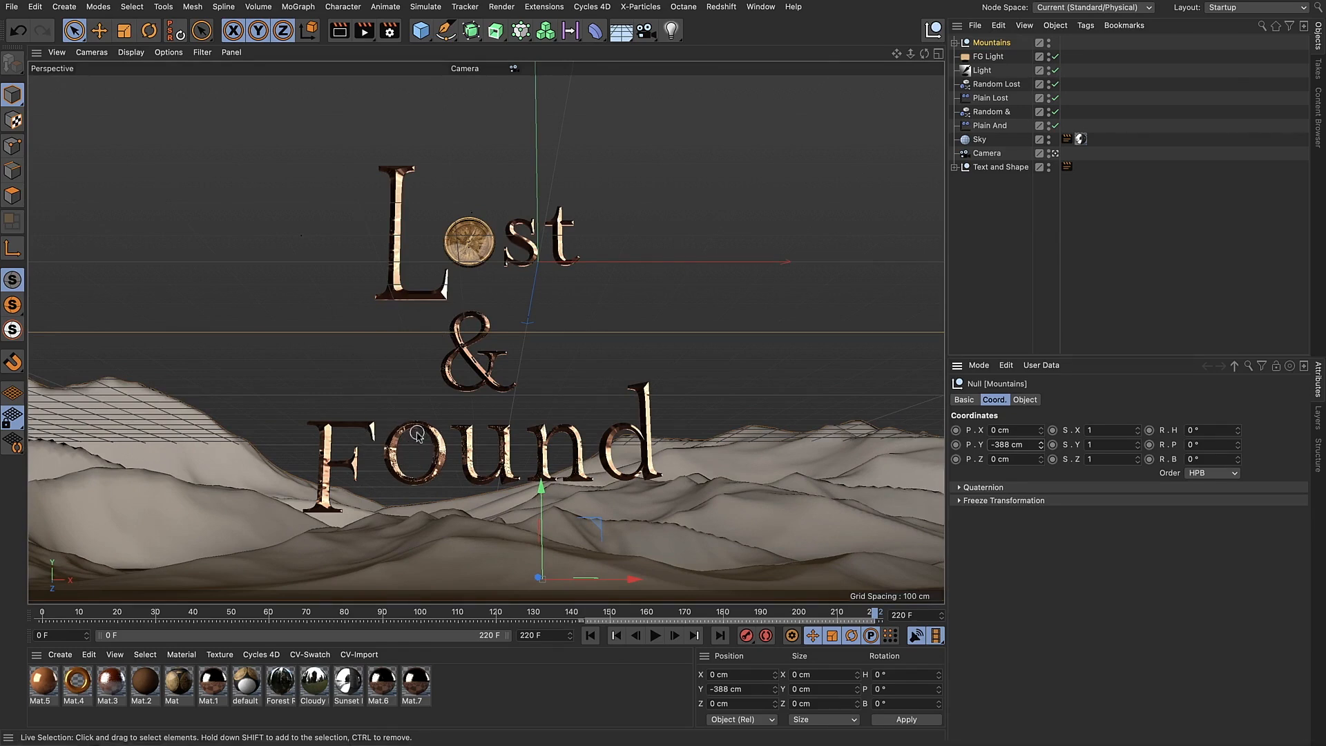
{"action": "left_click", "coordinate": [1054, 153]}
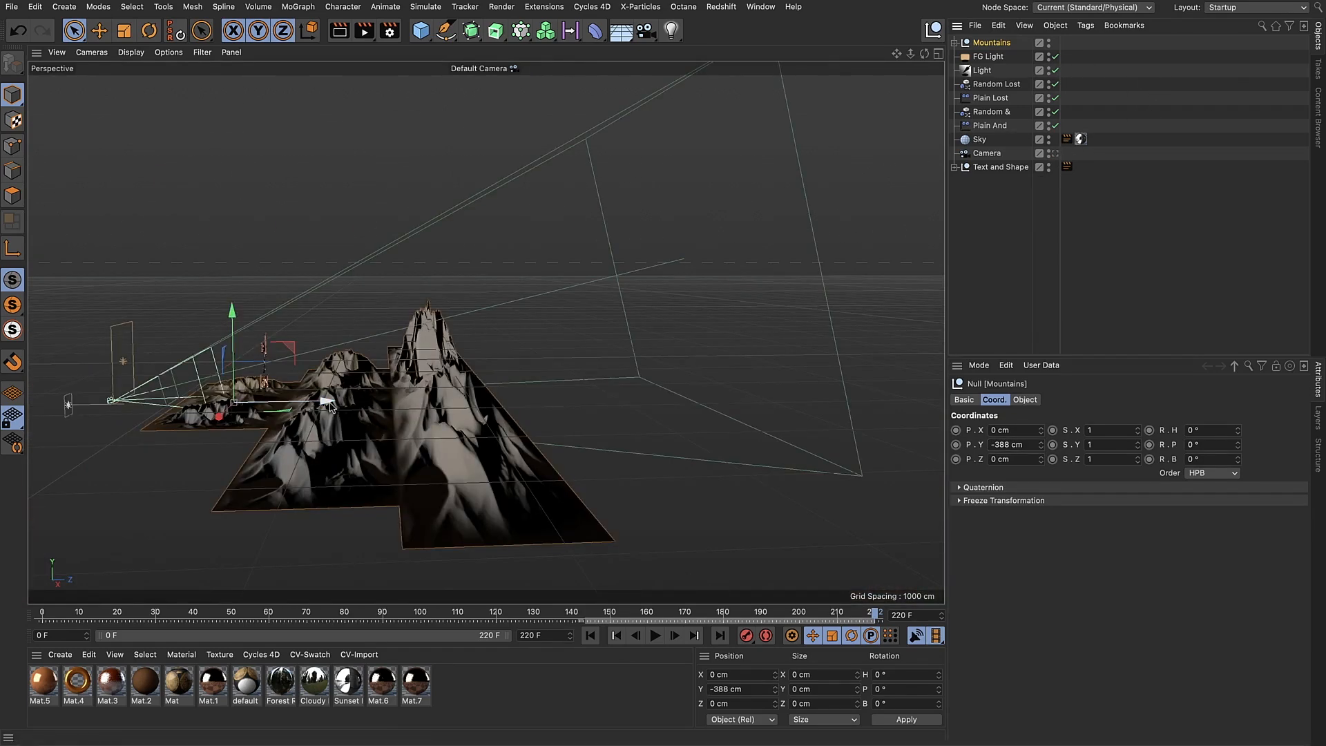
{"action": "left_click_drag", "start_coordinate": [328, 406], "coordinate": [406, 401]}
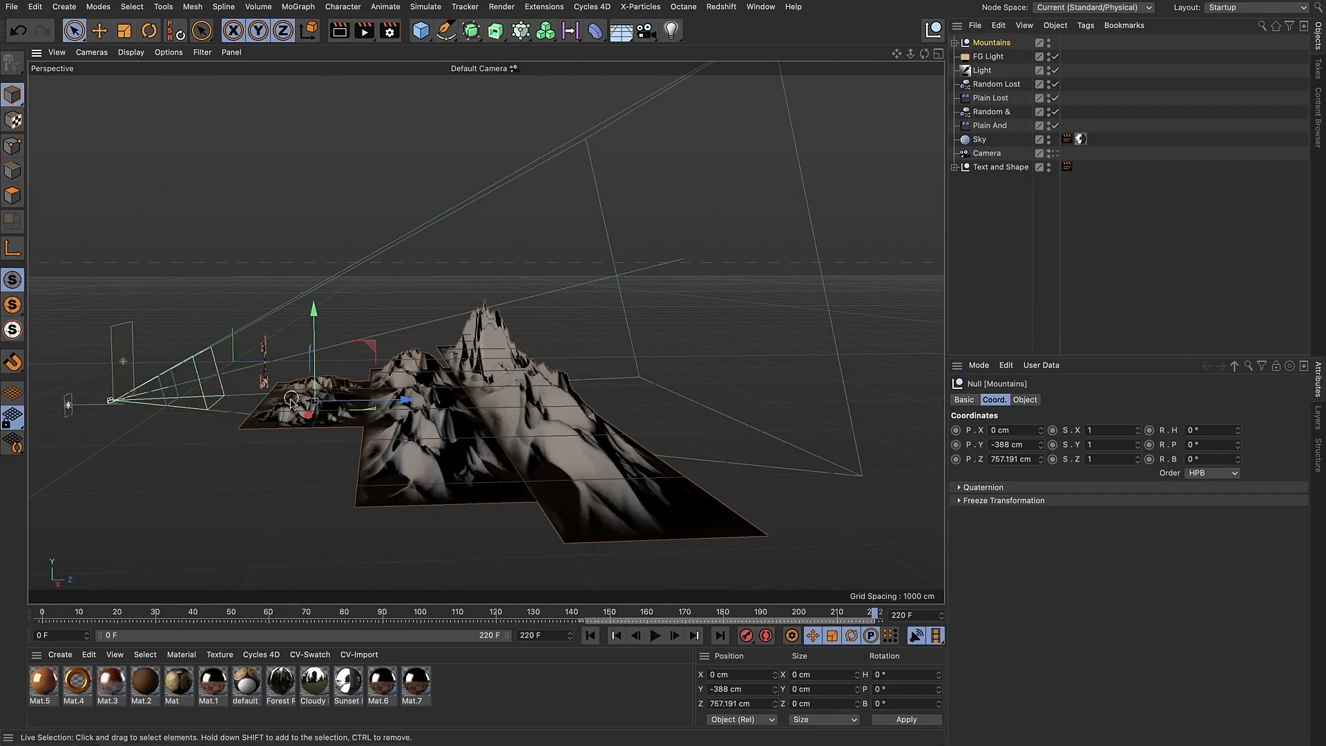
Try placing the Mountains group at Y about -306 cm, judging its height against the lettering in the four-view layout
{"action": "left_click", "coordinate": [937, 56]}
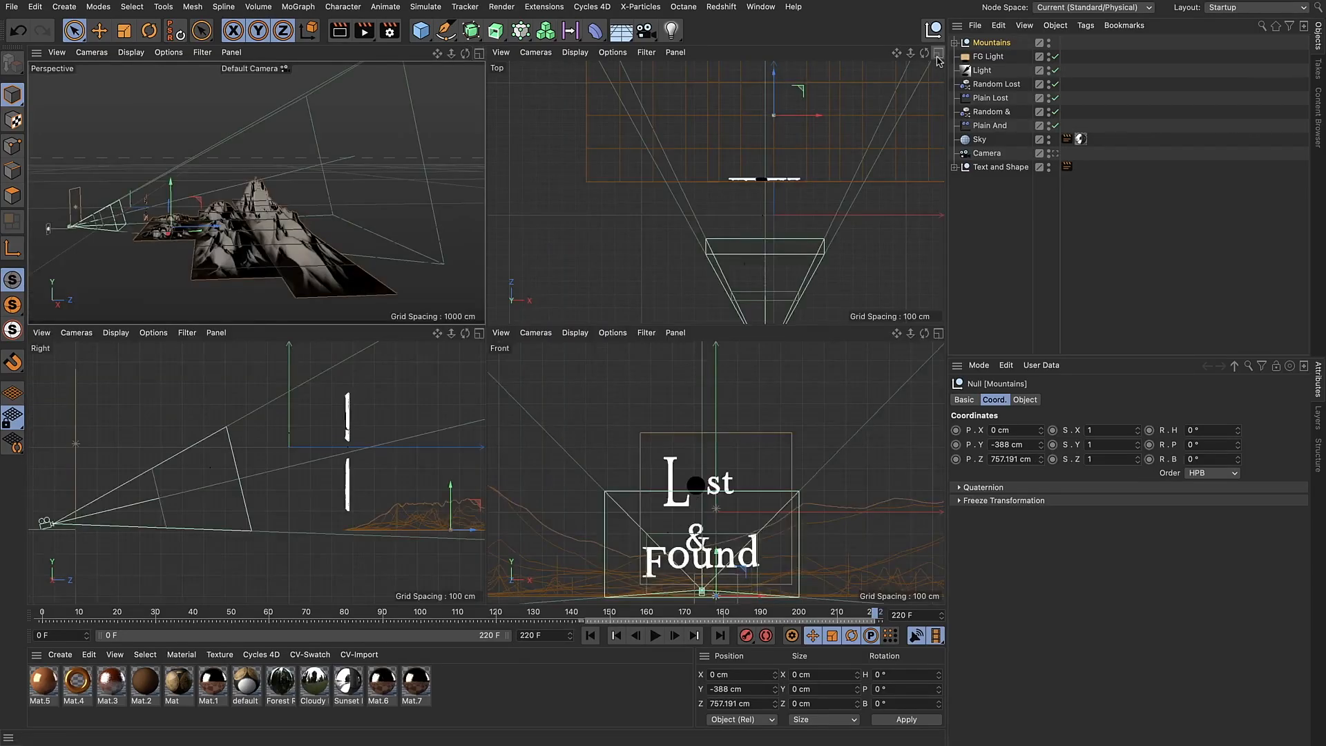
{"action": "left_click", "coordinate": [711, 179]}
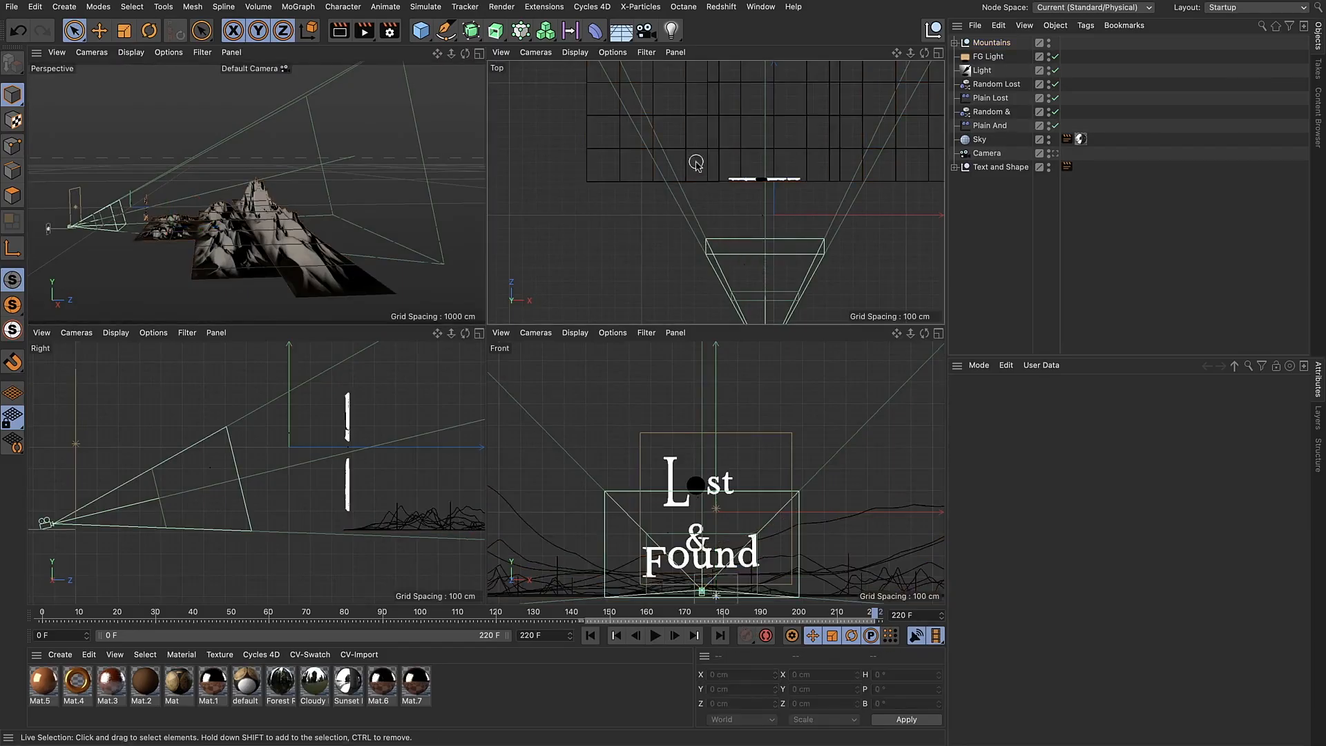
{"action": "scroll", "coordinate": [785, 185], "scroll_direction": "up", "scroll_amount": 5}
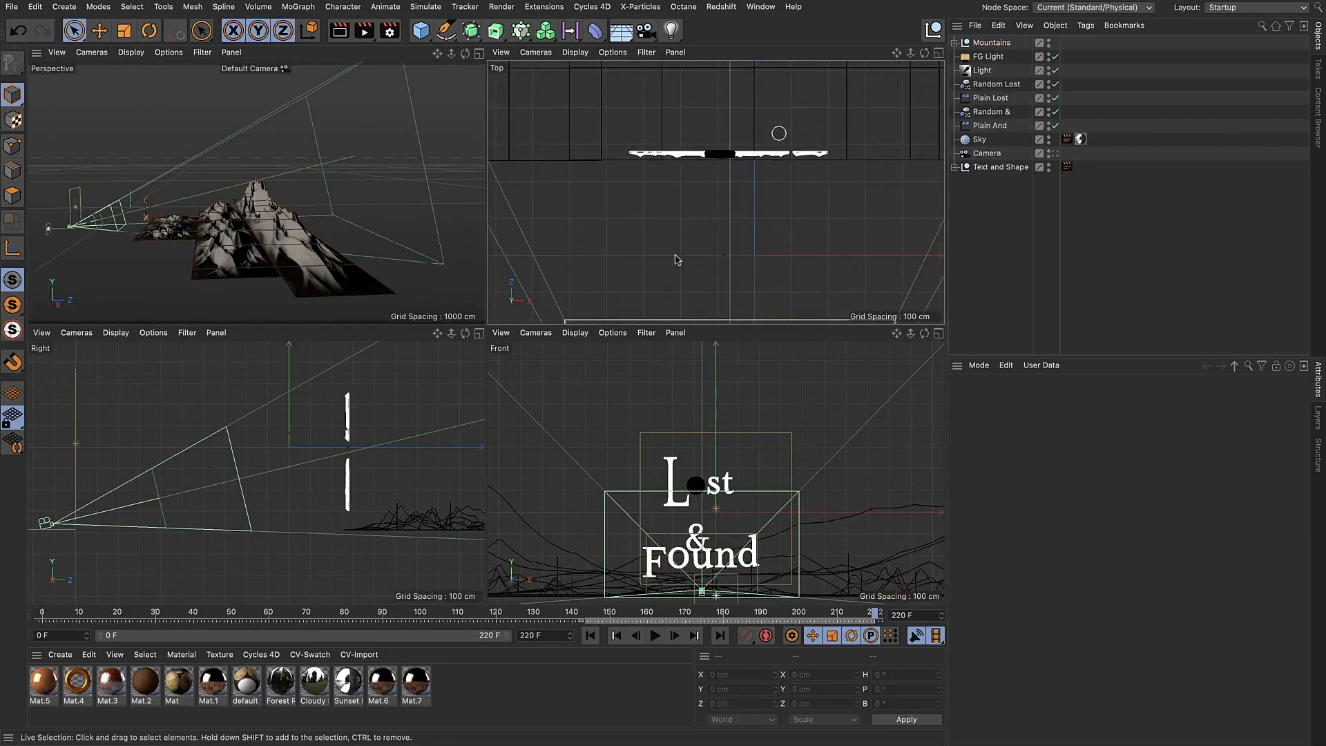
{"action": "scroll", "coordinate": [677, 506], "scroll_direction": "down", "scroll_amount": 2}
{"action": "scroll", "coordinate": [419, 514], "scroll_direction": "up", "scroll_amount": 3}
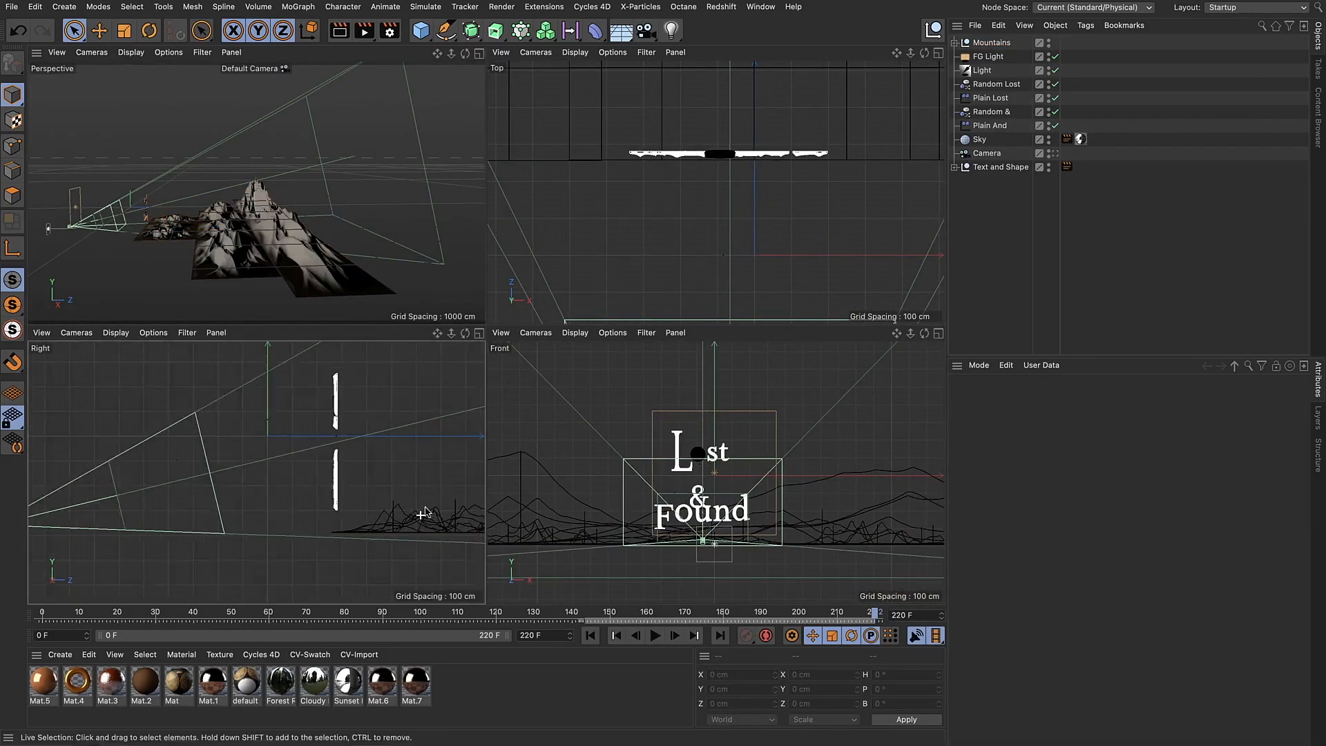
{"action": "left_click", "coordinate": [981, 43]}
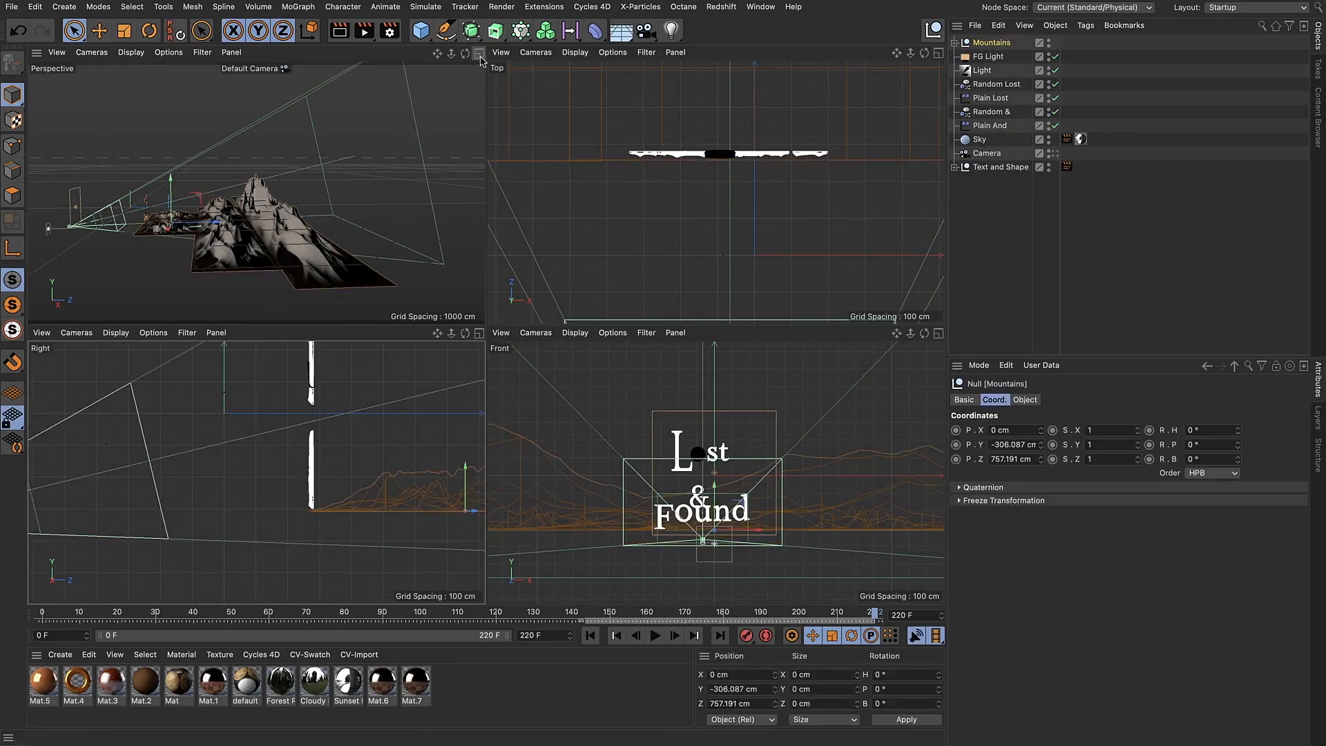
{"action": "left_click", "coordinate": [479, 53]}
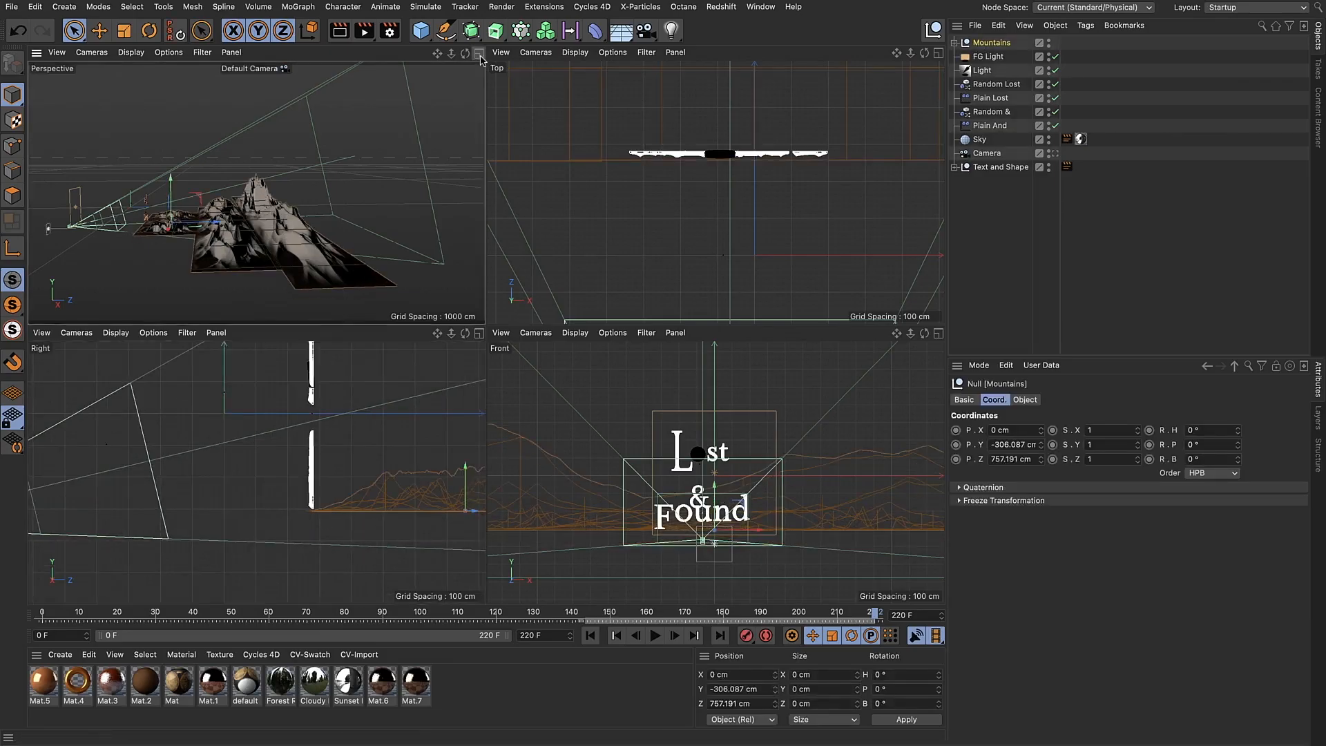
Lower the Mountains group to Y about -435 cm through the scene camera and scrub the animation to the last frame
{"action": "left_click", "coordinate": [1054, 153]}
{"action": "left_click_drag", "start_coordinate": [518, 421], "coordinate": [518, 495]}
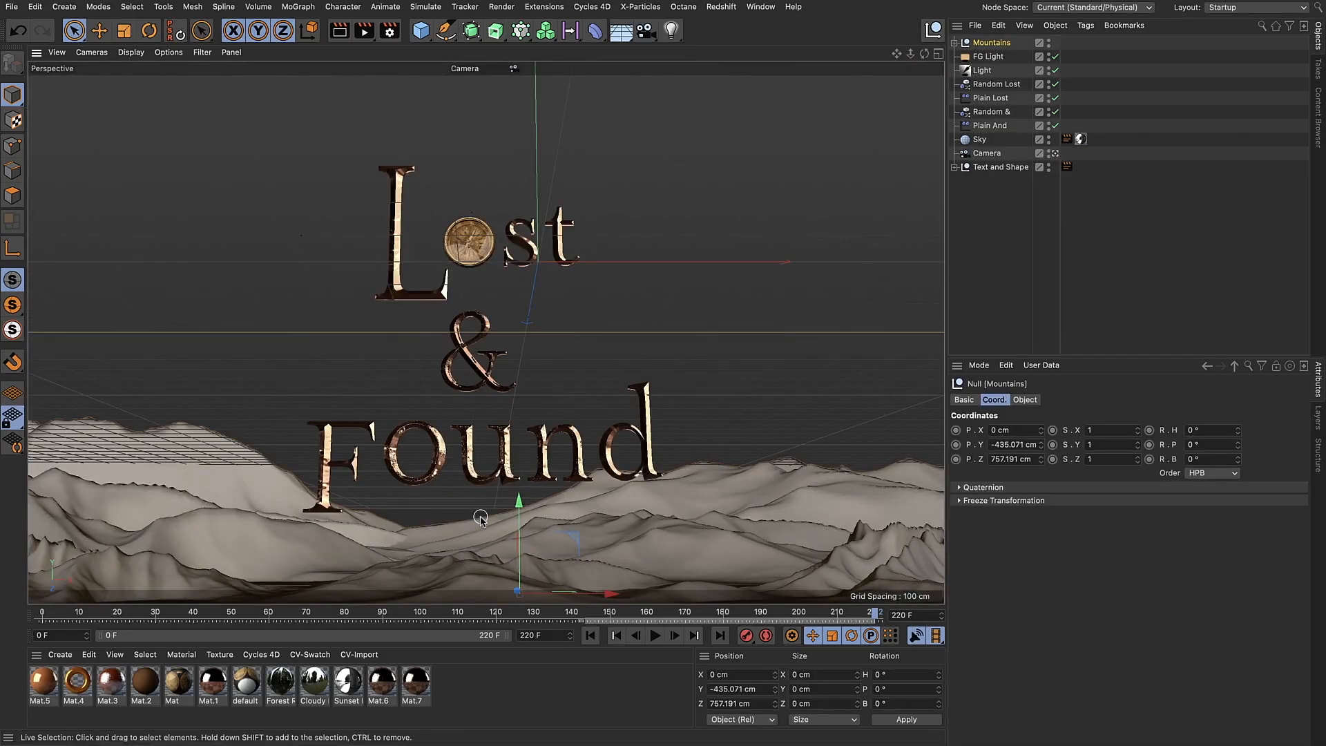
{"action": "left_click_drag", "start_coordinate": [154, 614], "coordinate": [962, 613]}
Leave the scene camera's view and enable DOF Map Front Blur in that camera's details
{"action": "left_click", "coordinate": [989, 153]}
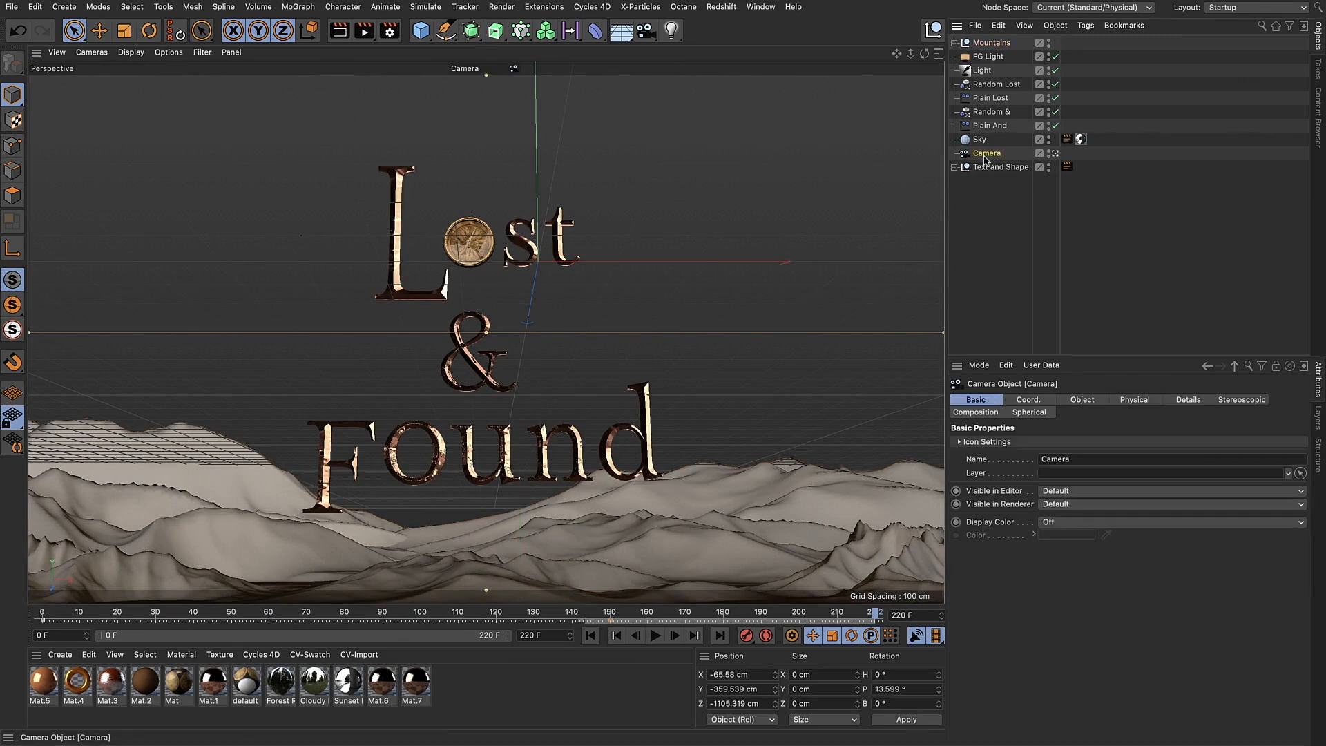
{"action": "left_click", "coordinate": [1054, 154]}
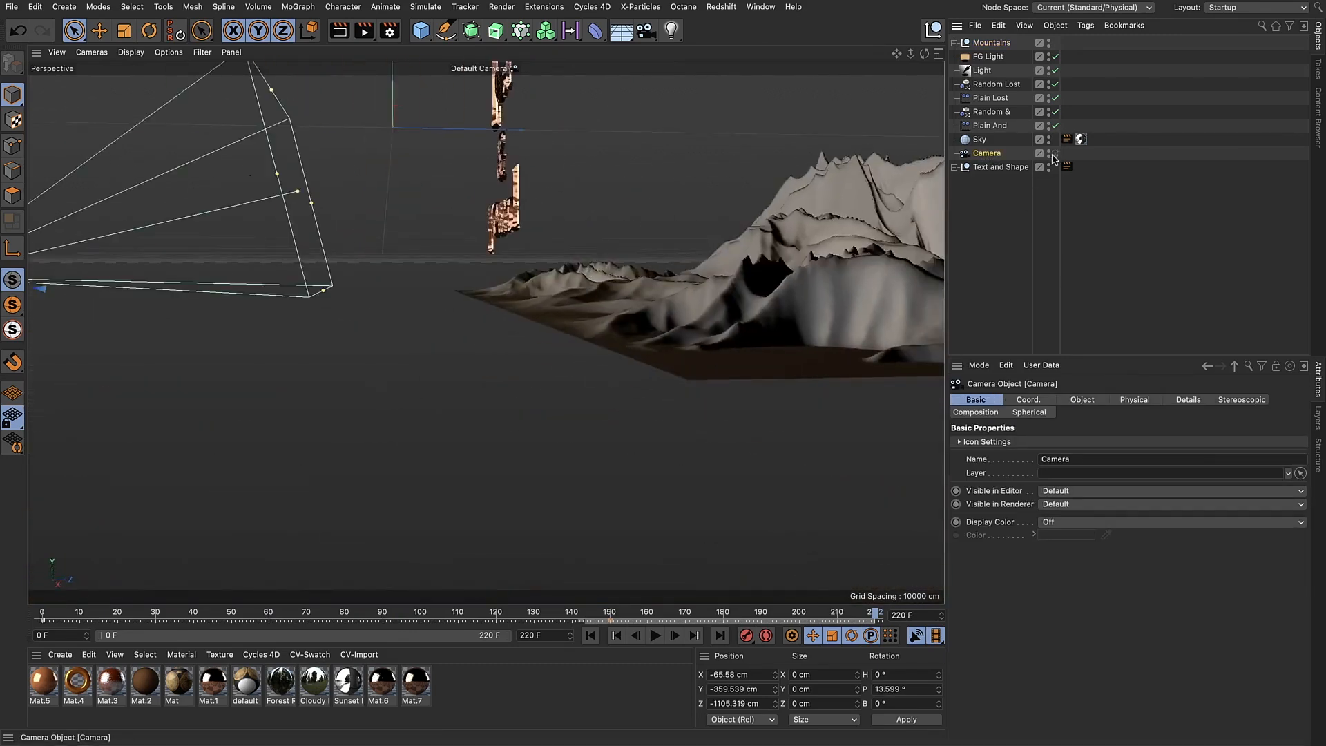
{"action": "left_click", "coordinate": [1182, 400]}
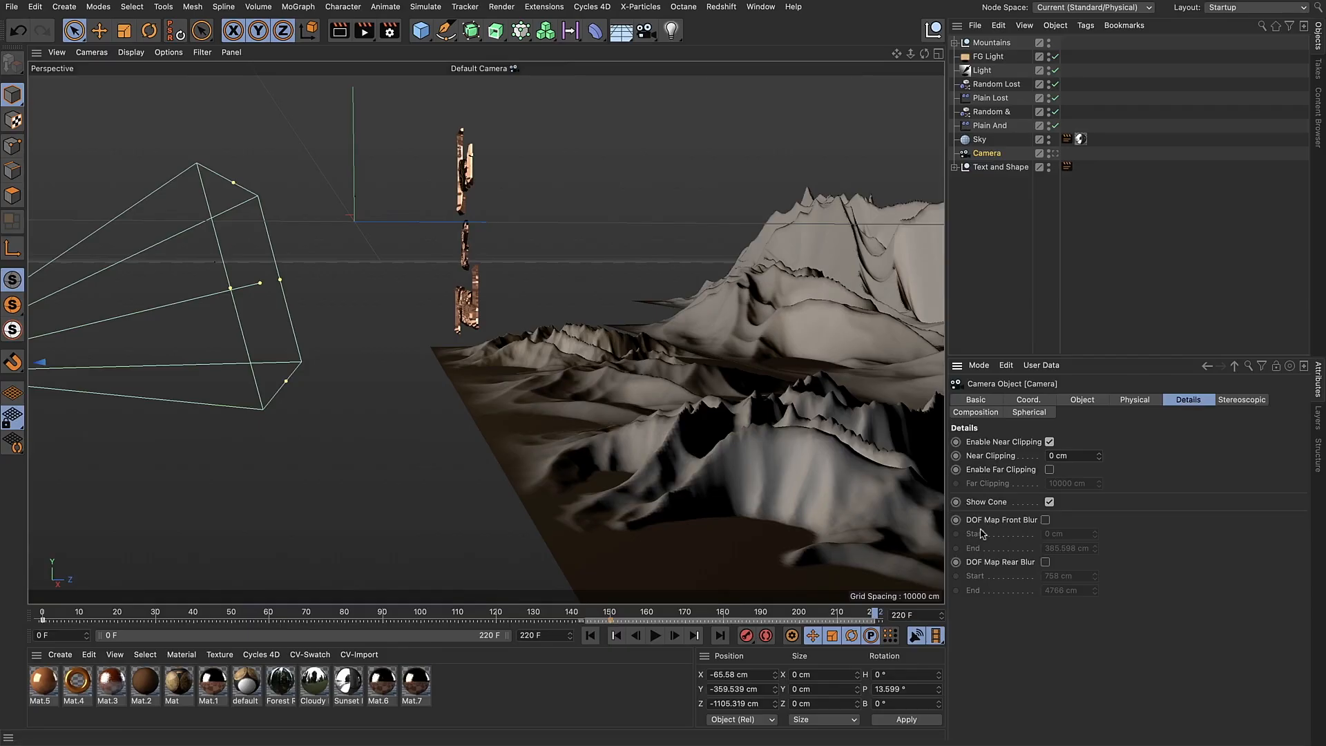
{"action": "middle_click_drag", "start_coordinate": [439, 257], "coordinate": [510, 275], "text": "alt"}
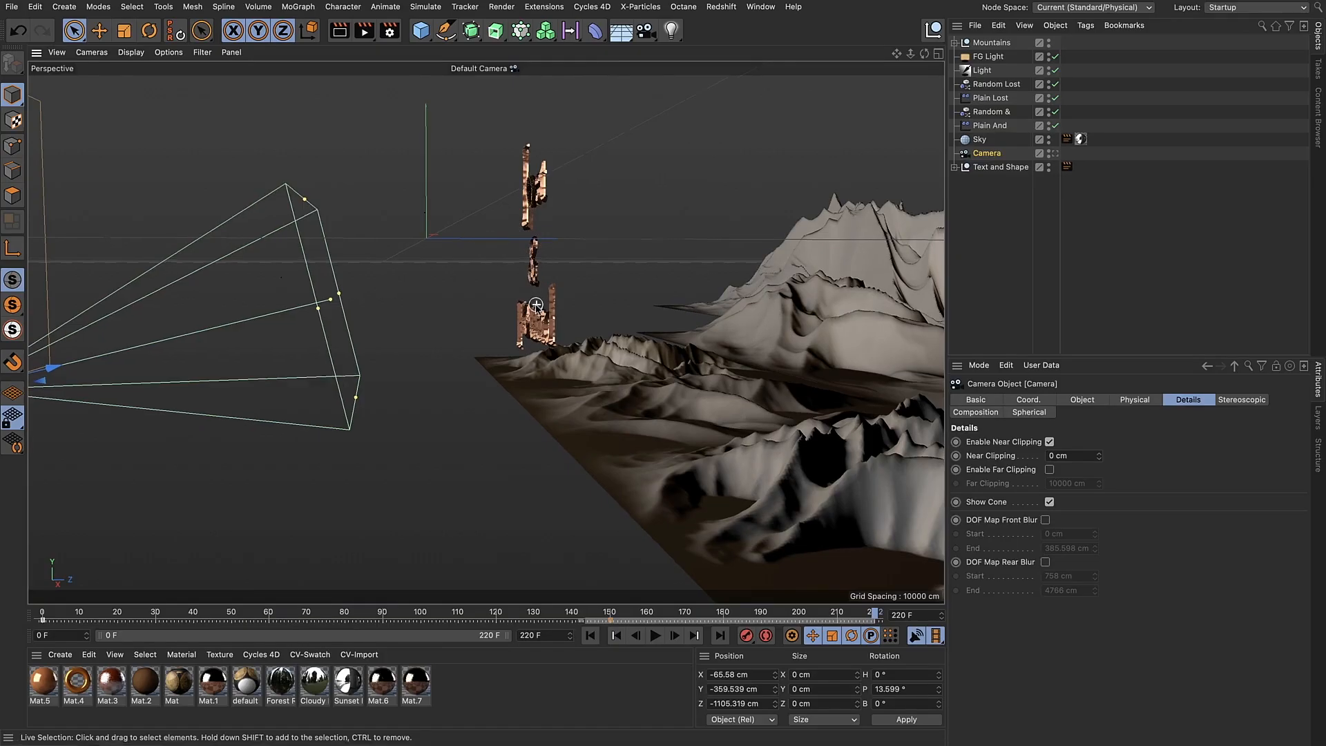
{"action": "middle_click_drag", "start_coordinate": [535, 306], "coordinate": [533, 290], "text": "alt"}
{"action": "left_click", "coordinate": [1046, 520]}
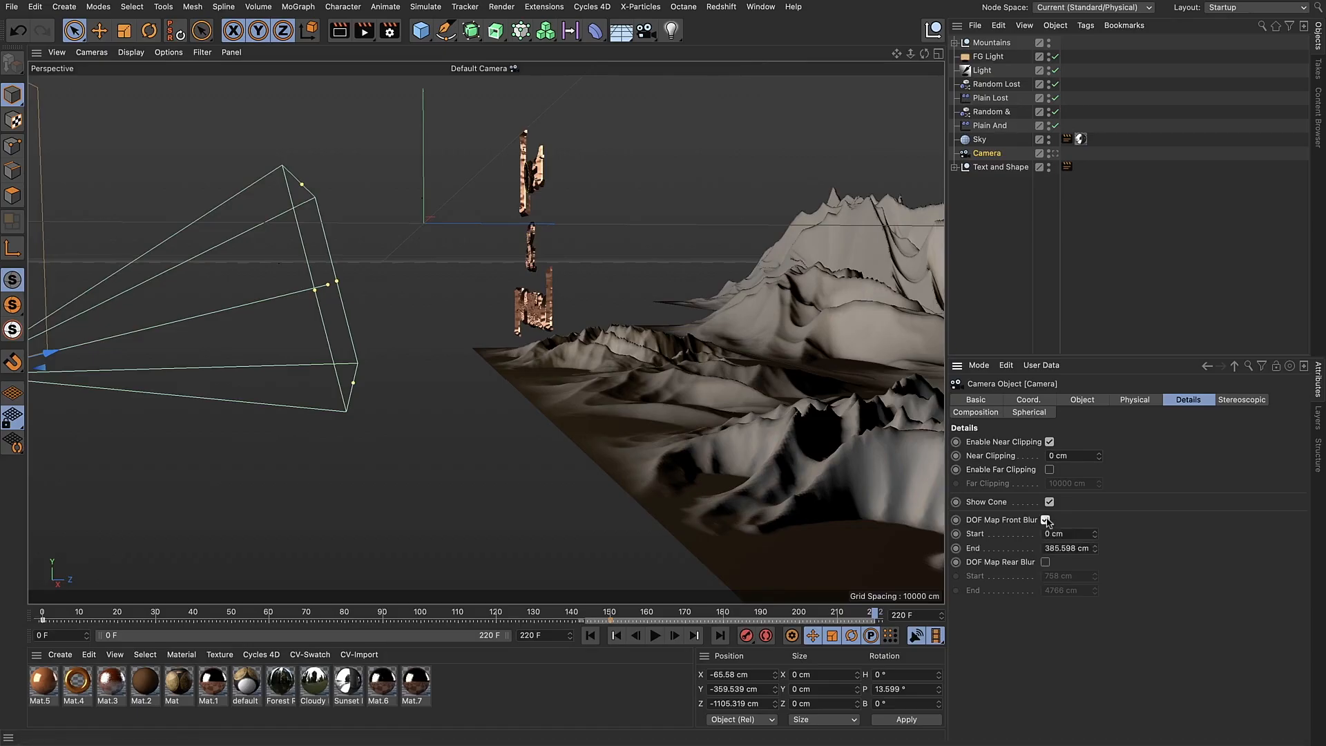
{"action": "left_click", "coordinate": [1044, 519]}
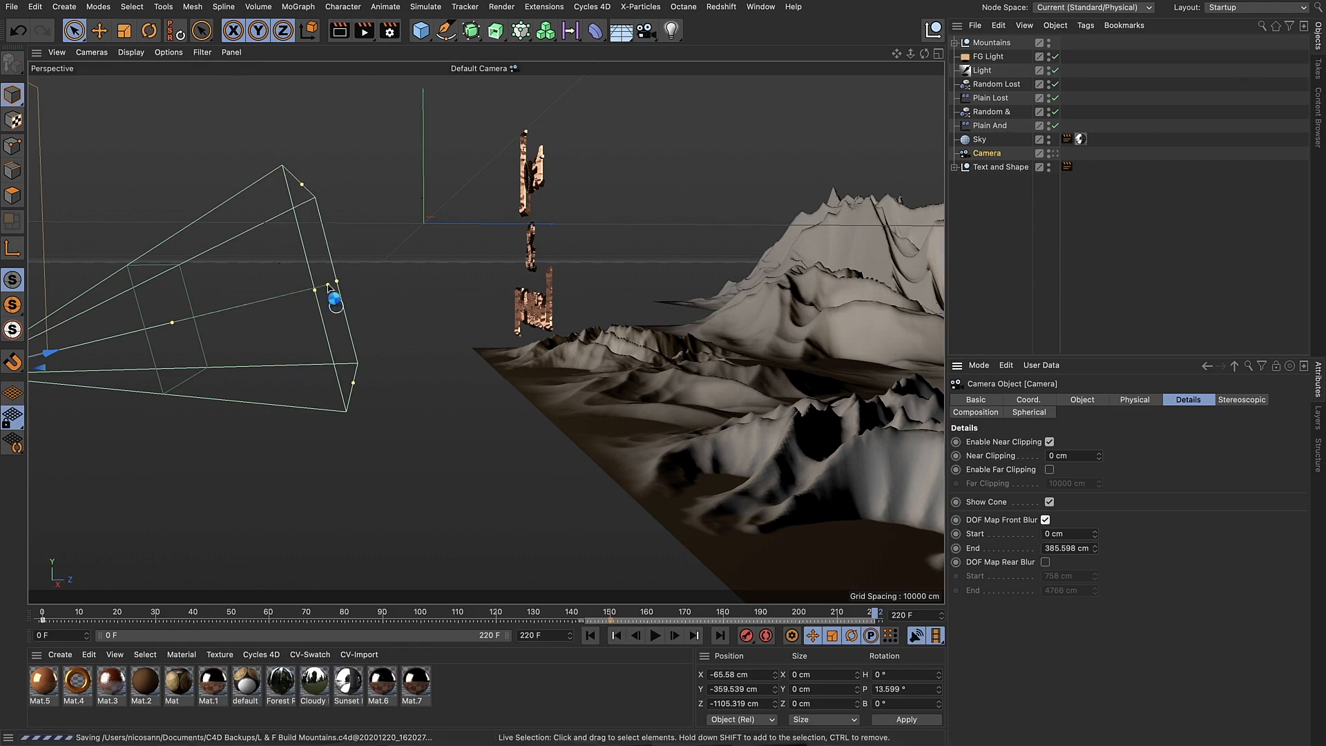
Extend the camera's focus plane to the lettering and set the front blur end to about 819 cm
{"action": "left_click_drag", "start_coordinate": [334, 297], "coordinate": [534, 276], "text": "alt"}
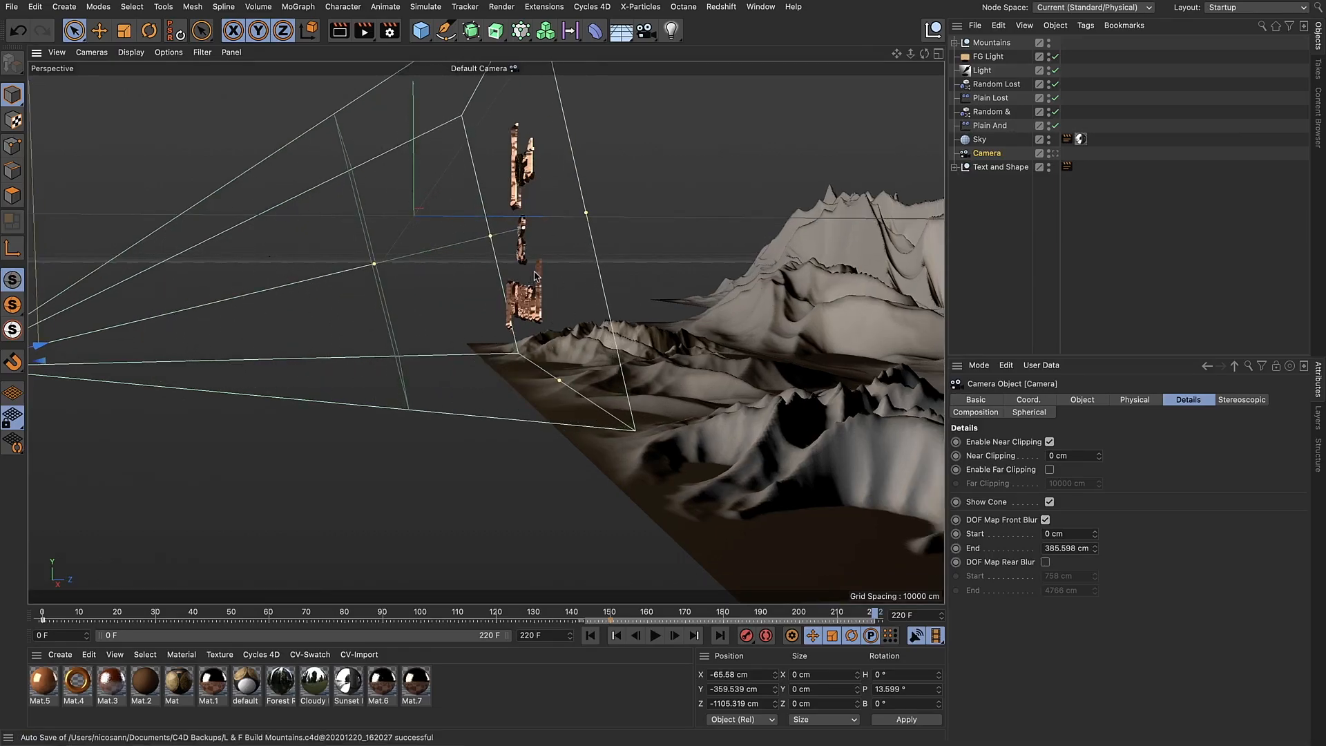
{"action": "left_click_drag", "start_coordinate": [533, 276], "coordinate": [526, 231]}
{"action": "middle_click_drag", "start_coordinate": [529, 227], "coordinate": [525, 225], "text": "alt"}
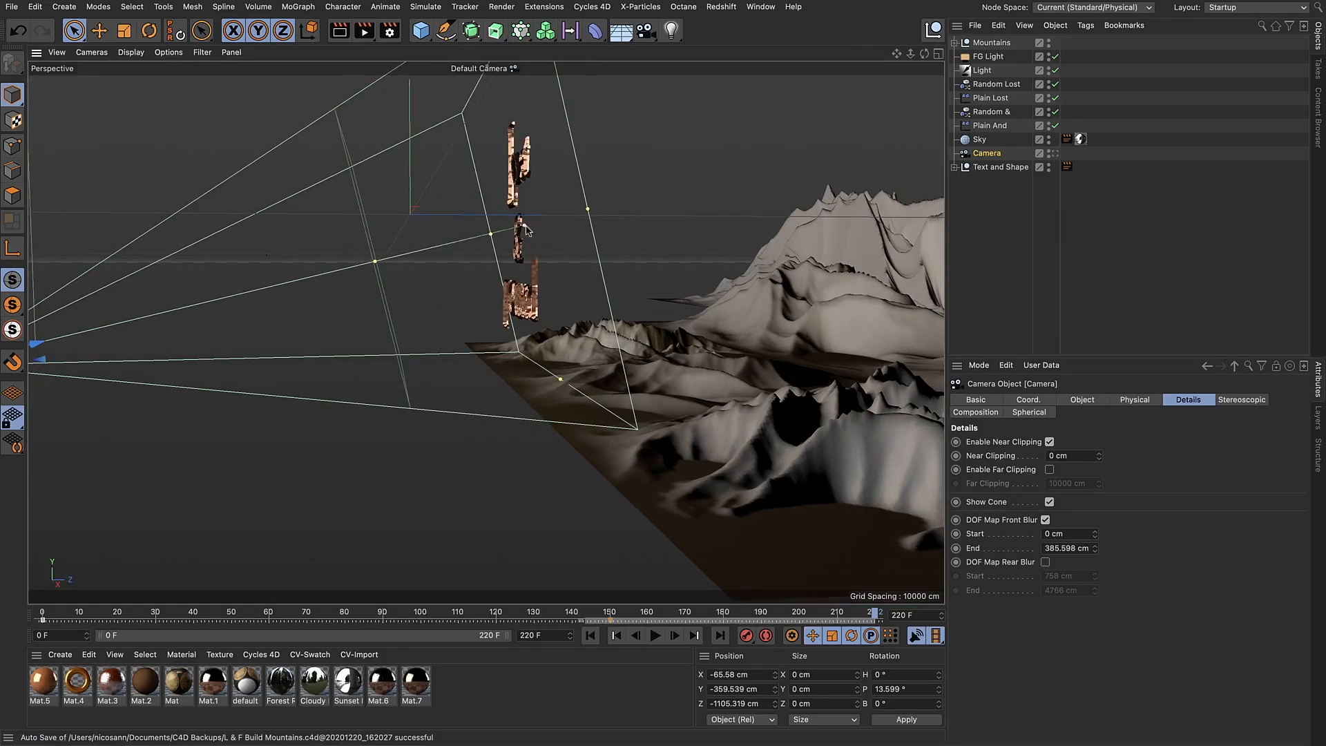
{"action": "left_click_drag", "start_coordinate": [375, 268], "coordinate": [201, 309]}
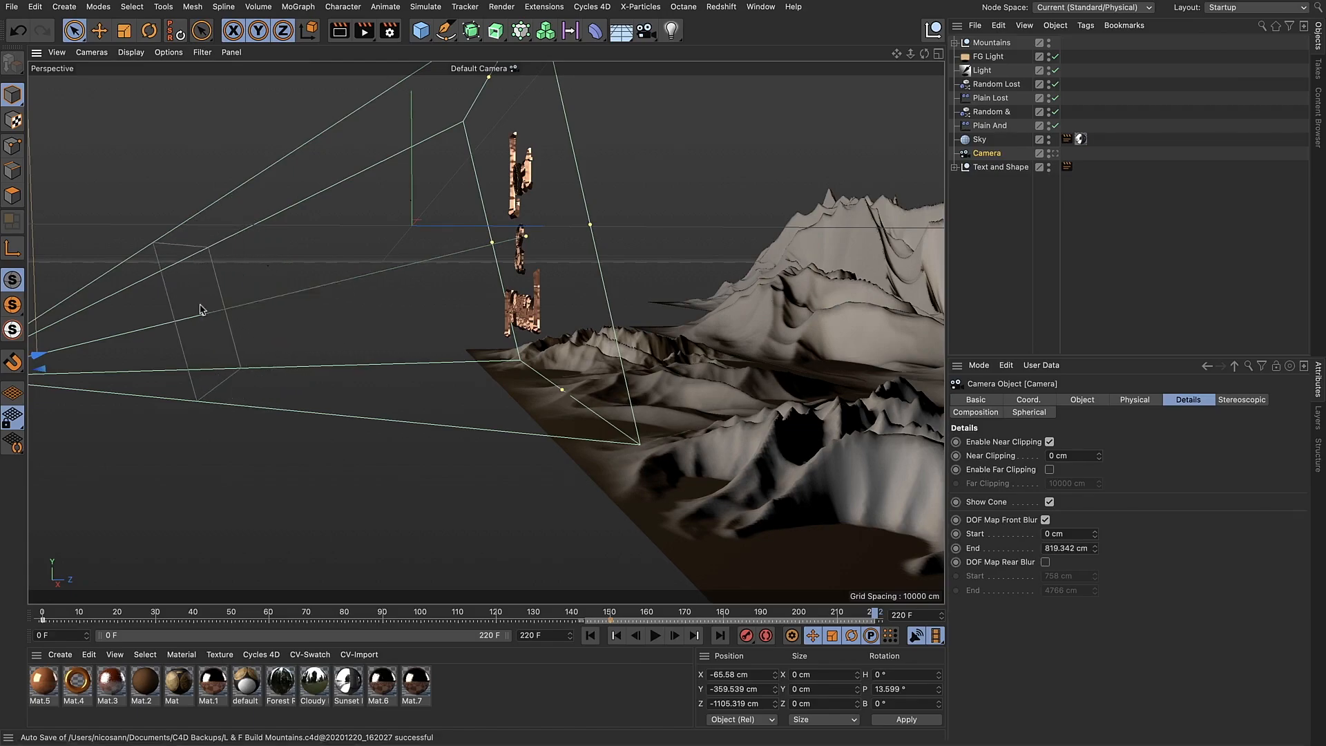
{"action": "middle_click_drag", "start_coordinate": [200, 305], "coordinate": [201, 303], "text": "alt"}
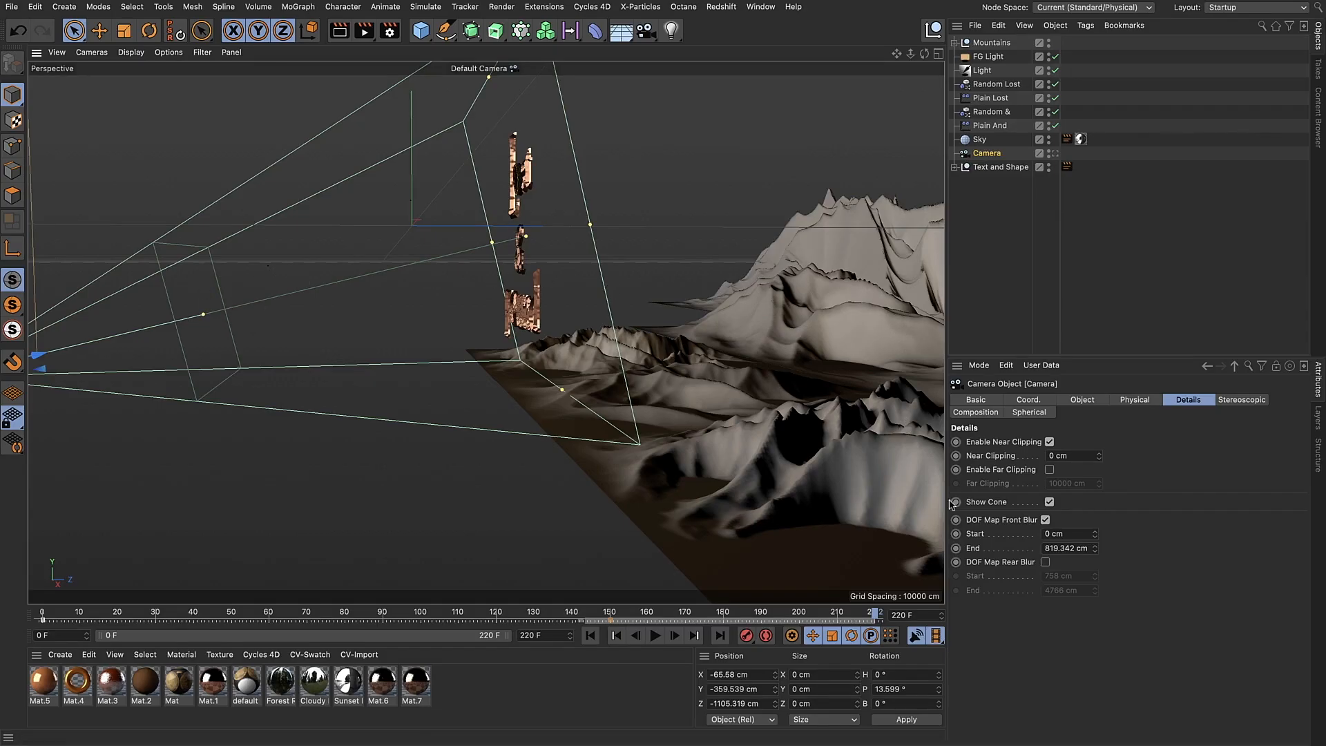
Enable DOF Map Rear Blur and pull its end plane in to about 1338 cm, over the mountains
{"action": "left_click", "coordinate": [1046, 562]}
{"action": "scroll", "coordinate": [698, 533], "scroll_direction": "down", "scroll_amount": 3}
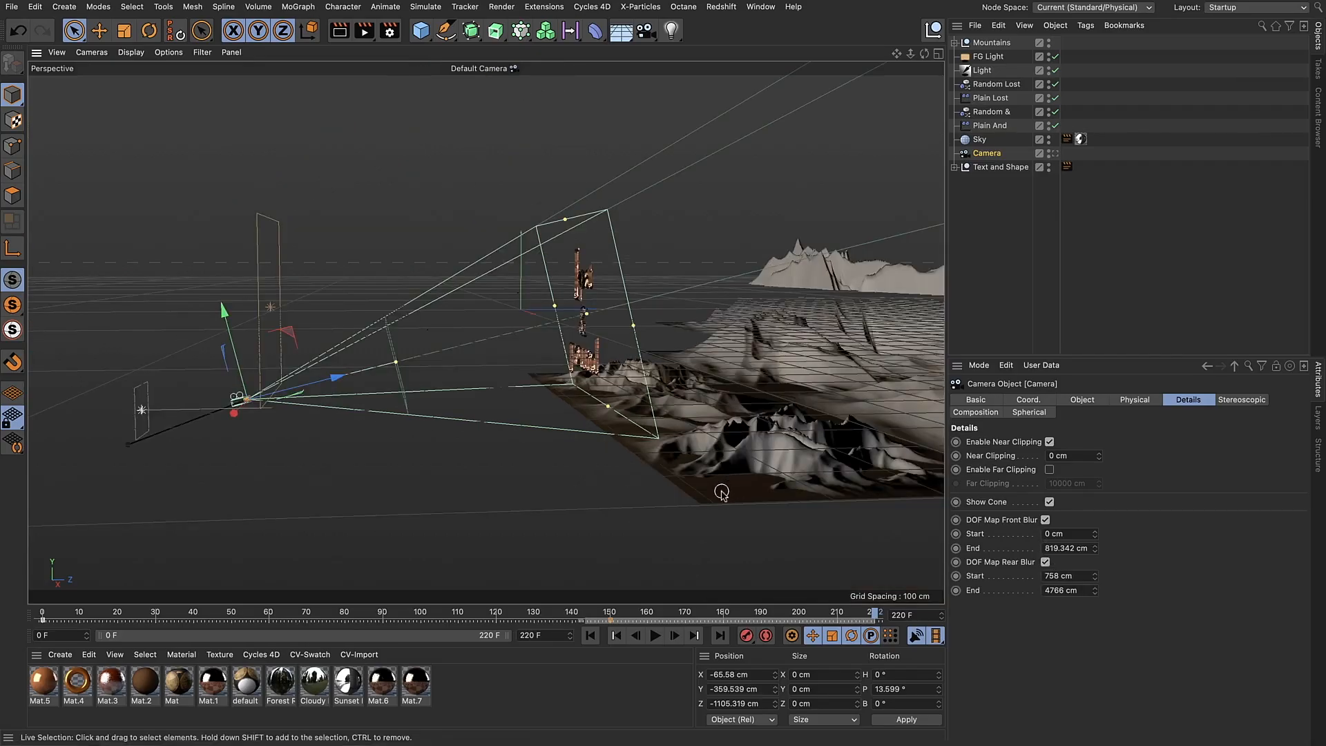
{"action": "left_click_drag", "start_coordinate": [721, 492], "coordinate": [283, 493], "text": "alt"}
{"action": "left_click_drag", "start_coordinate": [424, 435], "coordinate": [290, 435], "text": "alt"}
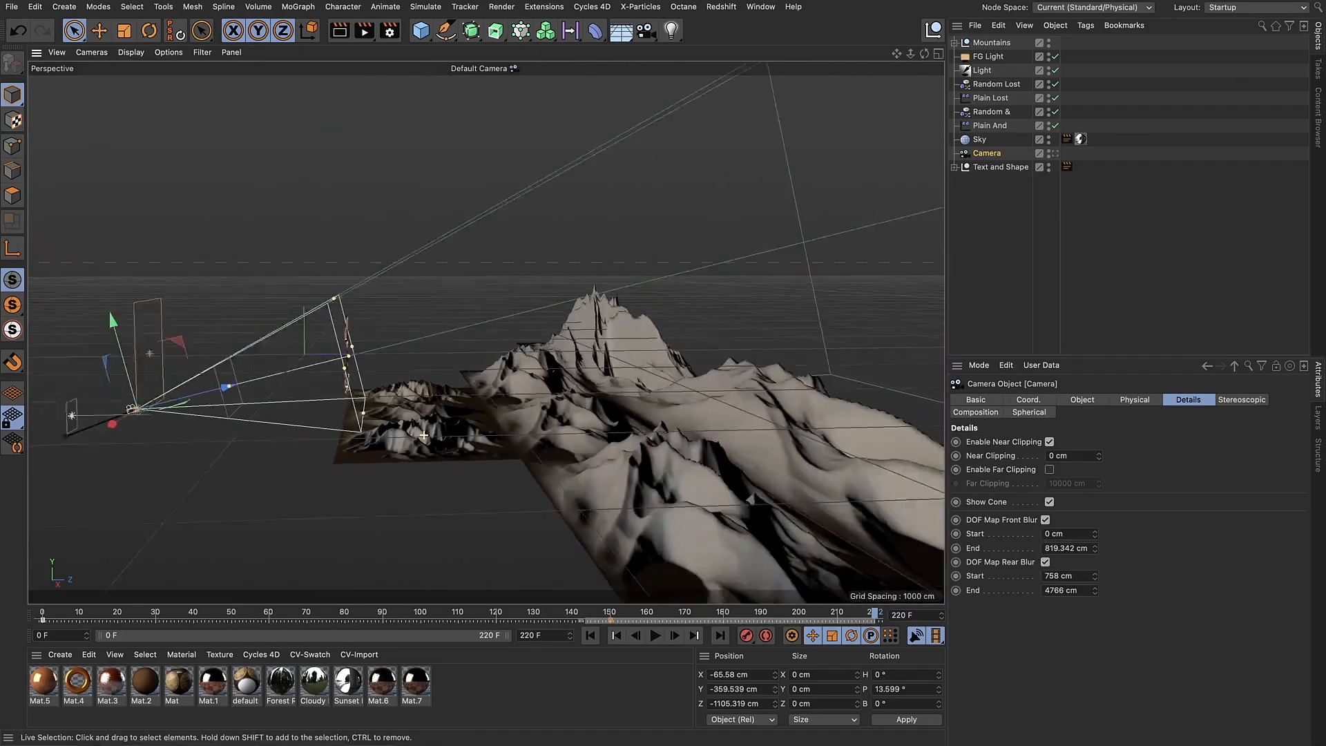
{"action": "scroll", "coordinate": [424, 435], "scroll_direction": "down", "scroll_amount": 2}
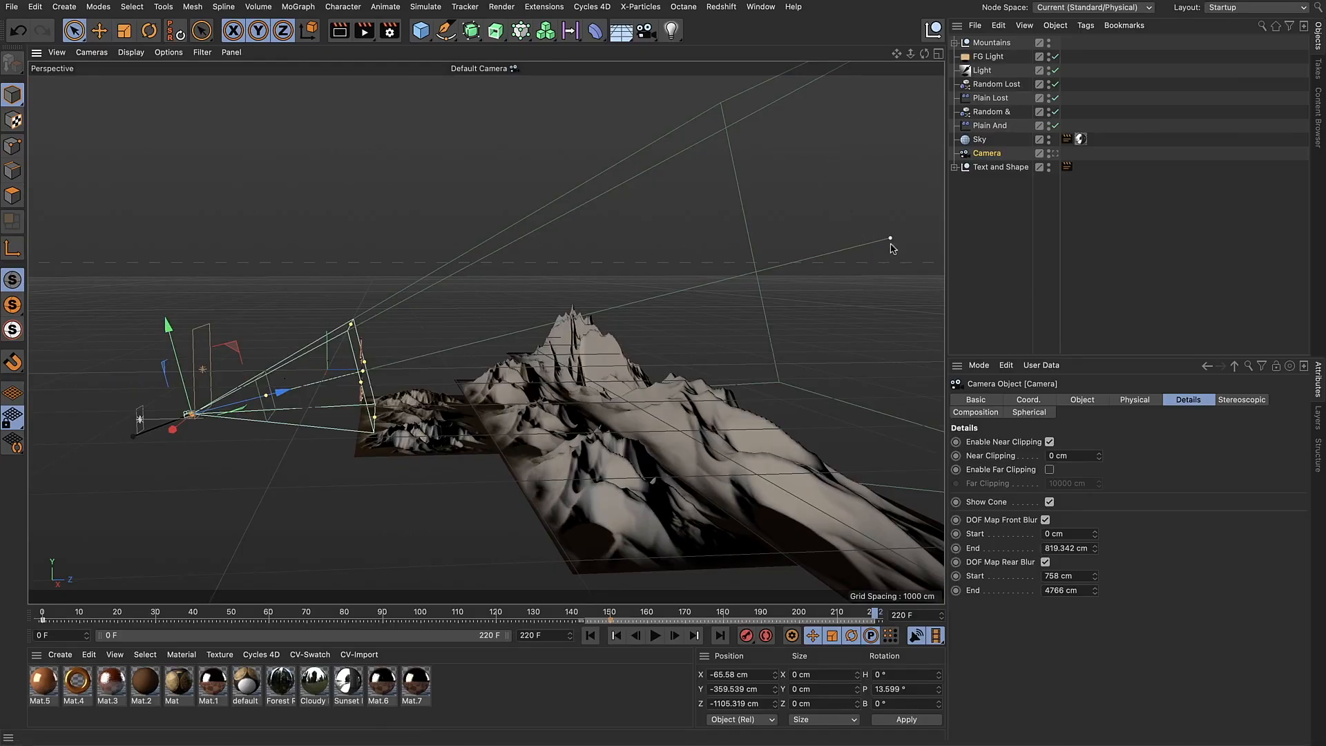
{"action": "left_click_drag", "start_coordinate": [891, 242], "coordinate": [533, 414]}
{"action": "left_click_drag", "start_coordinate": [514, 334], "coordinate": [525, 339]}
Set the rear blur start to 350 cm and look through the scene camera again
{"action": "left_click", "coordinate": [1073, 575]}
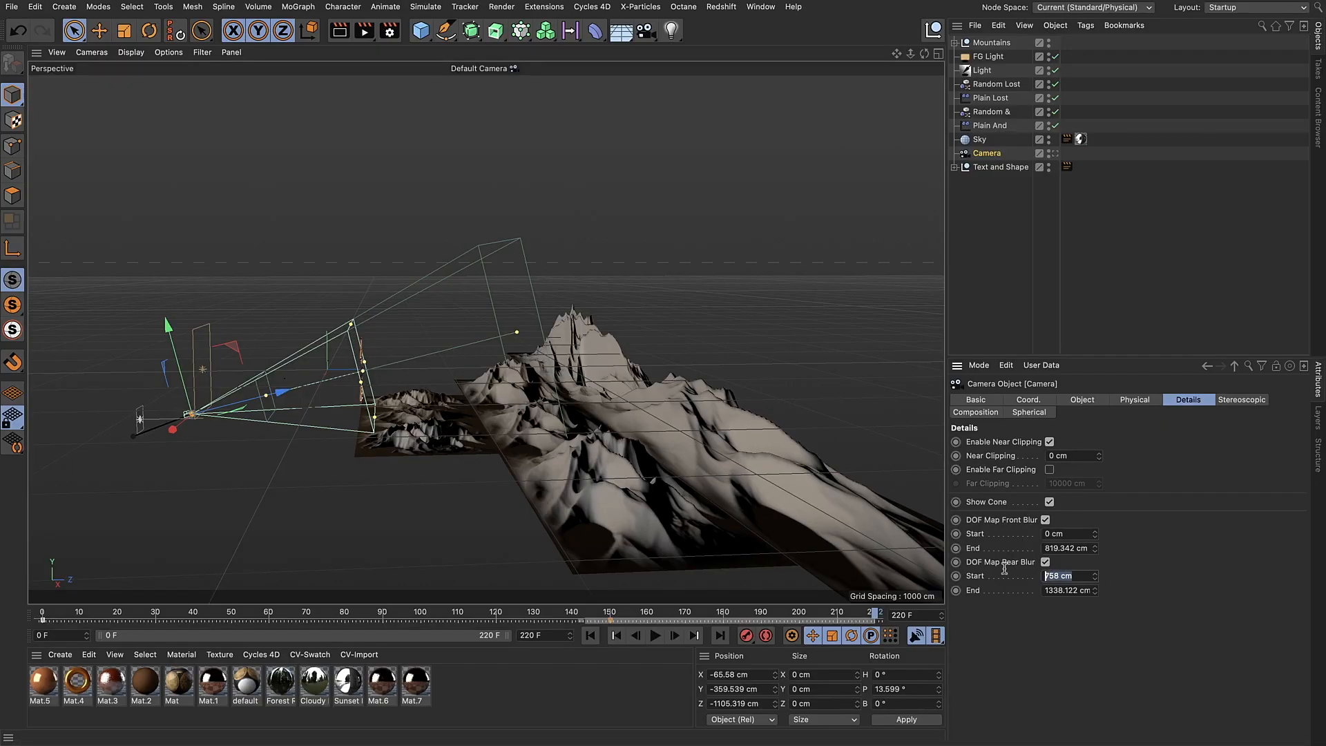
{"action": "type", "text": "5"}
{"action": "type", "text": "50"}
{"action": "key", "text": "Return"}
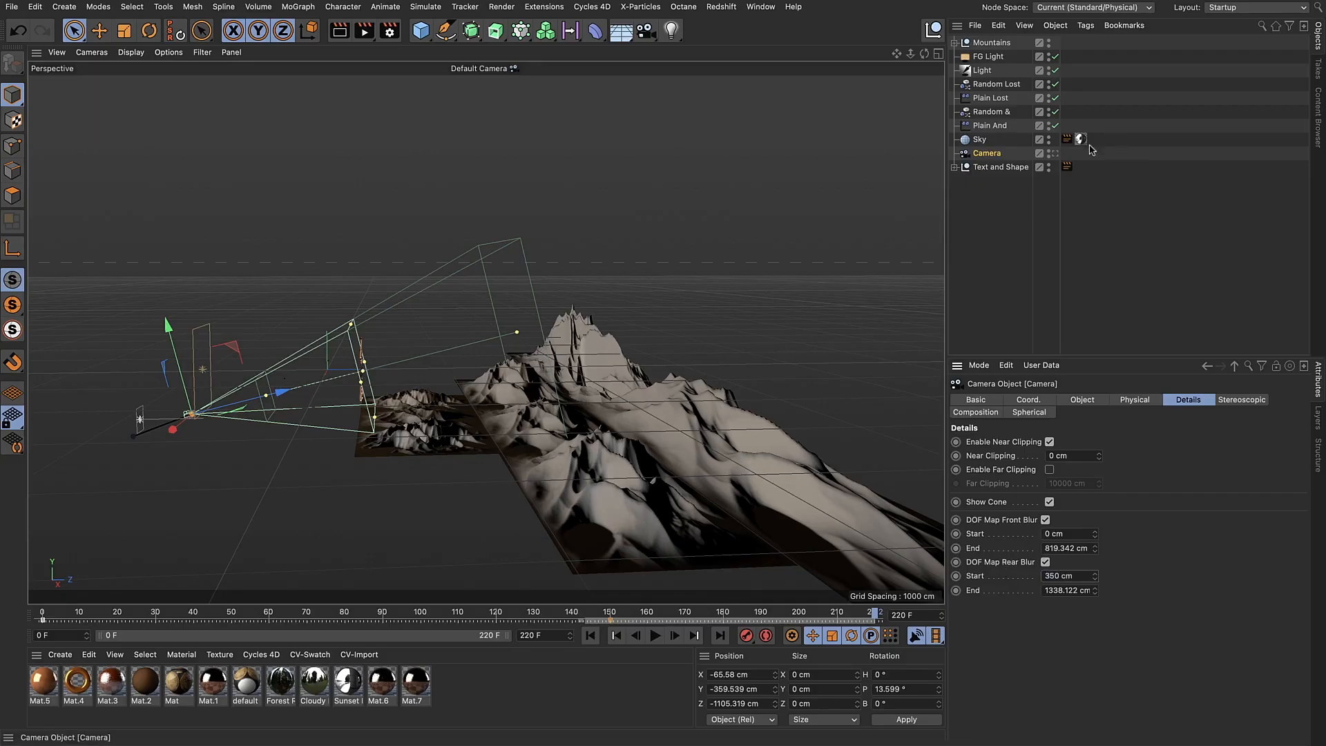
{"action": "left_click", "coordinate": [1054, 153]}
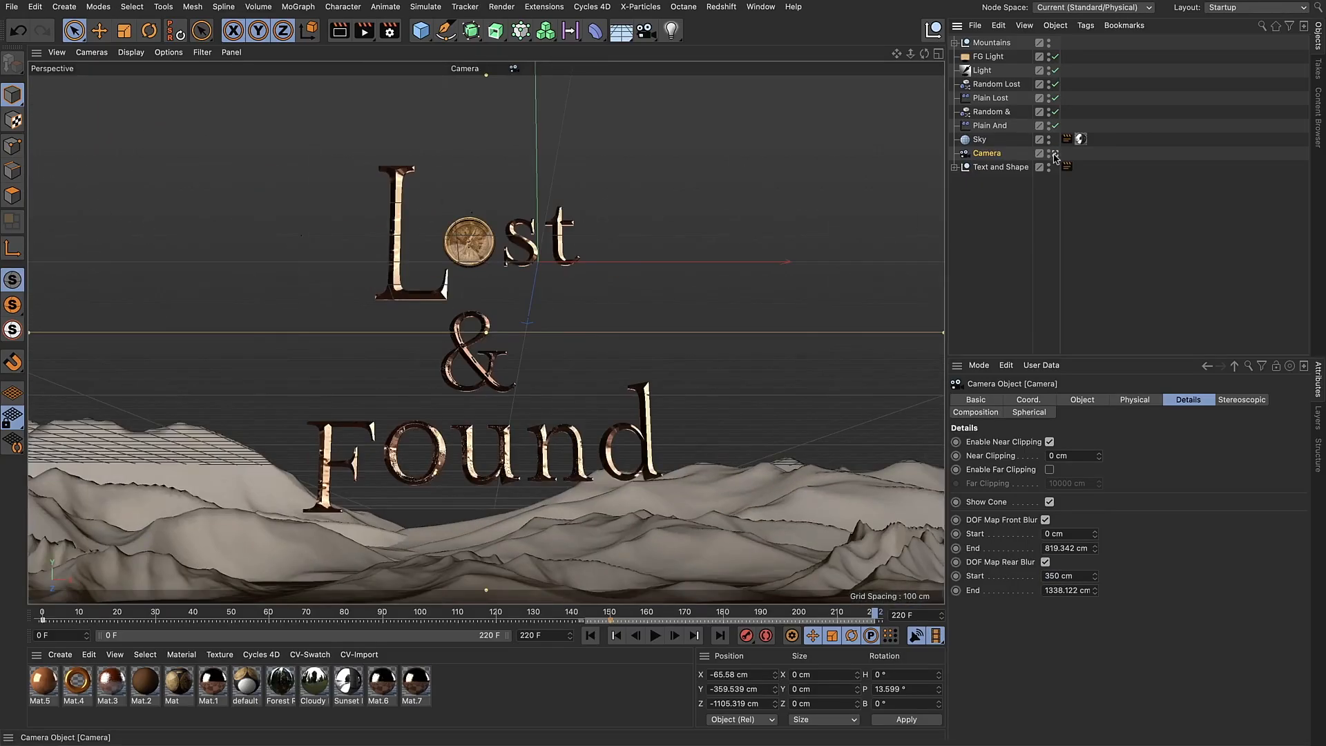
Enable Multi-Pass in the render settings, add a Depth pass and check the output frame range
{"action": "left_click", "coordinate": [390, 31]}
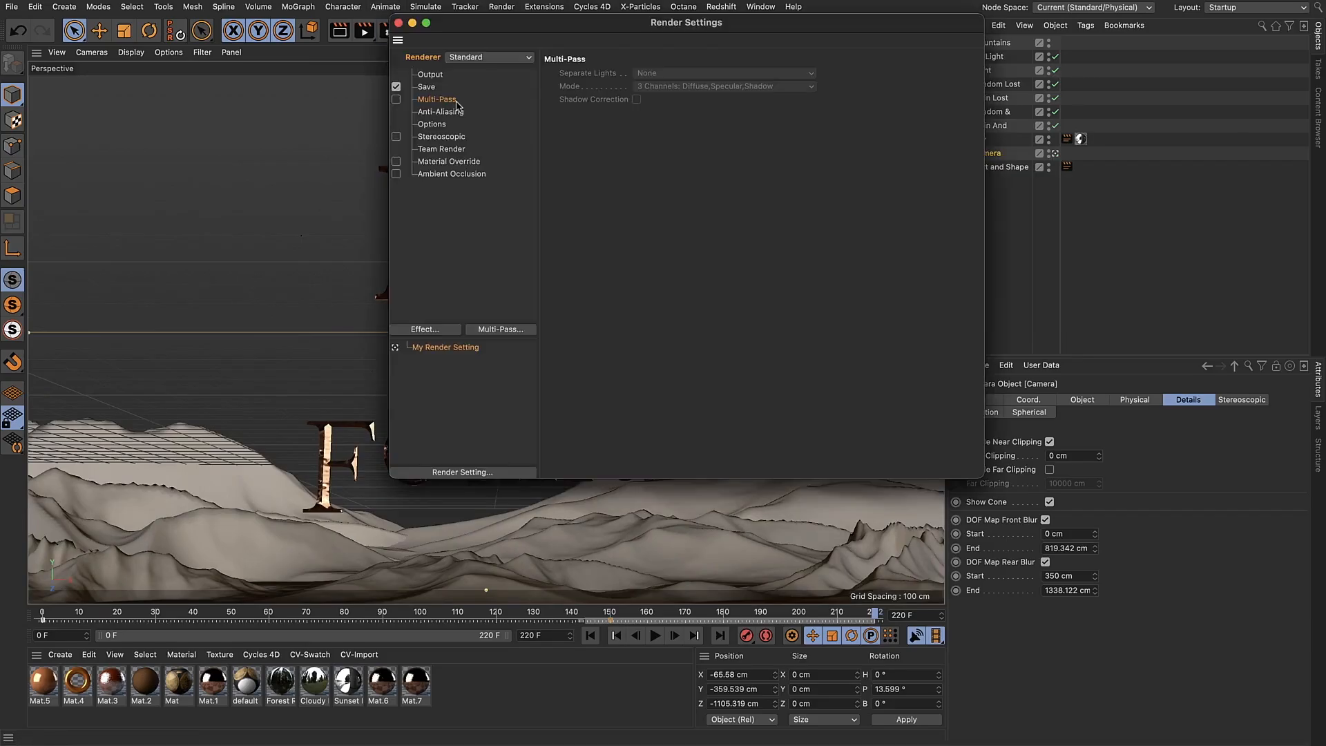
{"action": "left_click", "coordinate": [395, 99]}
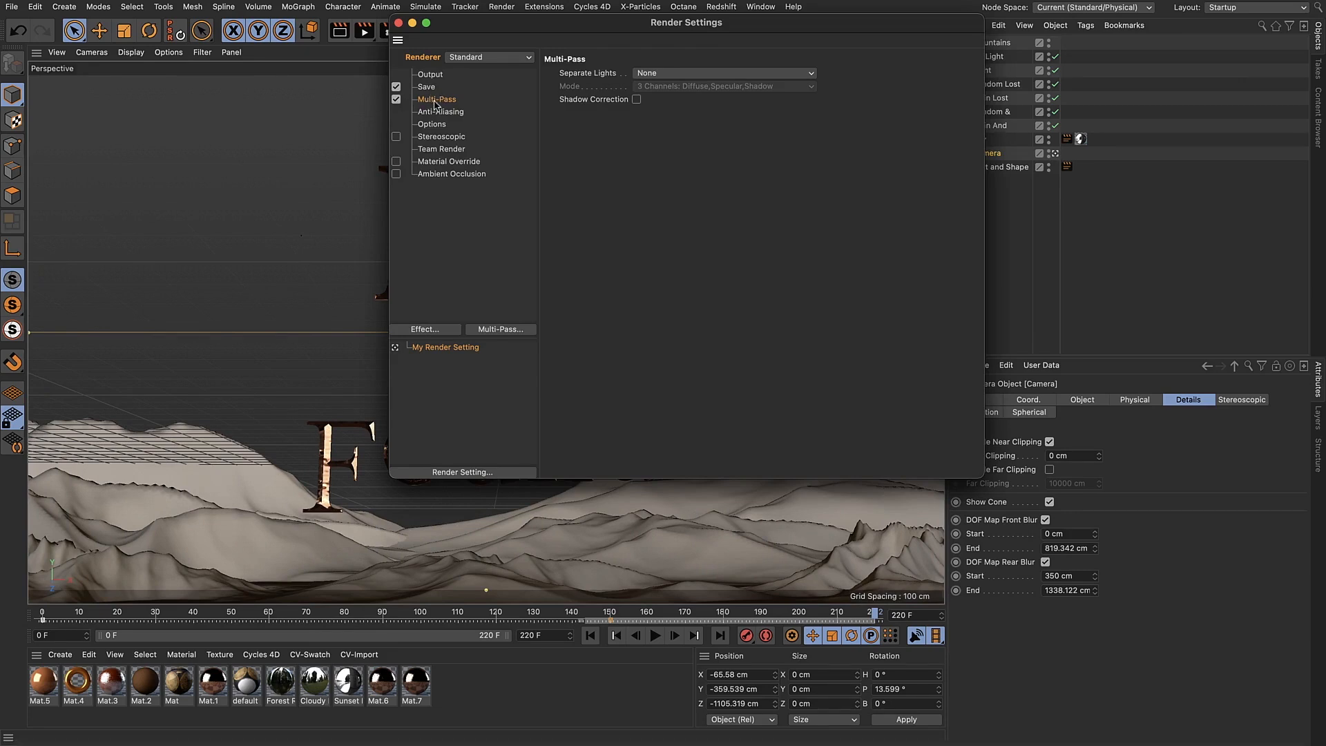
{"action": "right_click", "coordinate": [435, 102]}
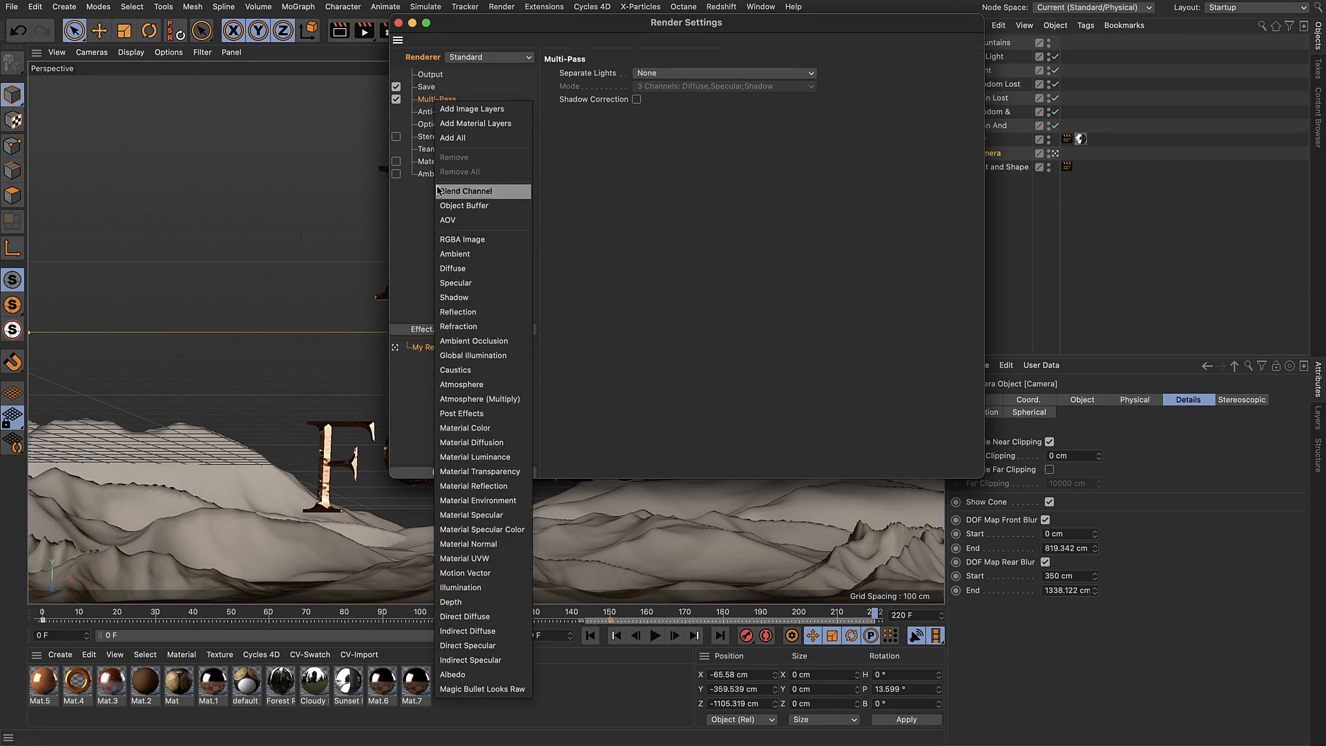
{"action": "left_click", "coordinate": [451, 601]}
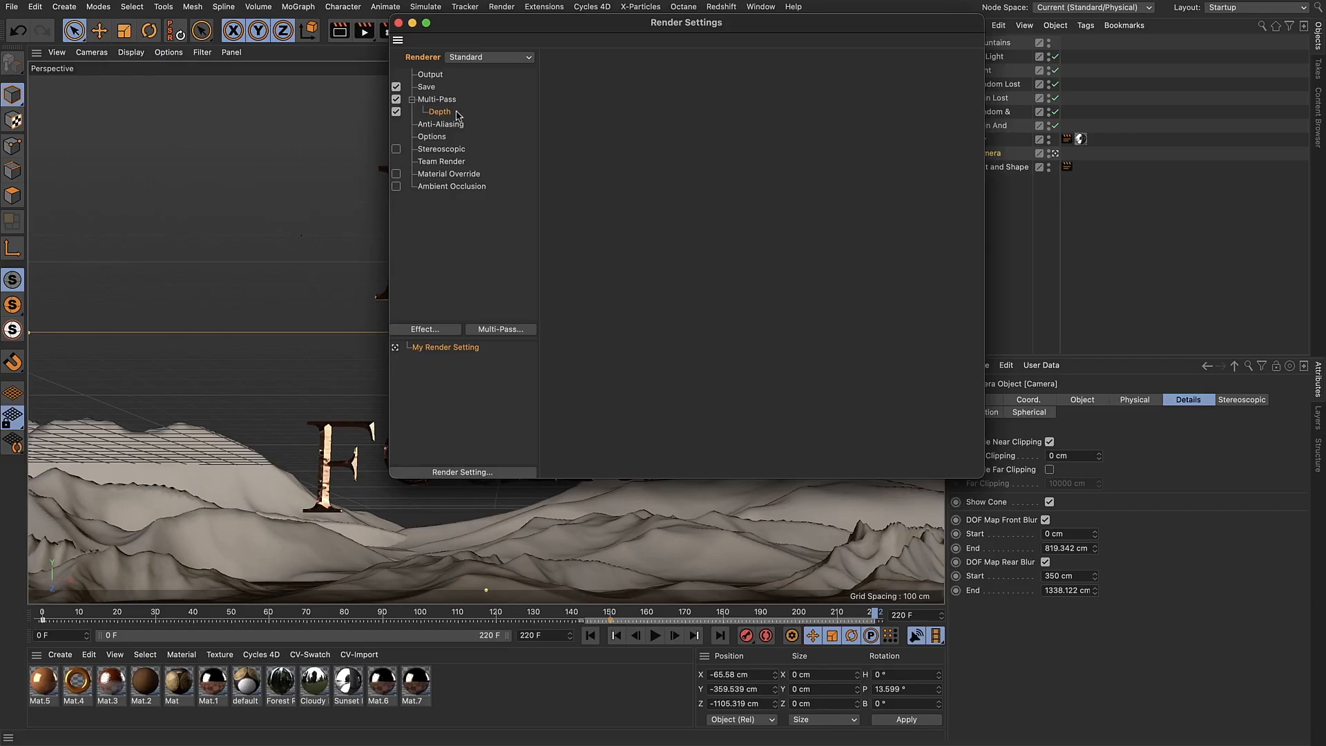
{"action": "left_click", "coordinate": [431, 74]}
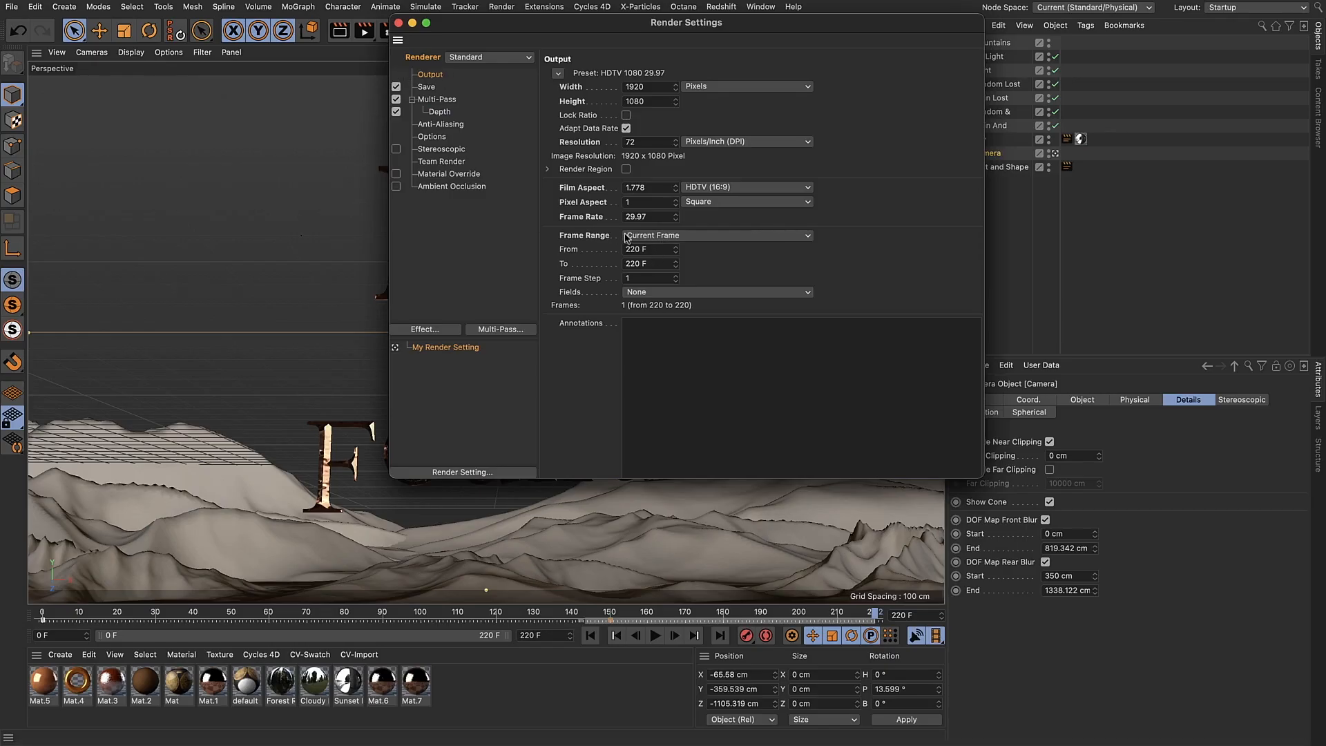
{"action": "left_click", "coordinate": [399, 23]}
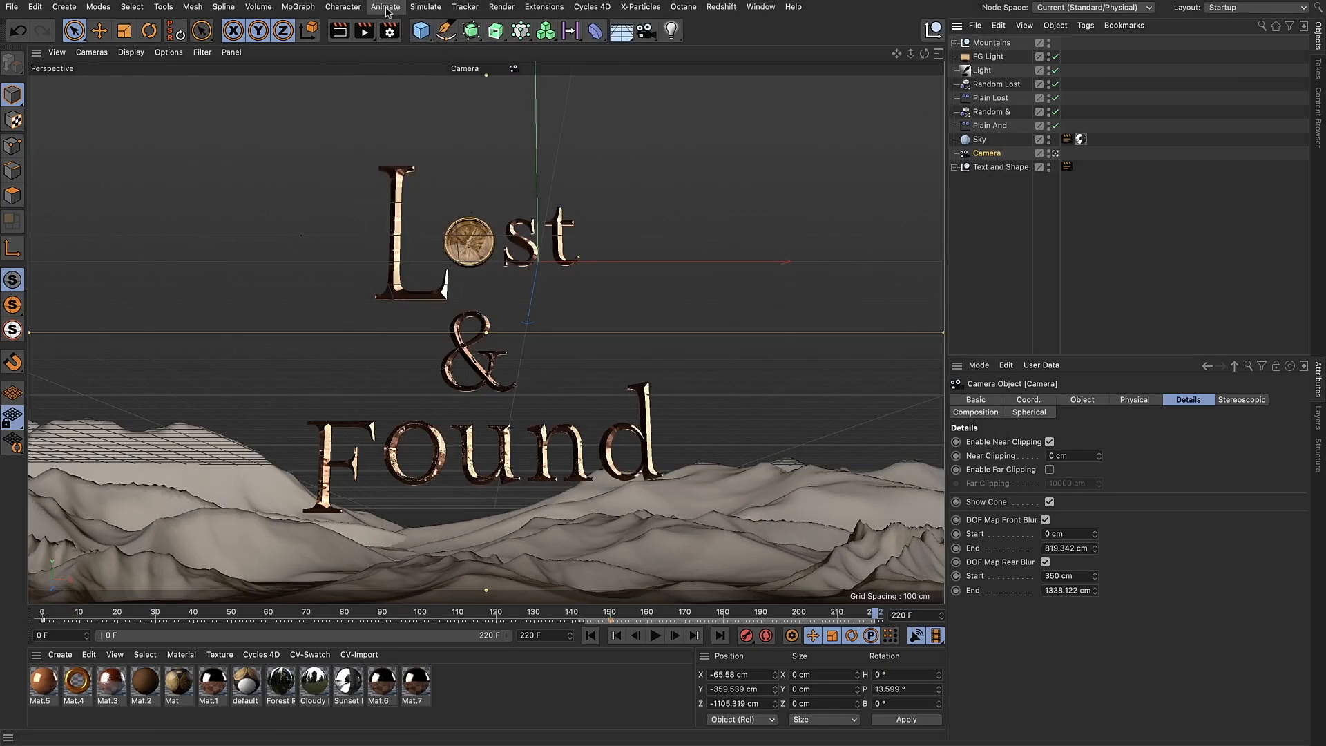
Render frame 220 to the Picture Viewer and inspect its Depth layer as a single pass
{"action": "left_click", "coordinate": [364, 35]}
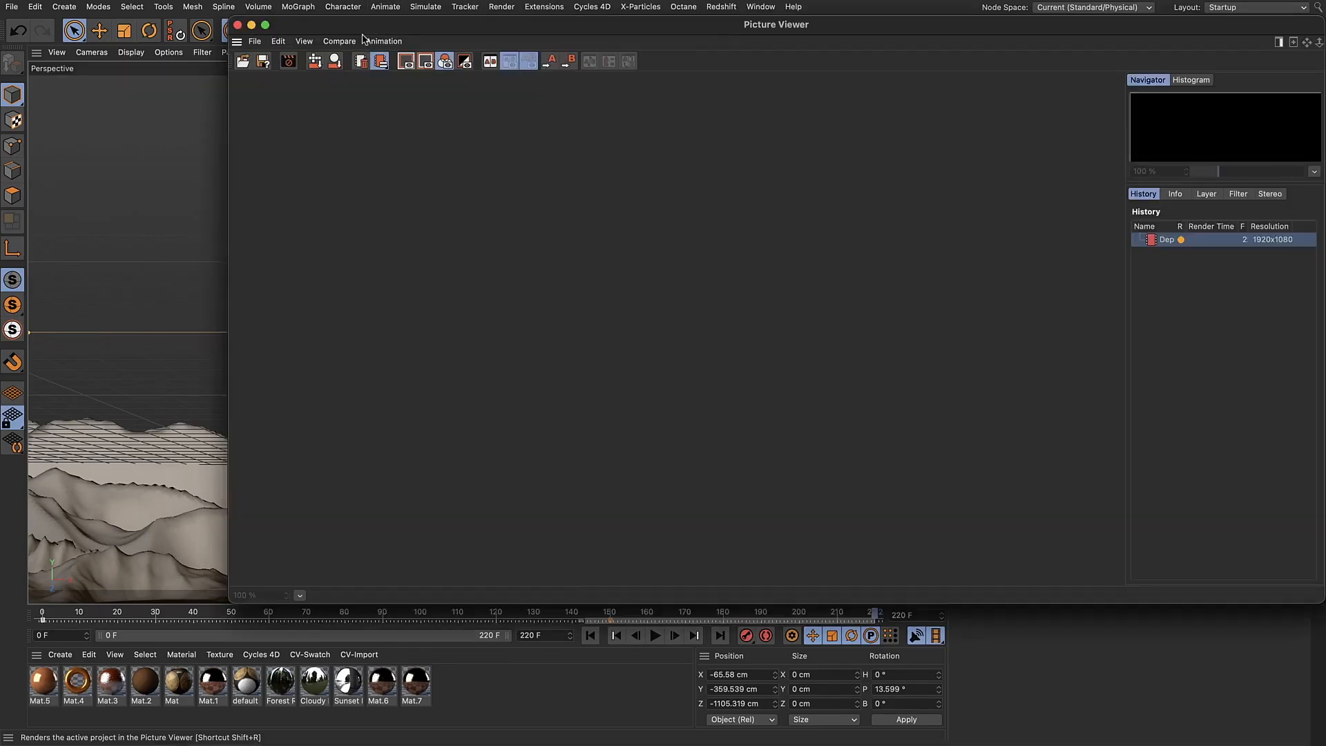
{"action": "left_click_drag", "start_coordinate": [444, 29], "coordinate": [334, 28]}
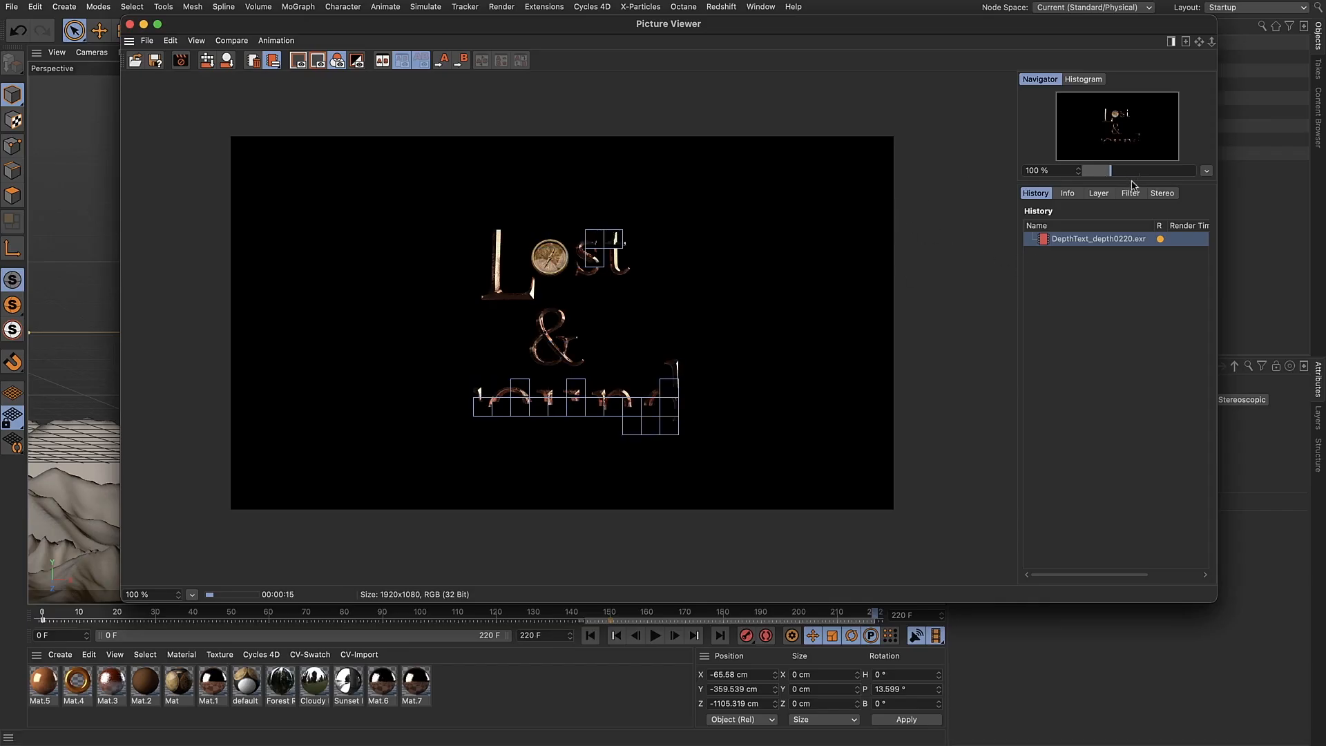
{"action": "left_click", "coordinate": [1100, 193]}
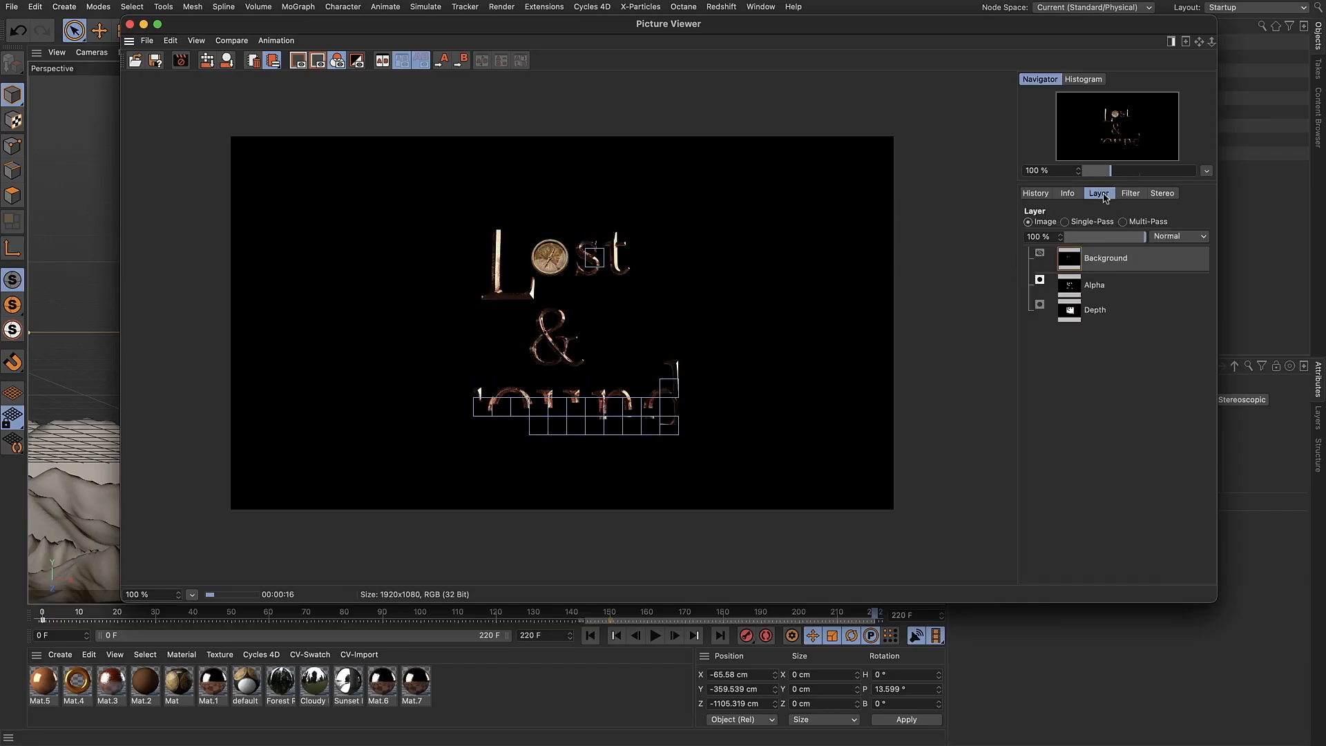
{"action": "left_click", "coordinate": [1064, 222]}
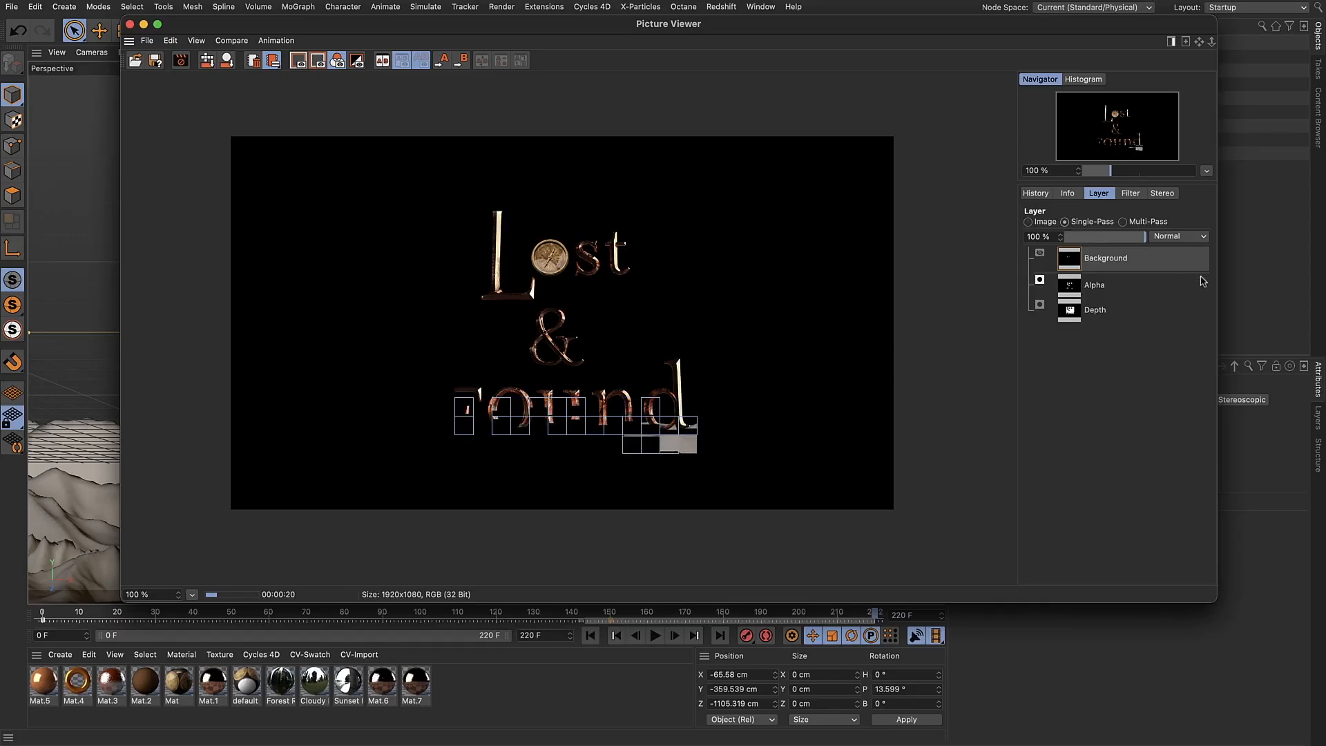
{"action": "left_click", "coordinate": [1110, 311]}
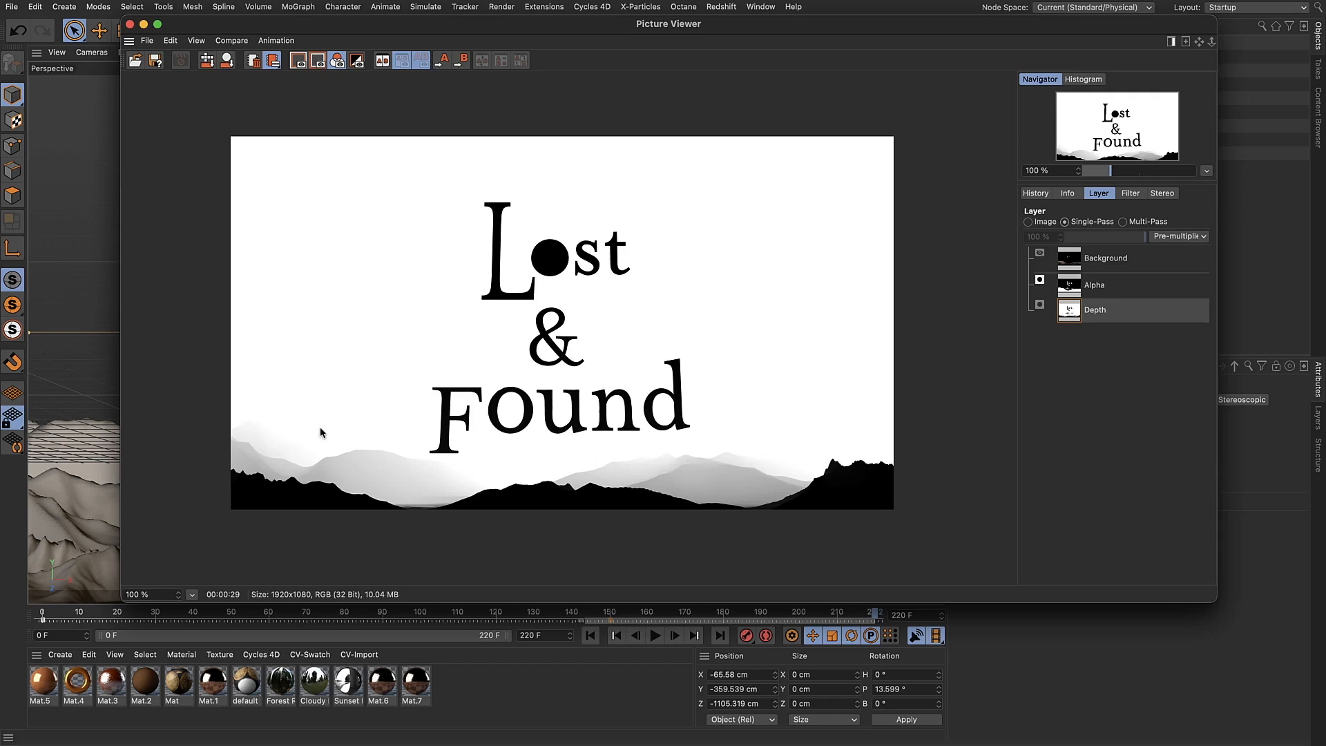
{"action": "left_click", "coordinate": [129, 24]}
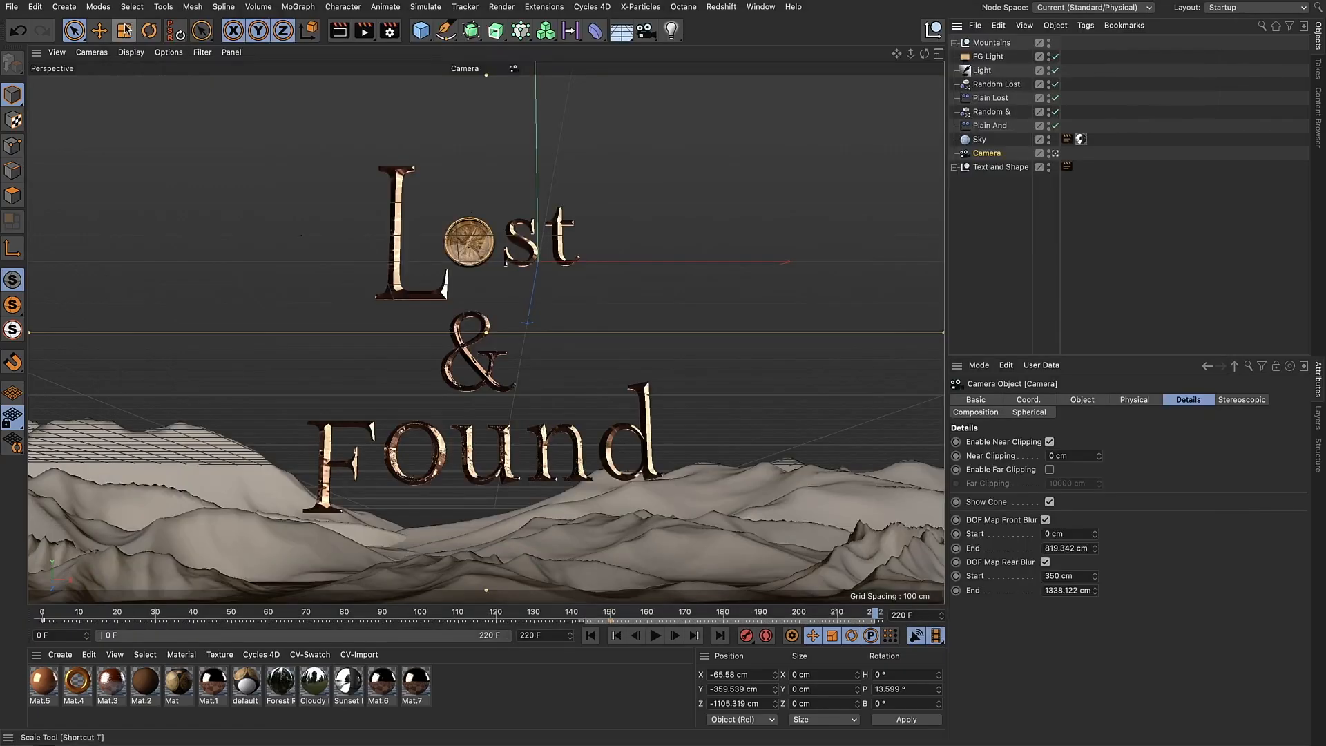
Scrub to frame 93, render it to the Picture Viewer and examine its depth pass
{"action": "left_click", "coordinate": [151, 615]}
{"action": "left_click_drag", "start_coordinate": [151, 617], "coordinate": [395, 611]}
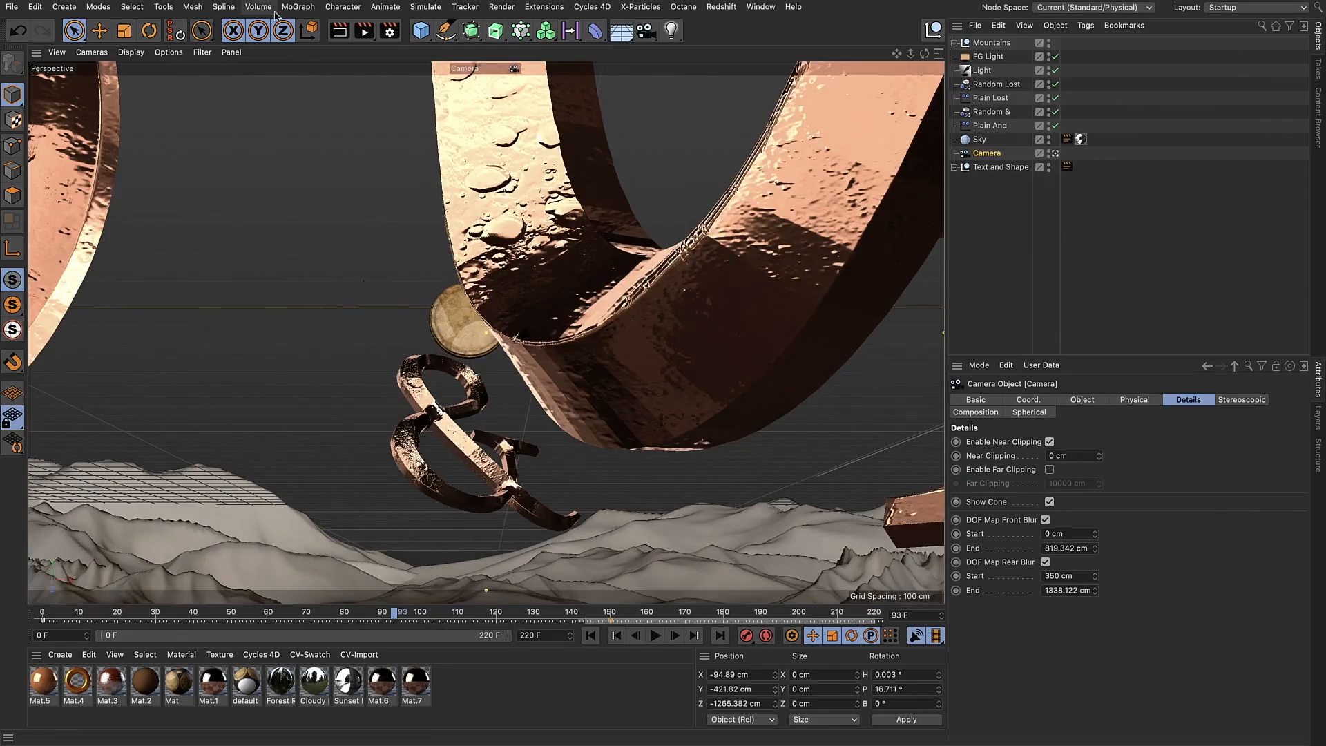
{"action": "left_click", "coordinate": [364, 30]}
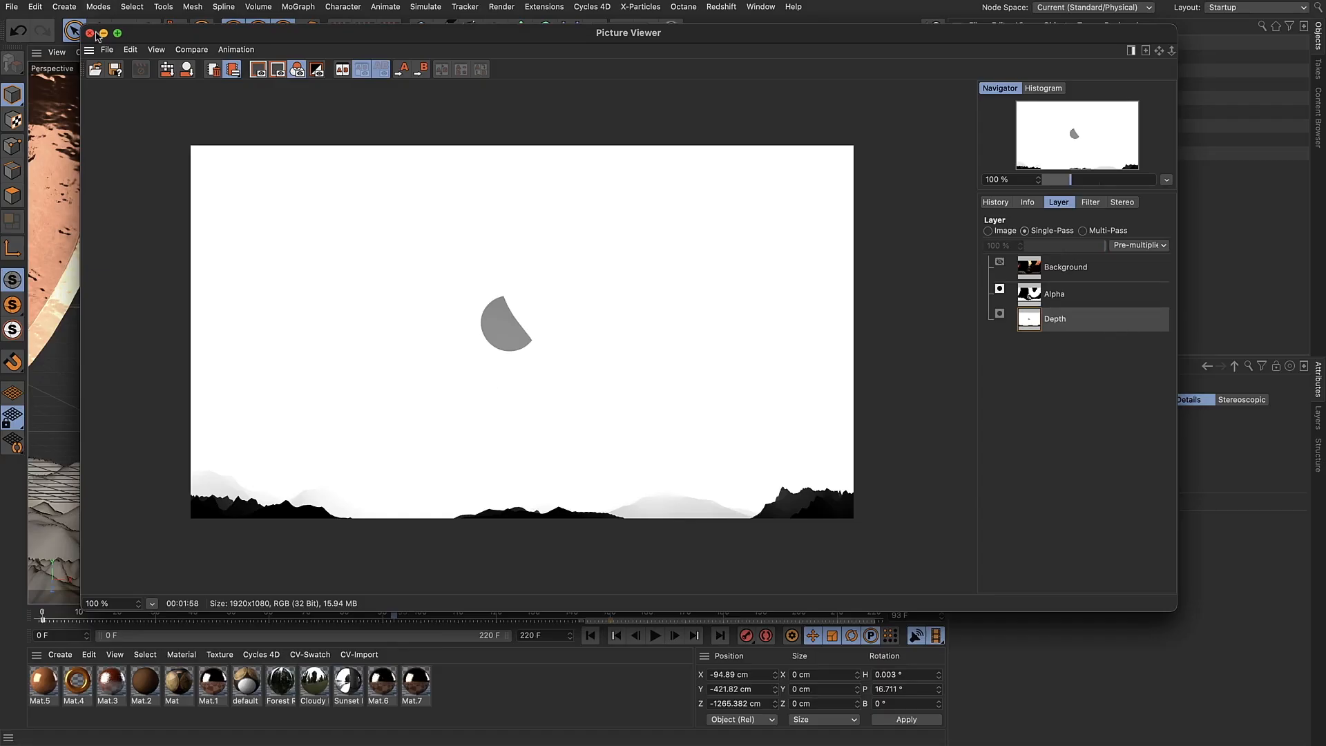
{"action": "left_click", "coordinate": [89, 33]}
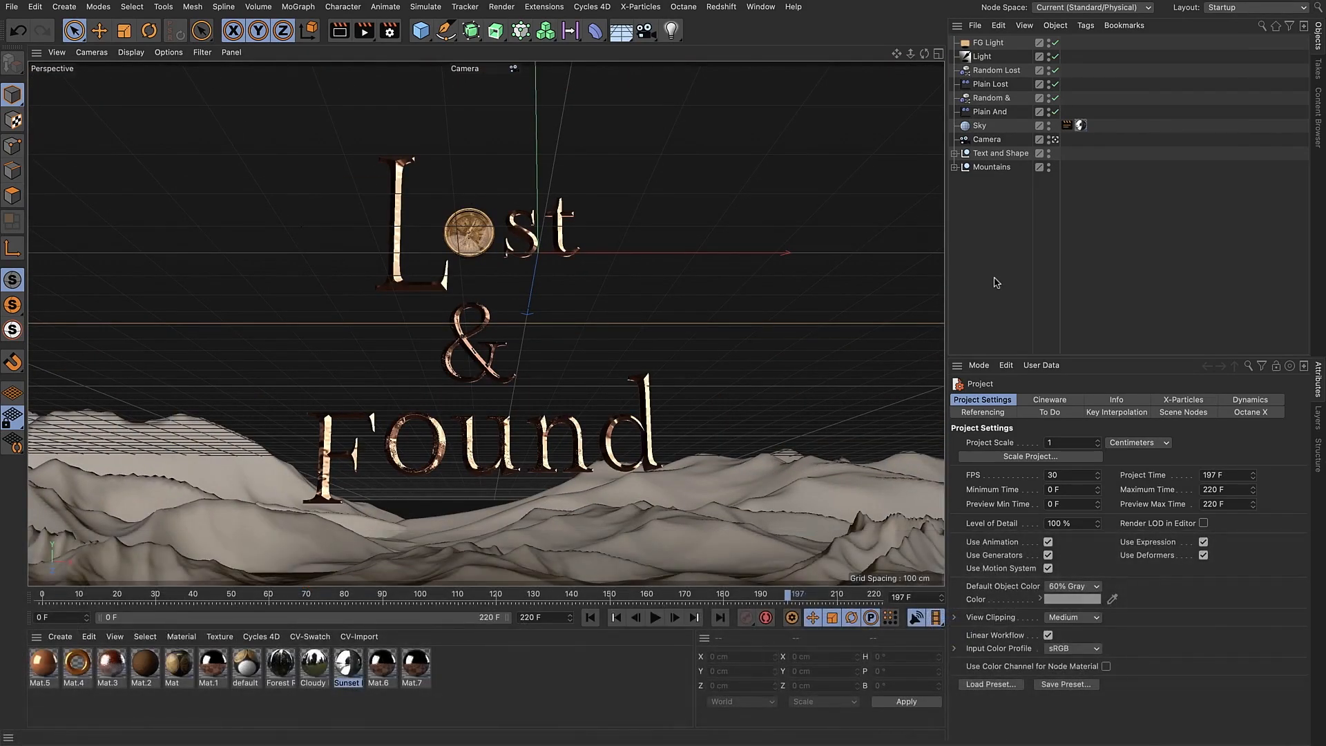
Review the Text and Shape and Mountains groups and scrub the animation to frame 155
{"action": "left_click", "coordinate": [988, 153]}
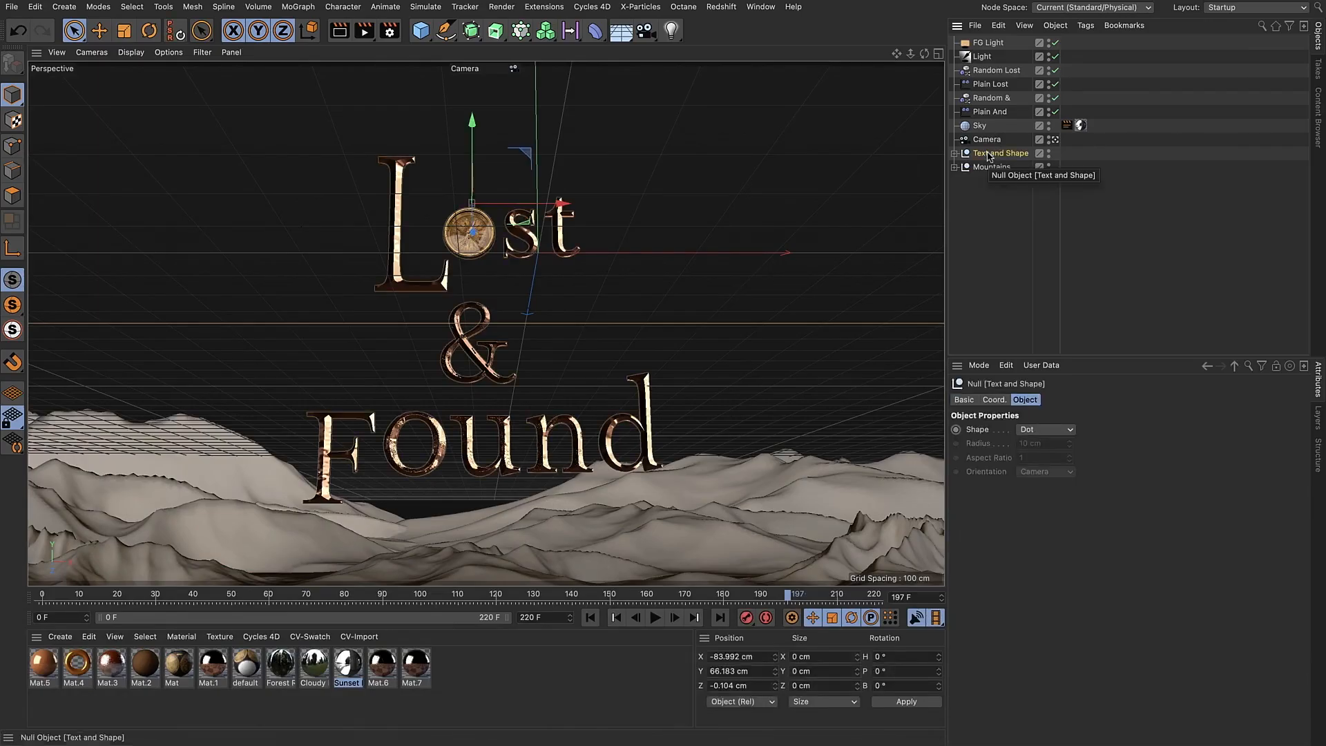
{"action": "left_click", "coordinate": [986, 169]}
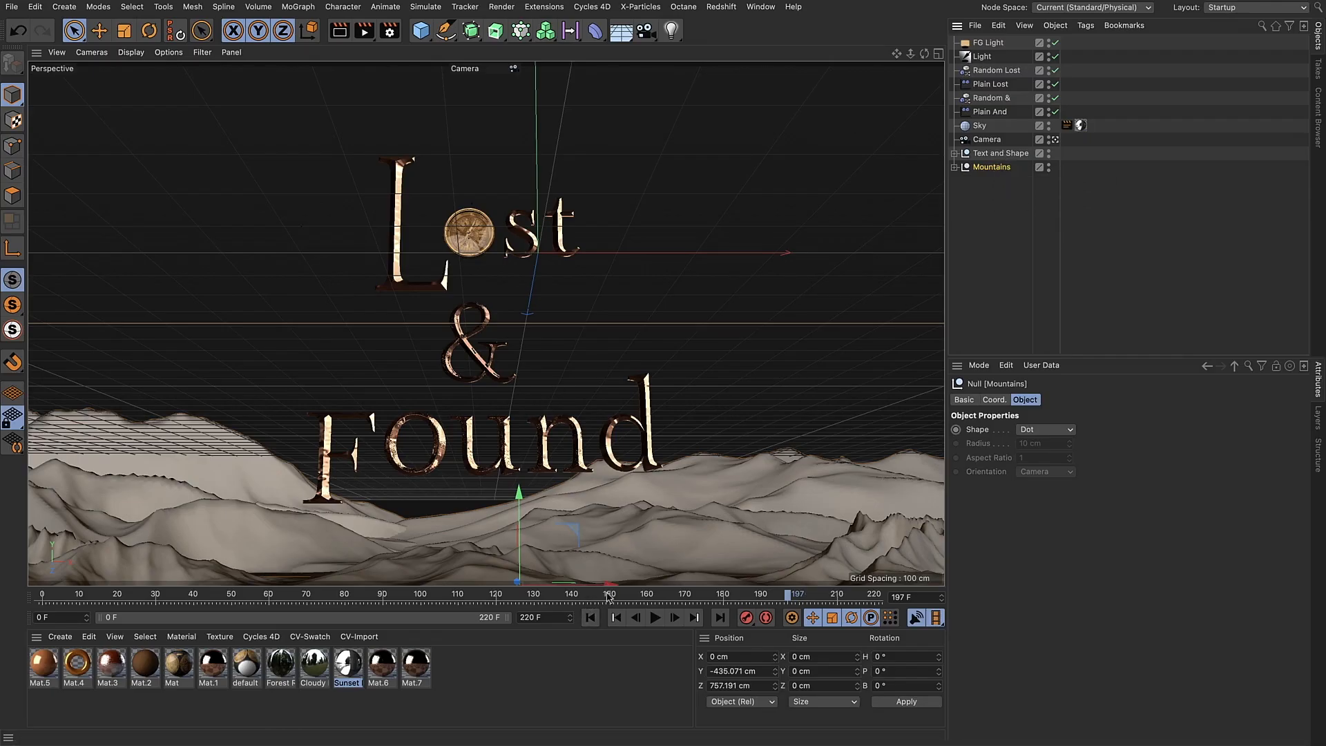
{"action": "mouse_move", "coordinate": [609, 598]}
{"action": "left_mouse_down"}
{"action": "mouse_move", "coordinate": [434, 598]}
{"action": "mouse_move", "coordinate": [628, 598]}
{"action": "left_mouse_up"}
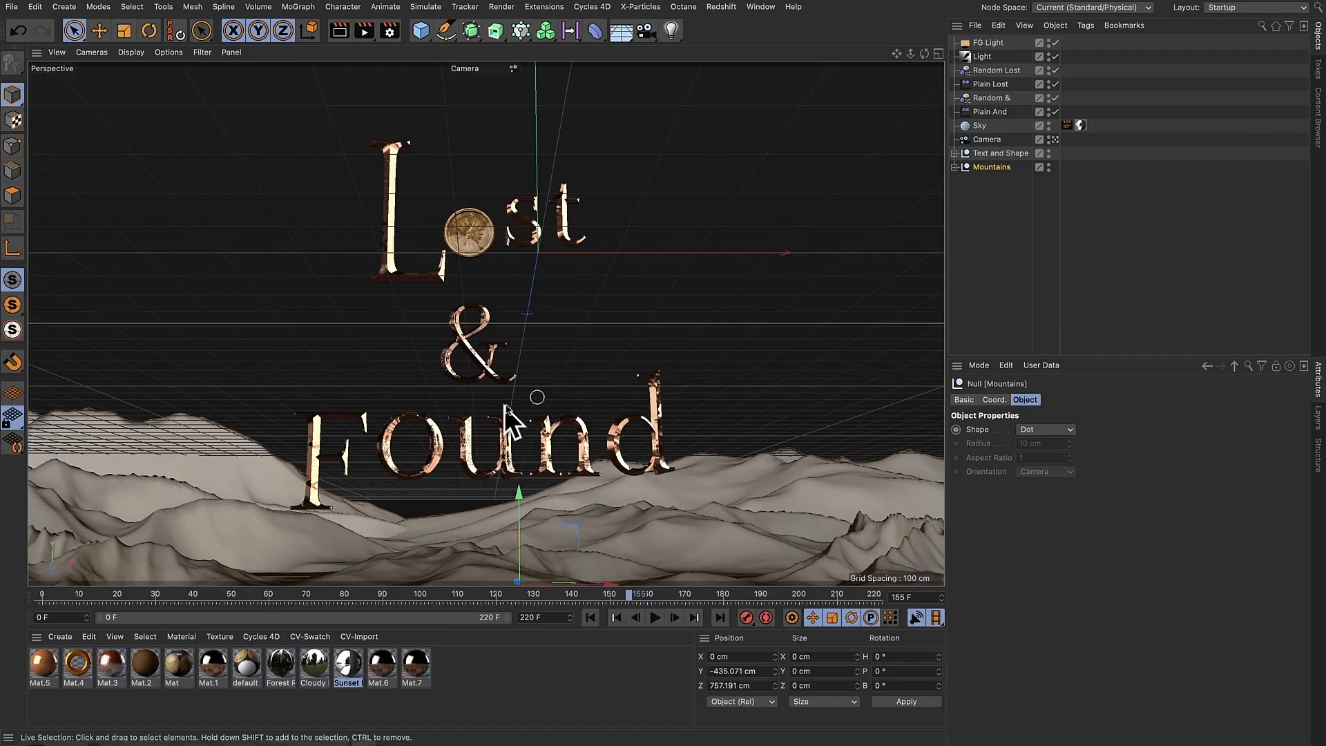
{"action": "left_click", "coordinate": [1006, 230]}
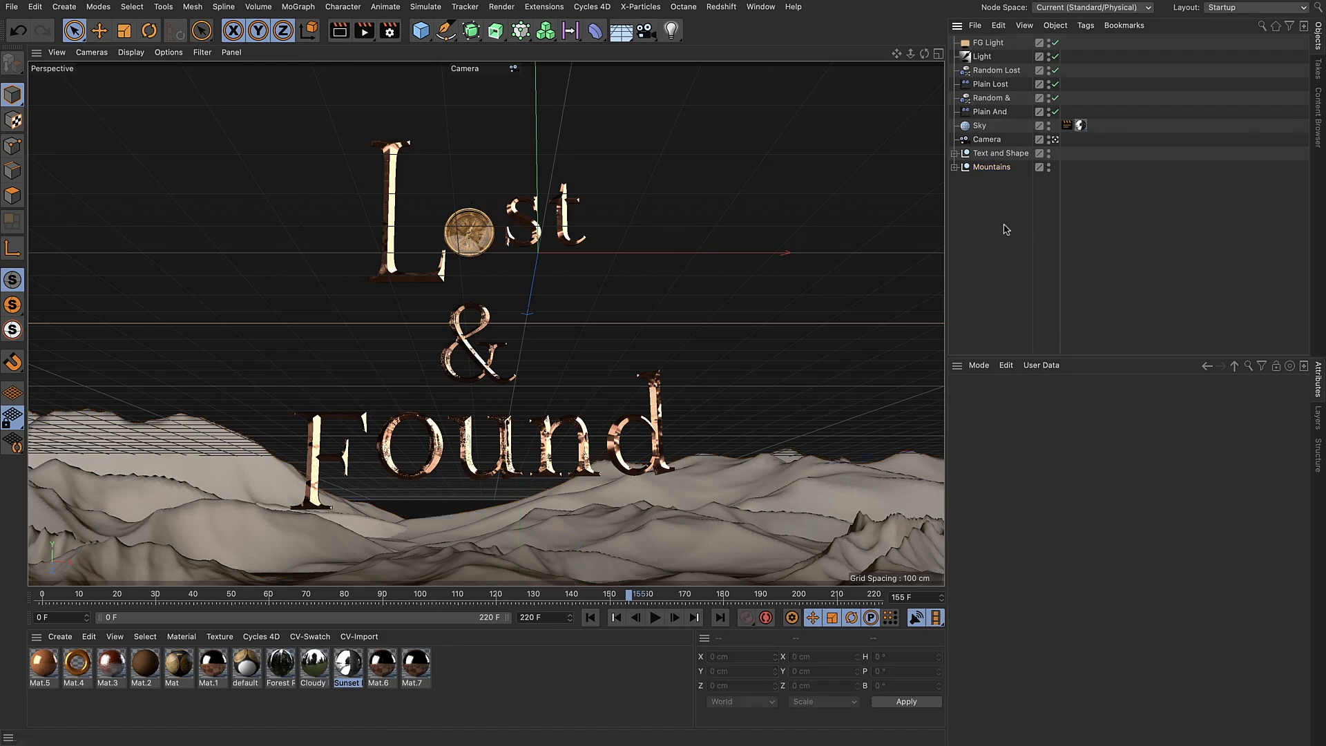
Hide the Mountains group in the viewport and render, and set the render output preset to HDTV 1080 29.97
{"action": "double_click", "coordinate": [1048, 167], "text": "alt"}
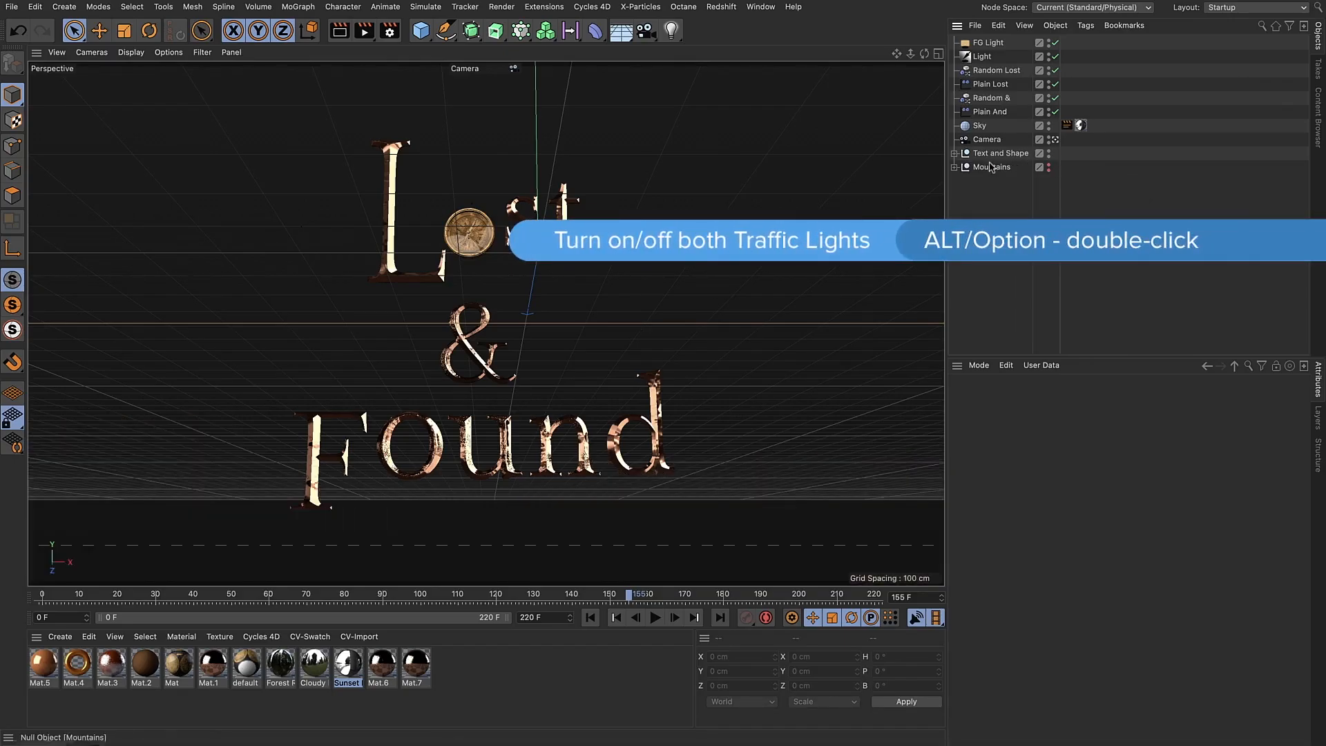
{"action": "left_click", "coordinate": [388, 31]}
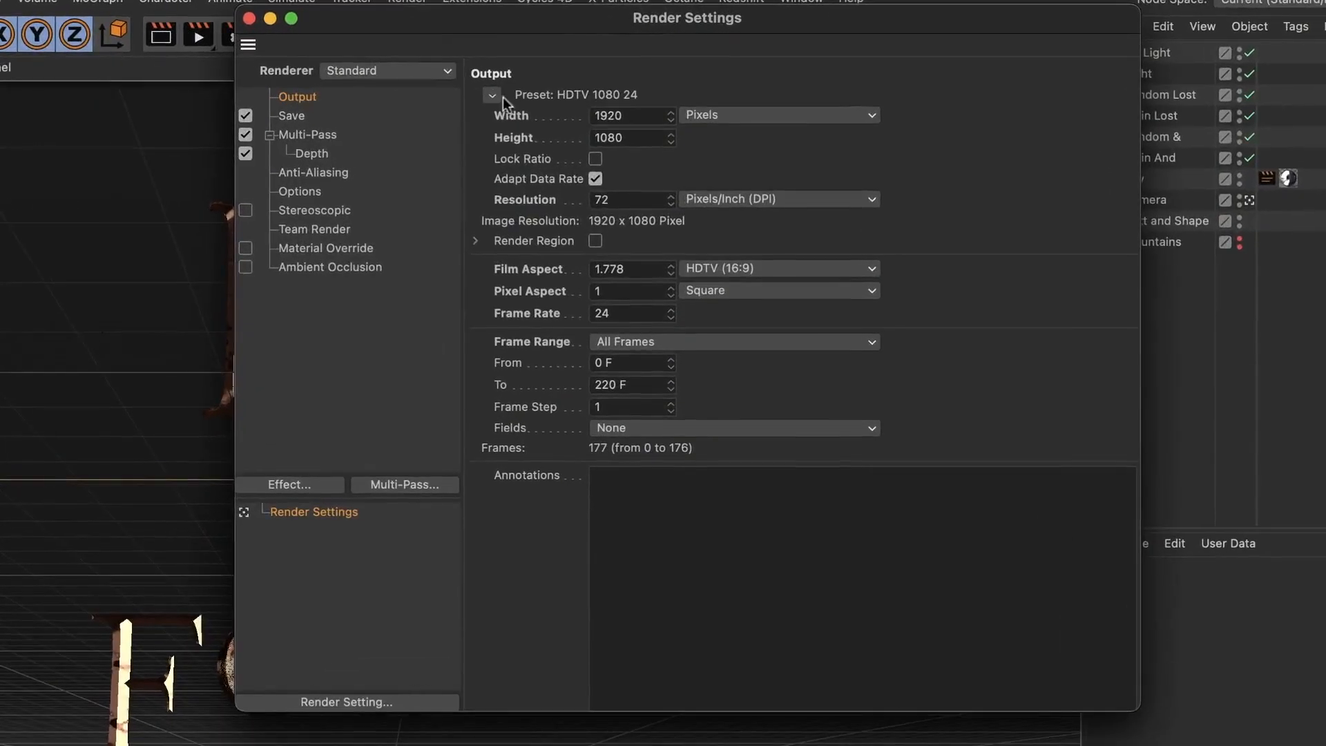
{"action": "left_click", "coordinate": [557, 71]}
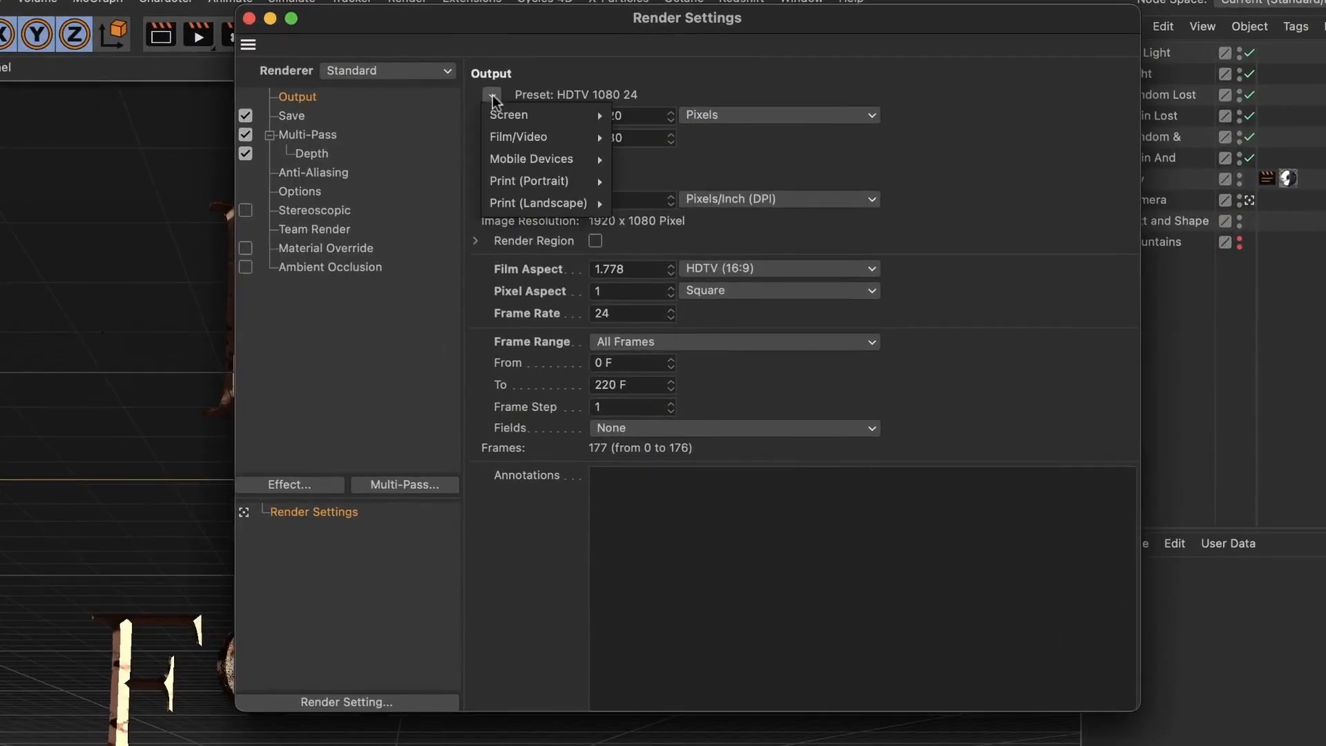
{"action": "mouse_move", "coordinate": [506, 136]}
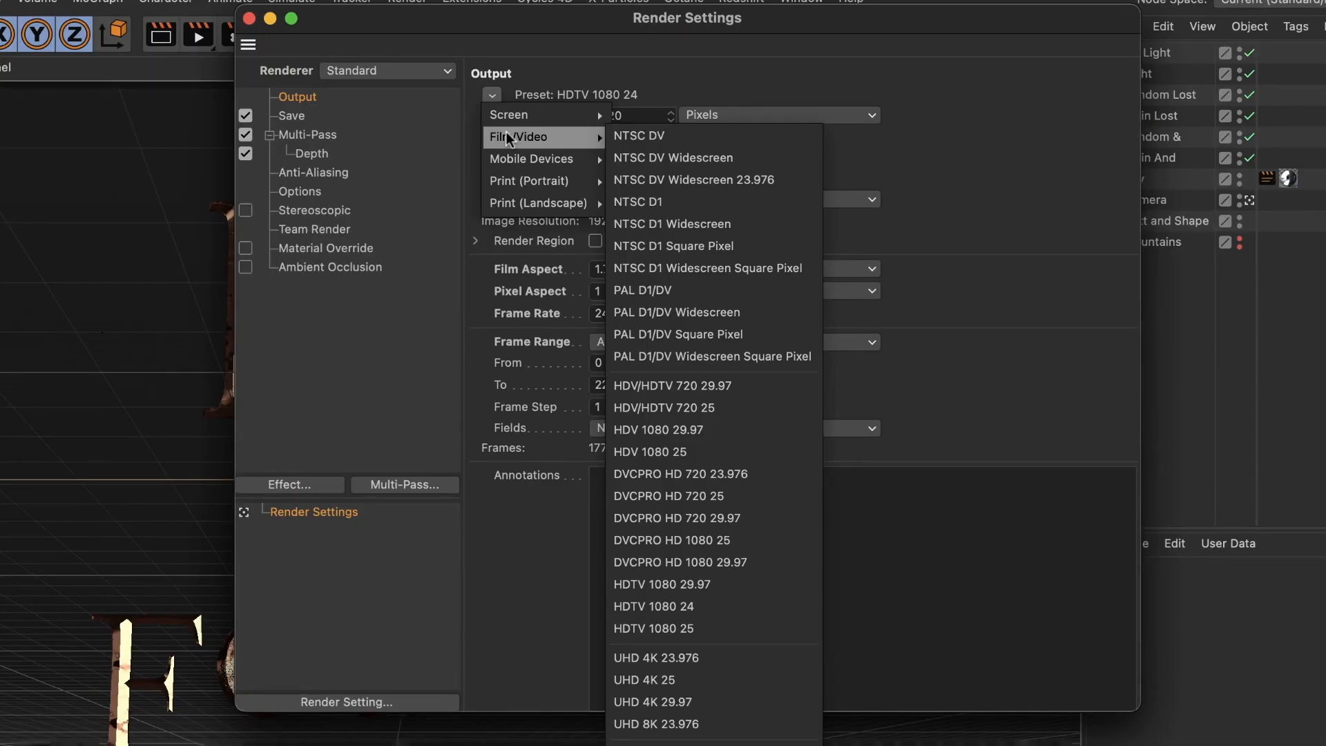
{"action": "left_click", "coordinate": [715, 583]}
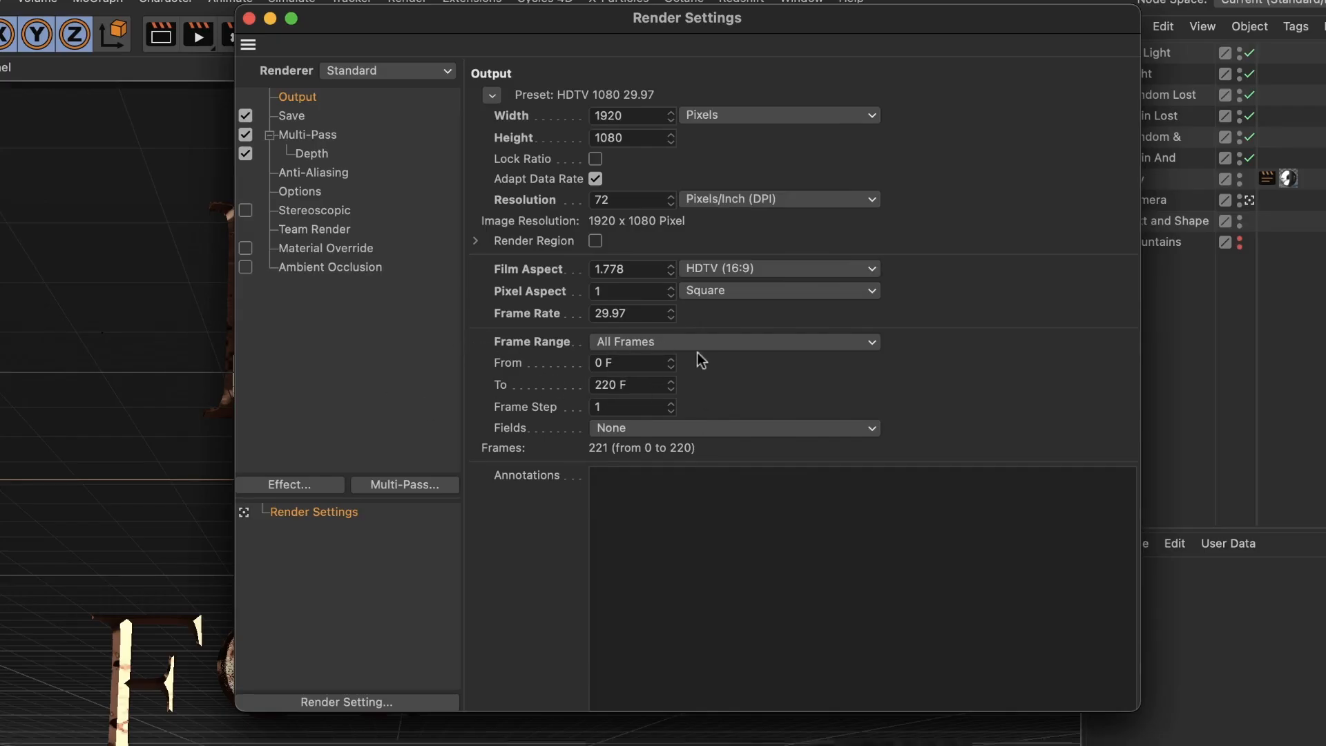
Set the regular image's save location to a new Desktop folder named Lost and Found Rend, keeping $prj as the file name
{"action": "left_click", "coordinate": [288, 118]}
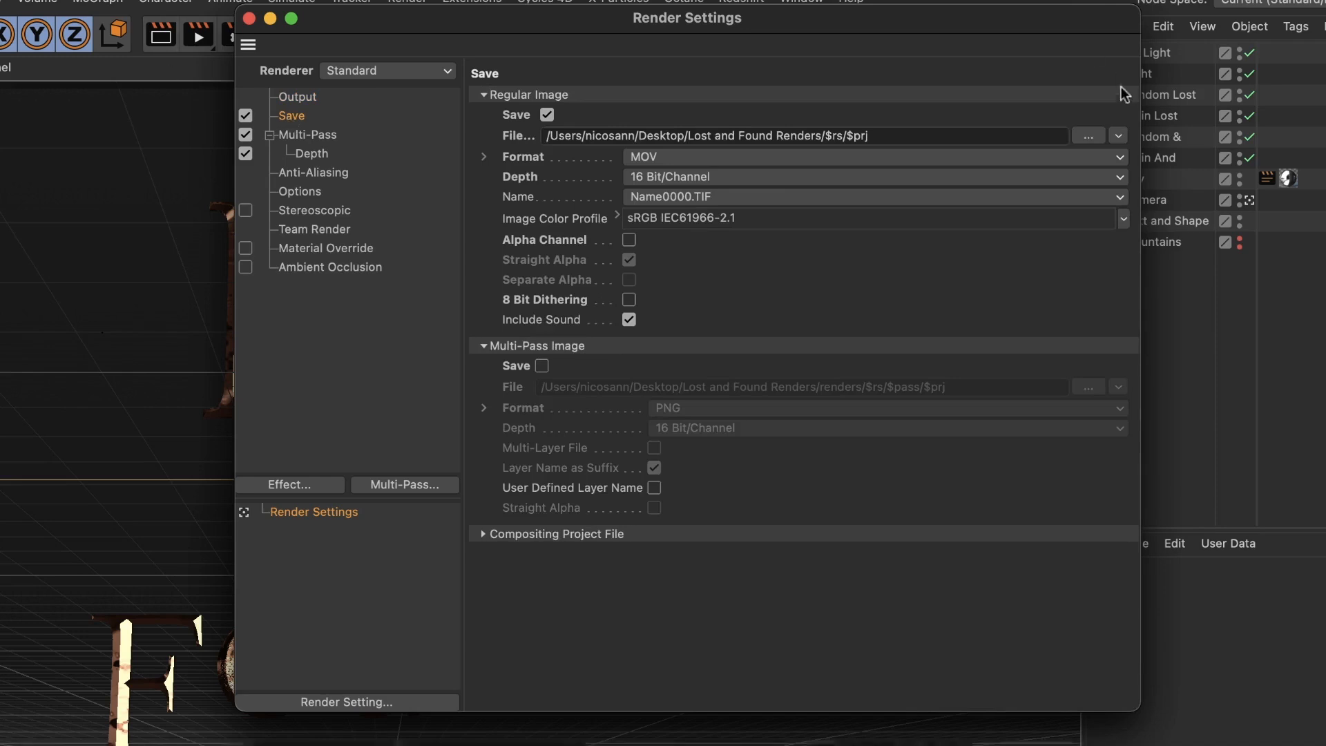
{"action": "left_click", "coordinate": [1086, 136]}
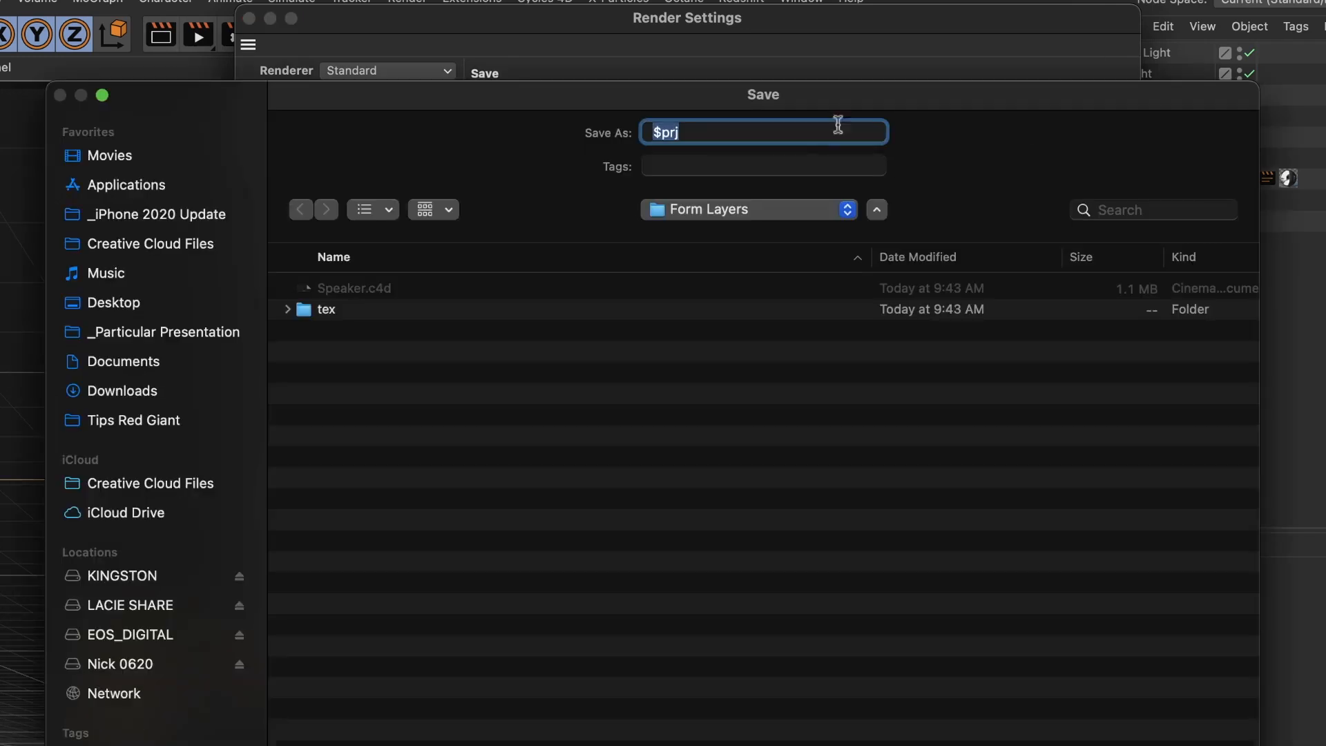
{"action": "left_click", "coordinate": [107, 305]}
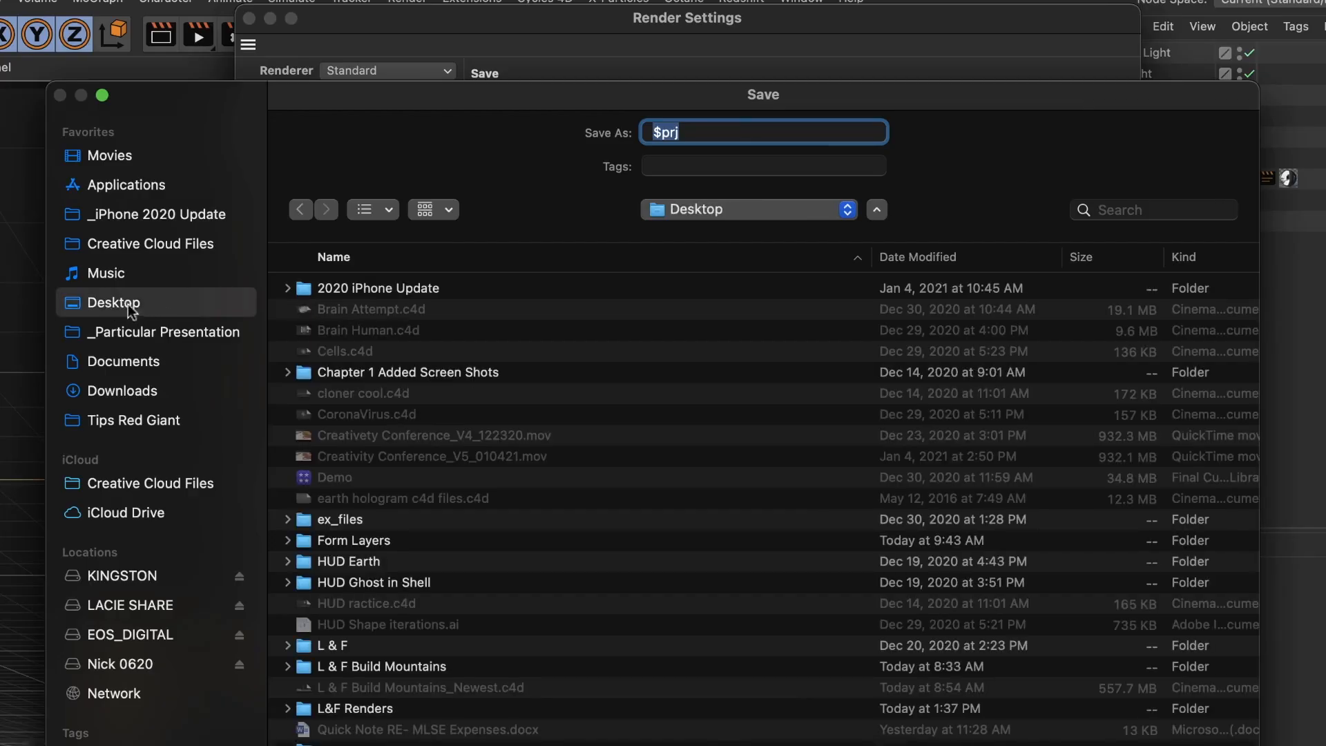
{"action": "key", "text": "shift+super+n"}
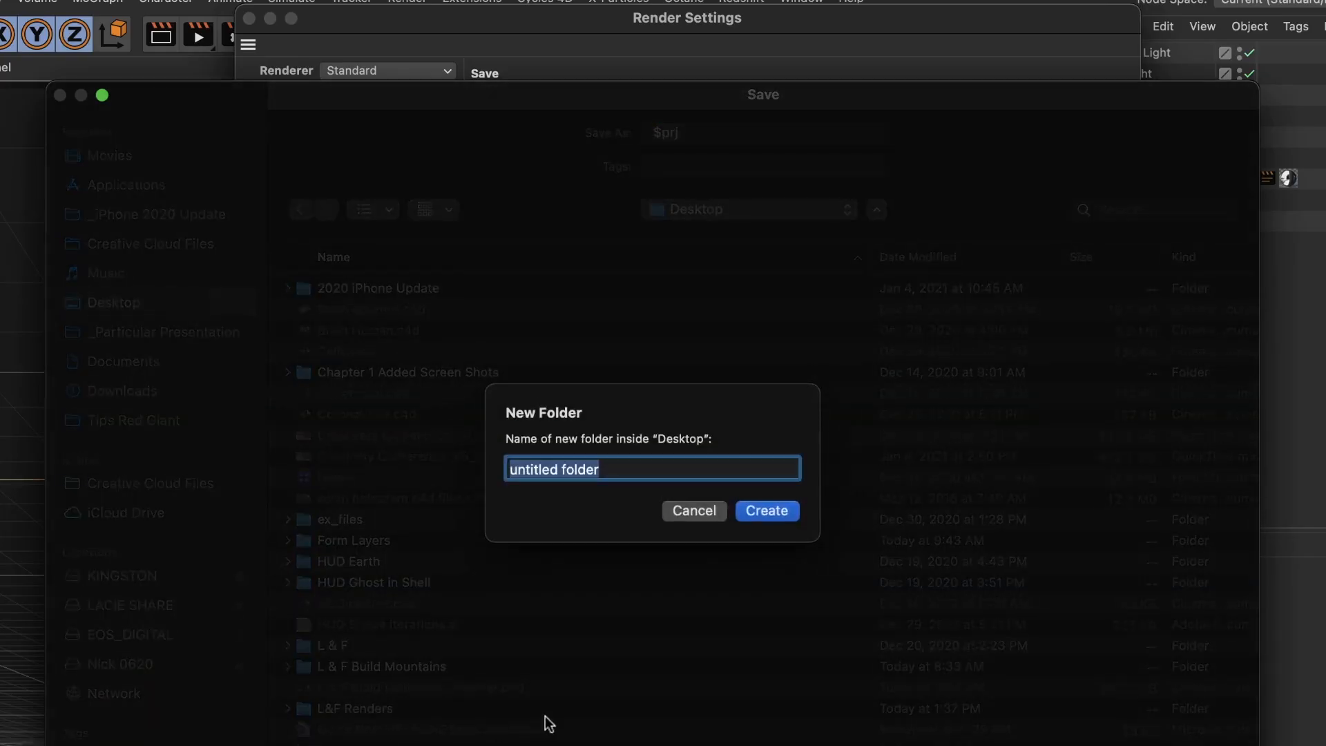
{"action": "type", "text": "Losta"}
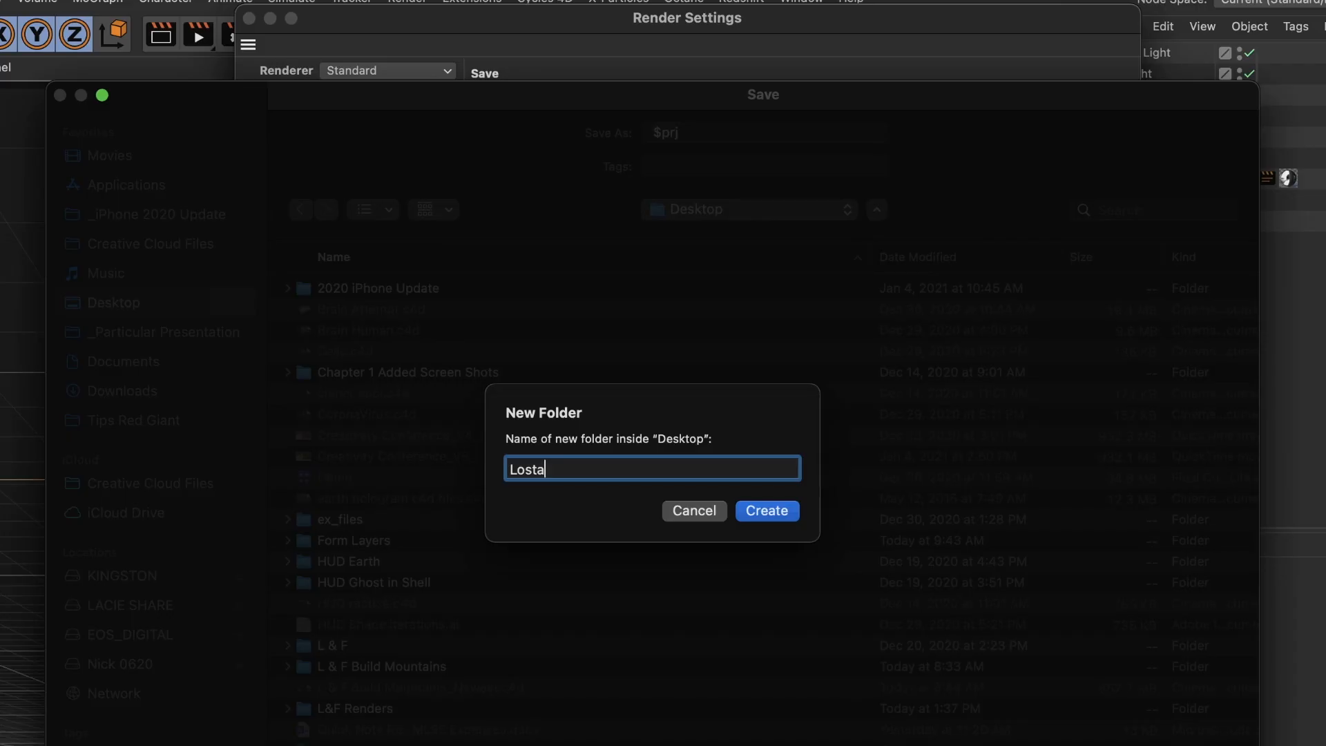
{"action": "key", "text": "BackSpace"}
{"action": "type", "text": "and Found Rend"}
{"action": "key", "text": "Return"}
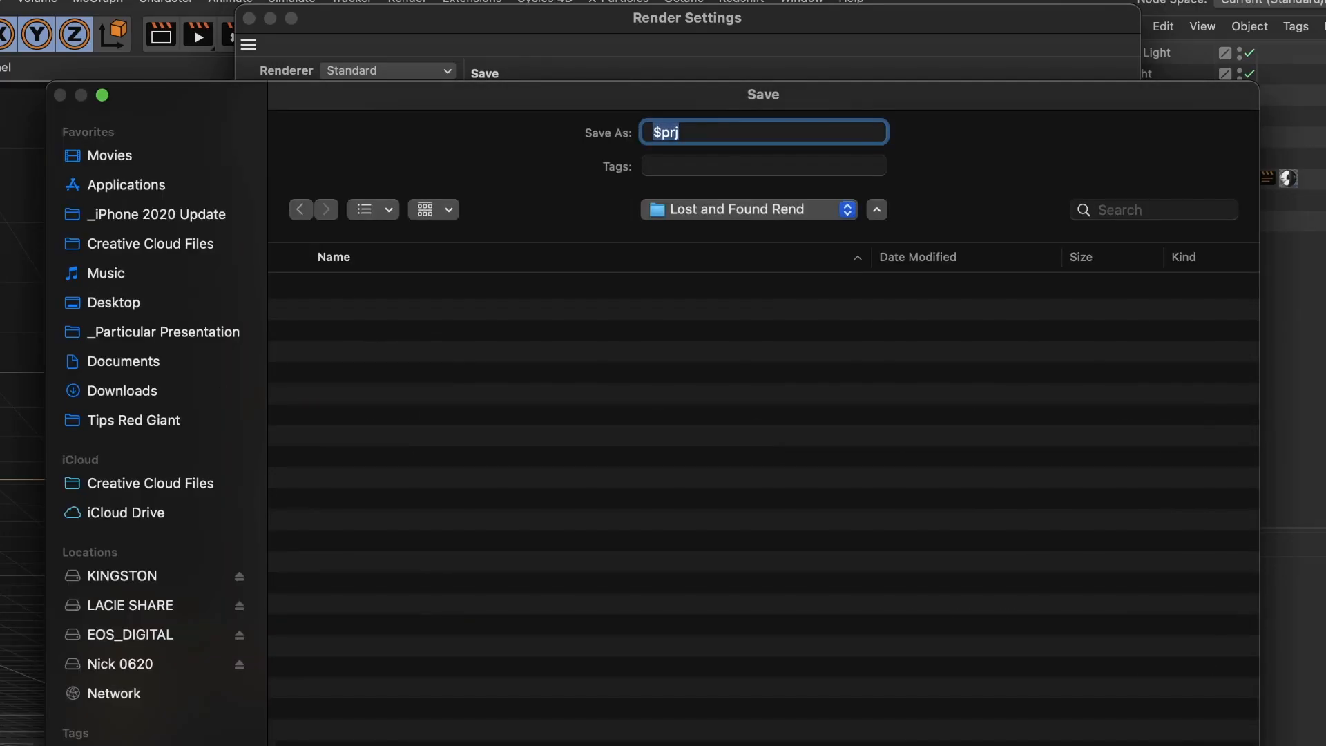
{"action": "key", "text": "Return"}
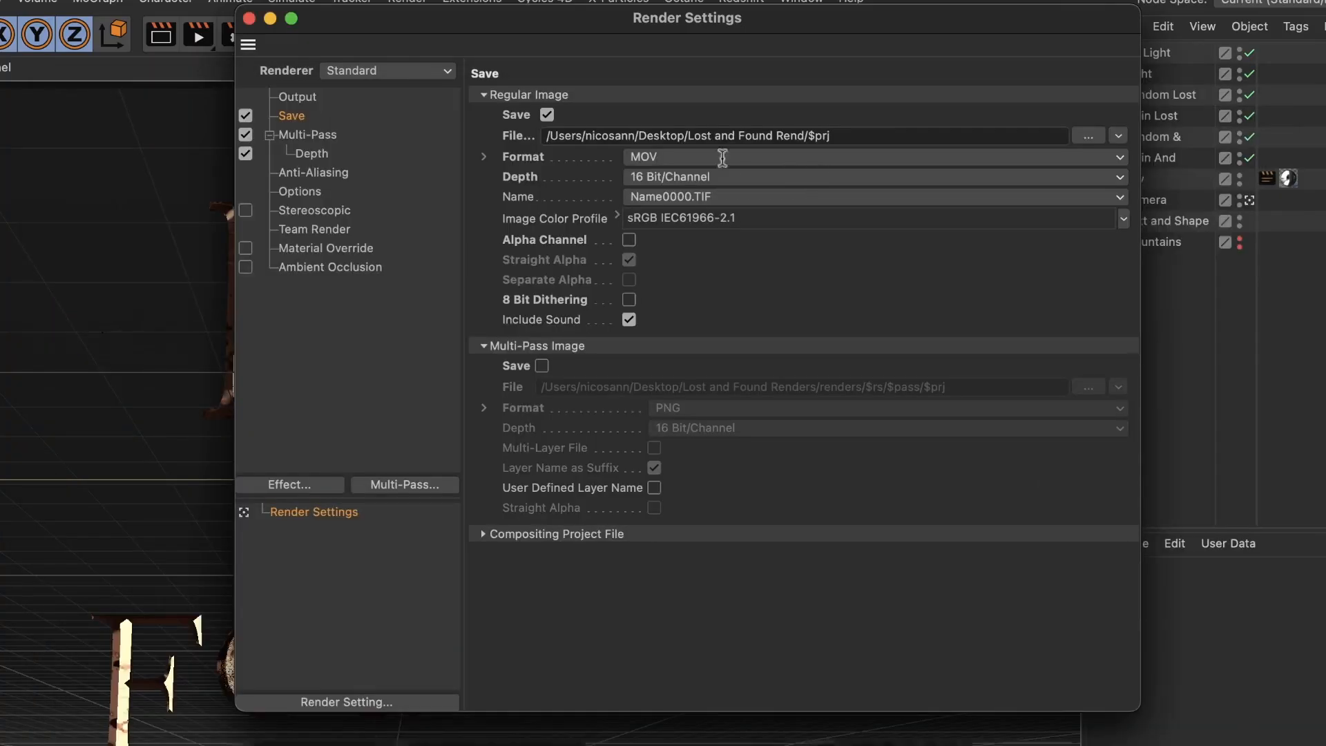
Add a pngs subfolder before $prj in the regular image path and set PNG format, 16 Bit/Channel depth and Alpha Channel
{"action": "left_click", "coordinate": [829, 135]}
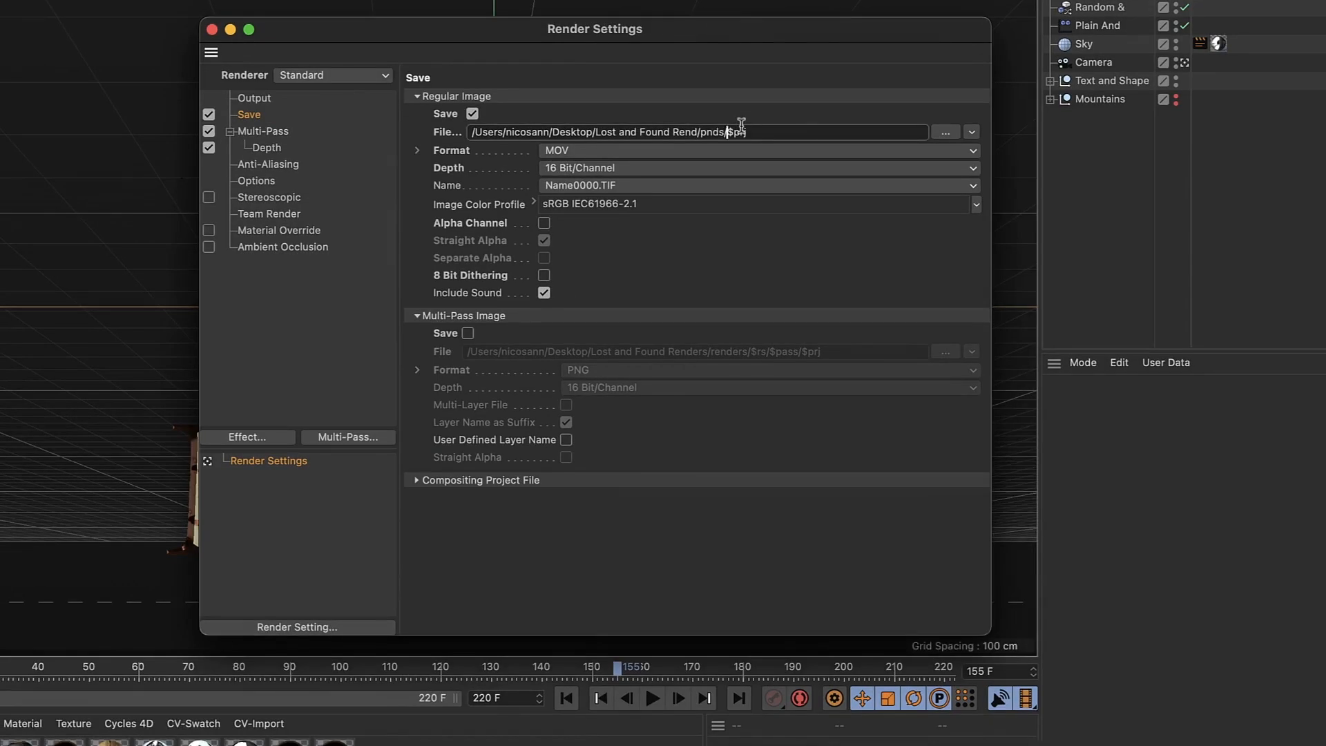
{"action": "type", "text": "gs/"}
{"action": "left_click", "coordinate": [617, 151]}
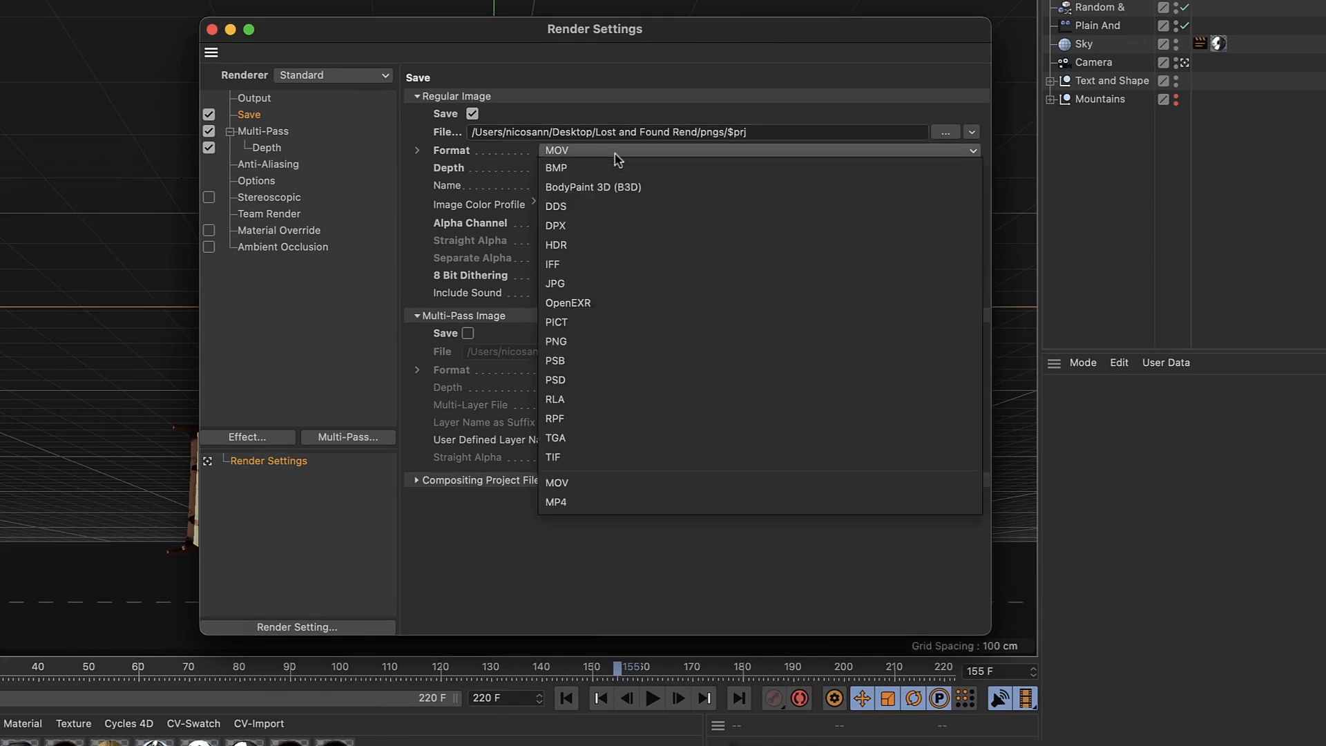
{"action": "left_click", "coordinate": [594, 340]}
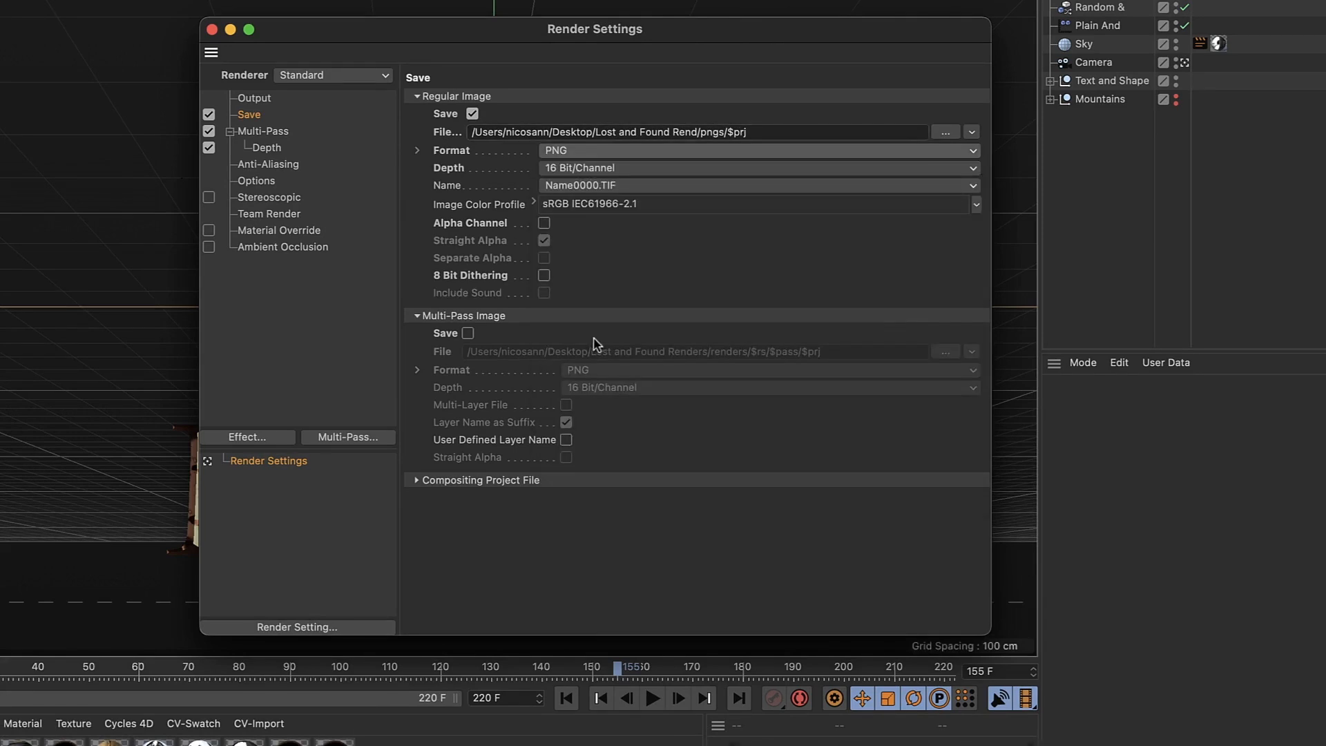
{"action": "left_click", "coordinate": [569, 169]}
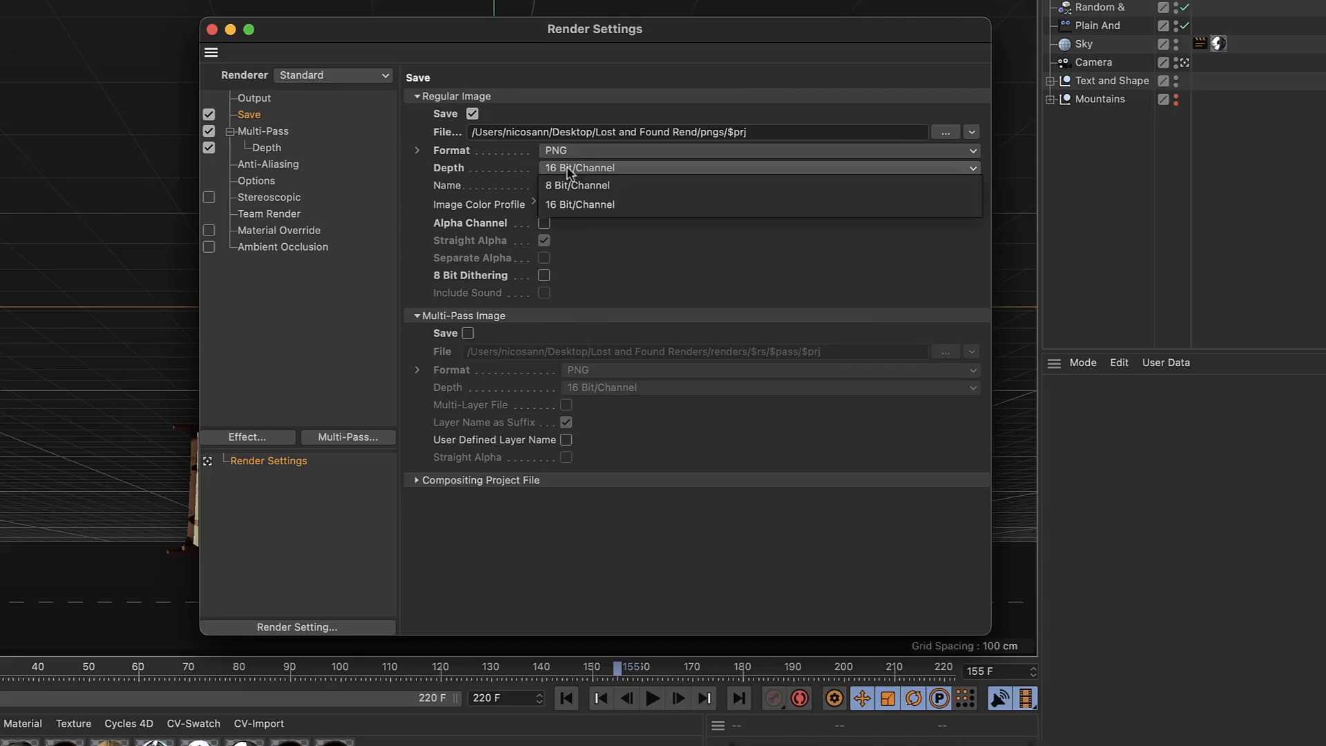
{"action": "left_click", "coordinate": [565, 205]}
{"action": "left_click", "coordinate": [543, 223]}
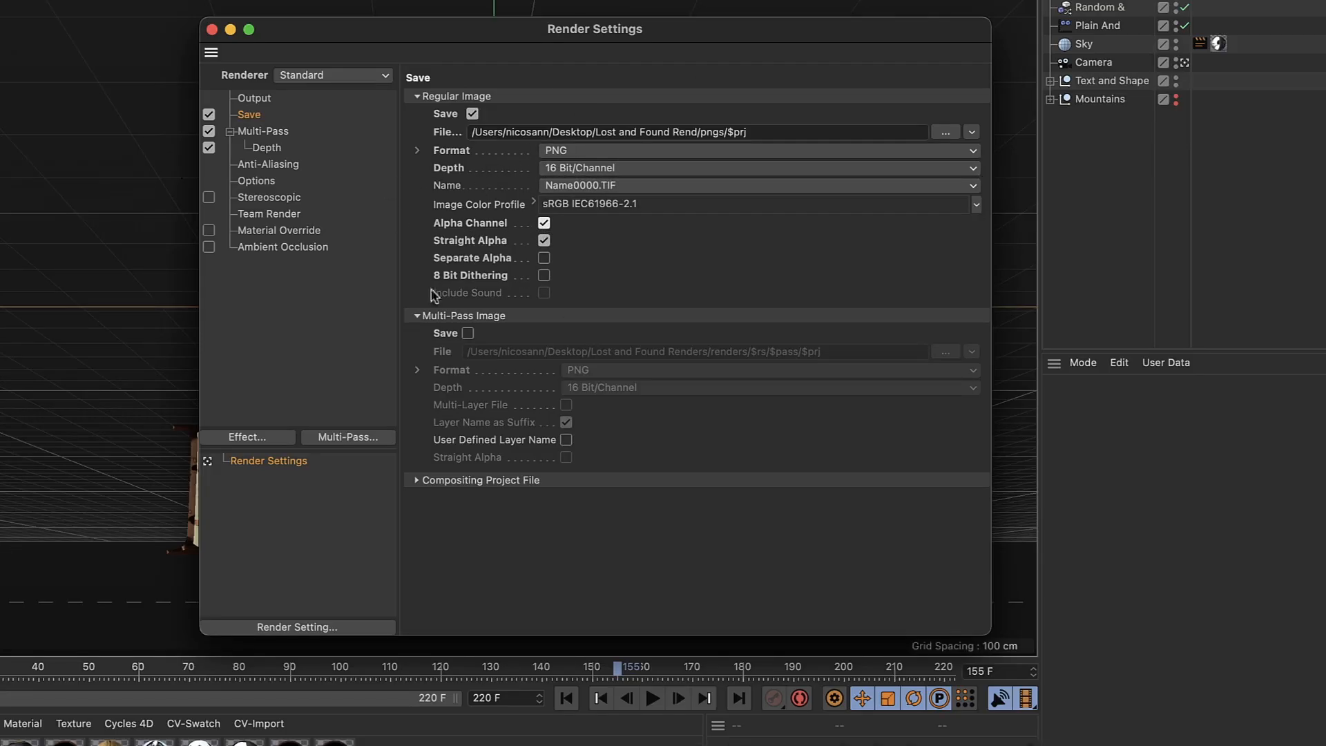
Enable saving of the multi-pass image and reuse the regular image path with the pngs subfolder replaced by depth
{"action": "left_click", "coordinate": [469, 334]}
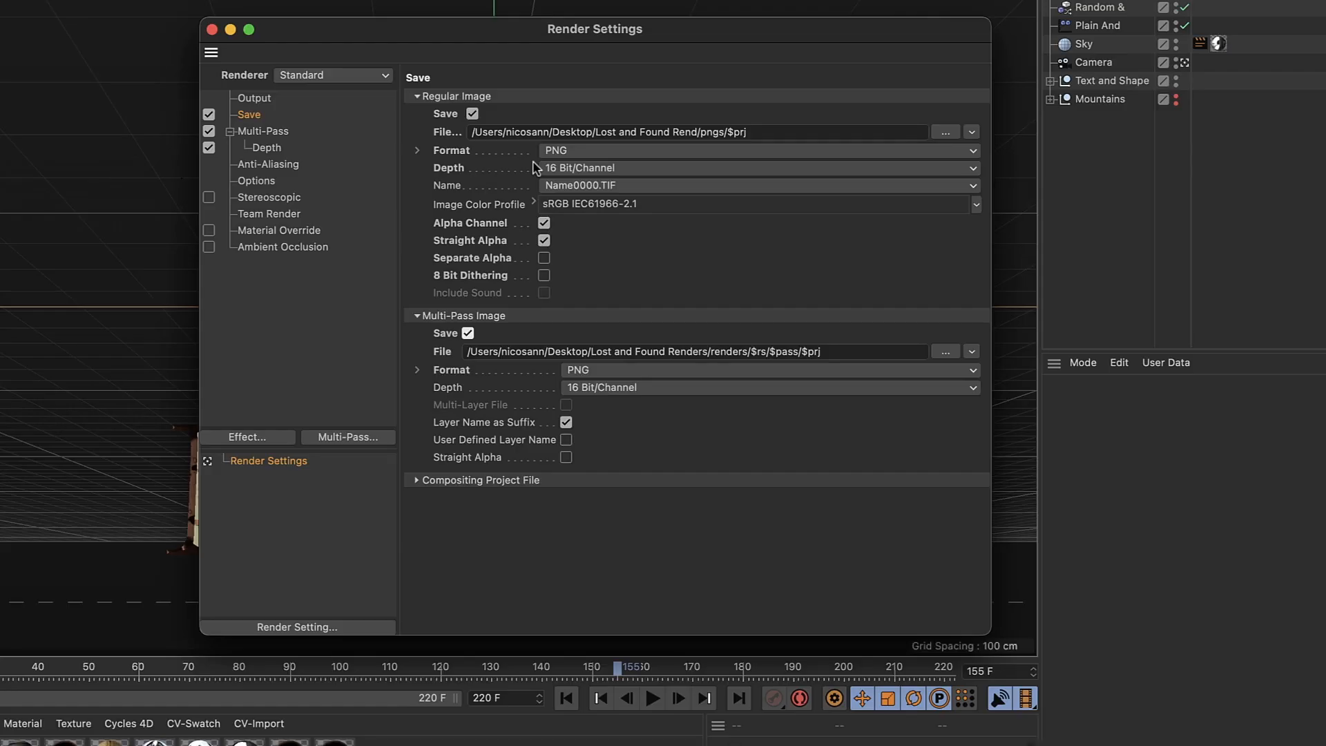
{"action": "left_click", "coordinate": [690, 132]}
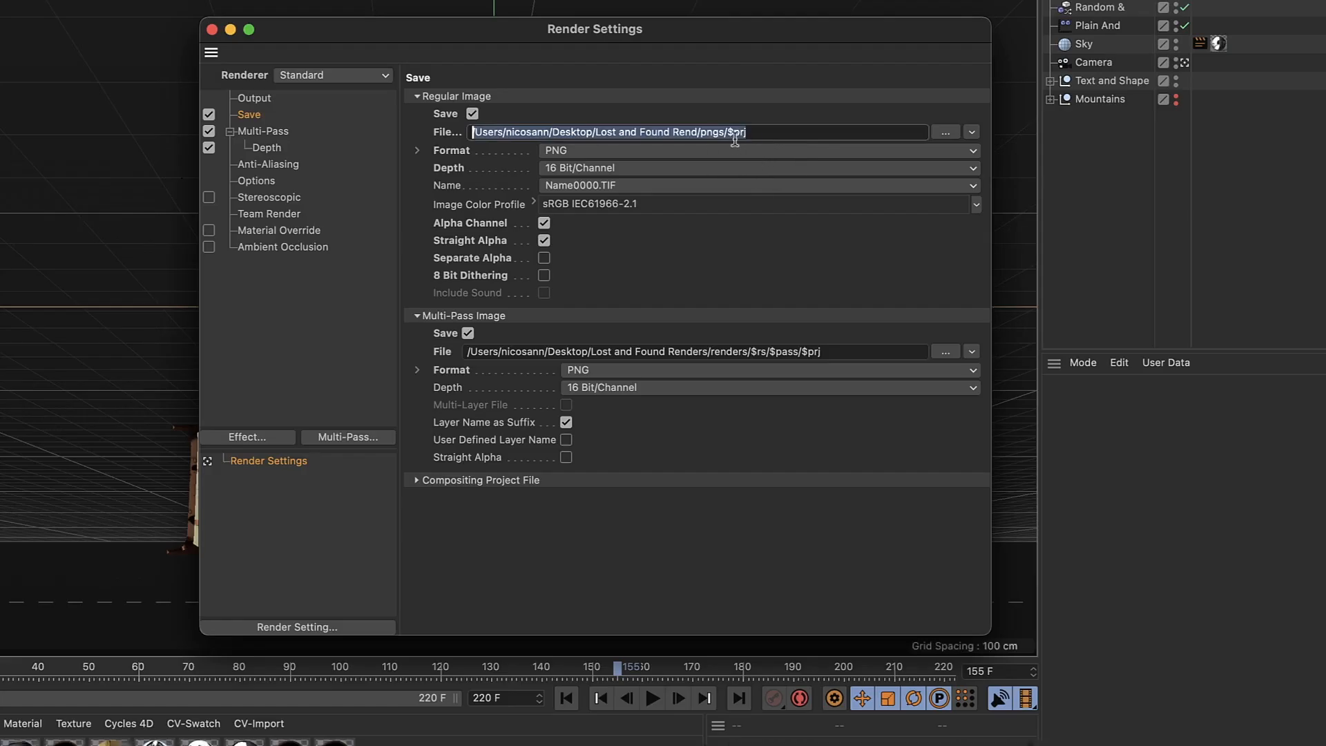
{"action": "left_click_drag", "start_coordinate": [837, 350], "coordinate": [450, 359]}
{"action": "key", "text": "super+c"}
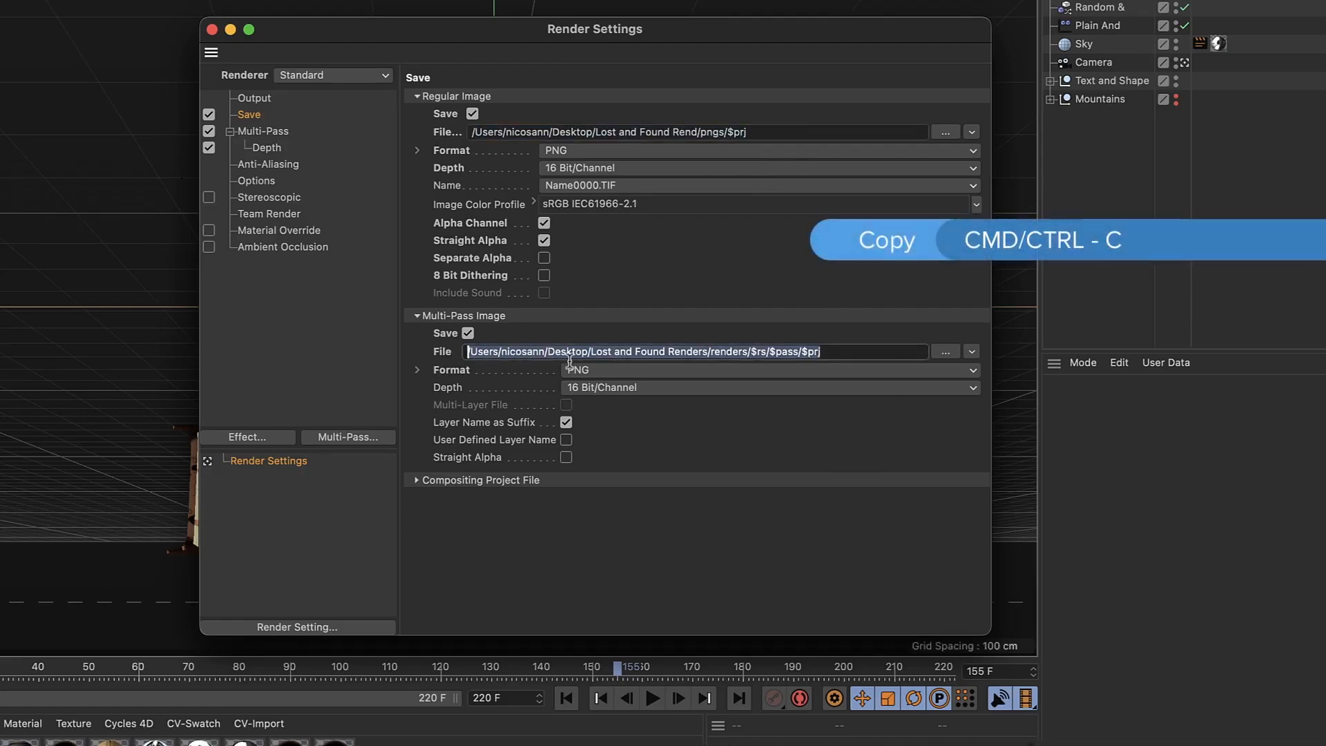
{"action": "key", "text": "super+v"}
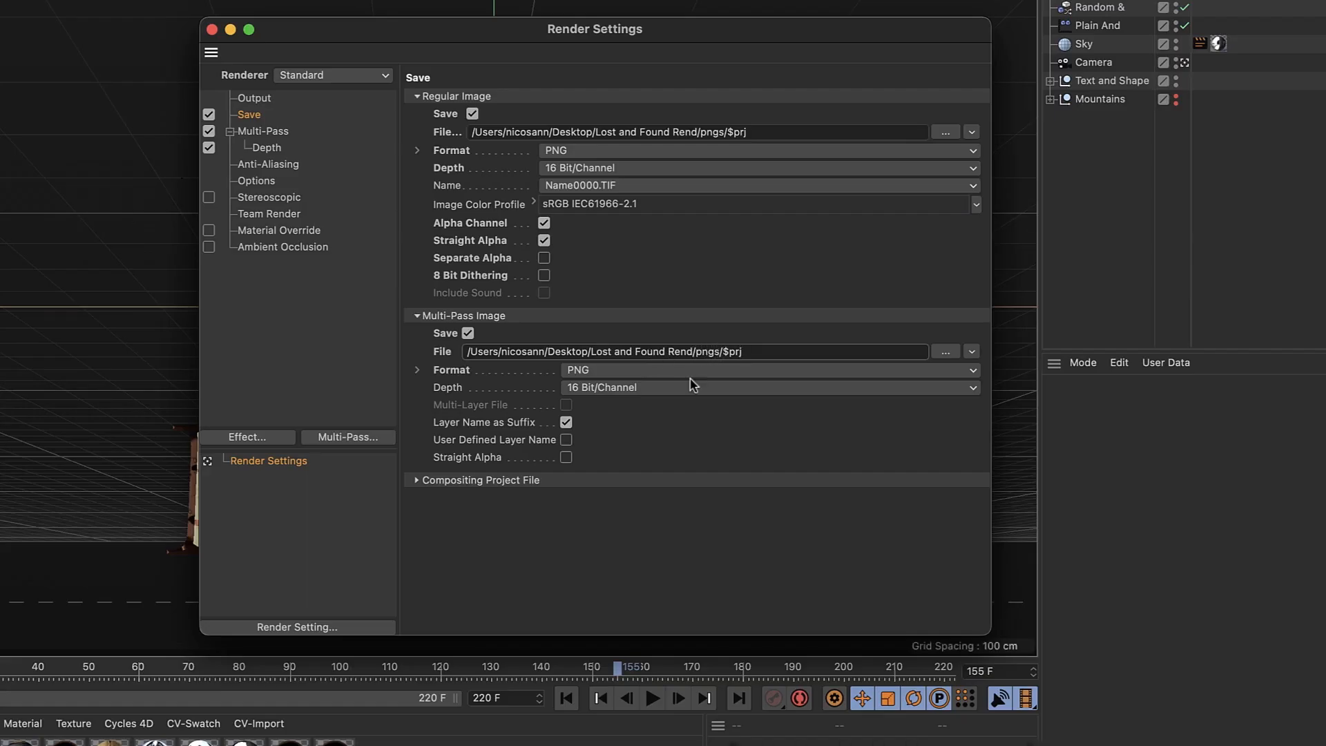
{"action": "key", "text": "BackSpace"}
{"action": "key", "text": "BackSpace"}
{"action": "key", "text": "BackSpace"}
{"action": "key", "text": "BackSpace"}
{"action": "type", "text": "depth"}
Enable saving of a compositing project file with After Effects as the target application, and close the render settings
{"action": "left_click", "coordinate": [416, 480]}
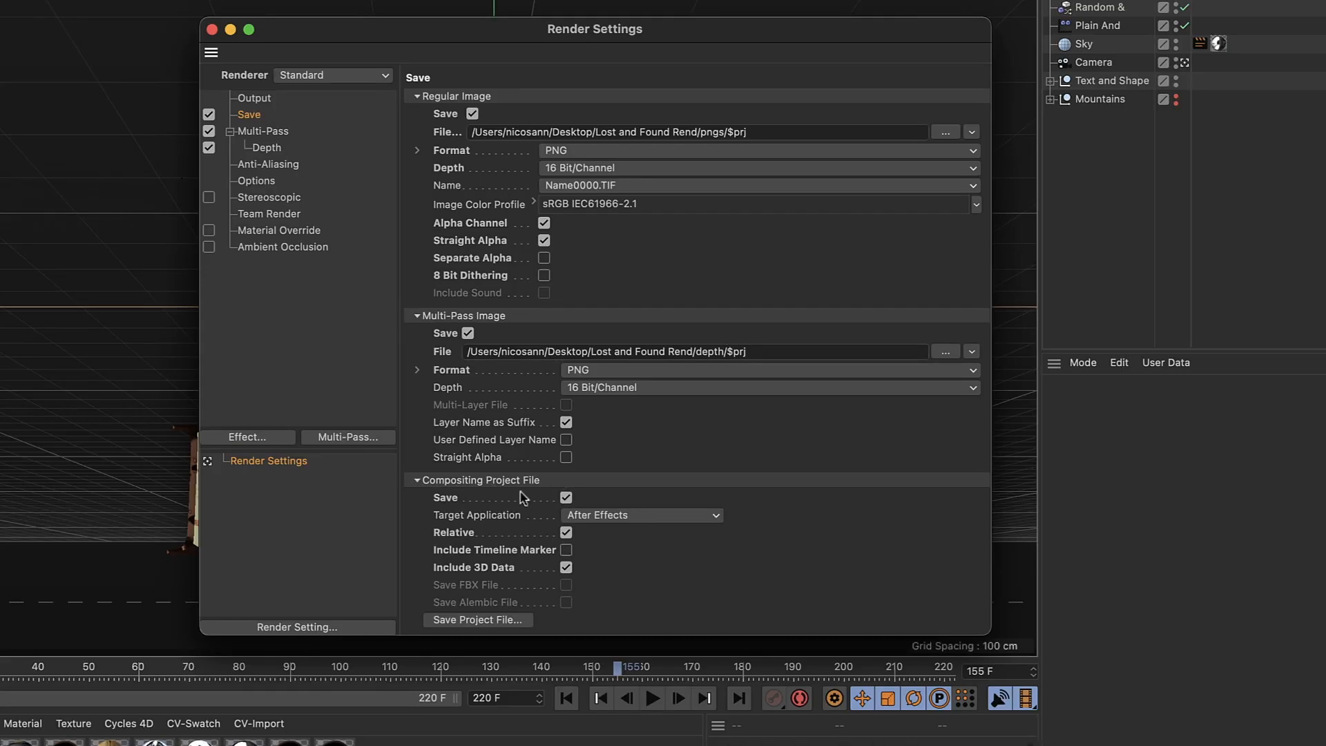
{"action": "left_click", "coordinate": [566, 498]}
{"action": "left_click", "coordinate": [614, 515]}
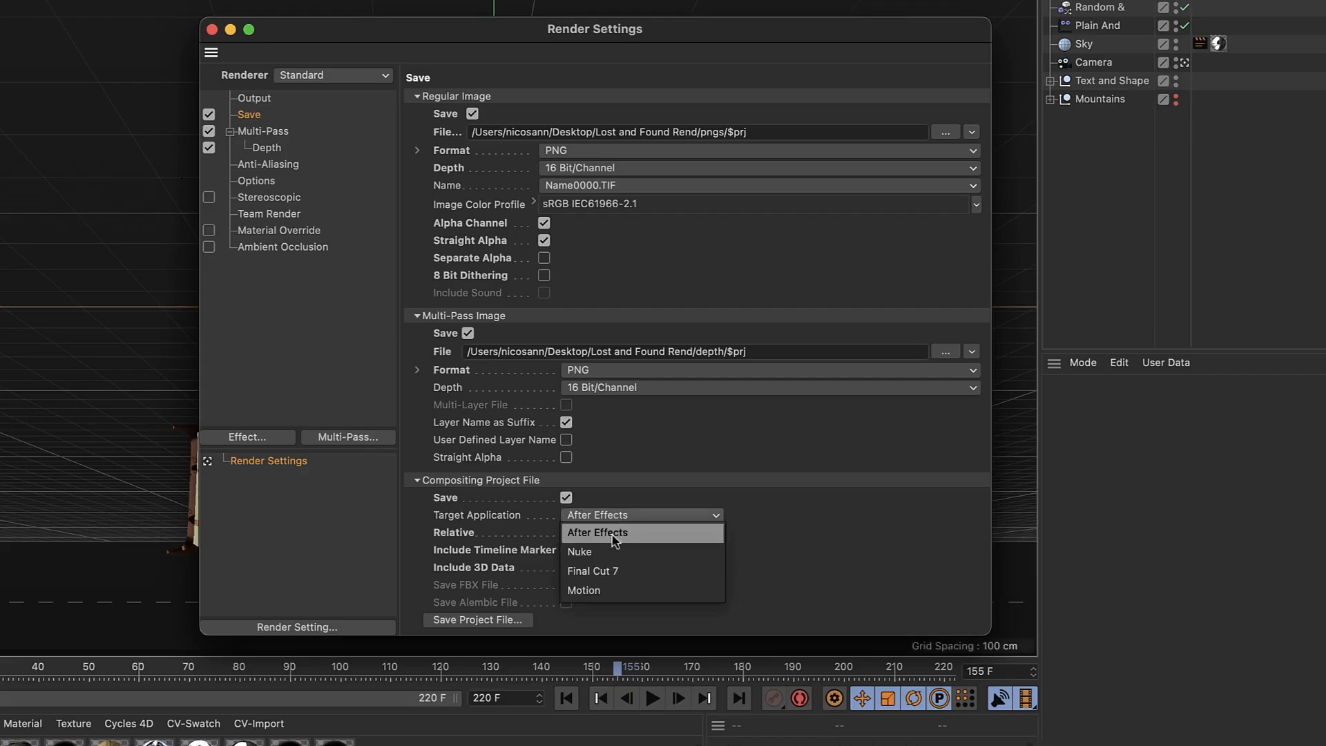
{"action": "left_click", "coordinate": [613, 533]}
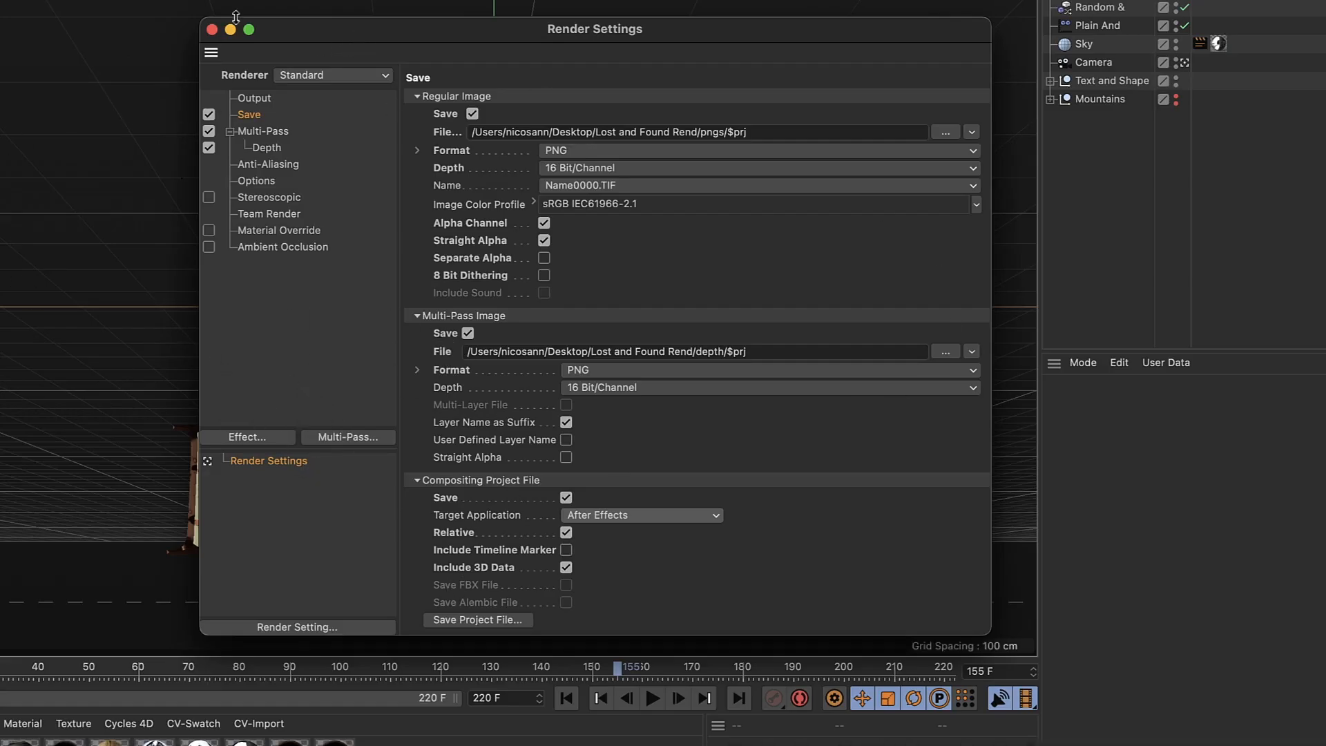
{"action": "left_click", "coordinate": [212, 29]}
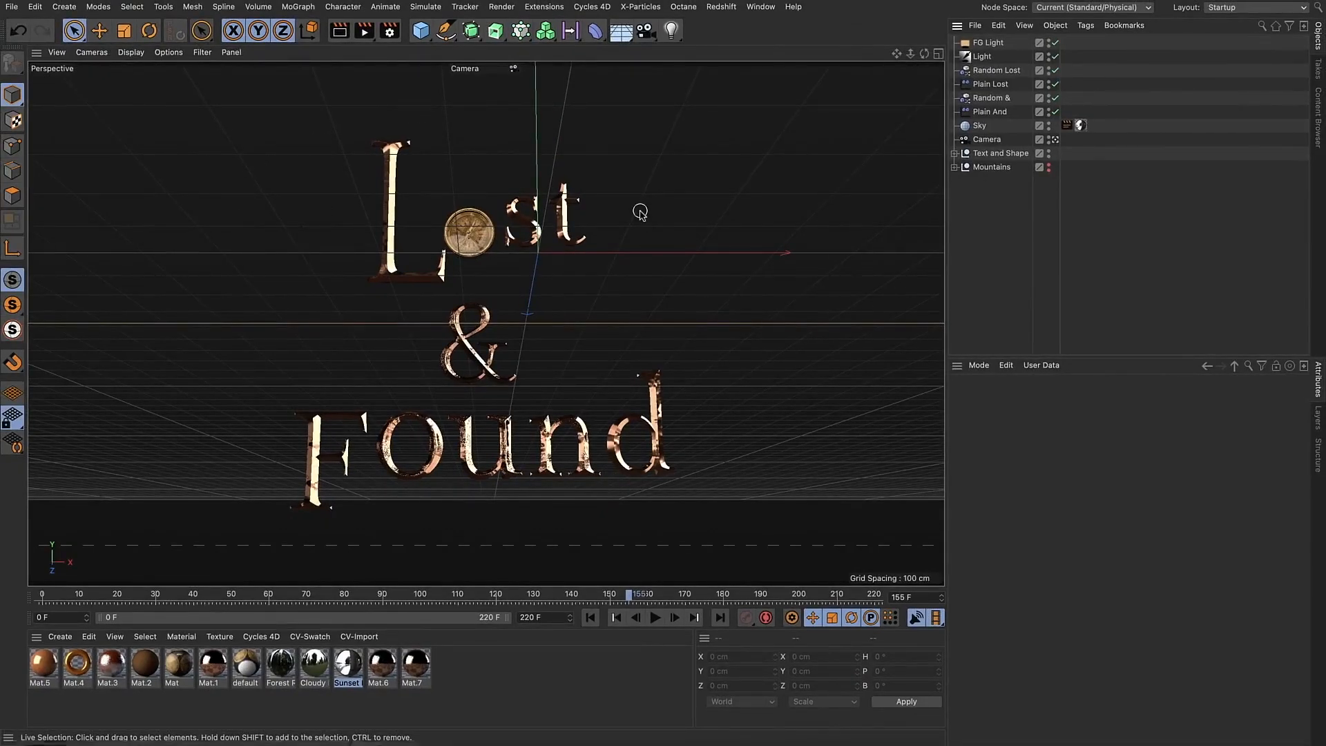
Render the full animation to the Picture Viewer and view its Depth layer as a single pass
{"action": "left_click", "coordinate": [364, 31]}
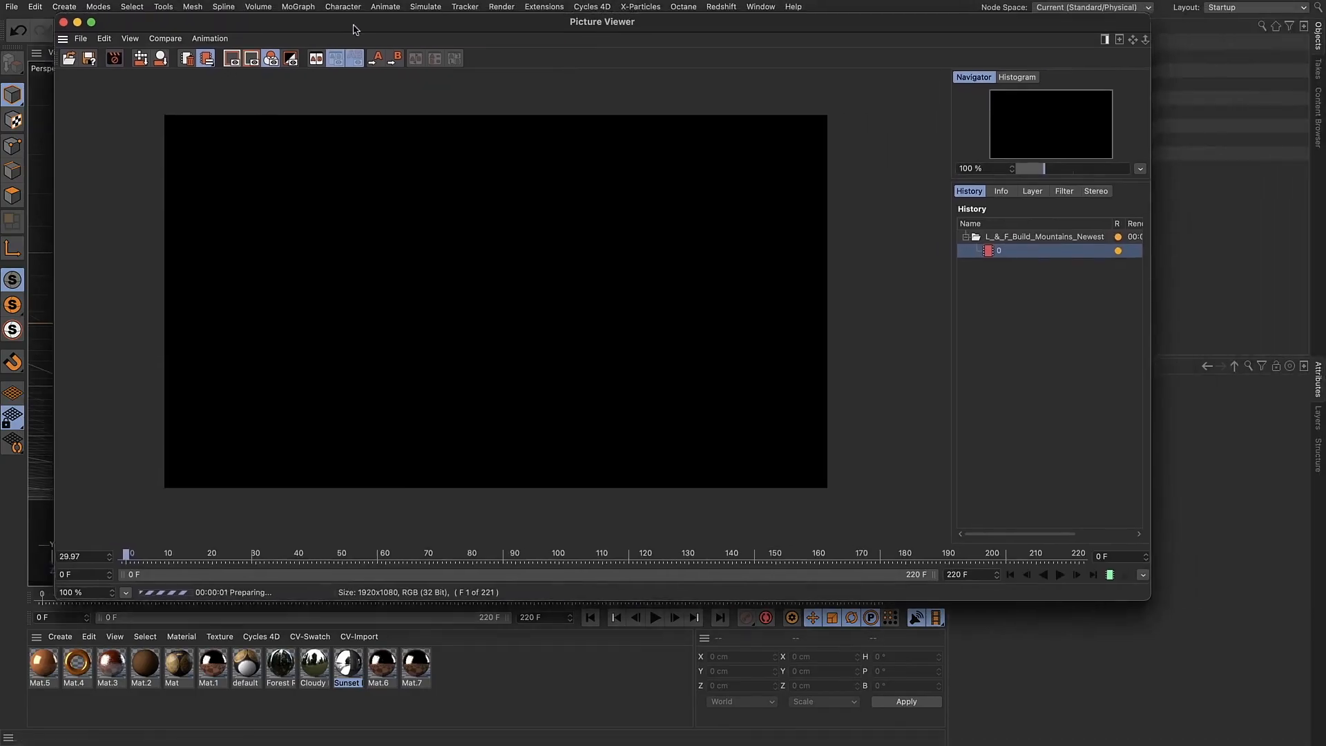
{"action": "left_click_drag", "start_coordinate": [354, 29], "coordinate": [400, 66]}
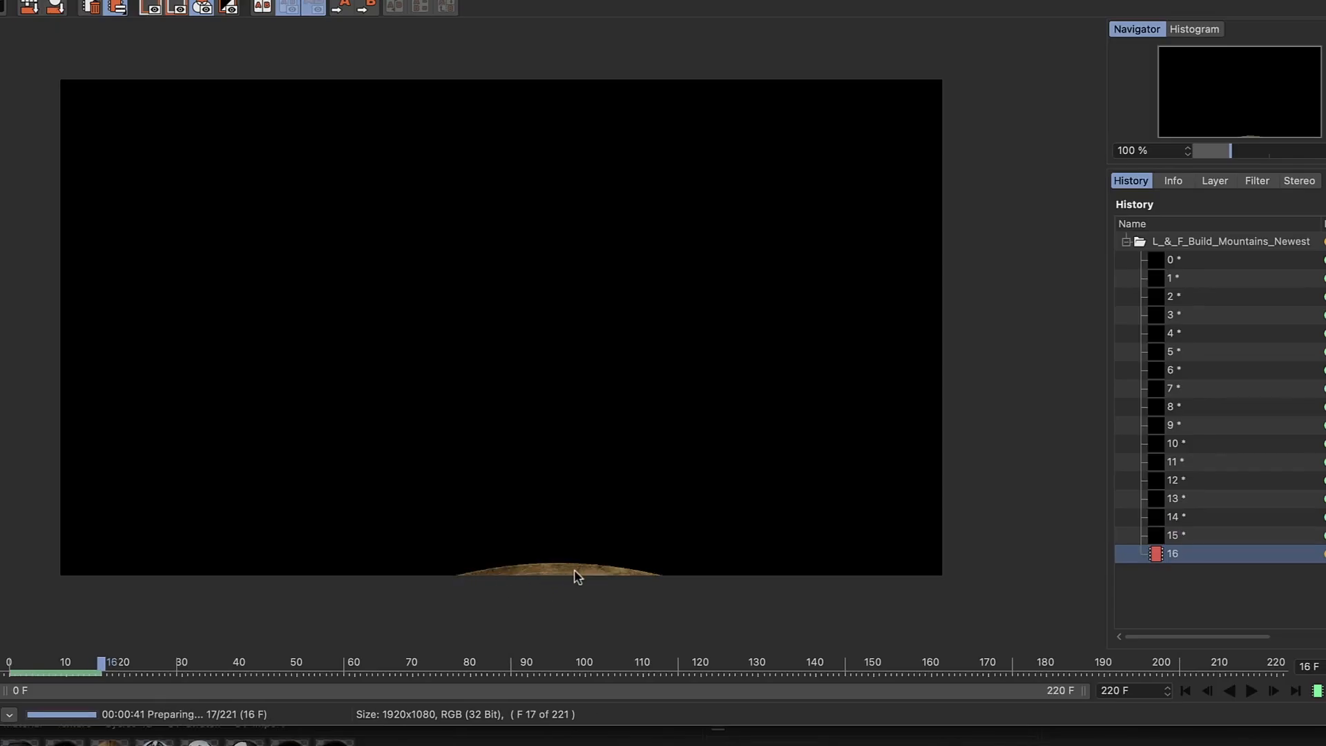
{"action": "left_click", "coordinate": [1211, 185]}
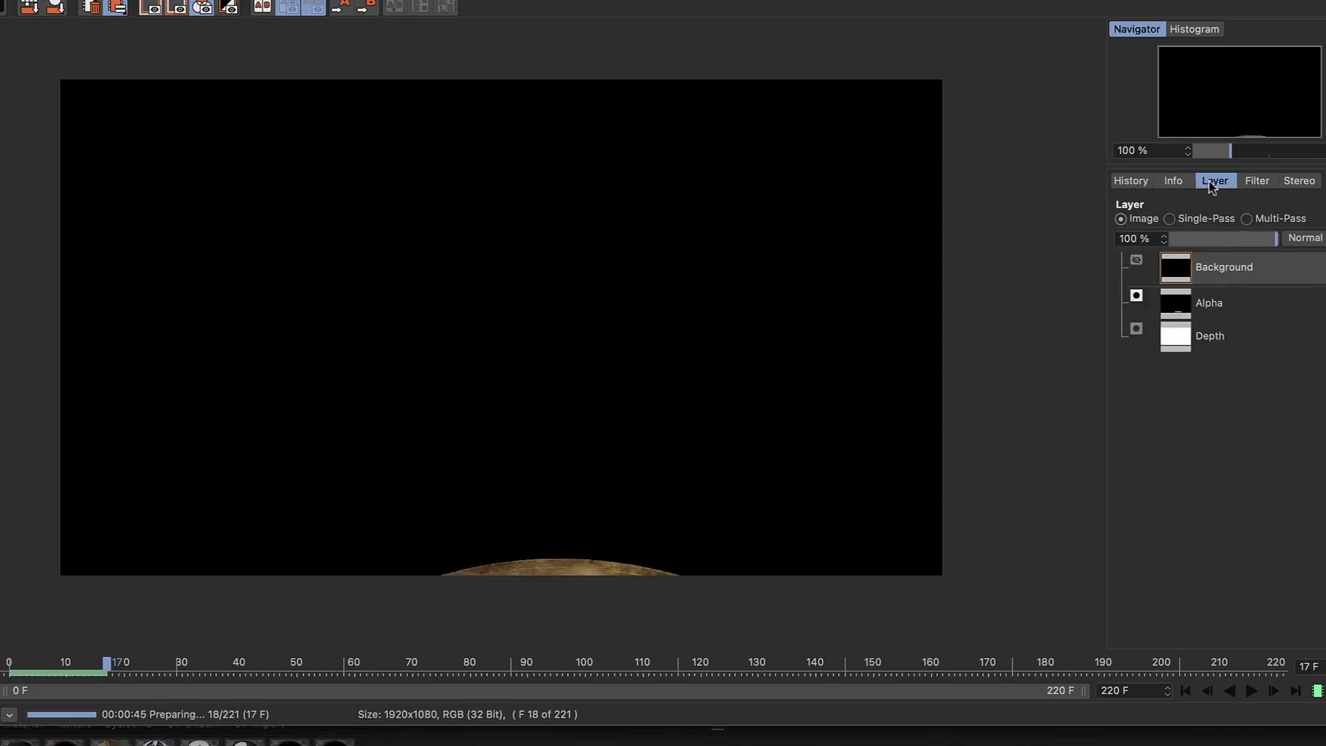
{"action": "left_click", "coordinate": [1169, 219]}
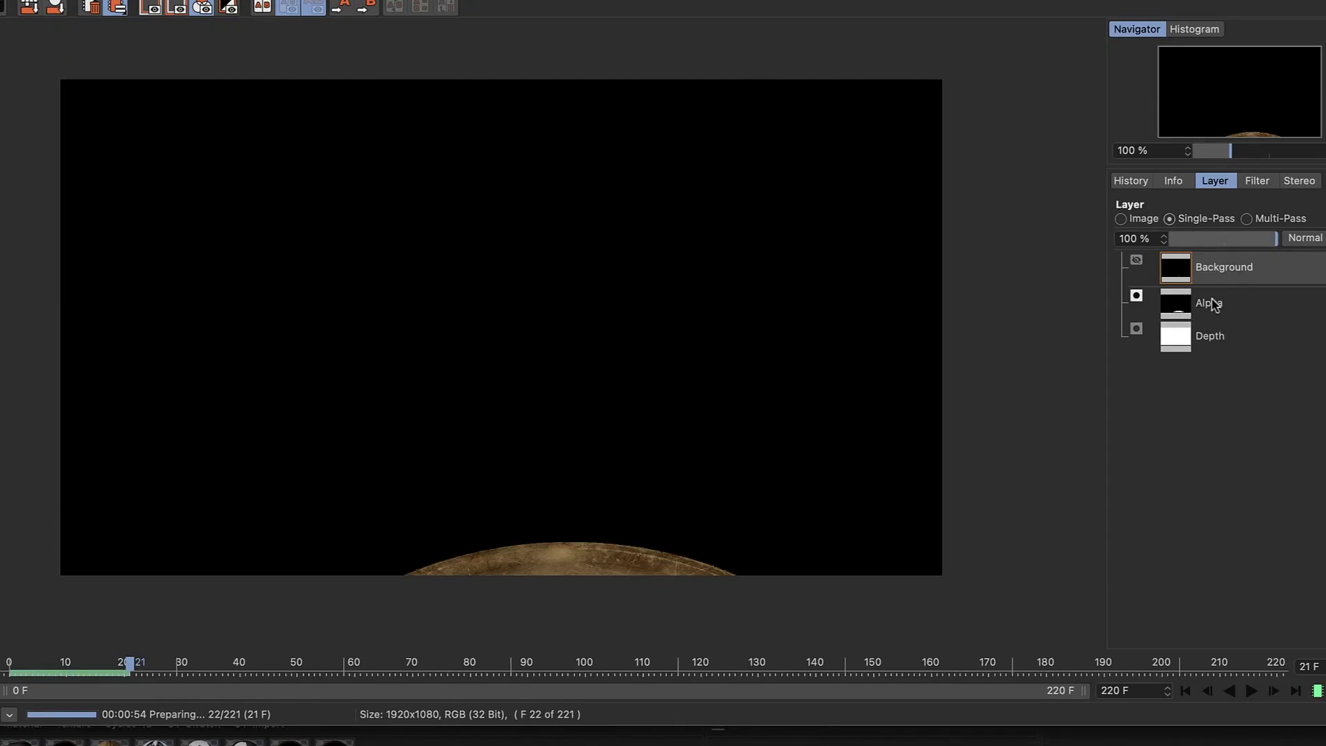
{"action": "left_click", "coordinate": [1210, 336]}
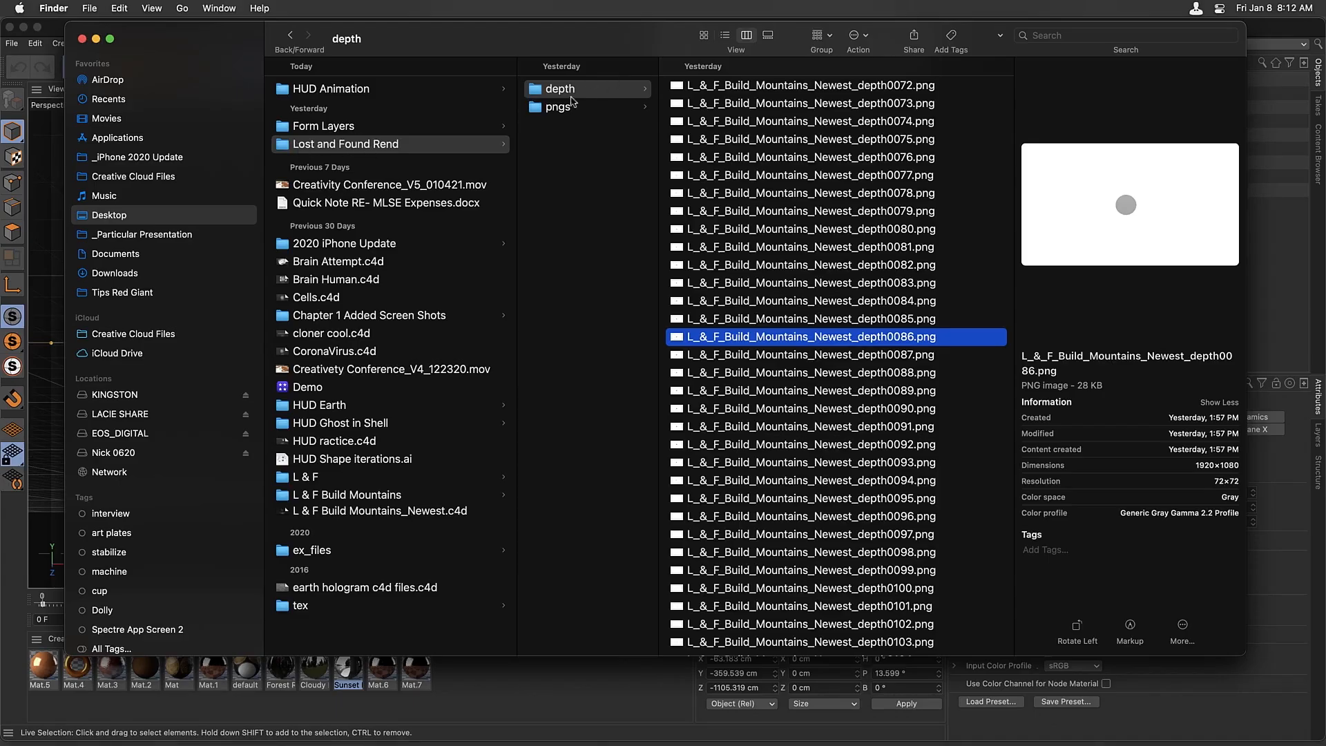
Examine the rendered frames in the depth and pngs folders of Lost and Found Rend
{"action": "left_click", "coordinate": [767, 354]}
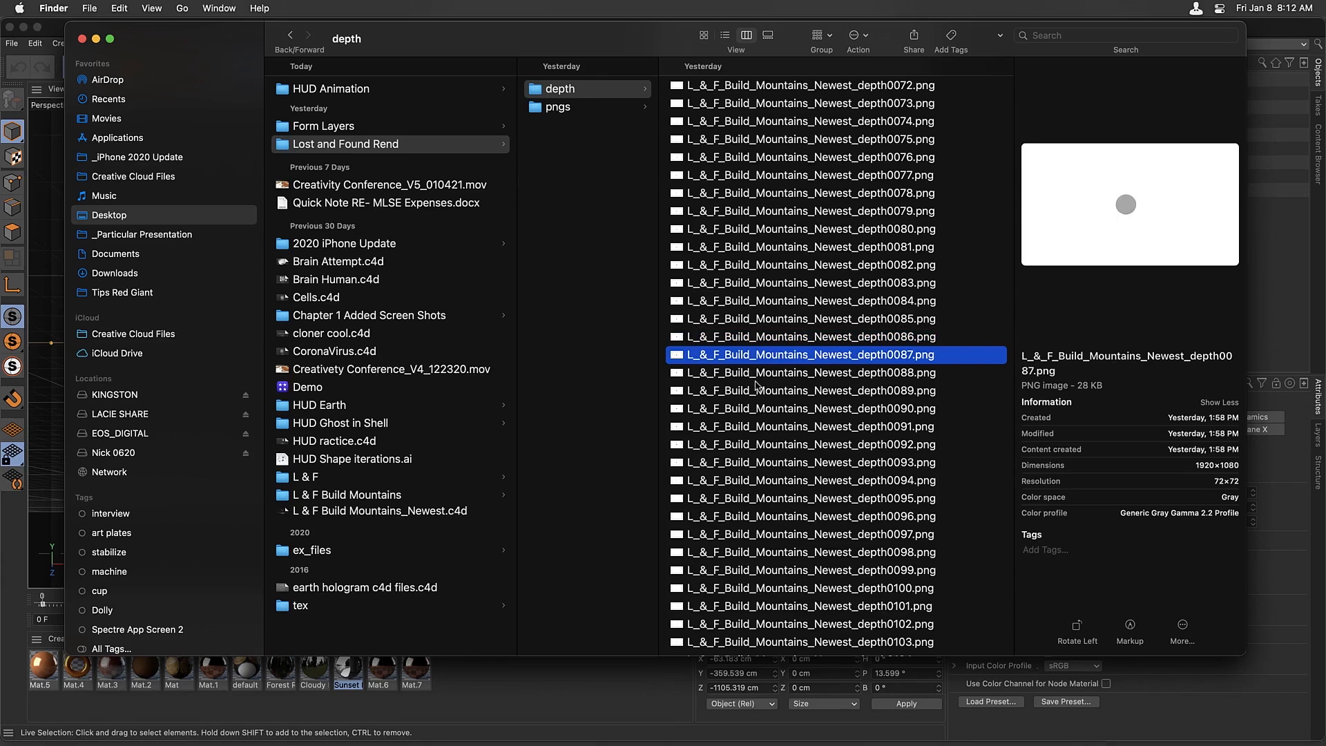
{"action": "left_click", "coordinate": [758, 388]}
{"action": "left_click", "coordinate": [764, 426]}
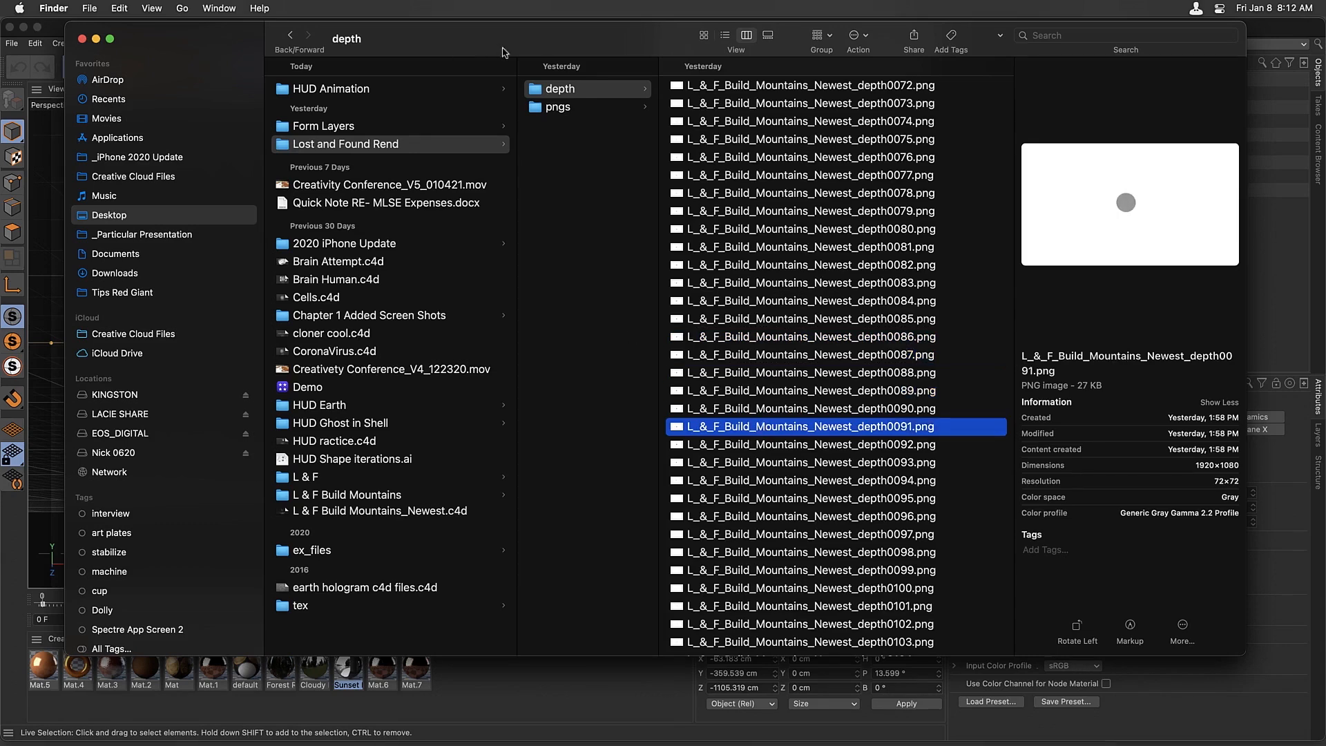
{"action": "left_click", "coordinate": [573, 111]}
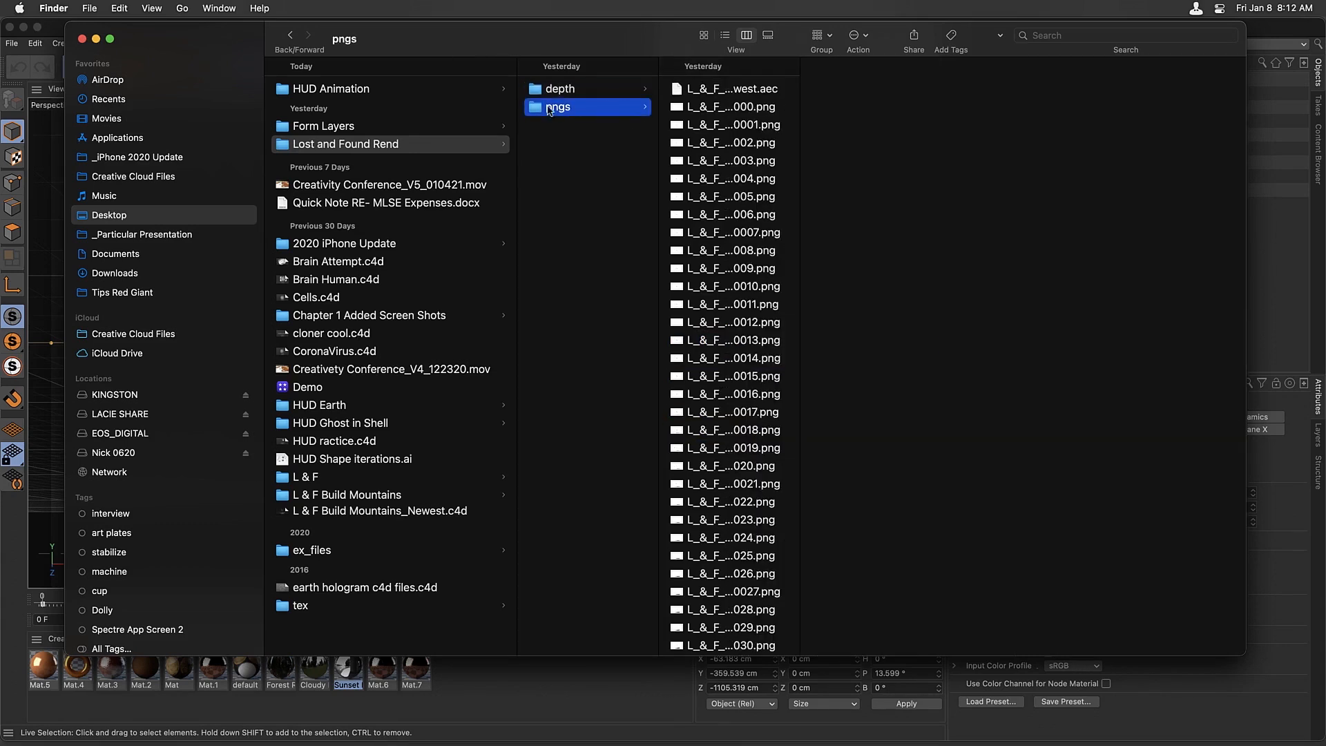
{"action": "scroll", "coordinate": [757, 559], "scroll_direction": "down", "scroll_amount": 5}
{"action": "left_click", "coordinate": [728, 538]}
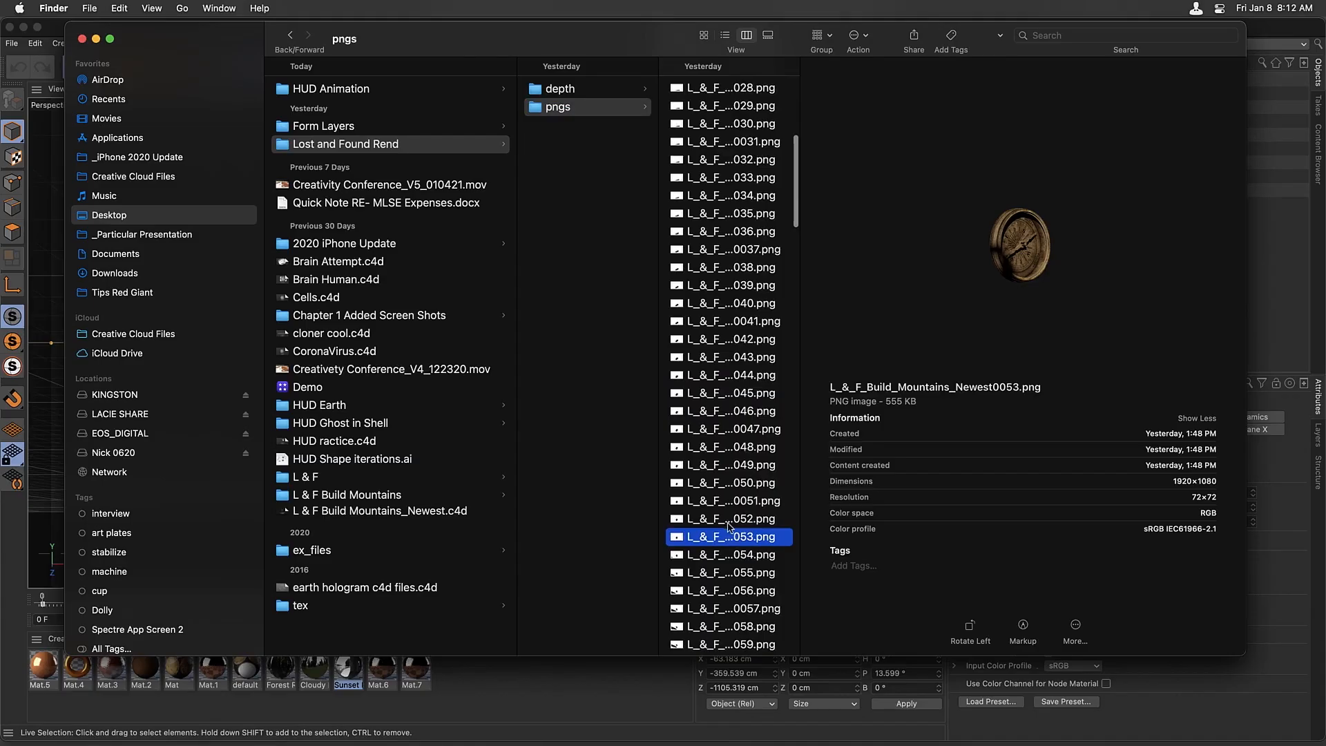
{"action": "scroll", "coordinate": [728, 536], "scroll_direction": "down", "scroll_amount": 5}
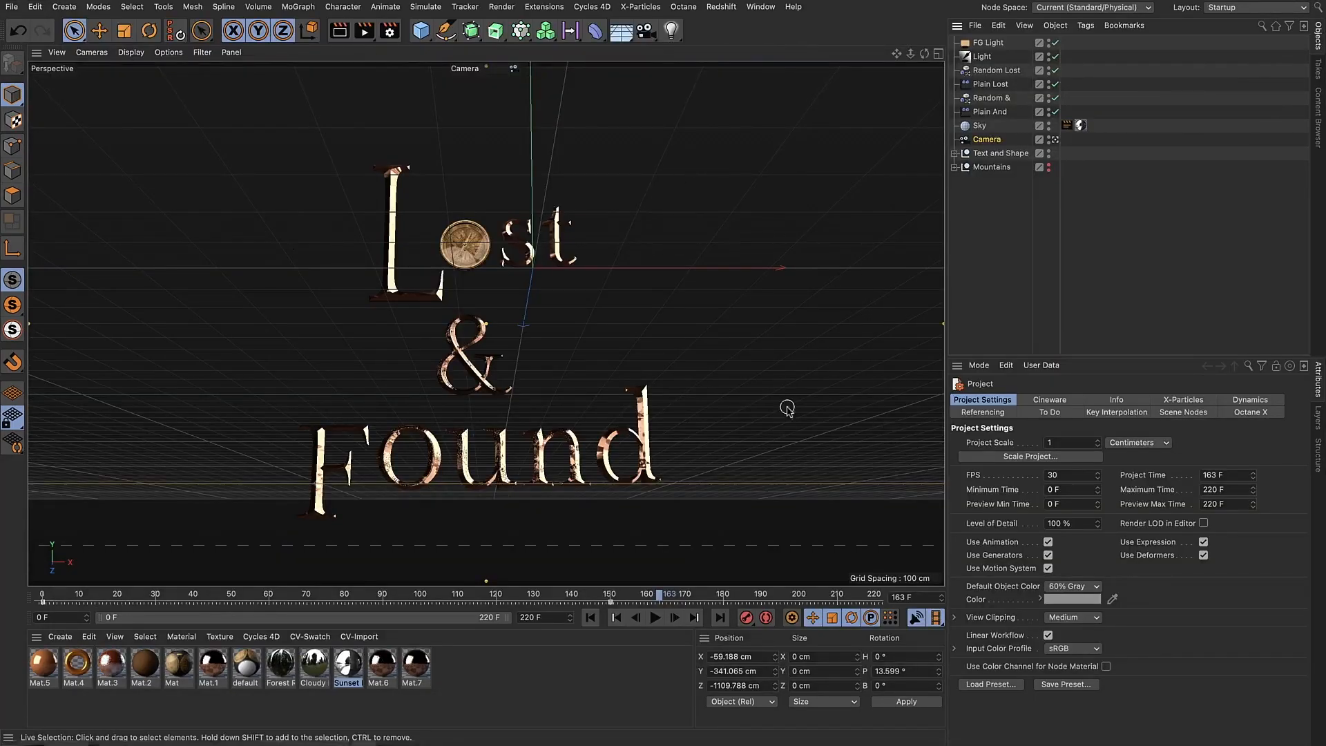
Make the Mountains group visible and hide the Text and Shape group in the viewport and render
{"action": "left_click", "coordinate": [1048, 165]}
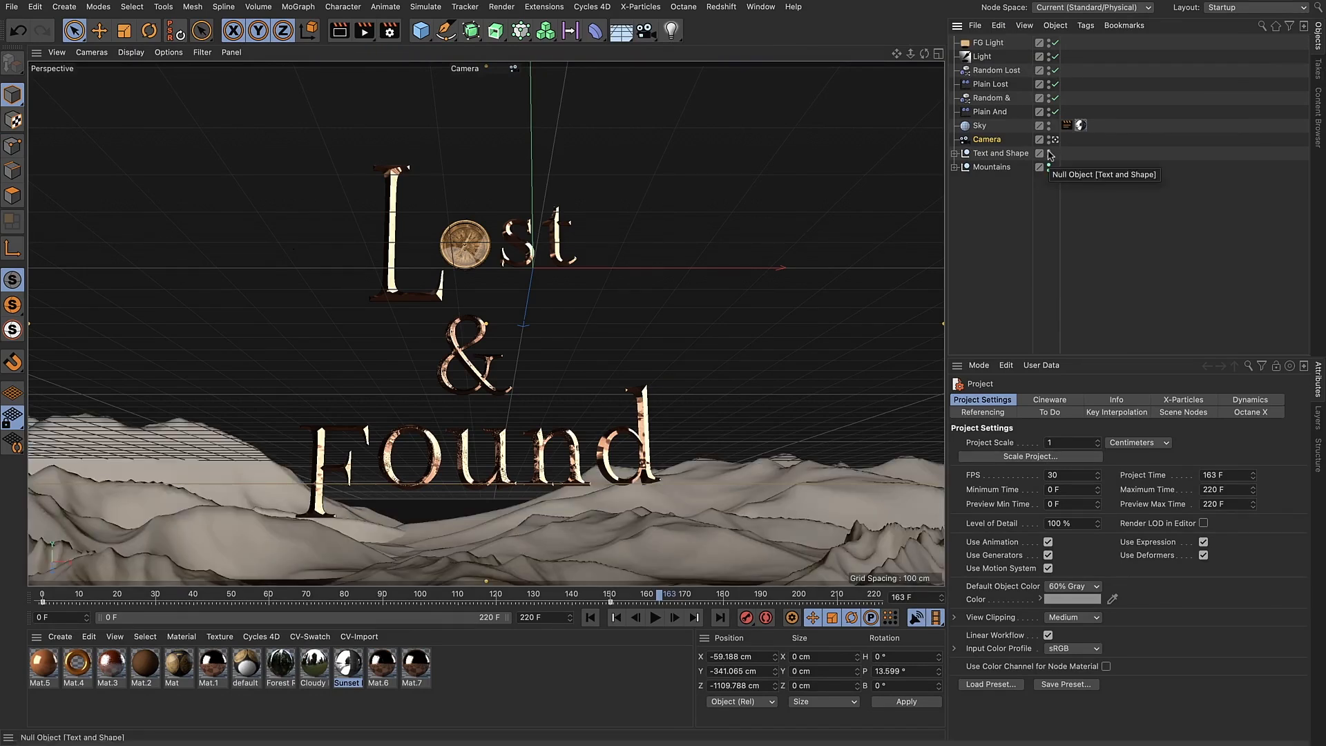
{"action": "left_click", "coordinate": [1049, 153]}
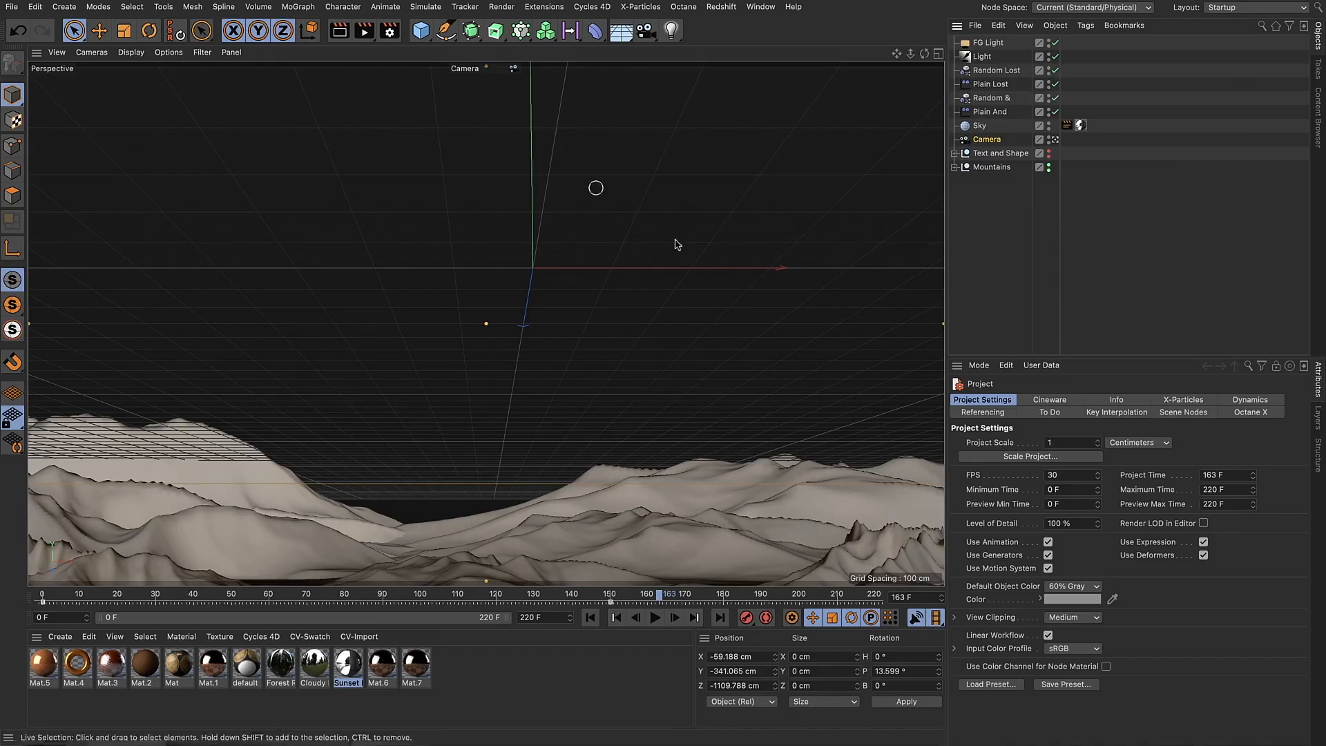
Change the render save subfolders to pngs mountains for the regular image and depth mountains for the multi-pass image
{"action": "left_click", "coordinate": [389, 31]}
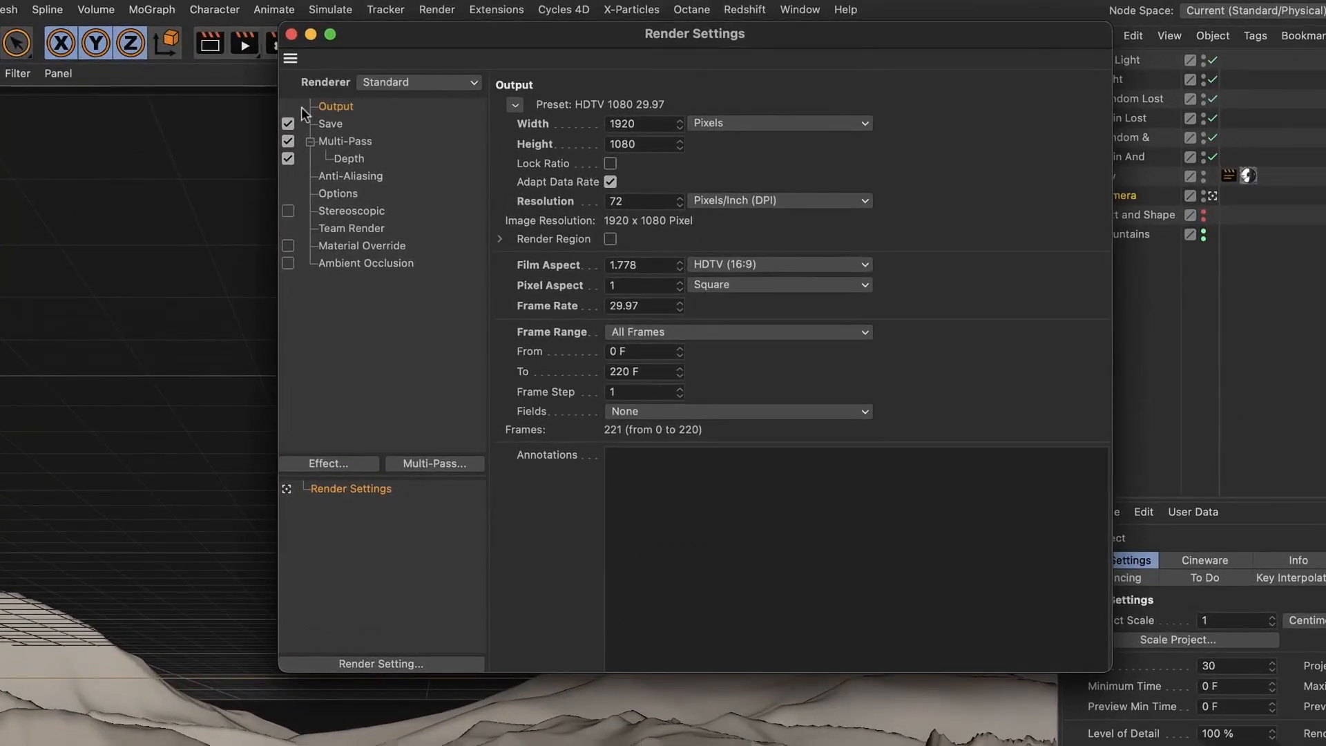
{"action": "left_click", "coordinate": [337, 123]}
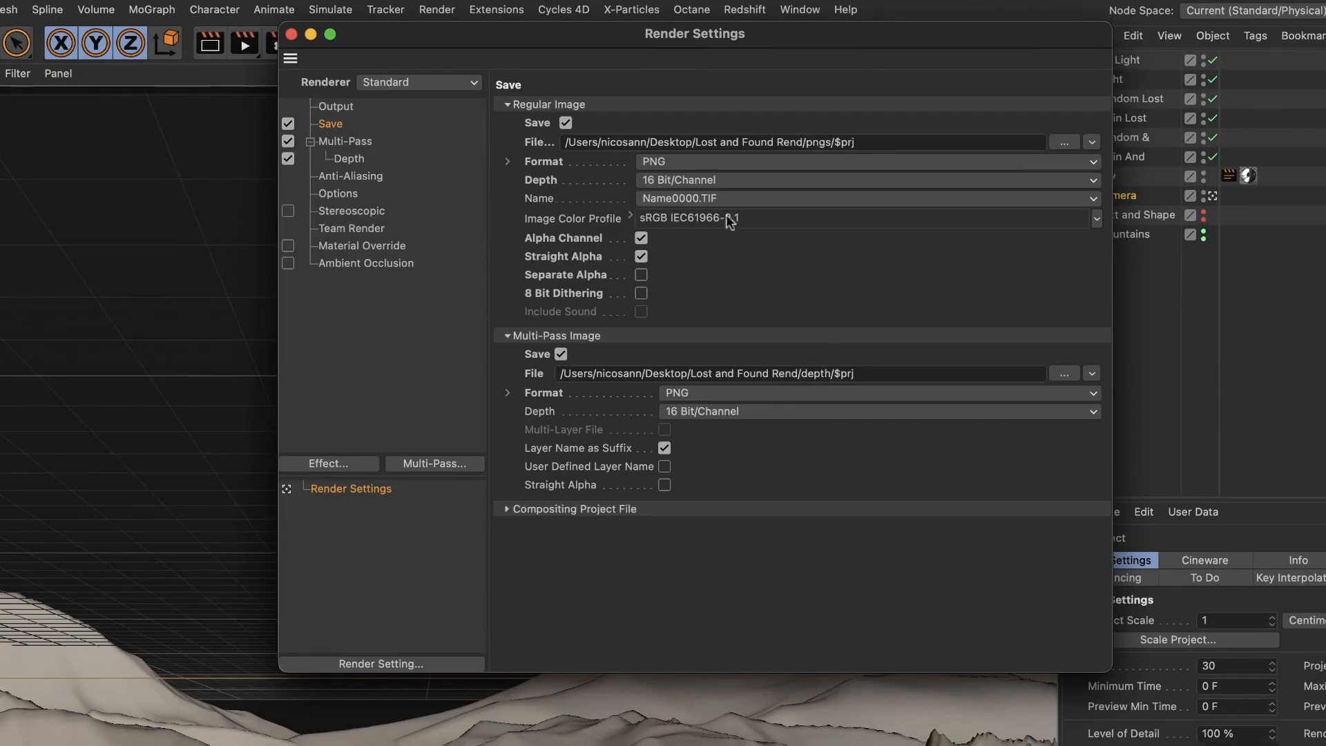
{"action": "left_click", "coordinate": [830, 142]}
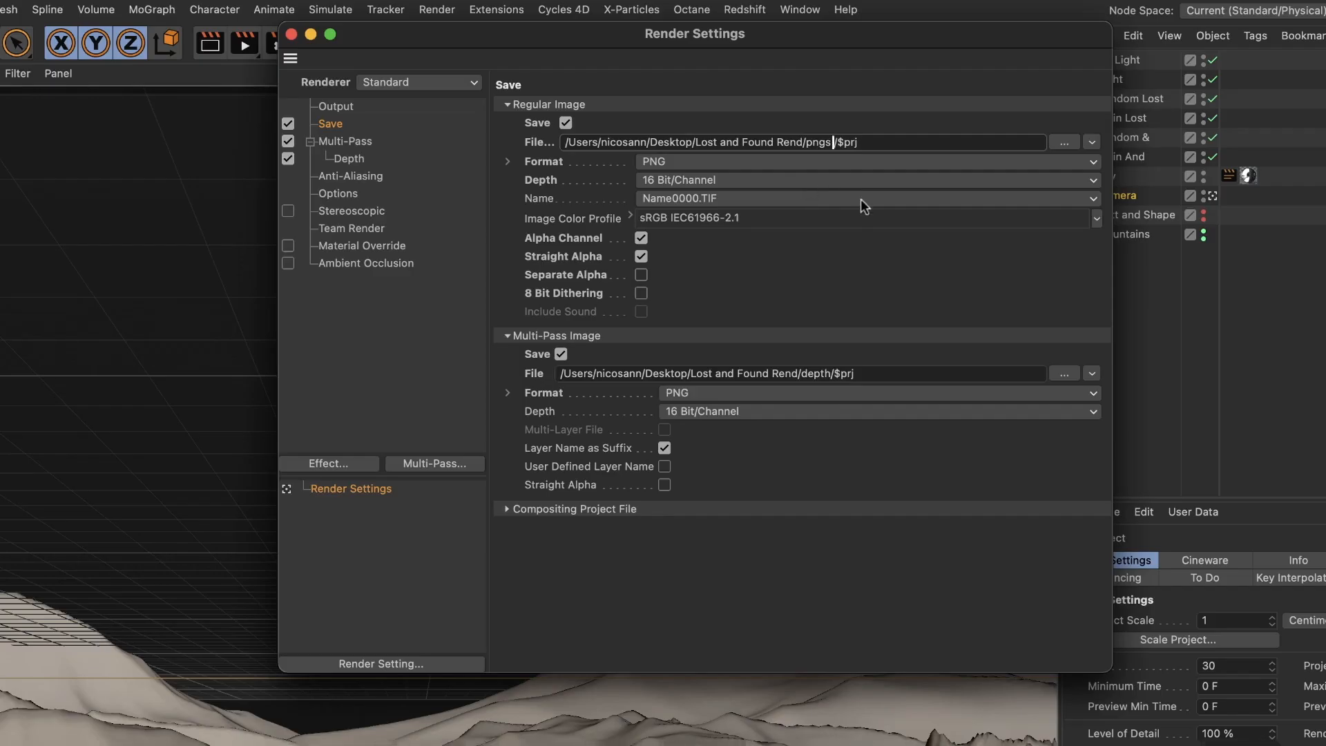
{"action": "type", "text": "mountains"}
{"action": "left_click", "coordinate": [831, 373]}
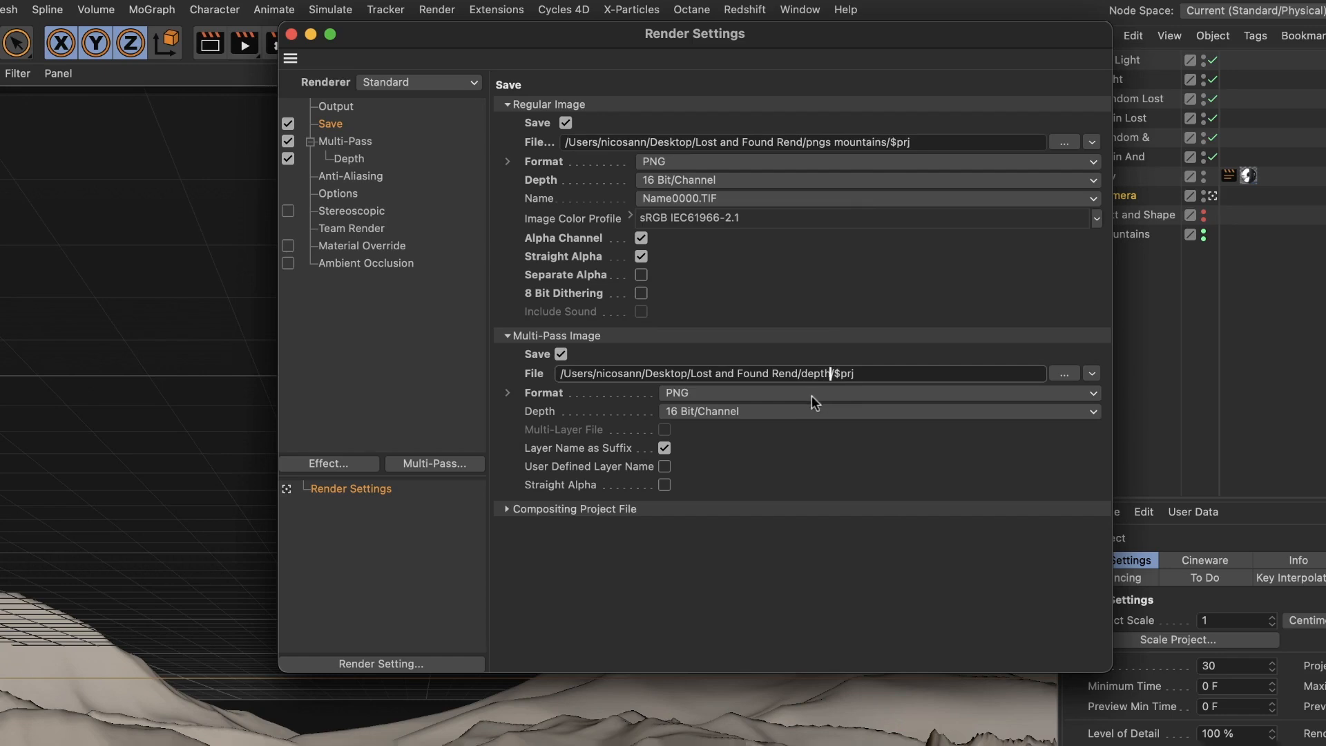
{"action": "type", "text": "mountains/"}
Disable saving of the compositing project file and close the render settings
{"action": "left_click", "coordinate": [507, 509]}
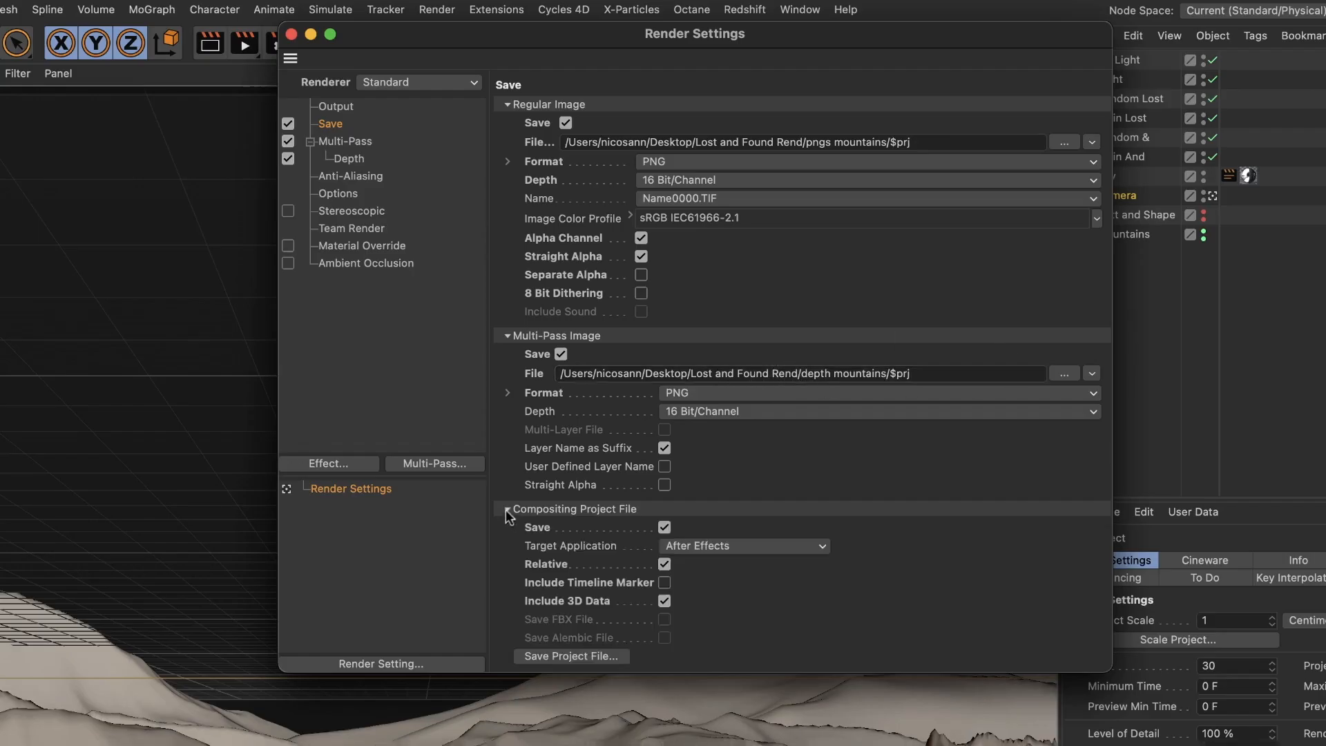
{"action": "left_click", "coordinate": [663, 528]}
{"action": "left_click", "coordinate": [290, 35]}
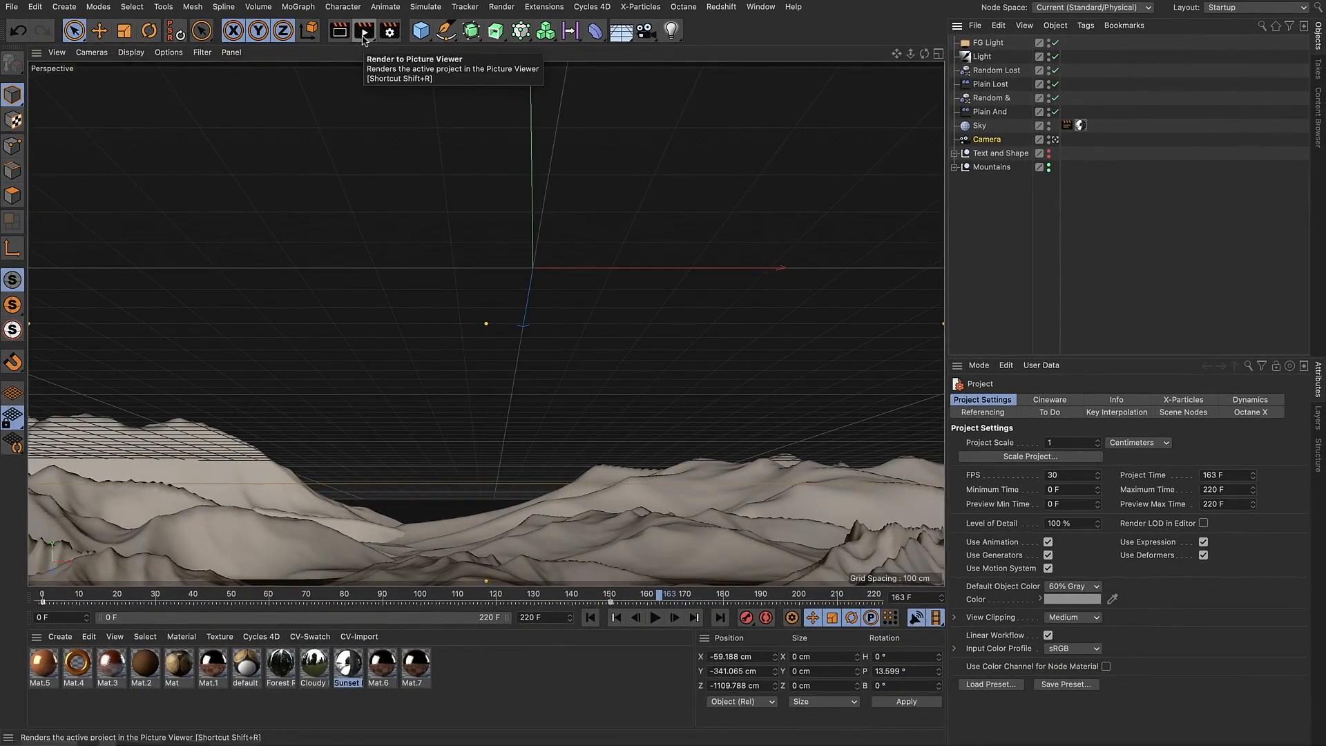
Render the mountain animation to the Picture Viewer and show its layers
{"action": "left_click", "coordinate": [365, 32]}
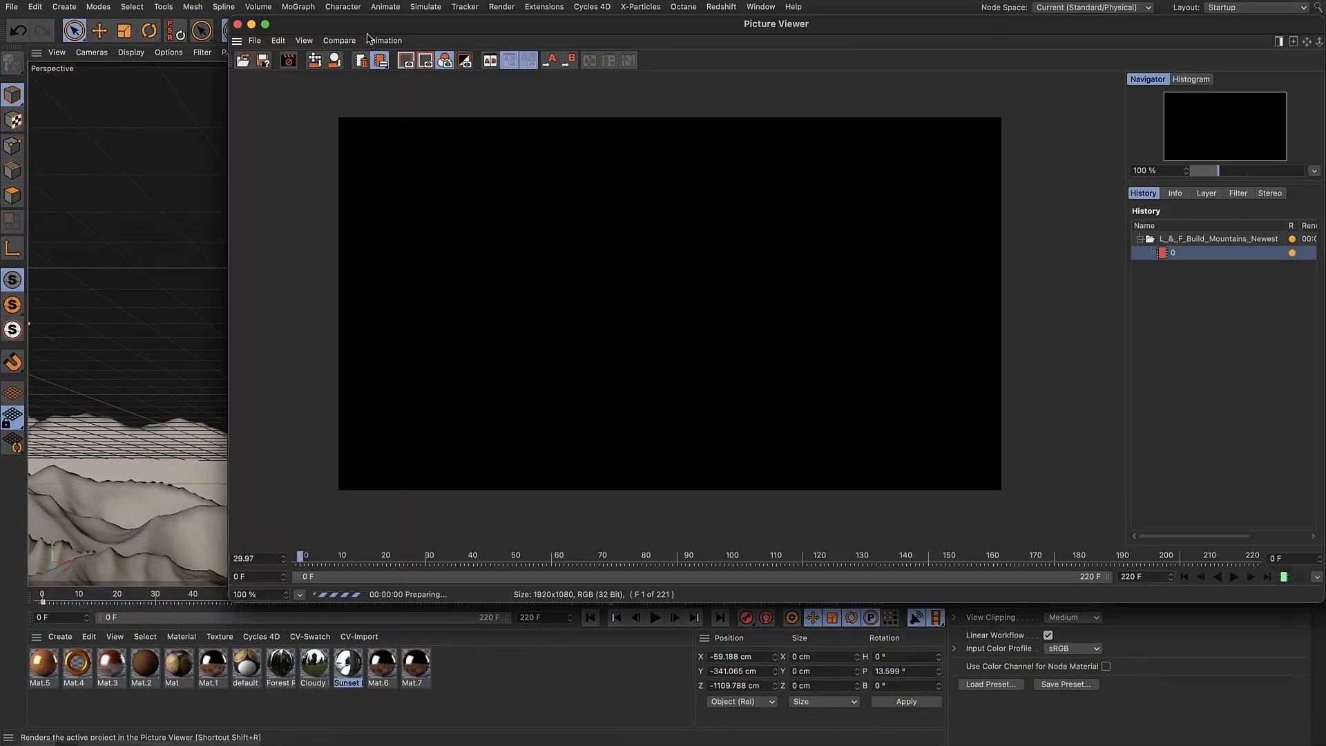
{"action": "left_click_drag", "start_coordinate": [511, 23], "coordinate": [344, 25]}
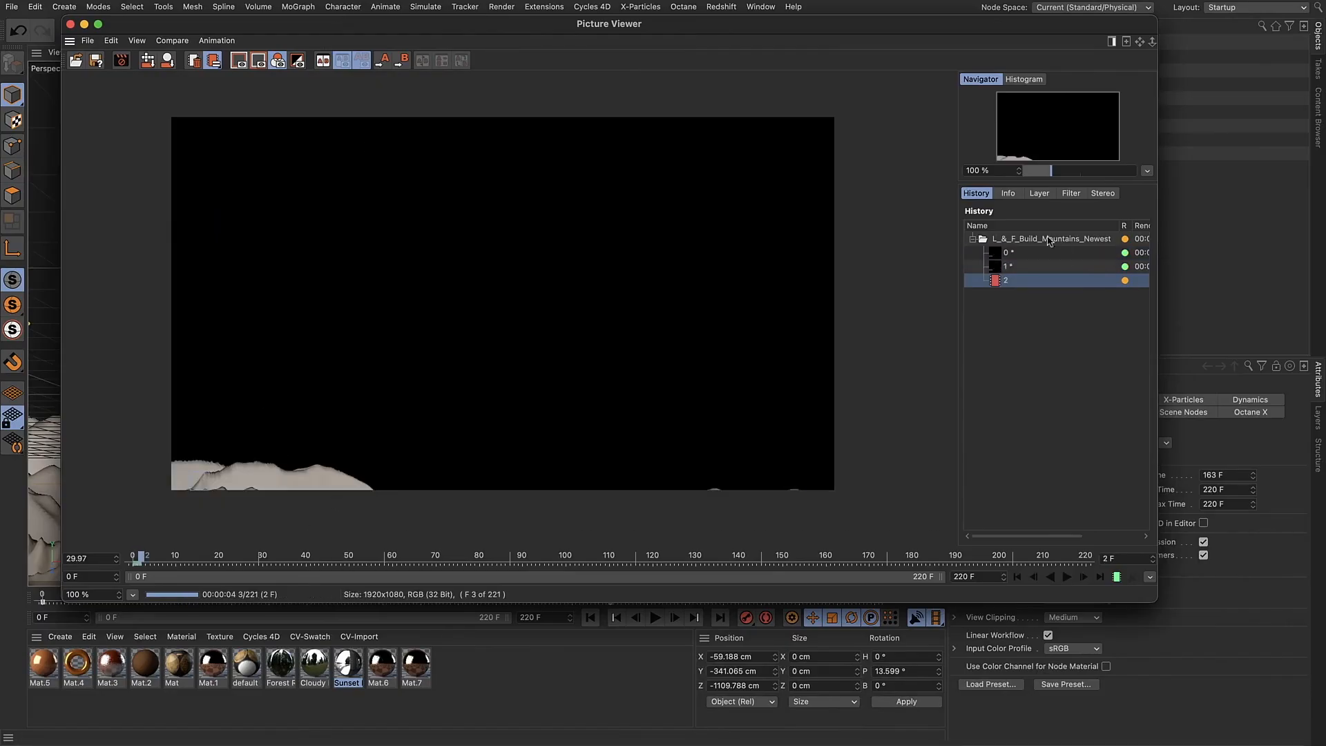
{"action": "left_click", "coordinate": [1039, 193]}
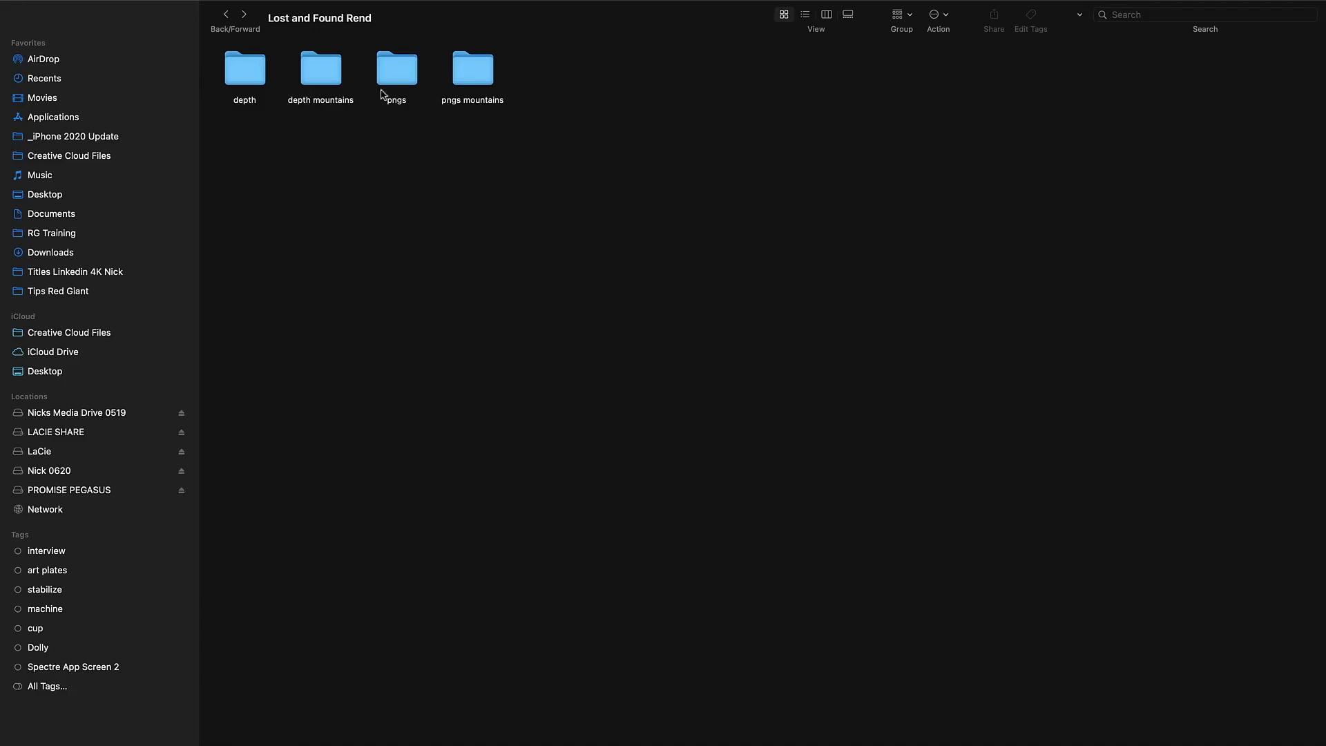
In Finder, preview the first and last rendered frames of the pngs mountains folder in column view
{"action": "left_click", "coordinate": [468, 83]}
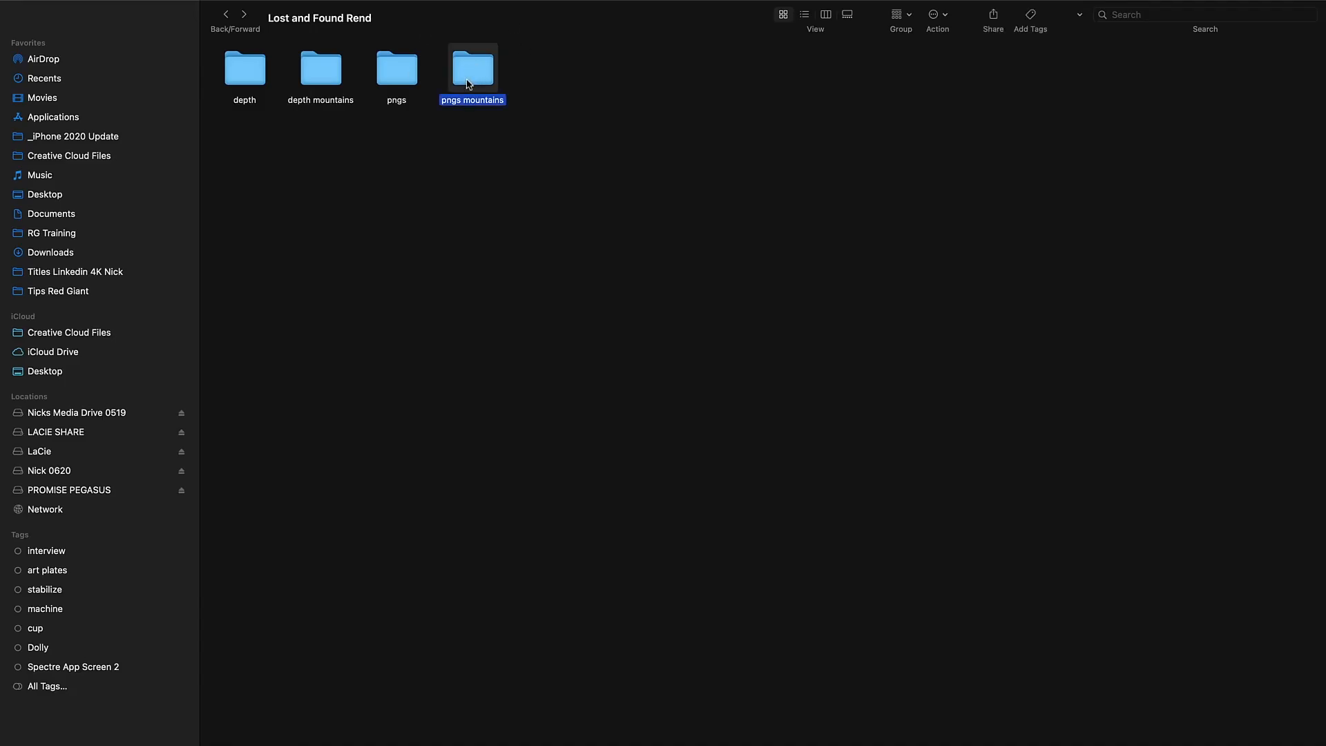
{"action": "double_click", "coordinate": [468, 84]}
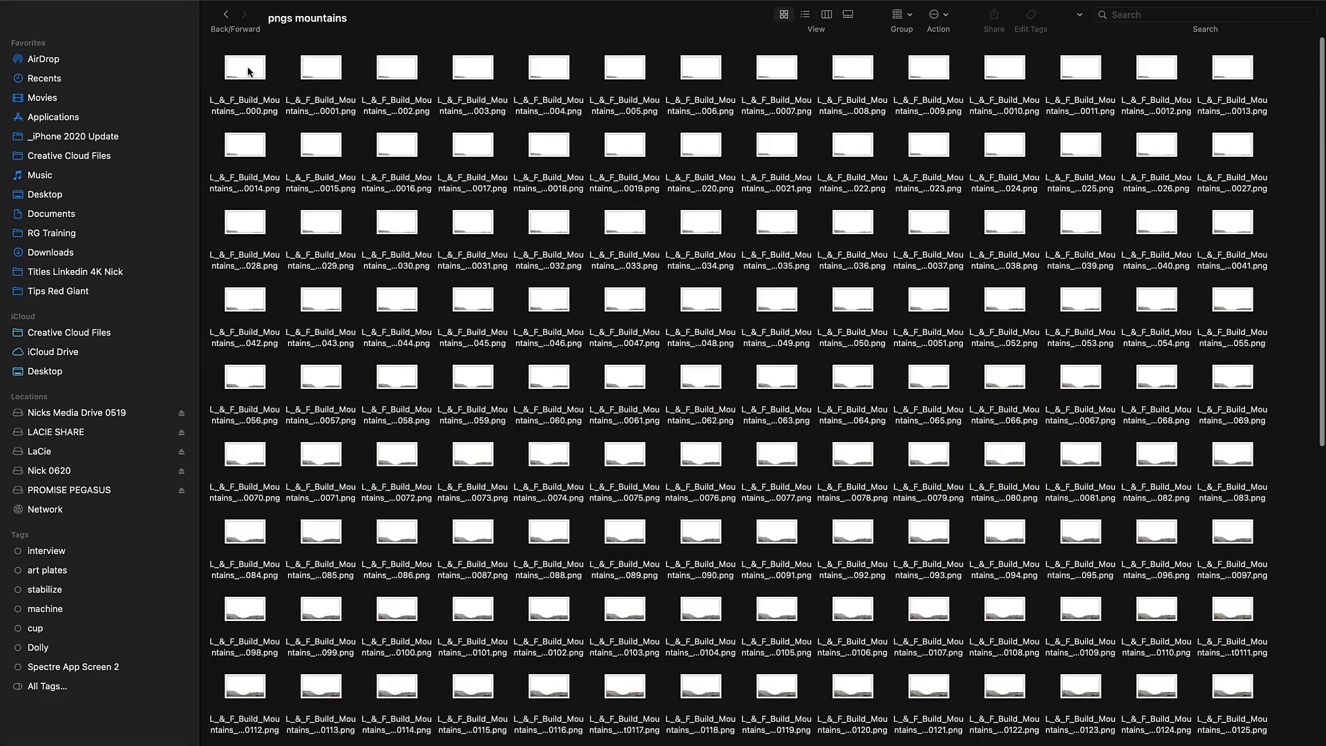
{"action": "left_click", "coordinate": [247, 69]}
{"action": "left_click", "coordinate": [826, 15]}
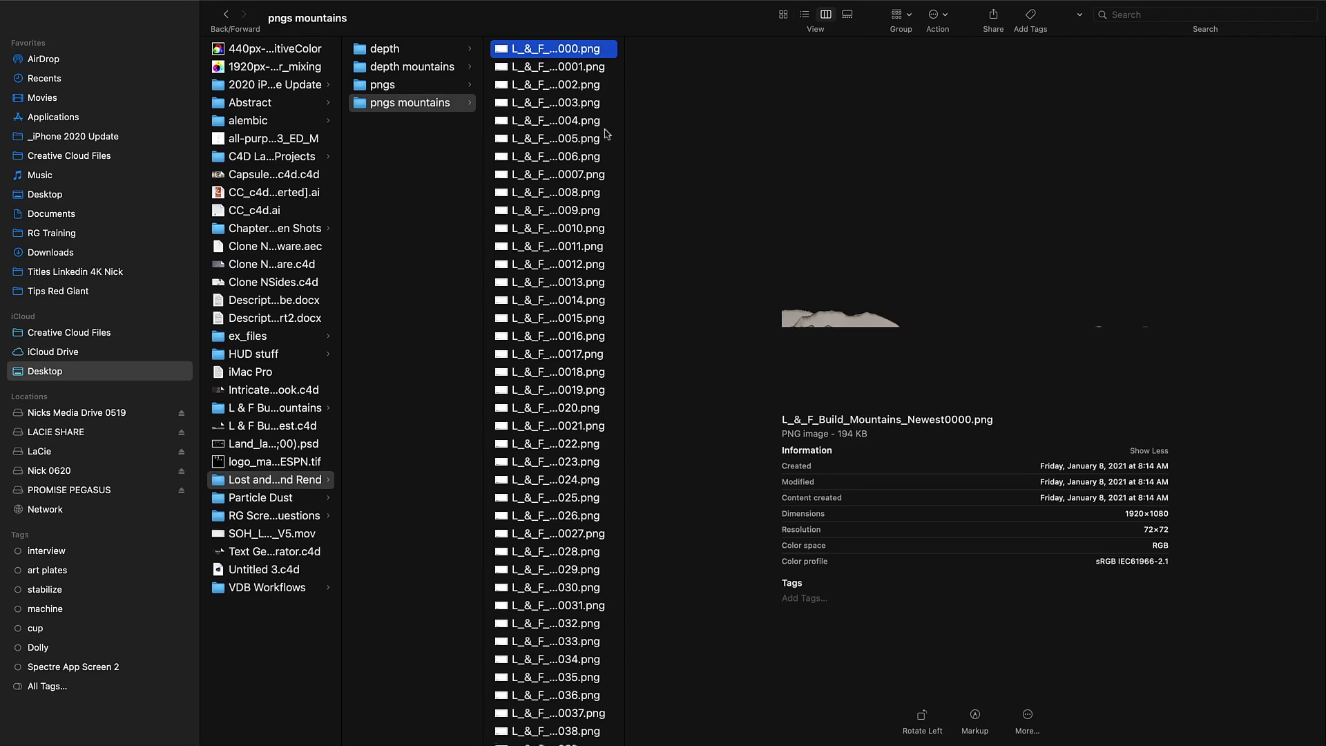
{"action": "scroll", "coordinate": [585, 448], "scroll_direction": "down", "scroll_amount": 20}
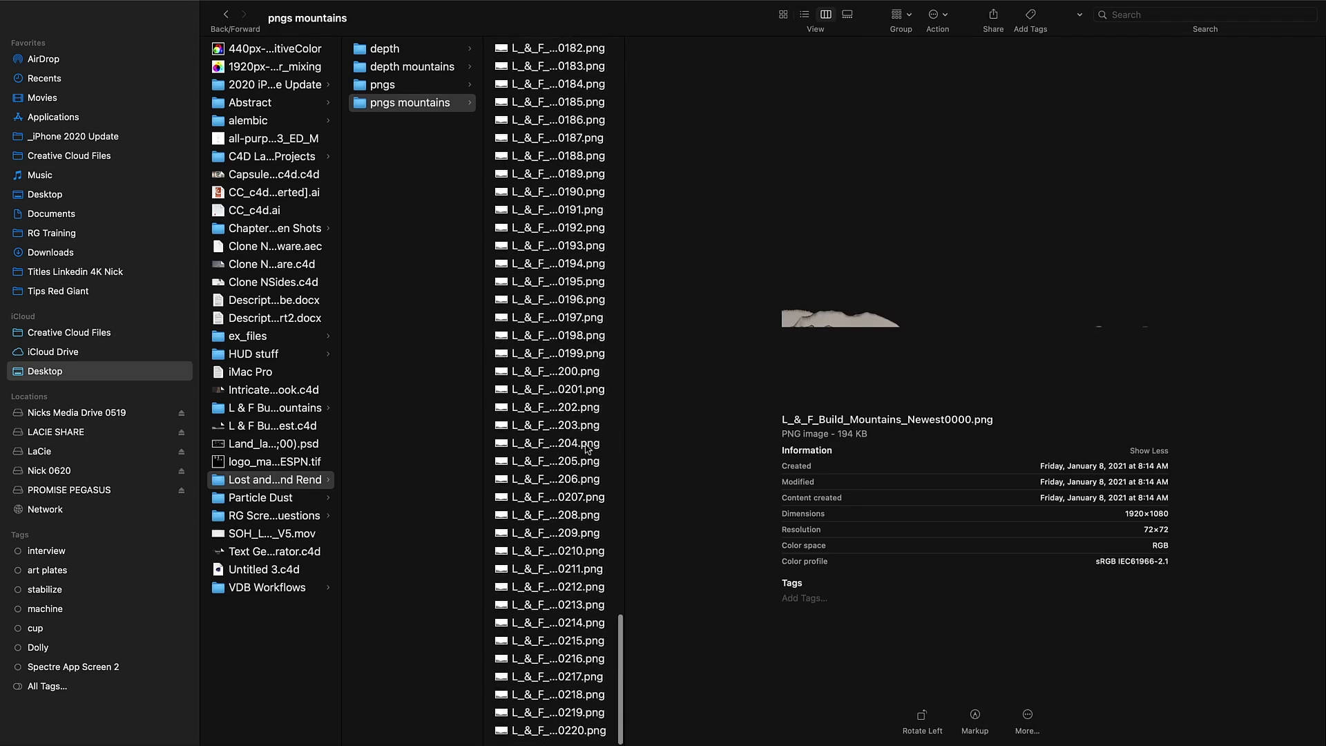
{"action": "left_click", "coordinate": [563, 731]}
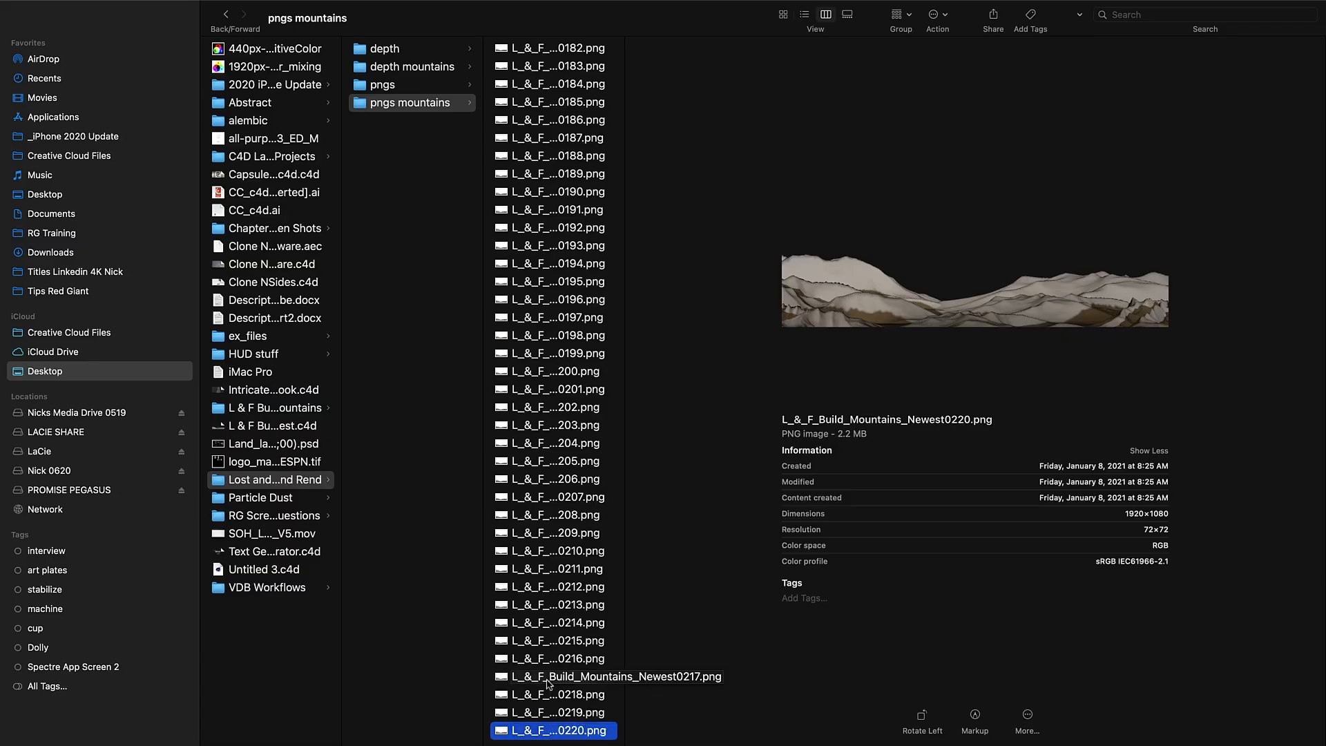
Preview the first and last frames of the depth mountains folder, and open the pngs folder
{"action": "left_click", "coordinate": [393, 67]}
{"action": "left_click", "coordinate": [536, 53]}
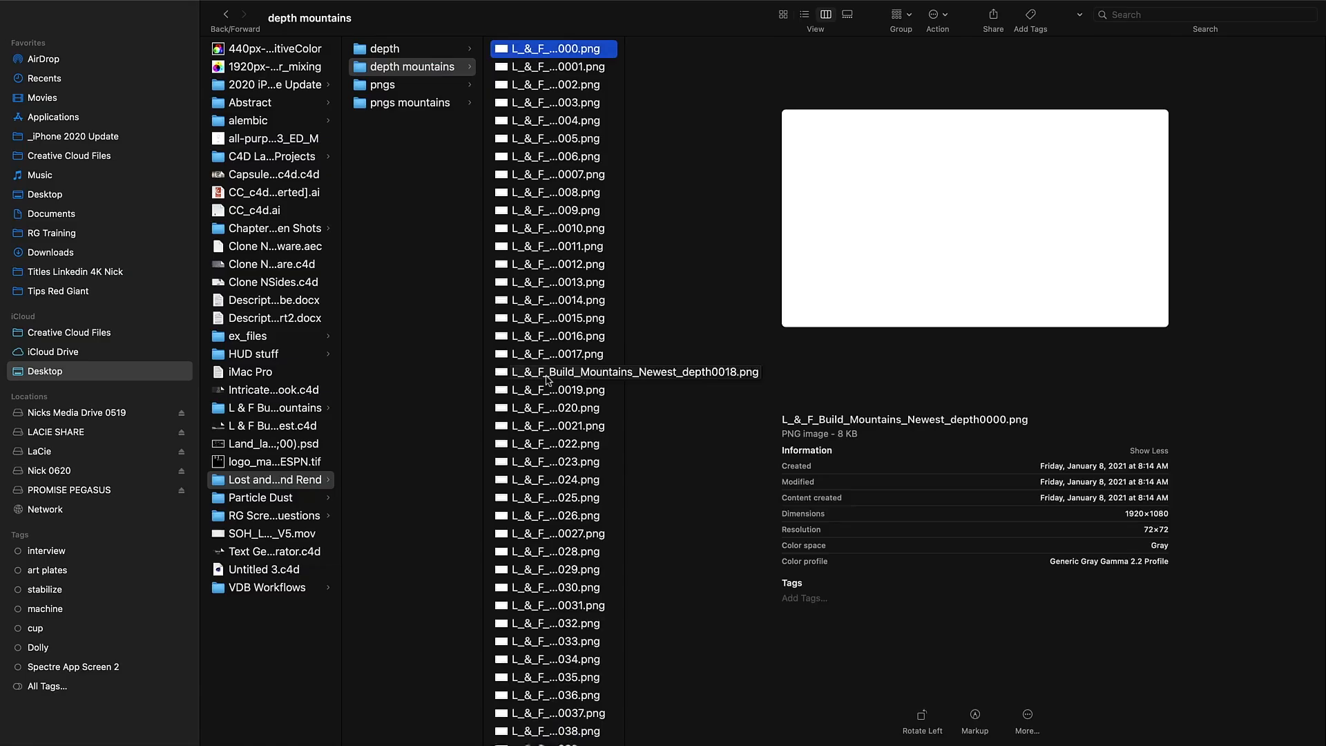
{"action": "scroll", "coordinate": [547, 379], "scroll_direction": "down", "scroll_amount": 20}
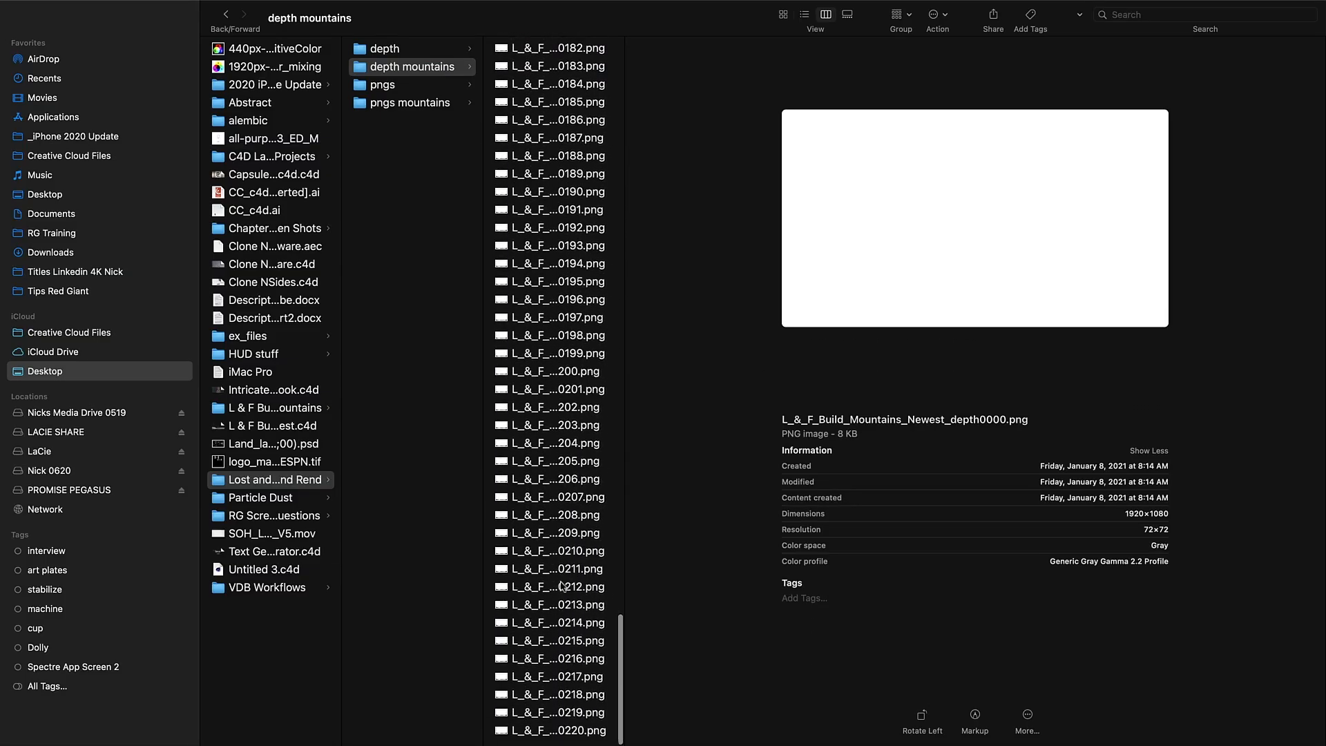
{"action": "left_click", "coordinate": [552, 734]}
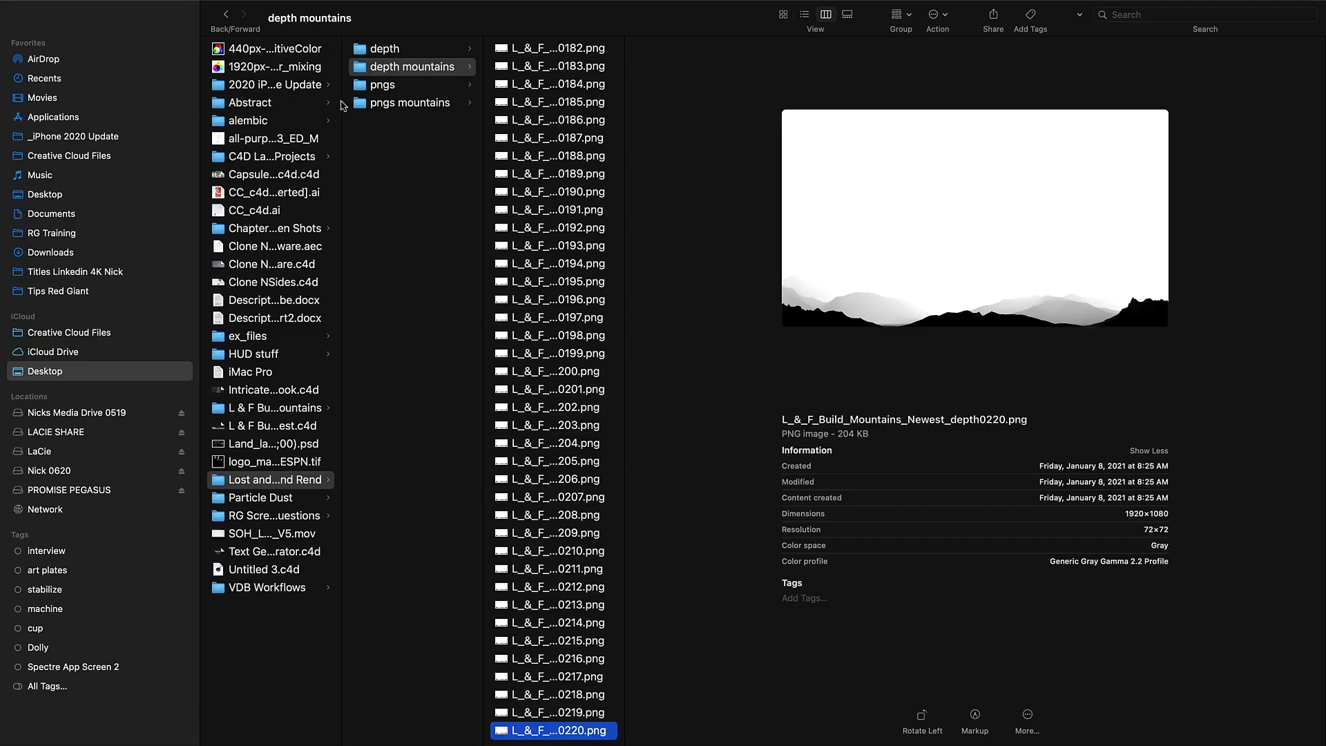
{"action": "left_click", "coordinate": [382, 85]}
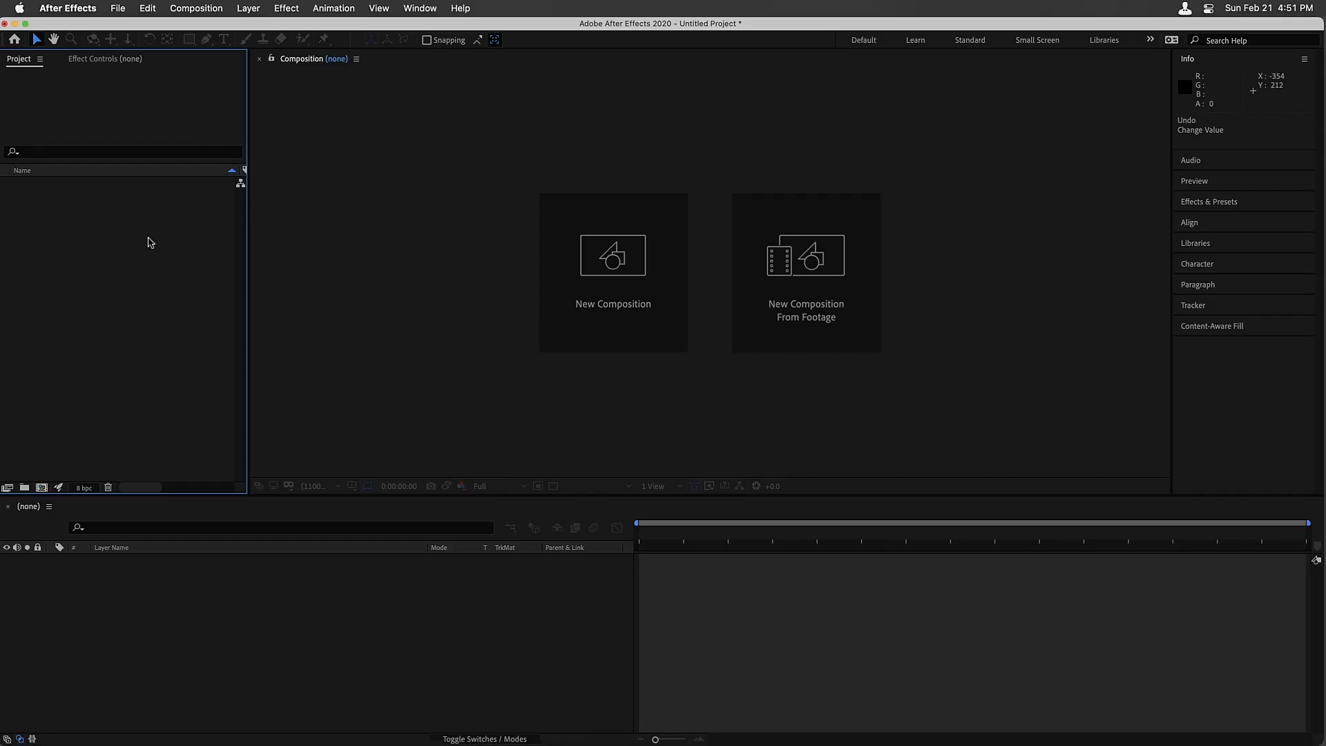
Switch to After Effects and choose L_&_F_Build_Mountains_Newest.aec from the pngs folder for import
{"action": "double_click", "coordinate": [148, 240]}
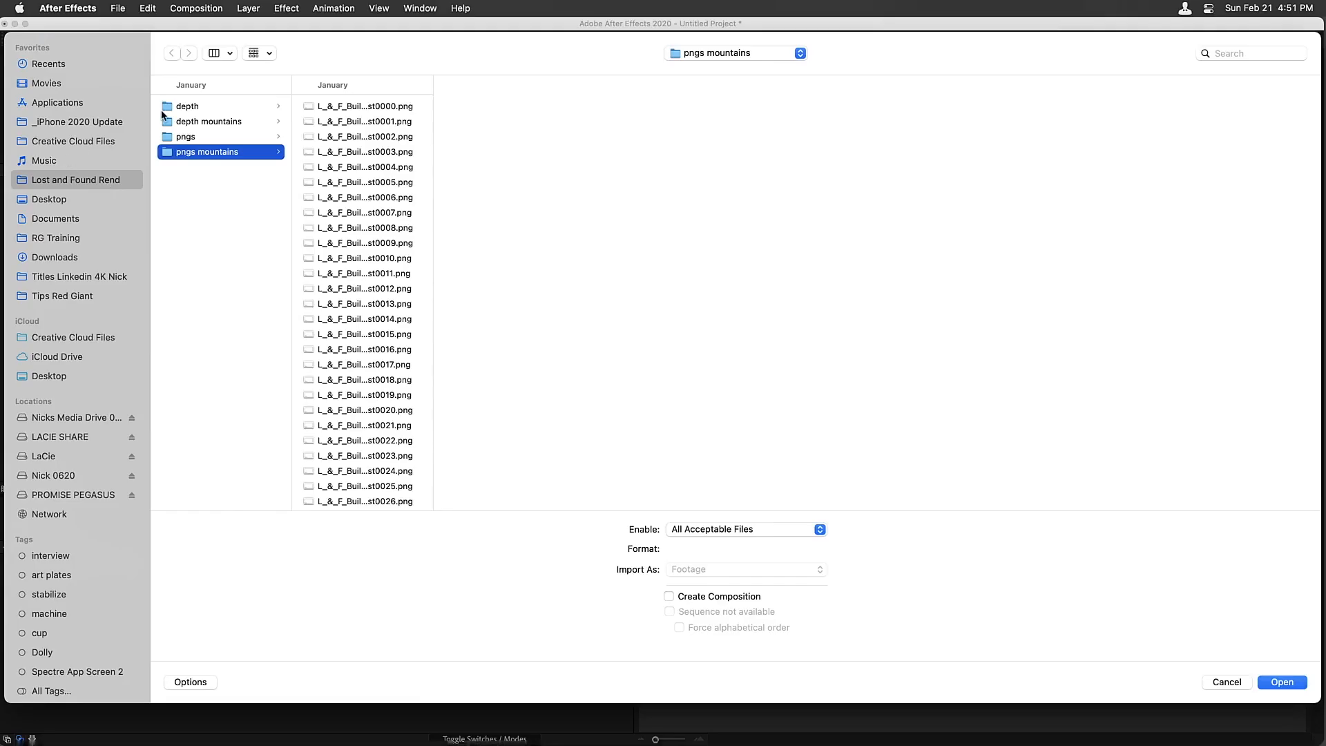
{"action": "left_click", "coordinate": [184, 137]}
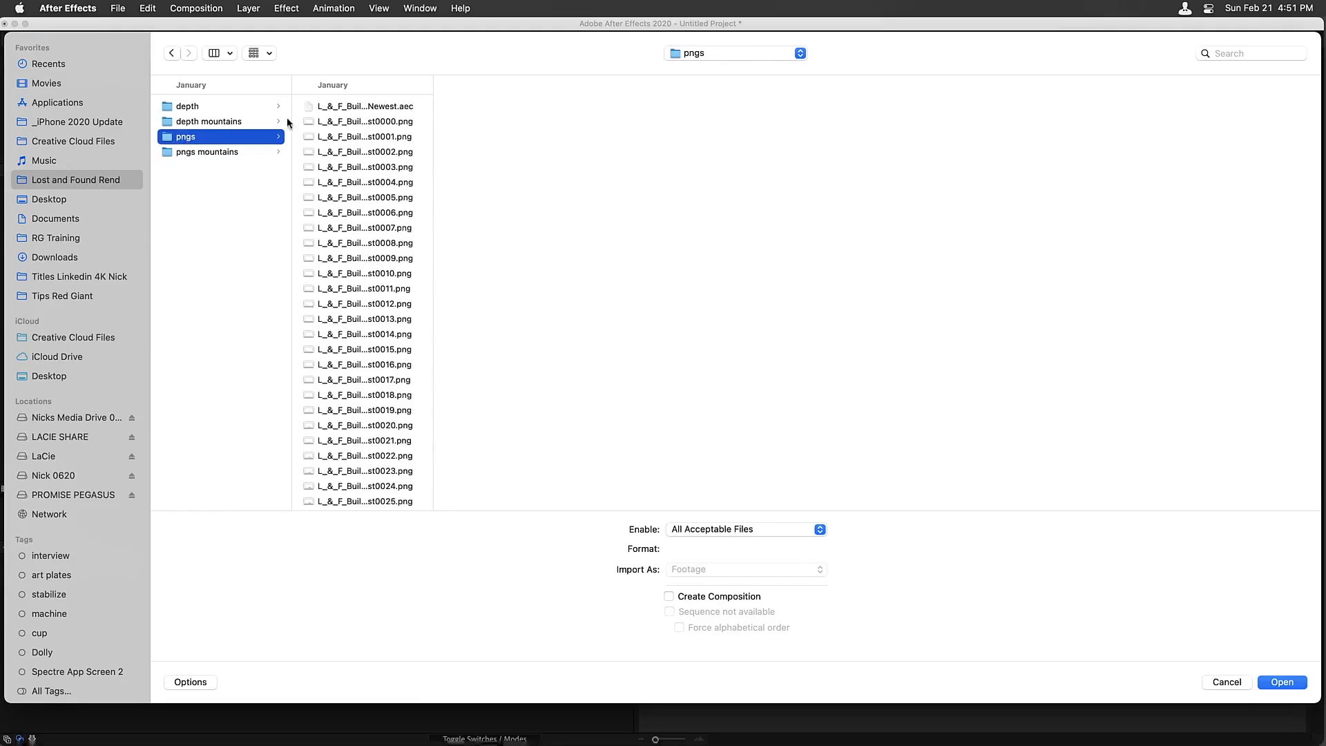
{"action": "left_click", "coordinate": [347, 108]}
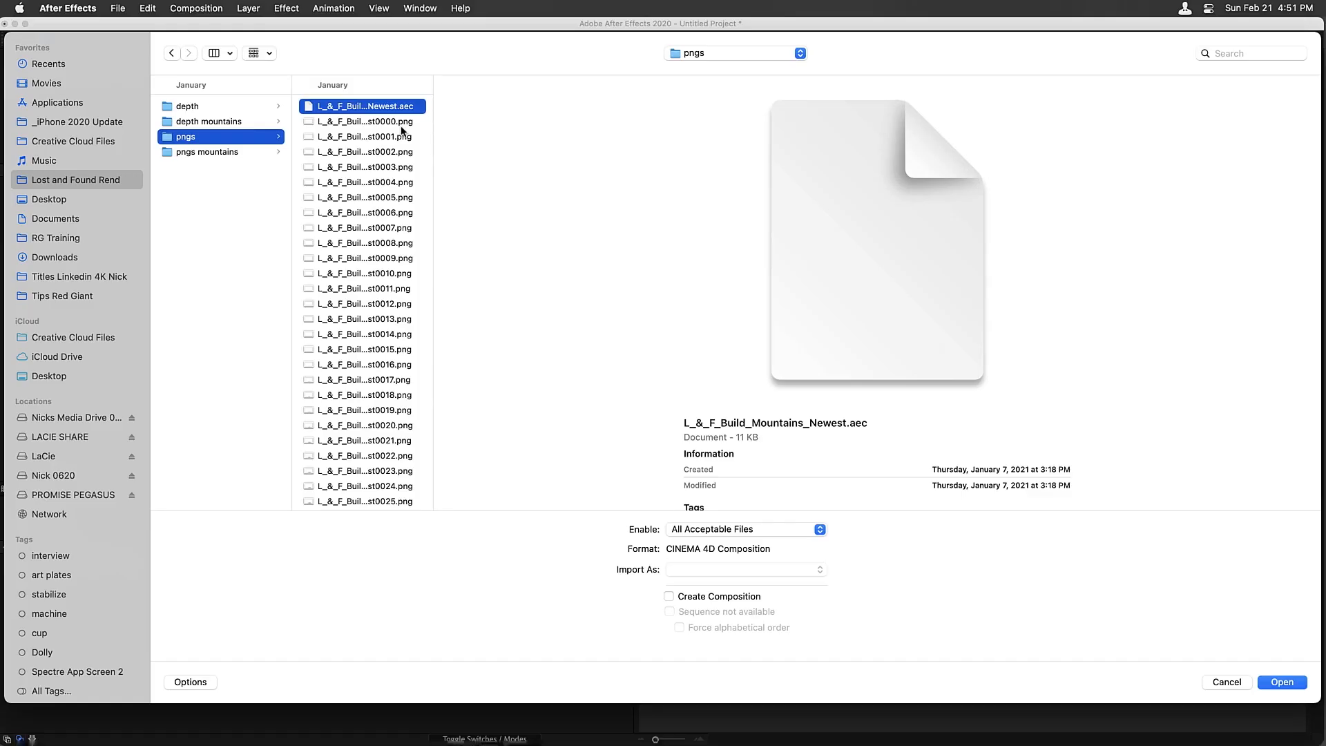
Import L_&_F_Build_Mountains_Newest.aec from the pngs folder and expand its composition folder and the Special Passes folder
{"action": "left_click", "coordinate": [1283, 682]}
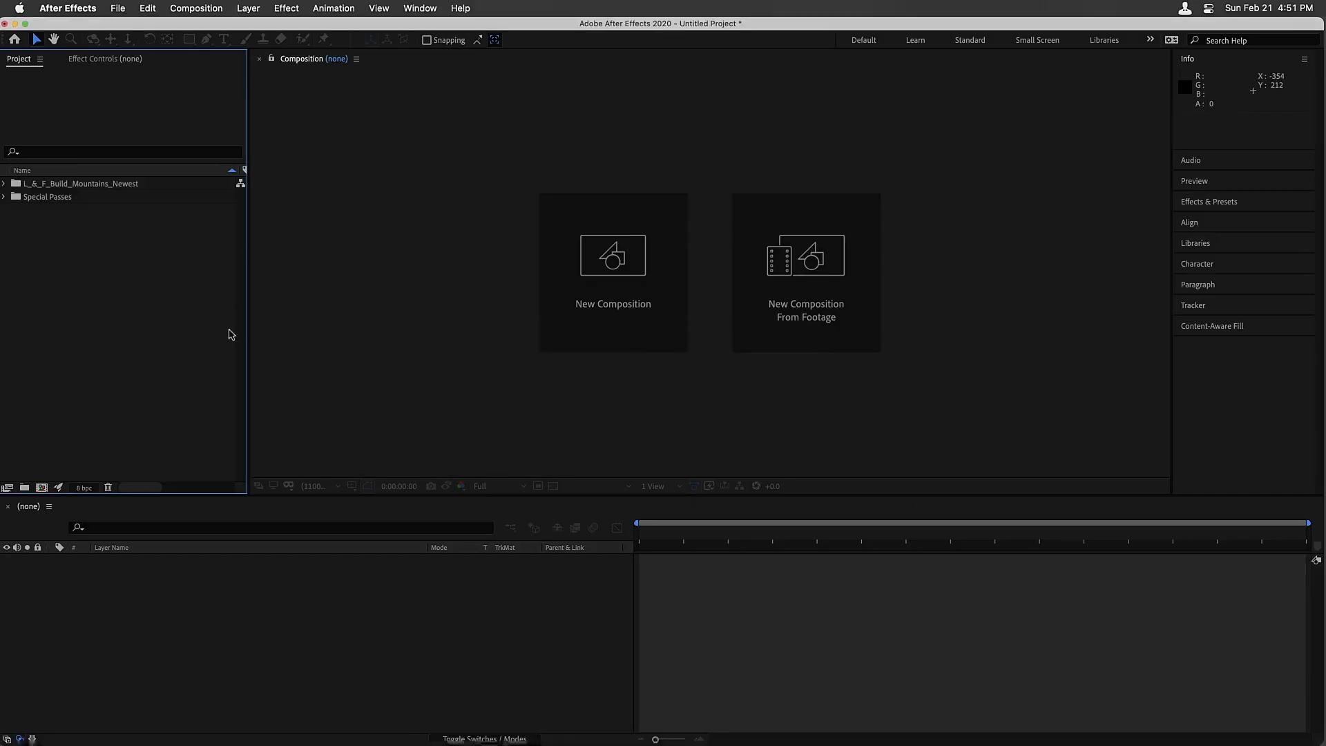
{"action": "left_click", "coordinate": [4, 184]}
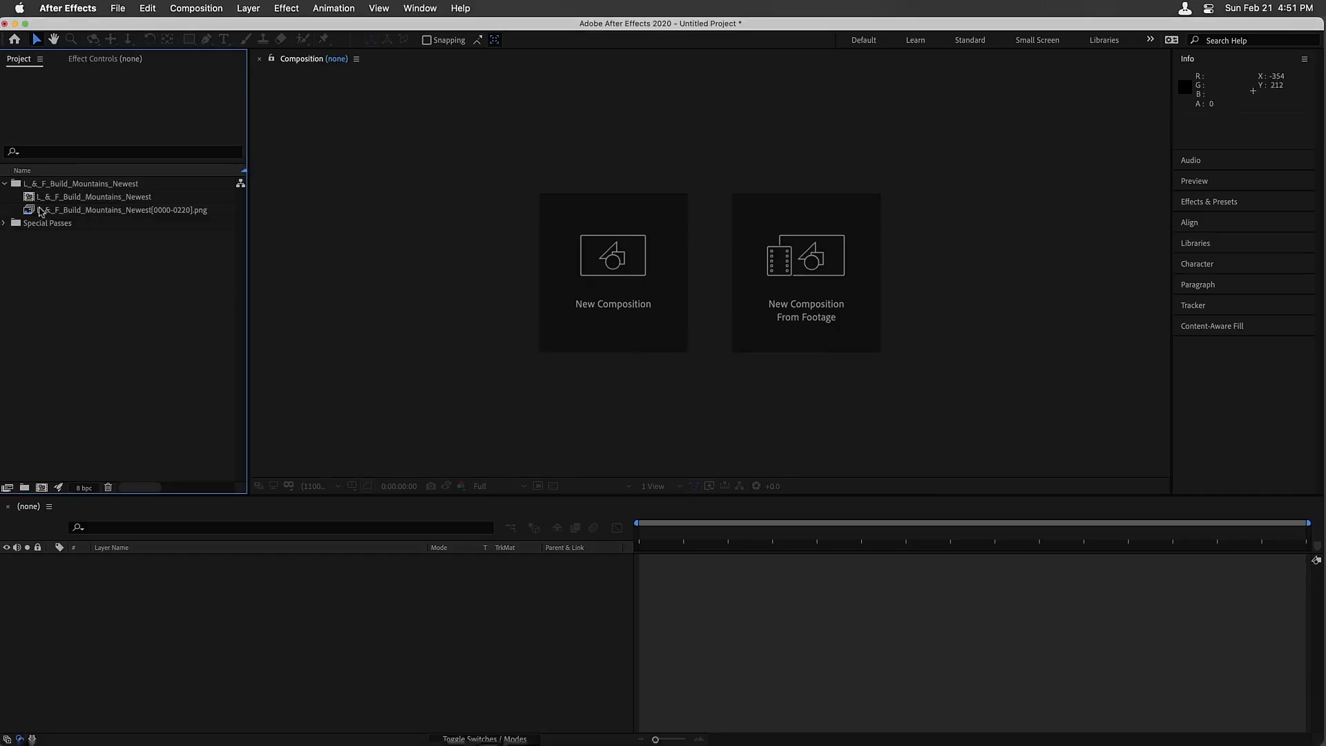
{"action": "left_click", "coordinate": [29, 198]}
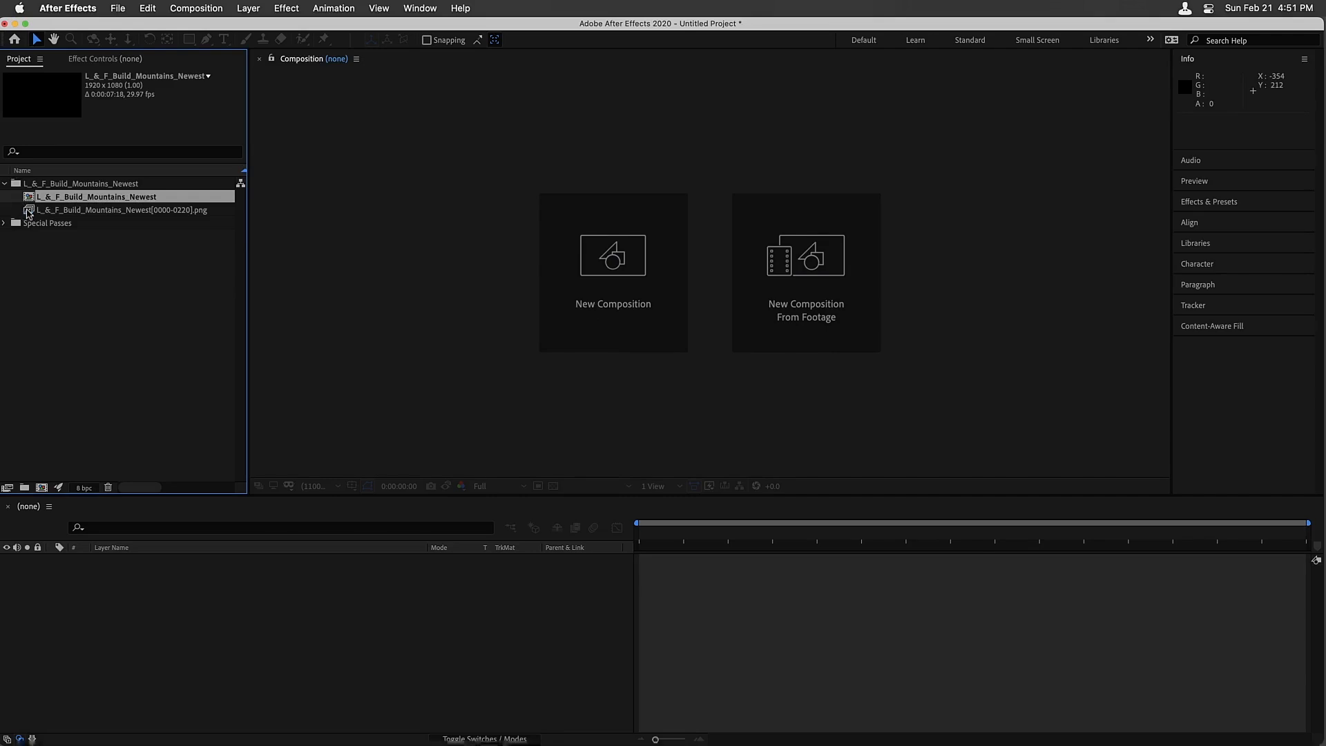
{"action": "left_click", "coordinate": [29, 210]}
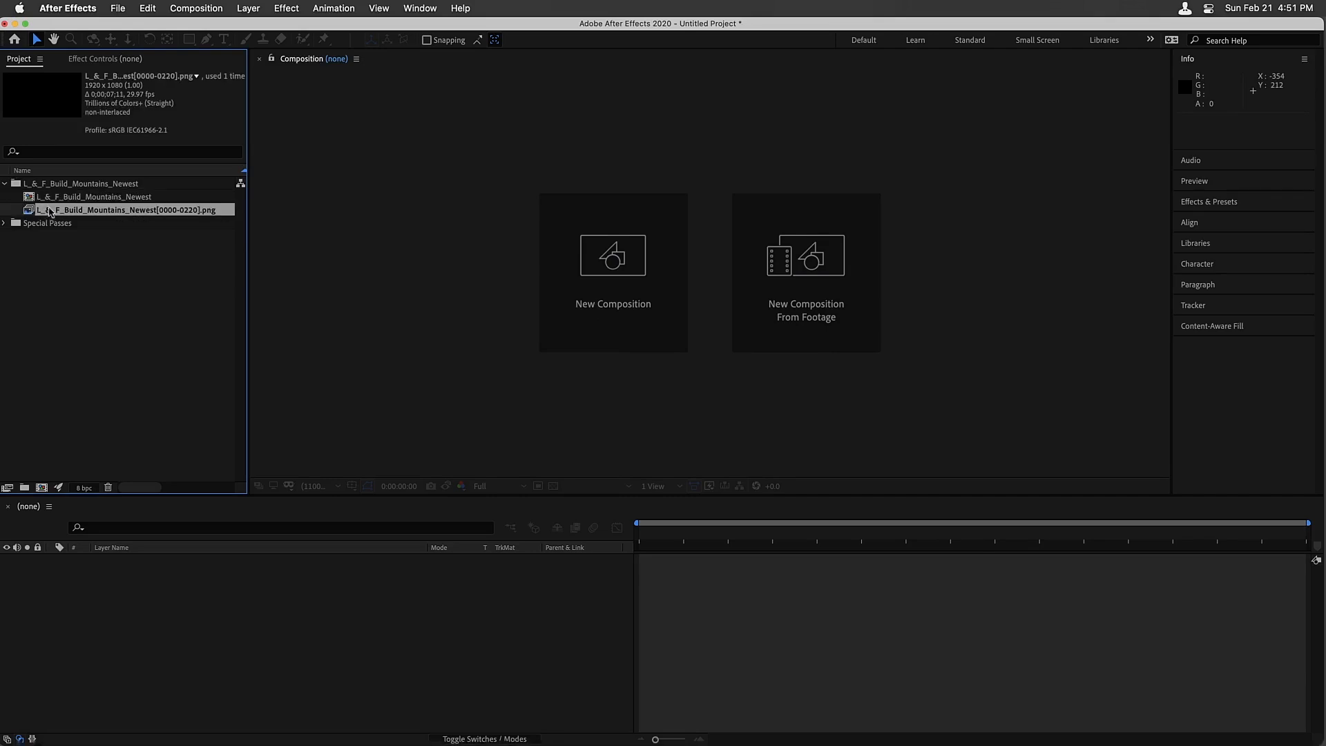
{"action": "left_click", "coordinate": [5, 223]}
{"action": "left_click", "coordinate": [38, 237]}
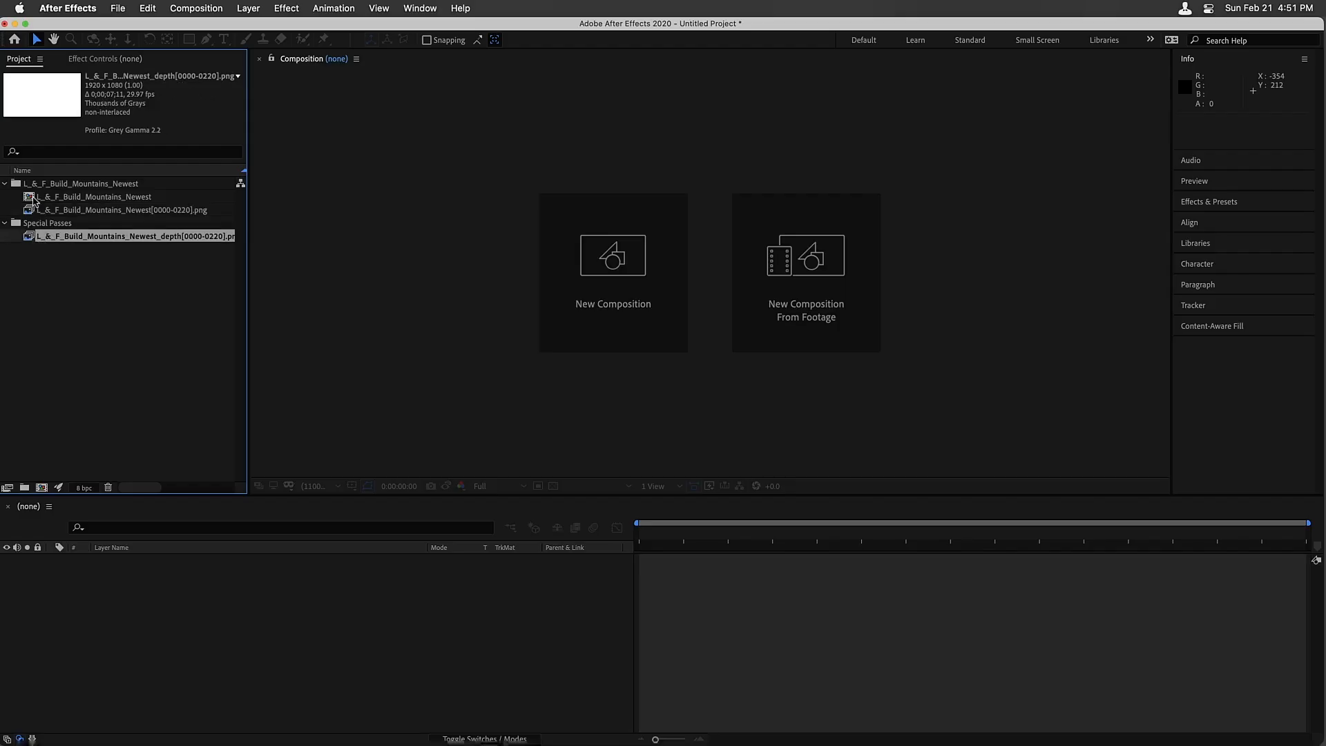
Open the L_&_F_Build_Mountains_Newest composition and trim it to a work area ending at 0:00:07:10, where the footage ends
{"action": "double_click", "coordinate": [29, 198]}
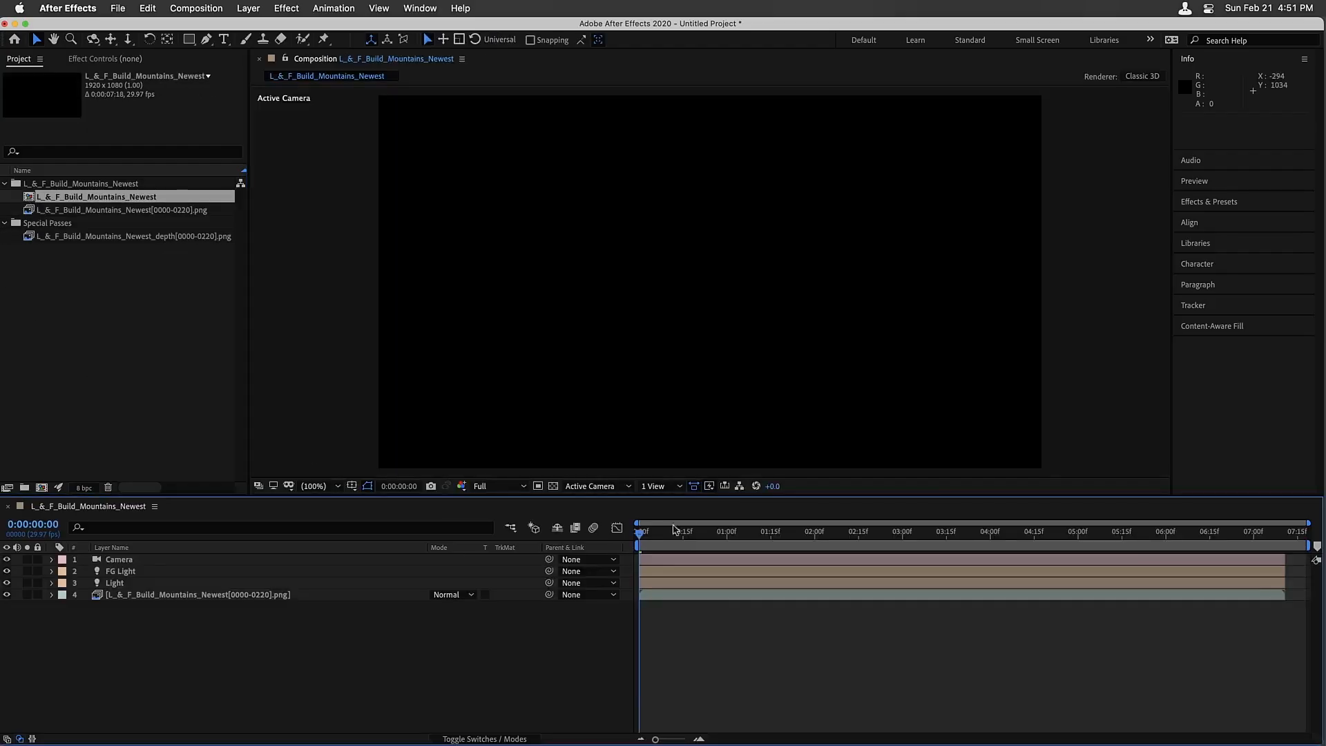
{"action": "left_click_drag", "start_coordinate": [662, 537], "coordinate": [963, 543]}
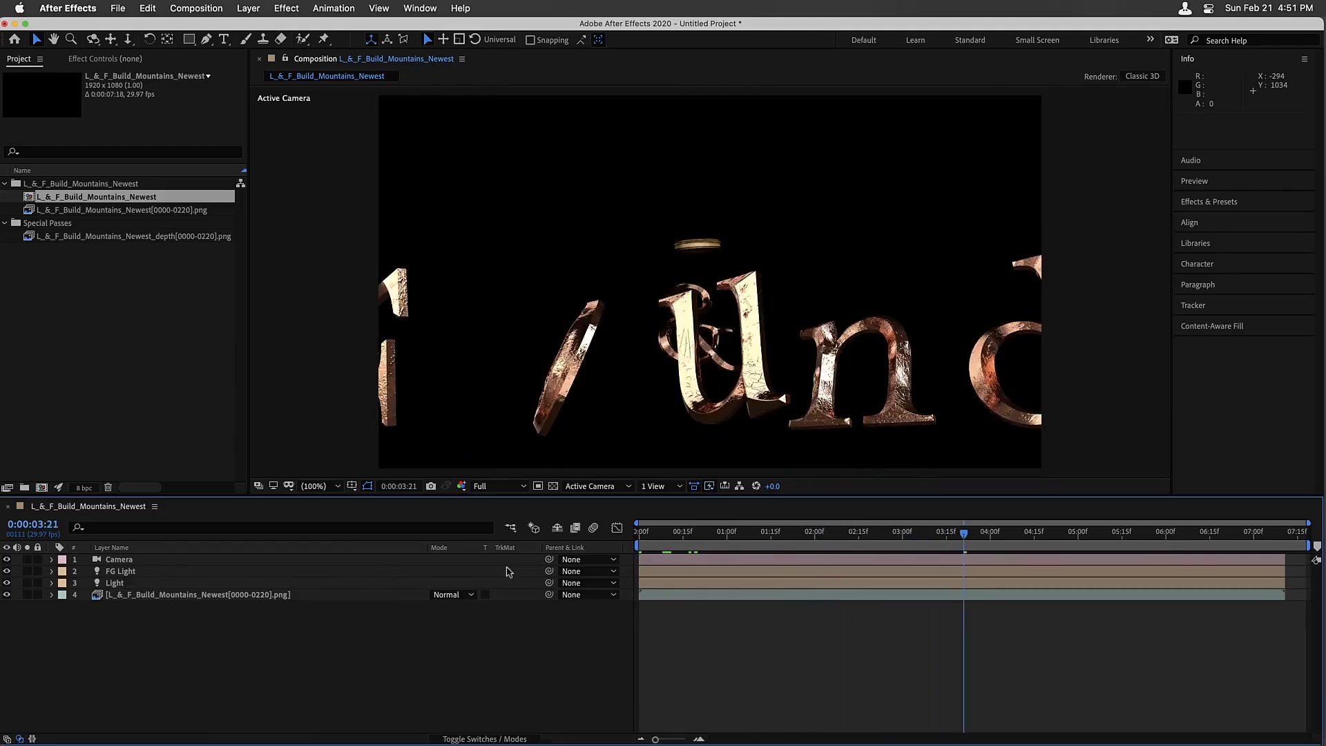
{"action": "left_click_drag", "start_coordinate": [1150, 540], "coordinate": [1282, 545]}
{"action": "right_click", "coordinate": [1228, 550]}
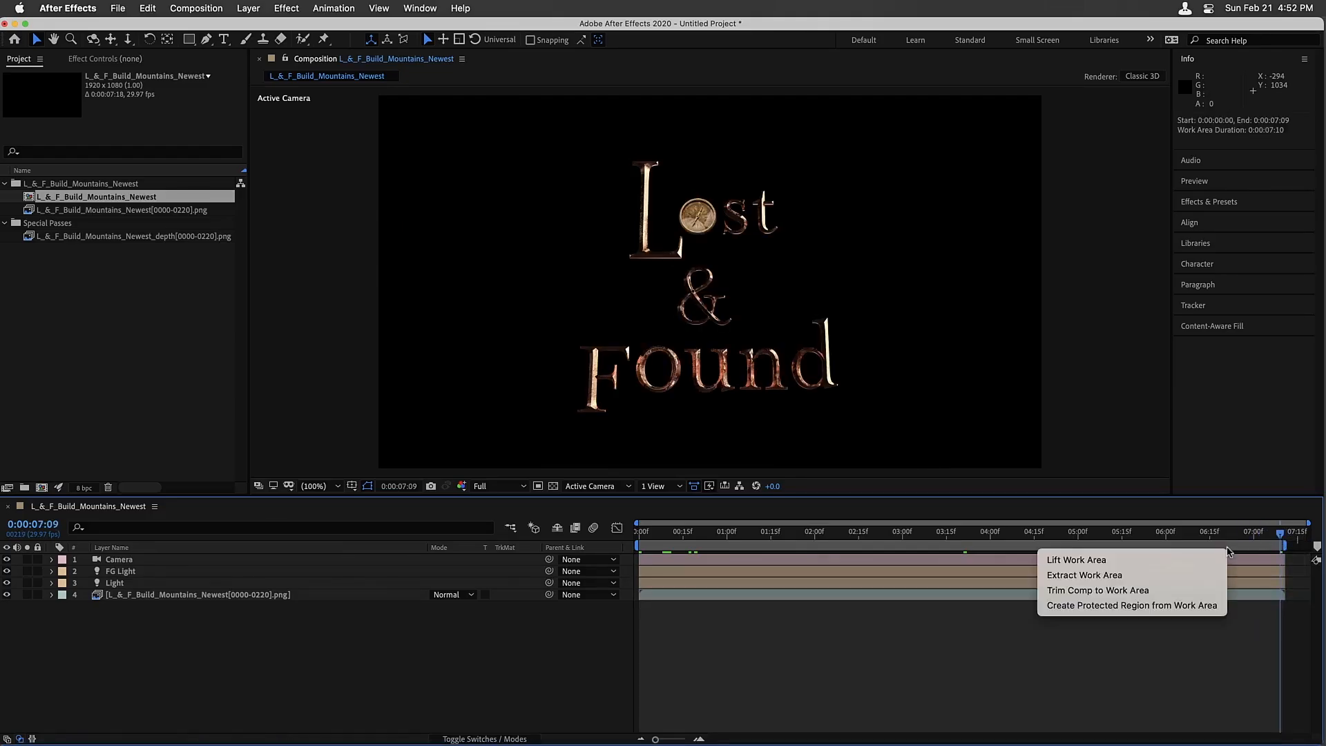
{"action": "left_click", "coordinate": [1190, 588]}
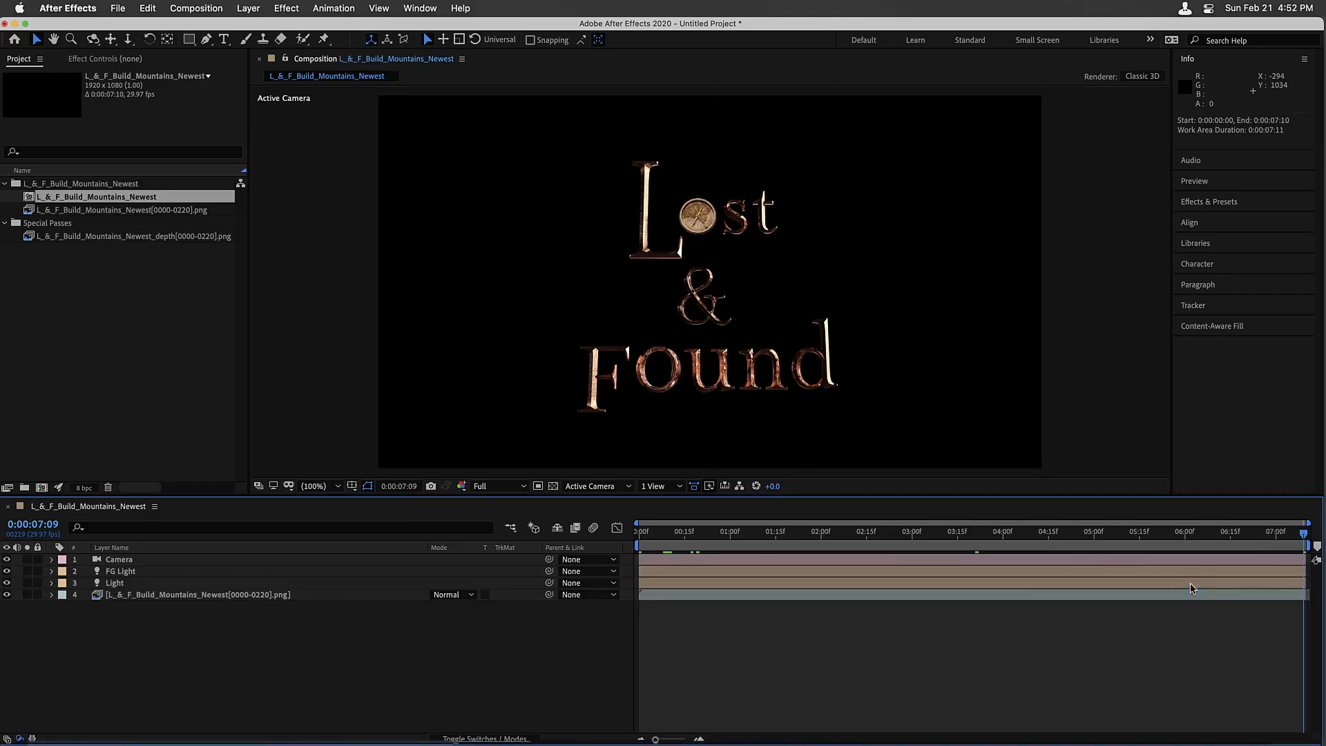
{"action": "left_click_drag", "start_coordinate": [1052, 543], "coordinate": [1323, 553]}
Import the L_&_F_Build_Mountains_Newest images from the pngs mountains folder as a PNG sequence
{"action": "double_click", "coordinate": [53, 301]}
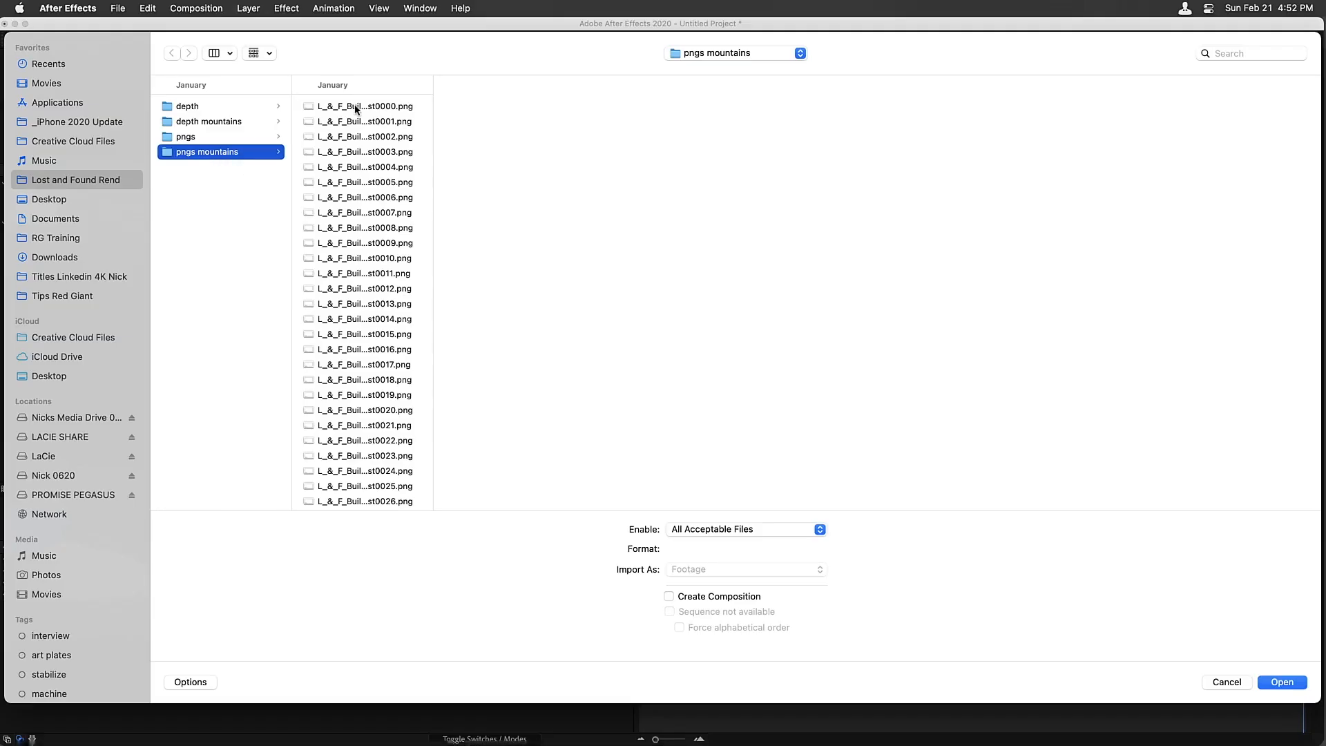
{"action": "left_click", "coordinate": [375, 107]}
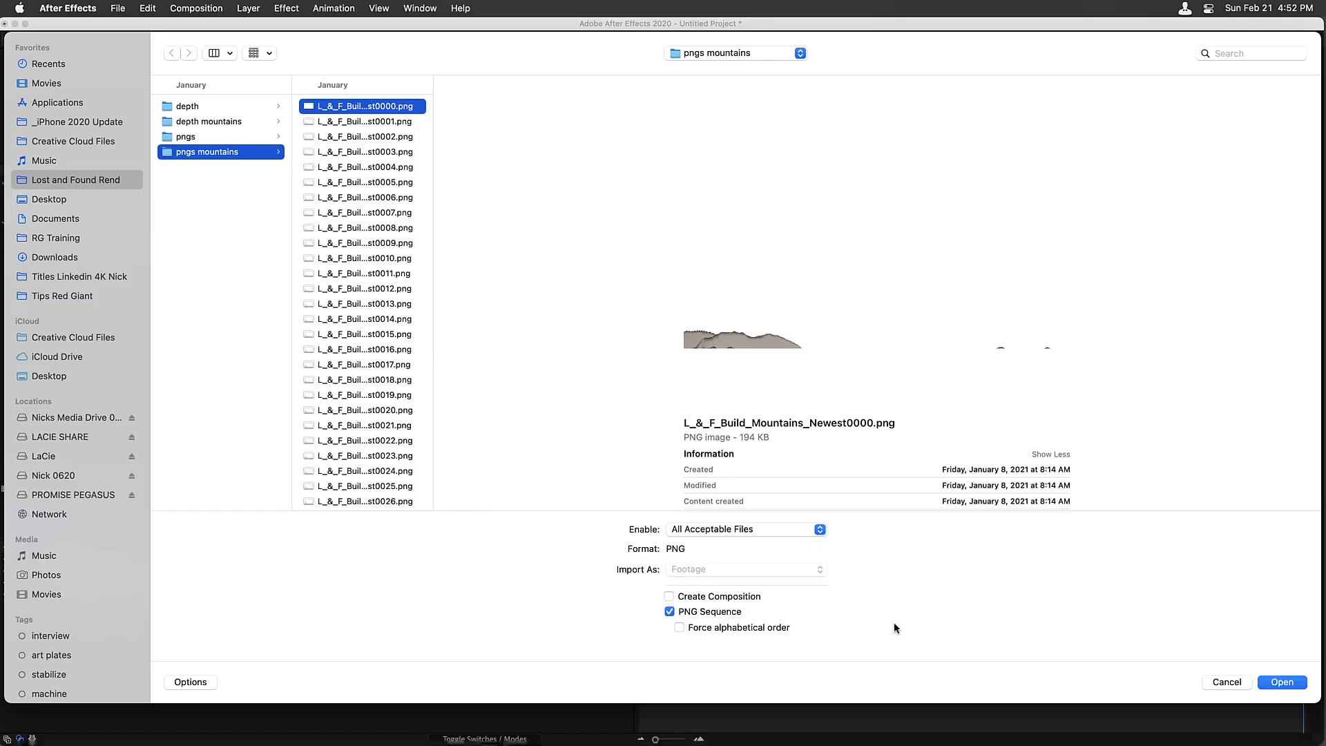
{"action": "left_click", "coordinate": [1286, 682]}
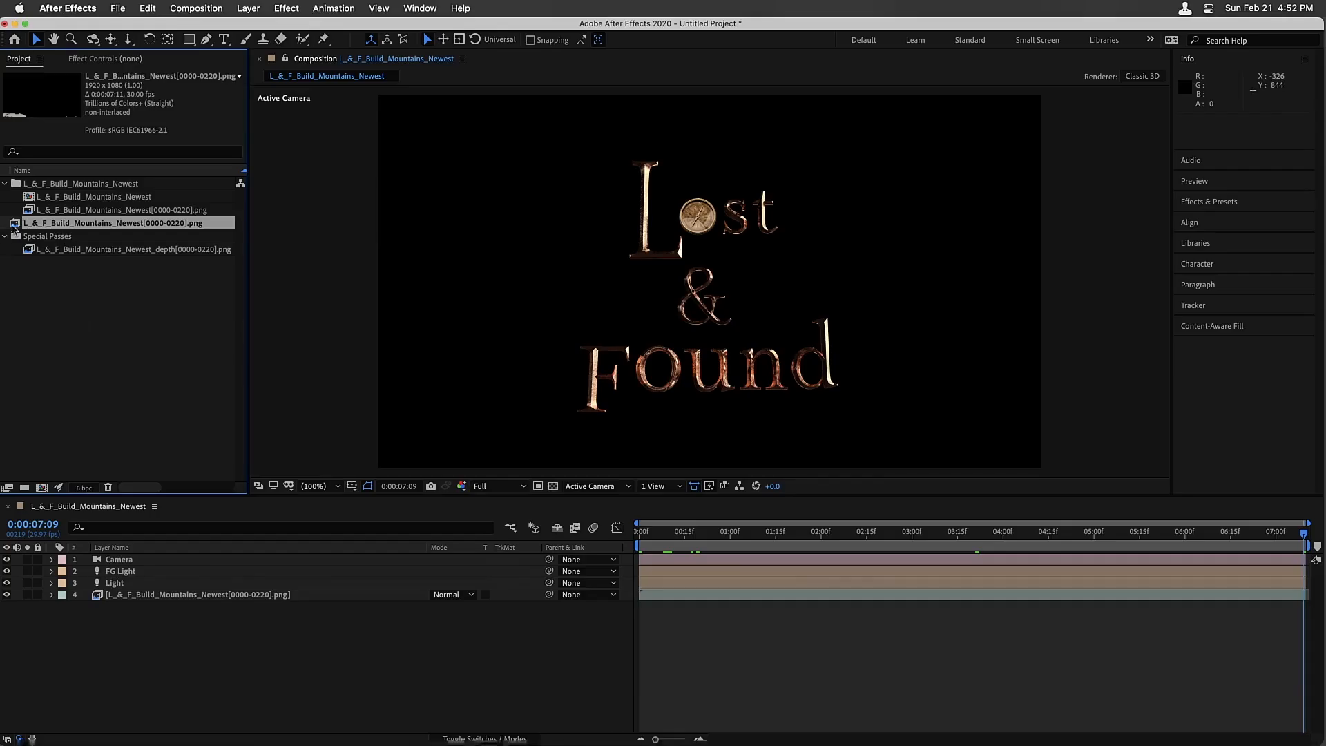
Rename the newly imported sequence as Mountains and the original color sequence in the composition folder as Text
{"action": "key", "text": "Return"}
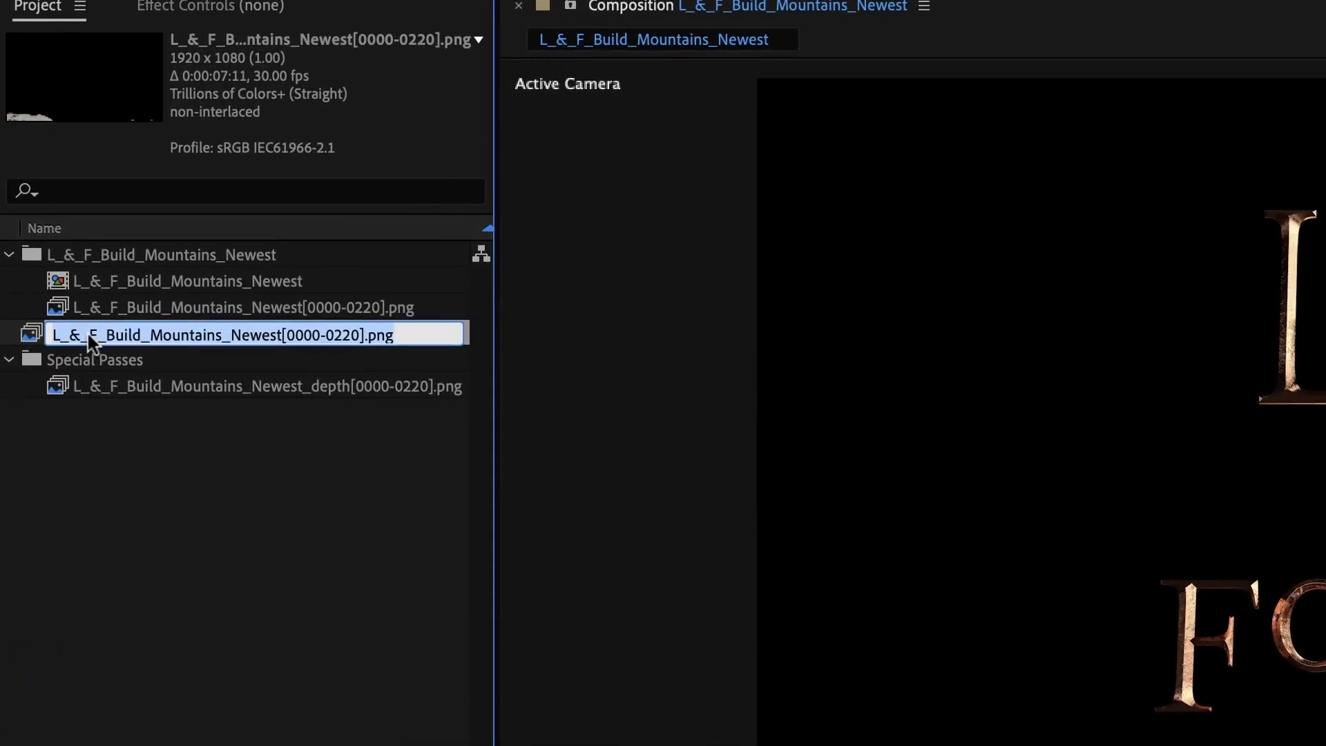
{"action": "type", "text": "Mountains"}
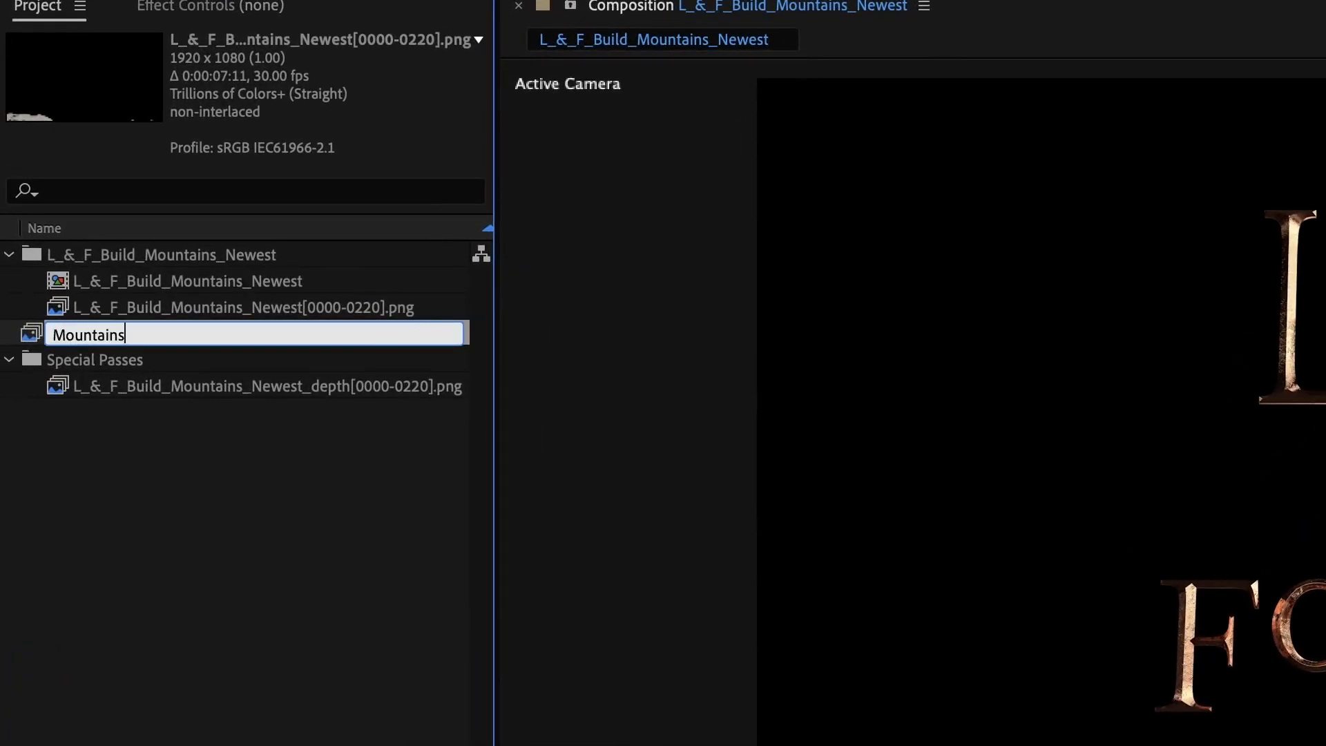
{"action": "key", "text": "Return"}
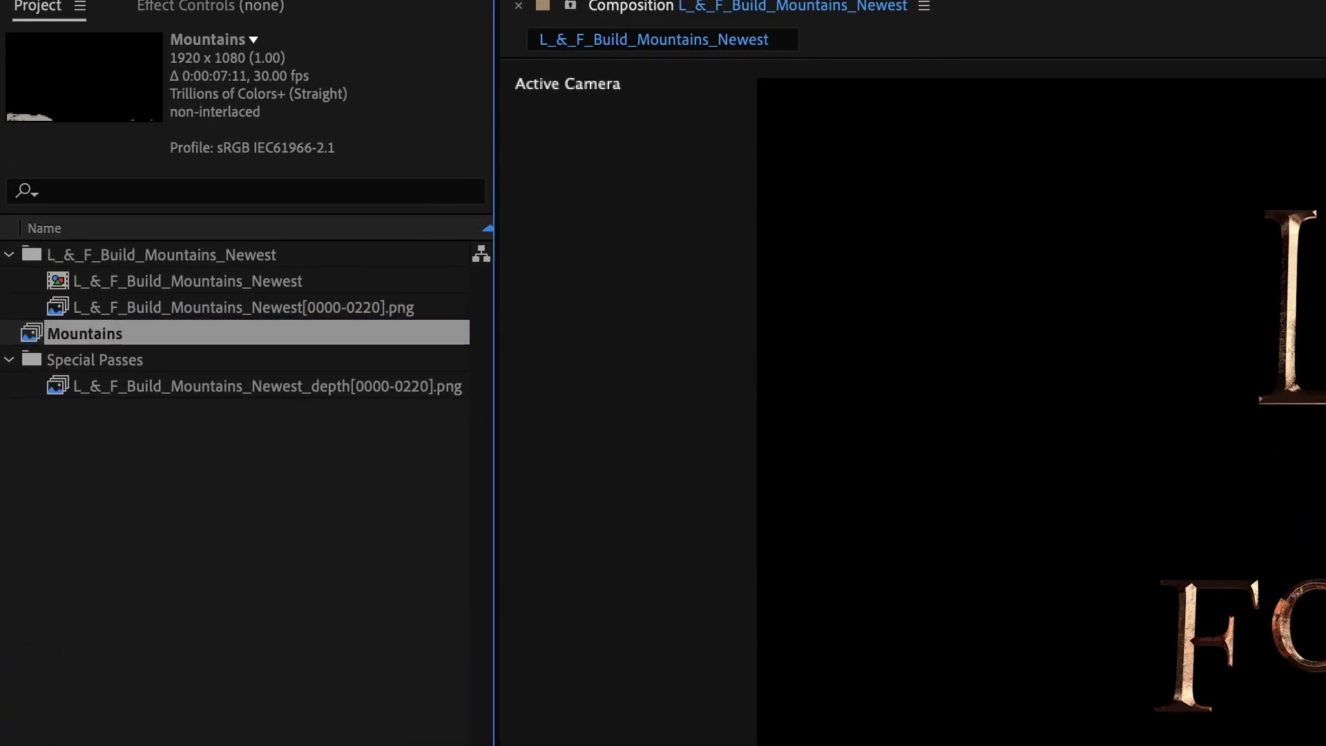
{"action": "left_click", "coordinate": [111, 309]}
{"action": "key", "text": "Return"}
{"action": "type", "text": "Text"}
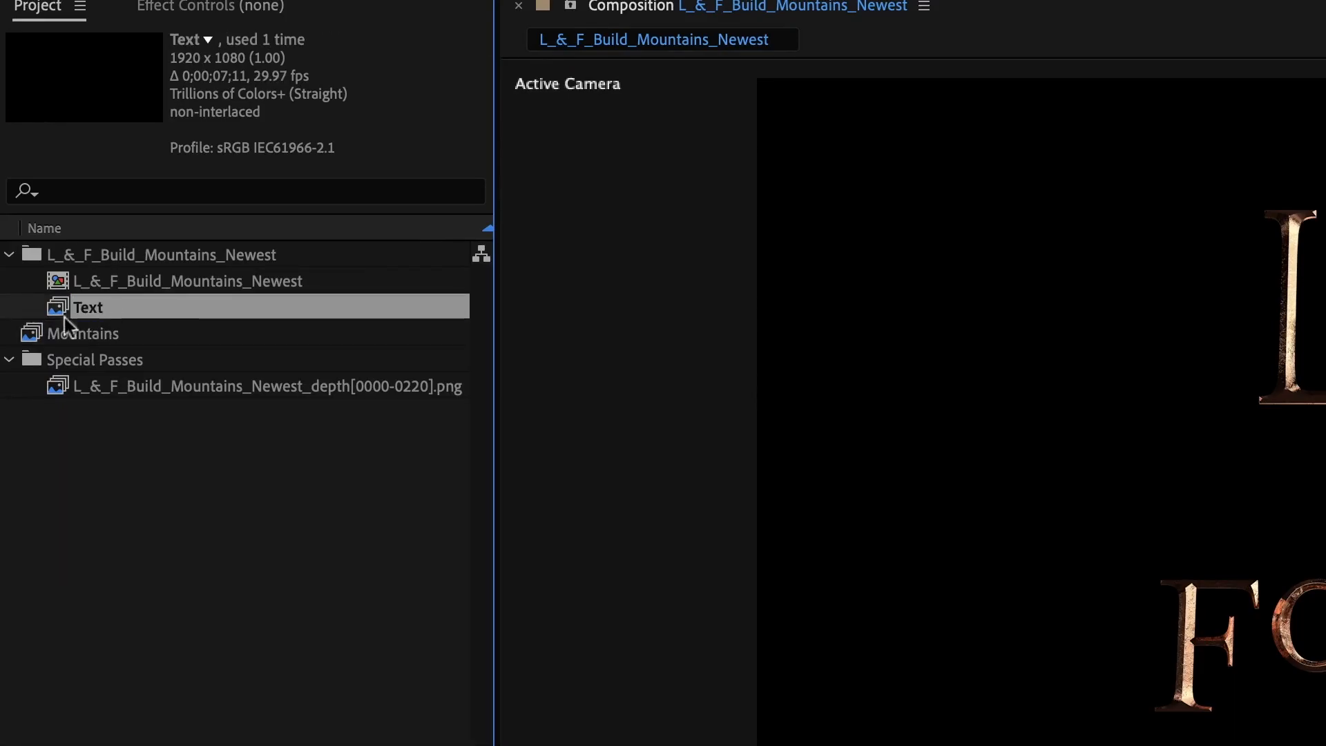
Move Mountains into the composition's folder, add it as a layer beneath Text, and go to 0:00:04:23 in the timeline
{"action": "left_click_drag", "start_coordinate": [46, 336], "coordinate": [106, 272]}
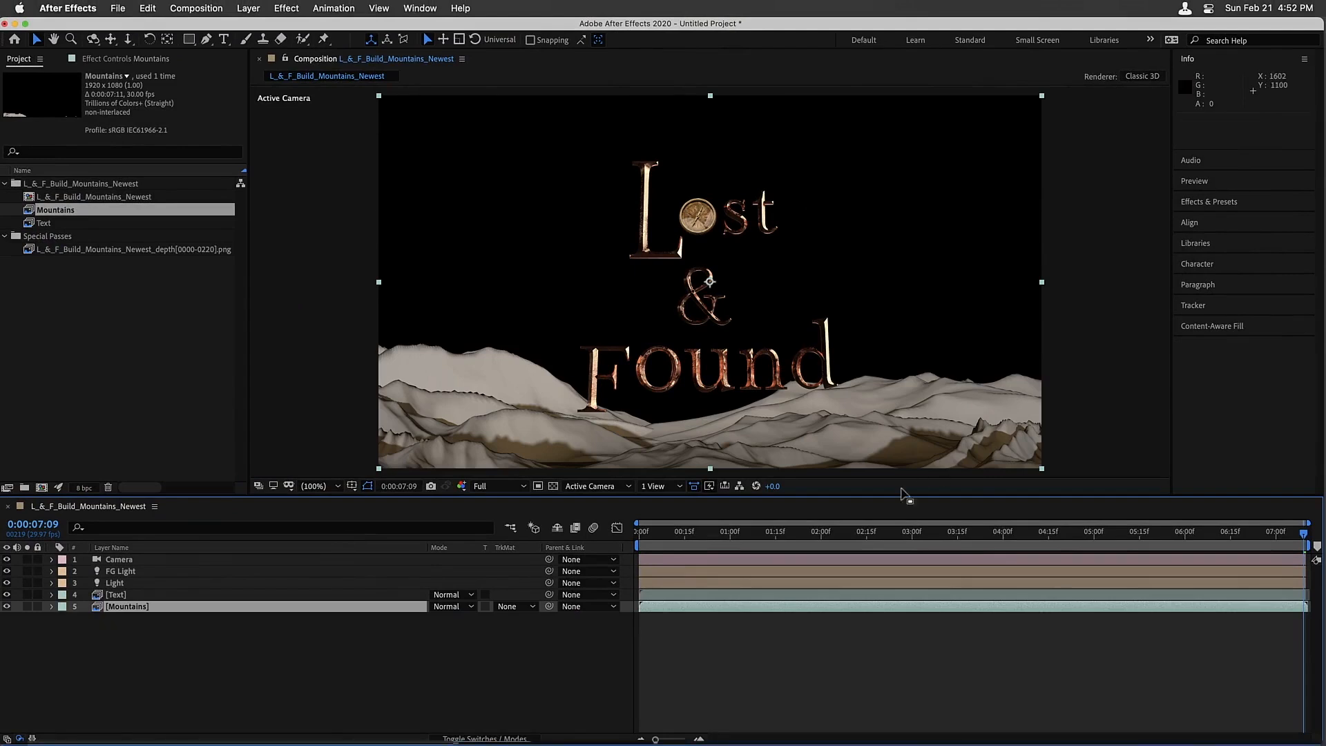
{"action": "left_click", "coordinate": [1115, 547]}
{"action": "left_click_drag", "start_coordinate": [1116, 547], "coordinate": [1072, 546]}
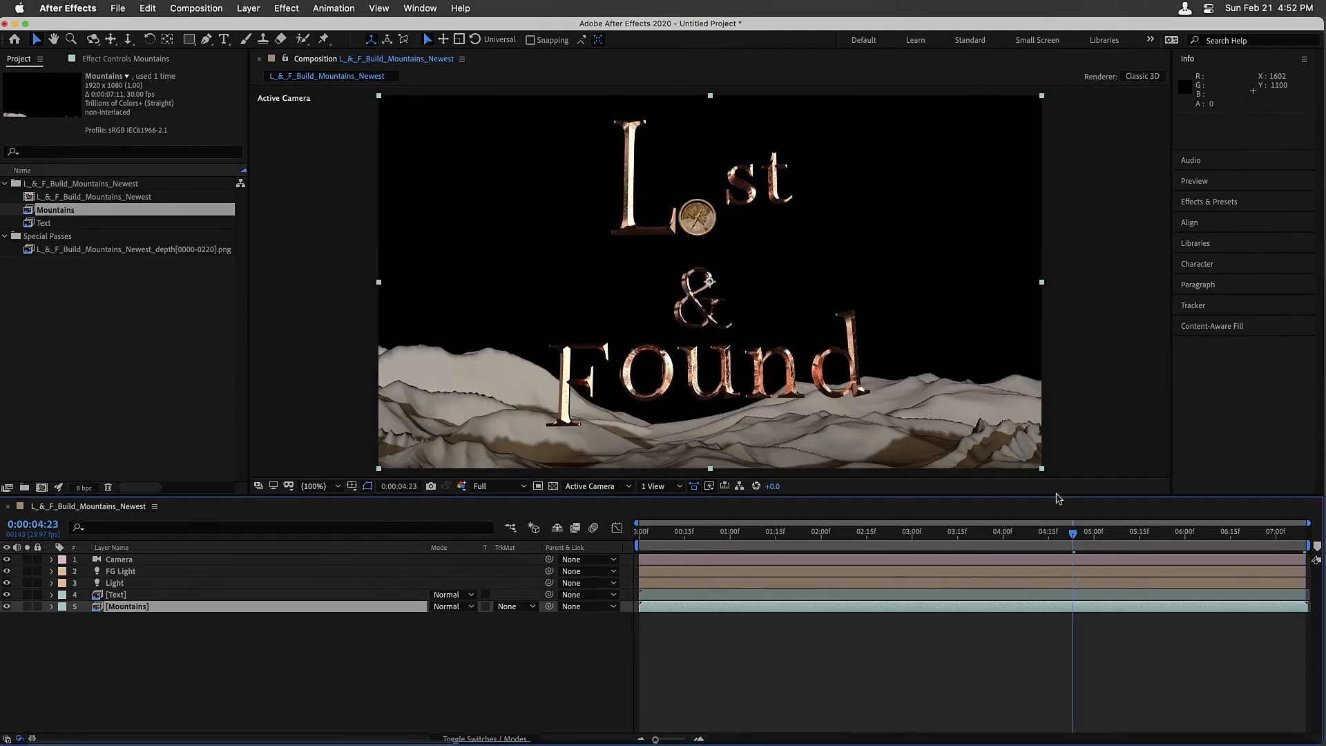
Import the depth images from the depth mountains folder in Lost and Found Rend as a PNG sequence
{"action": "double_click", "coordinate": [34, 307]}
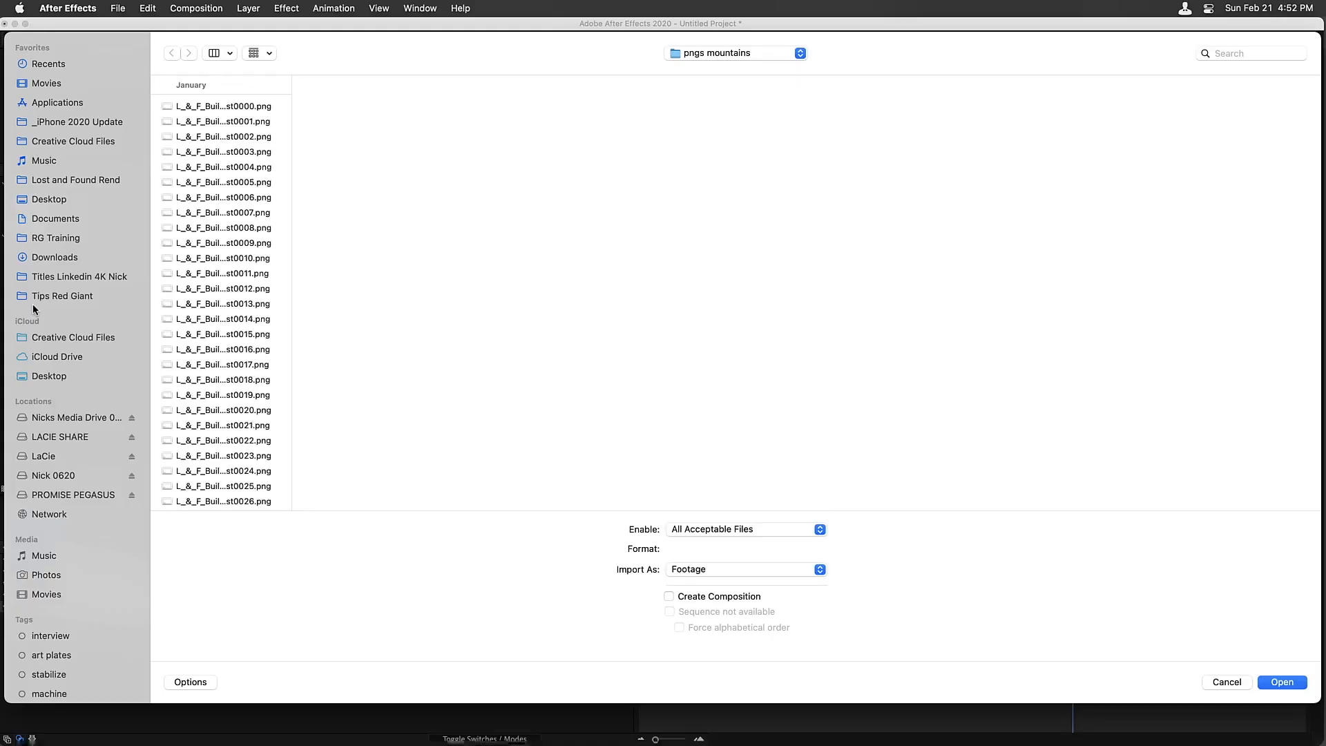
{"action": "left_click", "coordinate": [64, 182]}
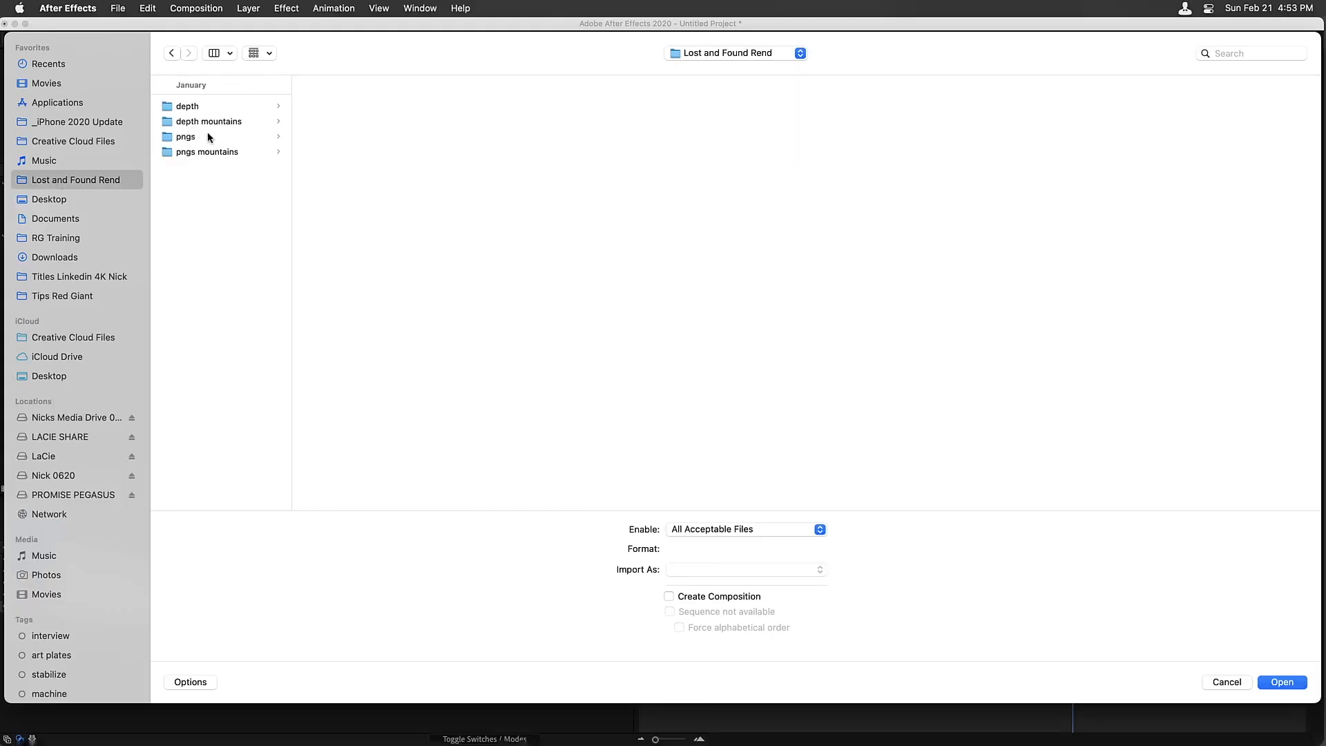
{"action": "left_click", "coordinate": [209, 123]}
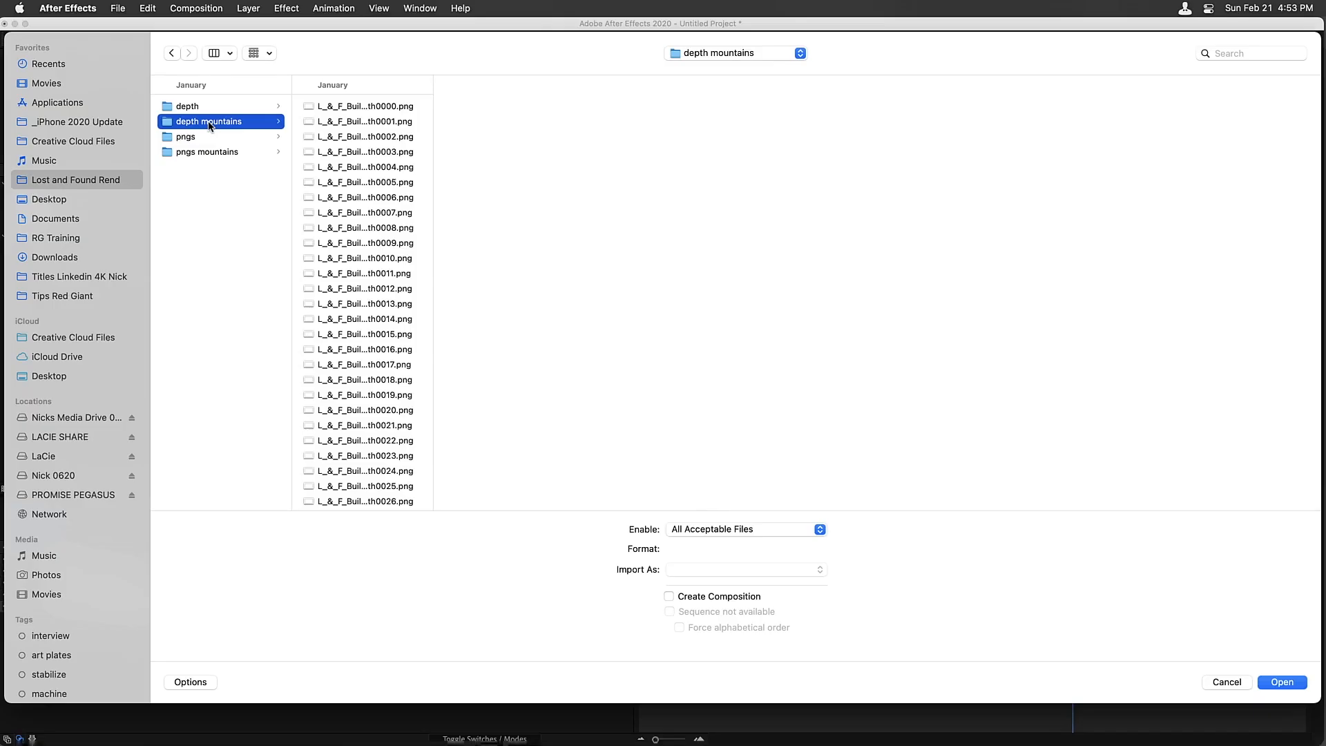
{"action": "left_click", "coordinate": [343, 109]}
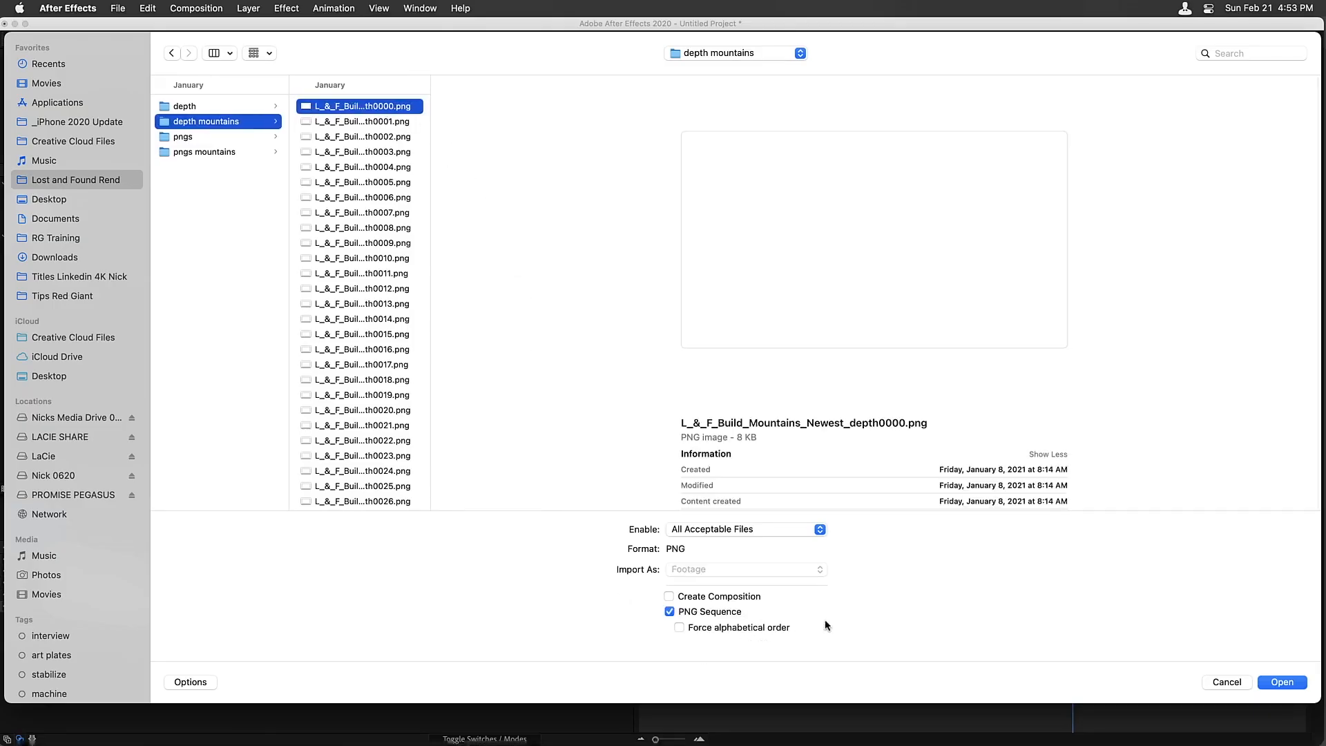
{"action": "left_click", "coordinate": [1282, 682]}
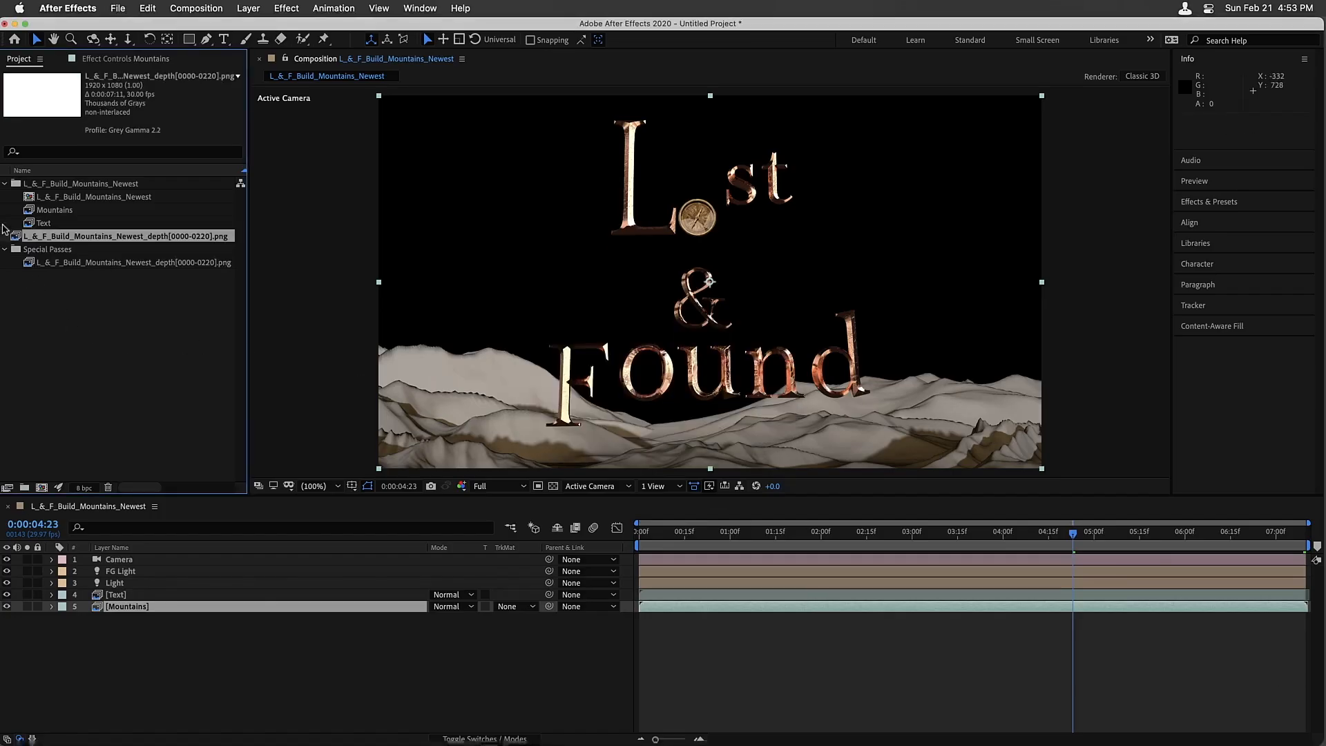
Move the imported mountain depth sequence into the Special Passes folder and rename it as Depth Mountains
{"action": "left_click_drag", "start_coordinate": [14, 238], "coordinate": [19, 251]}
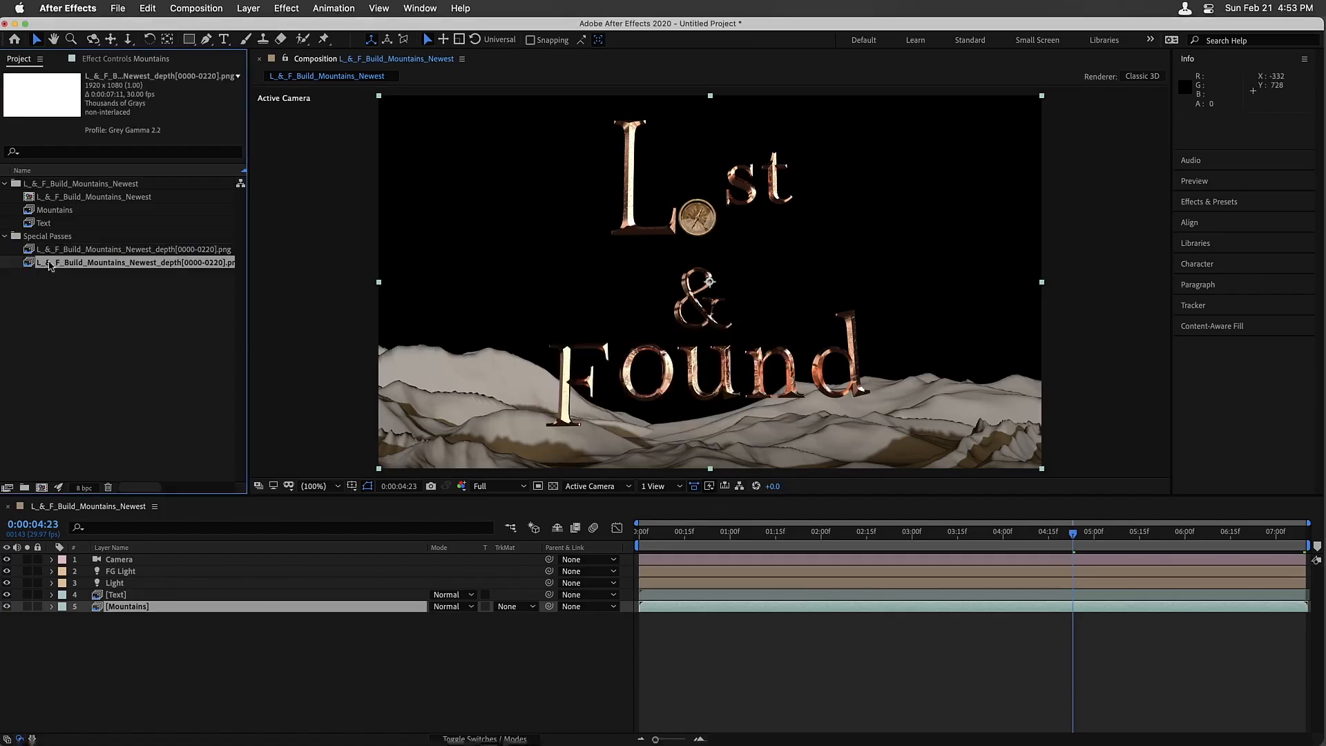
{"action": "key", "text": "Return"}
{"action": "type", "text": "Dep"}
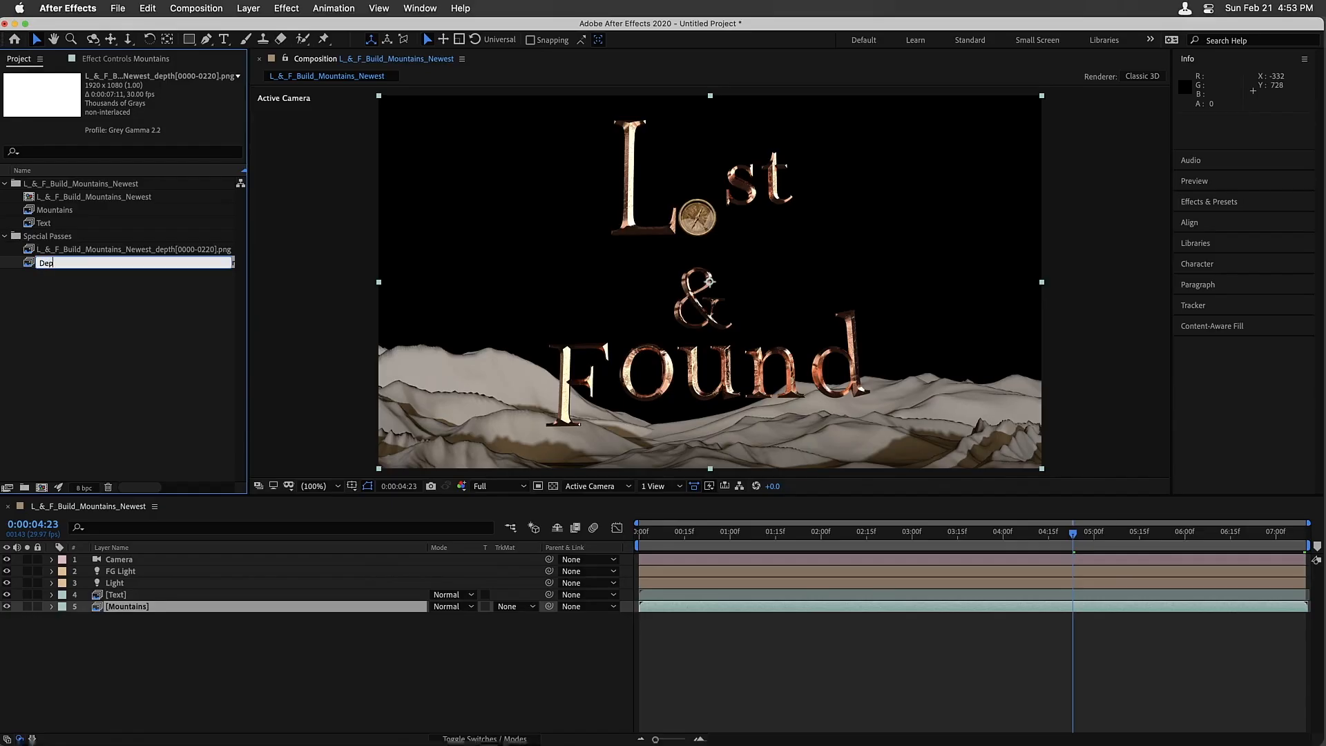
{"action": "type", "text": "th Mountains"}
{"action": "key", "text": "Return"}
Rename the other depth sequence in the Special Passes folder as Depth Text
{"action": "left_click", "coordinate": [51, 265]}
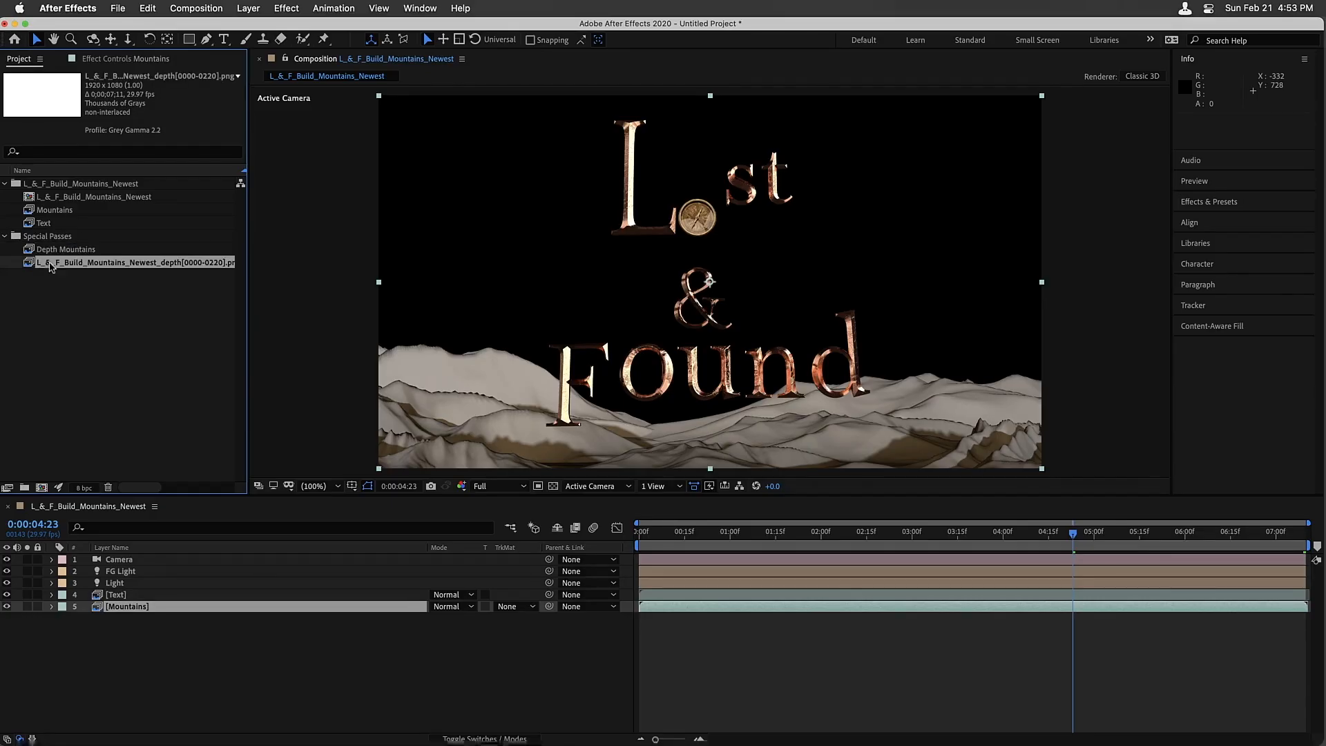
{"action": "key", "text": "Return"}
{"action": "type", "text": "Depth Te"}
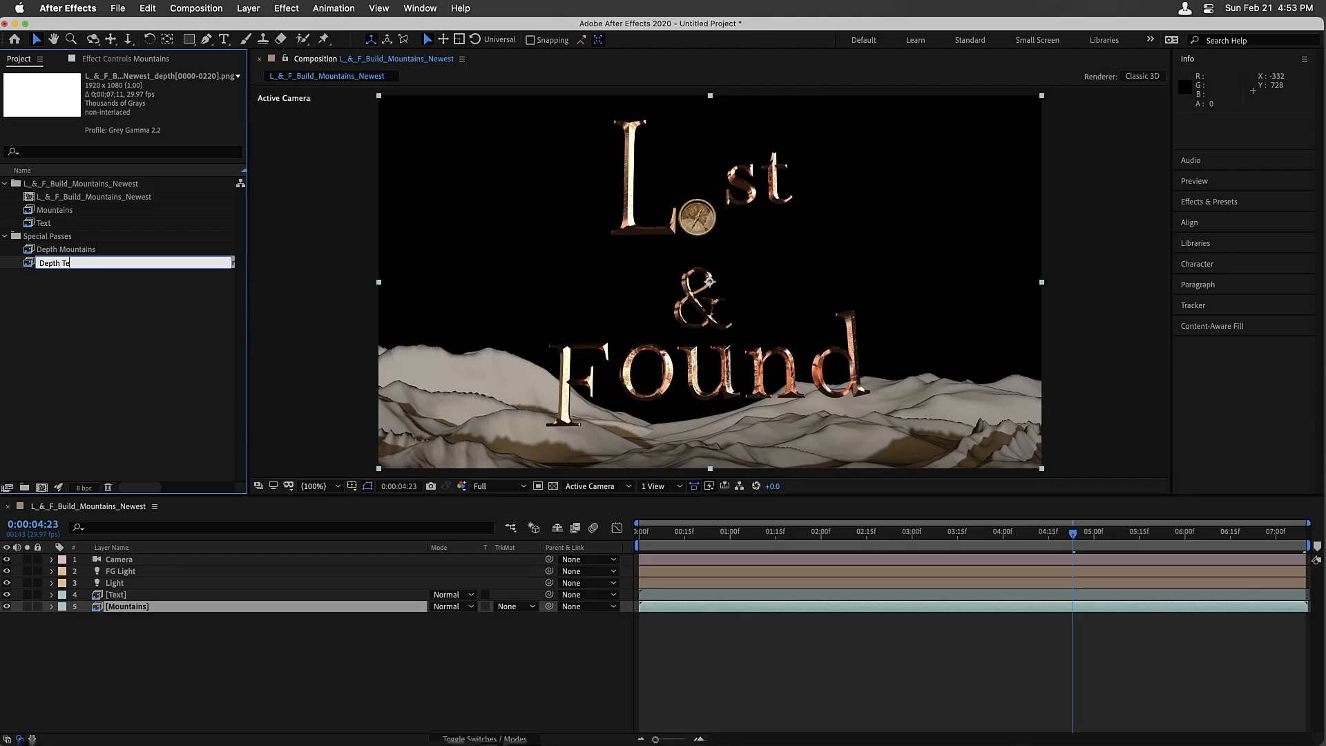
{"action": "type", "text": "xt"}
{"action": "key", "text": "Return"}
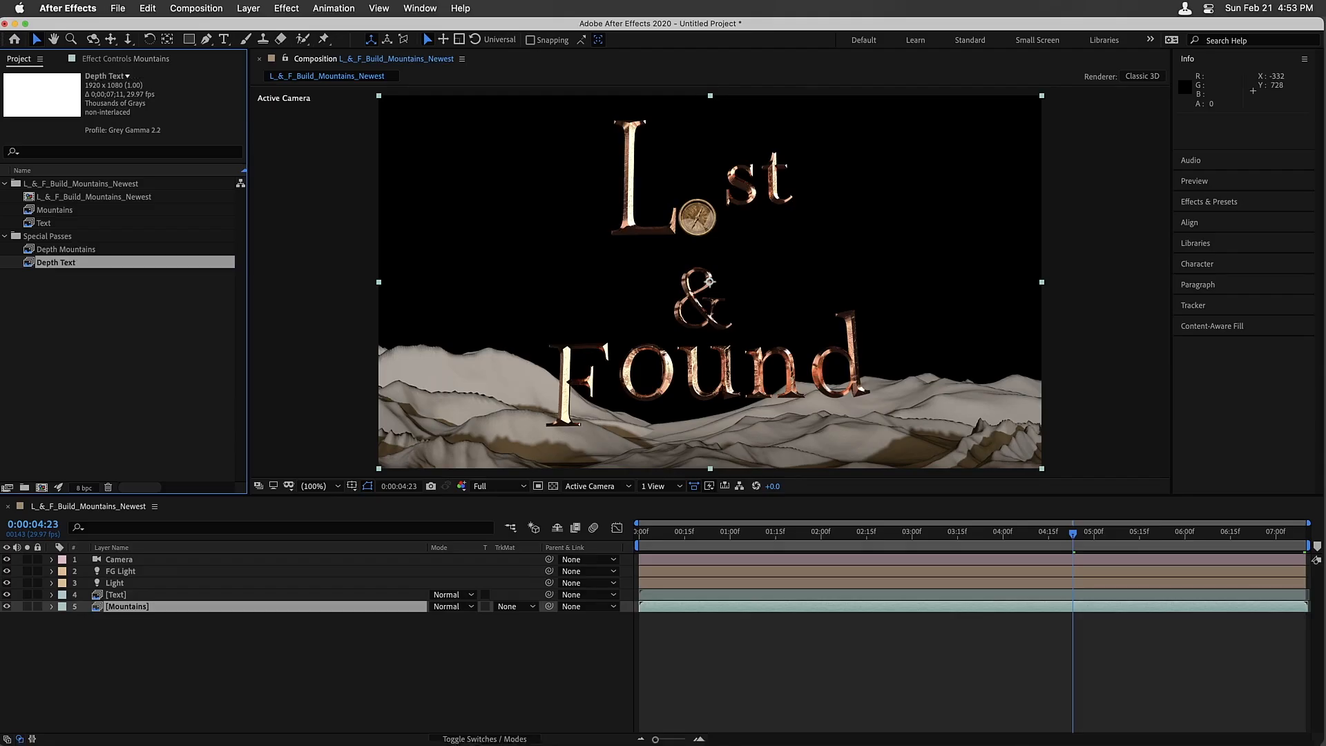
Pre-compose the Mountains layer into a new composition named Mountains, moving all attributes into it
{"action": "left_click", "coordinate": [53, 250]}
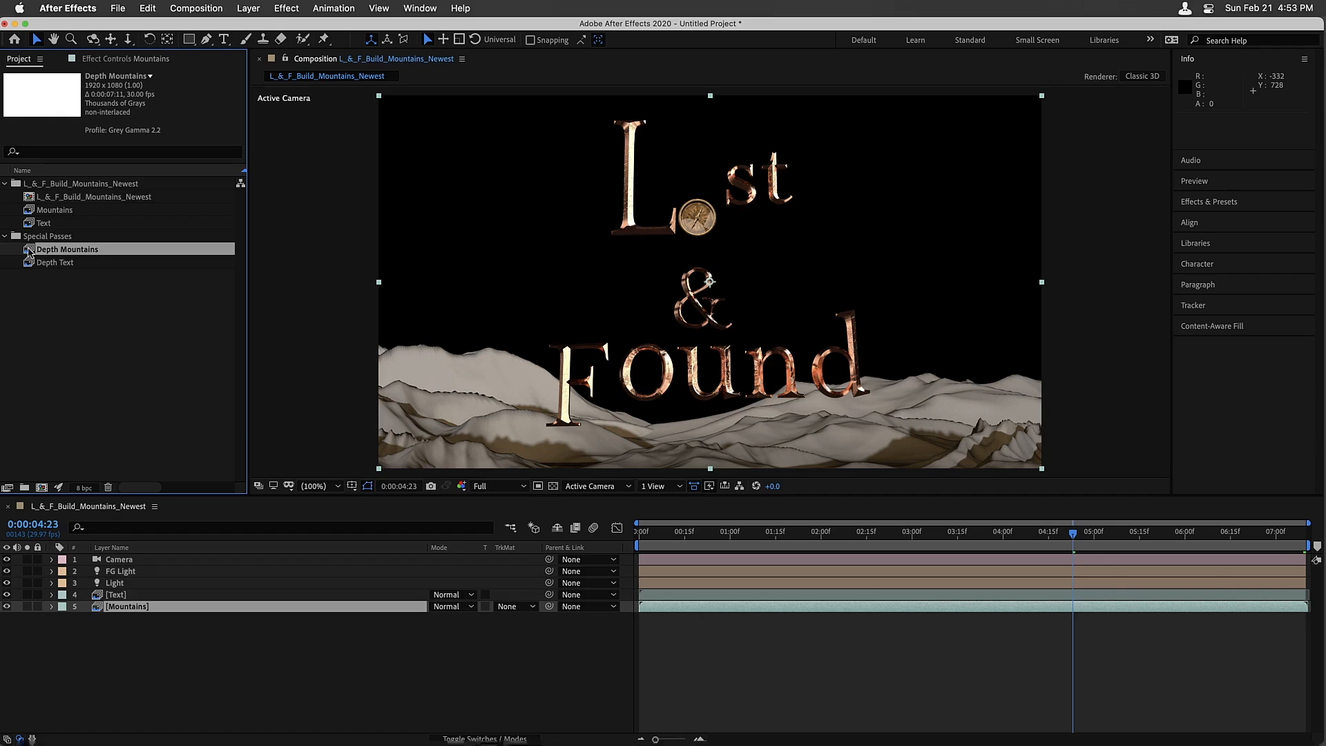
{"action": "left_click", "coordinate": [127, 608]}
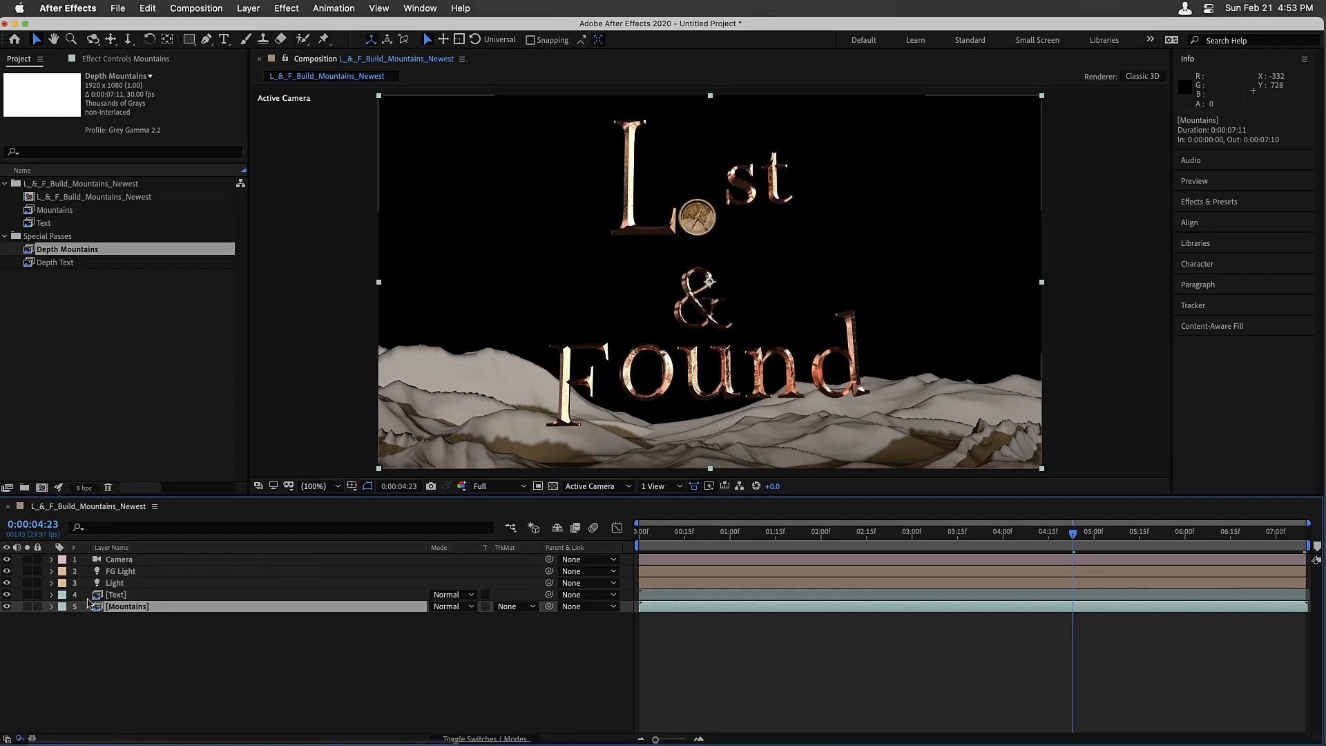
{"action": "left_click", "coordinate": [248, 8]}
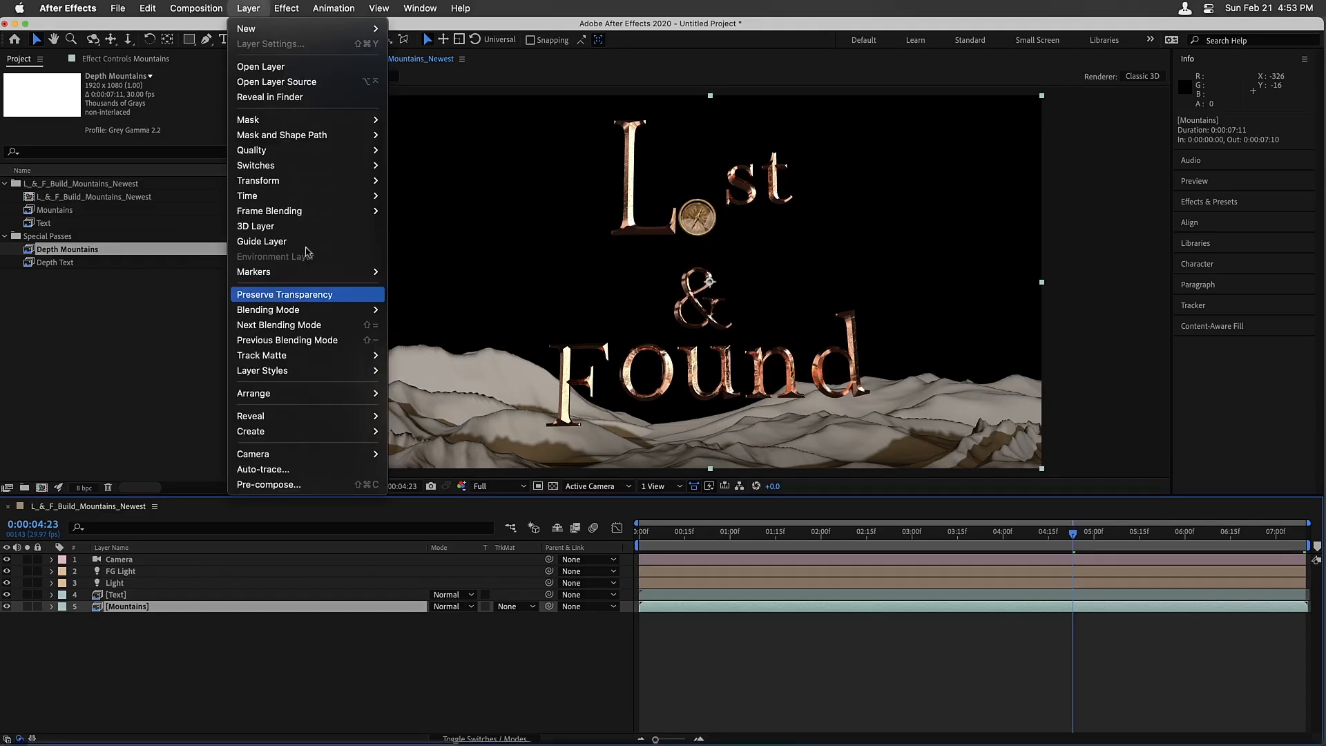
{"action": "left_click", "coordinate": [316, 487]}
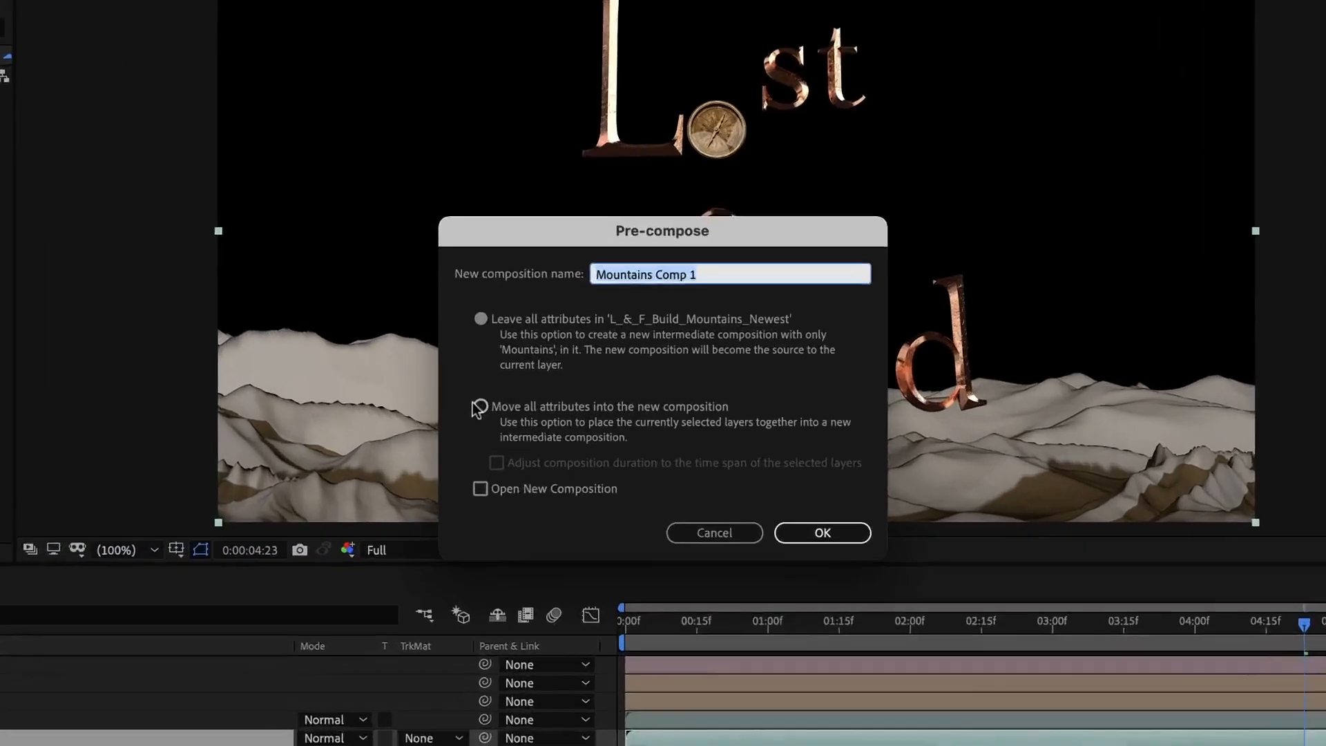
{"action": "left_click", "coordinate": [546, 394]}
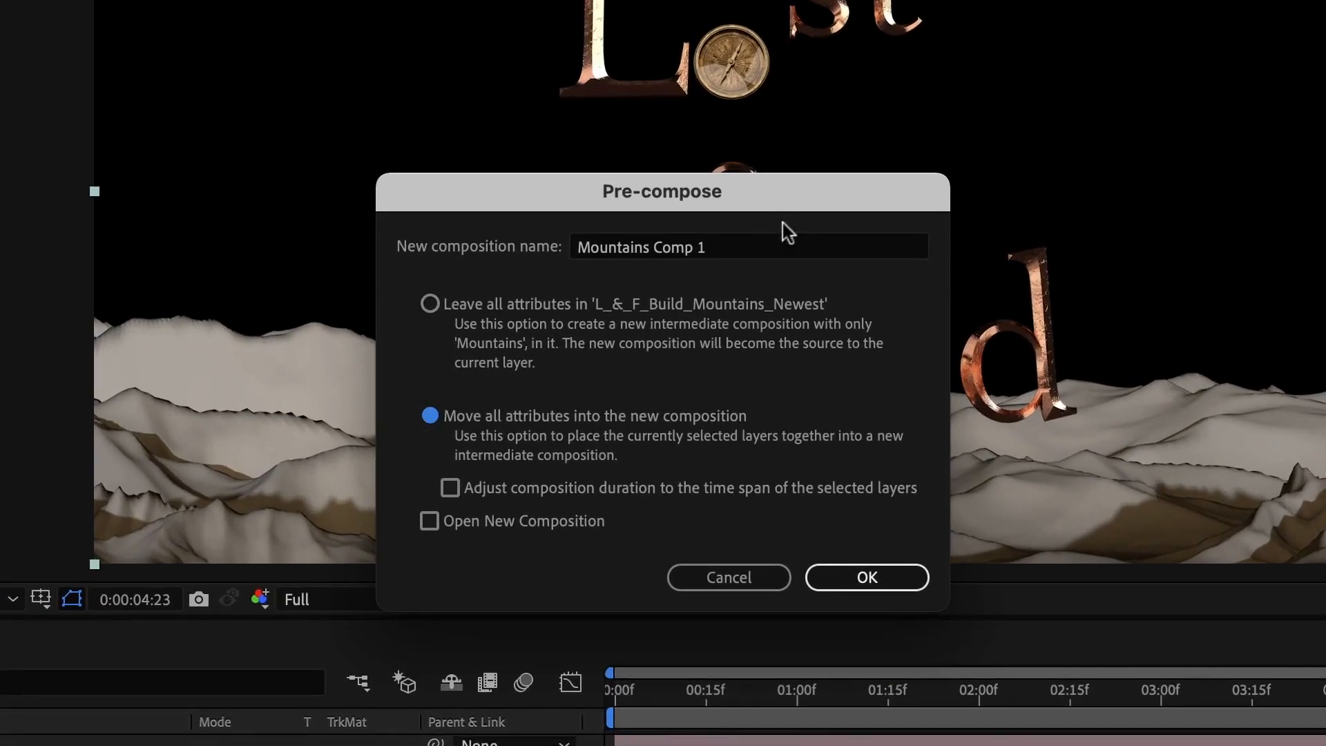
{"action": "left_click", "coordinate": [736, 239]}
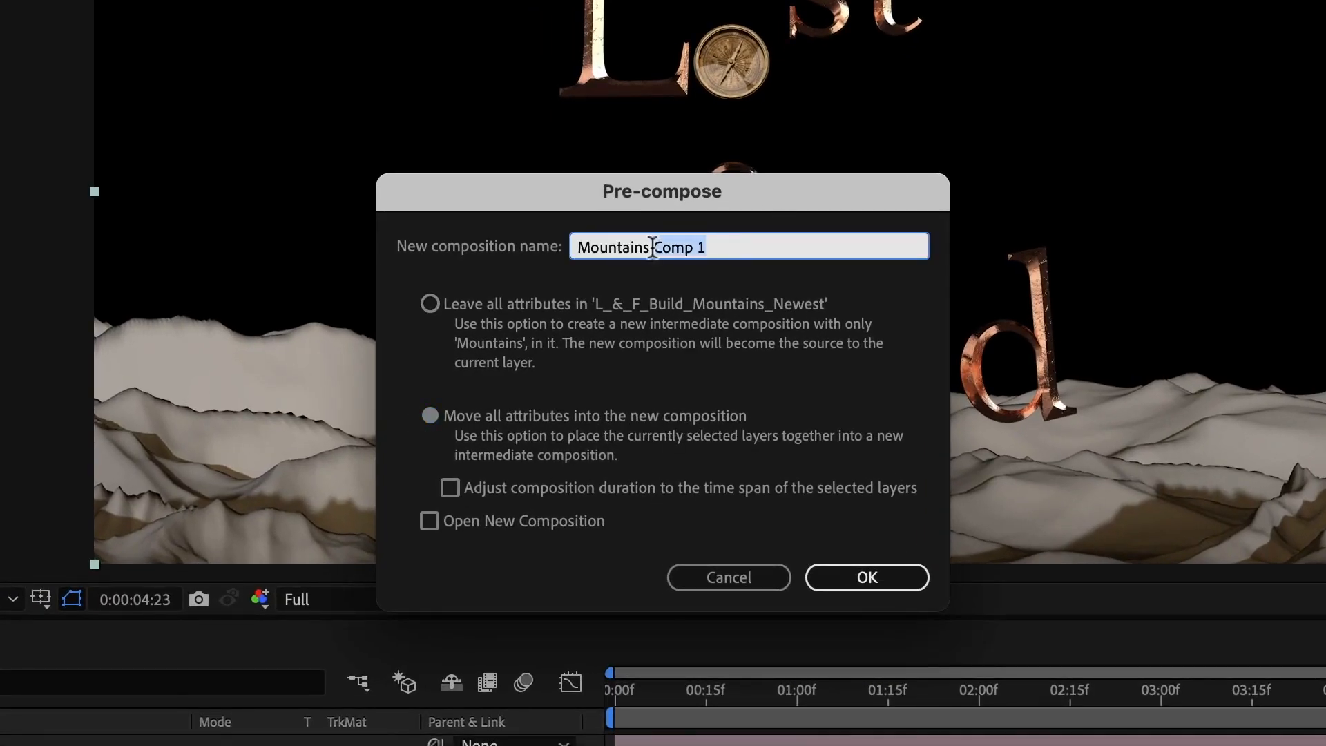
{"action": "key", "text": "BackSpace"}
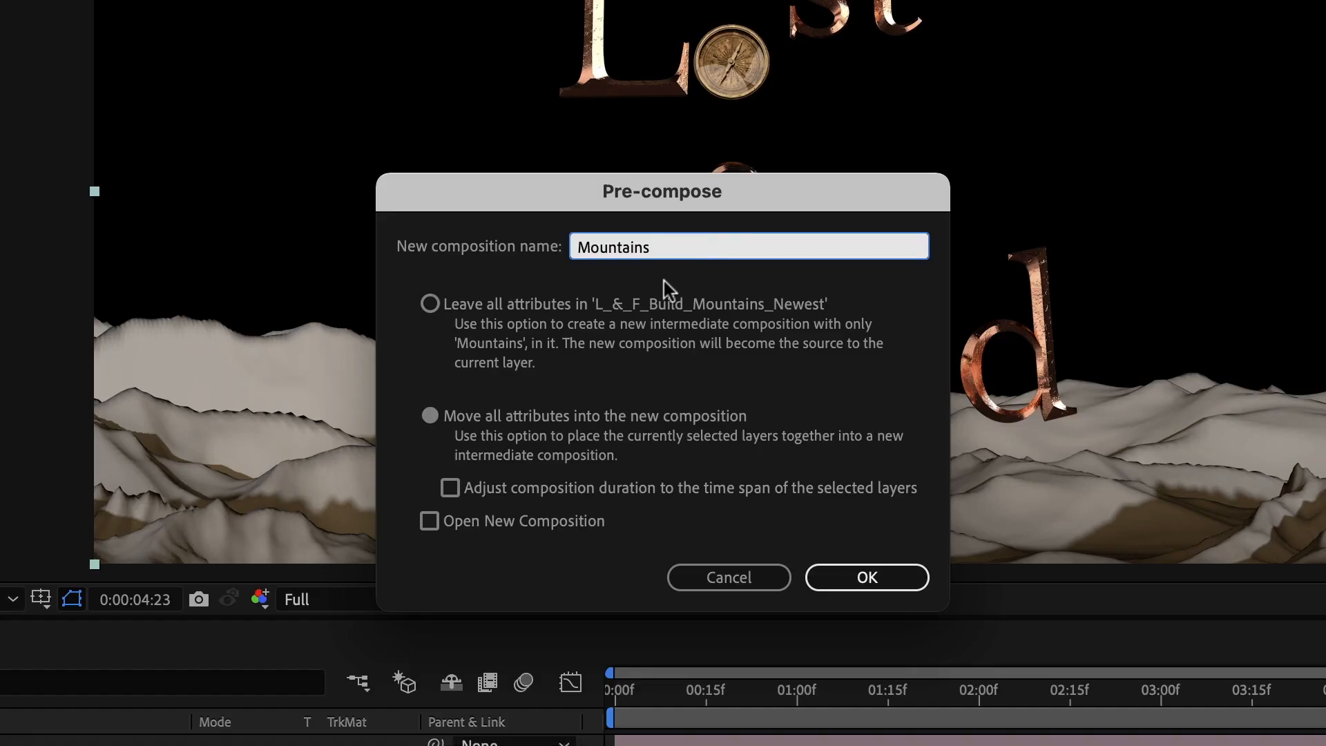
{"action": "key", "text": "Return"}
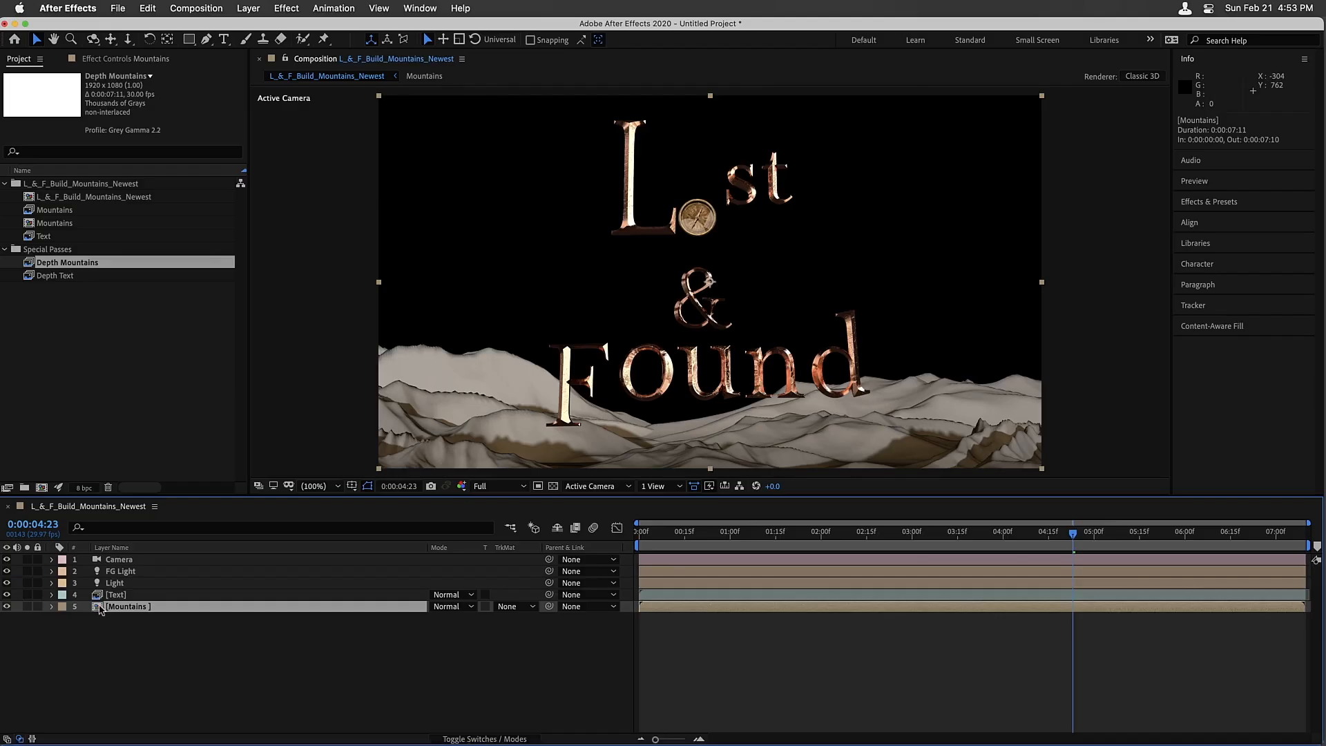
Open the Mountains pre-composition, add Depth Mountains above the Mountains layer, and set its blending mode to Lighten
{"action": "double_click", "coordinate": [100, 607]}
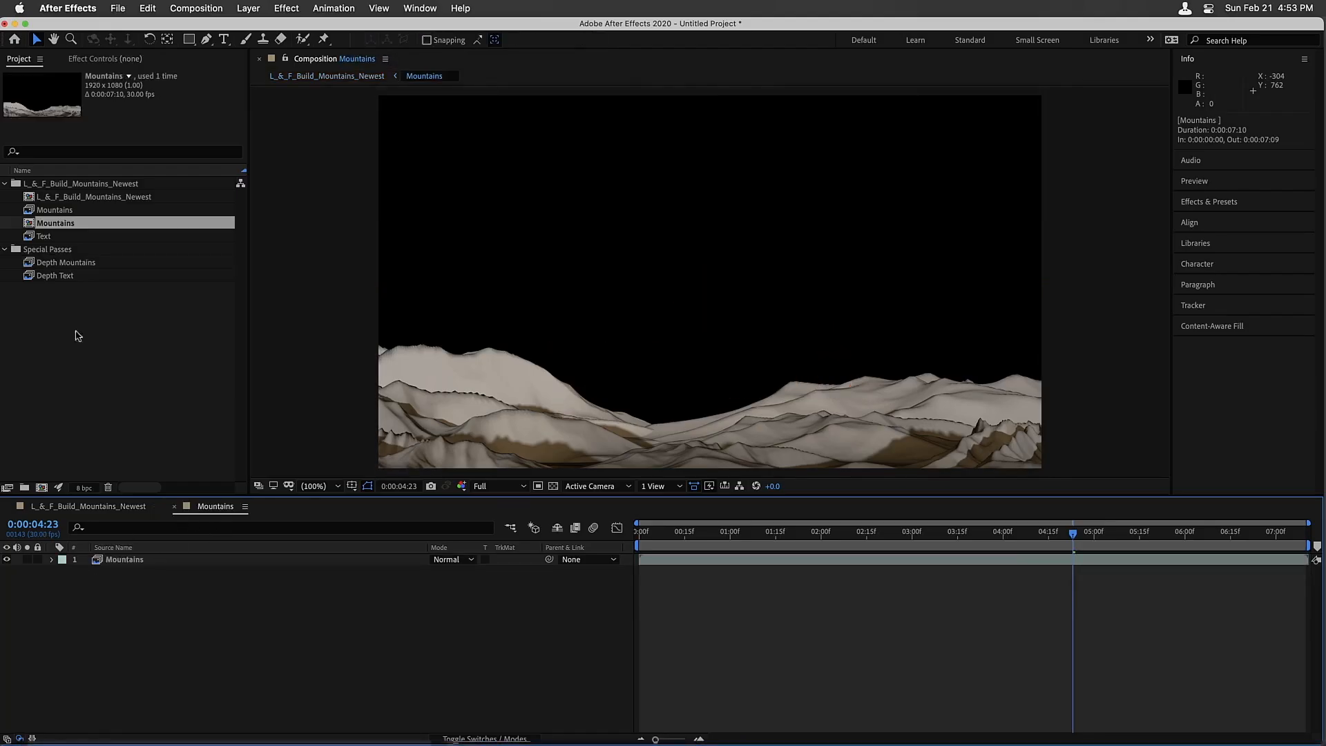
{"action": "left_click_drag", "start_coordinate": [32, 266], "coordinate": [128, 561]}
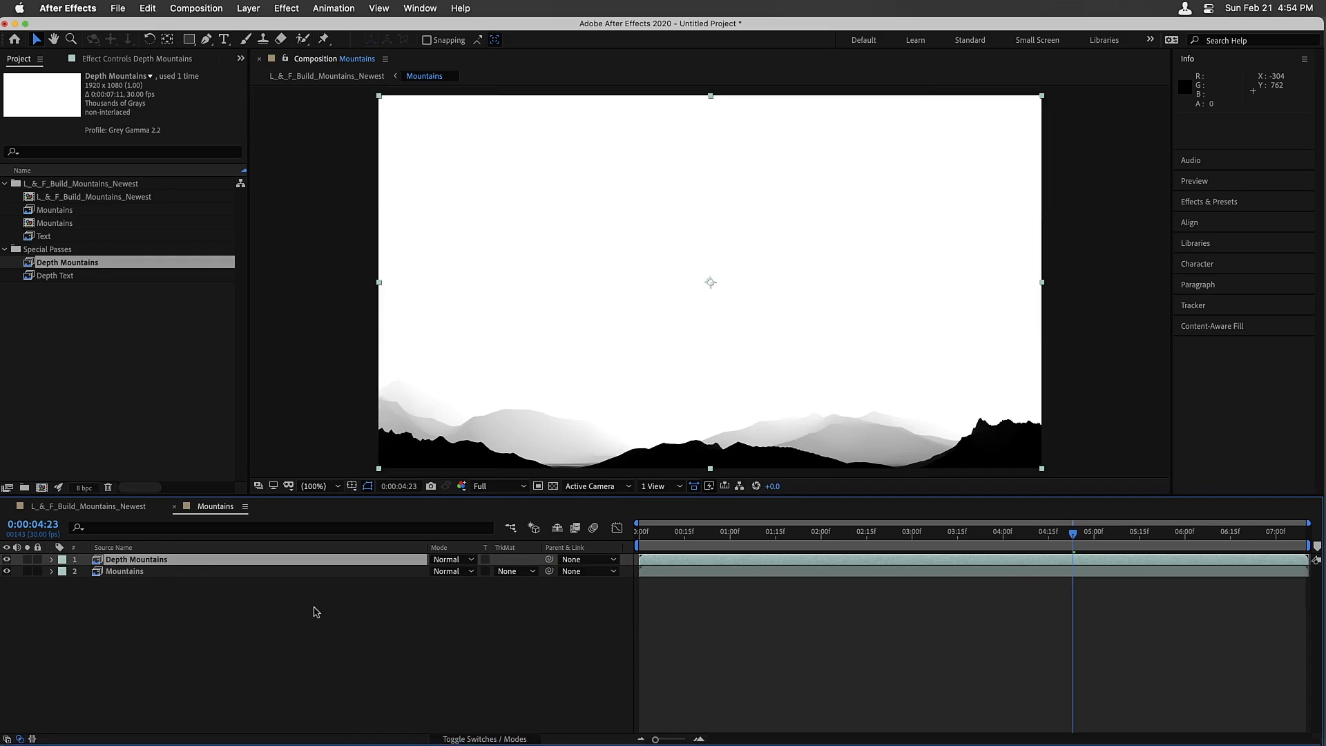
{"action": "left_click", "coordinate": [456, 559]}
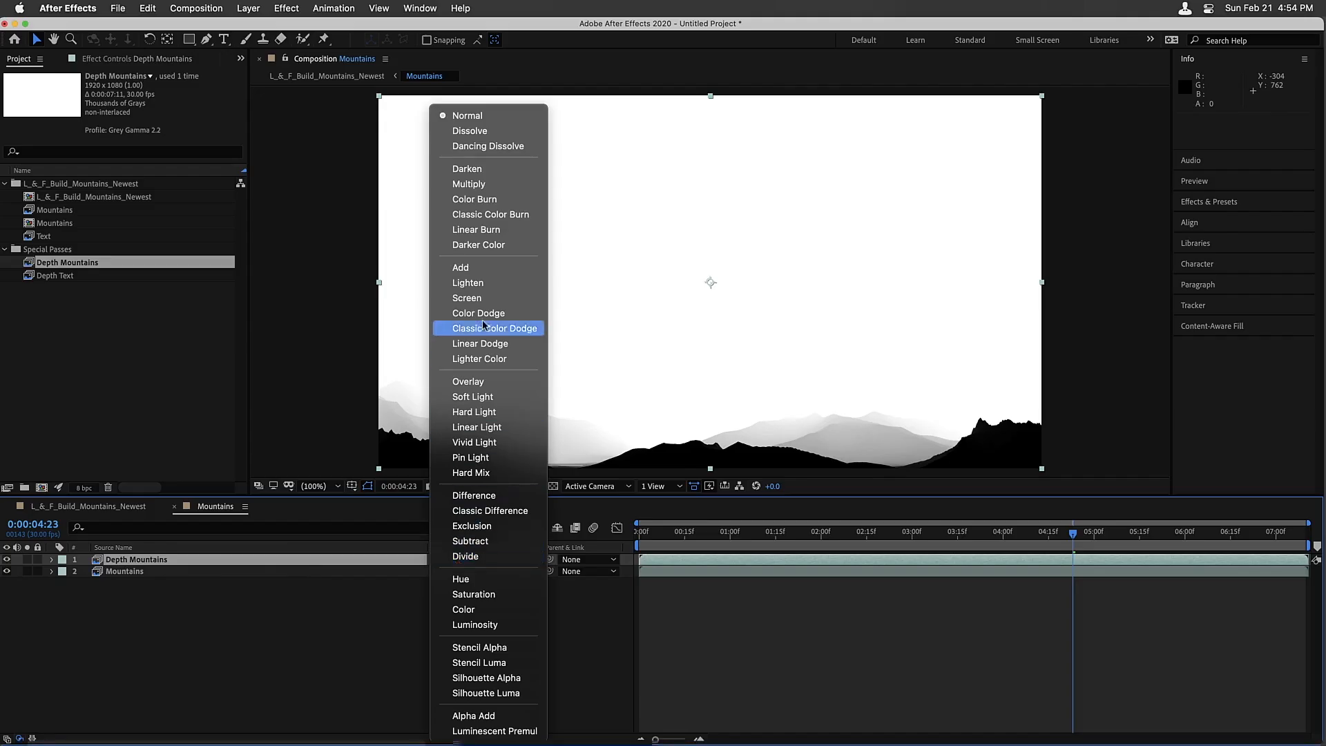
{"action": "left_click", "coordinate": [478, 283]}
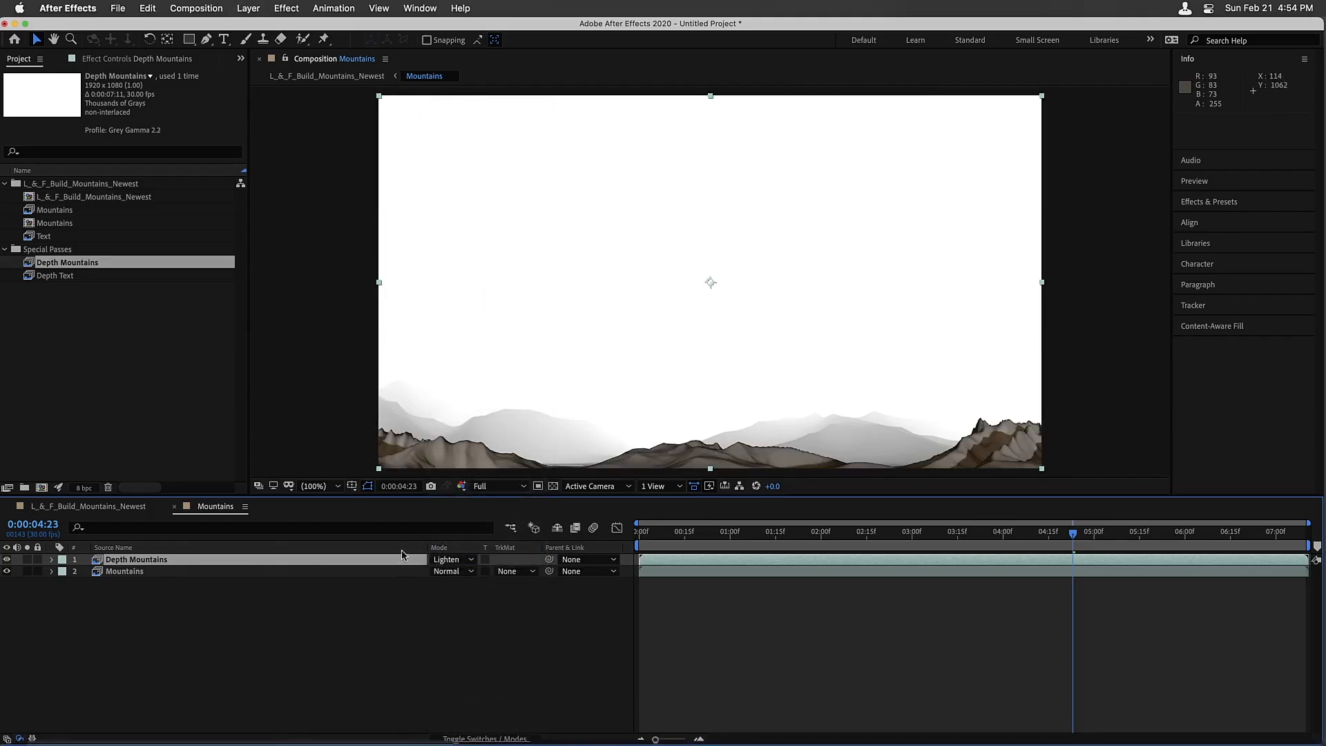
Go to 0:00:04:29 and adjust the Depth Mountains layer's opacity, trying 85% before settling on 96%
{"action": "left_click", "coordinate": [497, 739]}
{"action": "left_click", "coordinate": [494, 739]}
{"action": "left_click_drag", "start_coordinate": [731, 532], "coordinate": [1091, 543]}
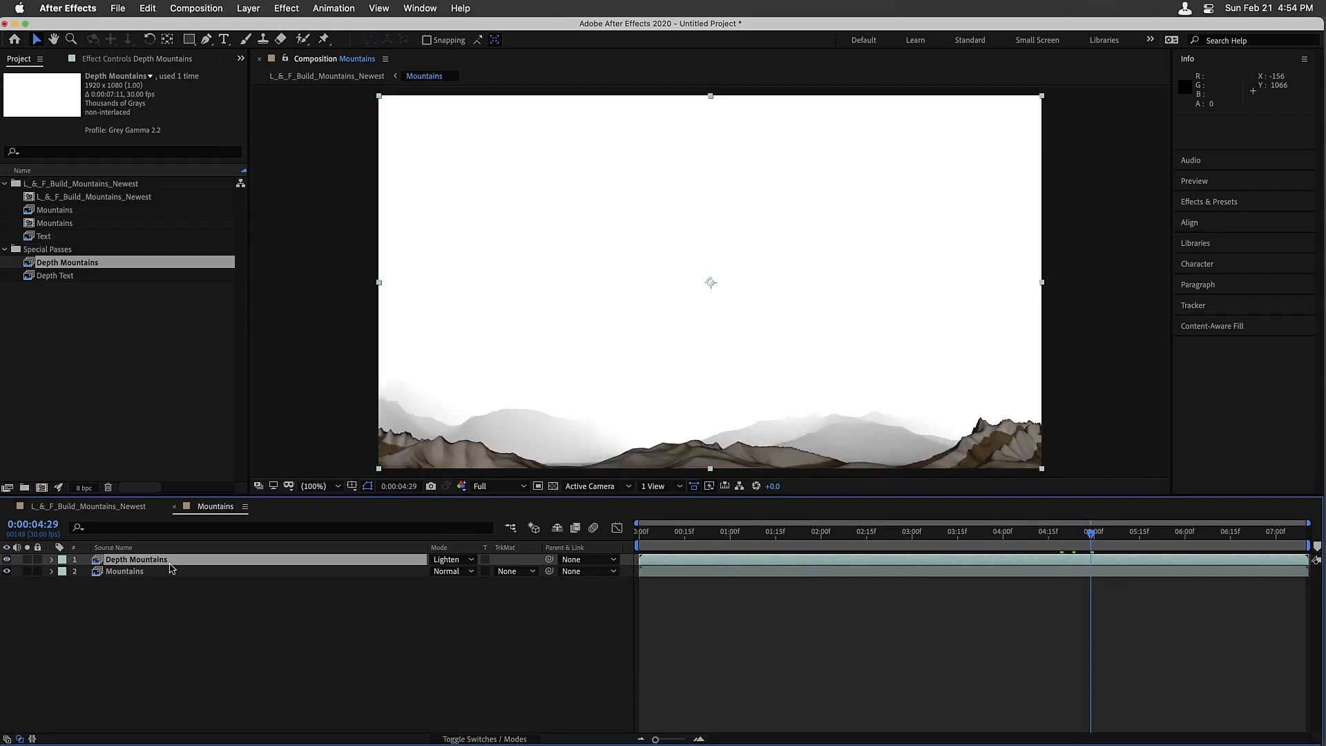
{"action": "key", "text": "t"}
{"action": "left_click", "coordinate": [439, 572]}
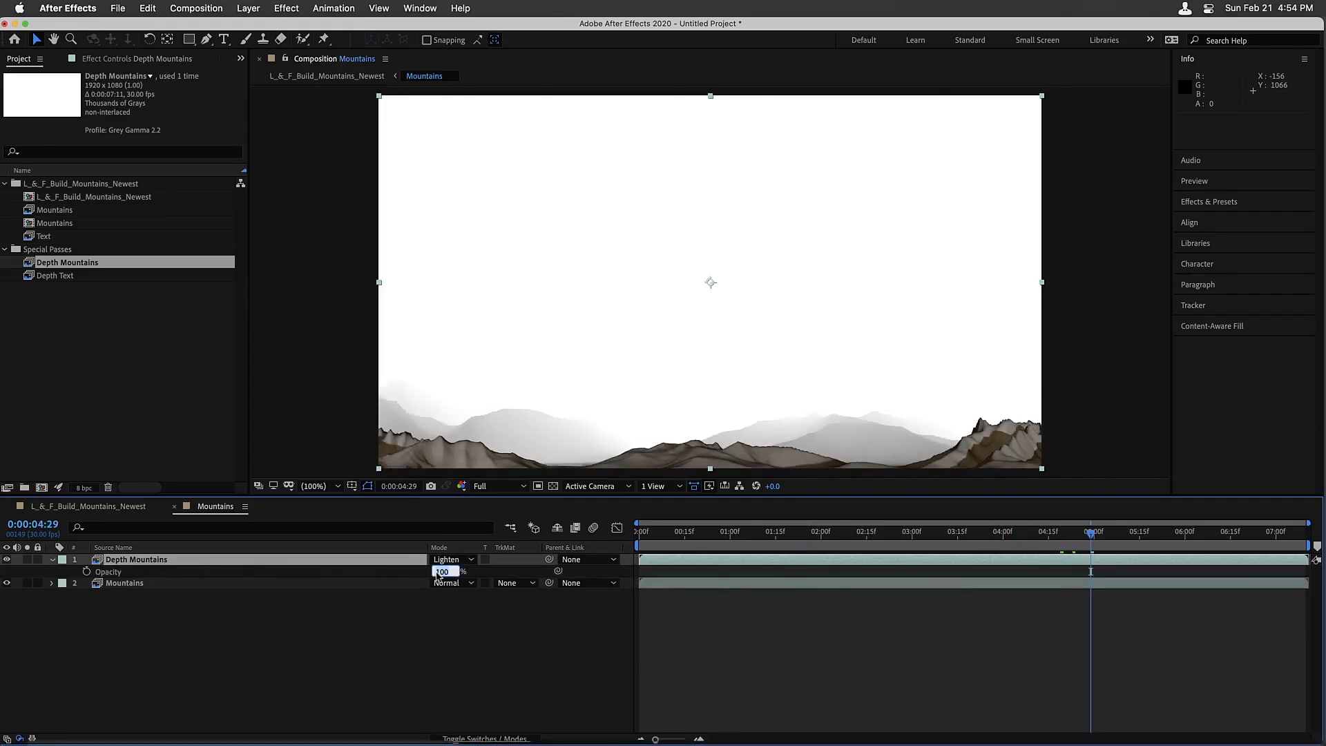
{"action": "type", "text": "85"}
{"action": "key", "text": "Return"}
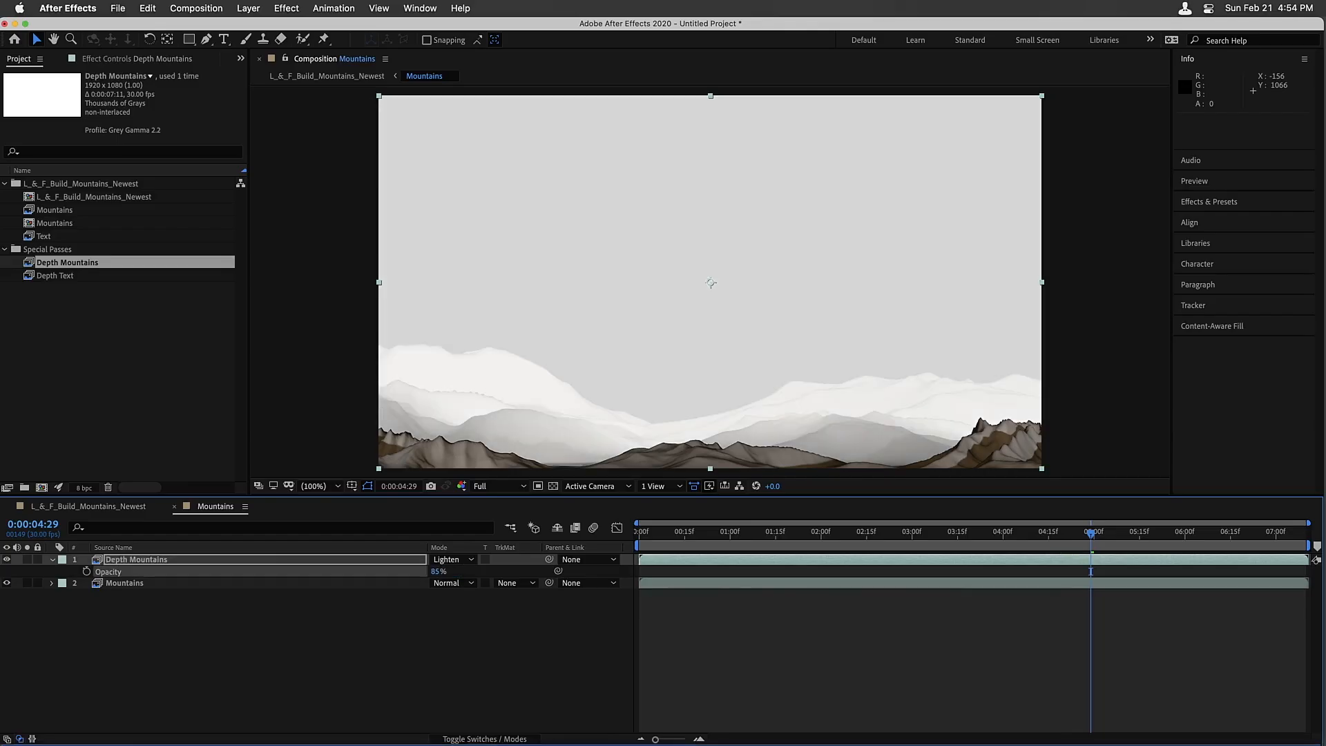
{"action": "mouse_move", "coordinate": [432, 575]}
{"action": "left_mouse_down"}
{"action": "mouse_move", "coordinate": [459, 576]}
{"action": "mouse_move", "coordinate": [442, 571]}
{"action": "left_mouse_up"}
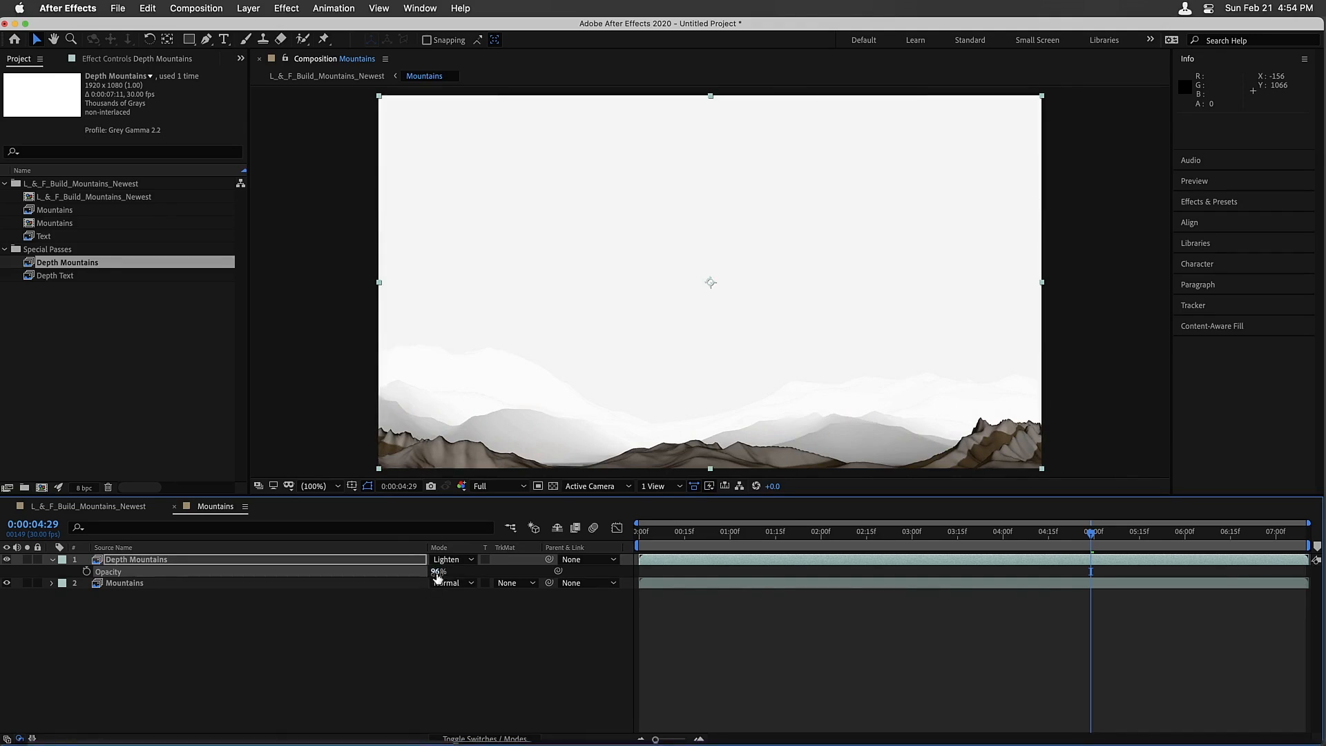
{"action": "left_click", "coordinate": [406, 653]}
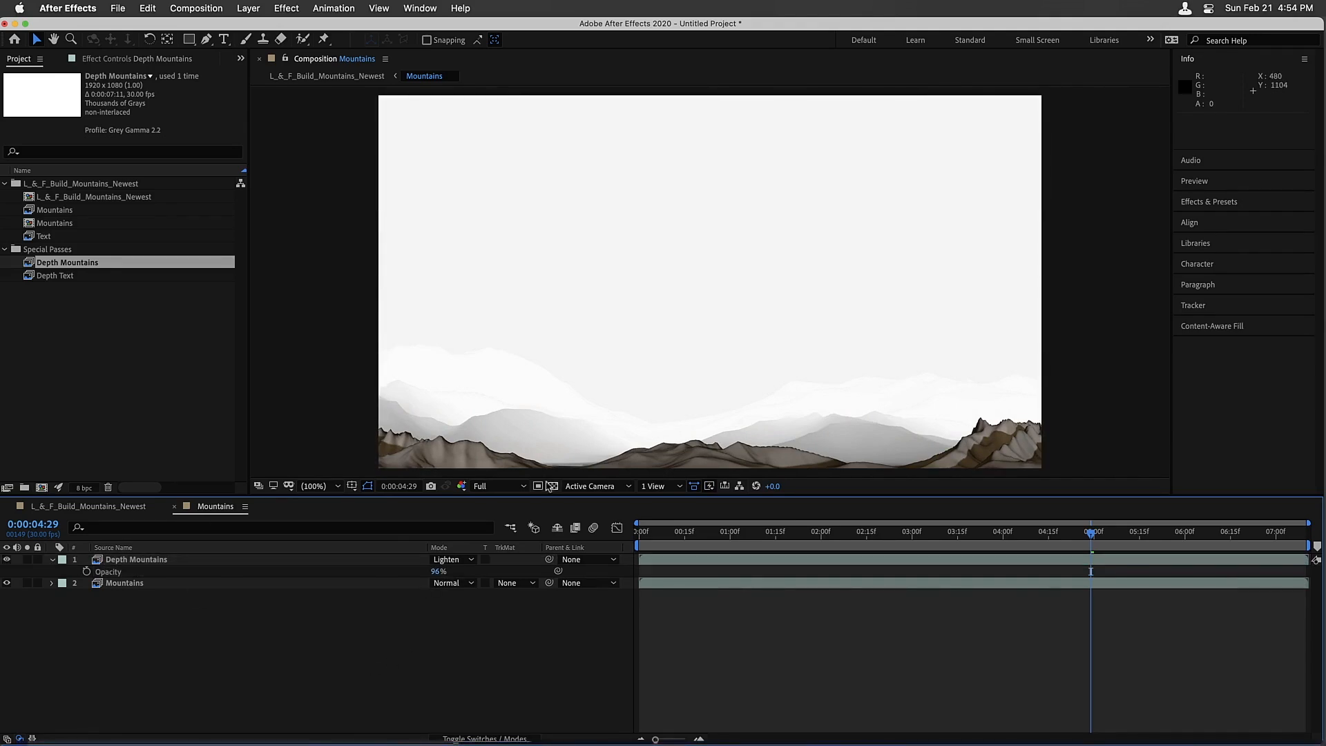
Check the Mountains composition for see-through areas using the transparency grid, and restore the normal background display
{"action": "left_click", "coordinate": [554, 487]}
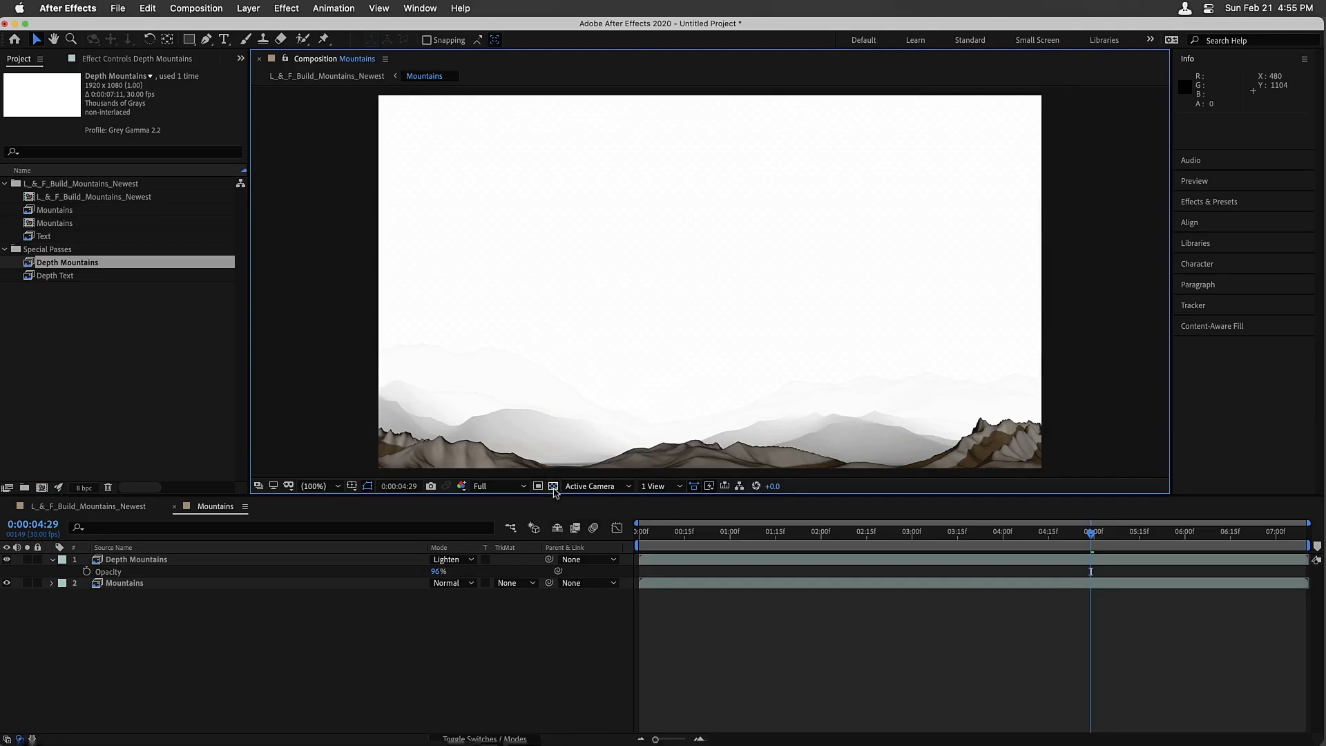
{"action": "left_click", "coordinate": [554, 489]}
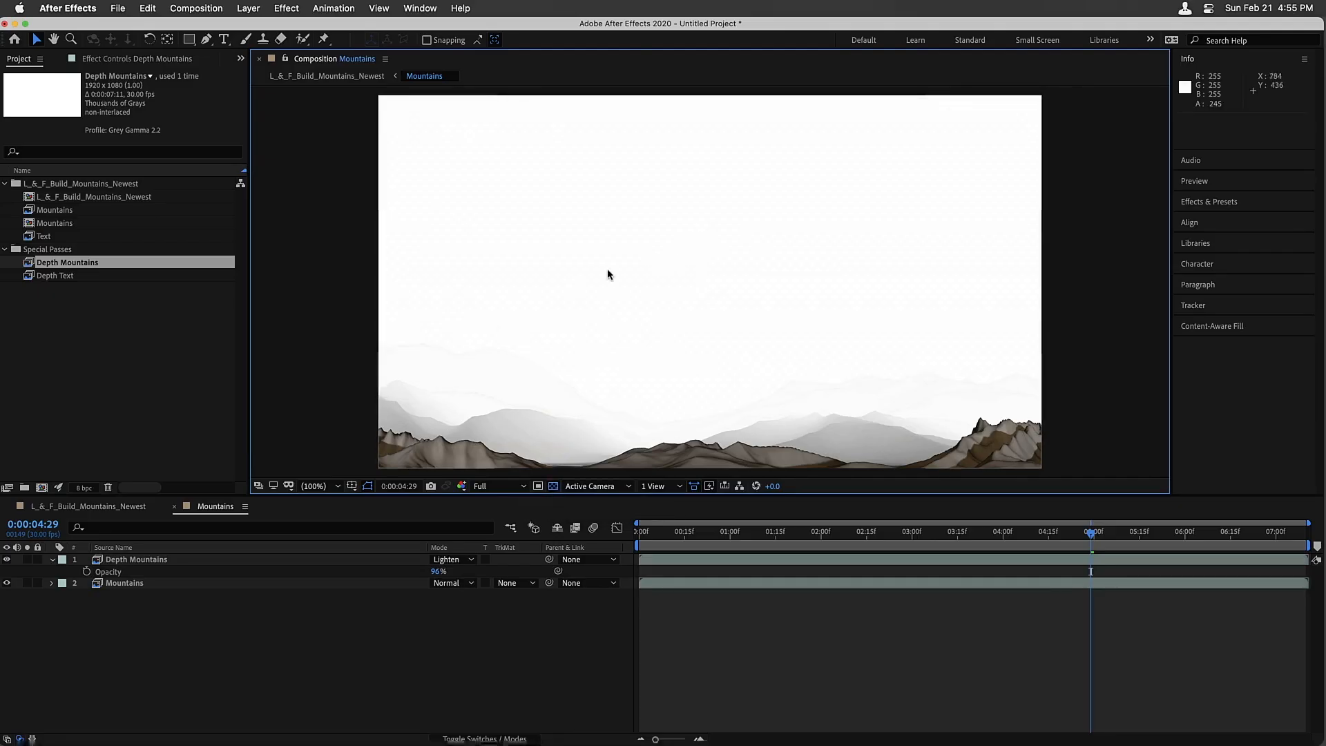
{"action": "left_click", "coordinate": [553, 486]}
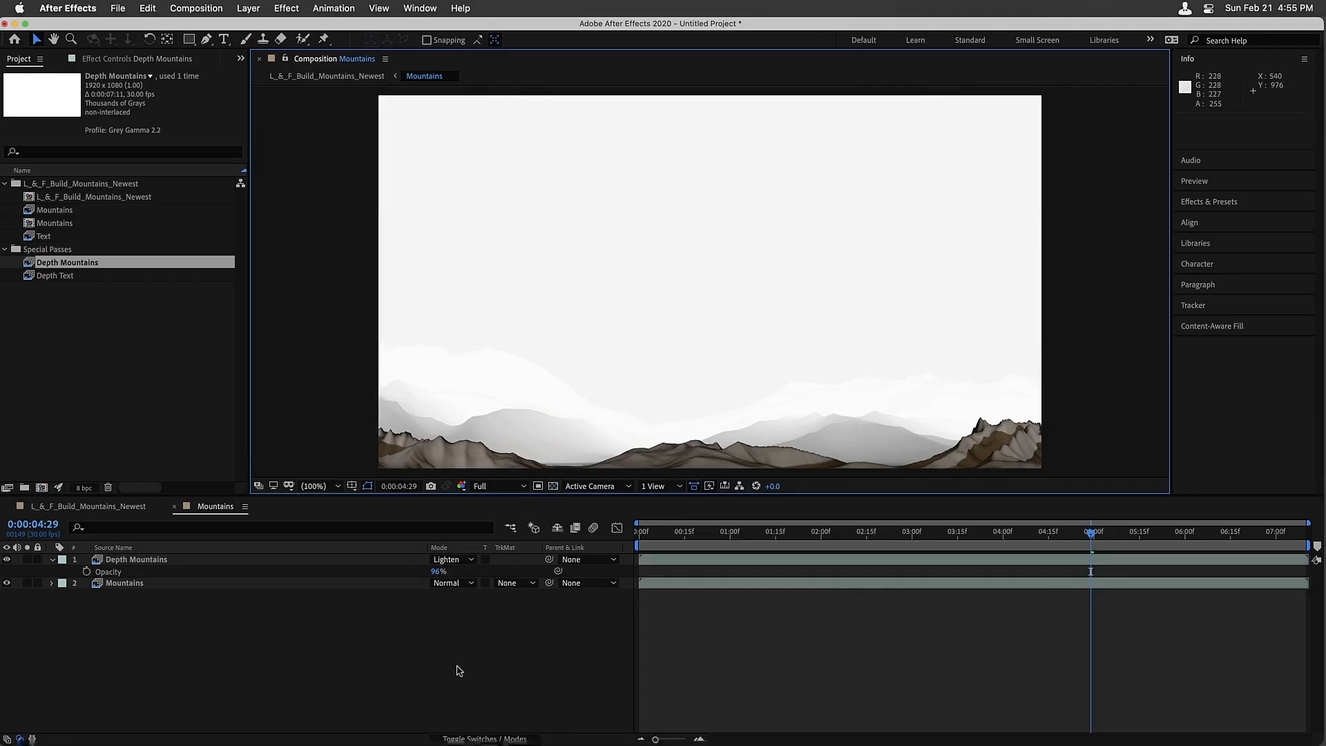
Create a white 1920 x 1080 px solid named Solid White BG and place it beneath the Mountains layer
{"action": "left_click", "coordinate": [260, 8]}
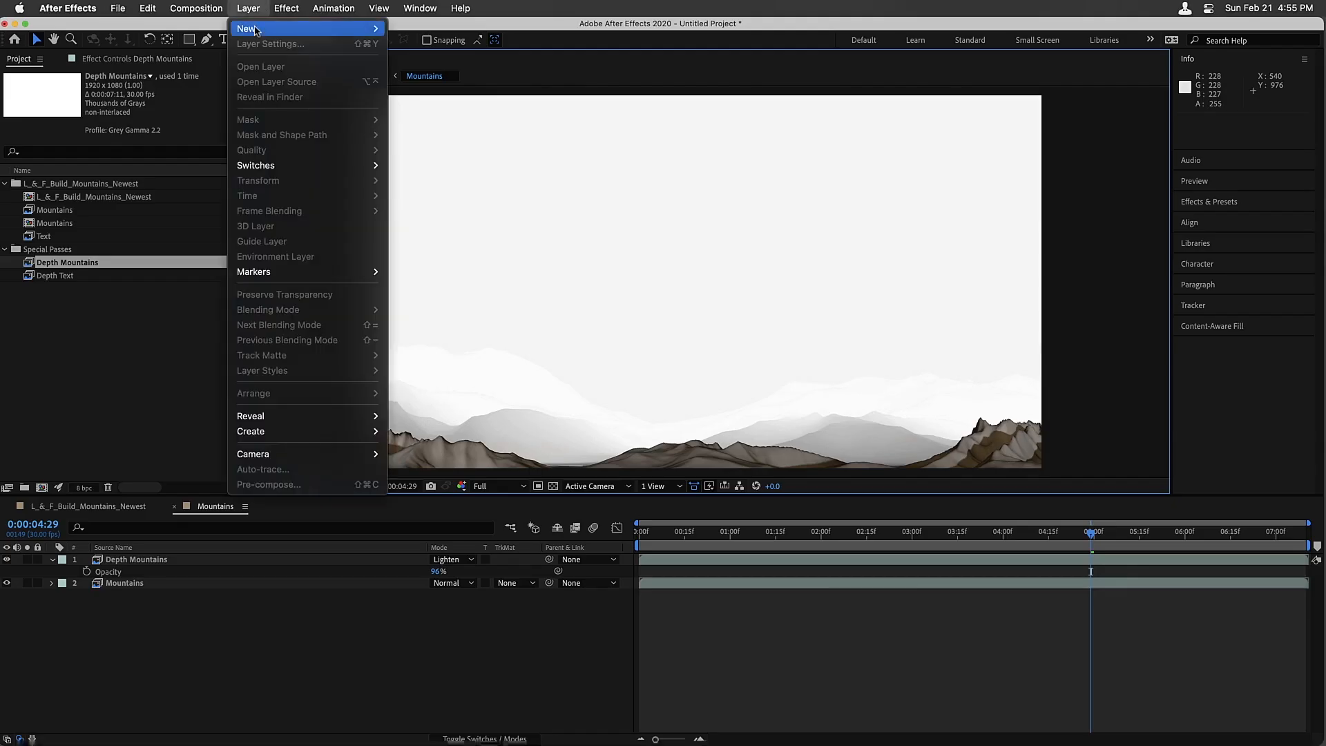
{"action": "mouse_move", "coordinate": [255, 34]}
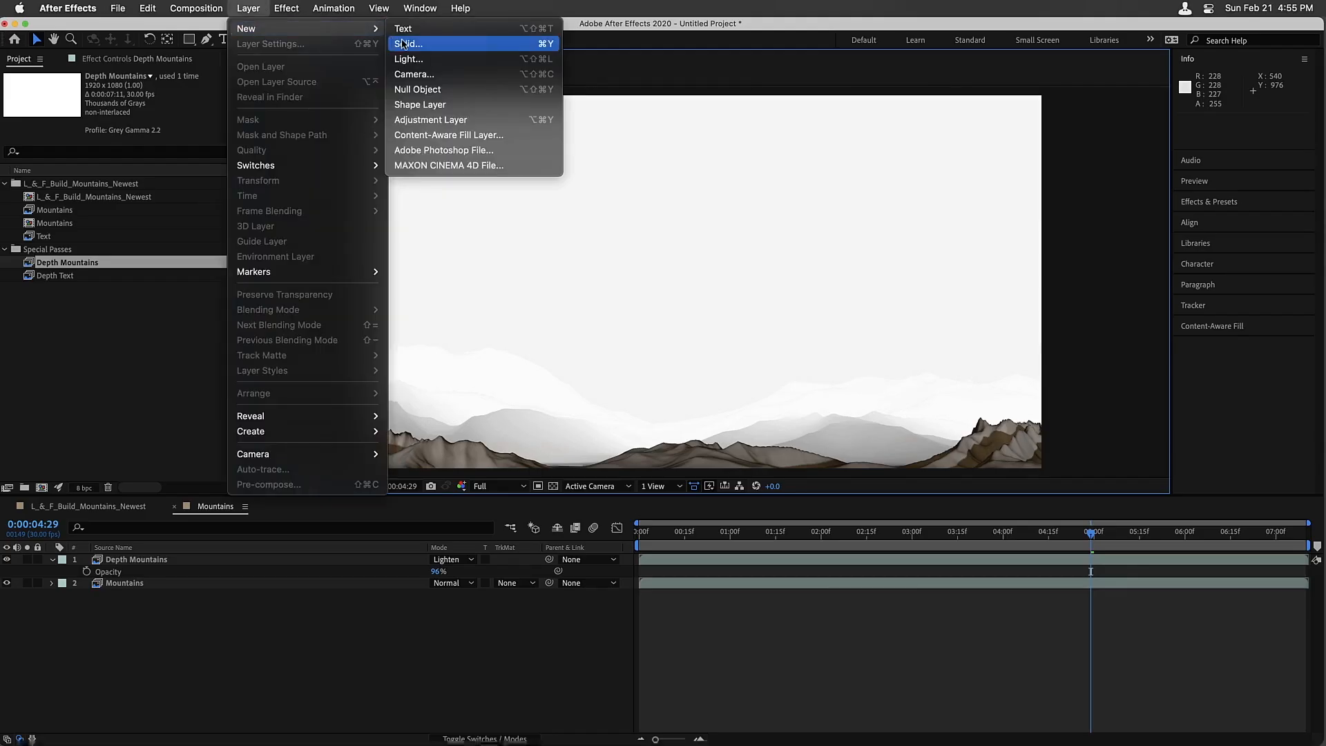
{"action": "left_click", "coordinate": [403, 44]}
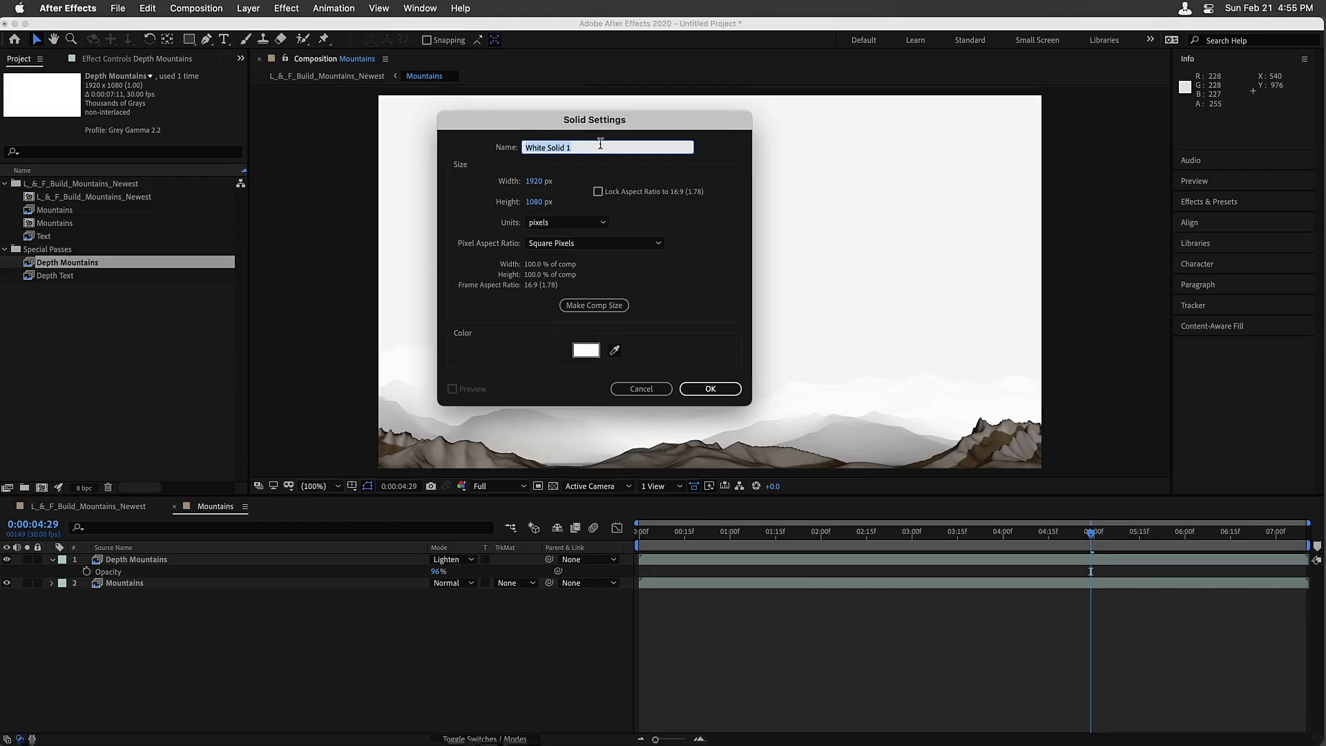
{"action": "type", "text": "Solid White BG"}
{"action": "key", "text": "Return"}
{"action": "left_click_drag", "start_coordinate": [177, 557], "coordinate": [171, 609]}
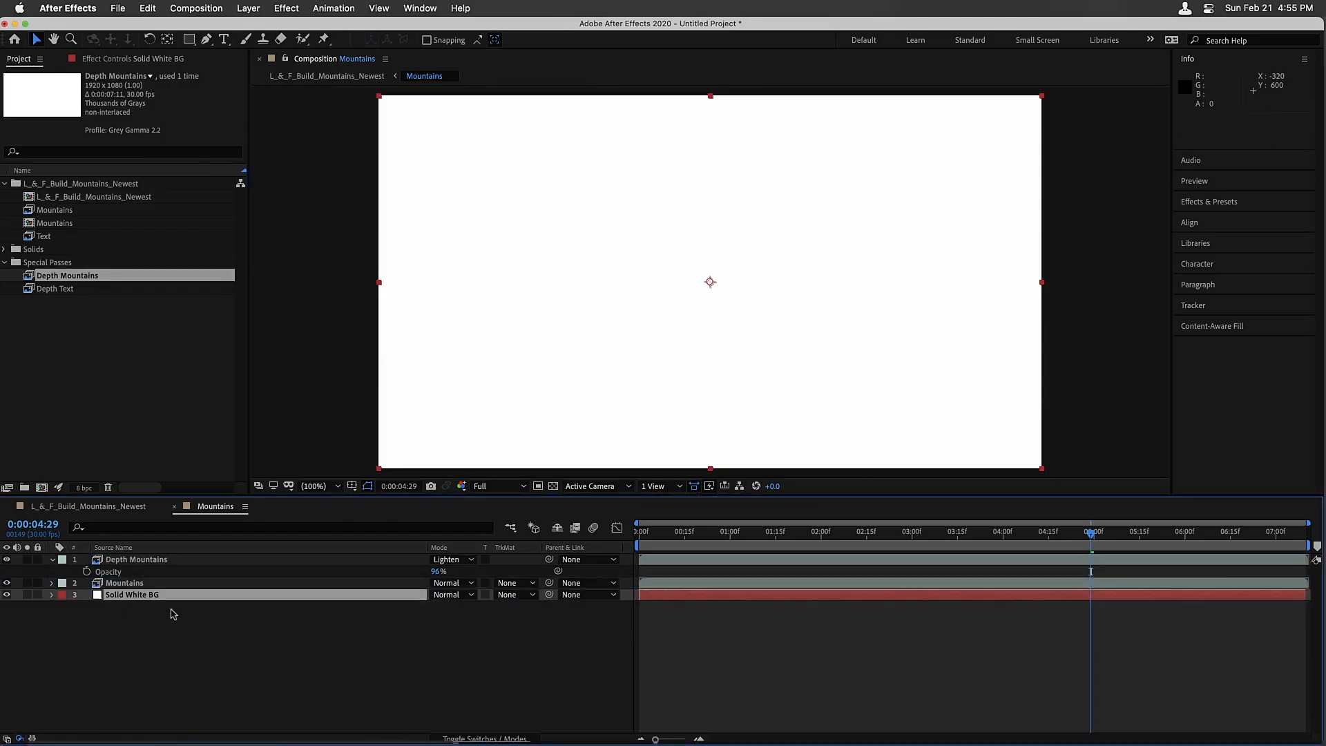
Return to the L_&_F_Build_Mountains_Newest composition and select its Mountains layer
{"action": "left_click", "coordinate": [69, 506]}
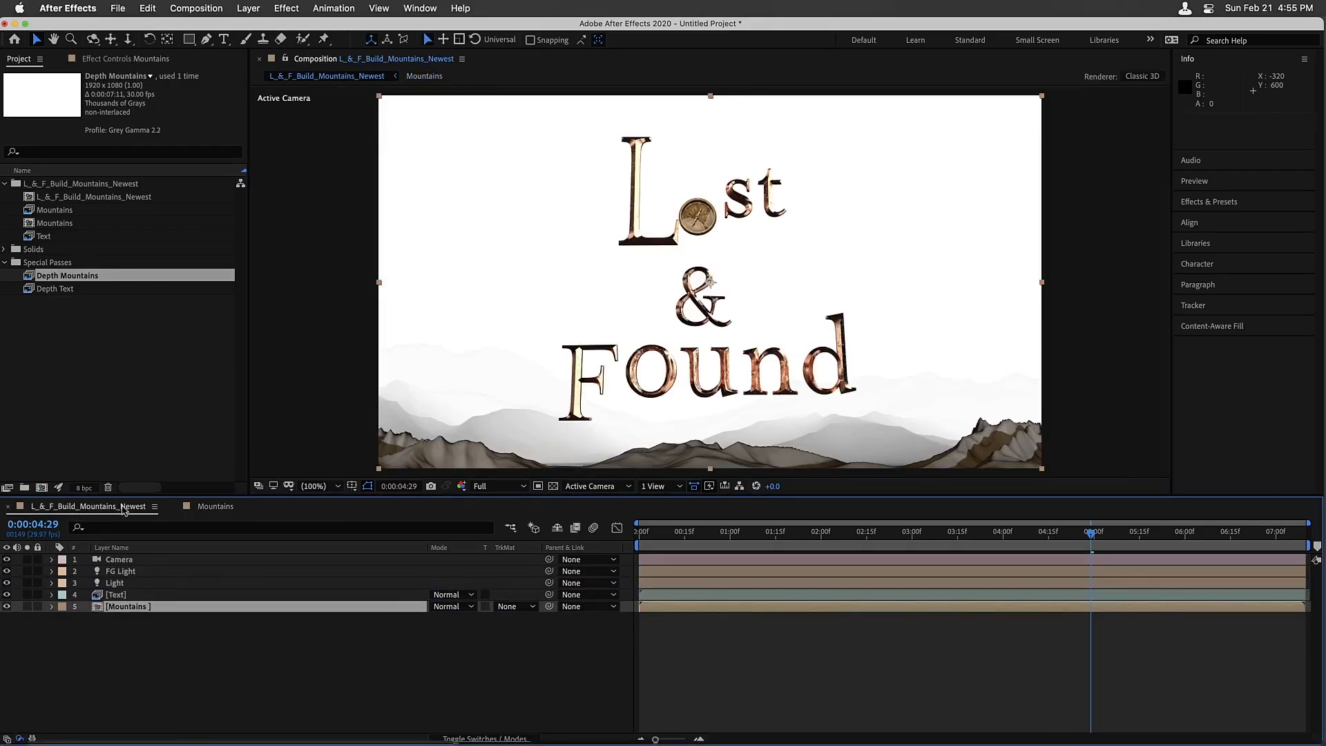
{"action": "left_click", "coordinate": [103, 595]}
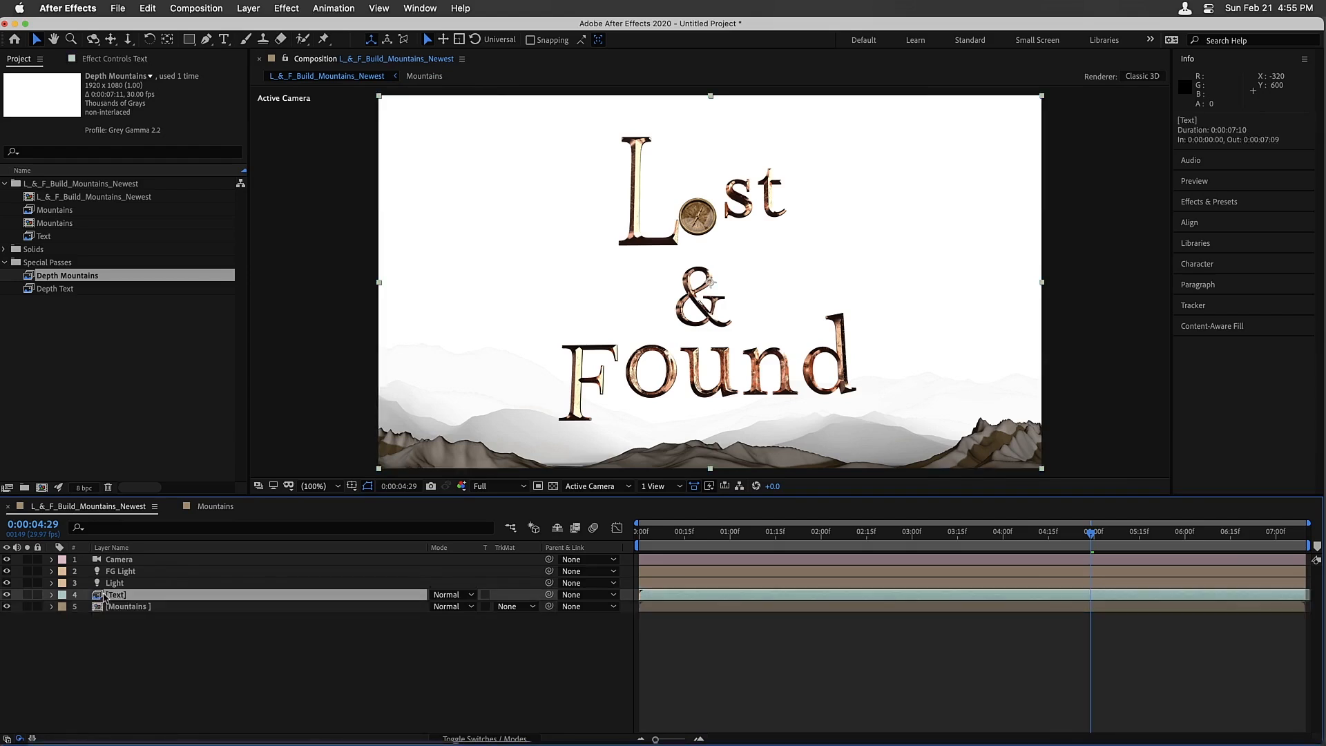
{"action": "left_click", "coordinate": [110, 608]}
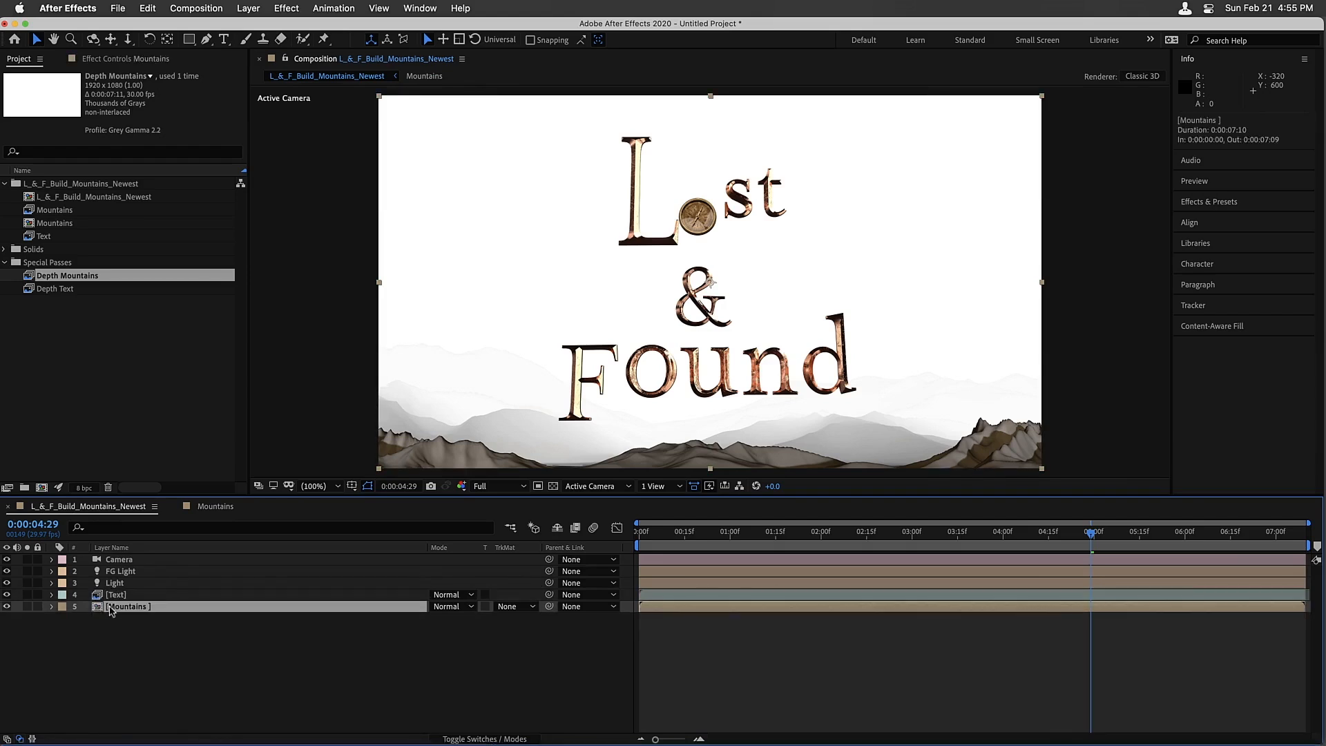
Open the RG Universe Dashboard extension and widen it to show the generator effects
{"action": "left_click", "coordinate": [421, 9]}
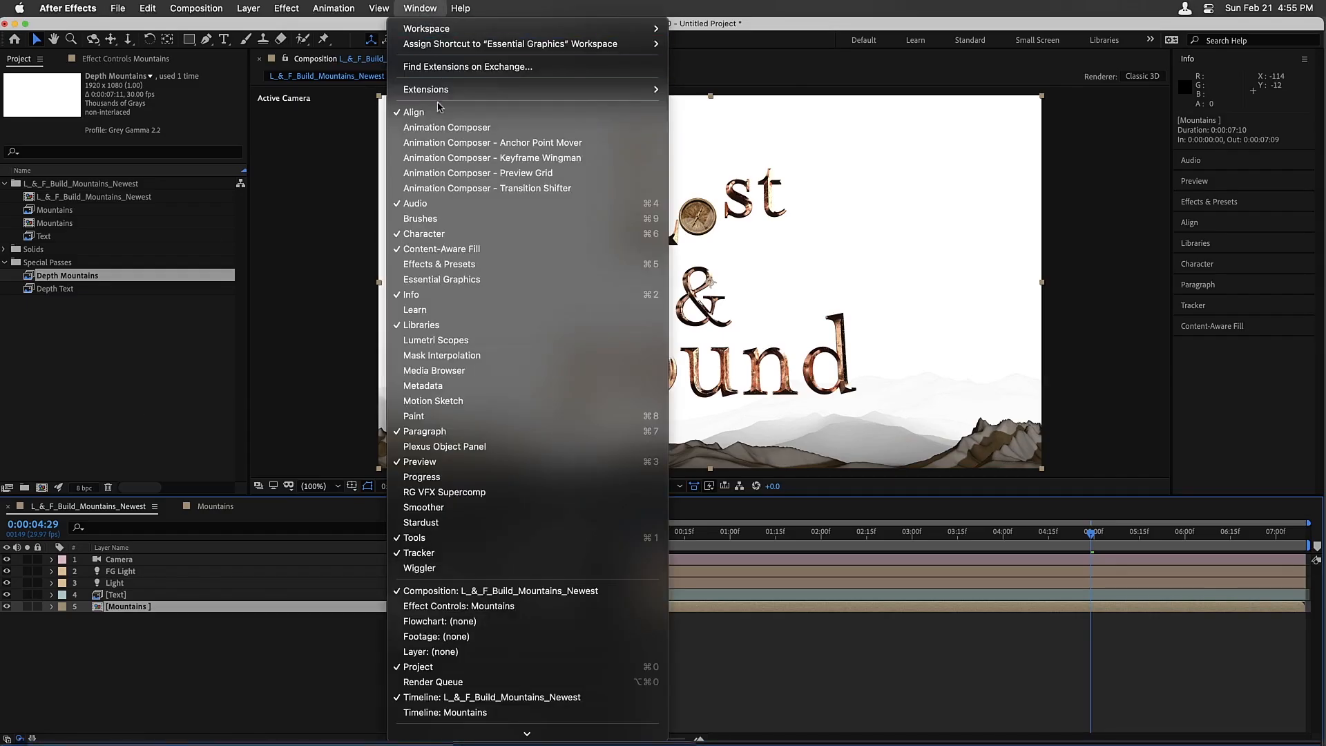
{"action": "mouse_move", "coordinate": [442, 89]}
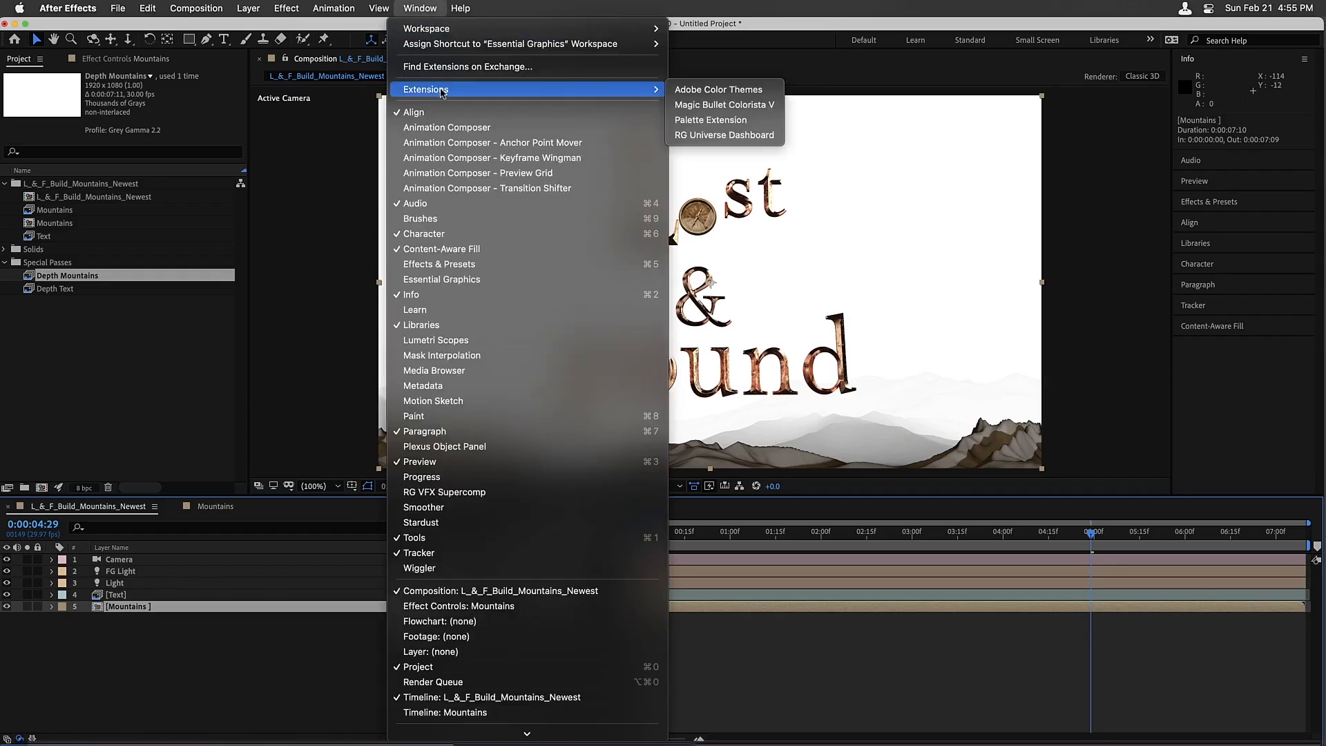
{"action": "left_click", "coordinate": [743, 136]}
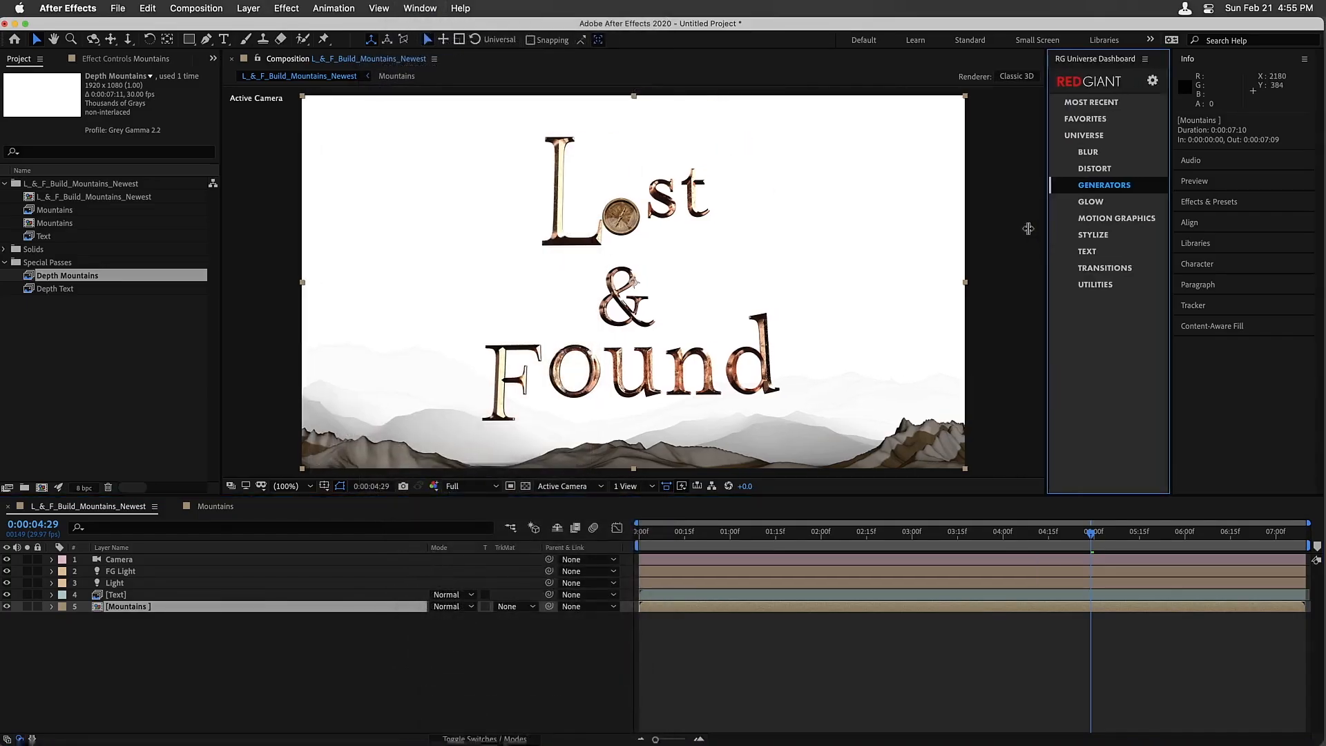
{"action": "left_click_drag", "start_coordinate": [859, 227], "coordinate": [802, 227]}
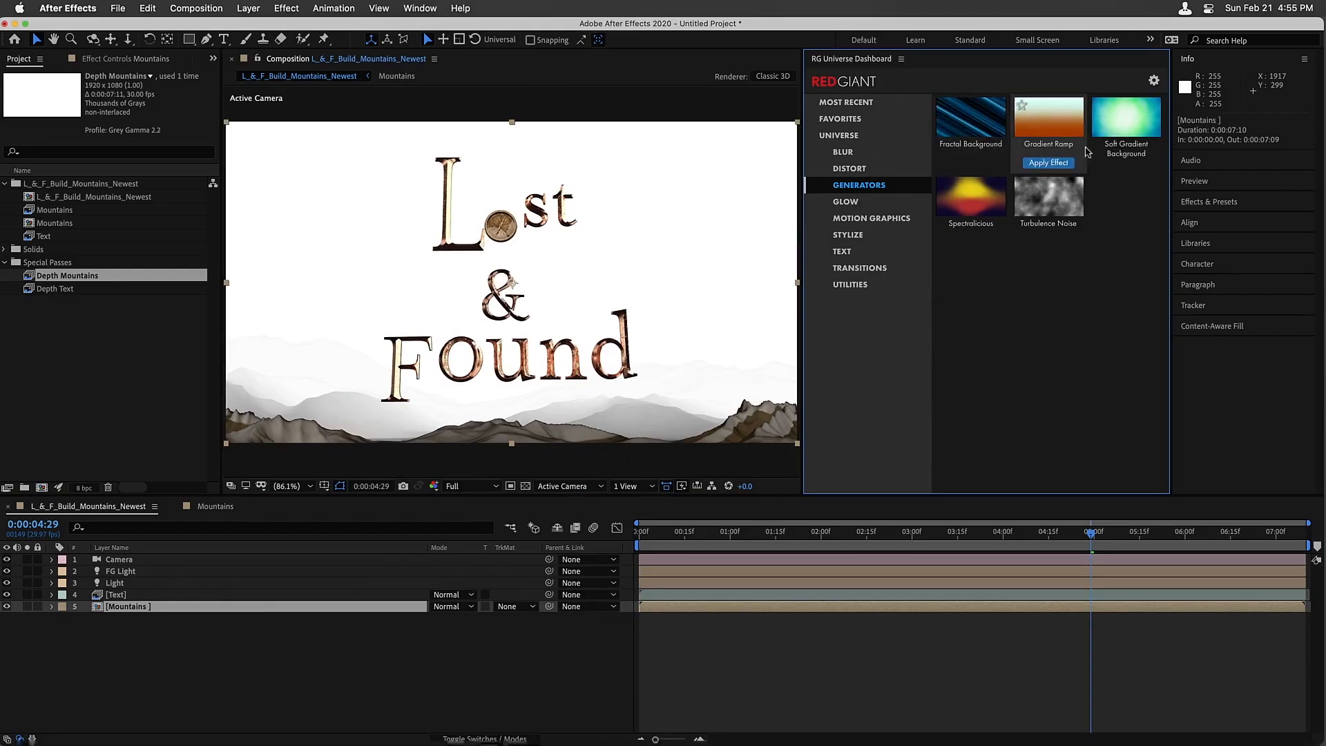
{"action": "mouse_move", "coordinate": [1031, 215]}
Show the effect controls of the Mountains layer and open the presets of the Universe Gradient Ramp generator
{"action": "left_click", "coordinate": [135, 60]}
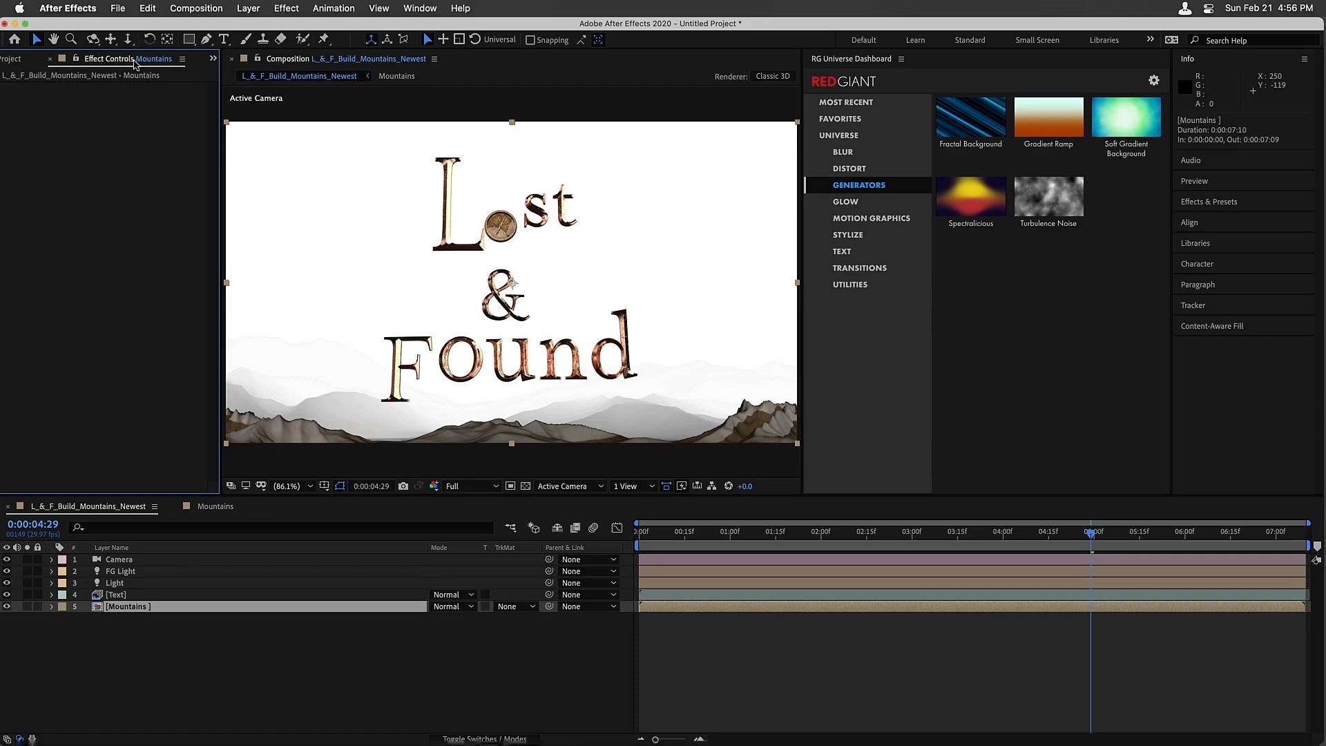
{"action": "mouse_move", "coordinate": [1030, 133]}
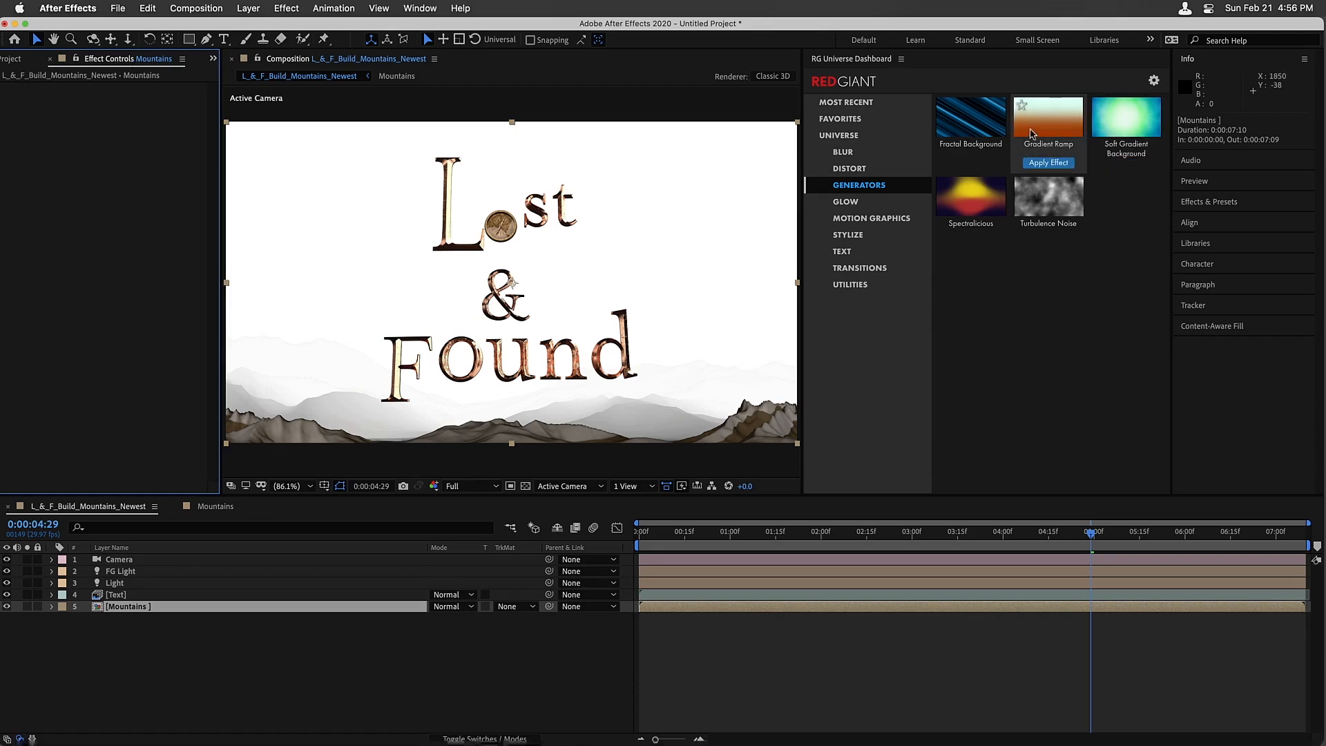
{"action": "mouse_move", "coordinate": [1137, 124]}
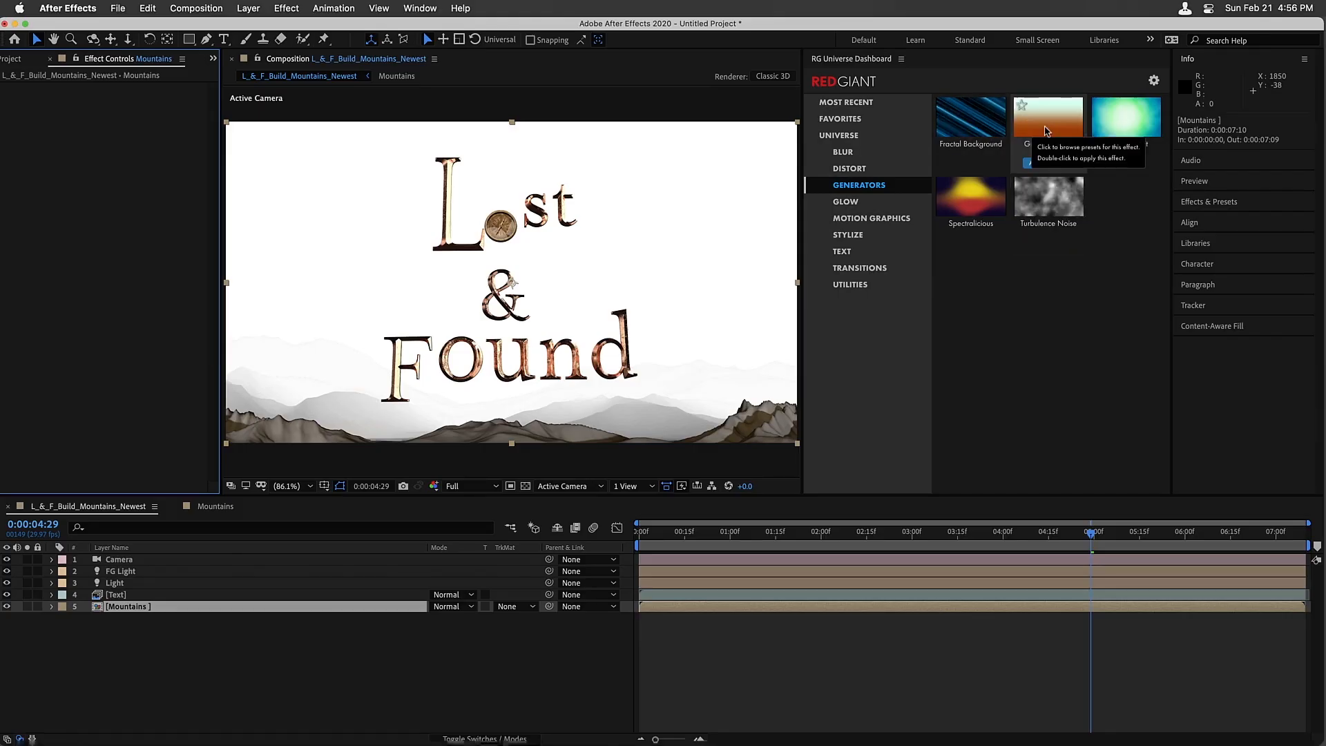
{"action": "left_click", "coordinate": [1046, 131]}
{"action": "left_click", "coordinate": [1045, 131]}
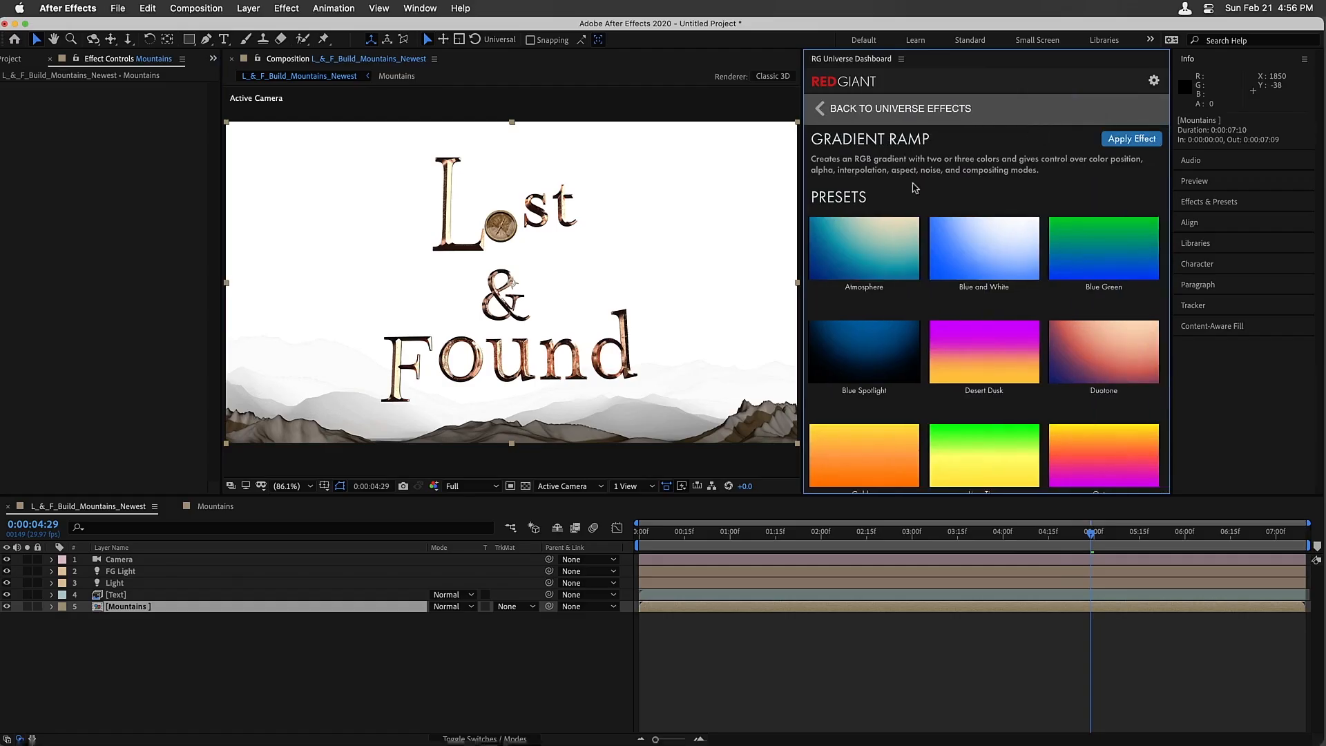
Apply the Blue Spotlight preset of Gradient Ramp to the Mountains layer and set its Blend Mode to Multiply
{"action": "scroll", "coordinate": [913, 188], "scroll_direction": "down", "scroll_amount": 5}
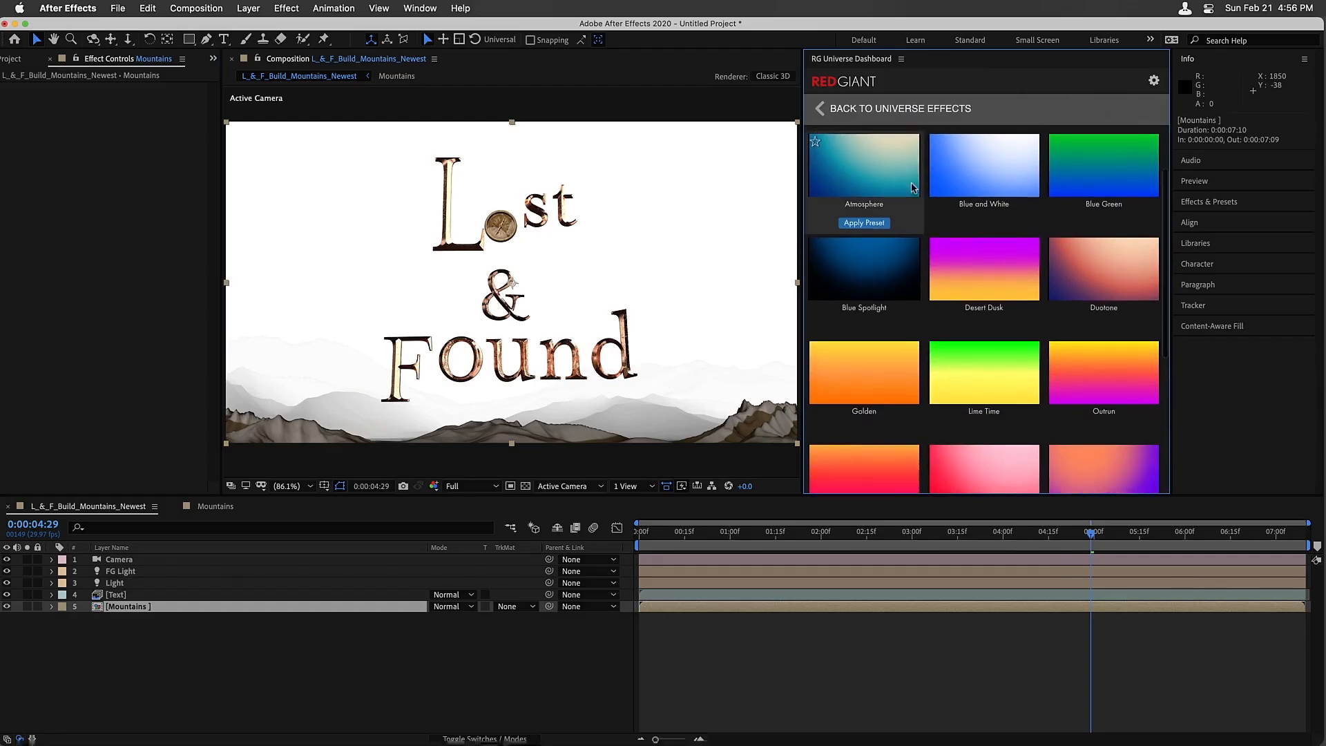
{"action": "scroll", "coordinate": [912, 187], "scroll_direction": "down", "scroll_amount": 3}
{"action": "scroll", "coordinate": [898, 276], "scroll_direction": "up", "scroll_amount": 6}
{"action": "left_click", "coordinate": [864, 336]}
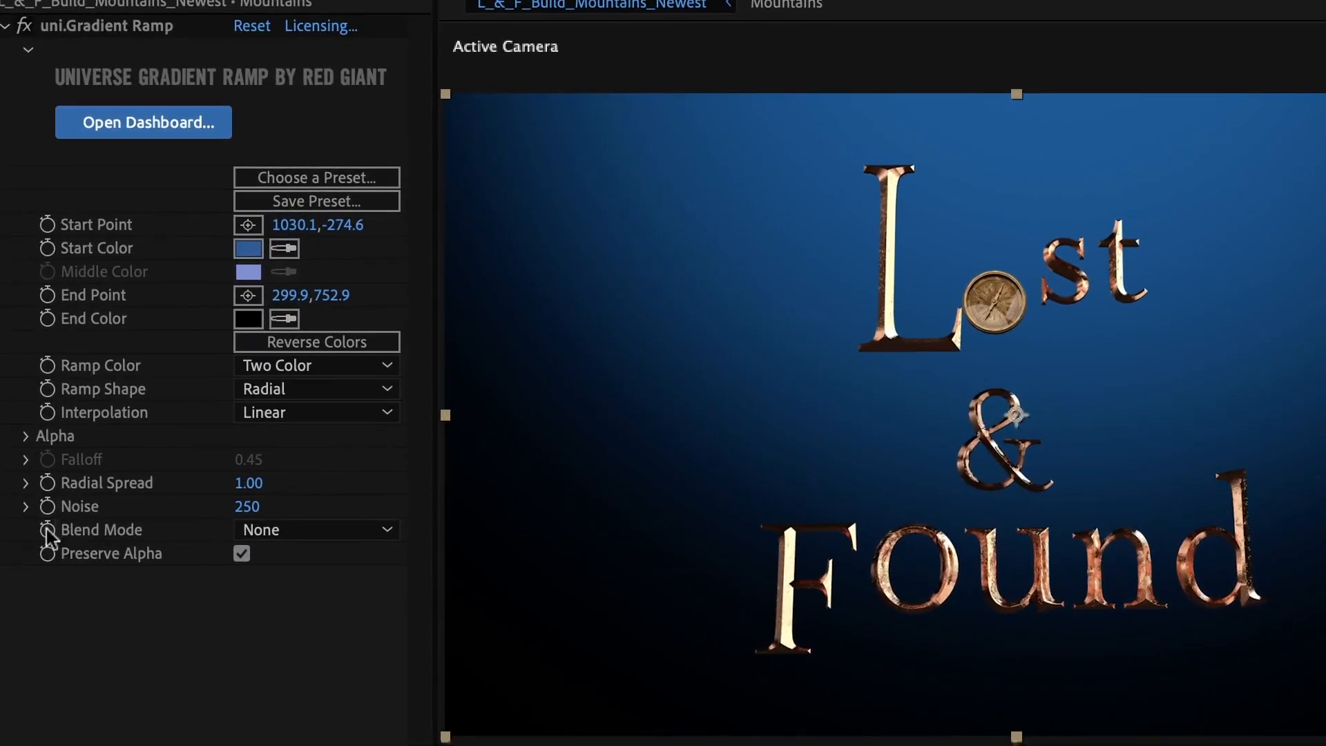
{"action": "left_click", "coordinate": [317, 528]}
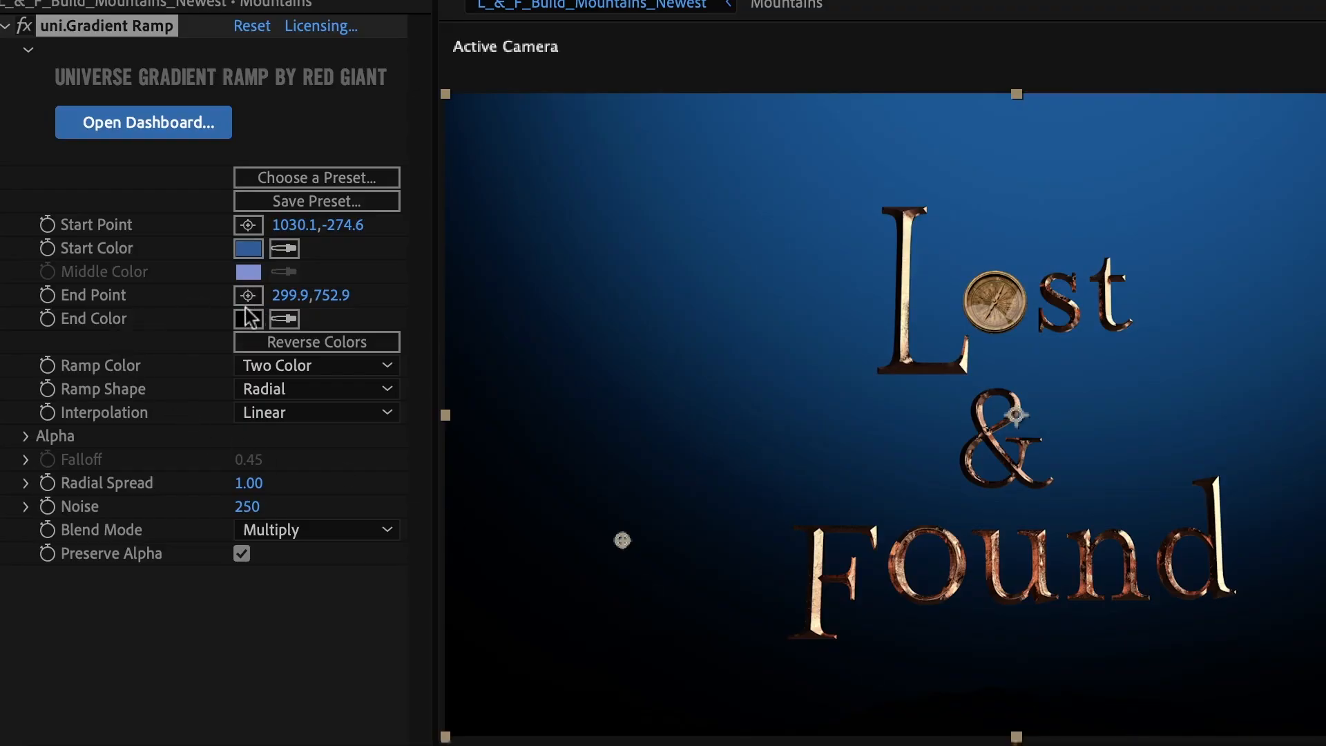
Change the Gradient Ramp's End Color to a very dark blue and compare it with the previous black by undoing and redoing
{"action": "left_click", "coordinate": [248, 322]}
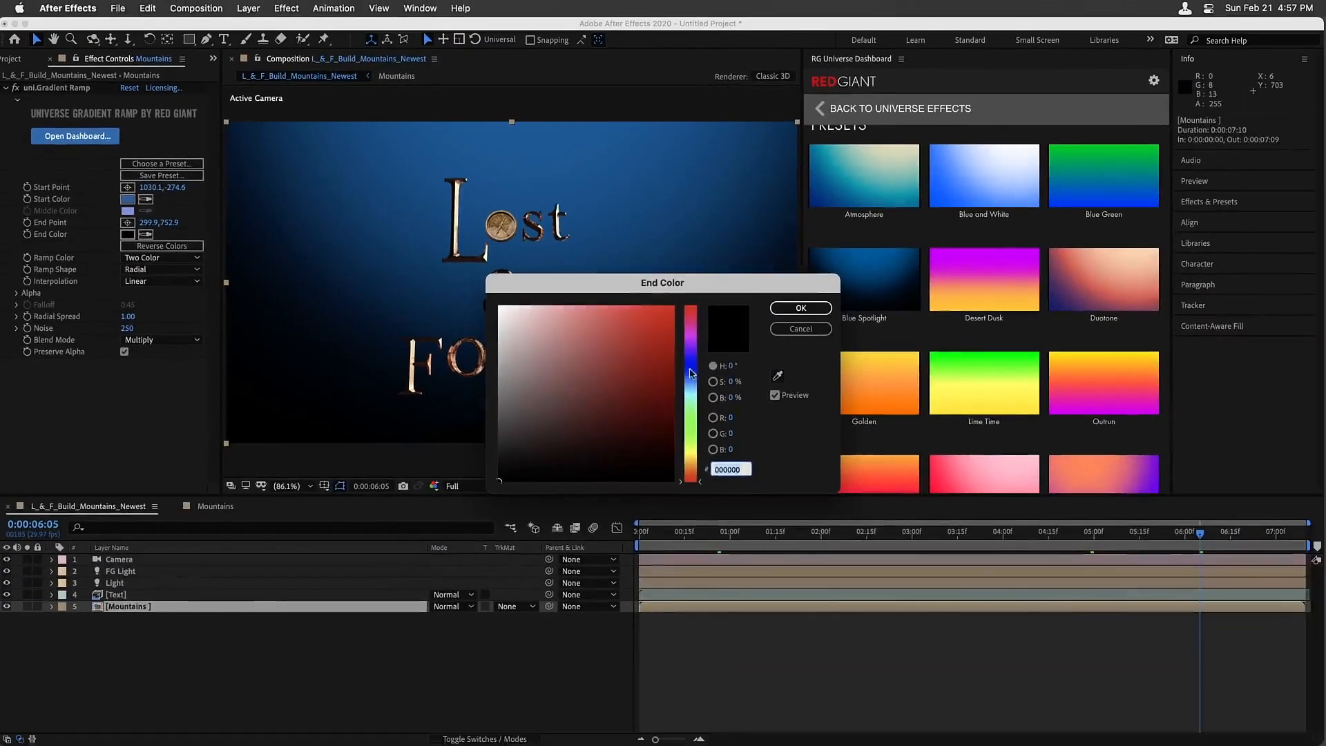
{"action": "left_click", "coordinate": [686, 367]}
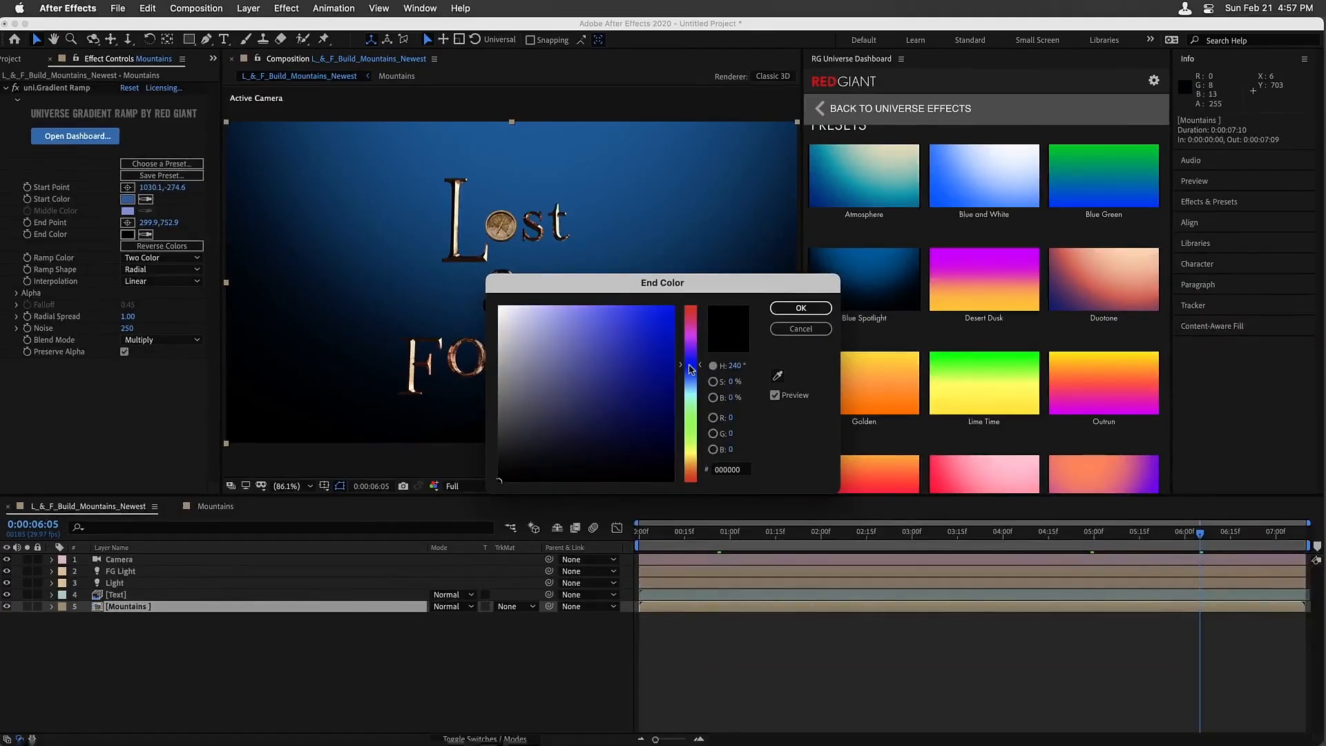
{"action": "left_click_drag", "start_coordinate": [689, 365], "coordinate": [689, 371]}
{"action": "left_click", "coordinate": [608, 462]}
{"action": "key", "text": "Return"}
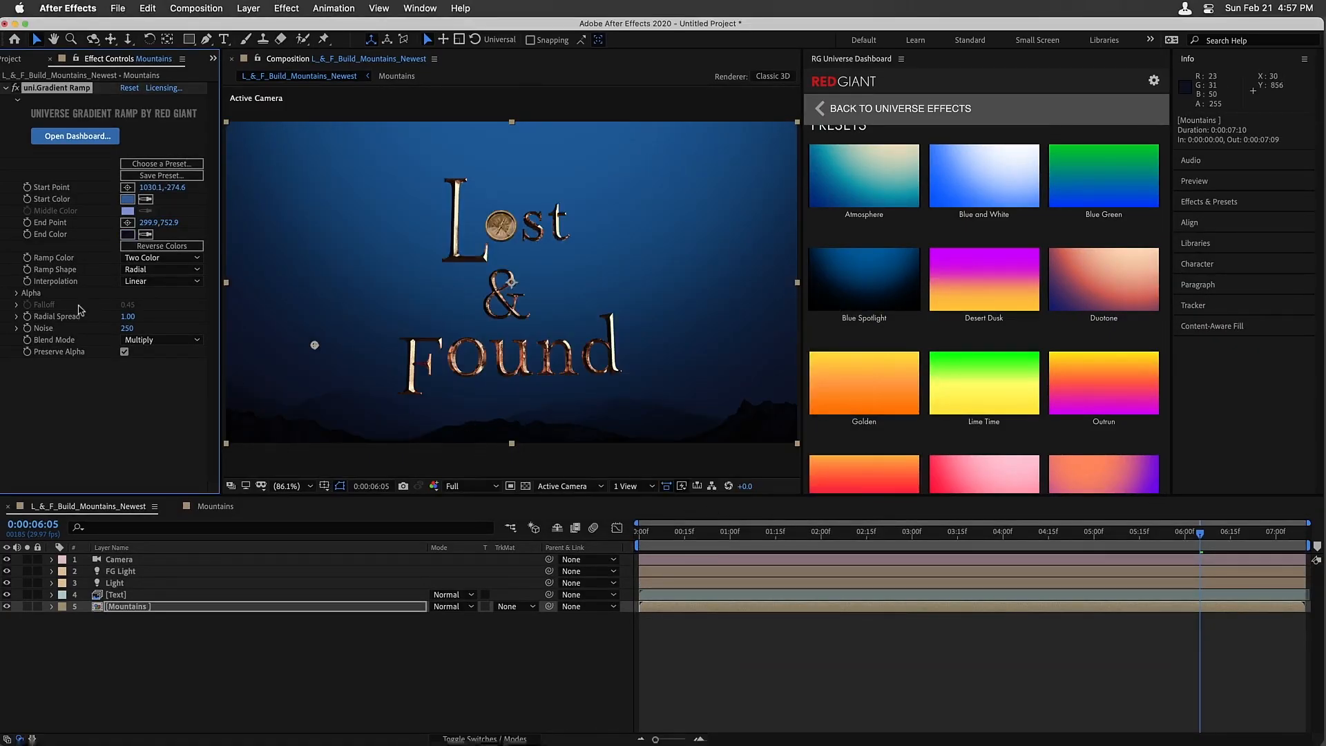
{"action": "key", "text": "super+z"}
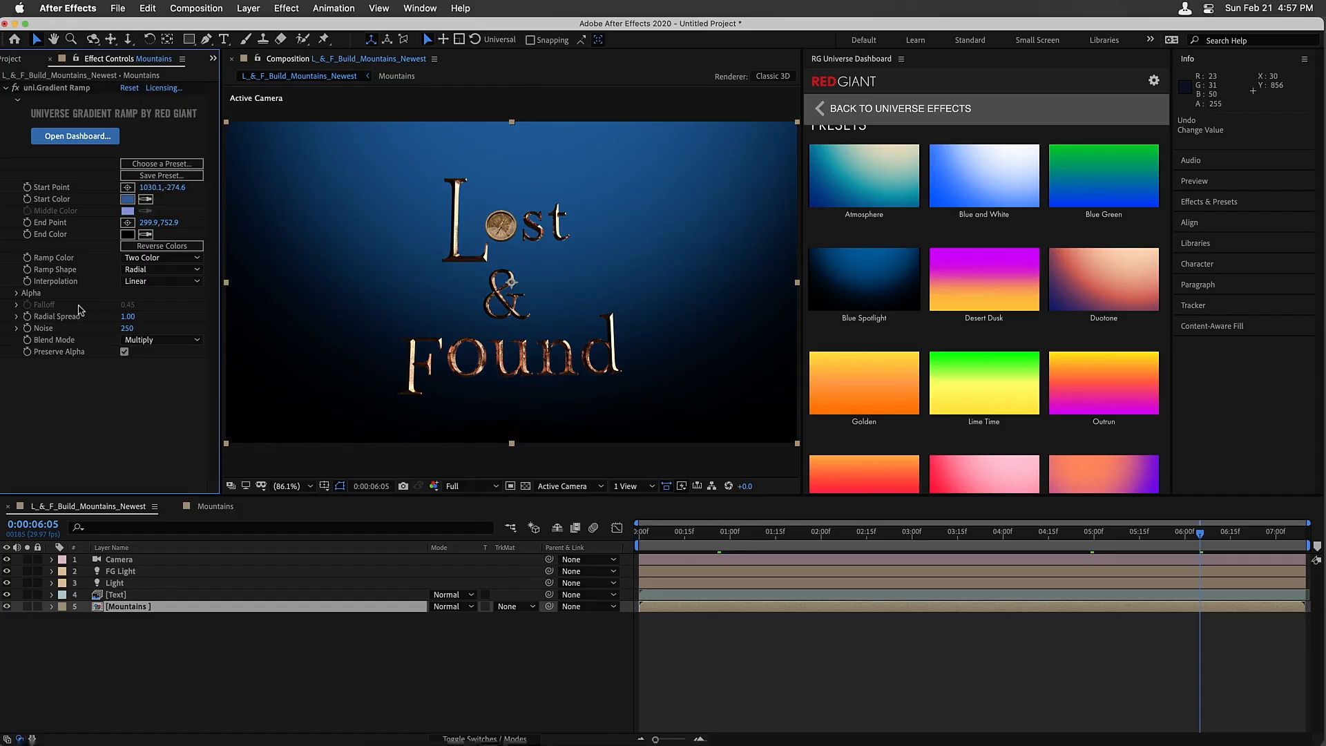
{"action": "key", "text": "super+shift+z"}
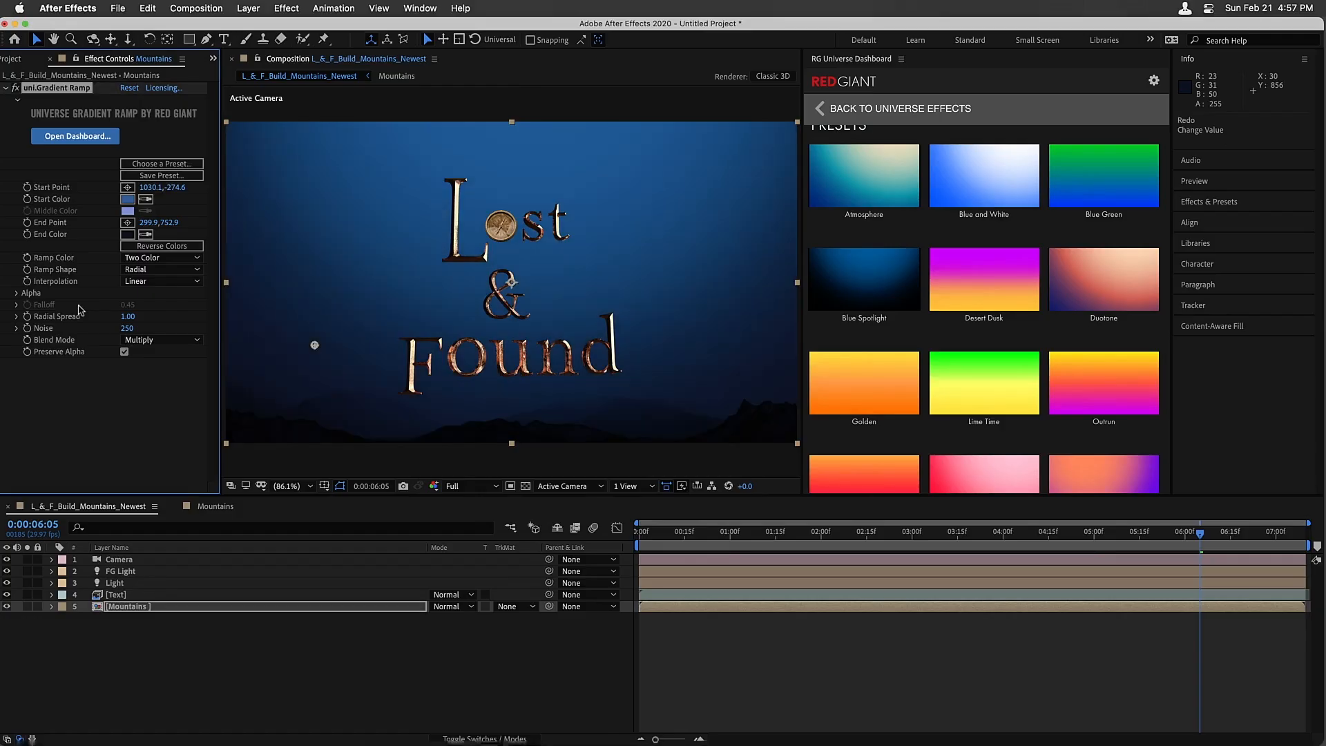
Darken the Gradient Ramp's dark blue End Color slightly and collapse the effect's settings
{"action": "left_click", "coordinate": [127, 235]}
{"action": "left_click_drag", "start_coordinate": [587, 447], "coordinate": [574, 464]}
{"action": "key", "text": "Return"}
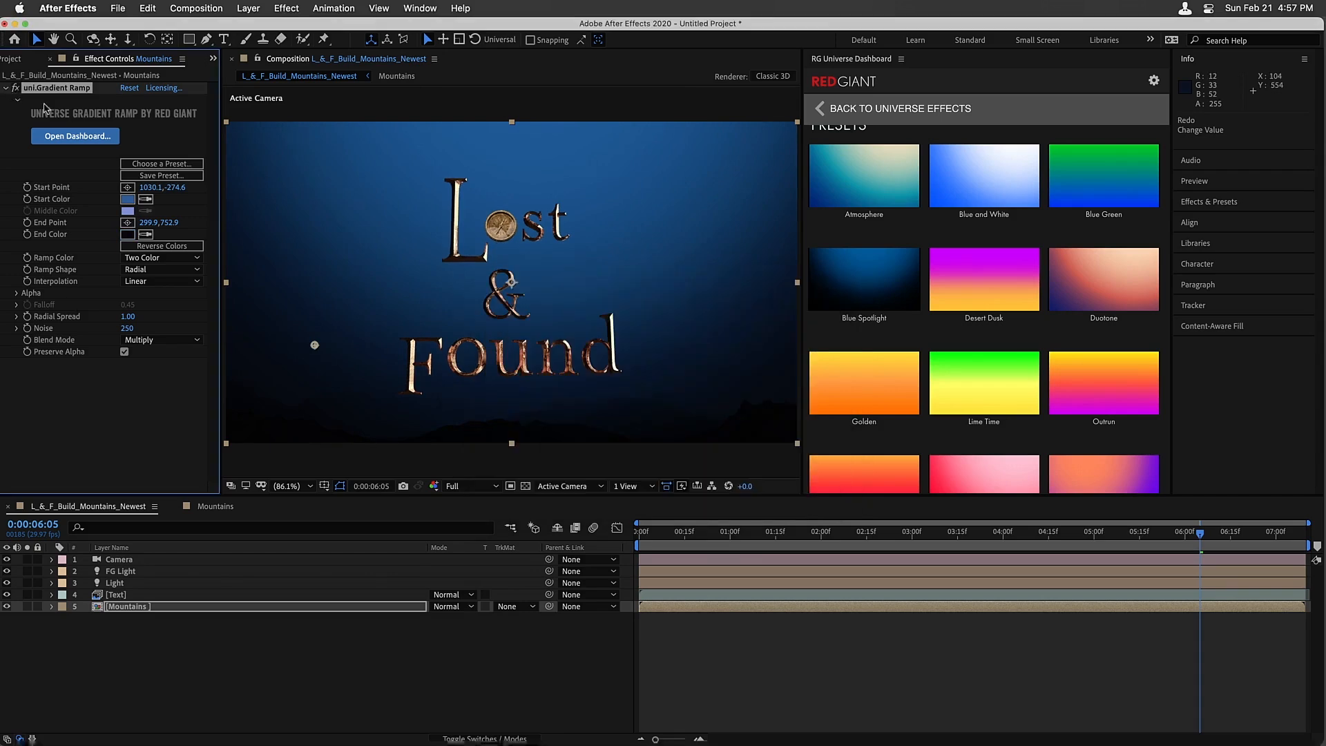
{"action": "left_click", "coordinate": [7, 88]}
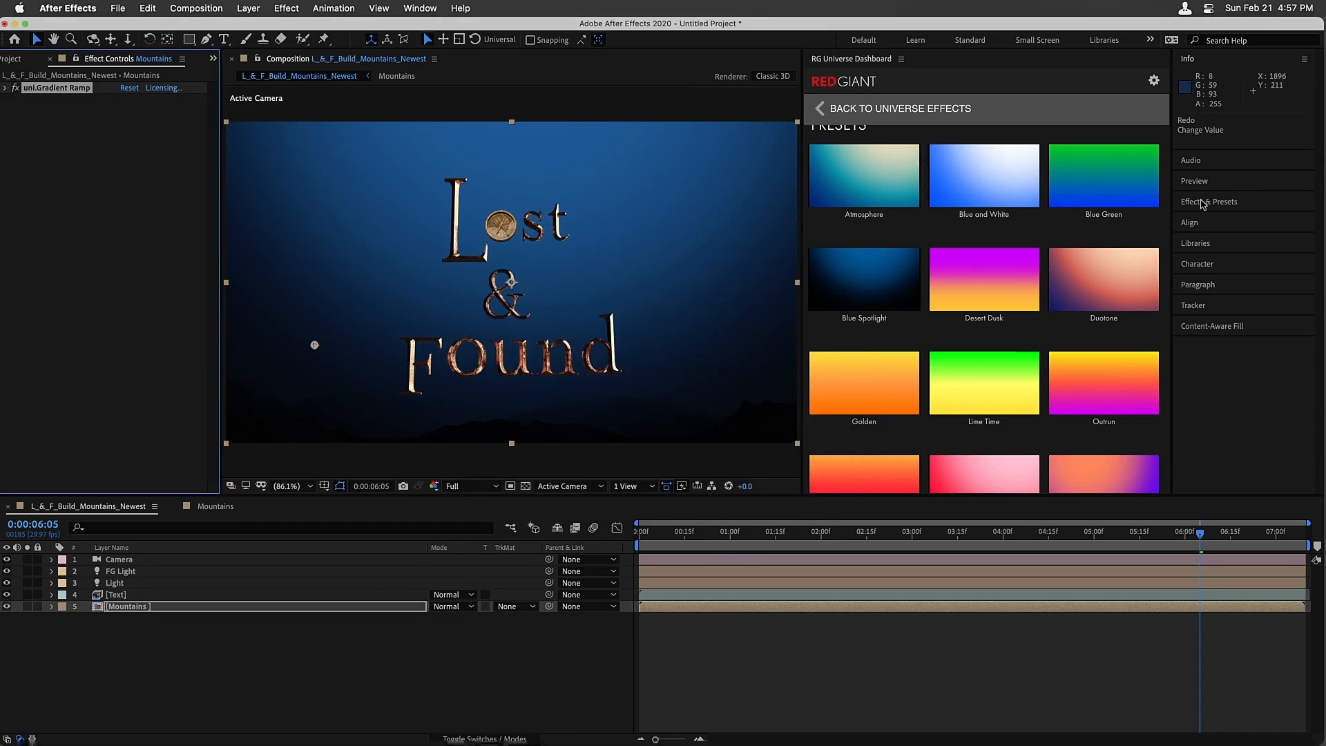
Search the effects for CAMERA and apply Camera Lens Blur to the Mountains layer
{"action": "left_click", "coordinate": [1202, 201]}
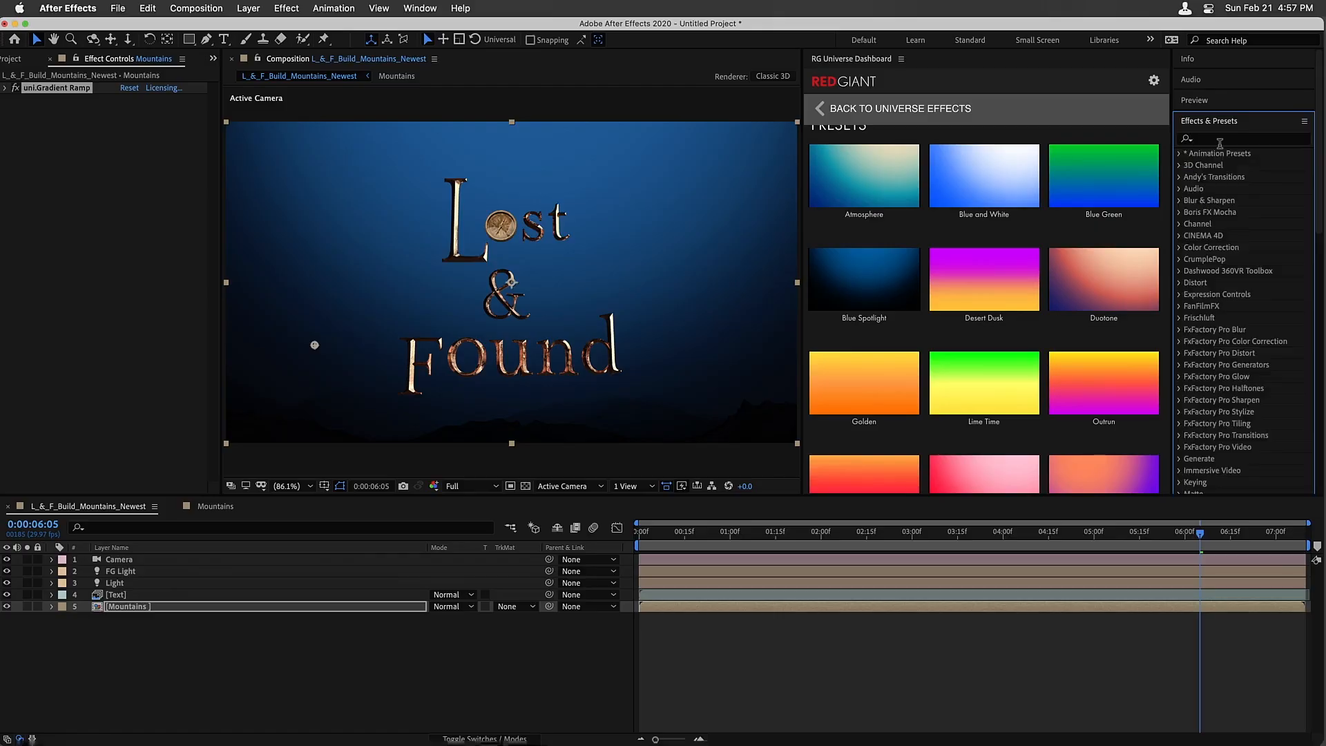
{"action": "left_click", "coordinate": [1219, 141]}
{"action": "type", "text": "c"}
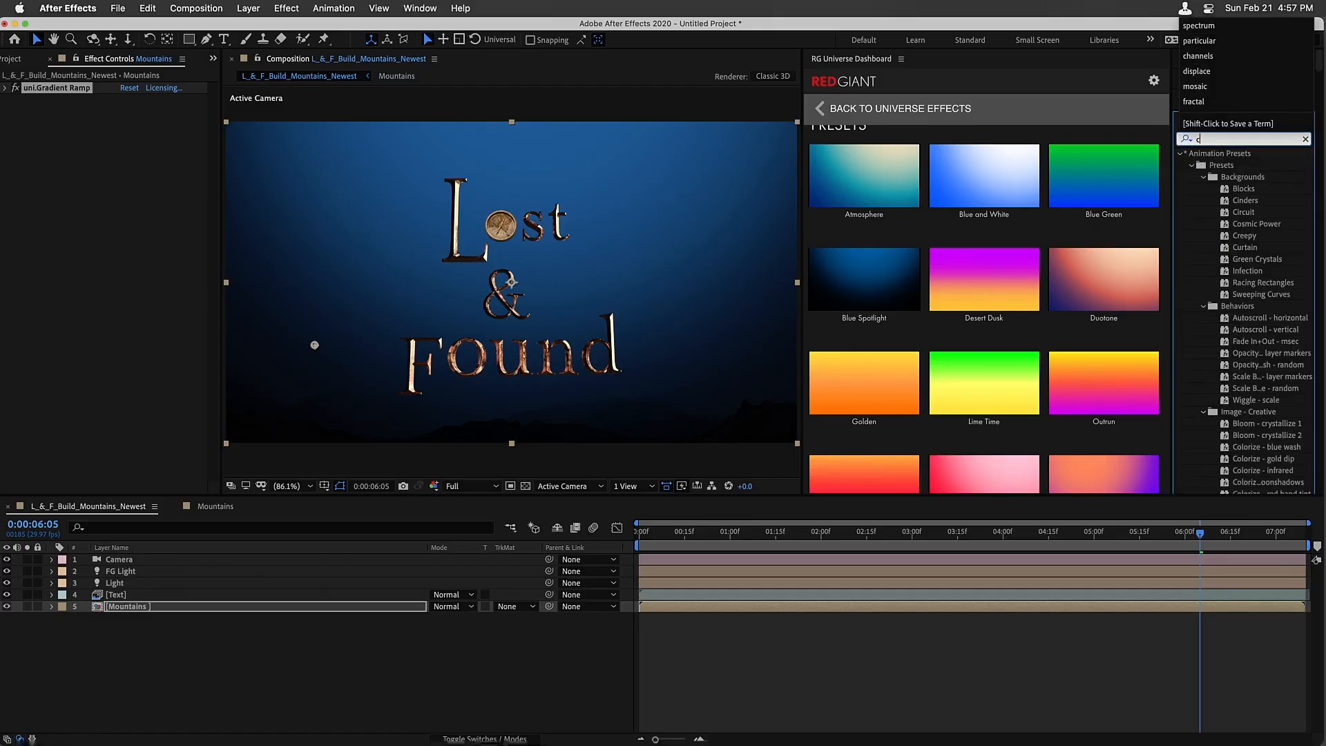
{"action": "type", "text": "AMERA"}
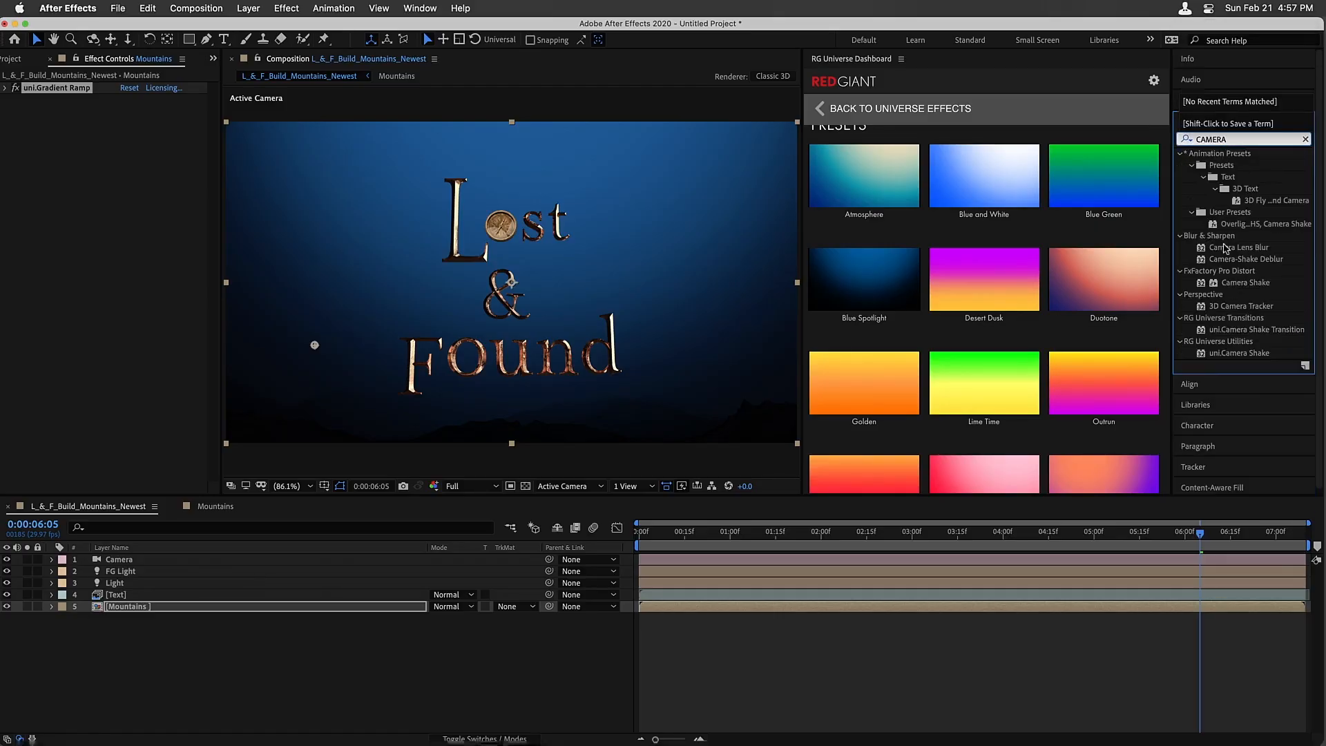
{"action": "left_click_drag", "start_coordinate": [1224, 249], "coordinate": [208, 608]}
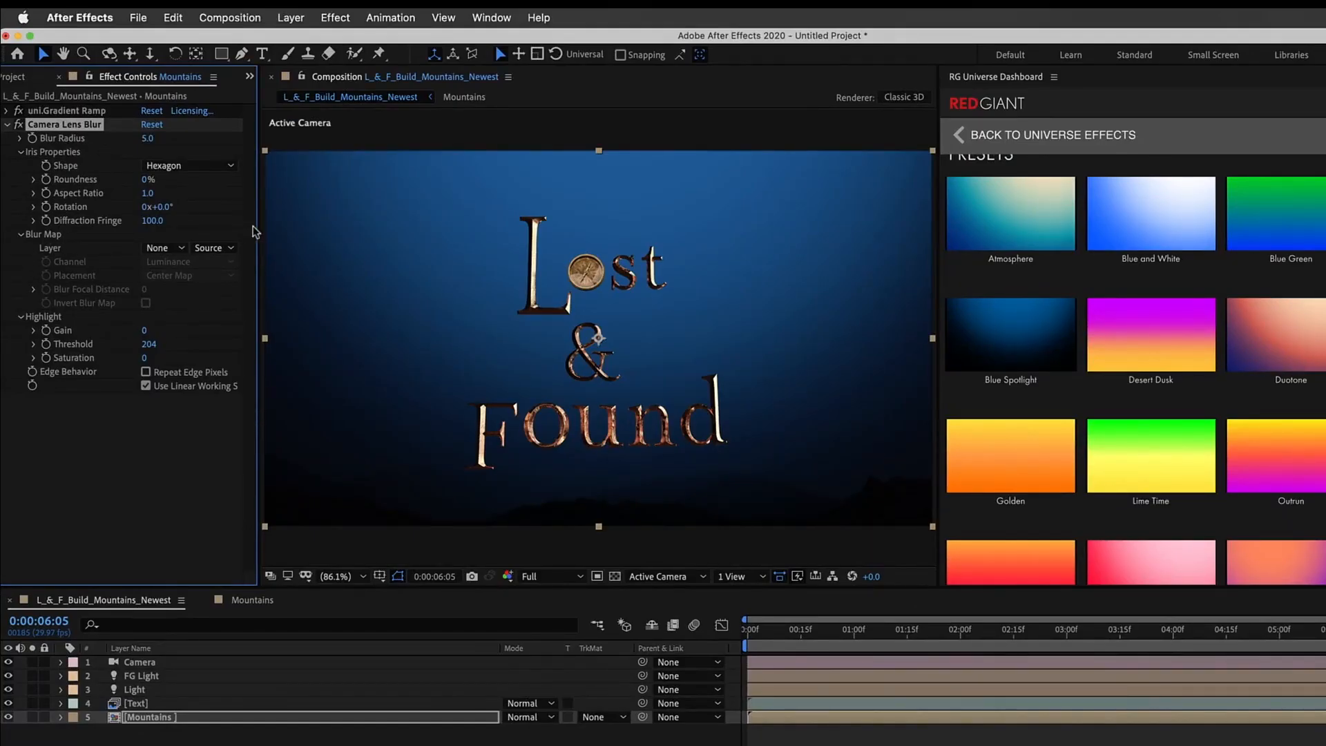
Add the Depth Mountains pass to the composition directly above the Mountains layer and hide it
{"action": "left_click", "coordinate": [25, 79]}
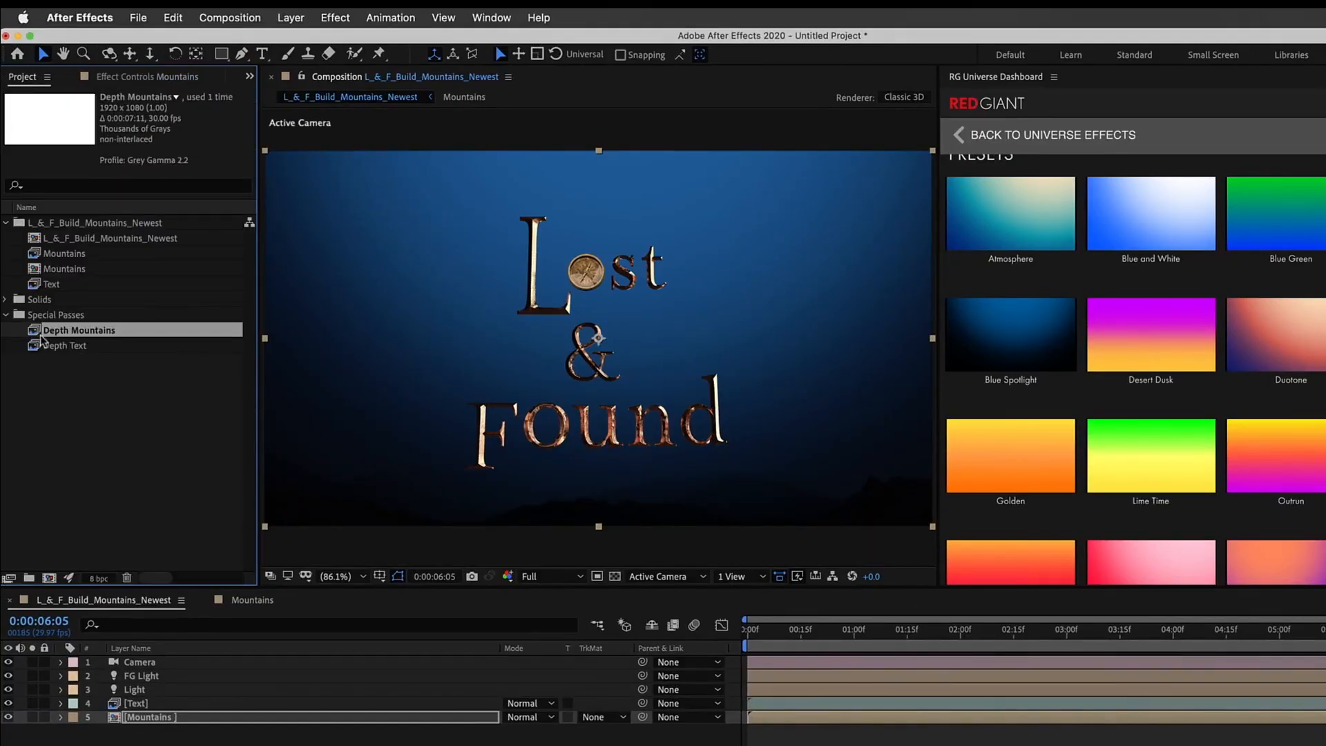
{"action": "left_click_drag", "start_coordinate": [35, 337], "coordinate": [124, 709]}
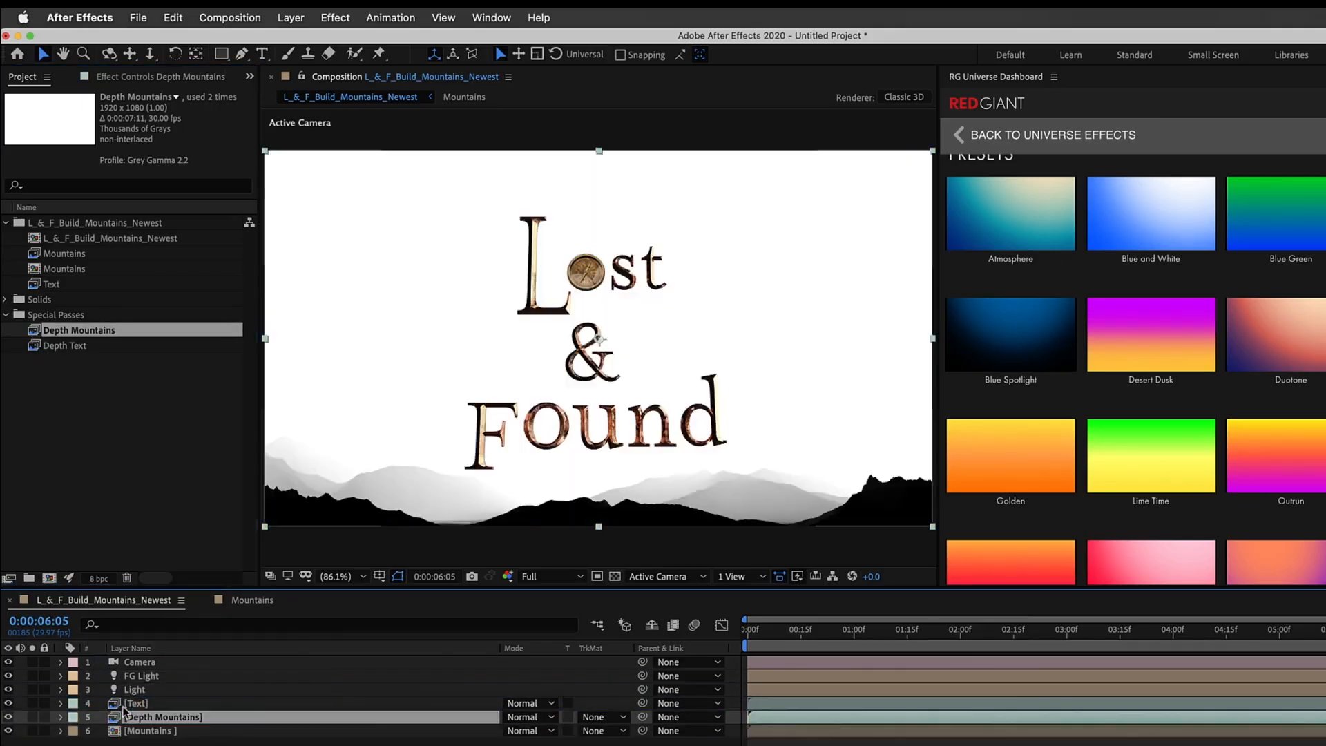
{"action": "left_click", "coordinate": [8, 716]}
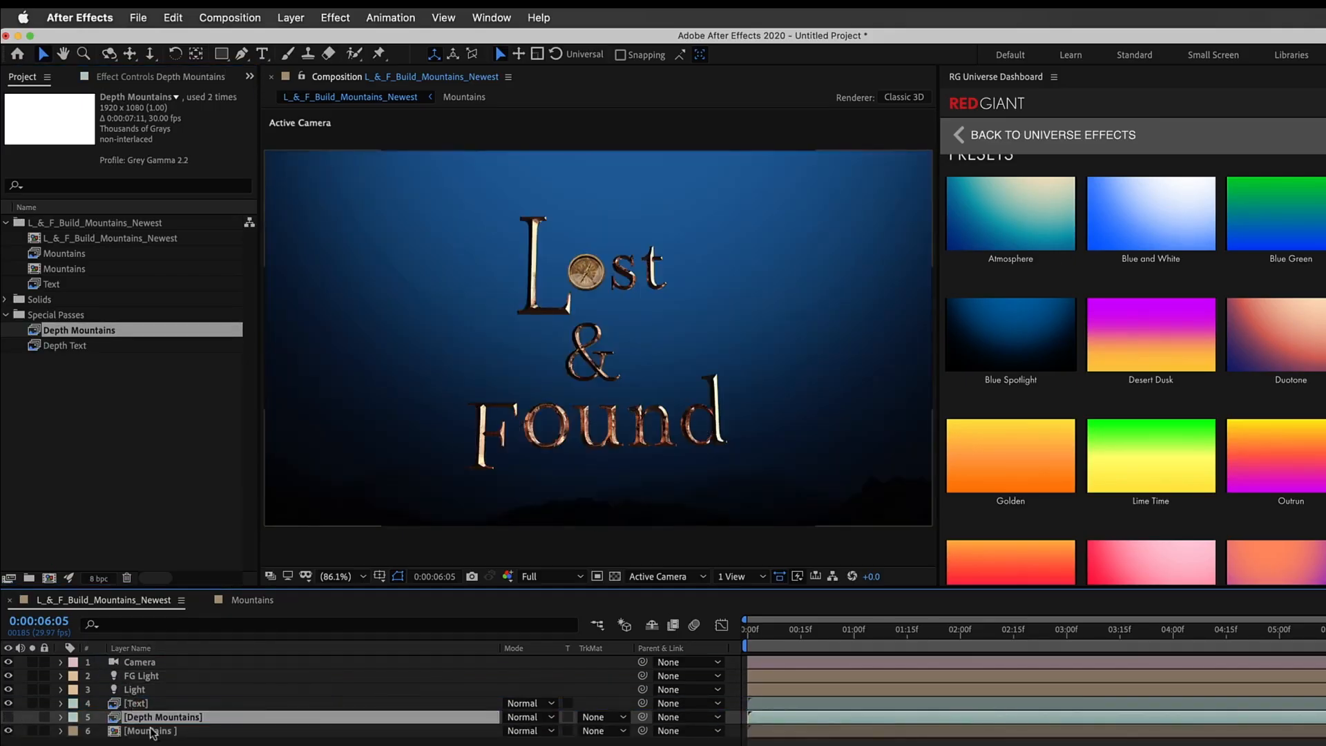
Set the Blur Map layer of the Mountains layer's Camera Lens Blur to Depth Mountains
{"action": "left_click", "coordinate": [150, 731]}
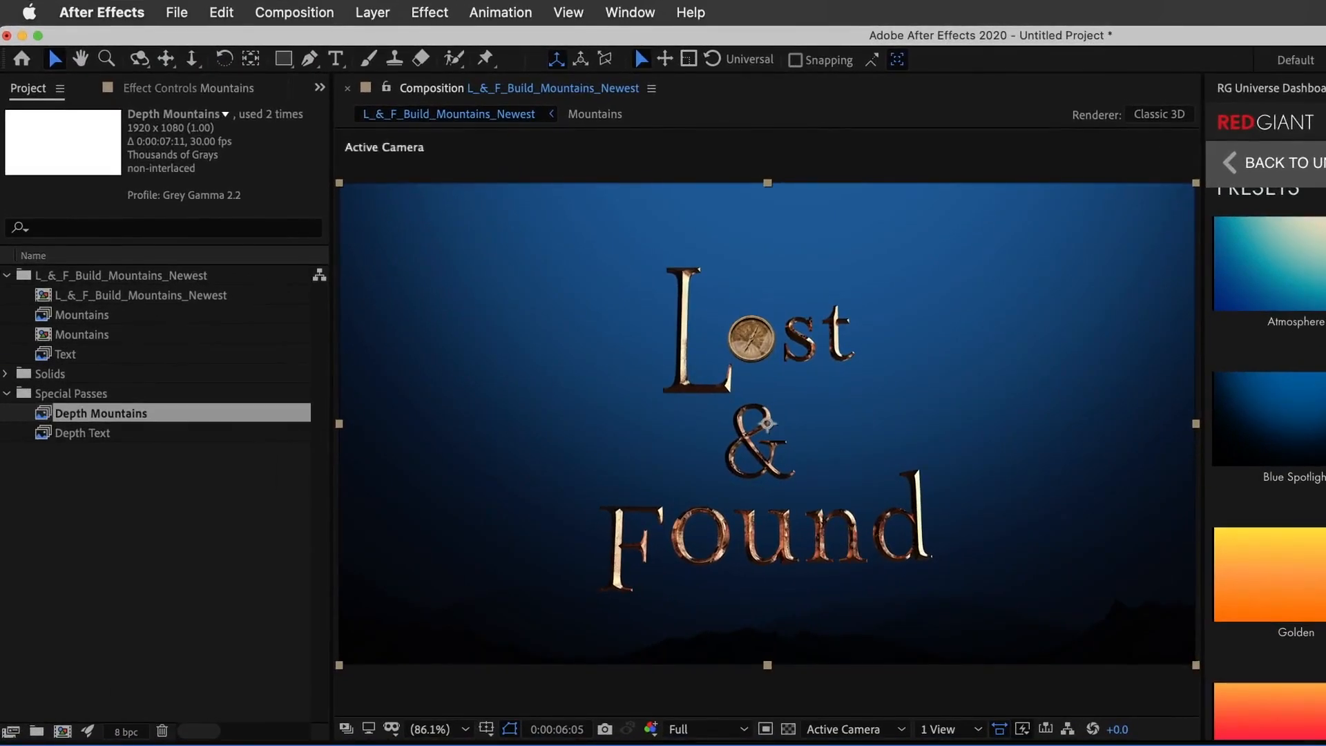
{"action": "left_click", "coordinate": [168, 89]}
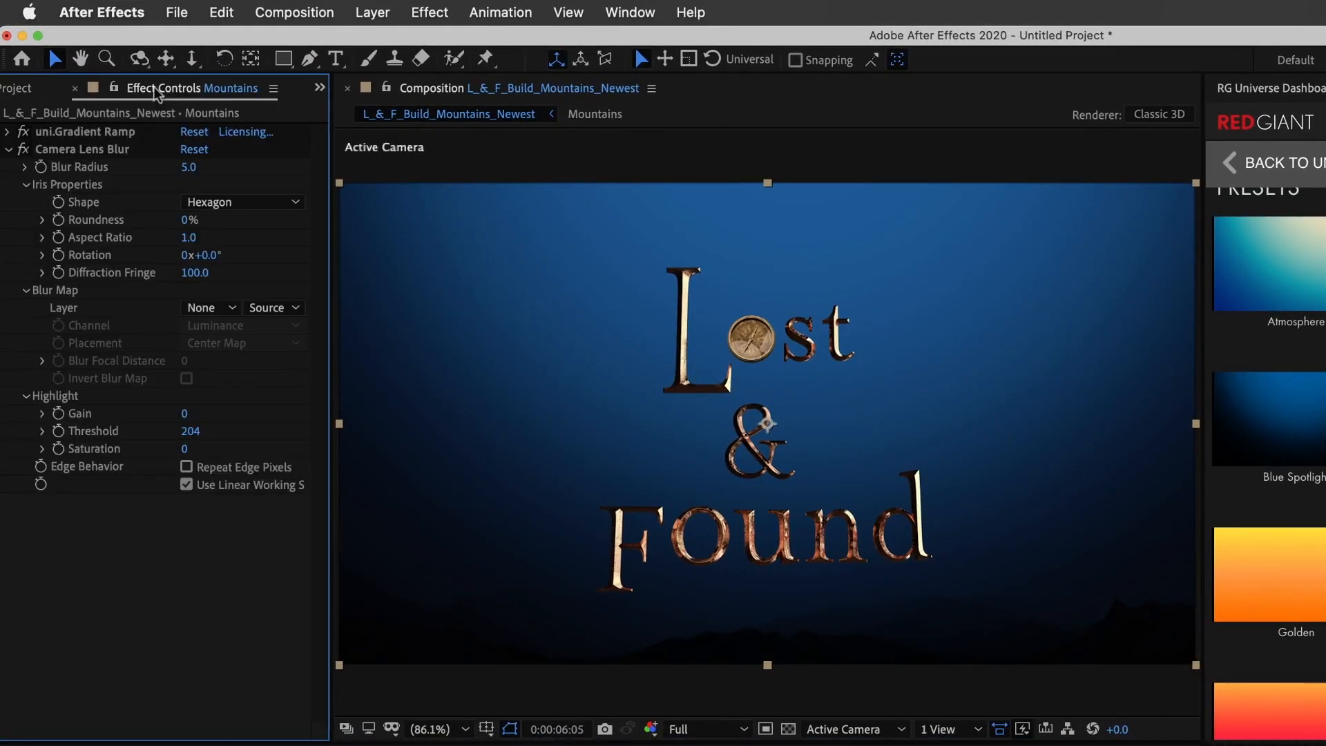
{"action": "left_click", "coordinate": [220, 308]}
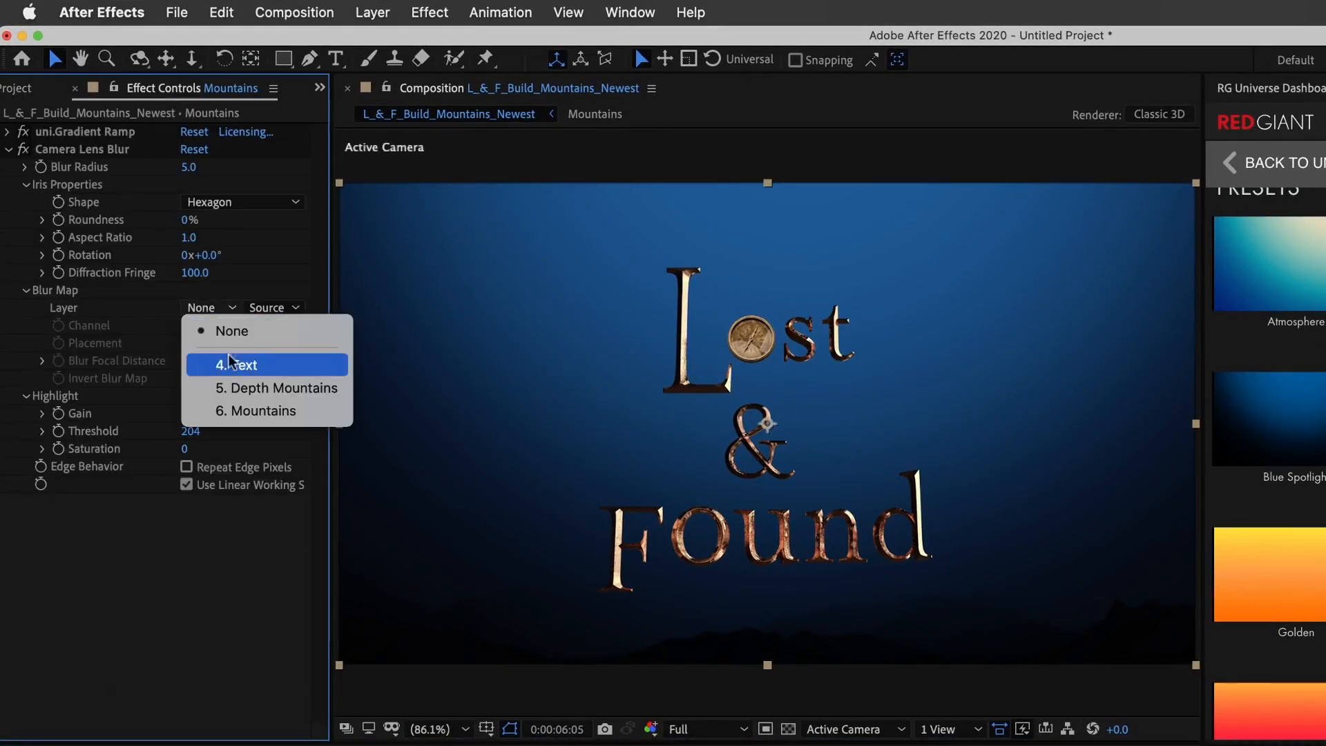
{"action": "left_click", "coordinate": [296, 387]}
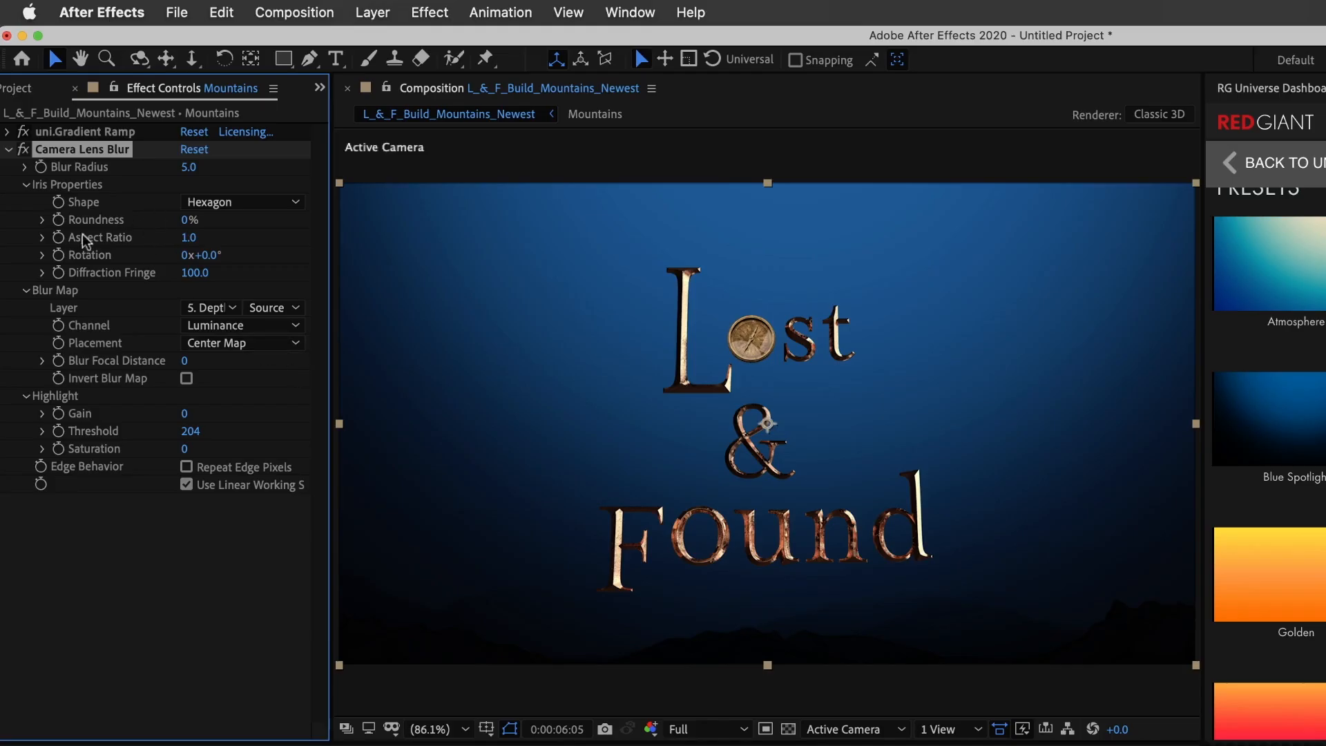
Enable Repeat Edge Pixels for the Camera Lens Blur, set its Blur Radius to 8 and collapse the effect
{"action": "mouse_move", "coordinate": [189, 167]}
{"action": "left_mouse_down"}
{"action": "mouse_move", "coordinate": [335, 175]}
{"action": "mouse_move", "coordinate": [191, 179]}
{"action": "left_mouse_up"}
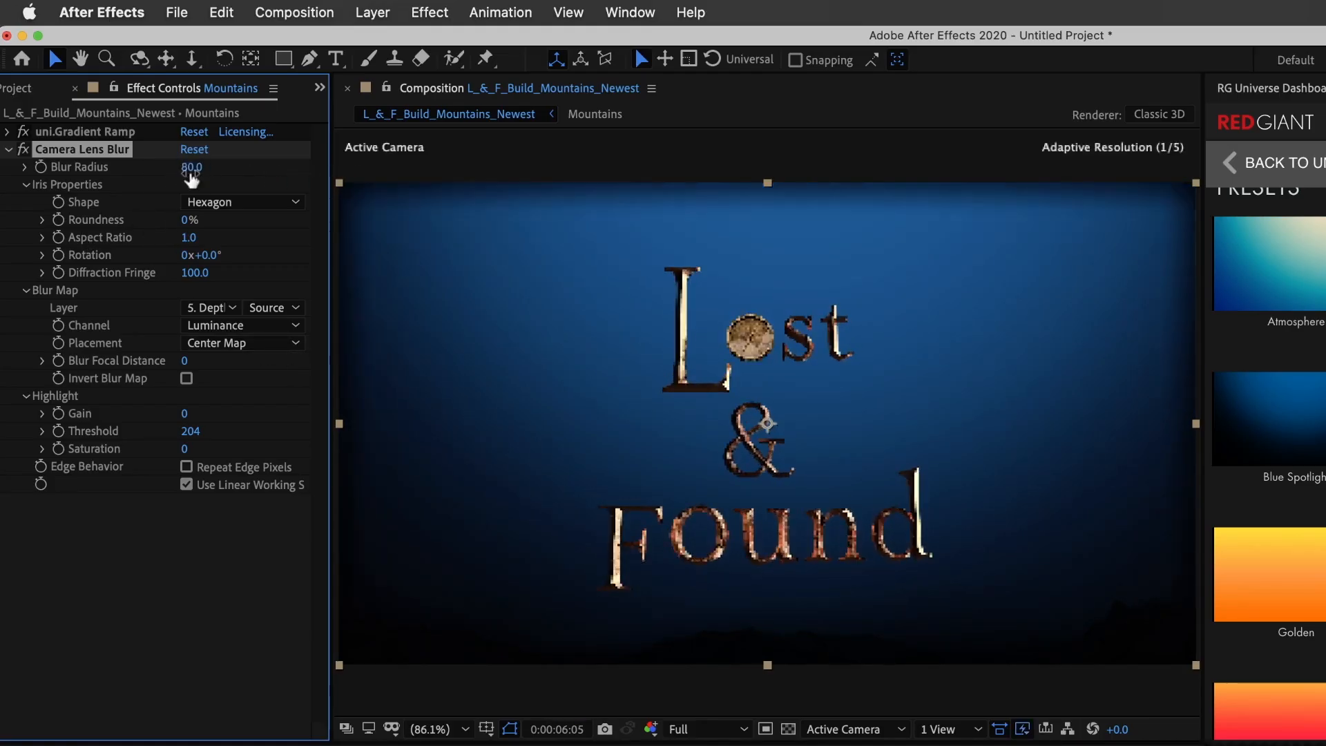
{"action": "left_click", "coordinate": [186, 467]}
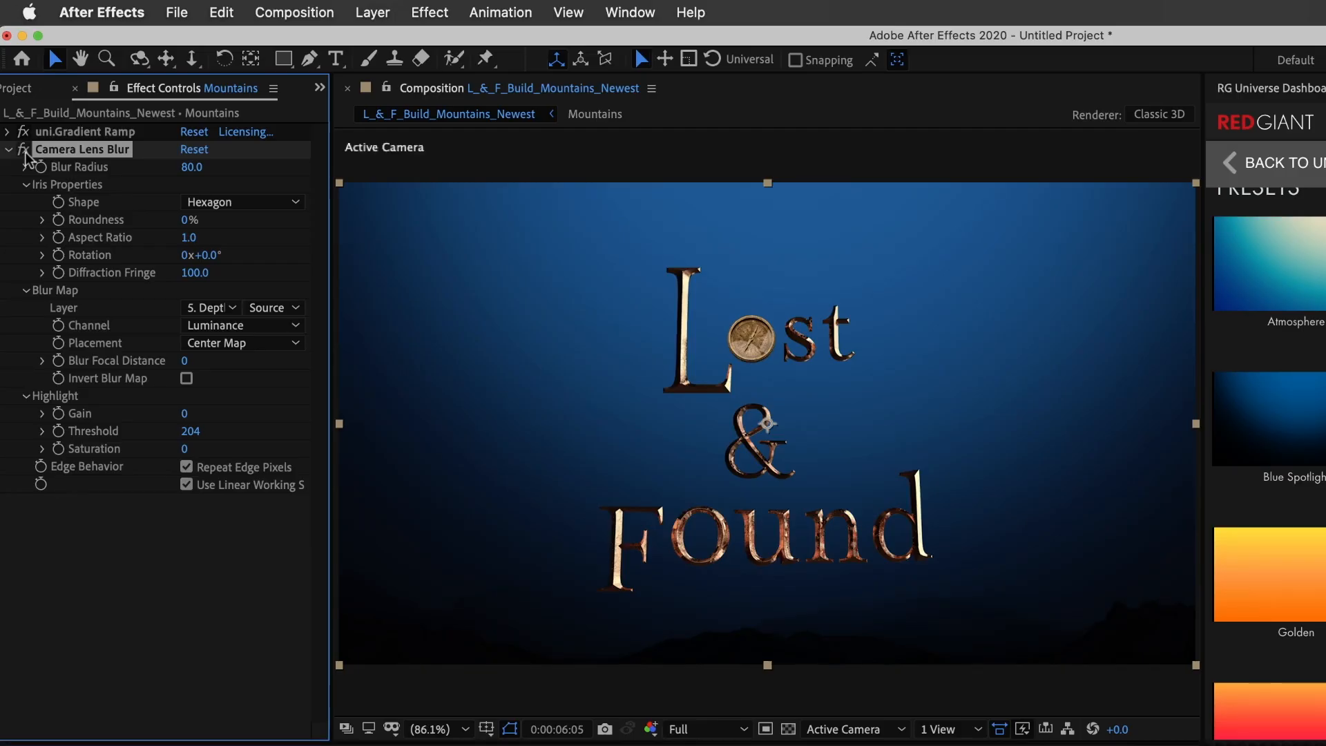
{"action": "left_click", "coordinate": [193, 168]}
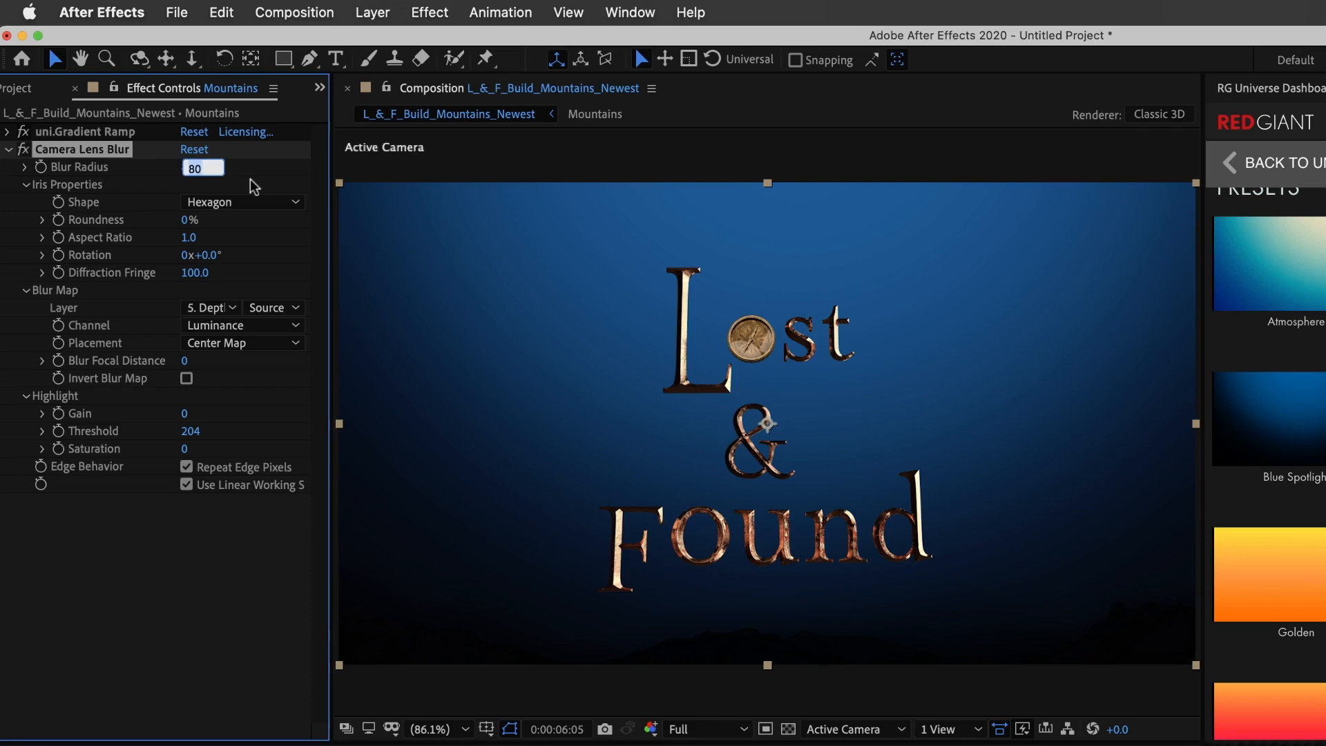
{"action": "type", "text": "8"}
{"action": "key", "text": "Return"}
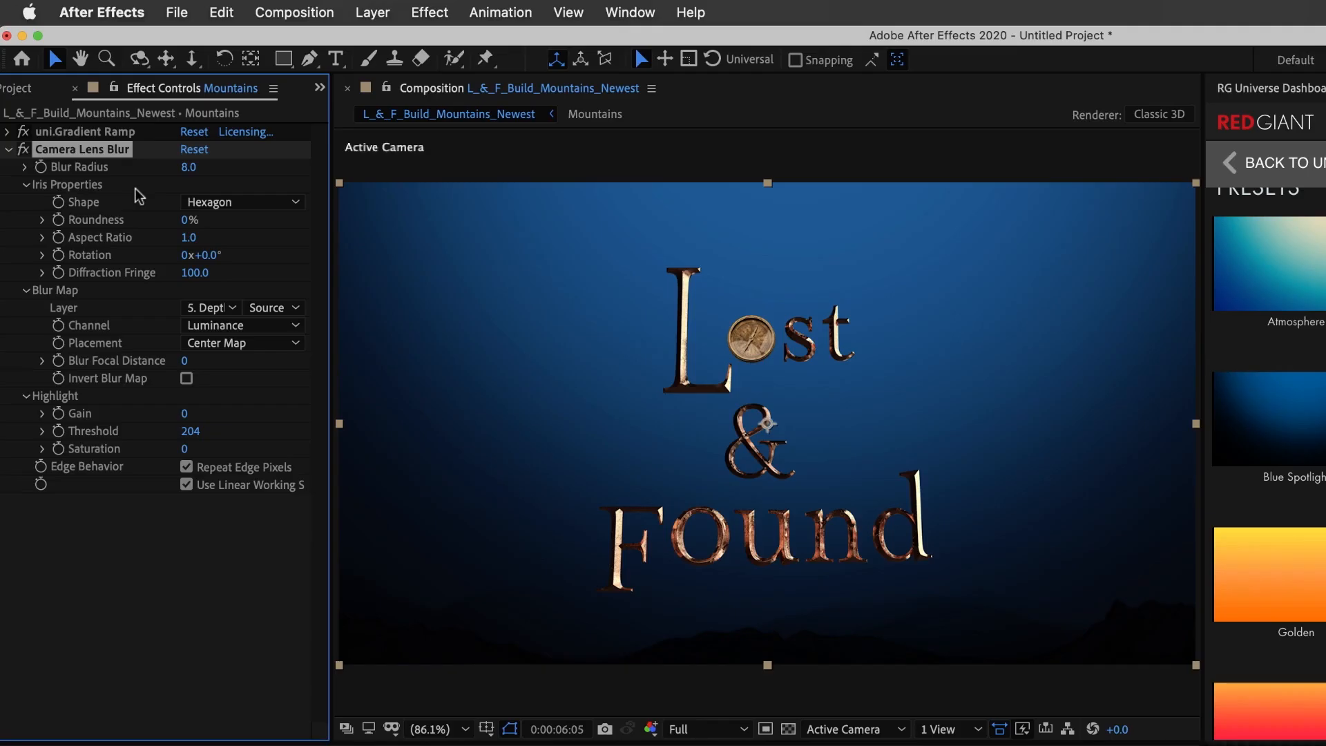
{"action": "left_click", "coordinate": [6, 151]}
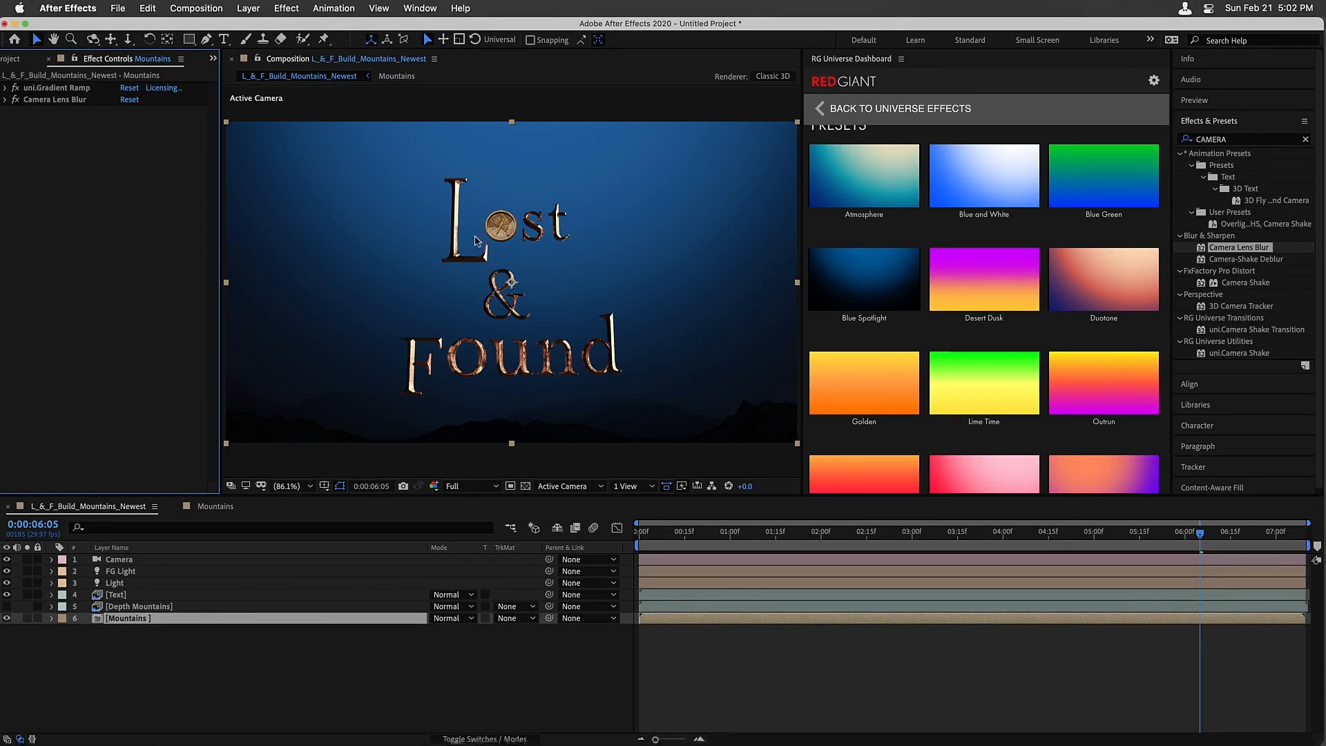
Place the Depth Text pass directly above the Text layer and move the current time to 0:00:05:06
{"action": "left_click", "coordinate": [19, 59]}
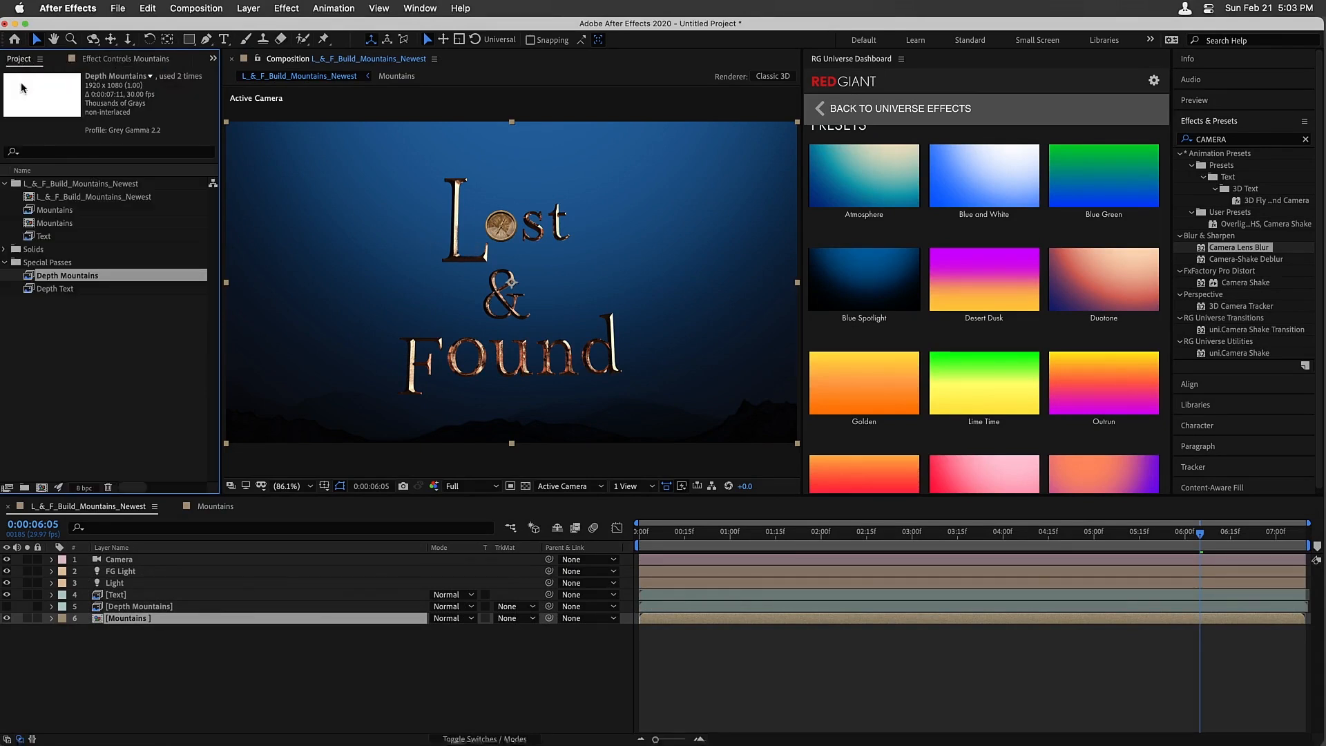
{"action": "left_click", "coordinate": [88, 289]}
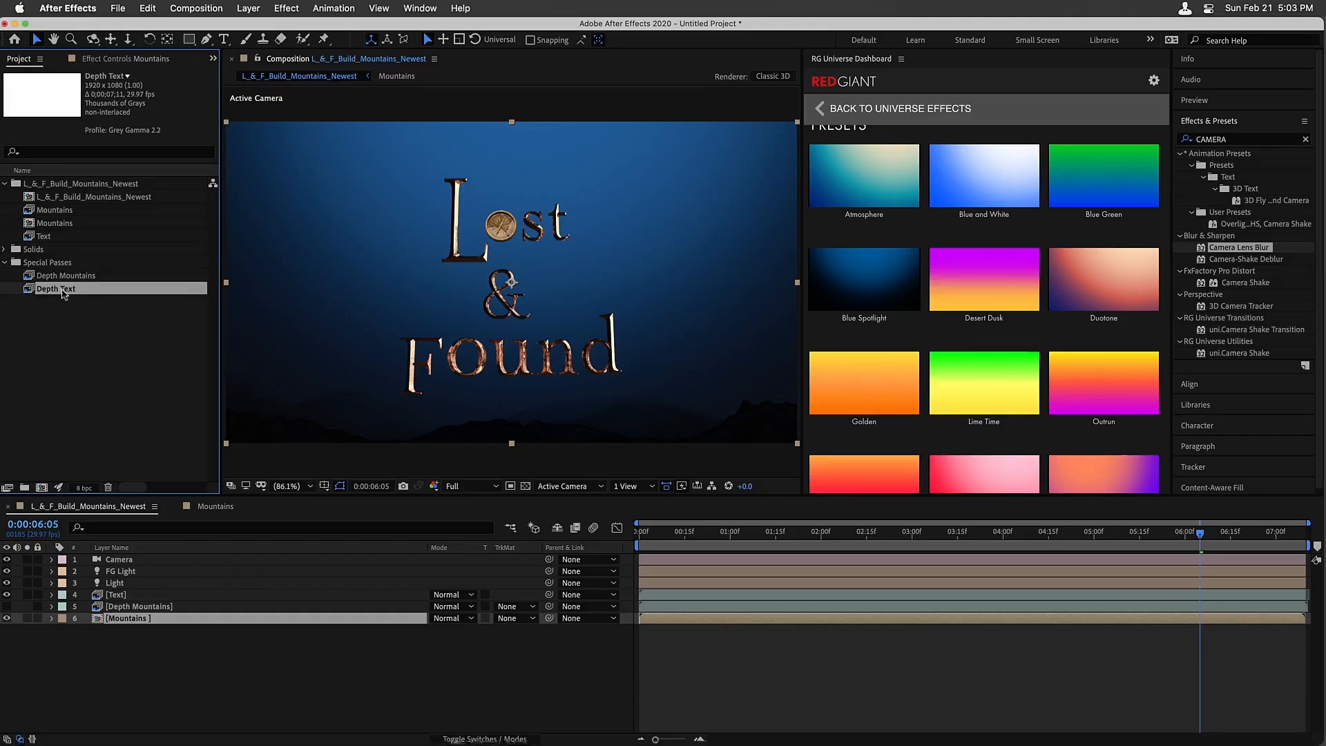
{"action": "left_click_drag", "start_coordinate": [29, 294], "coordinate": [128, 598]}
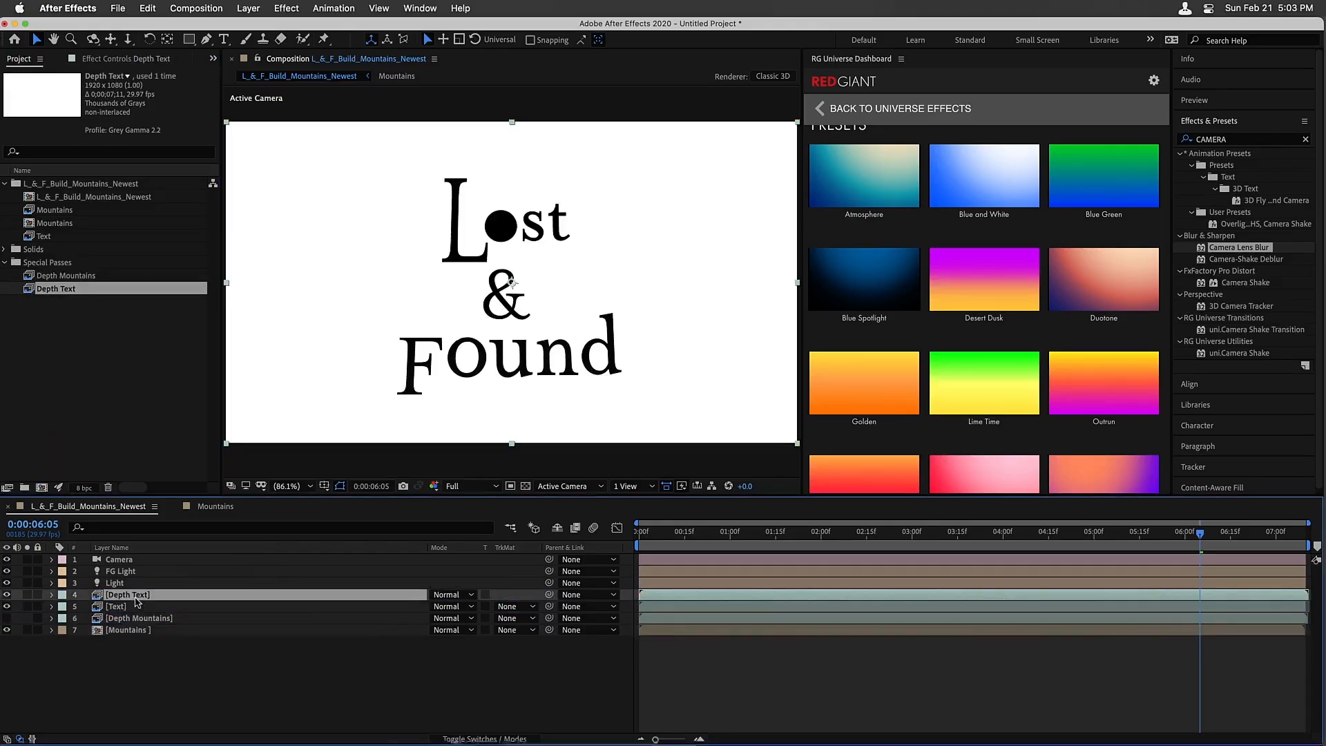
{"action": "left_click_drag", "start_coordinate": [747, 539], "coordinate": [1113, 542]}
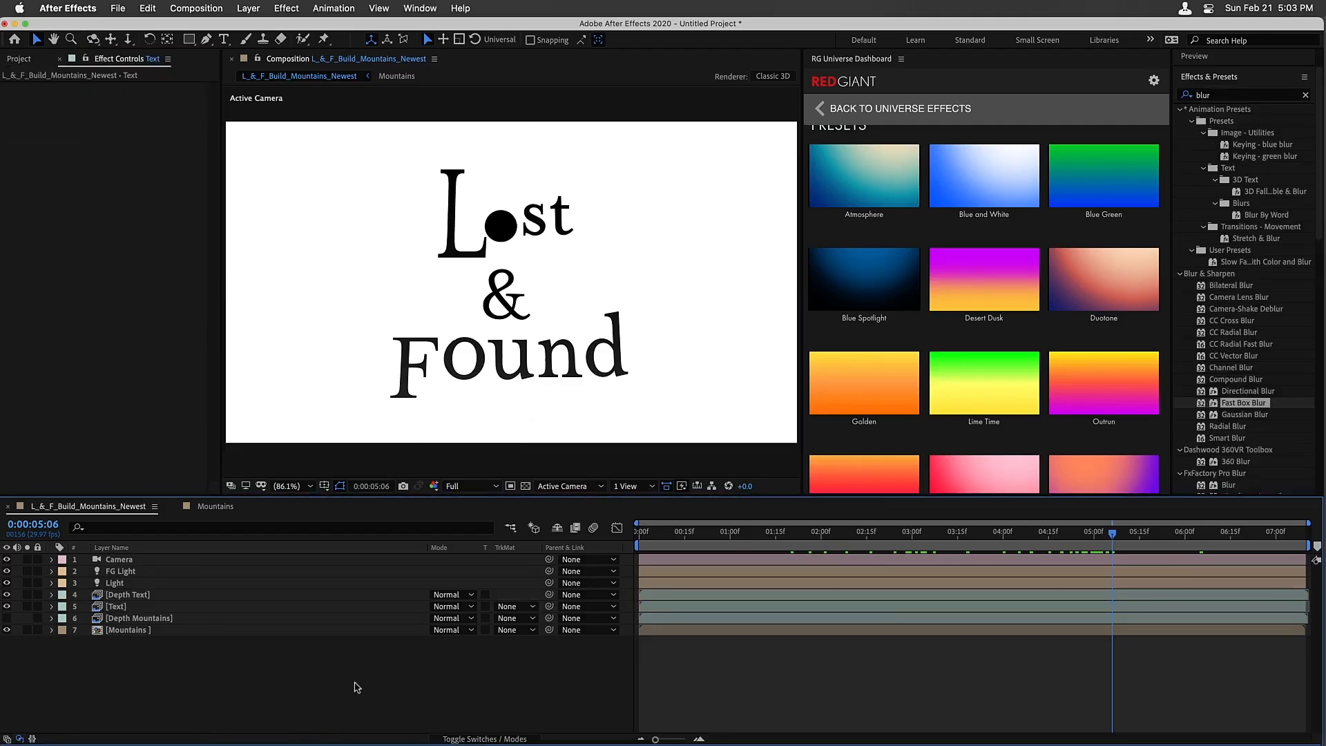
Apply Fast Box Blur to the Depth Text layer with a Blur Radius of 5 and Repeat Edge Pixels enabled
{"action": "mouse_move", "coordinate": [1083, 328]}
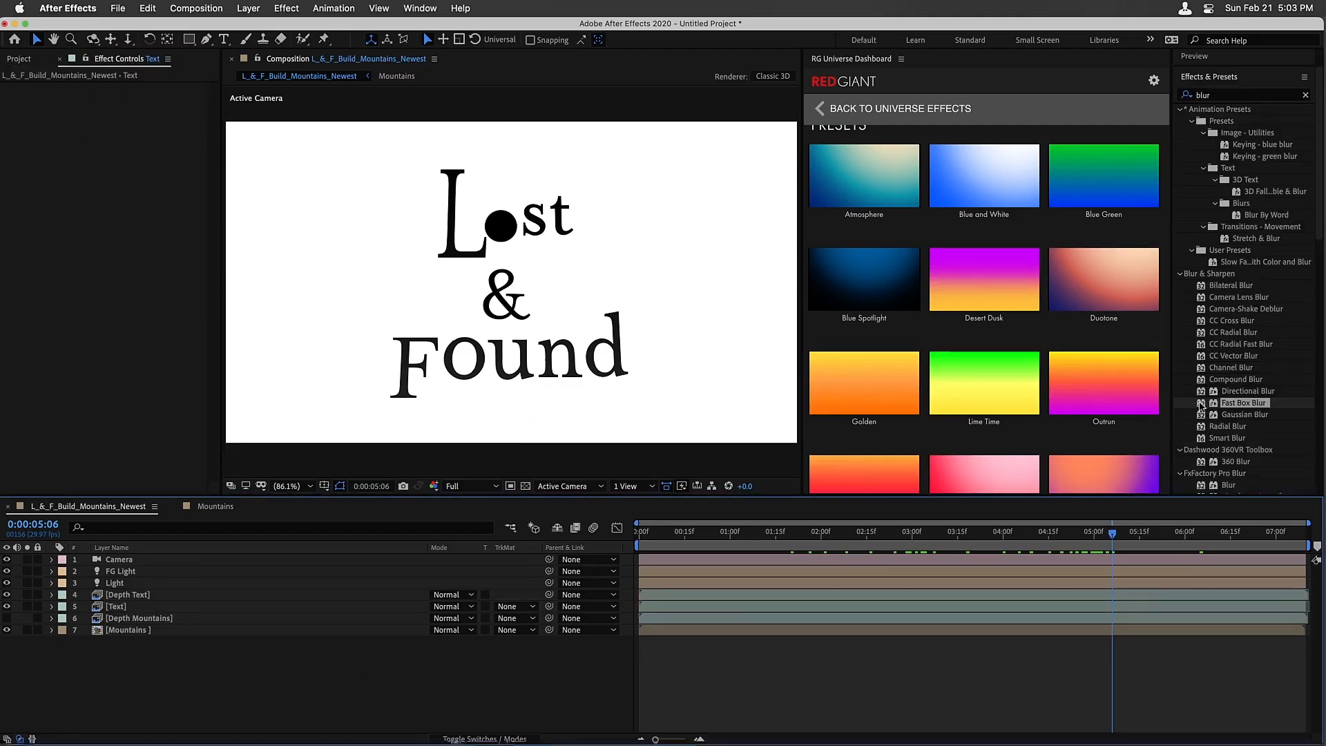
{"action": "left_click_drag", "start_coordinate": [1084, 328], "coordinate": [109, 598]}
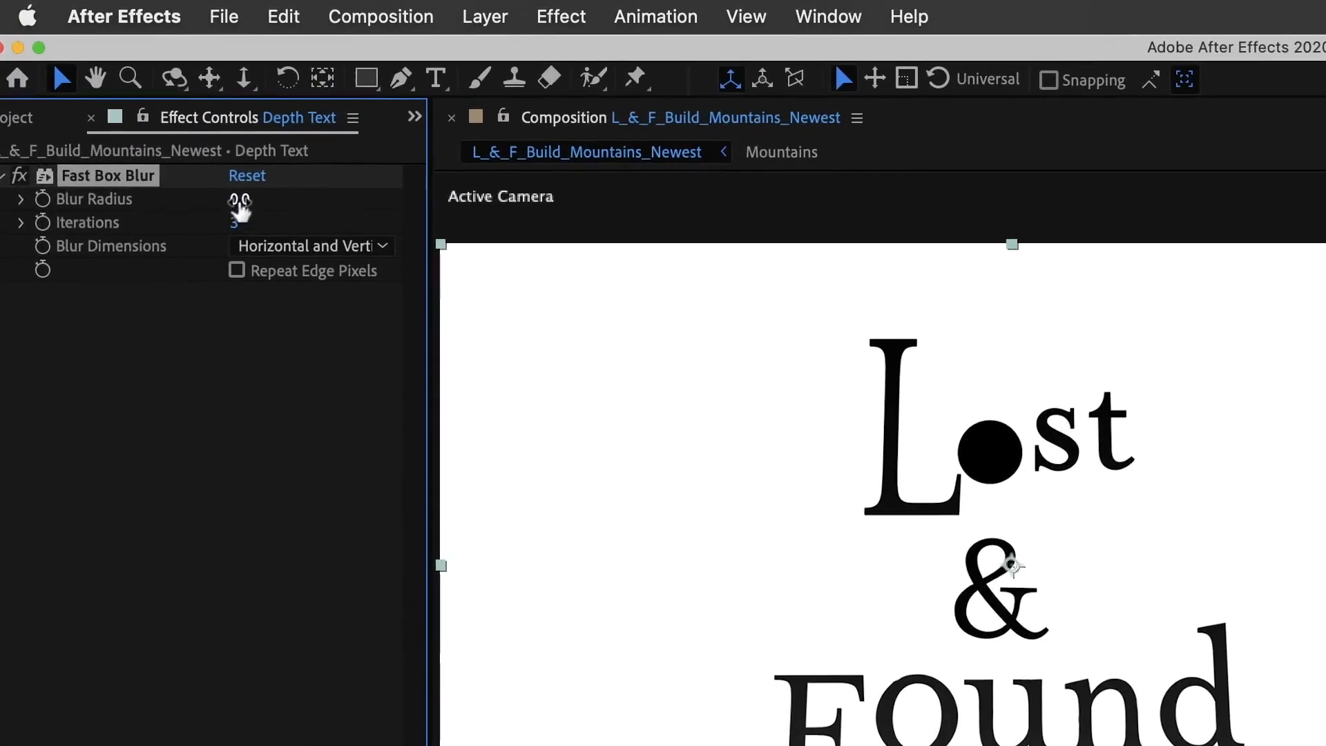
{"action": "mouse_move", "coordinate": [239, 206]}
{"action": "left_mouse_down"}
{"action": "mouse_move", "coordinate": [276, 201]}
{"action": "mouse_move", "coordinate": [253, 201]}
{"action": "left_mouse_up"}
{"action": "left_click", "coordinate": [240, 202]}
{"action": "type", "text": "5"}
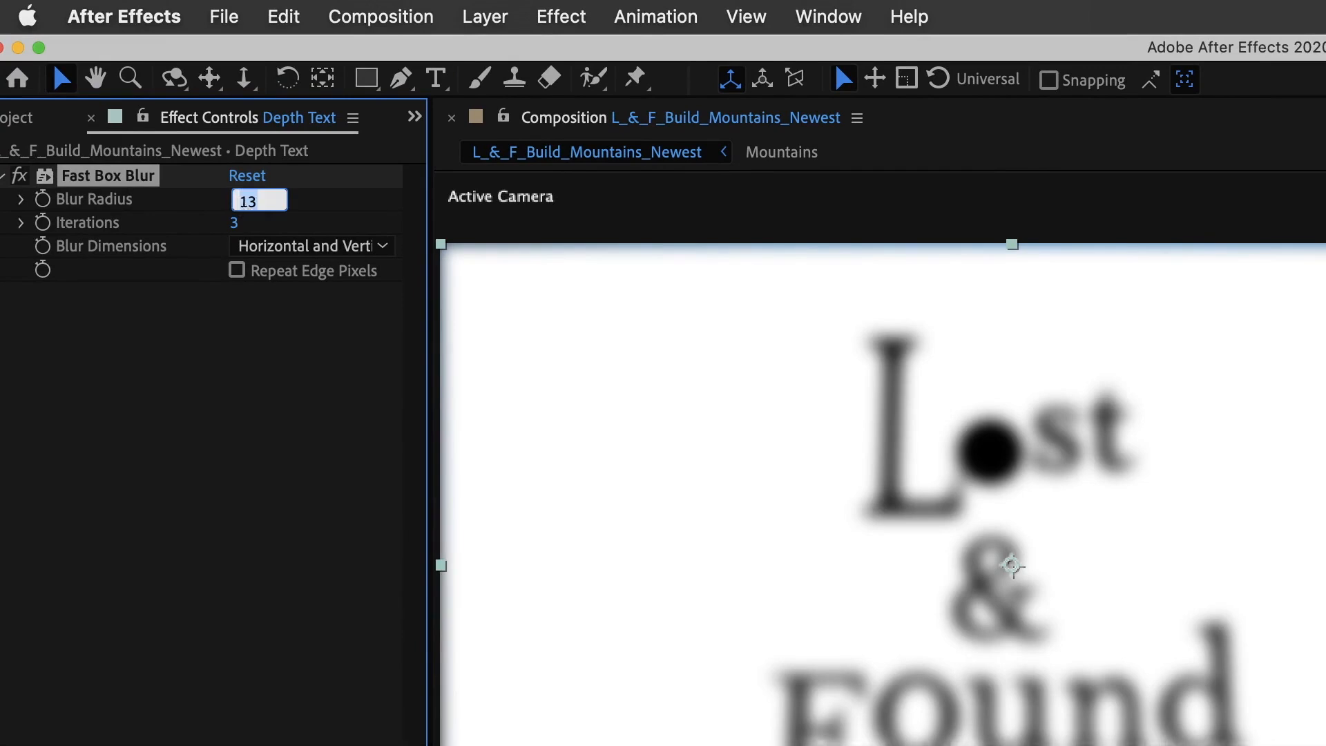
{"action": "key", "text": "Return"}
{"action": "left_click", "coordinate": [235, 271]}
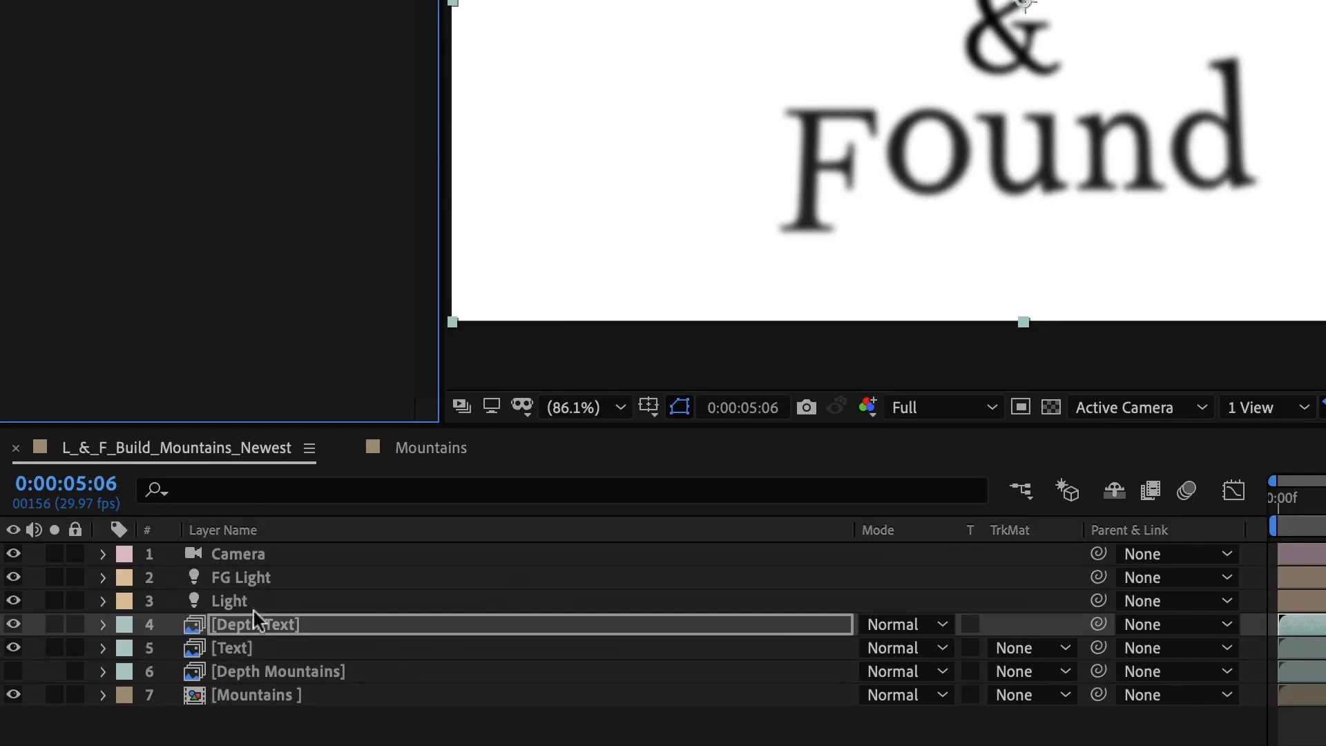
Hide the Depth Text layer and apply Camera Lens Blur to the Text layer
{"action": "left_click", "coordinate": [256, 622]}
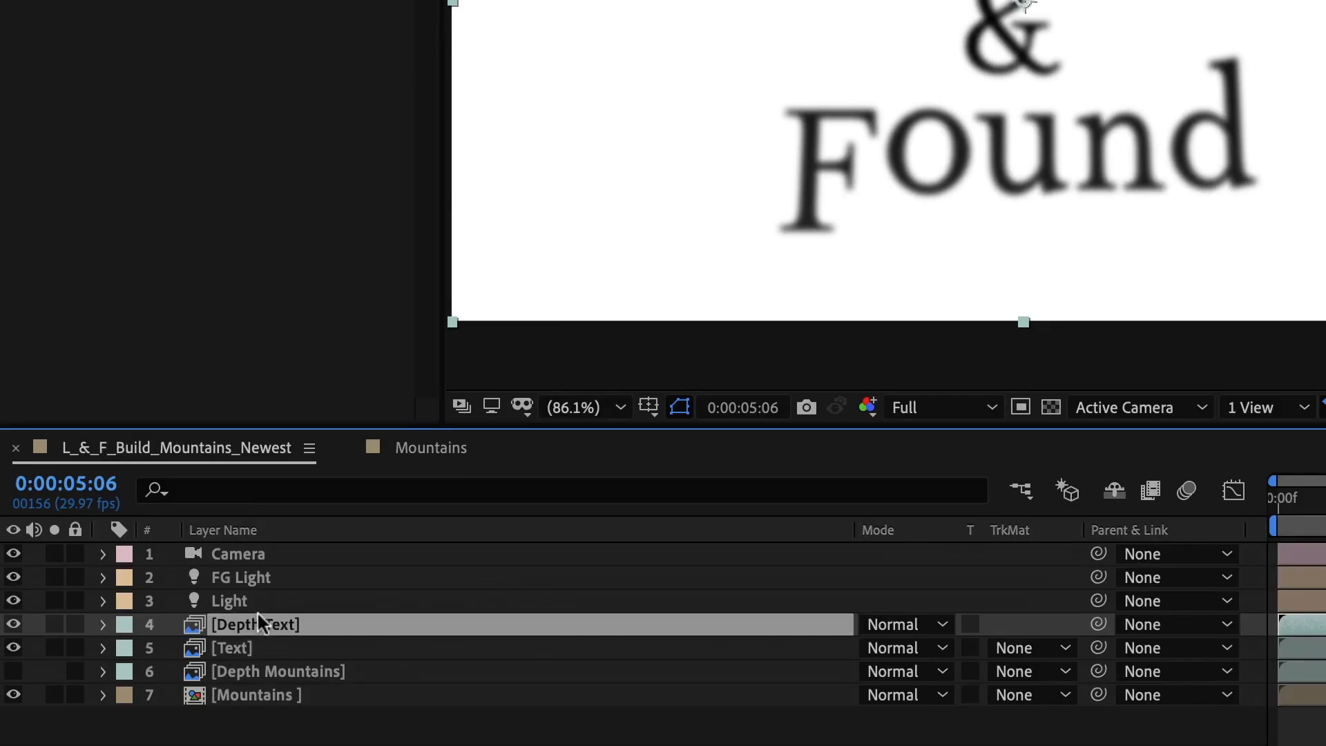
{"action": "left_click", "coordinate": [13, 625]}
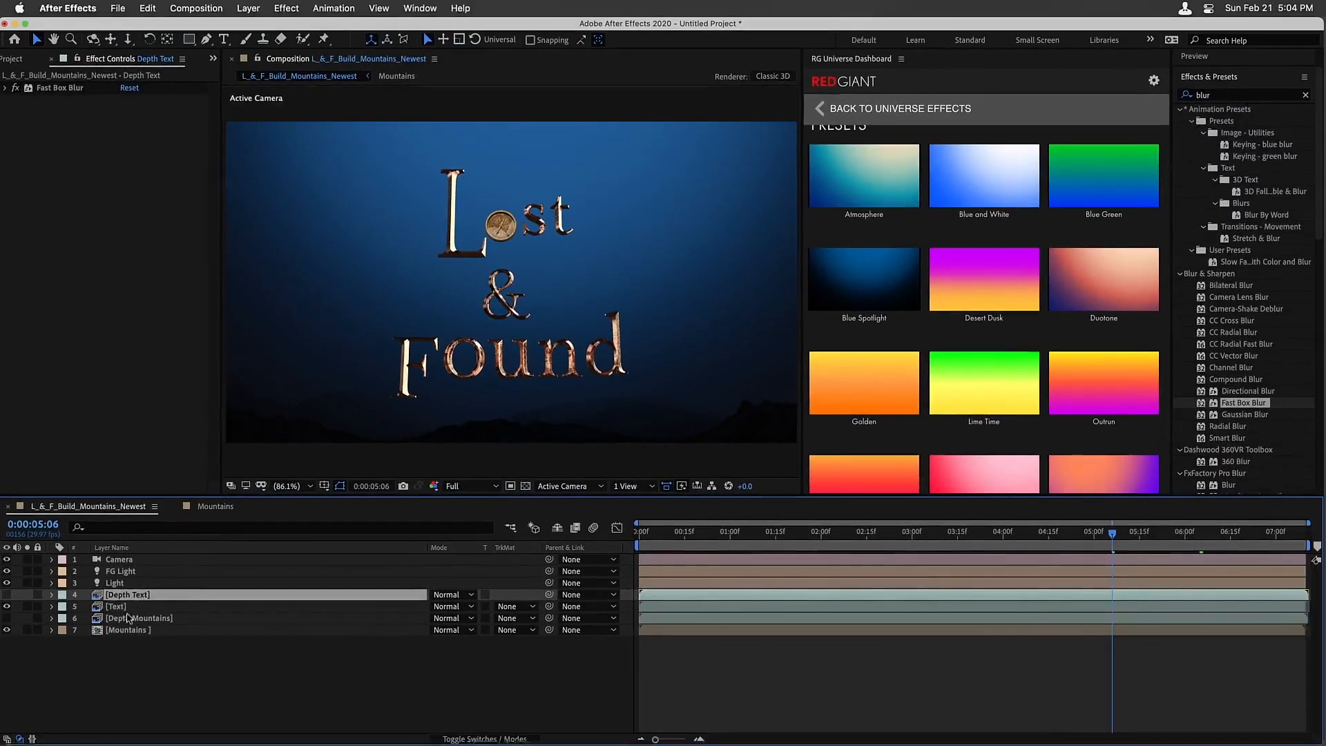
{"action": "left_click", "coordinate": [232, 653]}
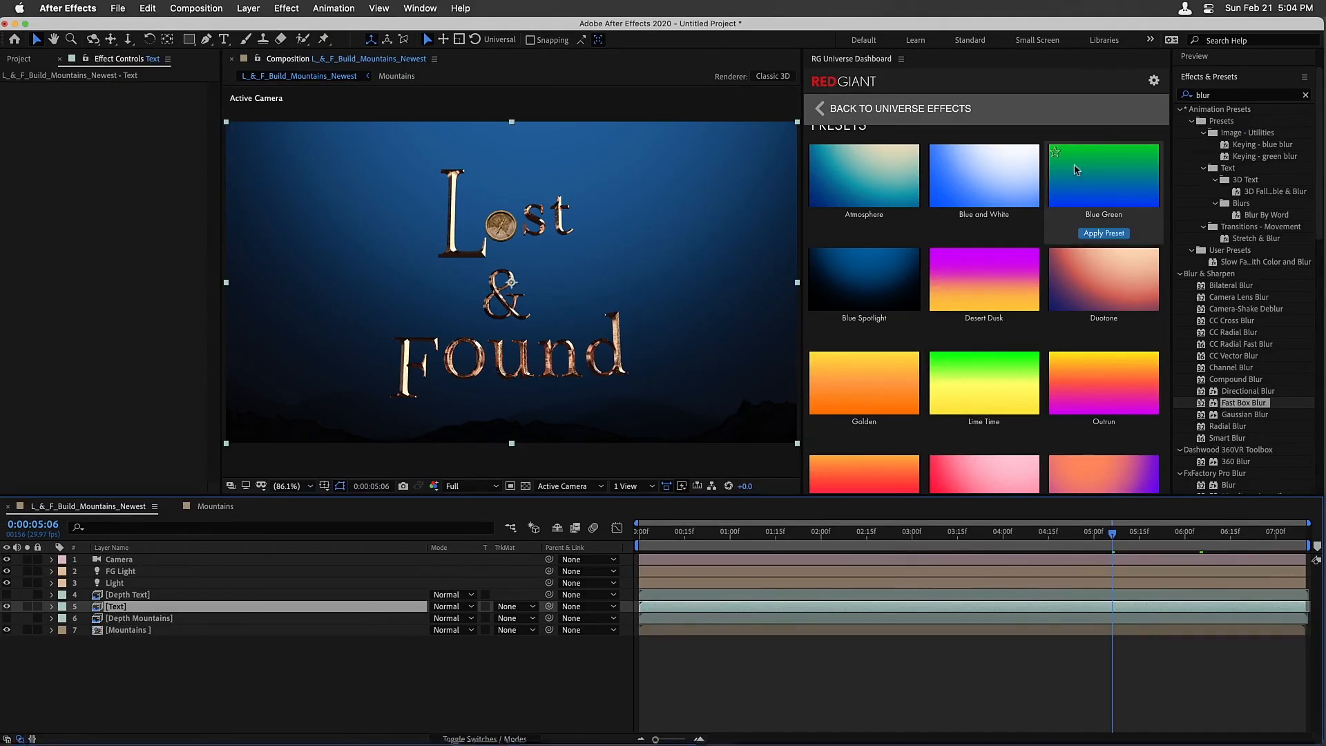
{"action": "left_click", "coordinate": [1226, 97]}
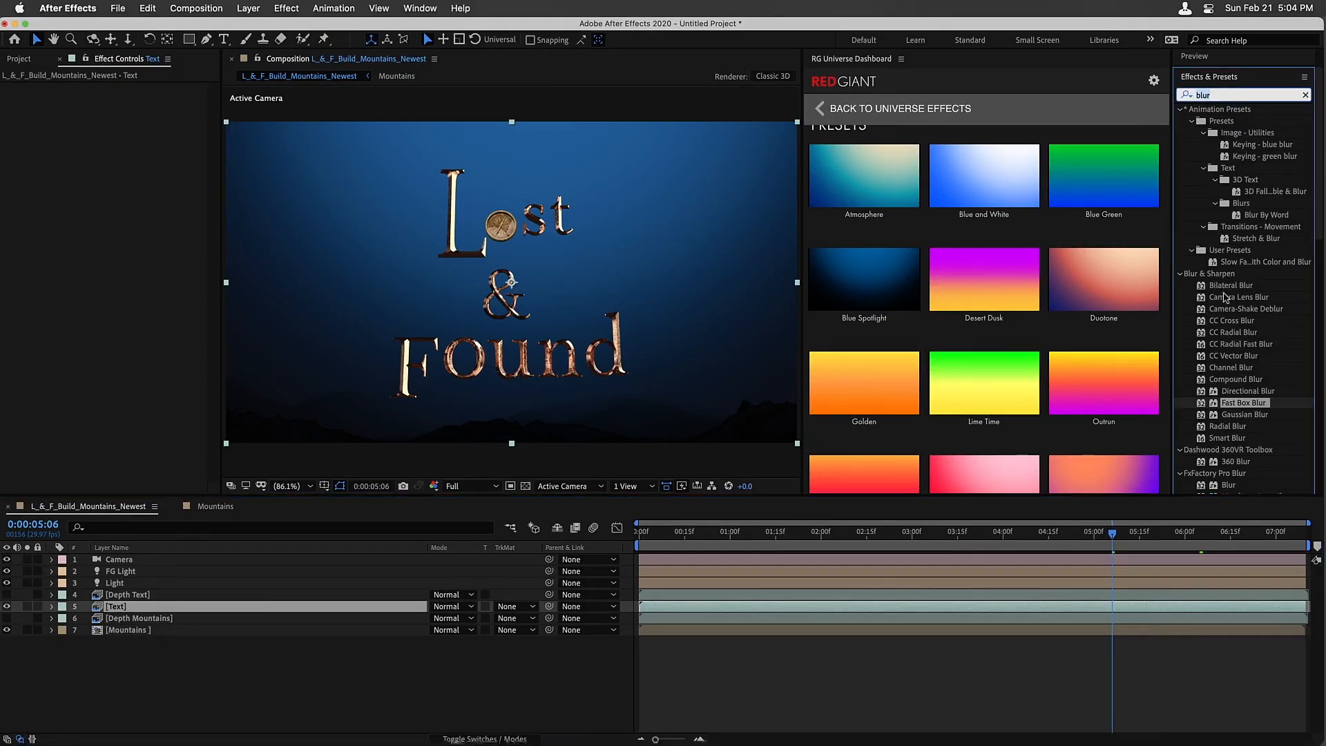
{"action": "left_click_drag", "start_coordinate": [1227, 297], "coordinate": [195, 607]}
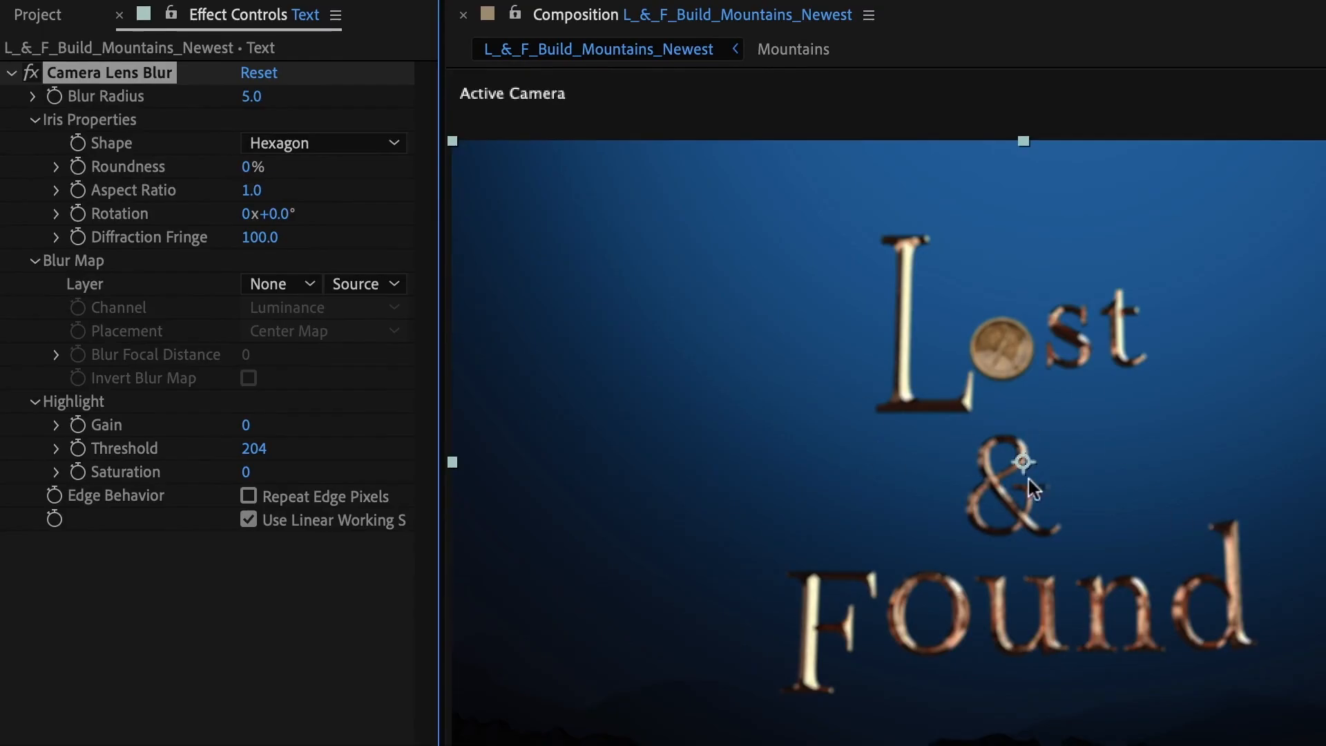
Set the Text layer's Blur Map layer to Depth Text, using its Effects & Masks as the source
{"action": "left_click", "coordinate": [279, 285]}
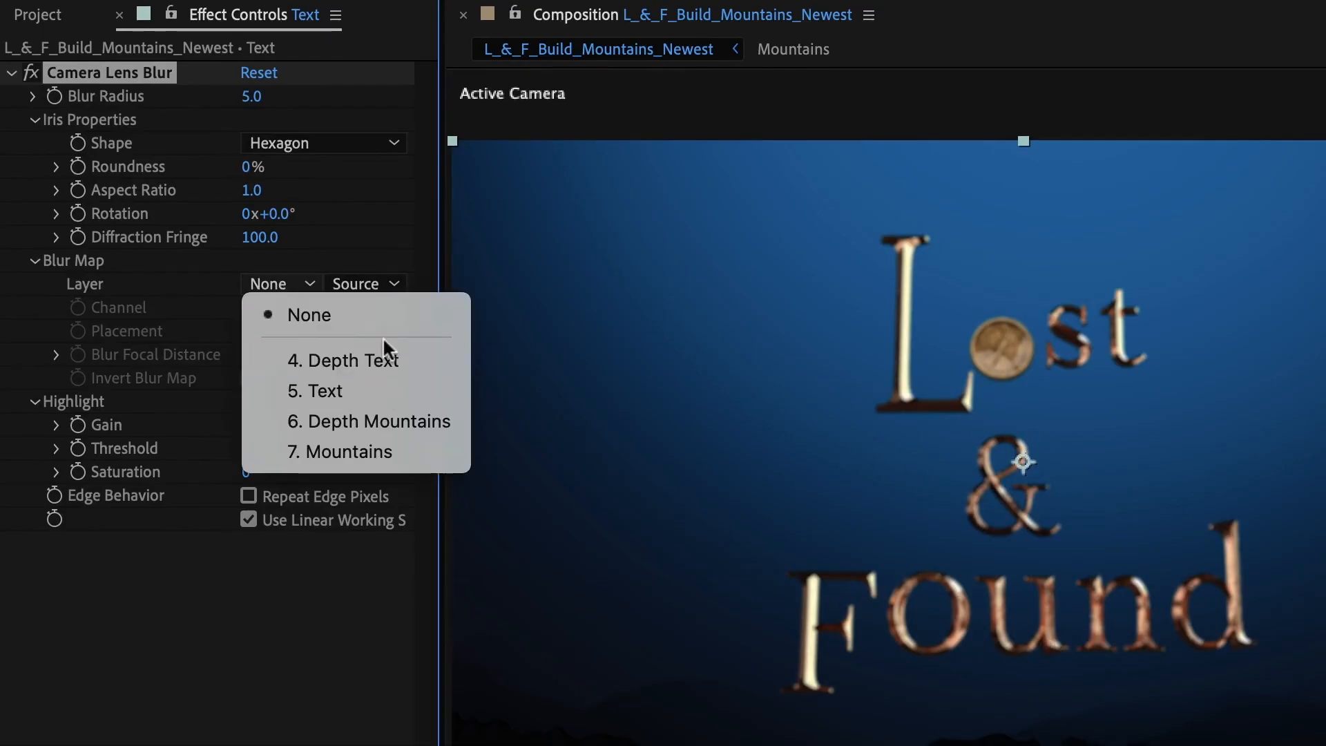
{"action": "left_click", "coordinate": [380, 360]}
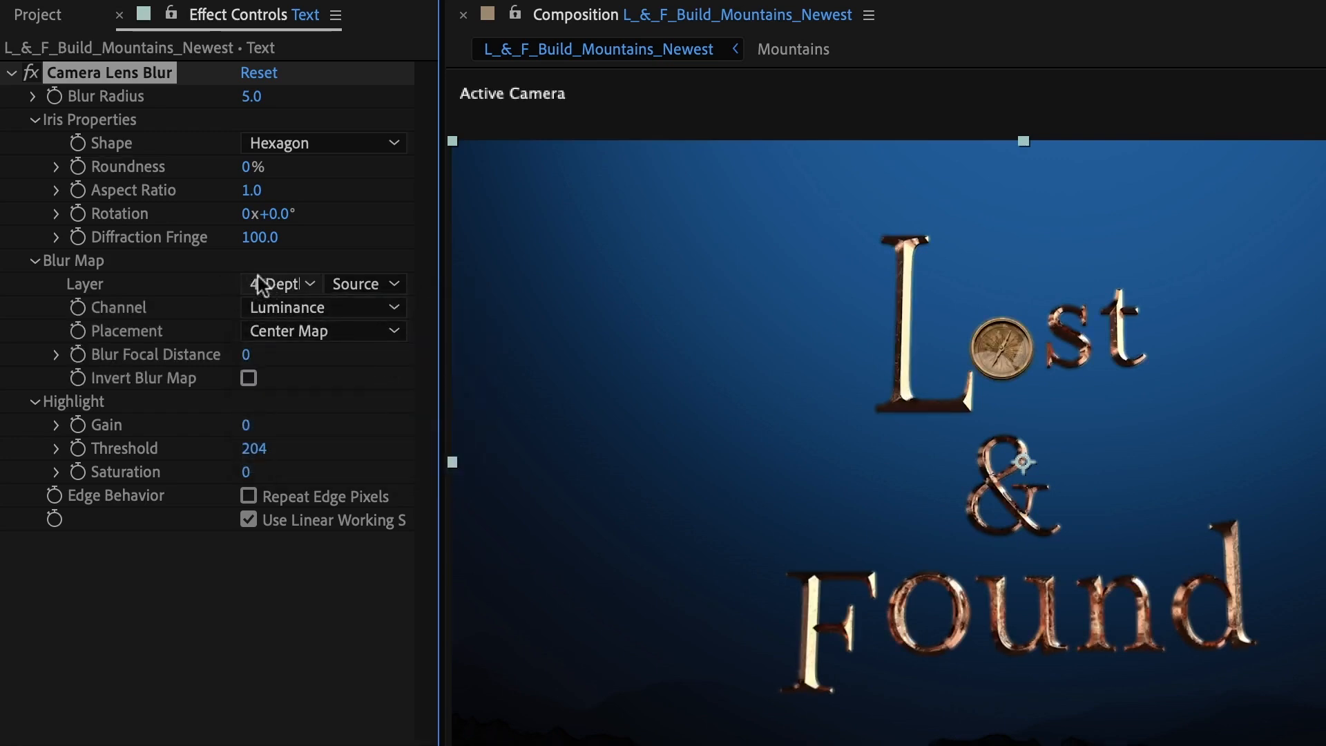
{"action": "left_click", "coordinate": [352, 283]}
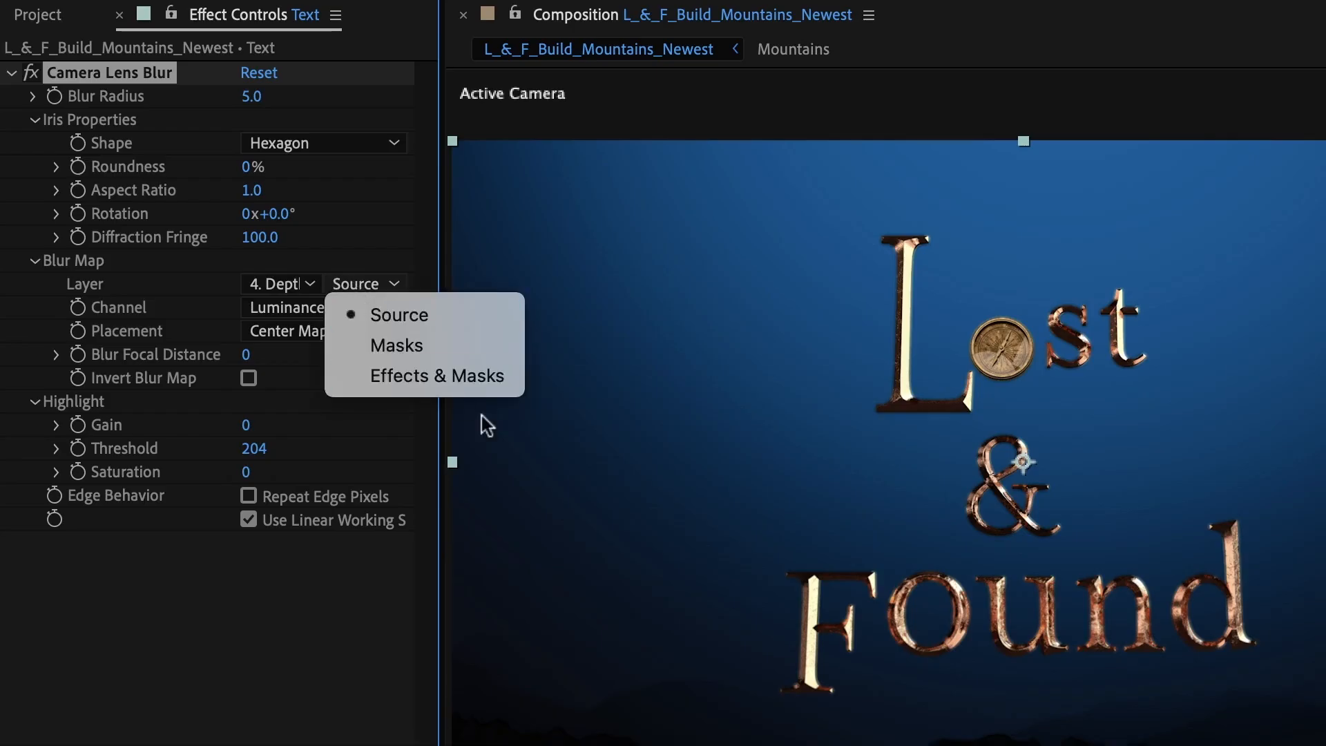
{"action": "left_click", "coordinate": [439, 373]}
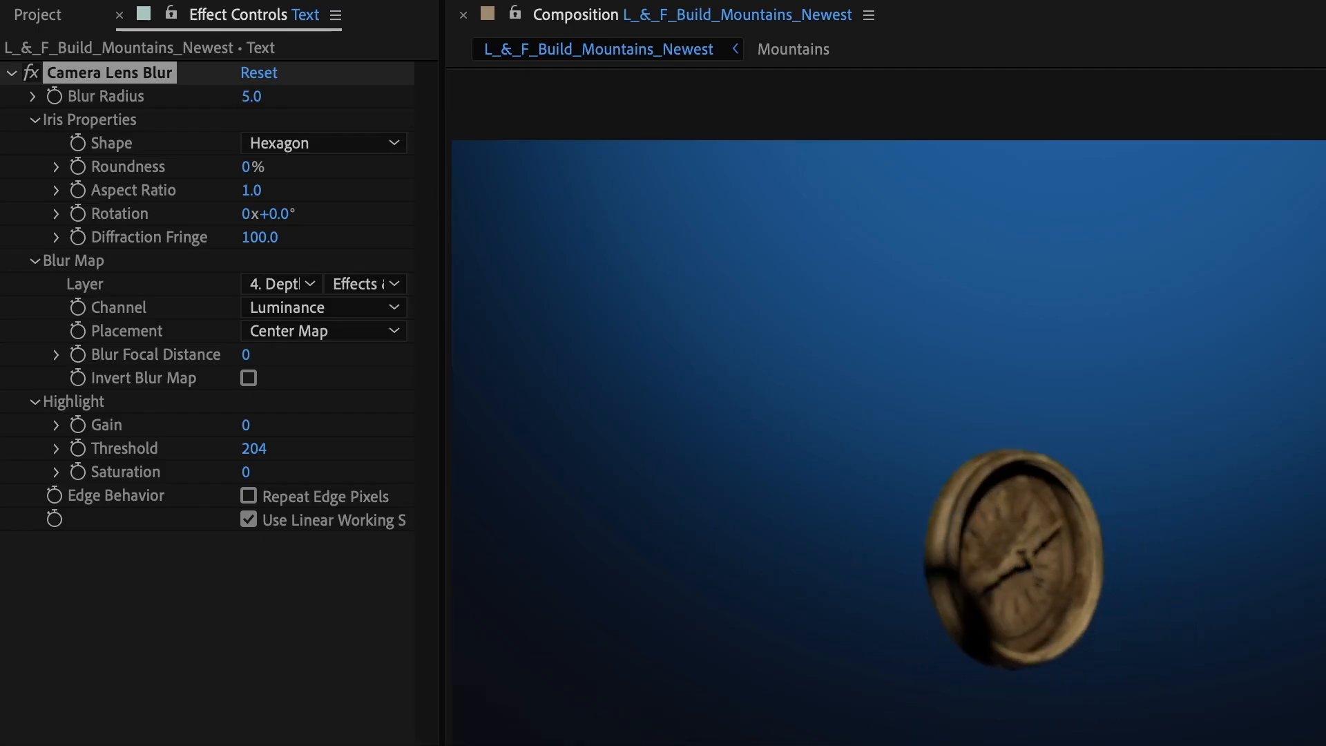
Preview the animation and set the Text layer's Camera Lens Blur radius to 3
{"action": "key", "text": "space"}
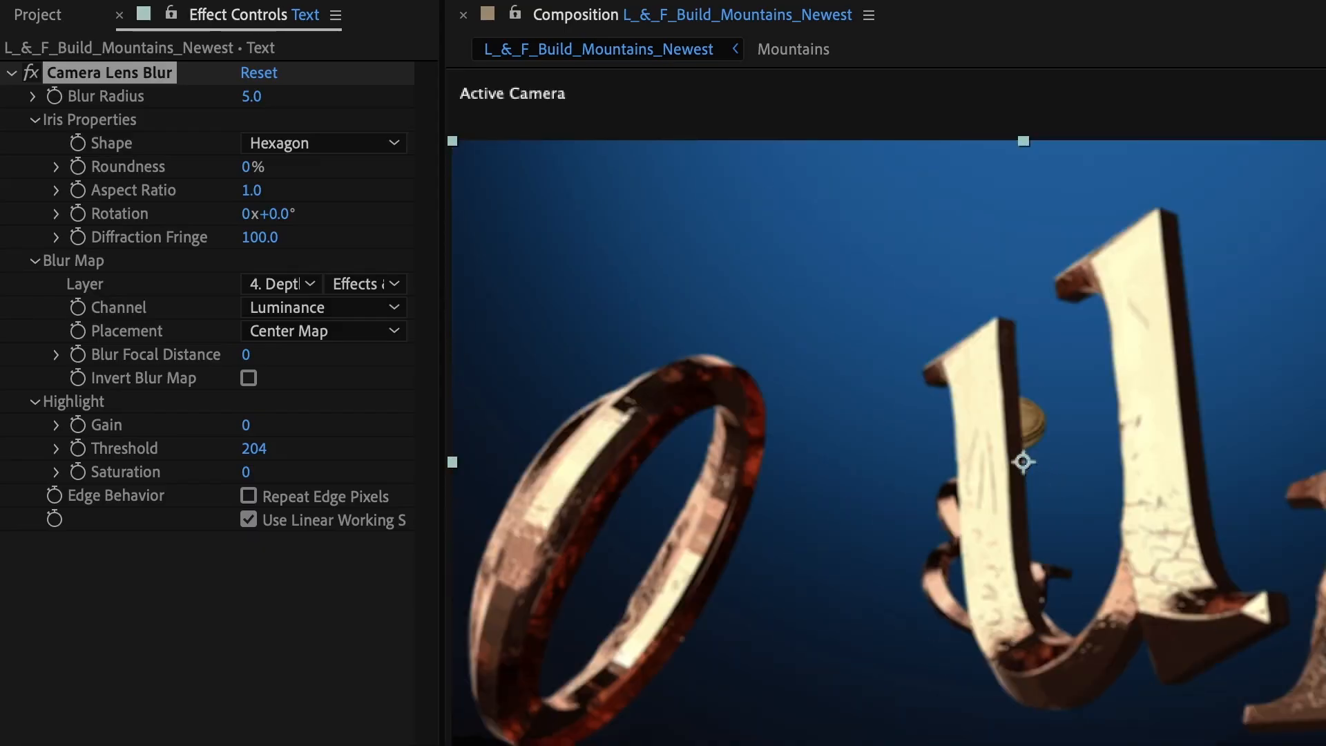
{"action": "left_click", "coordinate": [251, 96]}
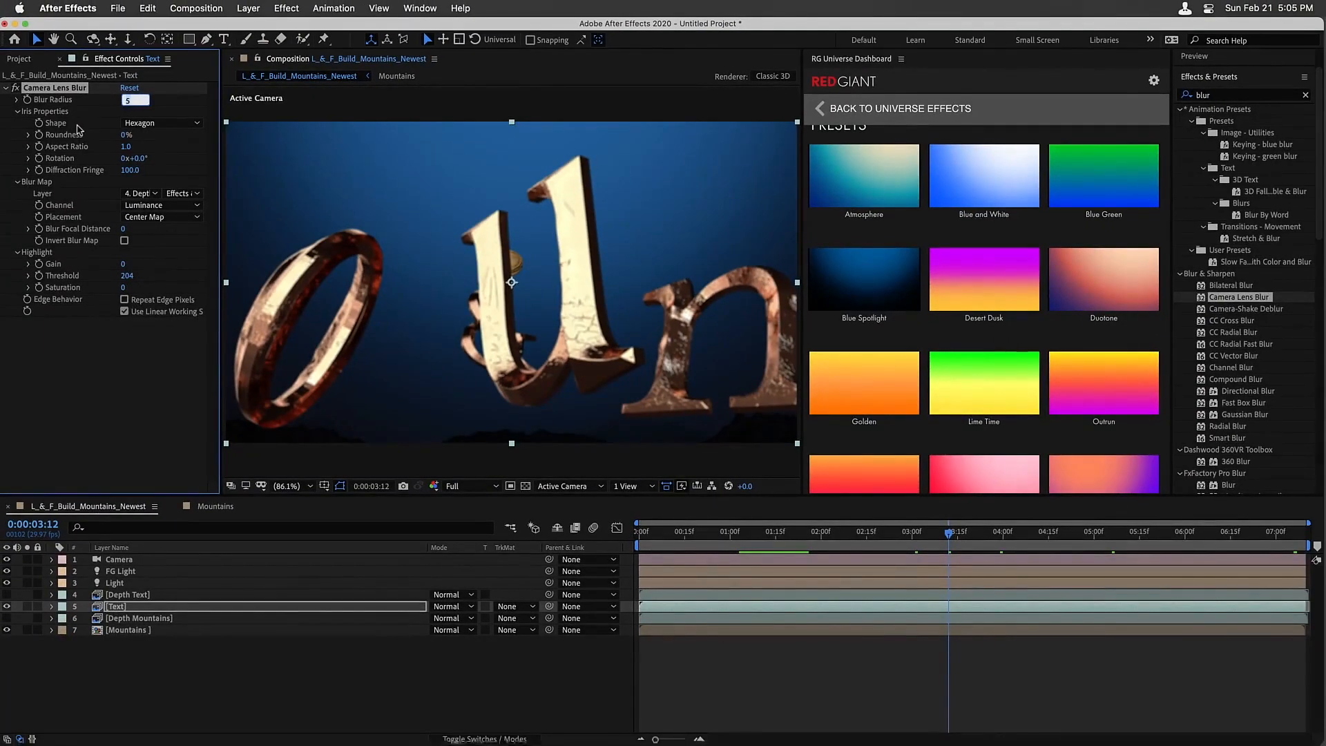
{"action": "key", "text": "Return"}
Set the Depth Text layer's Fast Box Blur radius to 3 and collapse the effect
{"action": "left_click", "coordinate": [112, 596]}
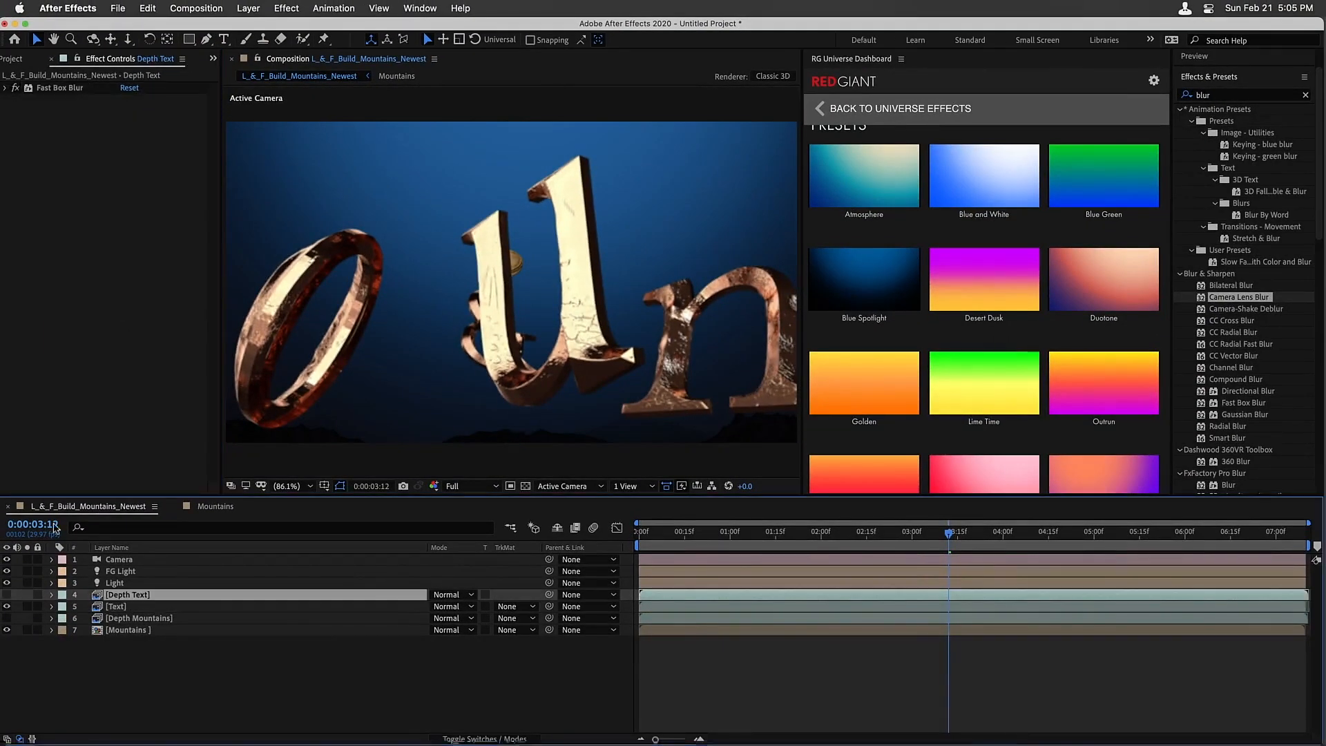
{"action": "left_click", "coordinate": [6, 87]}
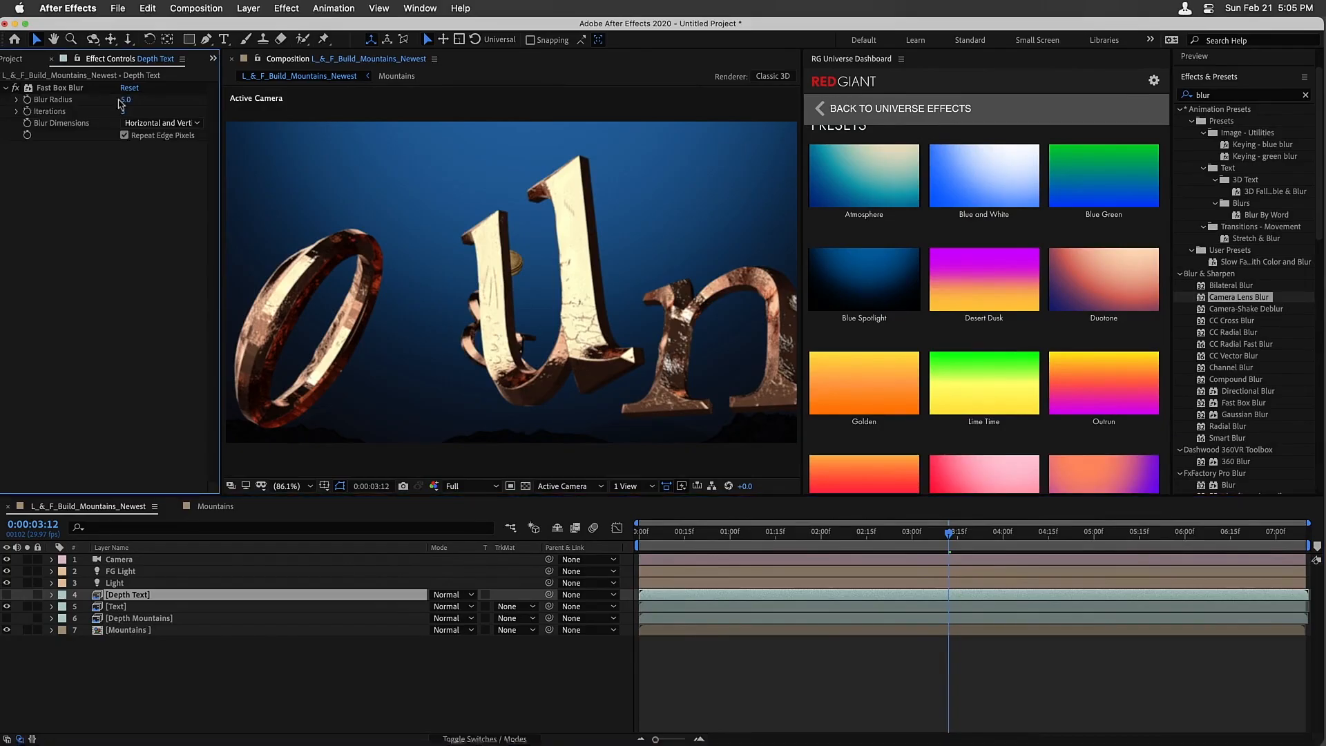
{"action": "left_click", "coordinate": [123, 100]}
{"action": "type", "text": "3"}
{"action": "key", "text": "Return"}
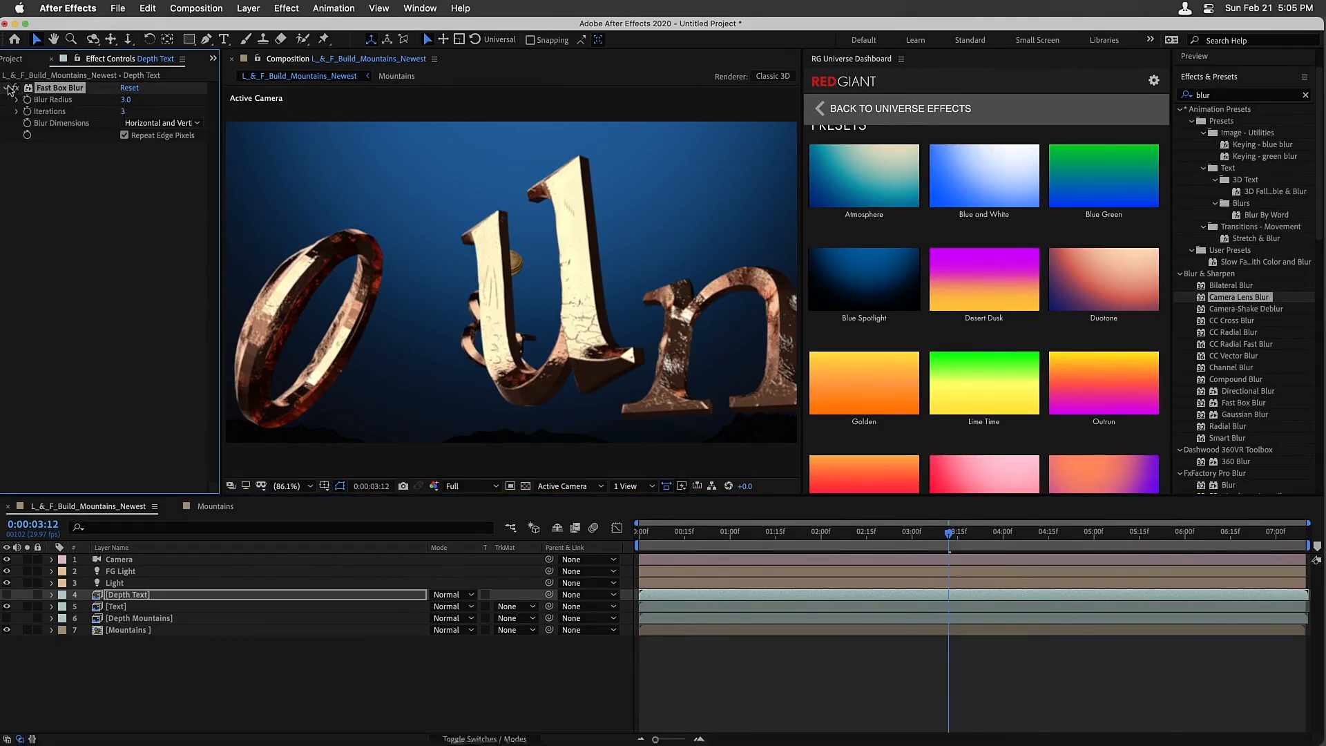
{"action": "left_click", "coordinate": [6, 88]}
Move the current time to 0:00:04:06, find Optical Glow with the saved search "optical" and apply it to the Text layer
{"action": "left_click_drag", "start_coordinate": [949, 533], "coordinate": [1023, 540]}
{"action": "left_click", "coordinate": [111, 607]}
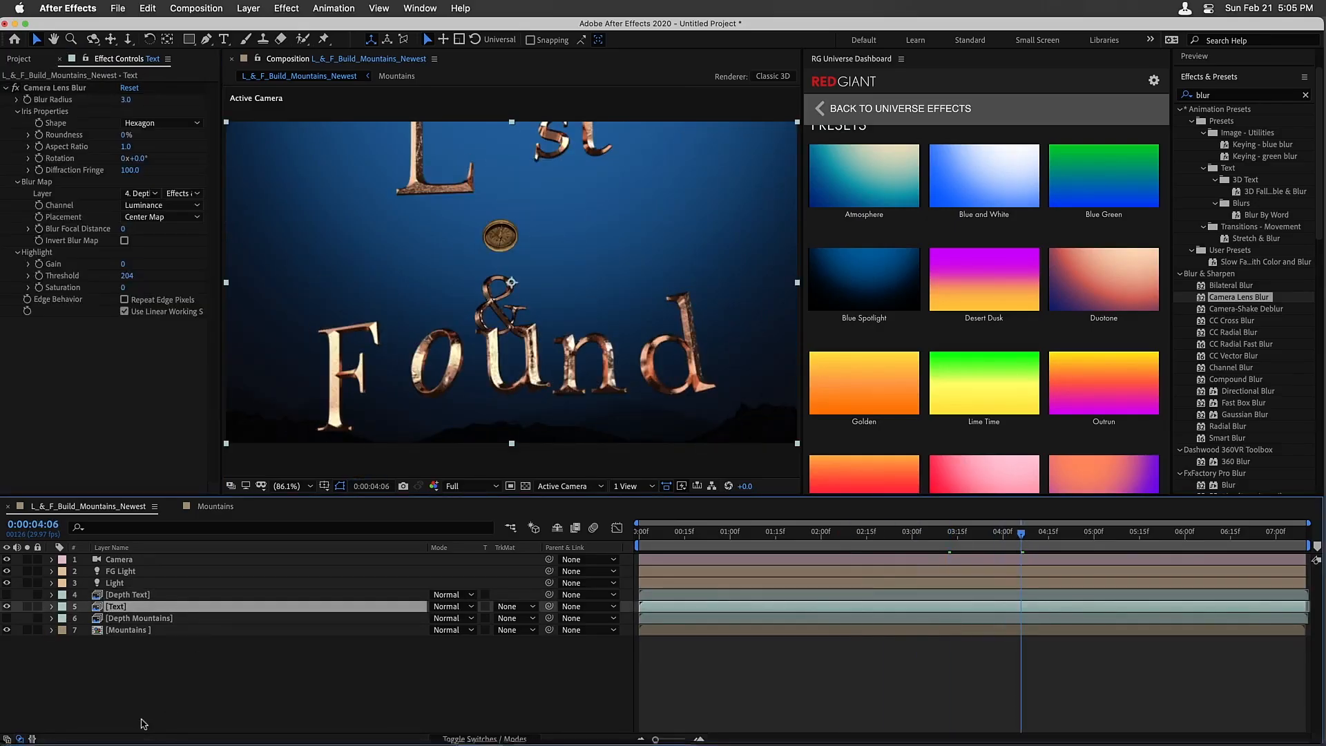
{"action": "double_click", "coordinate": [1205, 95]}
{"action": "type", "text": "op"}
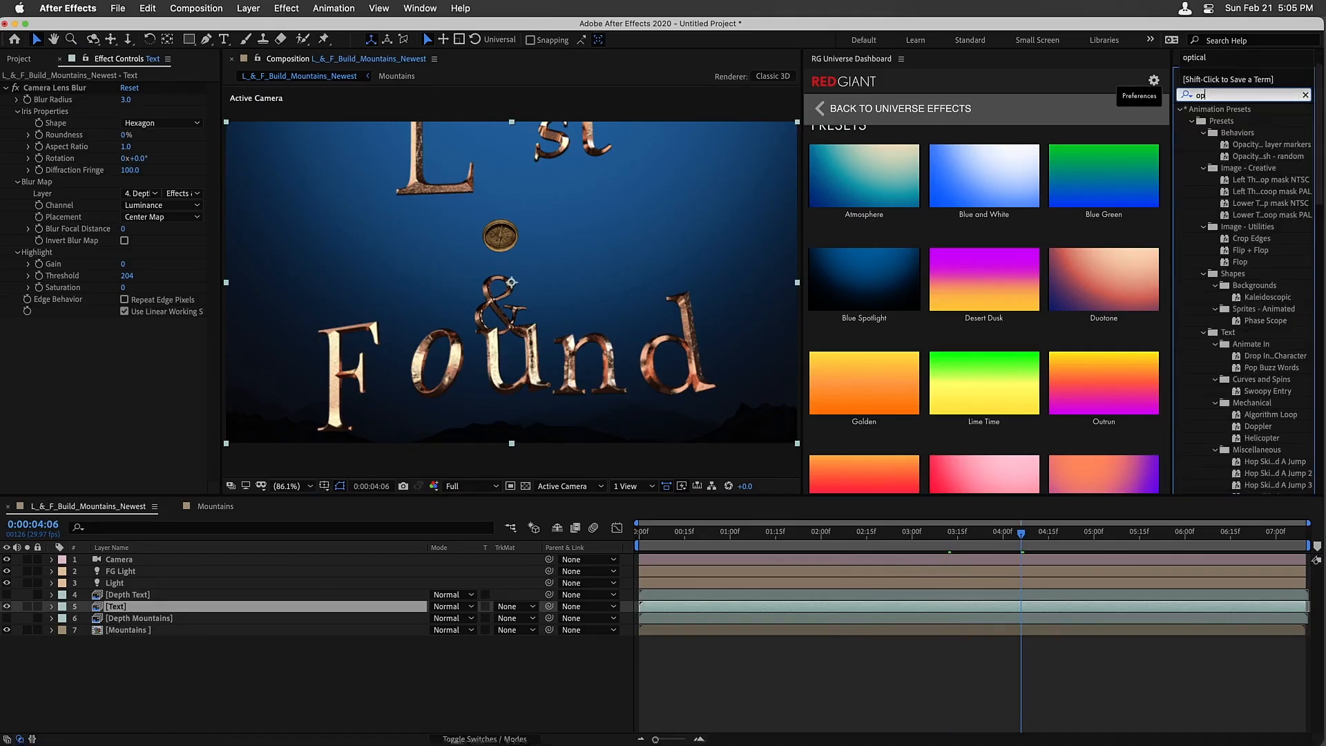
{"action": "left_click", "coordinate": [1193, 57]}
{"action": "left_click", "coordinate": [1251, 192]}
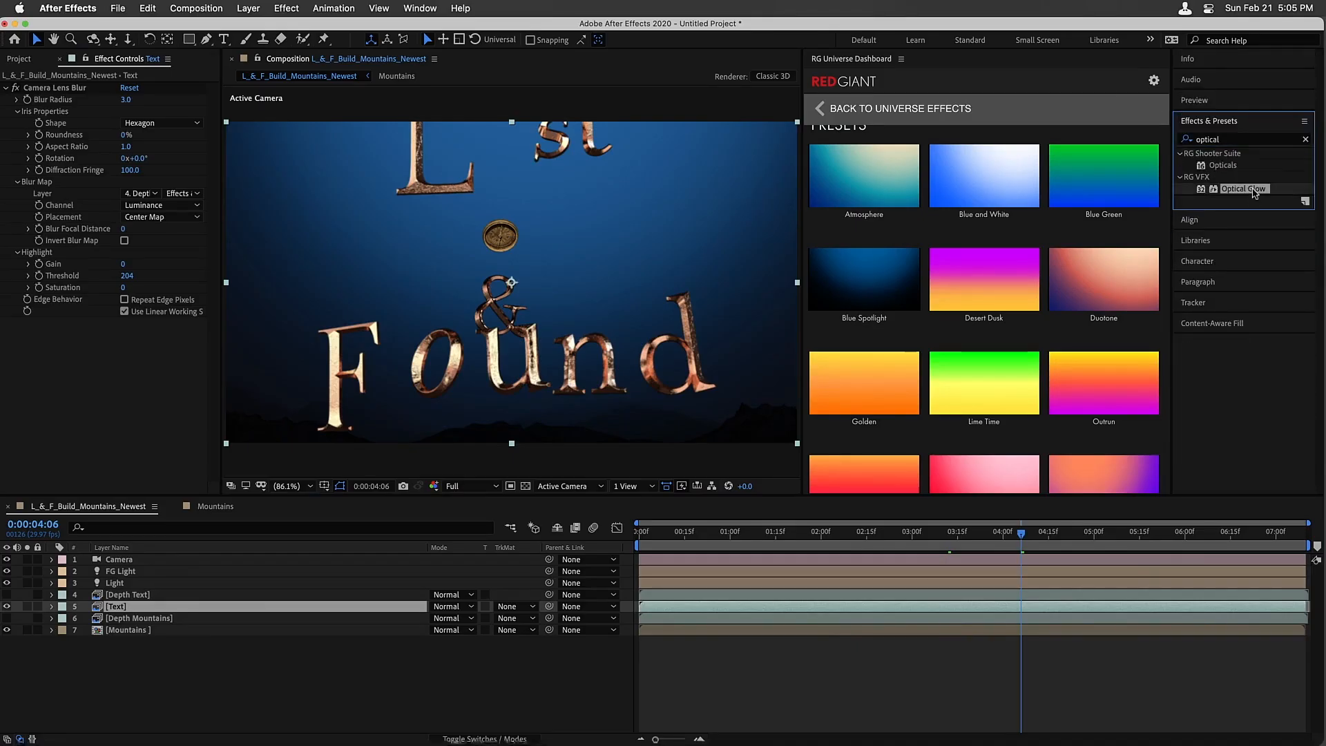
{"action": "left_click_drag", "start_coordinate": [1246, 187], "coordinate": [98, 607]}
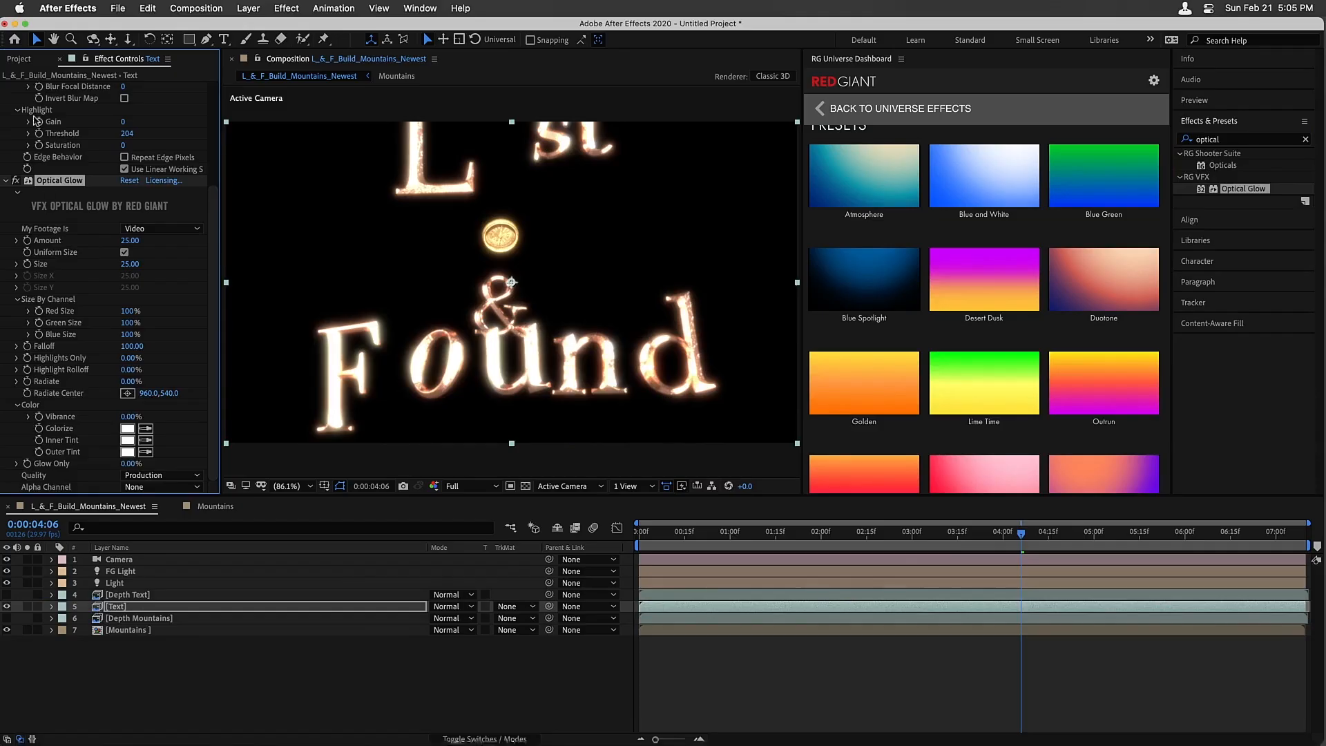
Collapse the Camera Lens Blur settings and set the Optical Glow's Alpha Channel to Extend (Unmult)
{"action": "scroll", "coordinate": [43, 149], "scroll_direction": "up", "scroll_amount": 5}
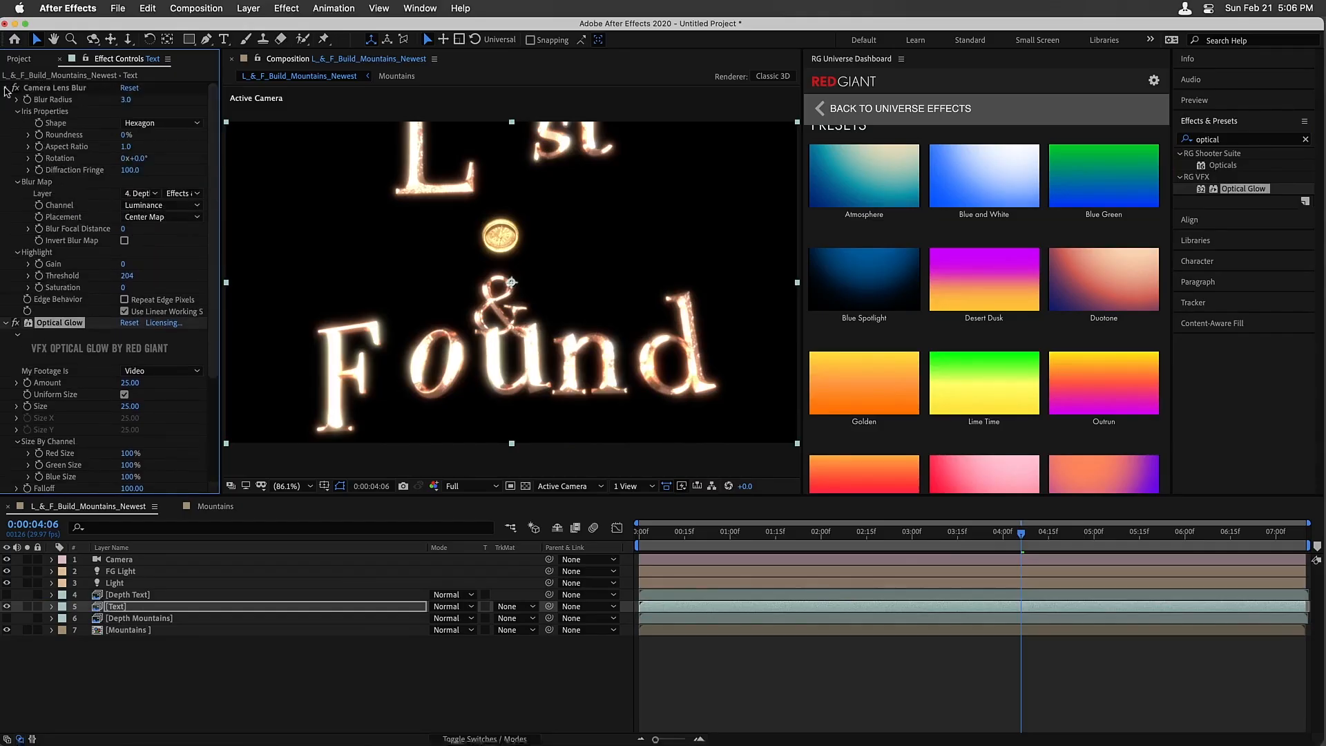
{"action": "left_click", "coordinate": [6, 89]}
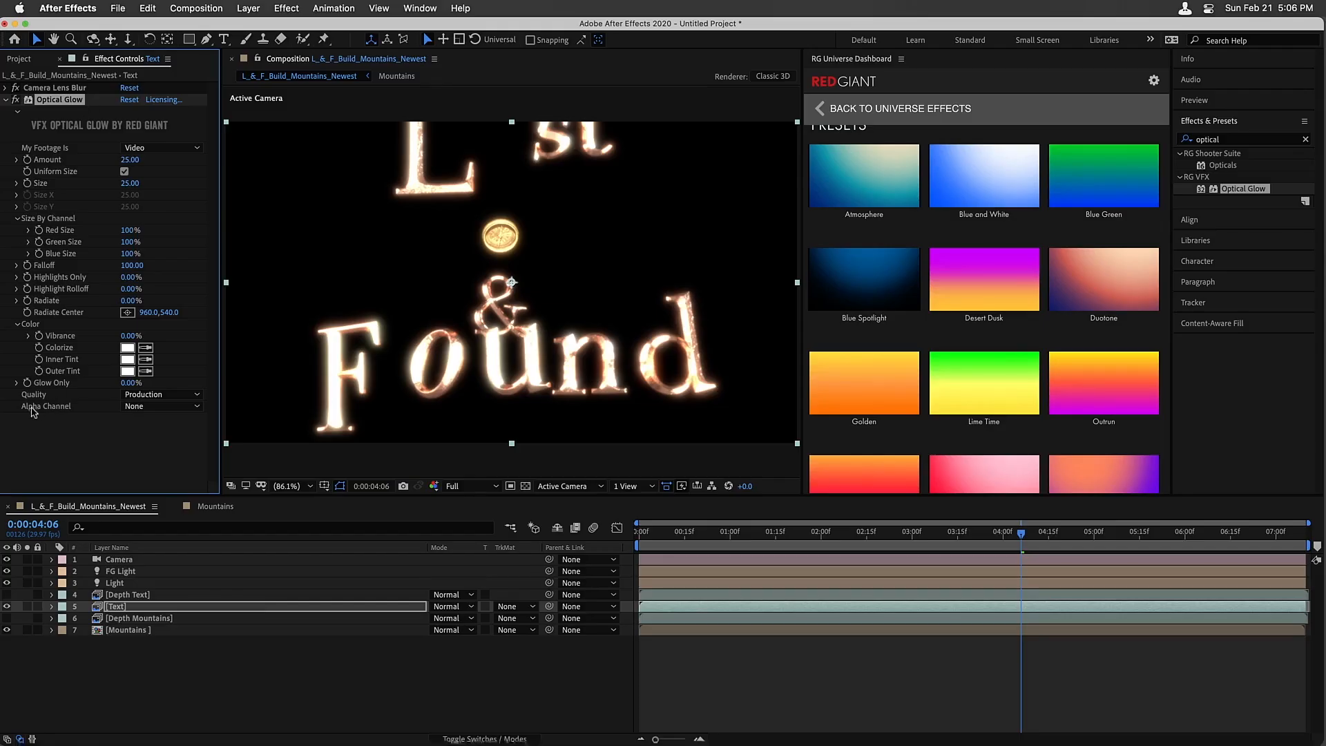
{"action": "left_click", "coordinate": [137, 407]}
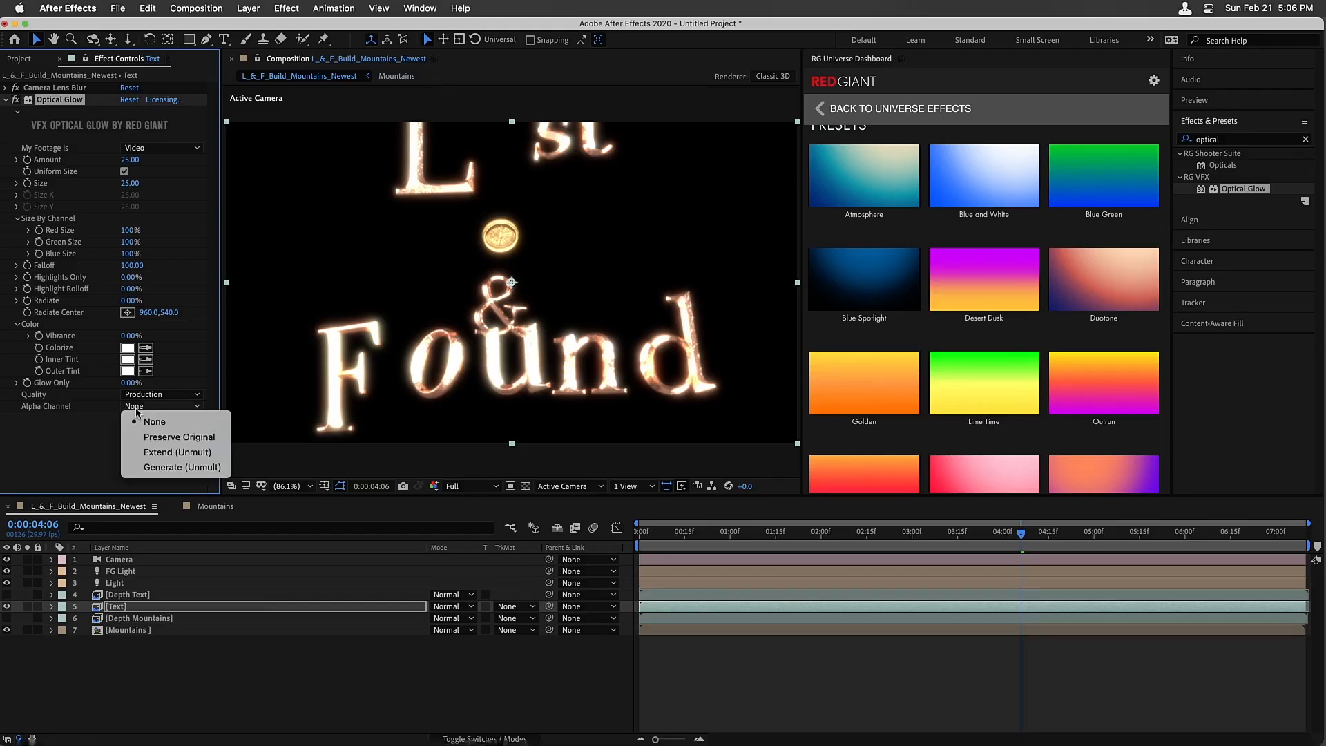
{"action": "left_click", "coordinate": [158, 452]}
Set the Optical Glow's Amount to 1 and its Size to 5
{"action": "left_click", "coordinate": [130, 160]}
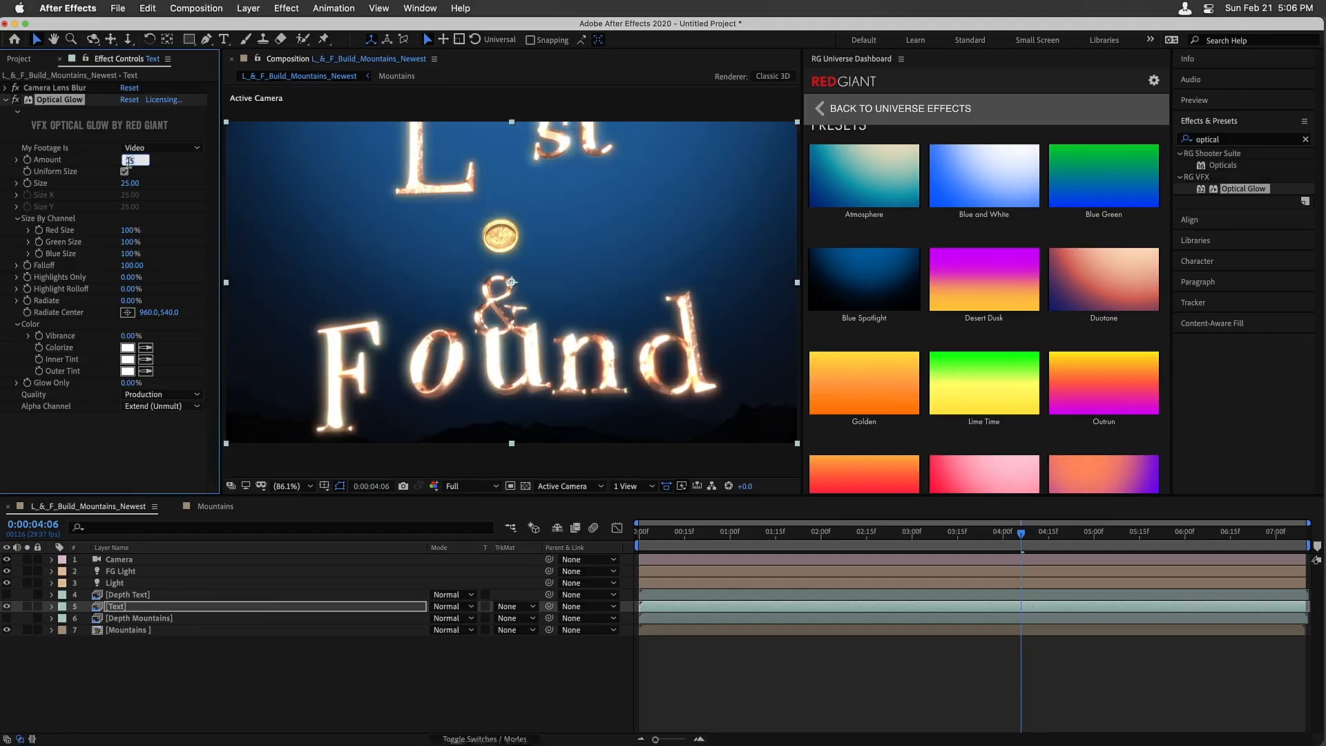
{"action": "type", "text": "1"}
{"action": "key", "text": "Return"}
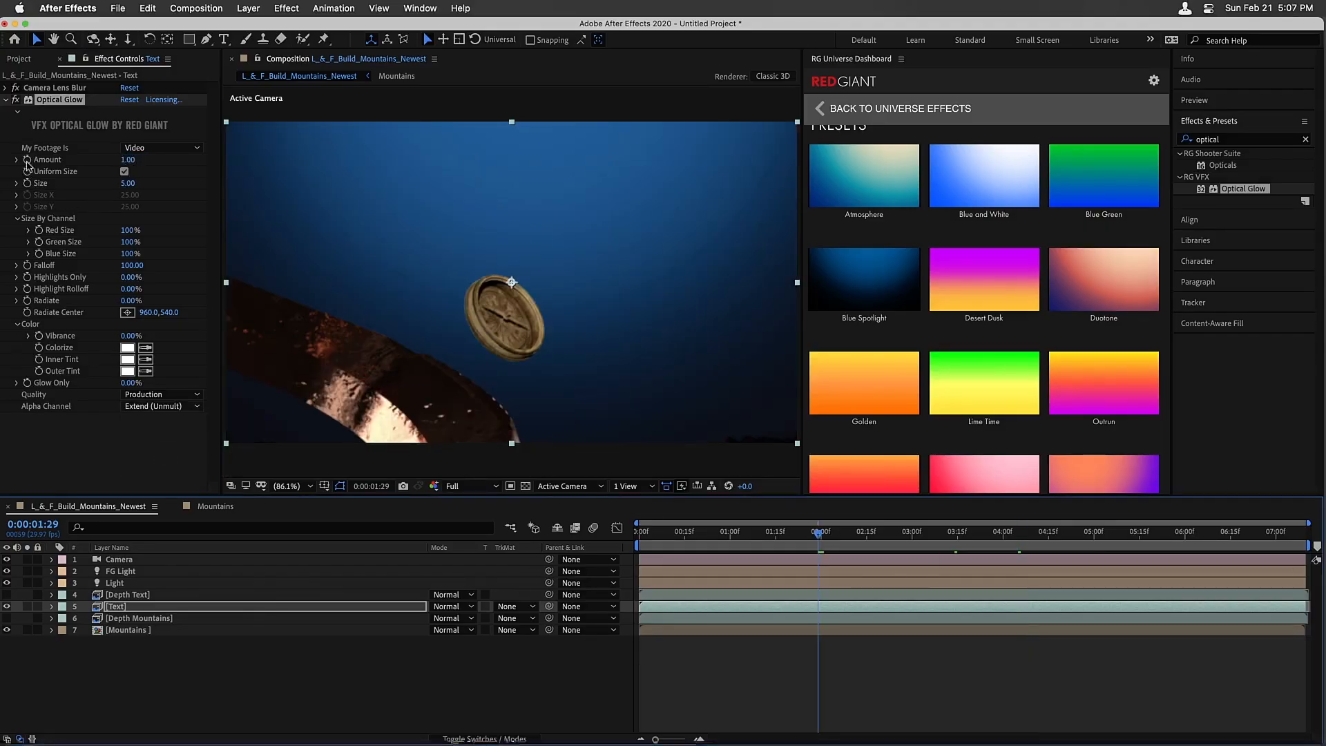
Set the Optical Glow's Amount to 3 at 0:00:01:29 and enable keyframing for it
{"action": "left_click", "coordinate": [128, 159]}
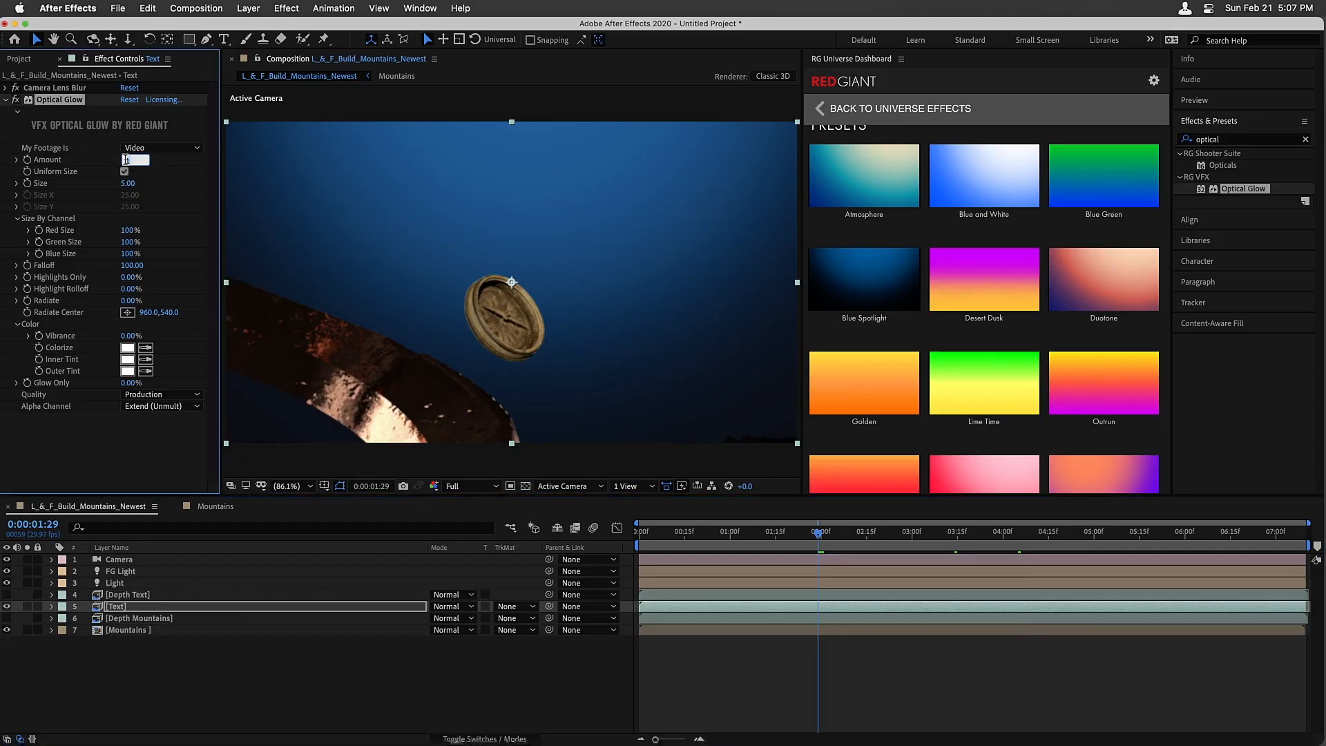
{"action": "type", "text": "3"}
{"action": "key", "text": "Return"}
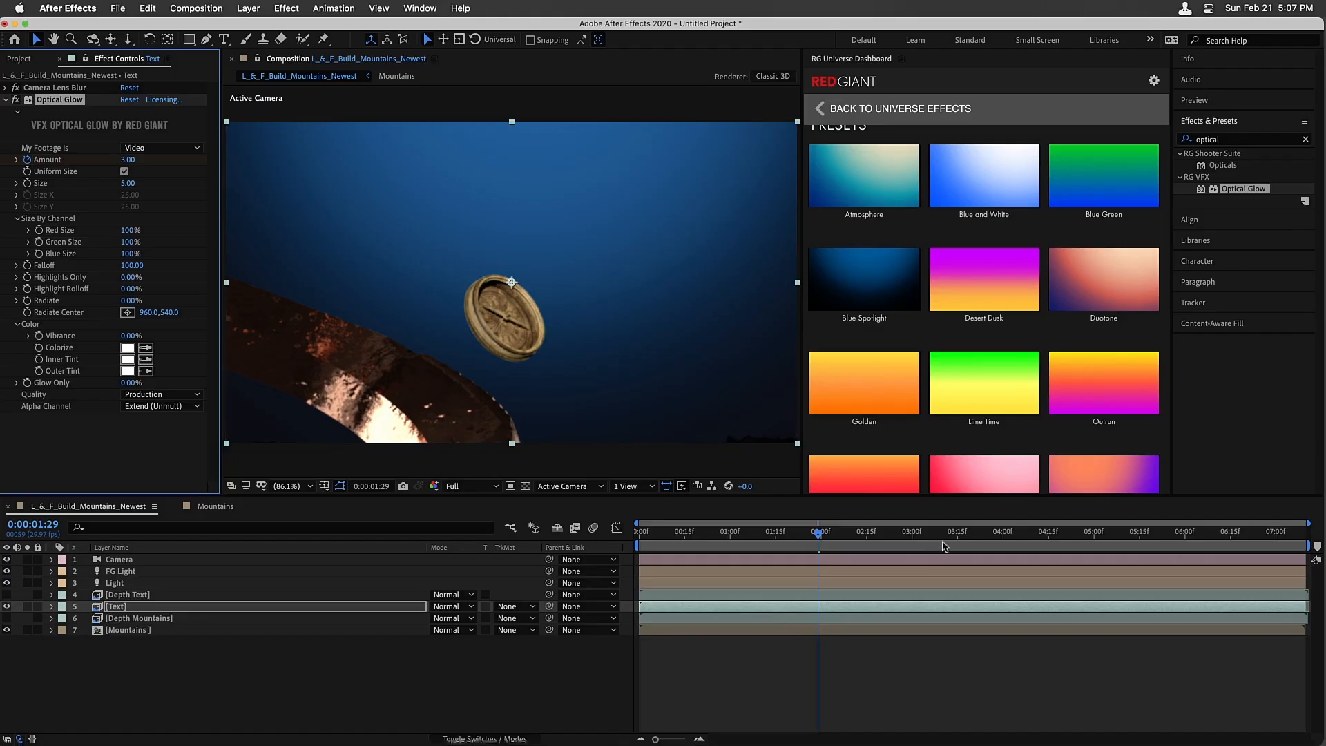
Keyframe the Optical Glow's Amount at 0 at 0:00:05:06 and scrub through the timeline to review the animation
{"action": "key", "text": "space"}
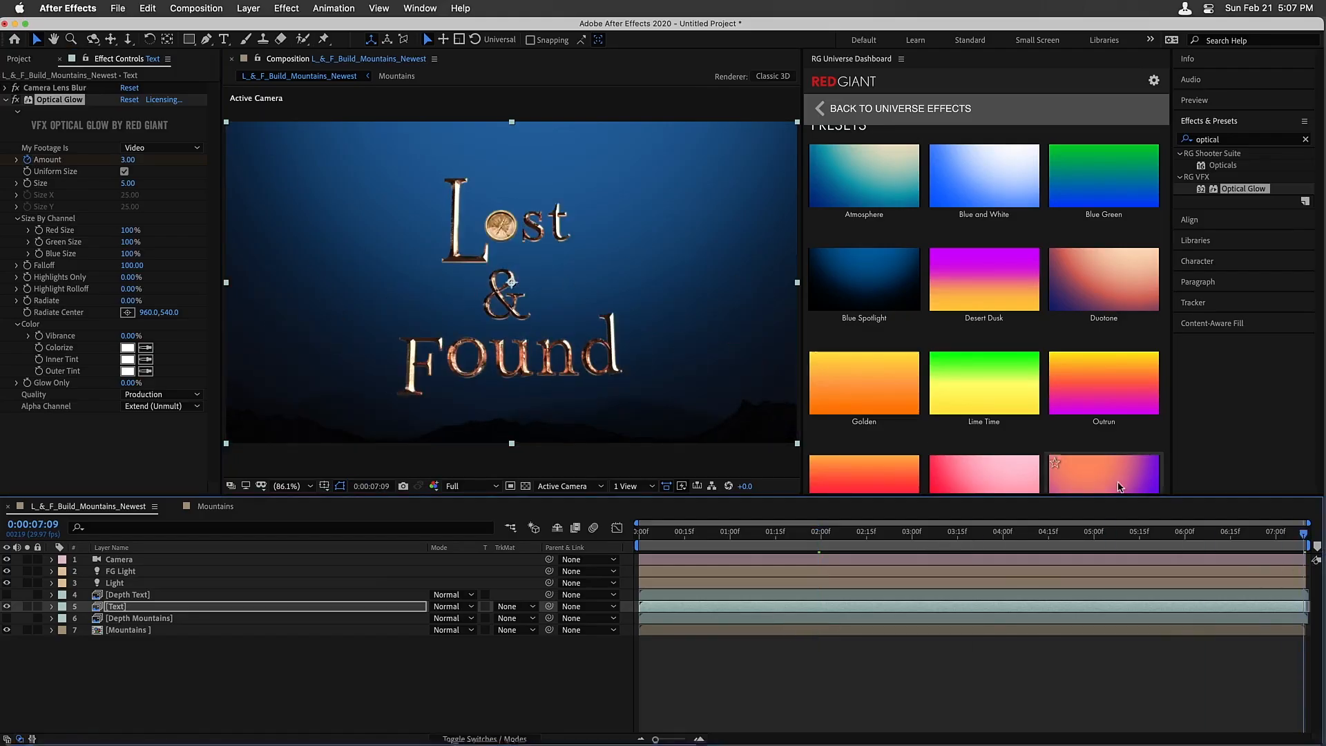
{"action": "left_click_drag", "start_coordinate": [1251, 535], "coordinate": [1113, 531]}
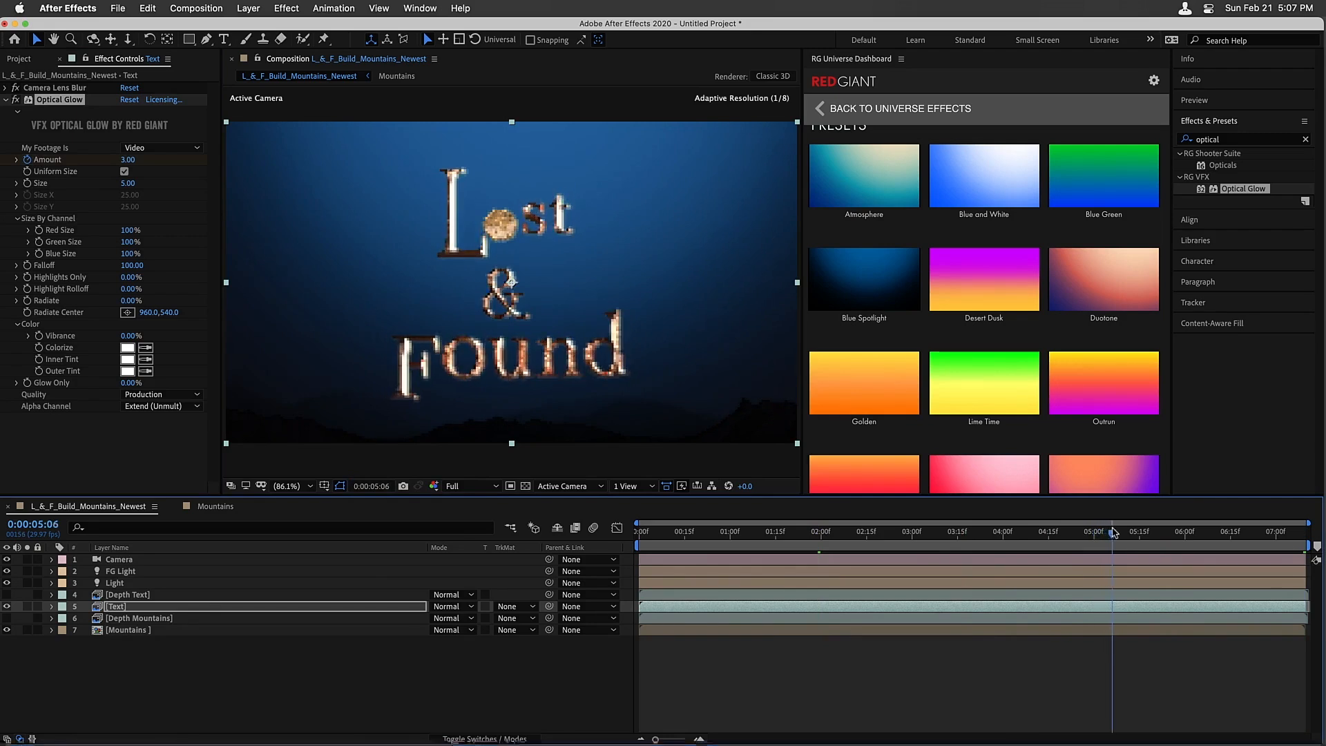
{"action": "left_click", "coordinate": [122, 159]}
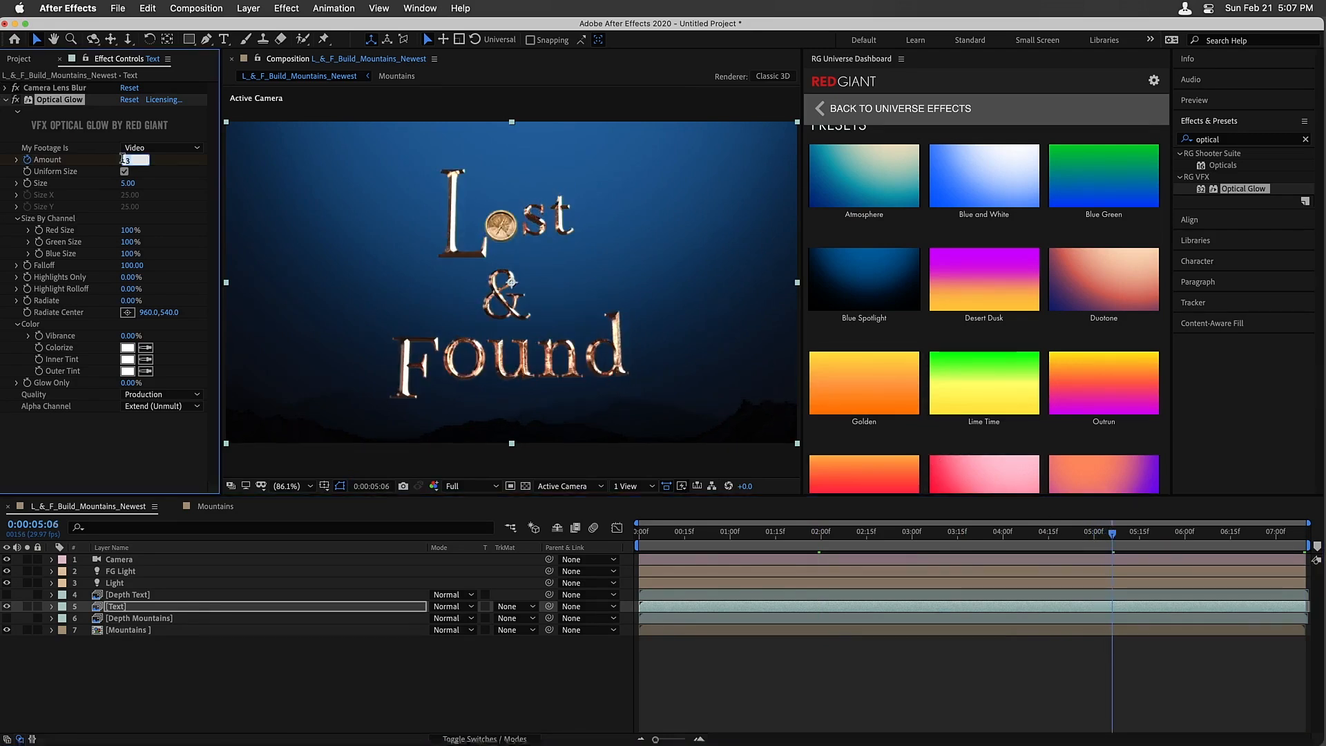
{"action": "type", "text": "0"}
{"action": "key", "text": "Return"}
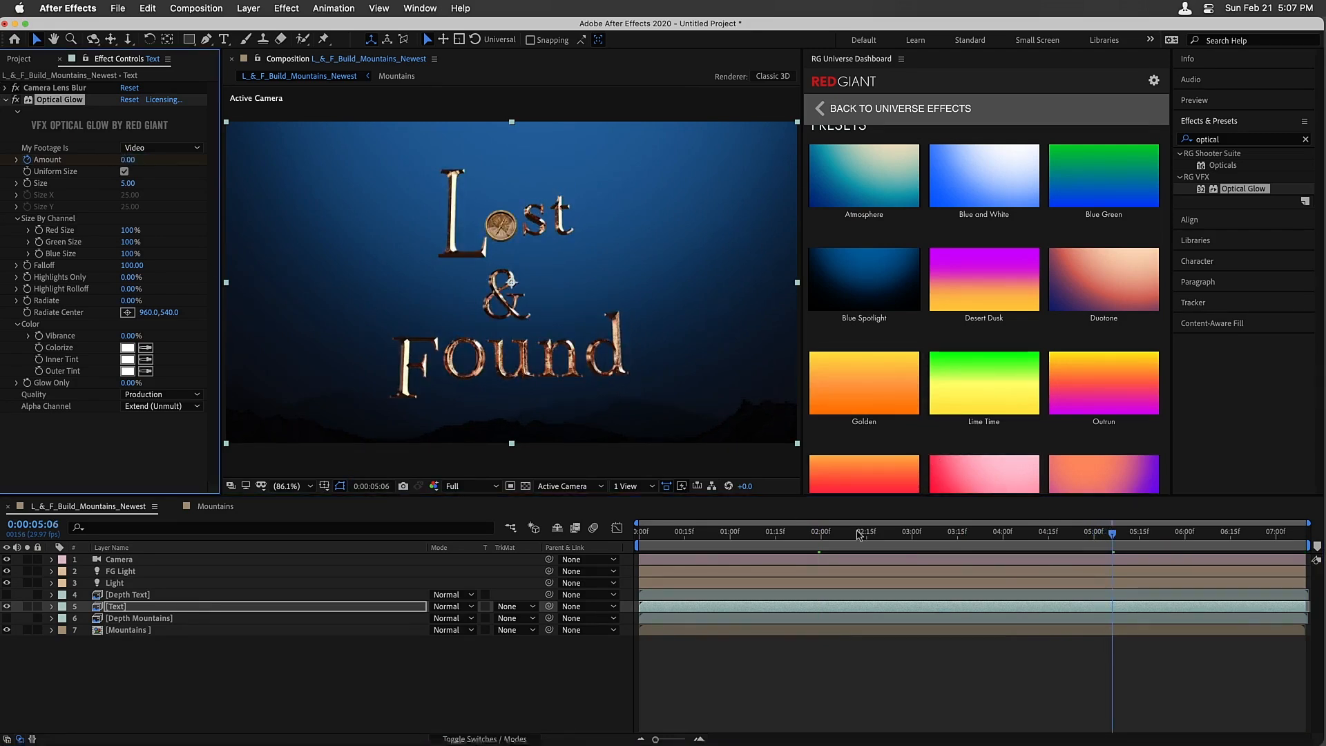
{"action": "left_click_drag", "start_coordinate": [859, 535], "coordinate": [1213, 563]}
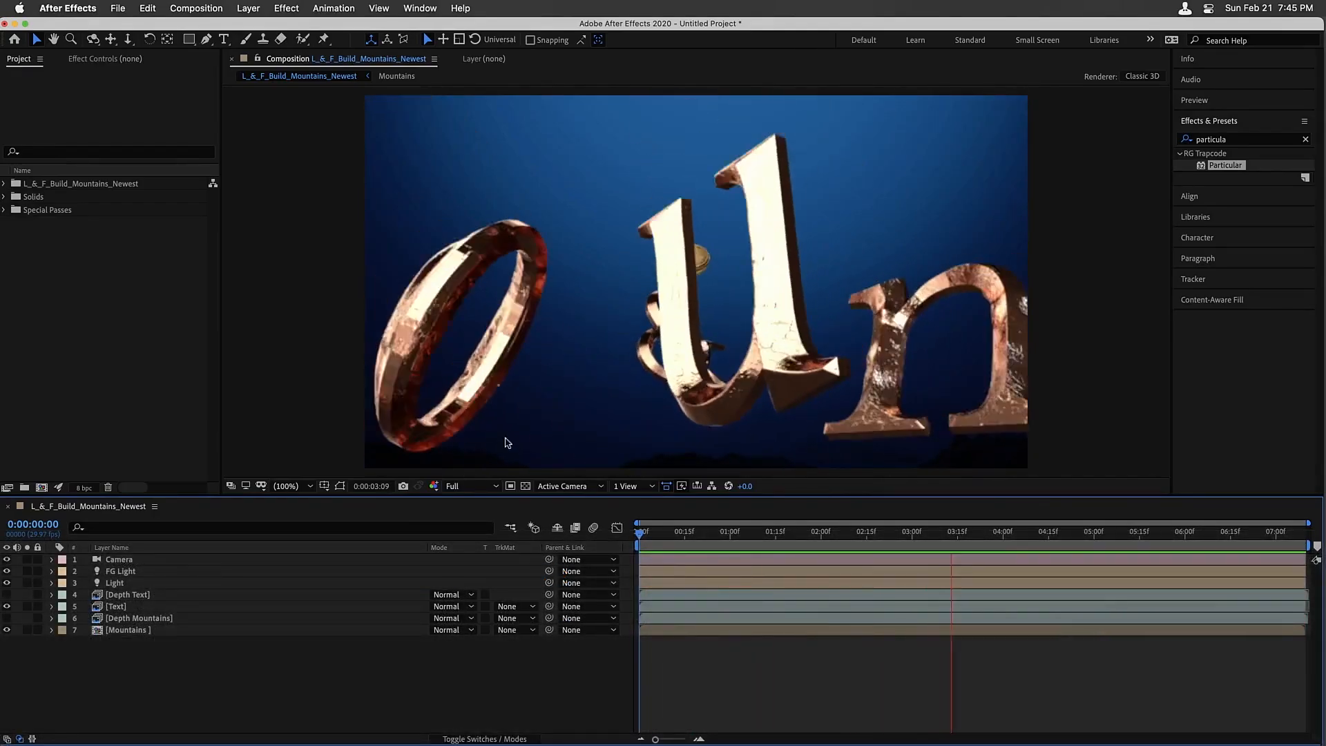
{"action": "left_click_drag", "start_coordinate": [727, 533], "coordinate": [1177, 538]}
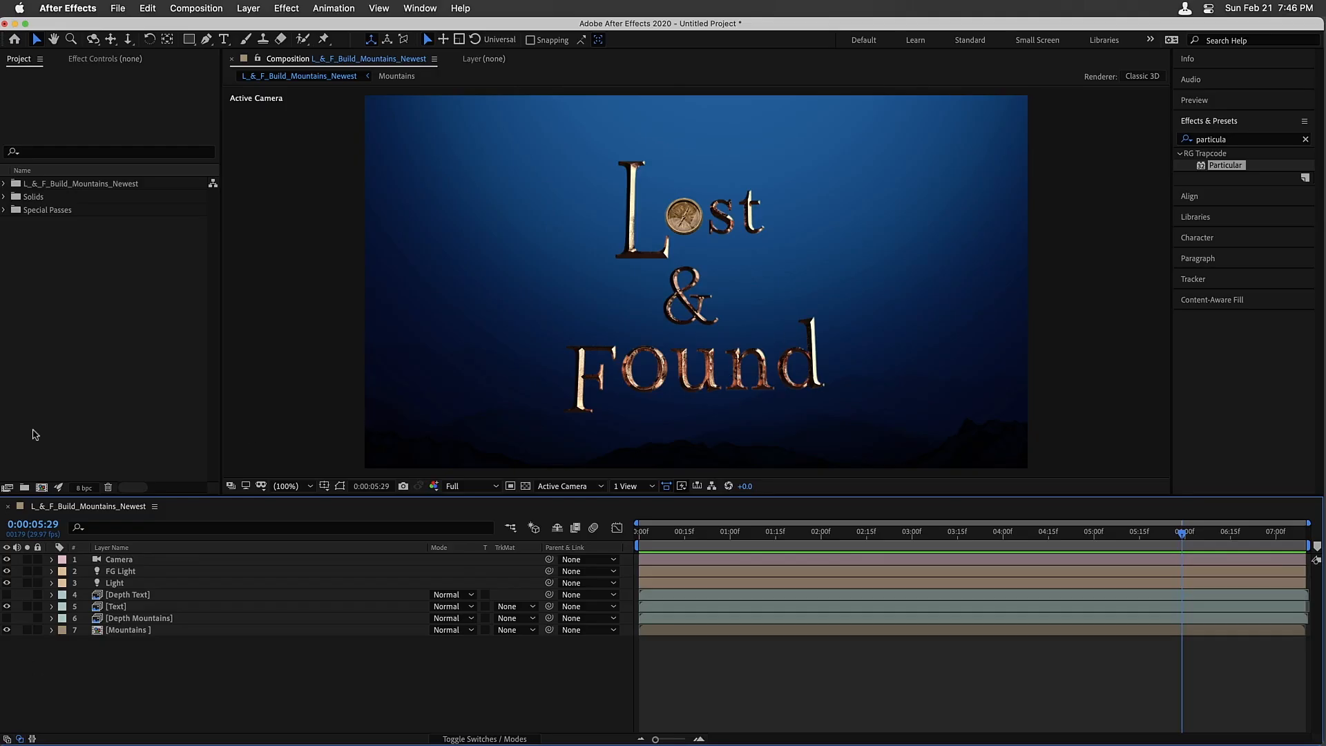
Create a new HDTV 1080 29.97 composition named Particle Embers with a duration of 0:00:10:00
{"action": "left_click", "coordinate": [43, 489]}
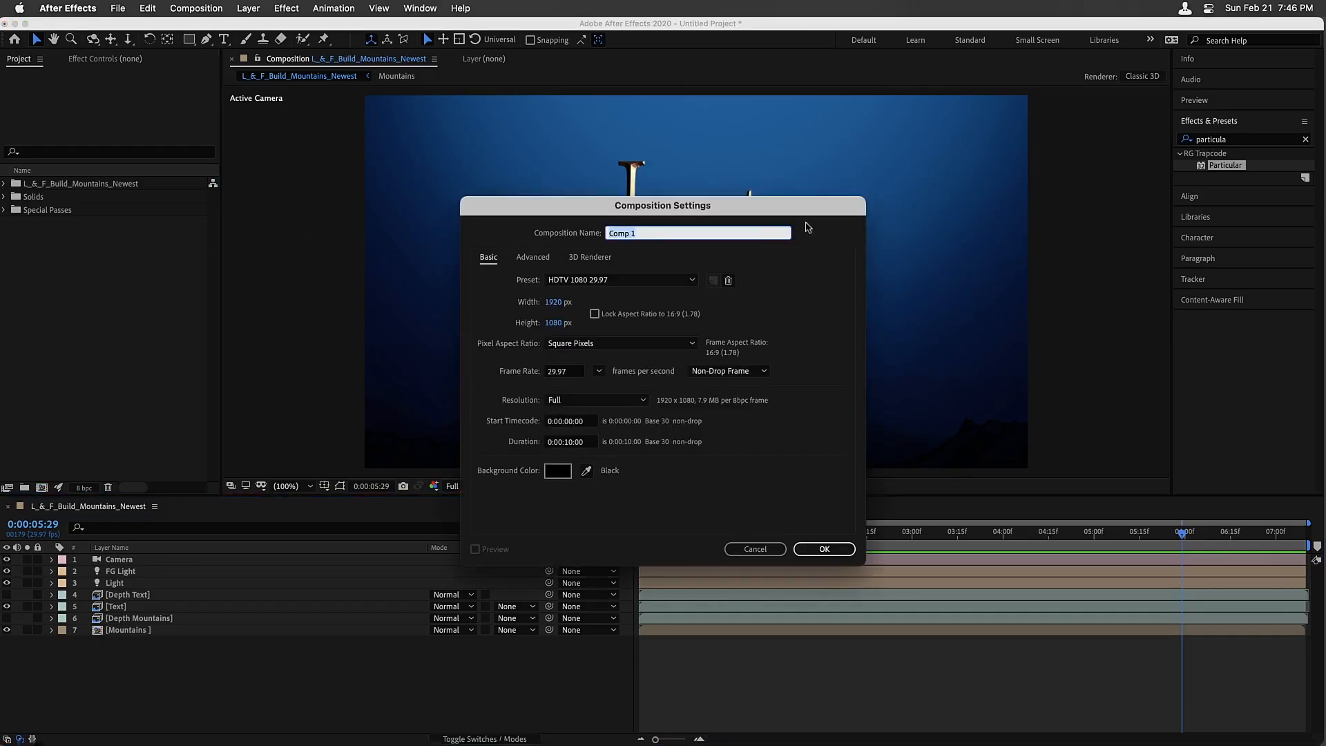
{"action": "type", "text": "Particle Embers"}
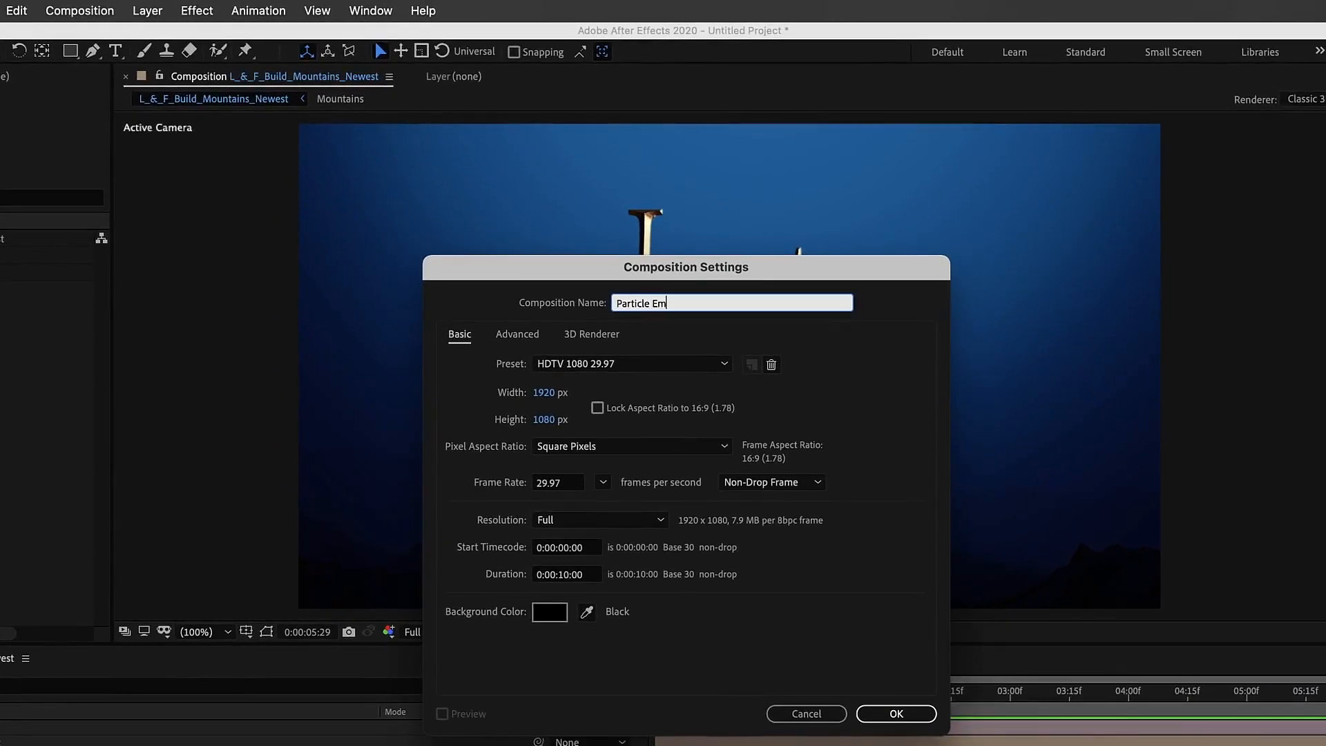
{"action": "key", "text": "Return"}
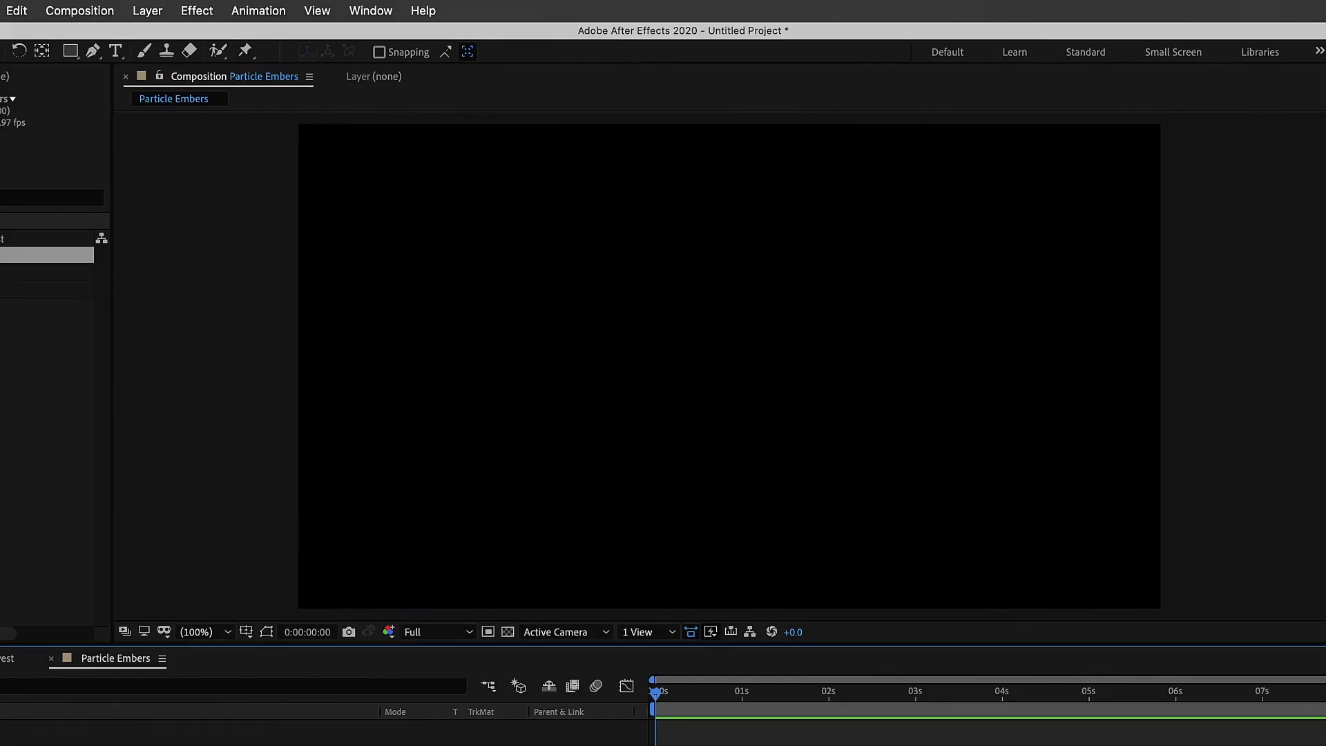
Create a white 1920 x 1080 solid named Particular in the Particle Embers composition
{"action": "left_click", "coordinate": [147, 10]}
{"action": "mouse_move", "coordinate": [149, 36]}
{"action": "left_click", "coordinate": [408, 54]}
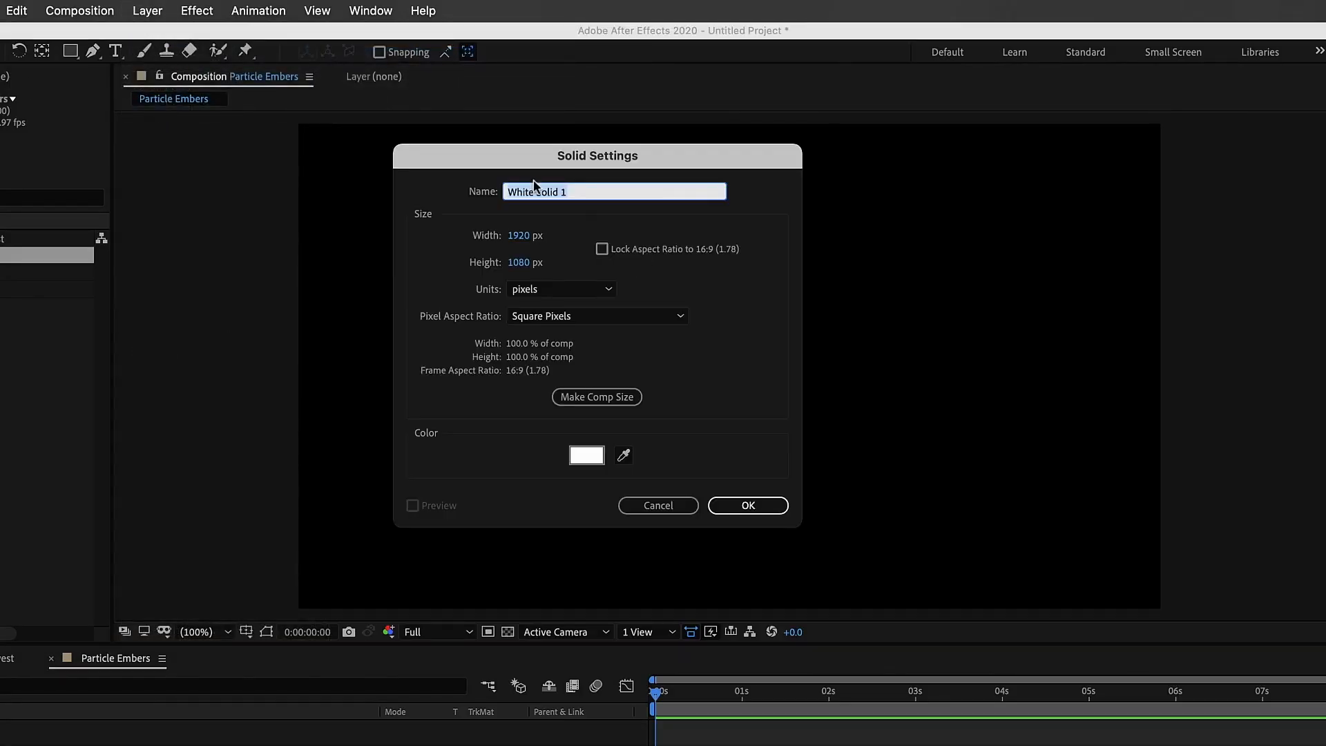
{"action": "type", "text": "Particular"}
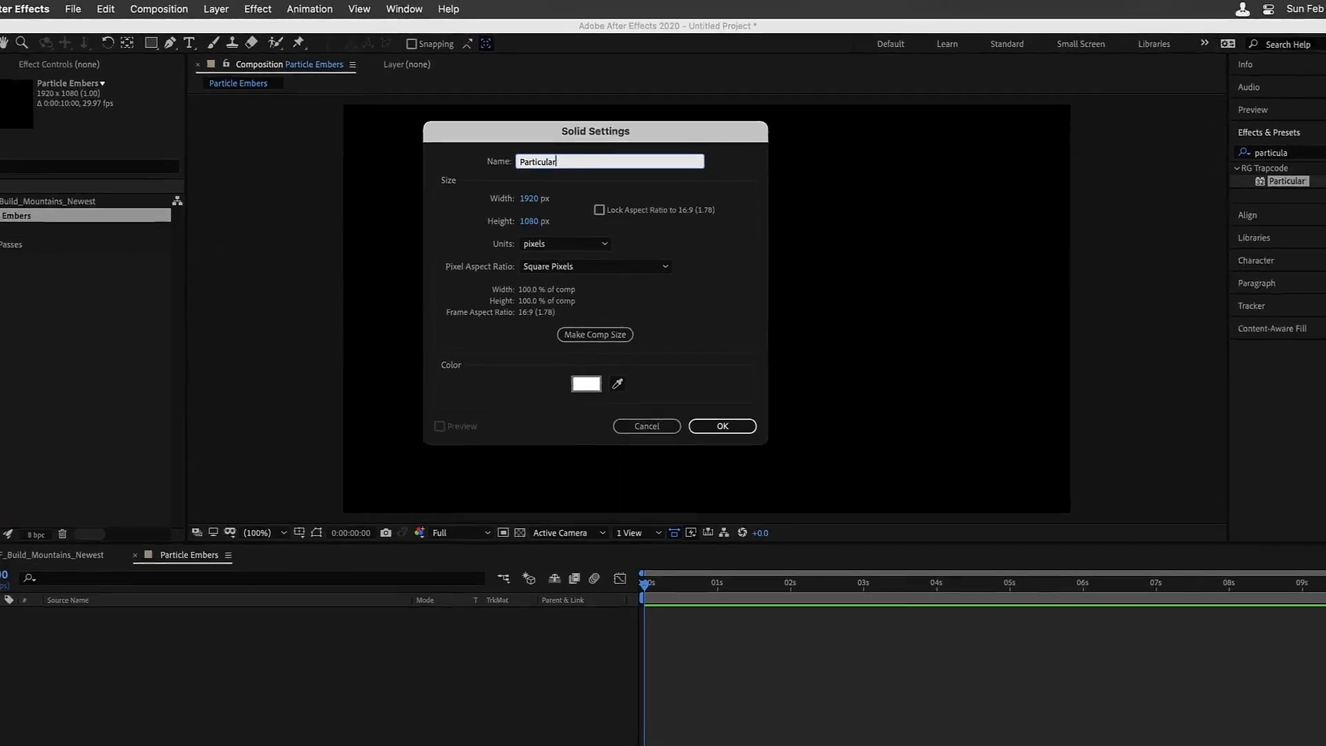
{"action": "key", "text": "Return"}
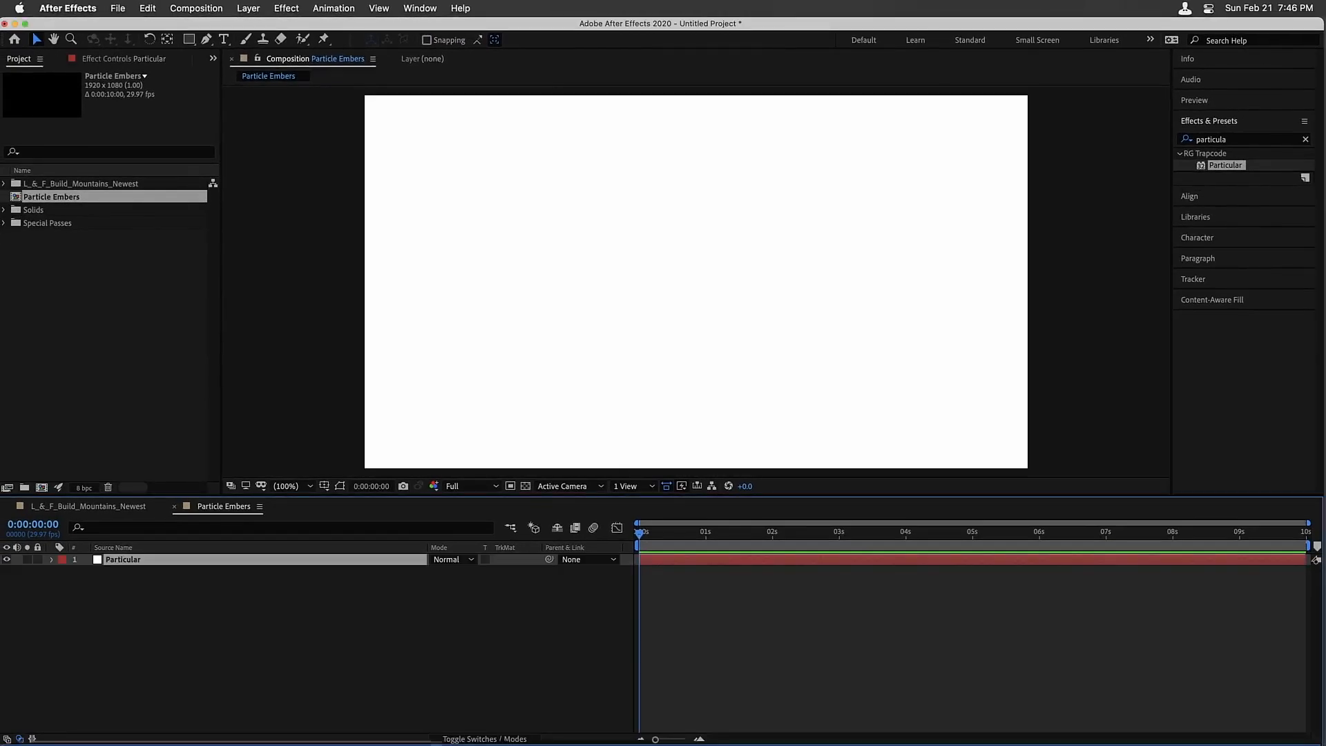
Apply the Trapcode Particular effect to the Particular solid and preview the default particles
{"action": "left_click", "coordinate": [1203, 166]}
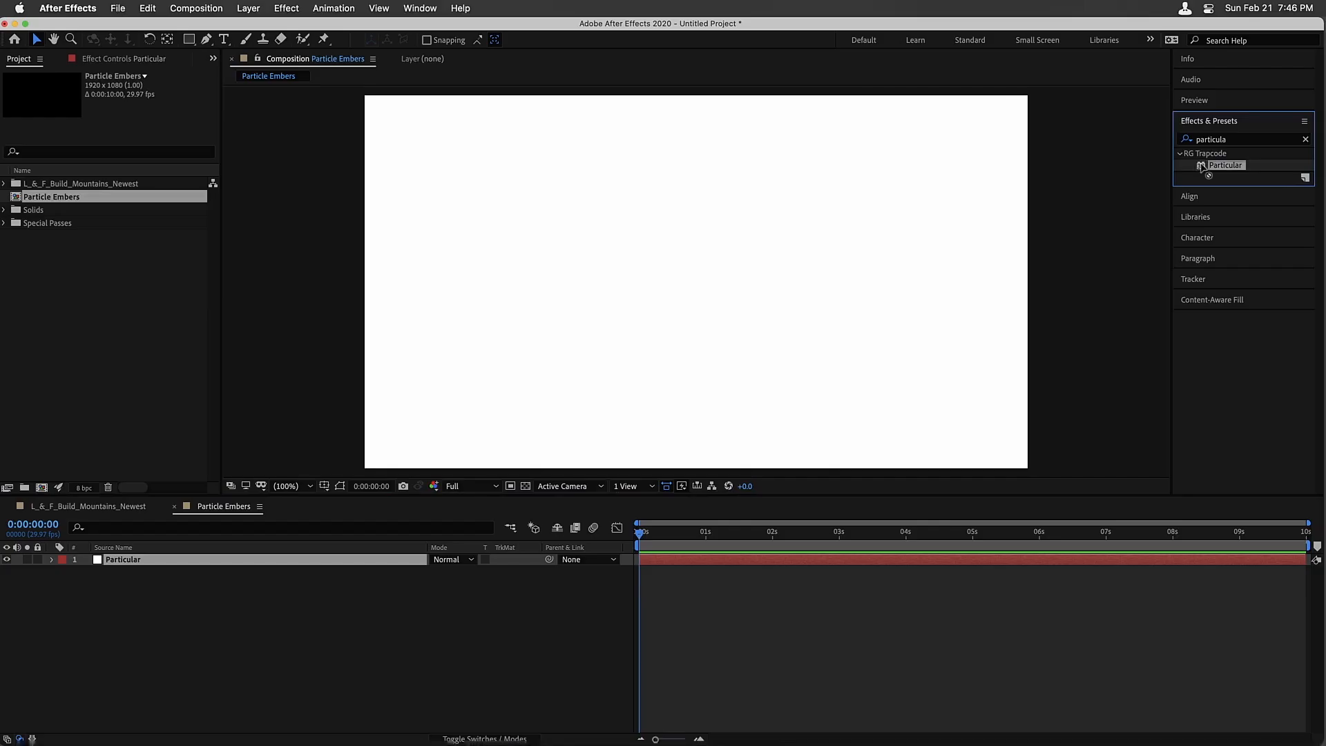
{"action": "left_click_drag", "start_coordinate": [1203, 167], "coordinate": [116, 564]}
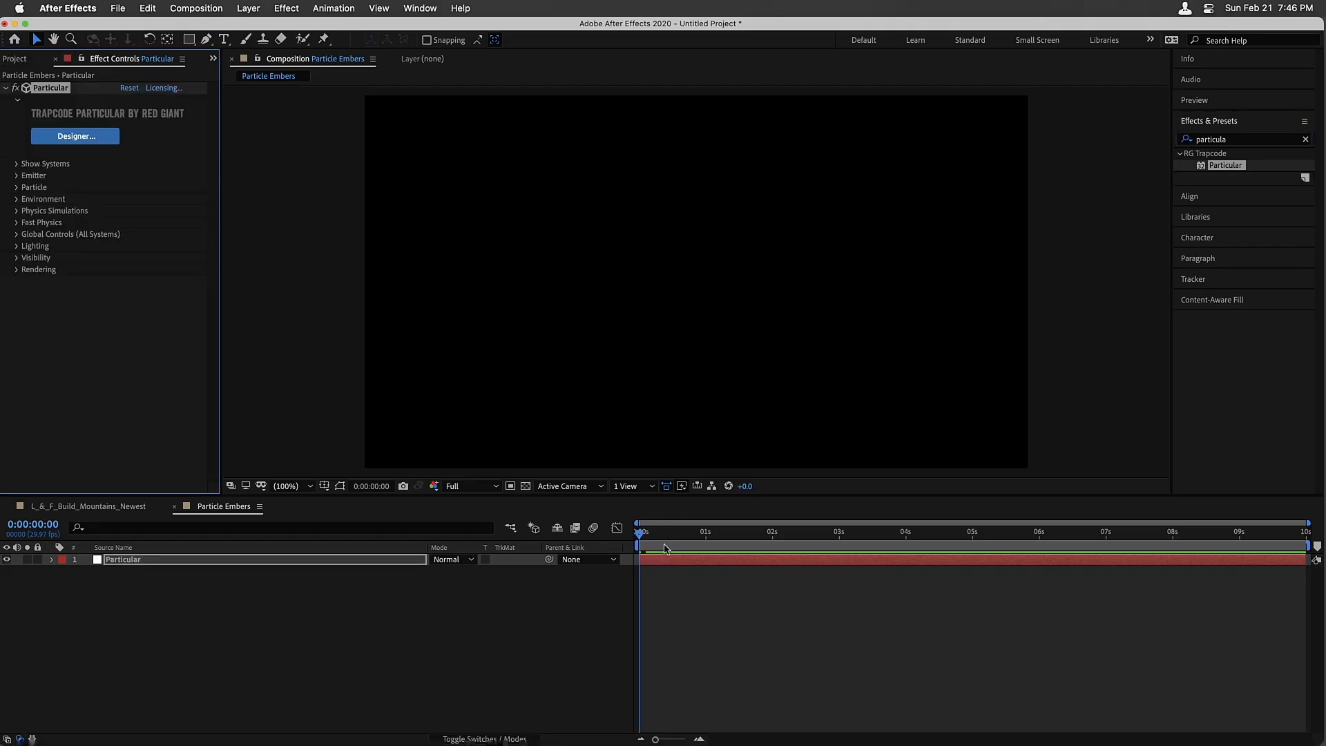
{"action": "key", "text": "space"}
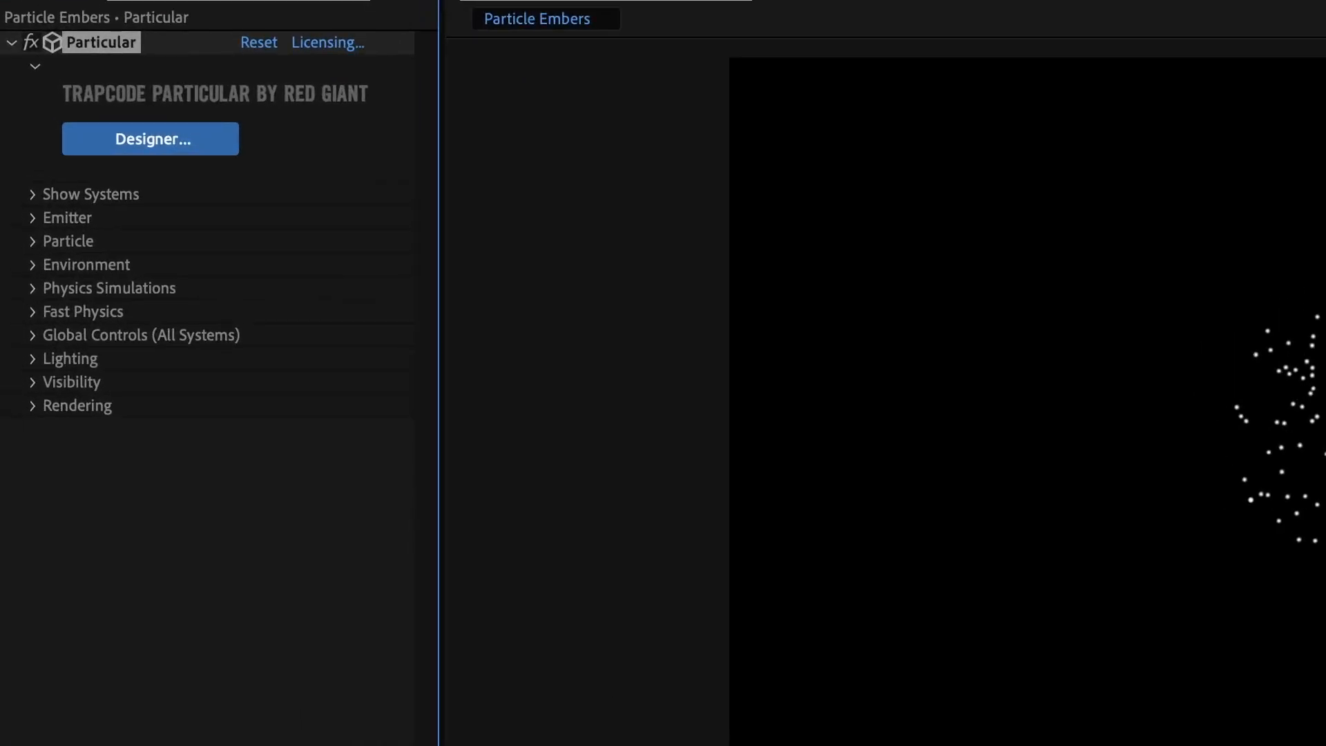
Open Particular's Designer, pause its preview and look through the Motion, Particle Type and Size/Rotation settings
{"action": "left_click", "coordinate": [129, 141]}
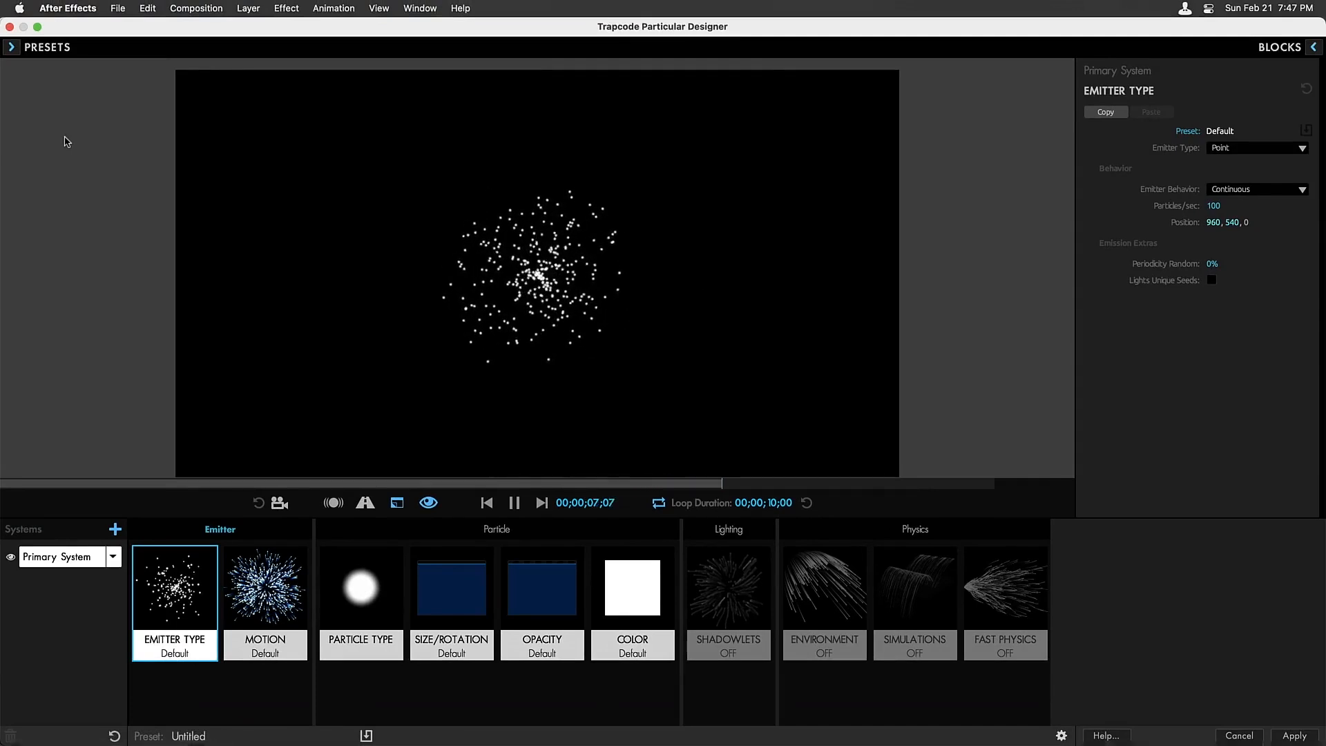
{"action": "key", "text": "space"}
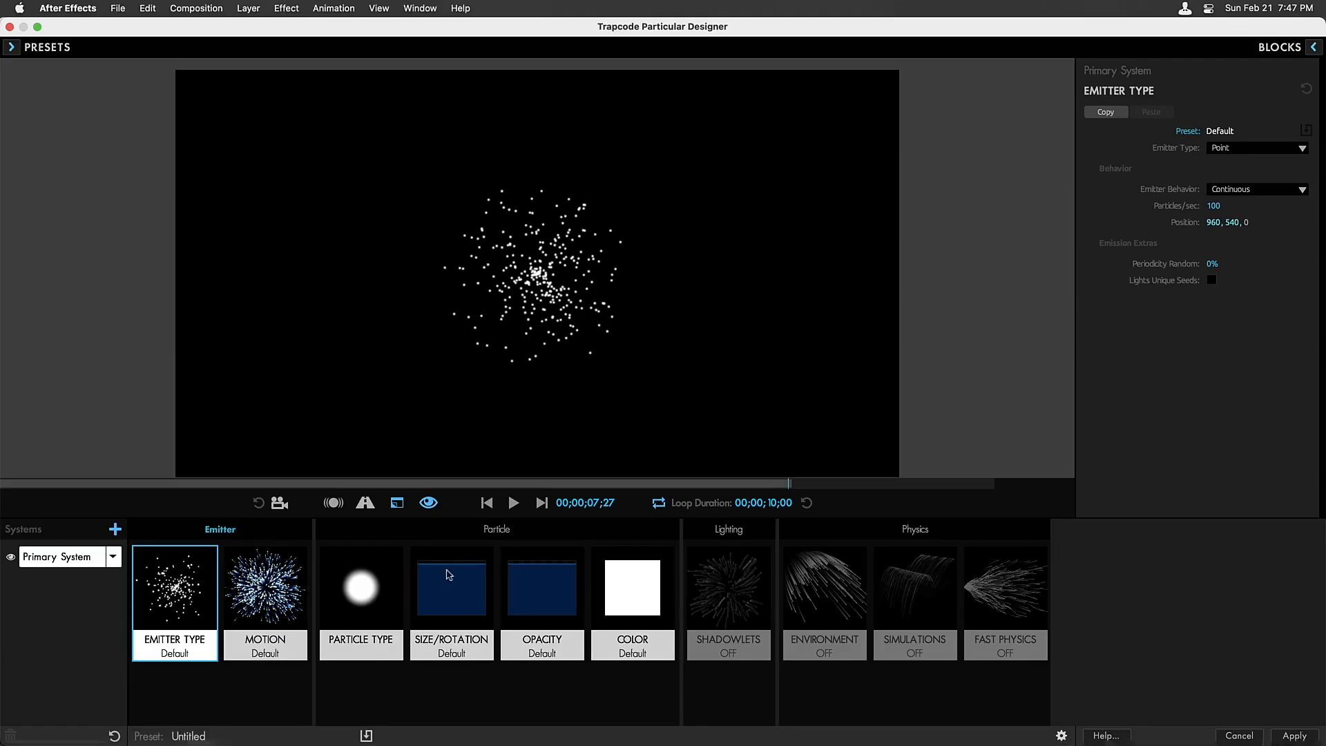
{"action": "left_click", "coordinate": [265, 588]}
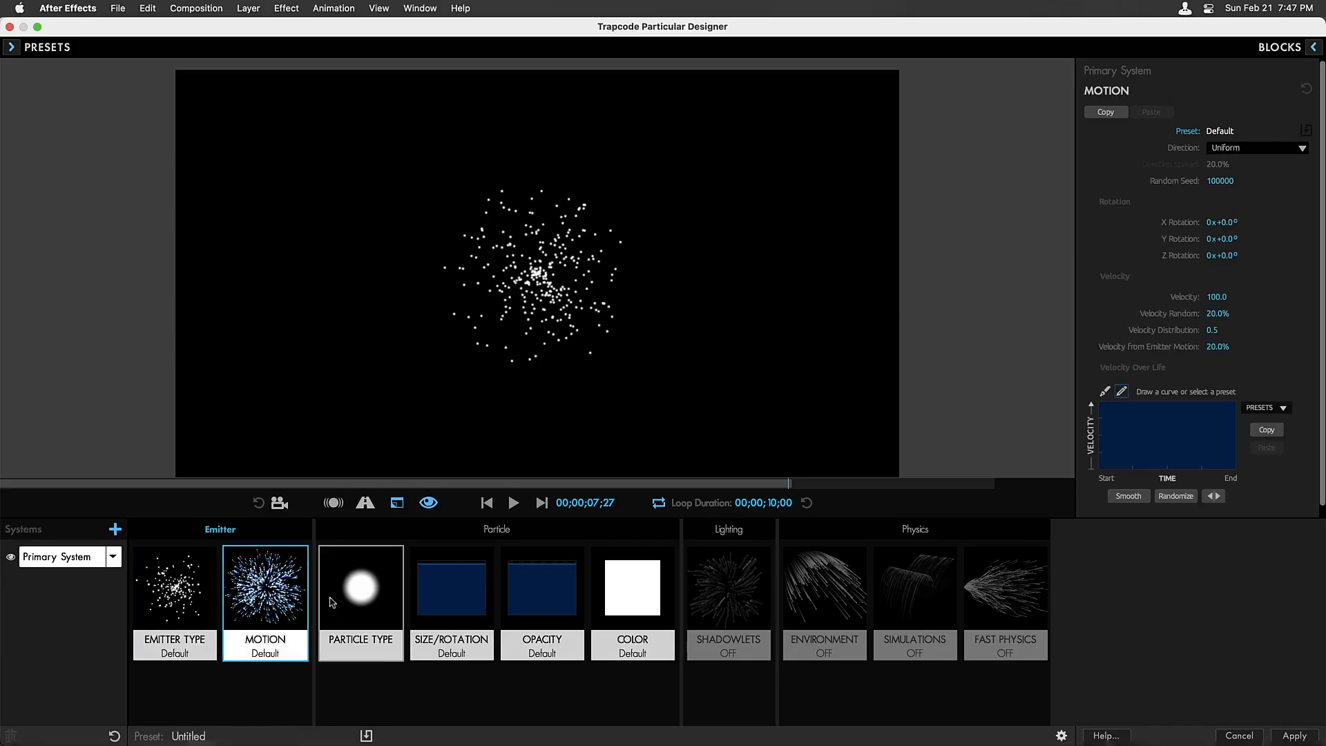
{"action": "left_click", "coordinate": [355, 602]}
{"action": "left_click", "coordinate": [430, 582]}
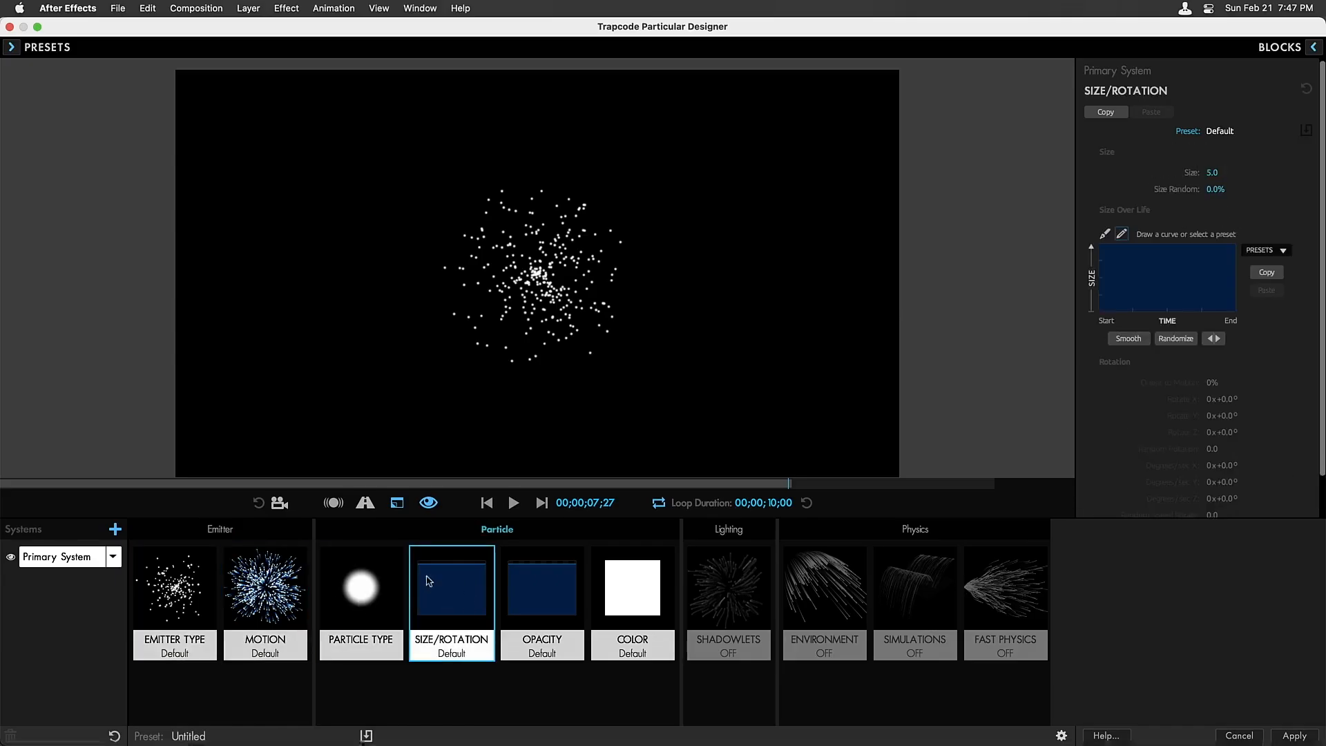
Change the emitter type to Sphere with an Emitter Size XYZ of 300 and play the simulation from the start
{"action": "left_click", "coordinate": [180, 611]}
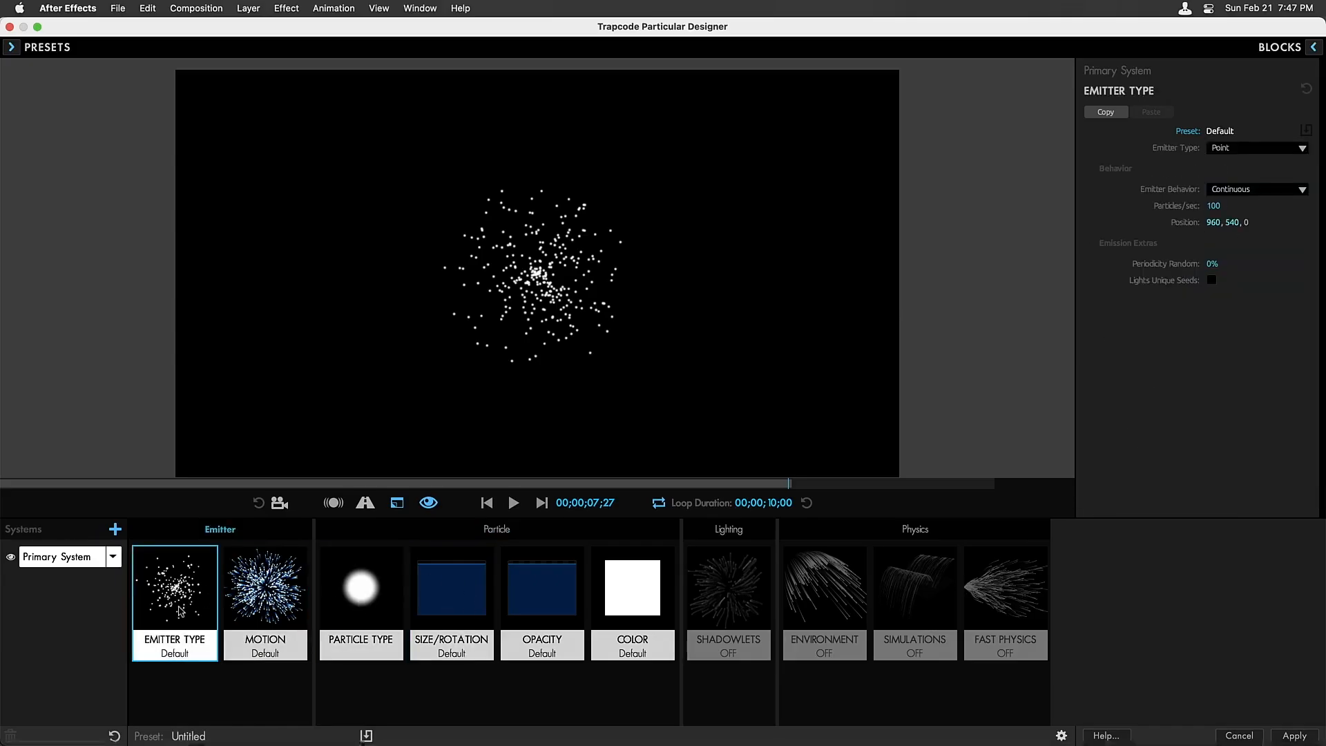
{"action": "left_click", "coordinate": [1267, 149]}
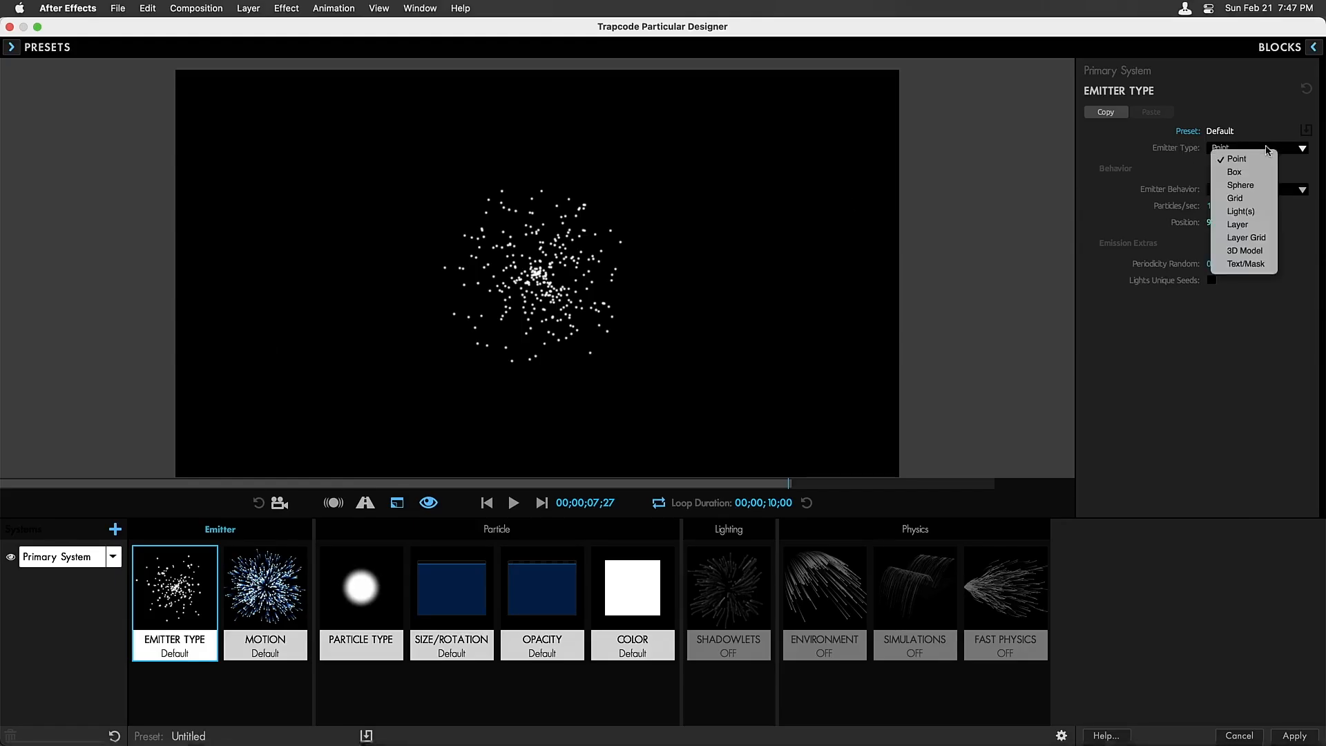
{"action": "left_click", "coordinate": [1240, 186]}
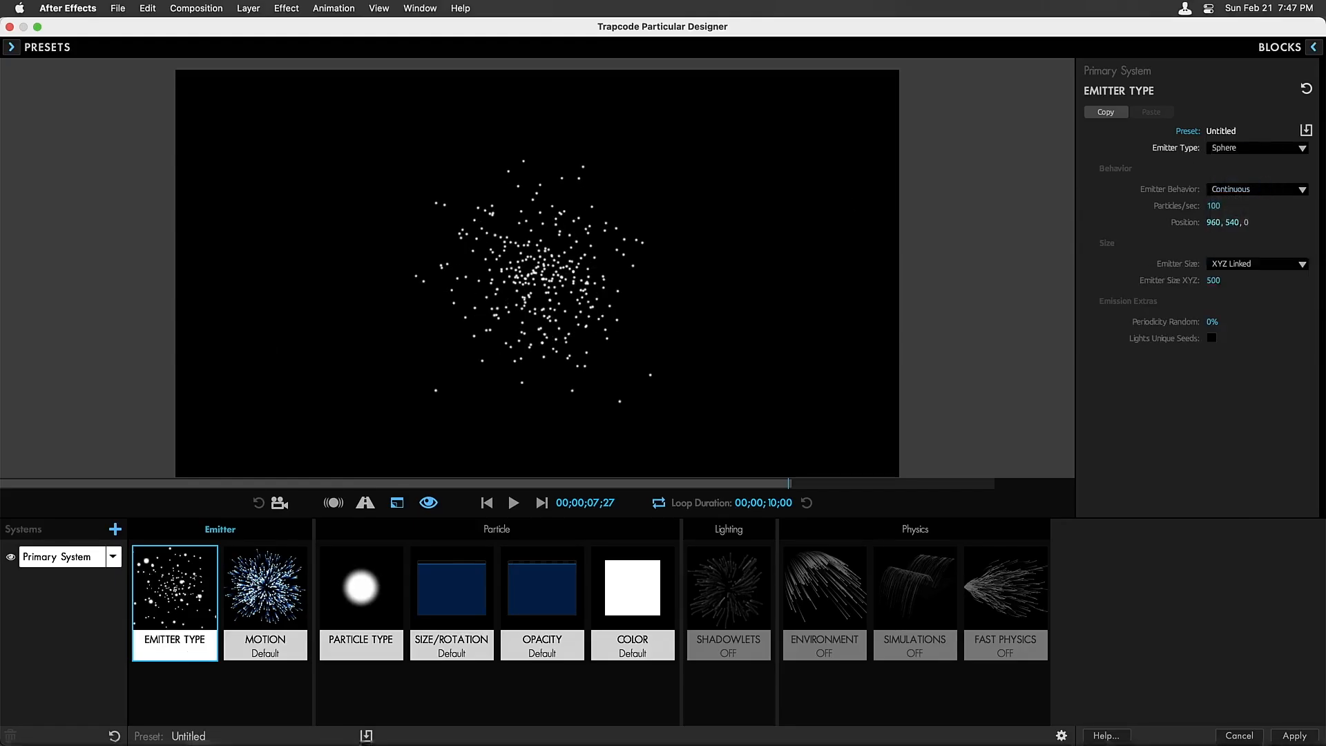
{"action": "left_click", "coordinate": [1216, 282]}
{"action": "left_click_drag", "start_coordinate": [1269, 285], "coordinate": [1311, 289]}
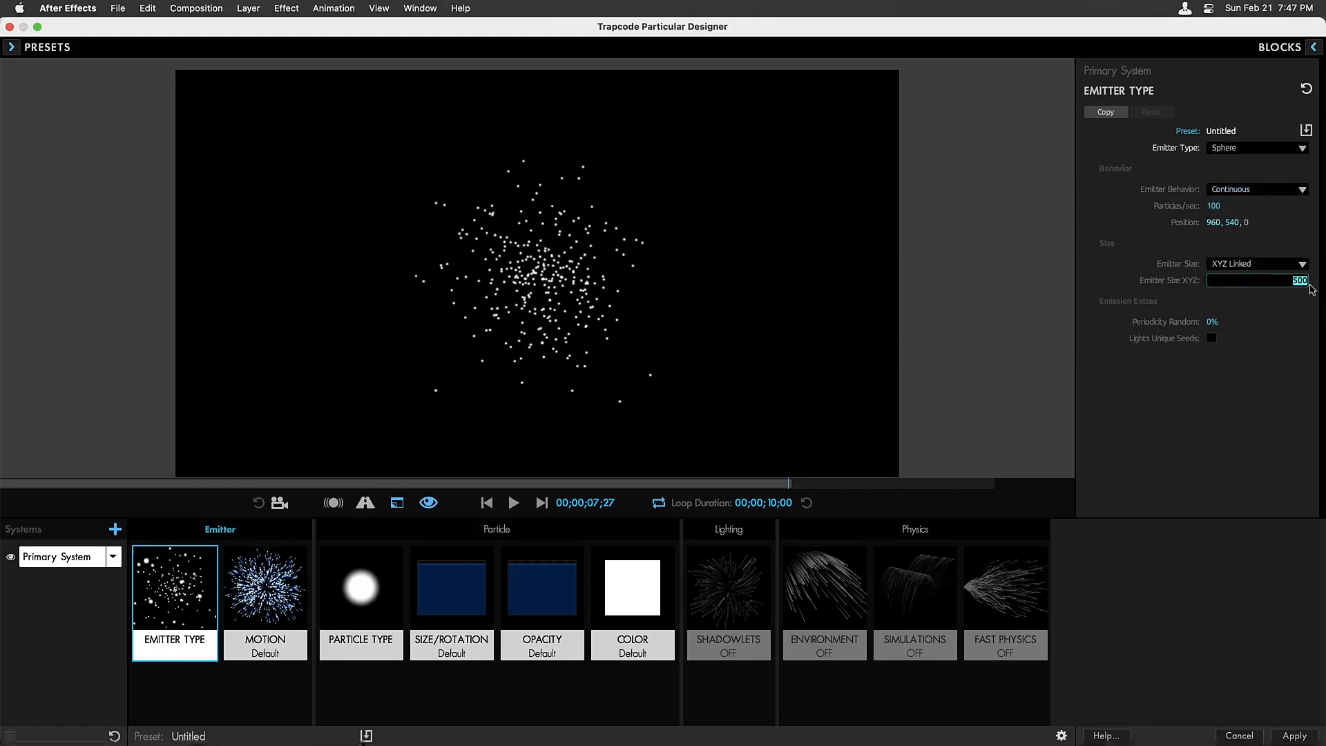
{"action": "type", "text": "300"}
{"action": "key", "text": "Return"}
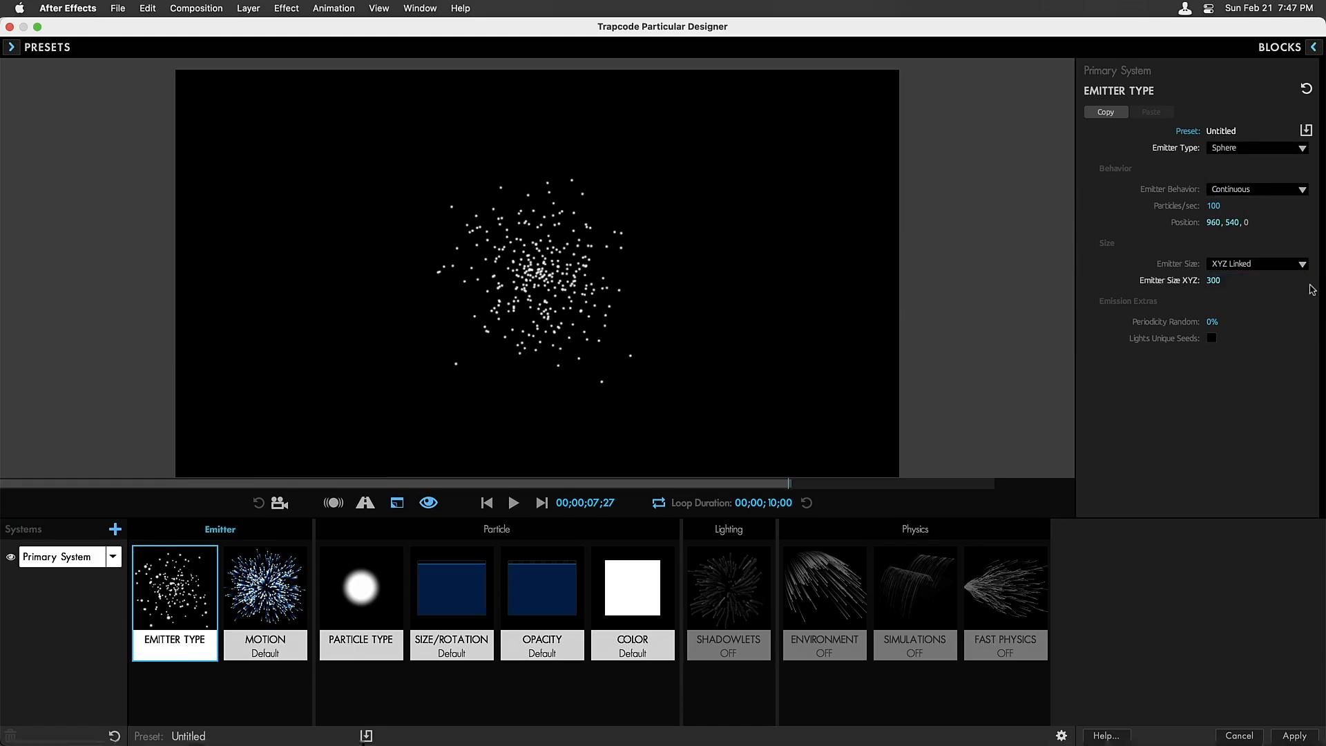
{"action": "left_click", "coordinate": [486, 503]}
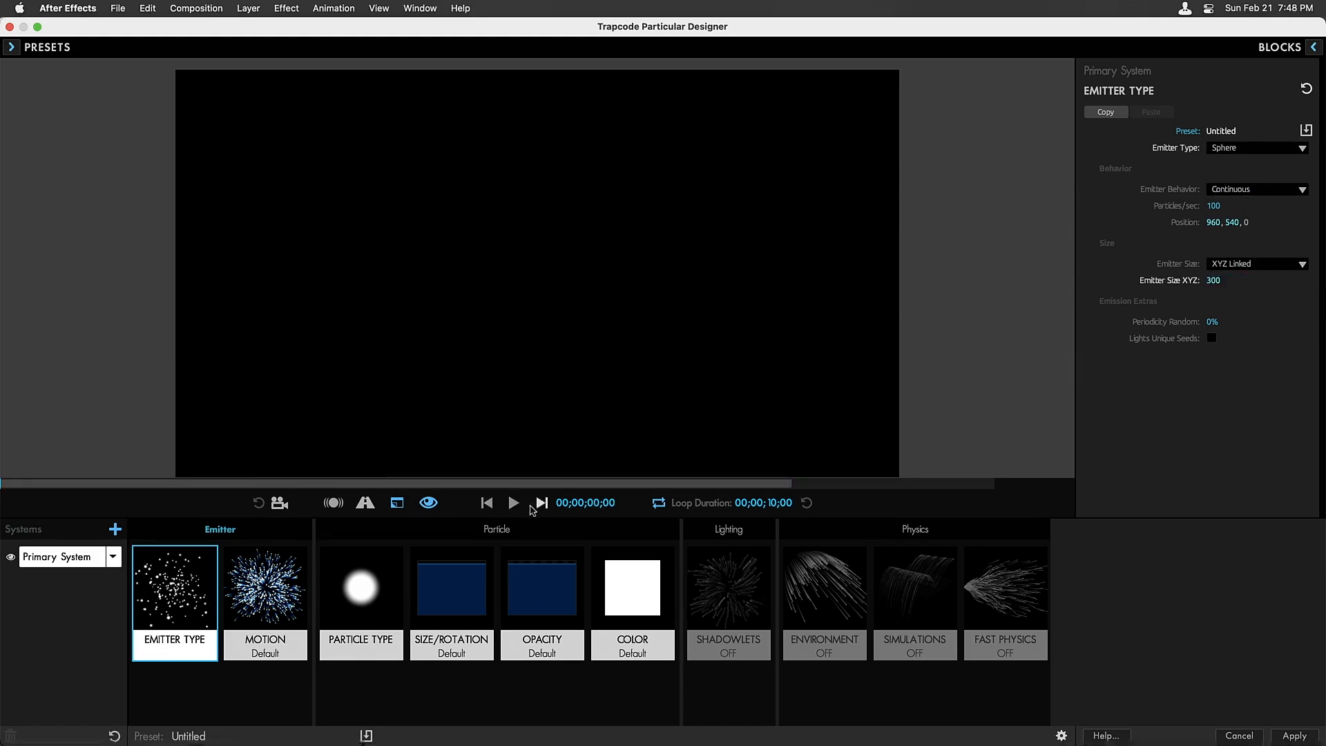
{"action": "left_click", "coordinate": [513, 502]}
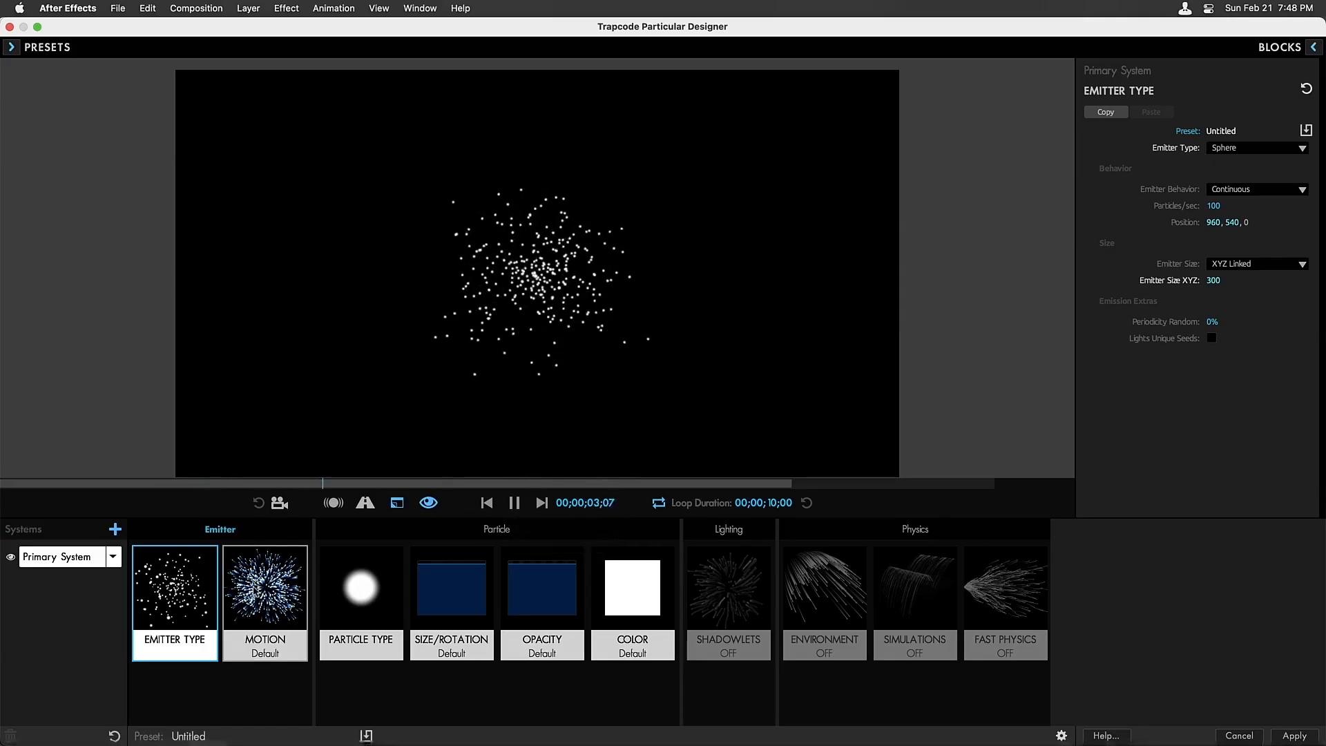
Set the emitter's motion direction to Directional with an X Rotation of 90°
{"action": "left_click", "coordinate": [253, 591]}
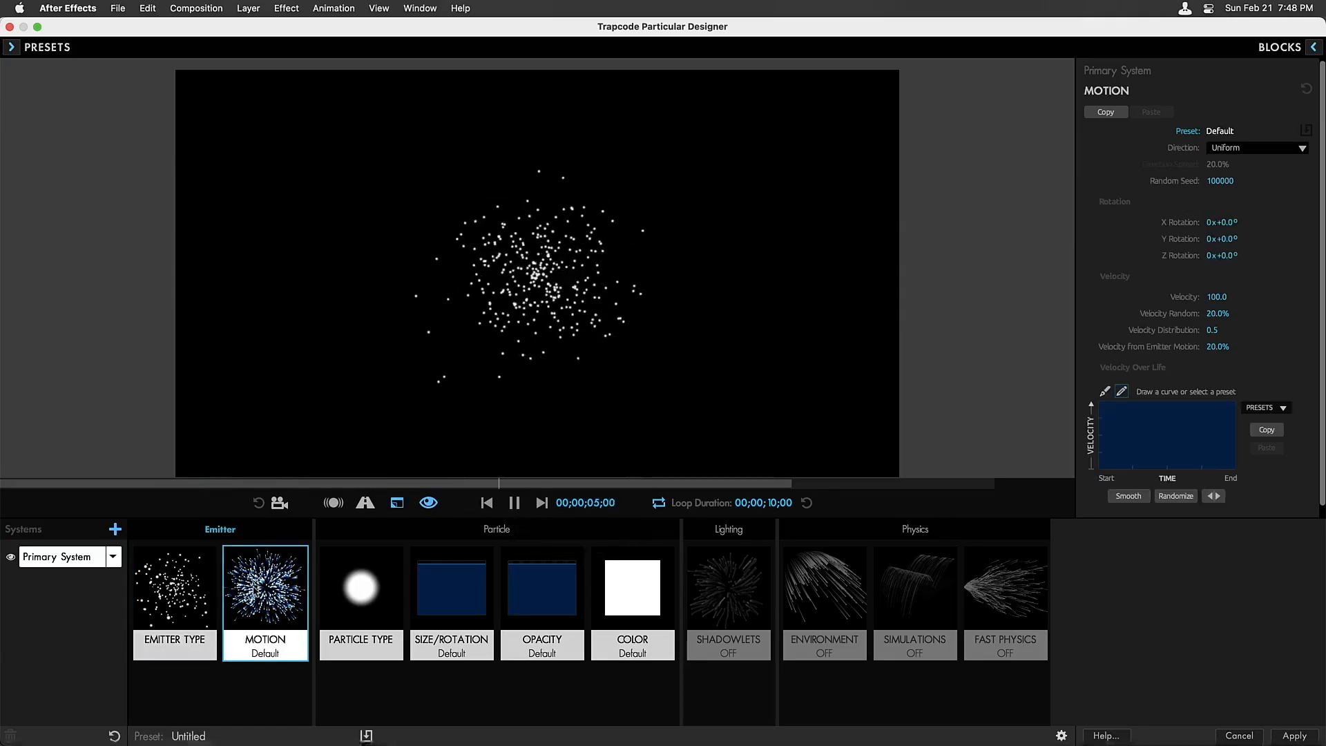
{"action": "left_click", "coordinate": [1236, 147]}
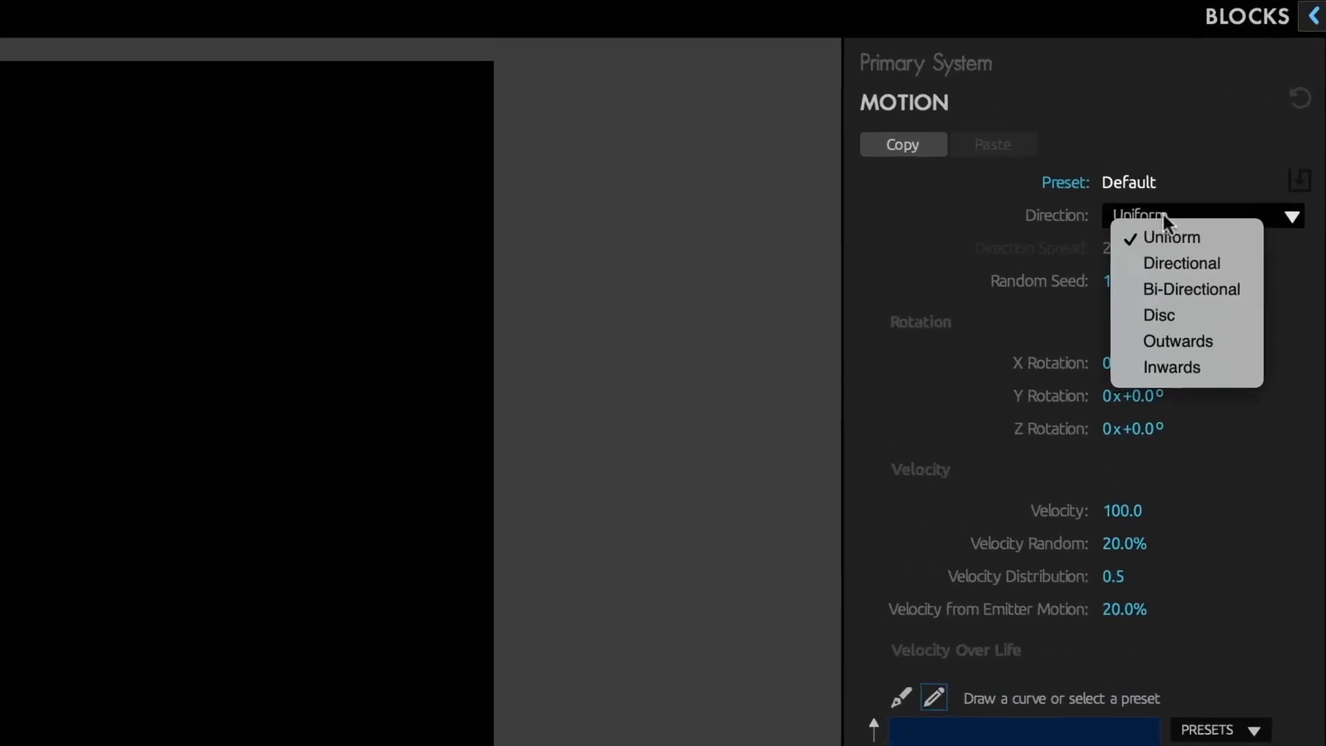
{"action": "left_click", "coordinate": [1163, 262]}
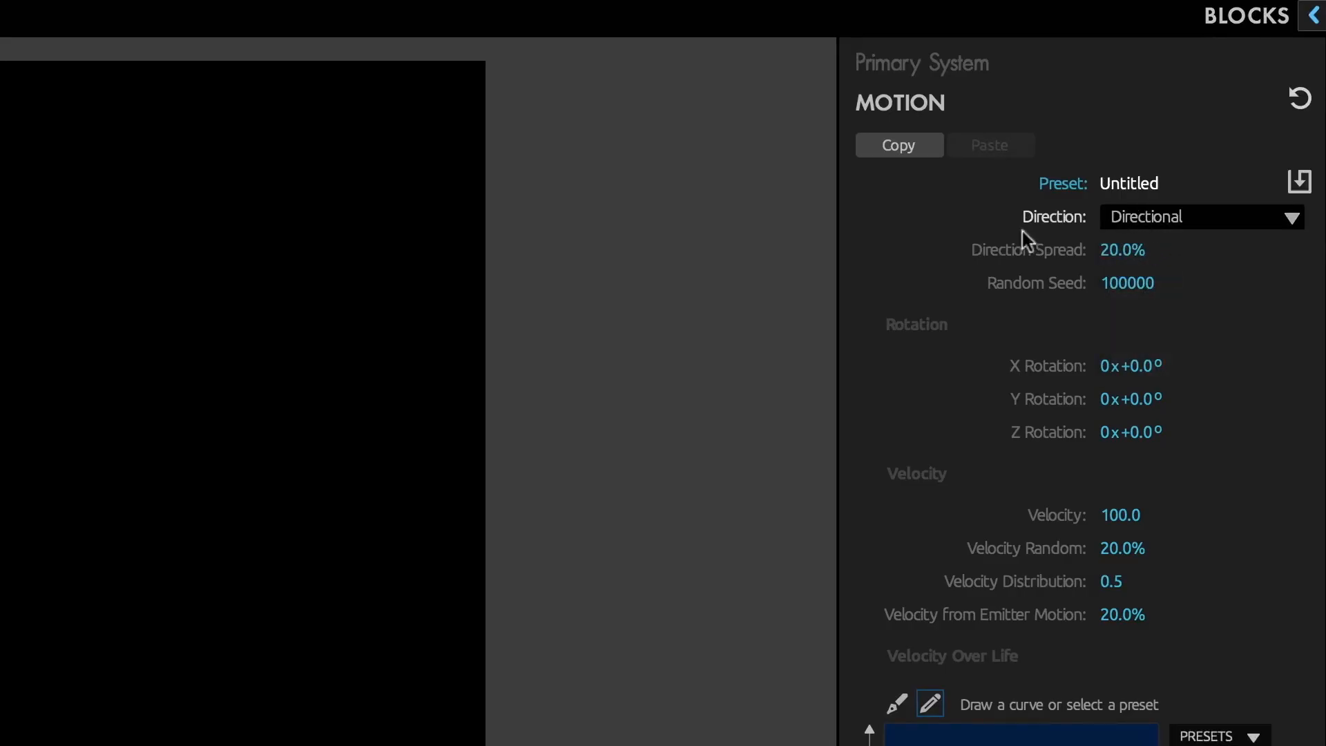
{"action": "left_click", "coordinate": [1146, 366]}
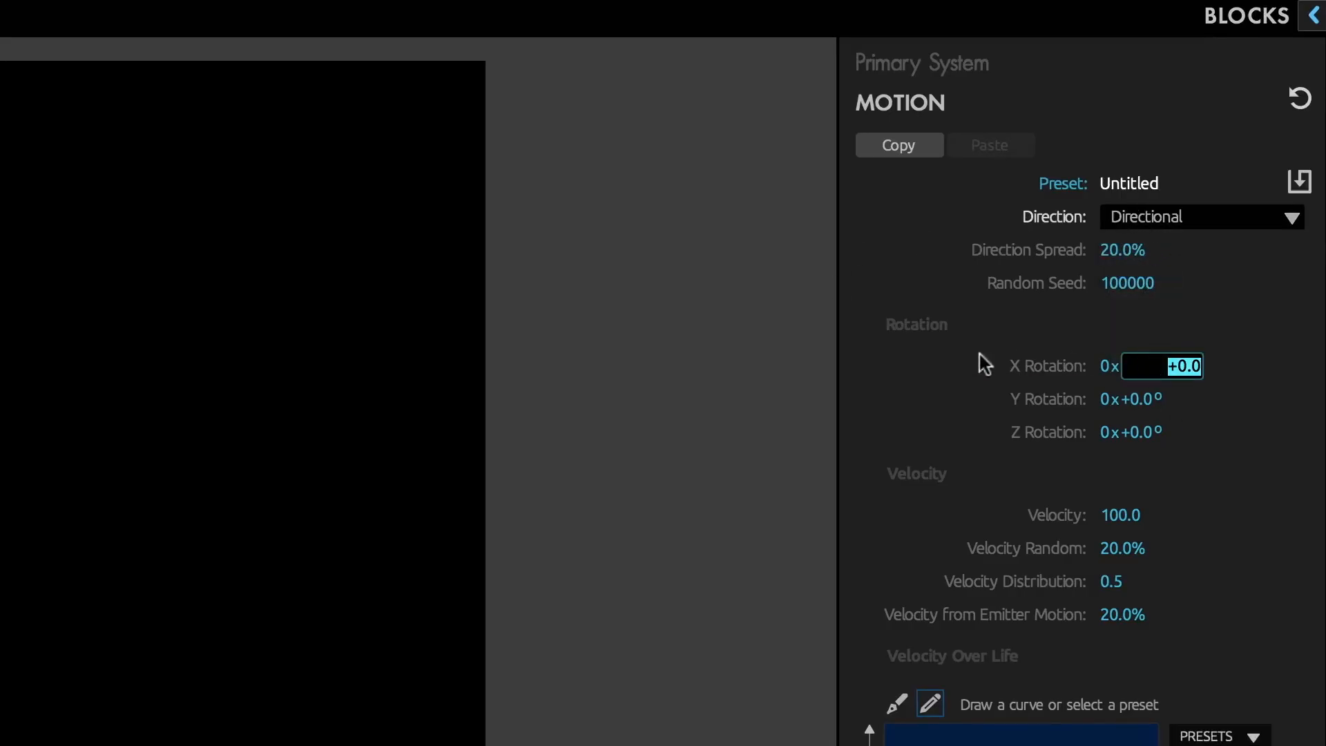
{"action": "type", "text": "90"}
{"action": "key", "text": "Return"}
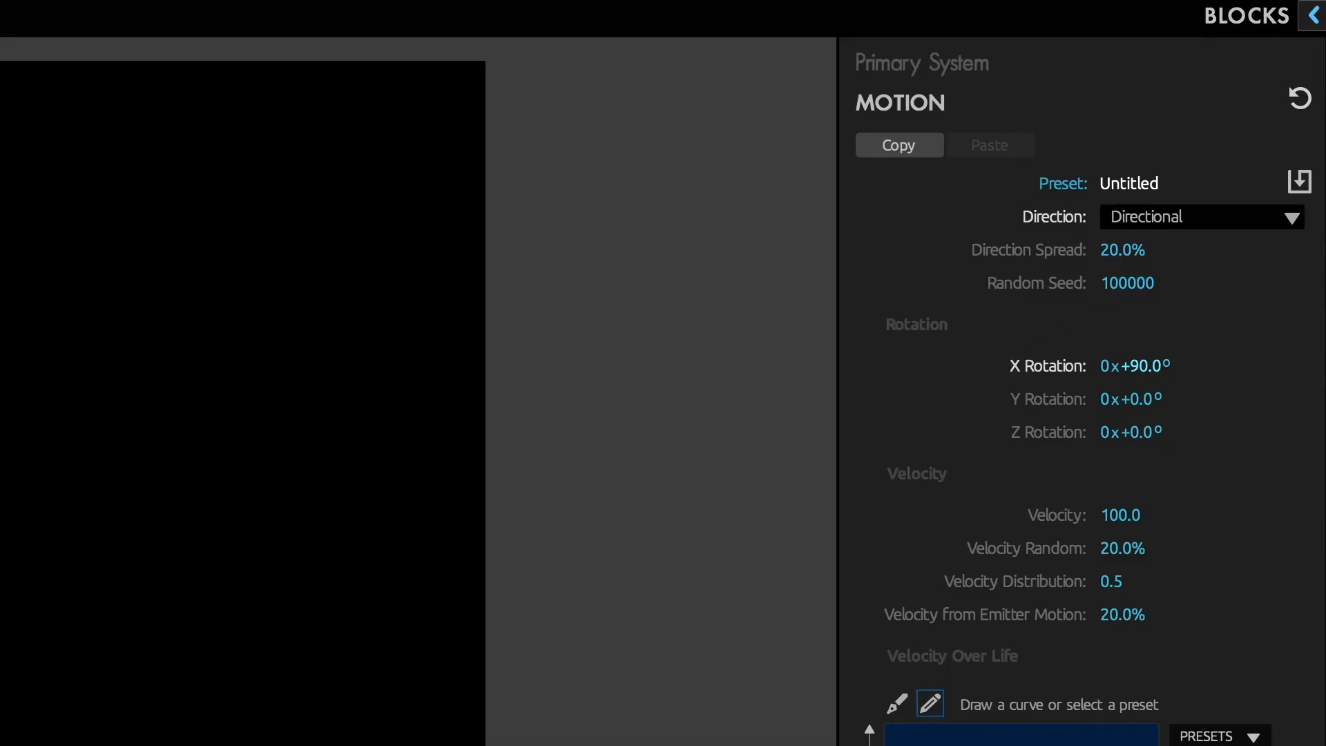
Set the motion's Direction Spread to 30%
{"action": "left_click", "coordinate": [1126, 252]}
{"action": "type", "text": "30"}
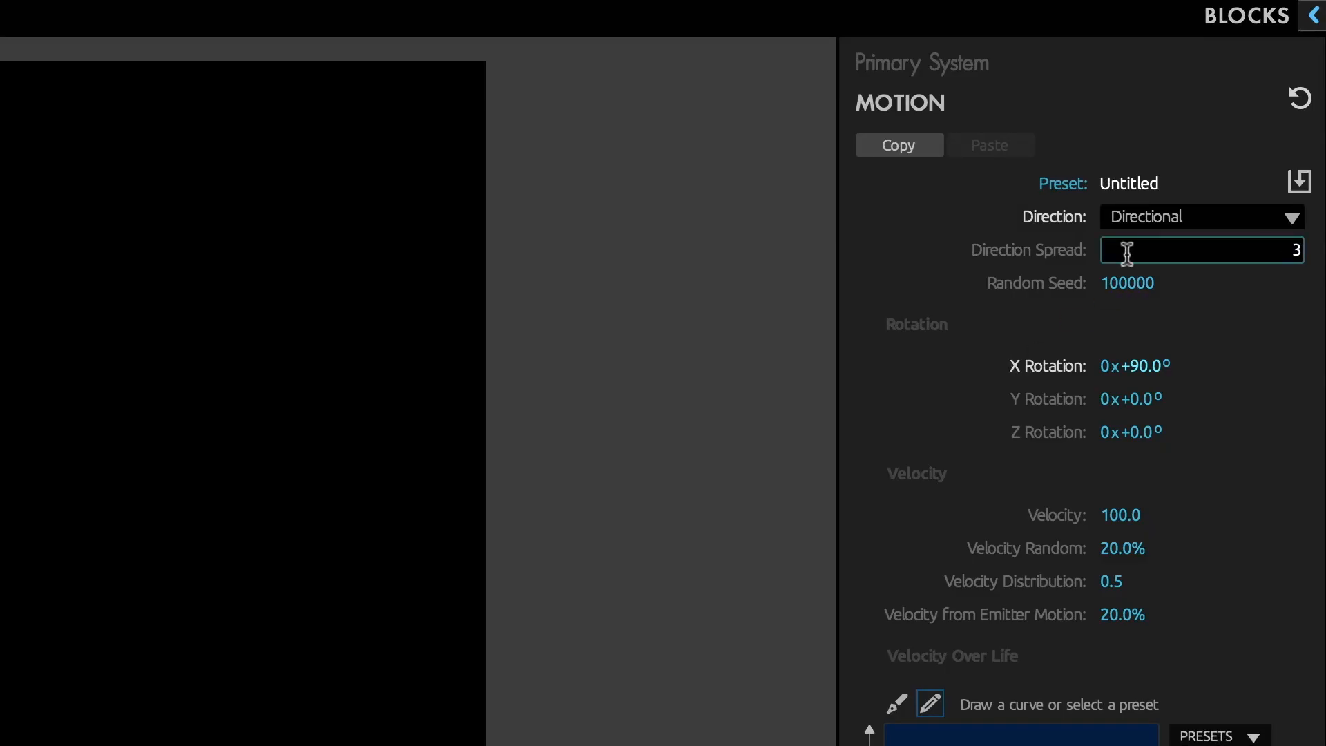
{"action": "key", "text": "Return"}
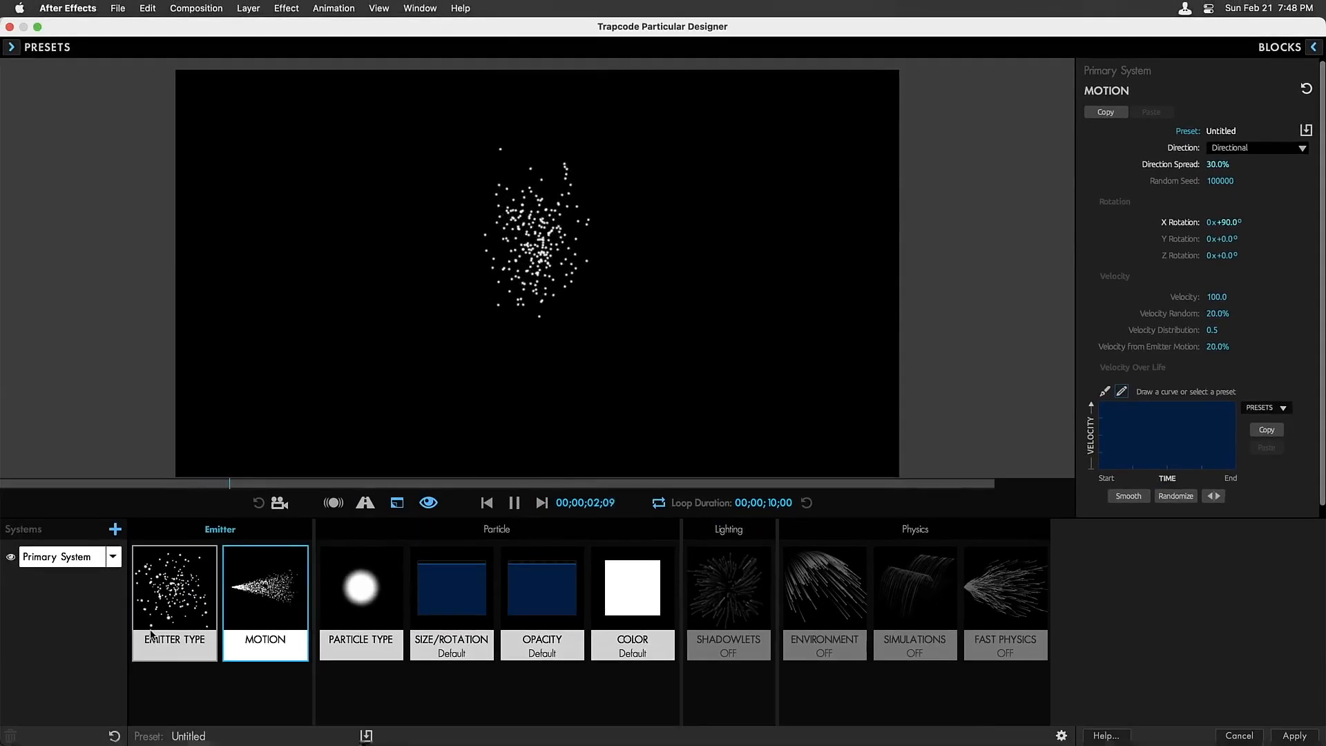
Move the emitter position down to the lower edge of the frame
{"action": "left_click", "coordinate": [51, 645]}
{"action": "left_click_drag", "start_coordinate": [1224, 230], "coordinate": [1298, 230]}
Set the particles' life to 1.2 seconds
{"action": "left_click", "coordinate": [360, 594]}
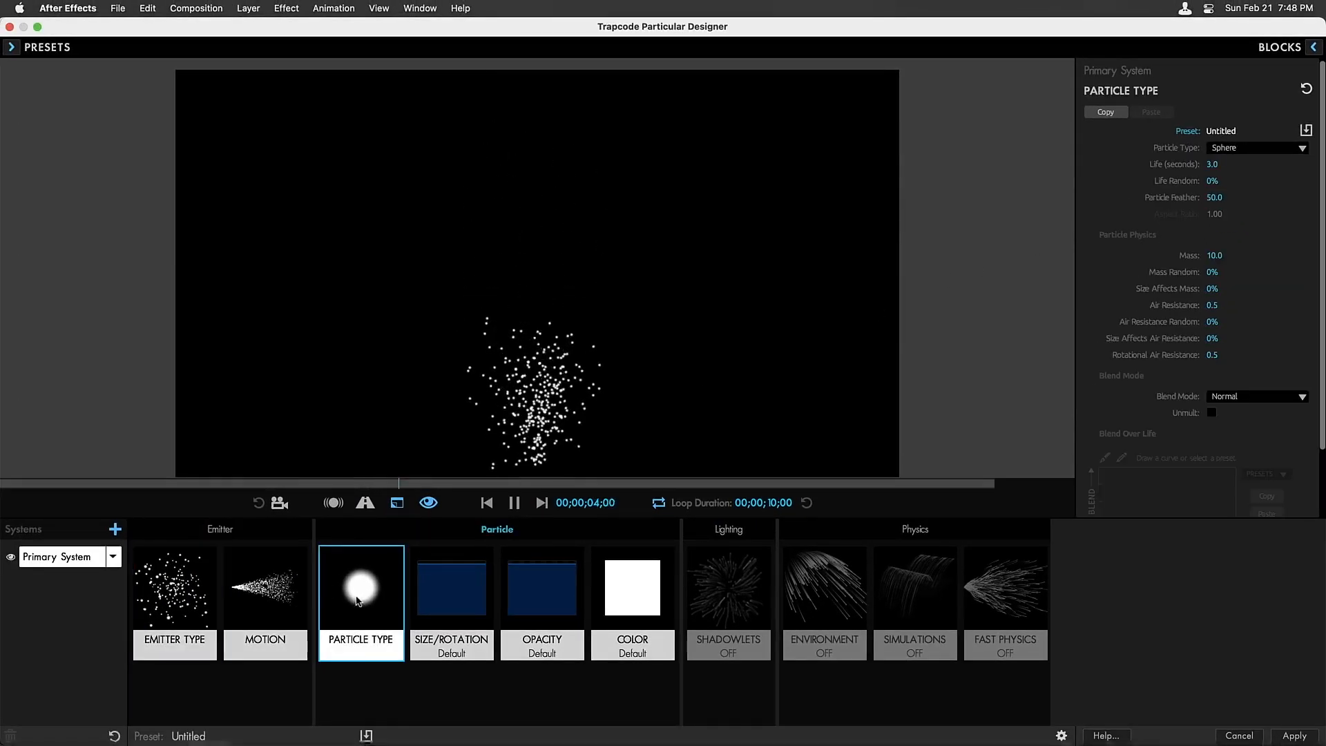
{"action": "left_click", "coordinate": [1214, 165]}
{"action": "type", "text": "1.2"}
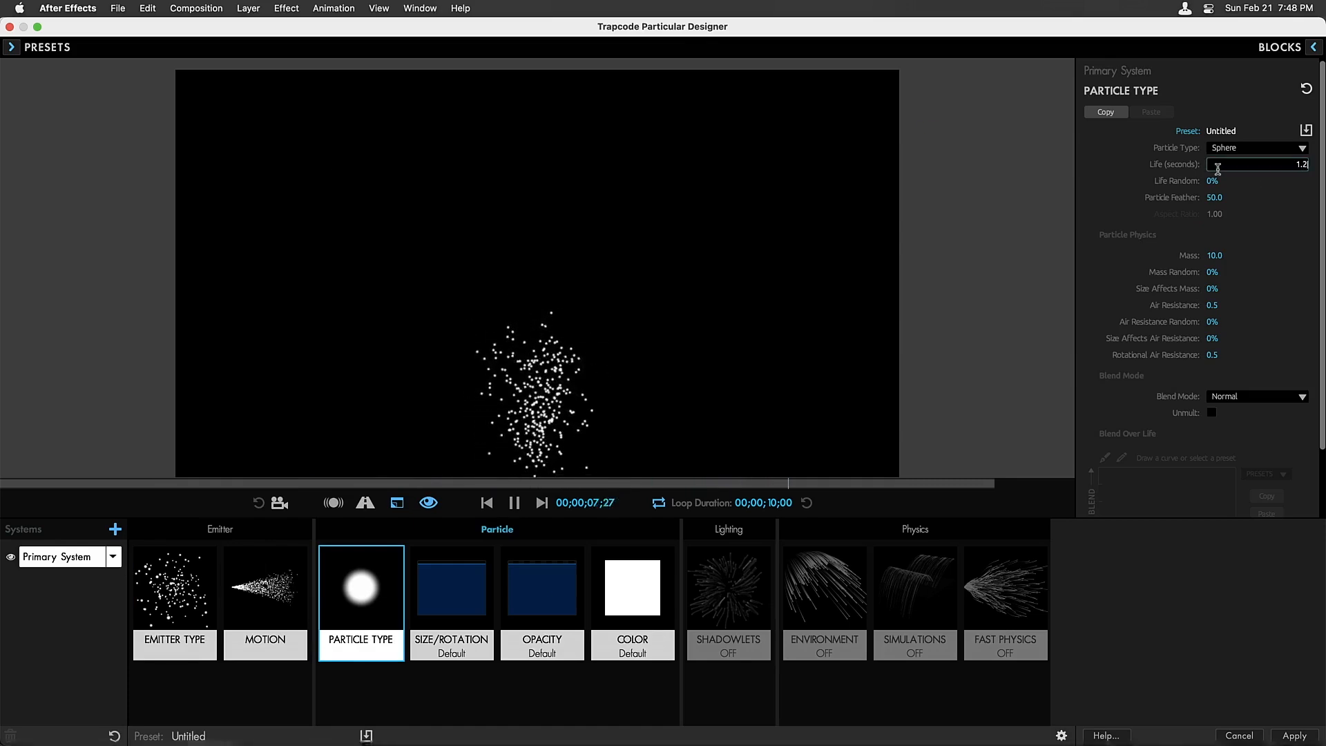
{"action": "key", "text": "Return"}
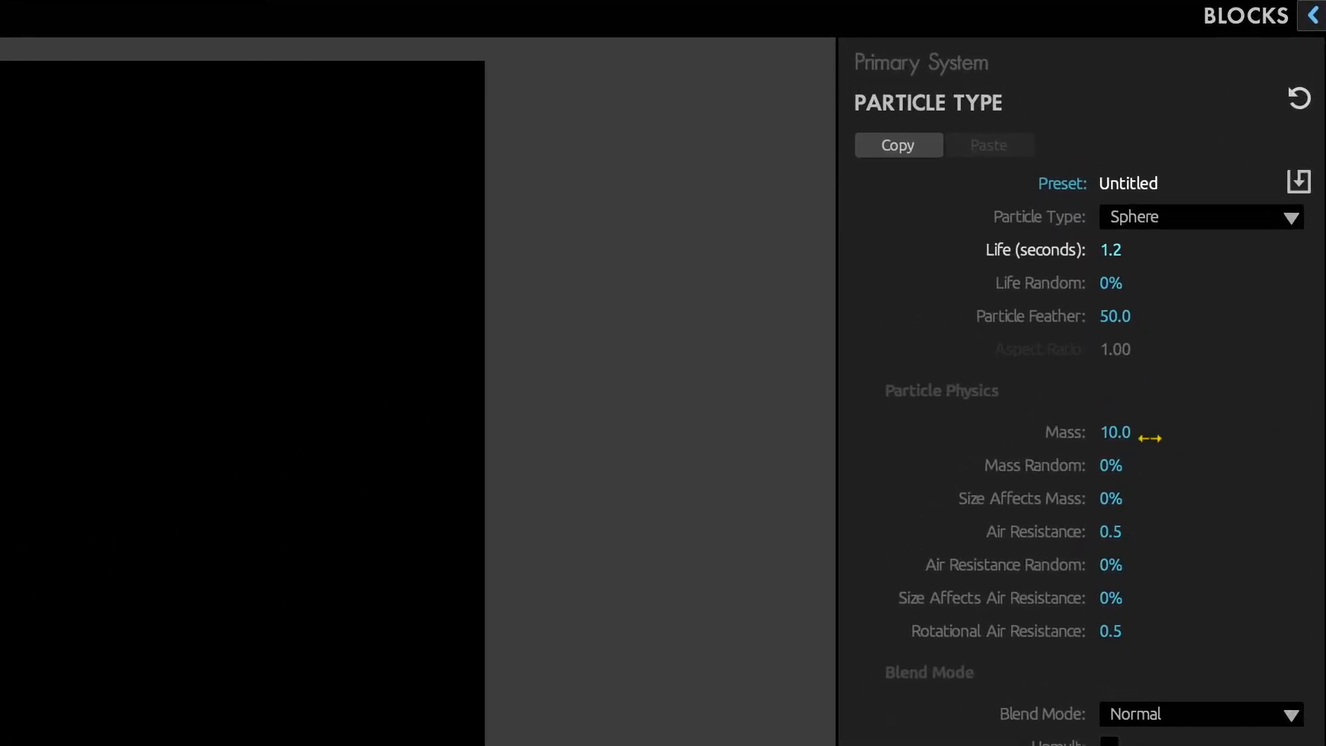
Set the particles' Mass to 1, Mass Random to 50% and Size Affects Mass to 100%
{"action": "left_click", "coordinate": [1115, 433]}
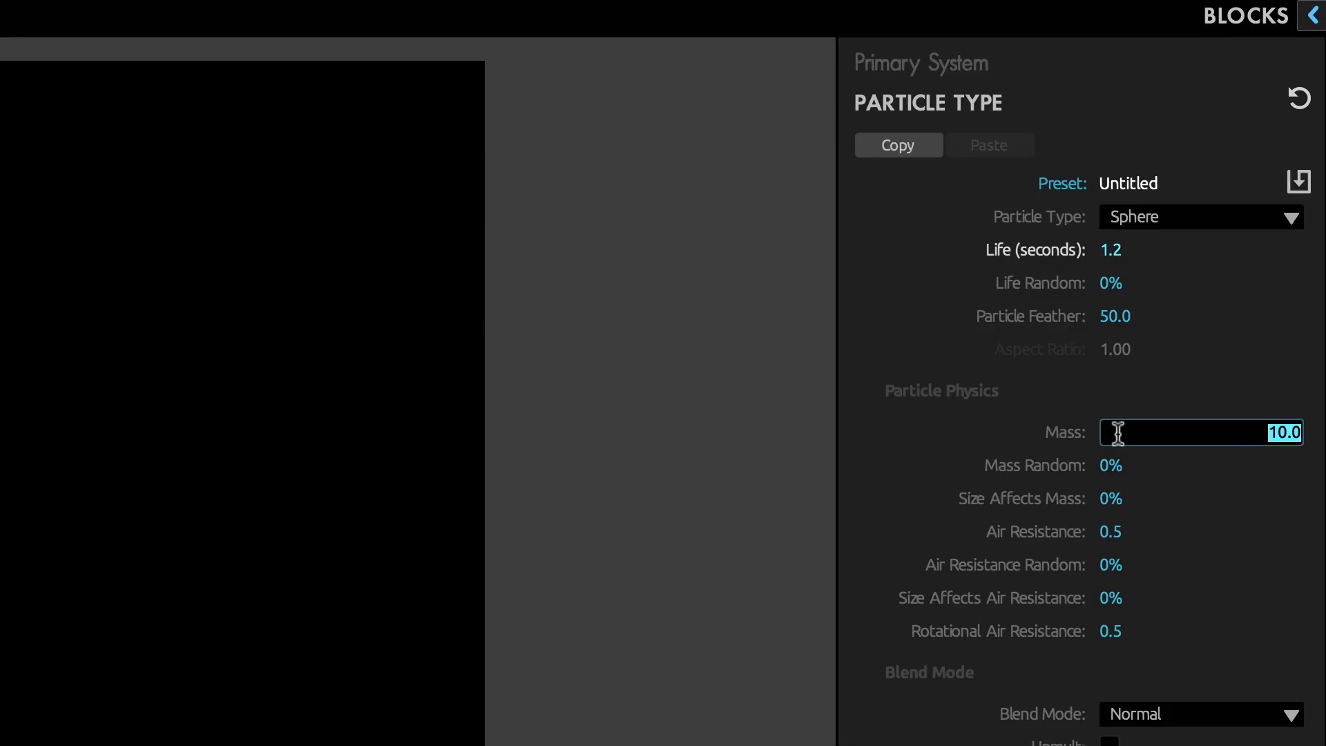
{"action": "type", "text": "1"}
{"action": "key", "text": "Return"}
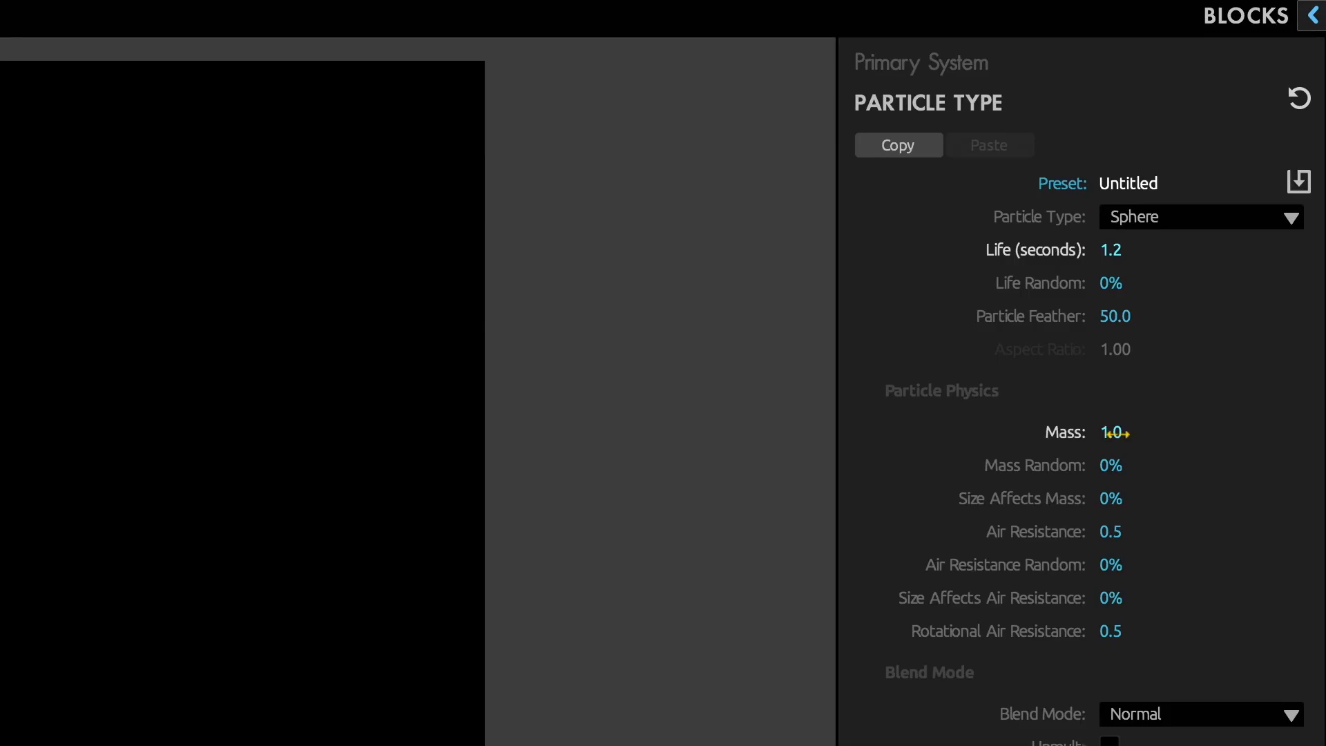
{"action": "left_click", "coordinate": [1110, 466]}
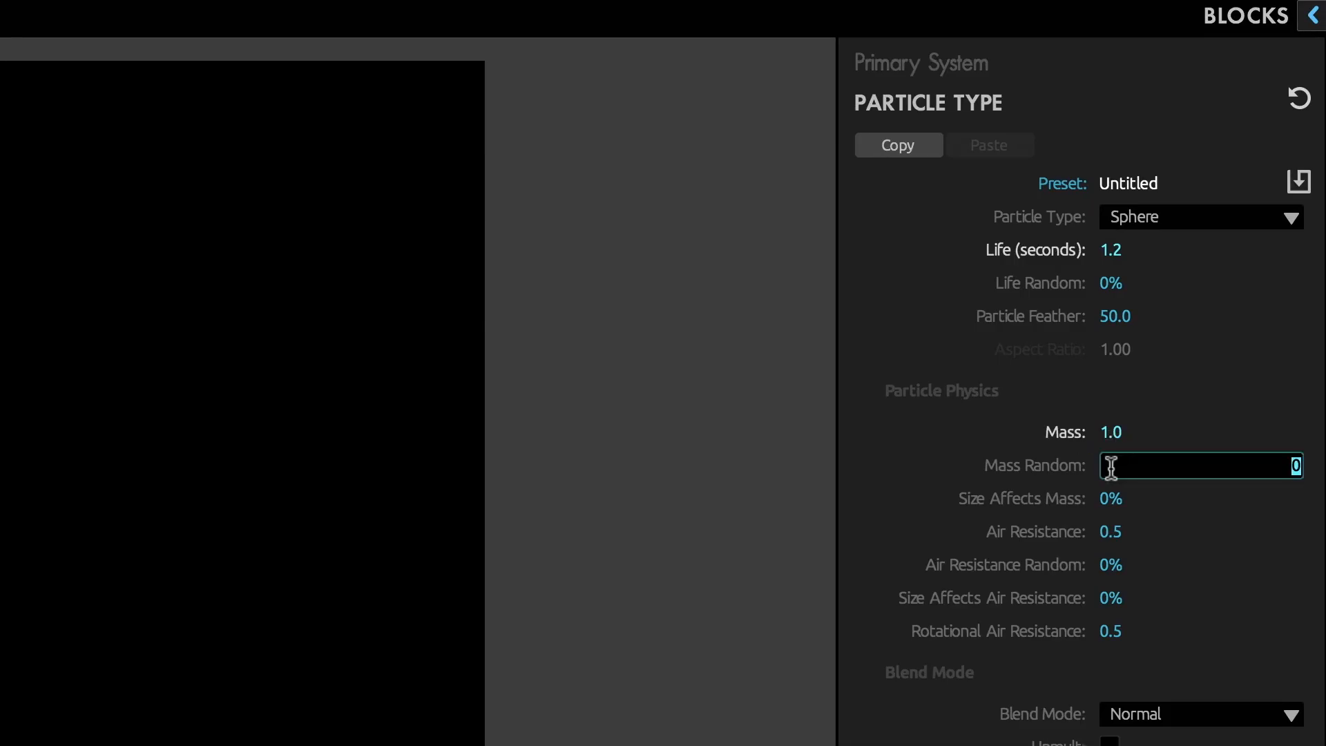
{"action": "key", "text": "Return"}
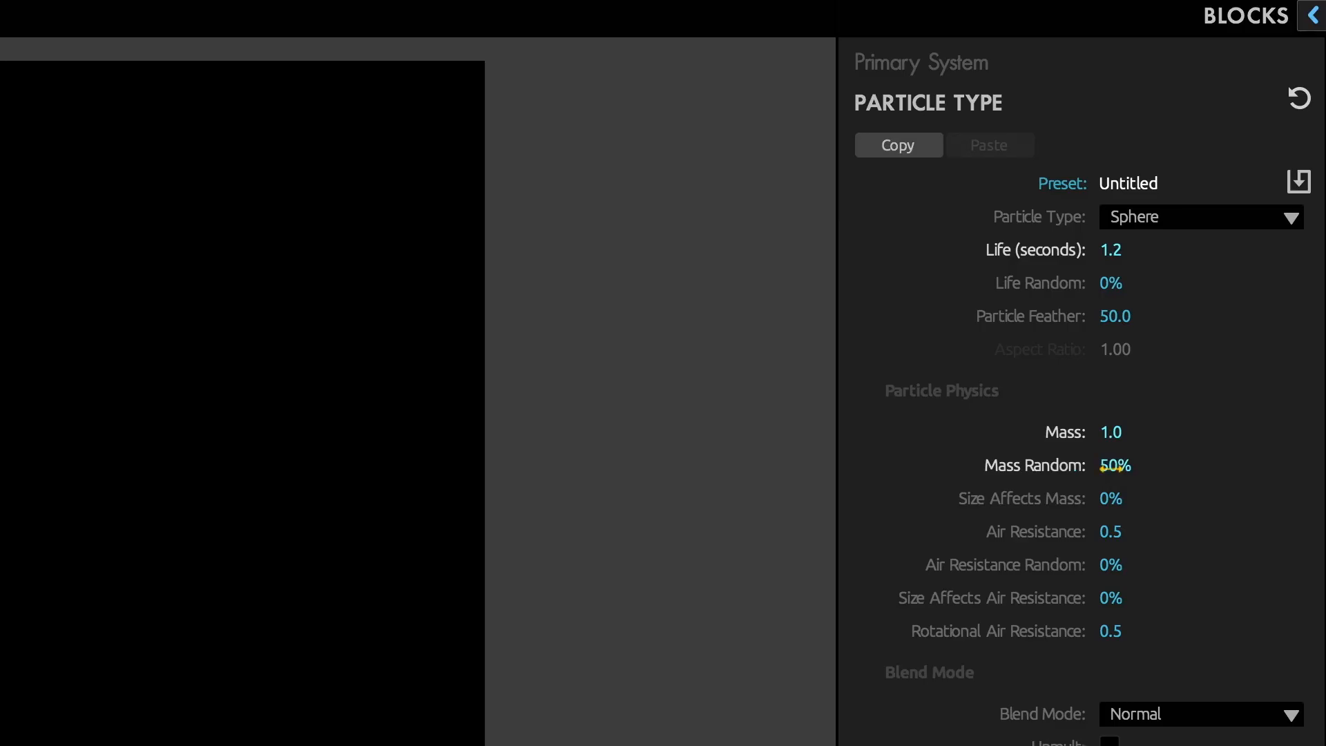
{"action": "left_click", "coordinate": [1105, 500]}
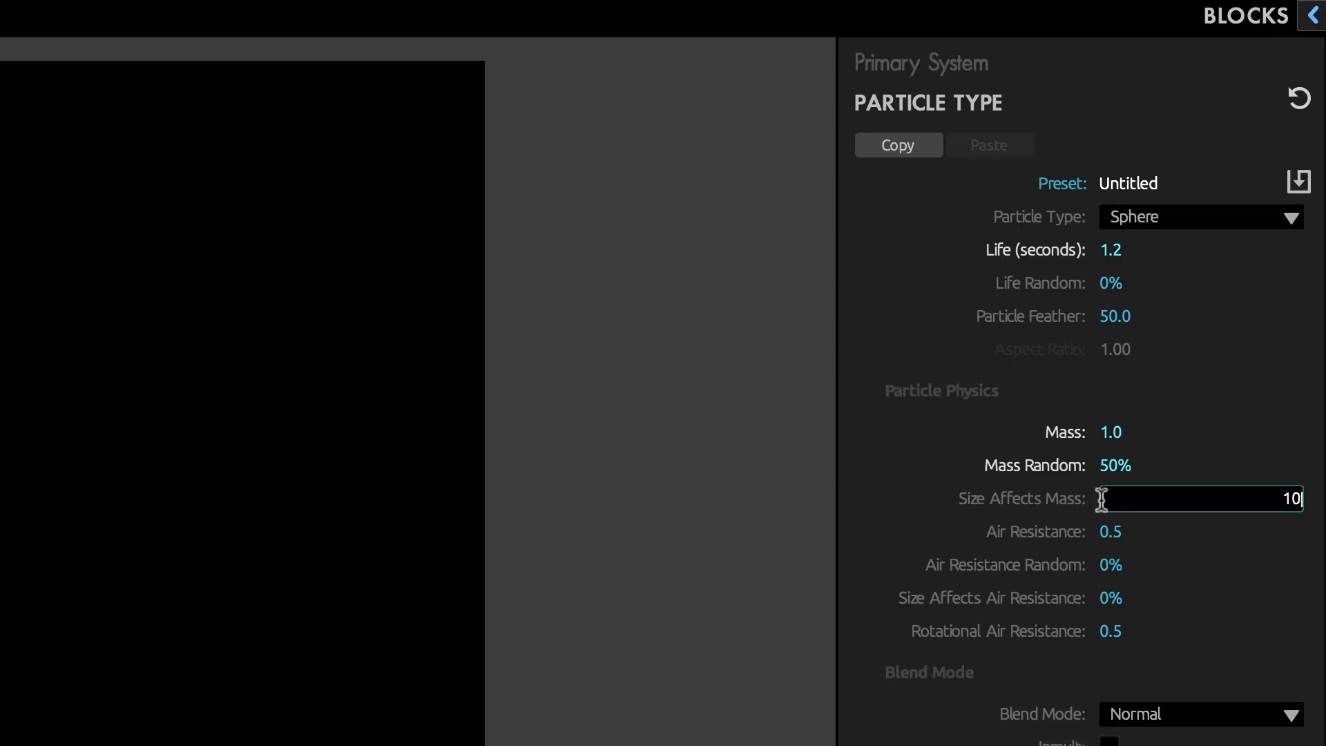
{"action": "key", "text": "Return"}
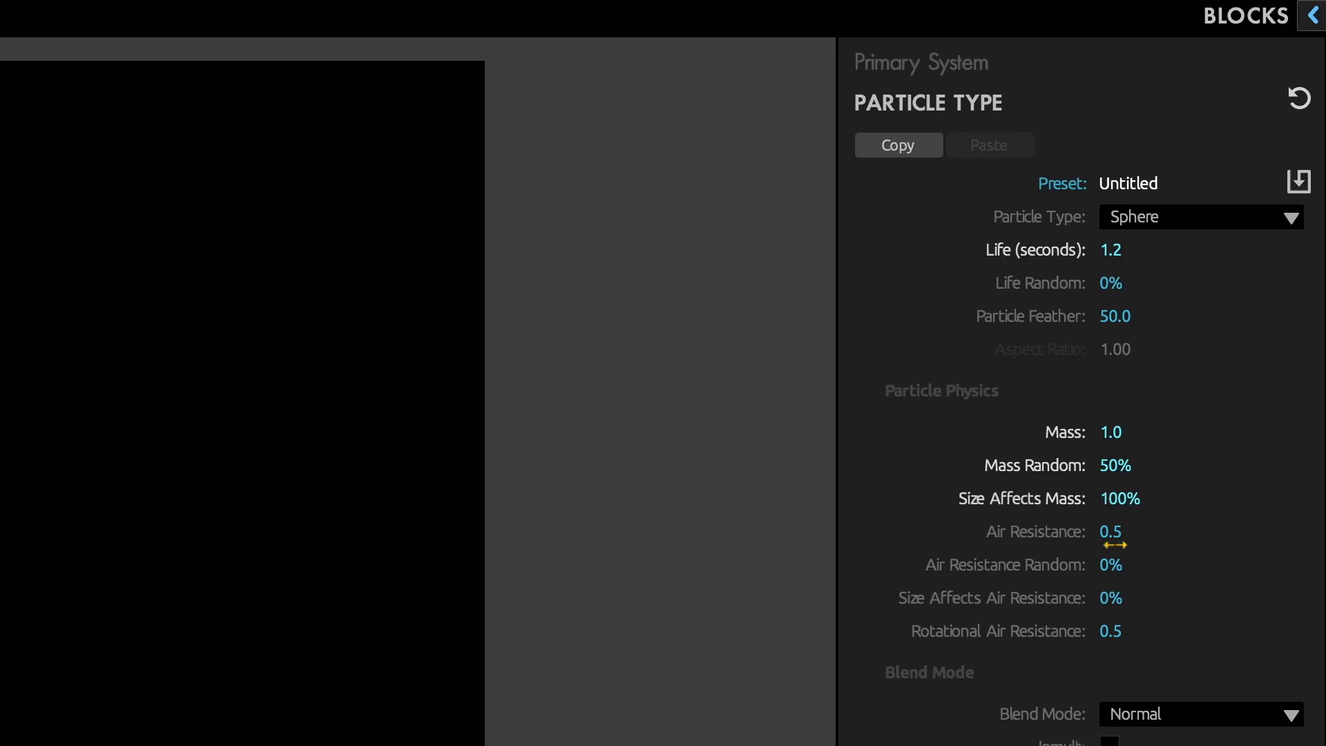
Set the particles' Air Resistance to 2
{"action": "left_click", "coordinate": [1111, 533]}
{"action": "type", "text": "2"}
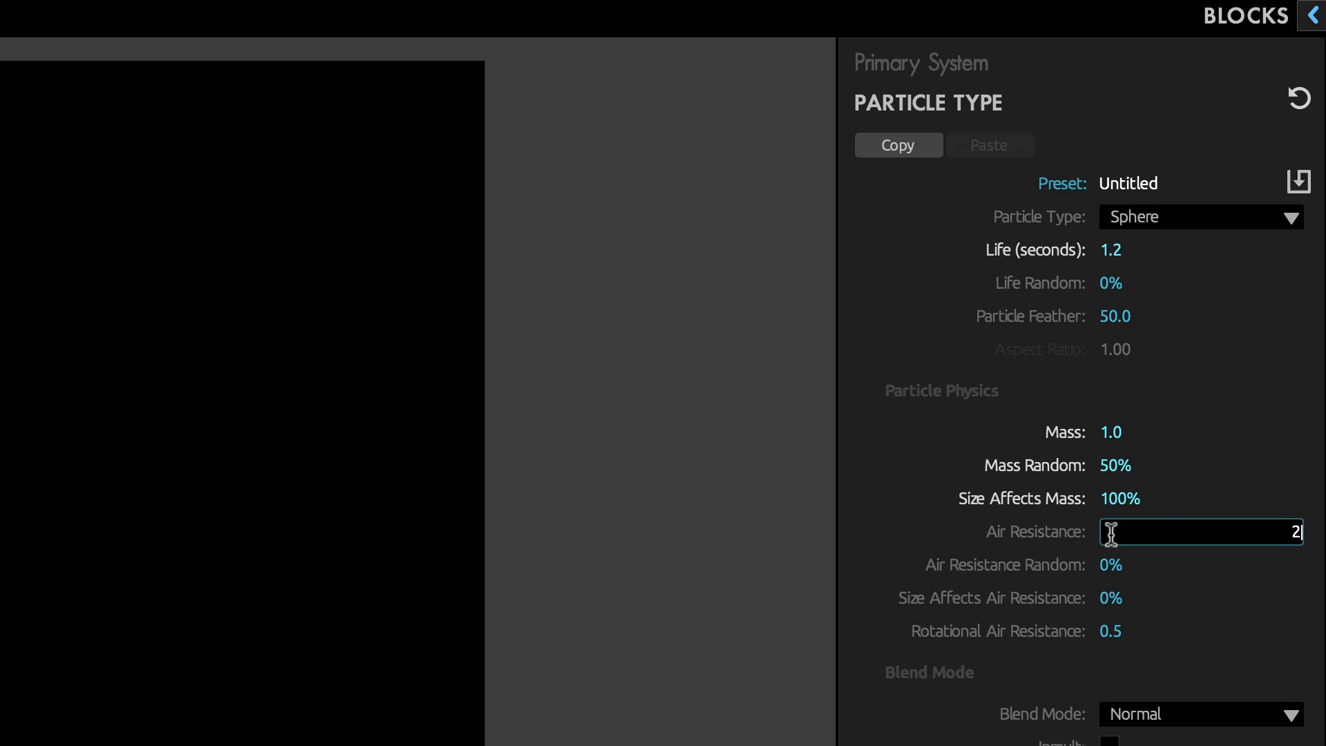
{"action": "key", "text": "Return"}
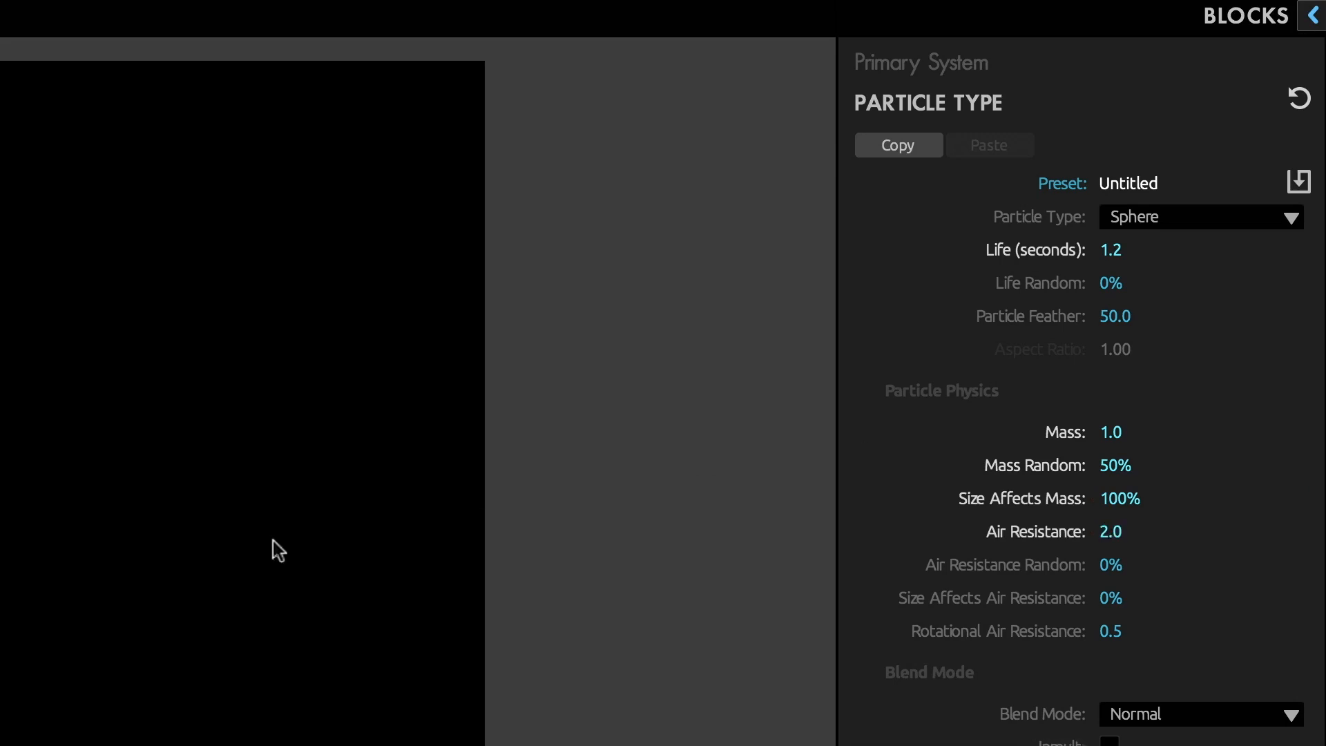
Set the particles' Air Resistance Random to 45% and the environment's Wind Y to -400
{"action": "left_click_drag", "start_coordinate": [1120, 566], "coordinate": [1141, 566]}
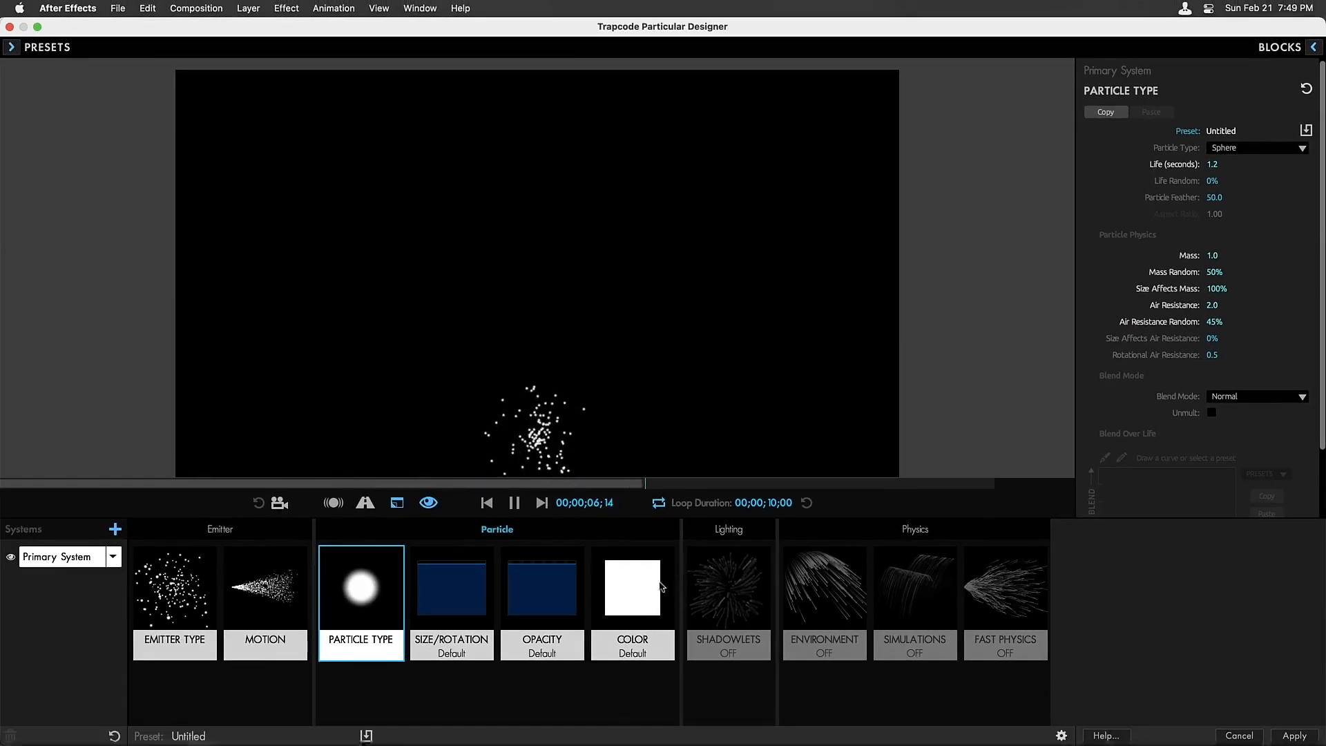
{"action": "left_click", "coordinate": [820, 590]}
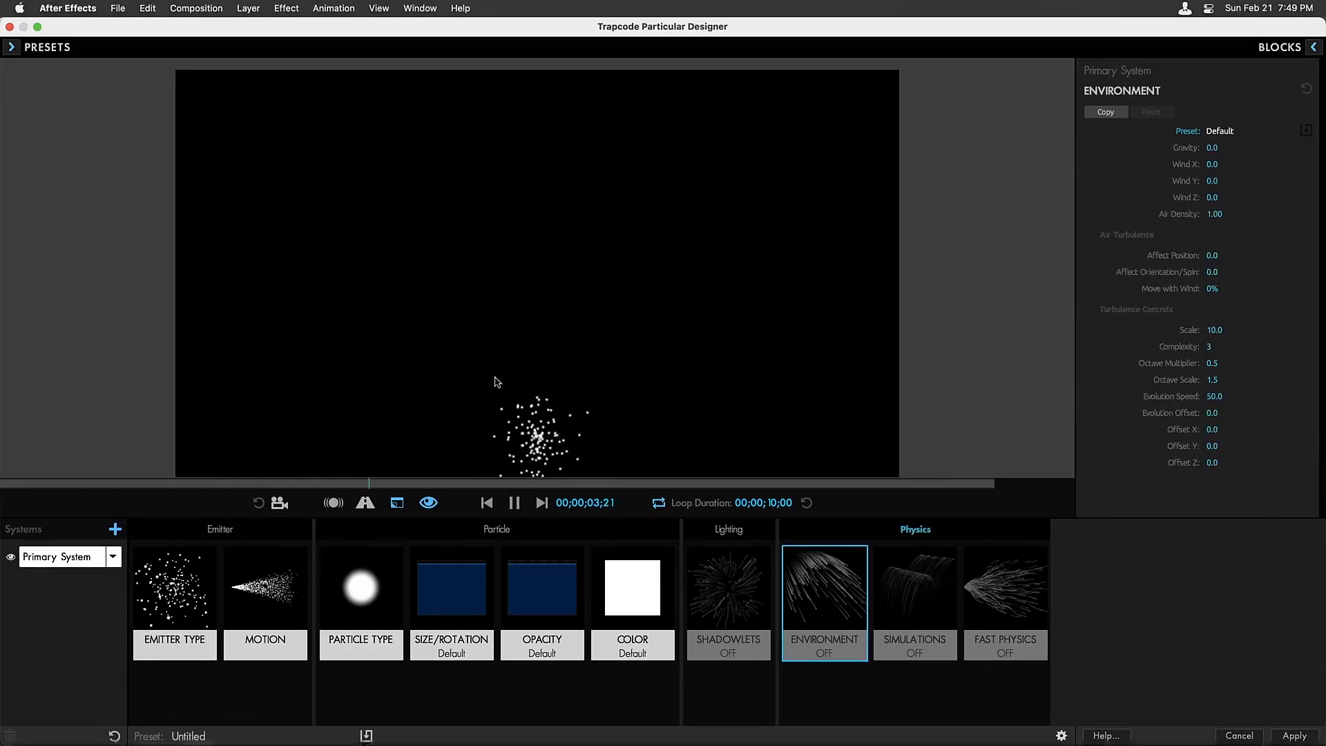
{"action": "left_click_drag", "start_coordinate": [1214, 181], "coordinate": [1105, 181]}
{"action": "left_click", "coordinate": [1209, 180]}
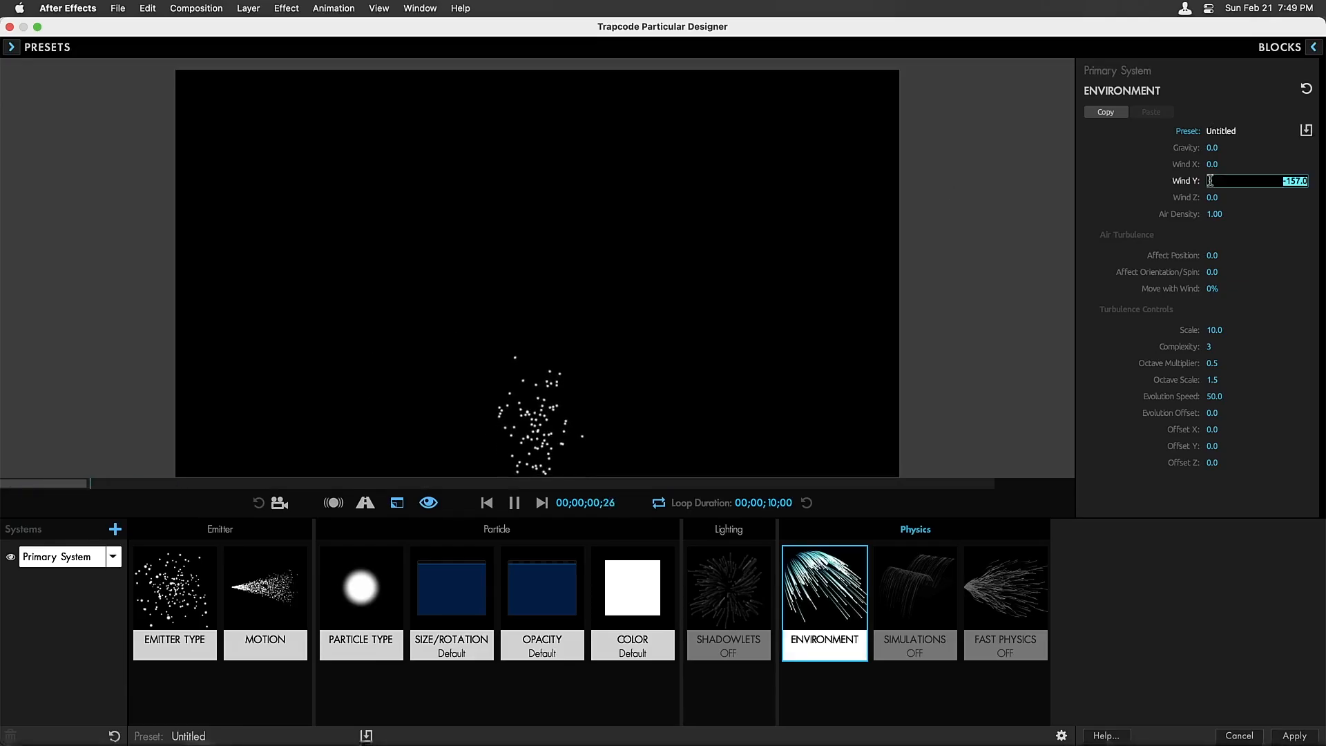
{"action": "type", "text": "-400"}
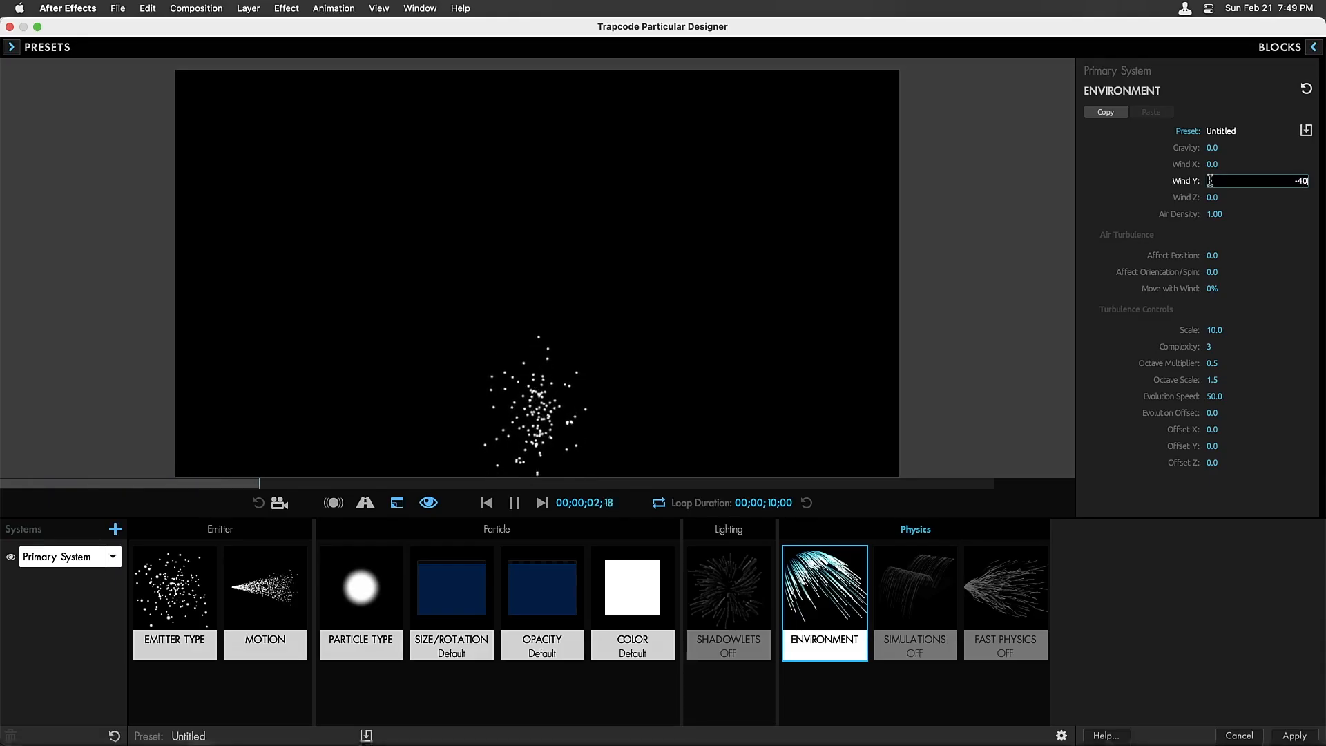
{"action": "key", "text": "Return"}
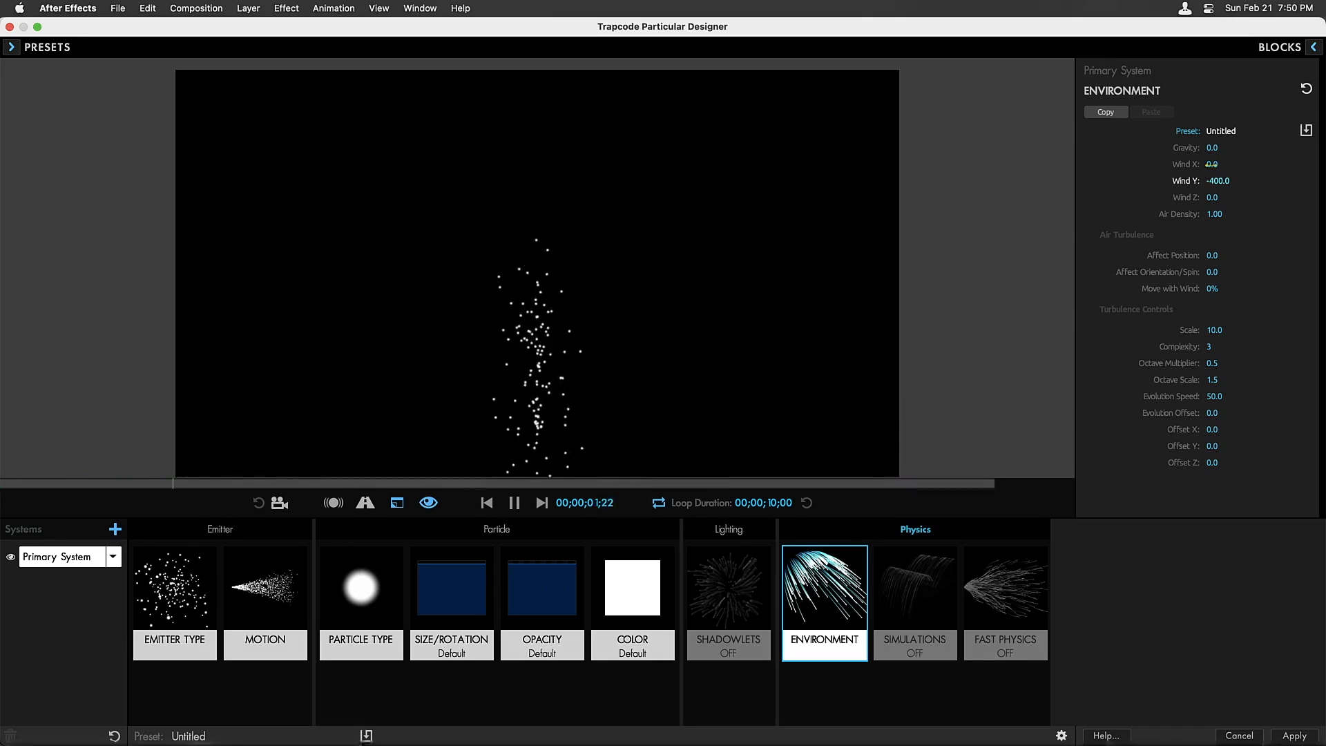
Set the environment's Wind X to 200 so the particles drift sideways
{"action": "left_click_drag", "start_coordinate": [1212, 164], "coordinate": [1325, 164]}
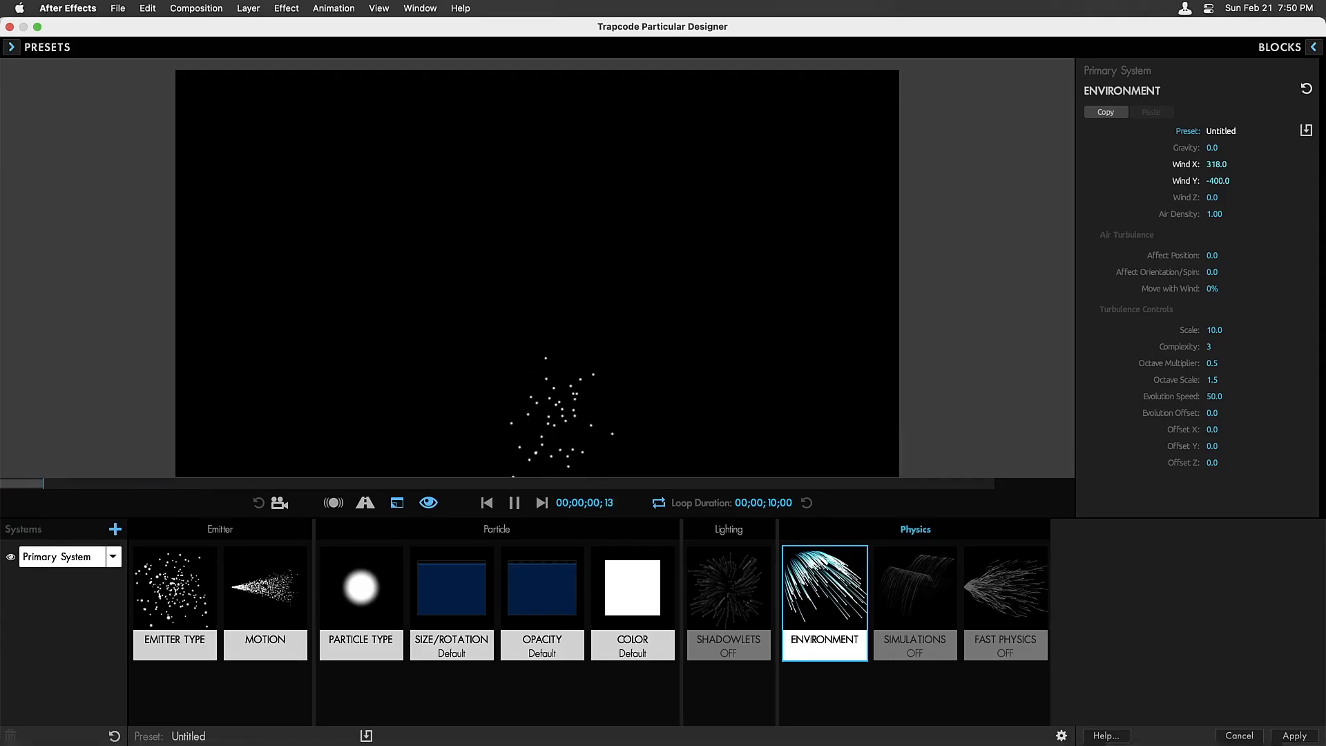
{"action": "left_click", "coordinate": [1210, 164]}
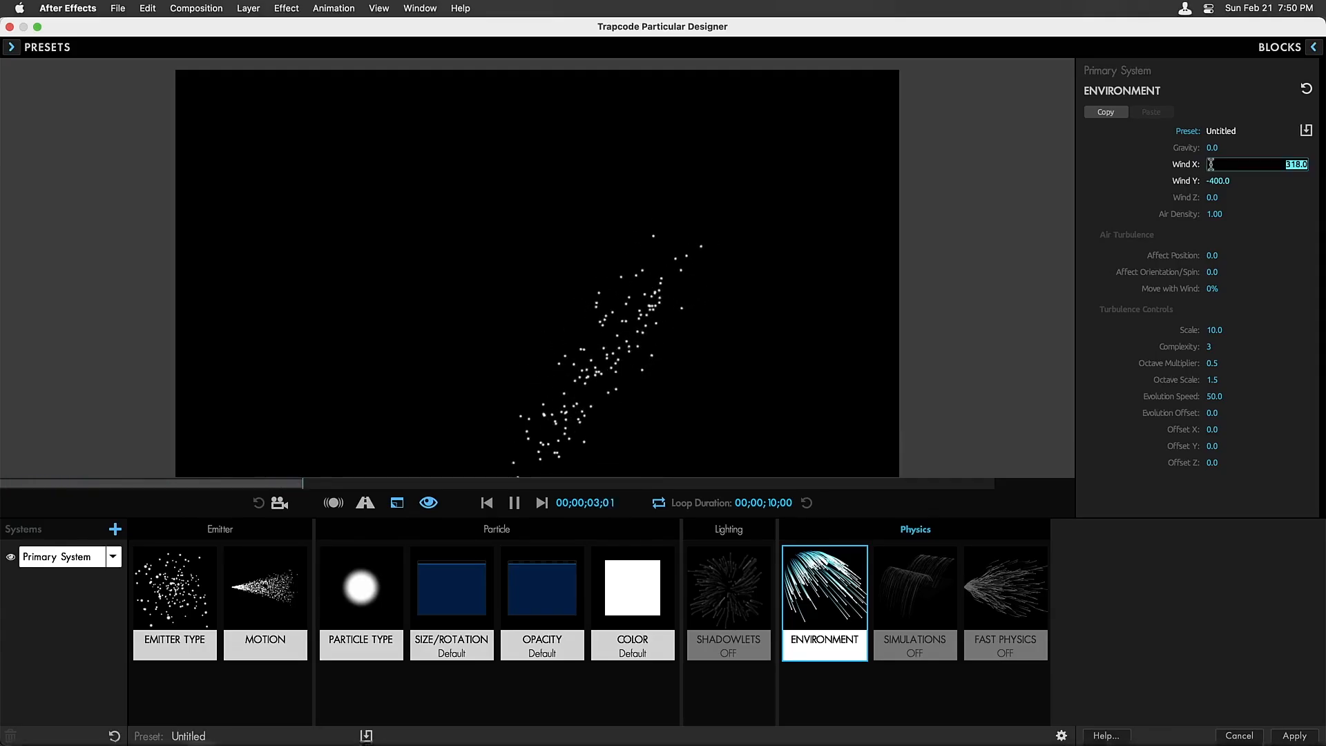
{"action": "type", "text": "200"}
{"action": "key", "text": "Return"}
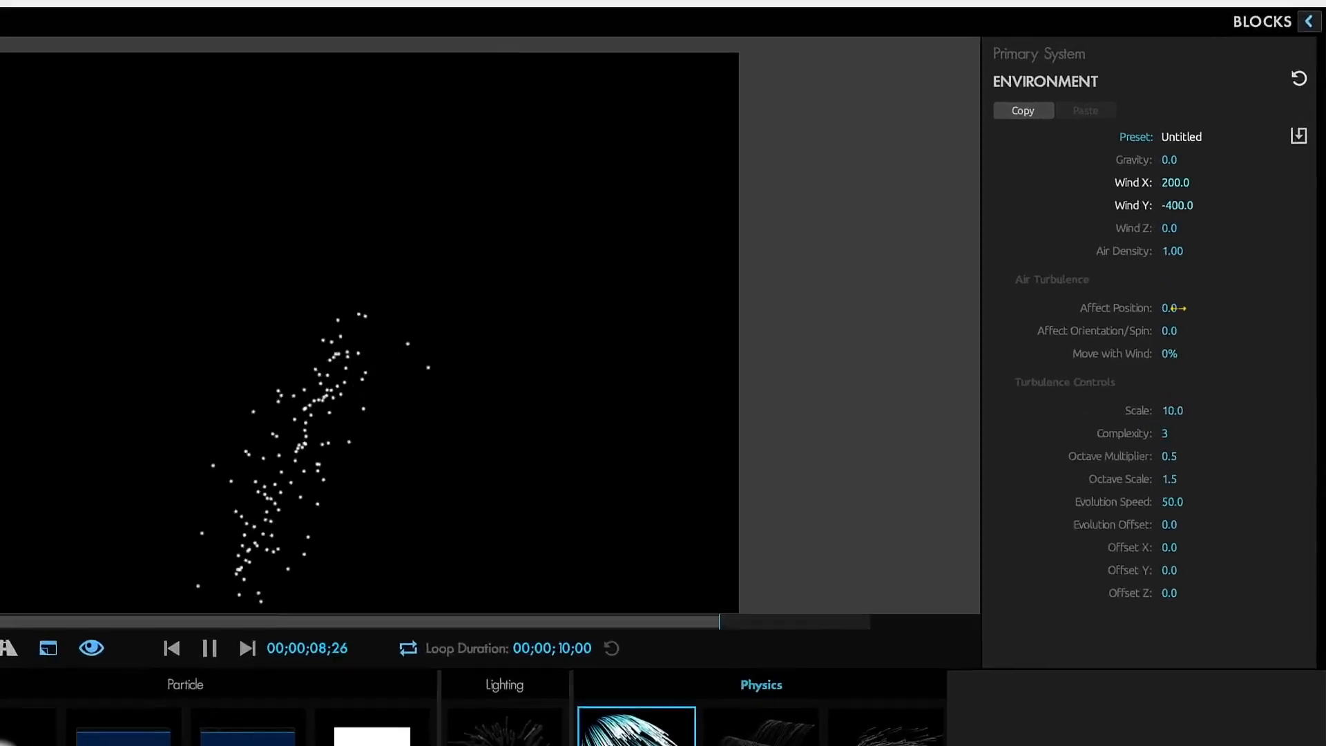
Set the air turbulence's Affect Position to 80 and Move with Wind to 100%
{"action": "left_click", "coordinate": [1218, 255]}
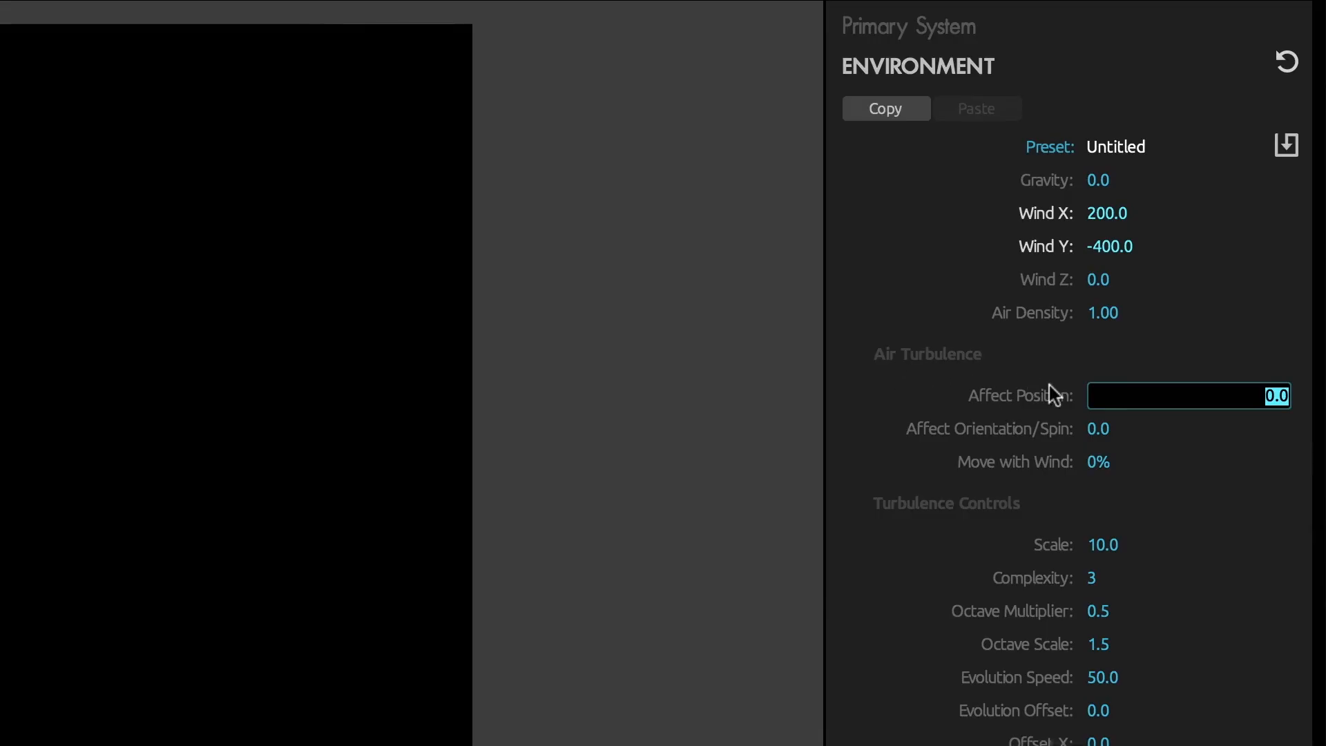
{"action": "type", "text": "30"}
{"action": "key", "text": "Return"}
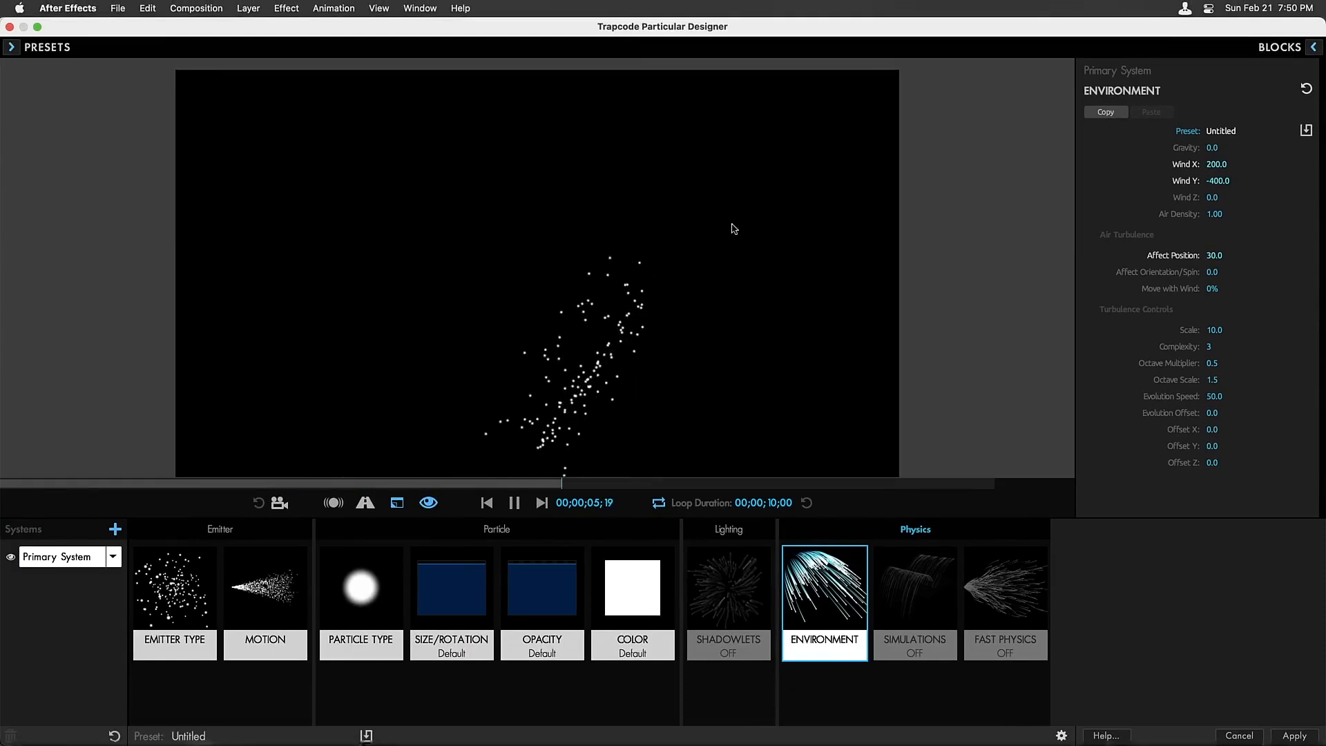
{"action": "left_click", "coordinate": [1213, 254]}
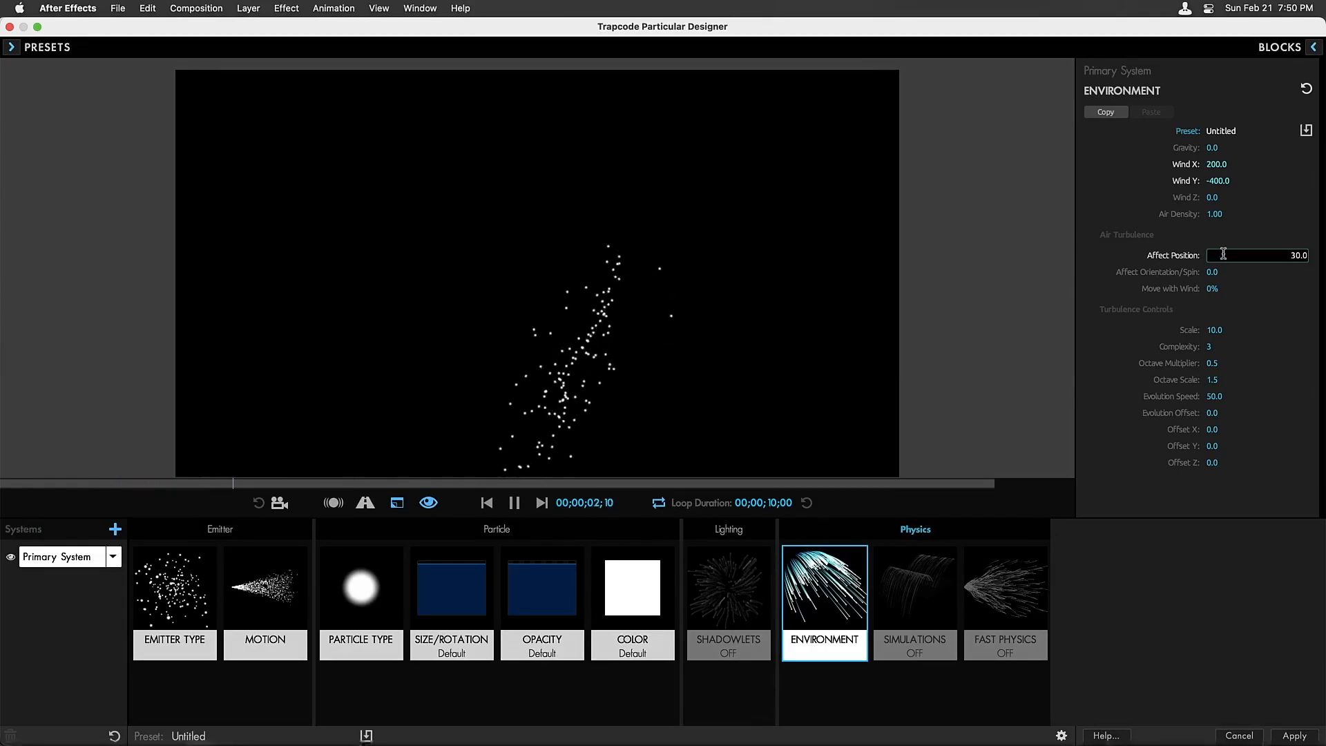
{"action": "type", "text": "80"}
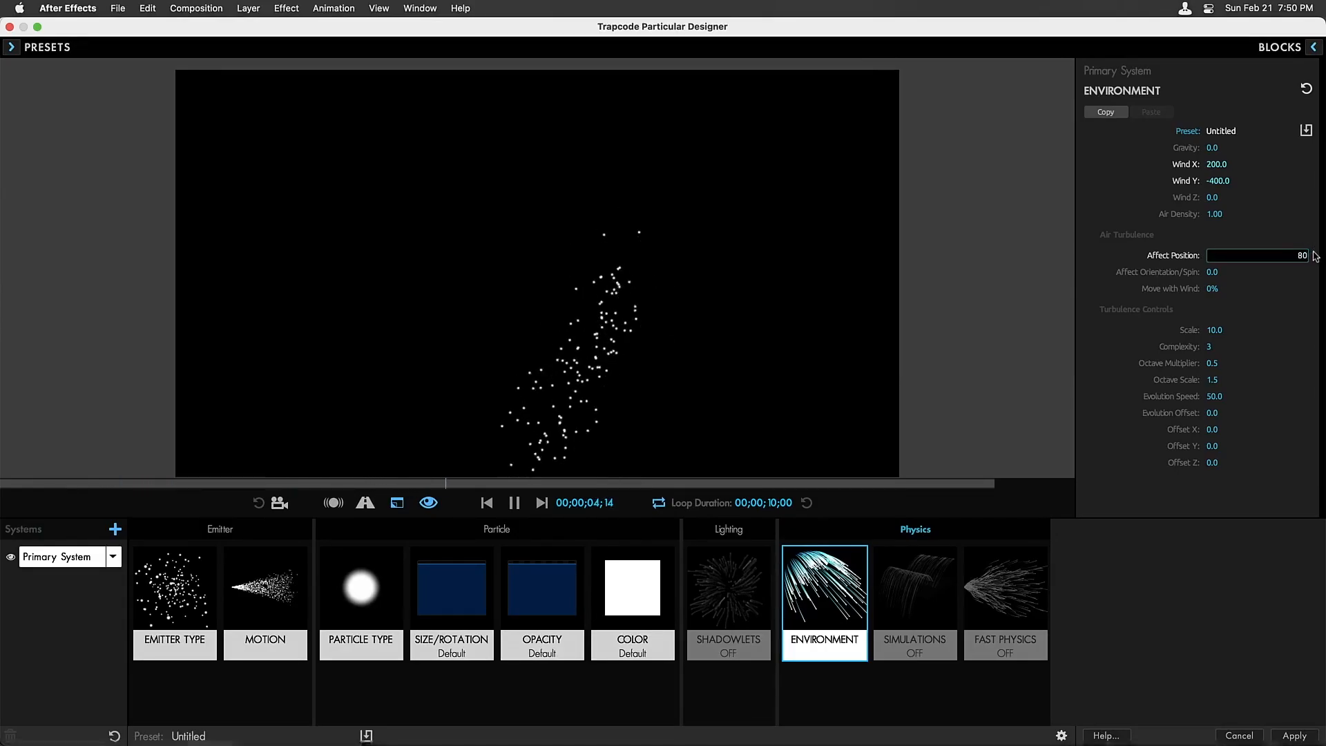
{"action": "key", "text": "Return"}
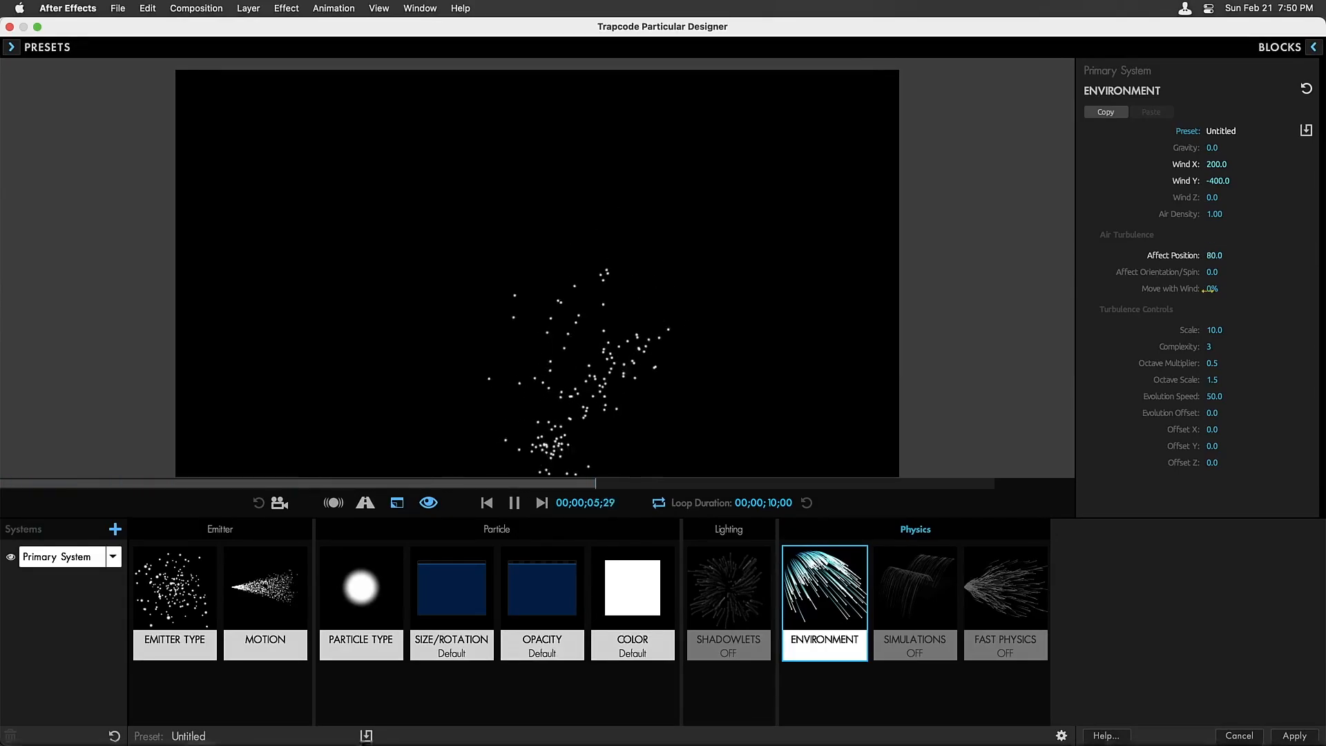
{"action": "left_click_drag", "start_coordinate": [1211, 287], "coordinate": [1281, 288]}
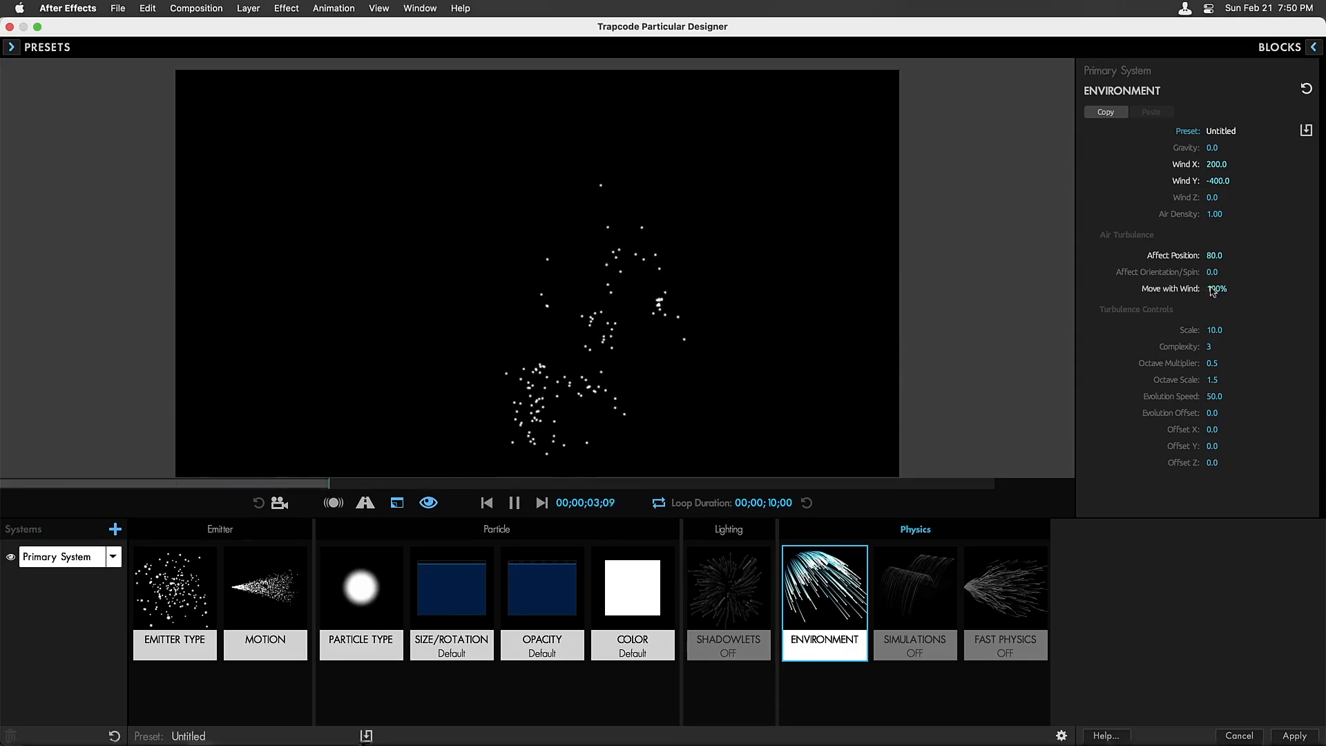
Set the turbulence's Affect Orientation/Spin to 5 and its Scale to 6
{"action": "left_click", "coordinate": [1213, 272]}
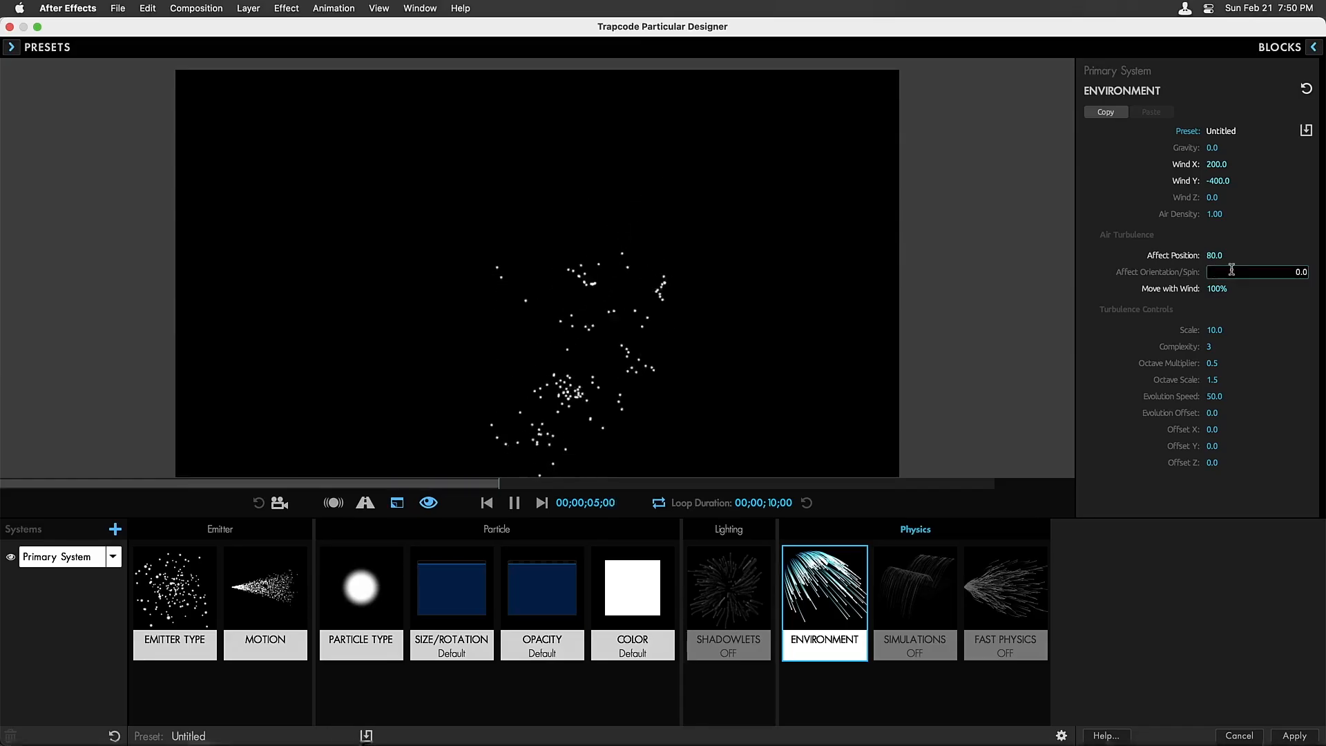
{"action": "left_click_drag", "start_coordinate": [1231, 269], "coordinate": [1314, 269]}
{"action": "type", "text": "5"}
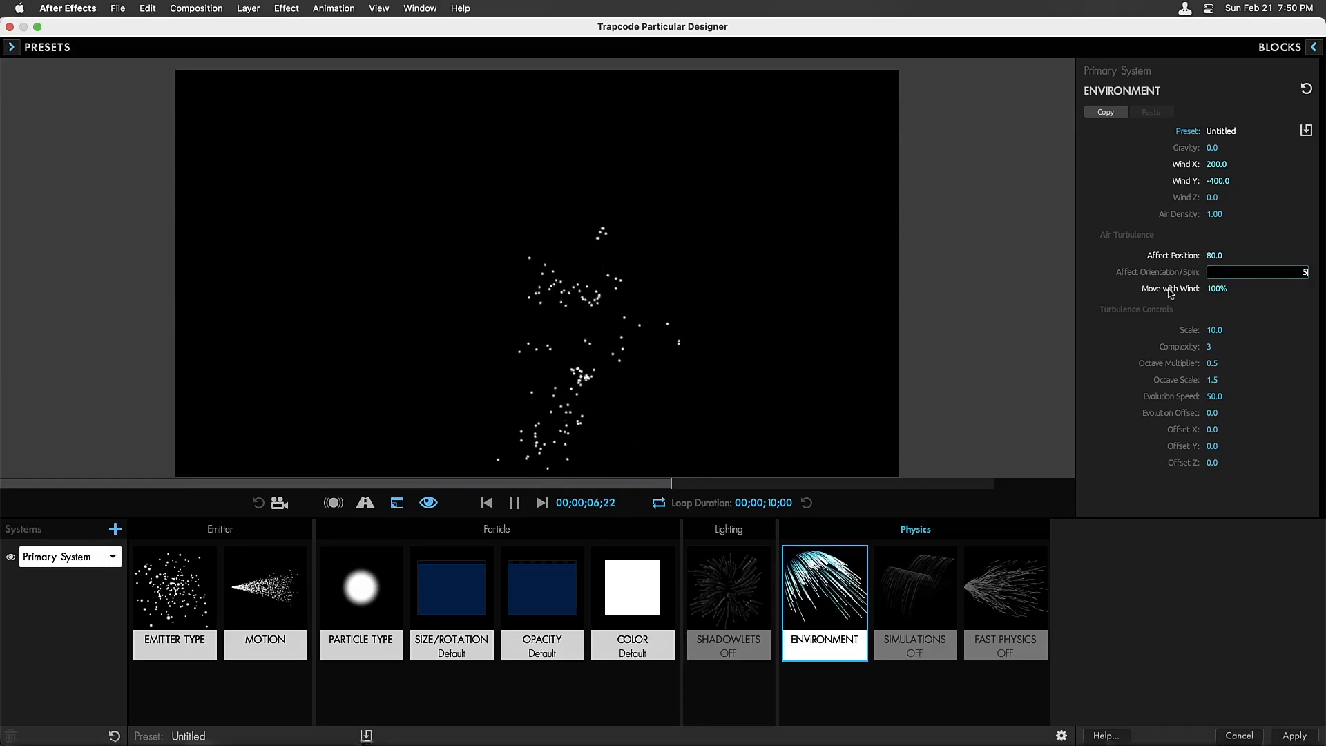
{"action": "key", "text": "Return"}
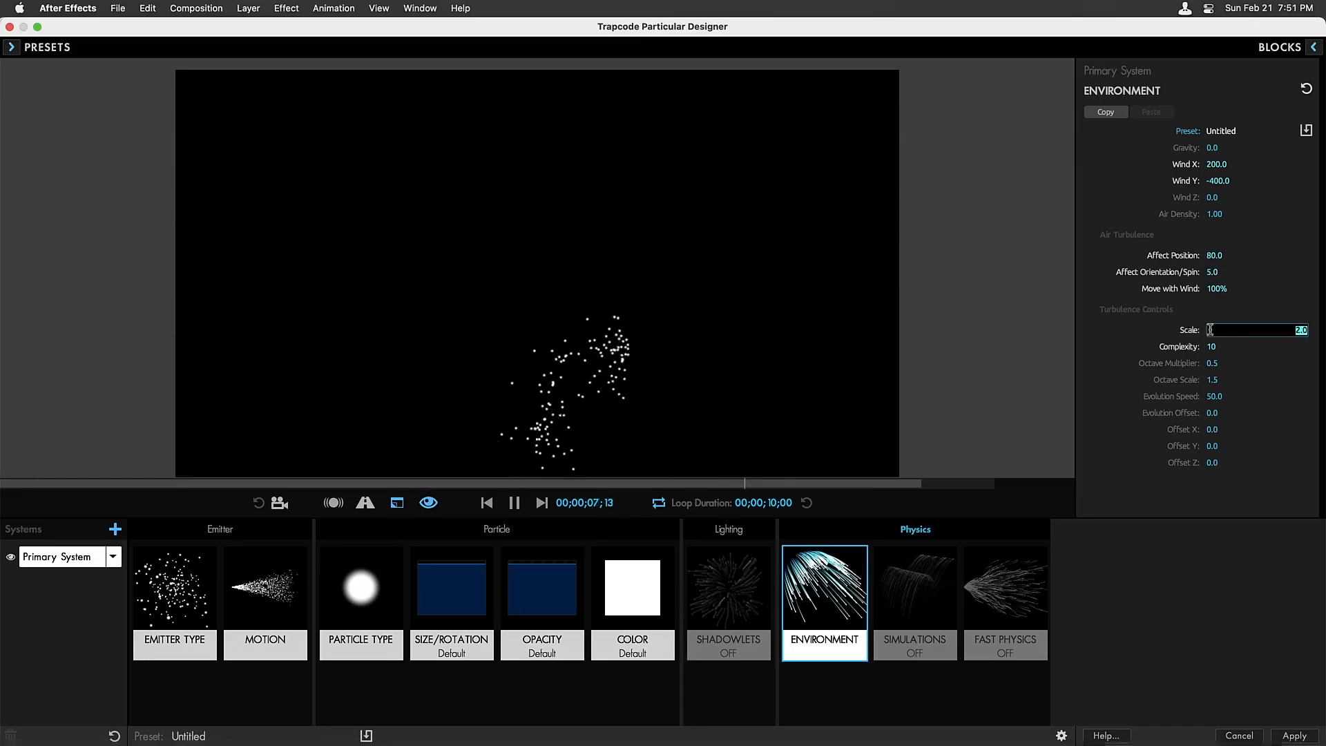
{"action": "type", "text": "6"}
{"action": "key", "text": "Return"}
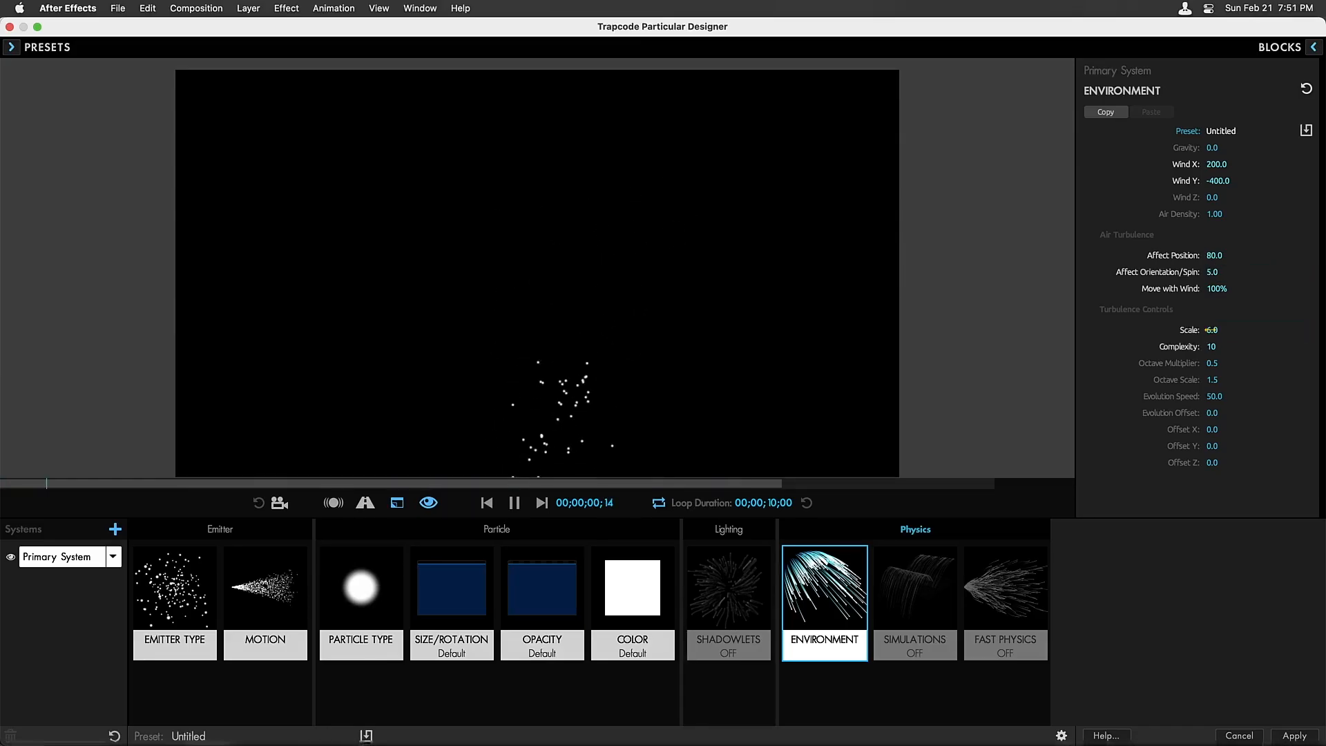
Apply the preset that fades linearly from full to zero to the particles' Opacity Over Life
{"action": "left_click", "coordinate": [541, 595]}
{"action": "left_click", "coordinate": [1274, 251]}
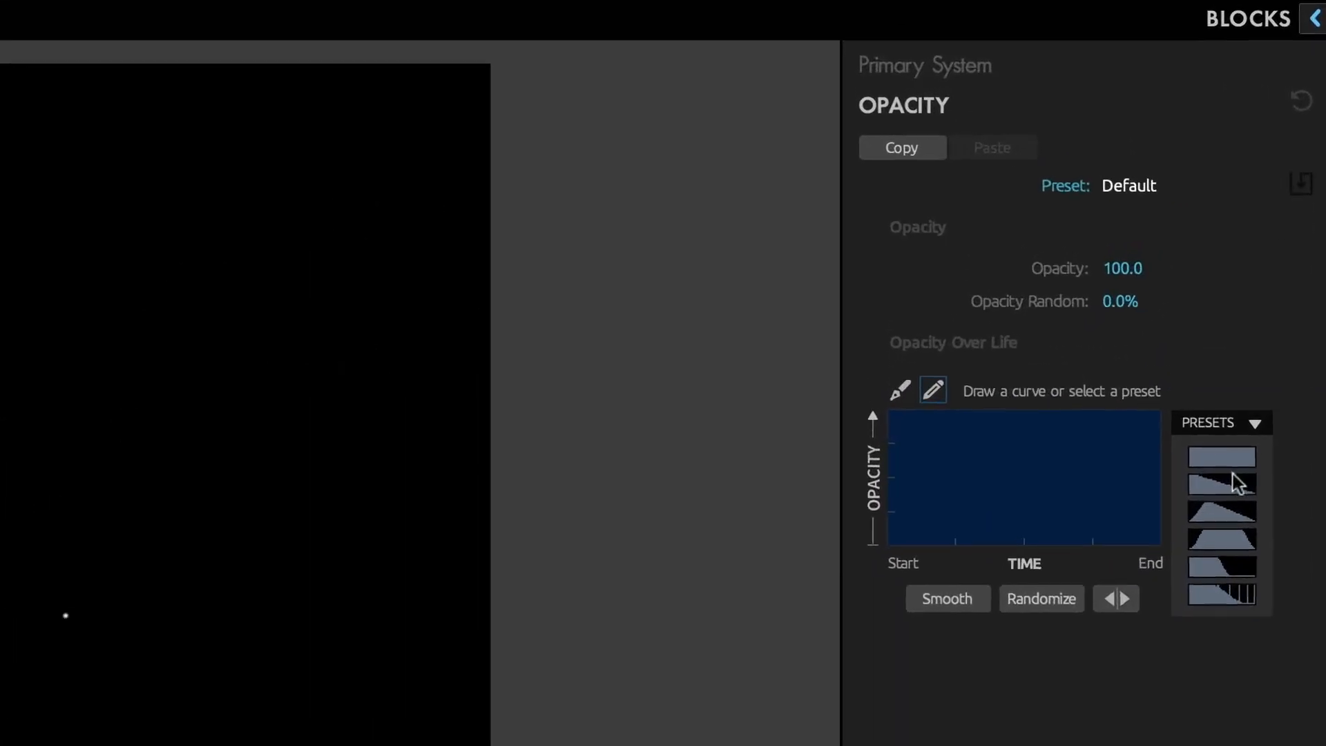
{"action": "left_click", "coordinate": [1267, 281]}
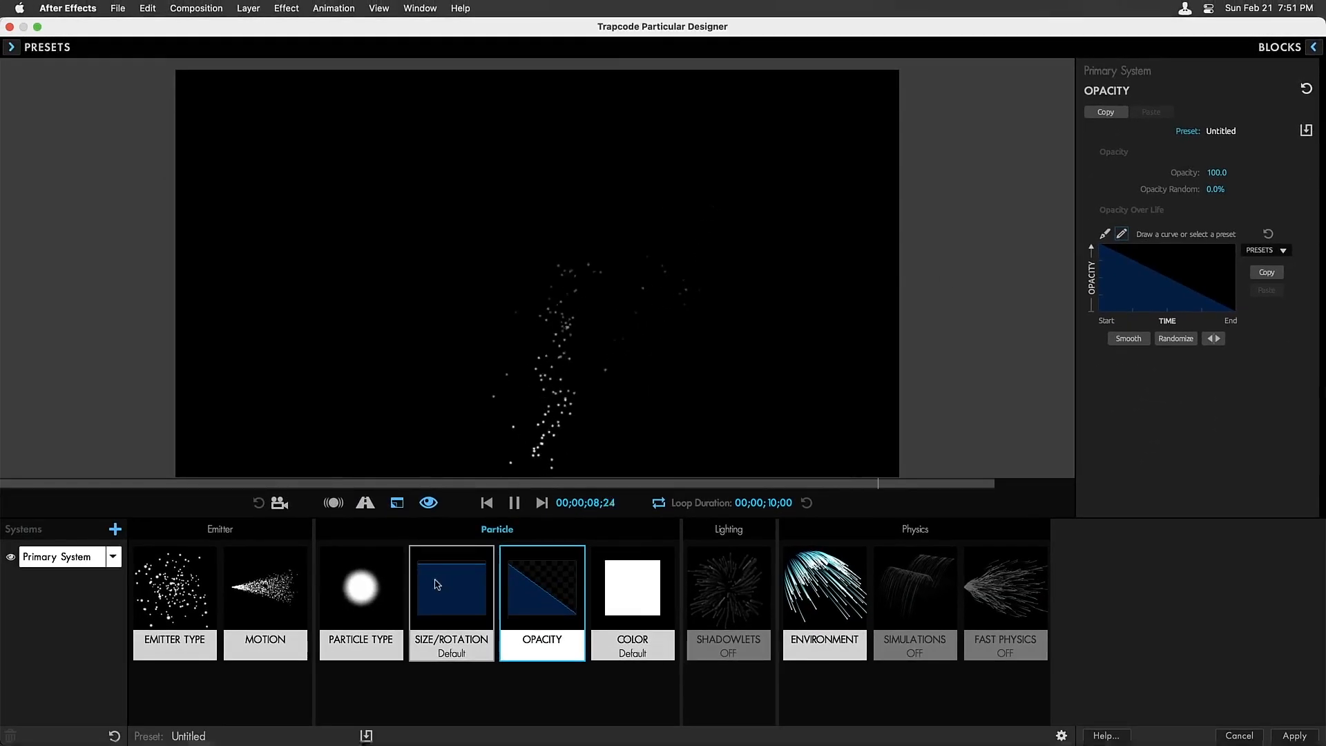
Set the particle Size to 3 and Size Random to 100%
{"action": "left_click", "coordinate": [461, 577]}
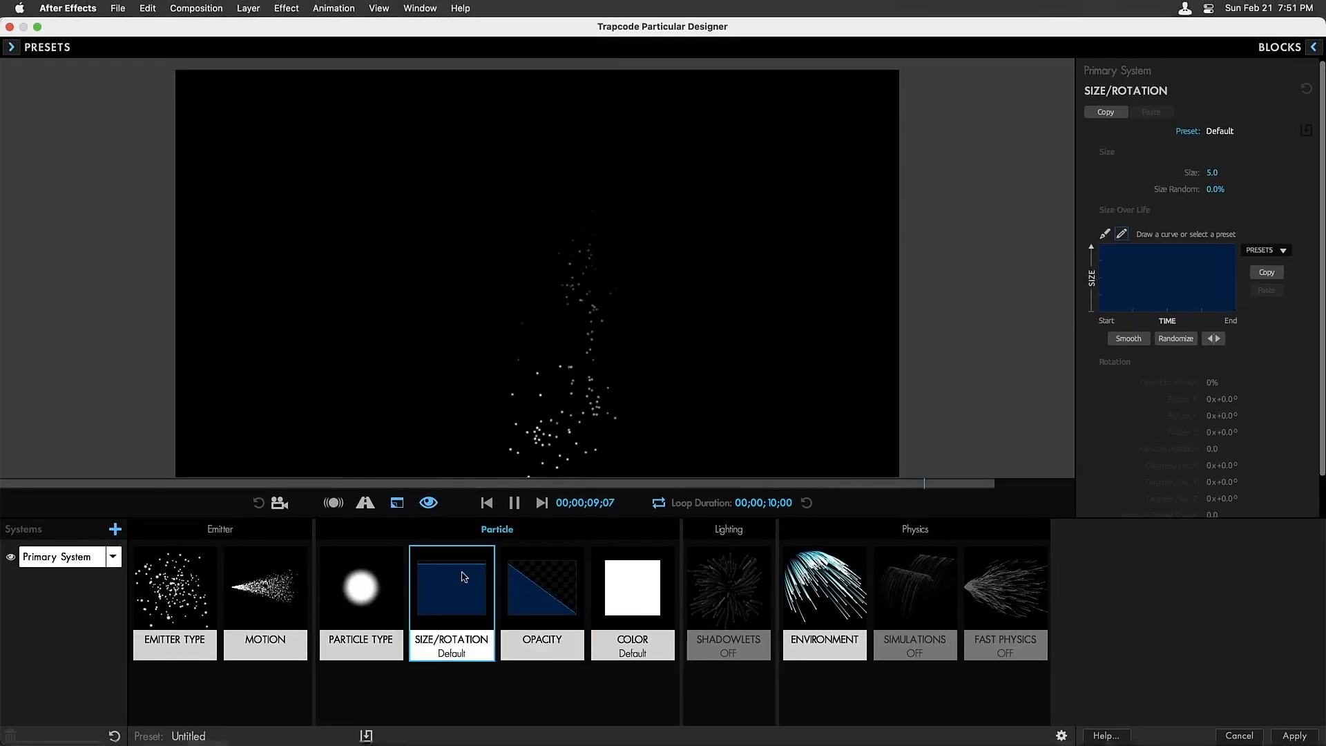
{"action": "left_click", "coordinate": [1212, 172]}
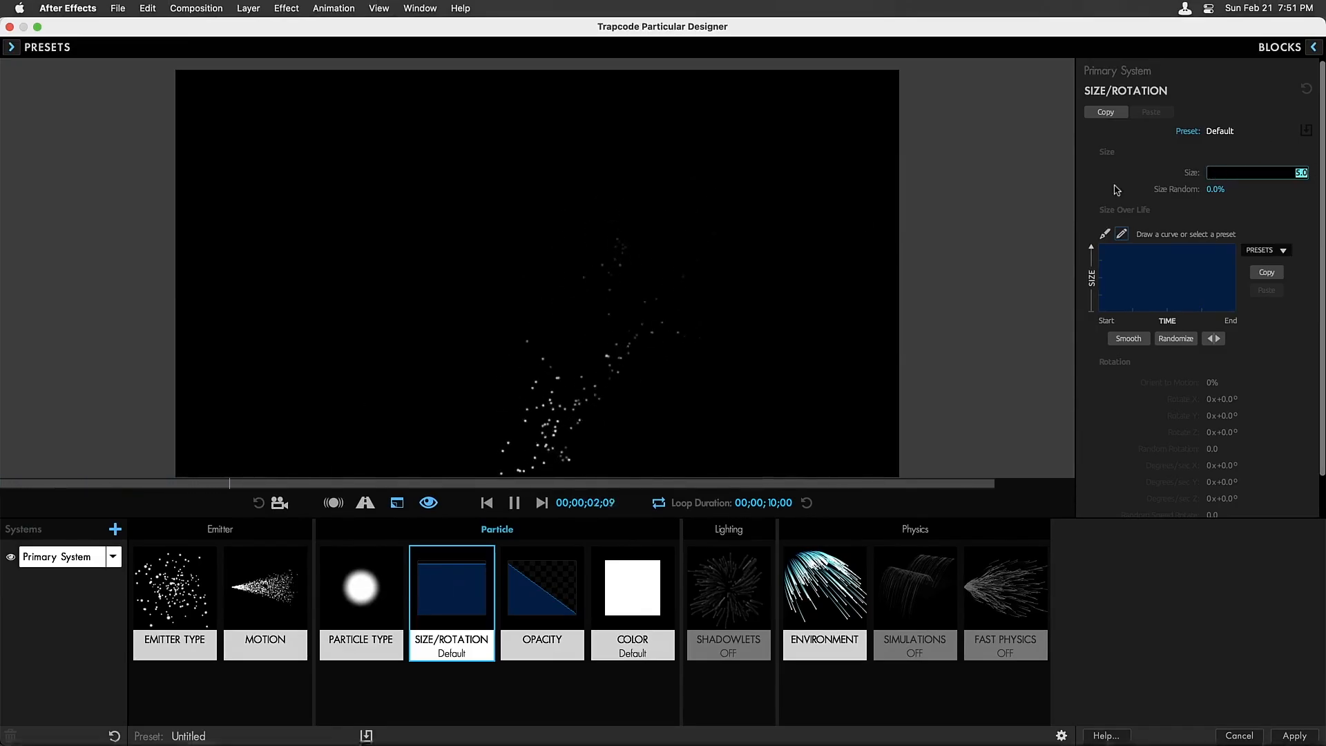
{"action": "type", "text": "3"}
{"action": "key", "text": "Return"}
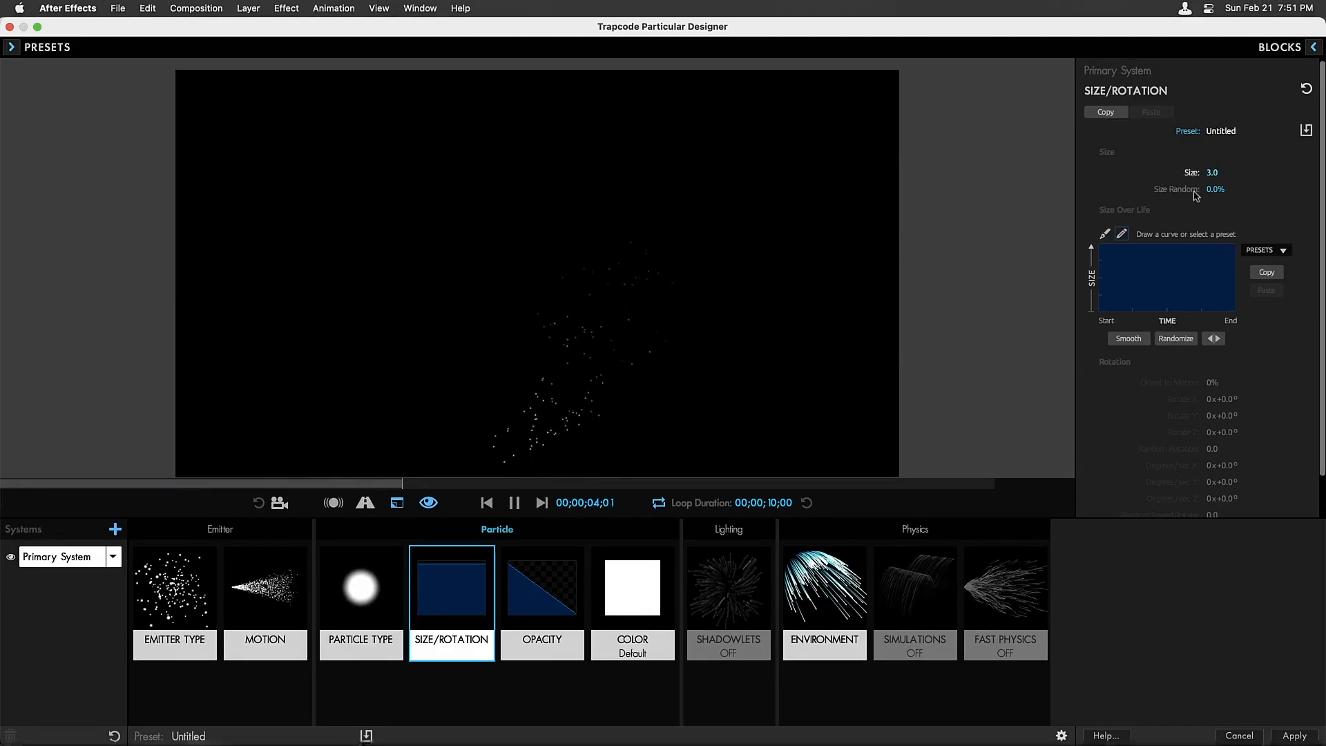
{"action": "left_click_drag", "start_coordinate": [1213, 189], "coordinate": [1283, 189]}
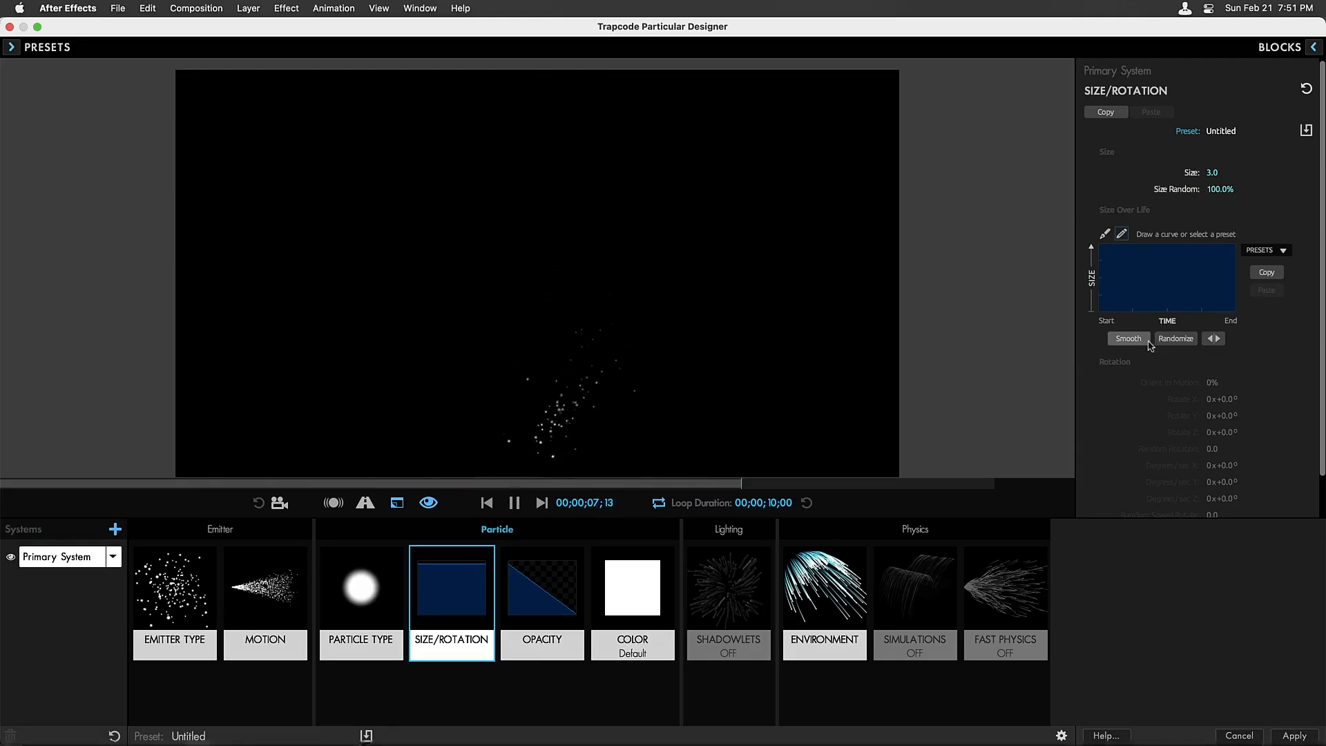
Randomize the particles' Size Over Life graph and smooth it into a wavy curve
{"action": "left_click", "coordinate": [1177, 338]}
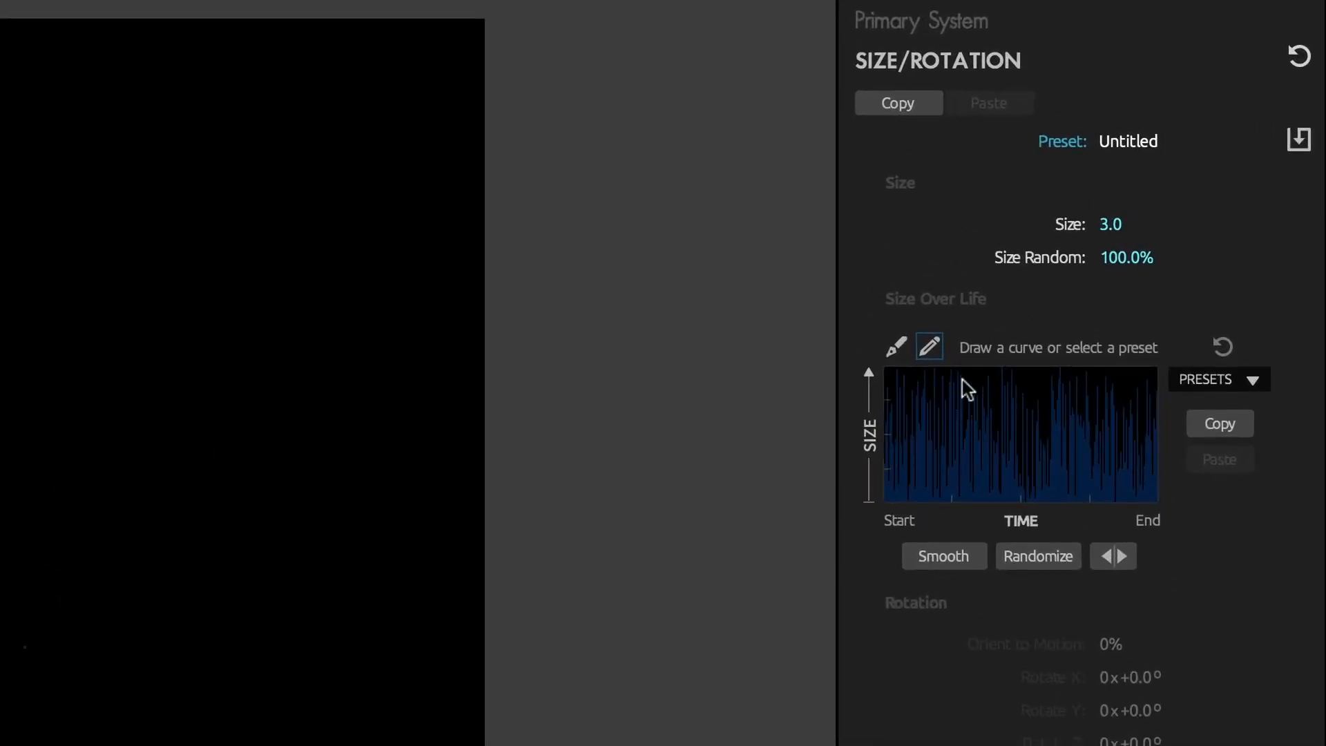
{"action": "left_click", "coordinate": [934, 557]}
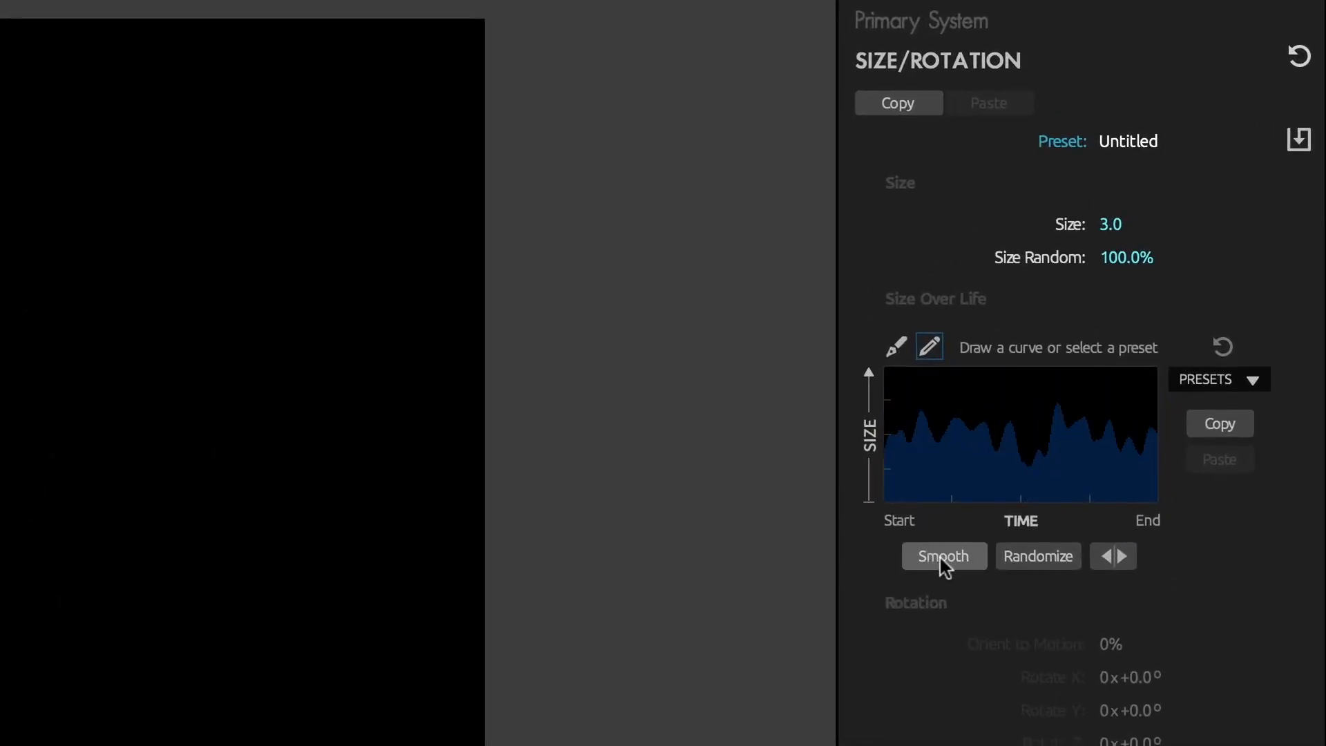
Reshape the Size Over Life curve's points to start at maximum and fall to zero at the end, and apply the particle design
{"action": "left_click", "coordinate": [895, 347]}
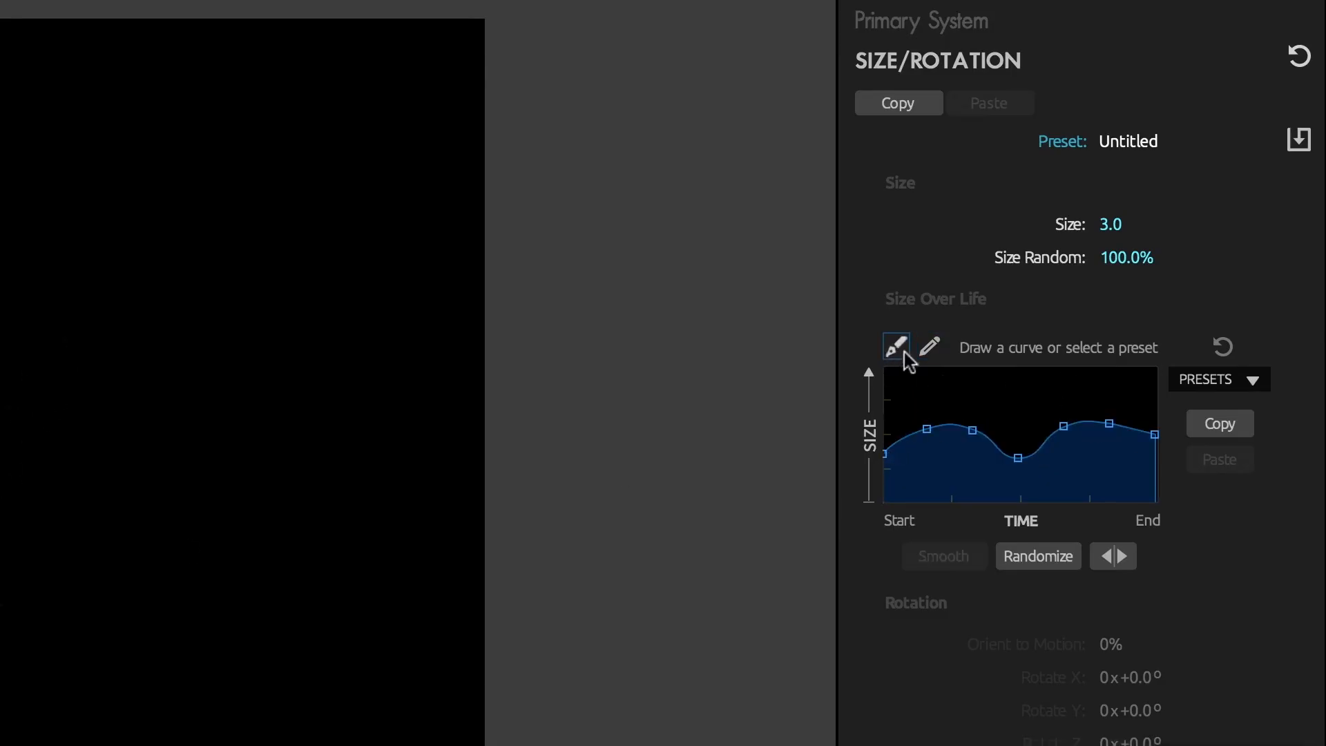
{"action": "left_click_drag", "start_coordinate": [885, 454], "coordinate": [902, 476]}
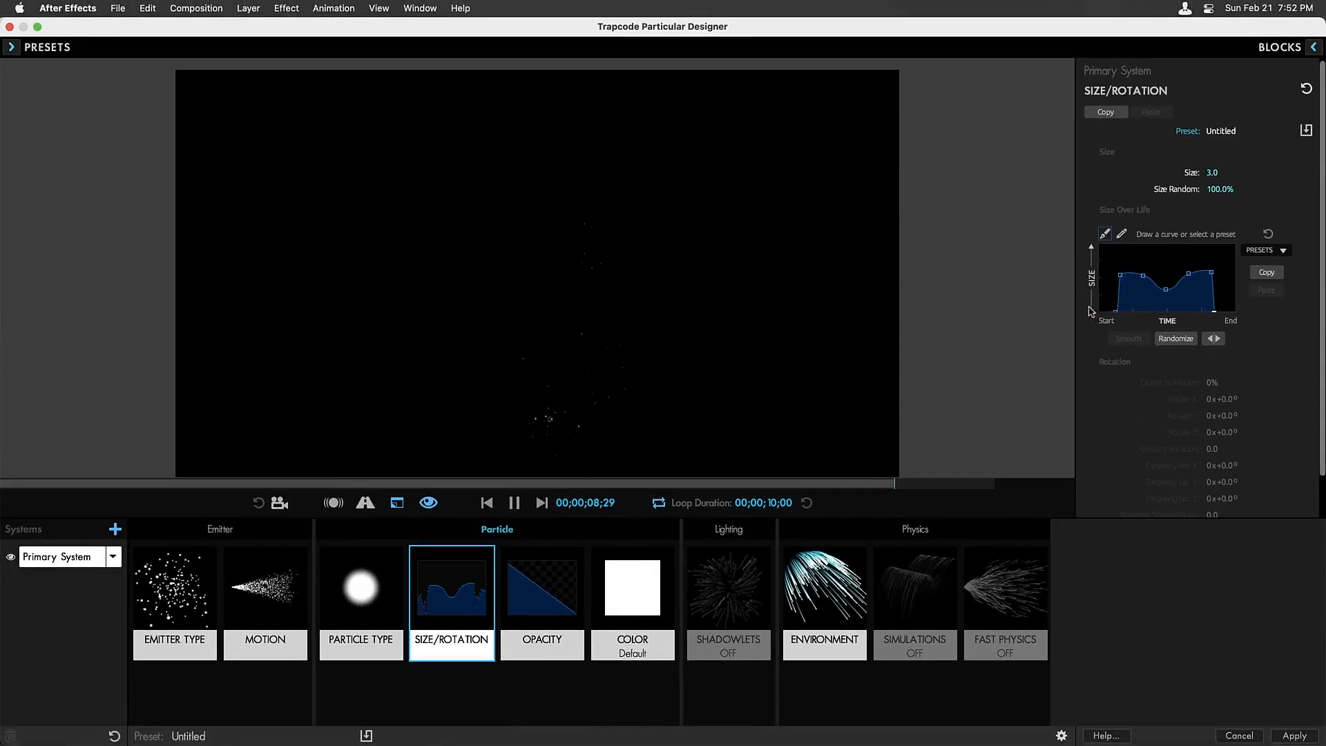
{"action": "left_click_drag", "start_coordinate": [1102, 308], "coordinate": [1099, 247]}
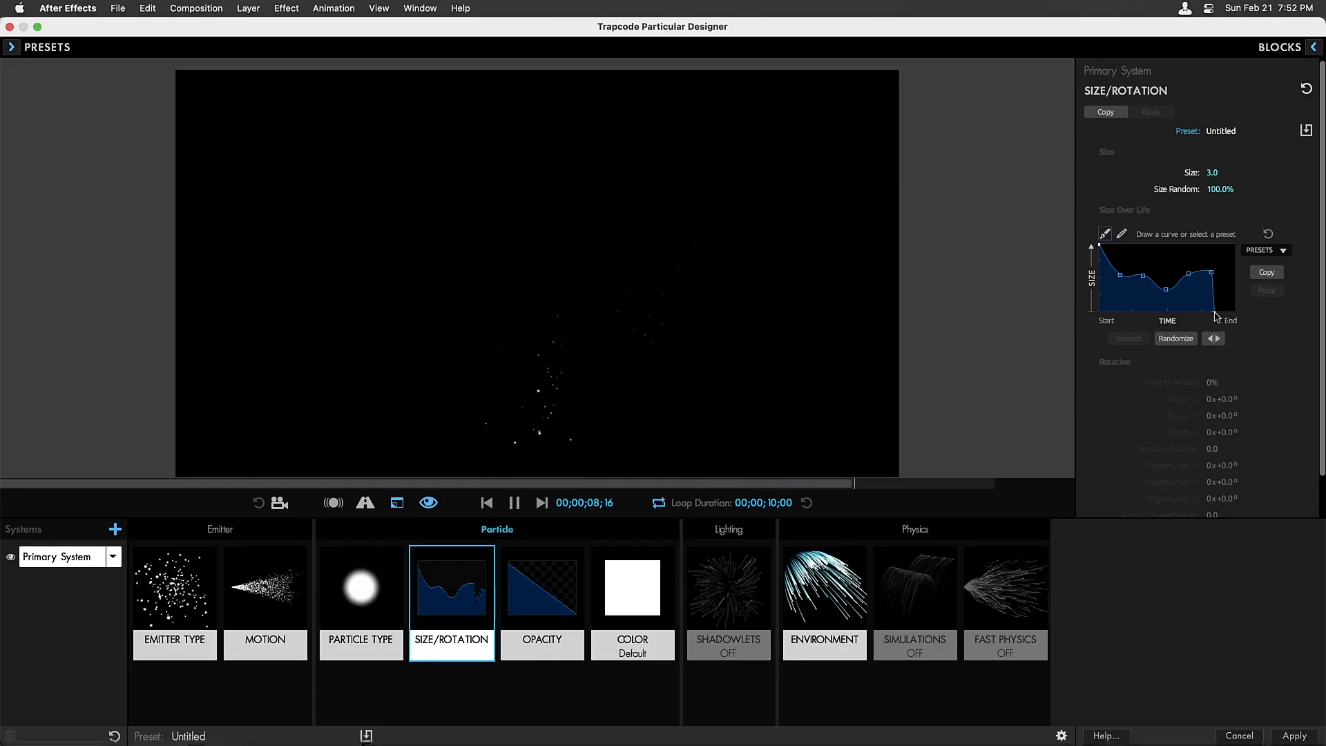
{"action": "left_click_drag", "start_coordinate": [1217, 312], "coordinate": [1227, 311]}
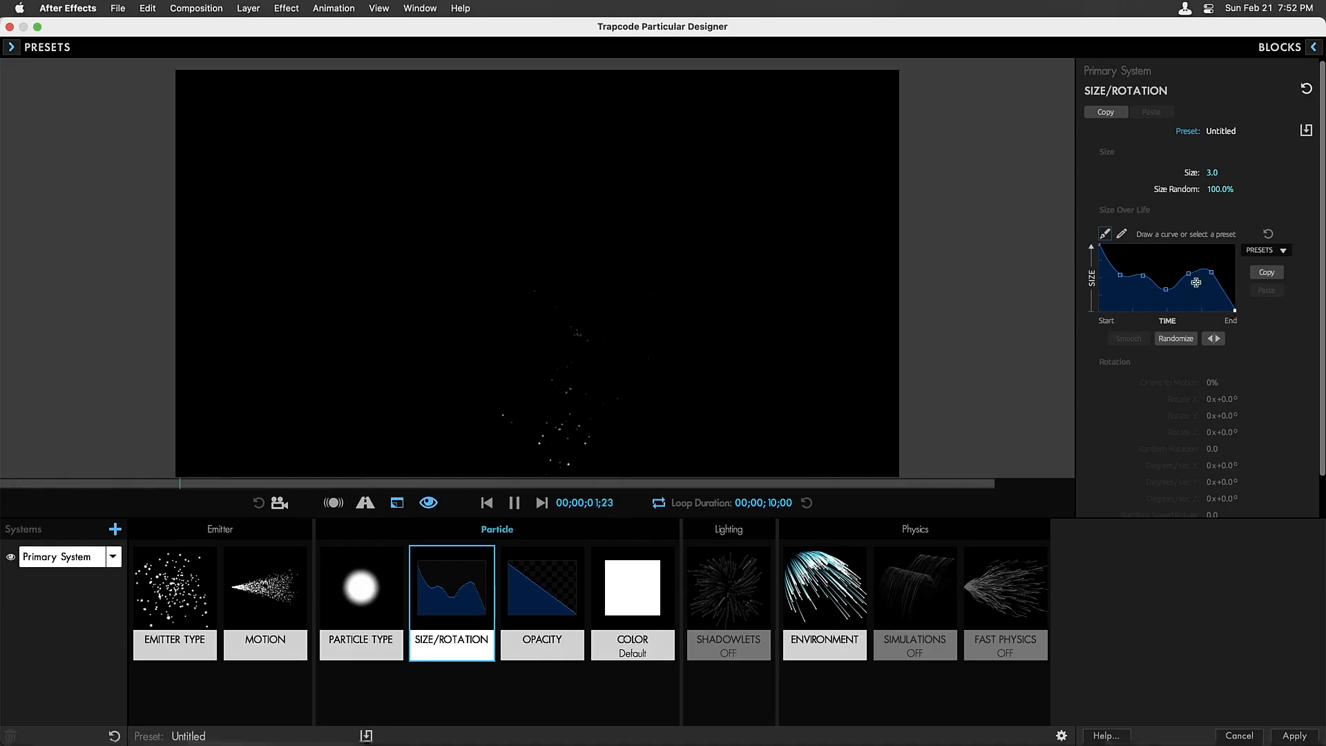
{"action": "left_click", "coordinate": [1289, 736]}
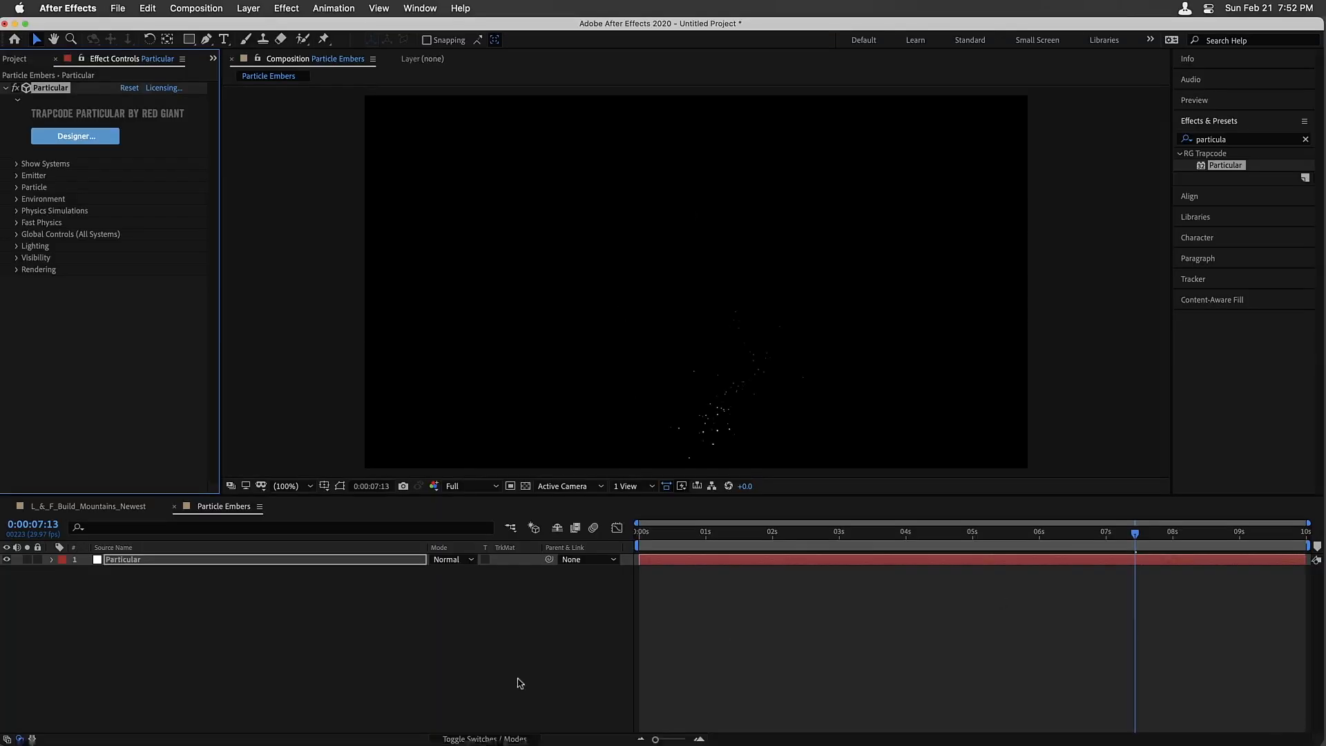
Copy the Particular layer into the L_&_F_Build_Mountains_Newest composition and place it between the Text and Depth Mountains layers
{"action": "left_click", "coordinate": [135, 559]}
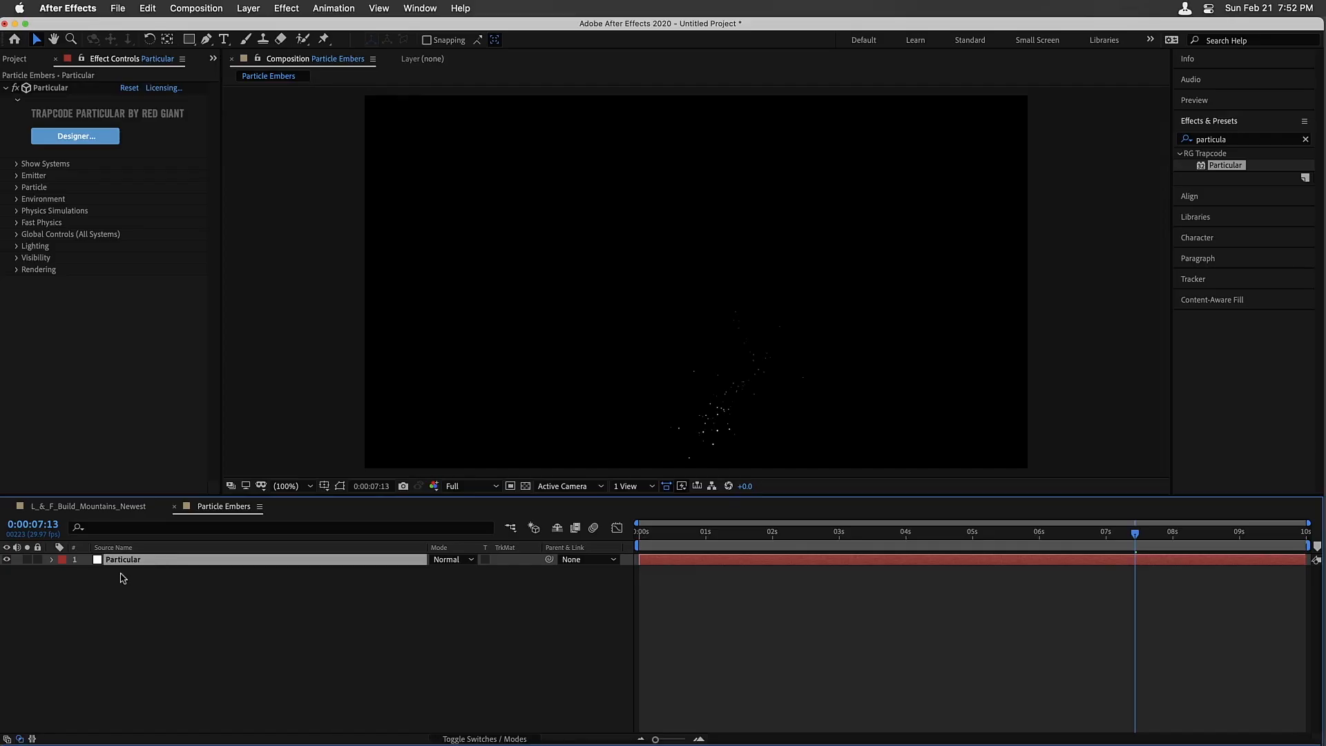
{"action": "left_click", "coordinate": [79, 506]}
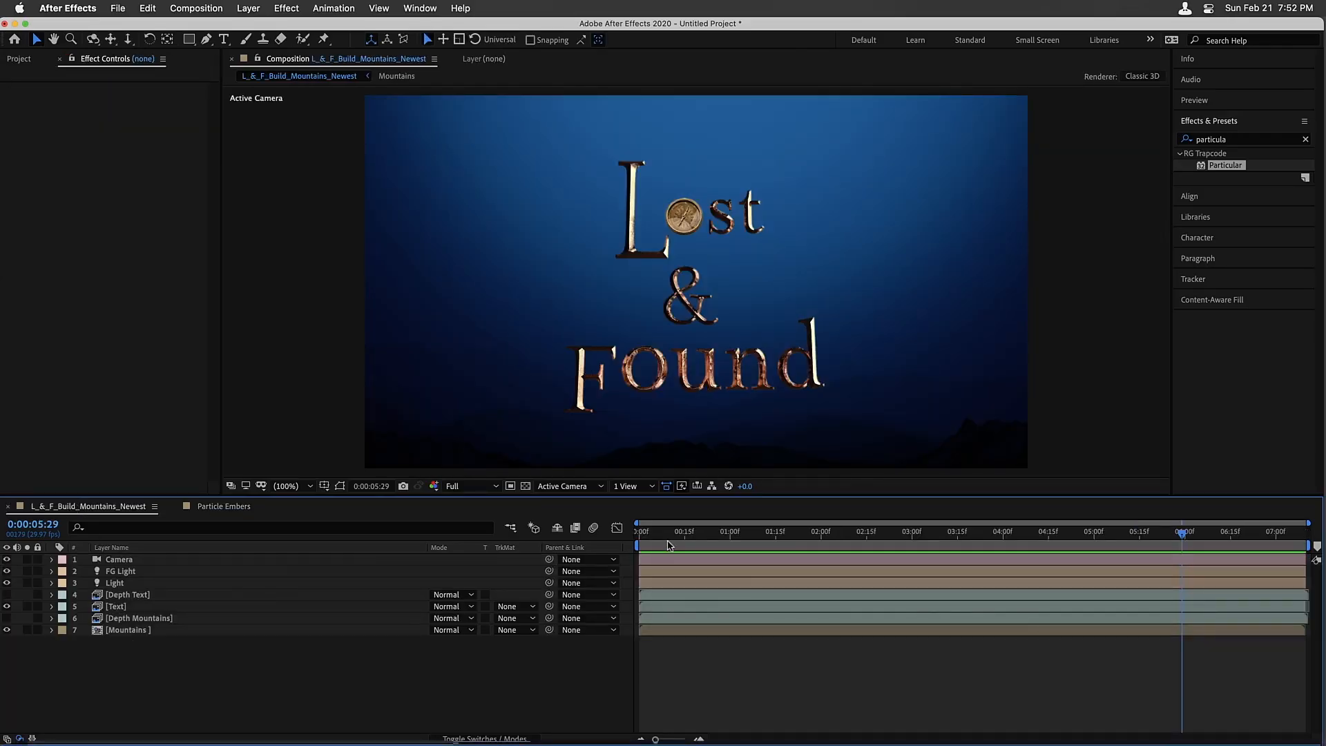
{"action": "left_click_drag", "start_coordinate": [668, 545], "coordinate": [667, 547]}
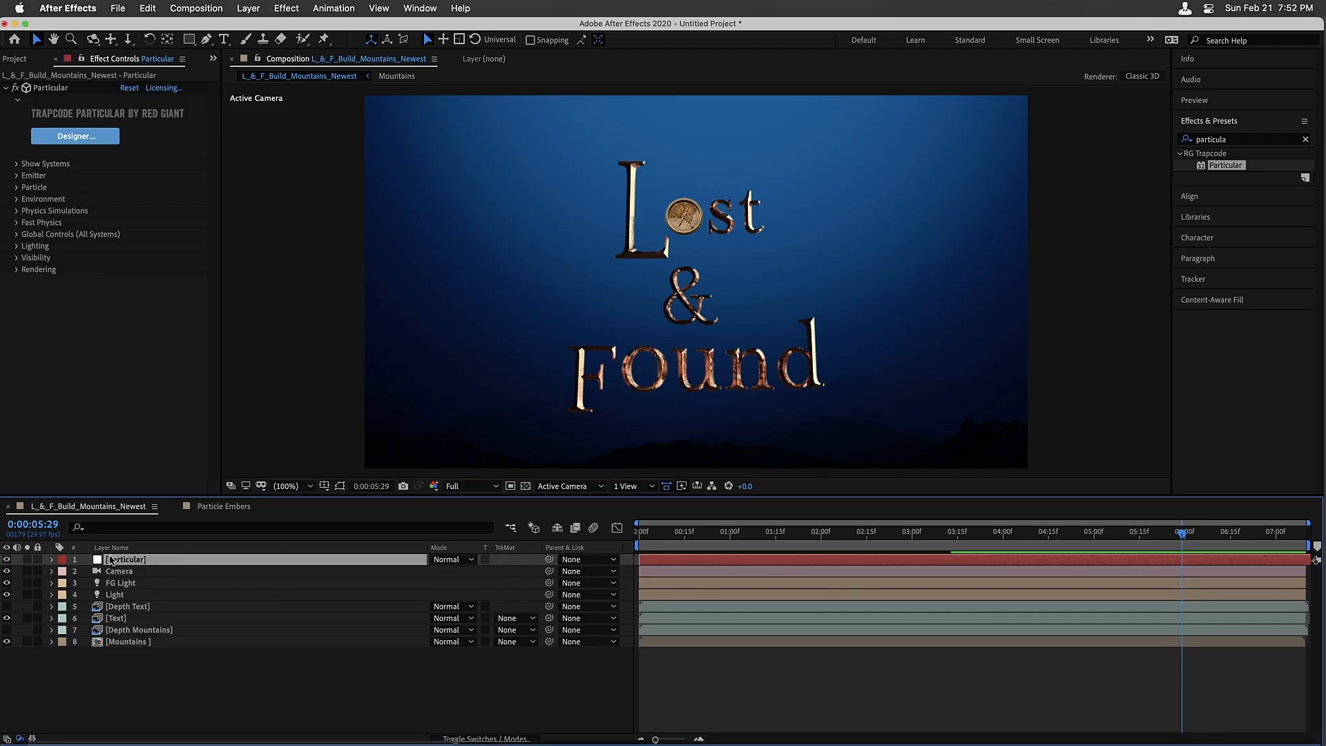
{"action": "left_click_drag", "start_coordinate": [111, 560], "coordinate": [115, 622]}
{"action": "left_click", "coordinate": [705, 532]}
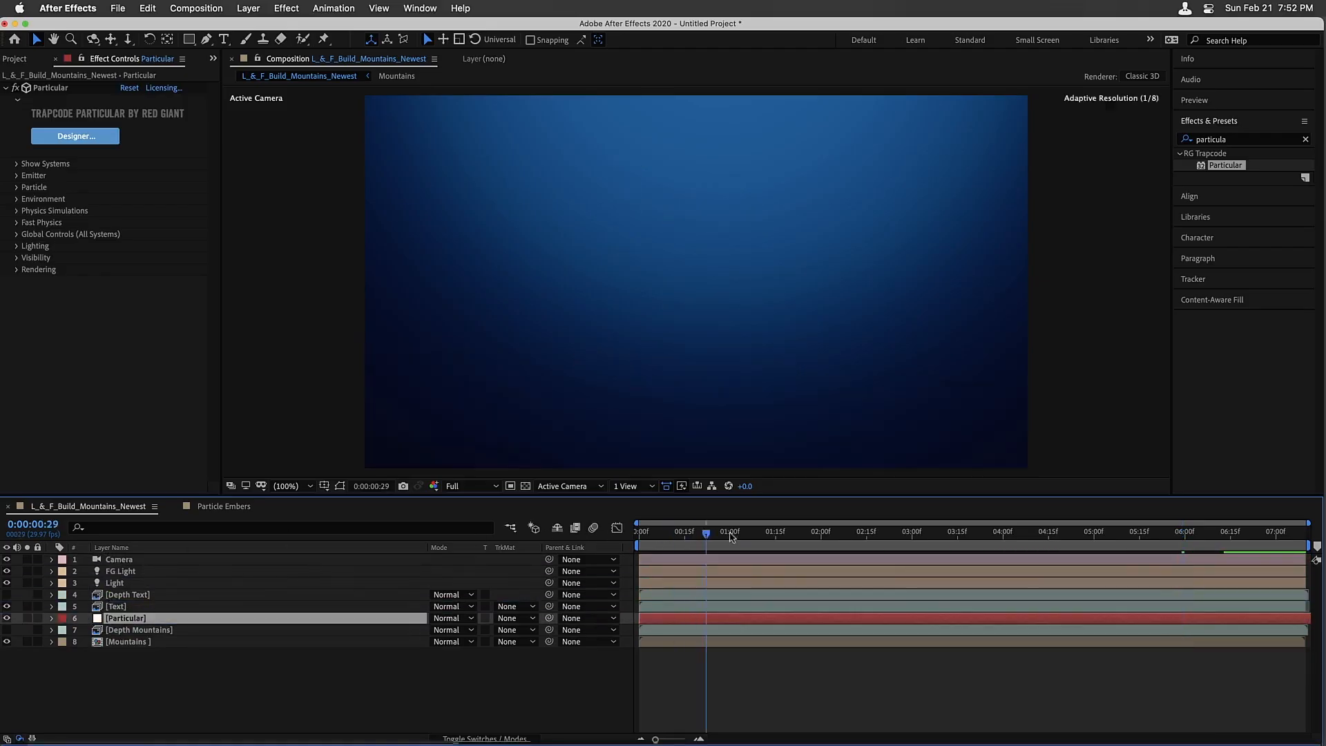
Place the Particular emitter off to the side by setting its Position to -313, 340, 0
{"action": "left_click", "coordinate": [893, 532]}
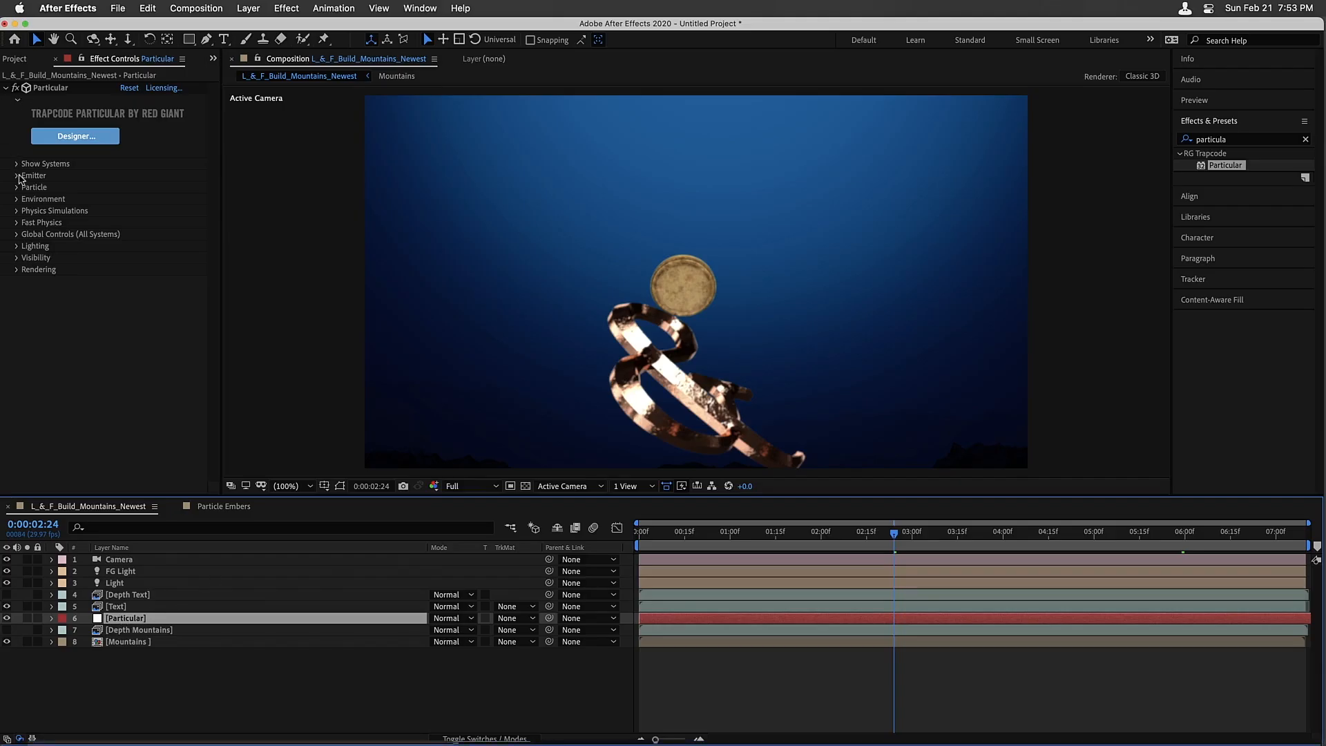
{"action": "left_click", "coordinate": [17, 175]}
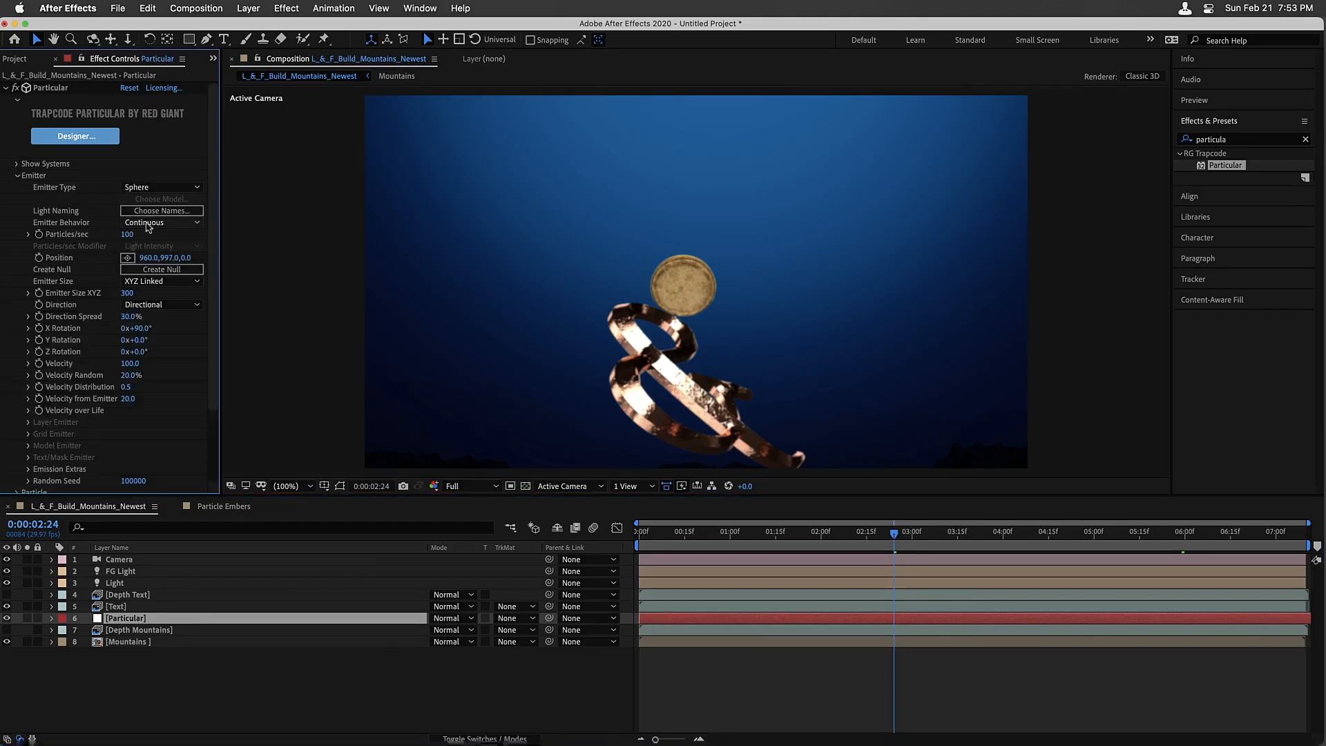
{"action": "left_click", "coordinate": [150, 260]}
{"action": "type", "text": "0"}
{"action": "key", "text": "Tab"}
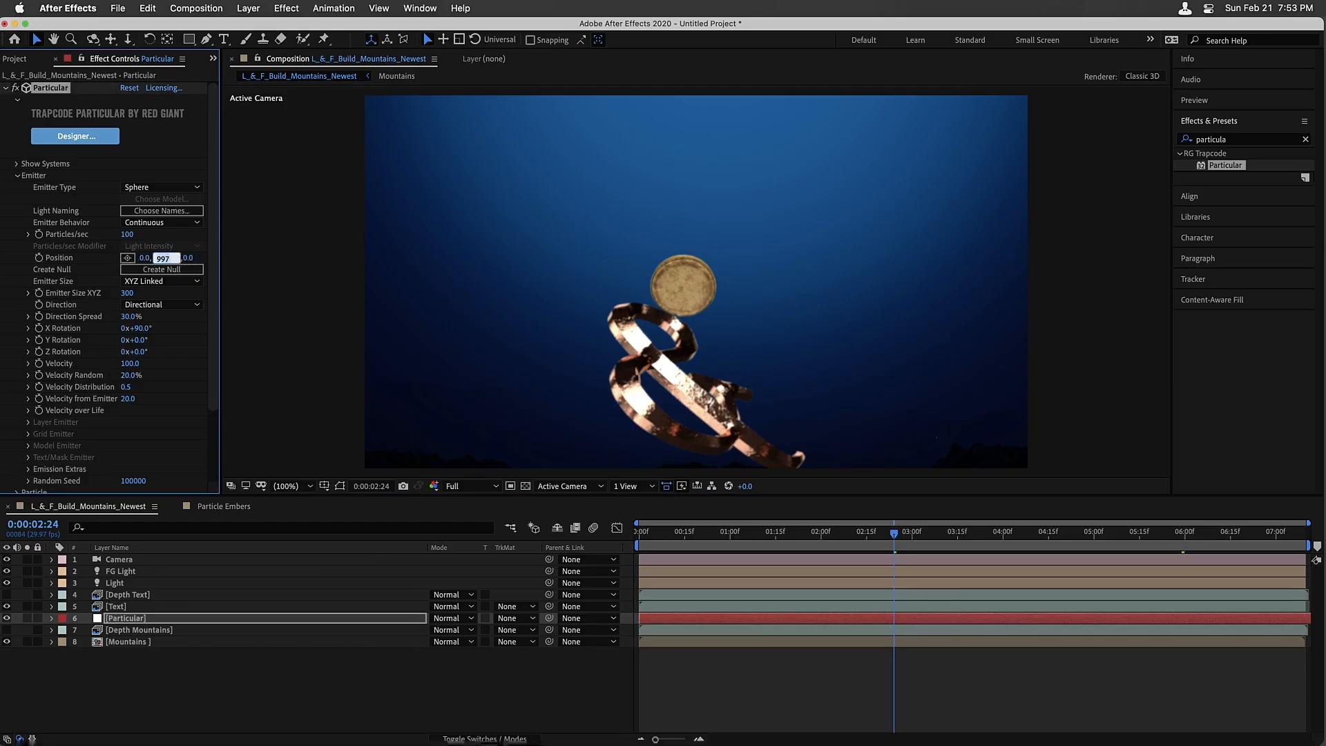
{"action": "key", "text": "Return"}
{"action": "left_click_drag", "start_coordinate": [146, 257], "coordinate": [3, 256]}
{"action": "left_click_drag", "start_coordinate": [151, 257], "coordinate": [86, 250]}
{"action": "mouse_move", "coordinate": [168, 257]}
{"action": "left_mouse_down", "text": "shift"}
{"action": "mouse_move", "coordinate": [217, 261]}
{"action": "mouse_move", "coordinate": [189, 263]}
{"action": "left_mouse_up", "text": "shift"}
{"action": "left_click_drag", "start_coordinate": [787, 539], "coordinate": [749, 538]}
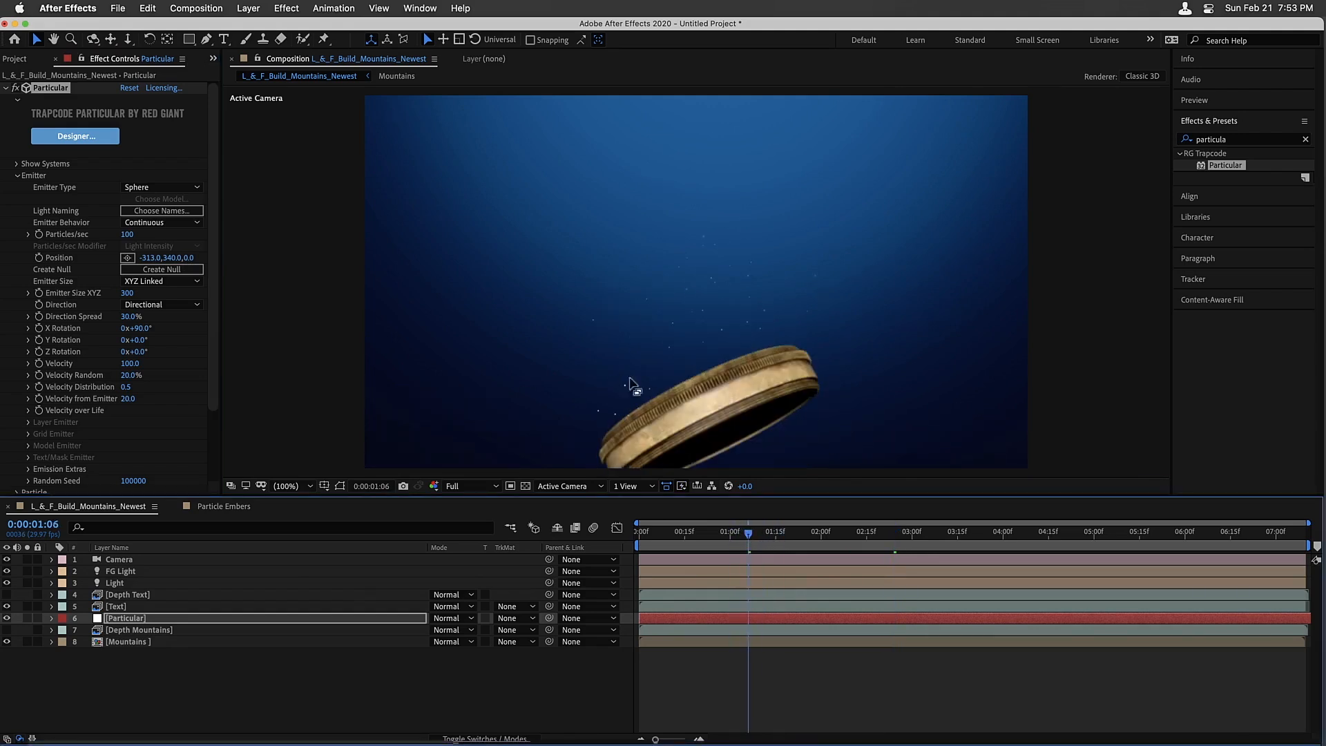
Shift the Particular layer in time so it starts at 1 second, and preview the animation
{"action": "left_click_drag", "start_coordinate": [674, 613], "coordinate": [763, 617]}
{"action": "left_click", "coordinate": [718, 537]}
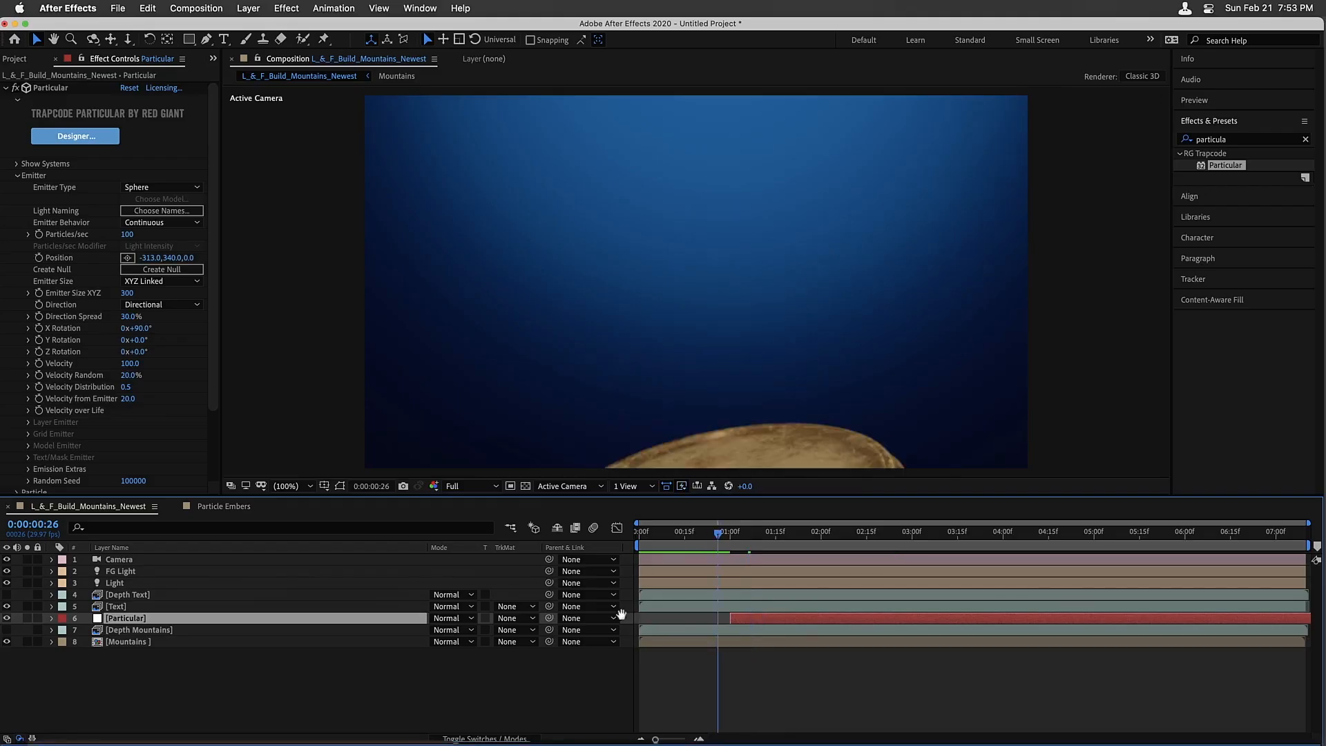
{"action": "key", "text": "space"}
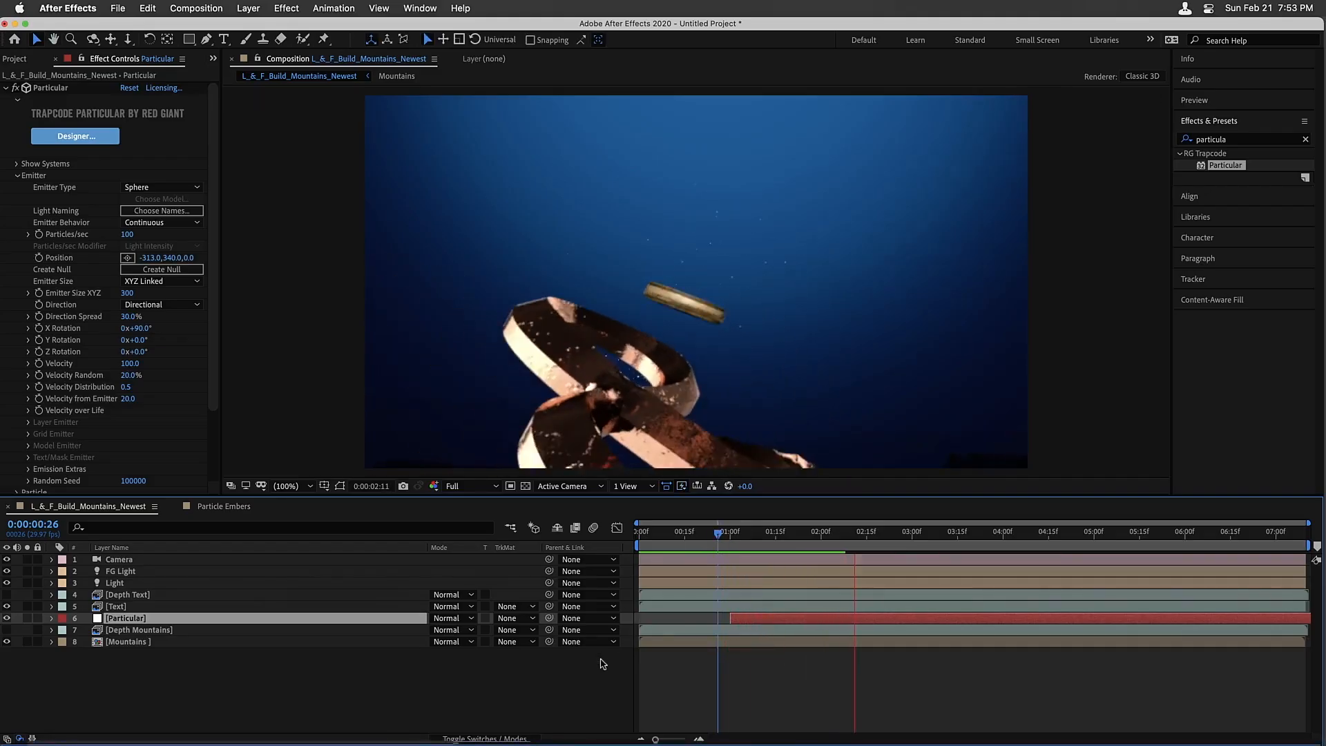
Lower the emitter by setting its Y position to 554, and preview the particles
{"action": "left_click_drag", "start_coordinate": [718, 545], "coordinate": [750, 545]}
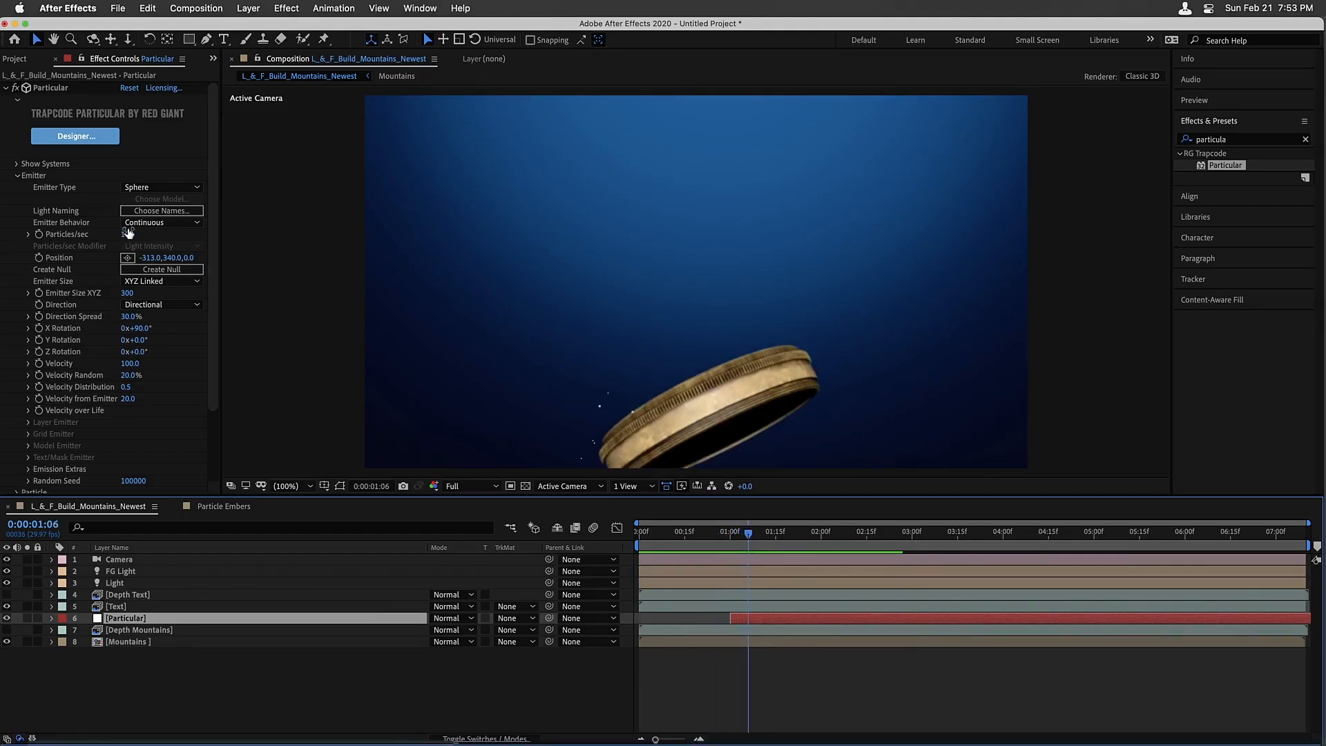
{"action": "left_click_drag", "start_coordinate": [170, 258], "coordinate": [247, 257]}
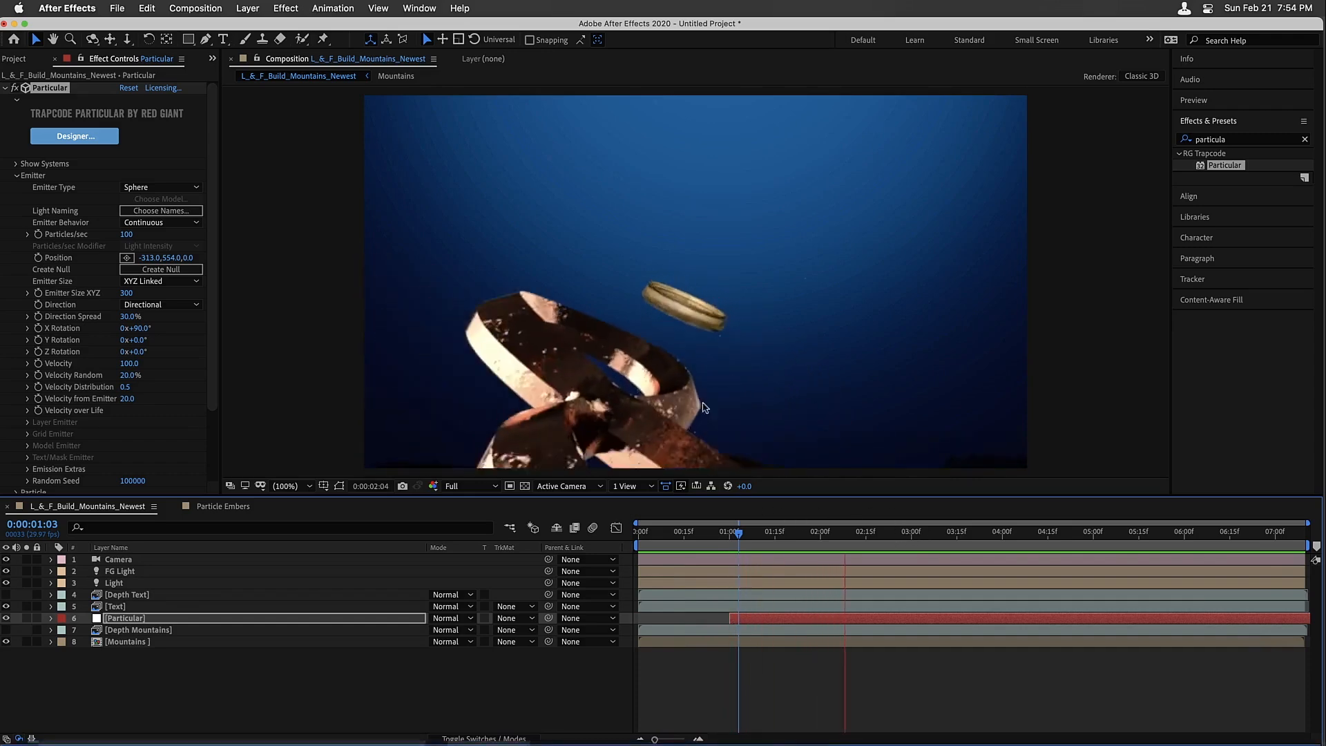
{"action": "key", "text": "space"}
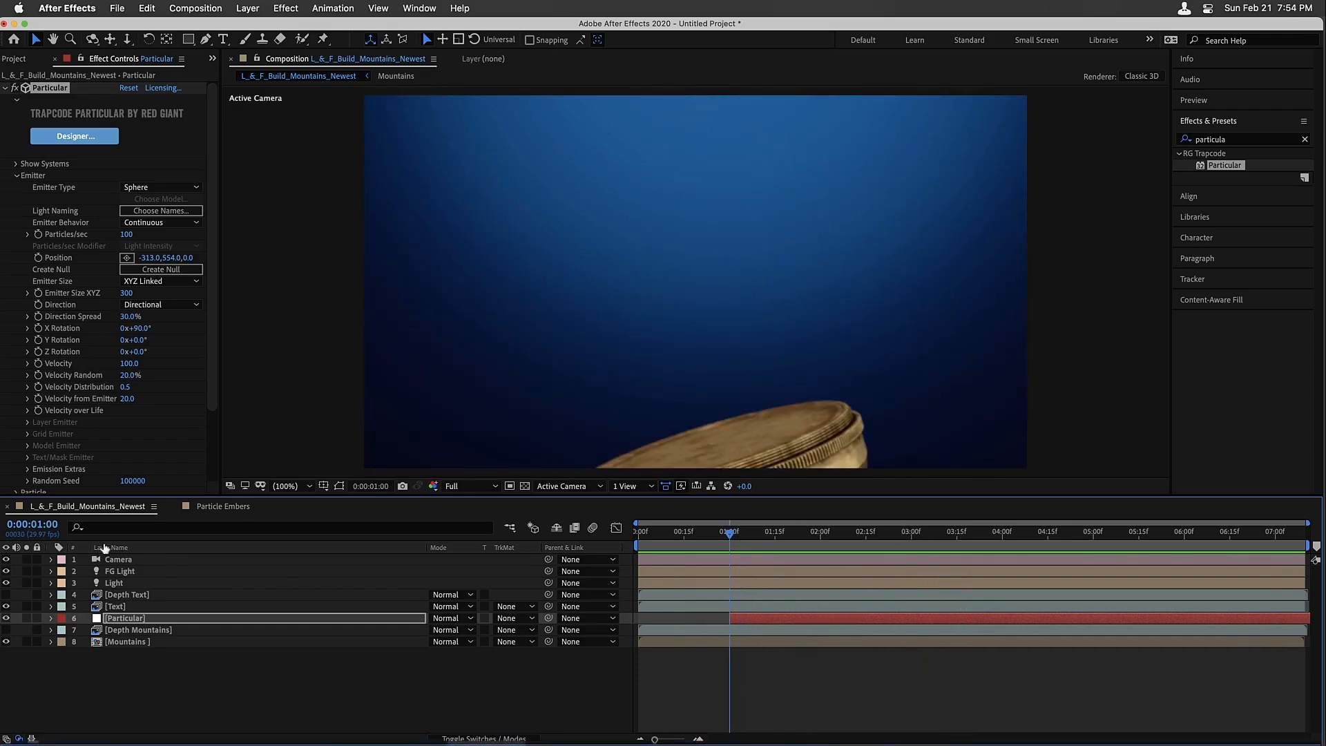
Keyframe the emitter's Particles/sec from 100 at 1 second to 0 at 2 seconds, and preview the burst
{"action": "left_click", "coordinate": [109, 617]}
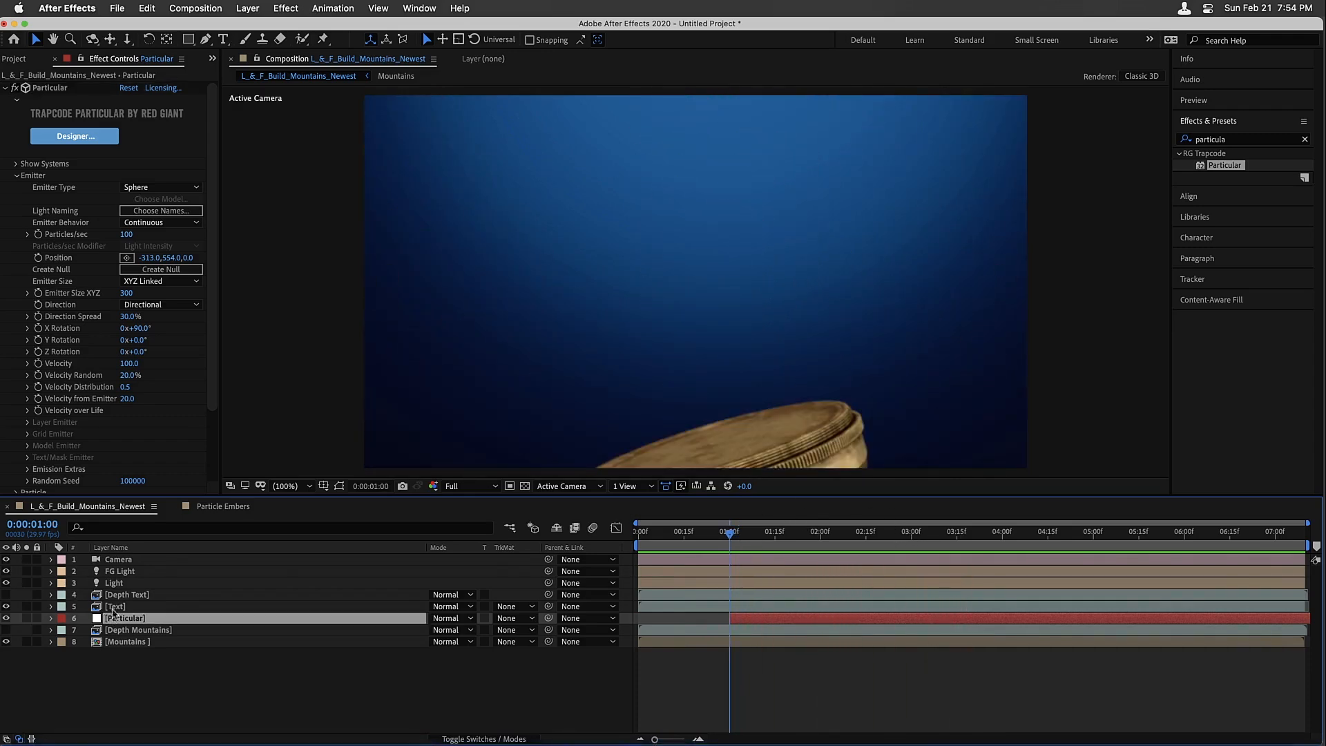
{"action": "left_click", "coordinate": [39, 235]}
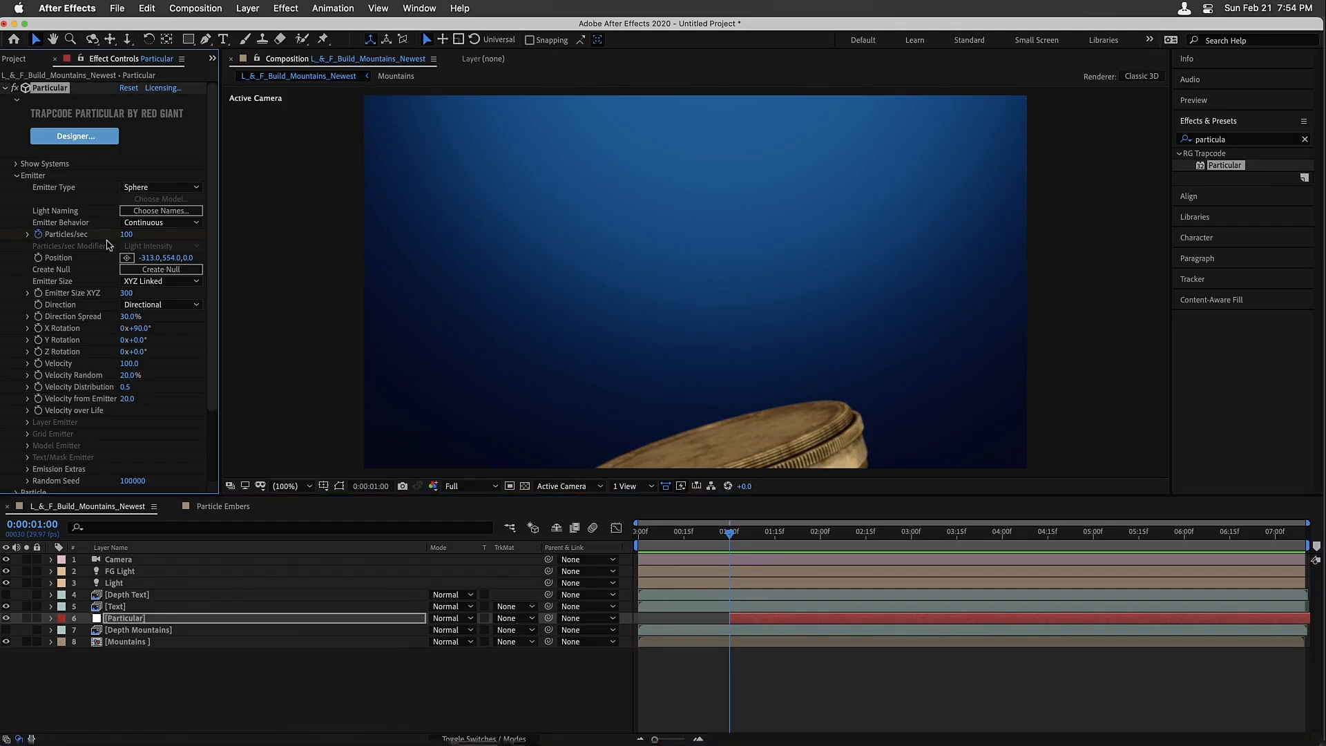
{"action": "left_click_drag", "start_coordinate": [765, 533], "coordinate": [819, 536]}
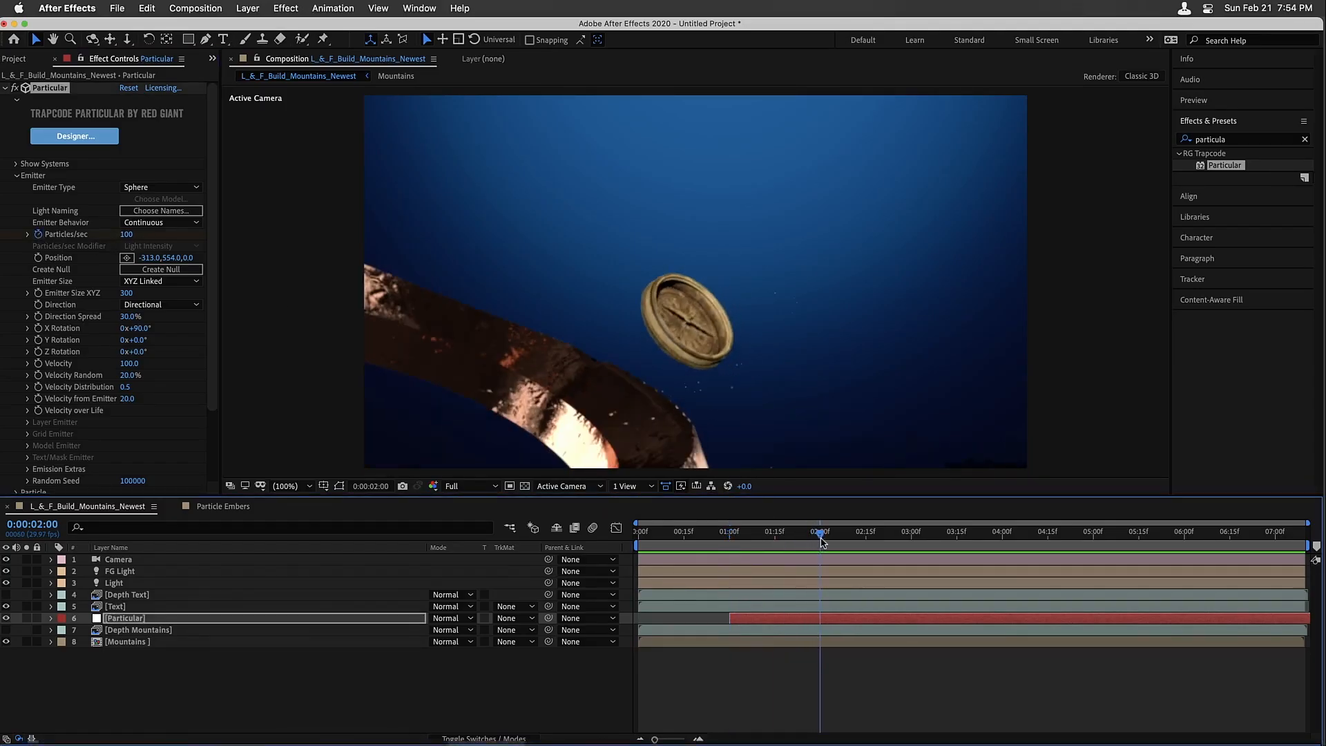
{"action": "left_click", "coordinate": [127, 234]}
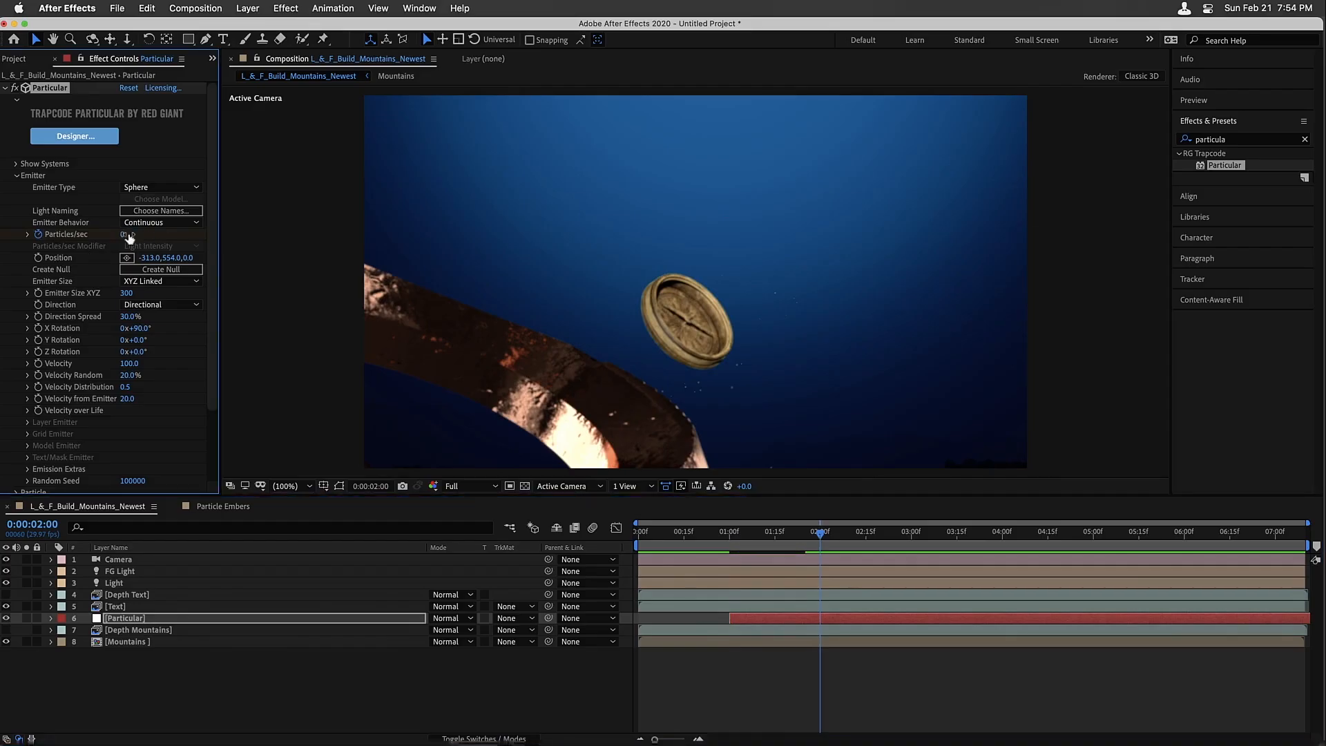
{"action": "left_click", "coordinate": [729, 531]}
{"action": "key", "text": "space"}
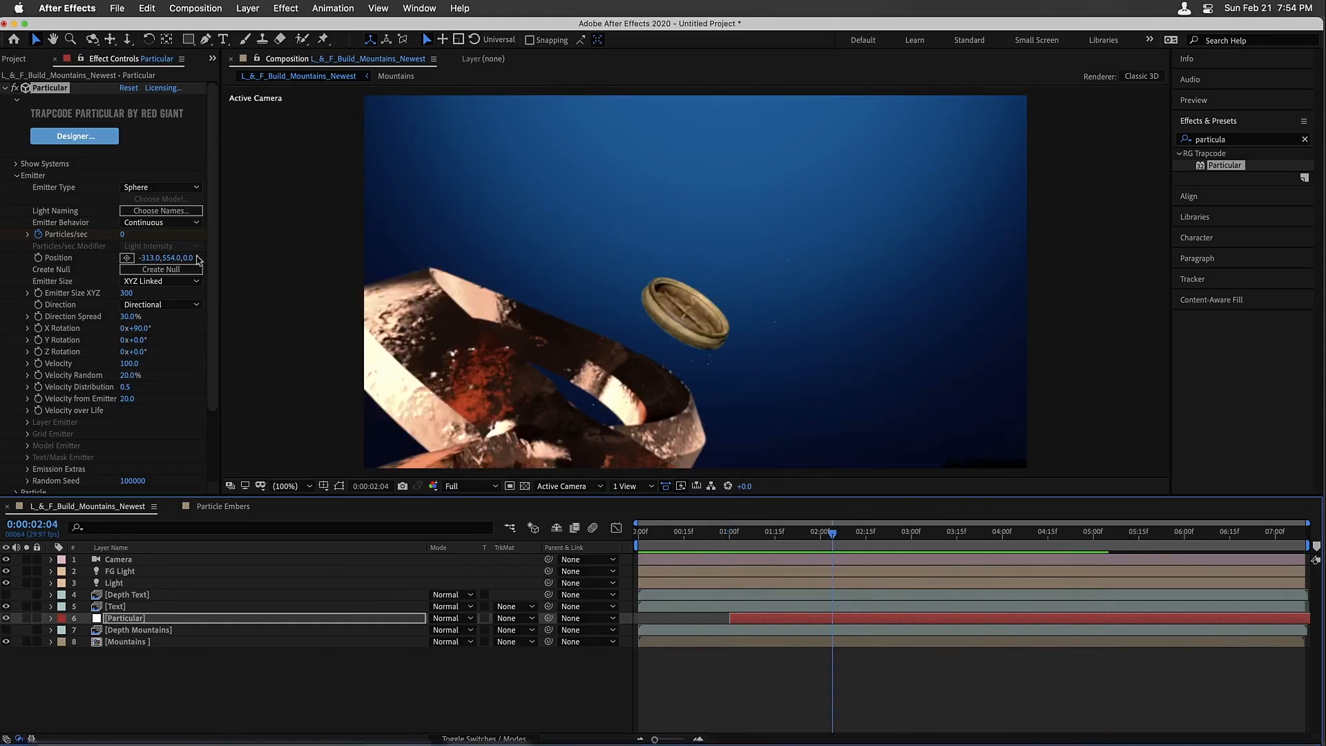
Bring the emitter toward the camera by setting its Z position to -375, and preview the motion
{"action": "left_click_drag", "start_coordinate": [189, 258], "coordinate": [79, 257]}
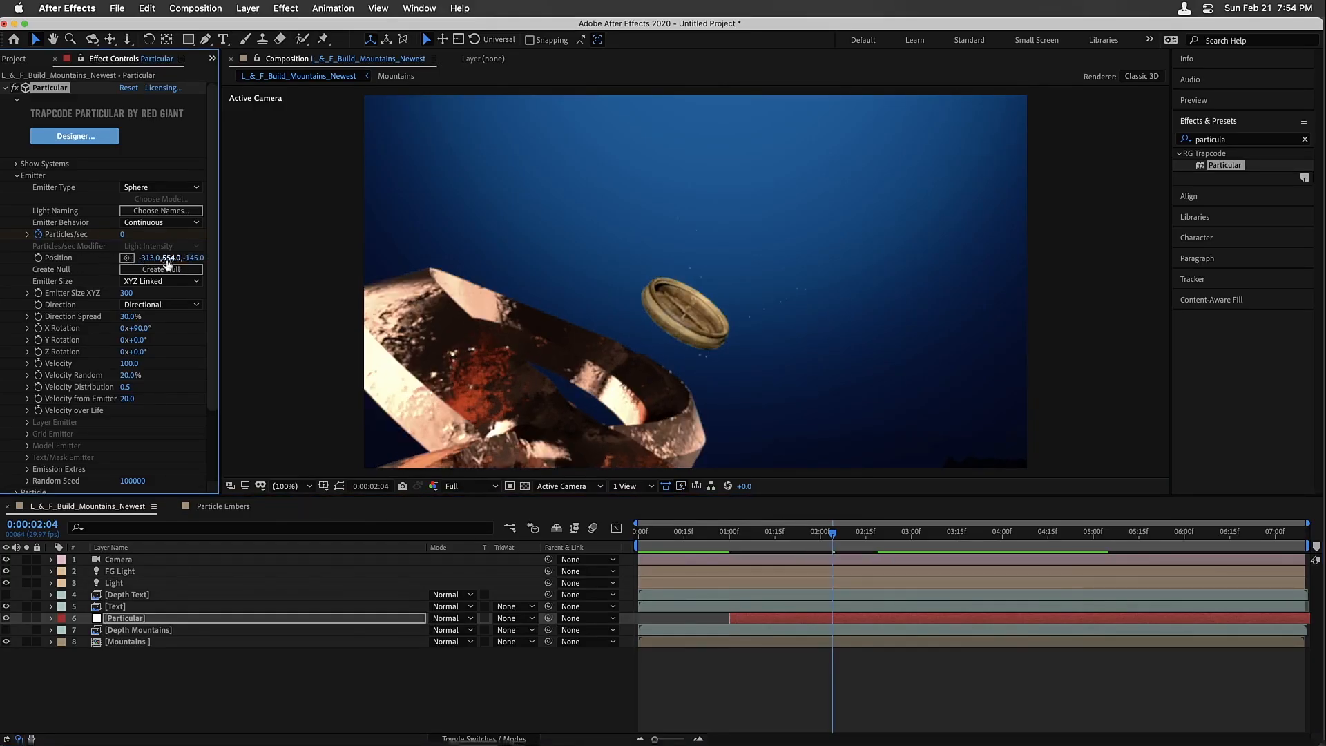
{"action": "left_click_drag", "start_coordinate": [196, 260], "coordinate": [37, 259]}
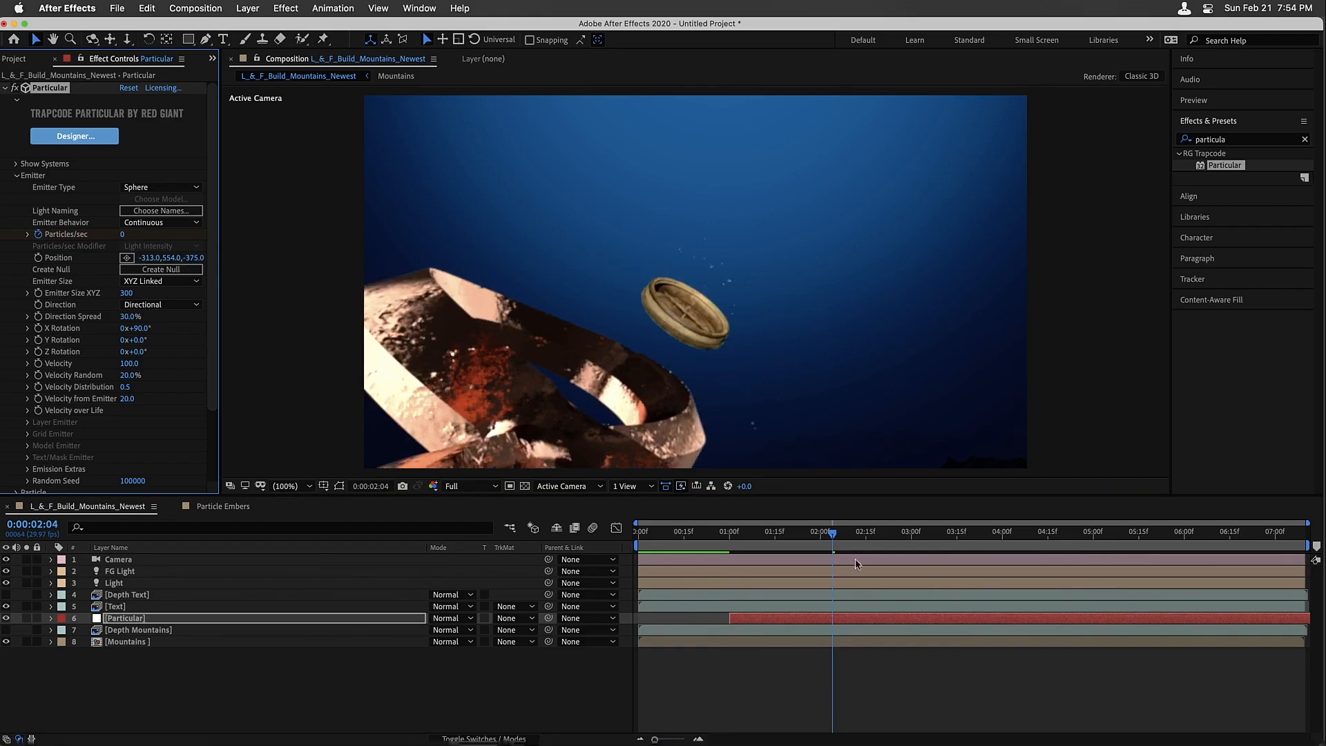
{"action": "left_click", "coordinate": [723, 547]}
{"action": "key", "text": "space"}
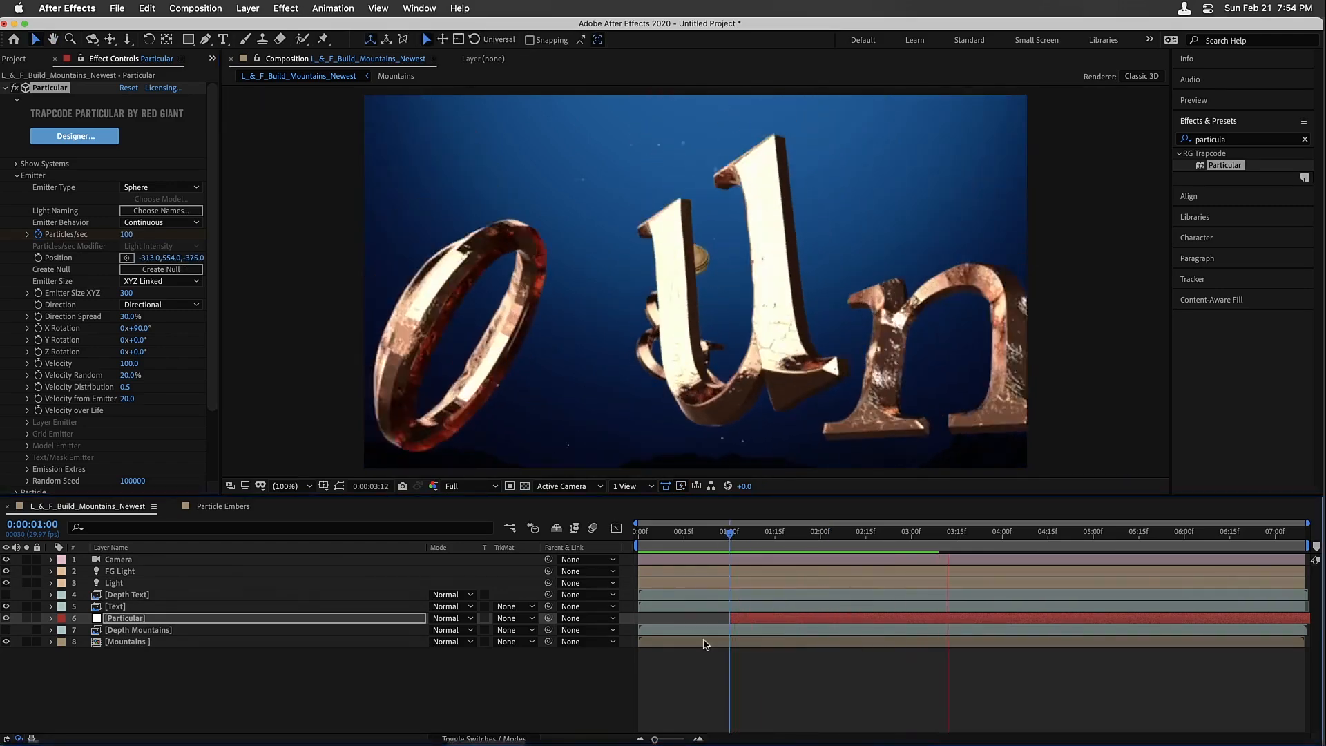
Set the emitter's Emitter Size XYZ to 200
{"action": "left_click", "coordinate": [131, 294]}
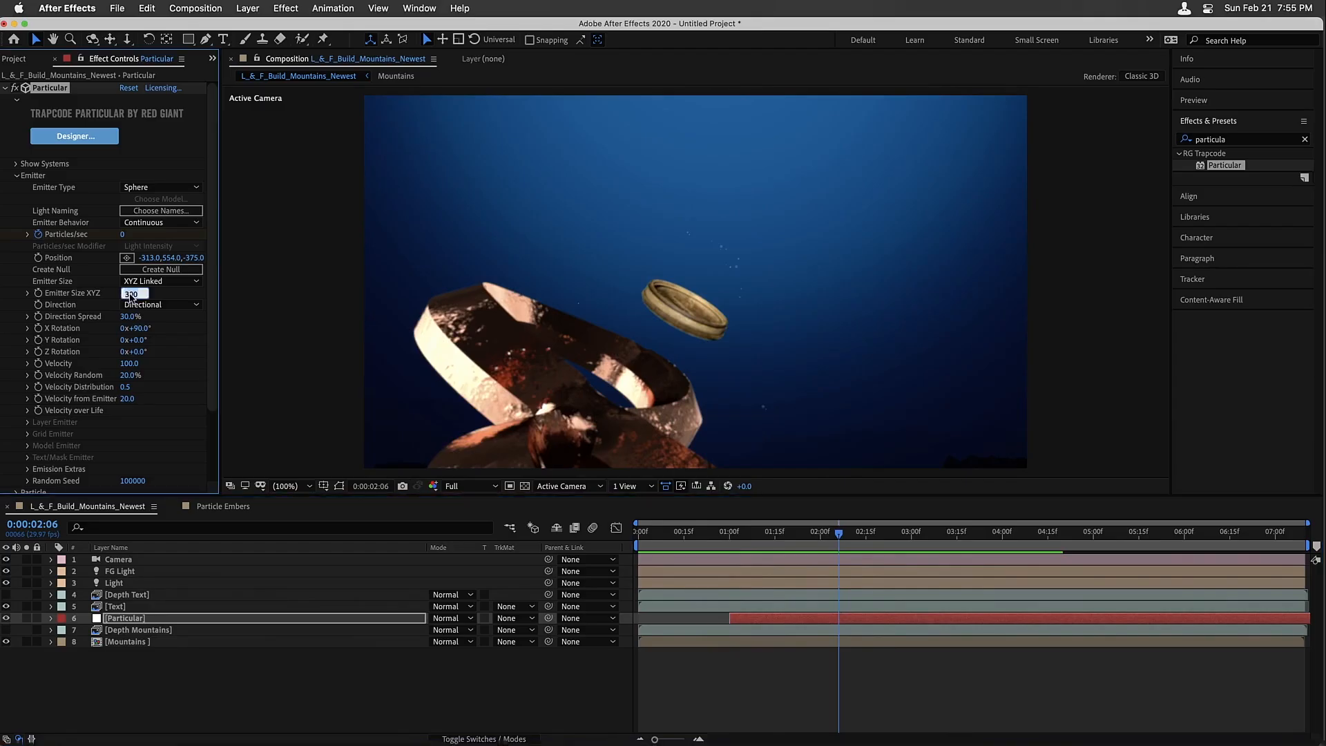
{"action": "type", "text": "200"}
{"action": "key", "text": "Return"}
Reveal the Particular layer's keyframes and set the Particles/sec keyframe at 1 second to 200
{"action": "key", "text": "u"}
{"action": "key", "text": "Home"}
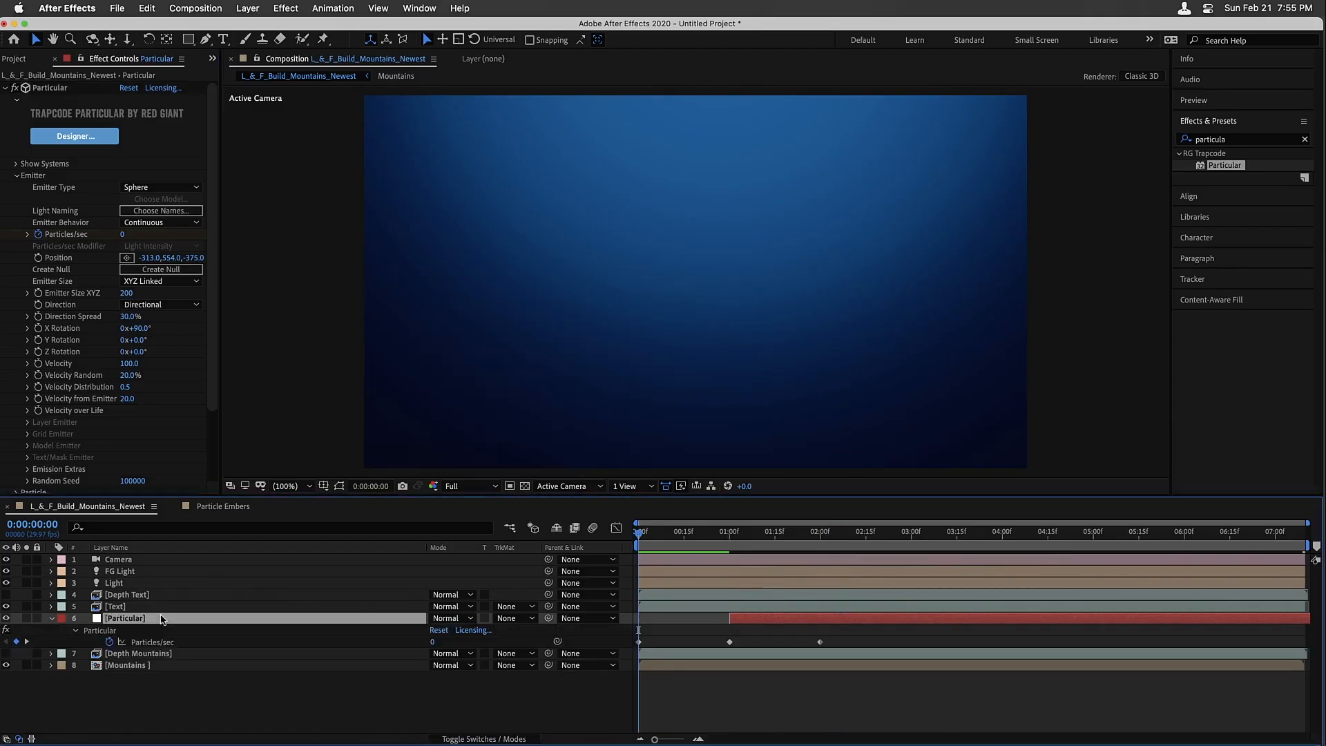
{"action": "left_click_drag", "start_coordinate": [734, 534], "coordinate": [729, 539]}
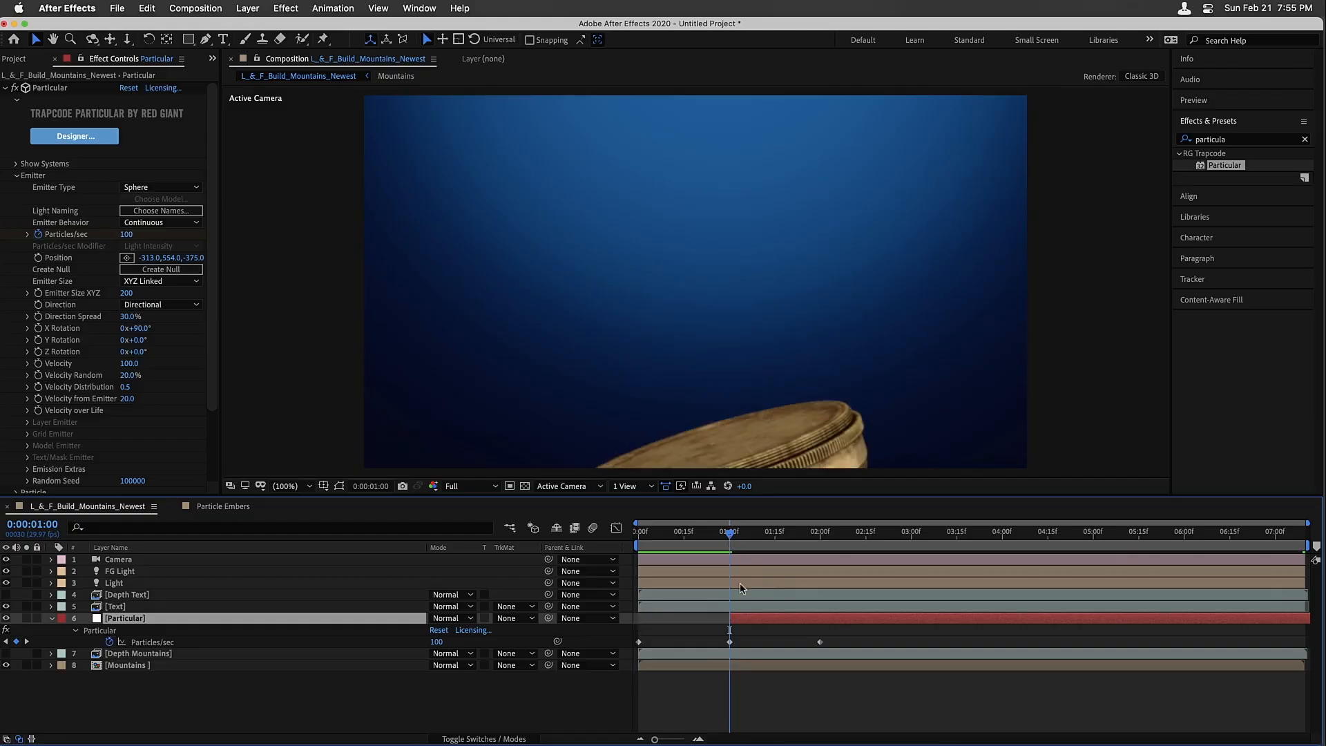
{"action": "left_click", "coordinate": [433, 641]}
{"action": "type", "text": "200"}
{"action": "key", "text": "Return"}
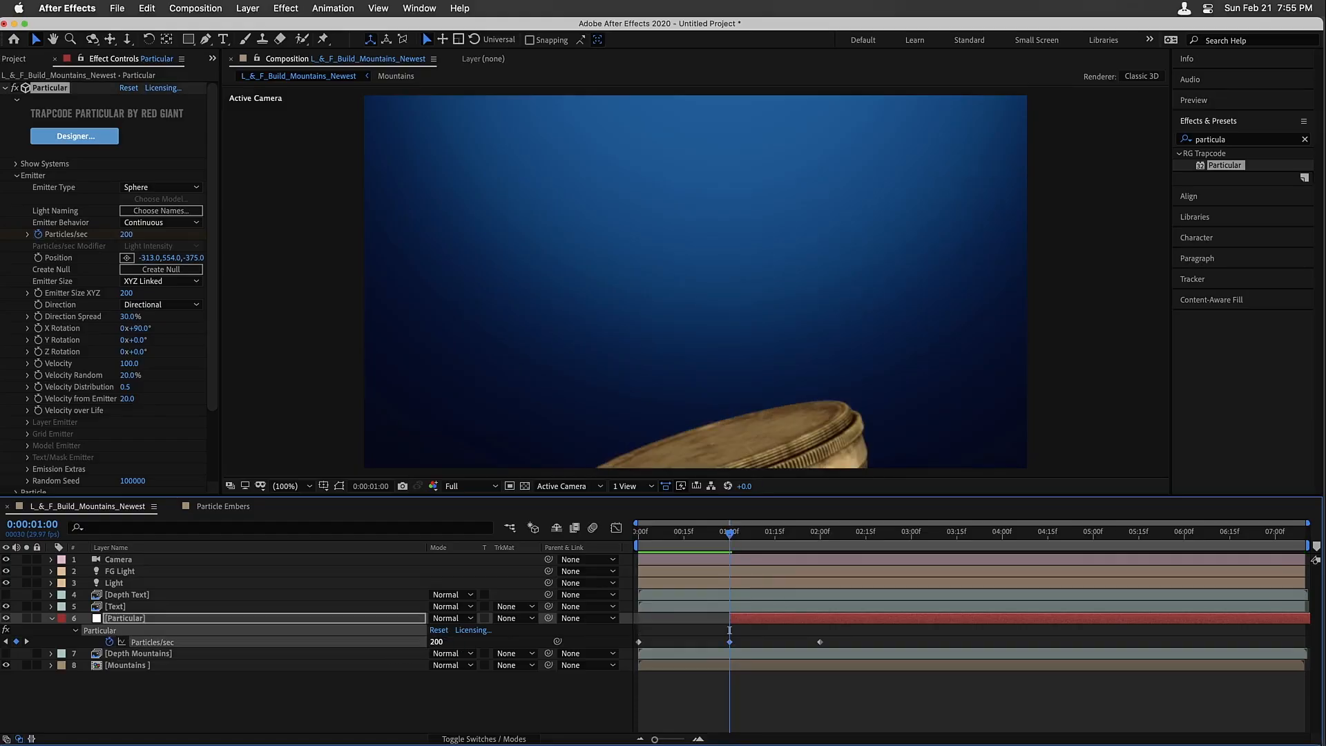
{"action": "key", "text": "space"}
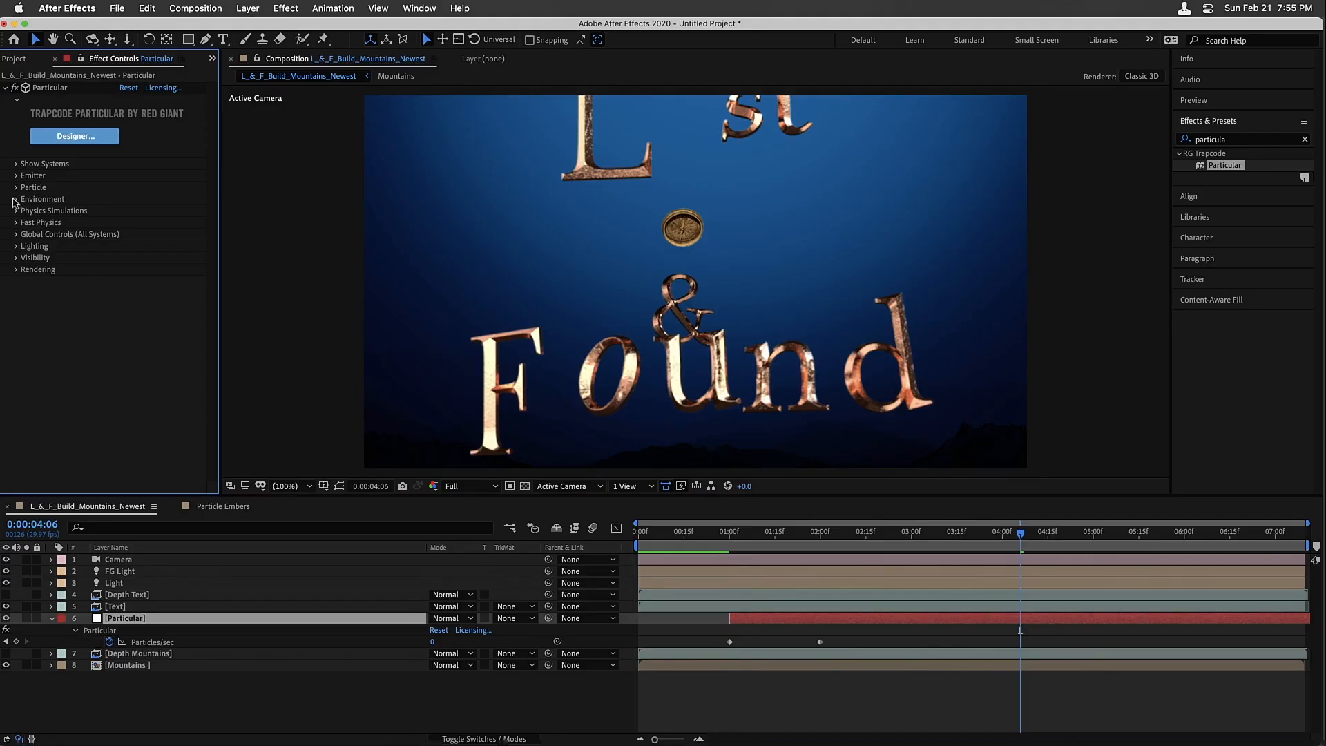
Set the particle environment's Wind Y to -150 and preview the animation
{"action": "left_click", "coordinate": [15, 200]}
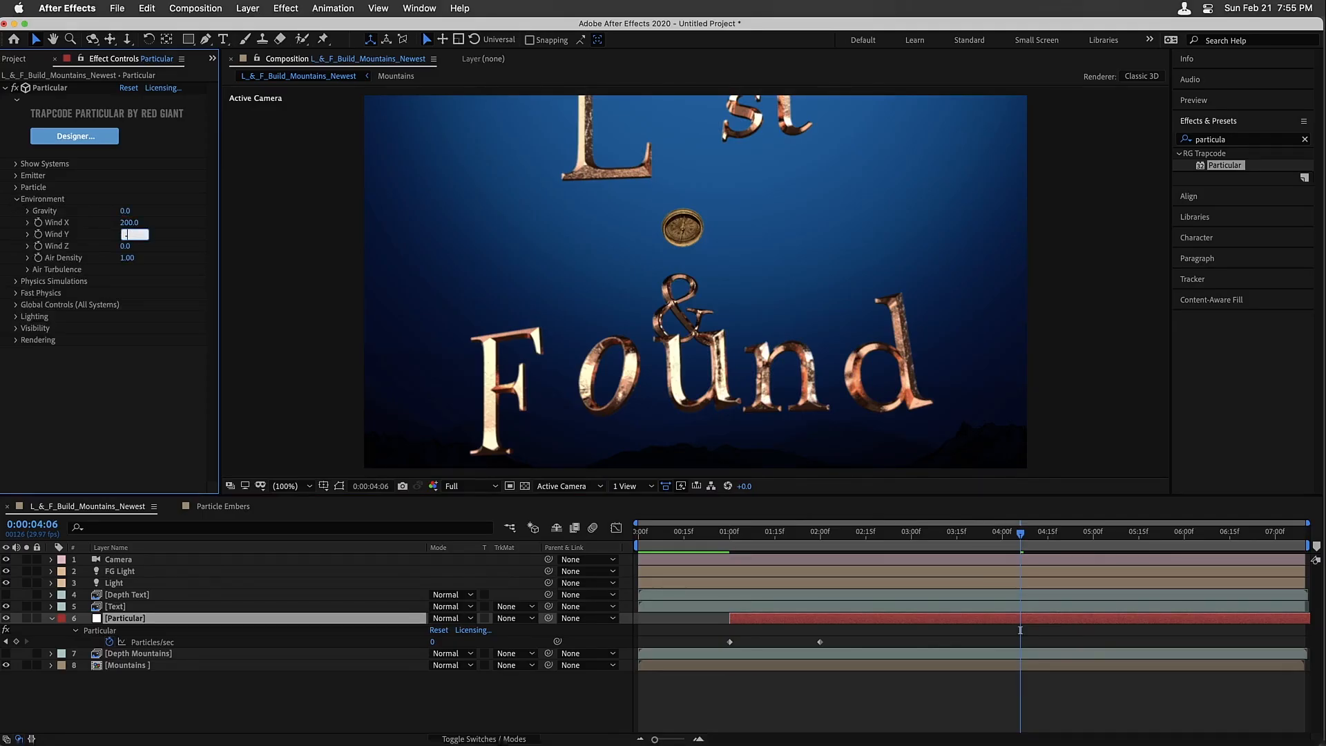
{"action": "key", "text": "Return"}
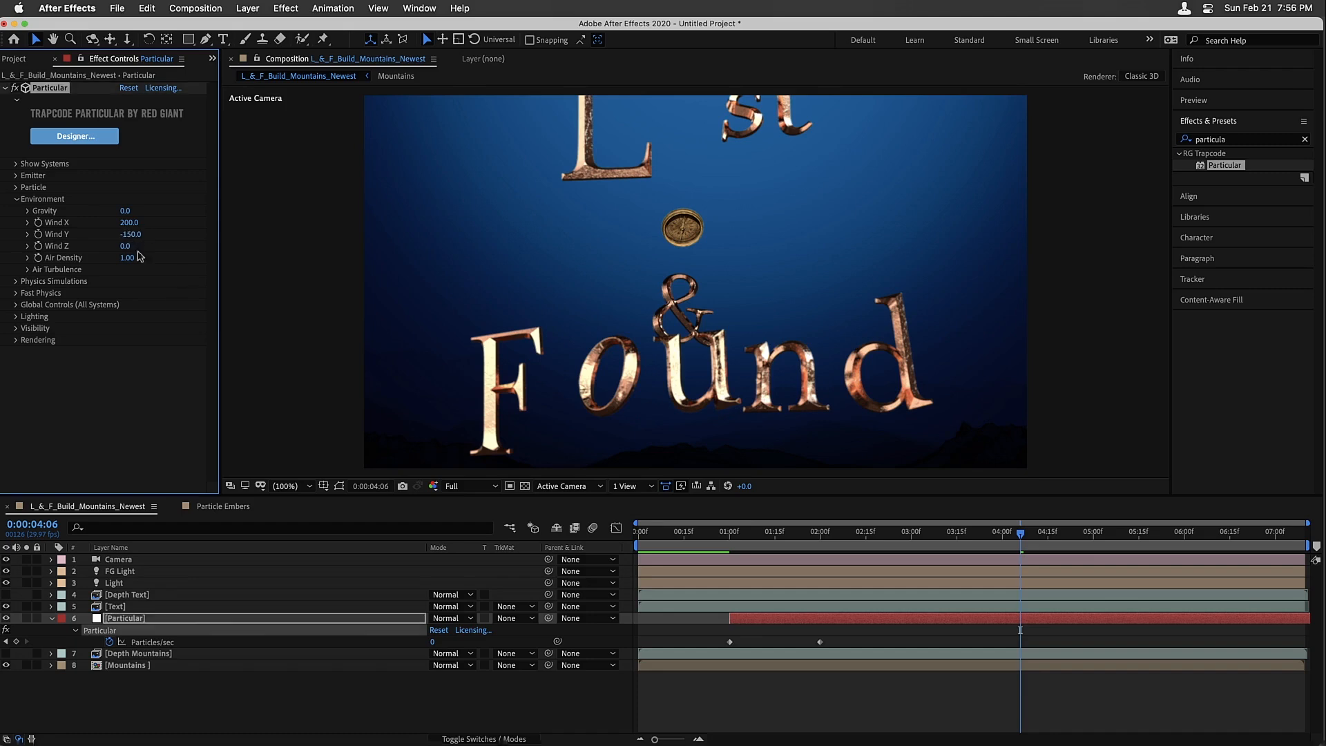
{"action": "left_click", "coordinate": [719, 551]}
{"action": "key", "text": "space"}
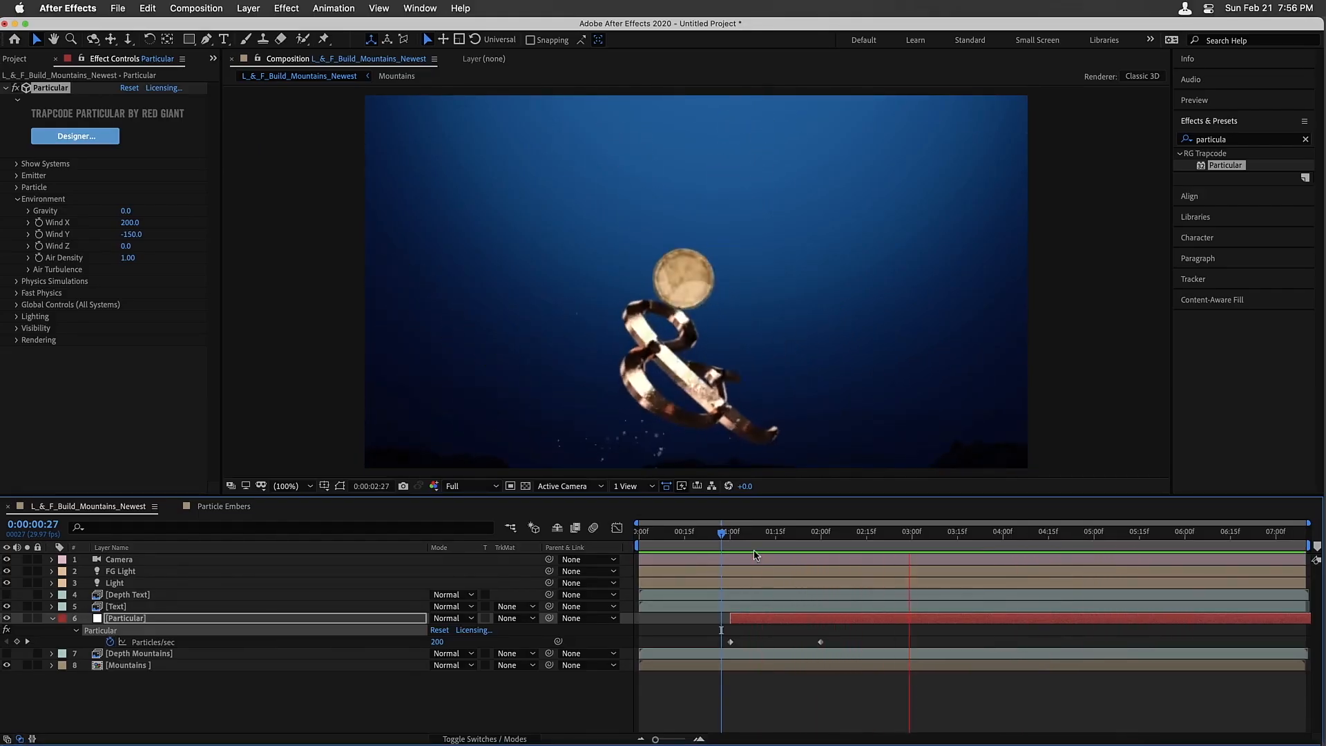
{"action": "key", "text": "space"}
Change the Particular layer's particle Color to a bright saturated orange
{"action": "left_click", "coordinate": [107, 620]}
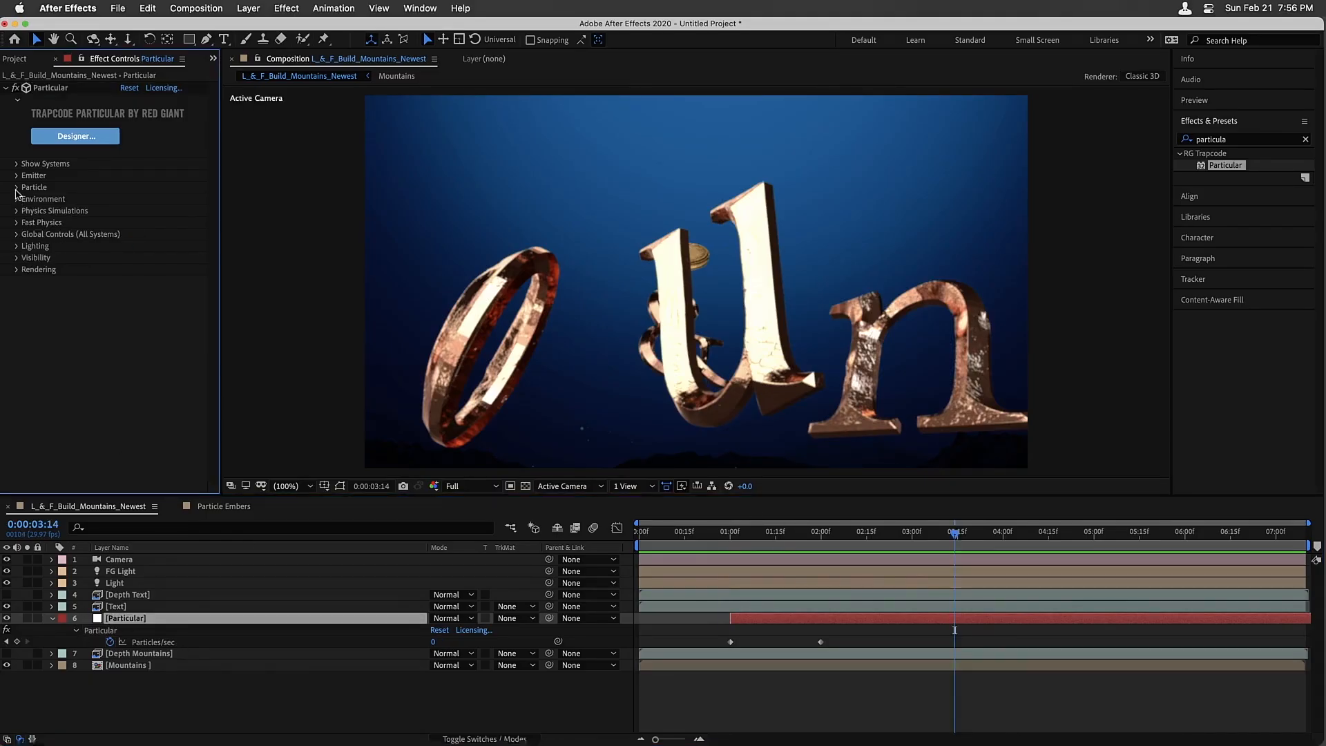
{"action": "left_click", "coordinate": [17, 187]}
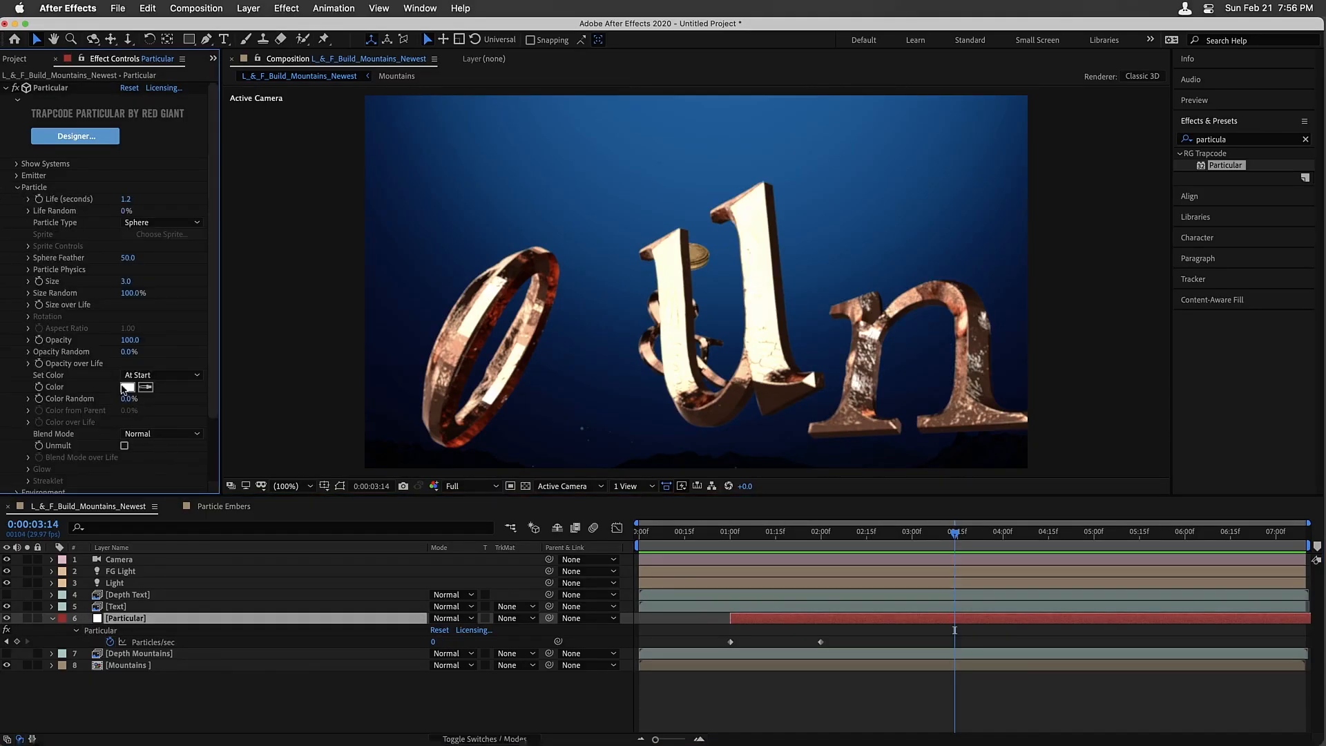
{"action": "left_click", "coordinate": [126, 387]}
{"action": "left_click_drag", "start_coordinate": [692, 479], "coordinate": [690, 469]}
{"action": "left_click_drag", "start_coordinate": [656, 335], "coordinate": [673, 307]}
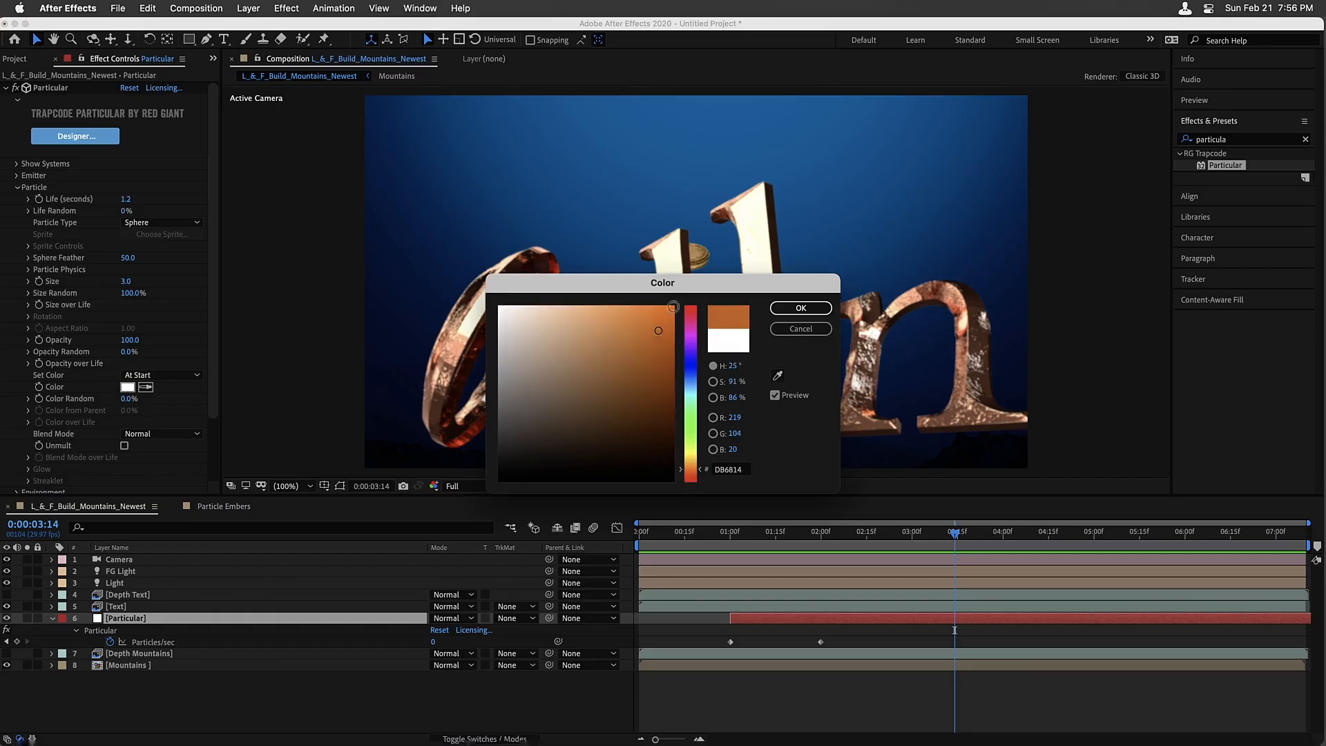
{"action": "left_click", "coordinate": [801, 308]}
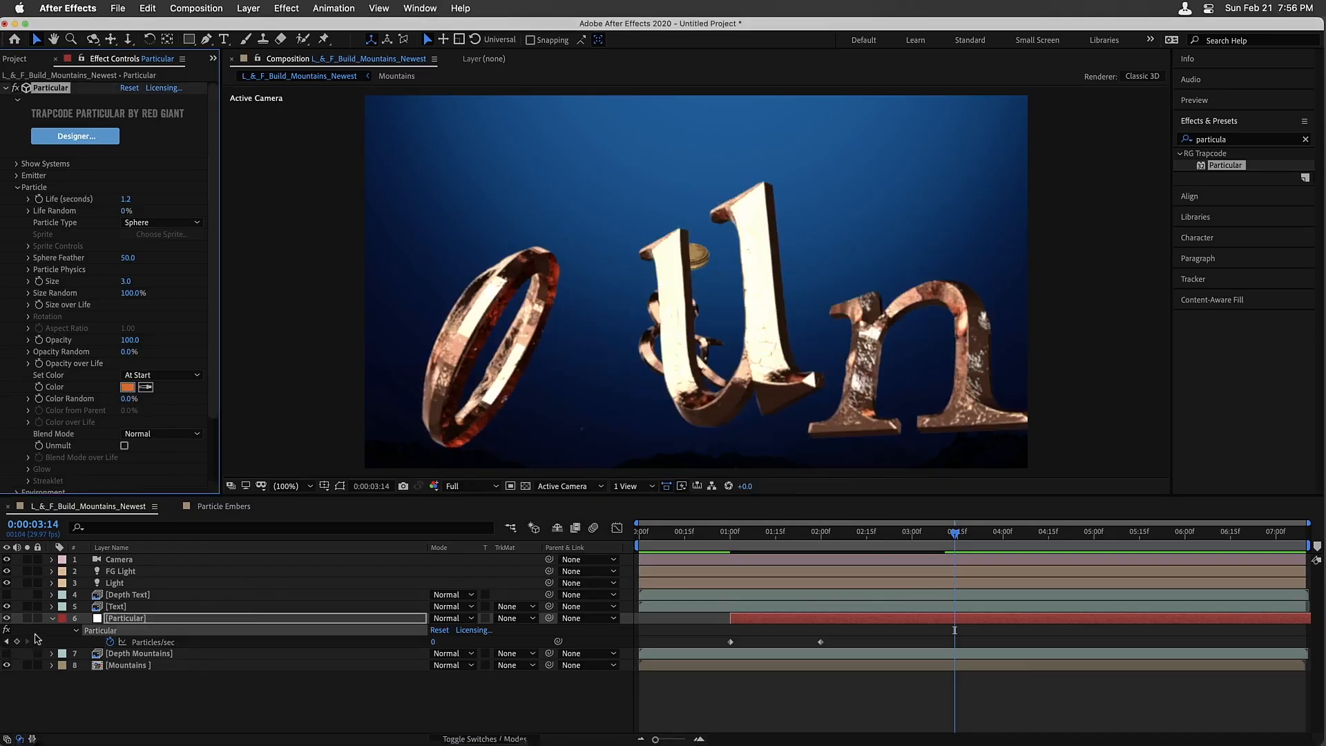
Solo the Particular layer and set its particle Size to 6 at a frame where embers show
{"action": "left_click", "coordinate": [27, 619]}
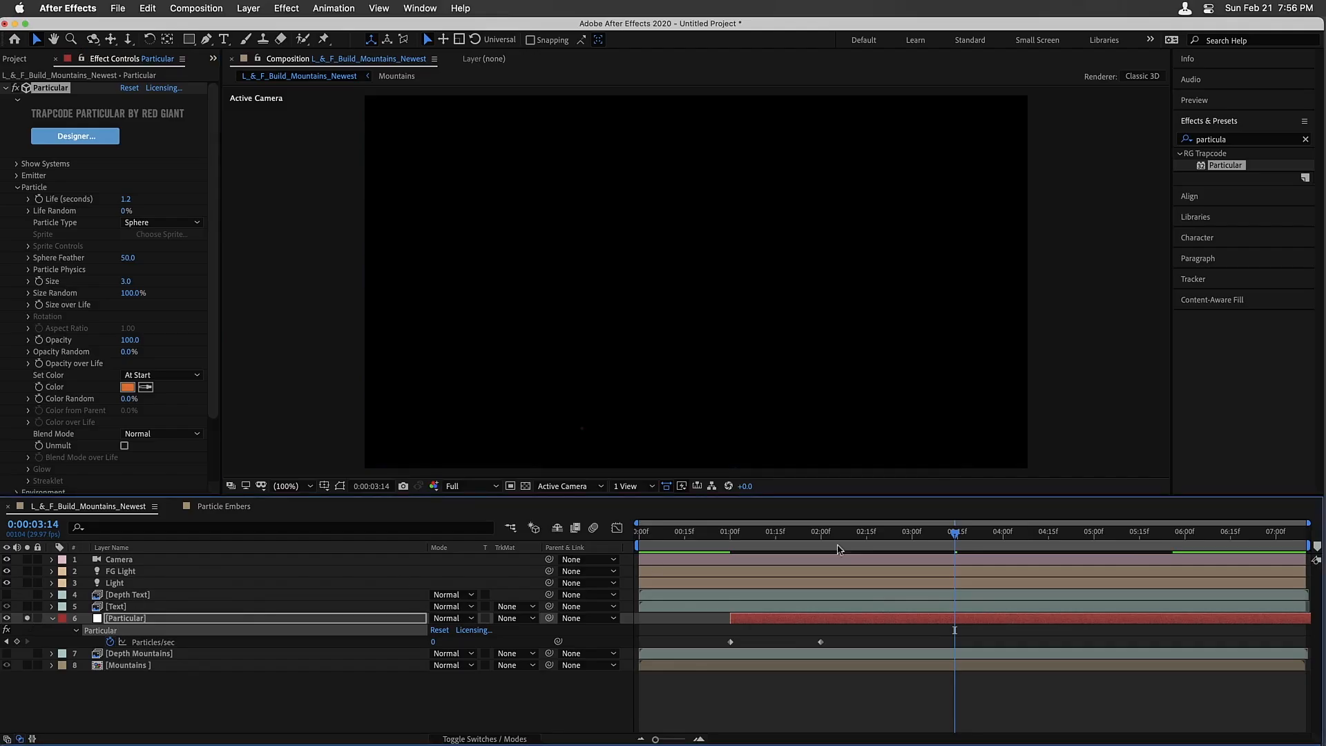
{"action": "left_click_drag", "start_coordinate": [839, 548], "coordinate": [937, 542]}
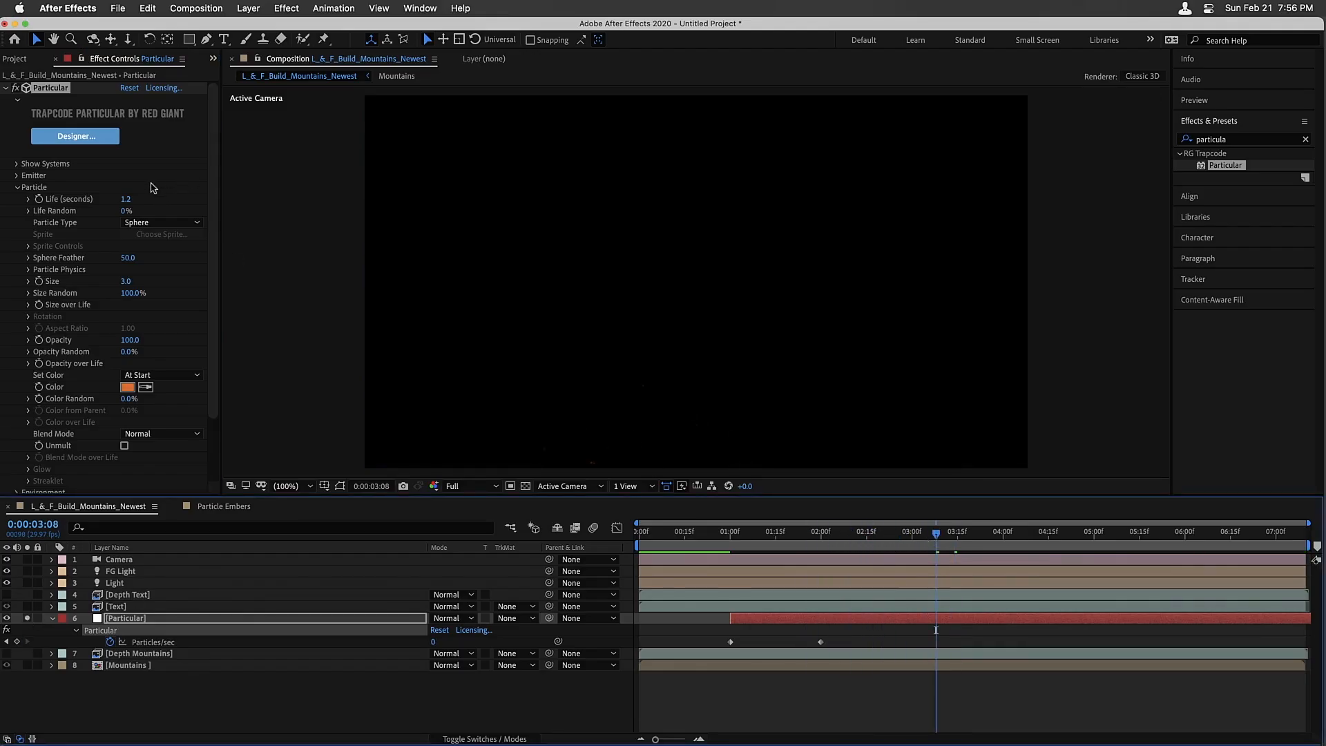
{"action": "left_click", "coordinate": [123, 281]}
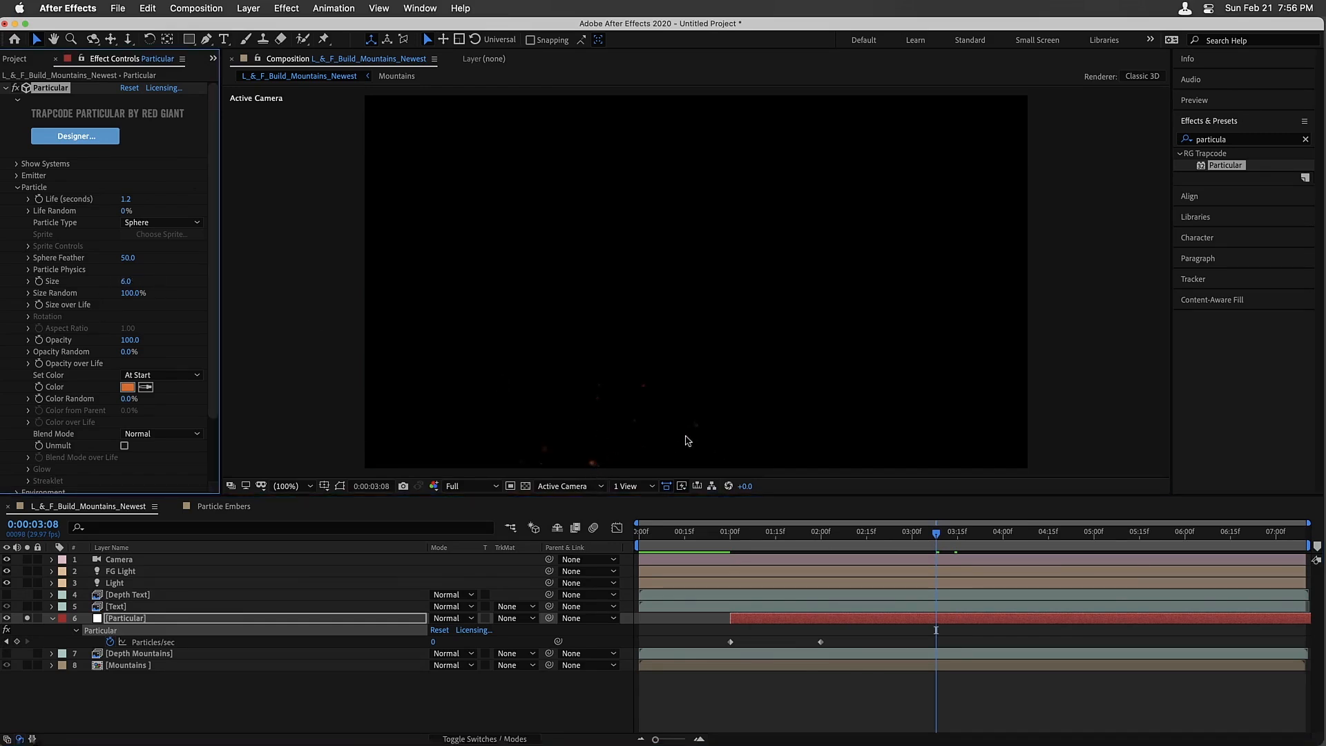
Set the particles' Blend Mode to Add and collapse the Particle settings
{"action": "left_click", "coordinate": [161, 433]}
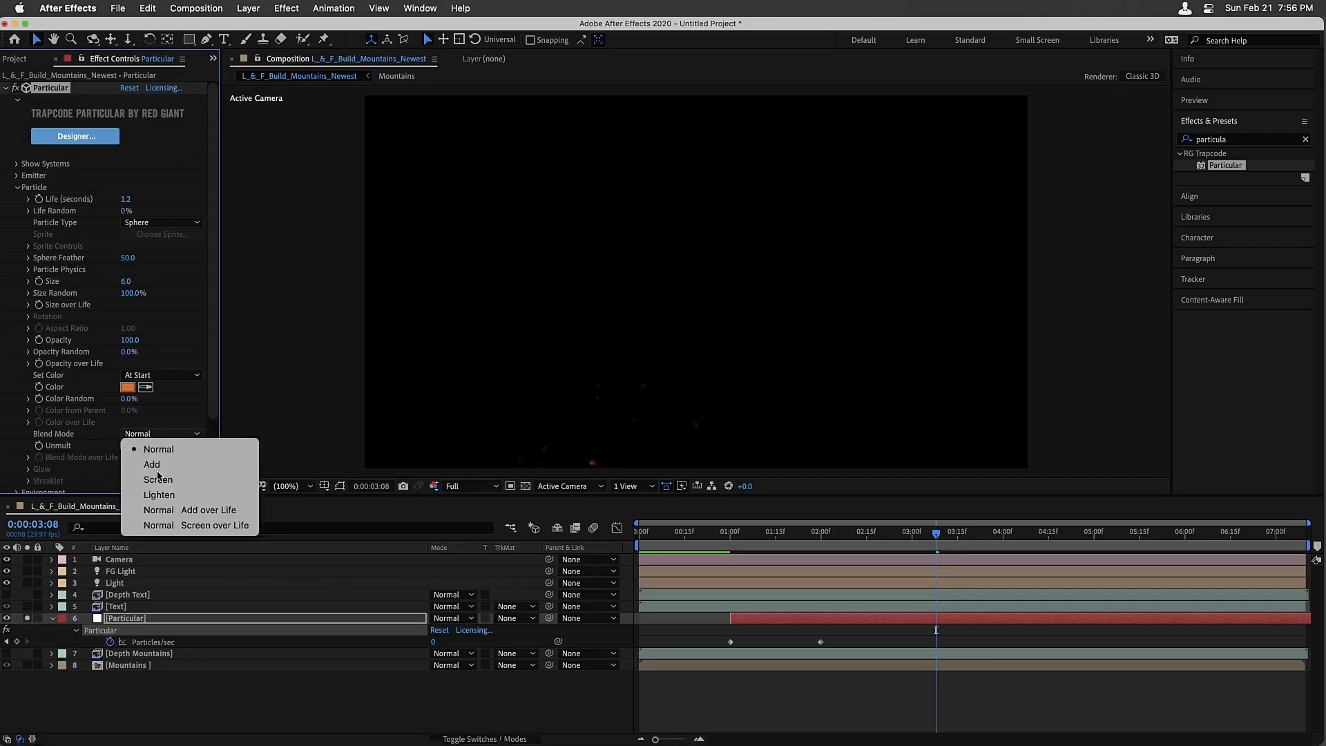
{"action": "left_click", "coordinate": [153, 464]}
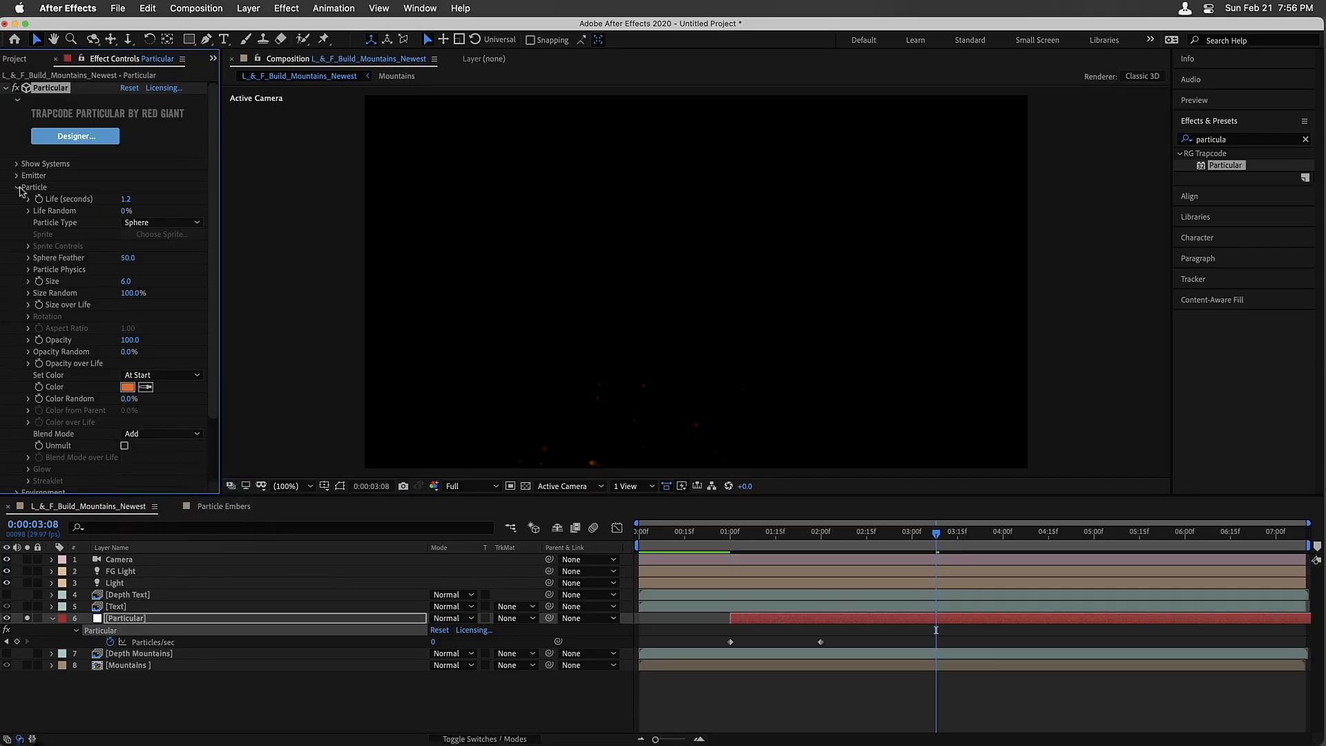
{"action": "left_click", "coordinate": [17, 187]}
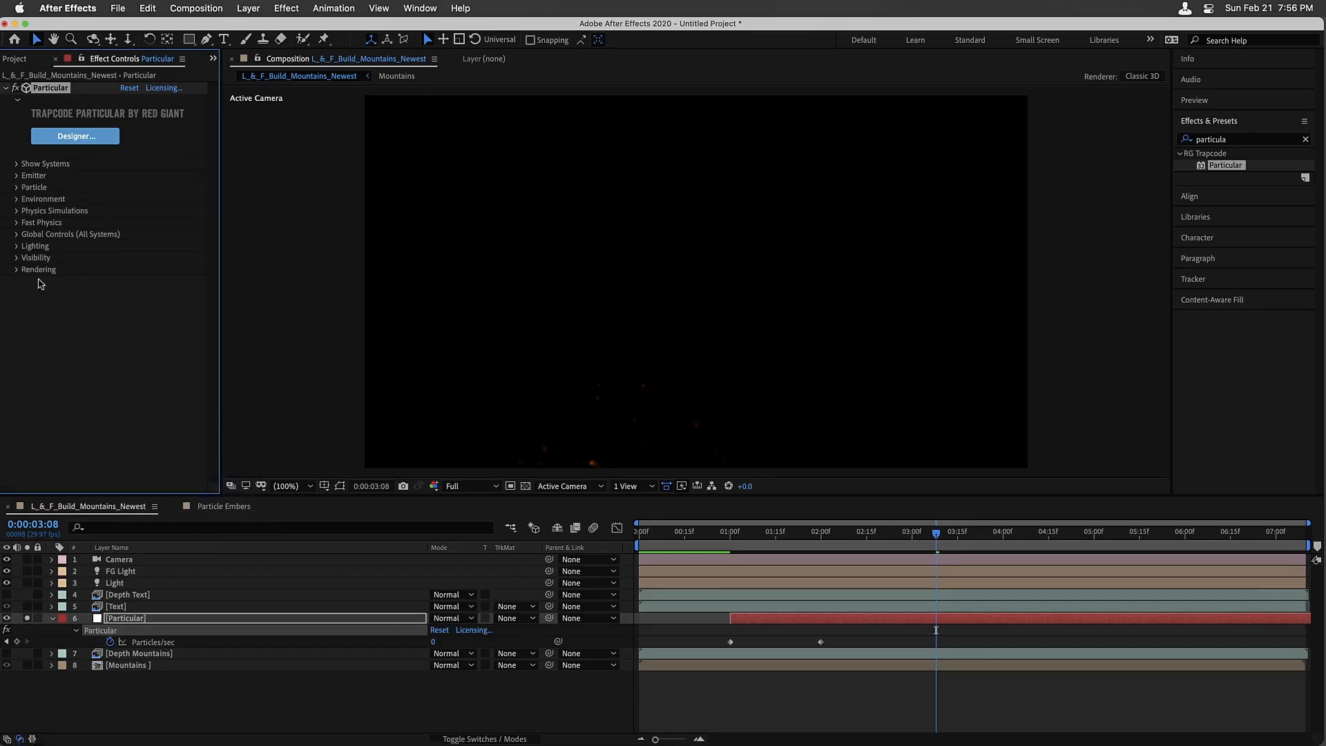
Enable Shadowlets in Particular's Lighting settings and set the Shadowlet Color to white
{"action": "left_click", "coordinate": [17, 246]}
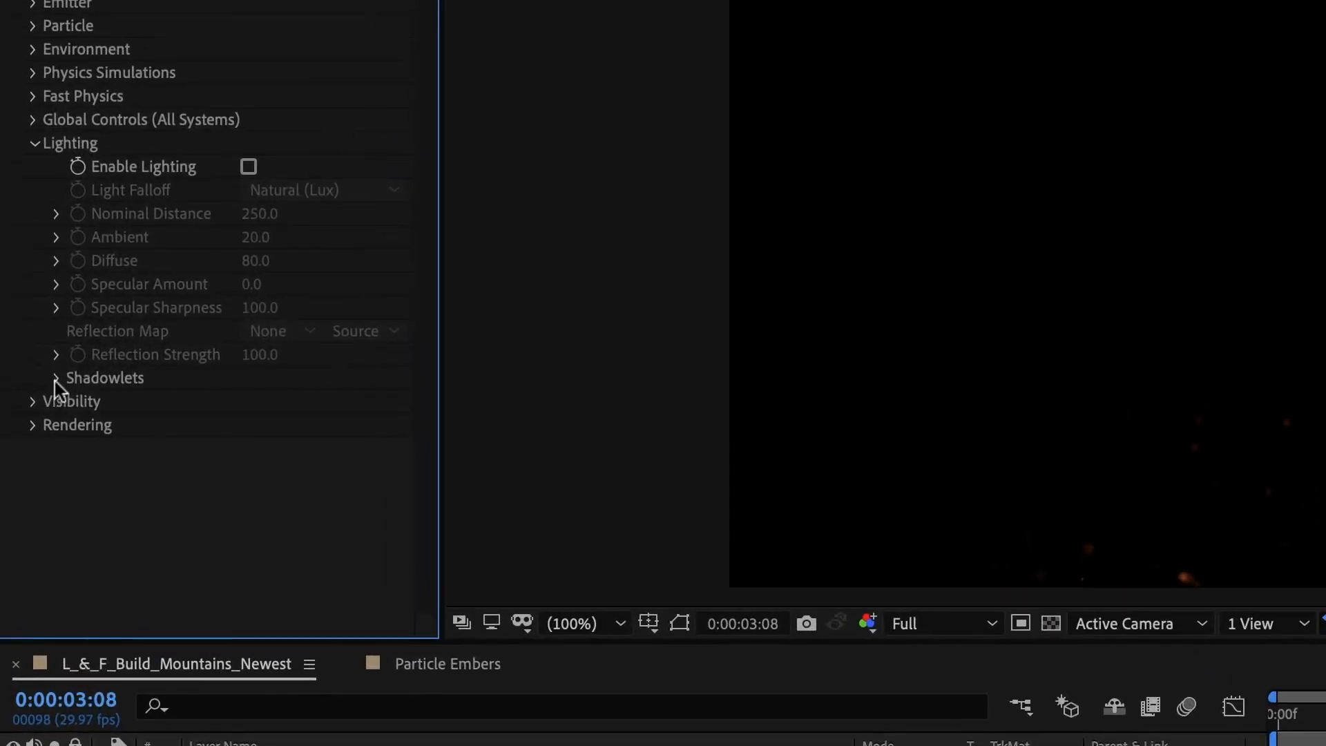
{"action": "left_click", "coordinate": [56, 380]}
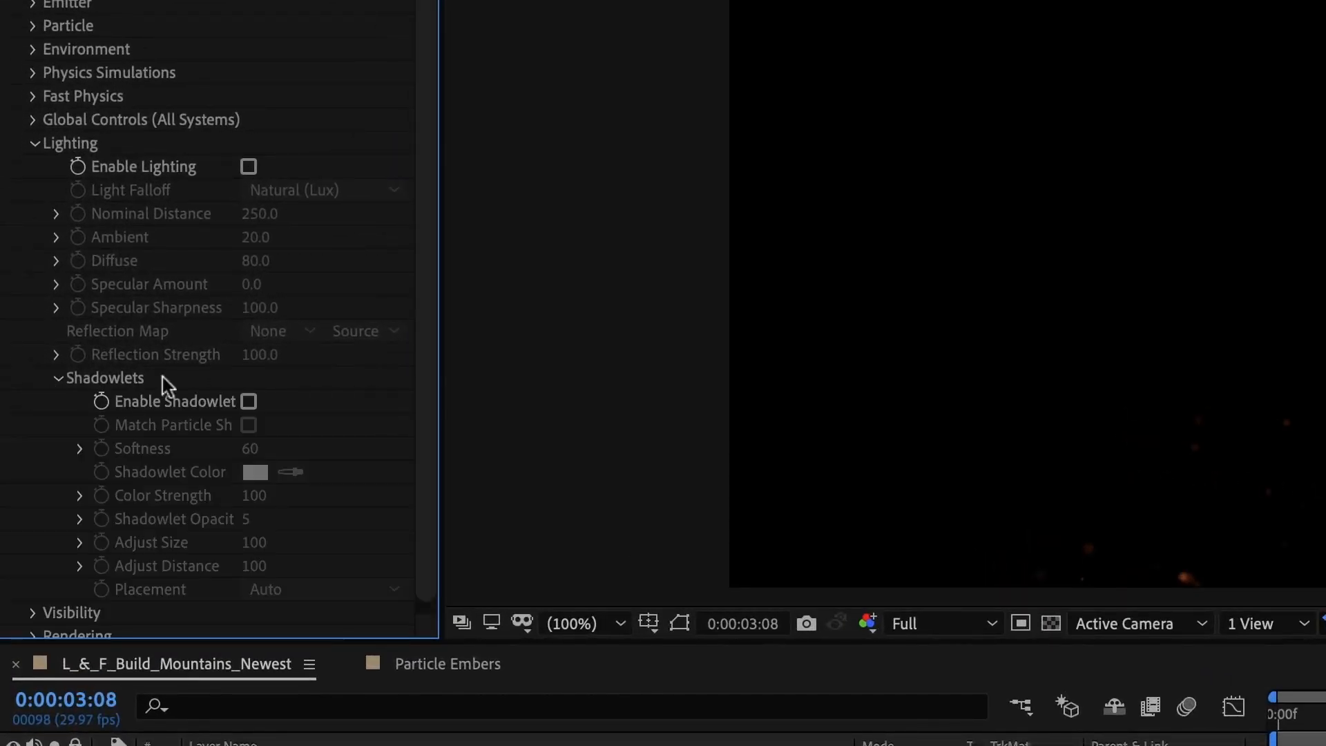
{"action": "left_click", "coordinate": [248, 401]}
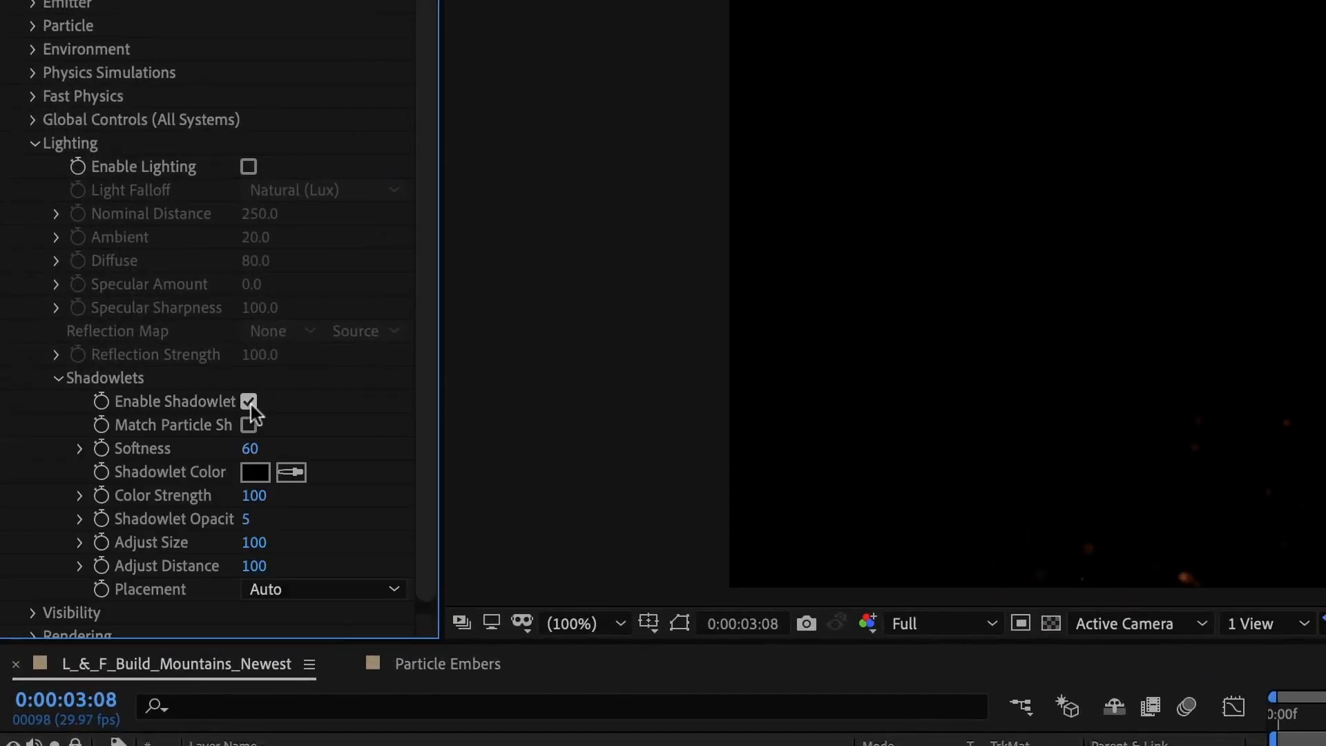
{"action": "left_click", "coordinate": [257, 472]}
{"action": "left_click_drag", "start_coordinate": [1035, 308], "coordinate": [968, 228]}
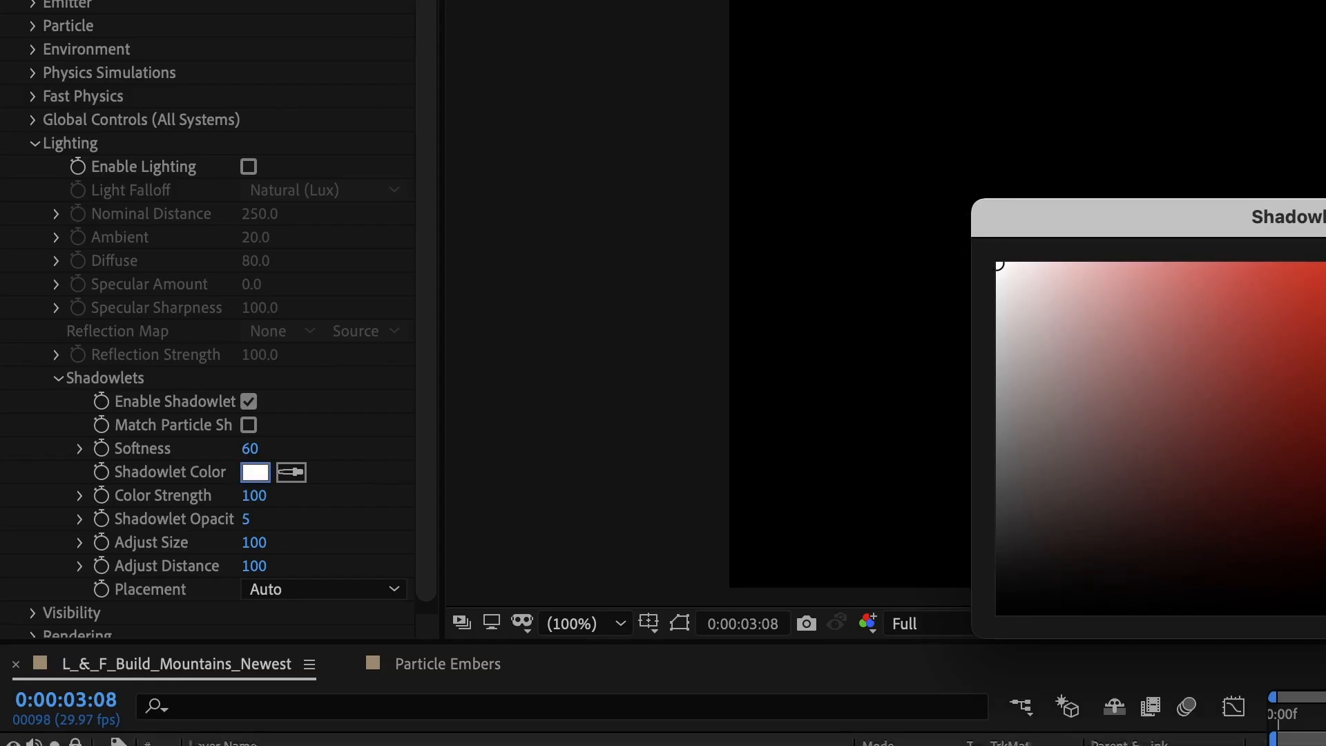
{"action": "key", "text": "Return"}
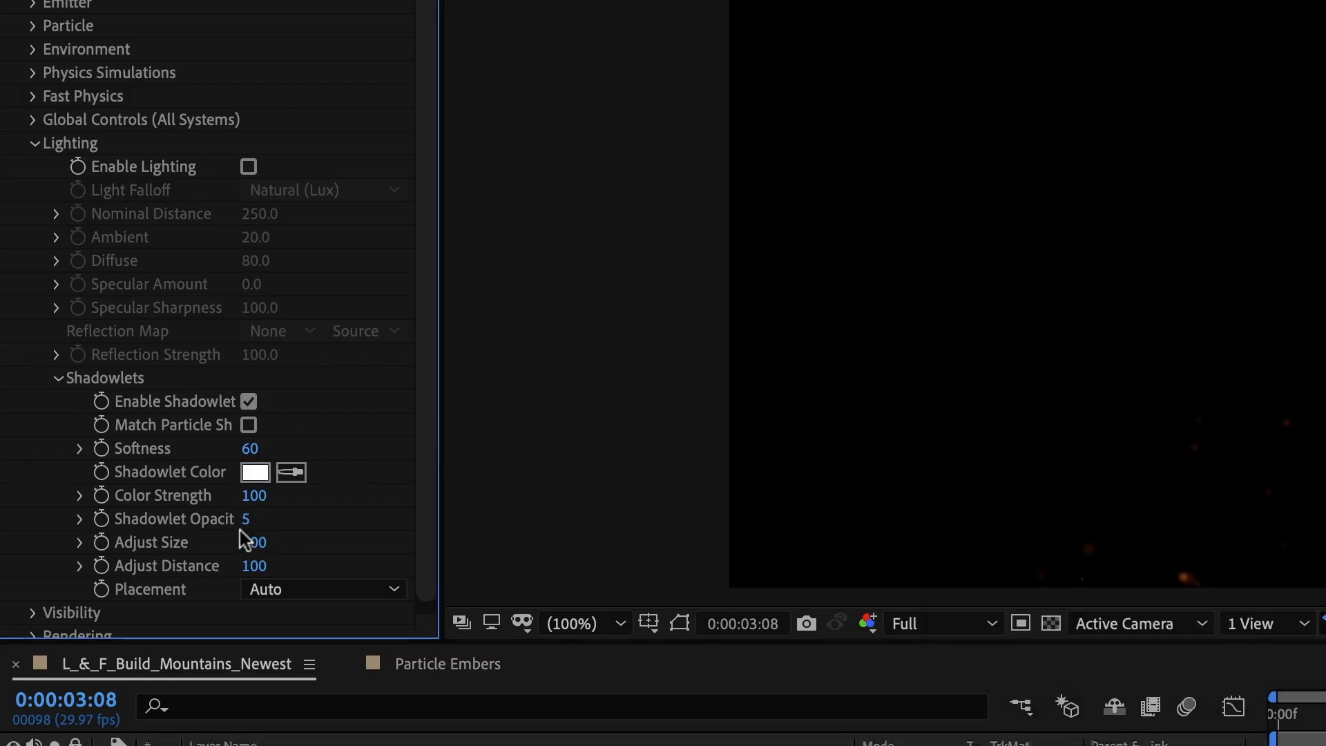
Raise the Shadowlet Opacity to 100 and set the shadowlets' Adjust Distance to 2
{"action": "left_click_drag", "start_coordinate": [248, 528], "coordinate": [846, 524]}
{"action": "left_click_drag", "start_coordinate": [248, 520], "coordinate": [574, 510]}
{"action": "left_click_drag", "start_coordinate": [790, 509], "coordinate": [1068, 506]}
{"action": "left_click", "coordinate": [264, 567]}
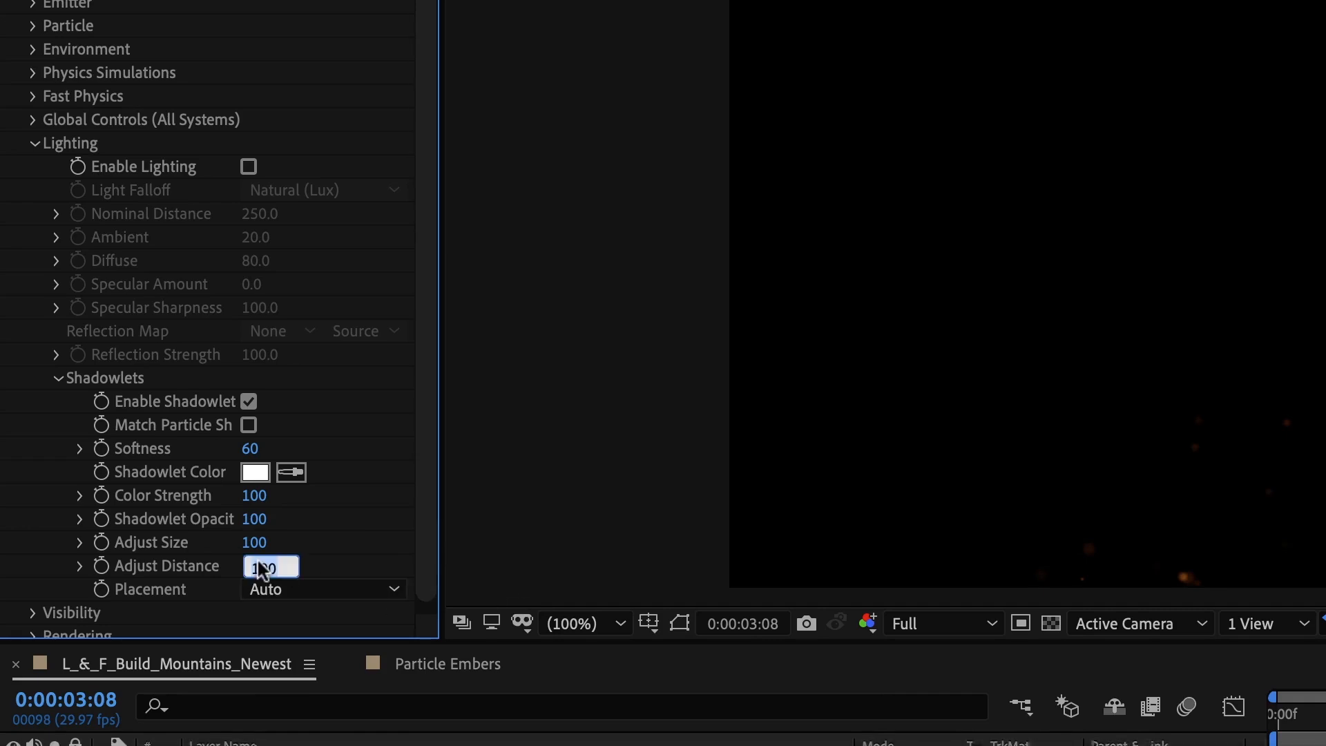
{"action": "type", "text": "2"}
{"action": "key", "text": "Return"}
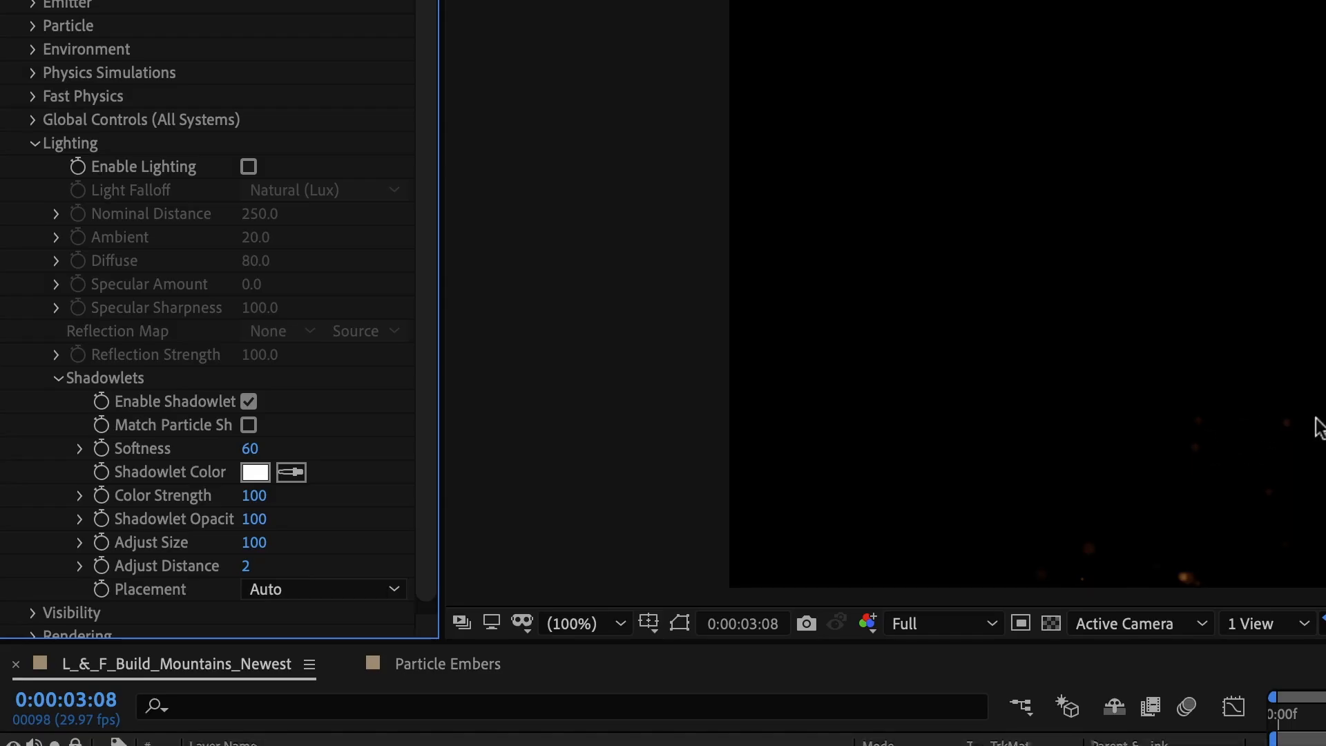
Set the Shadowlet Opacity to 80 and collapse the Lighting settings
{"action": "left_click", "coordinate": [259, 525]}
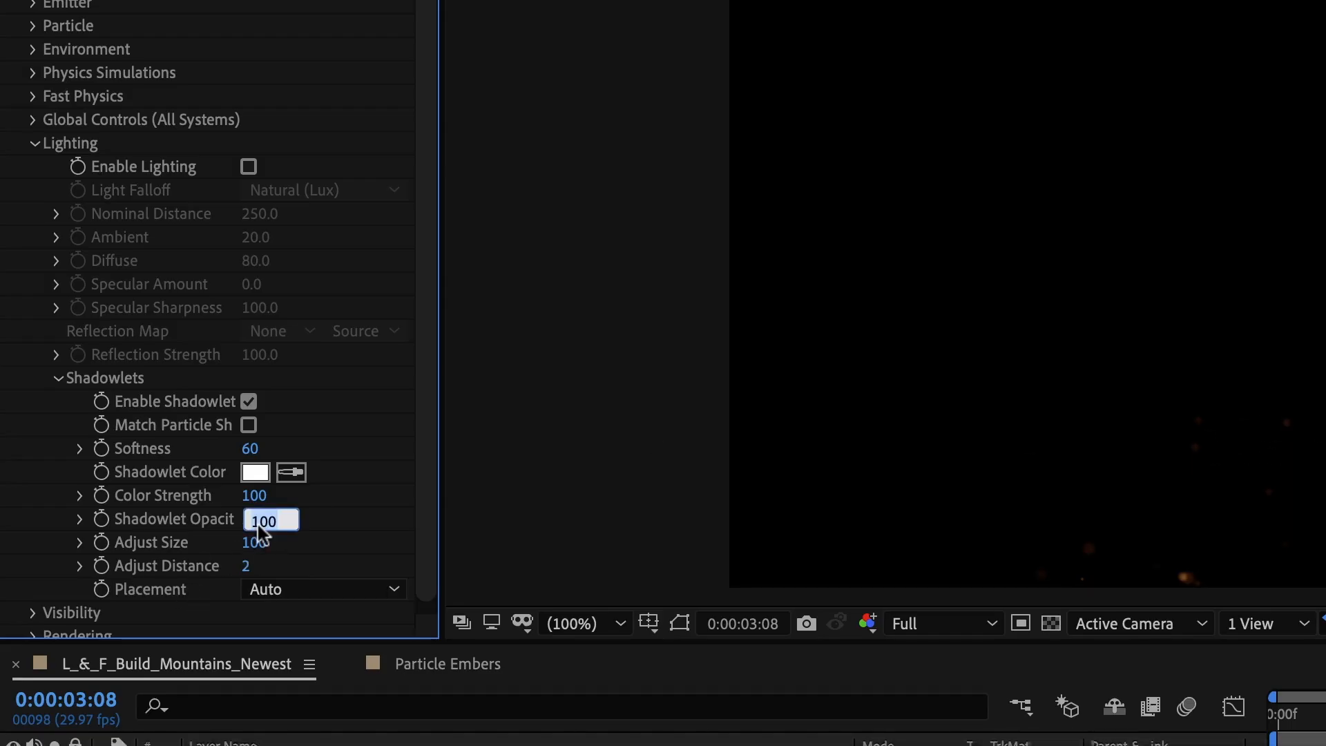
{"action": "type", "text": "80"}
{"action": "key", "text": "Return"}
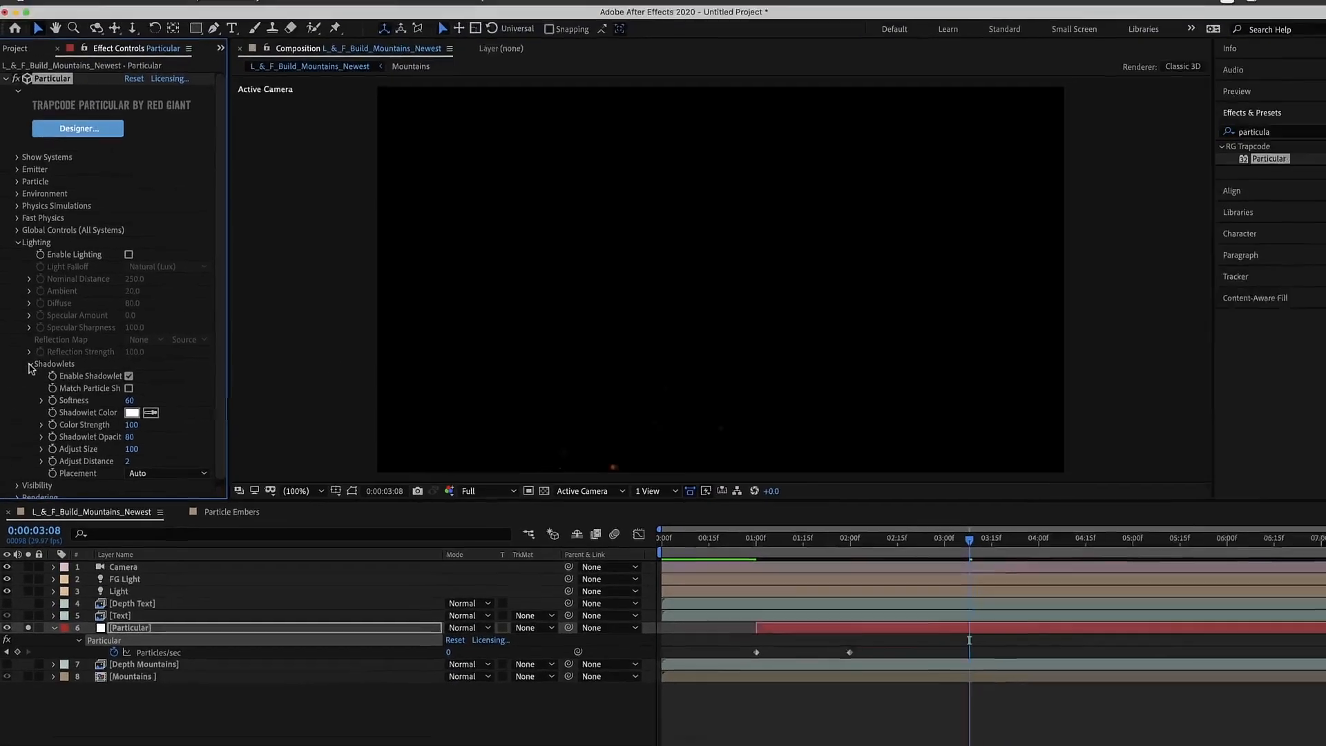
{"action": "left_click", "coordinate": [58, 377]}
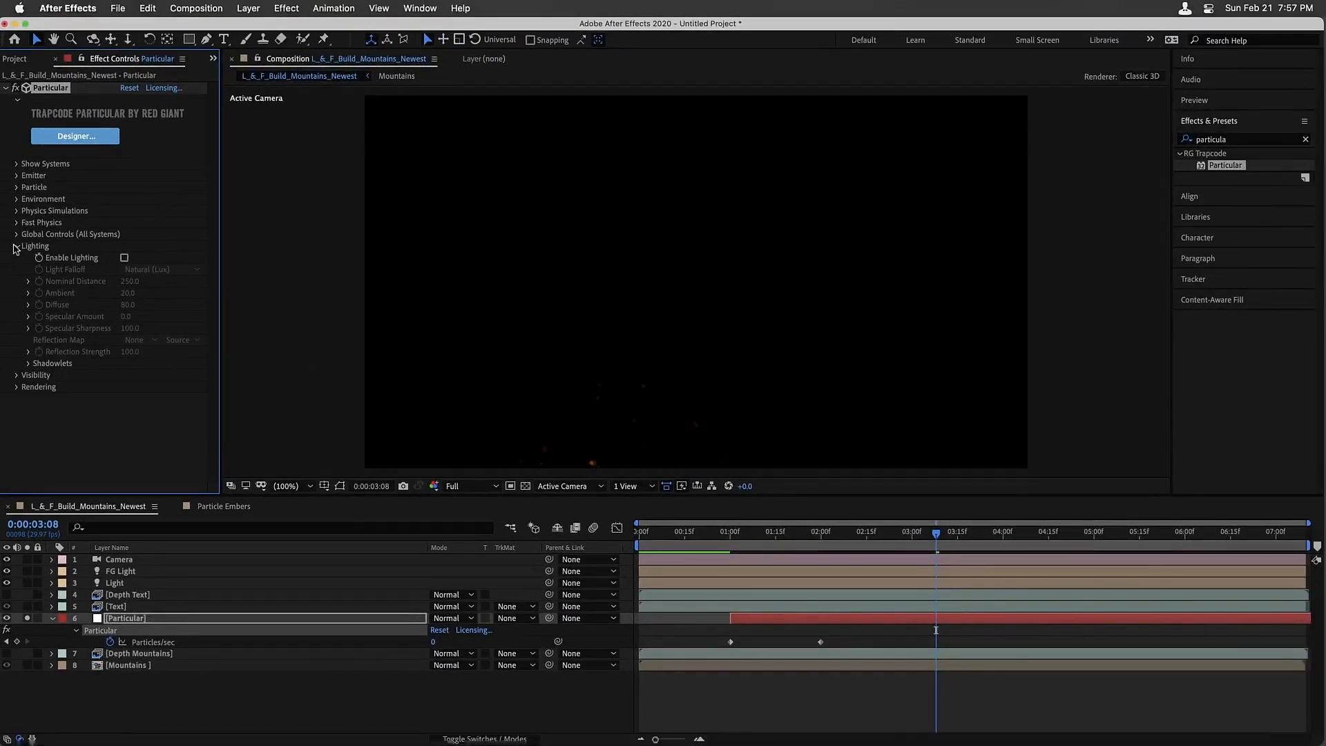
{"action": "left_click", "coordinate": [16, 247]}
Set the particle Size to 4 and preview the embers from about 0:00:00:29
{"action": "key", "text": "space"}
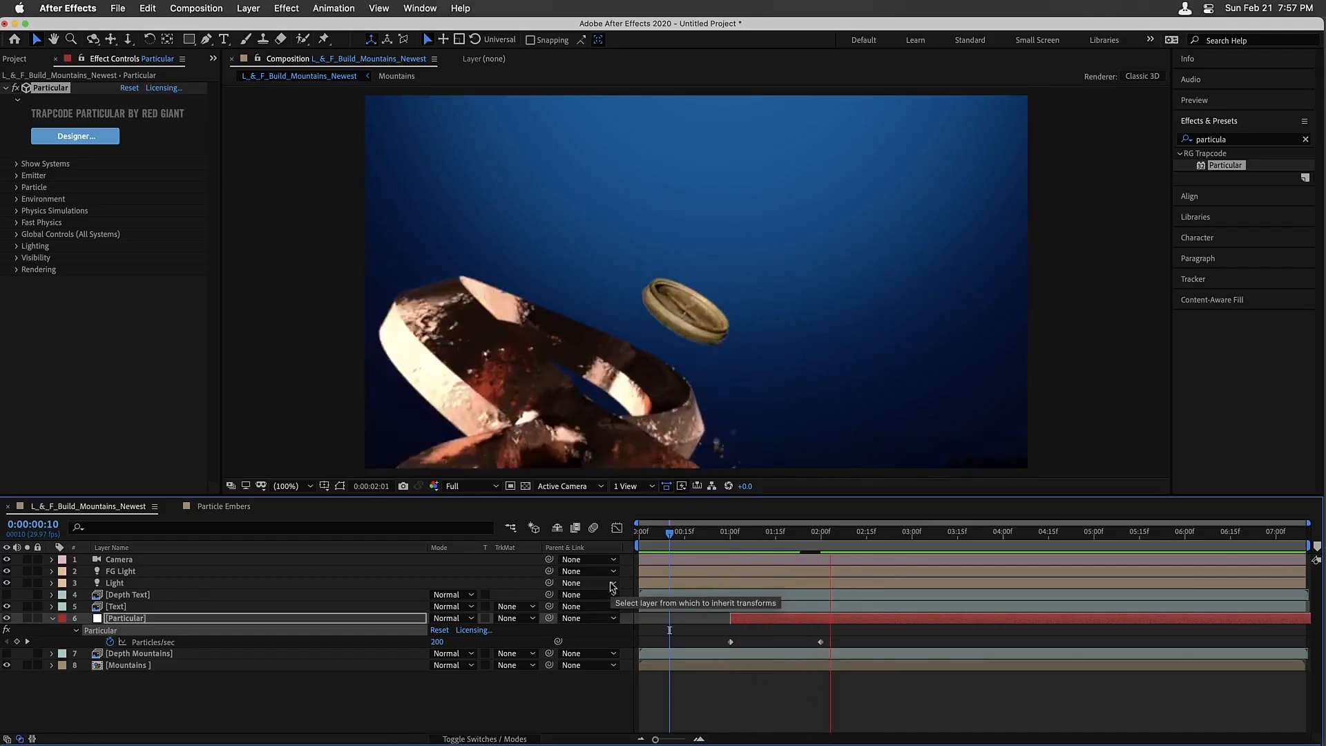
{"action": "left_click", "coordinate": [17, 187]}
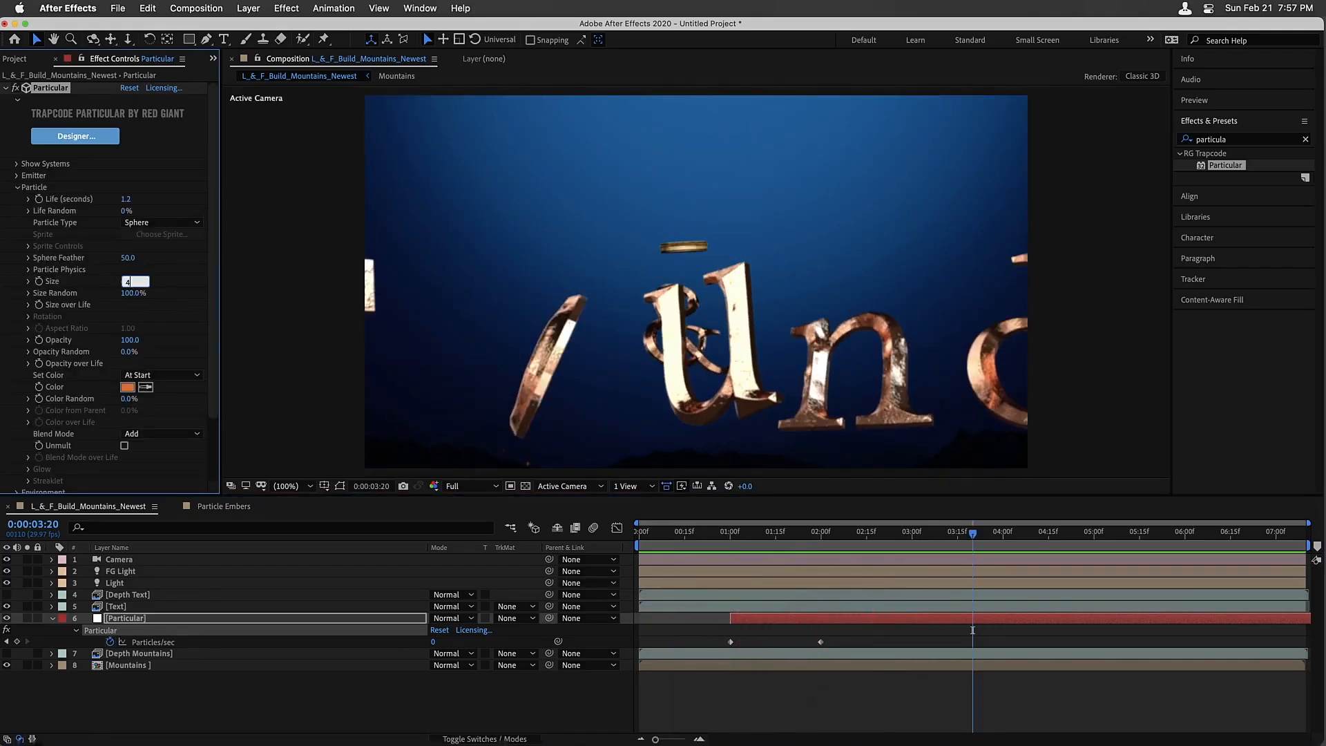
{"action": "left_click", "coordinate": [727, 544]}
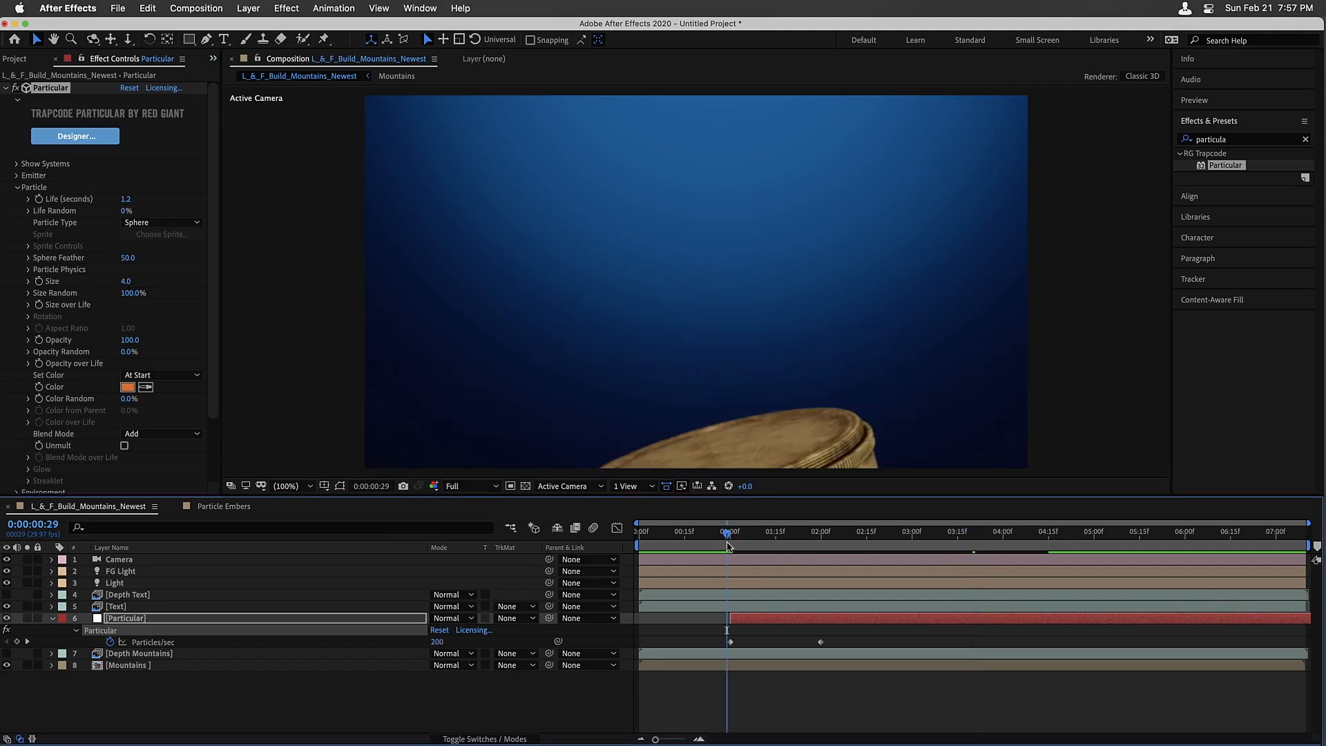
{"action": "key", "text": "space"}
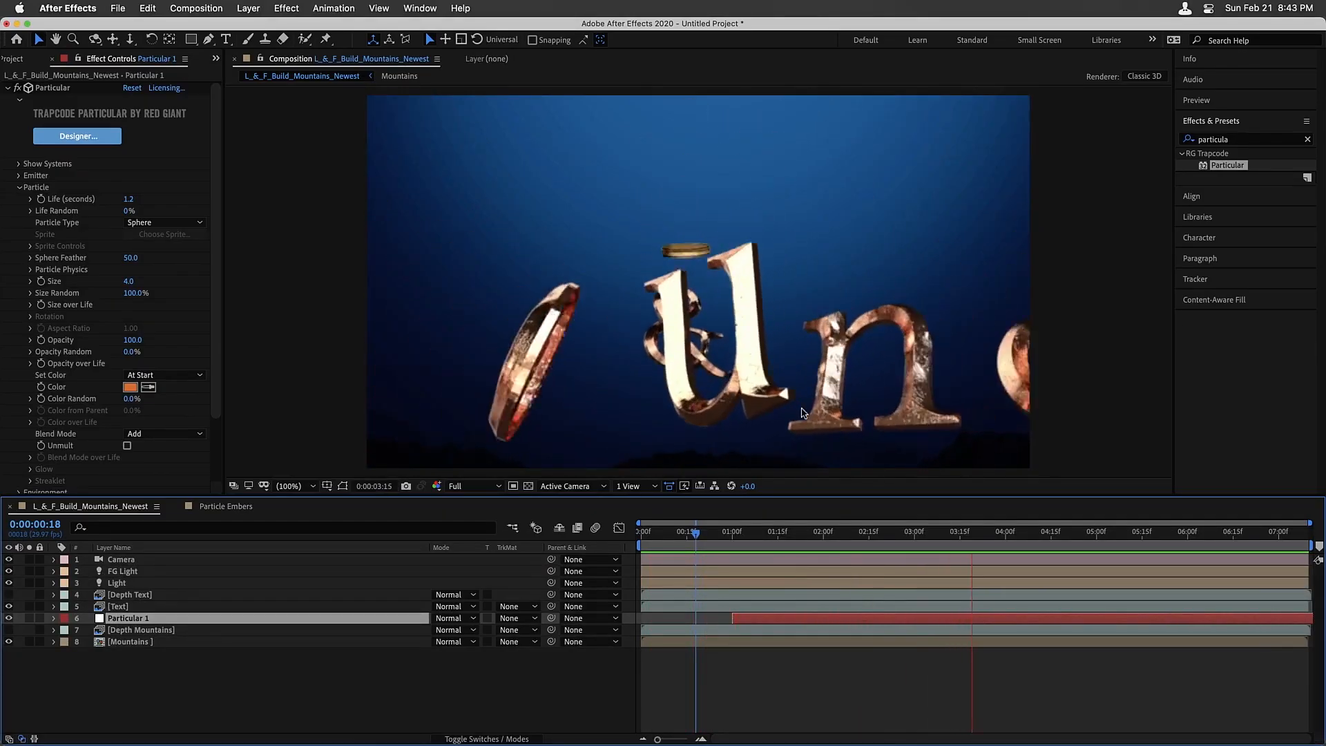
{"action": "key", "text": "space"}
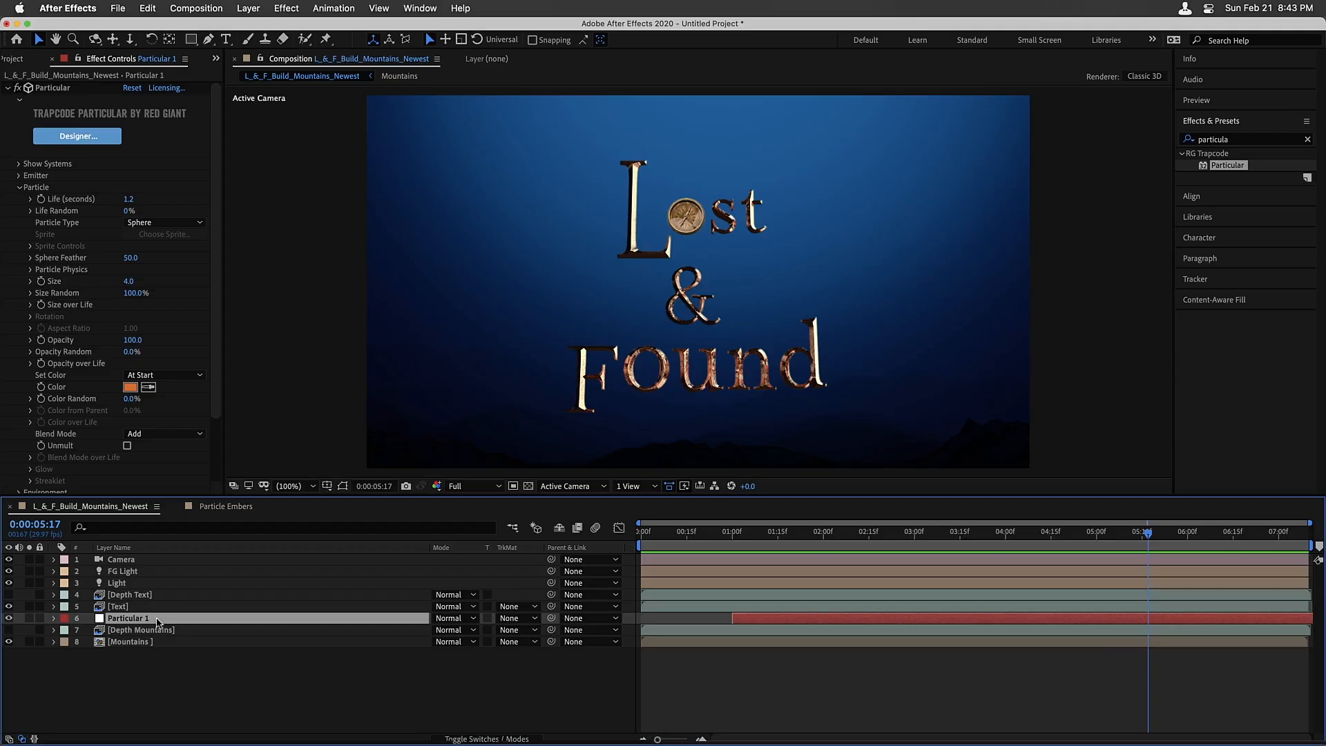
Duplicate the Particular 1 layer, shift the copy to start at 0:00:02:25, and preview it with the original hidden
{"action": "key", "text": "super+d"}
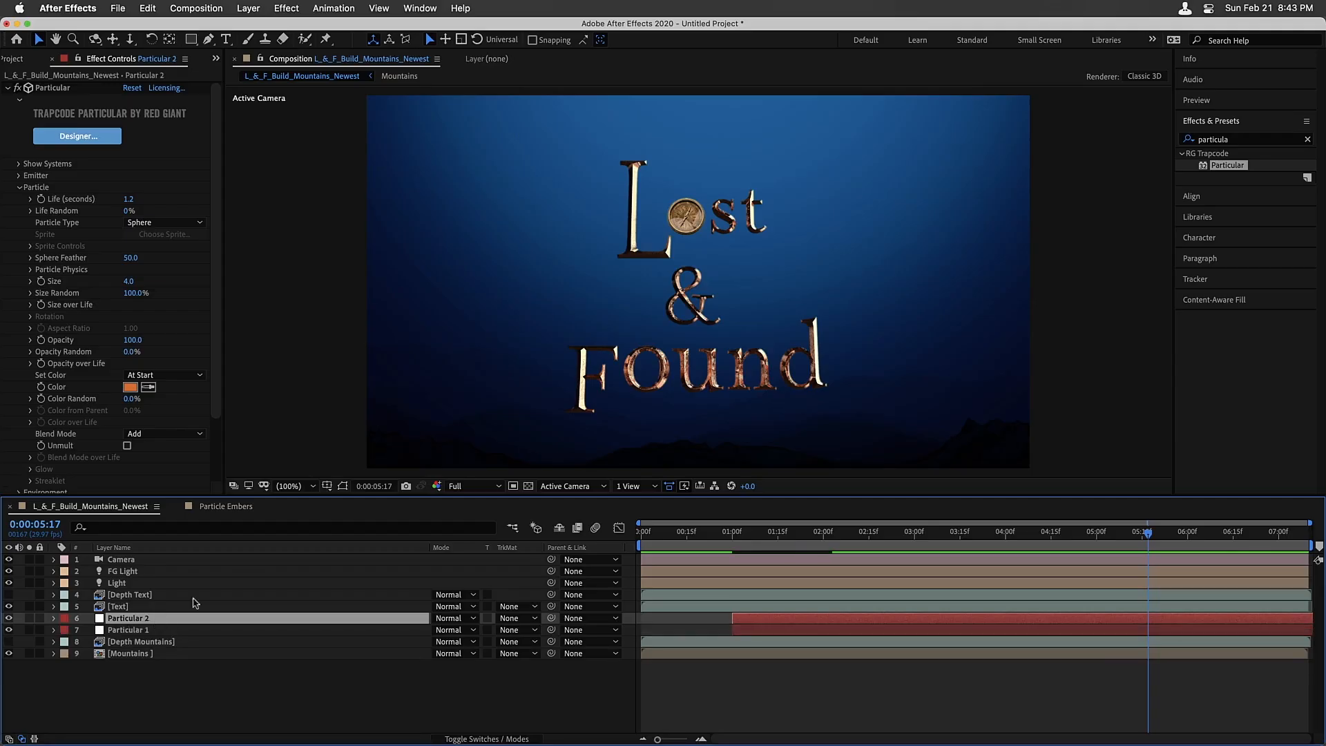
{"action": "left_click_drag", "start_coordinate": [769, 536], "coordinate": [960, 531]}
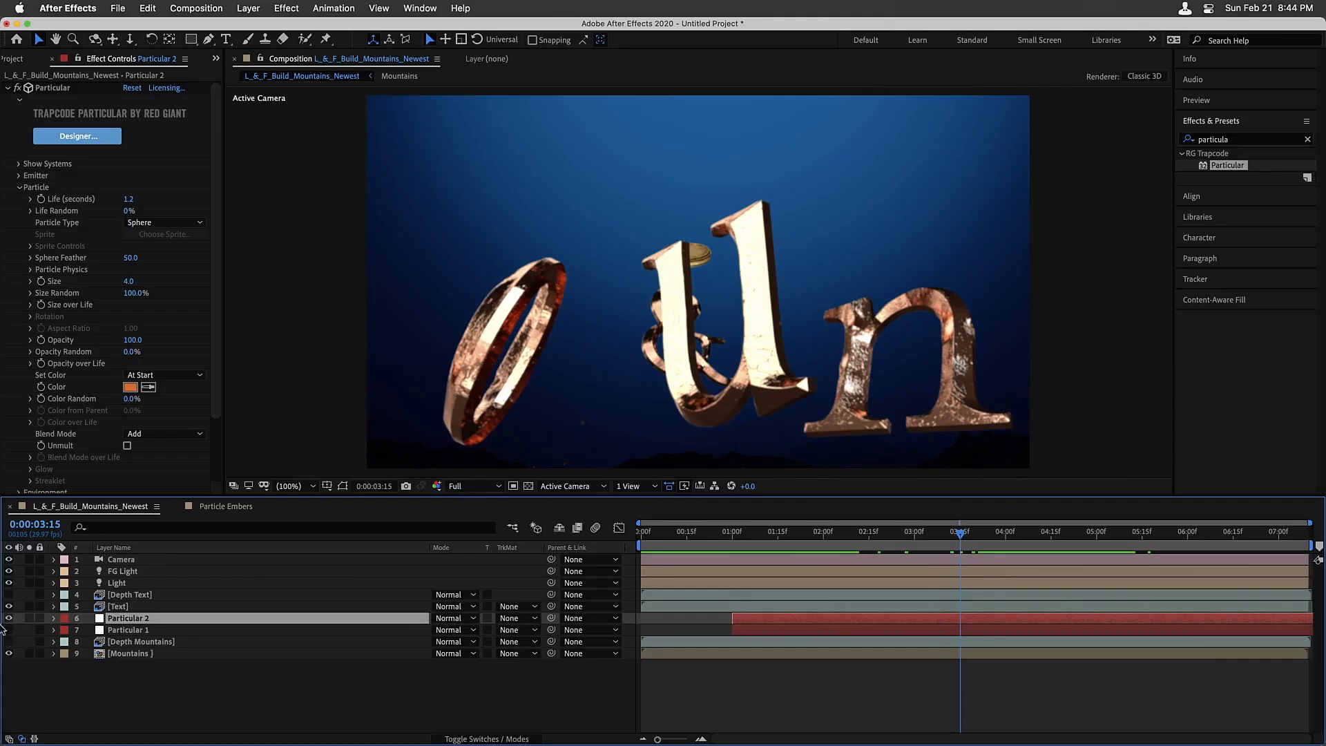
{"action": "left_click_drag", "start_coordinate": [759, 624], "coordinate": [924, 622]}
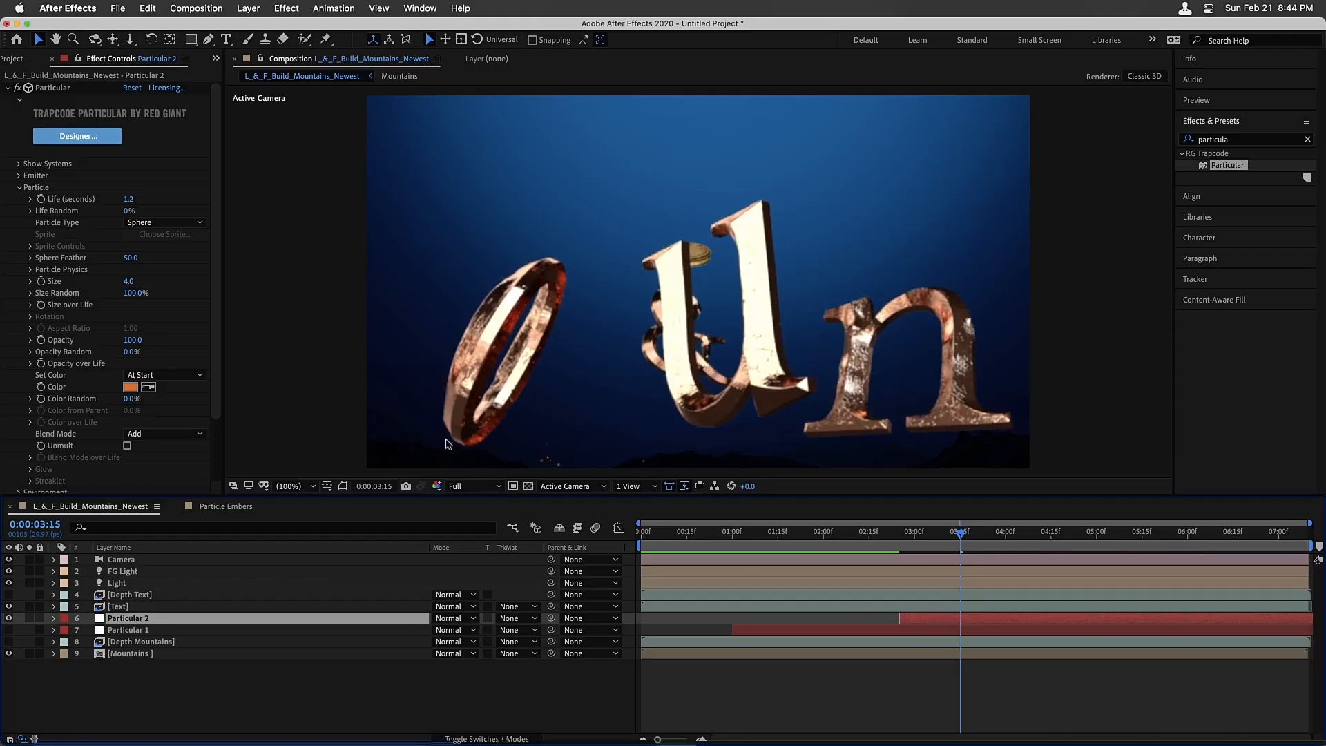
{"action": "left_click", "coordinate": [803, 544]}
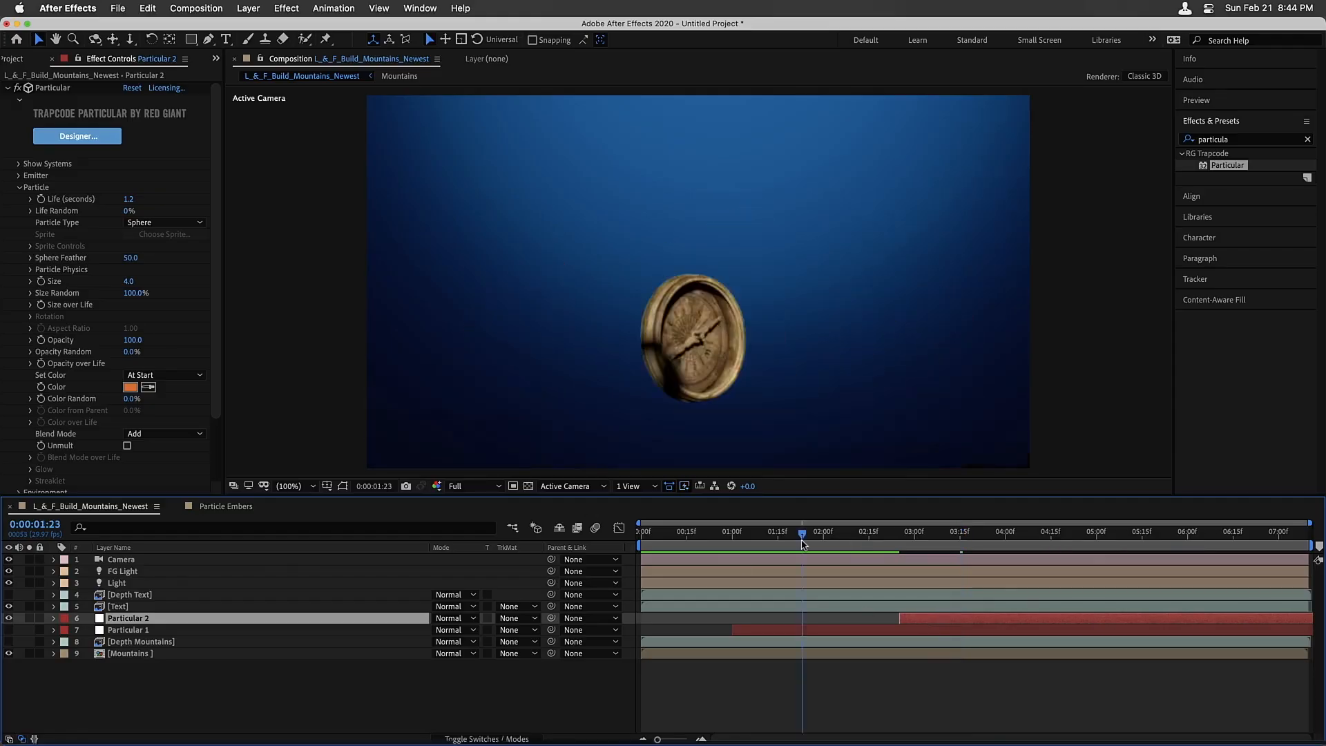
{"action": "left_click_drag", "start_coordinate": [803, 544], "coordinate": [718, 542]}
{"action": "key", "text": "space"}
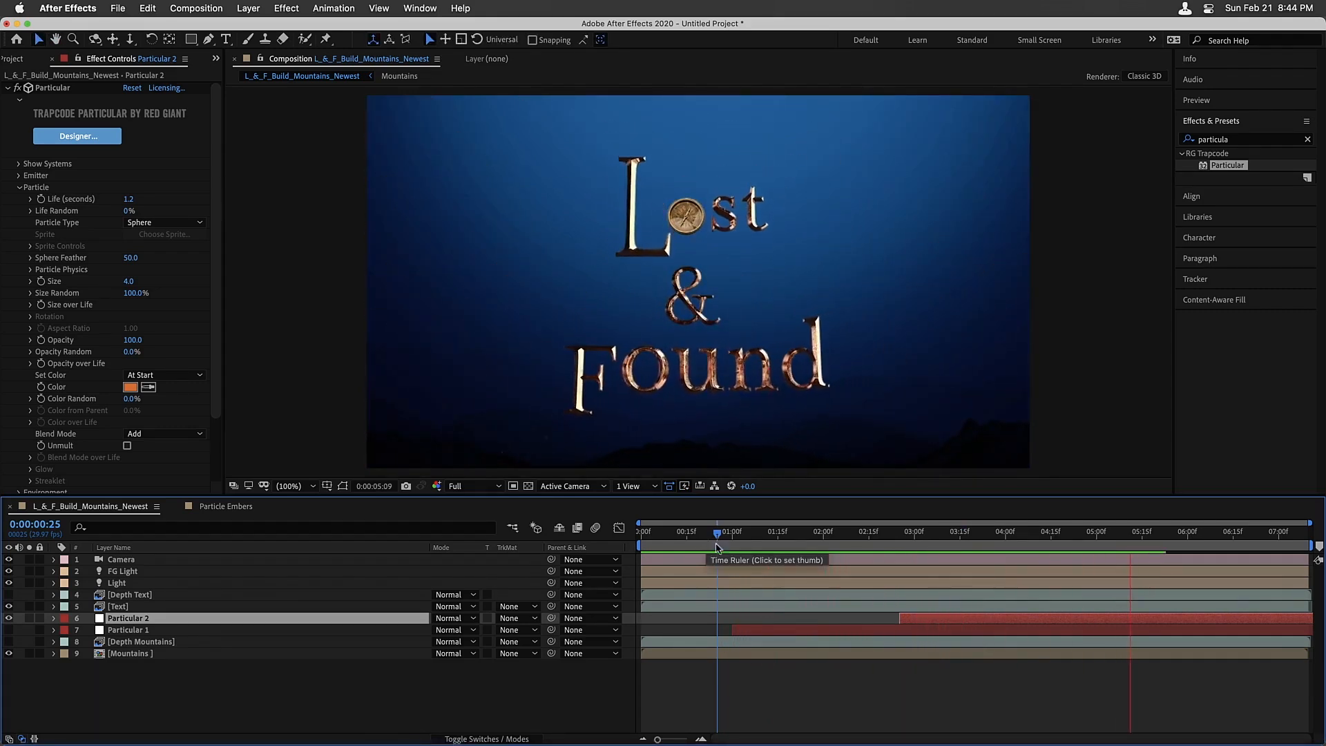
{"action": "key", "text": "space"}
Set the environment's Wind X to -300 on the Particular 2 layer at a frame where its embers show
{"action": "left_click_drag", "start_coordinate": [920, 544], "coordinate": [1014, 541]}
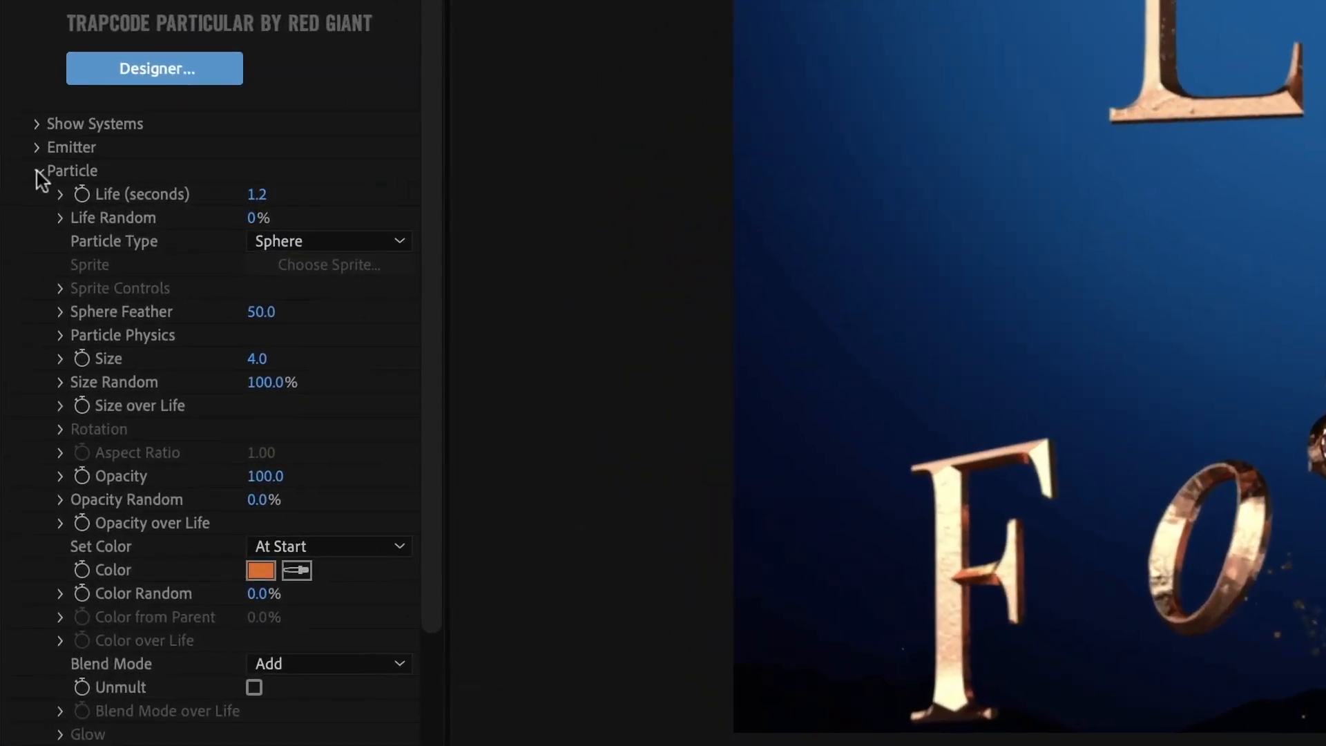
{"action": "left_click", "coordinate": [18, 188]}
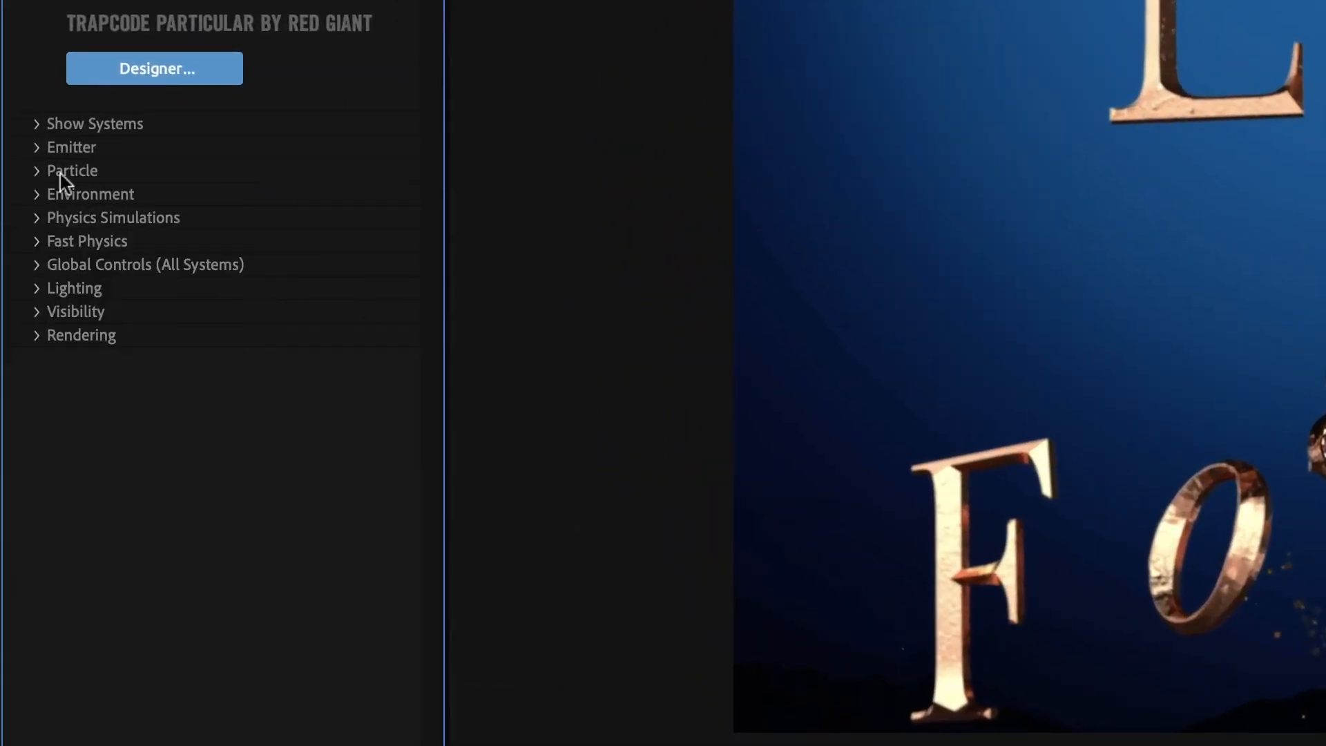
{"action": "left_click", "coordinate": [32, 195]}
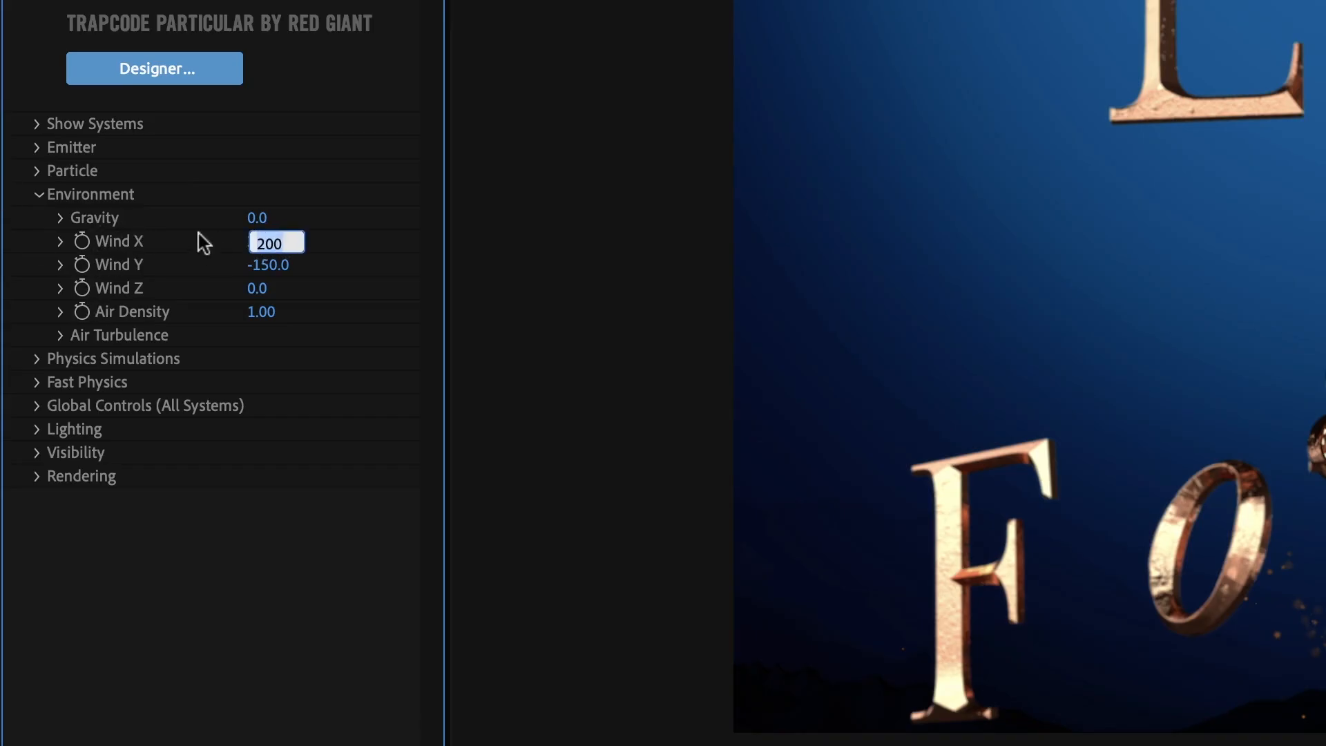
{"action": "type", "text": "-300"}
{"action": "key", "text": "Return"}
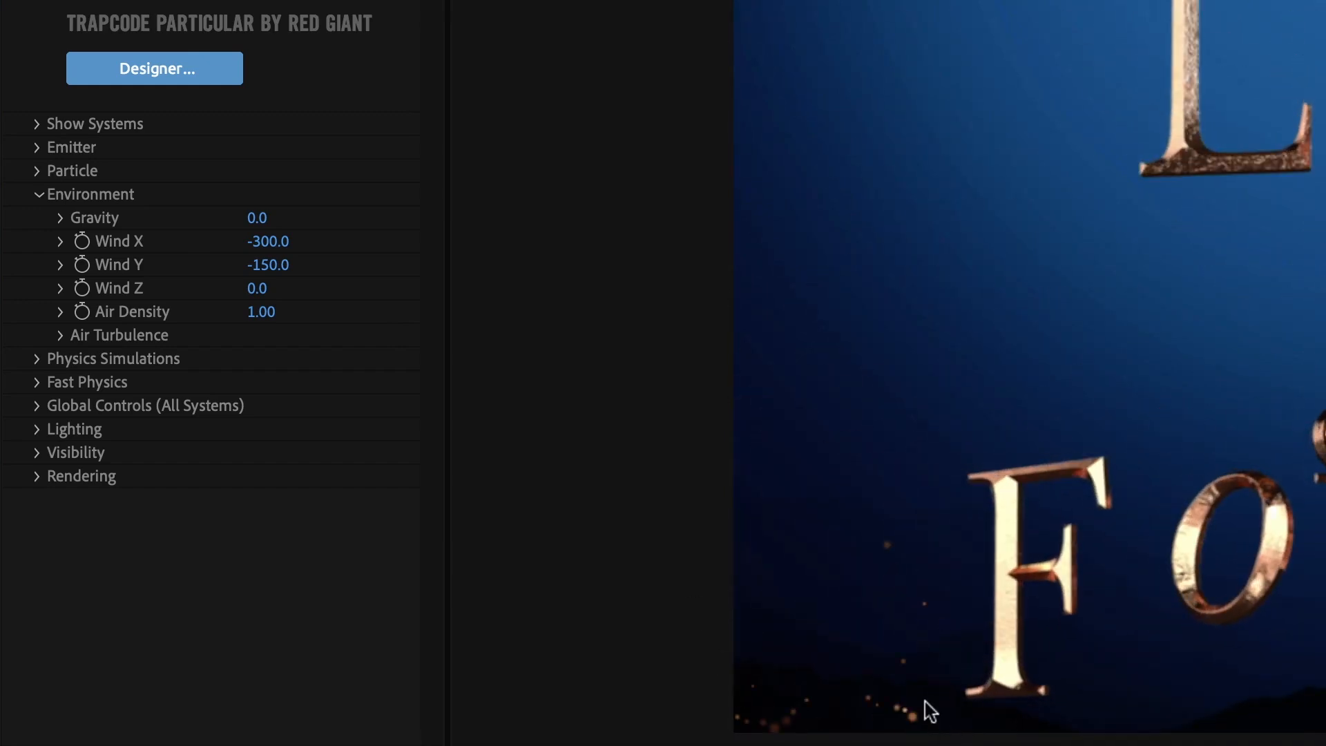
Set the Particular 2 emitter's X position to 390 and preview the animation from about 0:00:00:29
{"action": "left_click", "coordinate": [36, 147]}
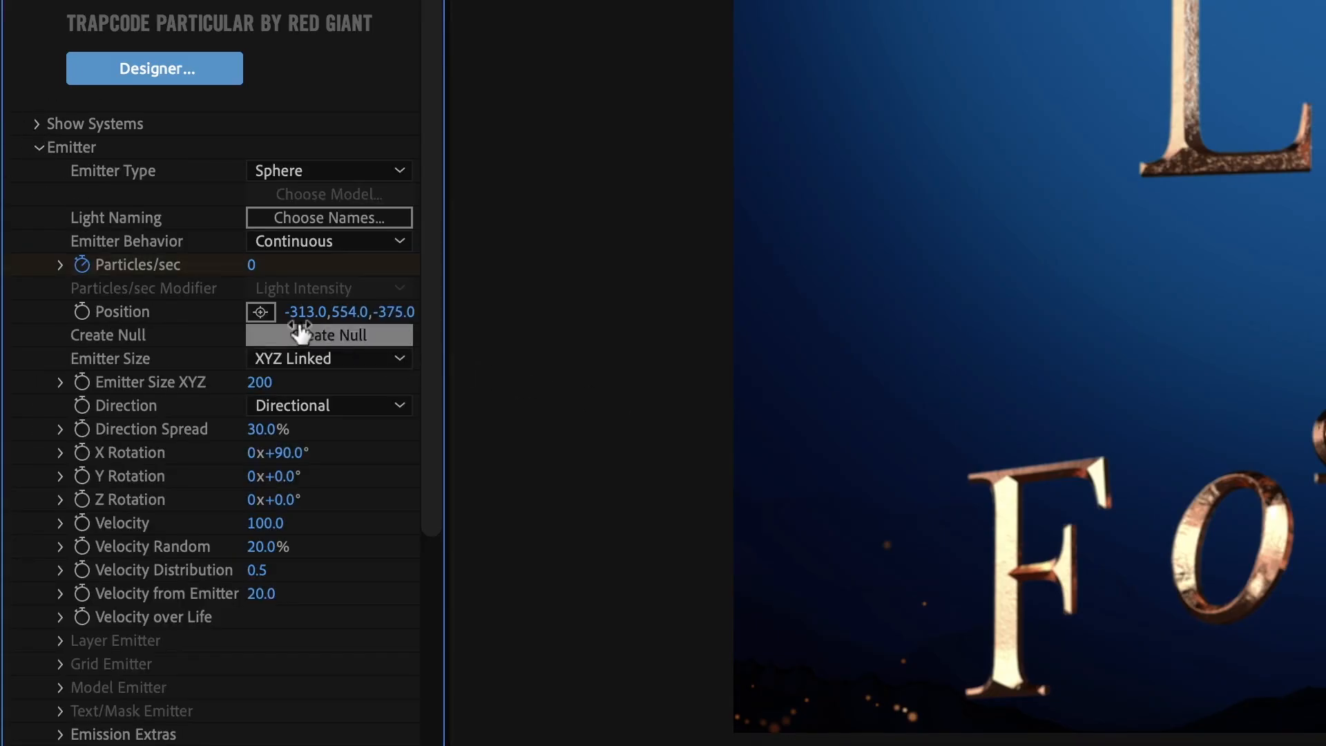
{"action": "left_click_drag", "start_coordinate": [299, 312], "coordinate": [1166, 688]}
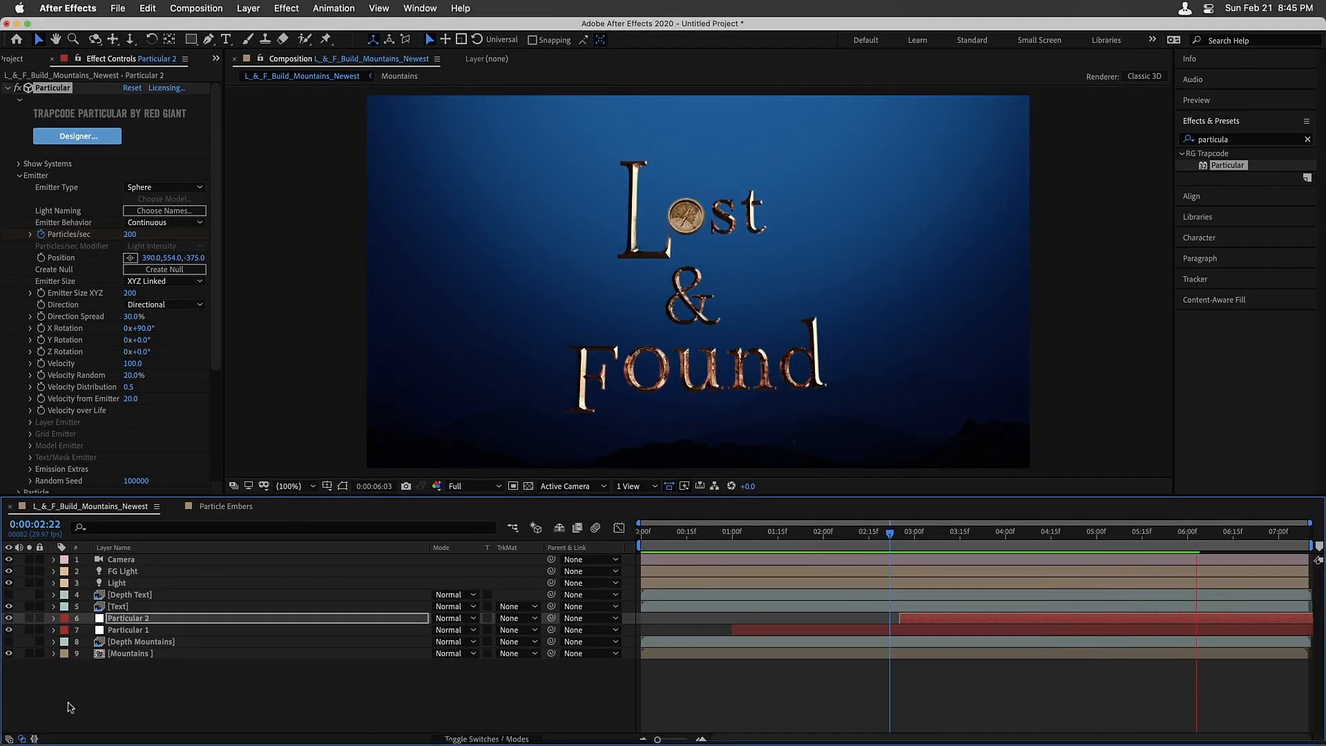
{"action": "left_click", "coordinate": [729, 533]}
{"action": "key", "text": "space"}
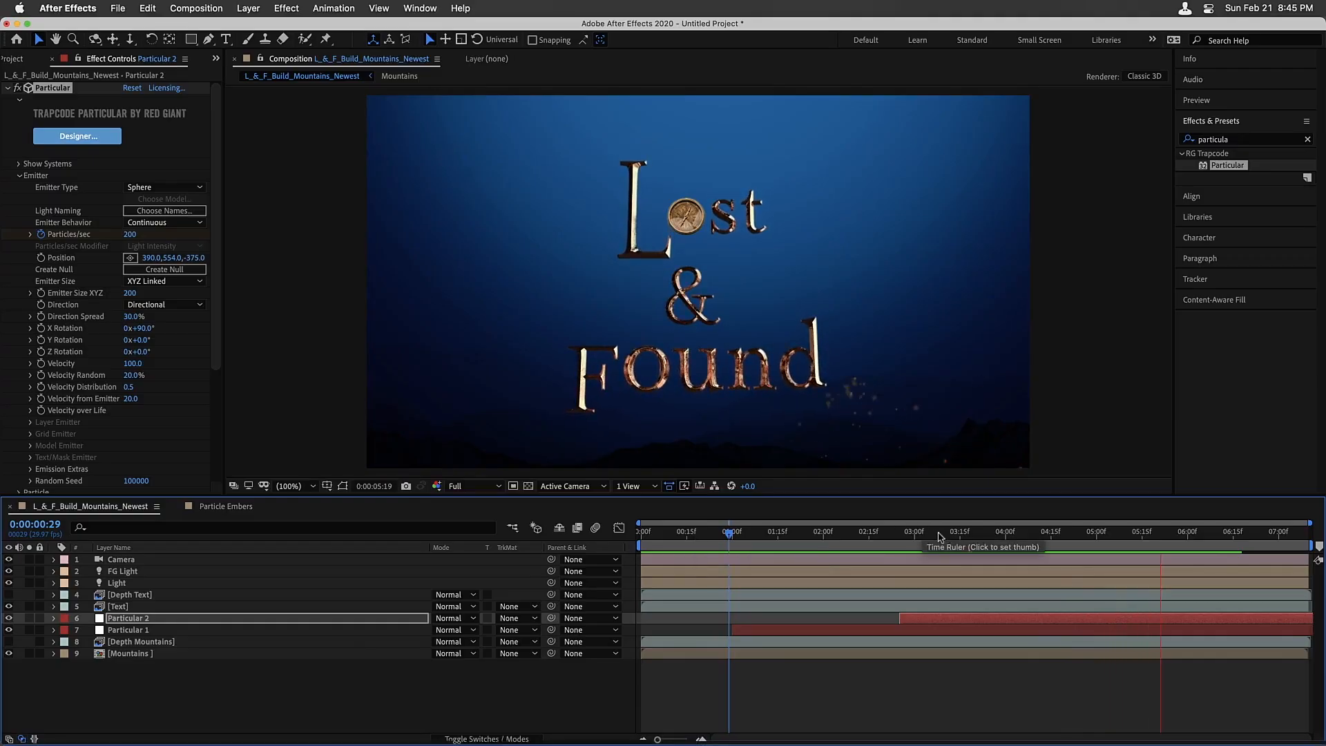
{"action": "key", "text": "space"}
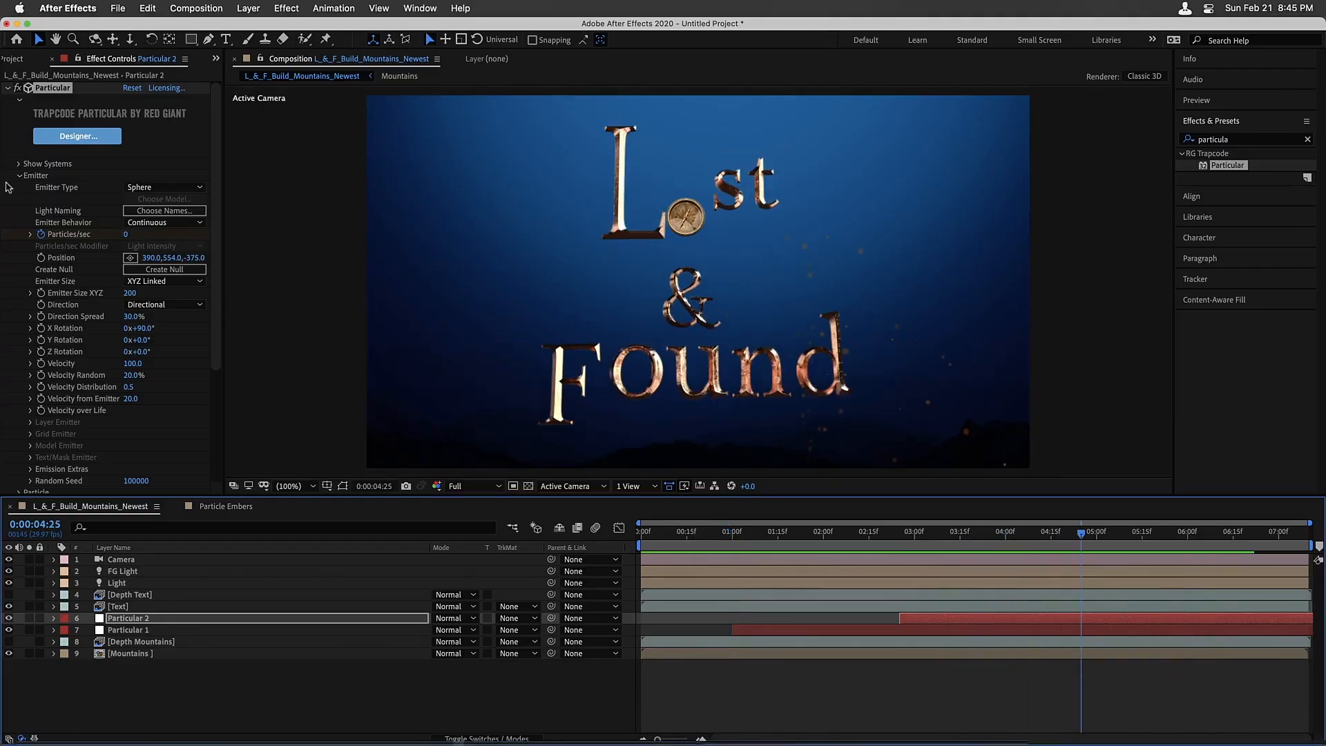
Set the Emitter Size XYZ of the Particular 2 layer to 300
{"action": "left_click", "coordinate": [131, 293]}
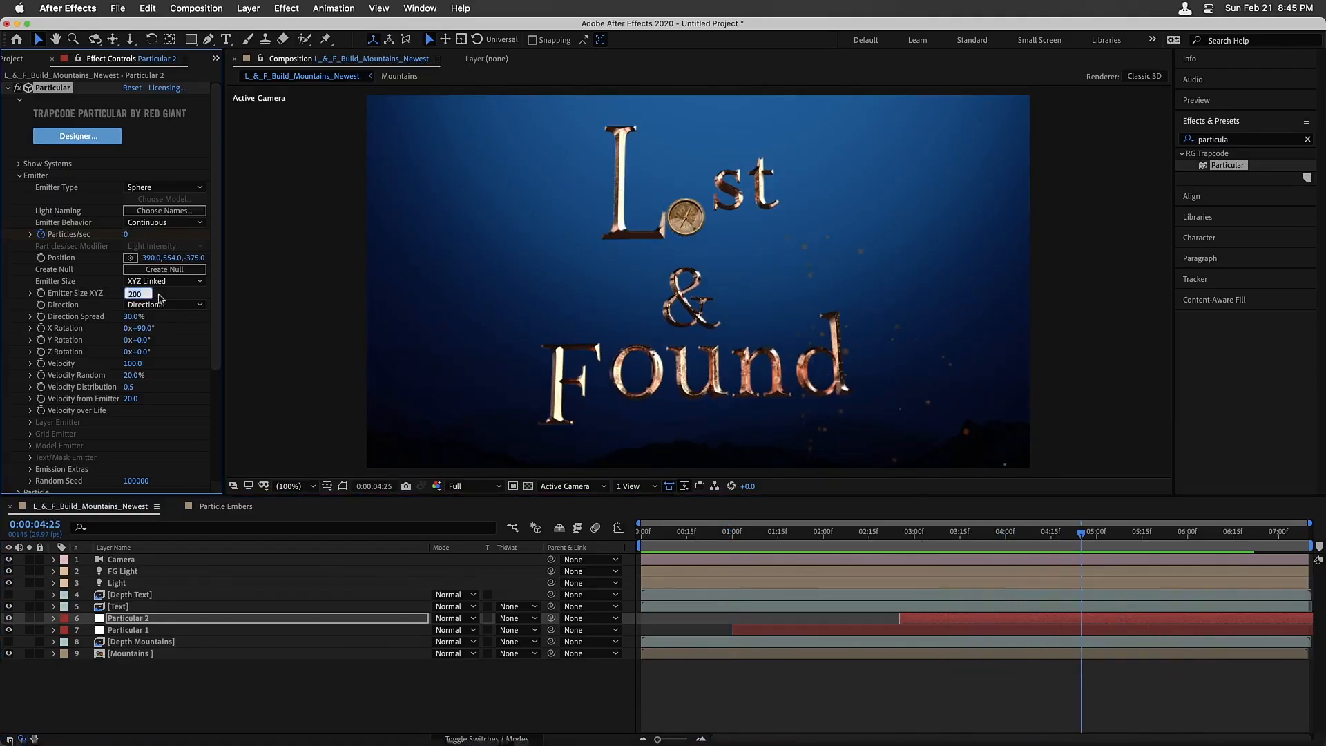
{"action": "type", "text": "300"}
{"action": "left_click", "coordinate": [138, 622]}
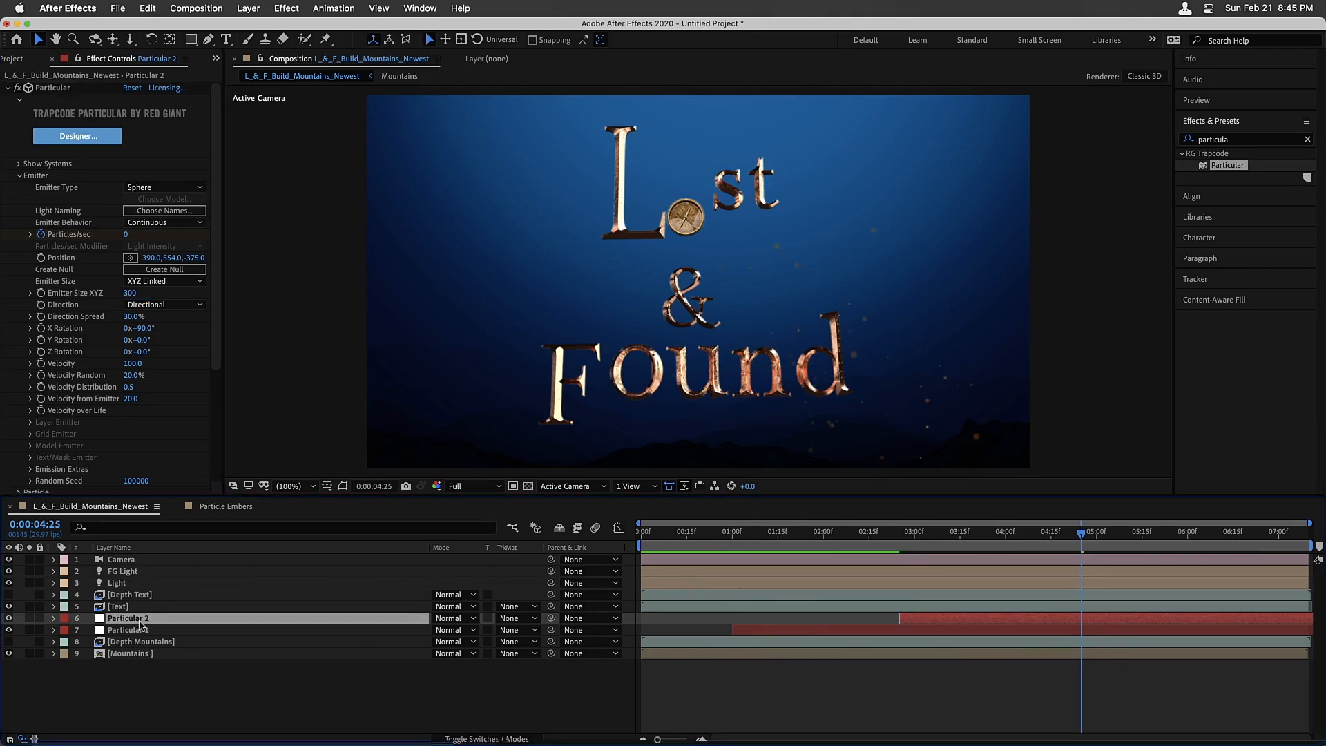
Set Particular 2's first Particles/sec keyframe, at 0:00:02:25, to 300 and preview the burst
{"action": "key", "text": "u"}
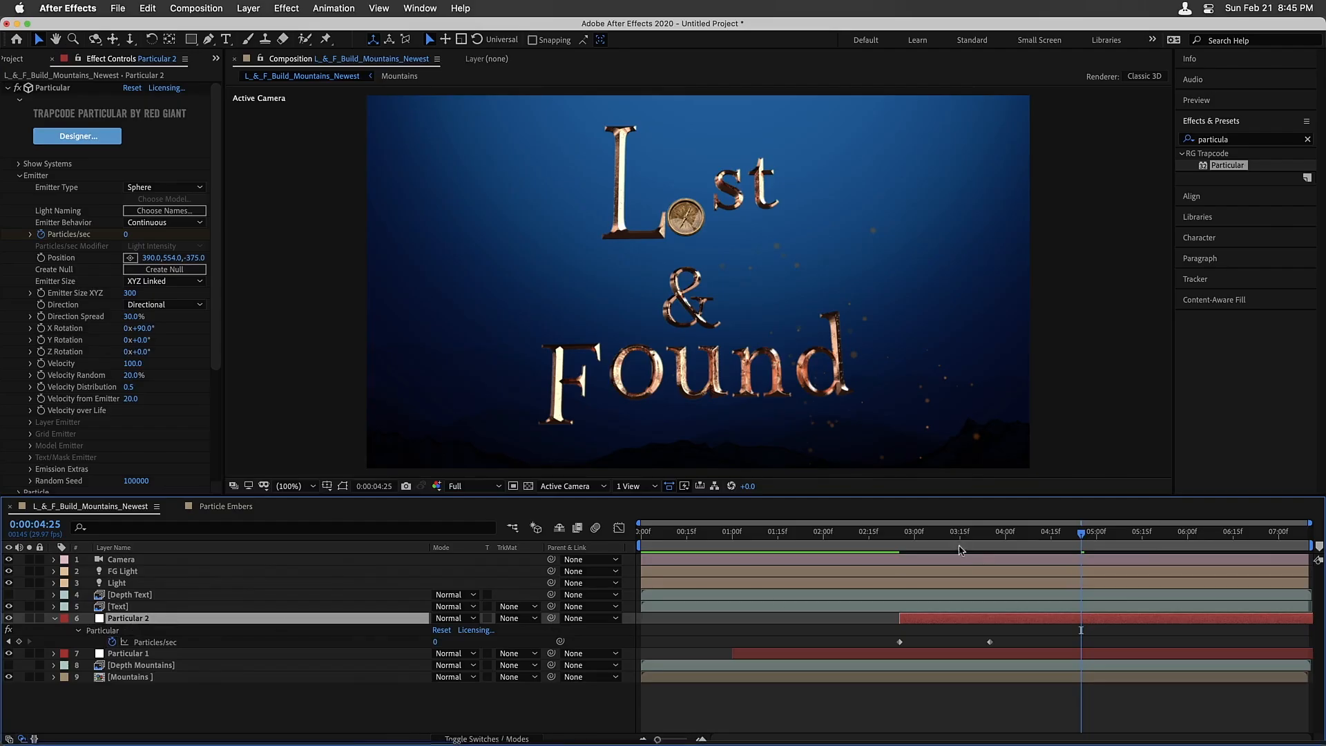
{"action": "left_click_drag", "start_coordinate": [961, 537], "coordinate": [904, 544]}
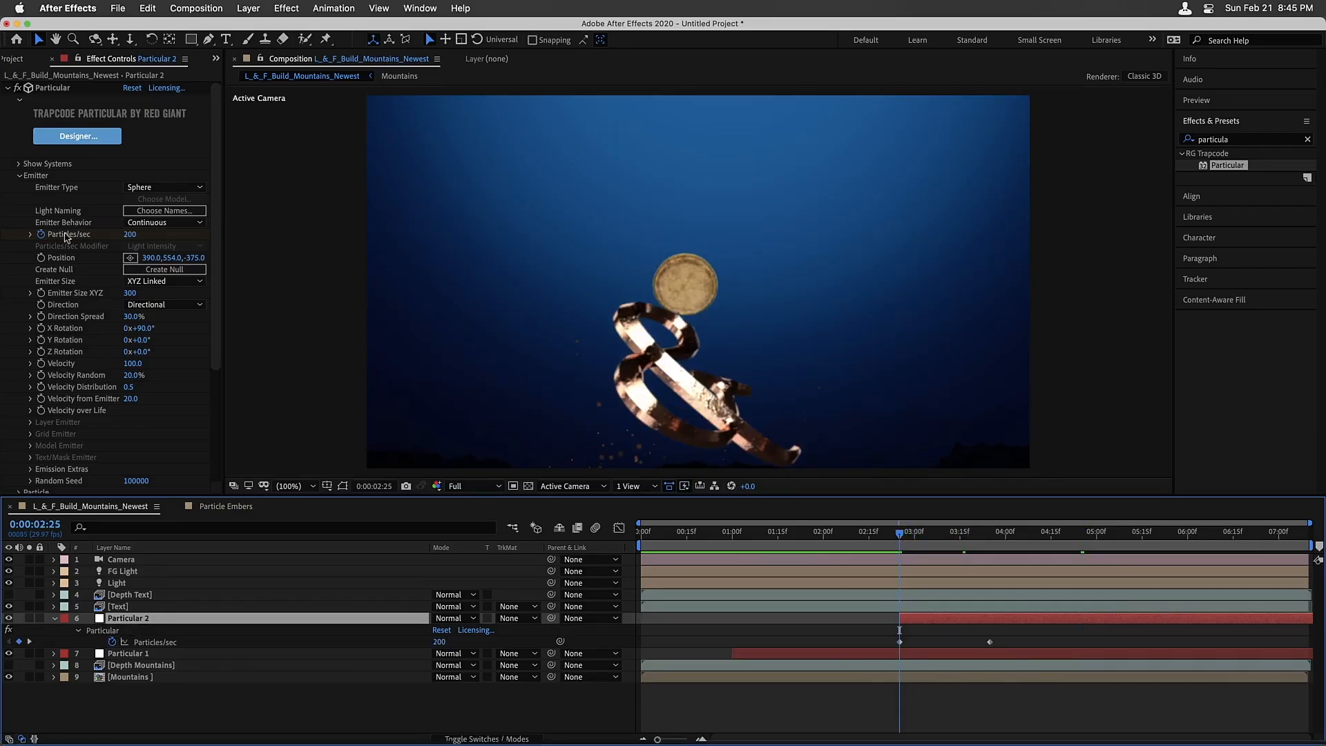
{"action": "left_click", "coordinate": [131, 235]}
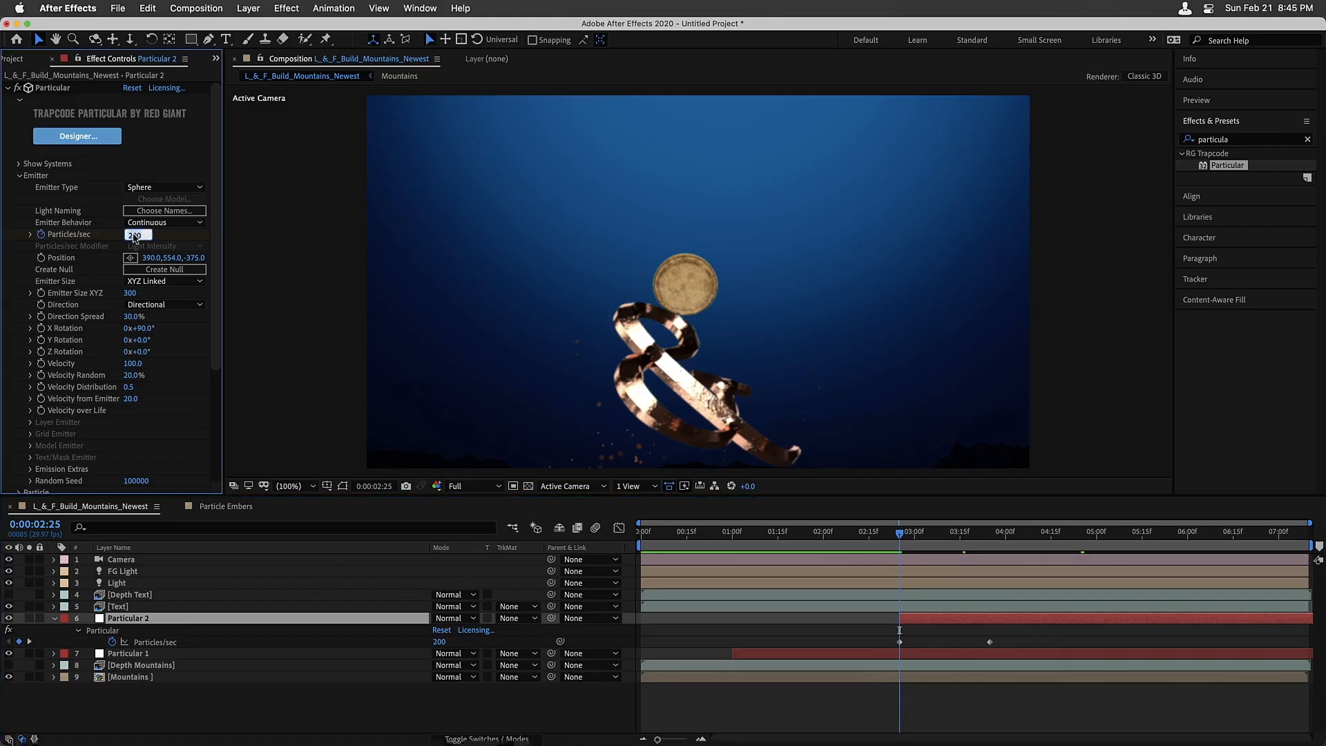
{"action": "type", "text": "300"}
{"action": "key", "text": "Return"}
{"action": "key", "text": "space"}
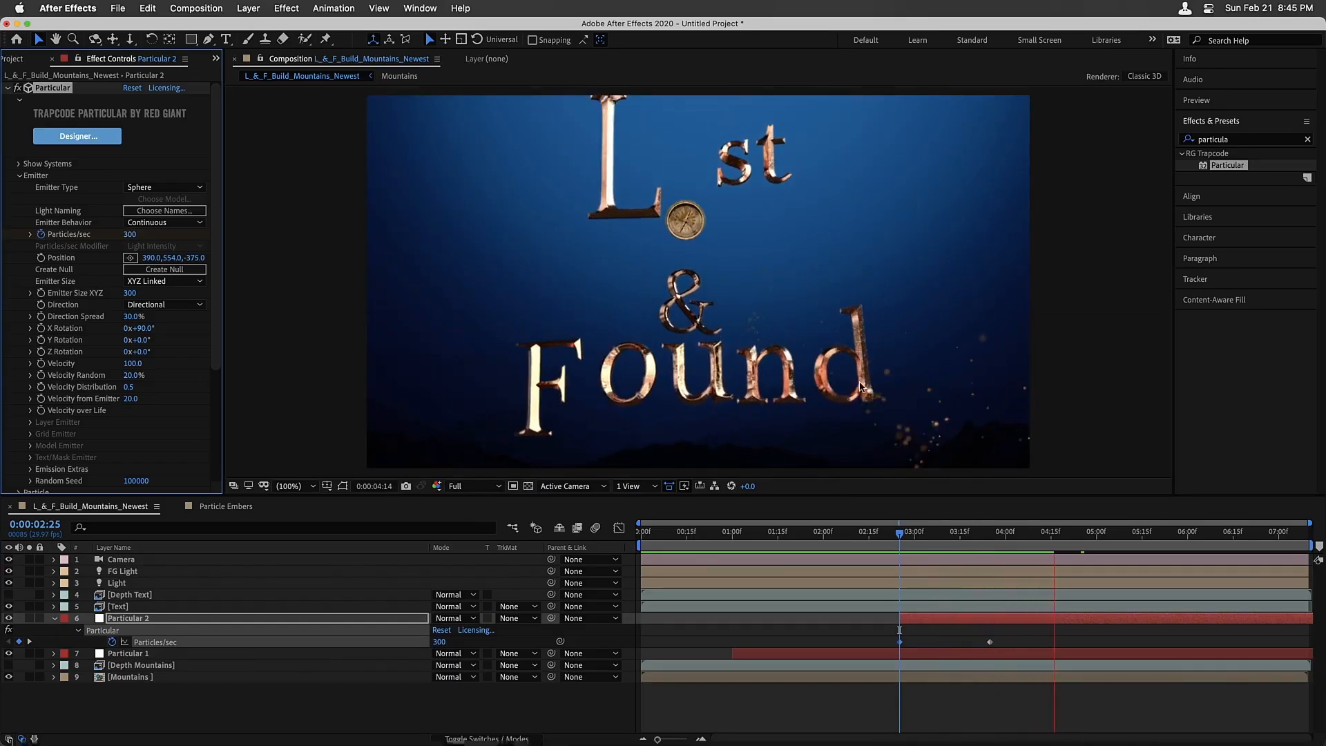
{"action": "key", "text": "space"}
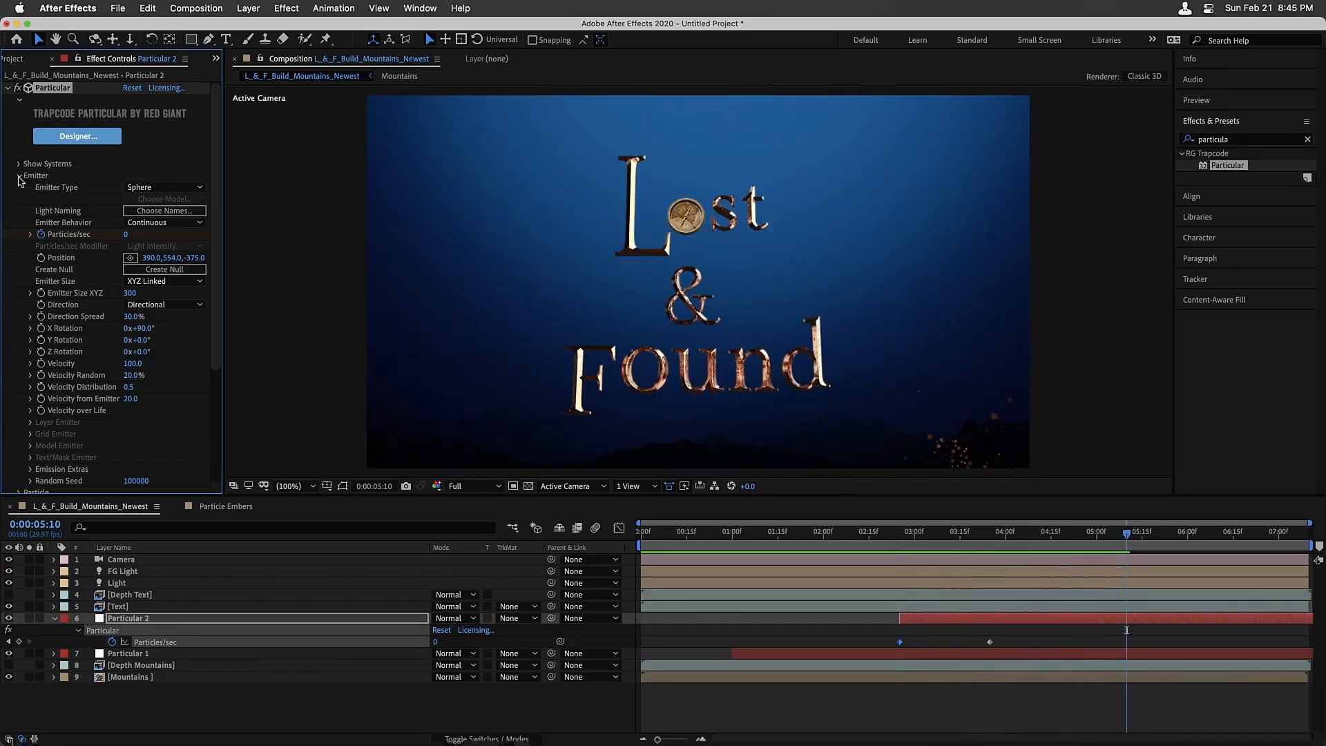
Set Particular 2's Air Density to 3 and its Wind Y to -180 in the environment settings
{"action": "left_click", "coordinate": [19, 177]}
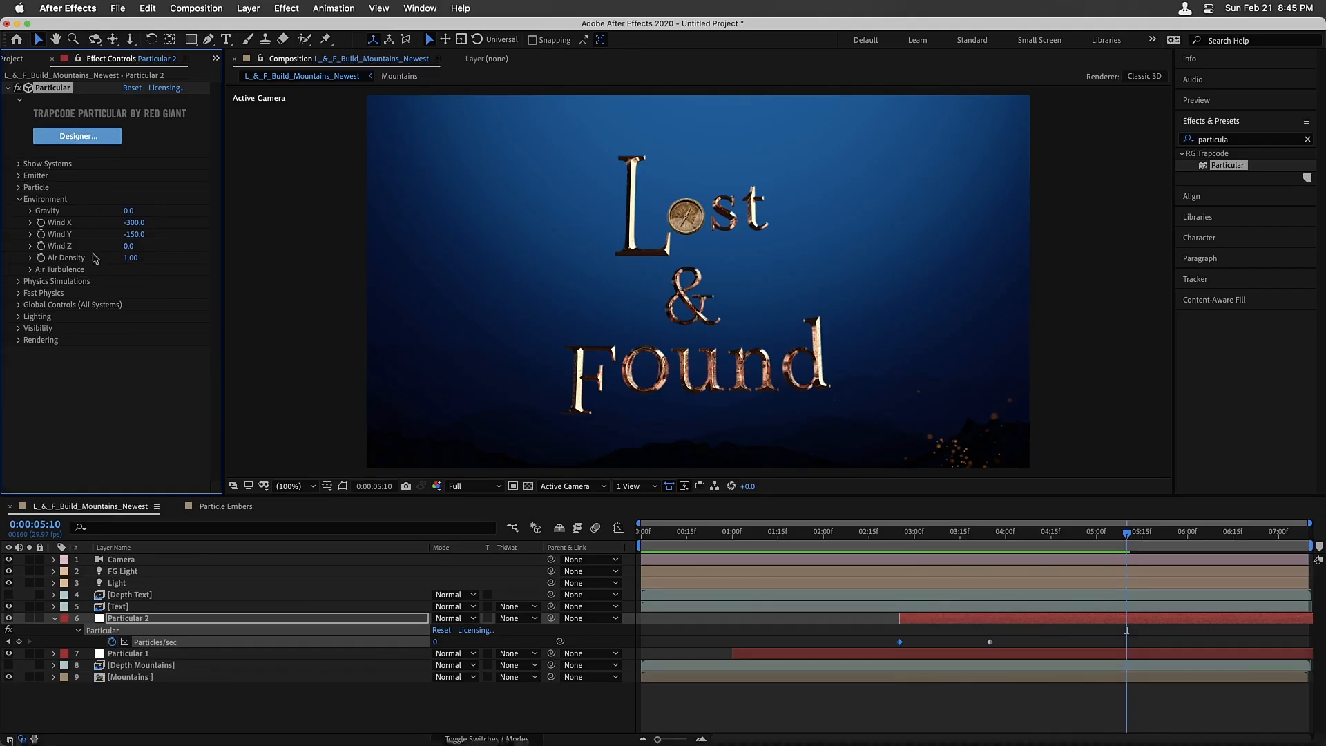
{"action": "left_click", "coordinate": [129, 259]}
{"action": "key", "text": "Return"}
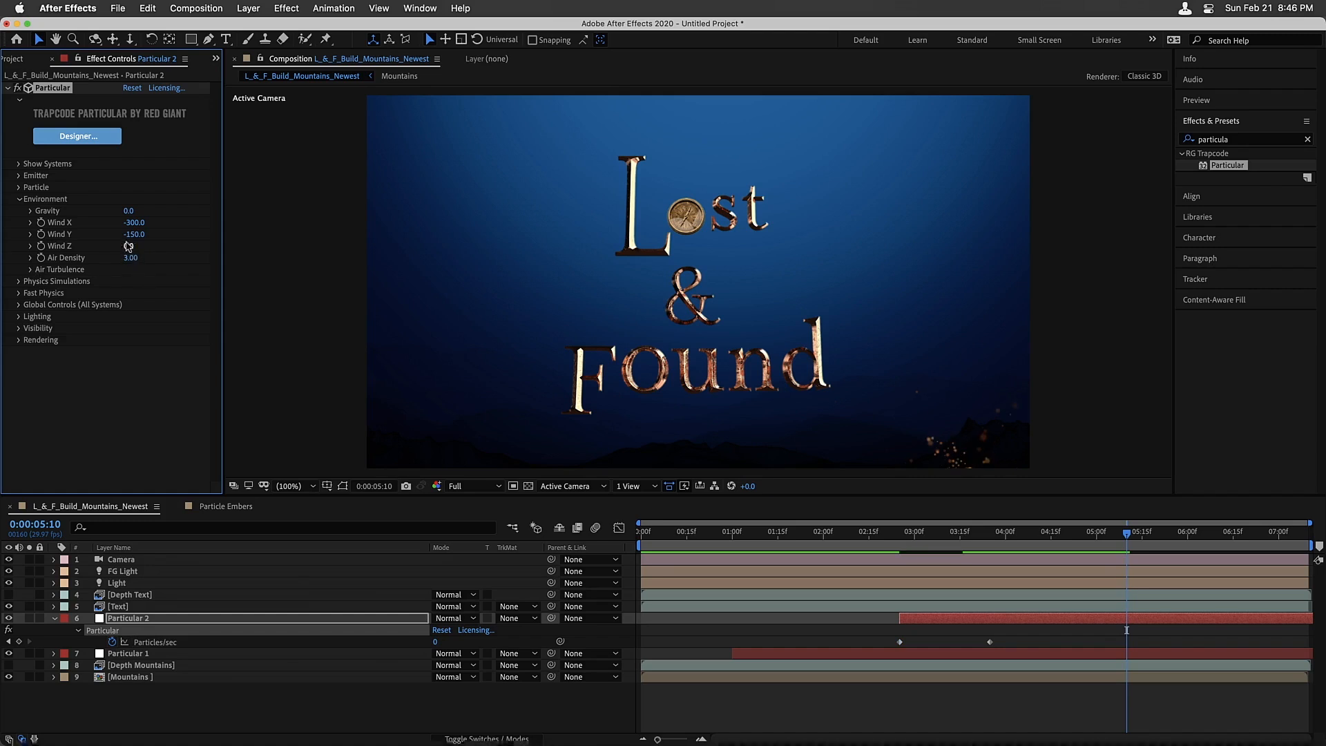
{"action": "left_click", "coordinate": [130, 234]}
{"action": "type", "text": "-180"}
{"action": "key", "text": "Return"}
Set Particular 2's particle Life to 1.4 seconds and Life Random to 37%, and preview the animation from the start
{"action": "left_click", "coordinate": [18, 187]}
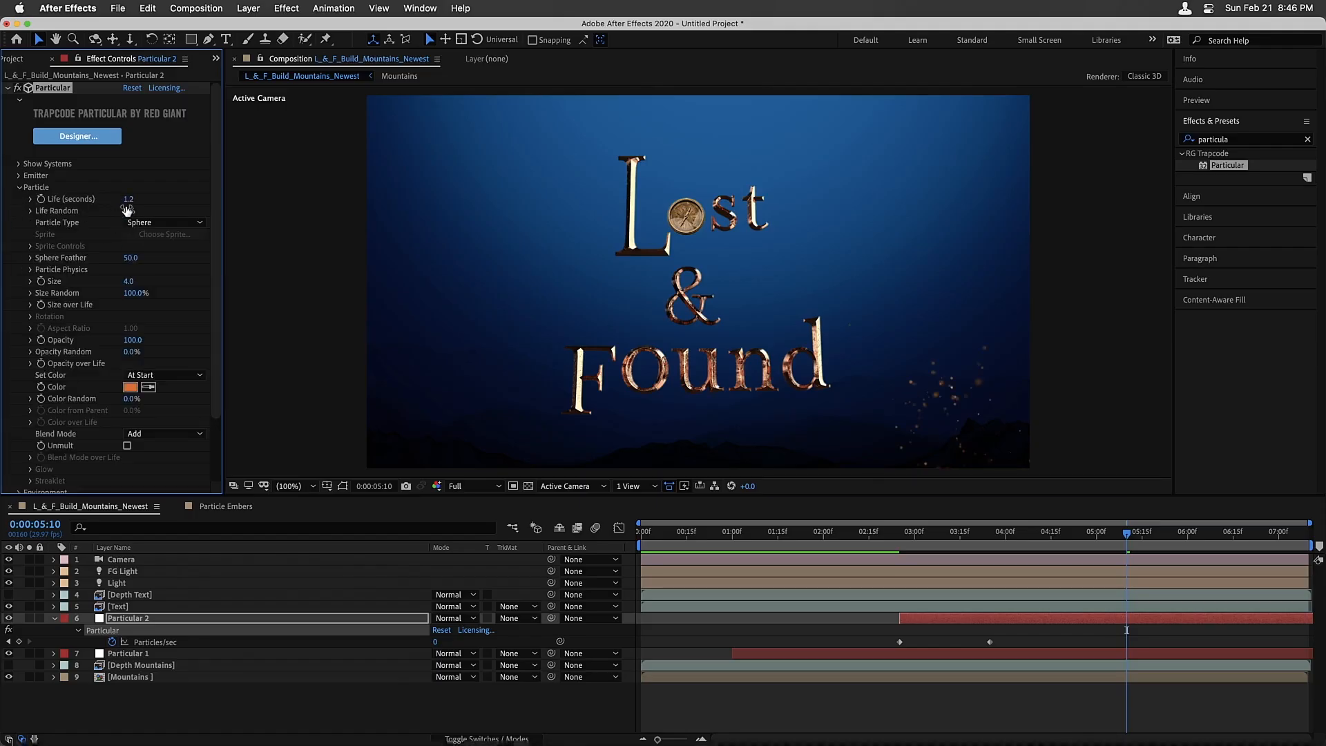
{"action": "left_click_drag", "start_coordinate": [131, 210], "coordinate": [155, 213]}
{"action": "key", "text": "Return"}
{"action": "key", "text": "space"}
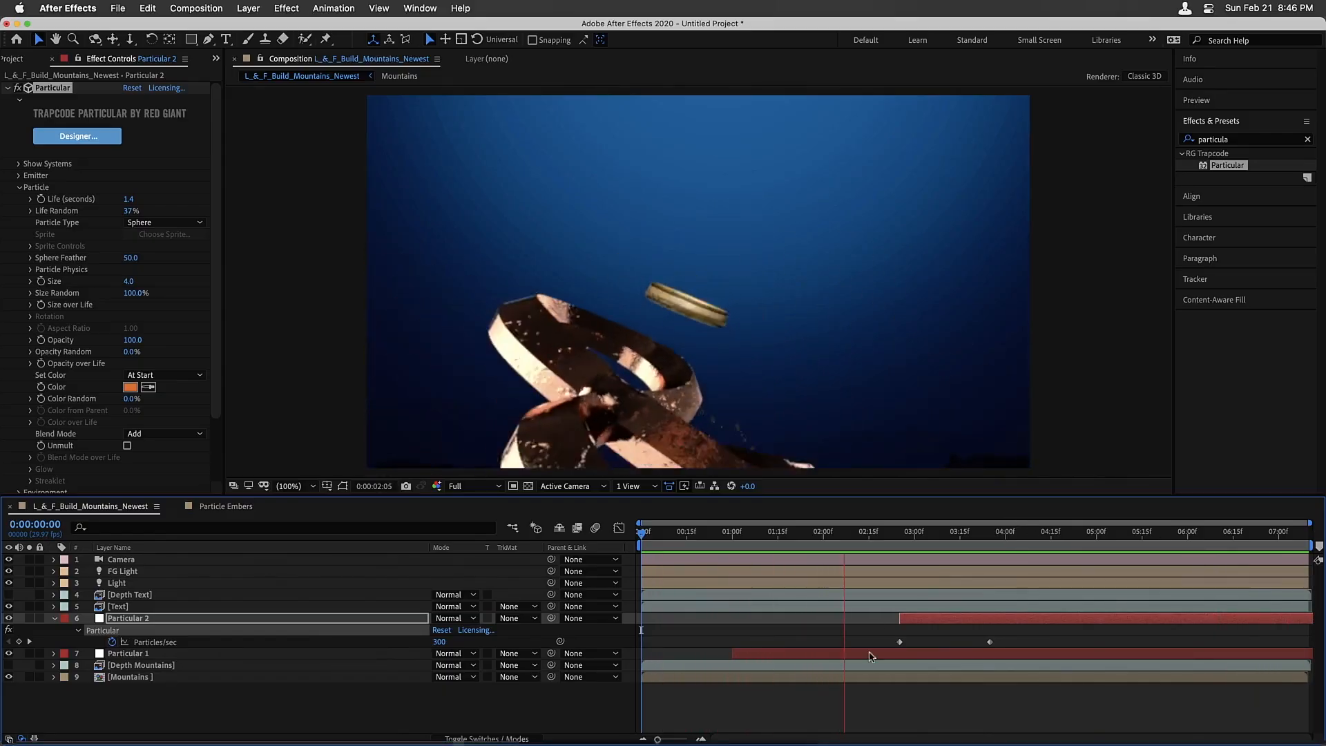
Move Particular 2's second Particles/sec keyframe to about 0:00:03:06 and set the particle Life to 0.6 seconds
{"action": "left_click_drag", "start_coordinate": [991, 645], "coordinate": [932, 644]}
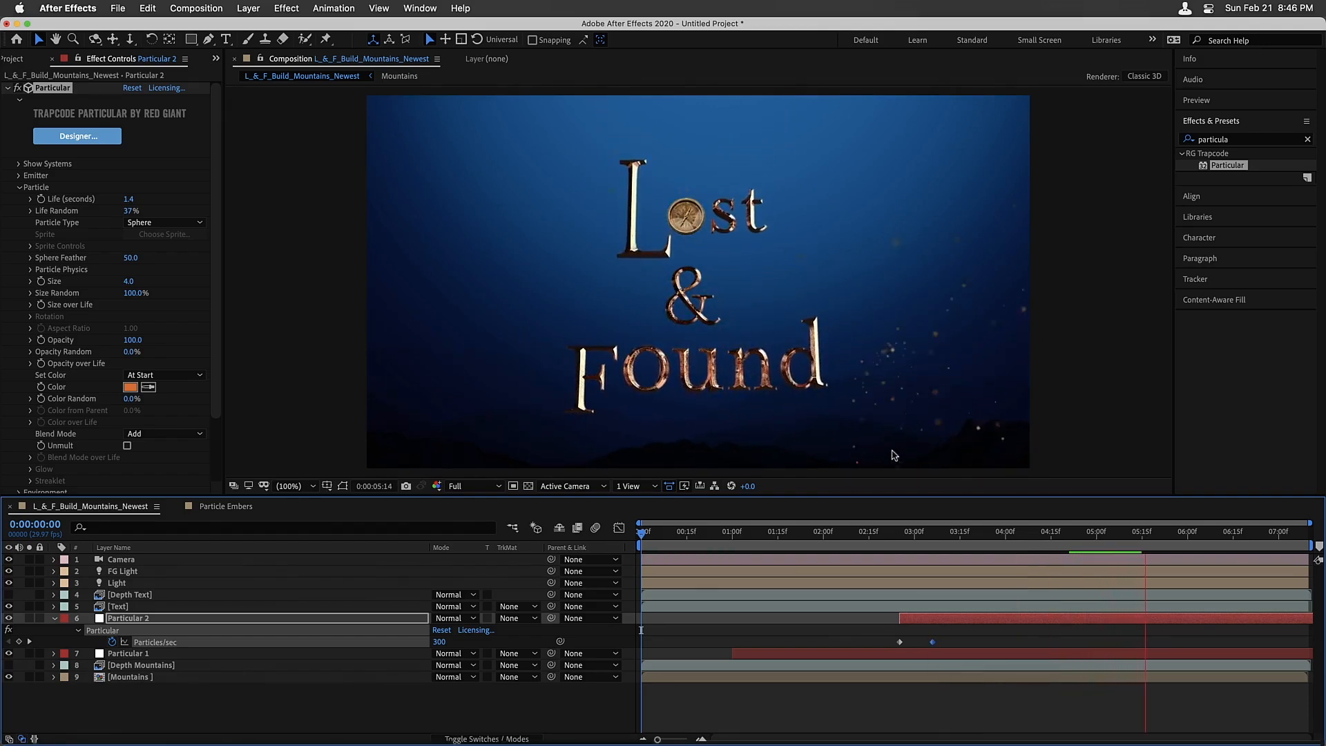
{"action": "left_click", "coordinate": [131, 199]}
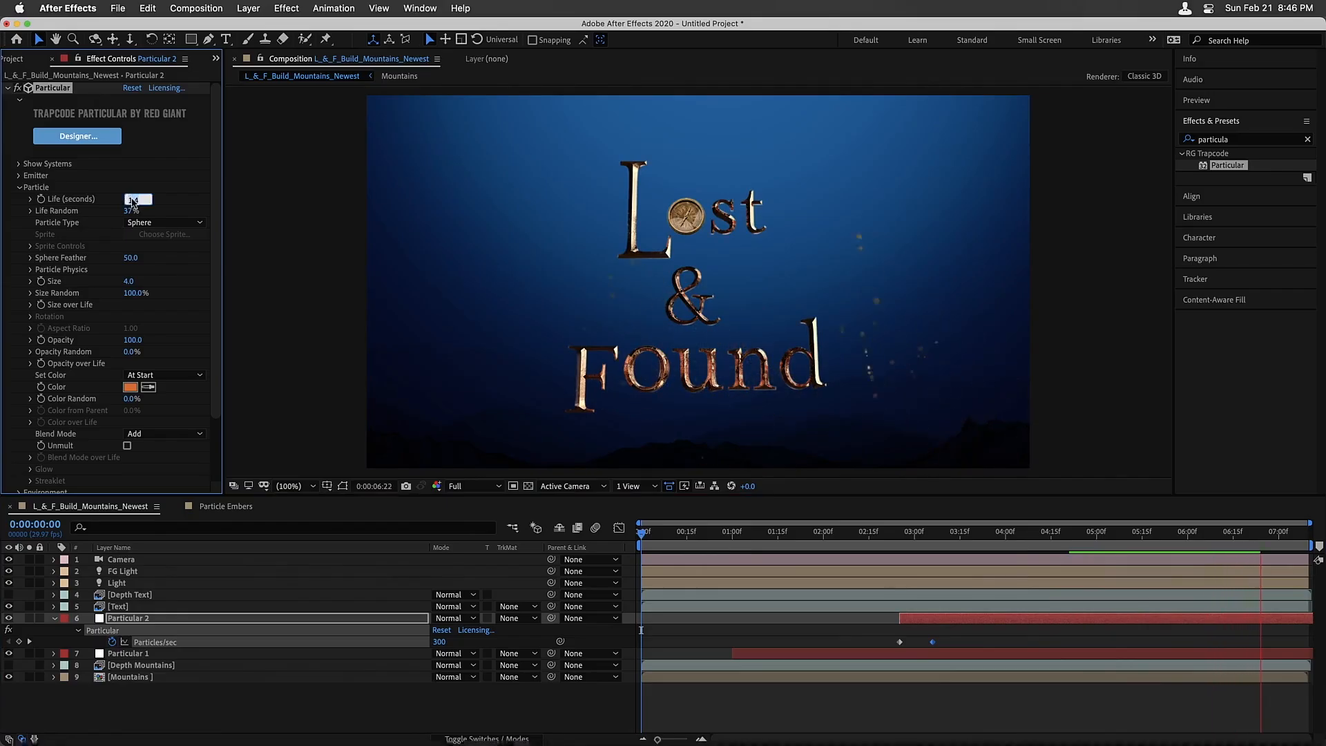
{"action": "type", "text": "0.6"}
{"action": "key", "text": "Return"}
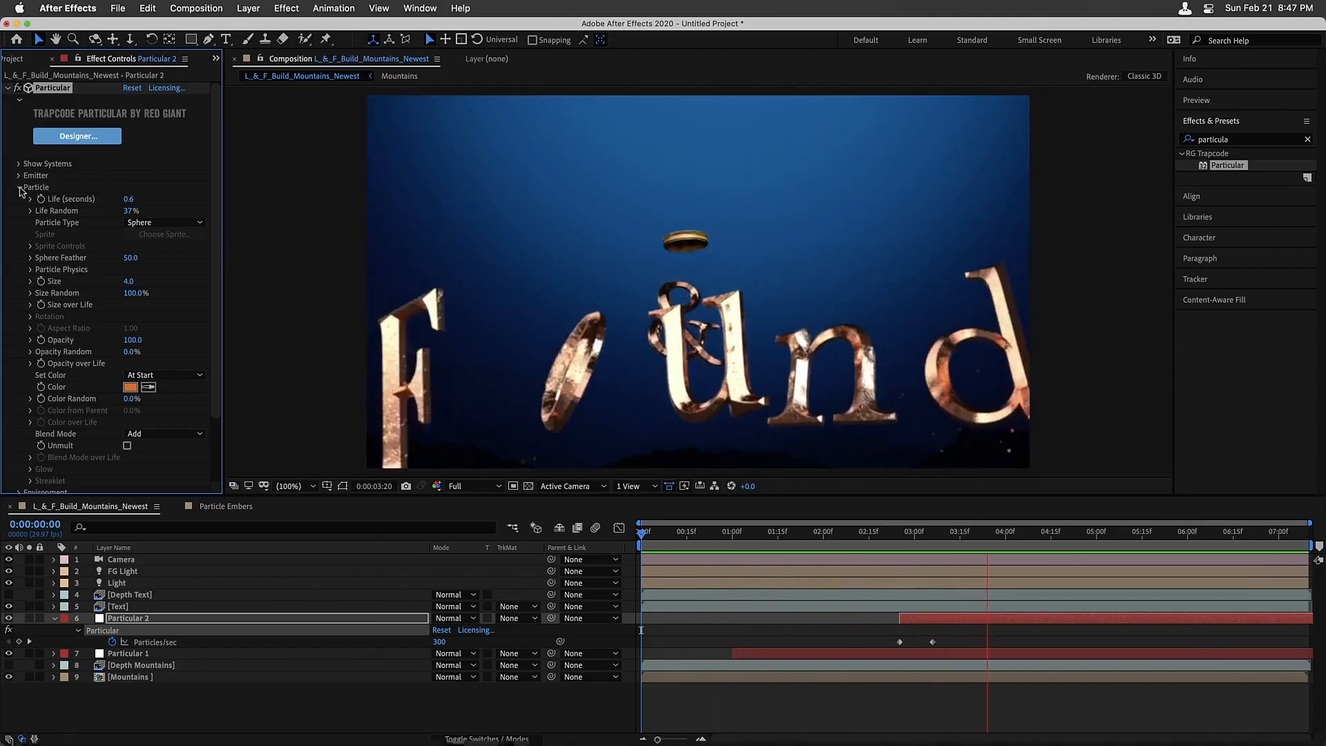
Set Particular 2's environment Wind Y to -300
{"action": "left_click", "coordinate": [19, 187]}
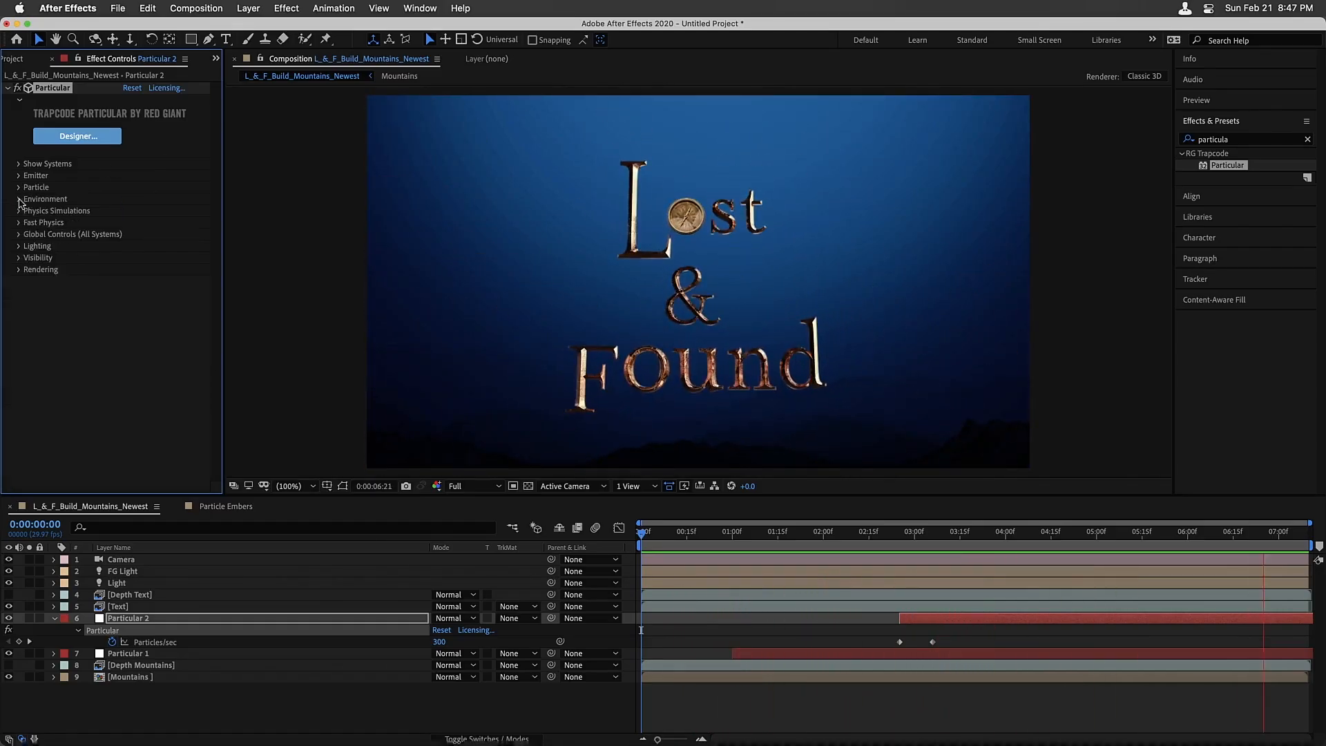
{"action": "left_click", "coordinate": [19, 200]}
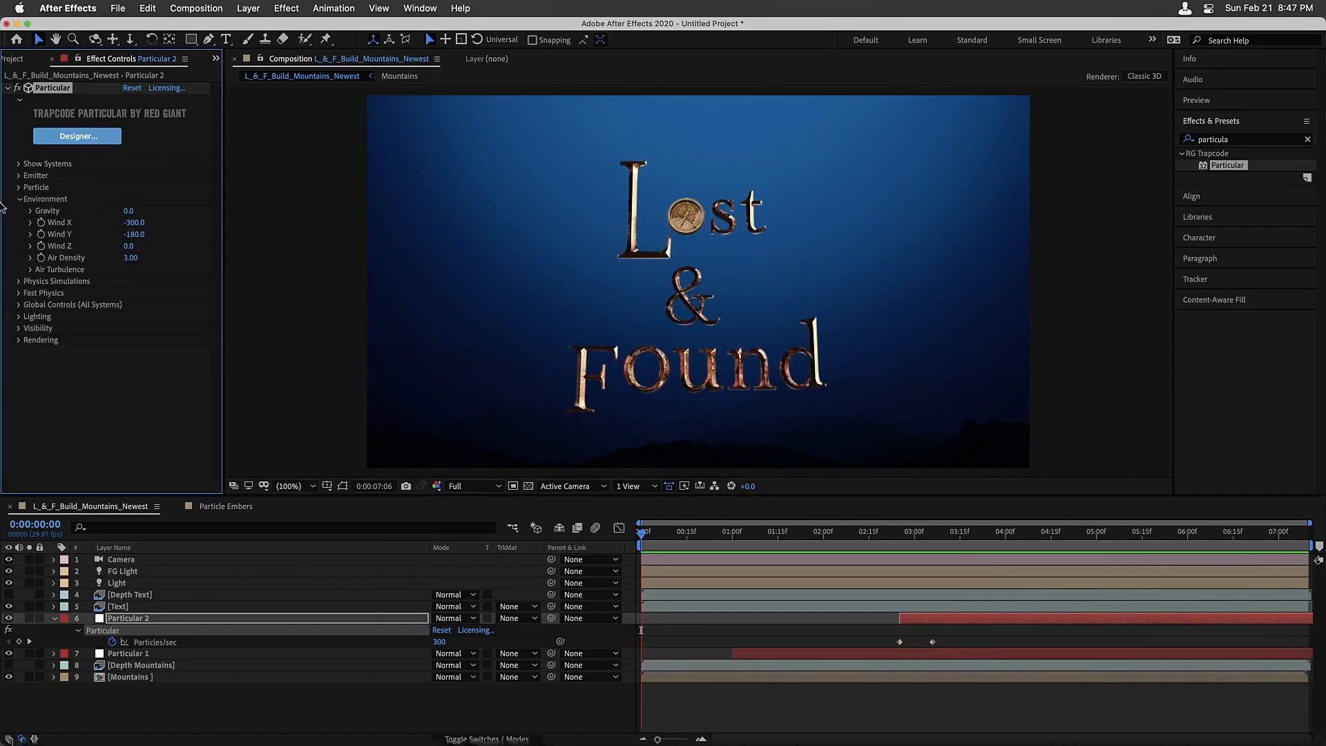
{"action": "left_click", "coordinate": [134, 234]}
{"action": "type", "text": "-"}
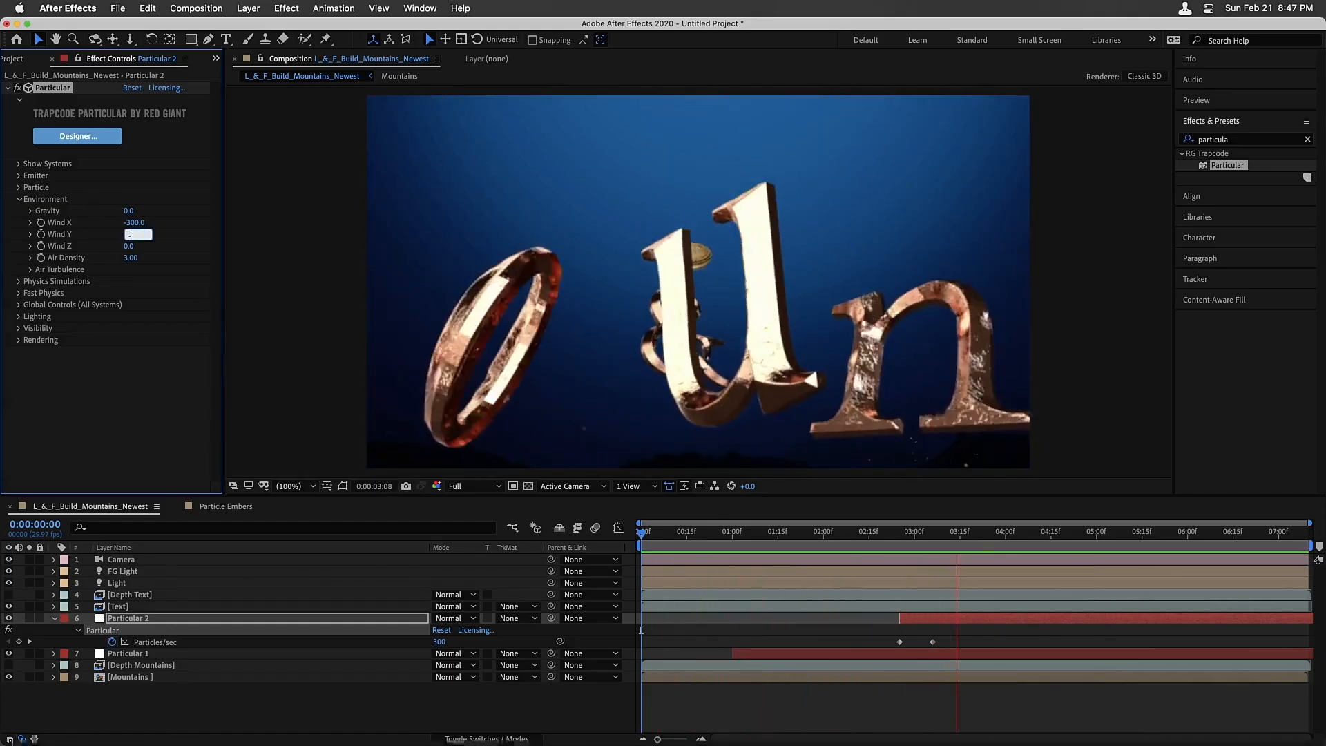
{"action": "type", "text": "300"}
{"action": "key", "text": "Return"}
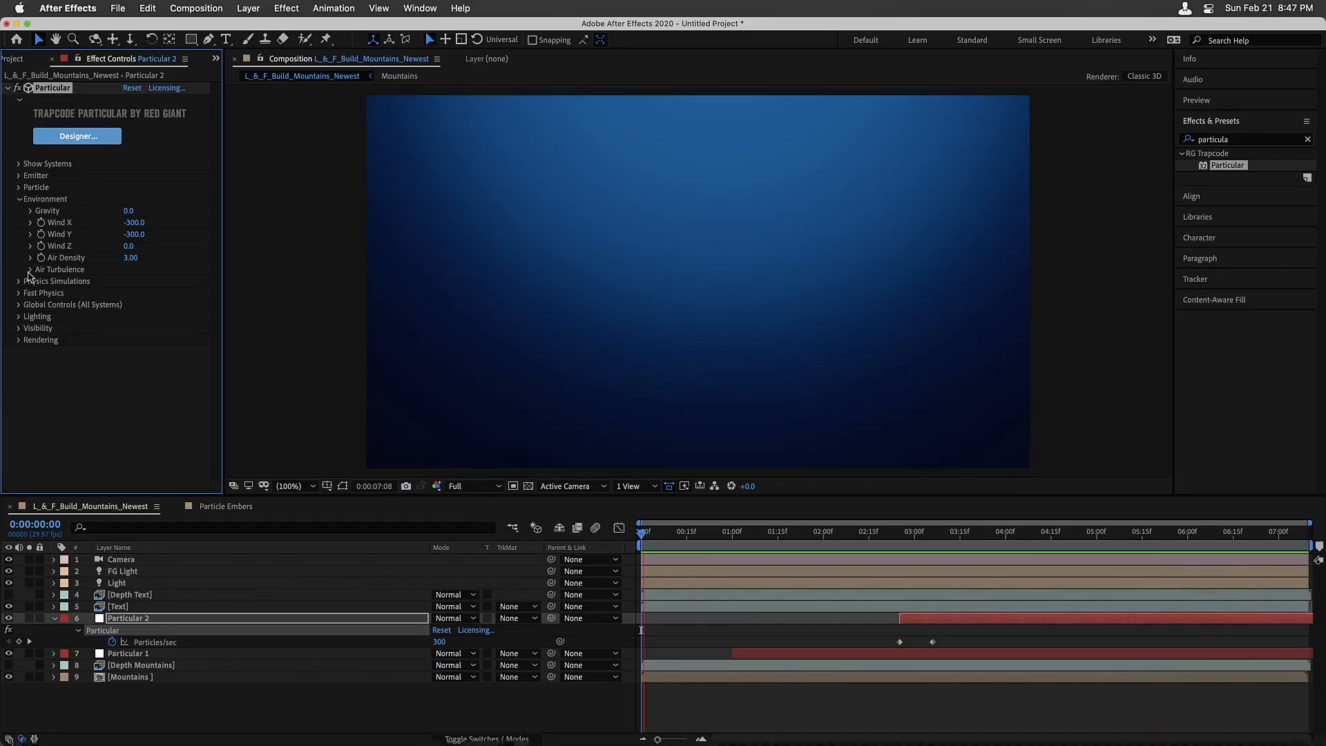
Set Particular 2's Air Turbulence Affect Position to 95 and collapse the layer's properties in the timeline
{"action": "left_click", "coordinate": [31, 269]}
{"action": "left_click", "coordinate": [133, 283]}
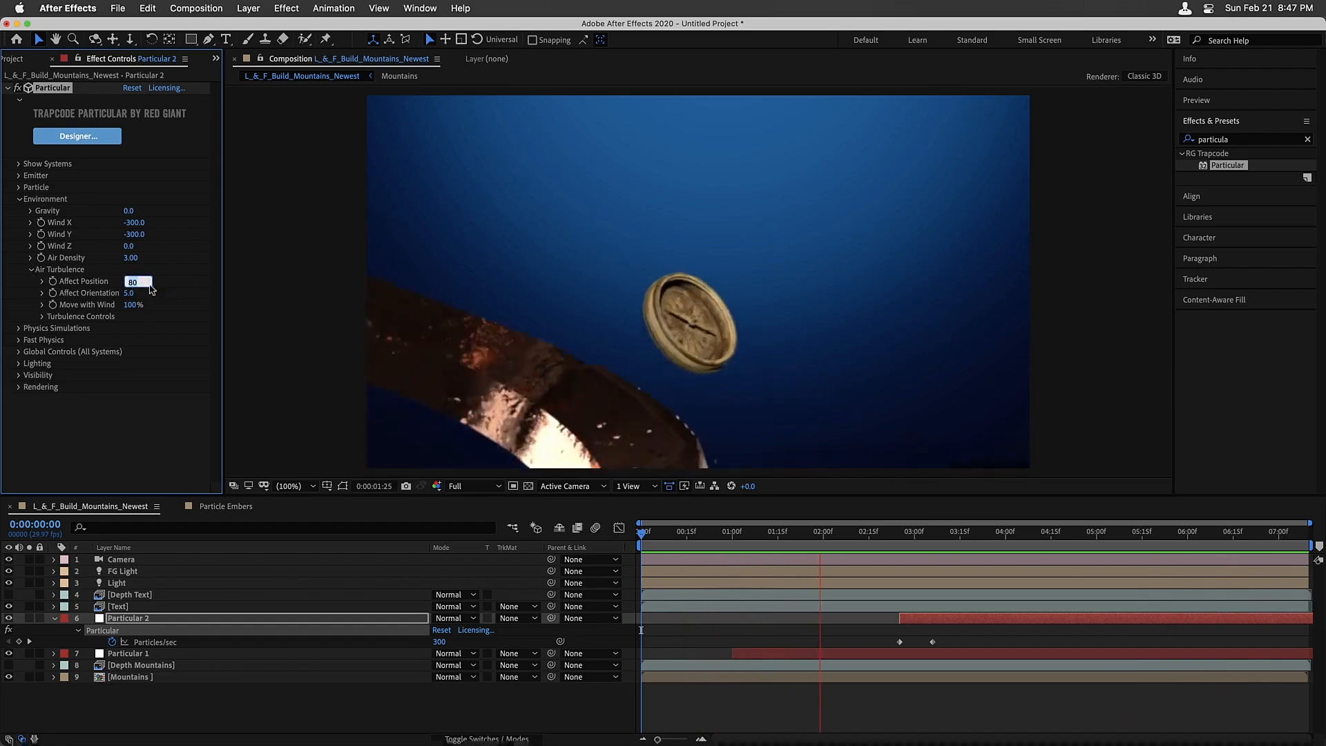
{"action": "type", "text": "95"}
{"action": "key", "text": "Return"}
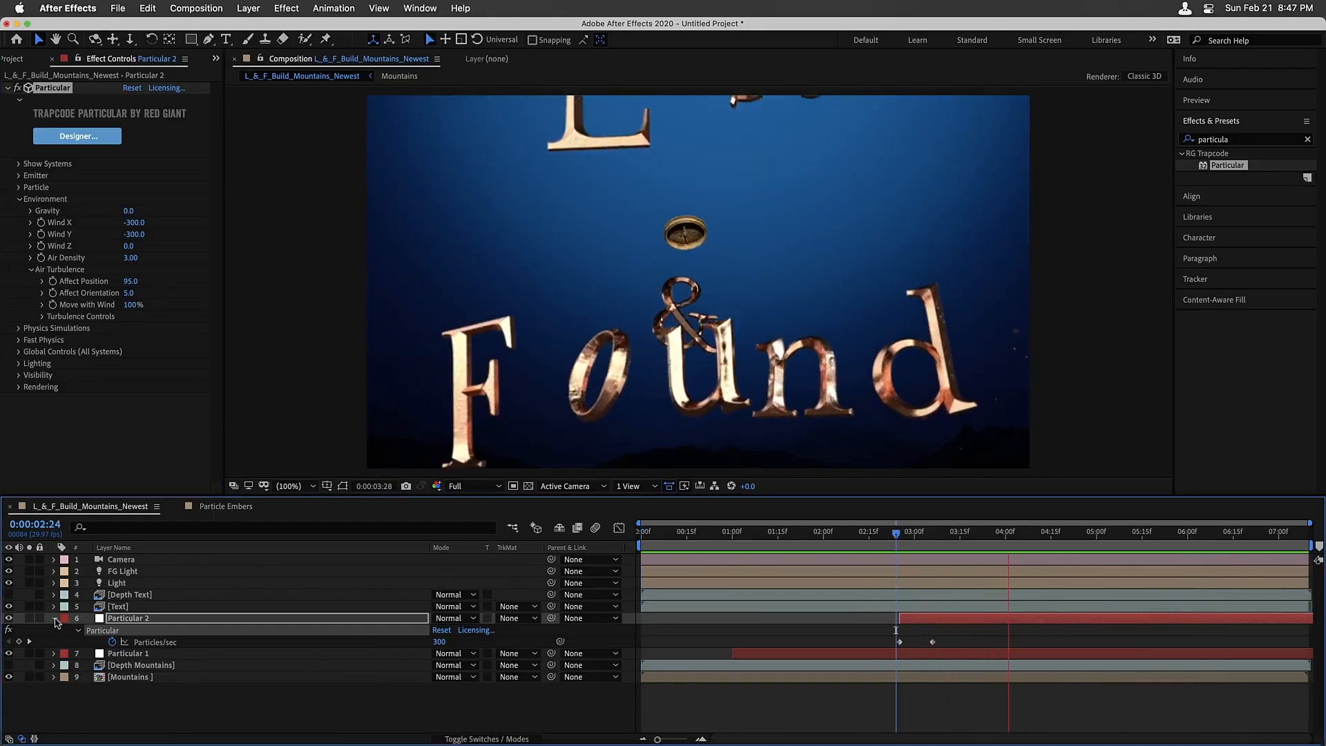
{"action": "left_click", "coordinate": [54, 618]}
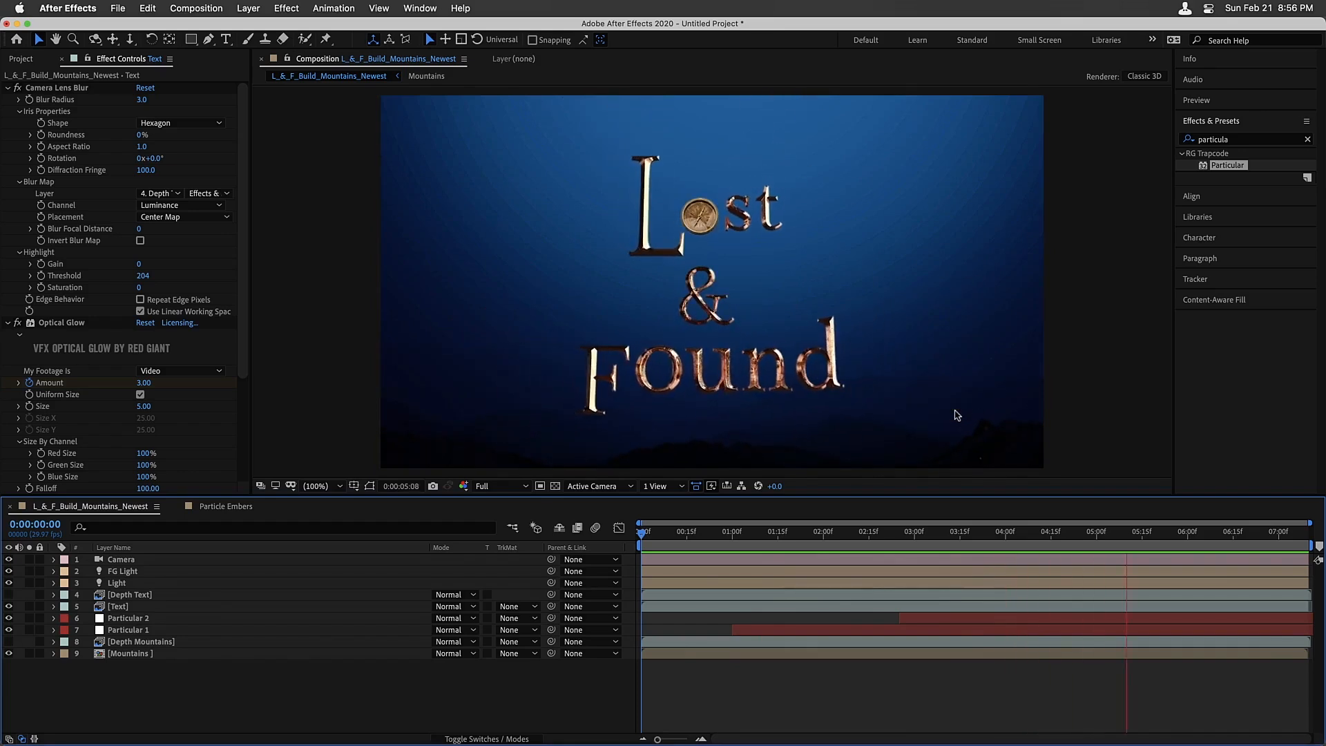
Stop the preview, select the Particular 1 layer, clear the effects search, and open the RG Universe Dashboard extension at a wider size
{"action": "key", "text": "space"}
{"action": "left_click", "coordinate": [122, 631]}
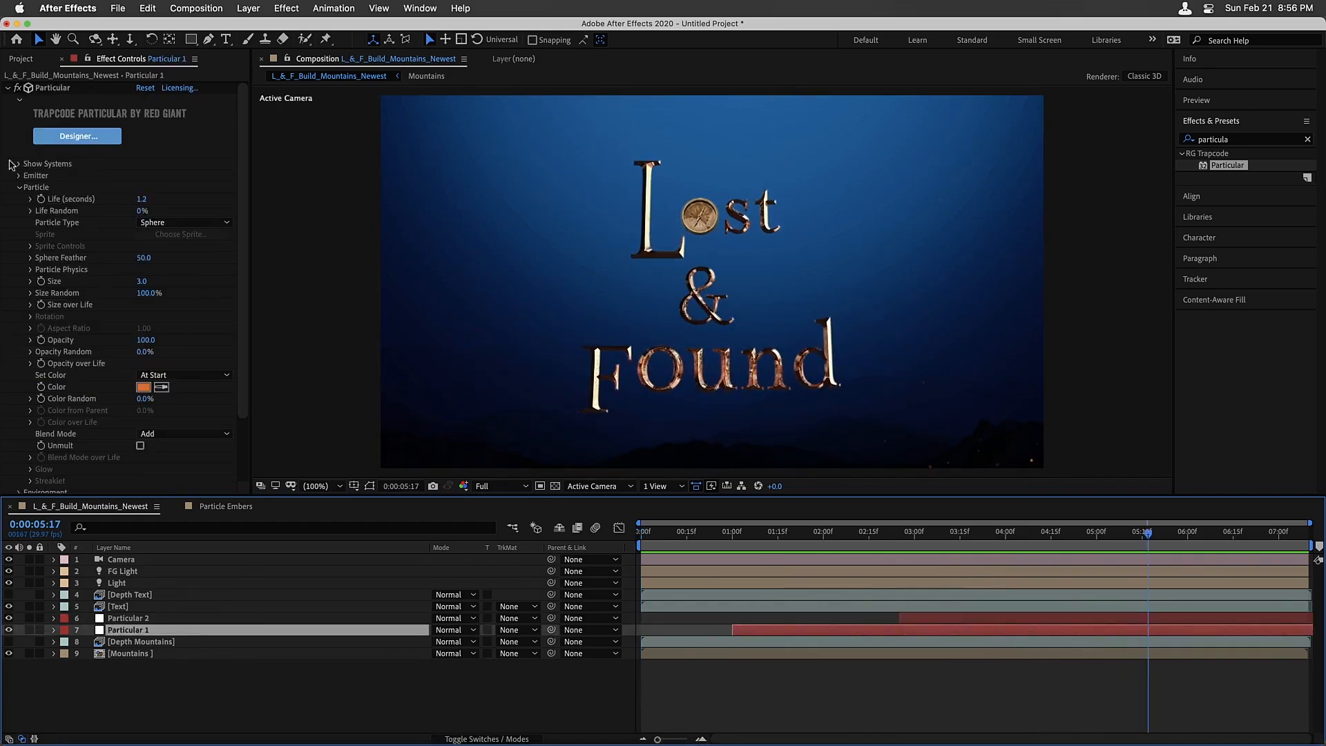
{"action": "left_click", "coordinate": [6, 89]}
{"action": "left_click", "coordinate": [1307, 139]}
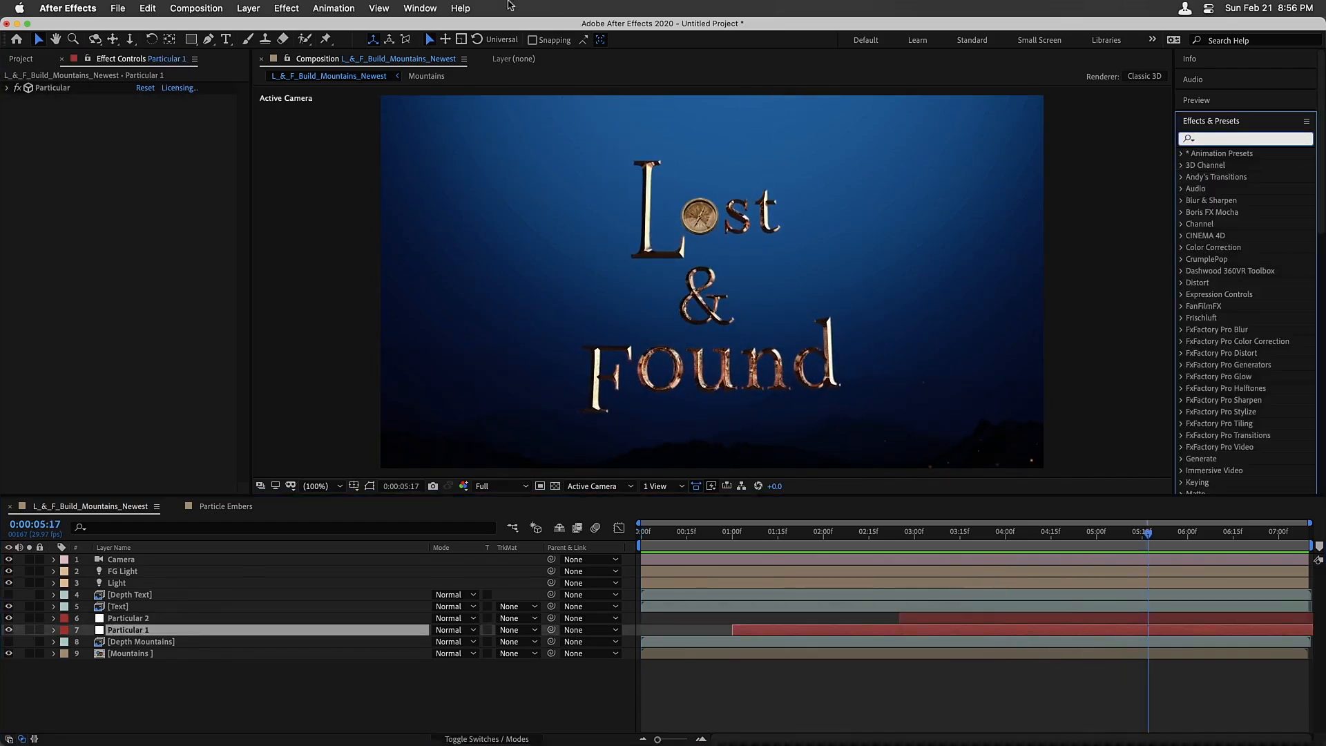
{"action": "left_click", "coordinate": [419, 9]}
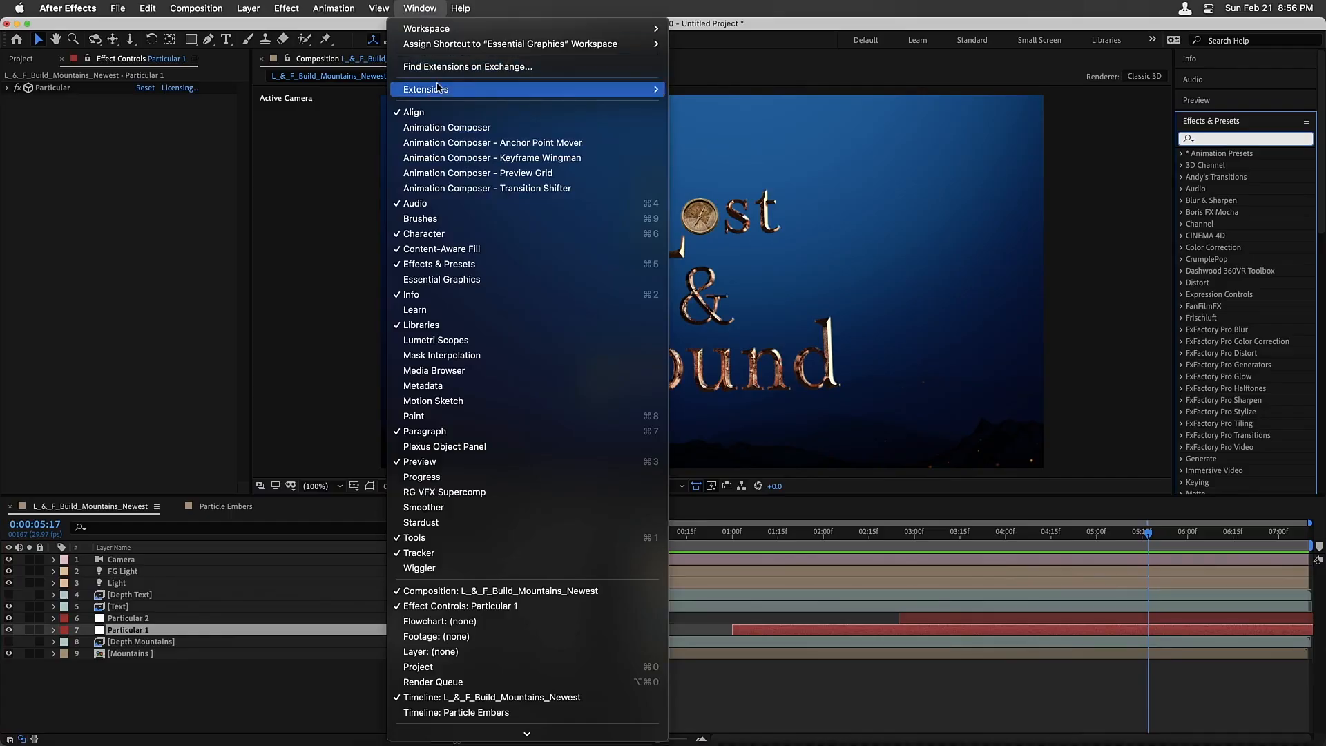
{"action": "mouse_move", "coordinate": [437, 87]}
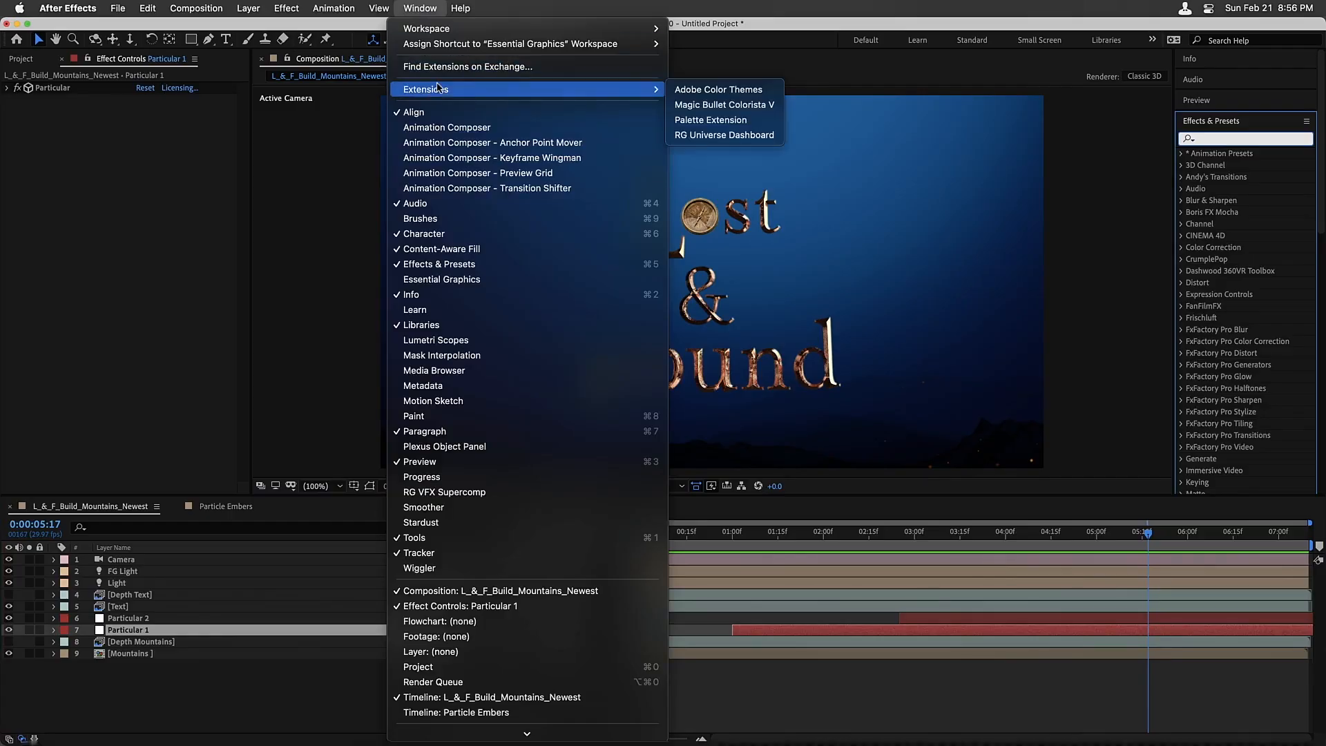
{"action": "left_click", "coordinate": [738, 135]}
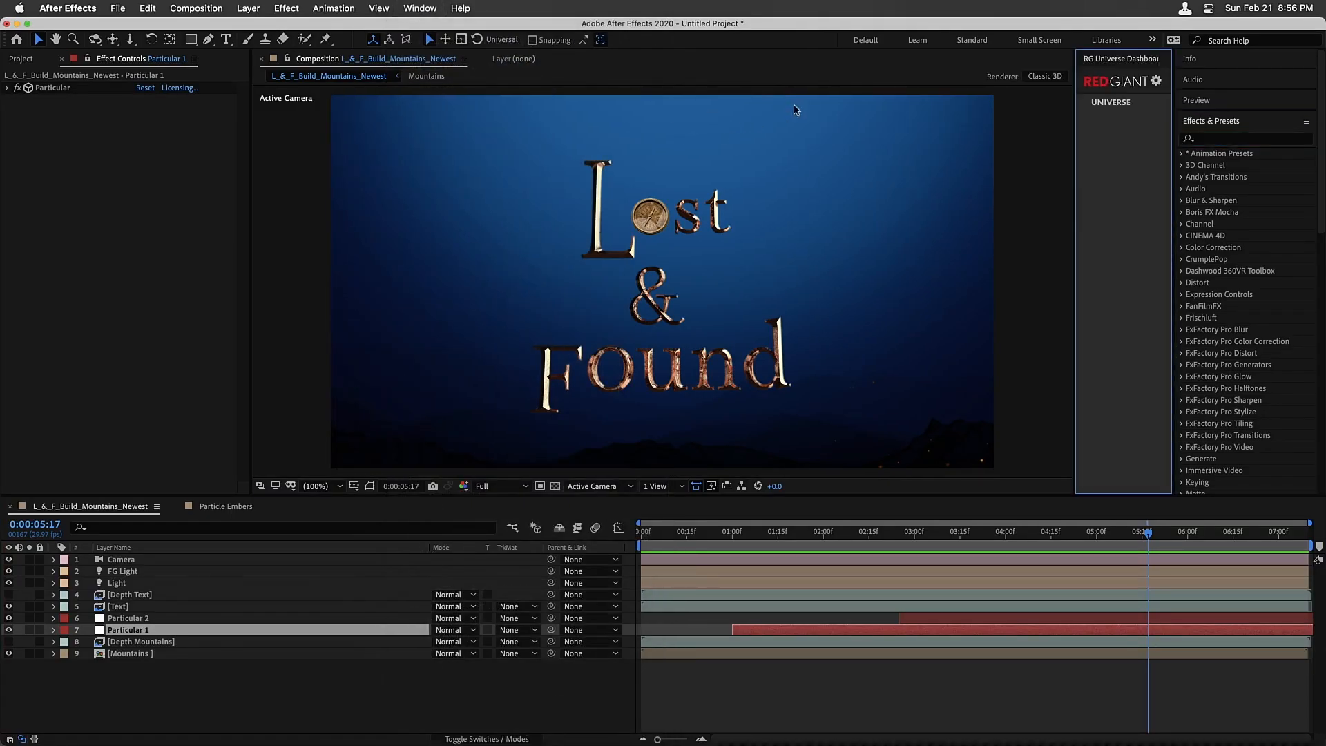
{"action": "left_click_drag", "start_coordinate": [1072, 219], "coordinate": [902, 219]}
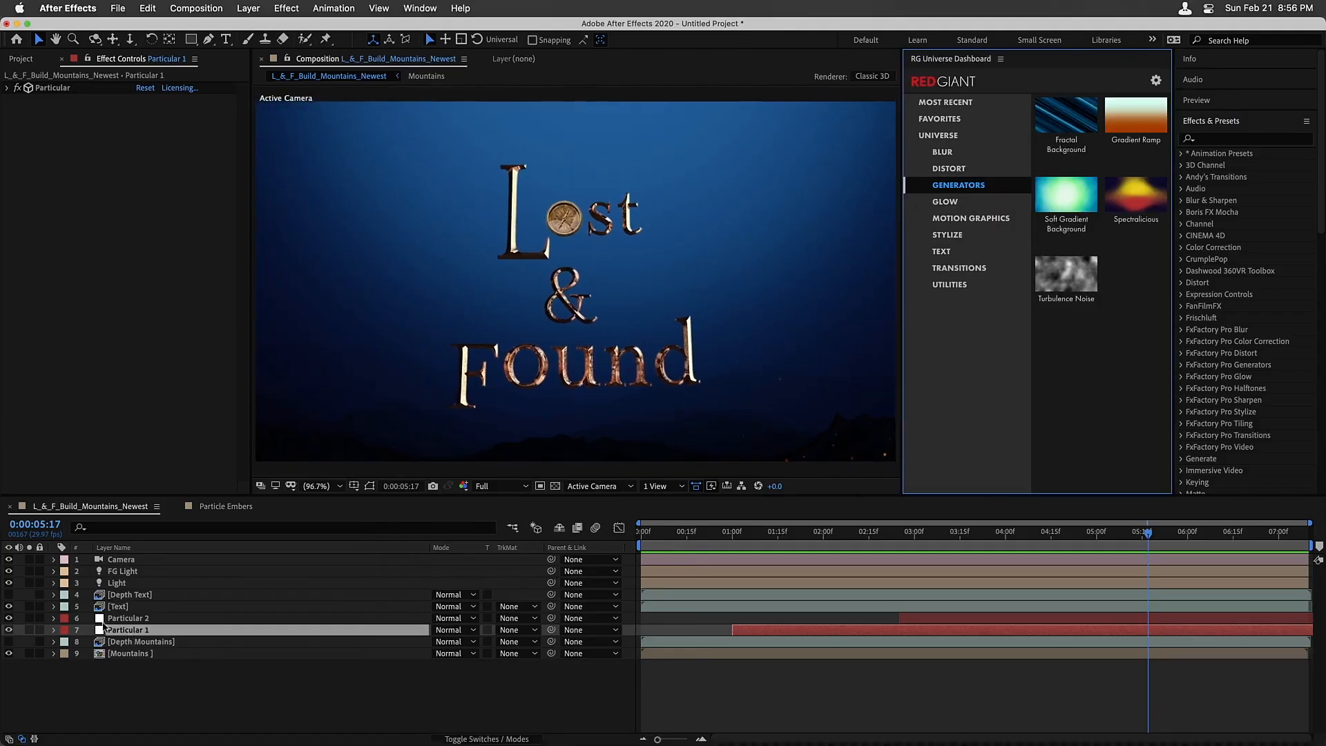
Apply the Universe Heatwave distortion effect to the Particular 1 layer
{"action": "left_click", "coordinate": [949, 168]}
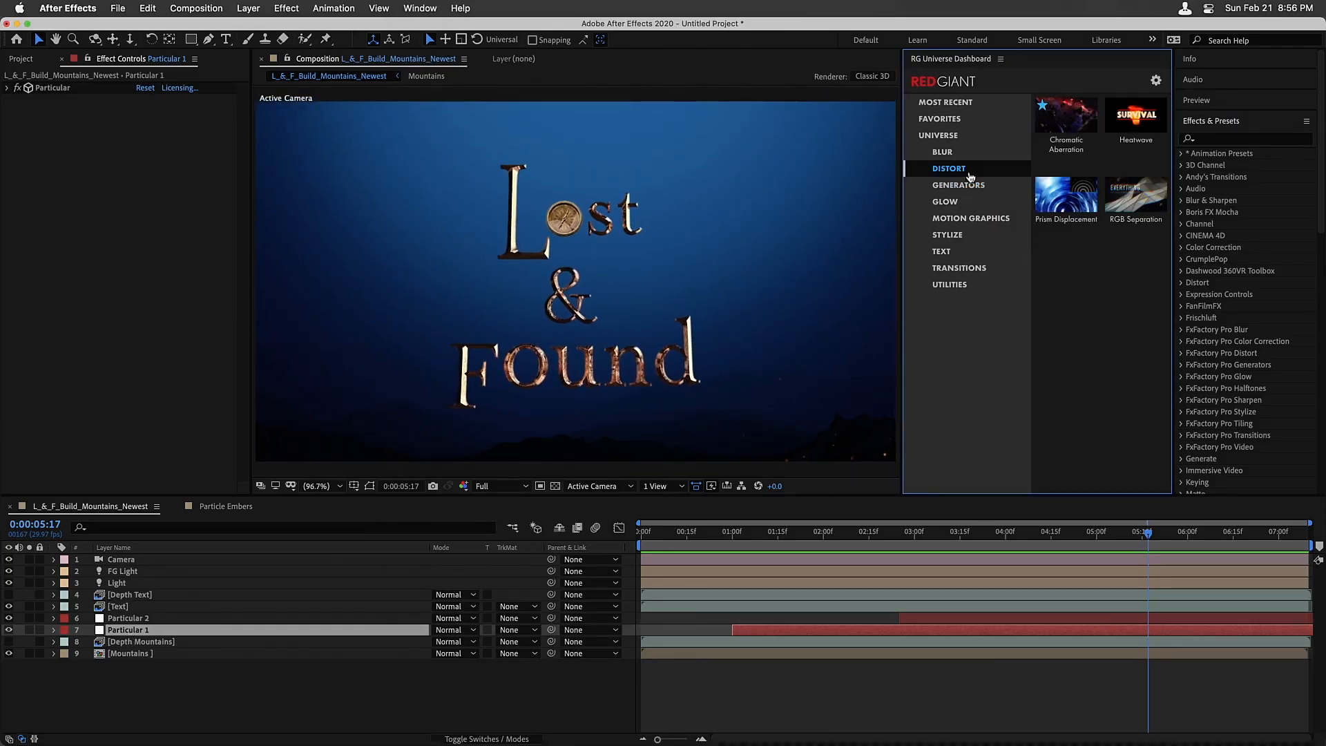
{"action": "mouse_move", "coordinate": [1125, 131]}
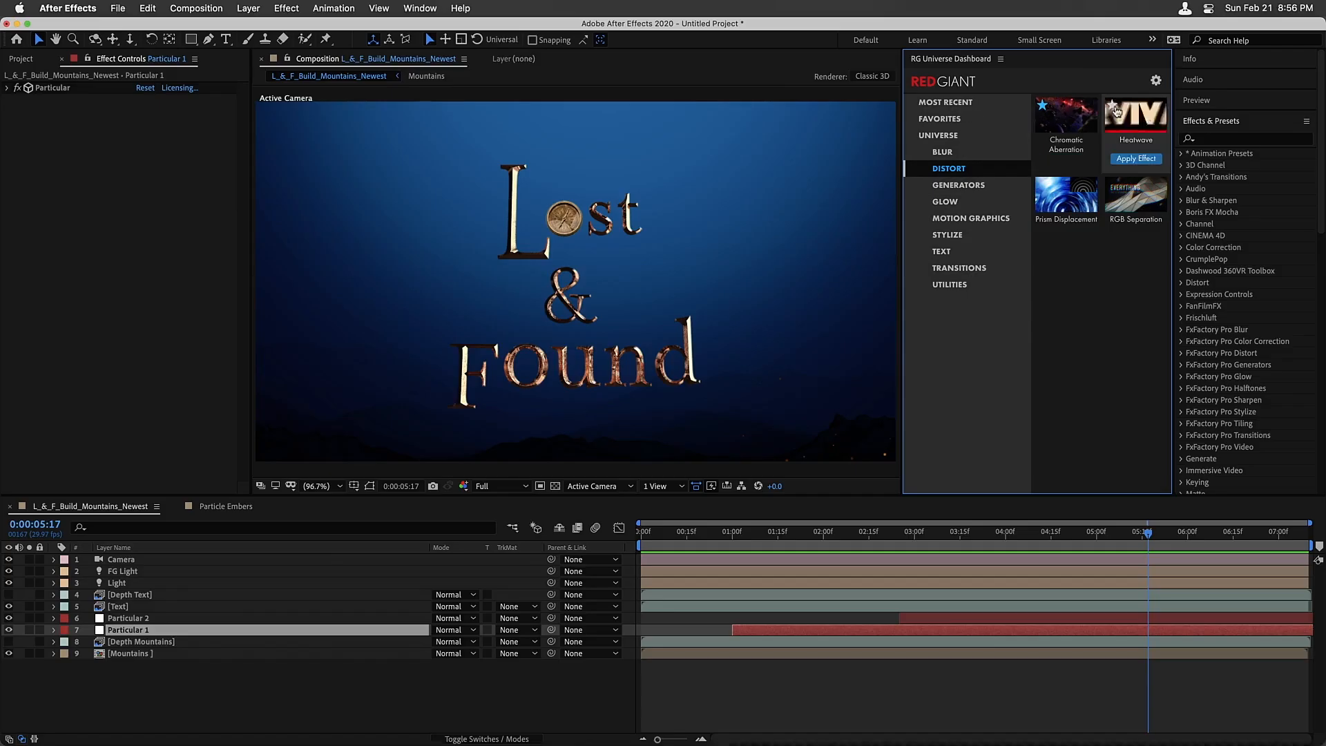
{"action": "left_click", "coordinate": [1133, 160]}
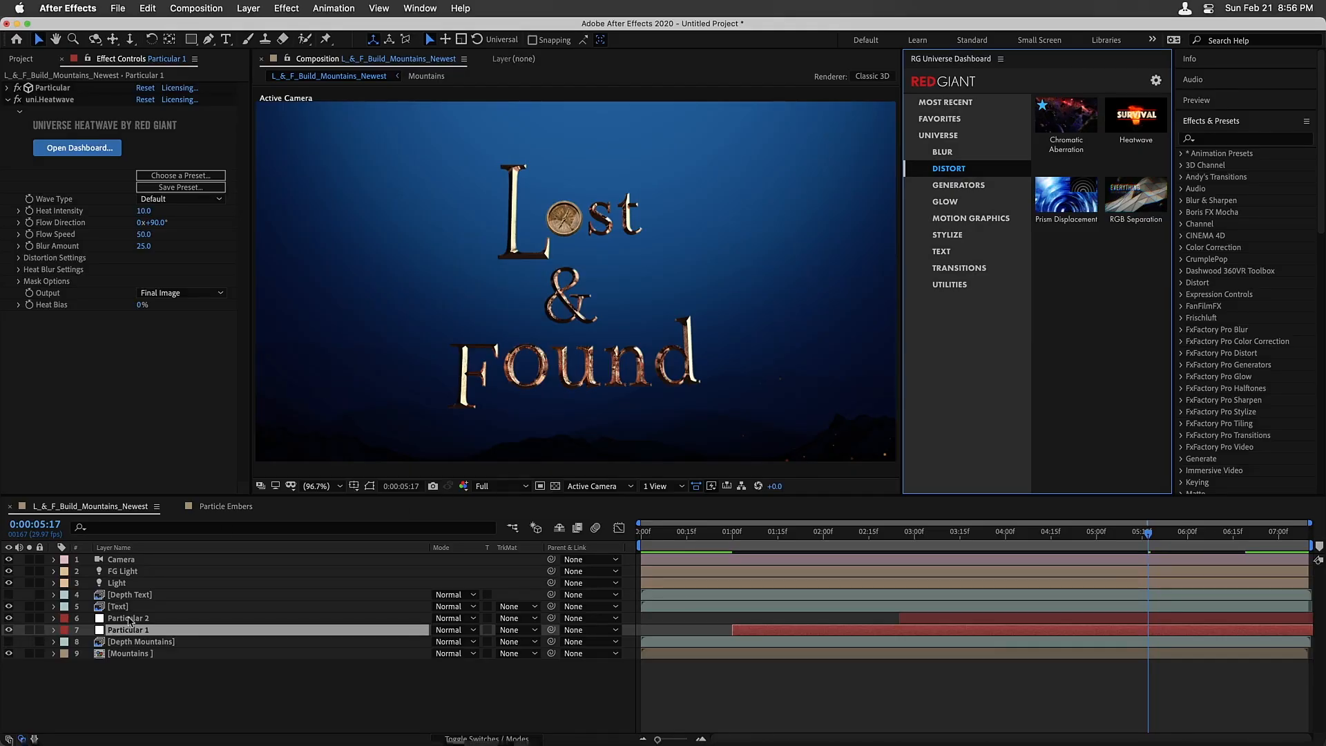
Apply the Universe Heatwave distortion effect to the Particular 2 layer
{"action": "left_click", "coordinate": [128, 618]}
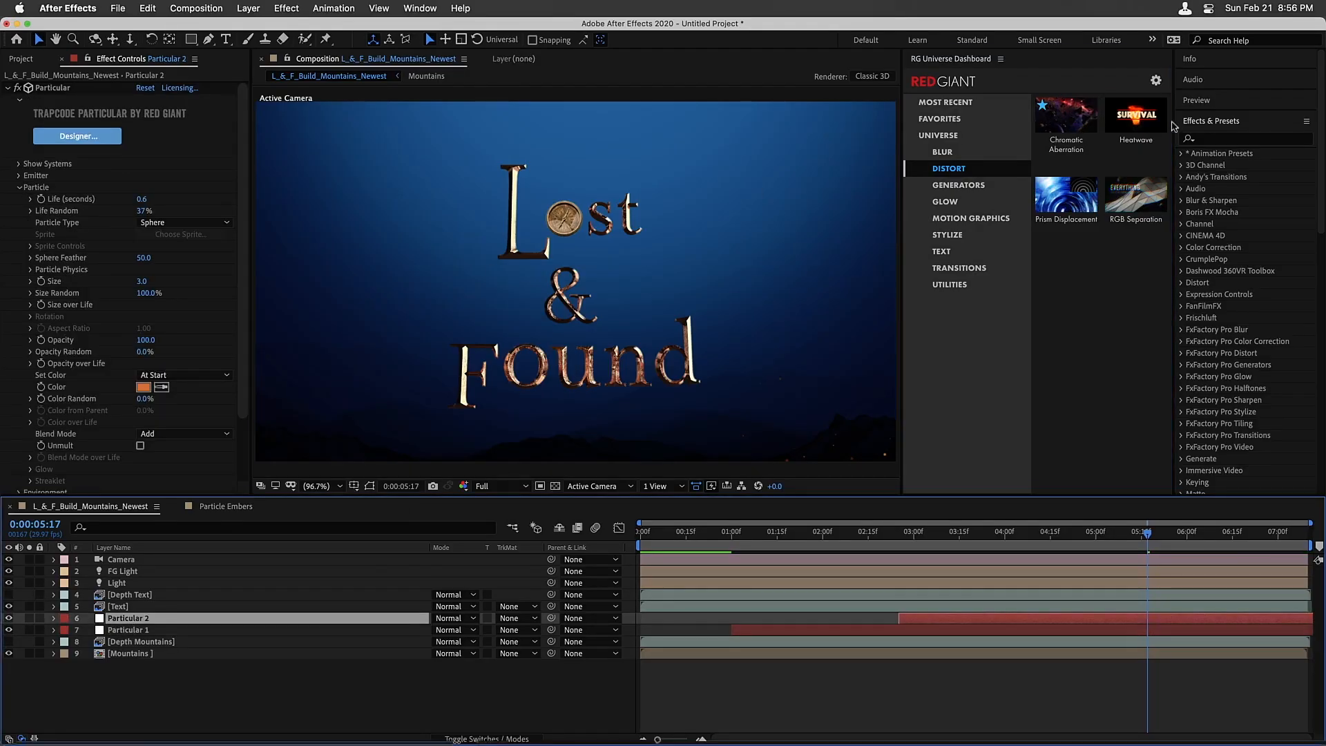
{"action": "mouse_move", "coordinate": [1144, 161]}
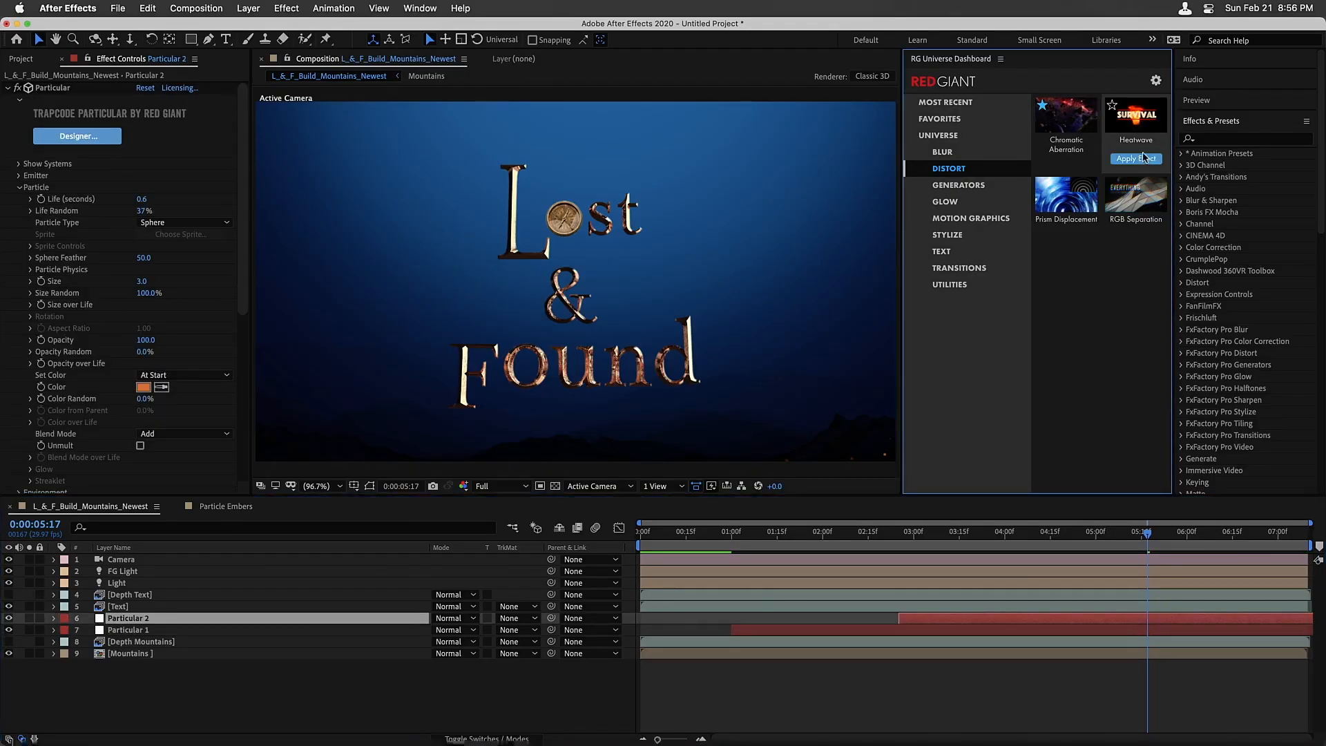
{"action": "left_click", "coordinate": [1135, 158]}
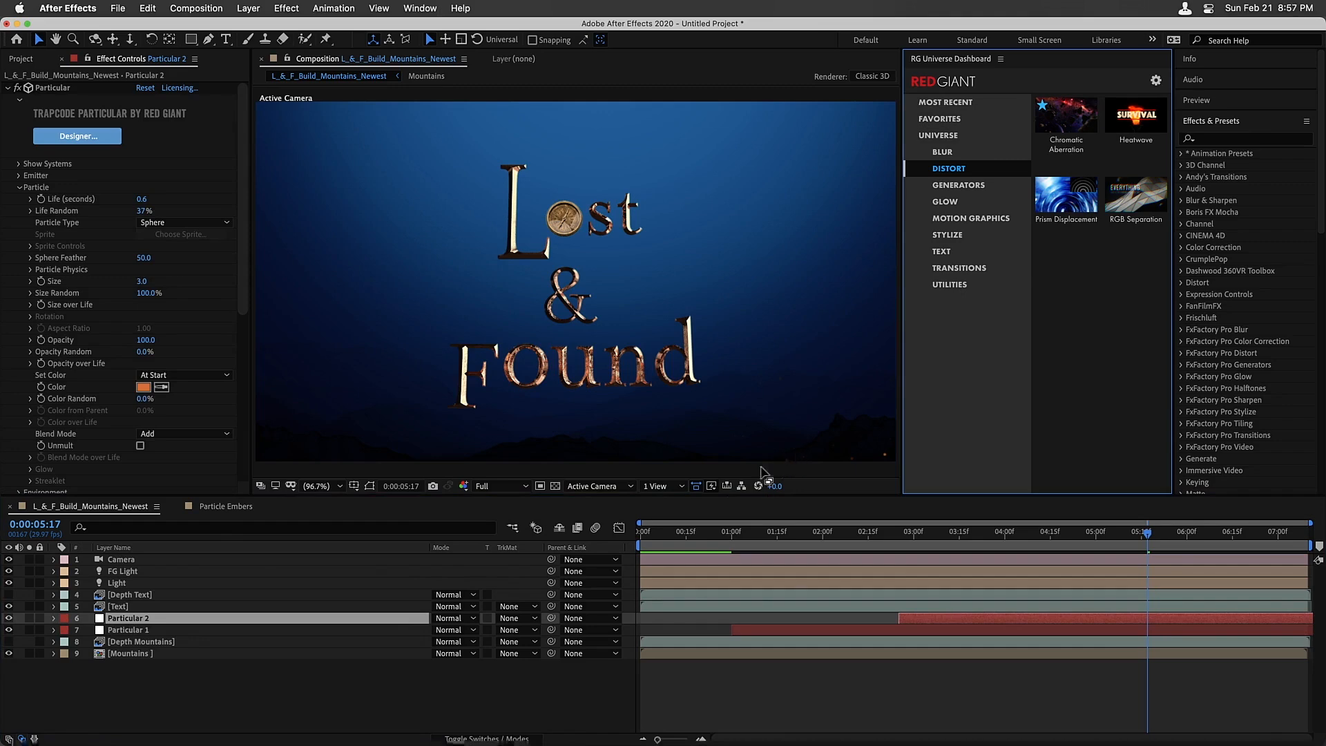
Preview the embers from 0:00:00:26 and examine the Heatwave presets for Particular 2 without applying one
{"action": "left_click", "coordinate": [718, 536]}
{"action": "key", "text": "space"}
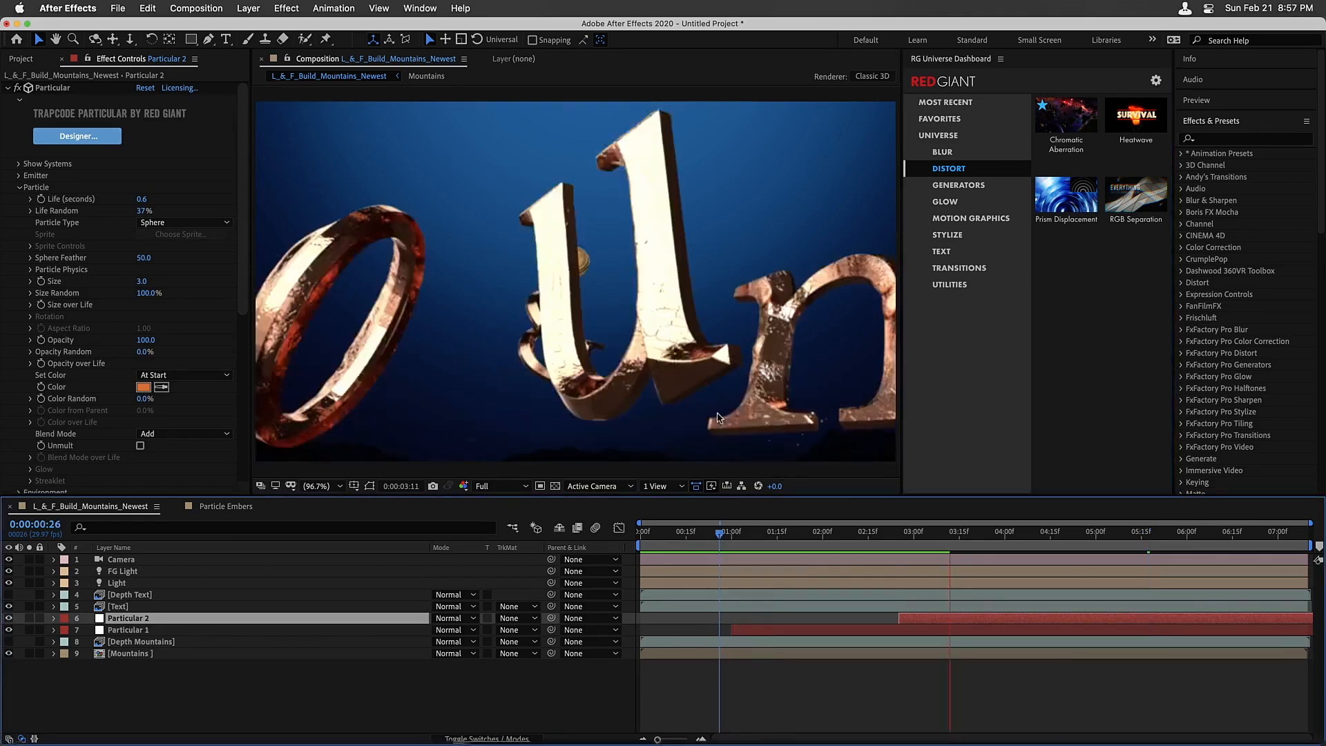
{"action": "left_click", "coordinate": [7, 88]}
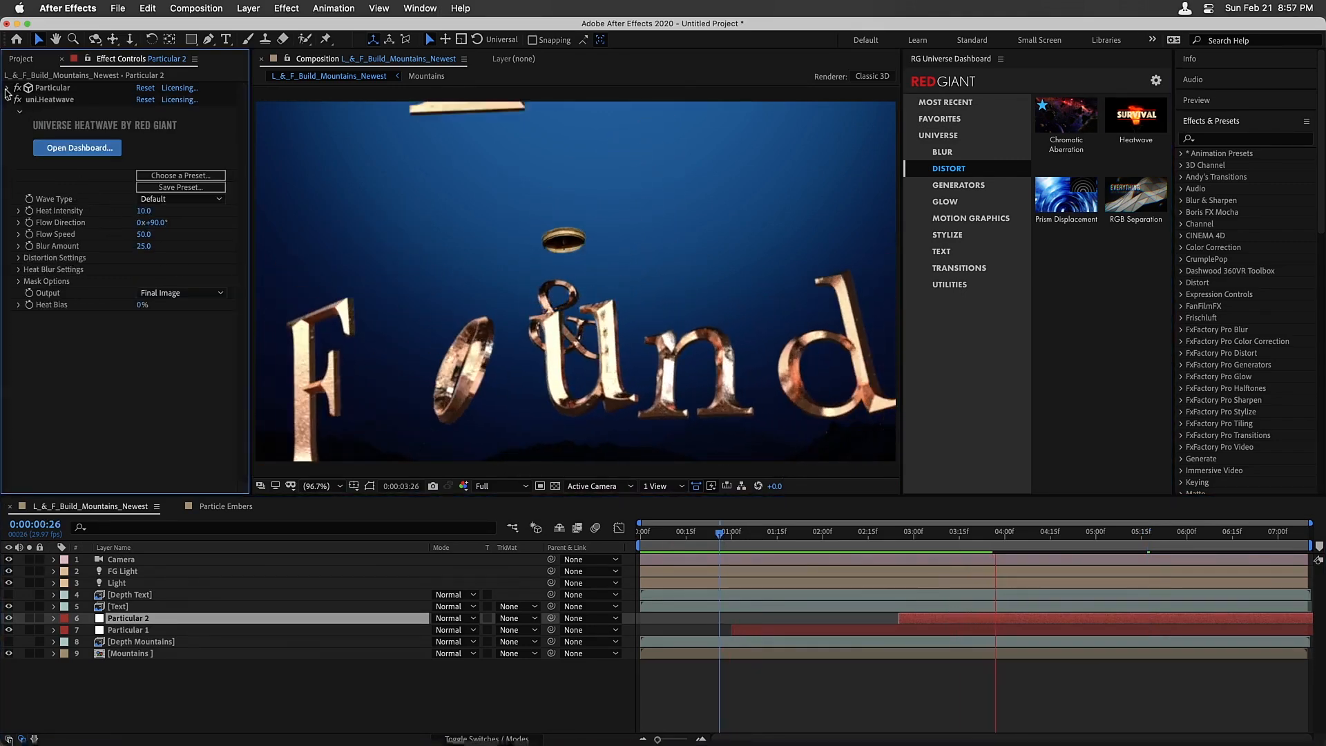
{"action": "left_click", "coordinate": [51, 100]}
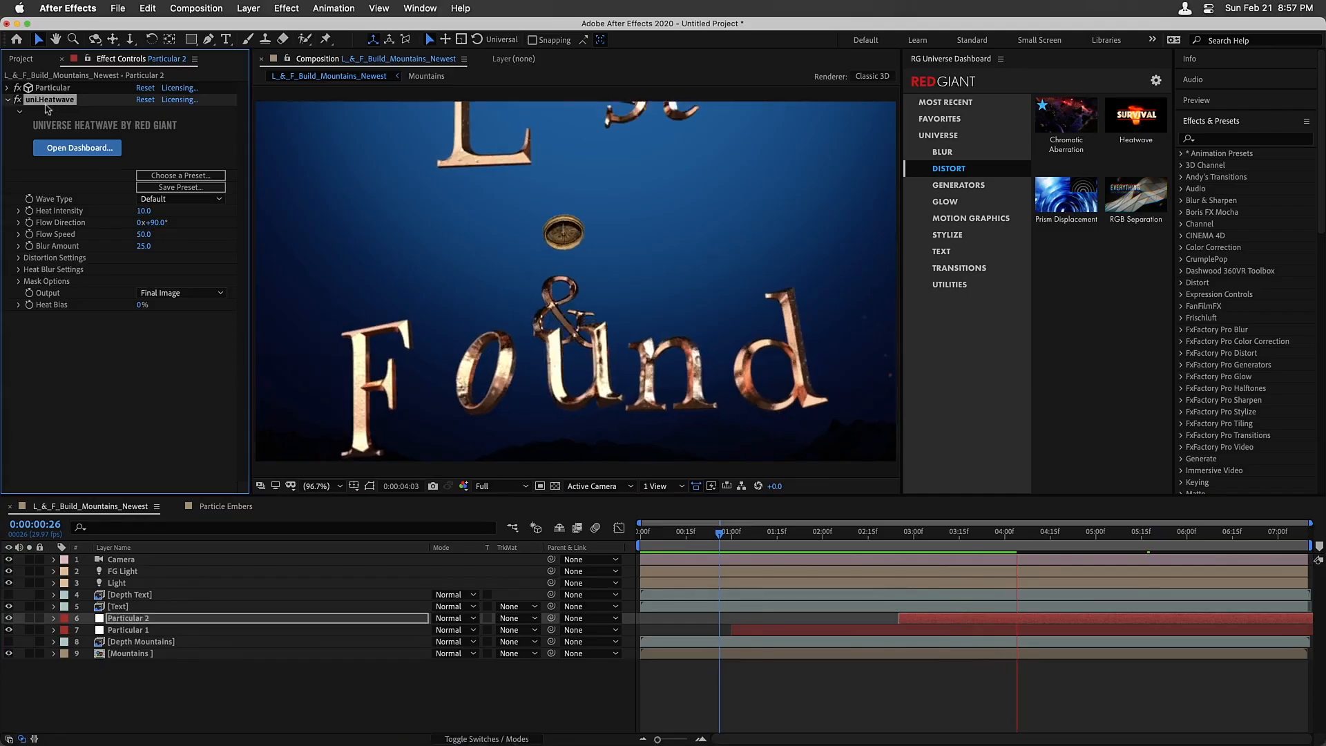
{"action": "left_click", "coordinate": [179, 176]}
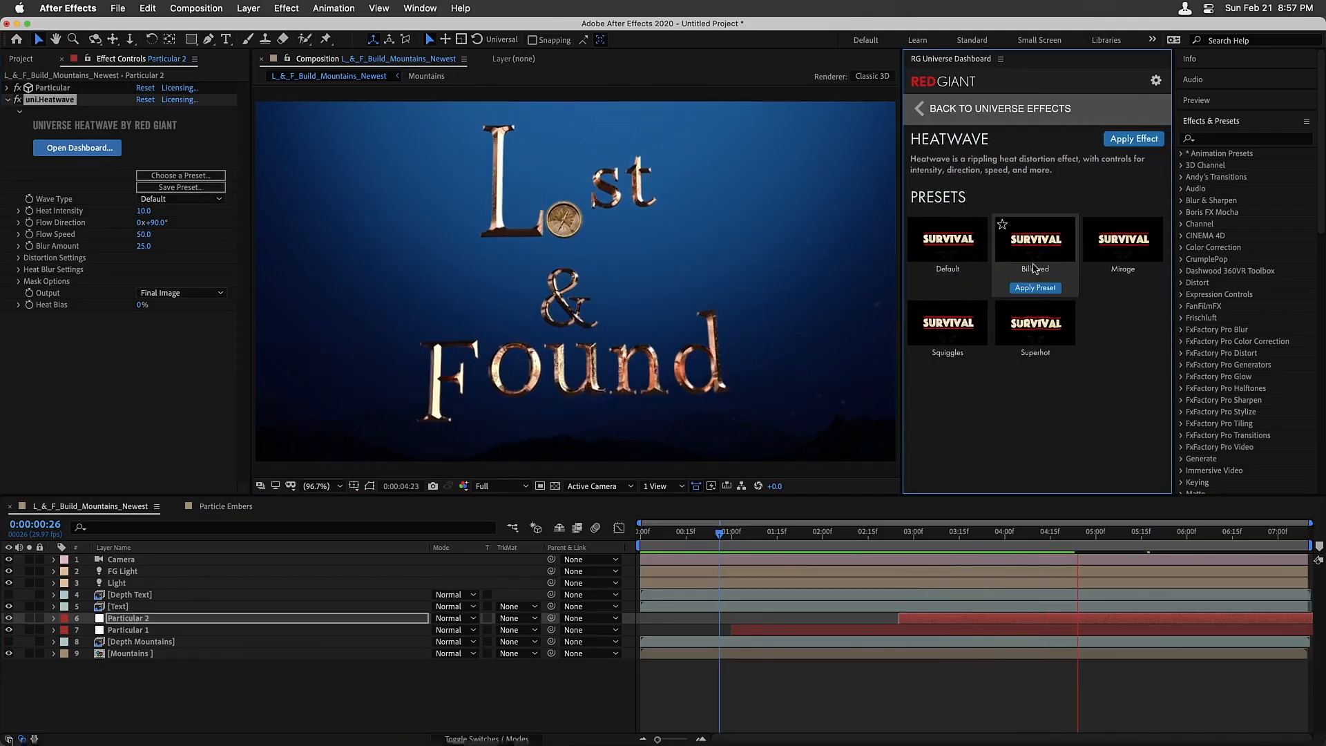
{"action": "mouse_move", "coordinate": [1066, 279]}
{"action": "mouse_move", "coordinate": [984, 272]}
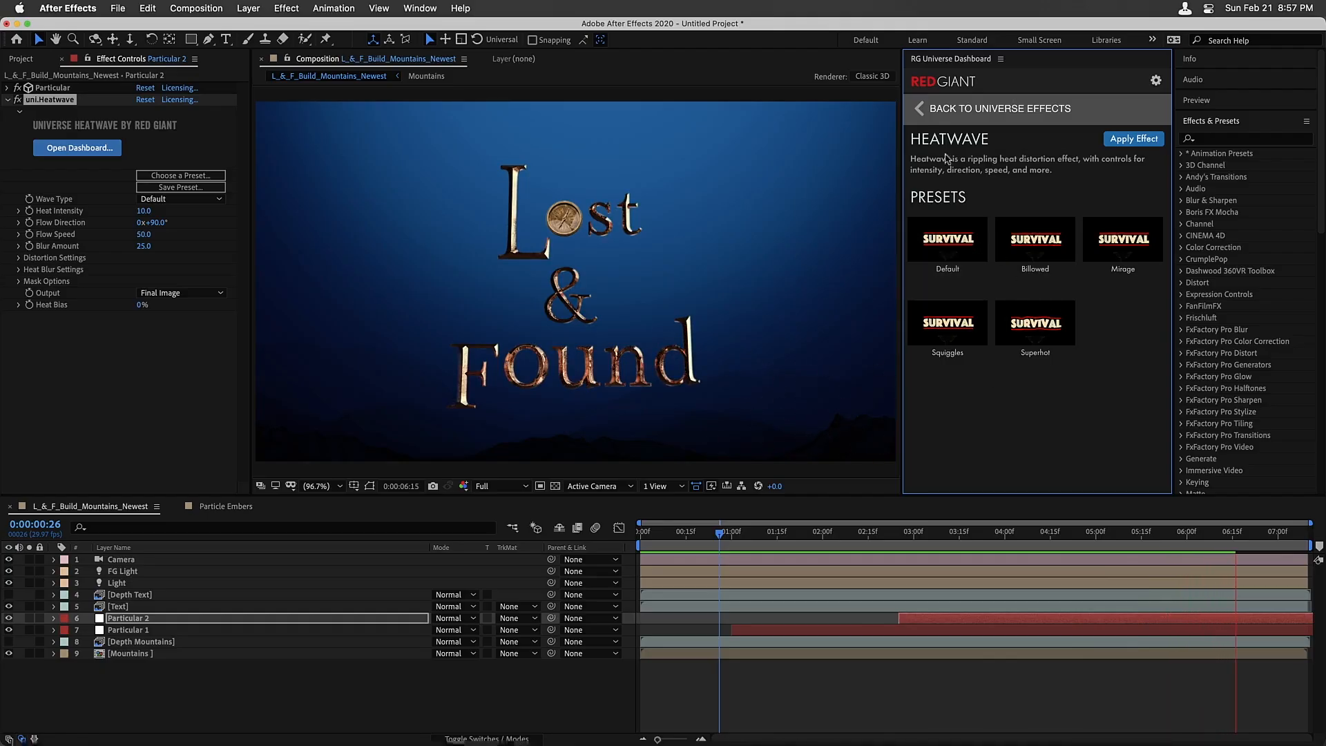
{"action": "left_click", "coordinate": [929, 108]}
Add a new adjustment layer above all other layers in the L_&_F_Build_Mountains_Newest composition
{"action": "left_click", "coordinate": [902, 539]}
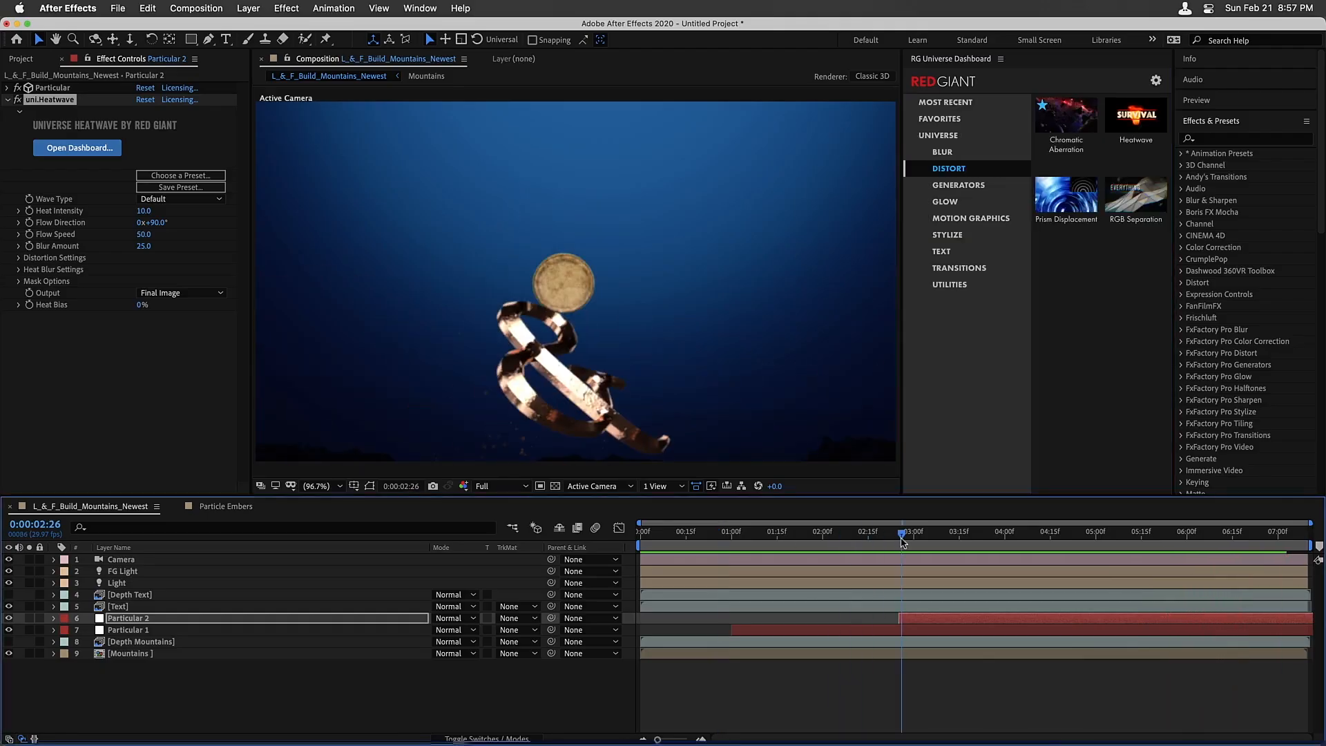
{"action": "left_click", "coordinate": [160, 649]}
{"action": "left_click", "coordinate": [247, 9]}
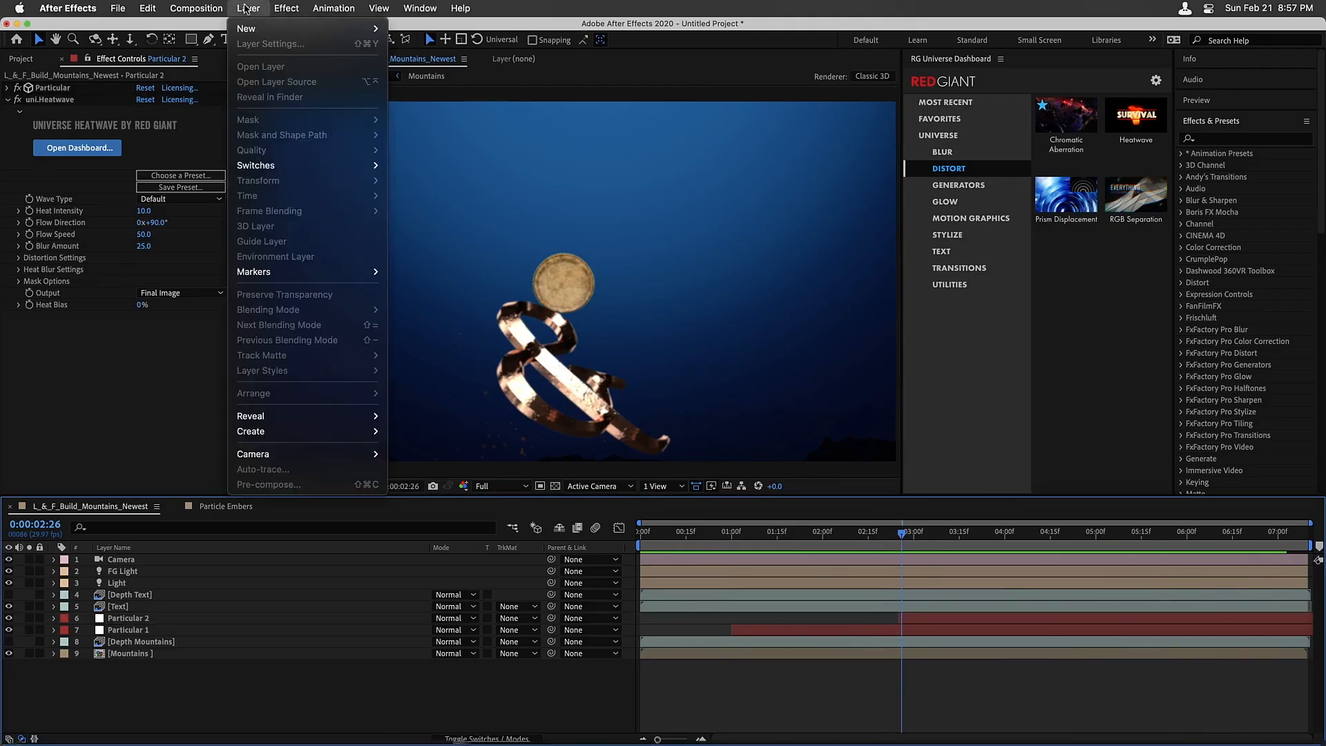
{"action": "mouse_move", "coordinate": [249, 28]}
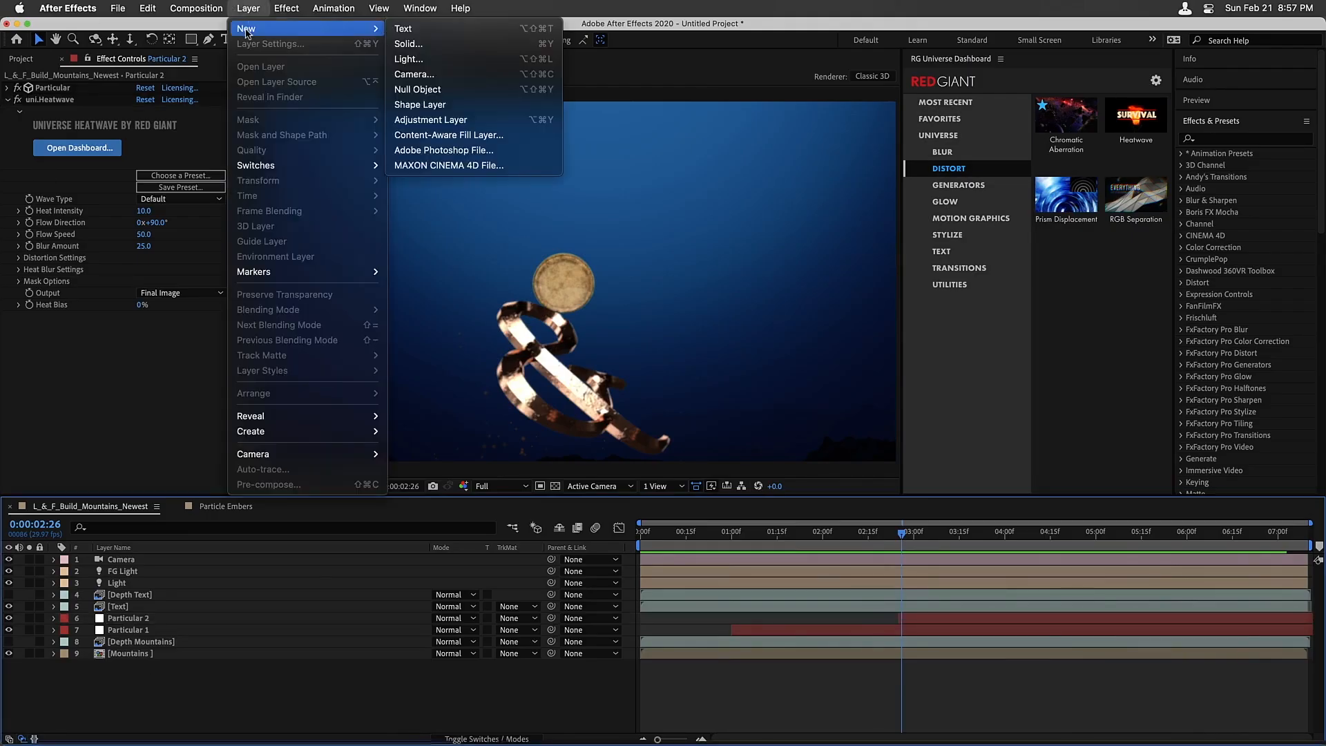
{"action": "left_click", "coordinate": [496, 121]}
Find the Renoiser effect and apply it to Adjustment Layer 1
{"action": "left_click", "coordinate": [1217, 138]}
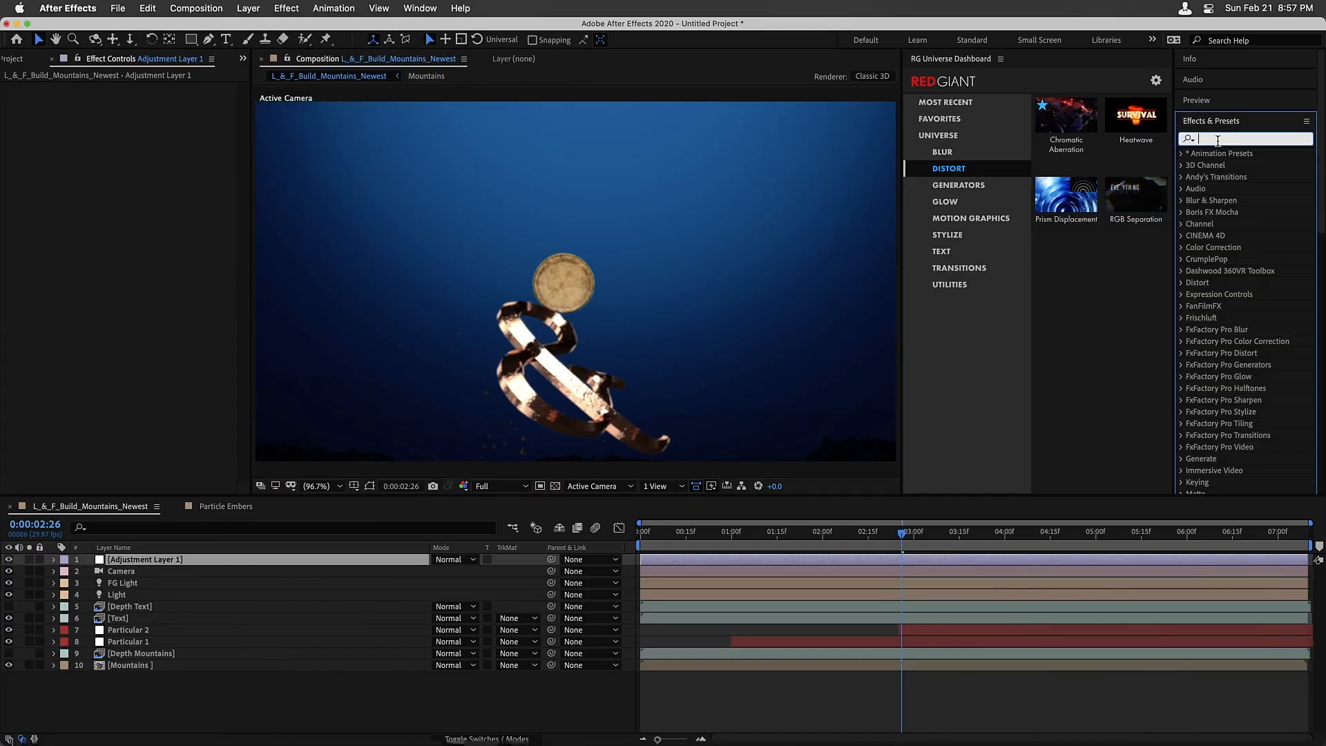
{"action": "type", "text": "re"}
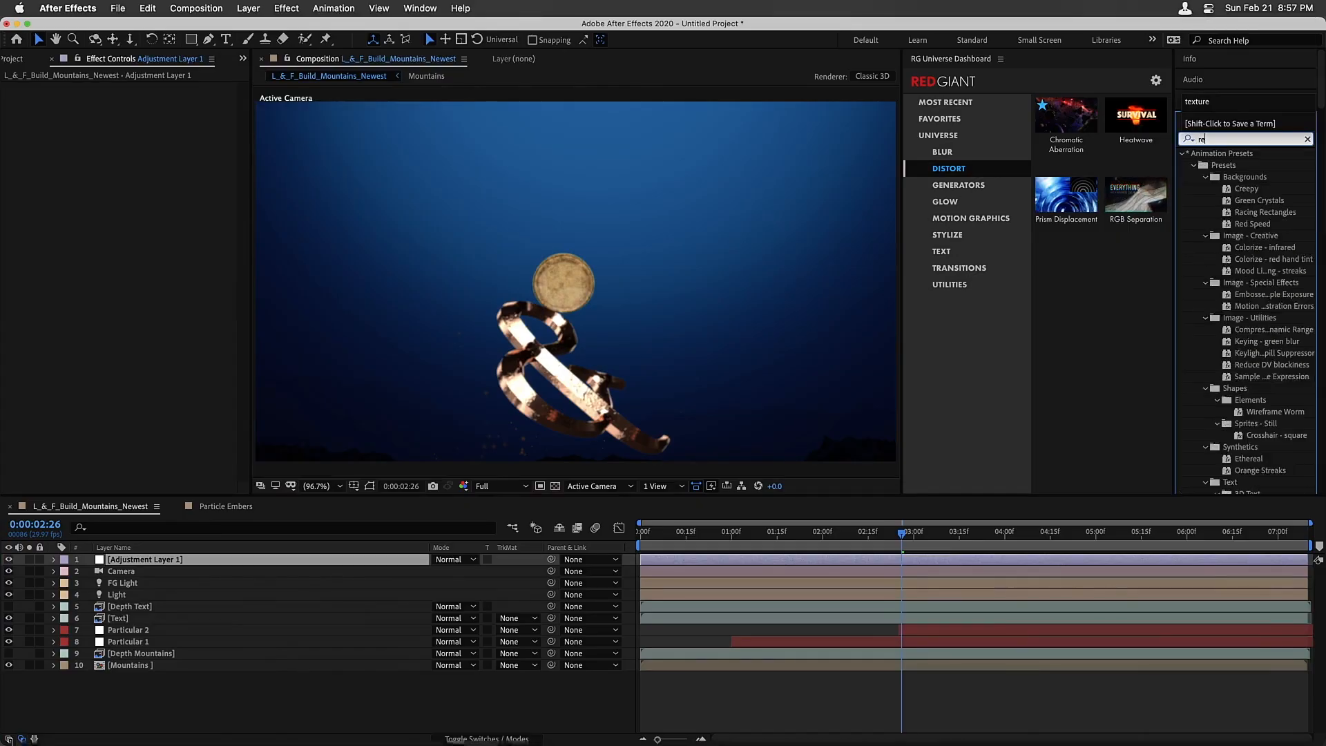
{"action": "type", "text": "noise"}
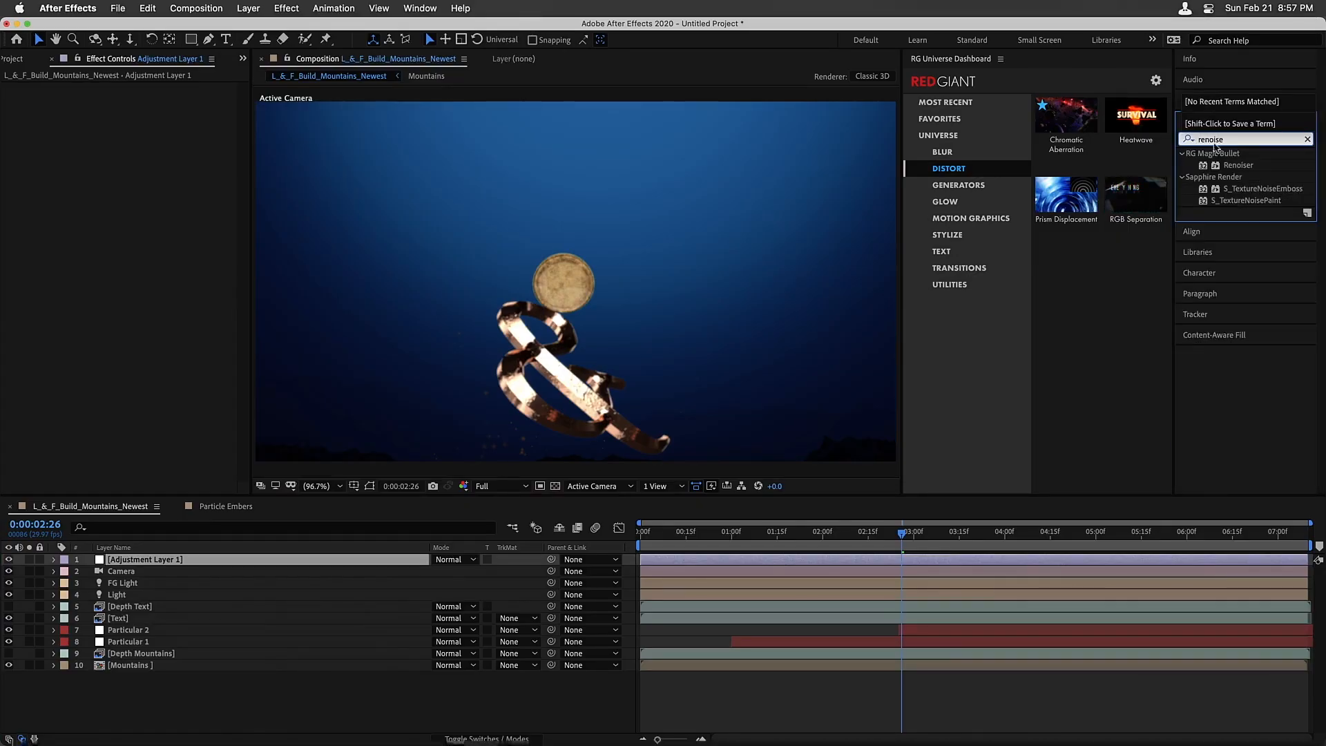
{"action": "left_click_drag", "start_coordinate": [1237, 165], "coordinate": [216, 568]}
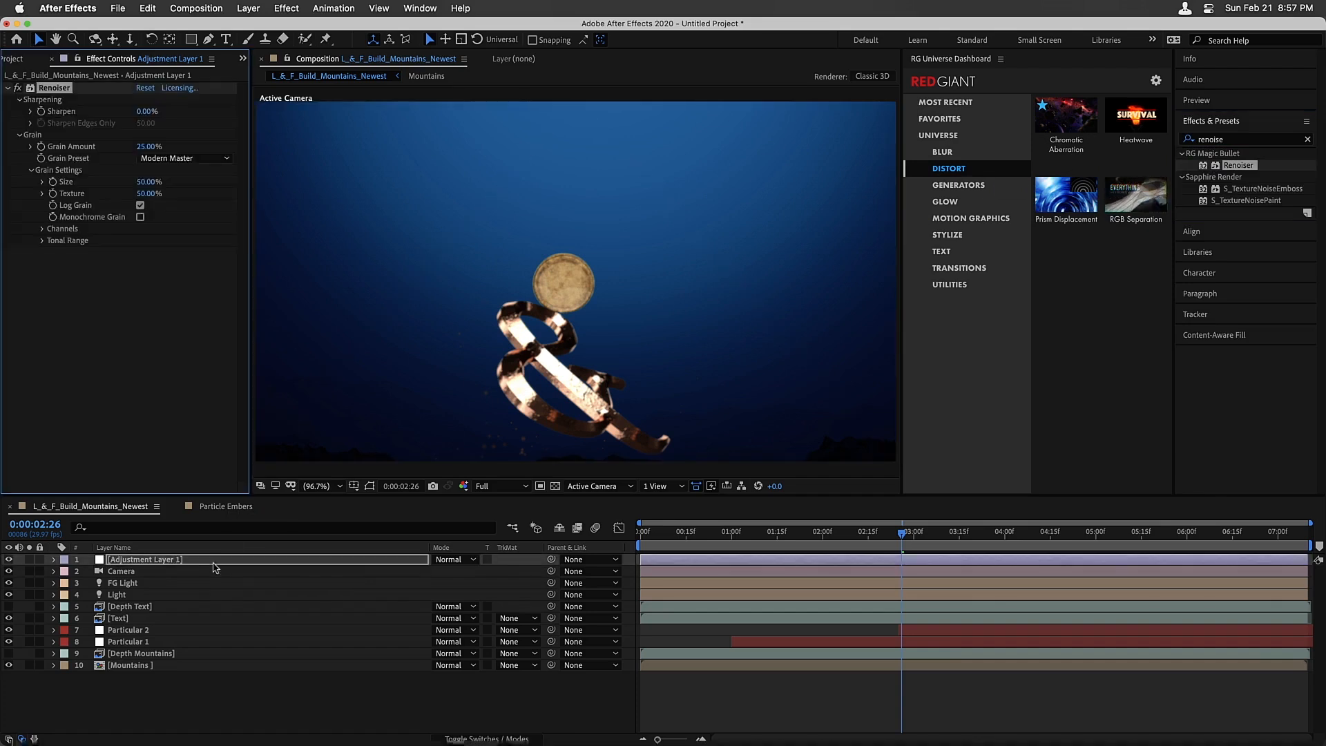
Try Renoiser grain amounts of 100% and 10% on a frame with the flying letters, and reset the effect
{"action": "left_click_drag", "start_coordinate": [820, 536], "coordinate": [865, 538]}
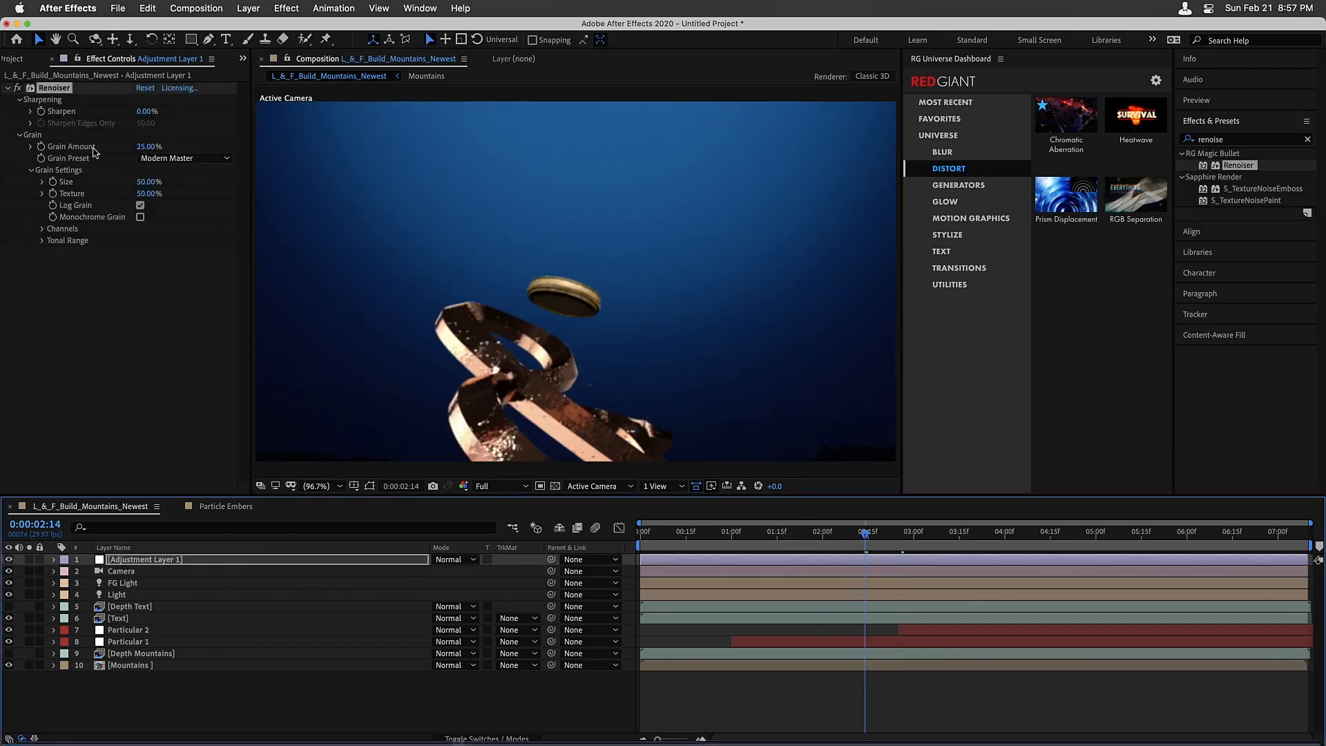
{"action": "left_click", "coordinate": [165, 147]}
{"action": "type", "text": "100"}
{"action": "key", "text": "Return"}
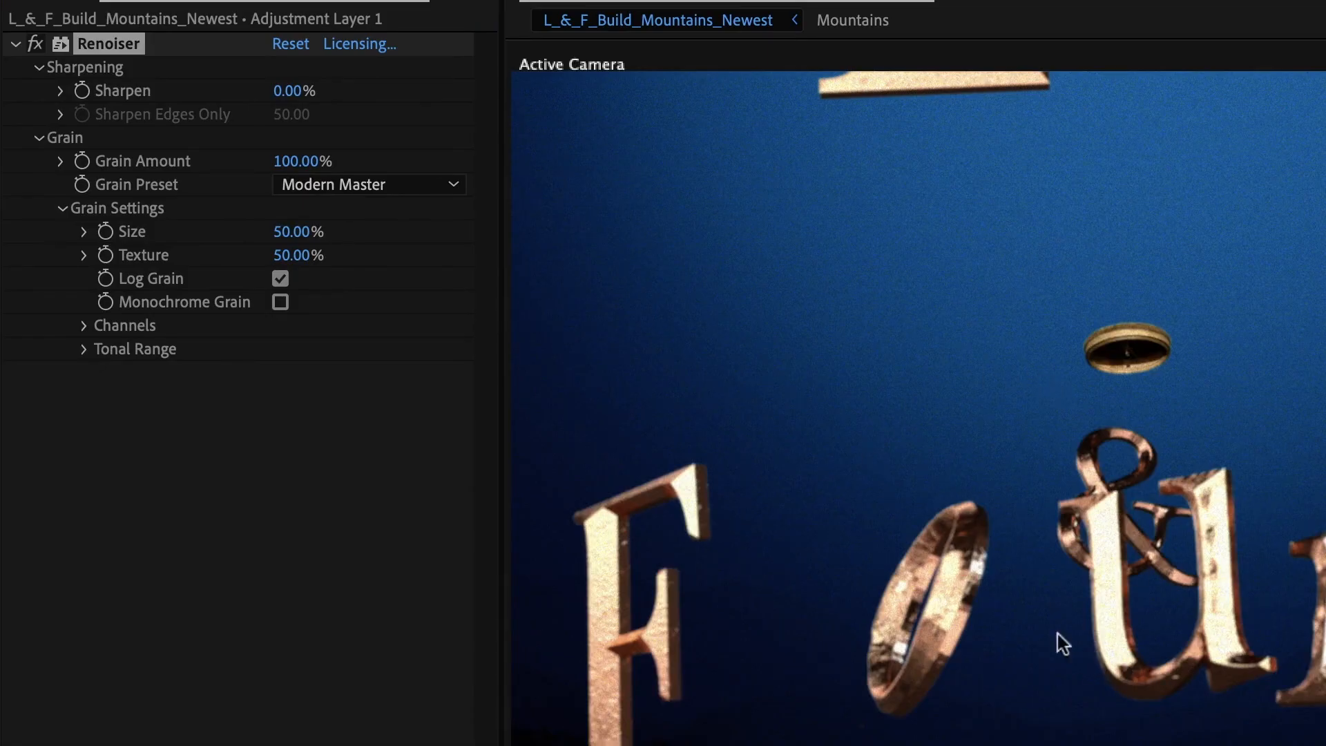
{"action": "left_click", "coordinate": [298, 155]}
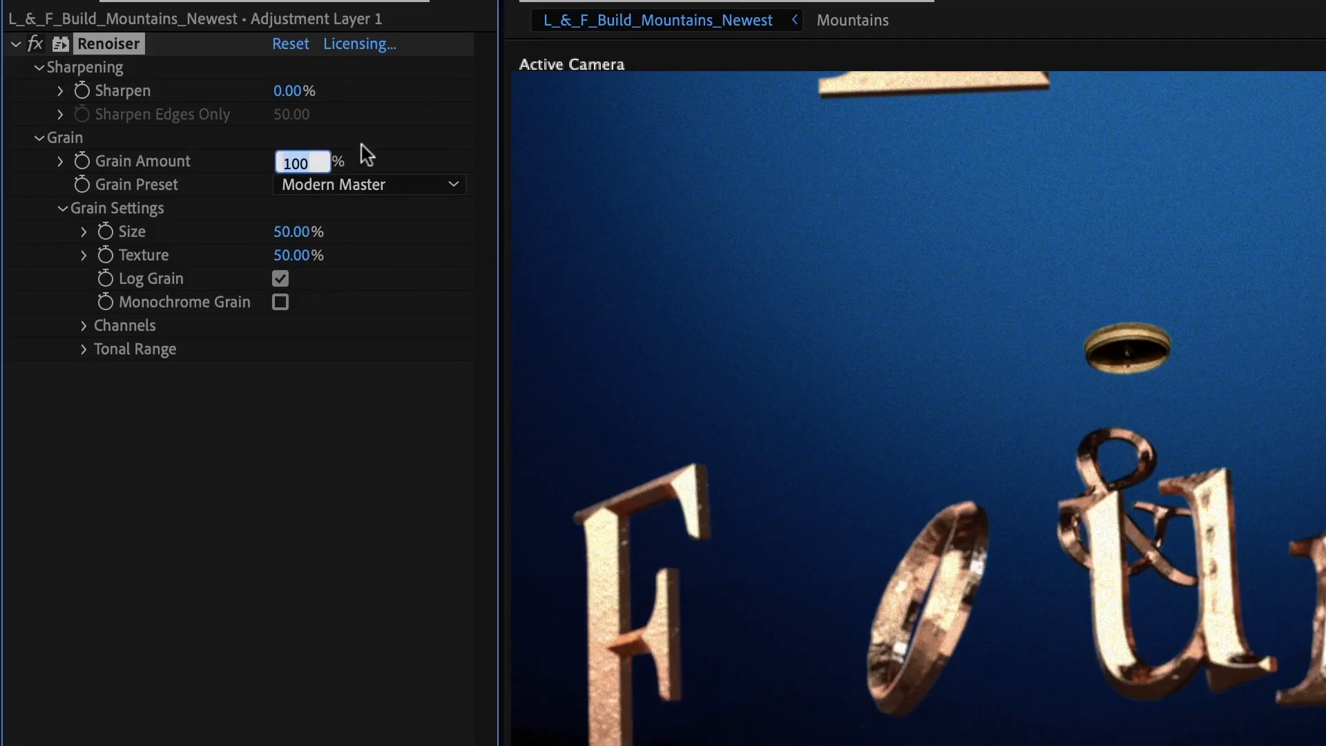
{"action": "type", "text": "10"}
{"action": "key", "text": "Return"}
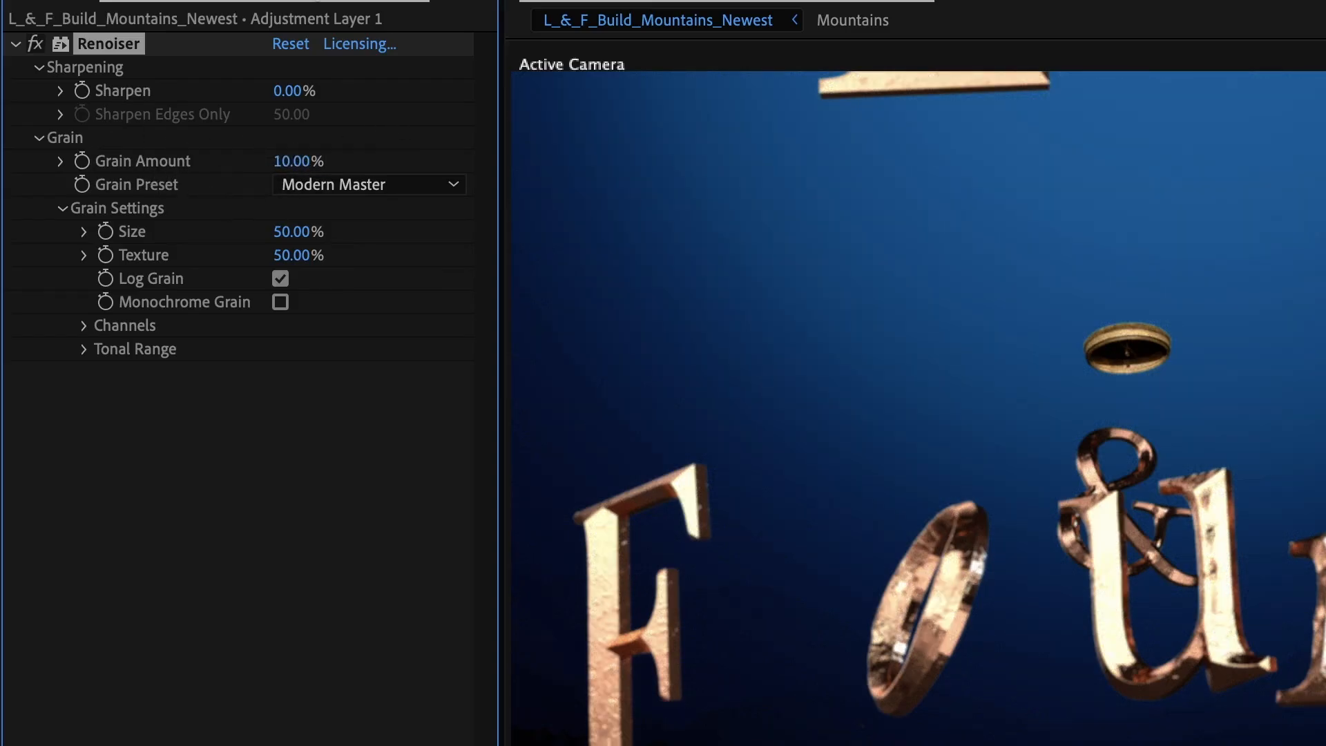
{"action": "left_click", "coordinate": [300, 44]}
Set Renoiser to the Cinema Holdout grain preset with Sharpen at 27% and Grain Amount at 20%
{"action": "left_click", "coordinate": [353, 184]}
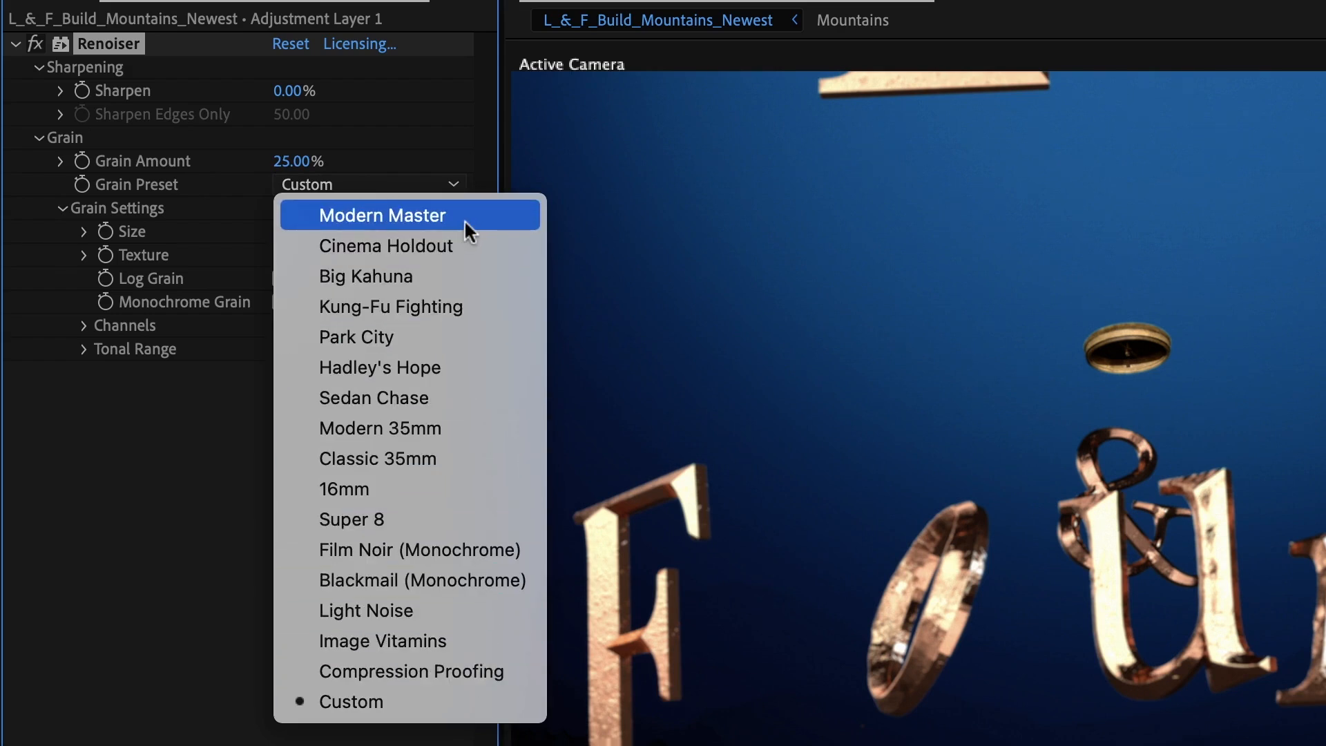
{"action": "left_click", "coordinate": [461, 246]}
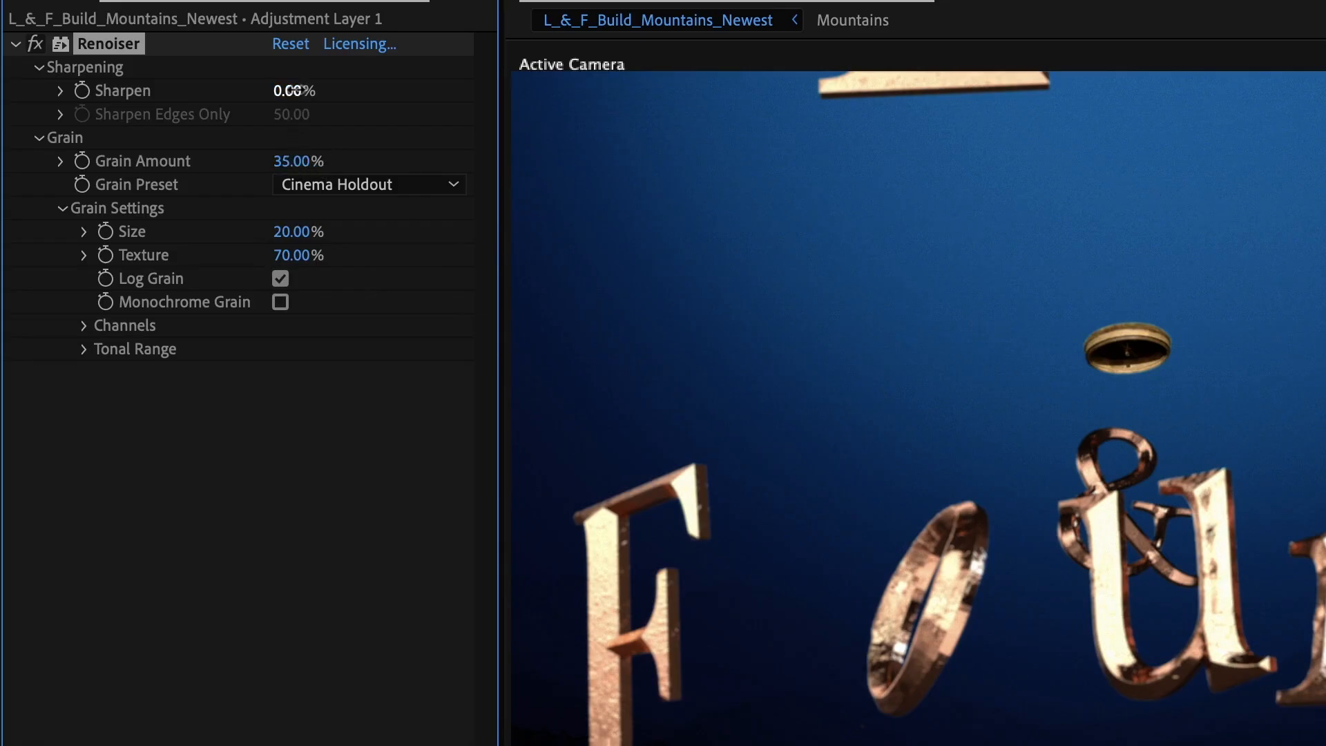
{"action": "left_click_drag", "start_coordinate": [295, 91], "coordinate": [335, 88]}
{"action": "left_click", "coordinate": [295, 162]}
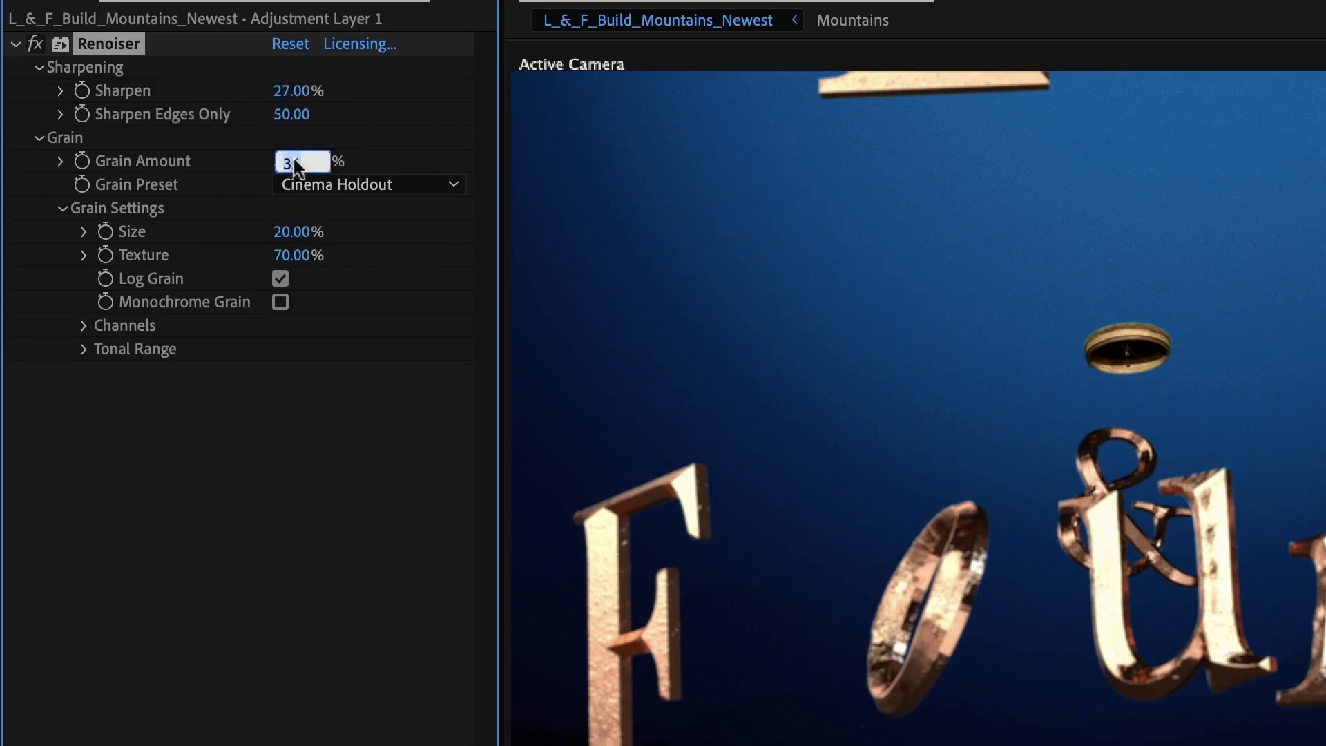
{"action": "type", "text": "20"}
{"action": "key", "text": "Return"}
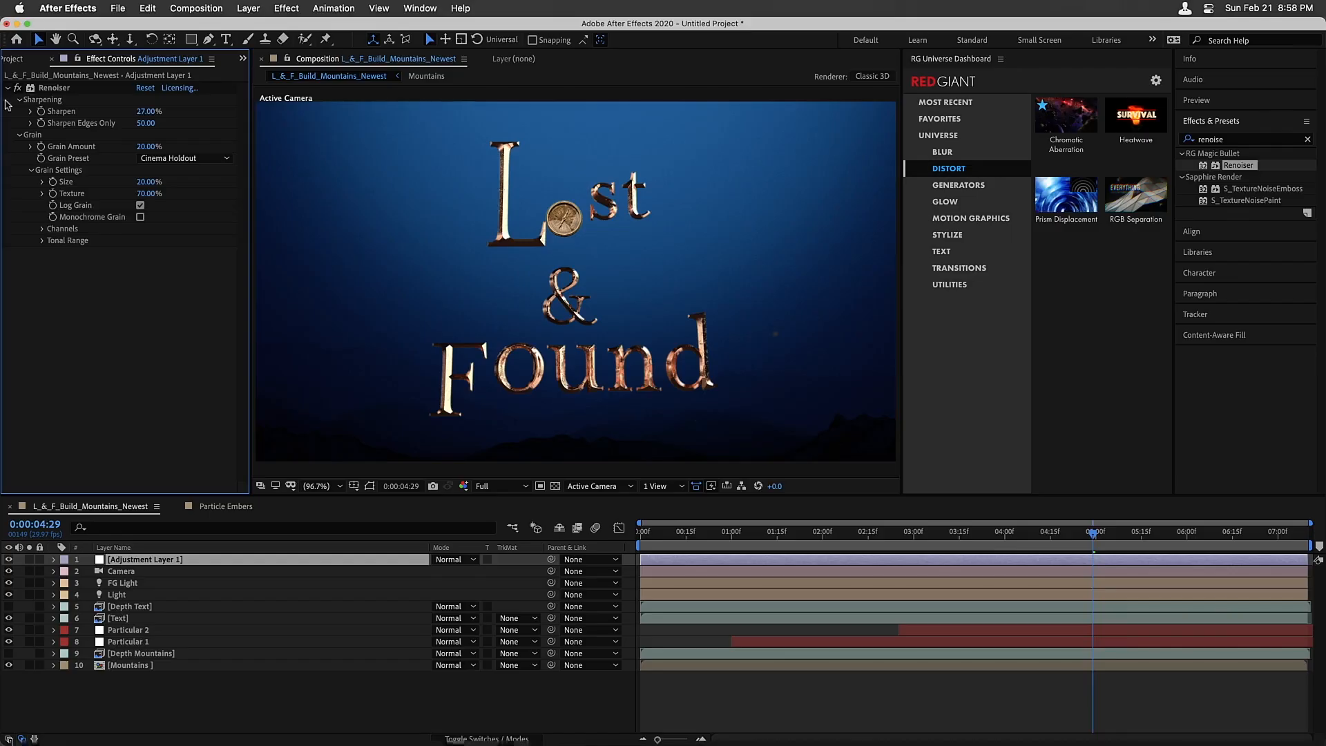
Collapse the Renoiser settings and apply the Universe Glow effect to Adjustment Layer 1
{"action": "left_click", "coordinate": [6, 89]}
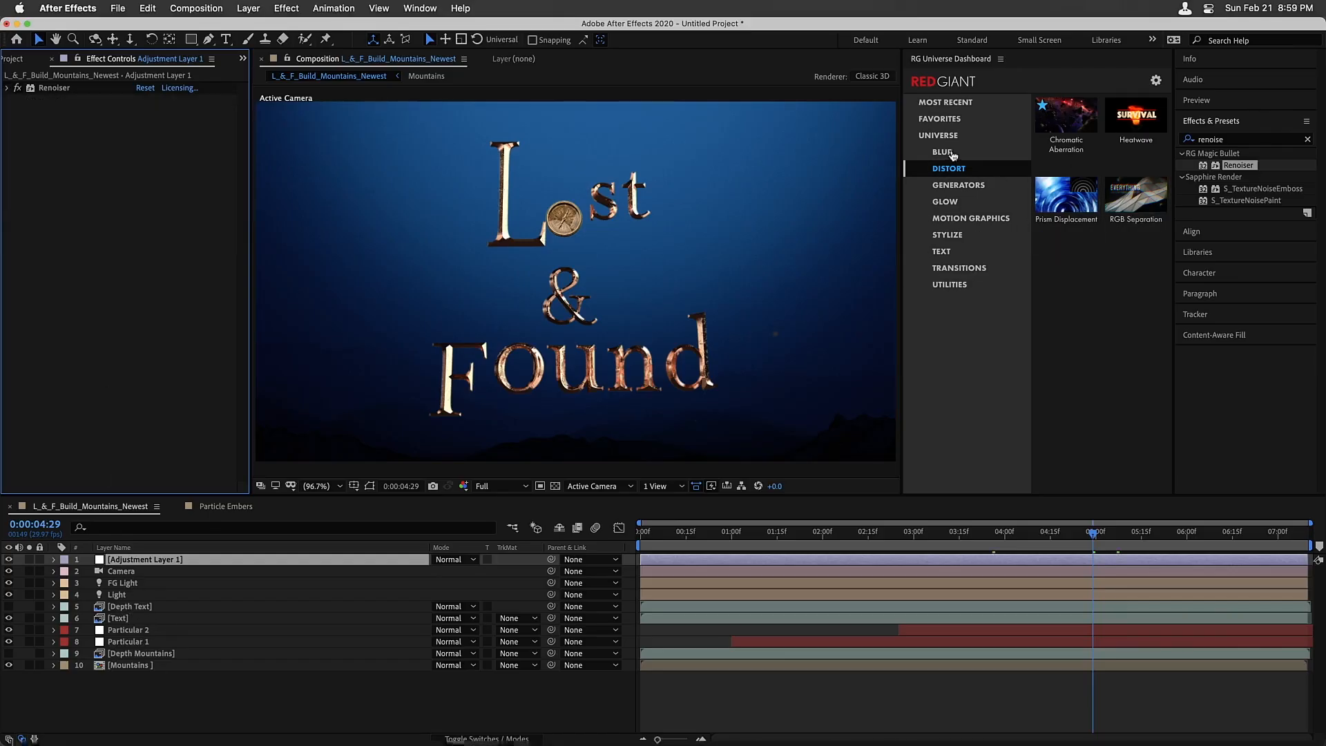
{"action": "left_click", "coordinate": [957, 207]}
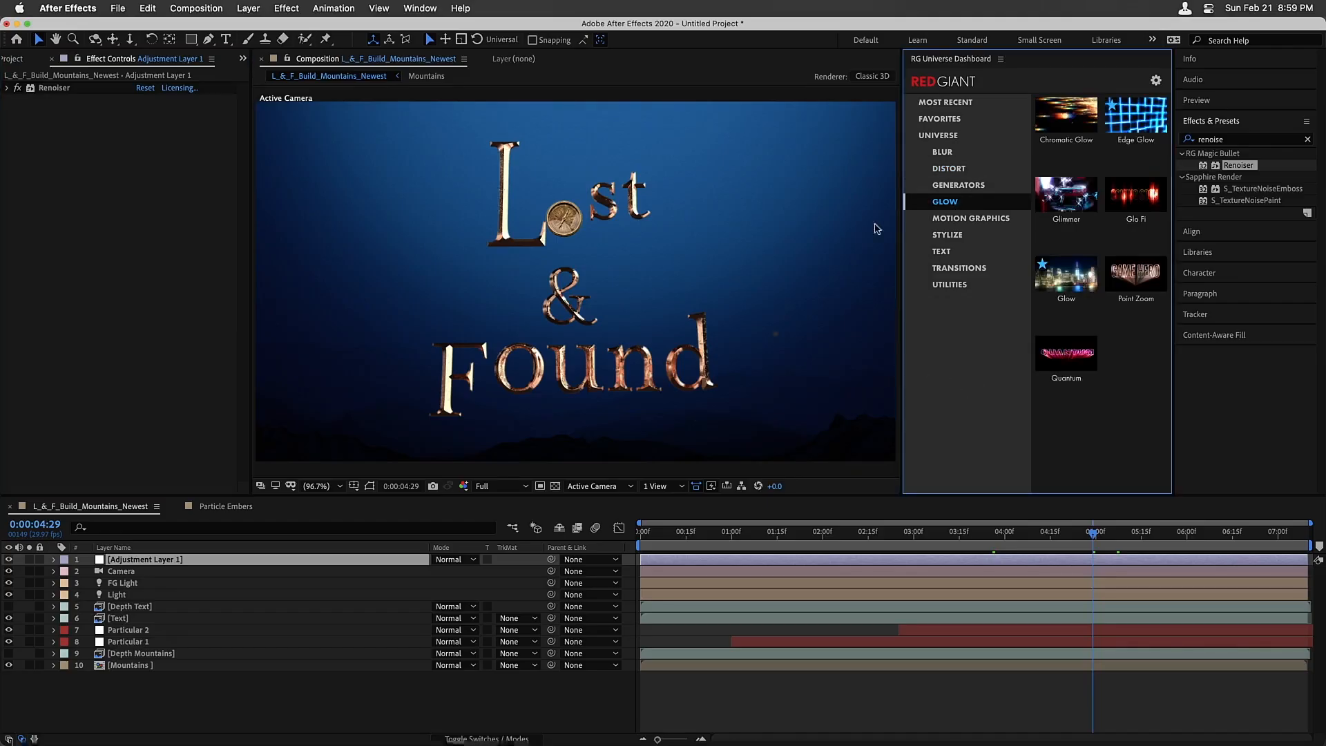
{"action": "mouse_move", "coordinate": [1061, 310]}
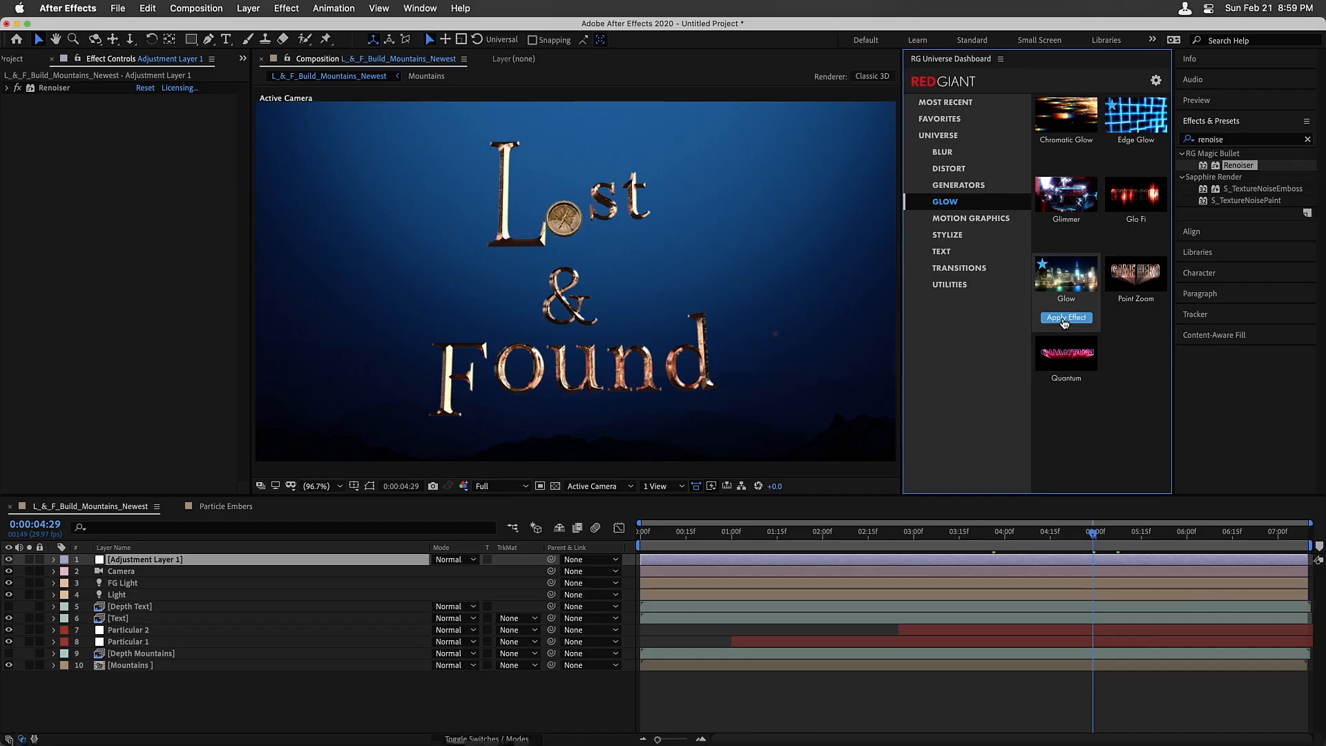
{"action": "left_click", "coordinate": [1064, 319]}
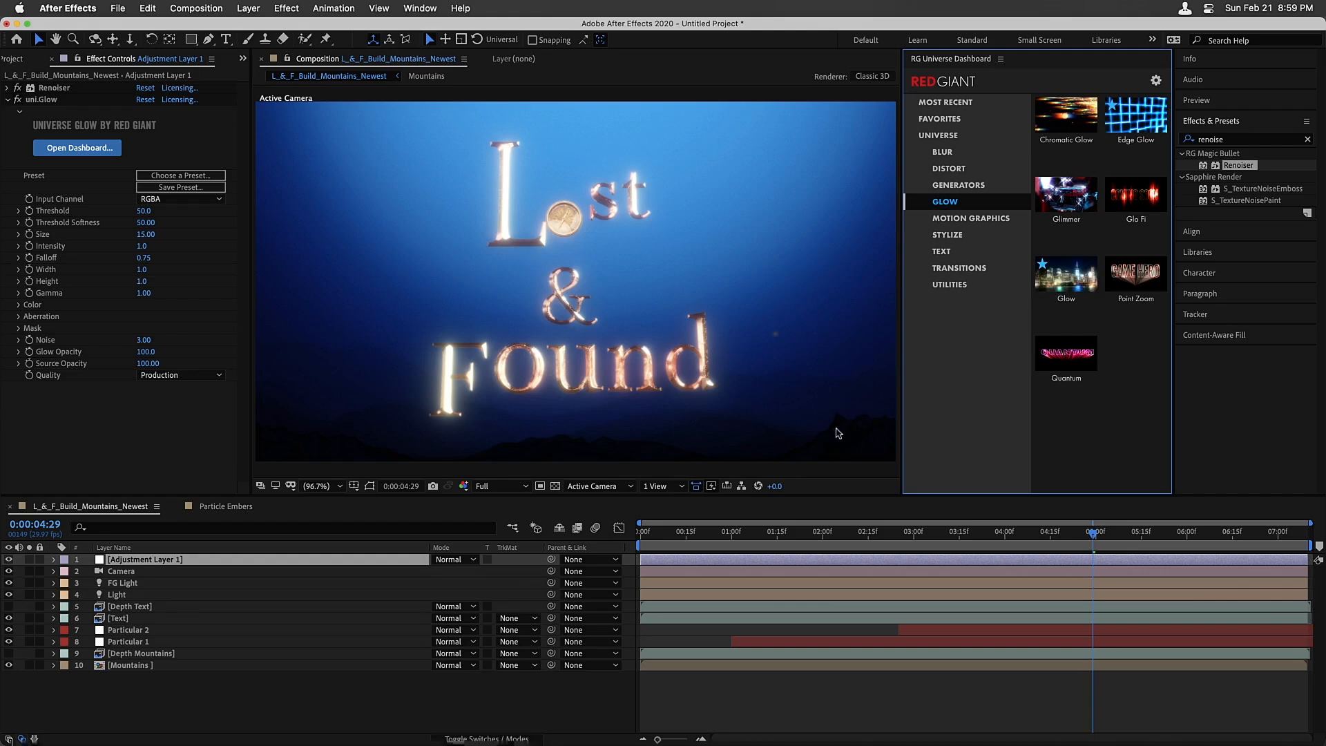
Set the Universe Glow intensity on Adjustment Layer 1 to 0.2
{"action": "left_click", "coordinate": [143, 246]}
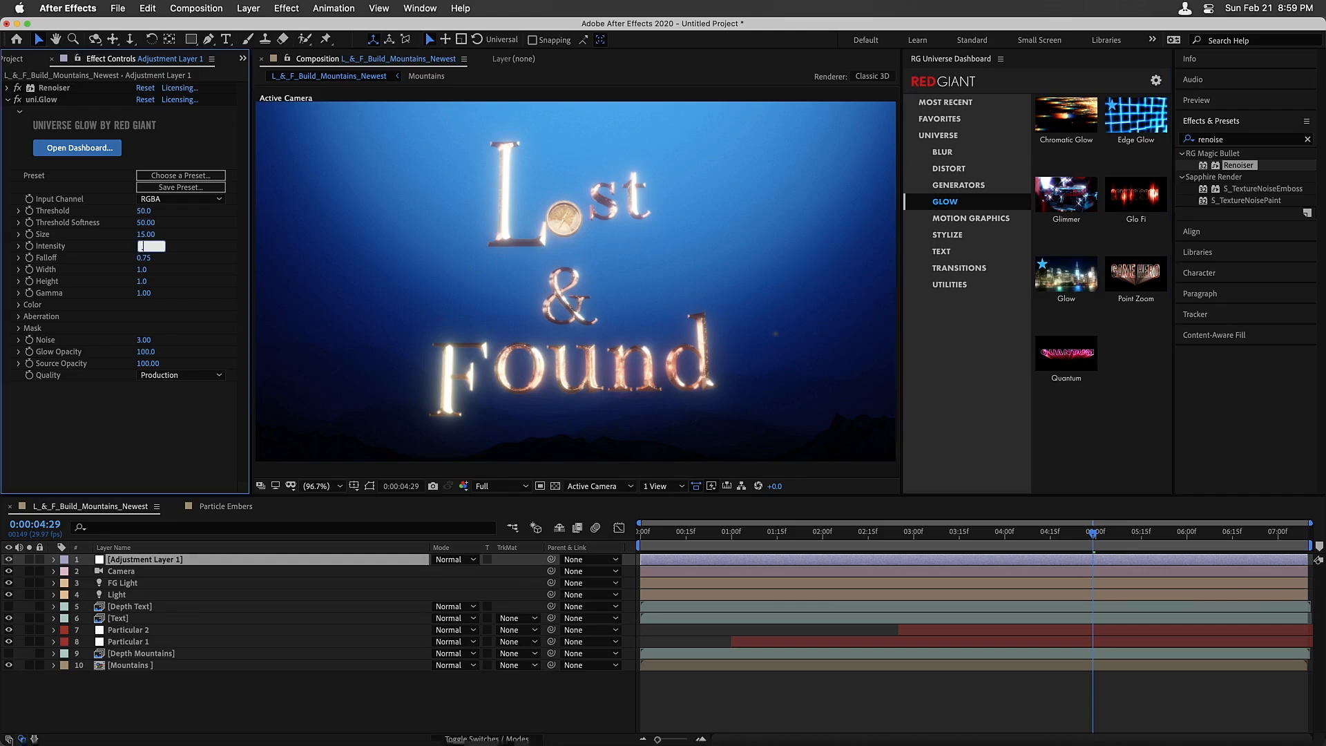
{"action": "type", "text": ".2"}
{"action": "key", "text": "Return"}
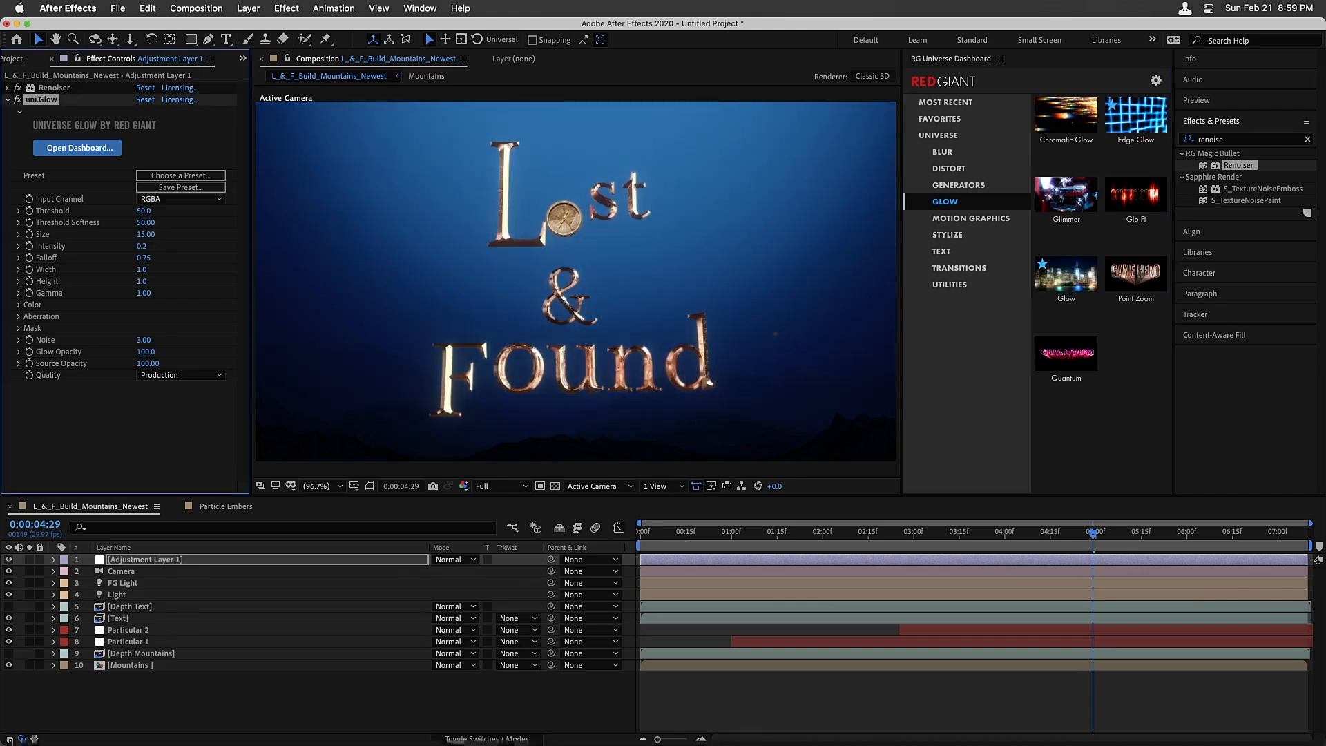
Compare the title with Universe Glow off and on, and preview the composition from its first frame
{"action": "left_click", "coordinate": [17, 99]}
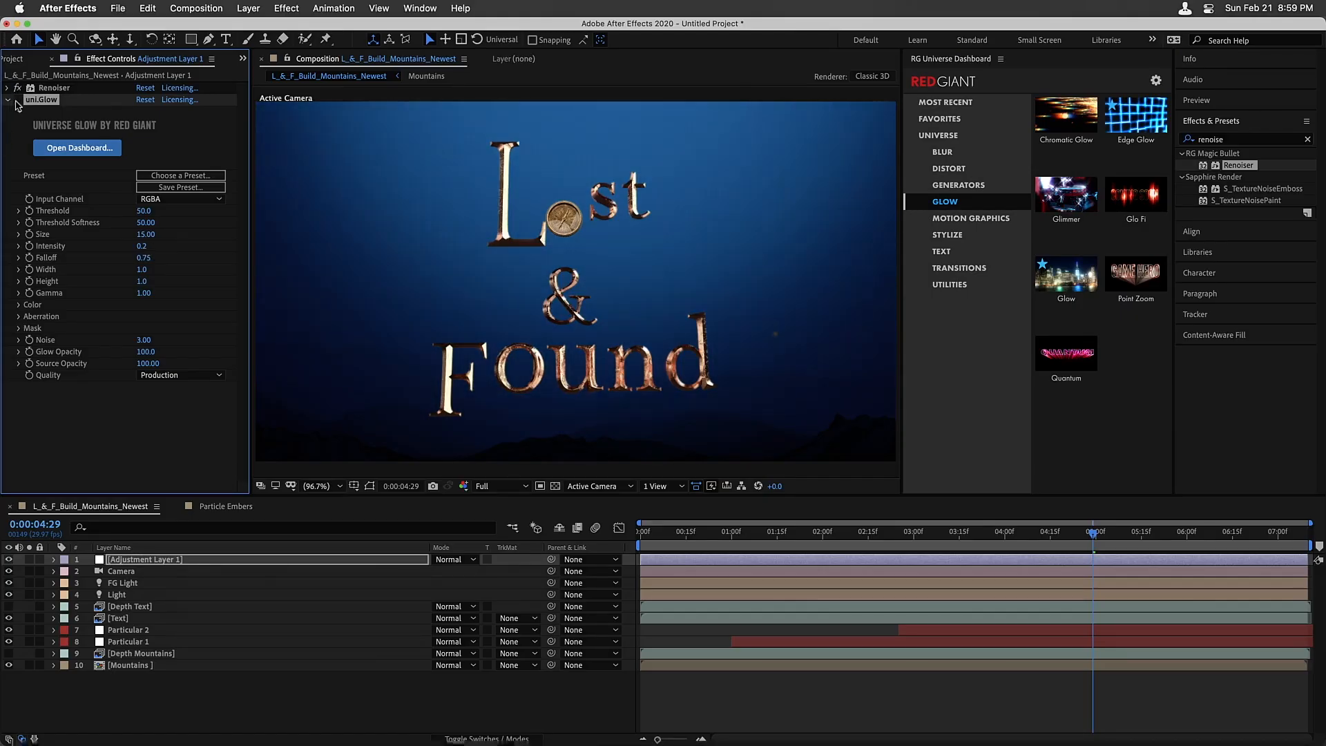
{"action": "left_click", "coordinate": [16, 99]}
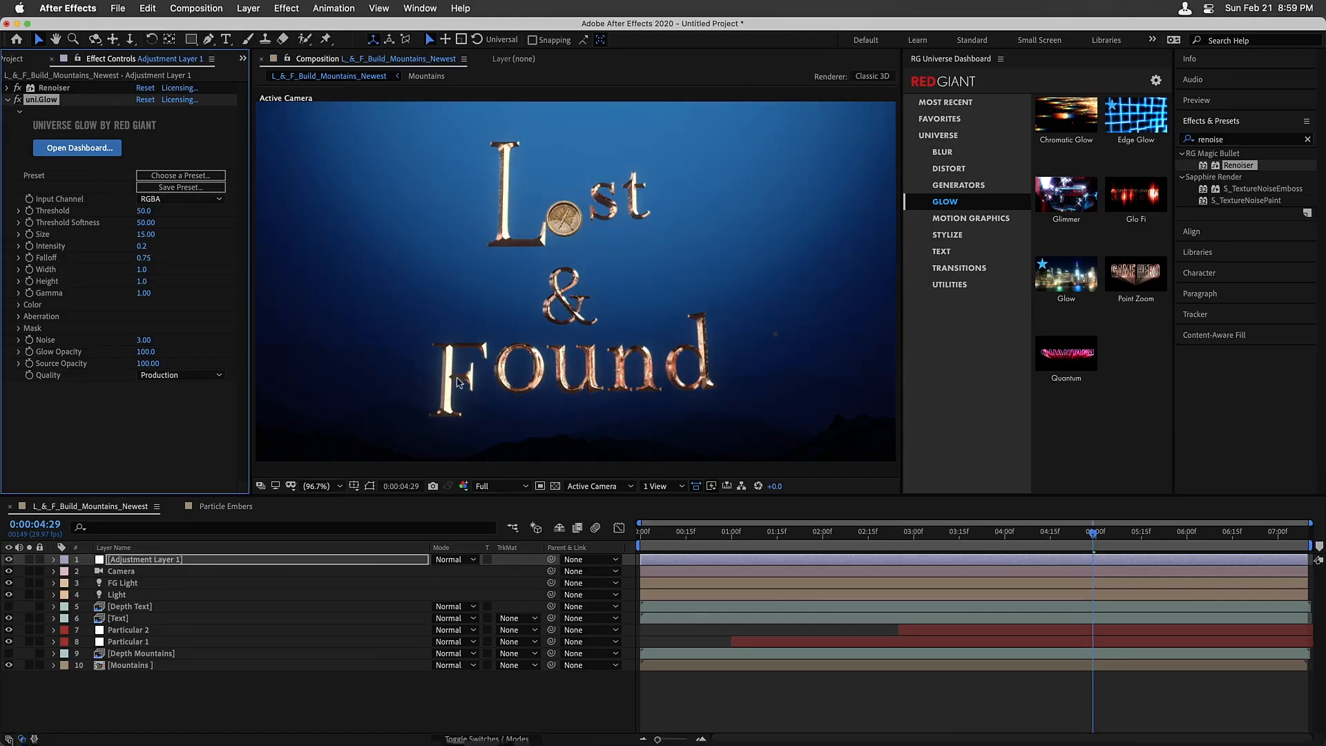
{"action": "left_click_drag", "start_coordinate": [681, 540], "coordinate": [1079, 562]}
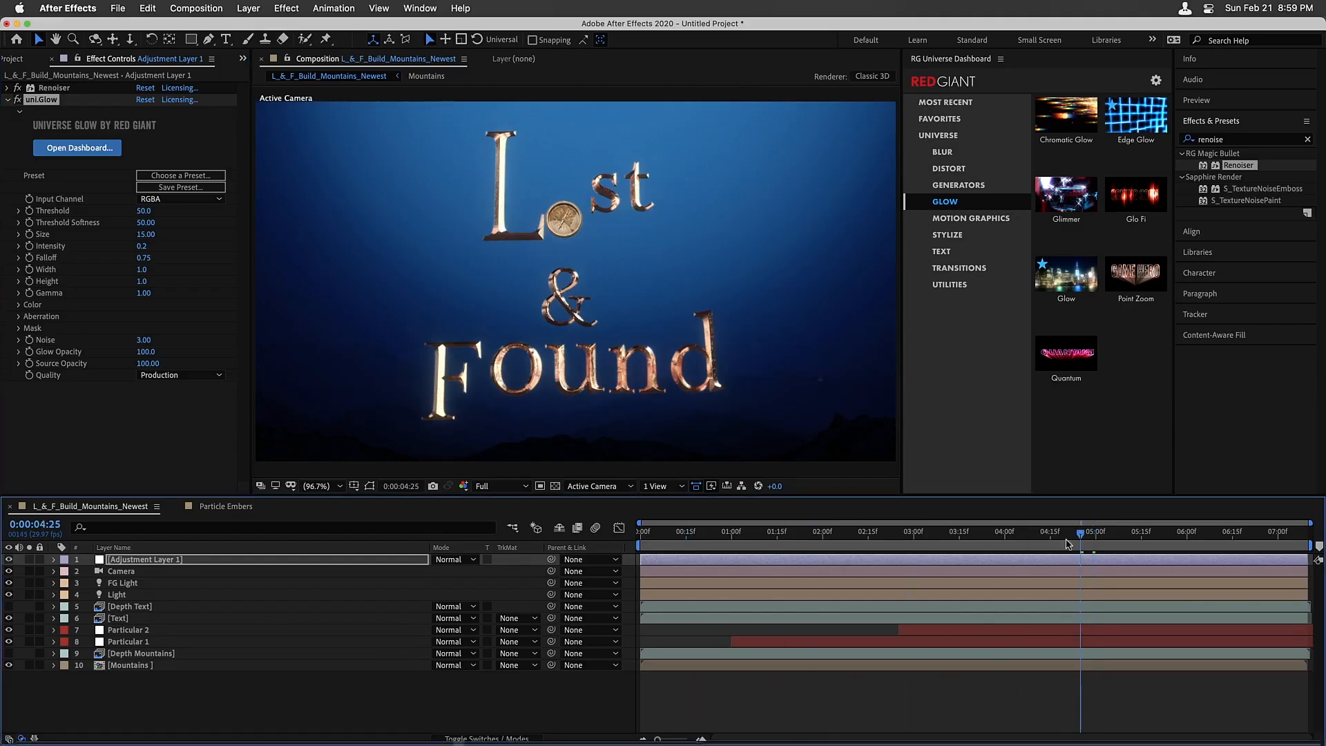
{"action": "key", "text": "Home"}
{"action": "key", "text": "space"}
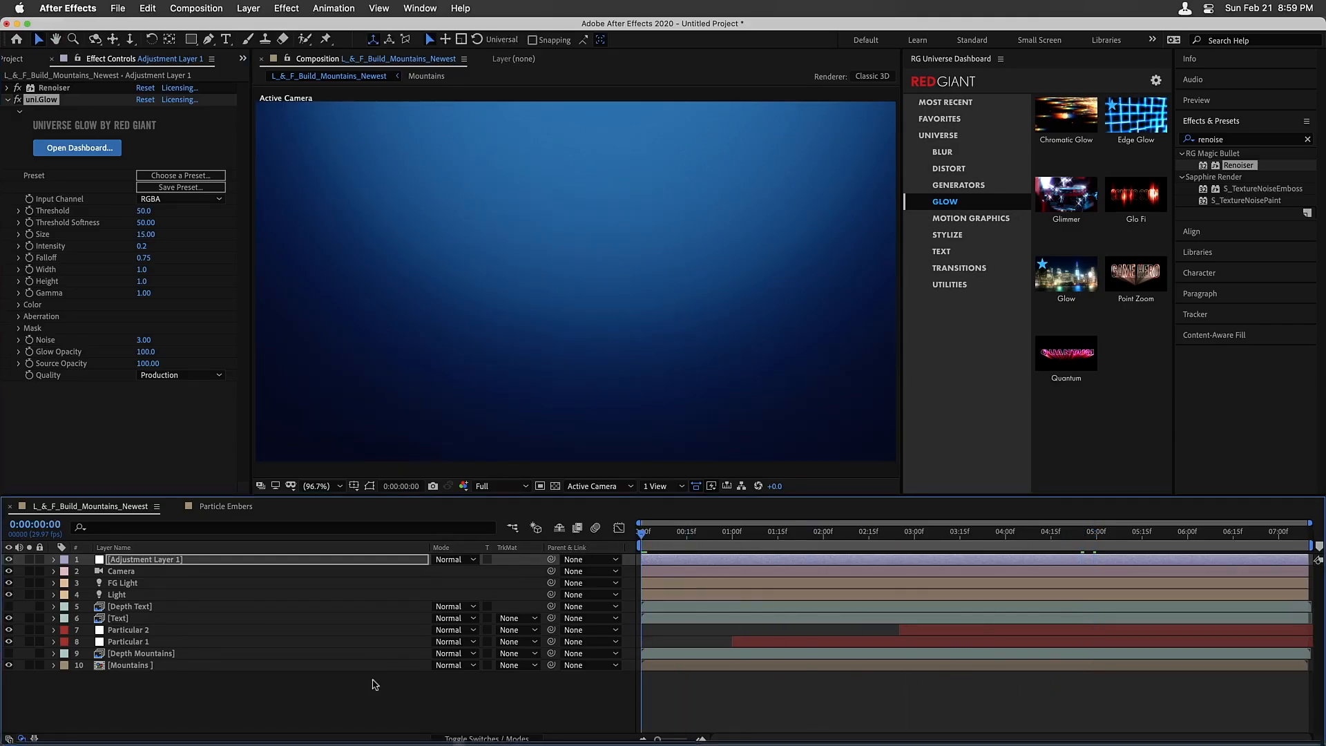